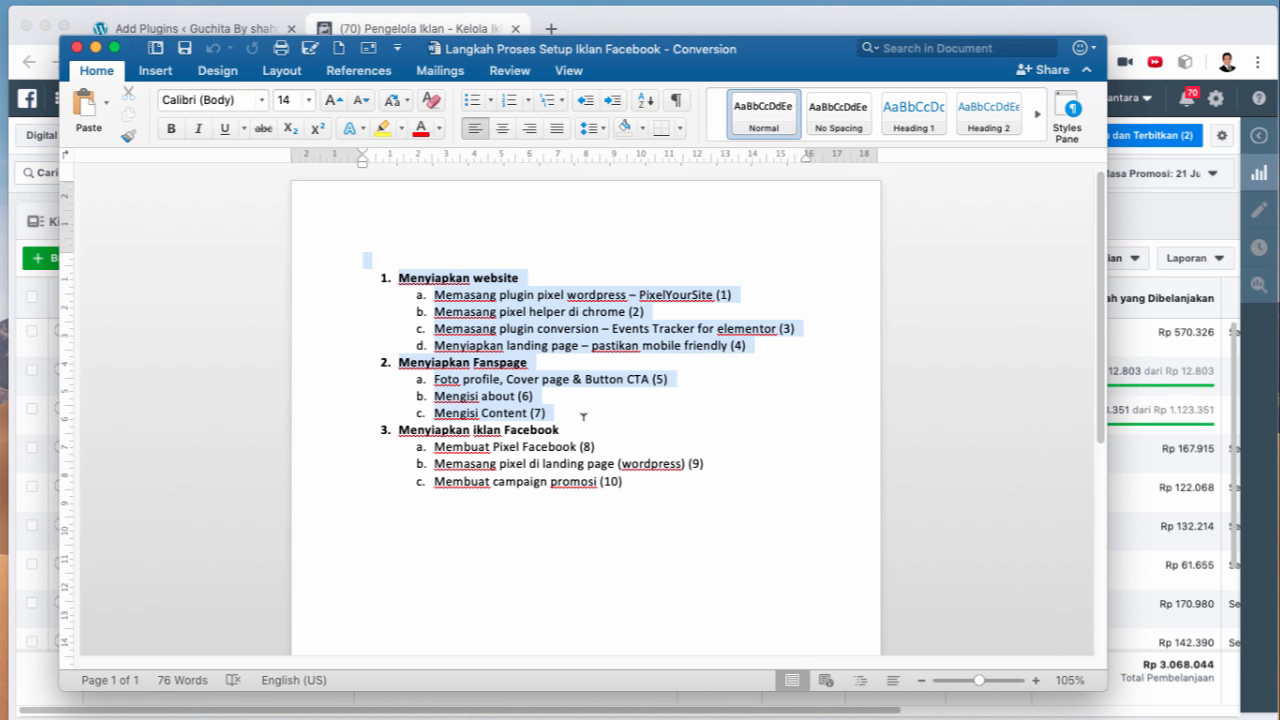
Step: Highlight the Menyiapkan website and Fanspage steps in the Word checklist, then return to Add Plugins
click(640, 483)
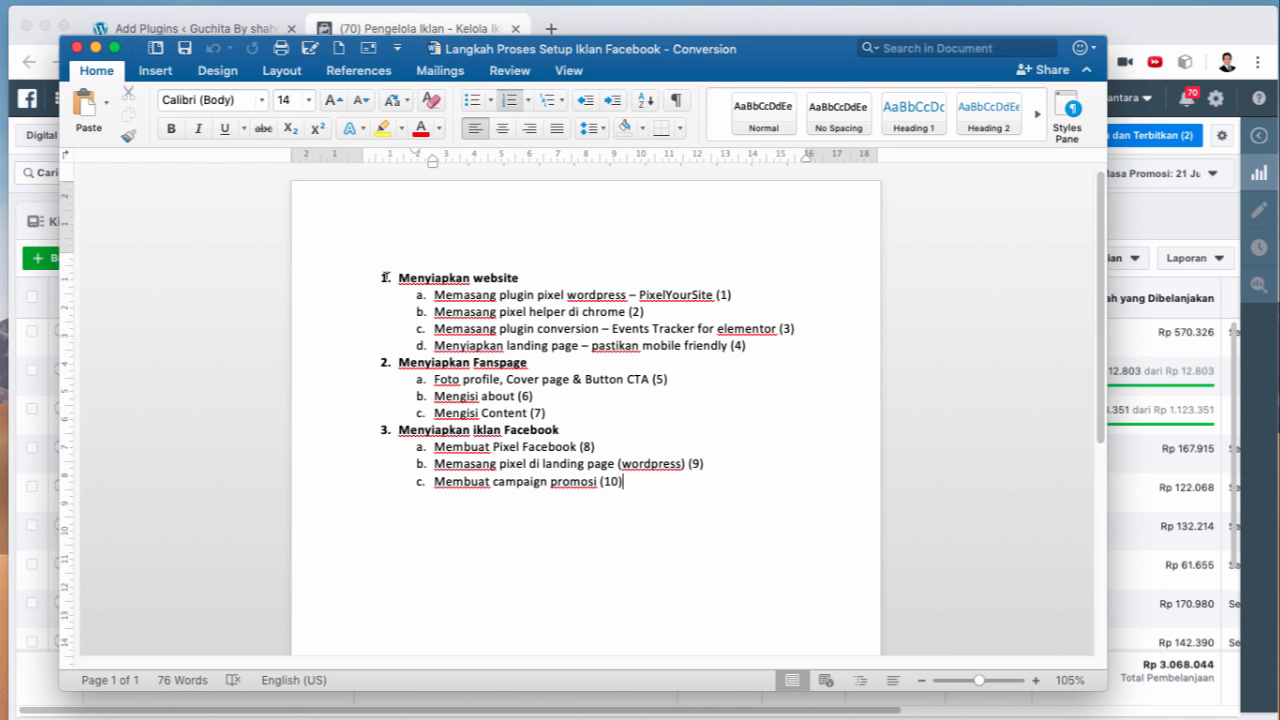
drag(390, 277, 555, 280)
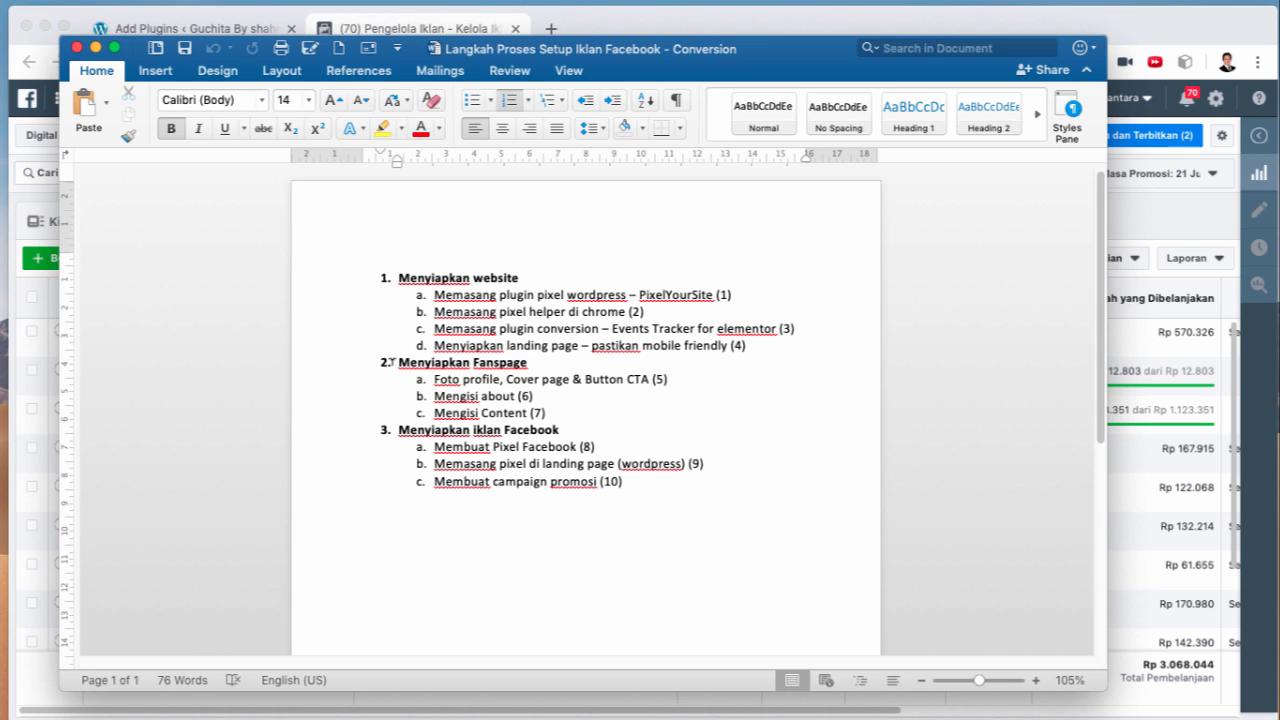
drag(397, 362, 540, 362)
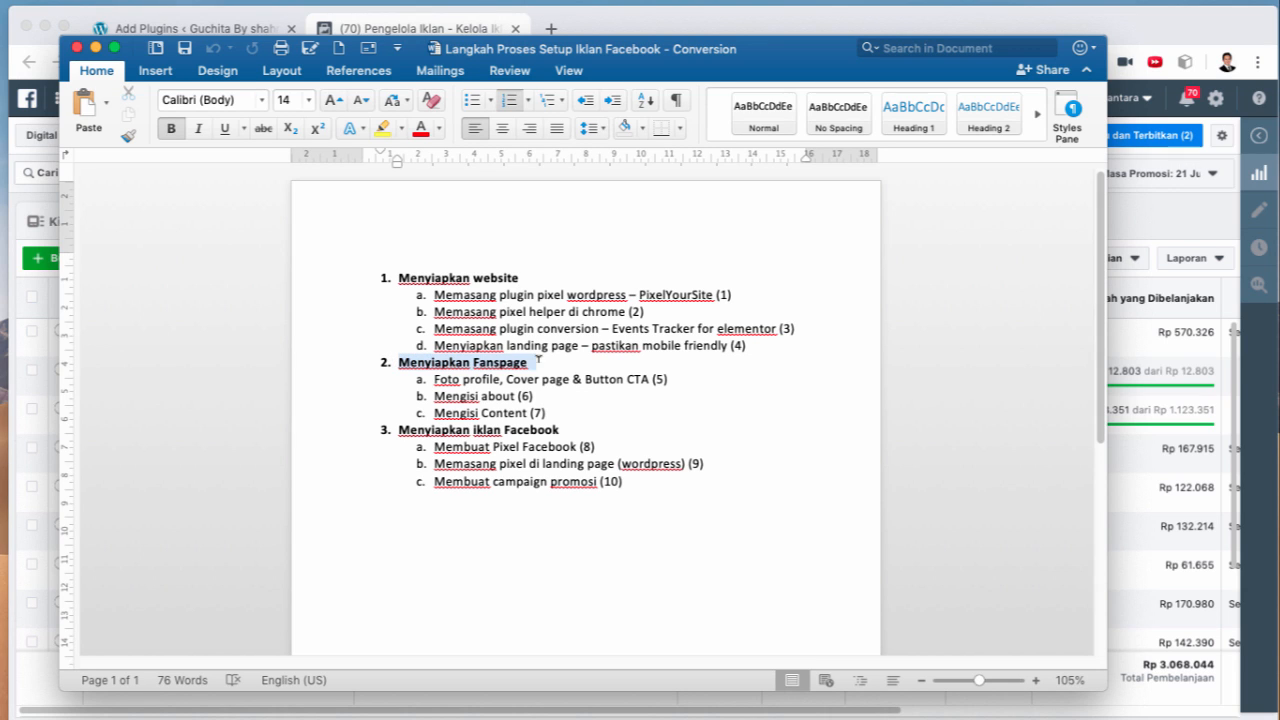
click(543, 362)
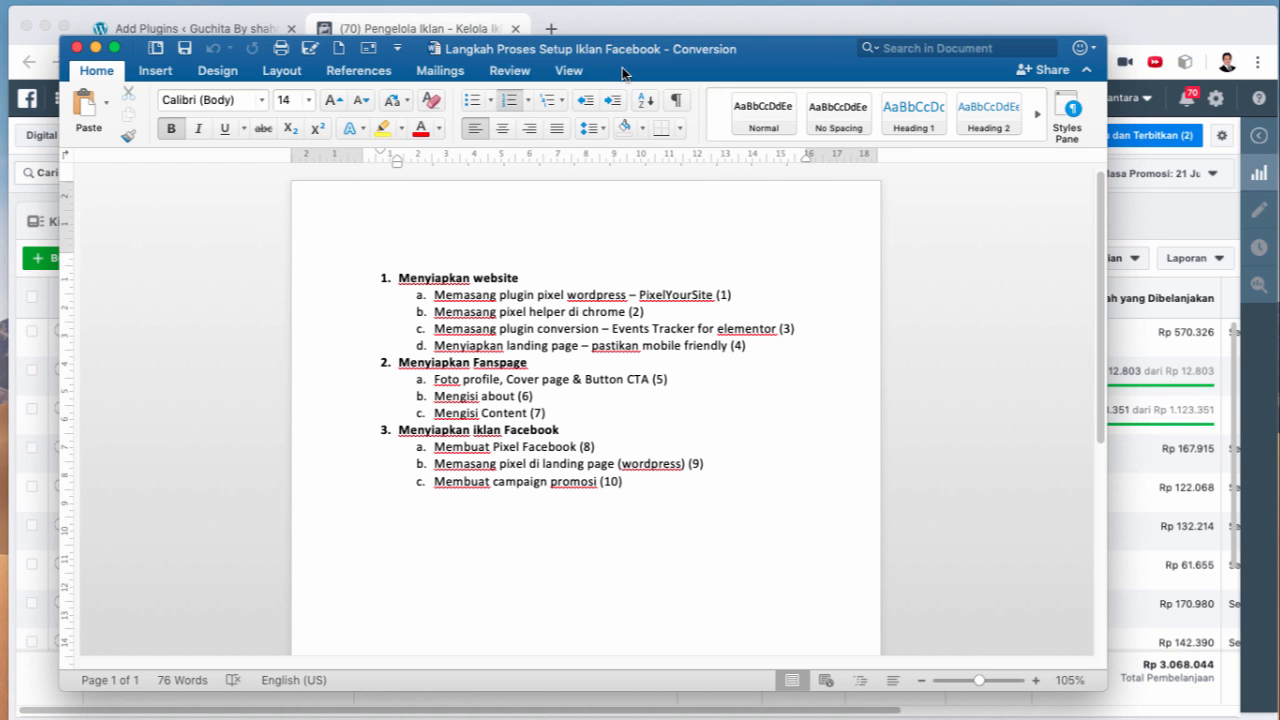
drag(625, 72, 670, 90)
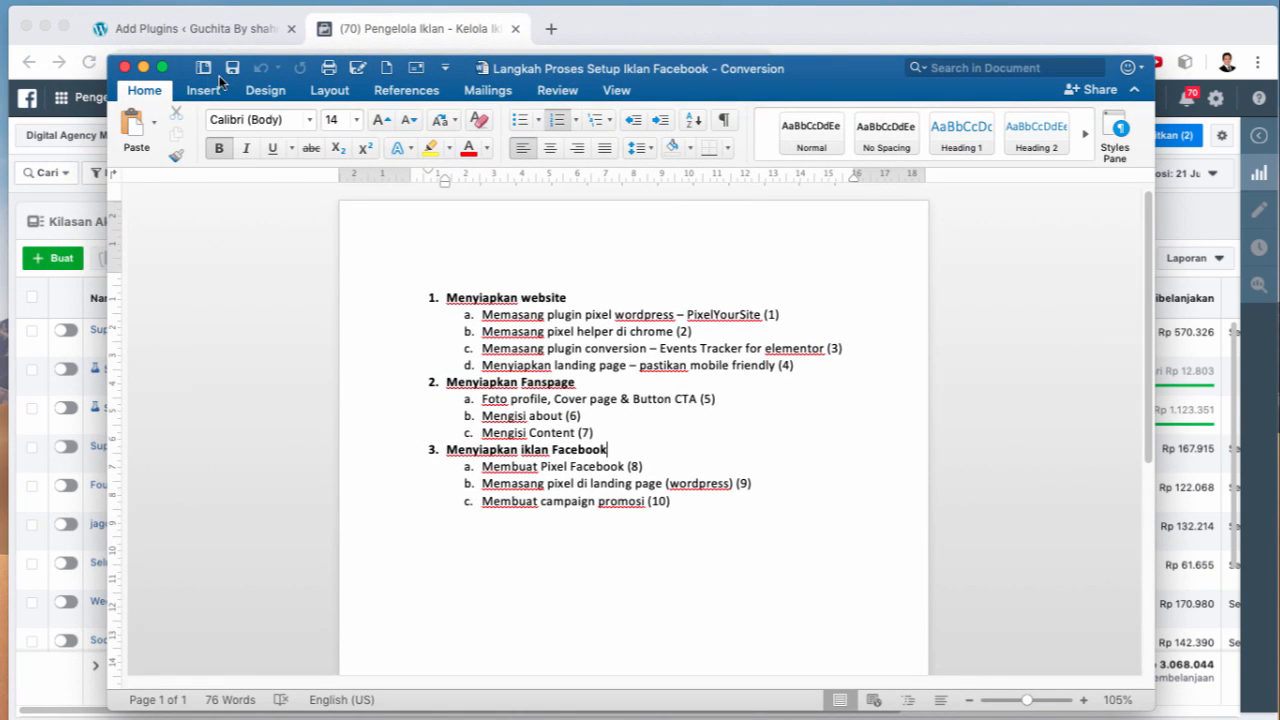
click(200, 32)
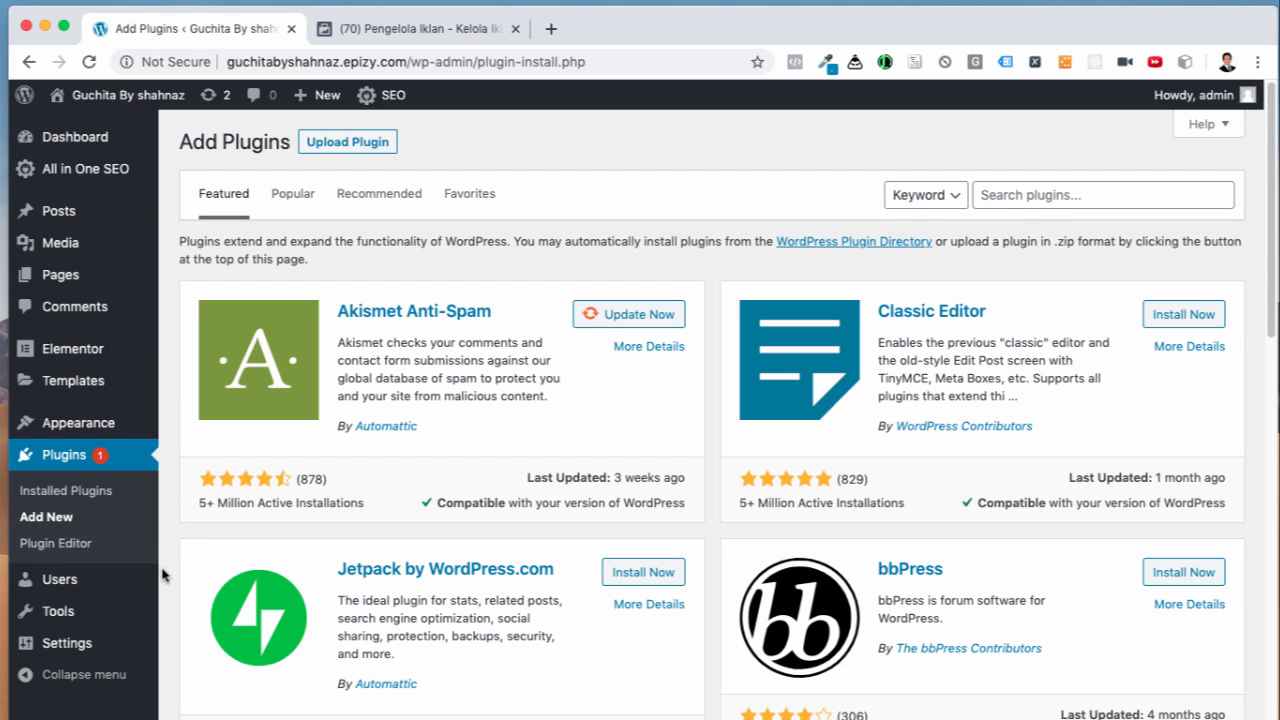
Step: Copy the guchitabyshahnaz.epizy.com domain from the Dashboard address and load it in a new tab
scroll(163, 575, down, 1)
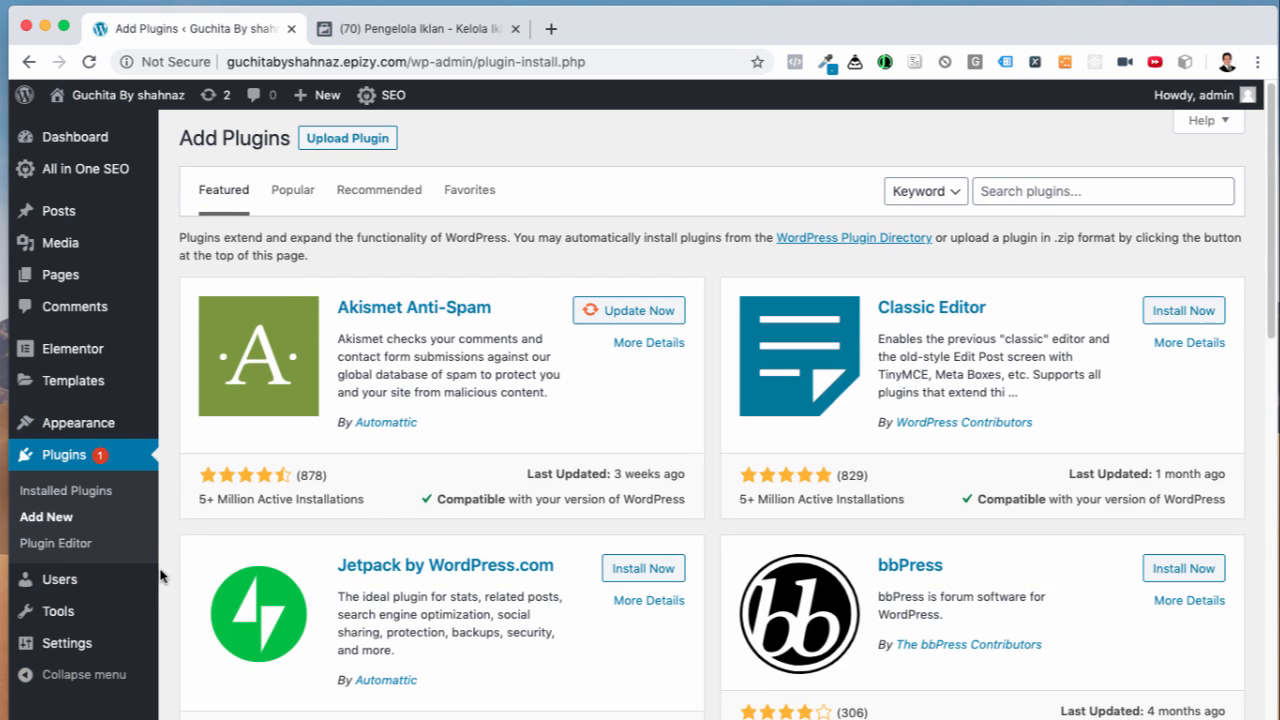
click(72, 144)
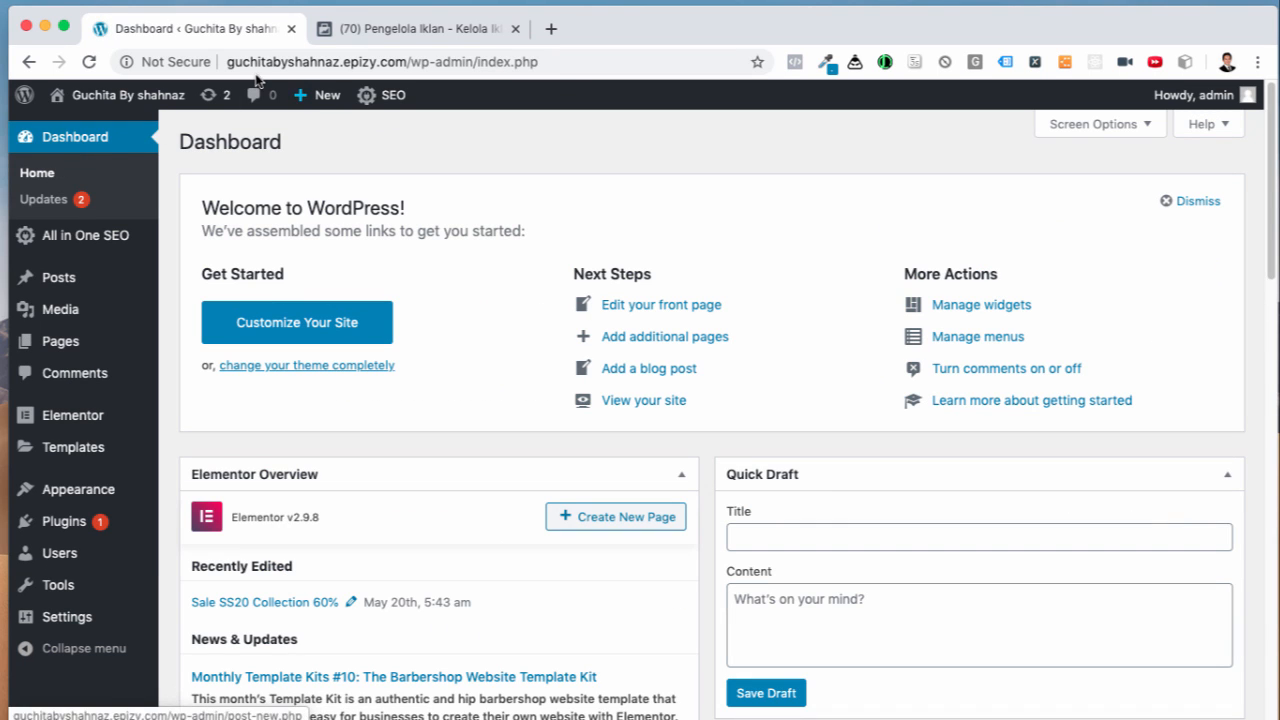
drag(408, 62, 224, 58)
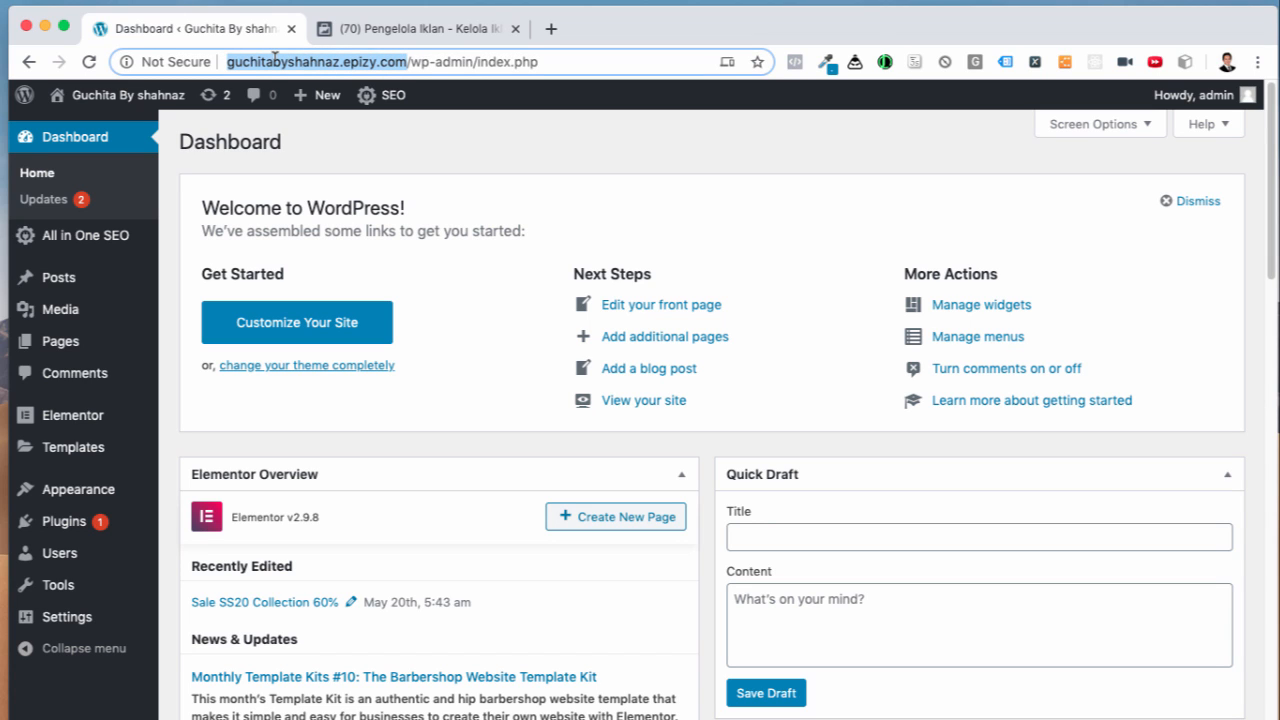
key(super+c)
click(551, 29)
key(super+v)
key(Return)
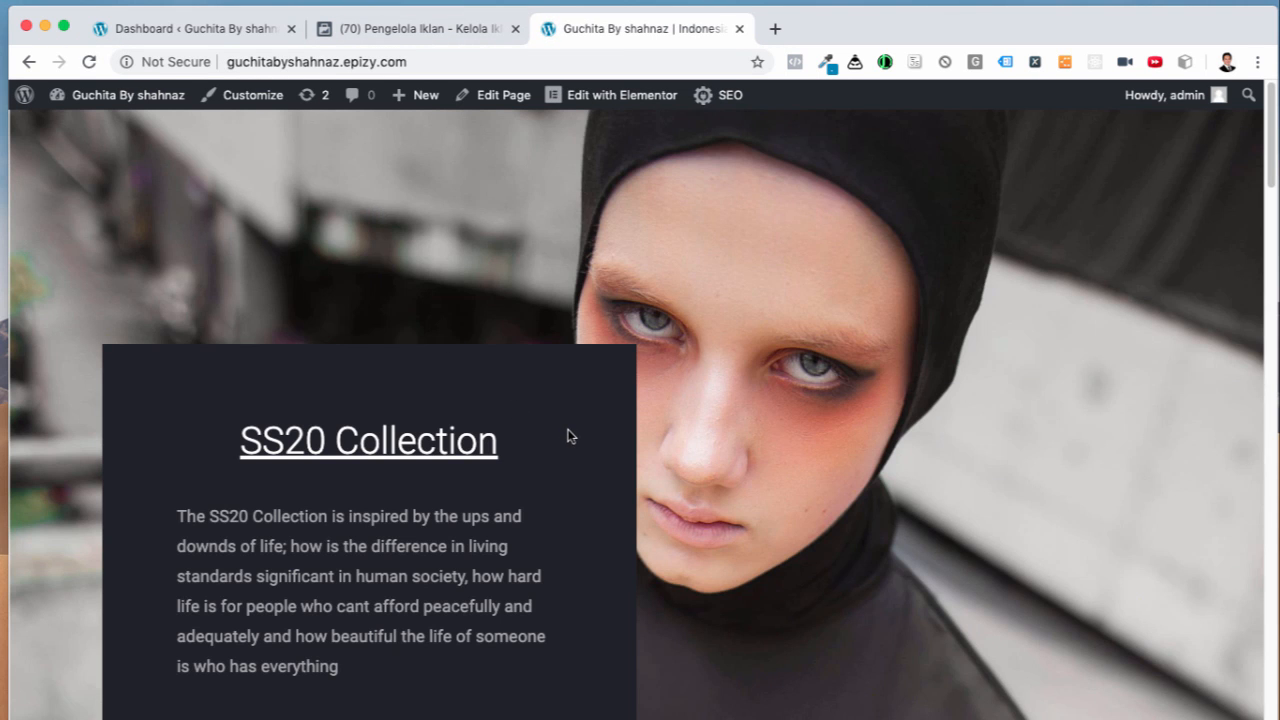
Step: Scroll down and back up through the live Guchita homepage
scroll(615, 510, down, 5)
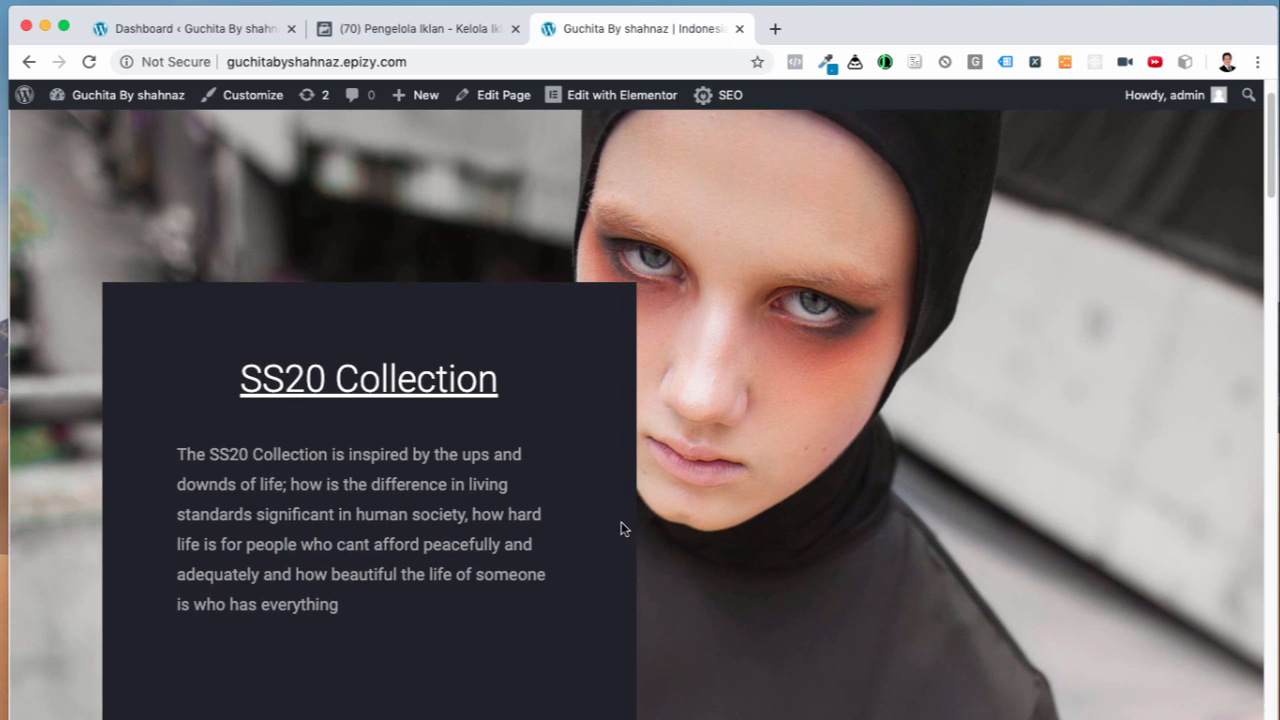
scroll(619, 517, down, 2)
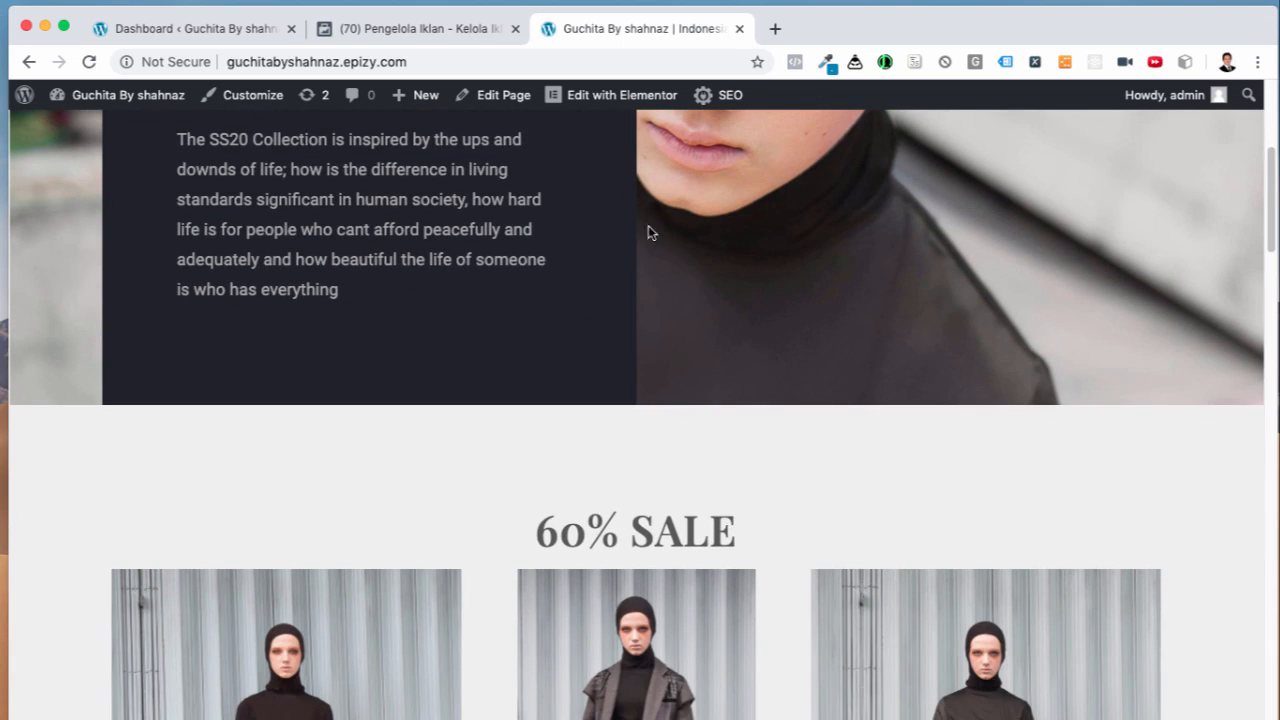
scroll(760, 412, down, 4)
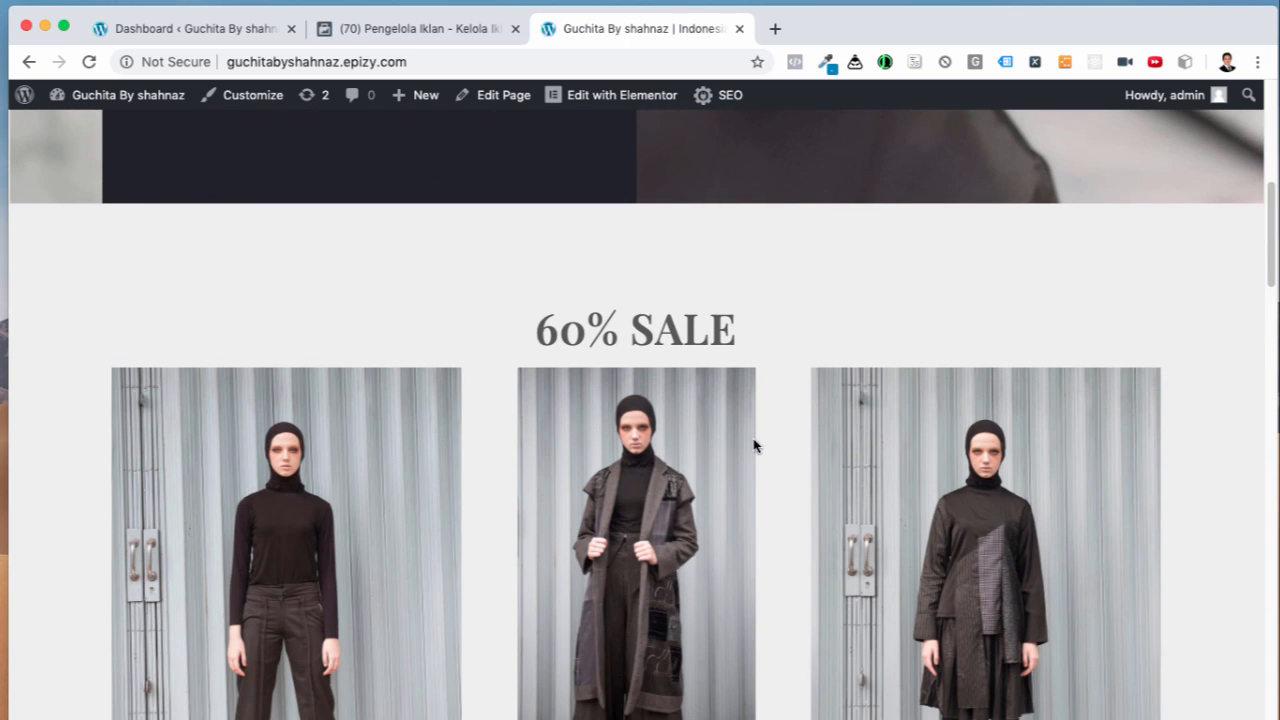
scroll(780, 470, down, 1)
scroll(796, 491, down, 15)
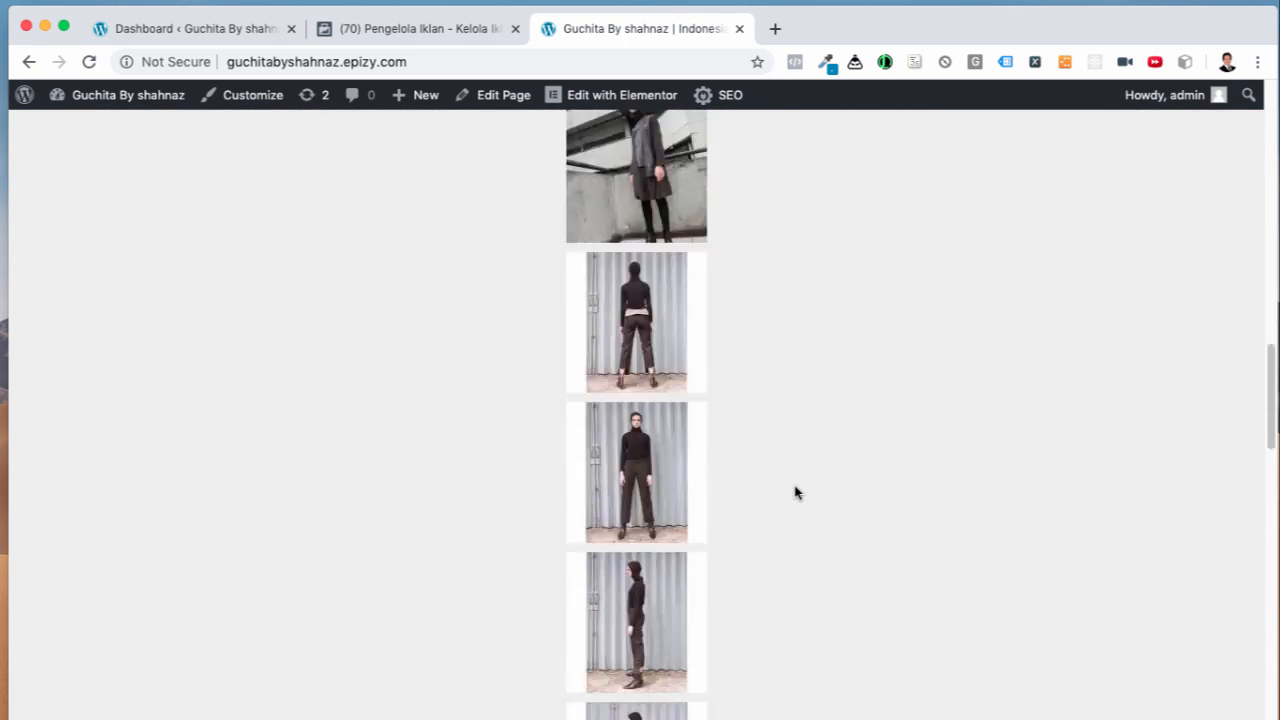
scroll(796, 491, up, 15)
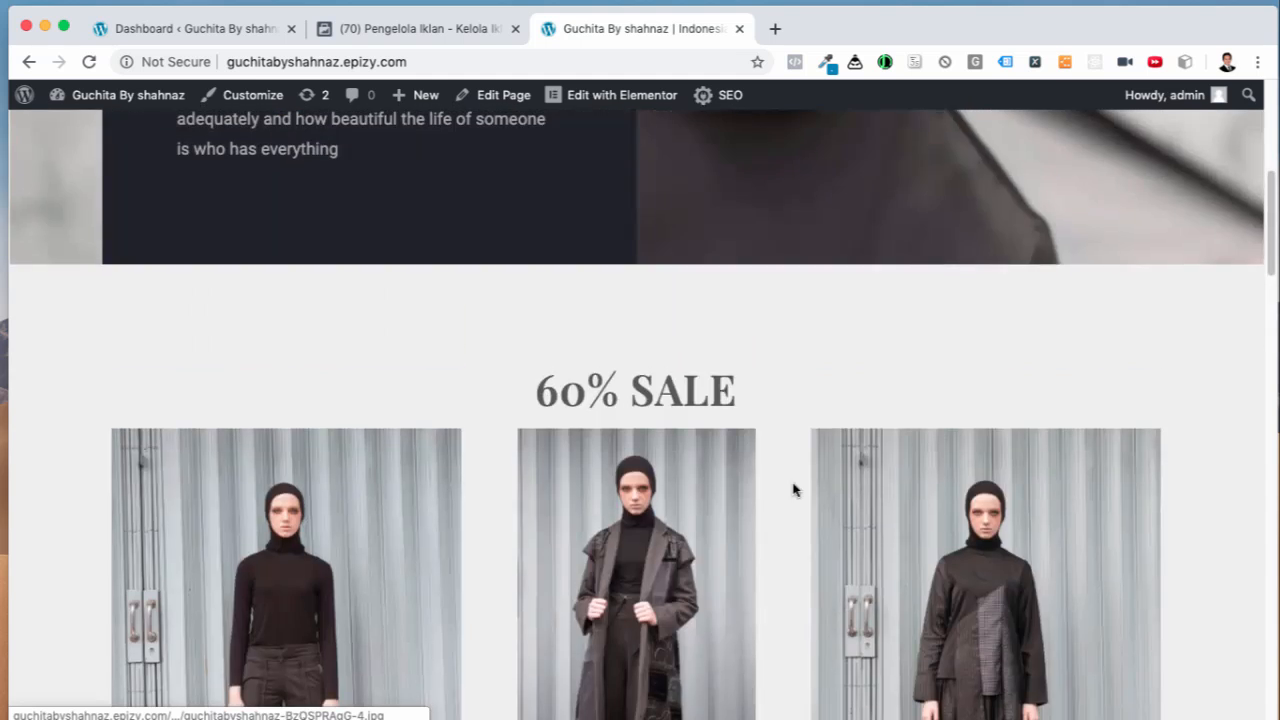
scroll(794, 489, up, 2)
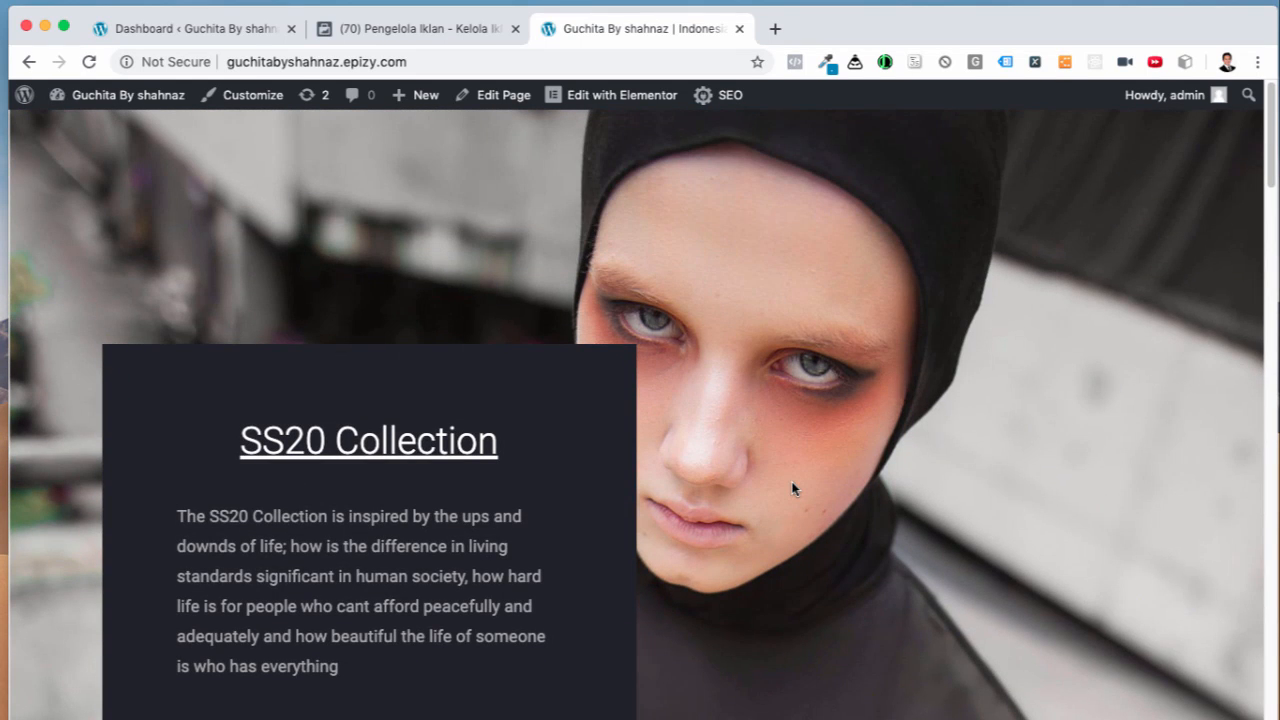
Step: Inspect the page to open DevTools with an iPhone 5/SE 320 × 568 mobile preview
right_click(734, 217)
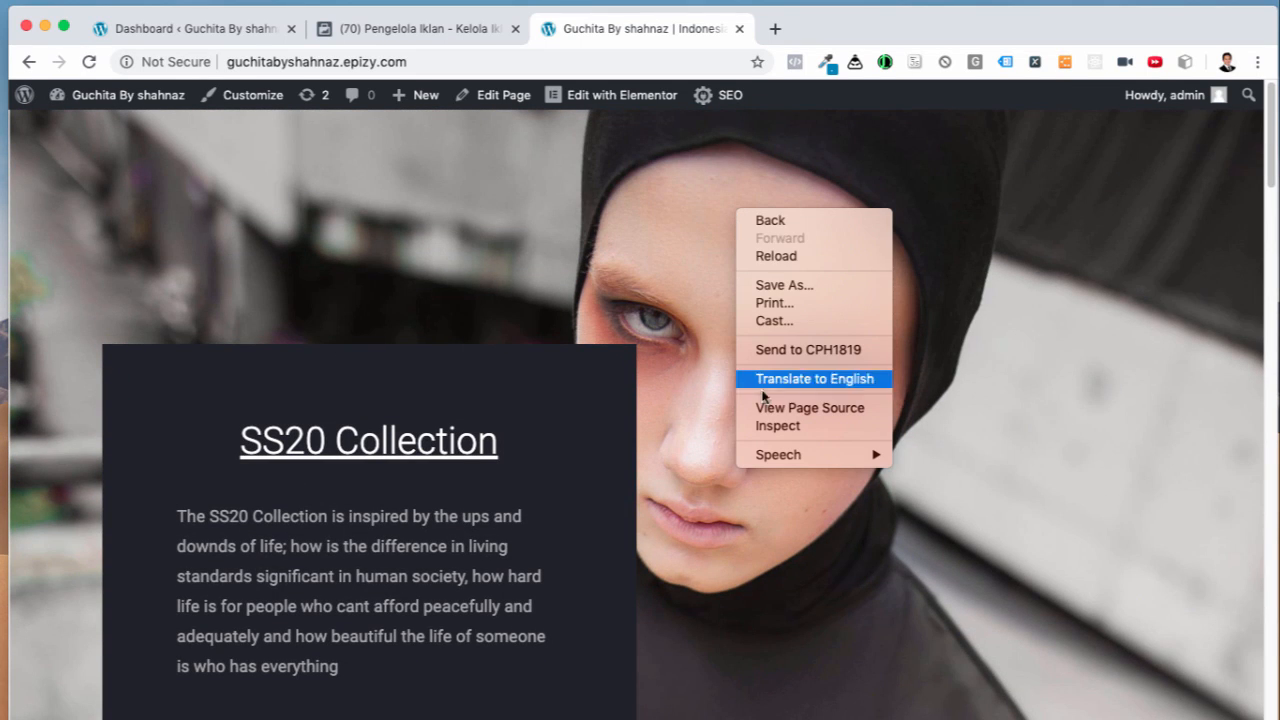
click(919, 344)
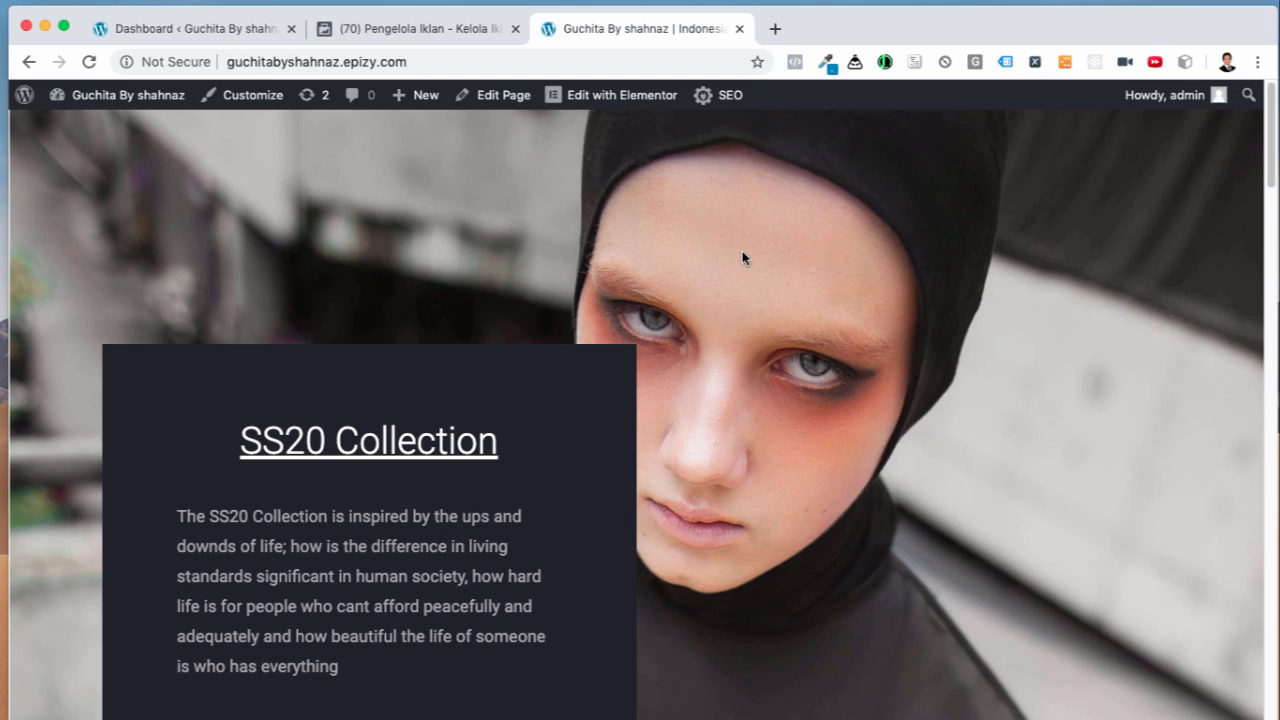
right_click(693, 214)
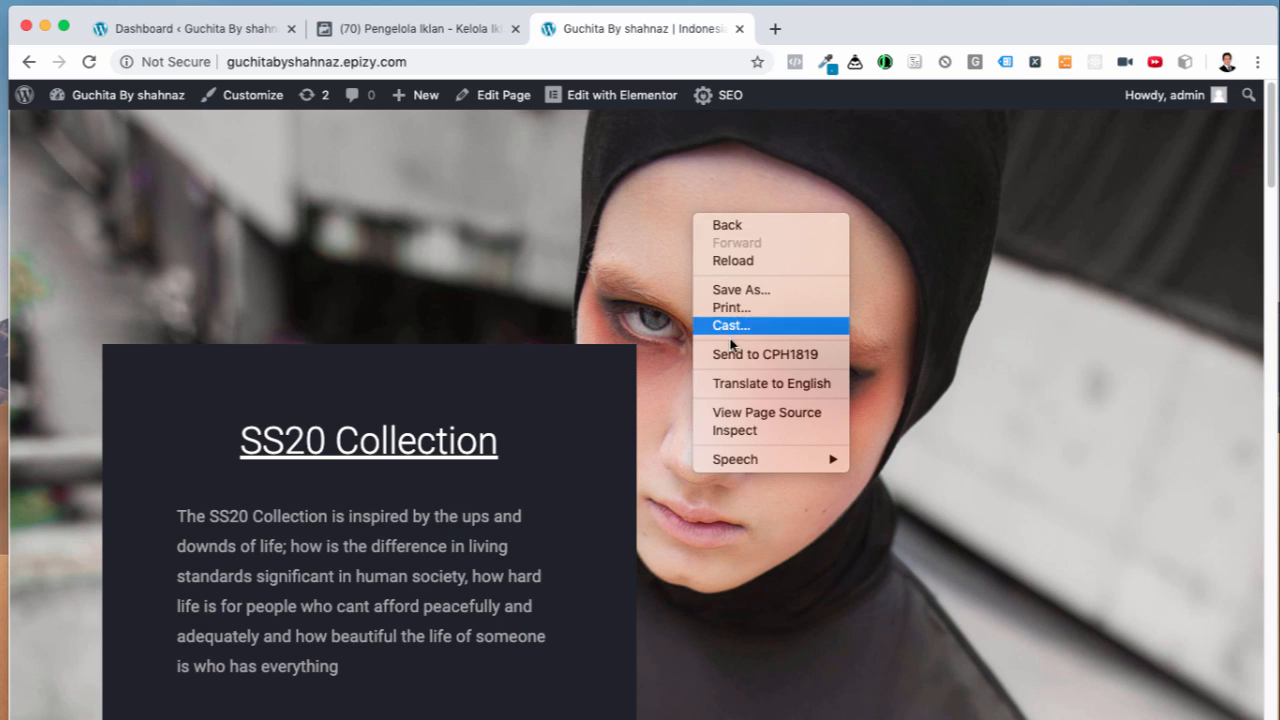
click(744, 427)
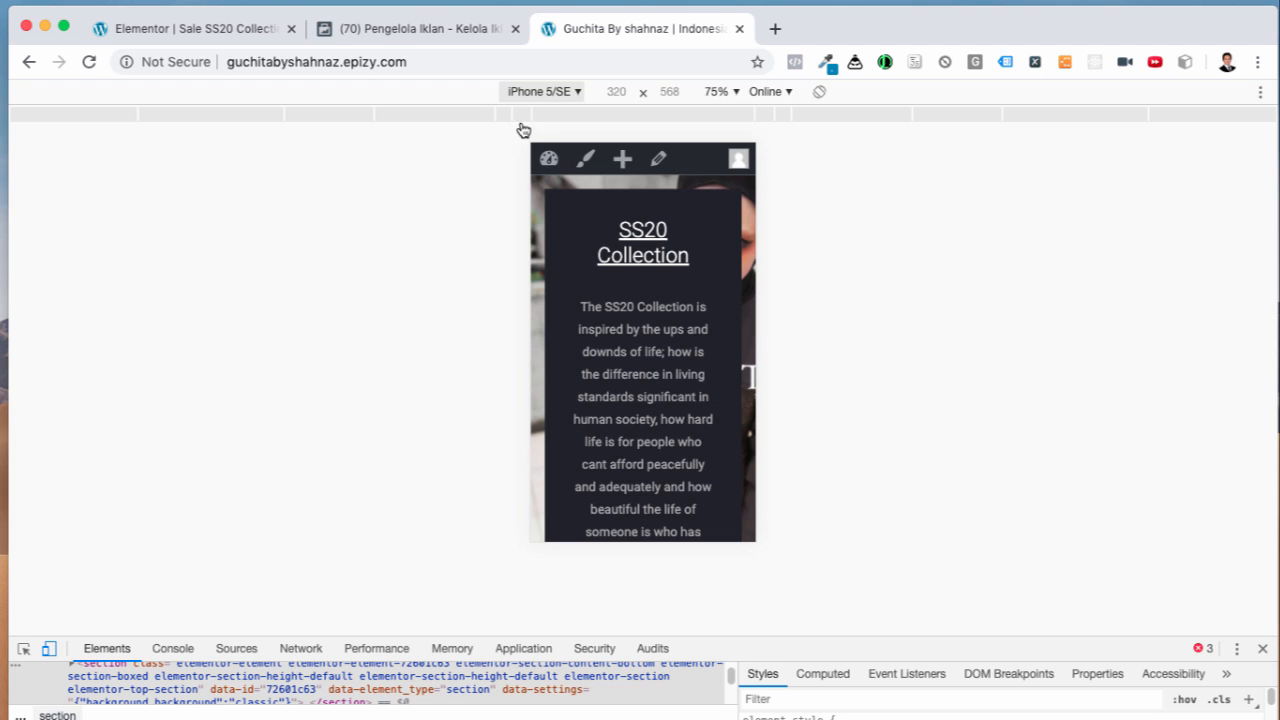
Step: Switch the device preview to iPhone 6/7/8 (375×667) and scroll down the homepage
click(574, 93)
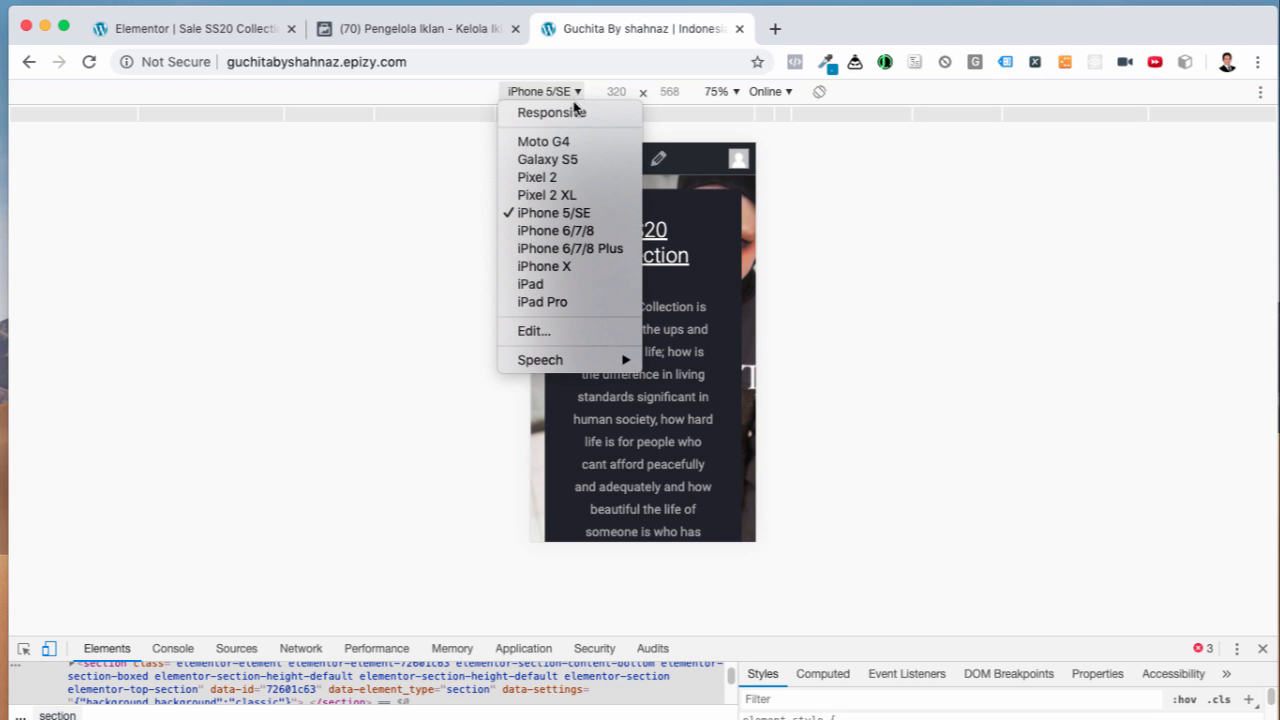
click(539, 236)
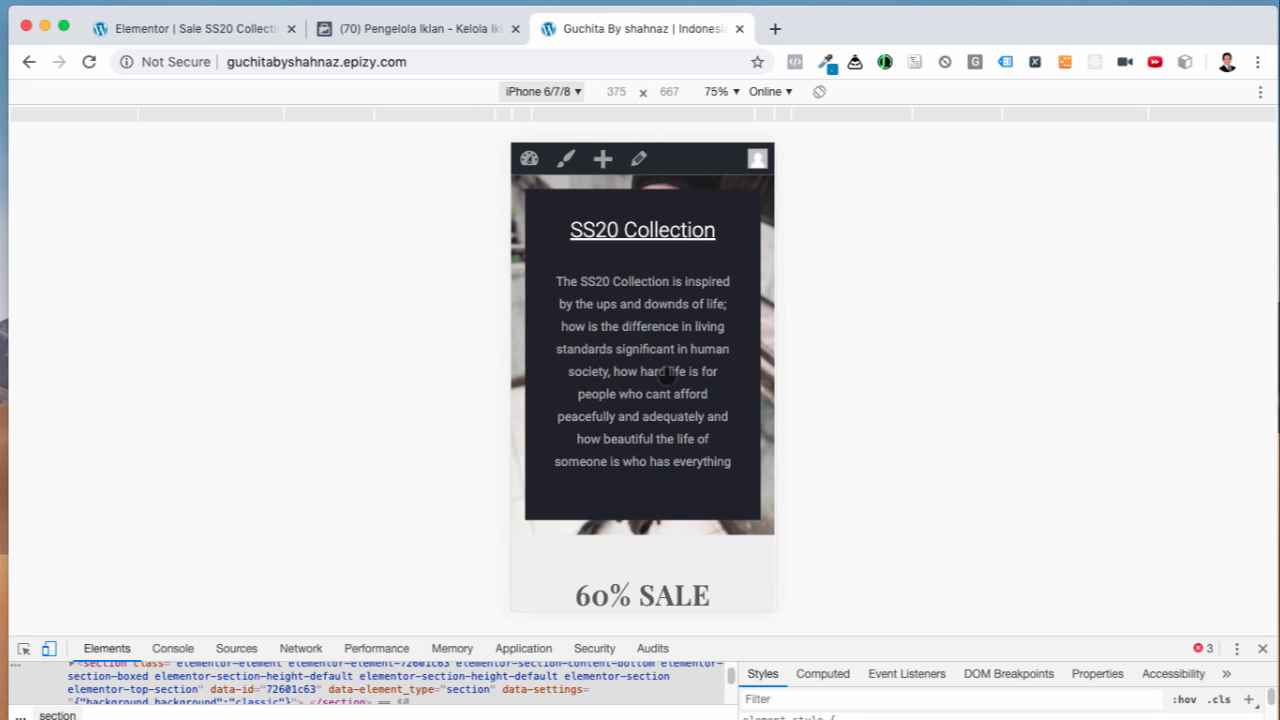
scroll(663, 371, down, 5)
scroll(683, 411, down, 2)
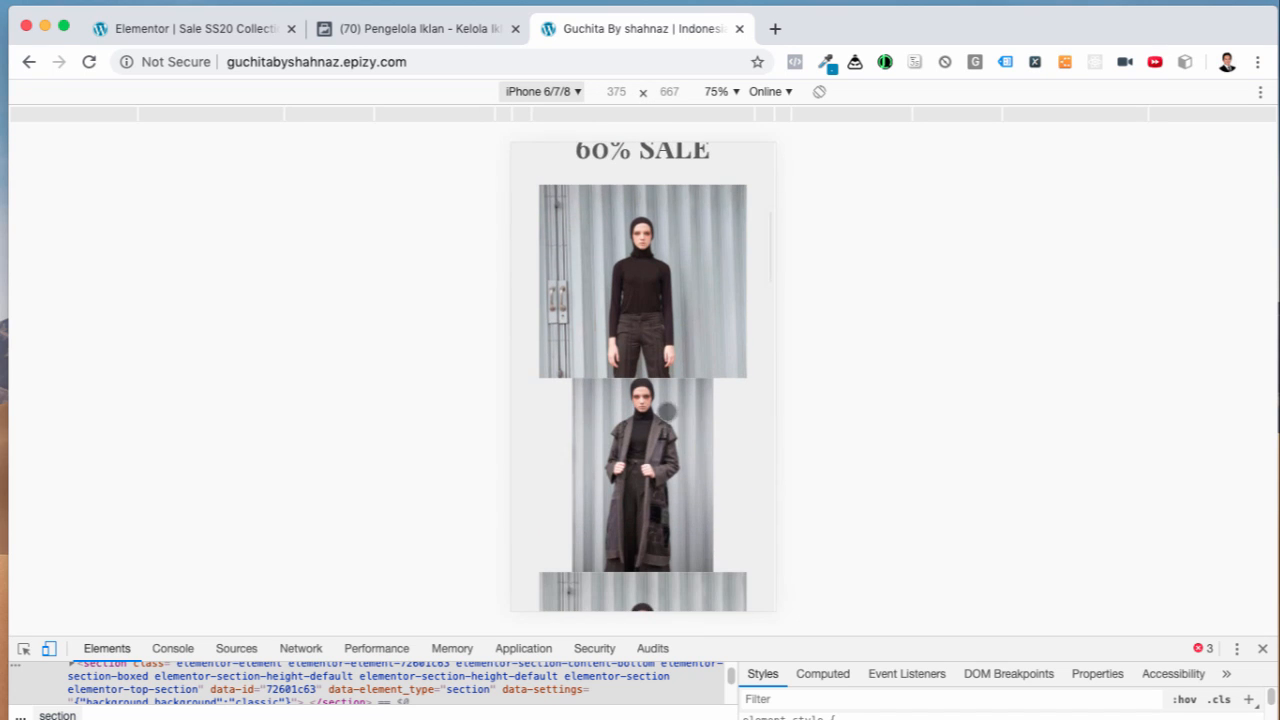
scroll(670, 340, down, 2)
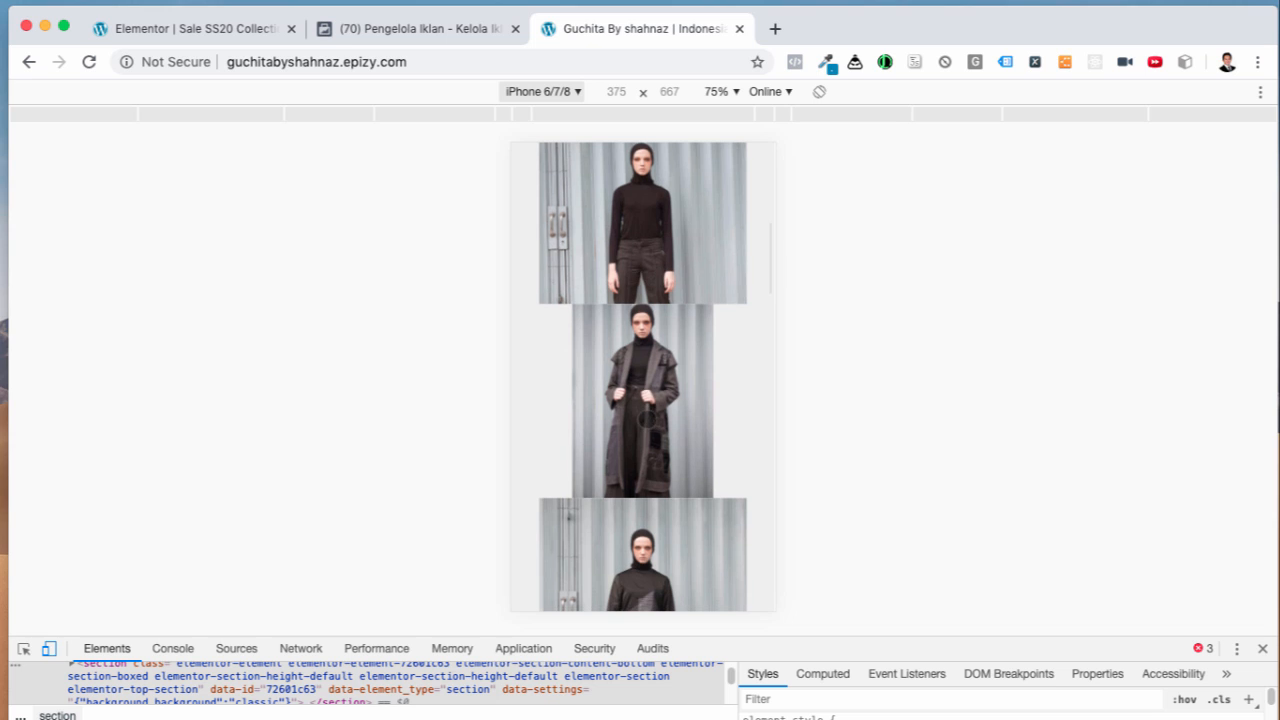
scroll(652, 425, down, 2)
scroll(656, 433, down, 2)
scroll(656, 433, down, 3)
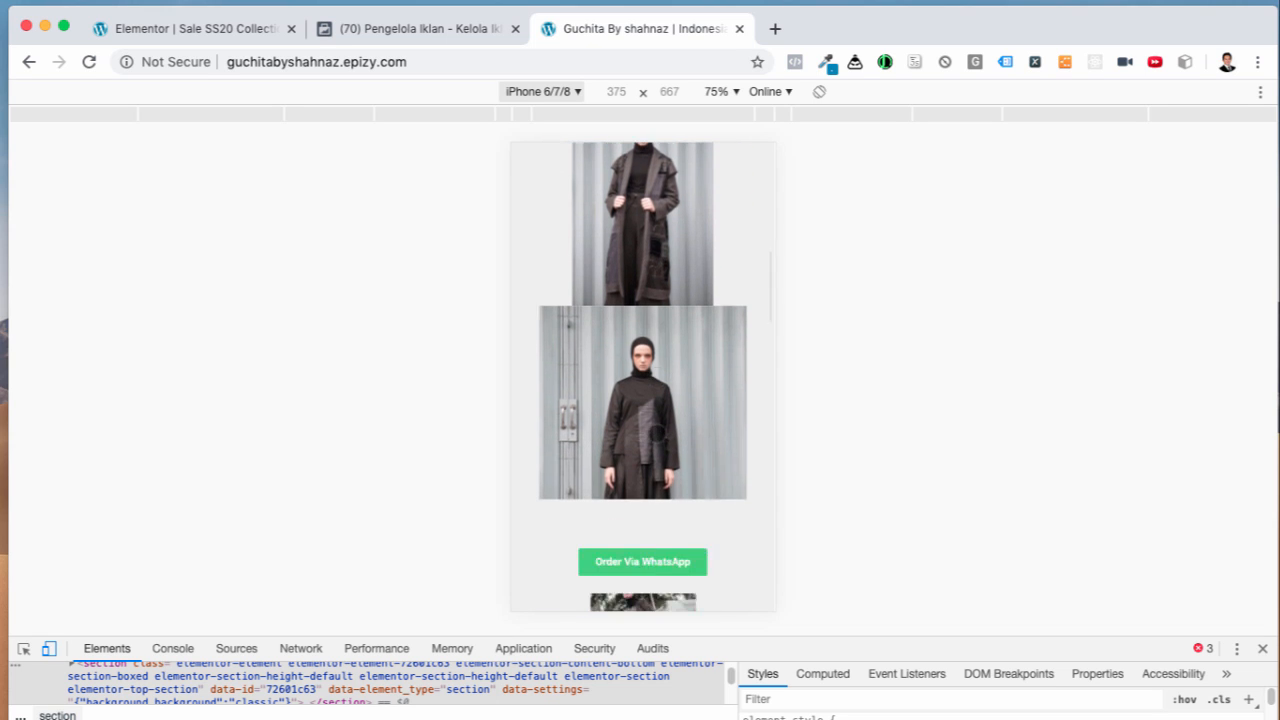
scroll(610, 430, down, 4)
scroll(610, 430, down, 4)
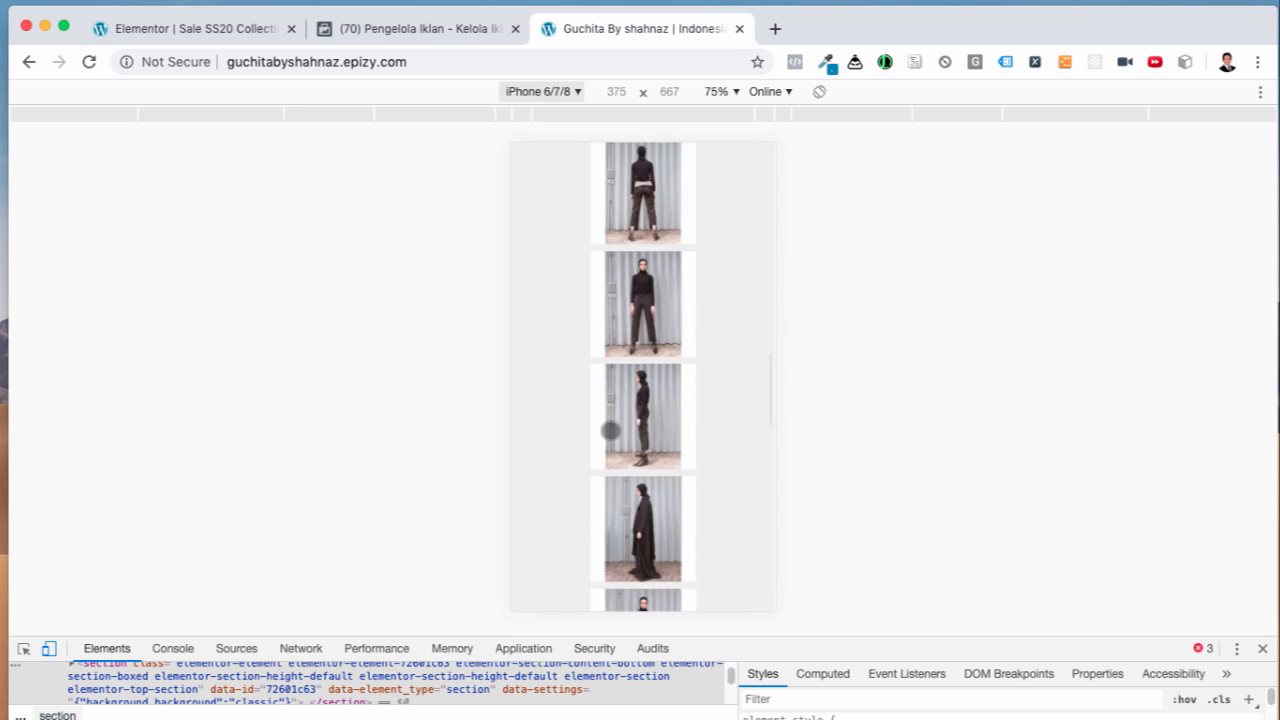
Step: Finish scrolling the mobile preview and return to the Elementor editor tab
scroll(662, 432, down, 2)
scroll(662, 432, down, 1)
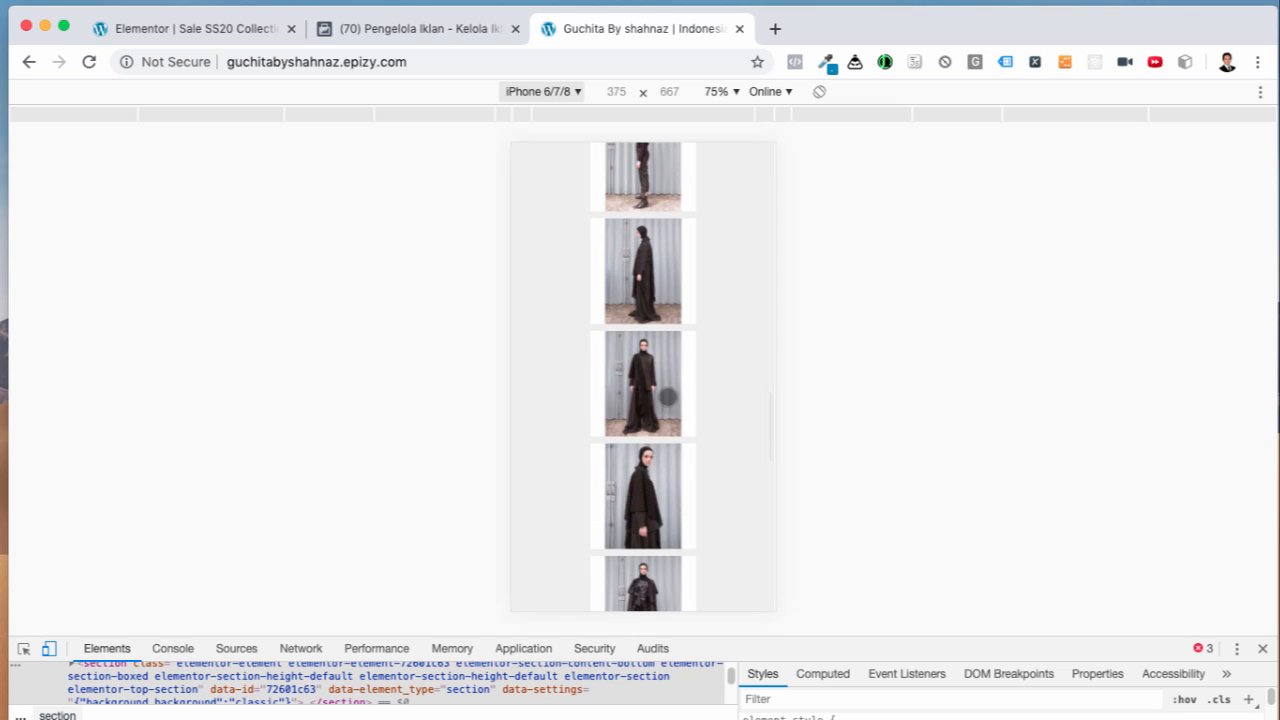
scroll(658, 436, down, 3)
scroll(655, 436, down, 1)
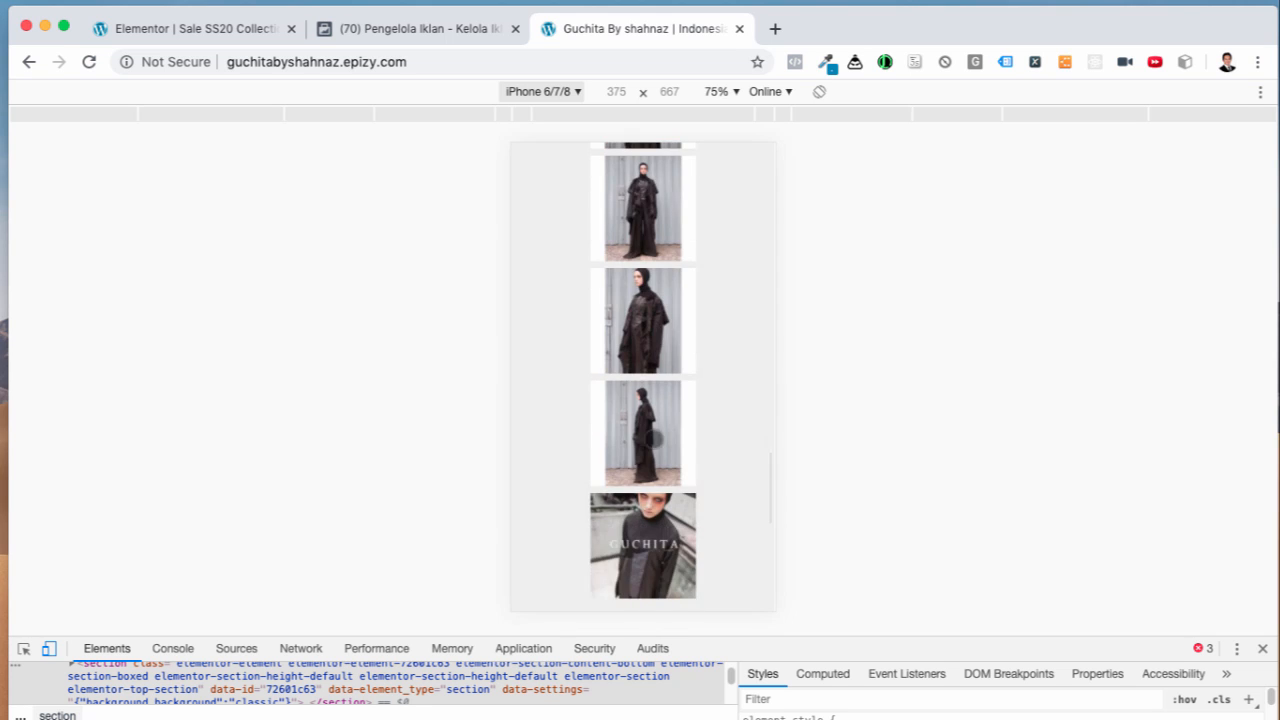
scroll(646, 443, down, 5)
scroll(646, 443, down, 3)
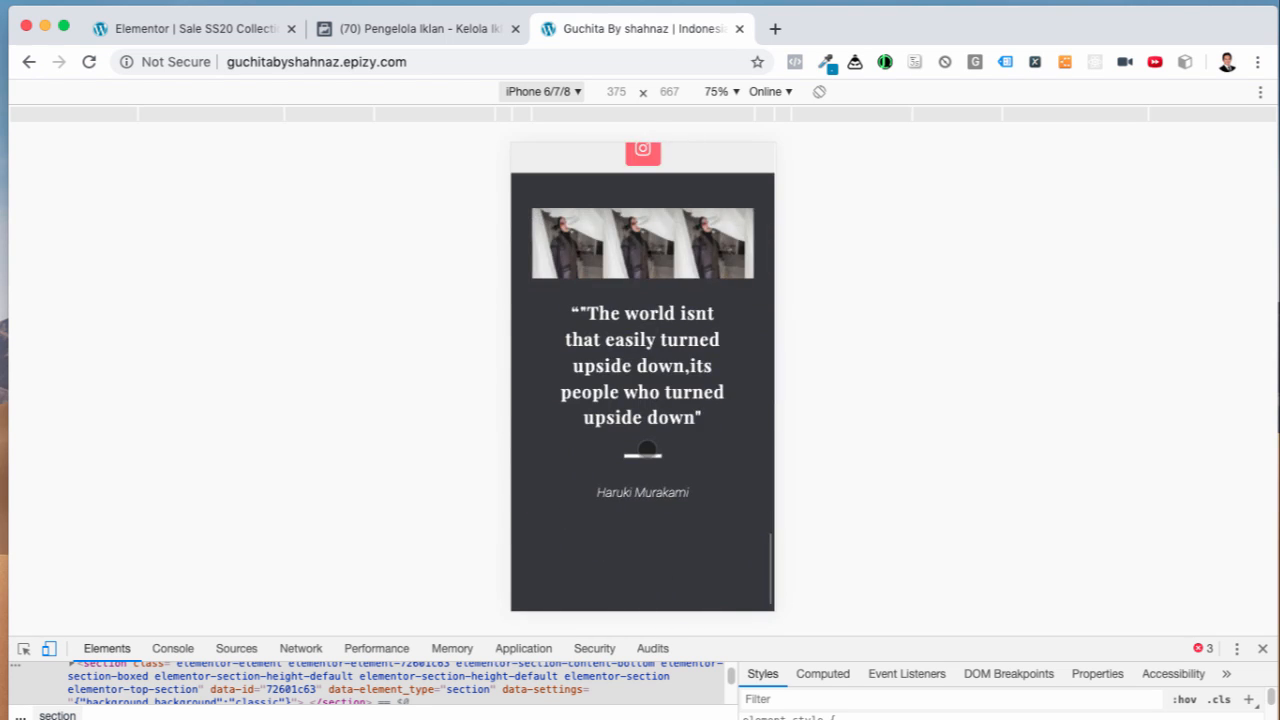
scroll(649, 437, up, 20)
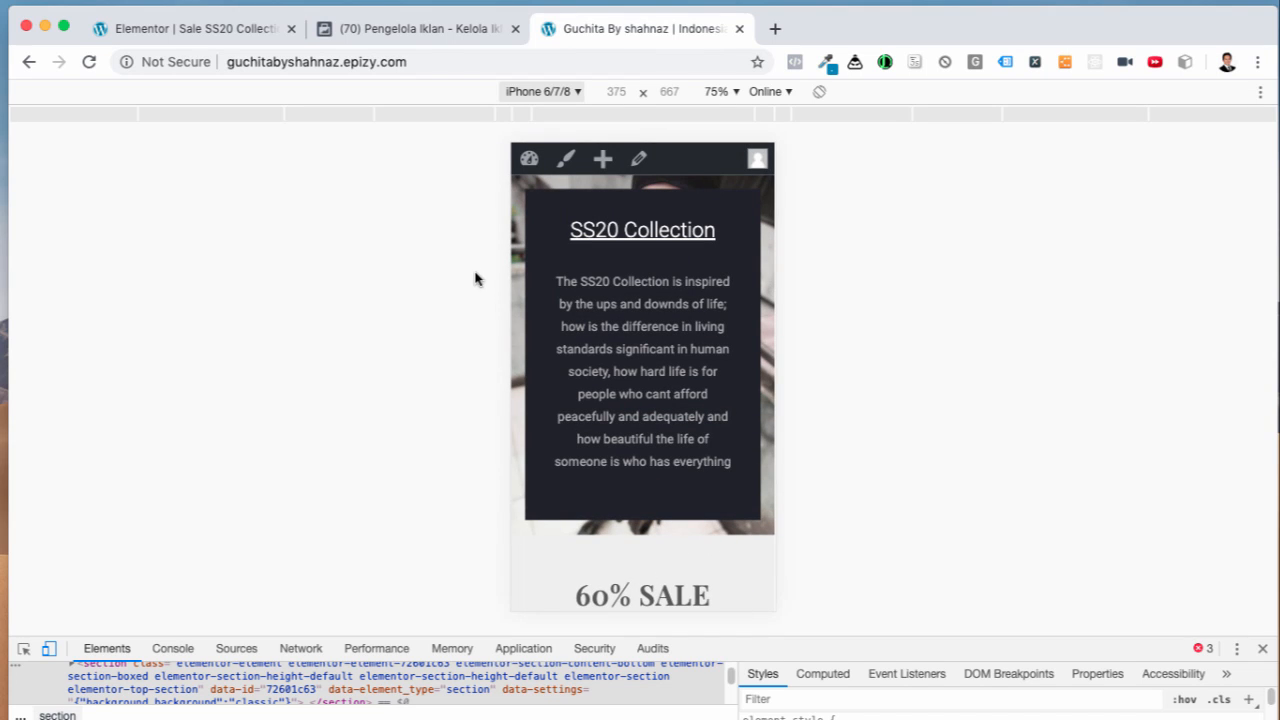
click(196, 32)
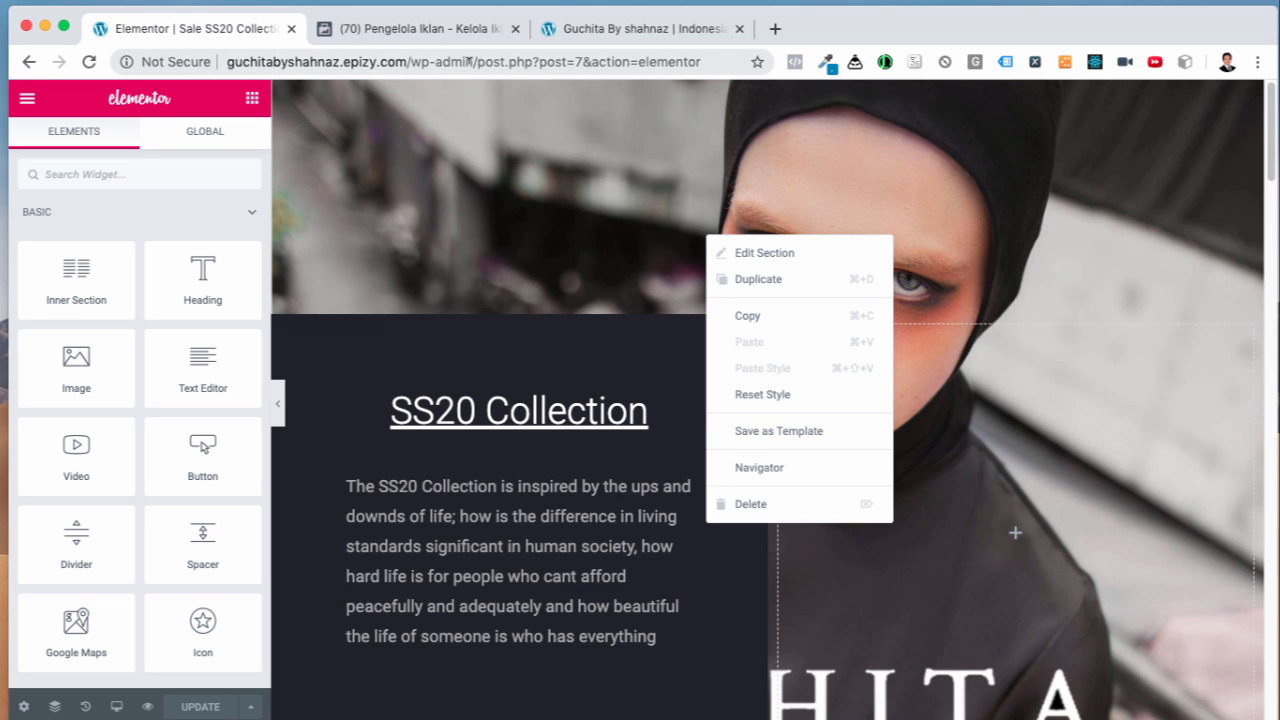
Step: Strip 'post.php?post=7&action=elementor' from the address to load wp-admin, then bring up the Word checklist
drag(480, 62, 712, 62)
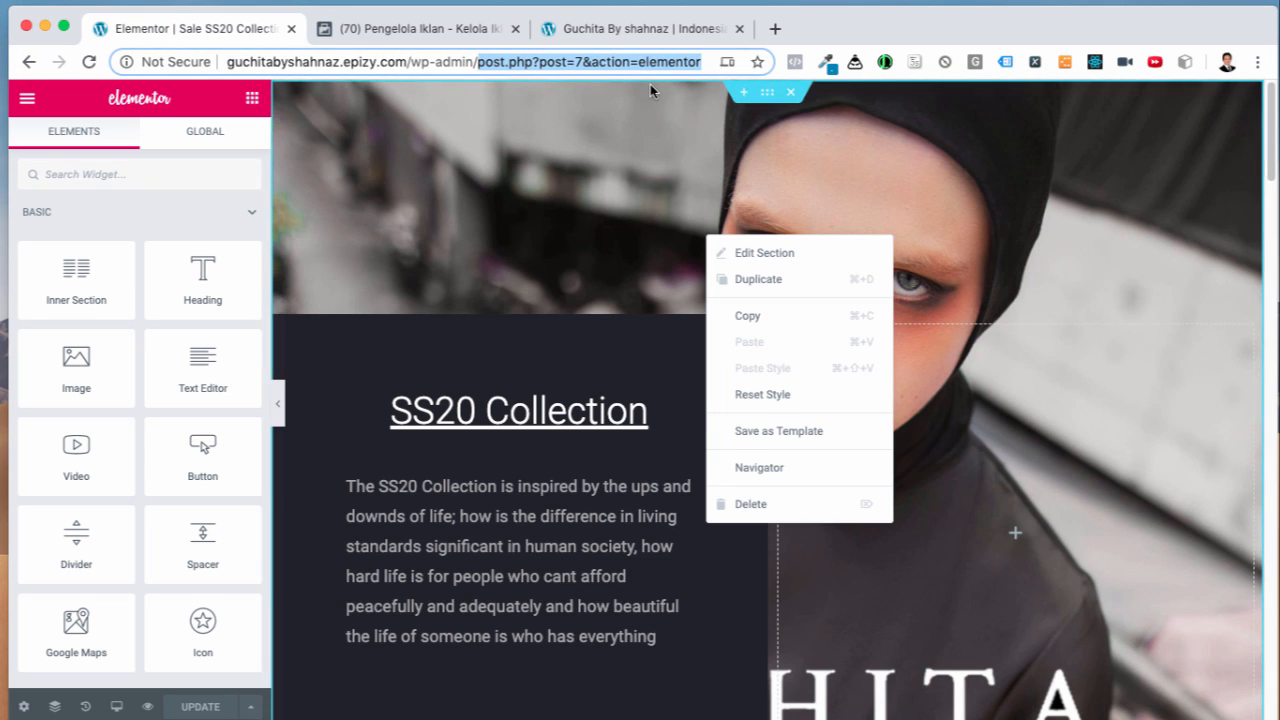
key(BackSpace)
key(Return)
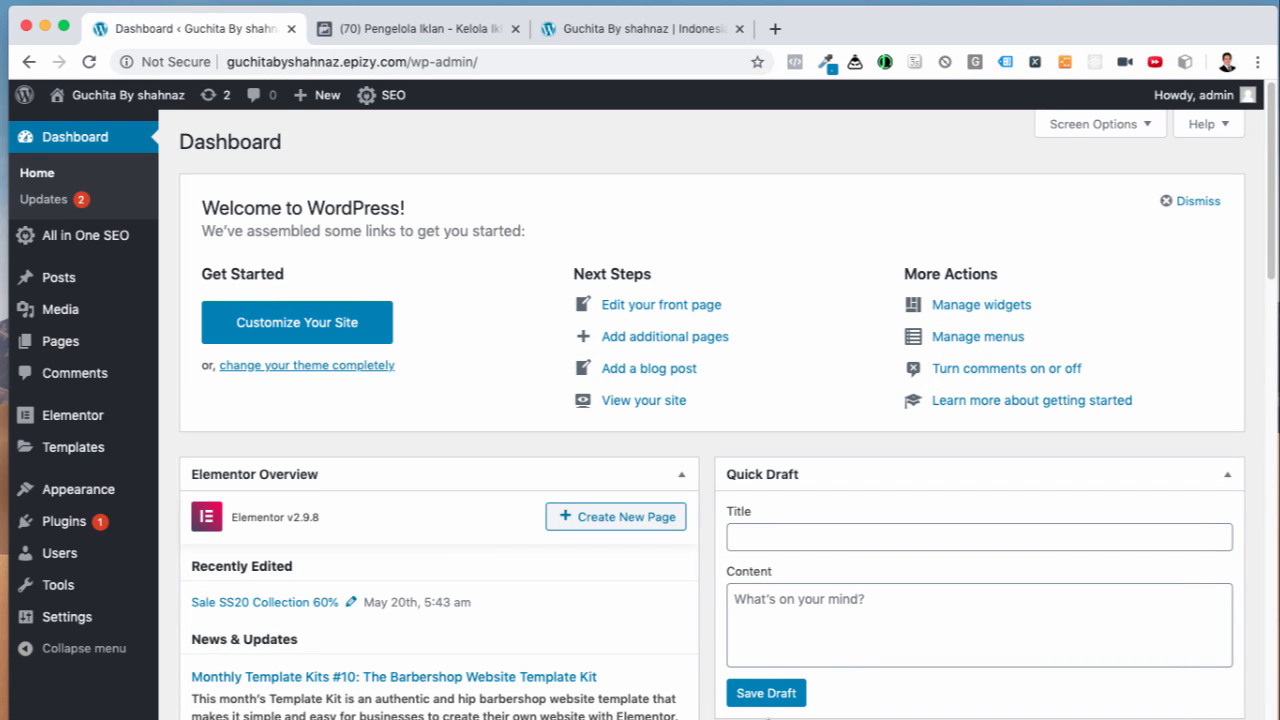
click(889, 657)
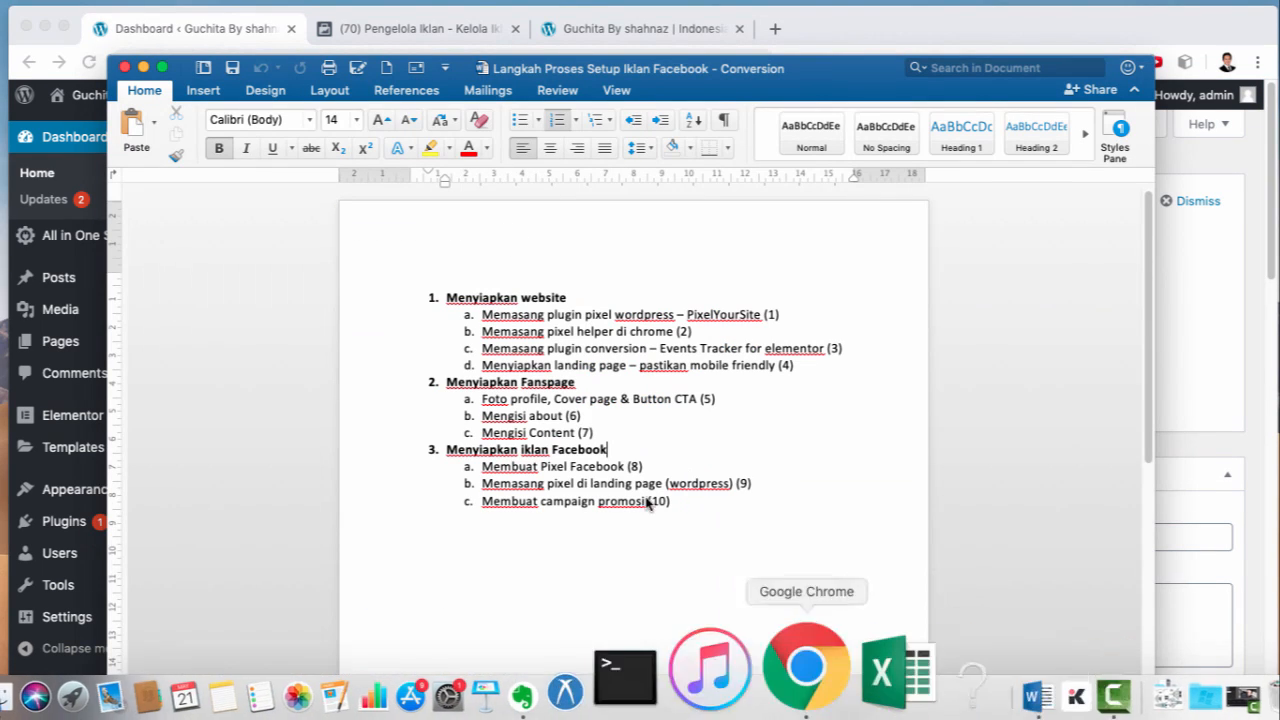
Step: Highlight 'plugin pixel wordpress' in checklist step 1a
click(561, 314)
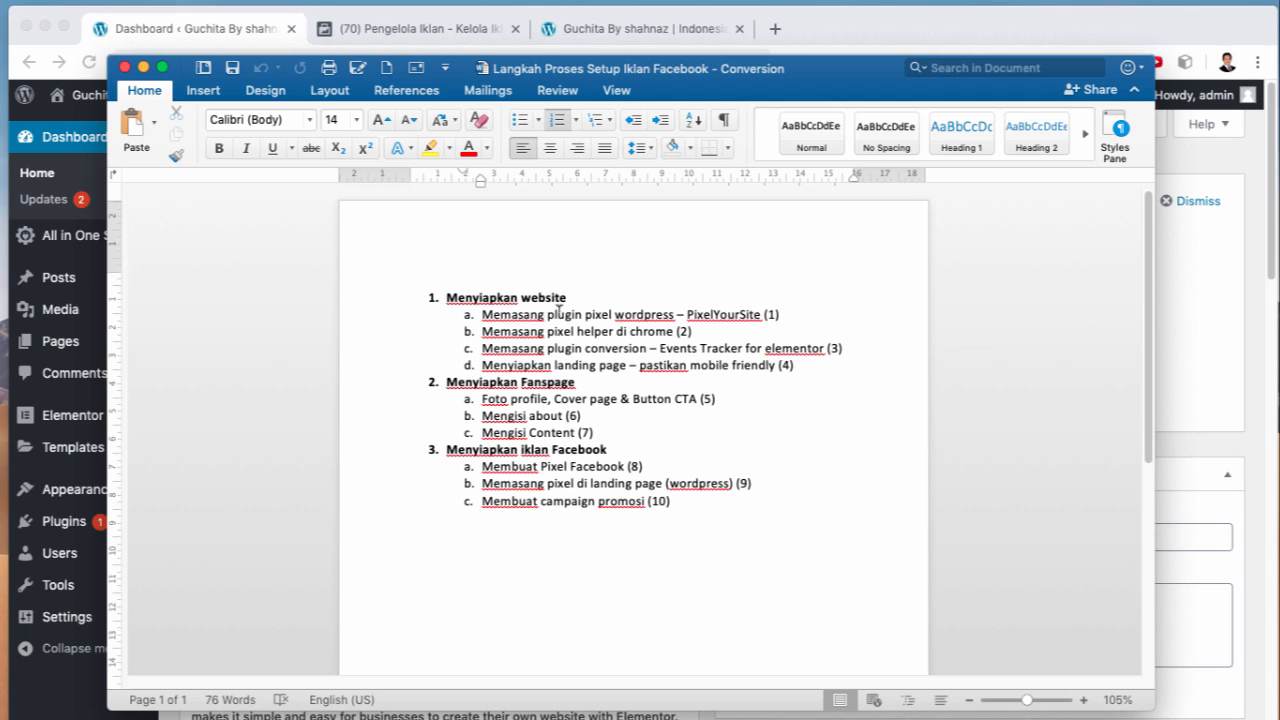
drag(548, 314, 760, 314)
Step: Search Add New plugins for 'pixelyousesite', then install and activate PixelYourSite
click(245, 50)
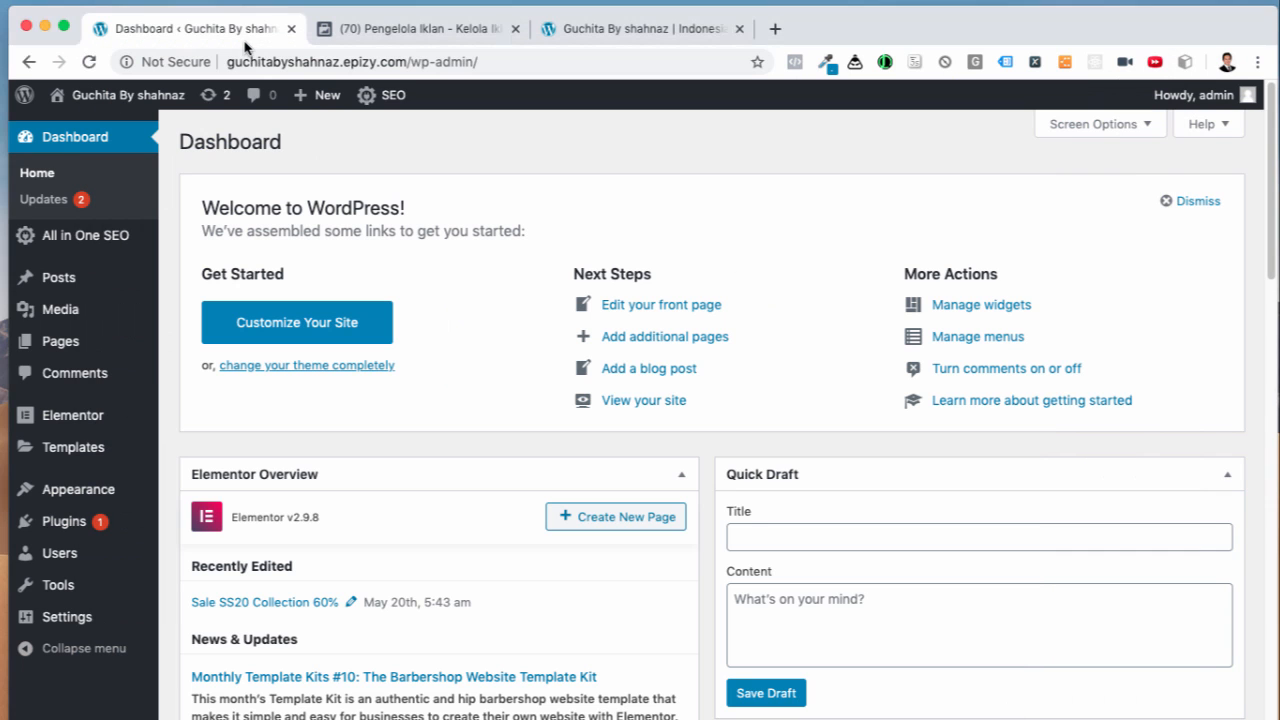
mouse_move(75, 521)
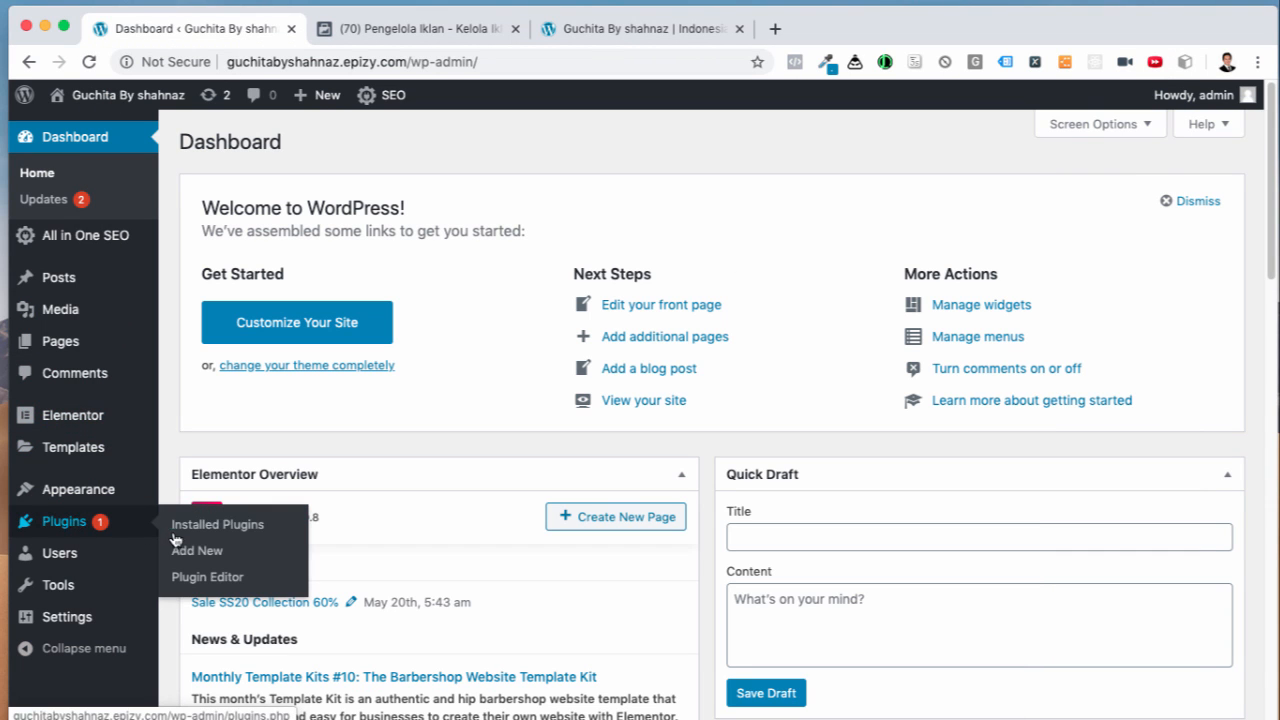
click(183, 551)
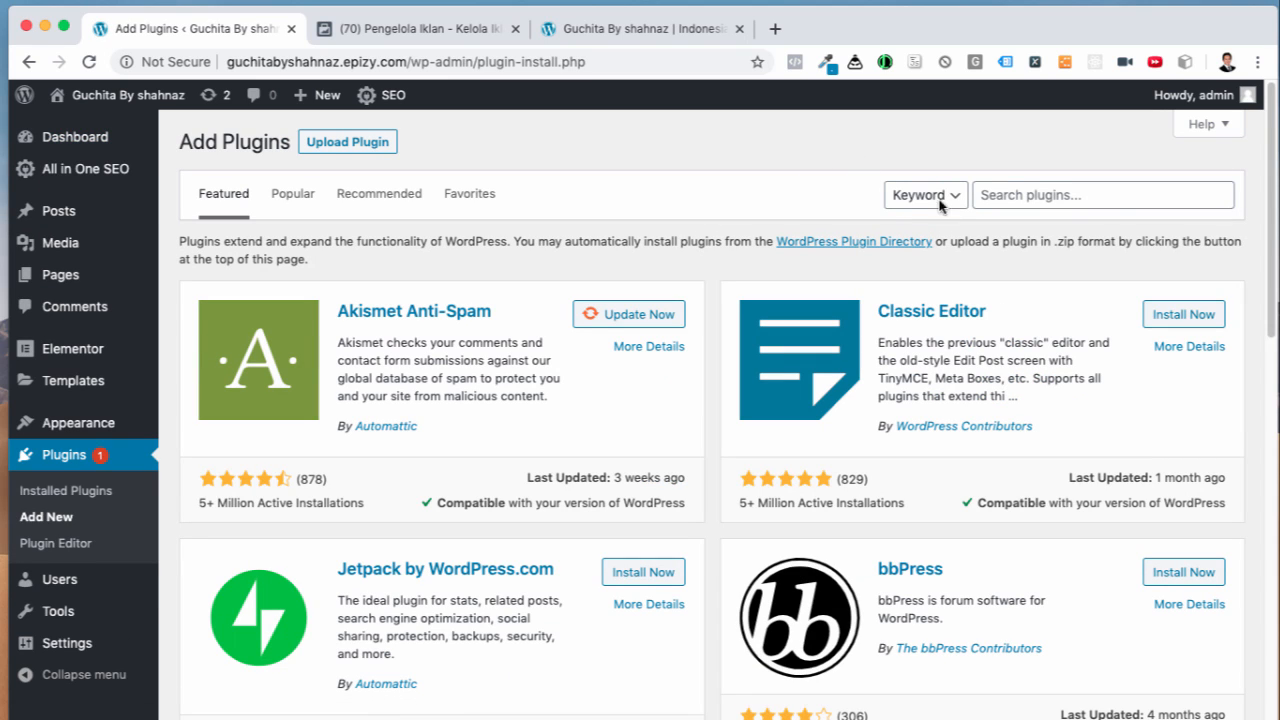
click(1012, 181)
text(pi)
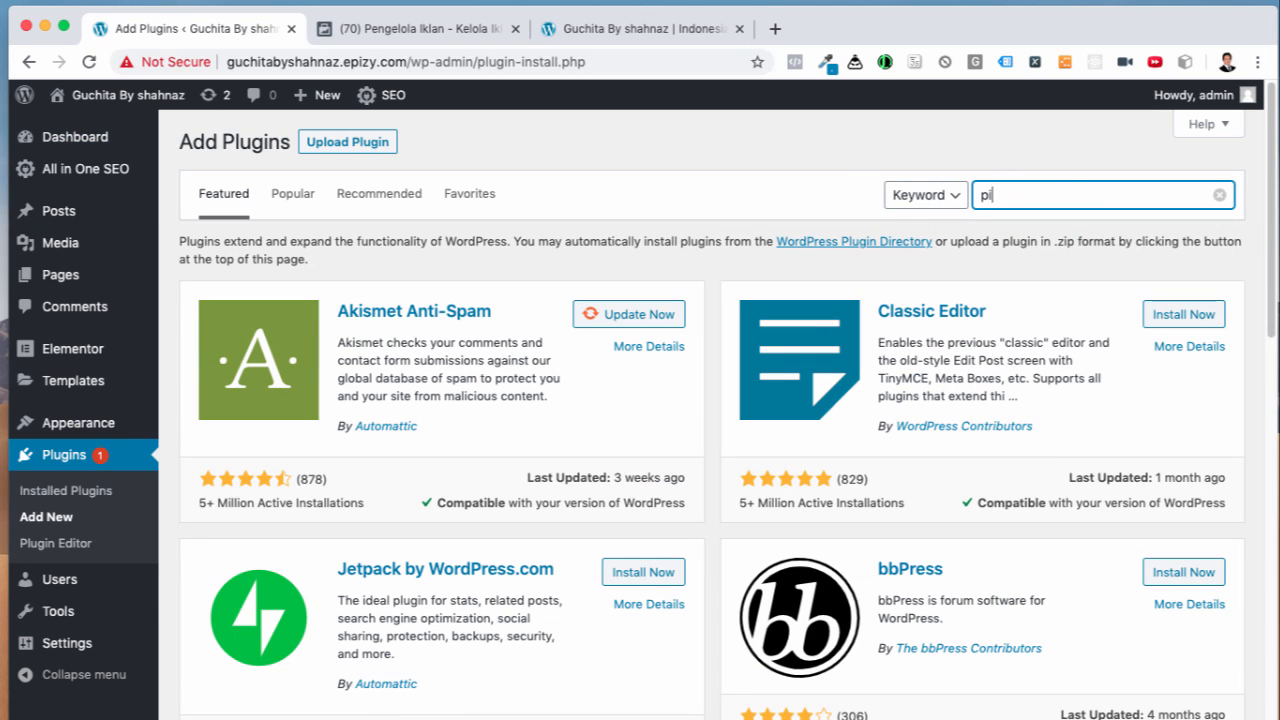
text(xel)
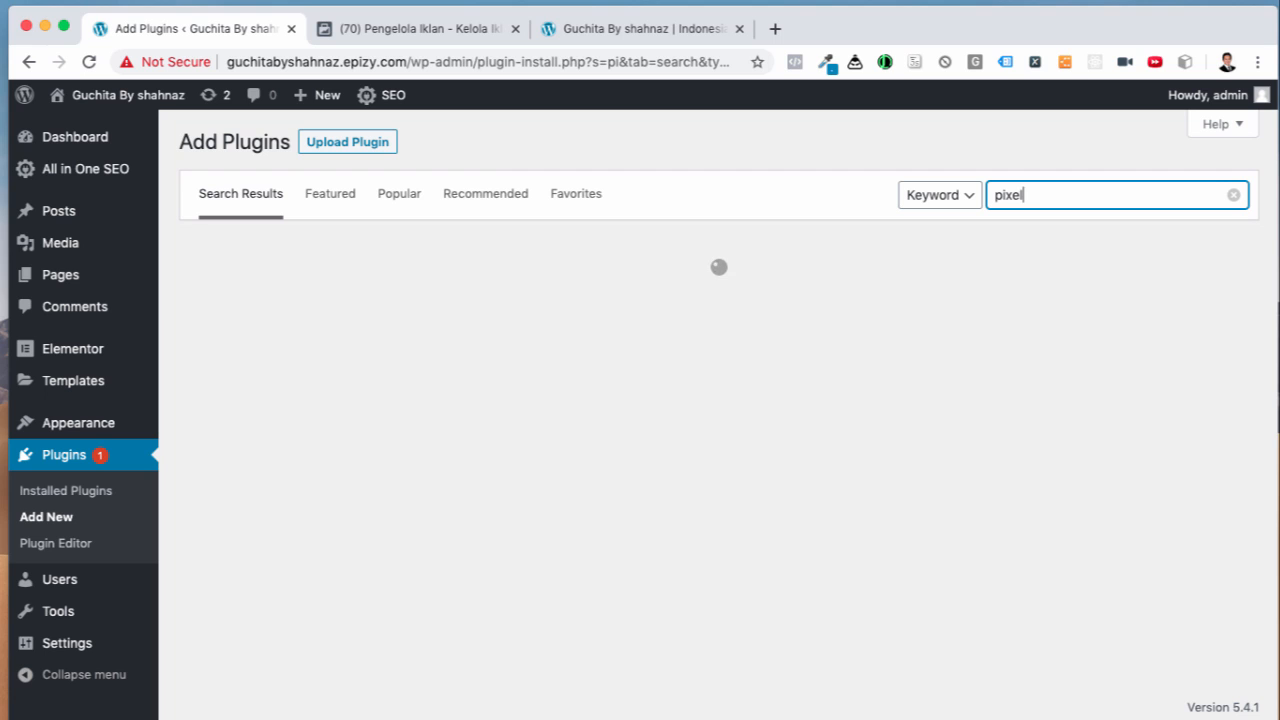
text(youse)
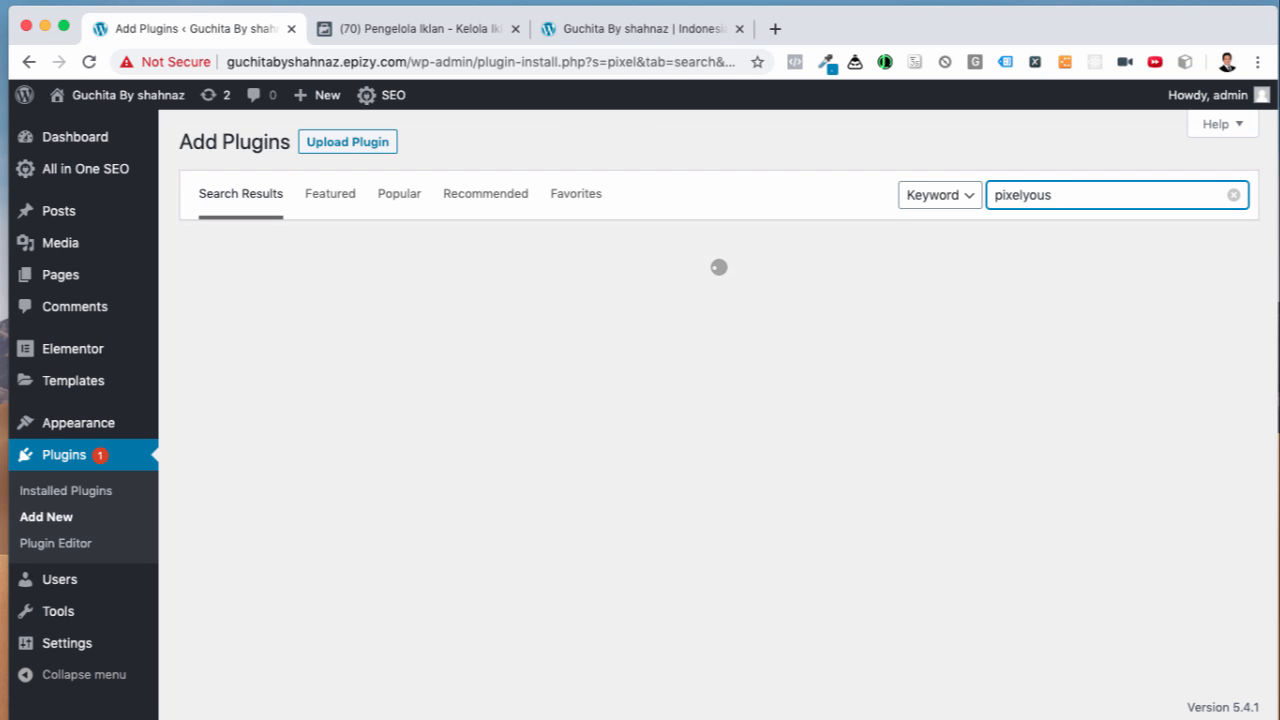
text(site)
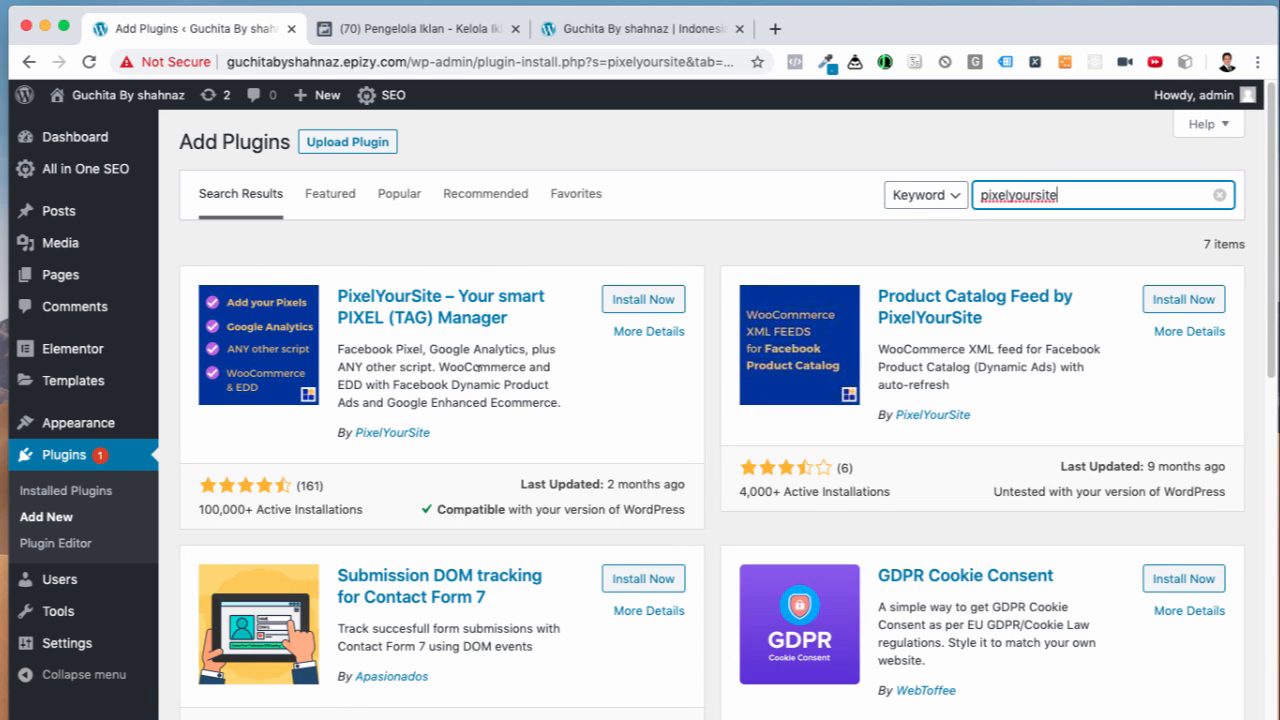
click(628, 302)
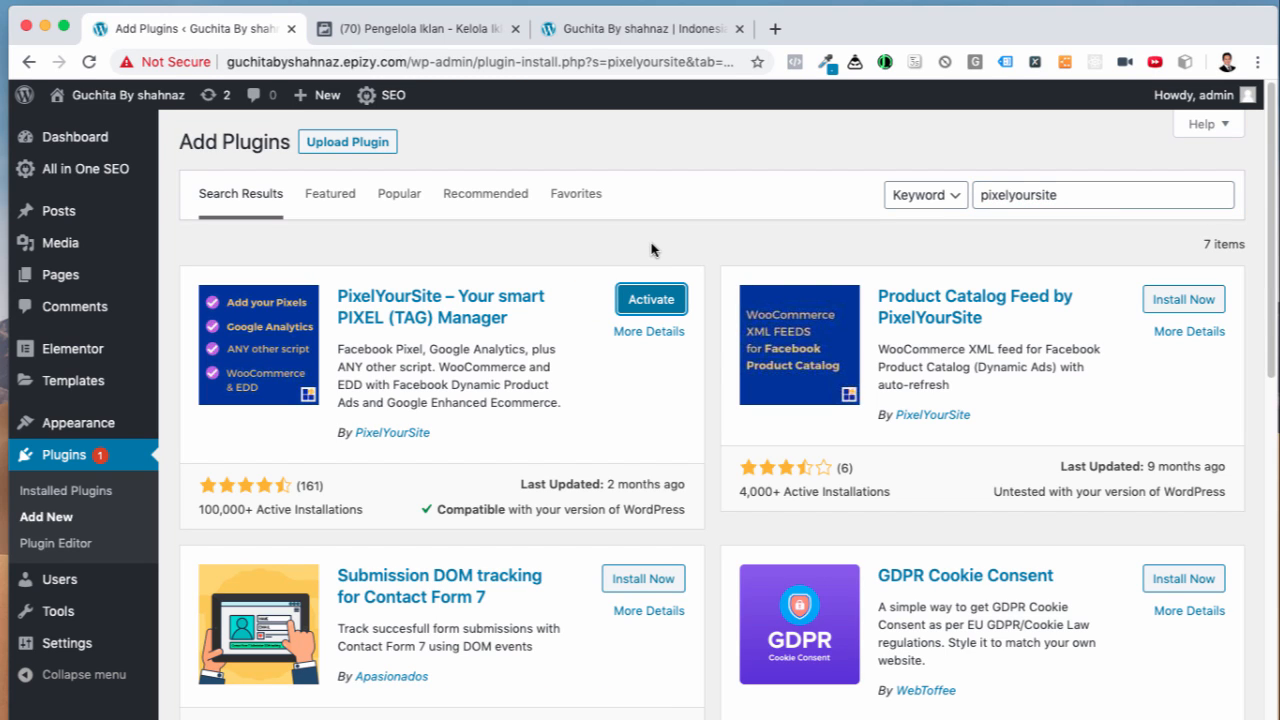
click(638, 306)
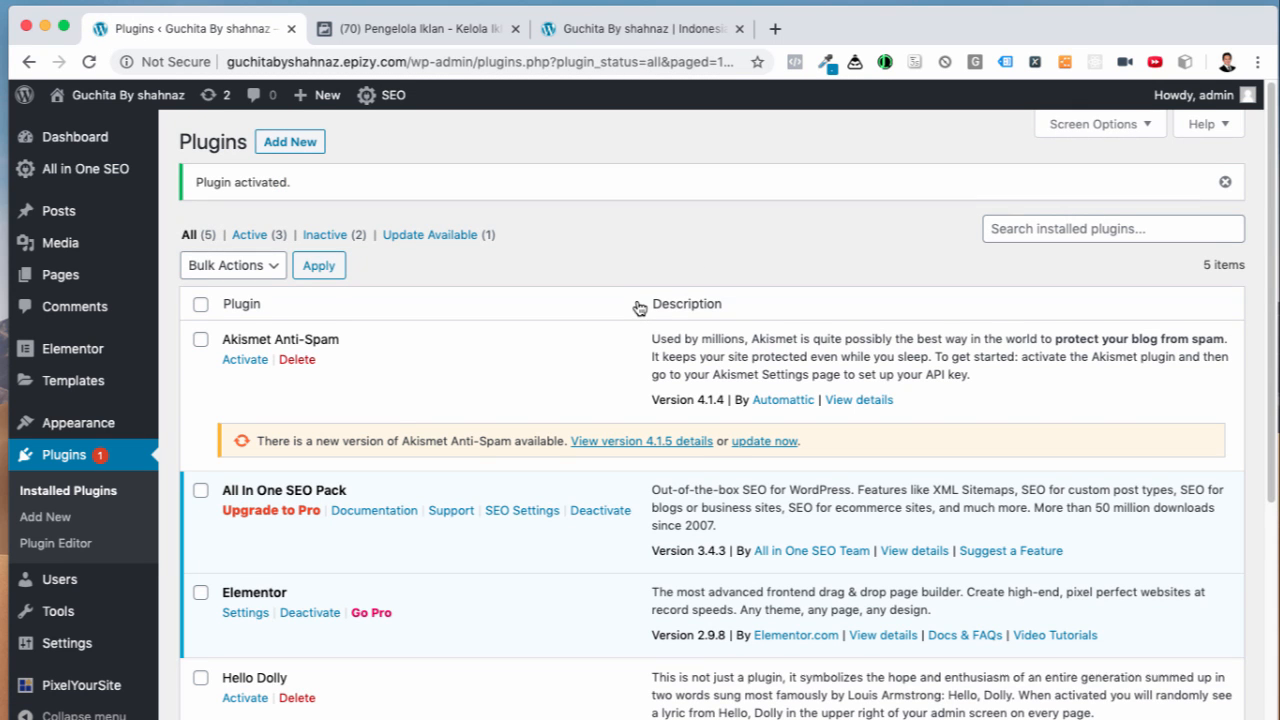
Step: Open the PixelYourSite dashboard's Pixel IDs settings, then switch to the blank new tab
scroll(630, 378, down, 4)
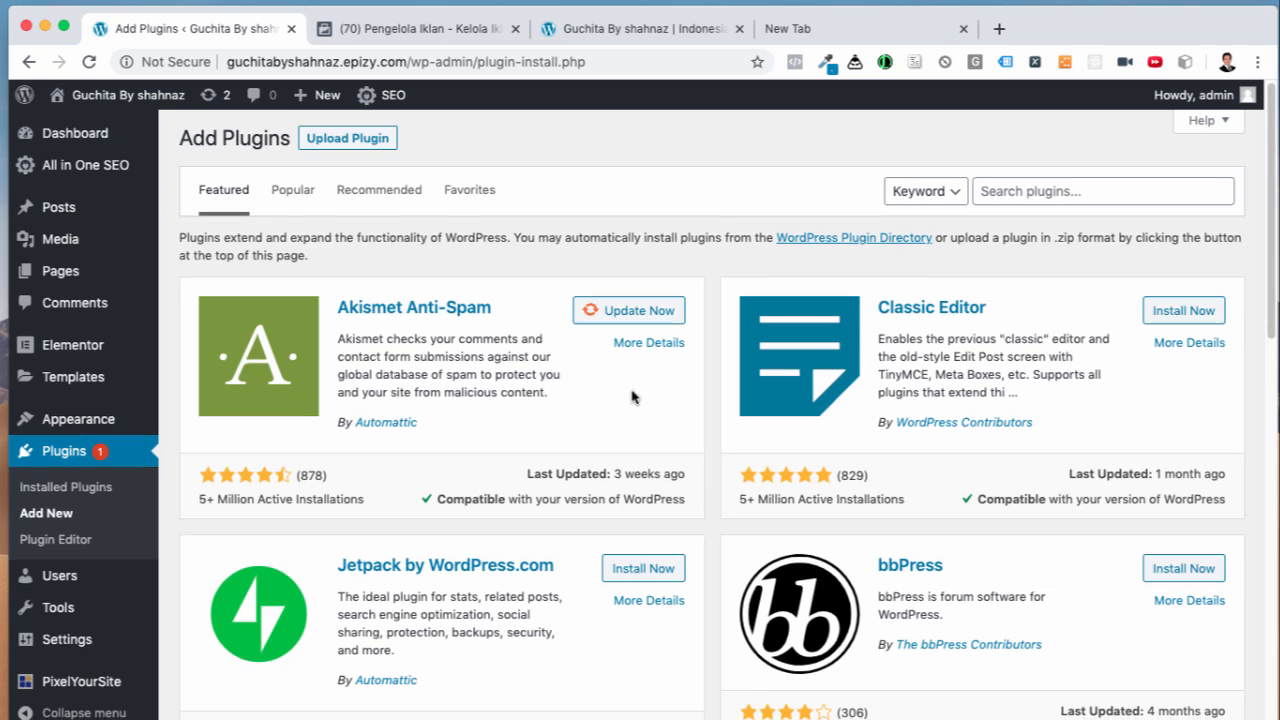
scroll(555, 412, down, 3)
mouse_move(77, 672)
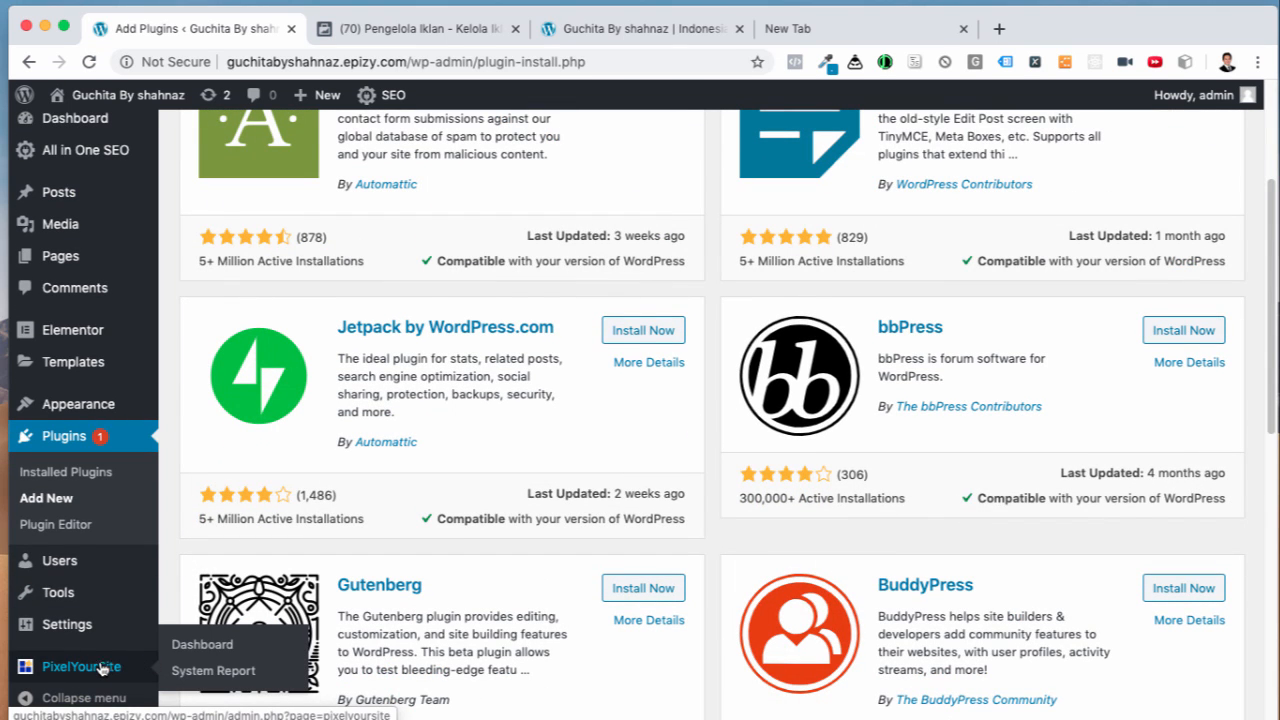
click(175, 647)
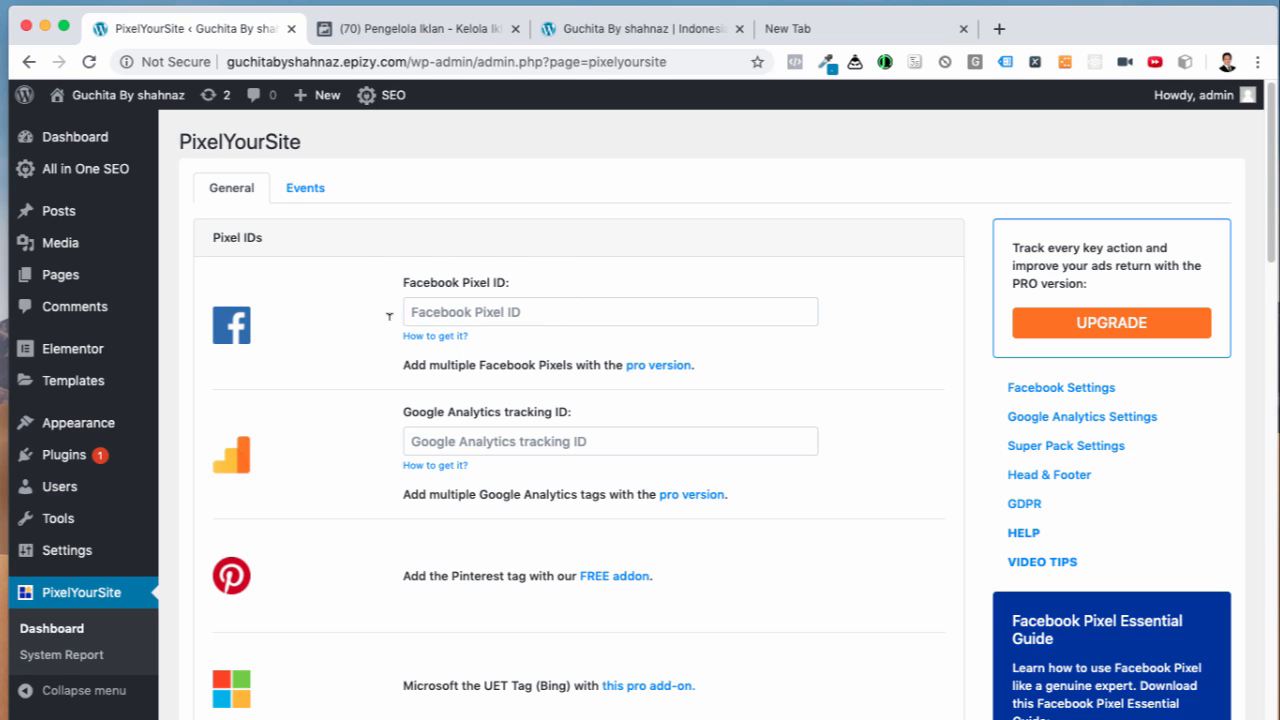
click(810, 32)
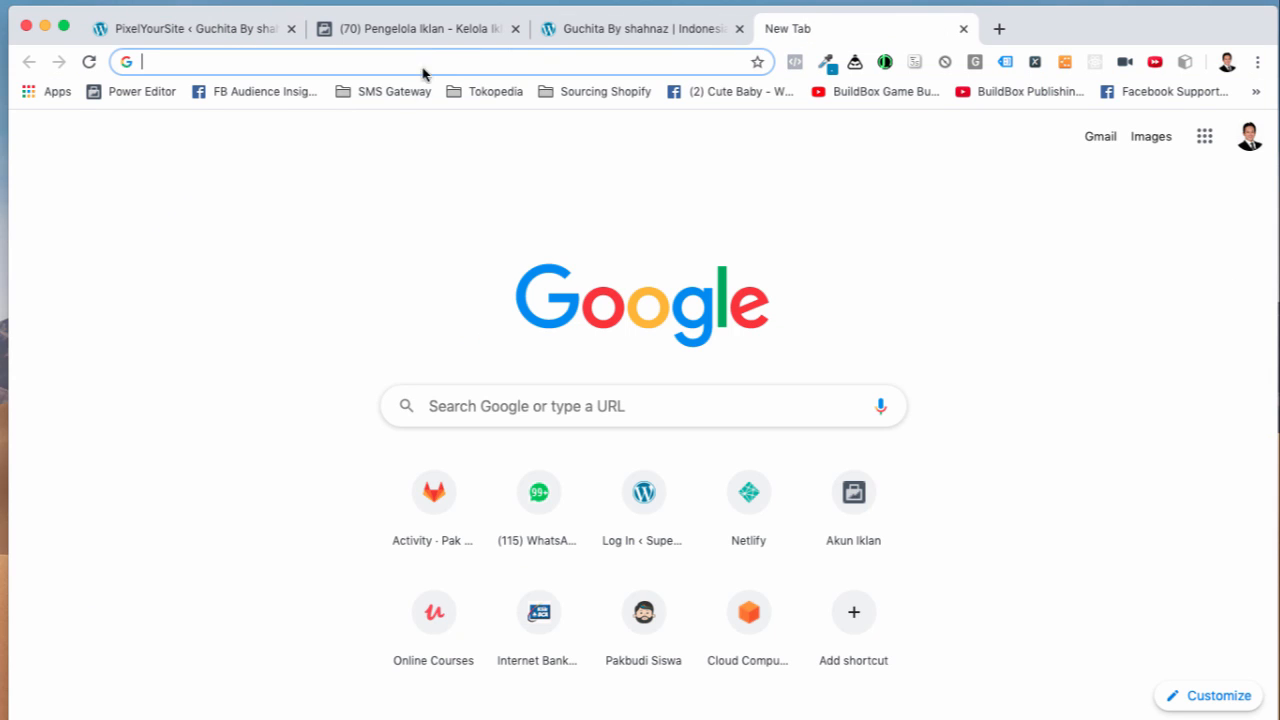
Step: Note 'pixel helper' in checklist step 1b and search Google for 'facebook pixel helper'
key(super+Tab)
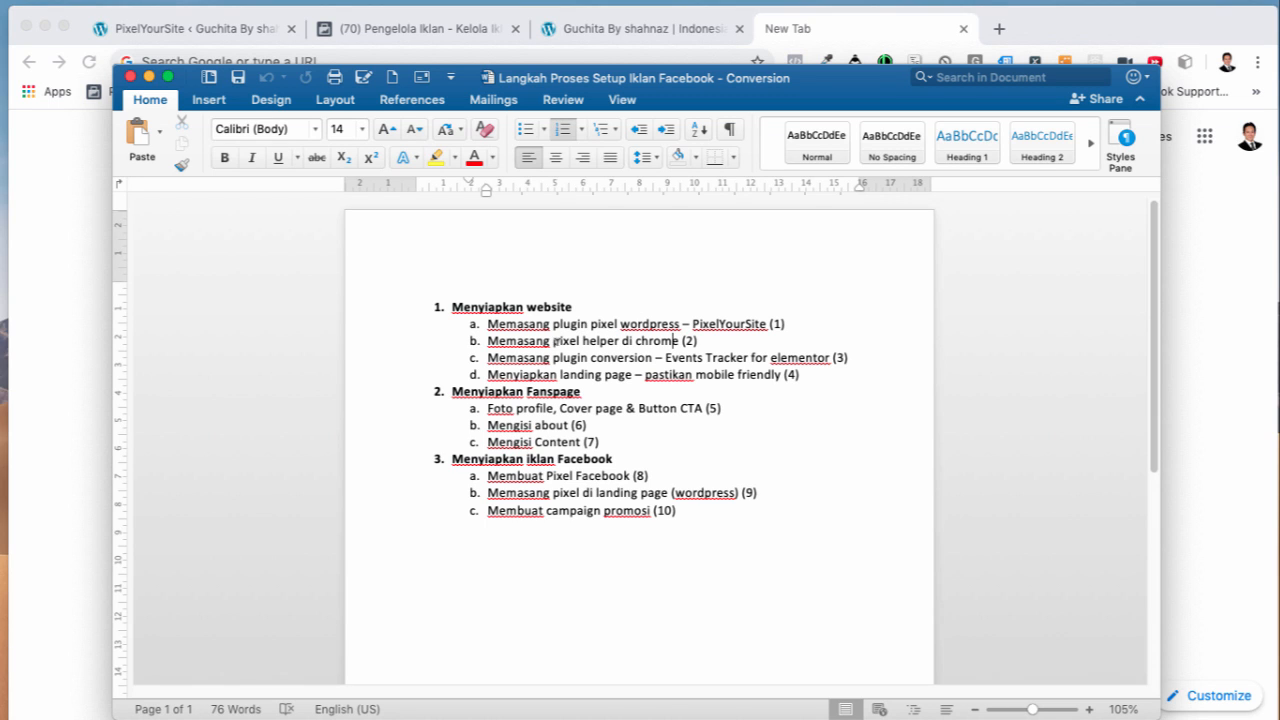
drag(553, 341, 621, 341)
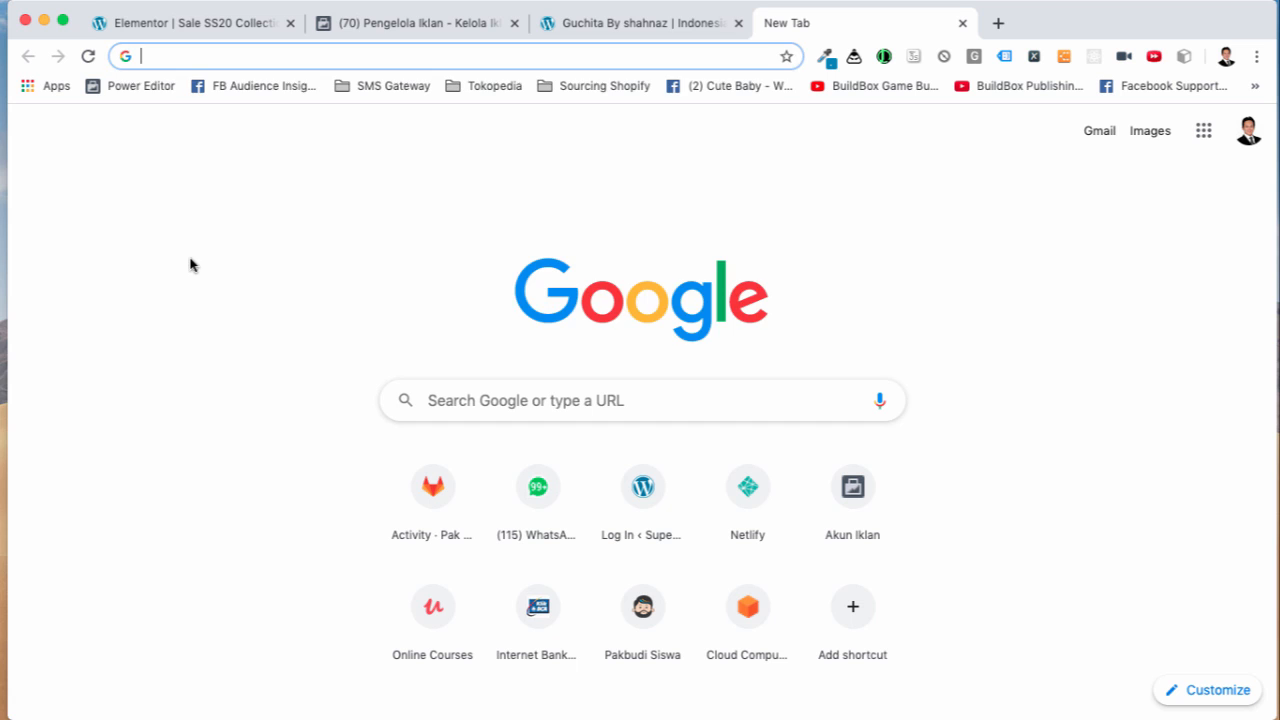
text(face)
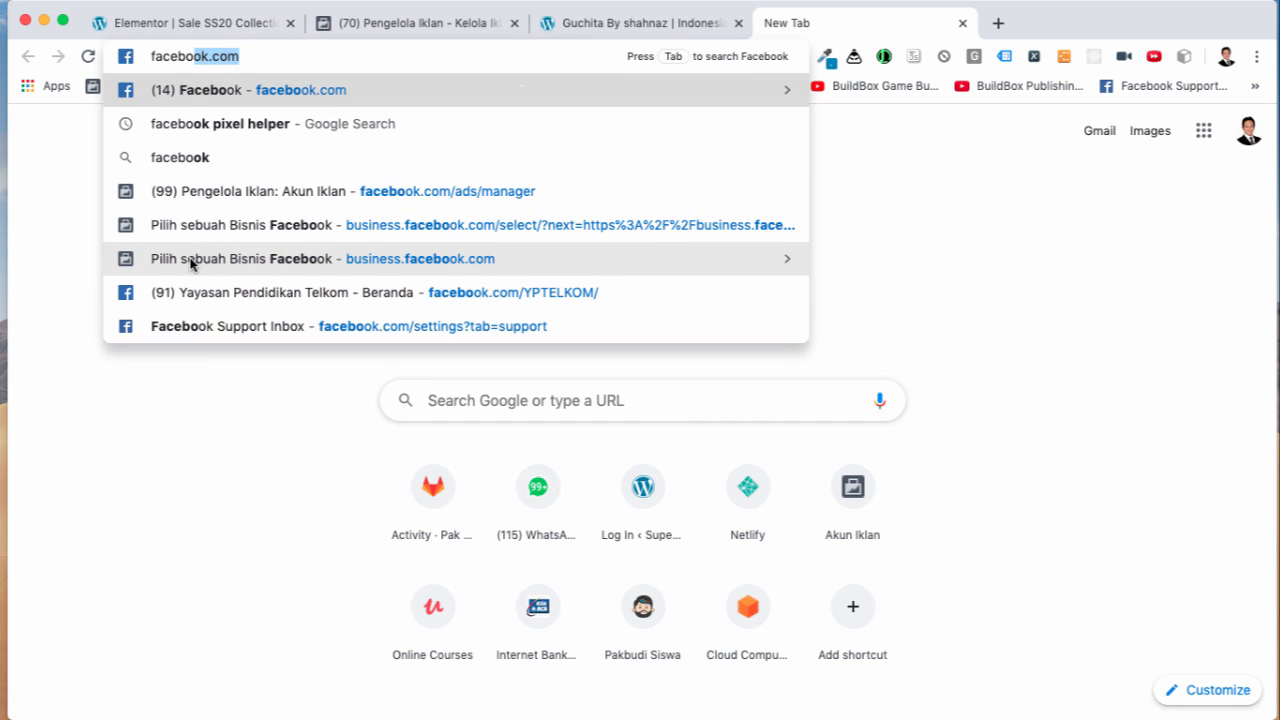
text(book pixel helper)
key(Return)
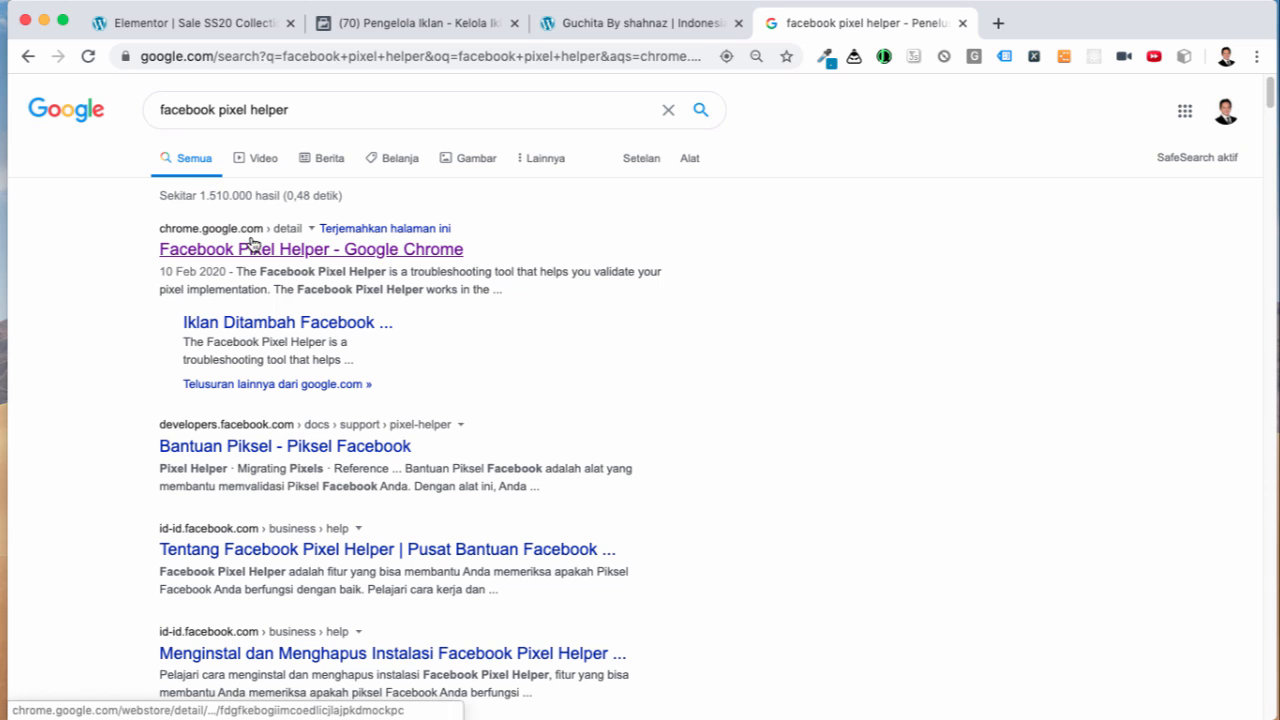
Step: Add the Facebook Pixel Helper extension from its Chrome Web Store page and dismiss the notice
click(343, 251)
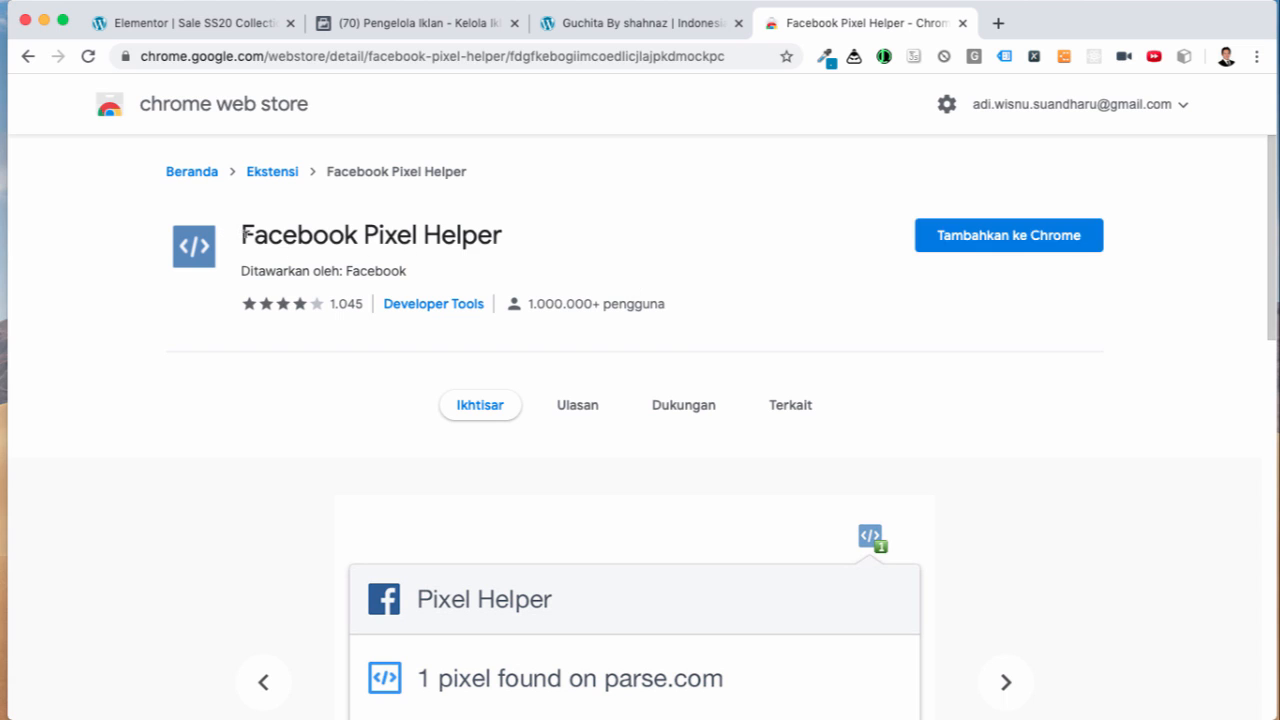
drag(244, 236, 640, 248)
click(655, 247)
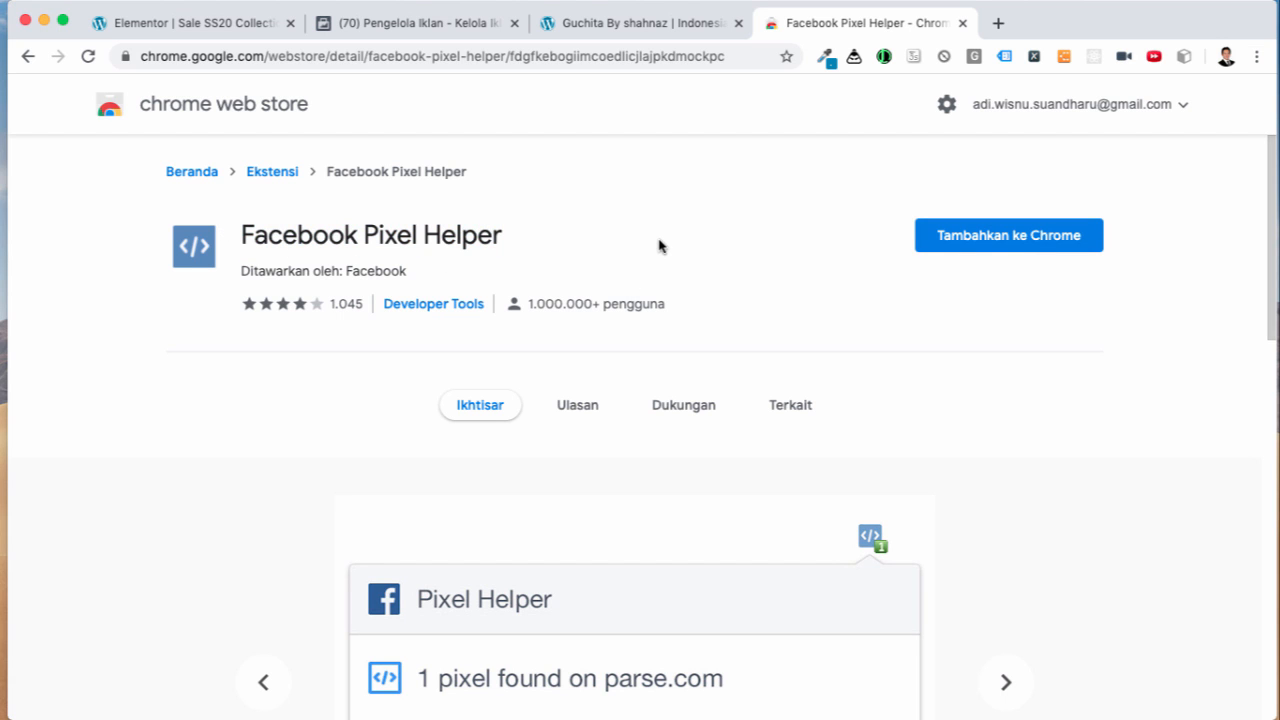
click(979, 237)
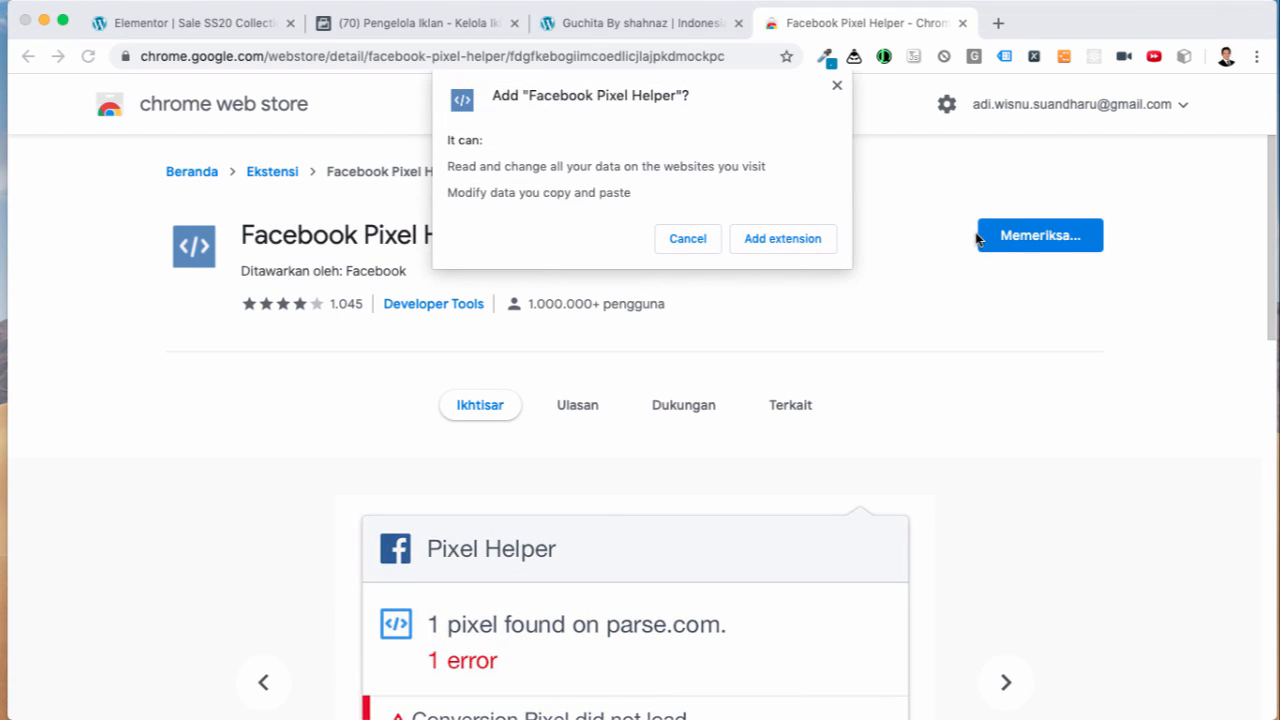
click(810, 244)
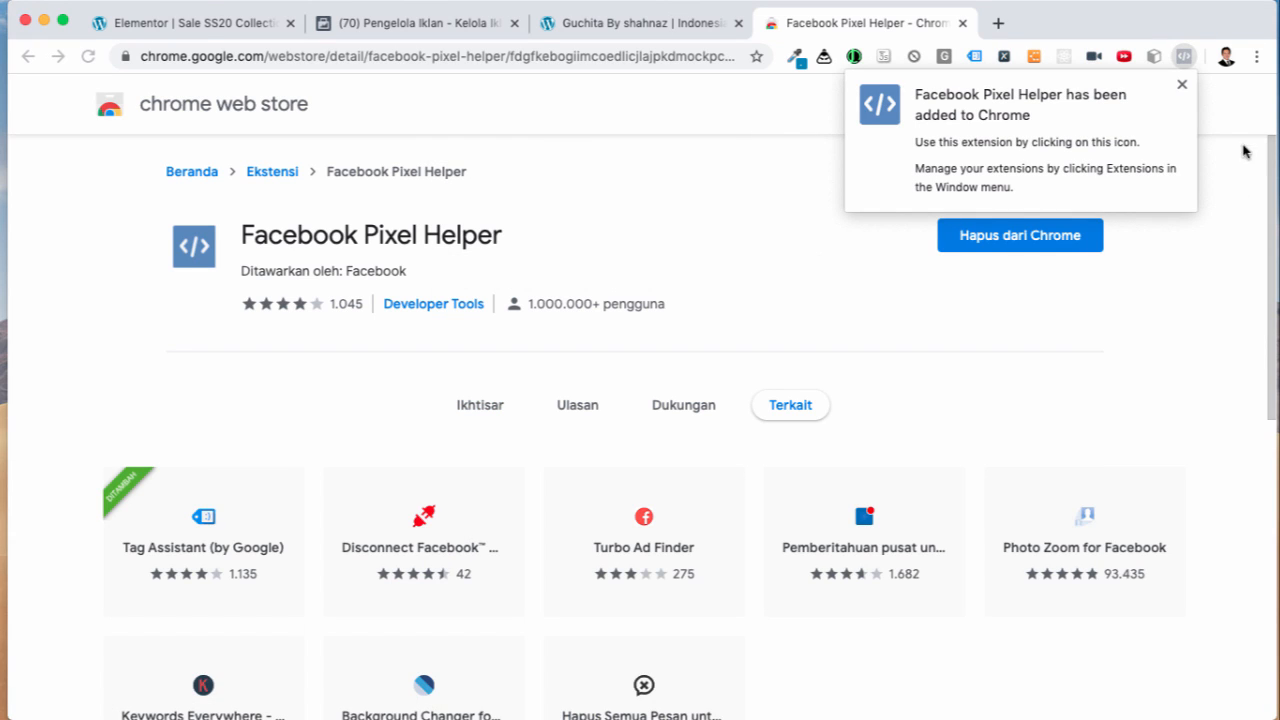
click(1183, 86)
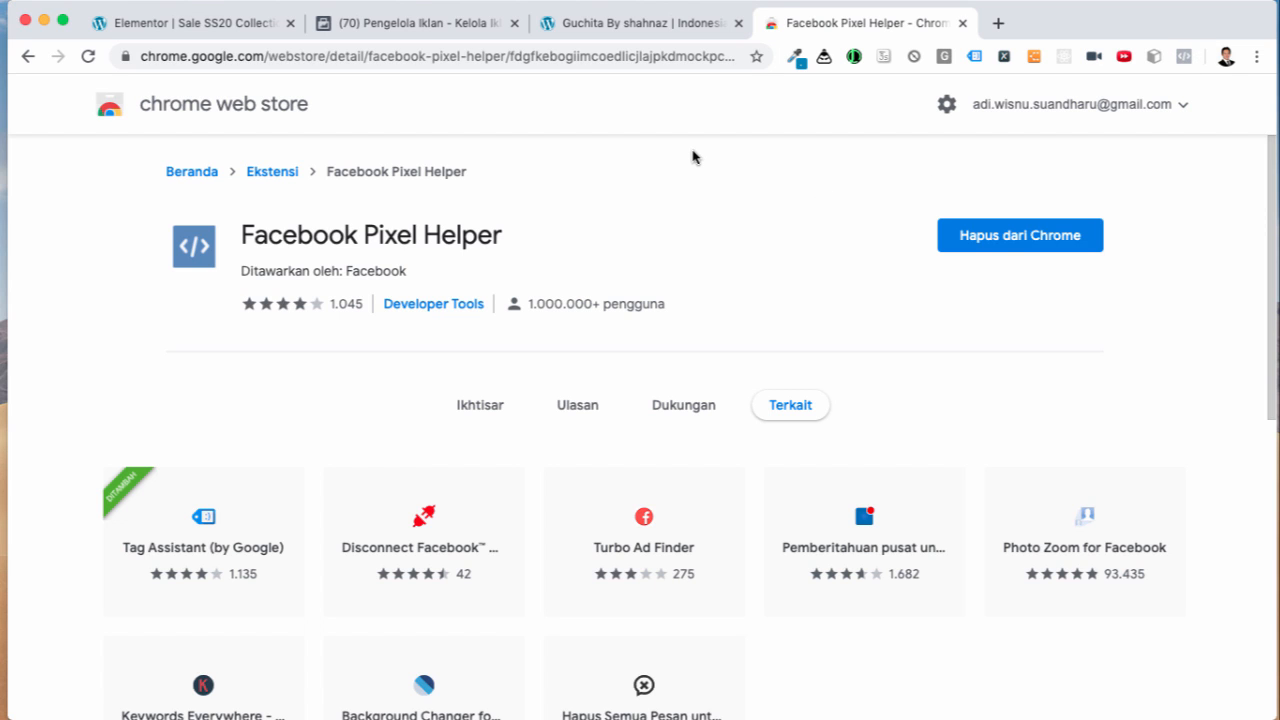
click(617, 28)
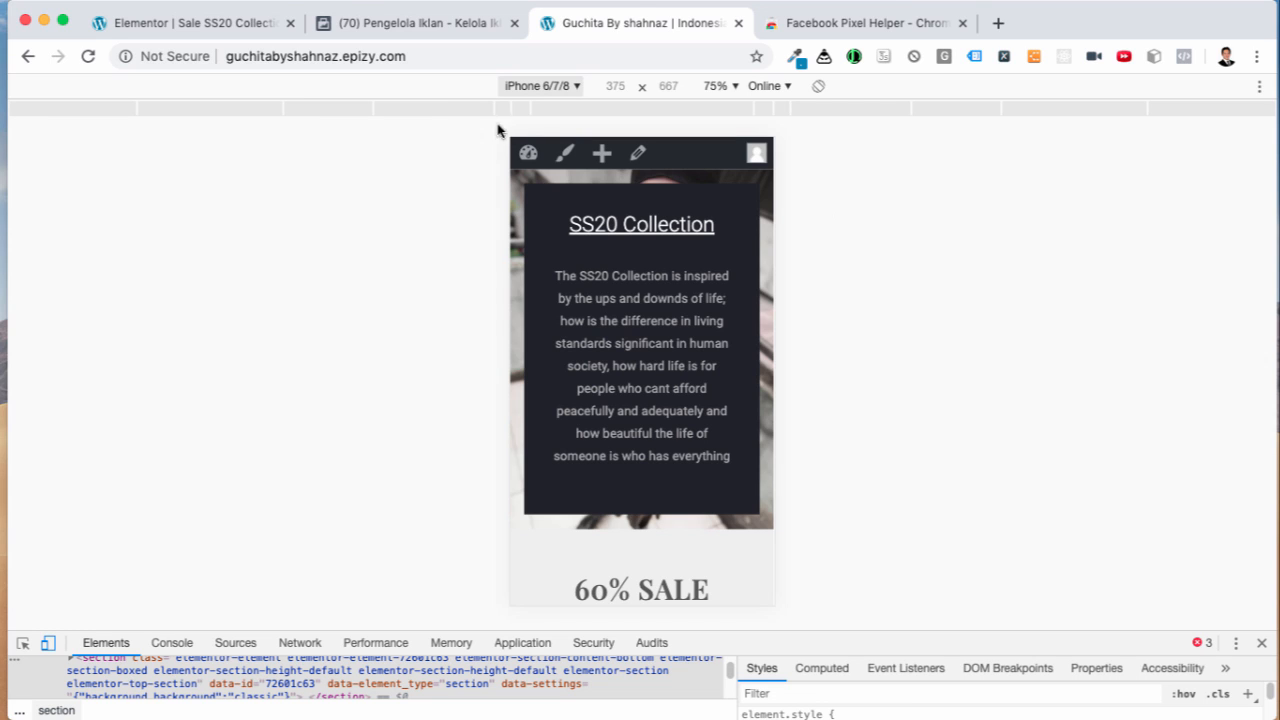
Step: Check the live site's address in mobile preview, then bring back the Word checklist at step 1c
drag(425, 57, 230, 56)
click(323, 230)
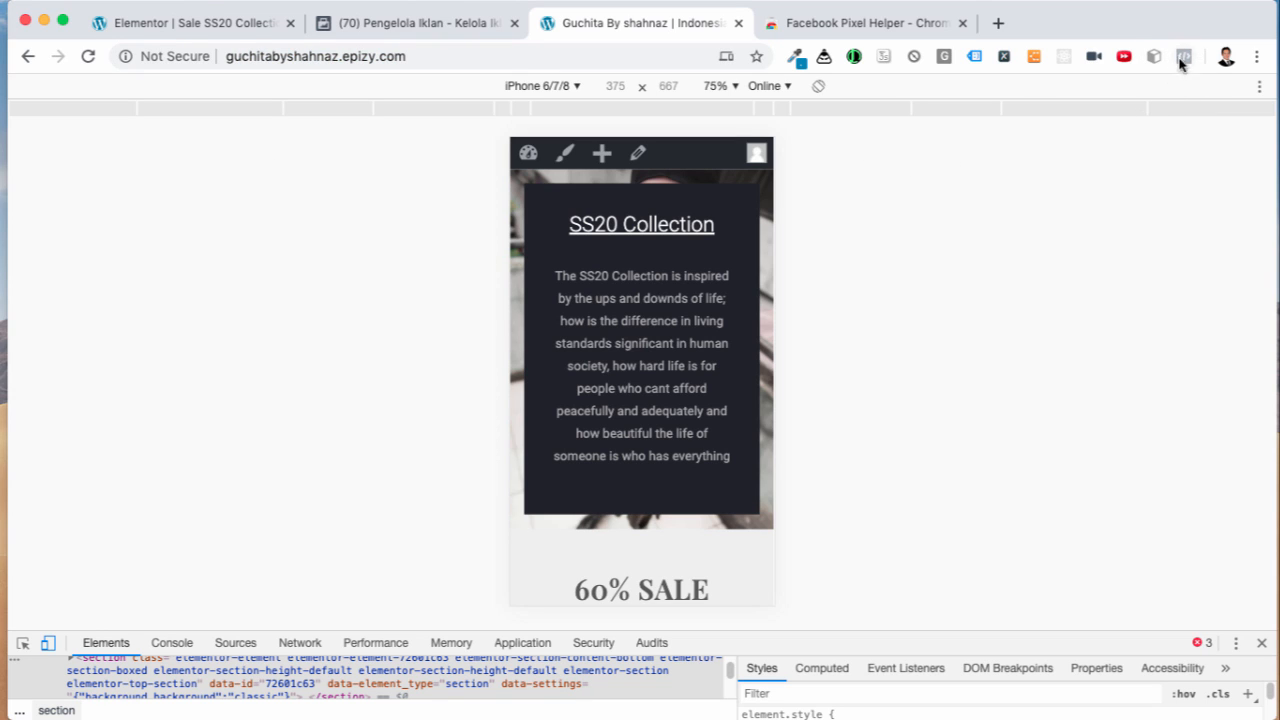
mouse_move(830, 675)
click(927, 672)
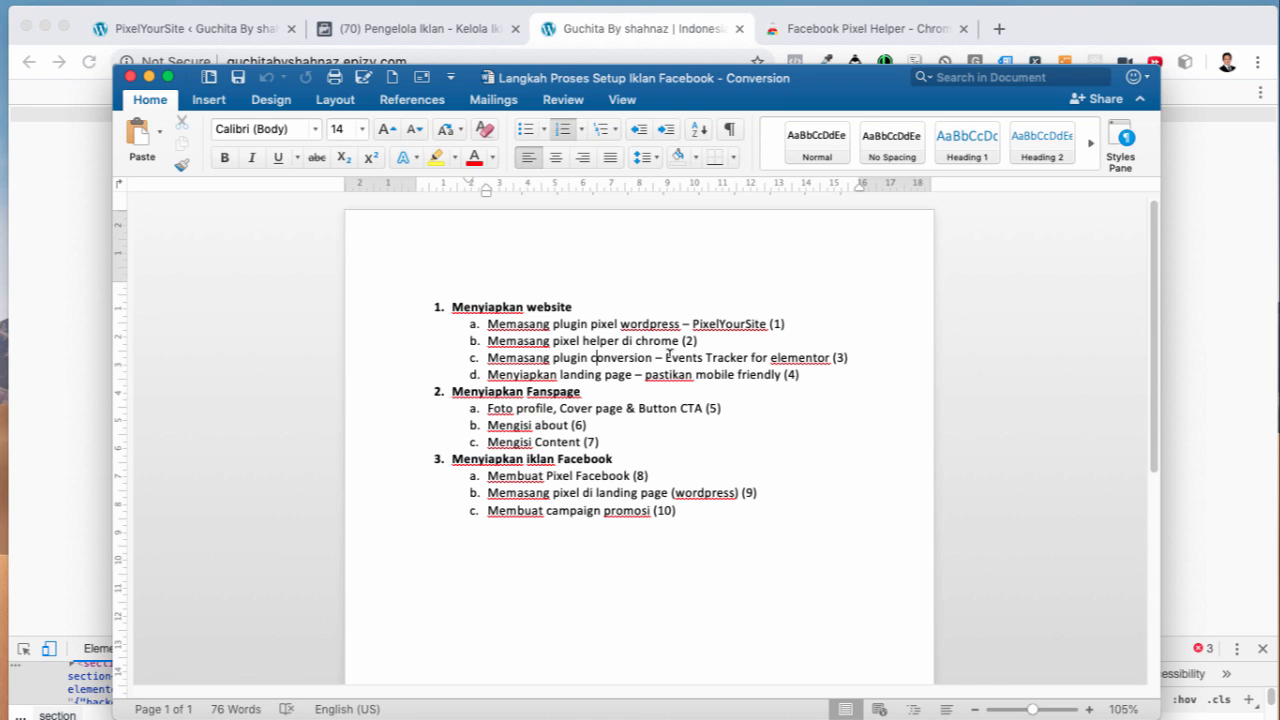
Step: Search Add New plugins for 'Events Tracker for elementor' from step 1c, then install and activate it
drag(666, 356, 832, 358)
key(super+c)
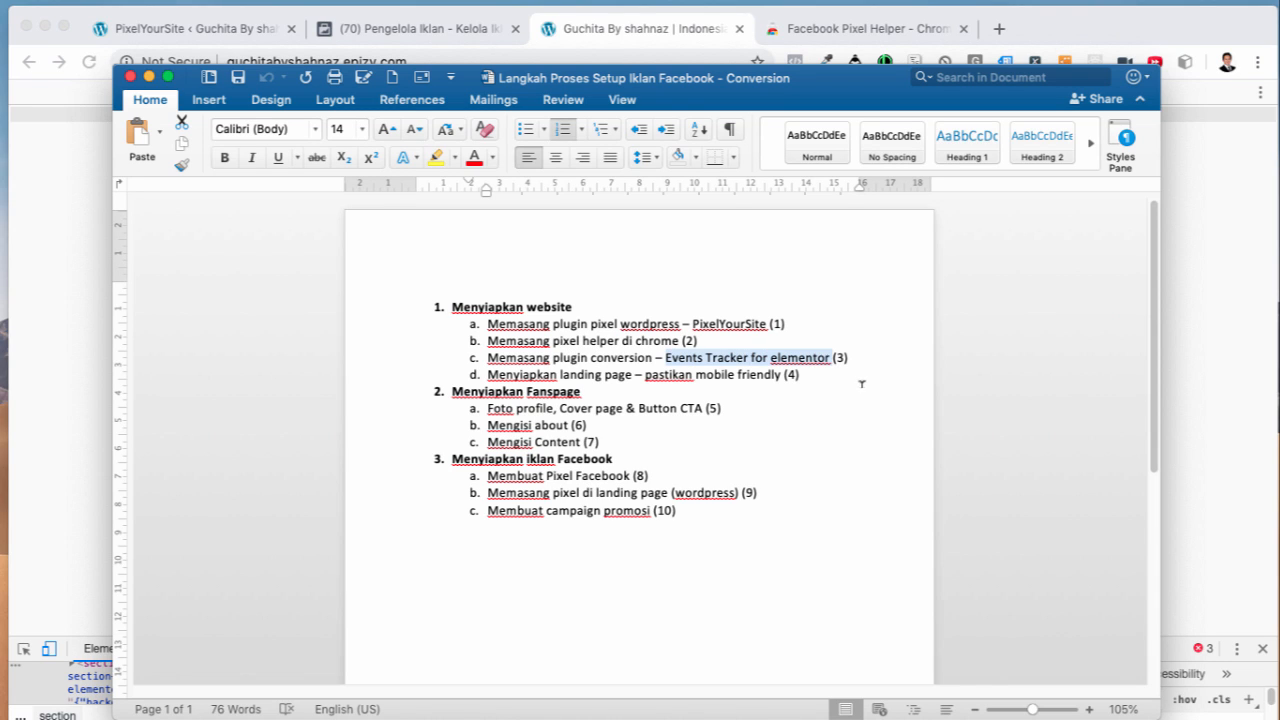
click(238, 38)
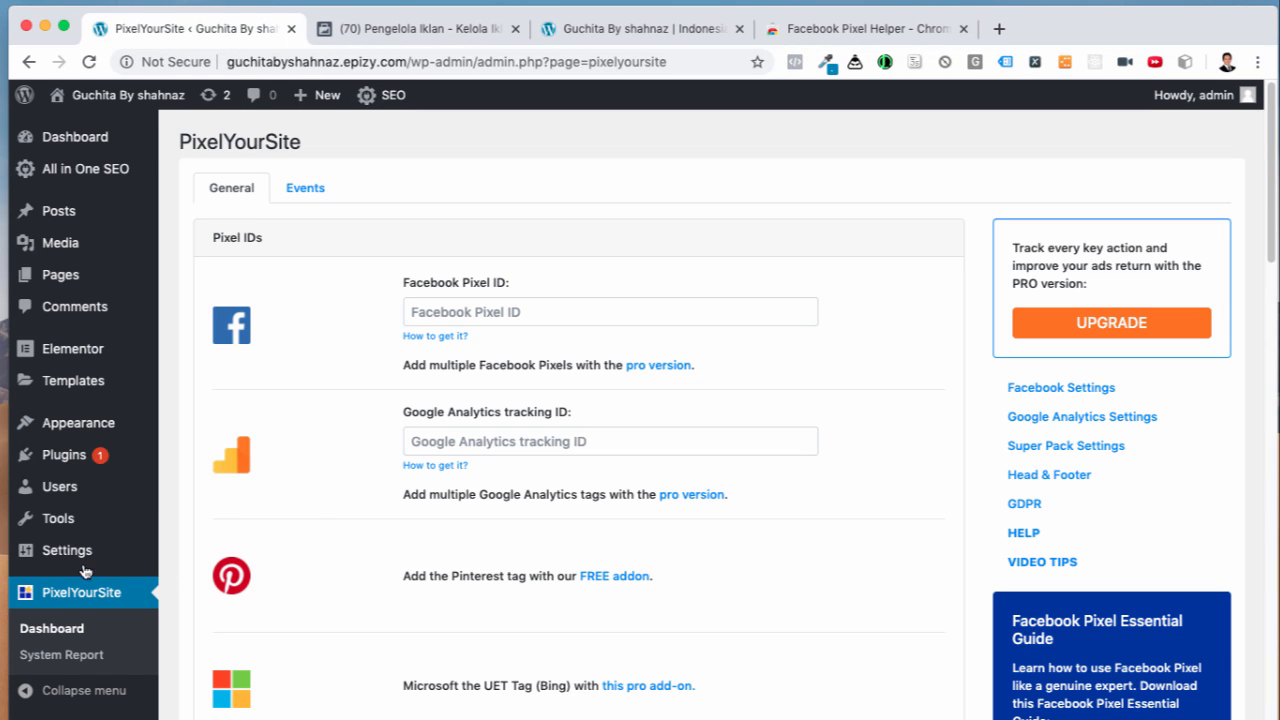
mouse_move(68, 460)
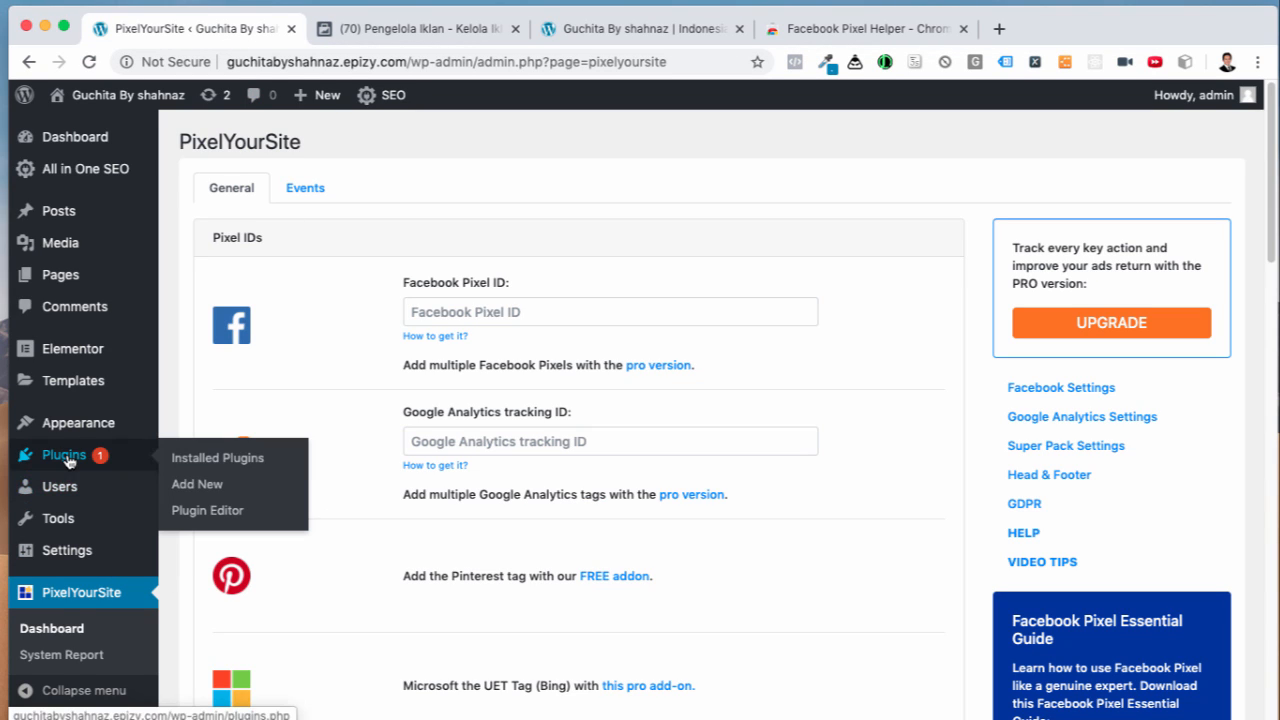
click(180, 485)
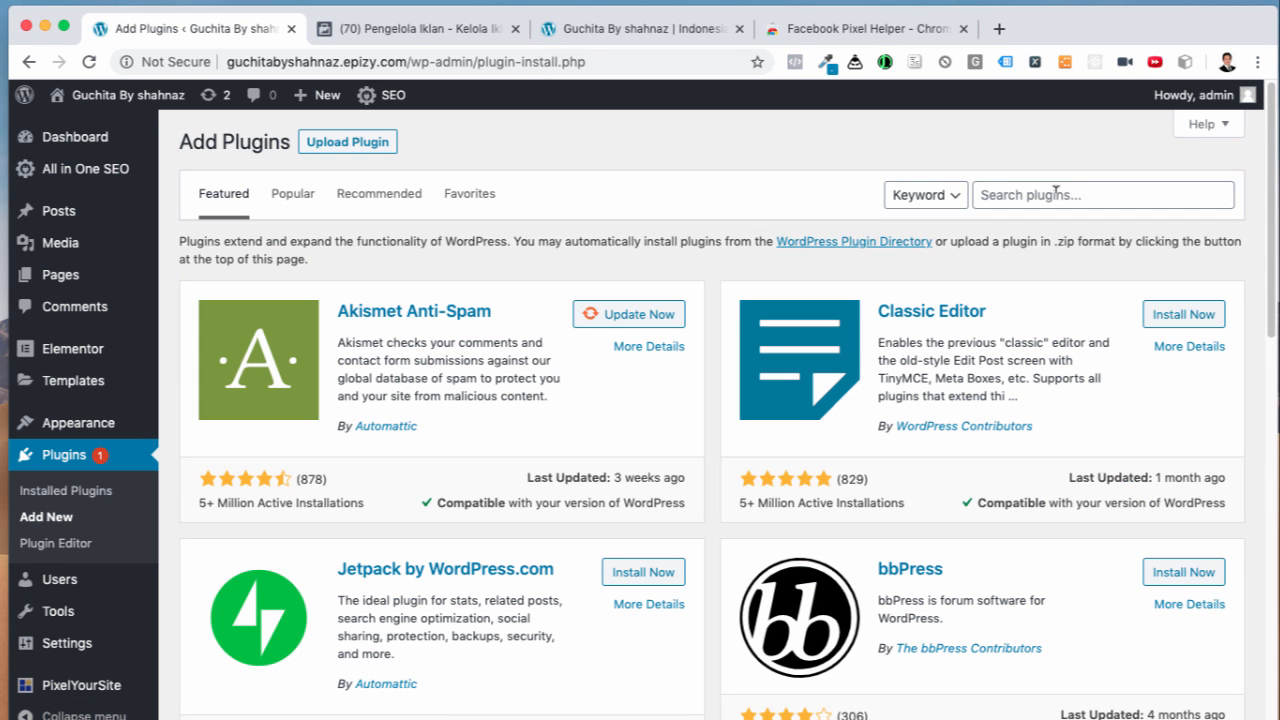
click(1055, 191)
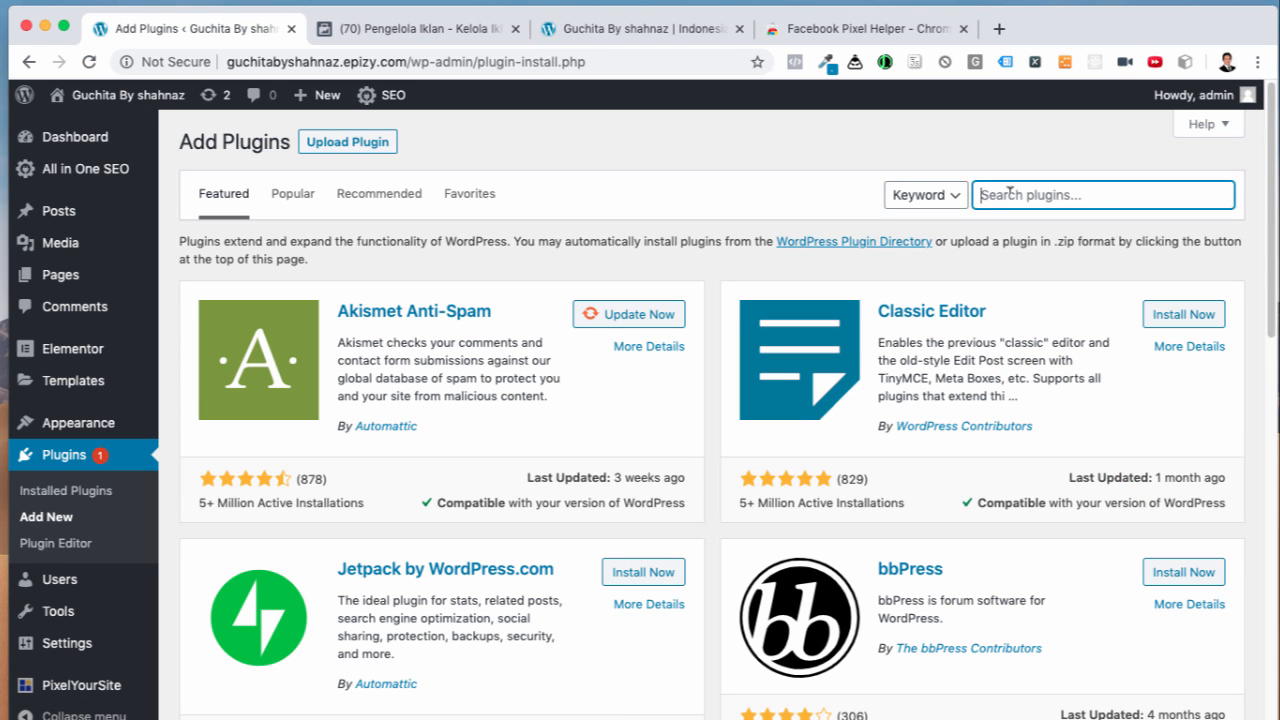
key(super+v)
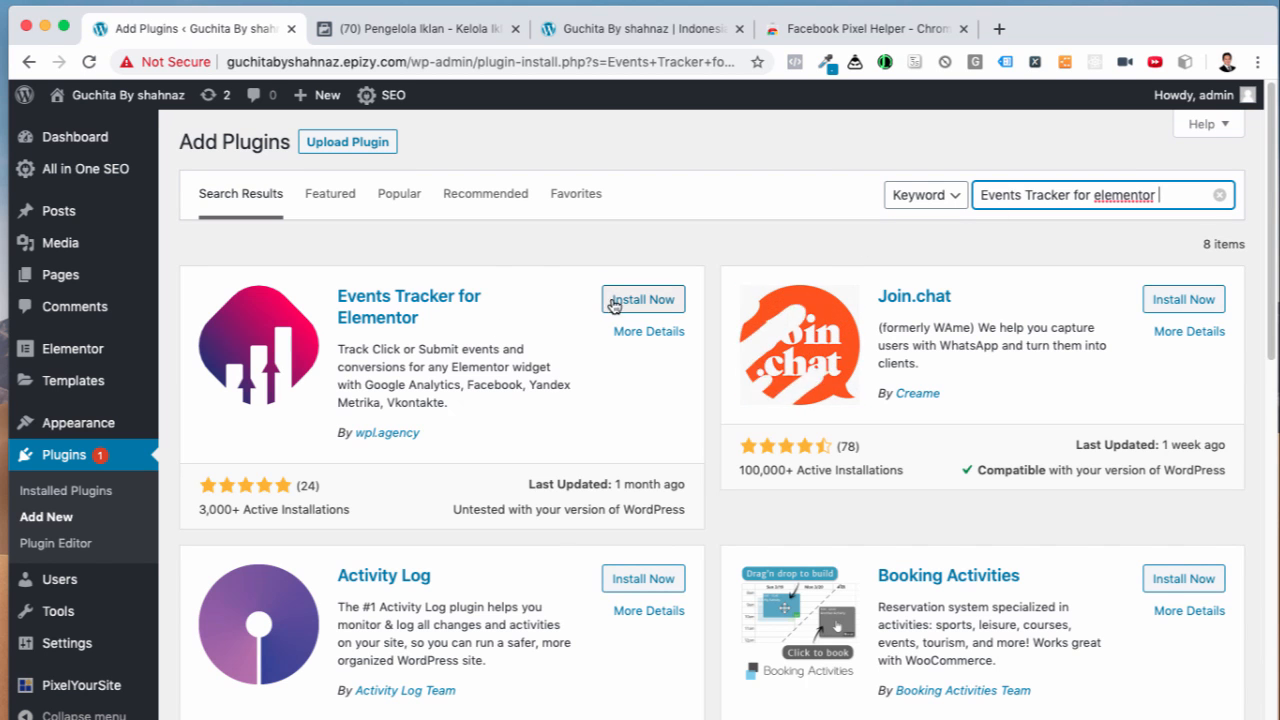
click(615, 304)
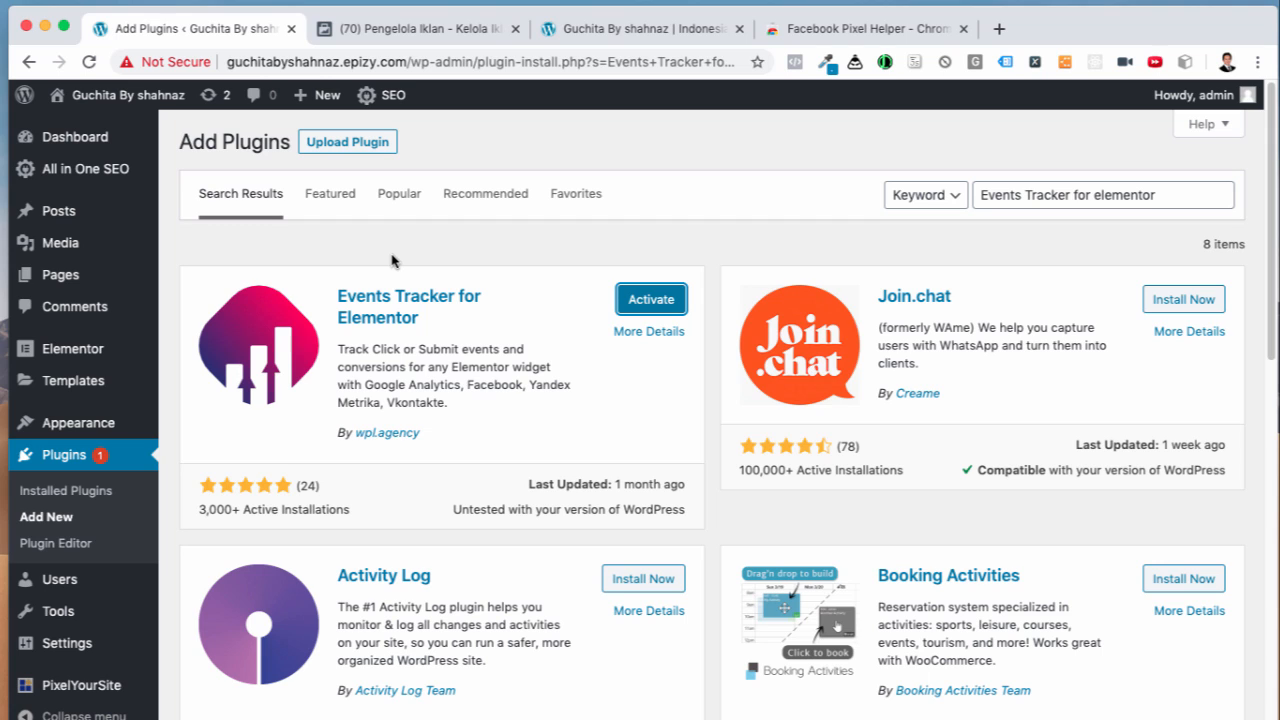
click(638, 299)
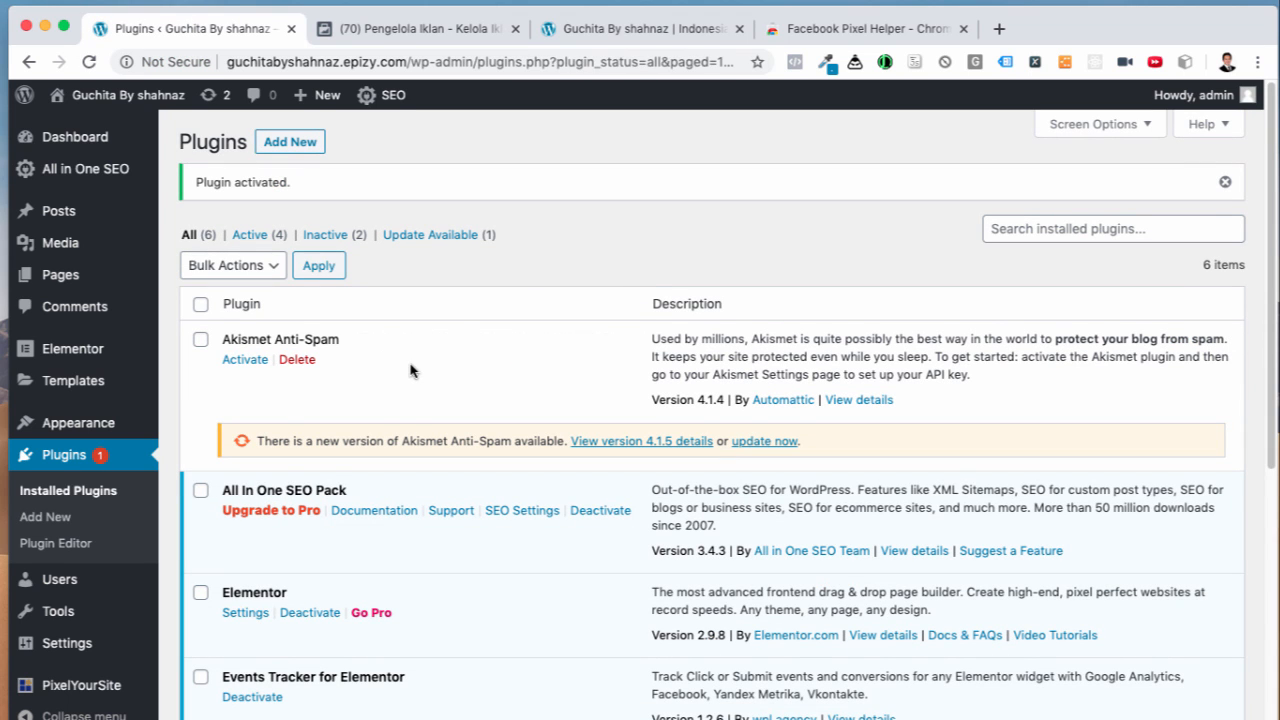
Step: Review the mobile-friendly step in the Word setup checklist
scroll(471, 584, down, 5)
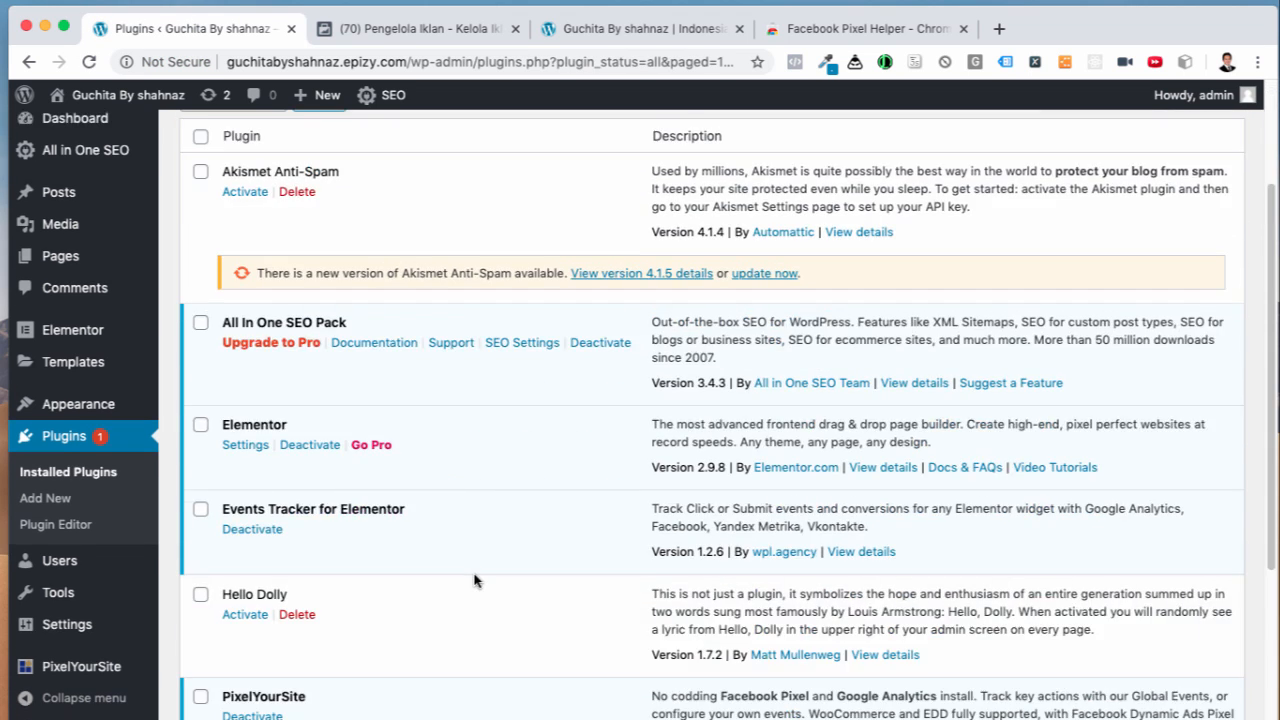
scroll(475, 581, up, 5)
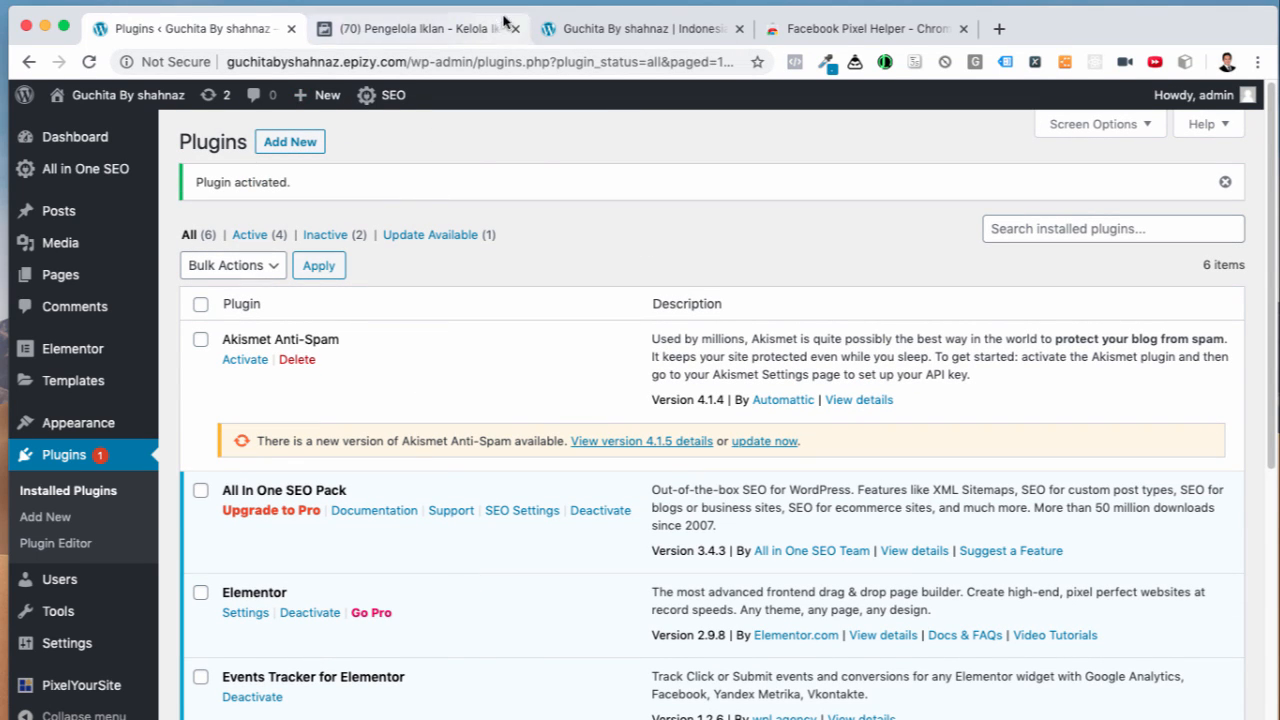
click(912, 664)
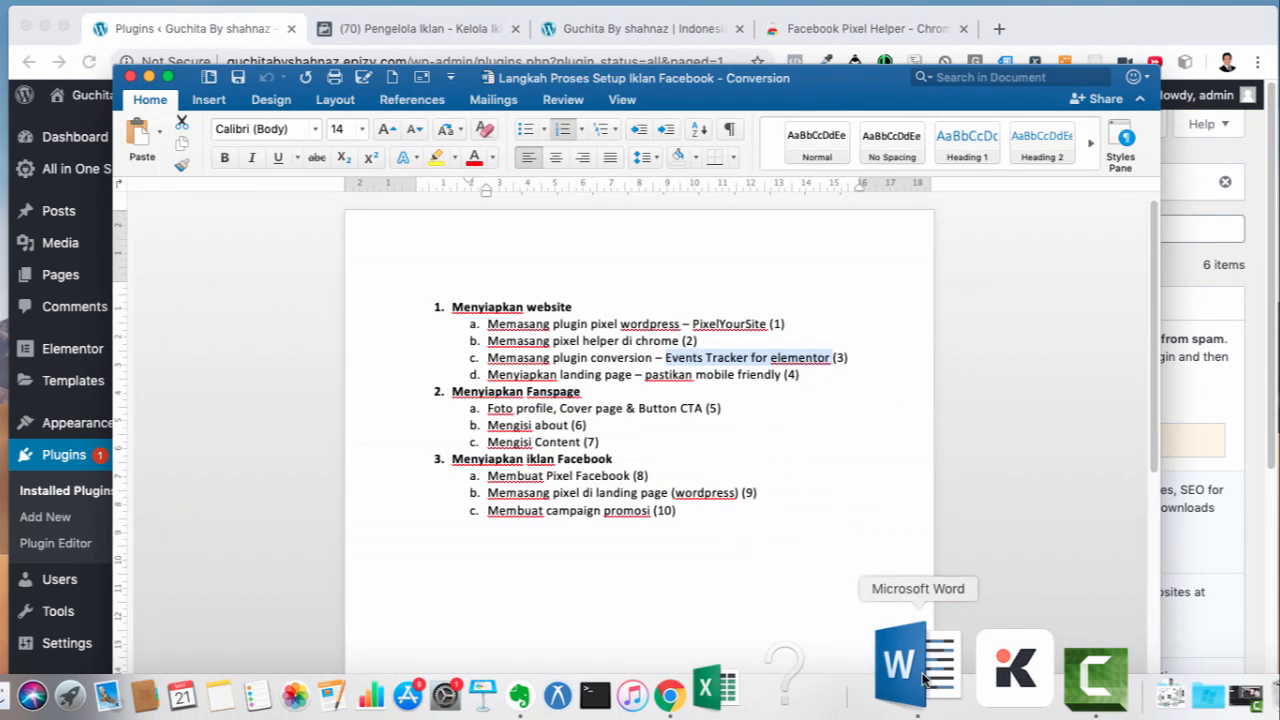
click(670, 360)
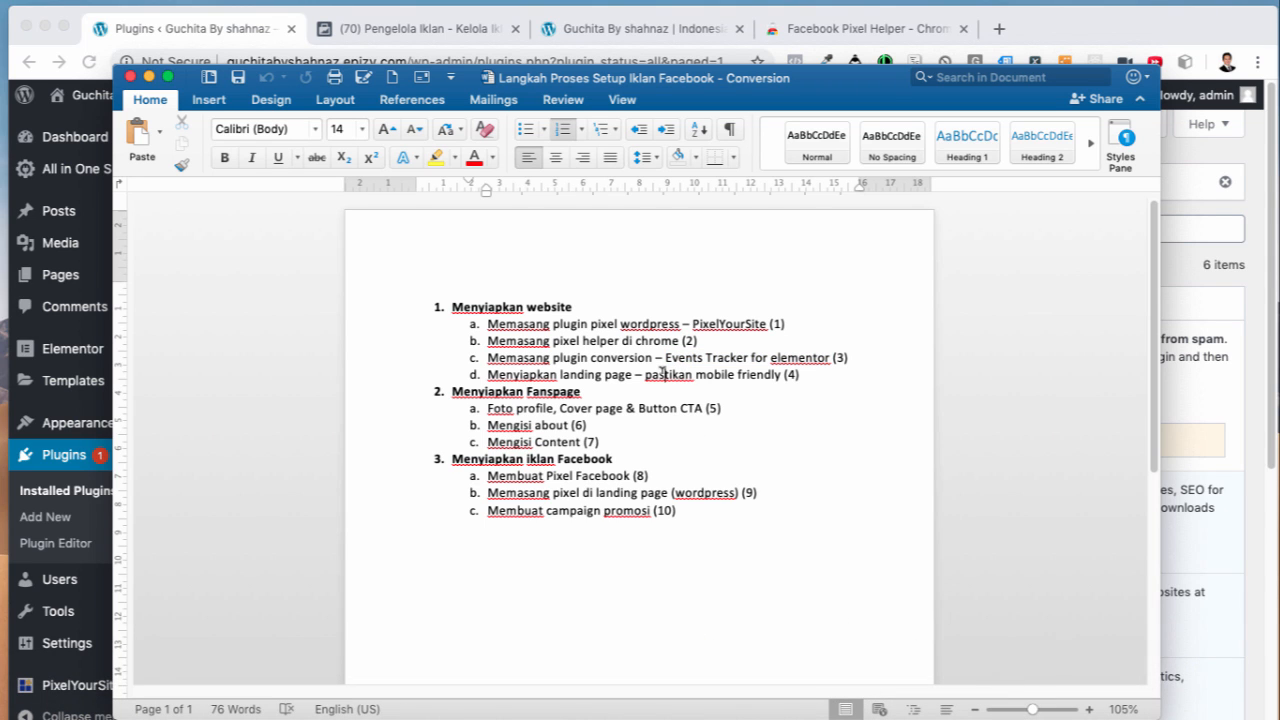
drag(664, 375, 737, 376)
click(737, 376)
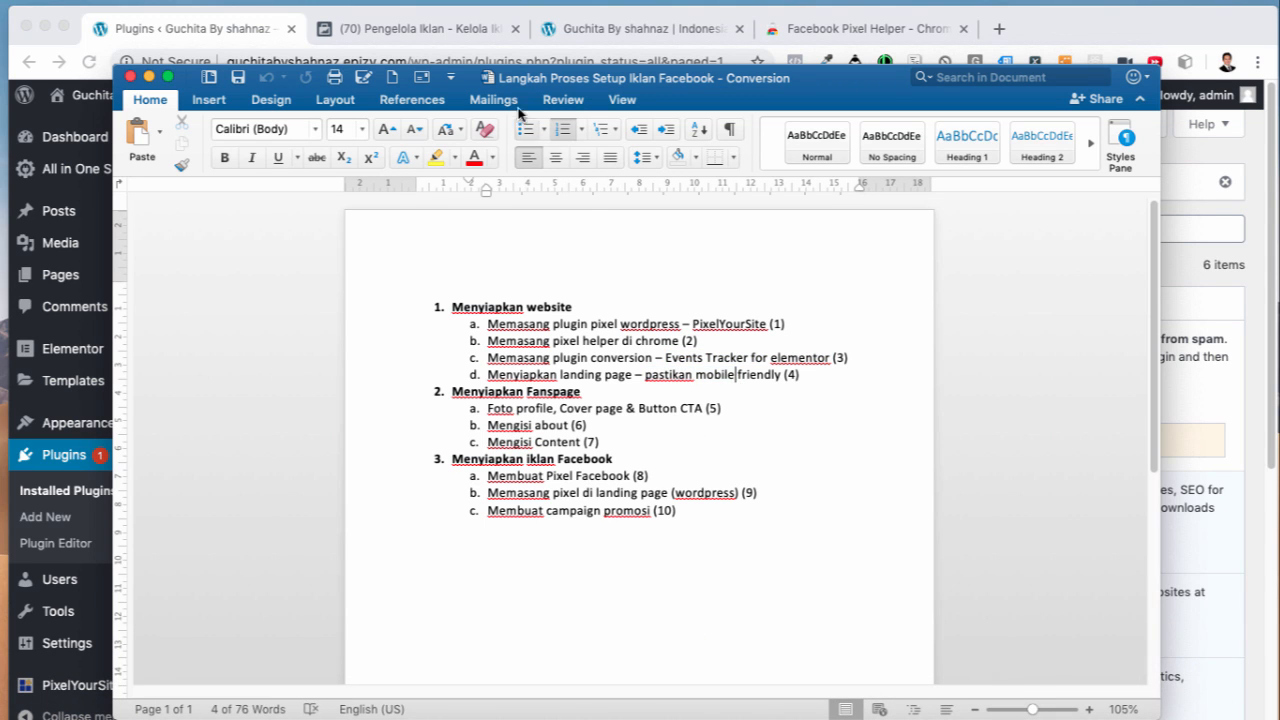
Step: From Pages > All Pages, edit the Sale SS20 Collection 60% page with Elementor
click(226, 35)
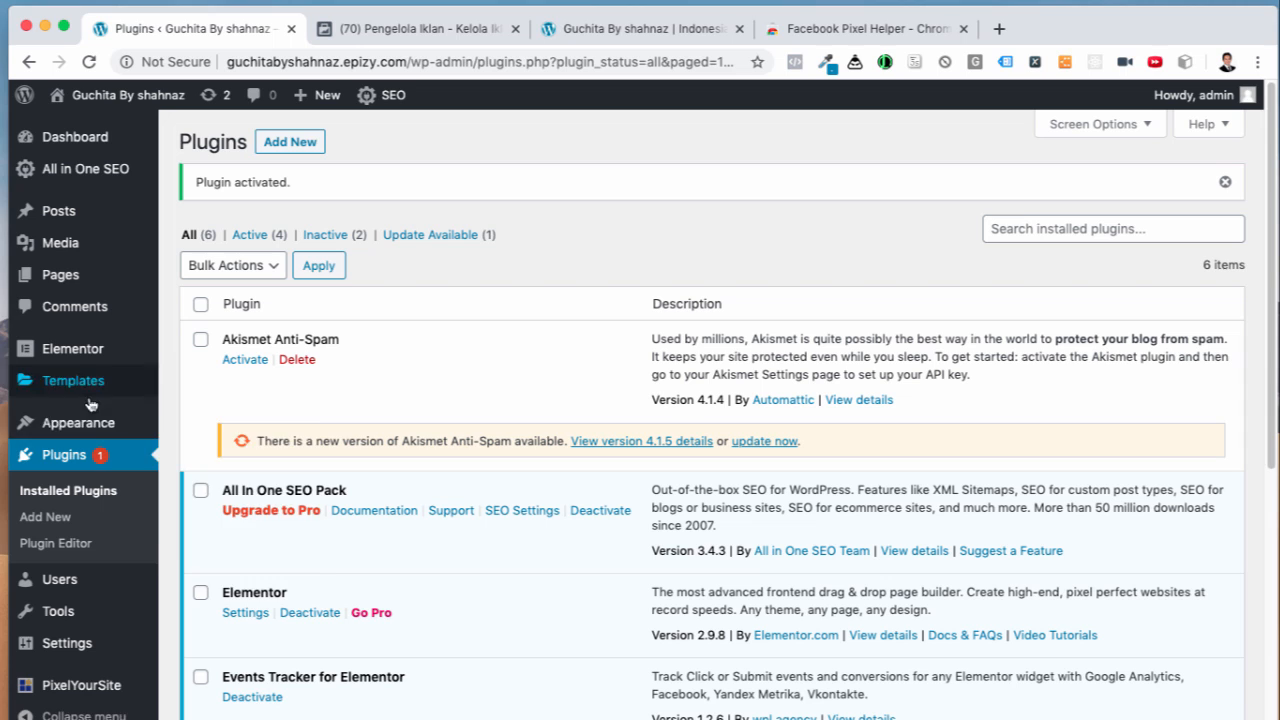
mouse_move(55, 284)
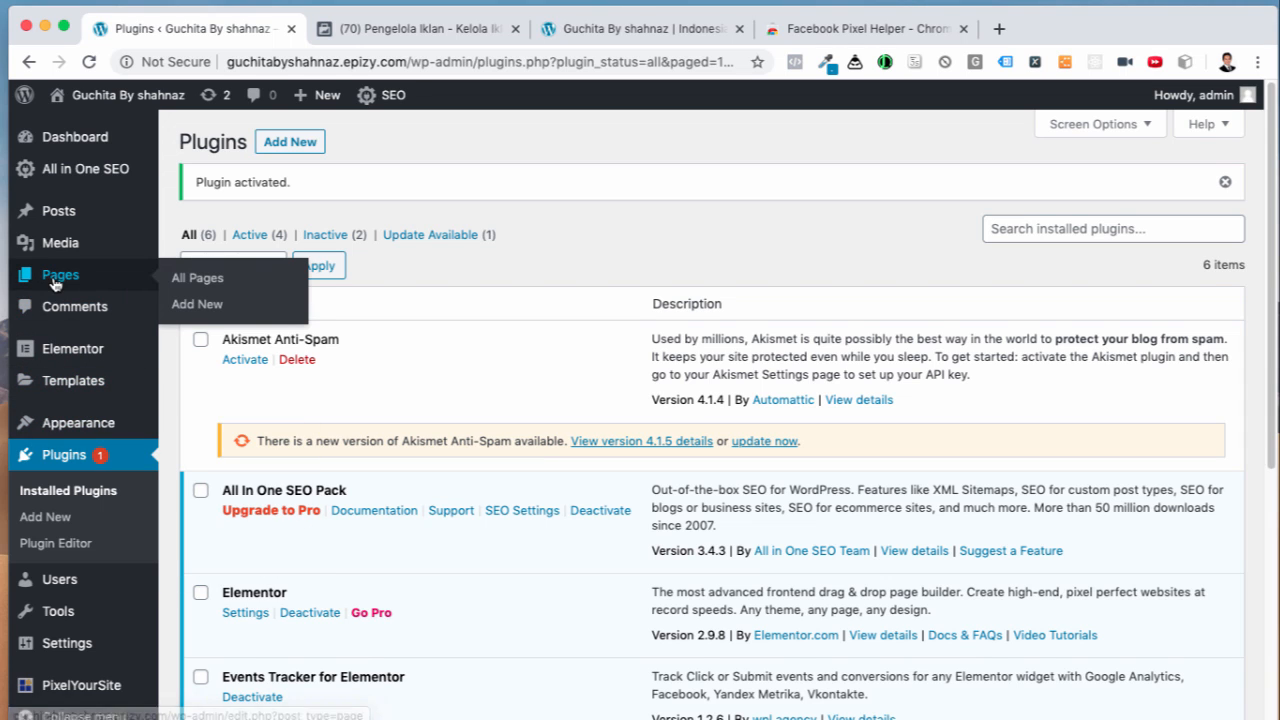
click(176, 283)
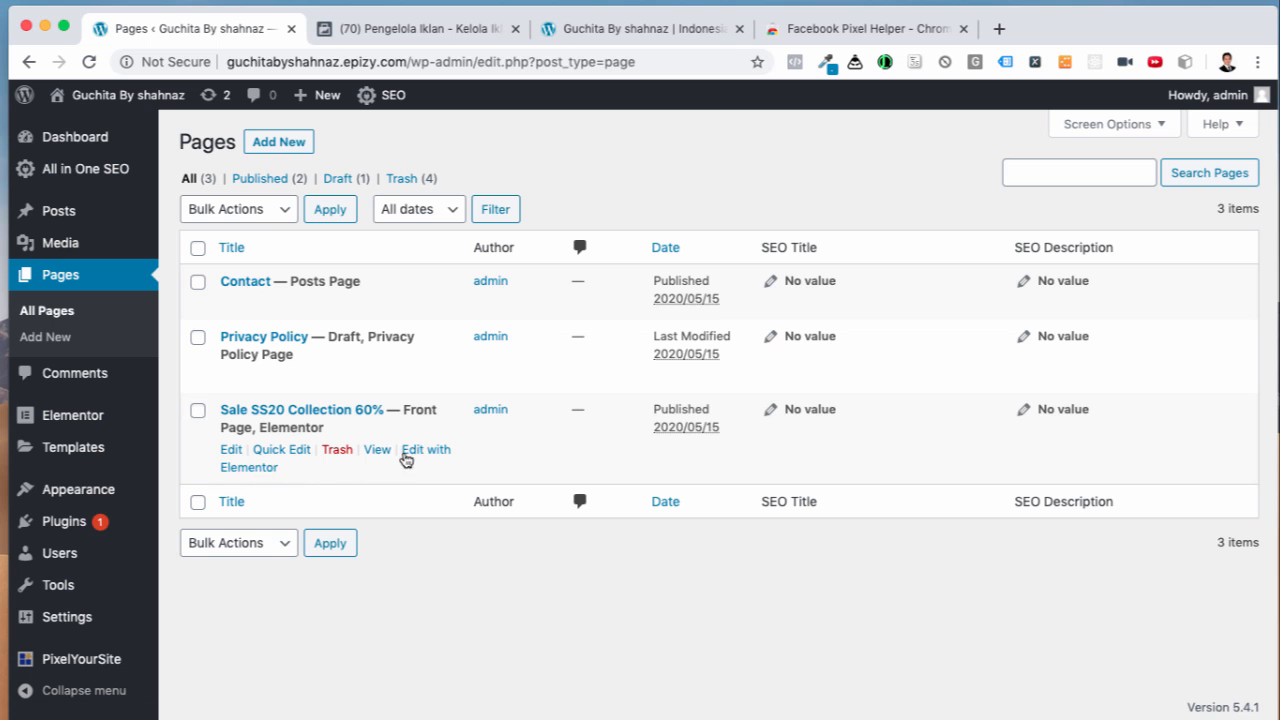
click(423, 450)
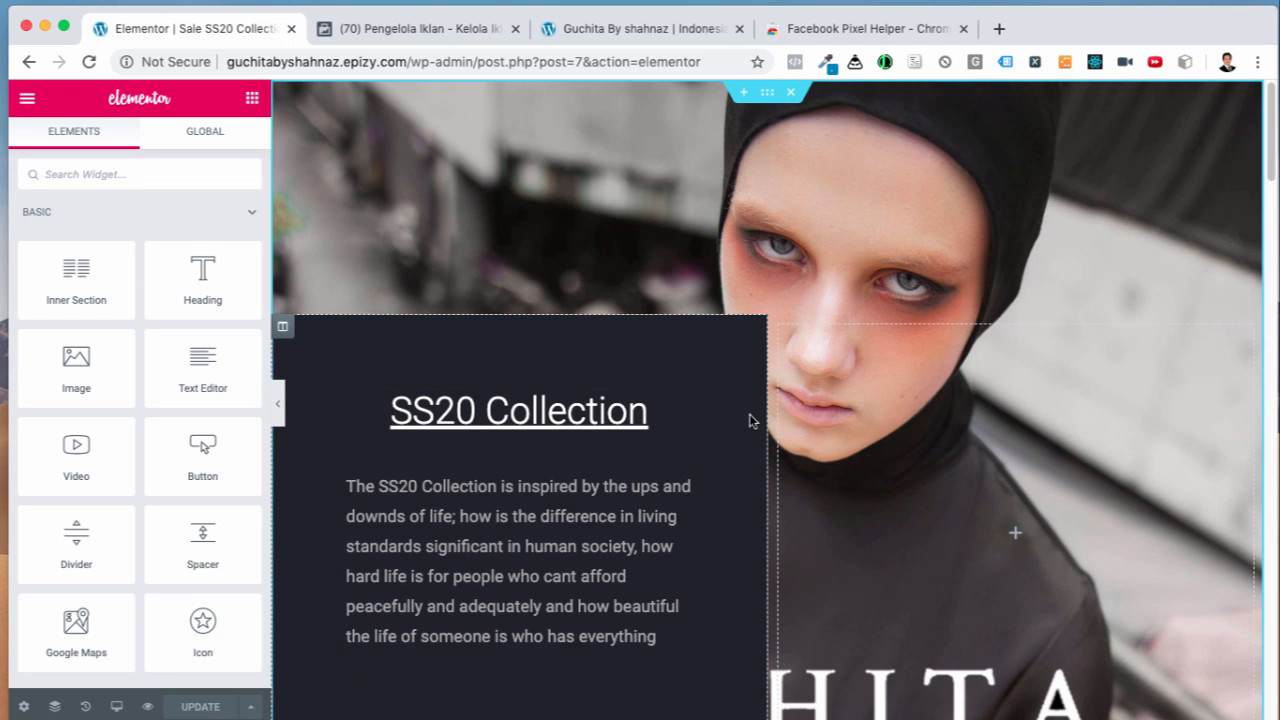
Step: Switch the Elementor responsive preview to Mobile width
scroll(797, 429, down, 8)
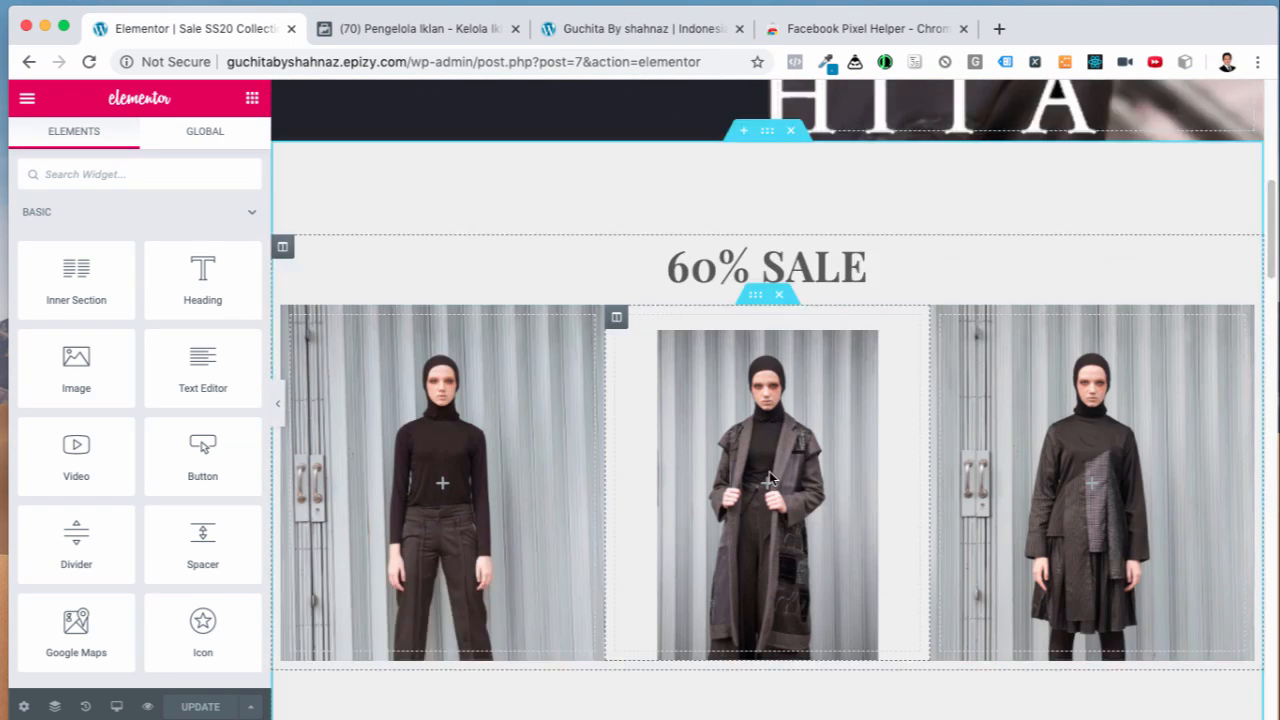
scroll(770, 478, down, 10)
scroll(770, 480, up, 20)
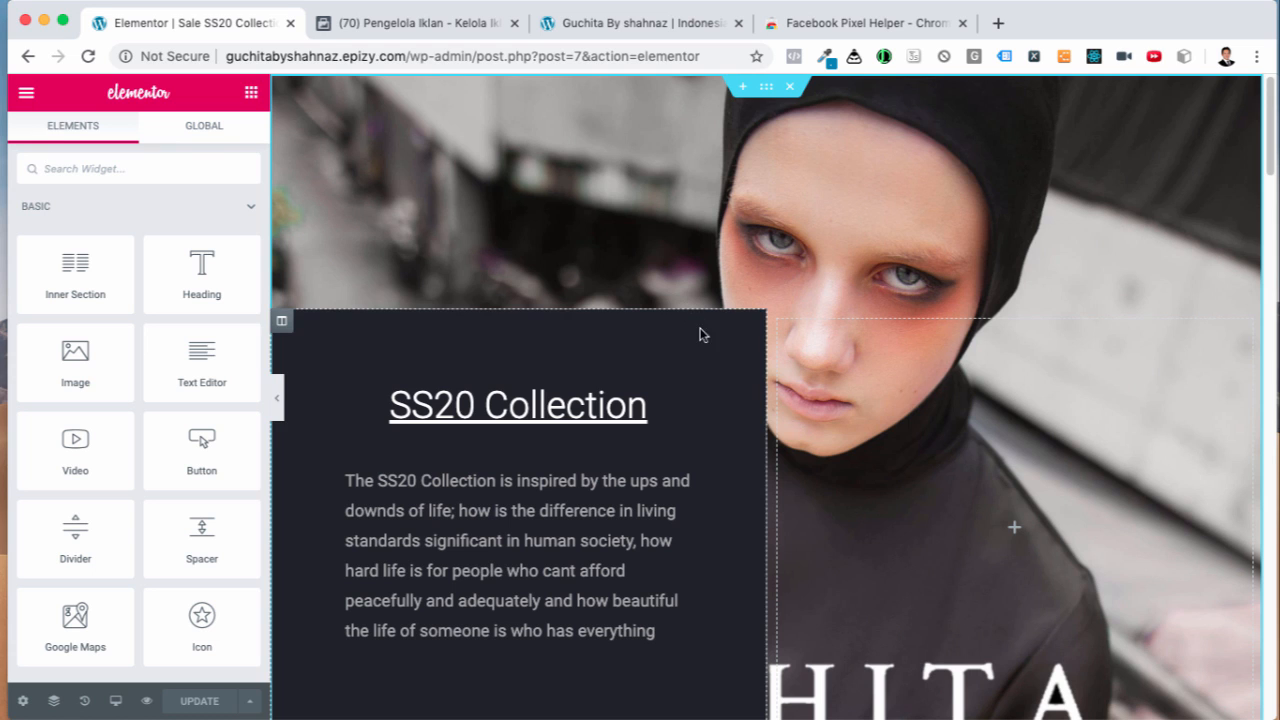
scroll(649, 463, down, 3)
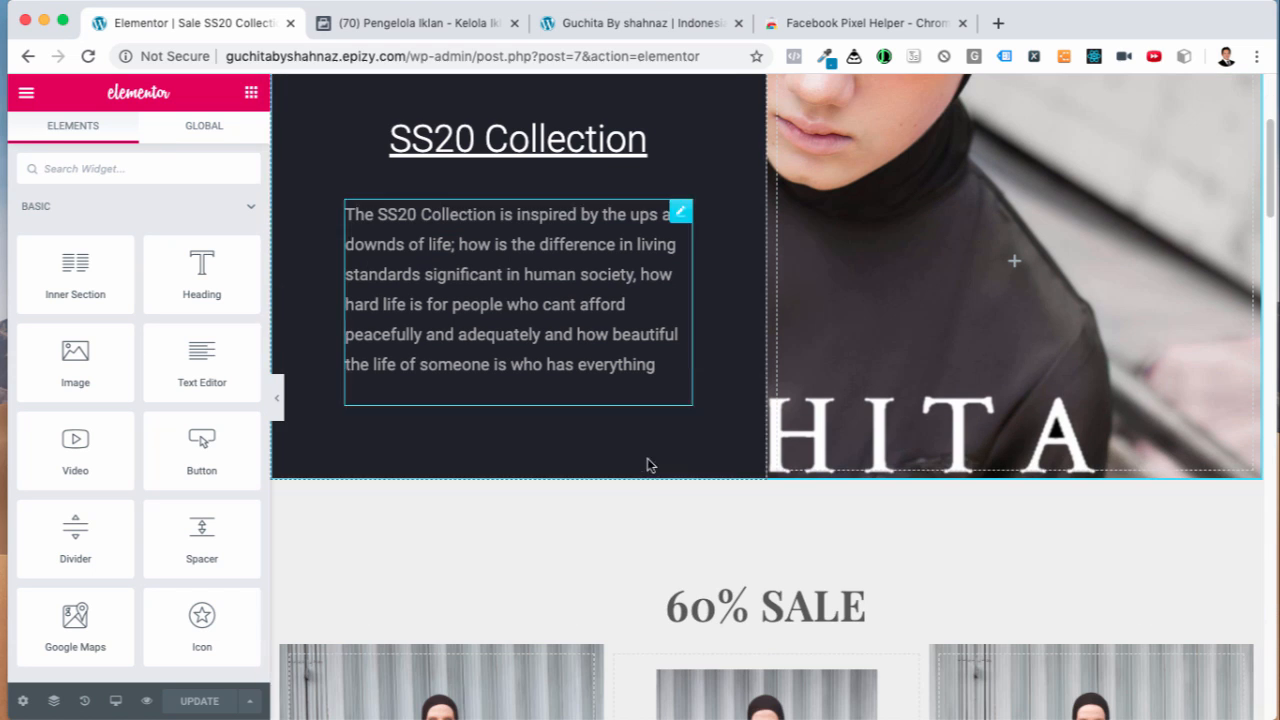
click(115, 704)
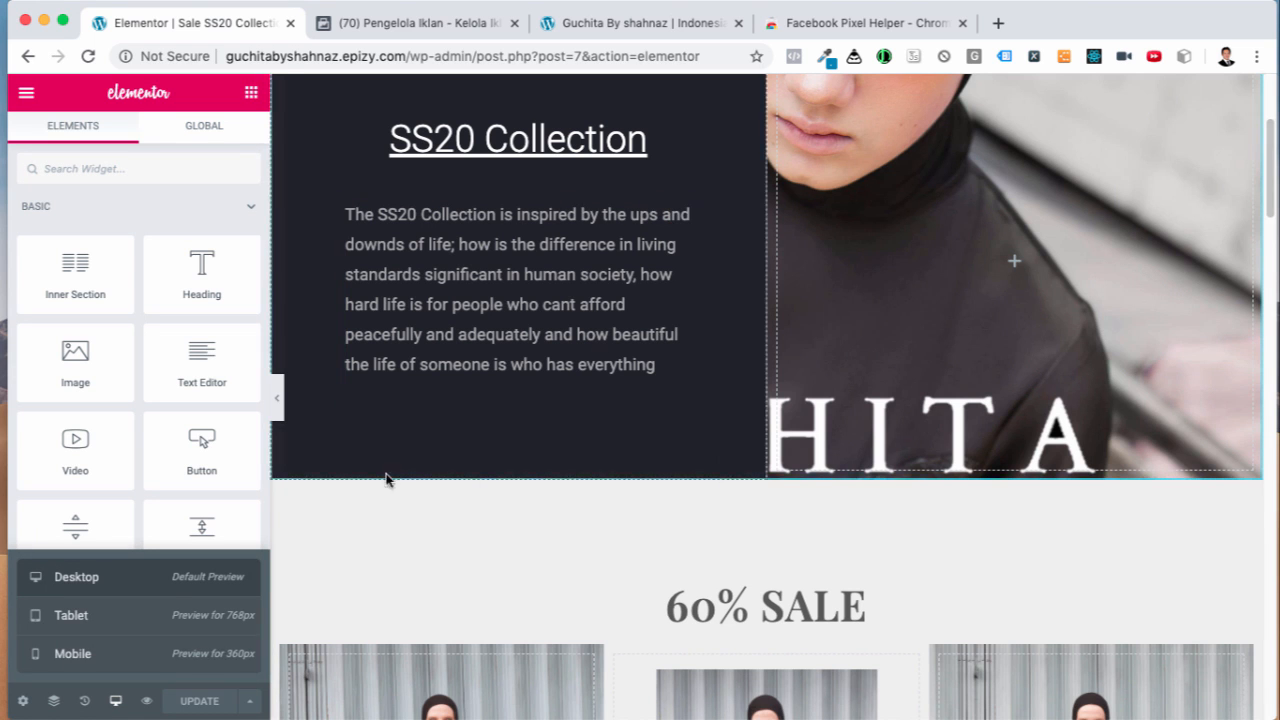
click(110, 655)
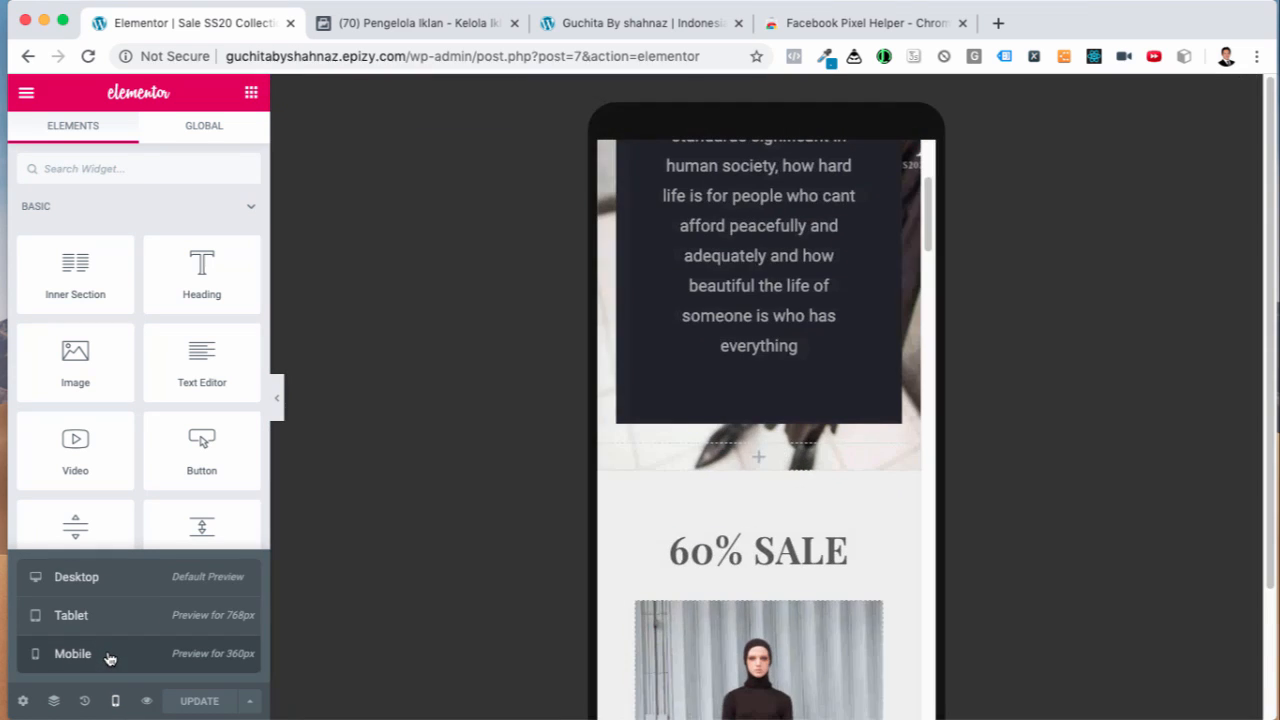
Step: Delete the section holding the Order Via WhatsApp button and its product photos
scroll(757, 463, up, 2)
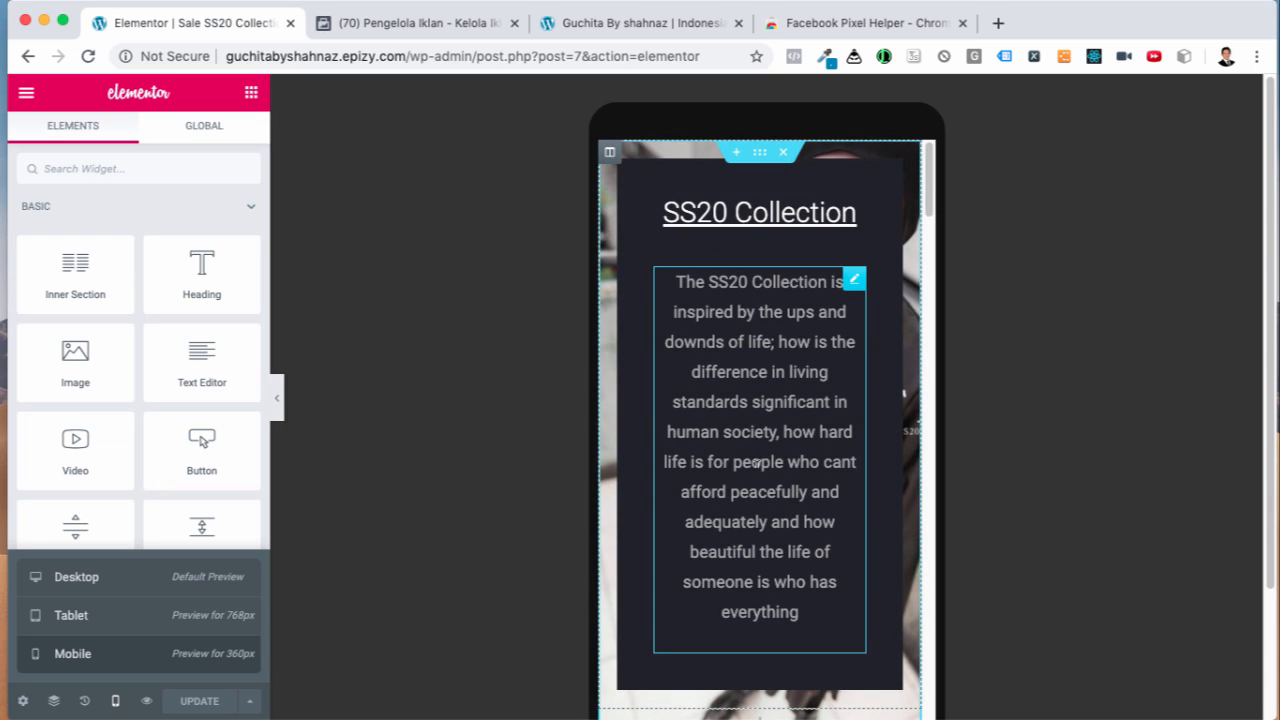
scroll(860, 400, down, 15)
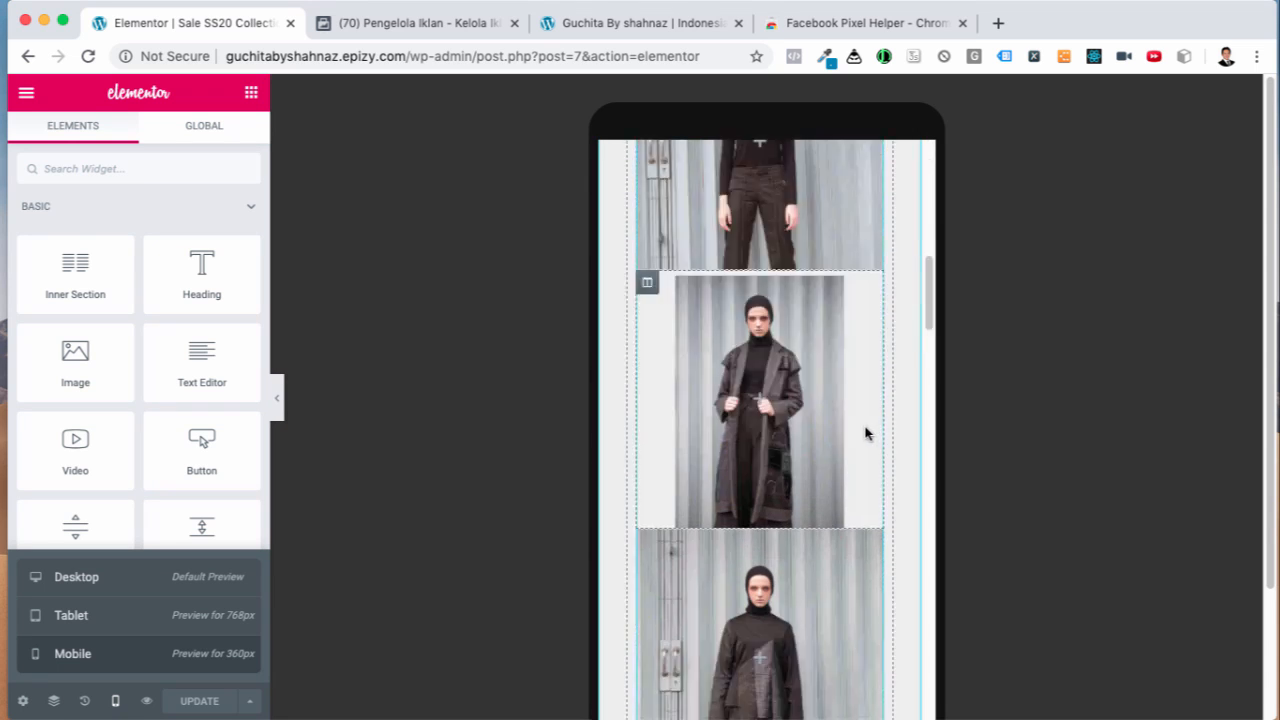
scroll(830, 415, down, 5)
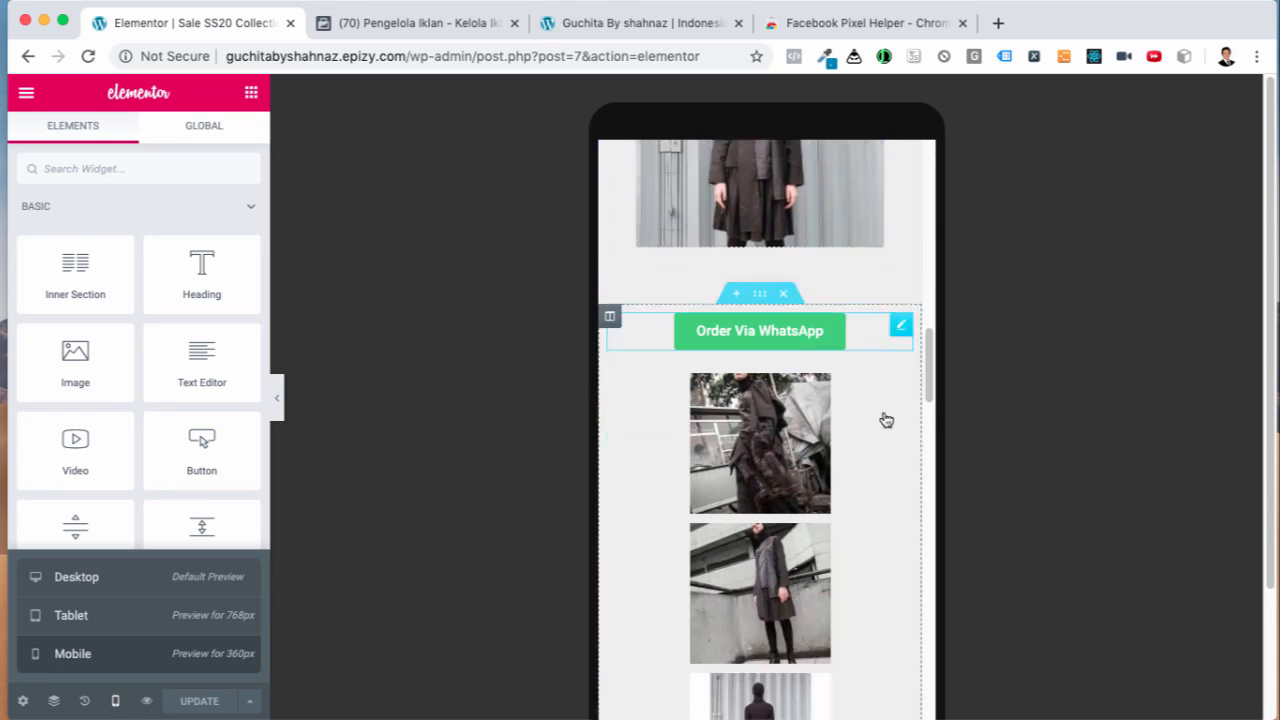
scroll(884, 420, down, 10)
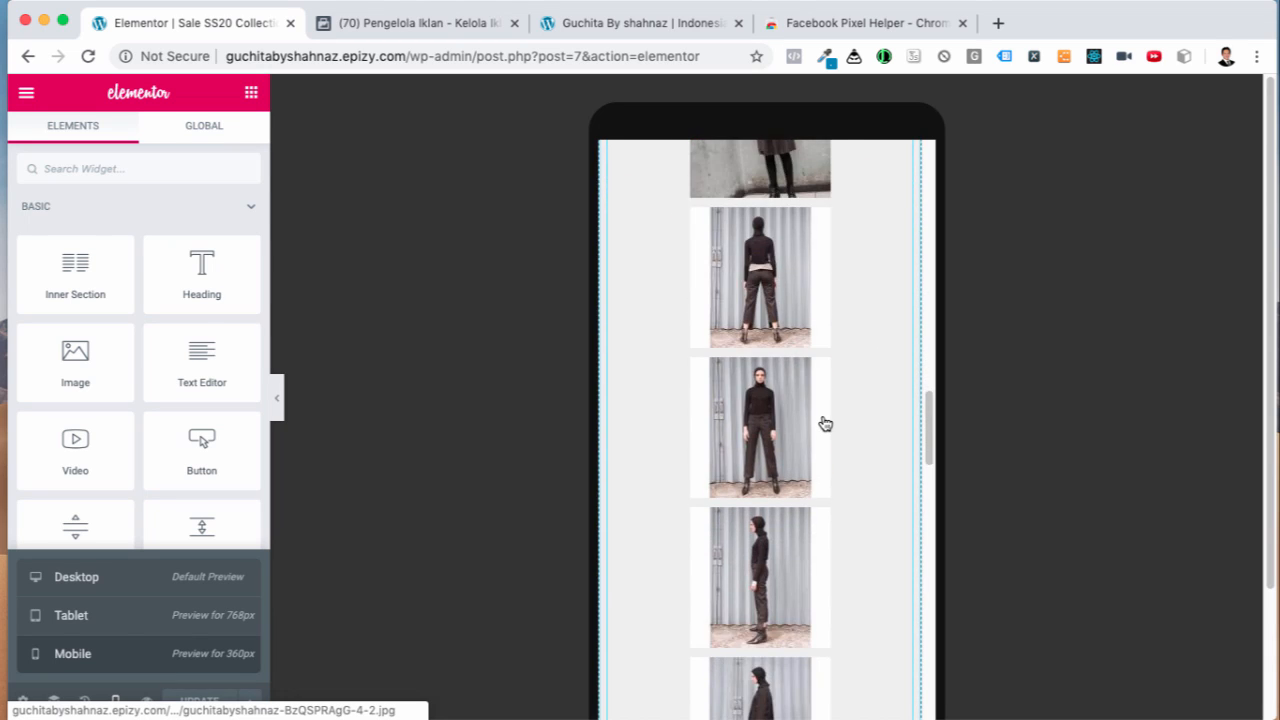
scroll(825, 424, down, 10)
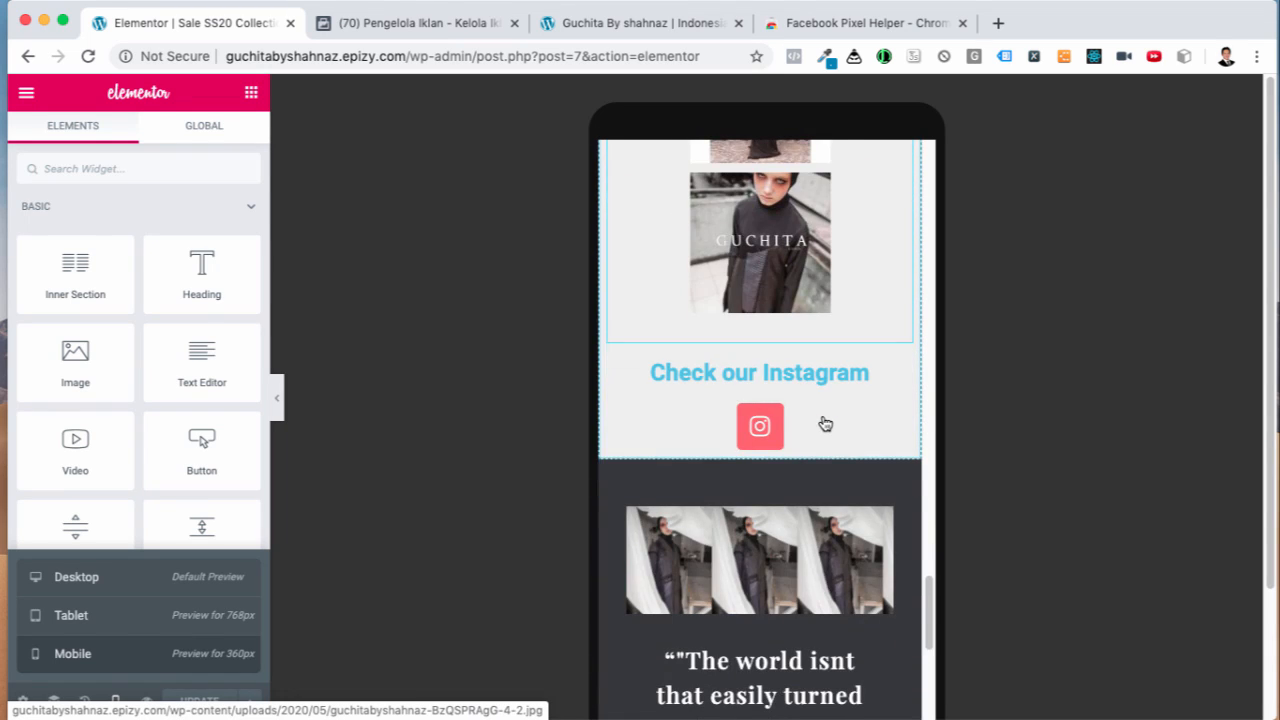
scroll(825, 420, up, 15)
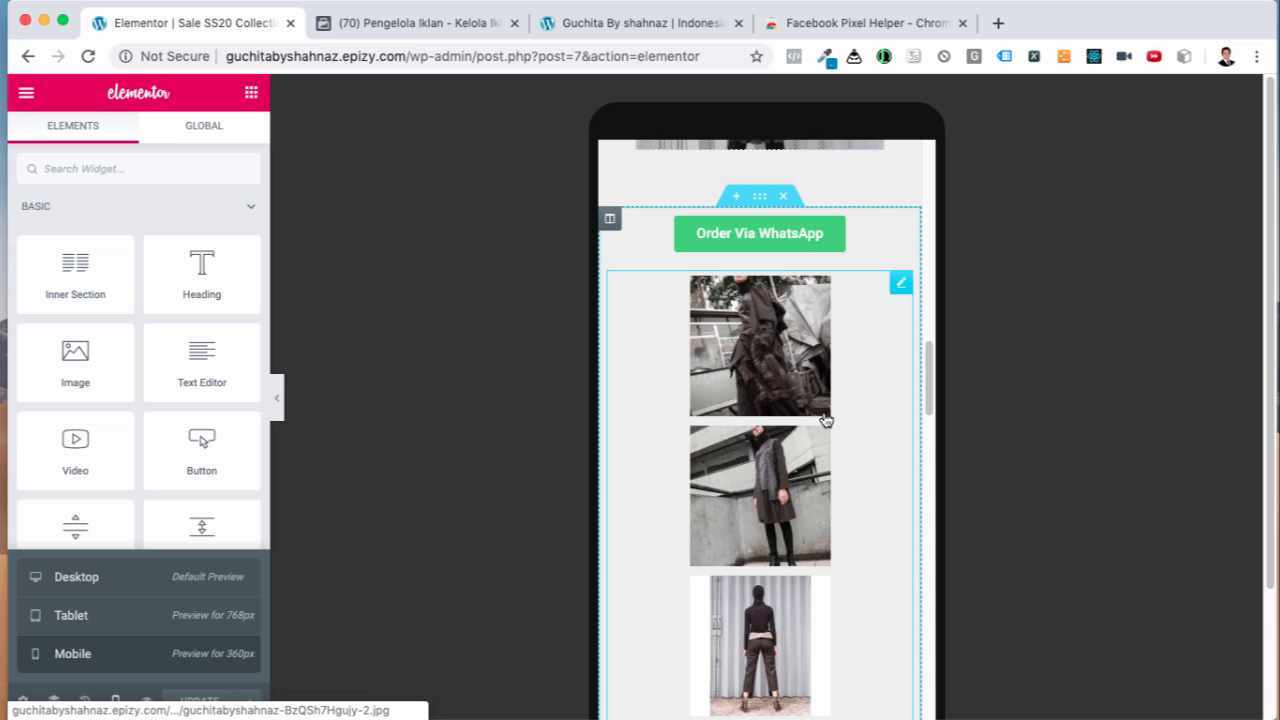
scroll(815, 429, down, 3)
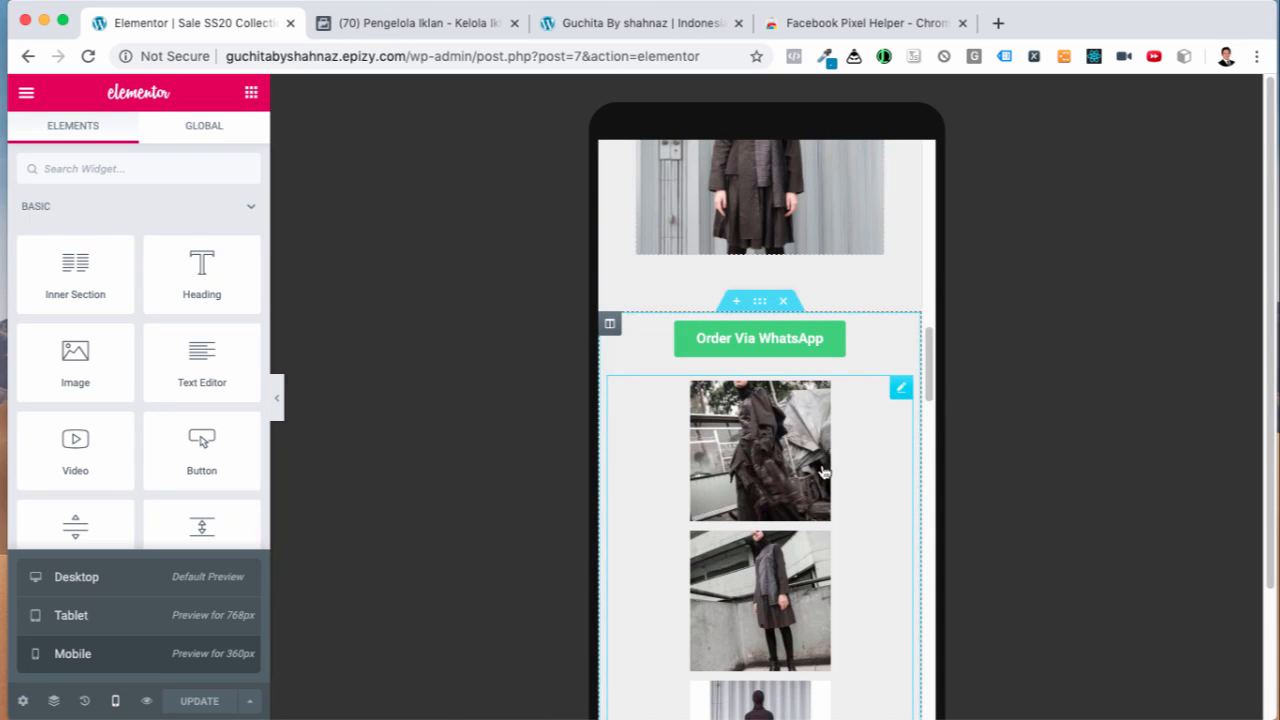
click(861, 350)
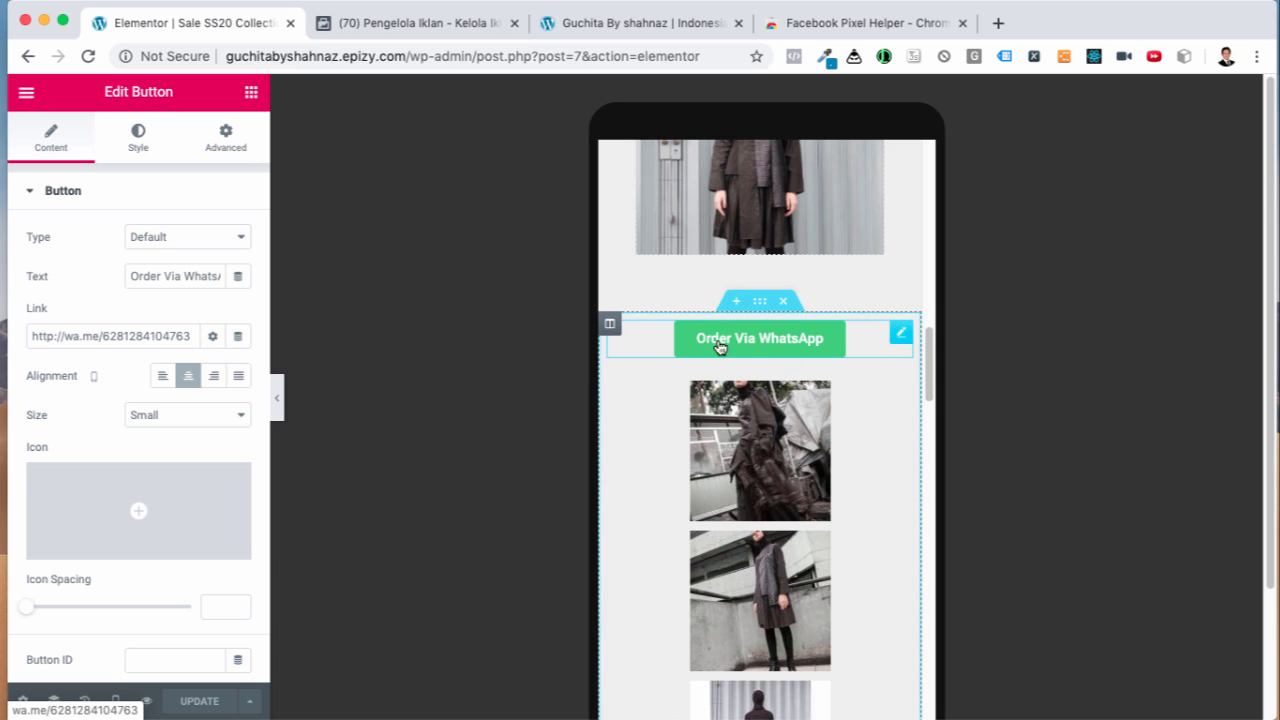
click(785, 302)
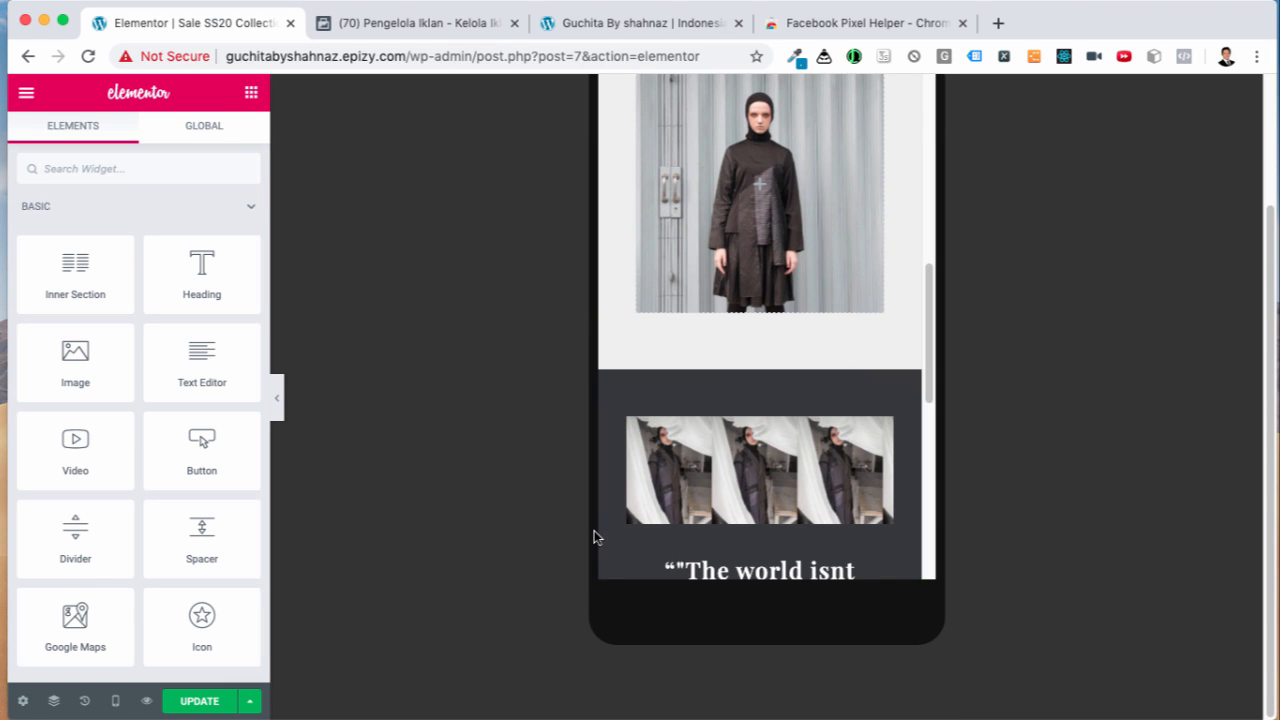
Step: Create a single-column section and move it between the product photo and the dark quote section
scroll(646, 511, down, 8)
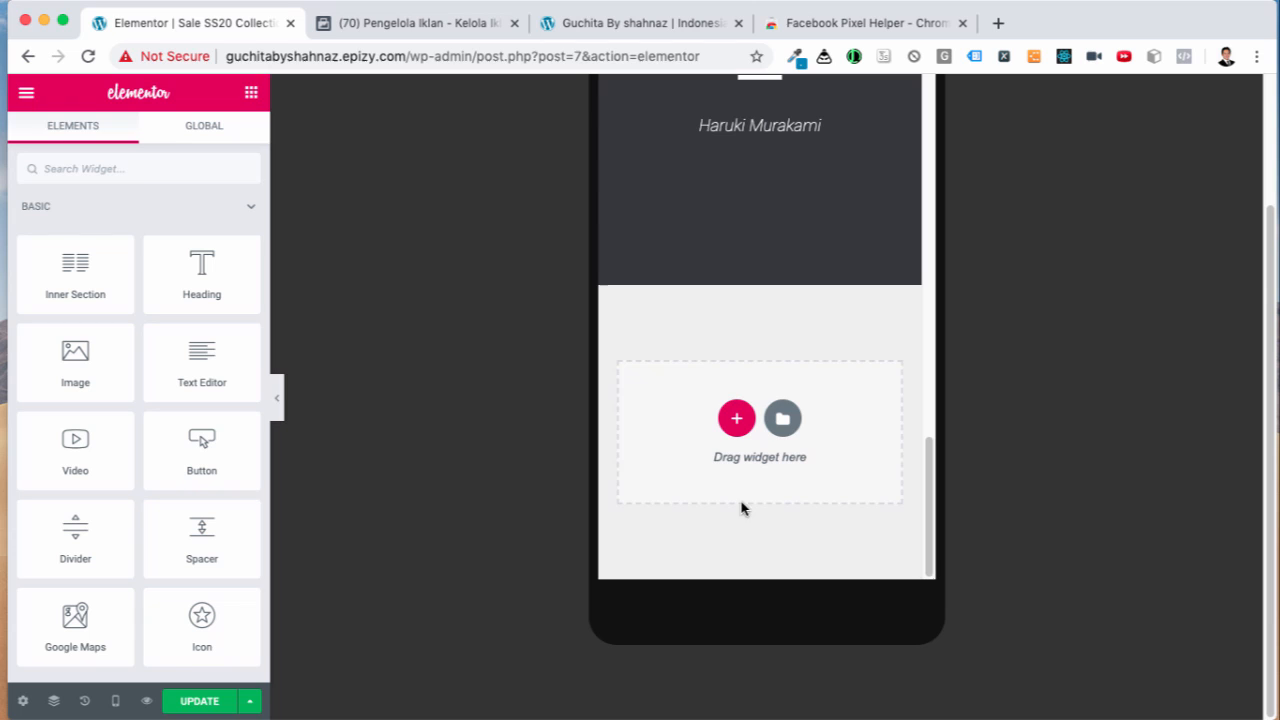
click(737, 420)
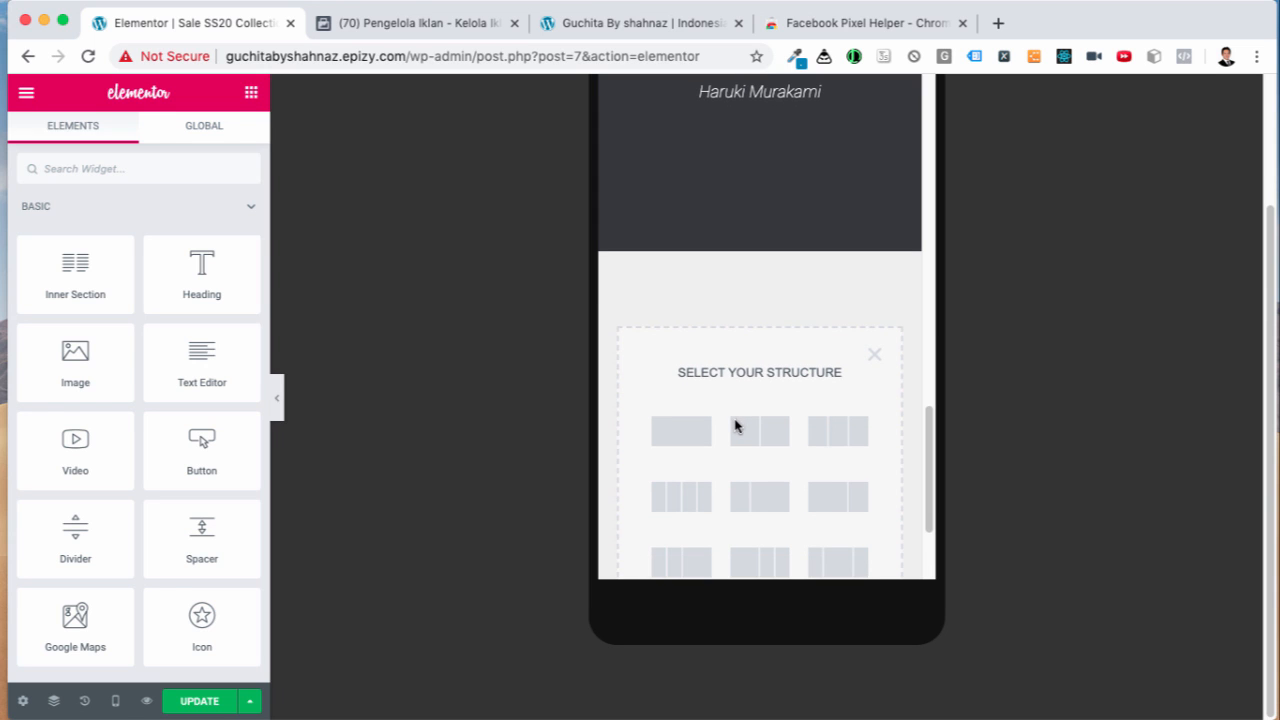
click(690, 442)
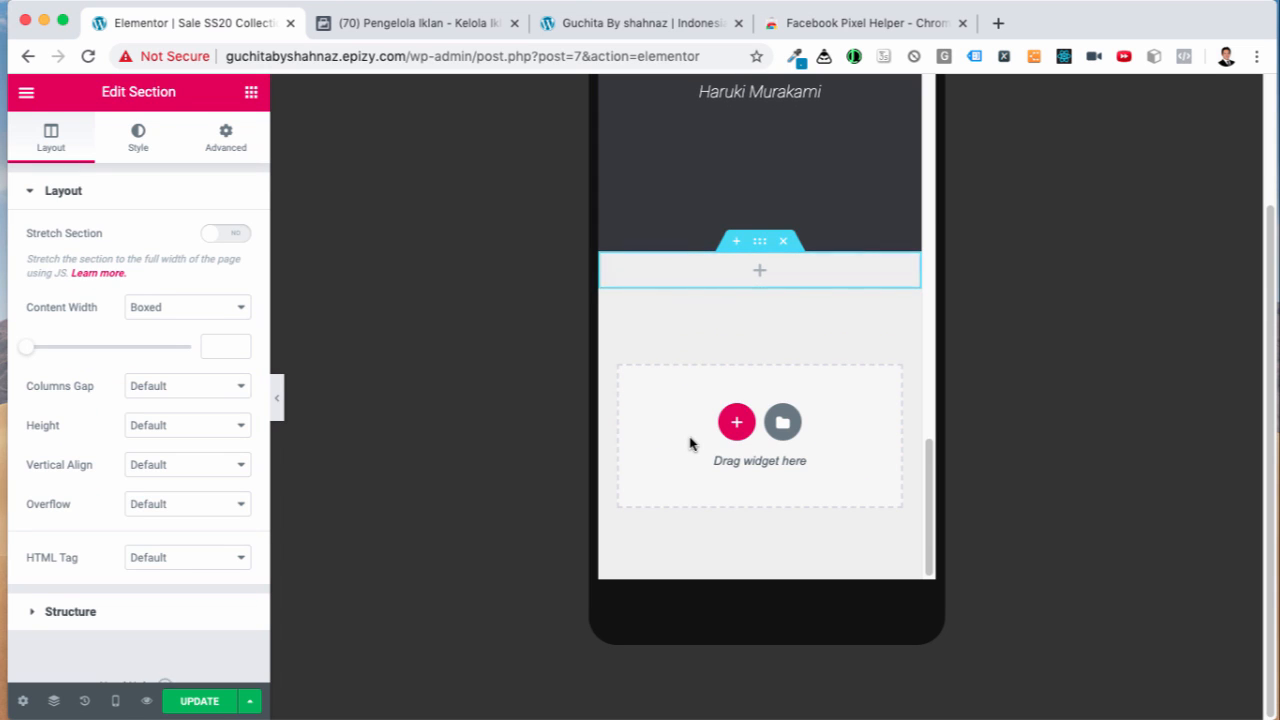
scroll(690, 444, up, 3)
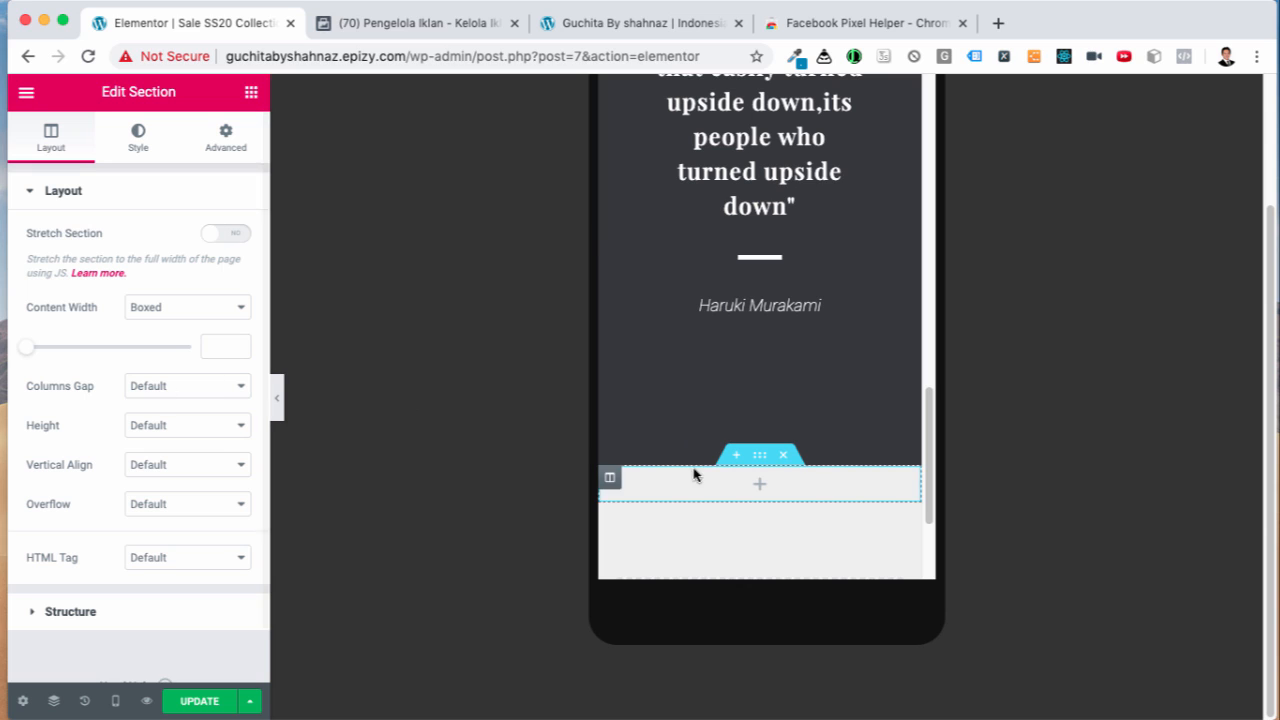
drag(761, 456, 810, 58)
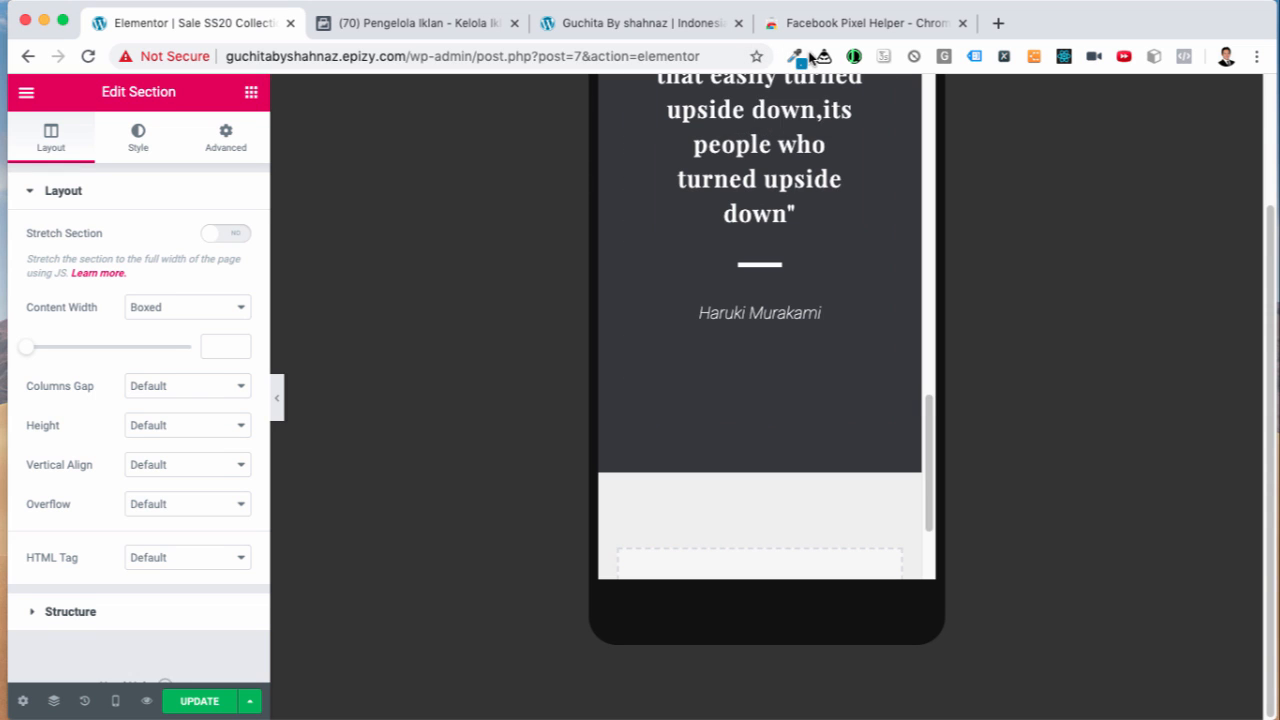
scroll(827, 225, up, 2)
scroll(827, 227, down, 1)
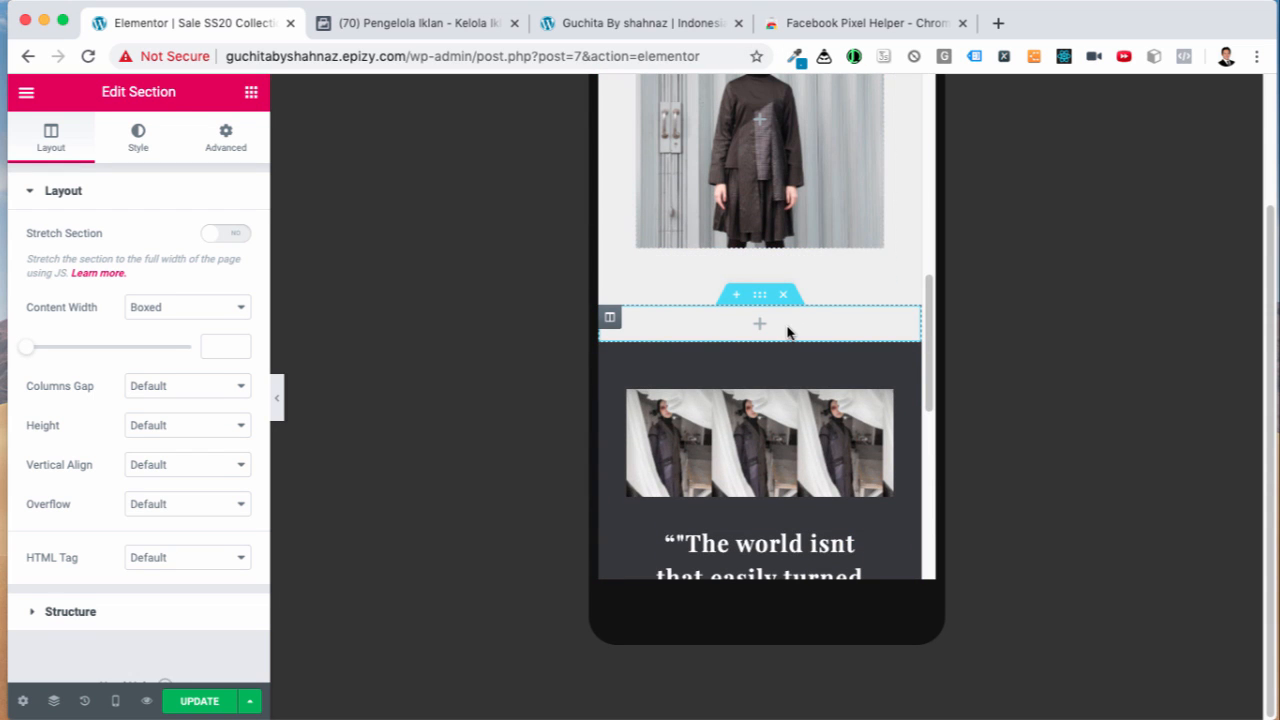
click(760, 325)
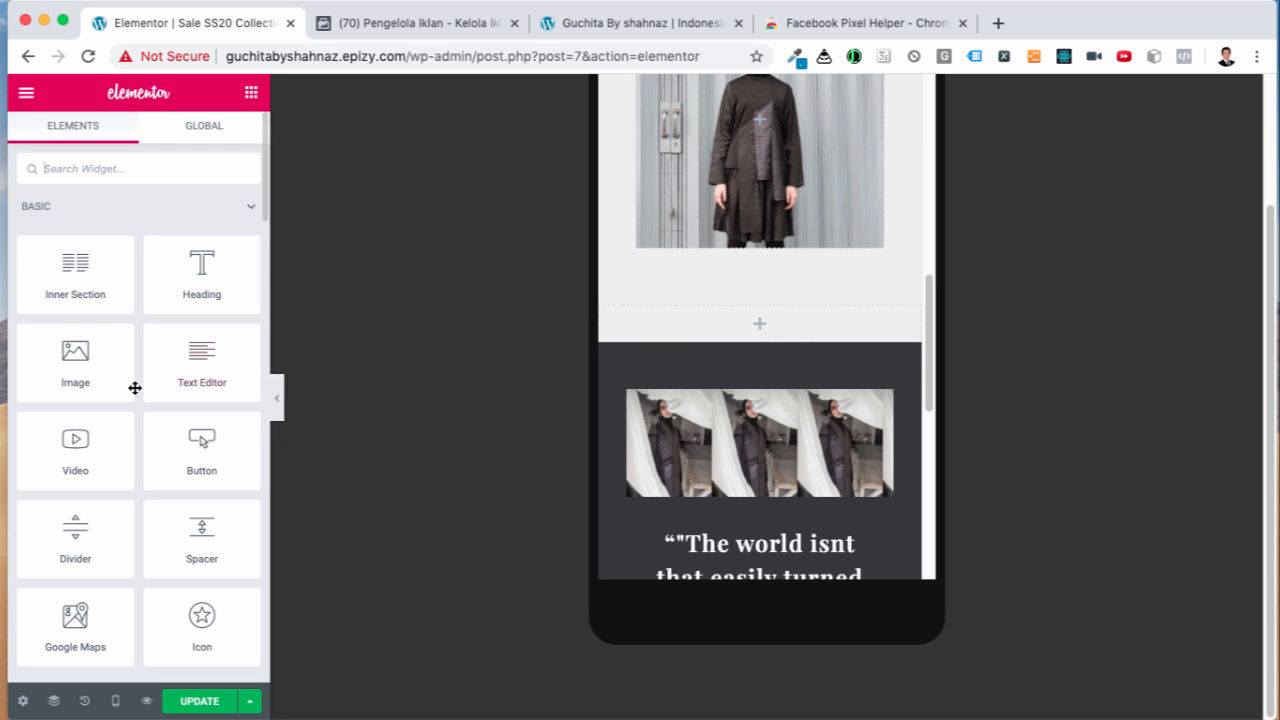
scroll(143, 457, down, 2)
Step: Add a centred Button widget labelled 'Pesan Via WhatsApp' and select its '#' link
scroll(146, 466, up, 2)
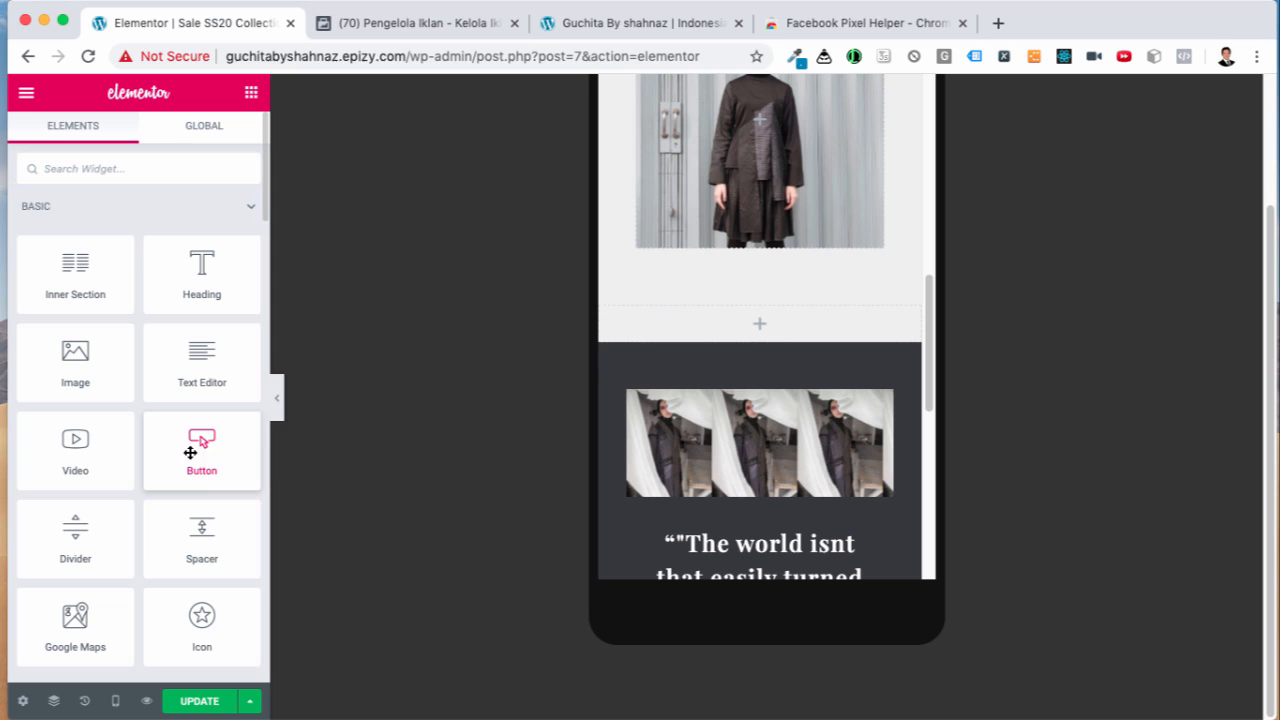
drag(189, 449, 767, 327)
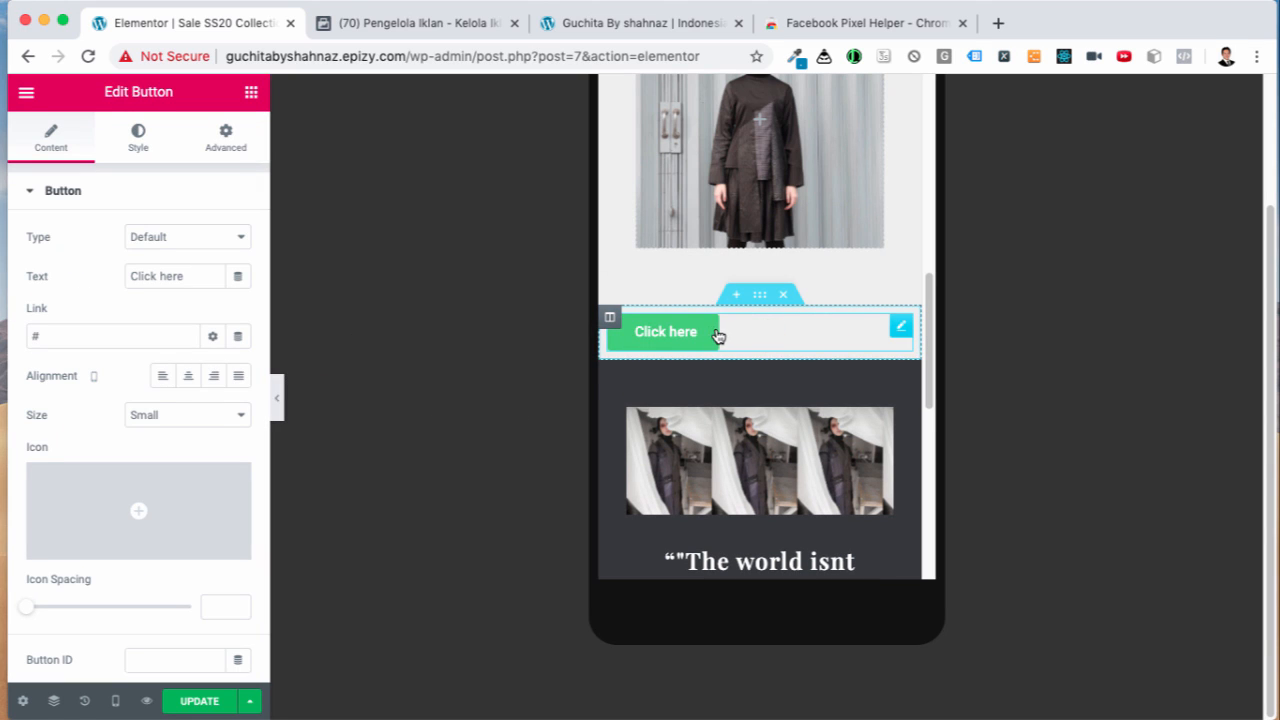
drag(193, 278, 118, 279)
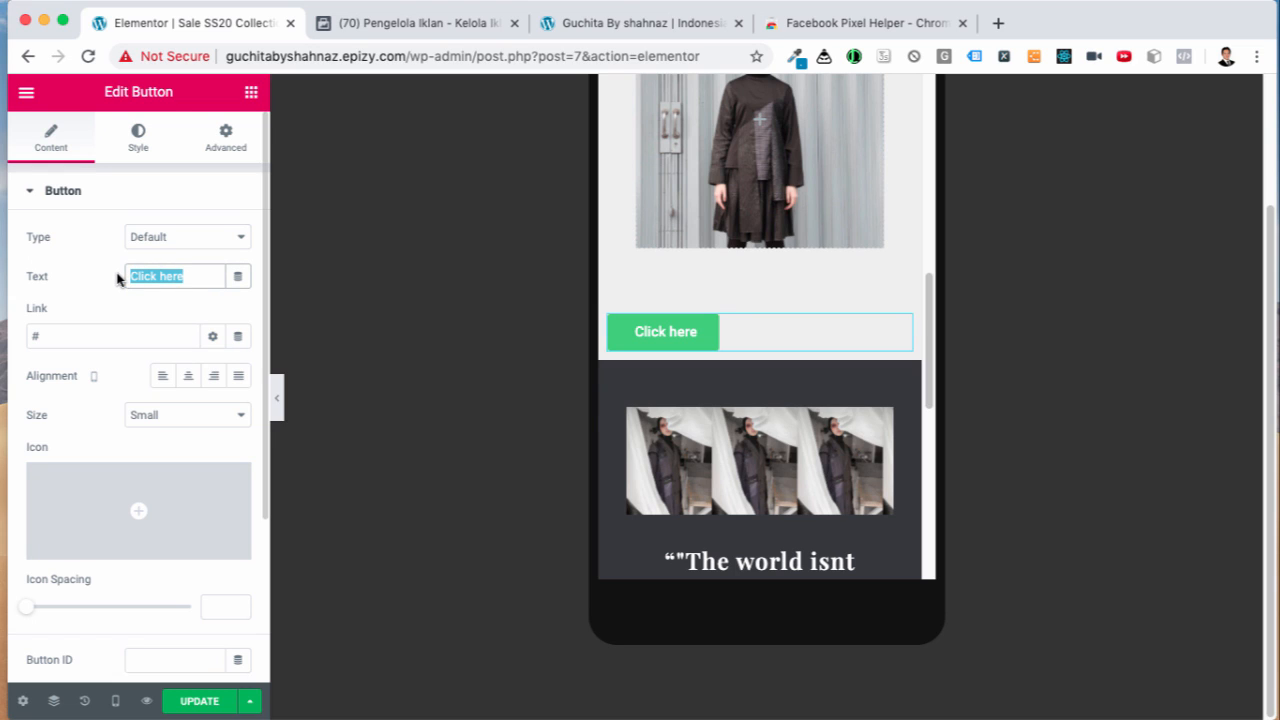
text(Pesn)
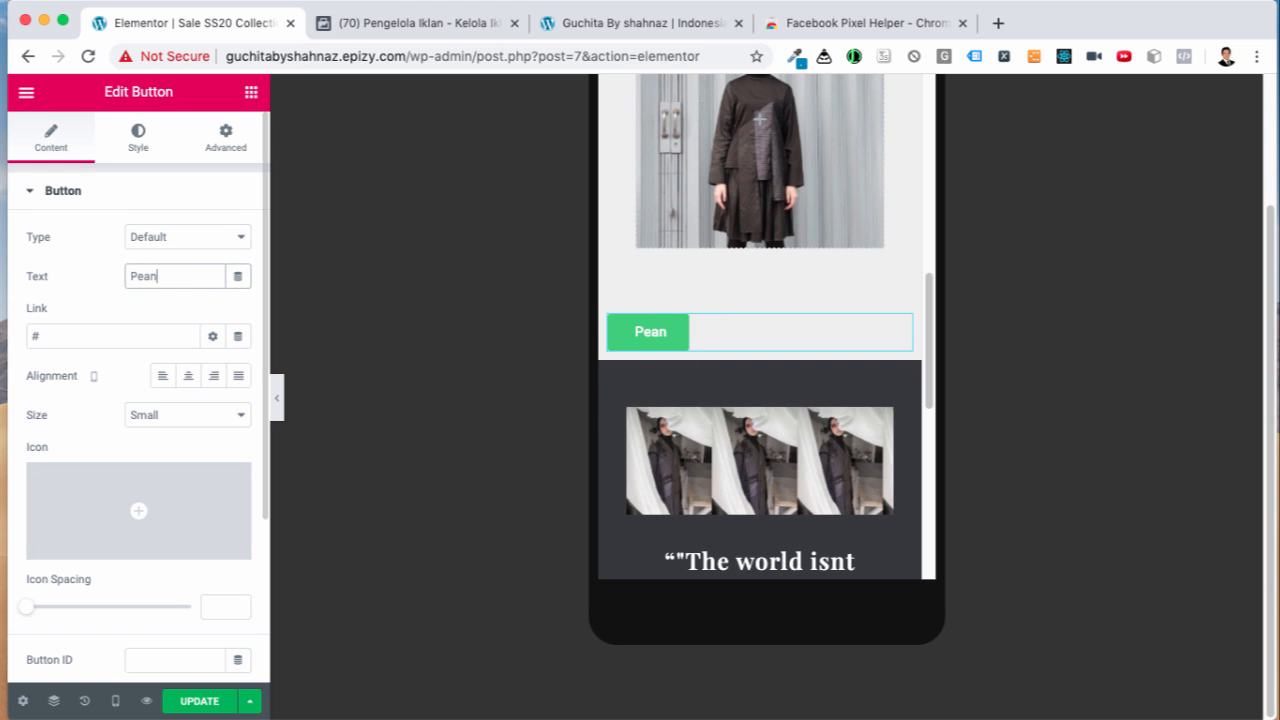
key(BackSpace)
text(an Via)
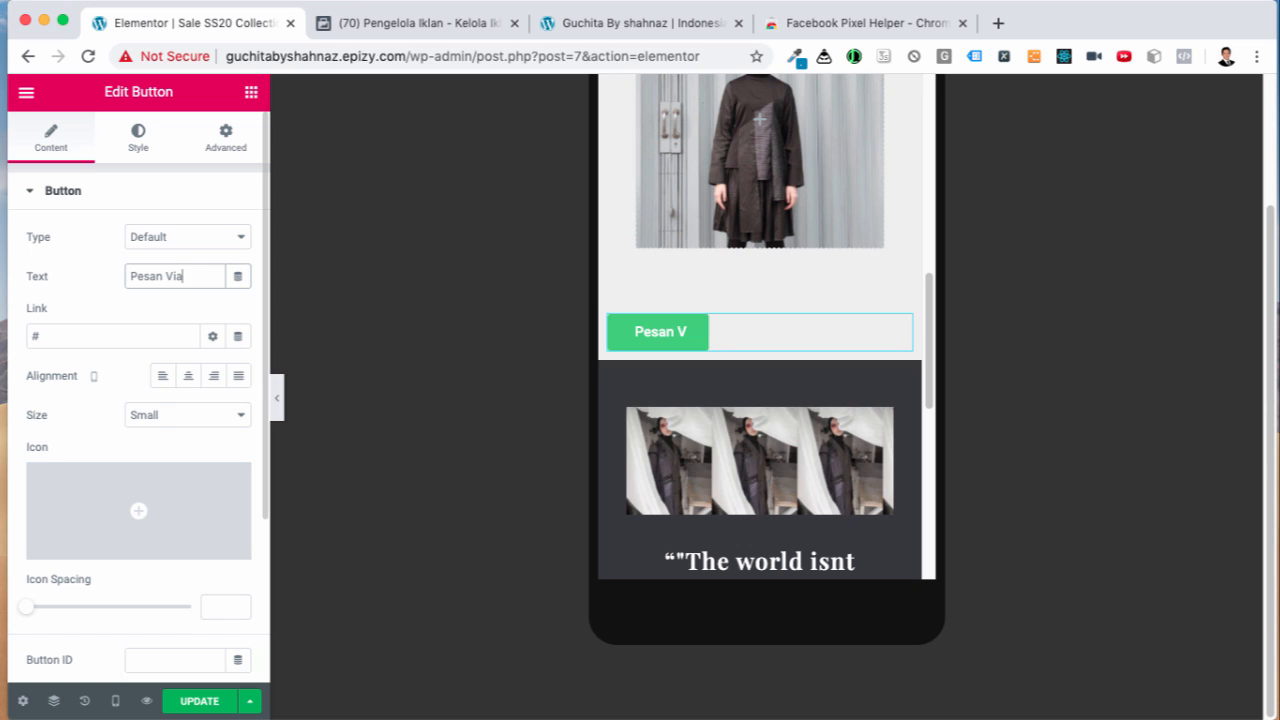
text( WhatsApp)
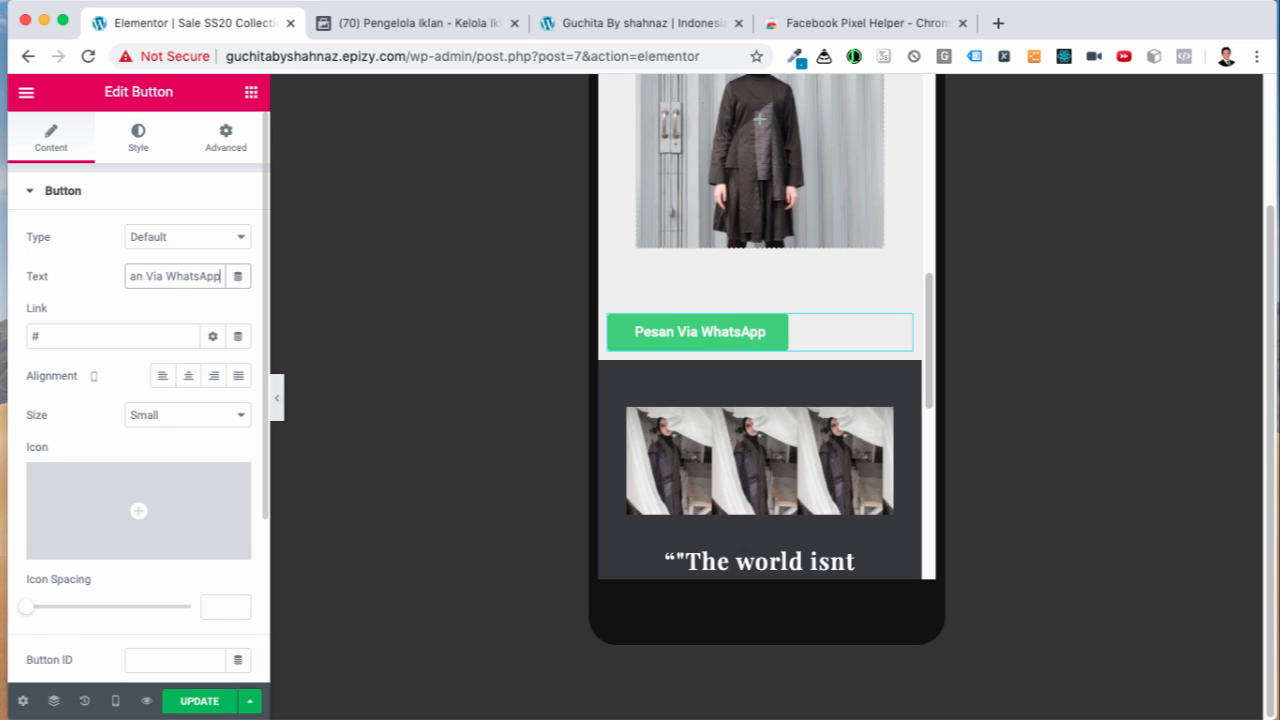
click(185, 378)
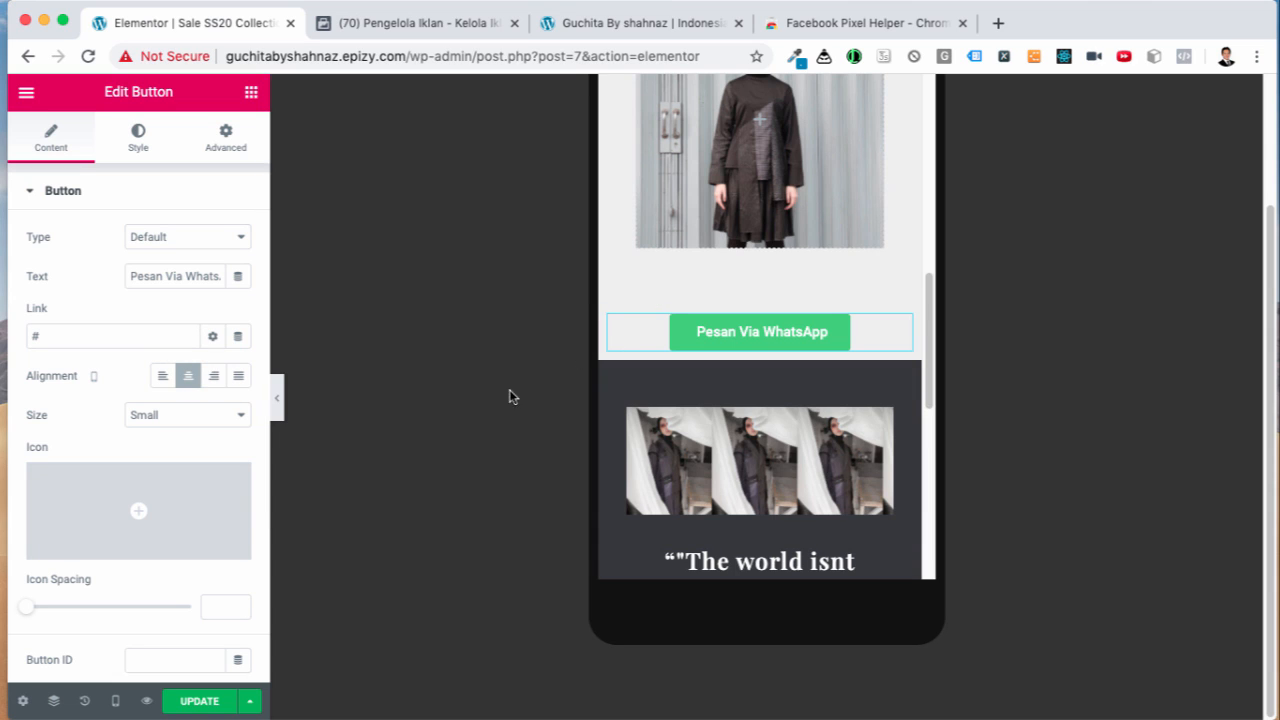
click(61, 335)
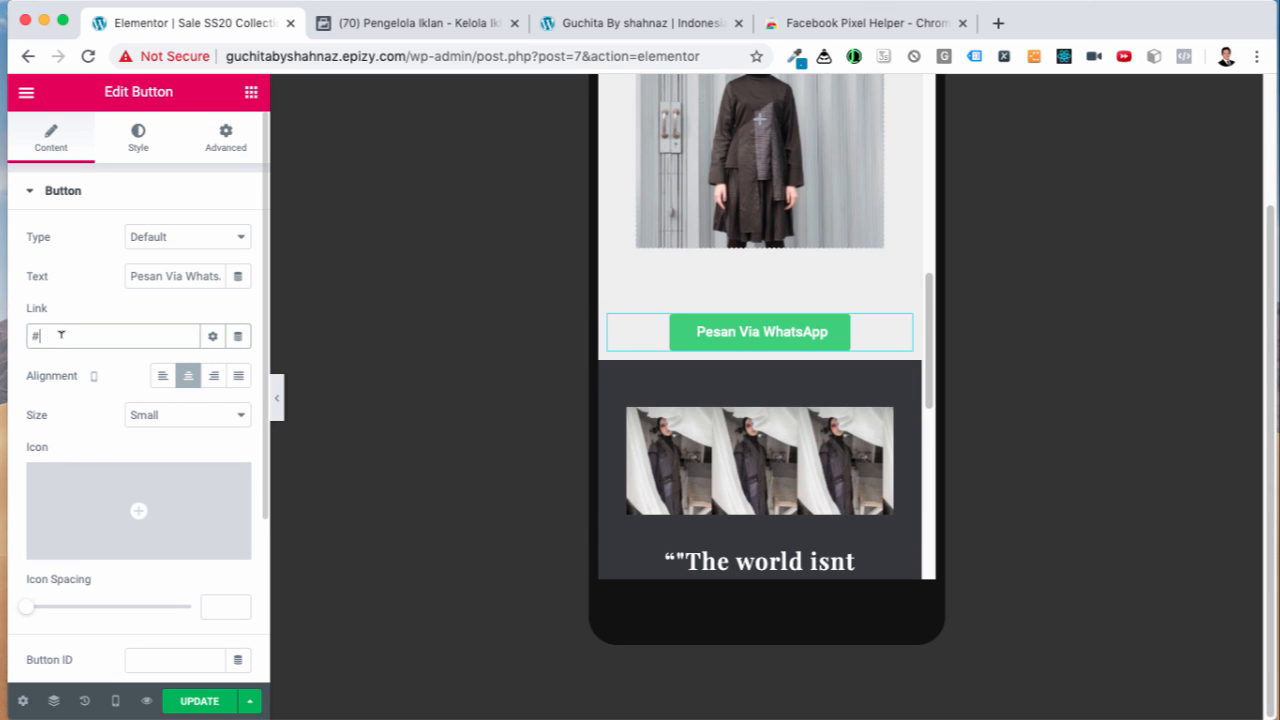
drag(61, 335, 23, 337)
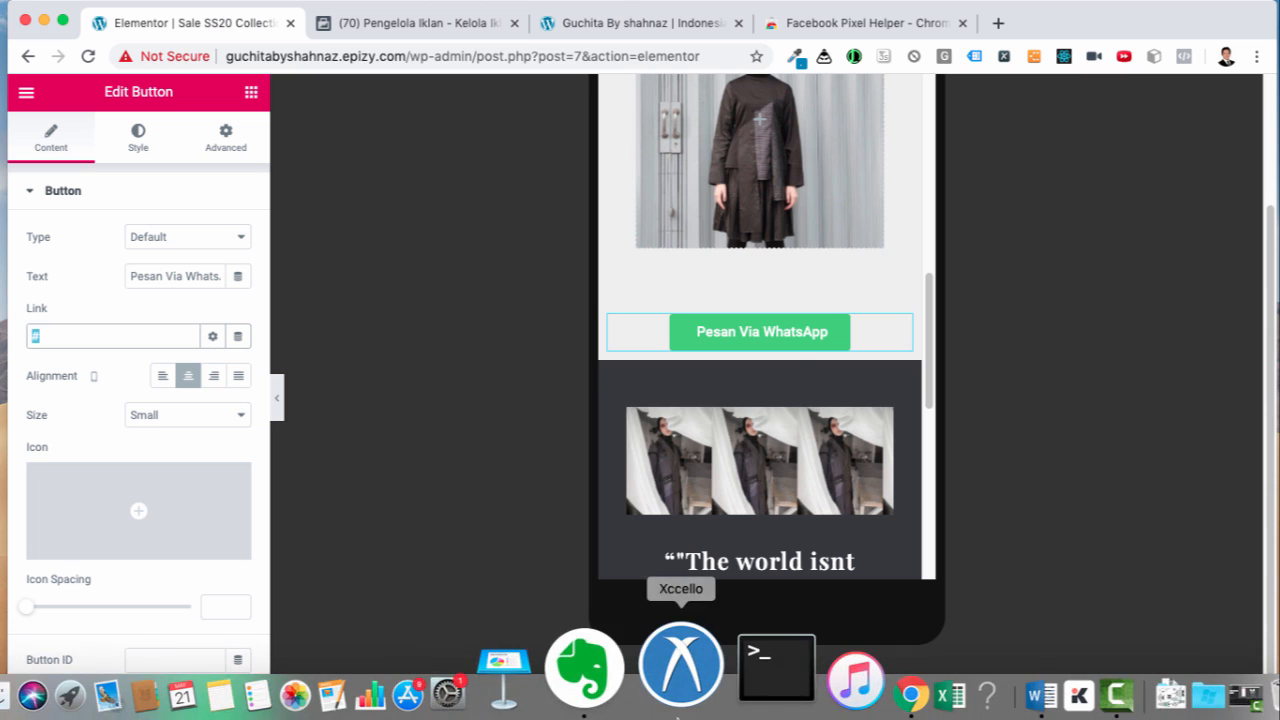
Step: In a new tab, bring up the saved api.whatsapp.com send link
click(995, 22)
text(ap)
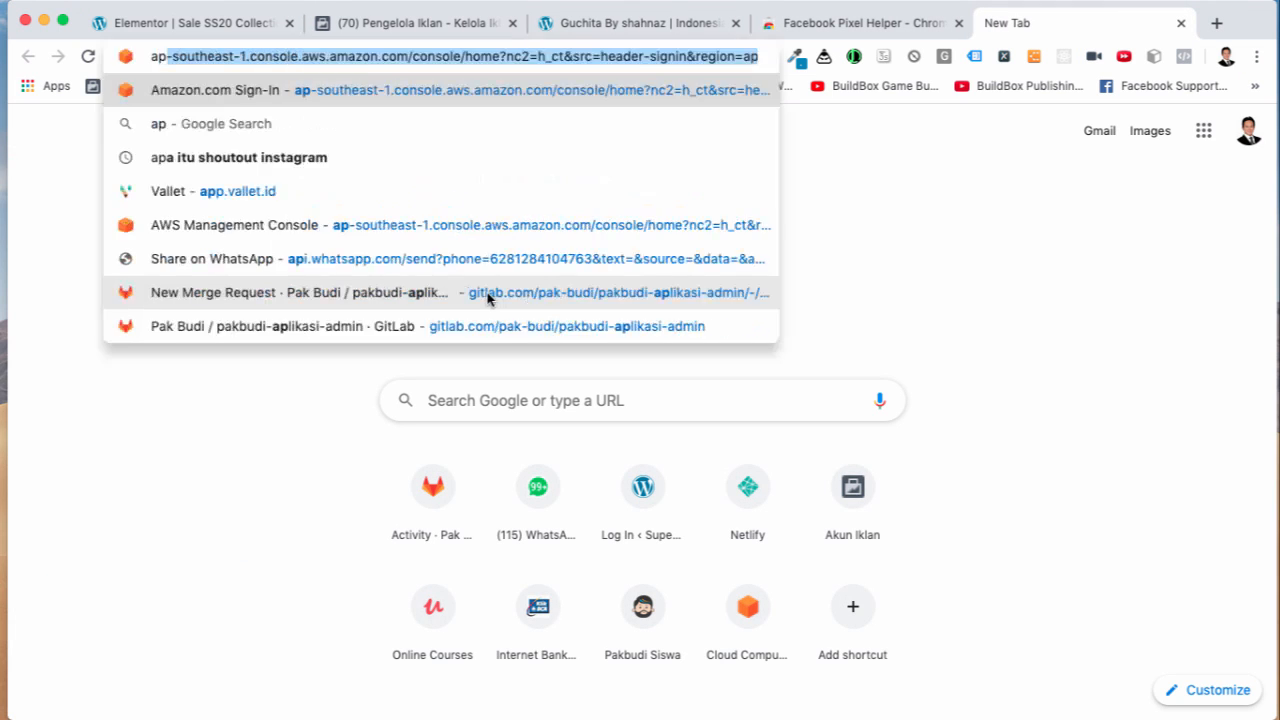
text(i.)
key(super+a)
key(super+c)
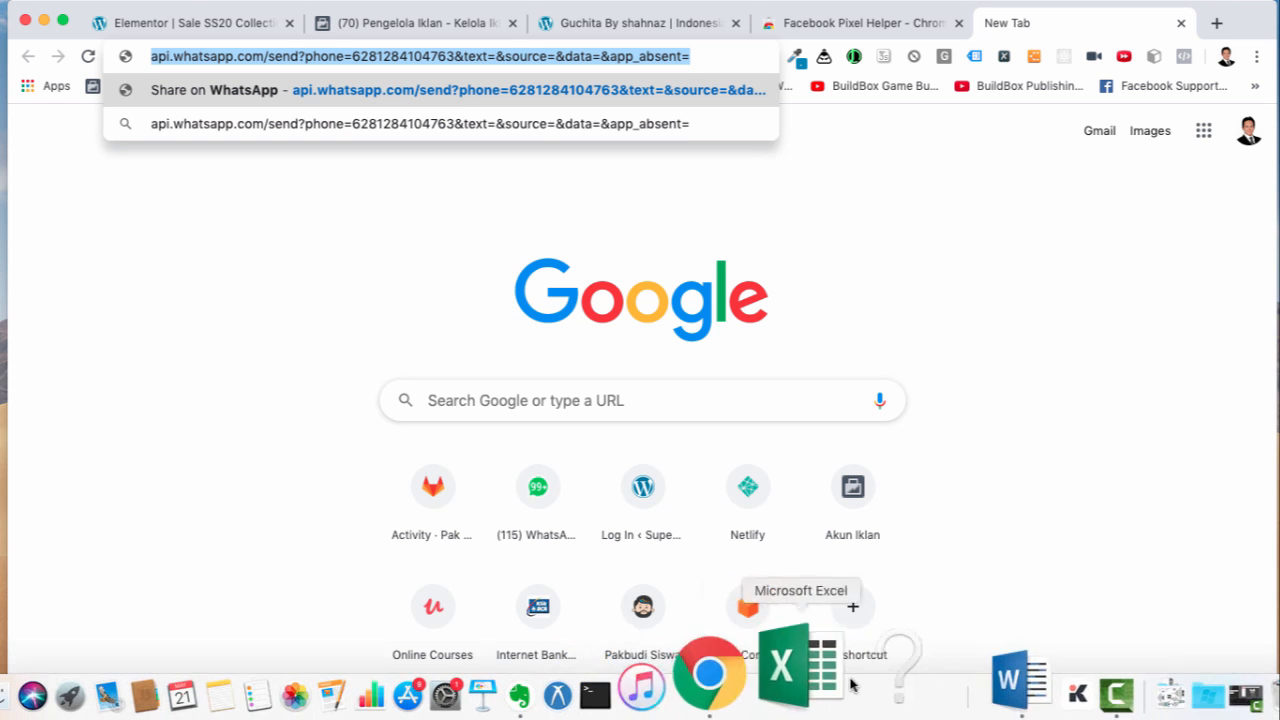
Step: Add the note 'Format WhatsApp button untuk ke' in Word and paste the WhatsApp send link below it
click(885, 680)
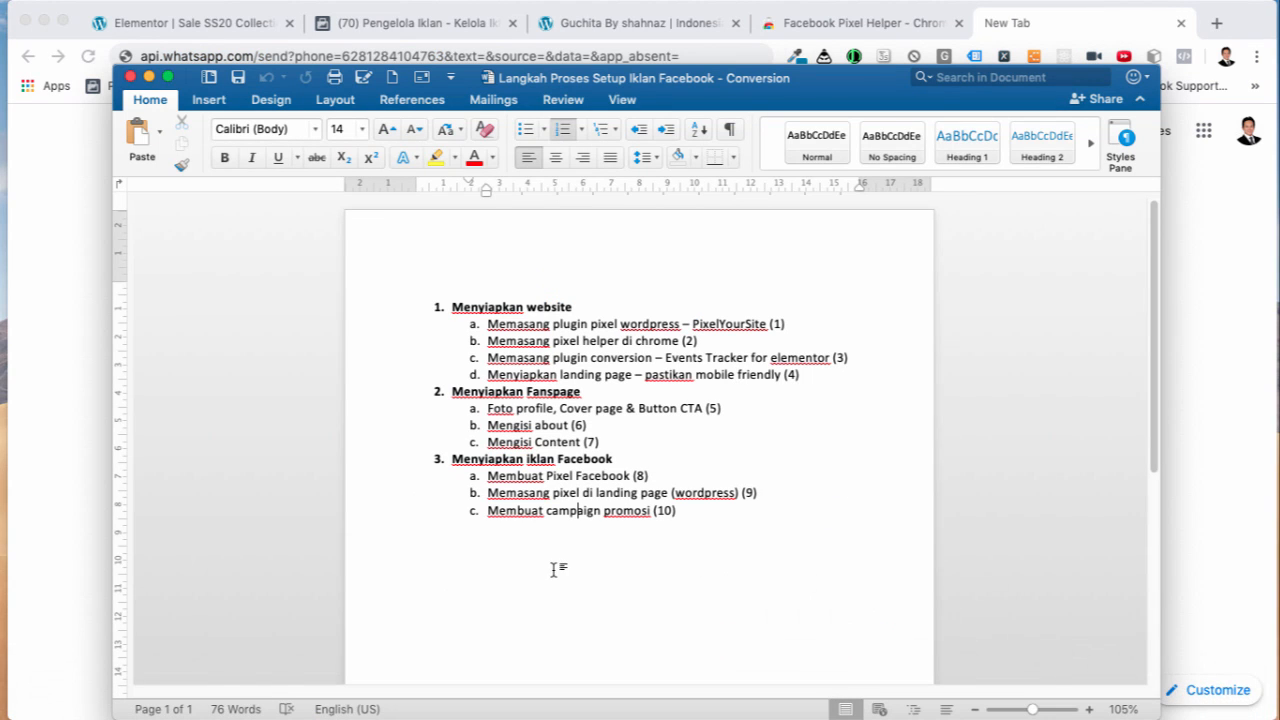
click(676, 512)
key(Return)
key(Return)
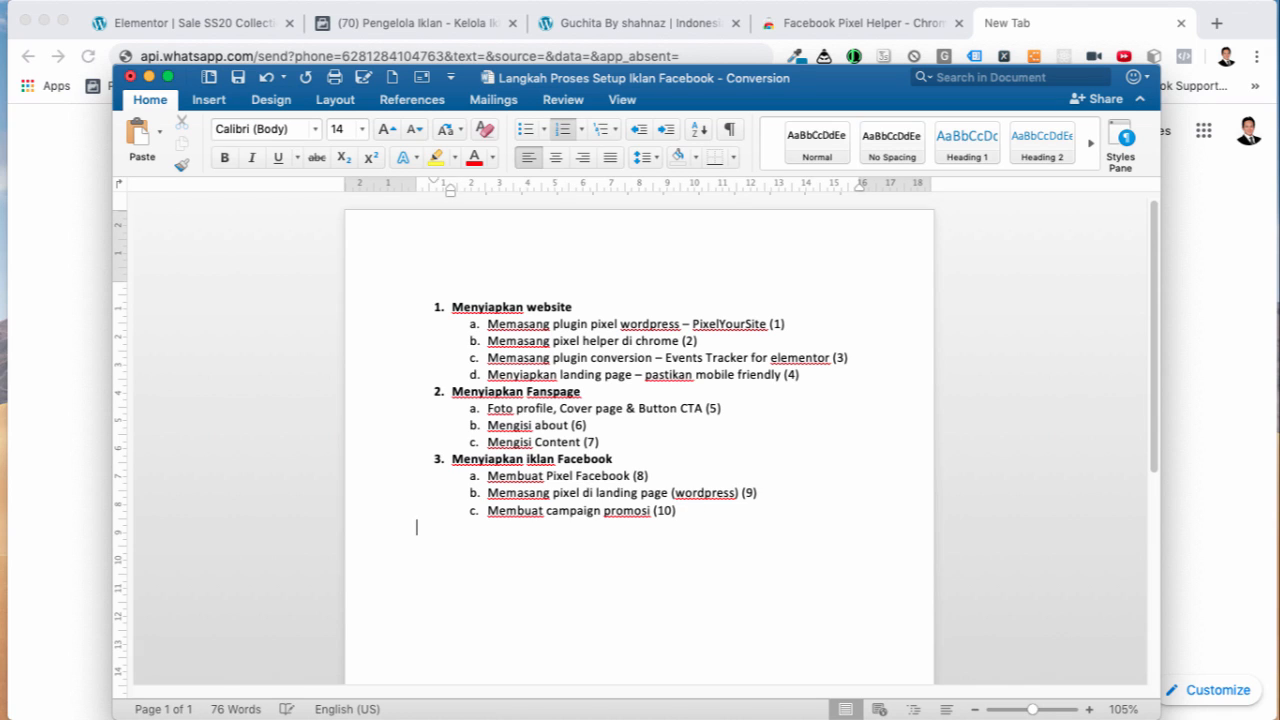
key(Return)
text(Format Wha)
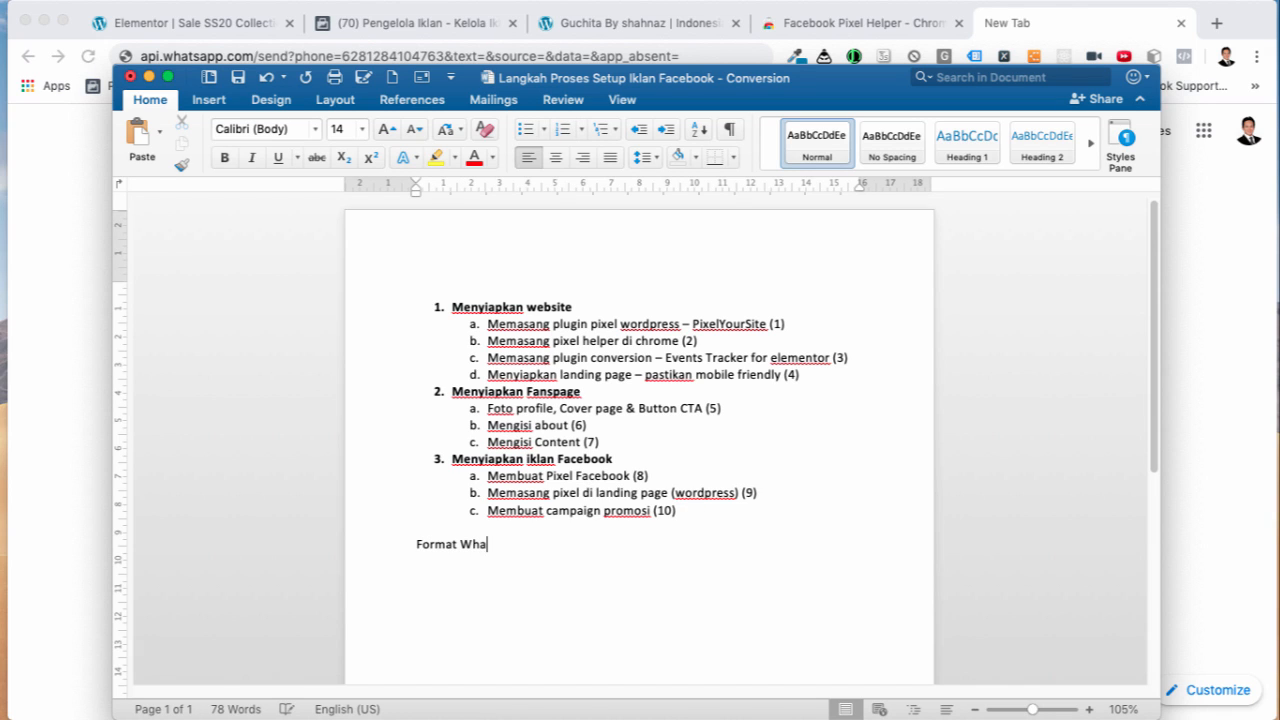
text(tsApp )
text(button untu)
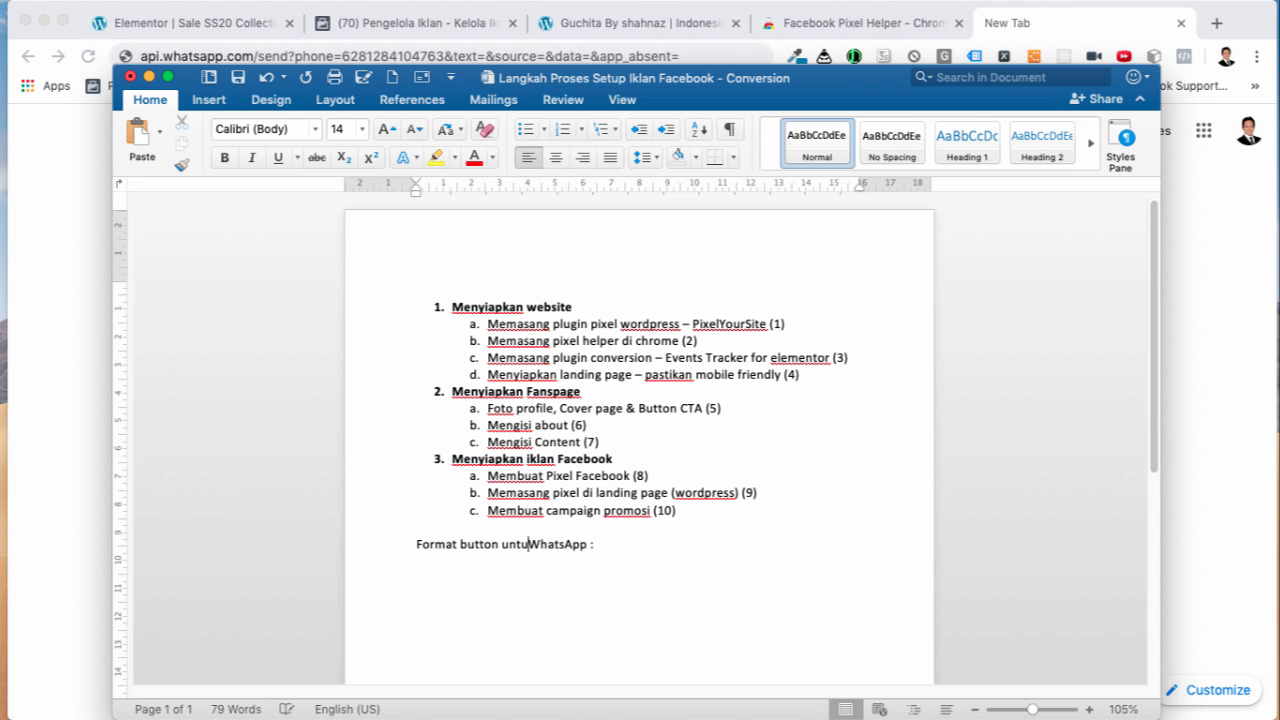
text(k ke)
click(440, 563)
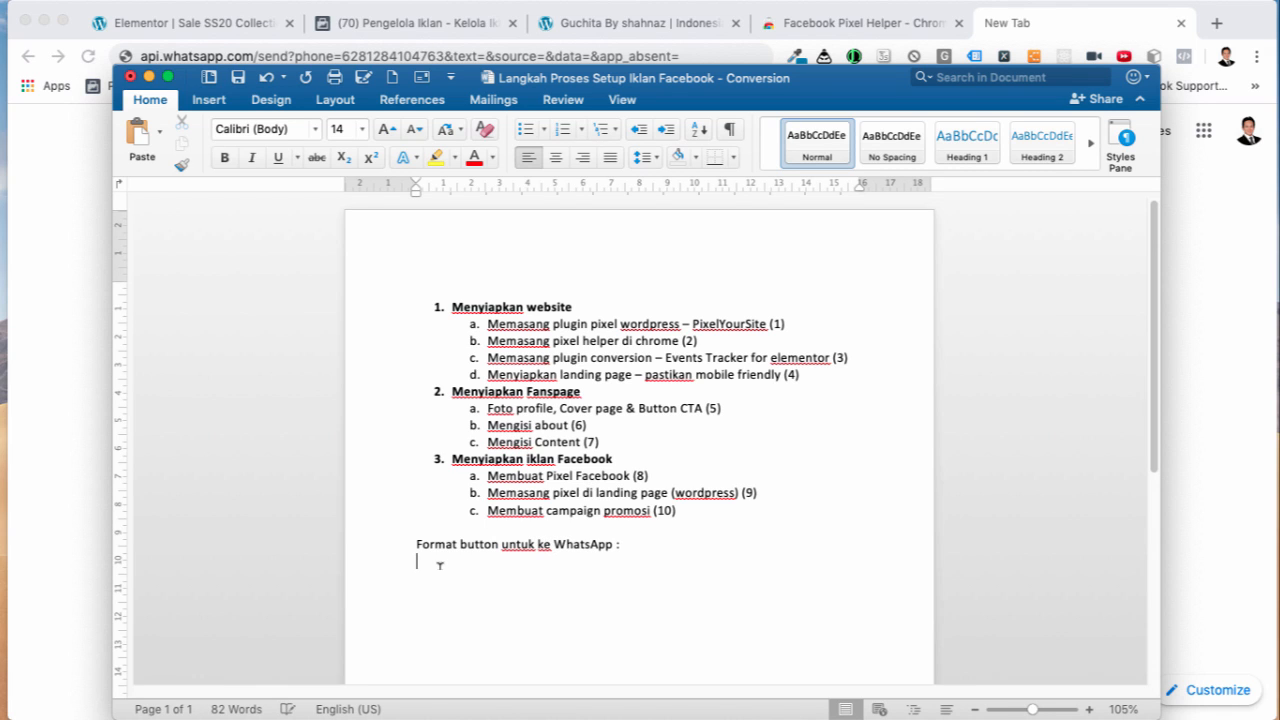
key(super+v)
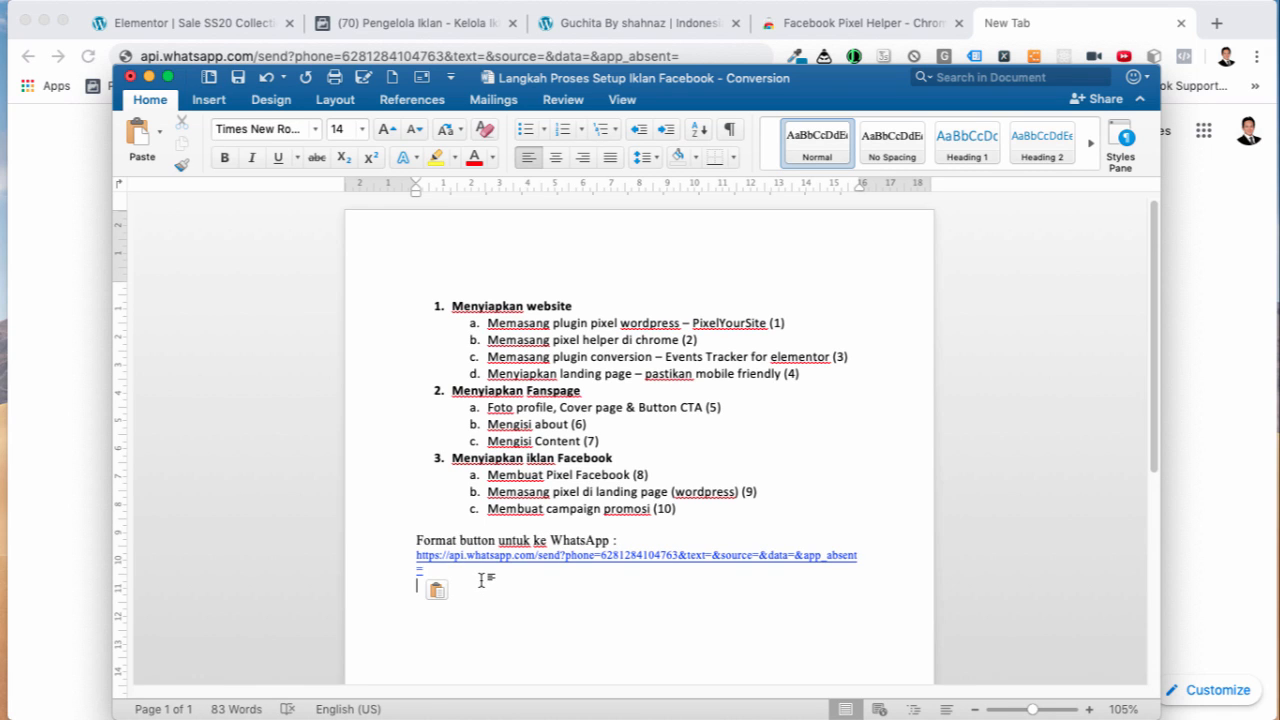
key(Return)
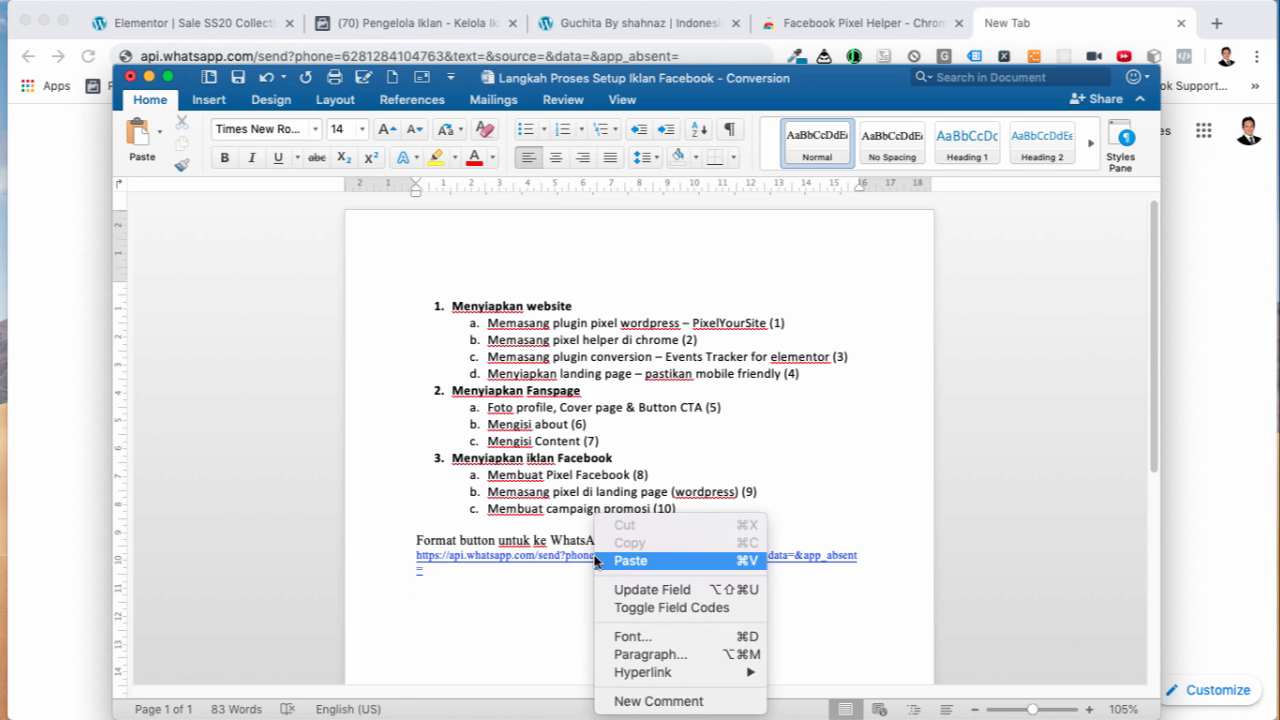
Step: Make the pasted link plain text and replace its phone number and message with placeholders
right_click(588, 562)
mouse_move(664, 672)
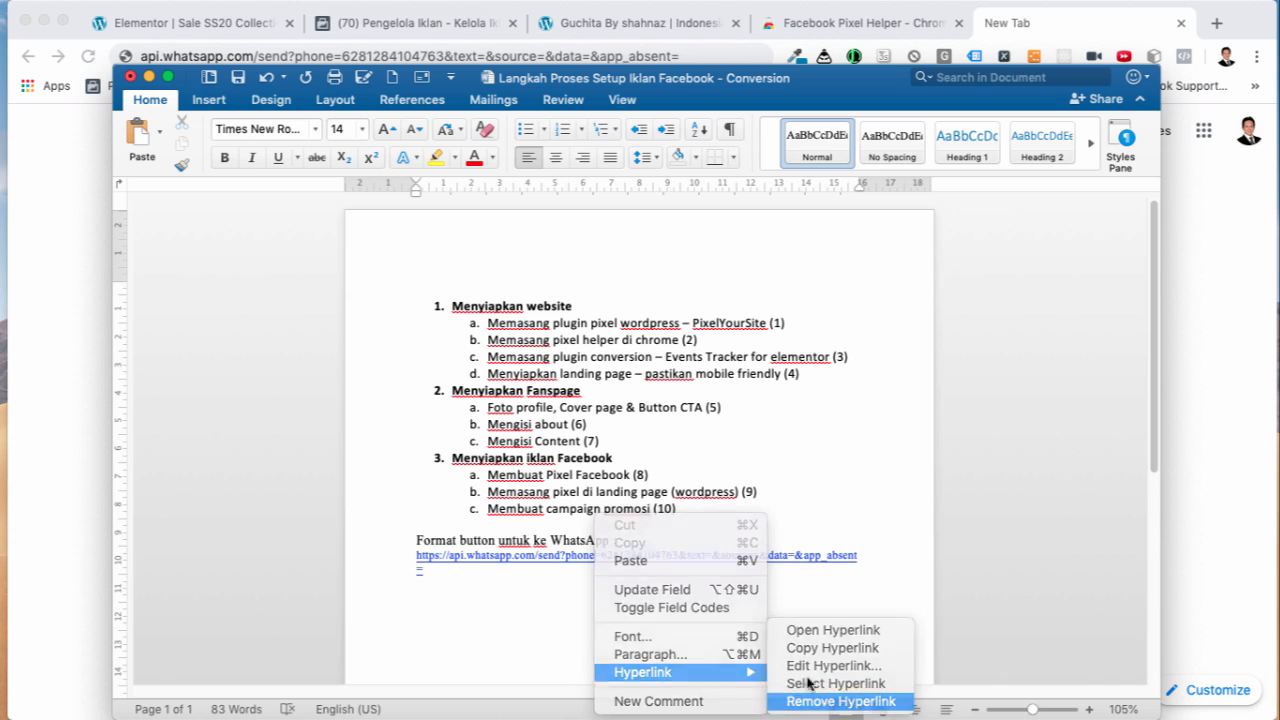
click(828, 701)
drag(601, 555, 680, 556)
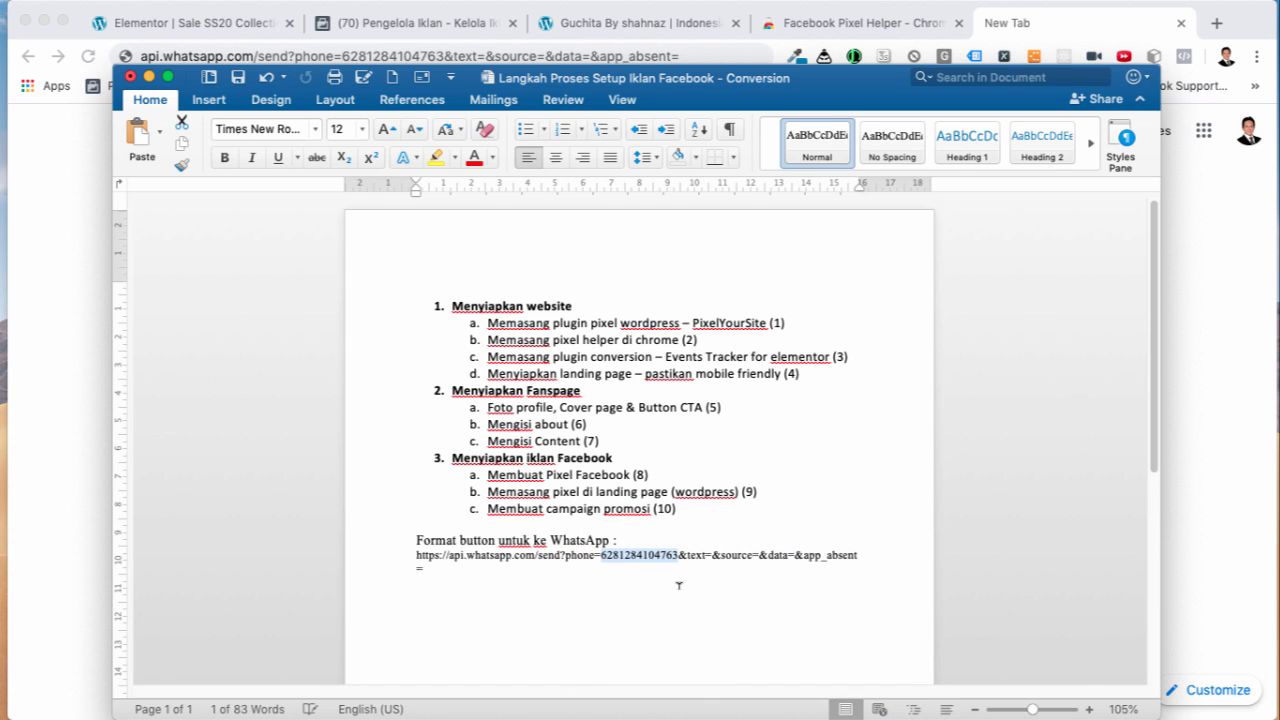
text([])
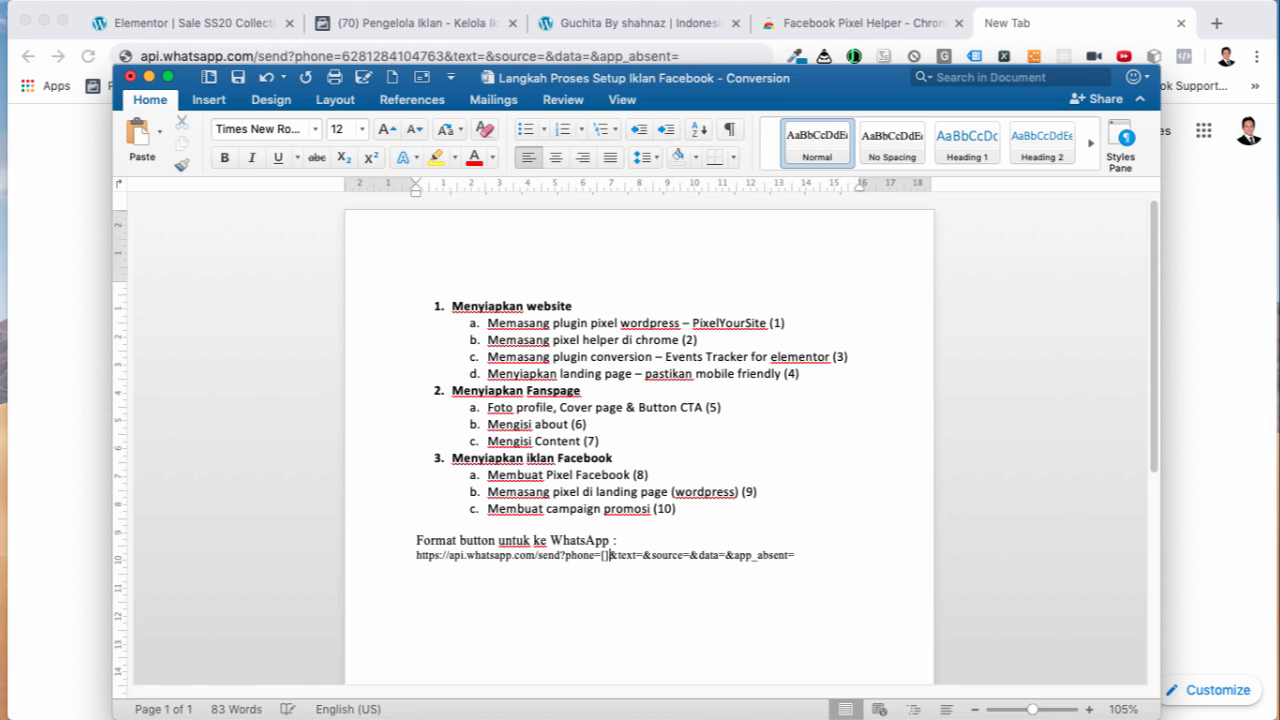
text(....)
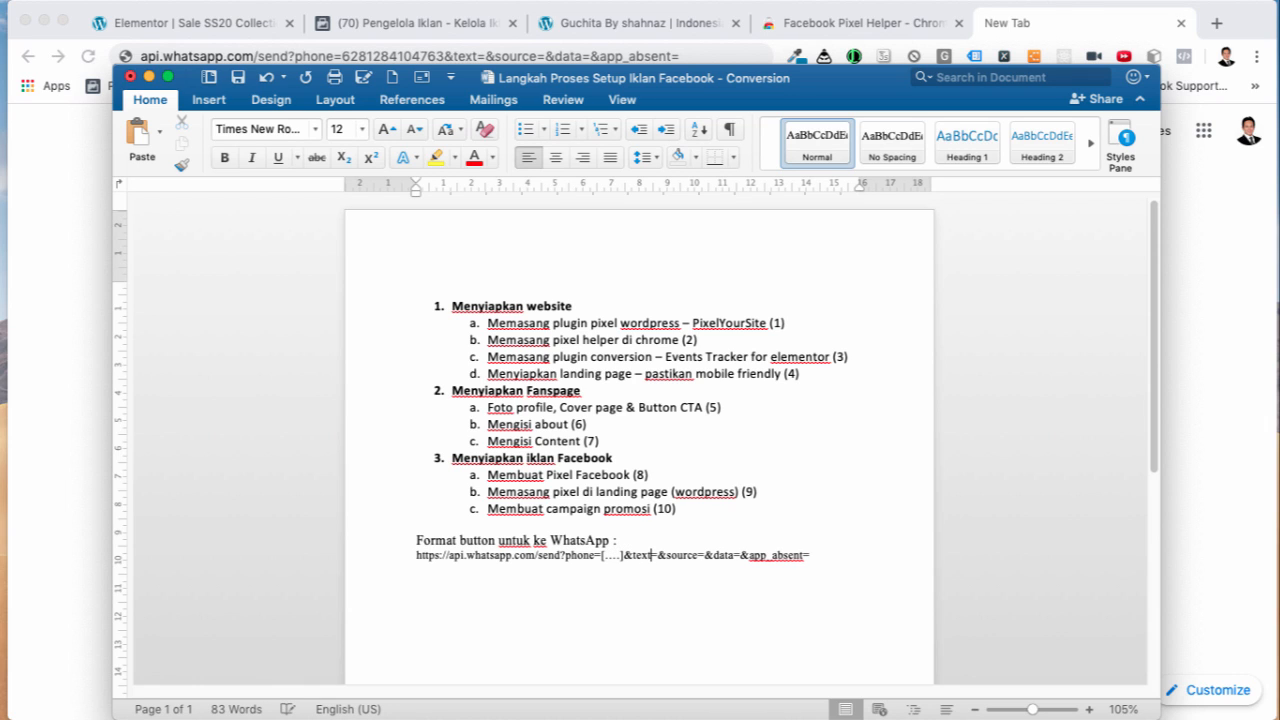
click(660, 555)
text([)
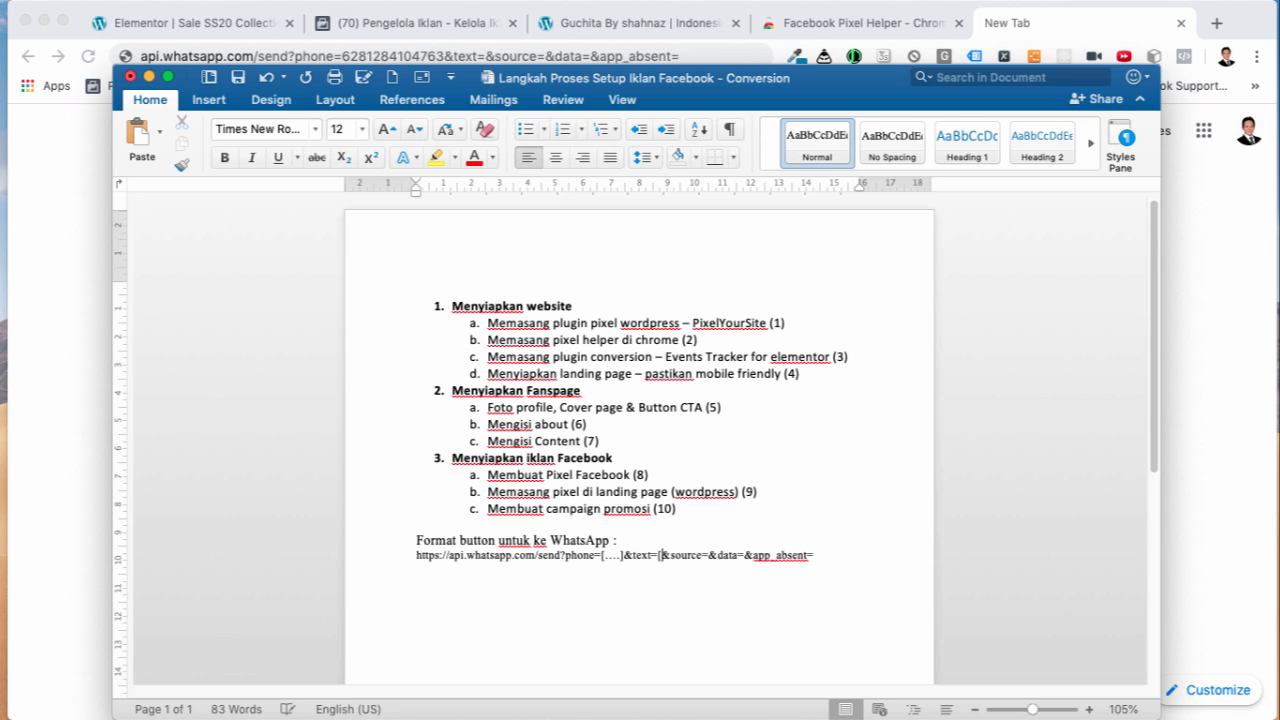
text(....)
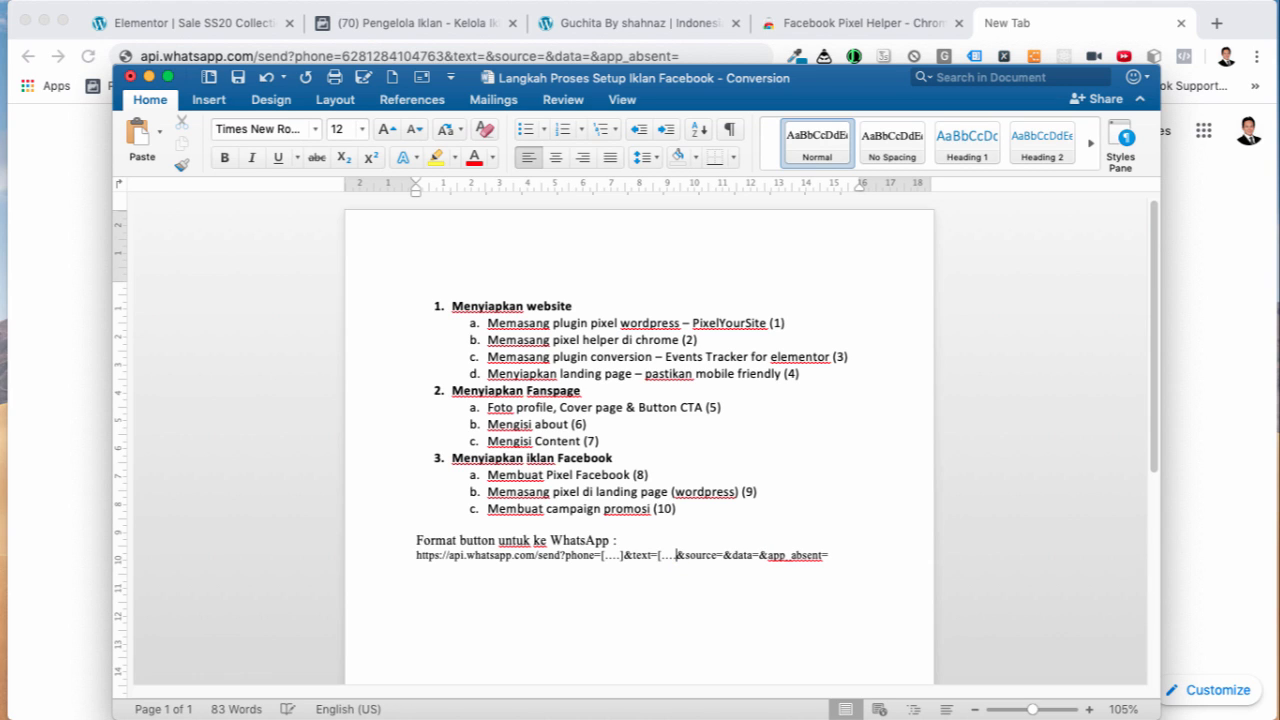
text(])
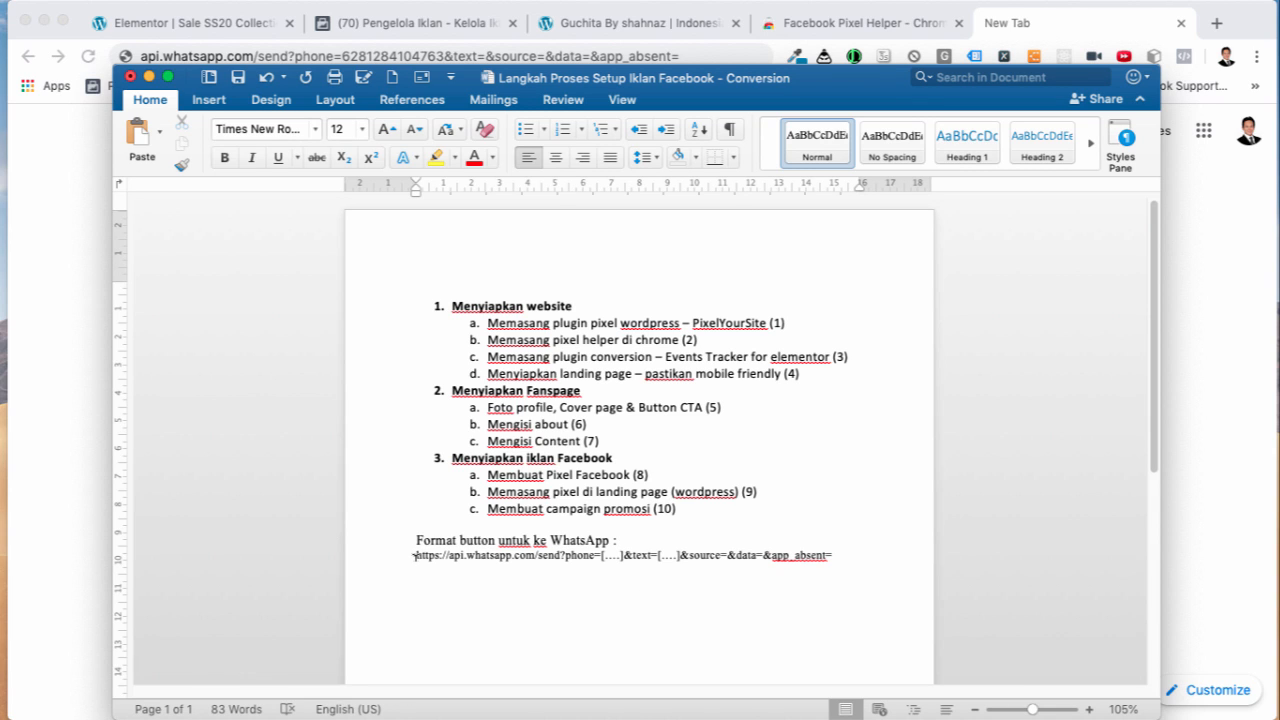
Step: Copy the whole api.whatsapp.com link template line
drag(414, 556, 843, 556)
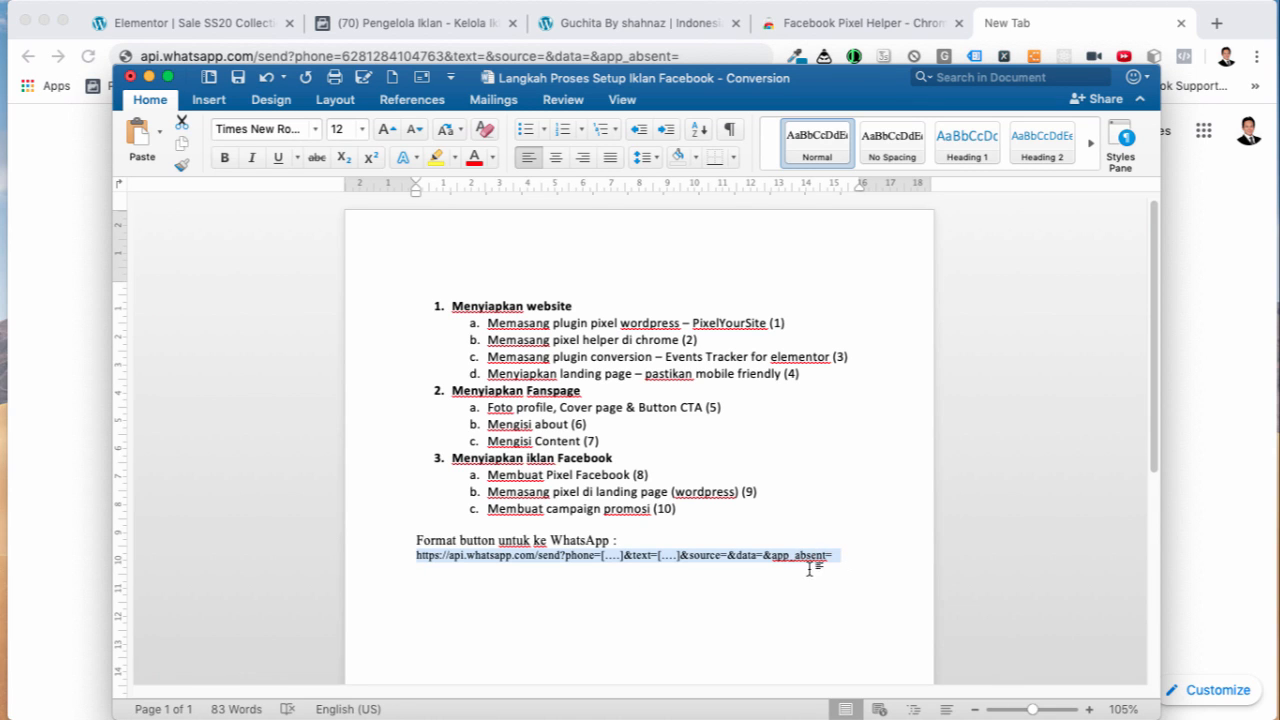
right_click(762, 558)
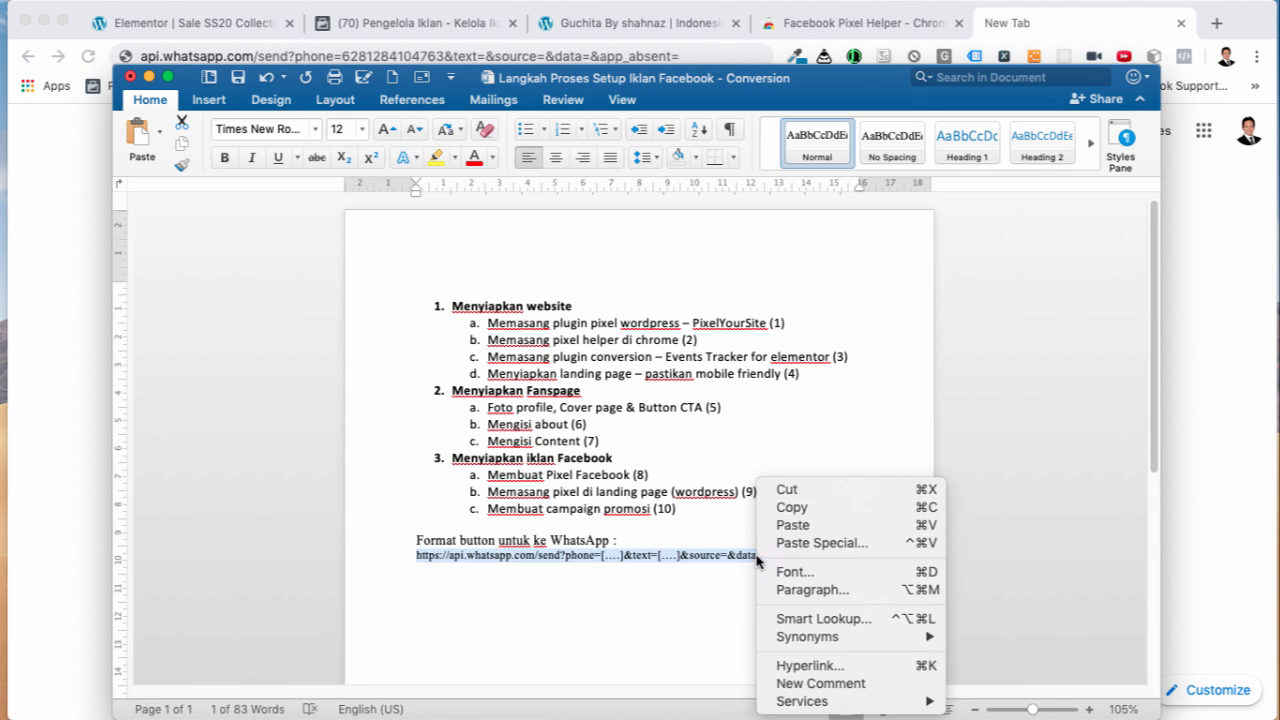
click(790, 514)
drag(813, 84, 815, 94)
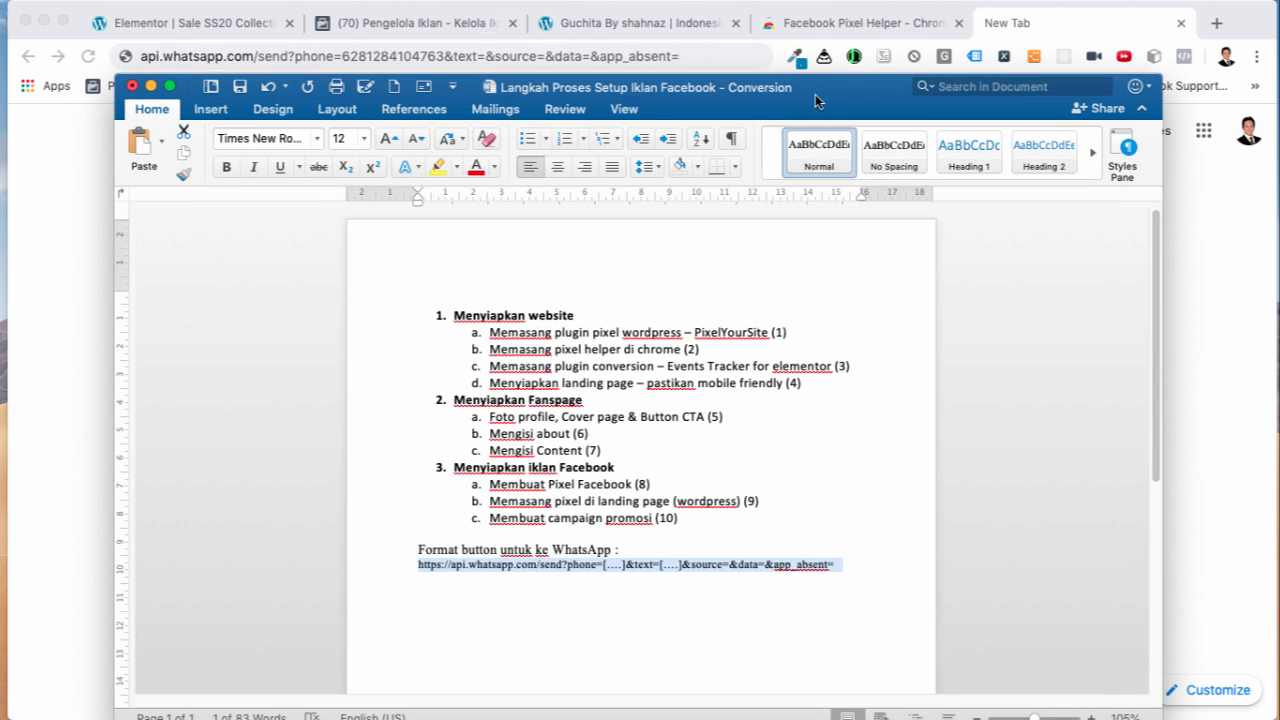
Step: Replace the button's '#' link with the WhatsApp template and start the phone number with 62
click(243, 28)
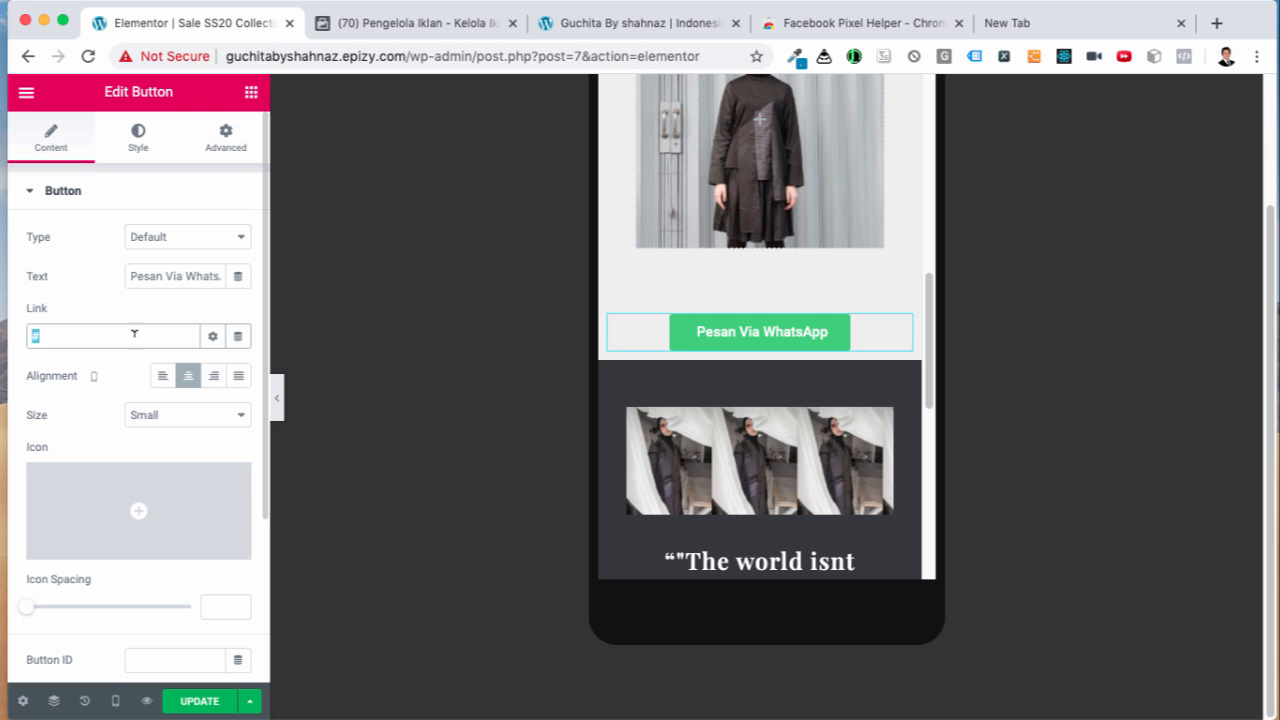
click(53, 332)
drag(45, 336, 29, 337)
key(super+v)
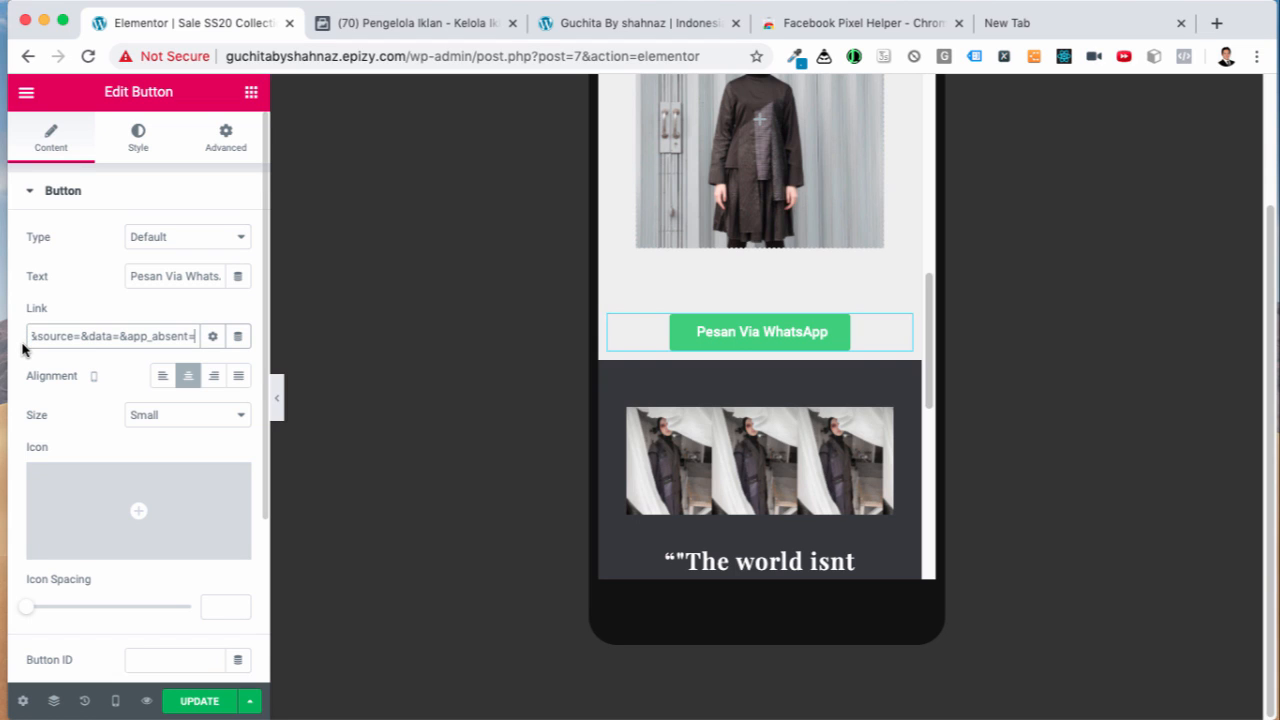
drag(34, 336, 27, 337)
click(104, 337)
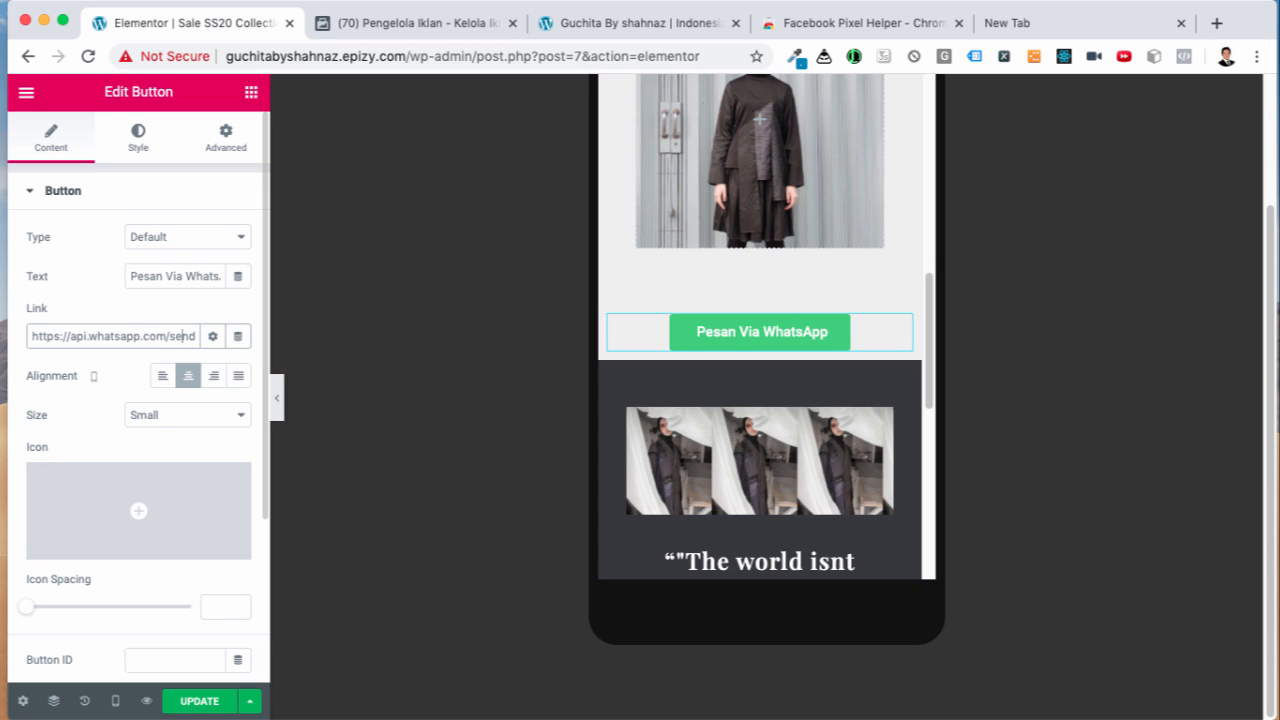
key(Right)
key(Right)
key(Right)
key(Right)
key(Right)
key(Right)
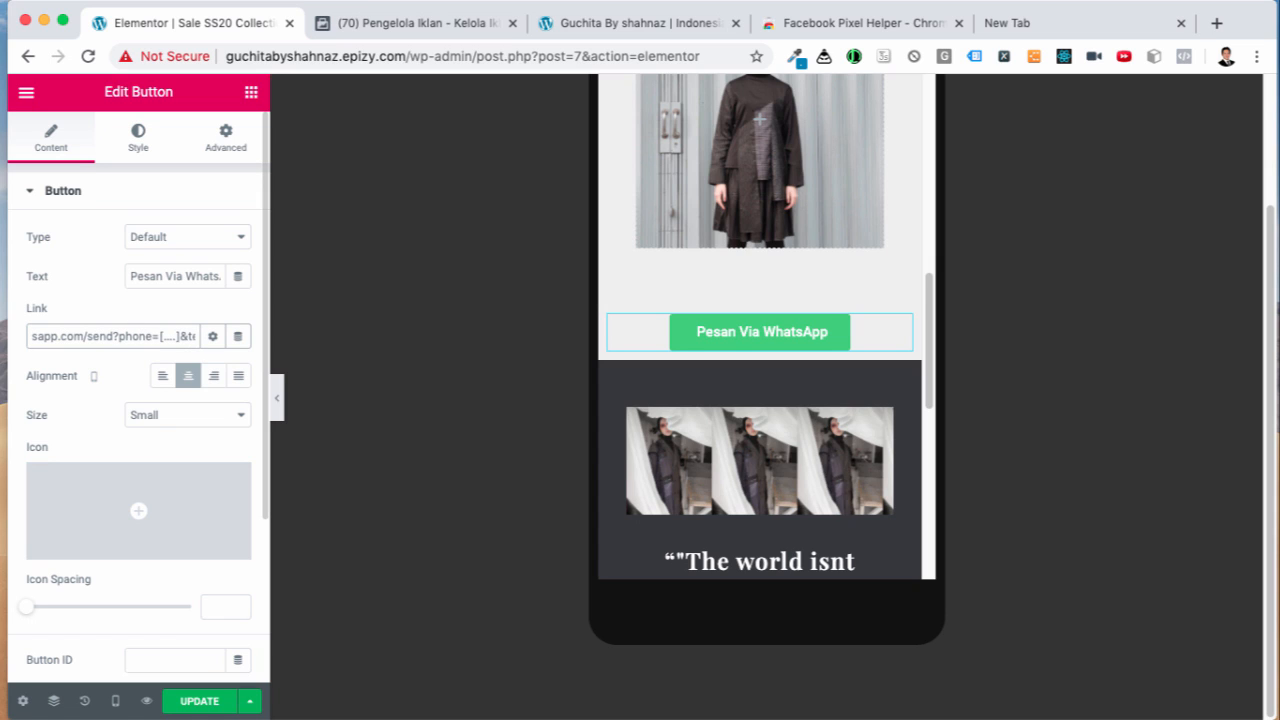
key(BackSpace)
key(BackSpace)
key(BackSpace)
key(BackSpace)
key(BackSpace)
key(BackSpace)
key(BackSpace)
text(62)
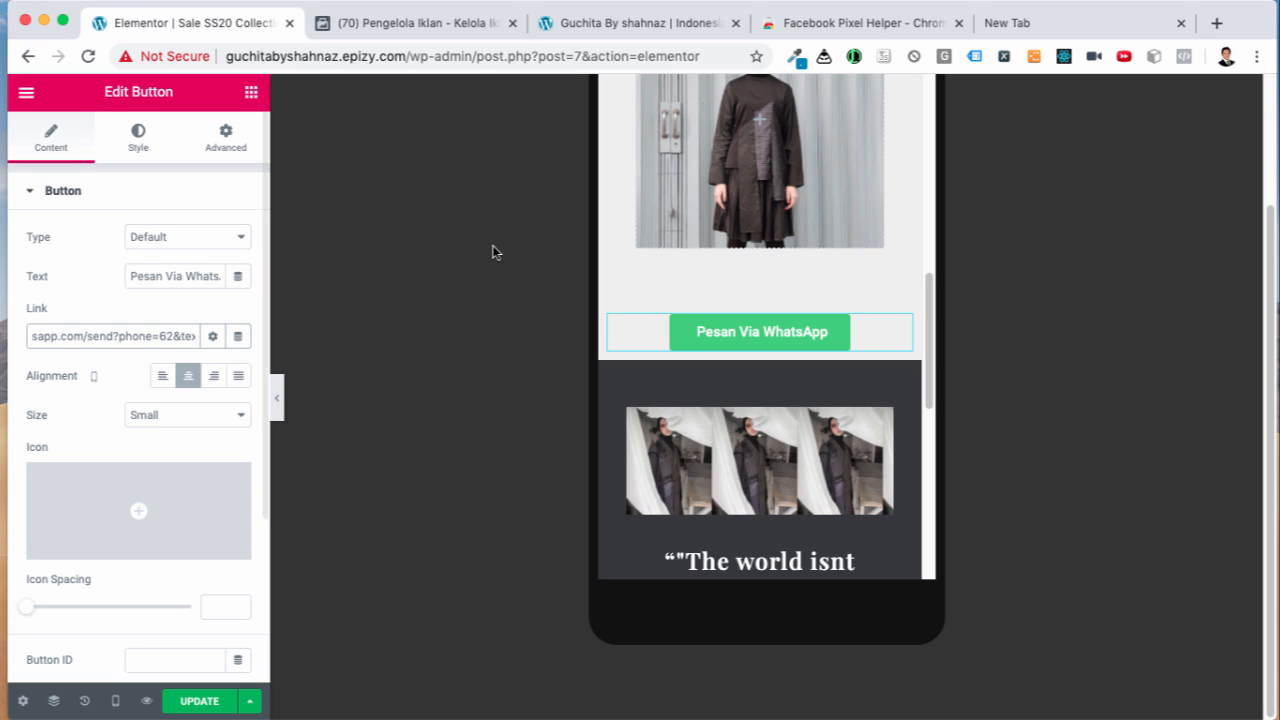
click(1049, 35)
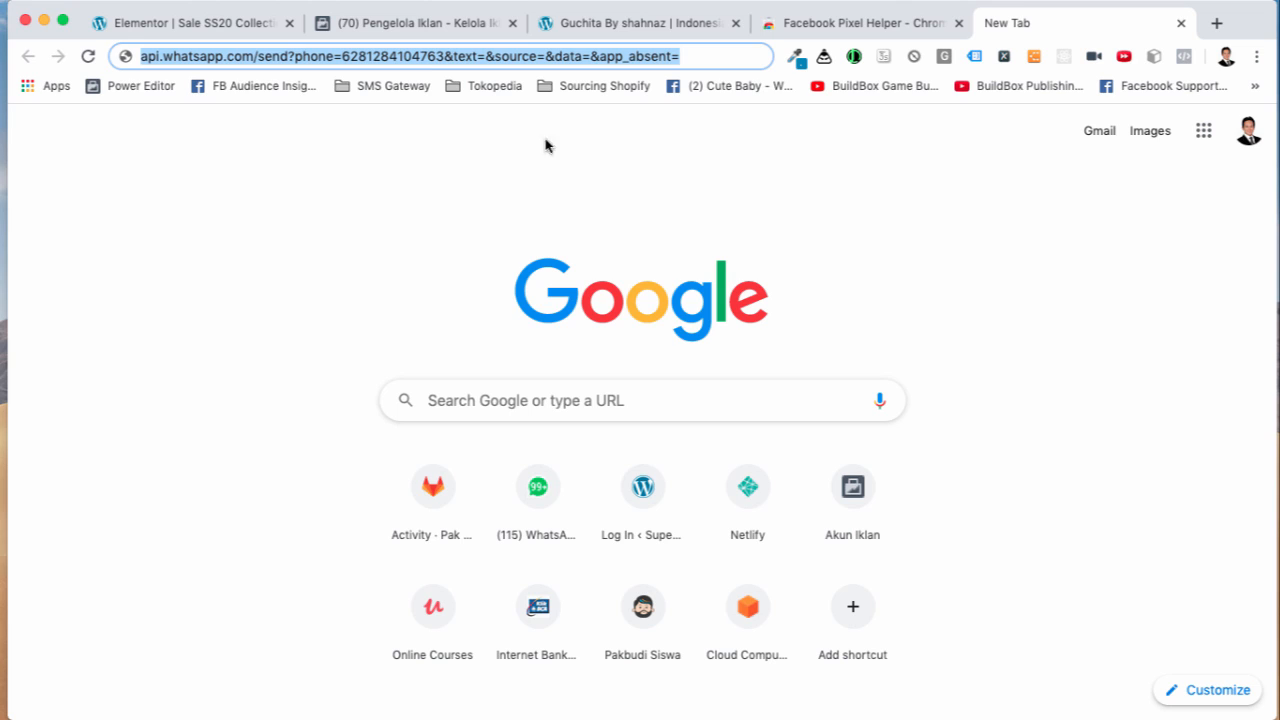
Step: Copy the phone digits from the test WhatsApp address and return to the button's Link field
click(390, 57)
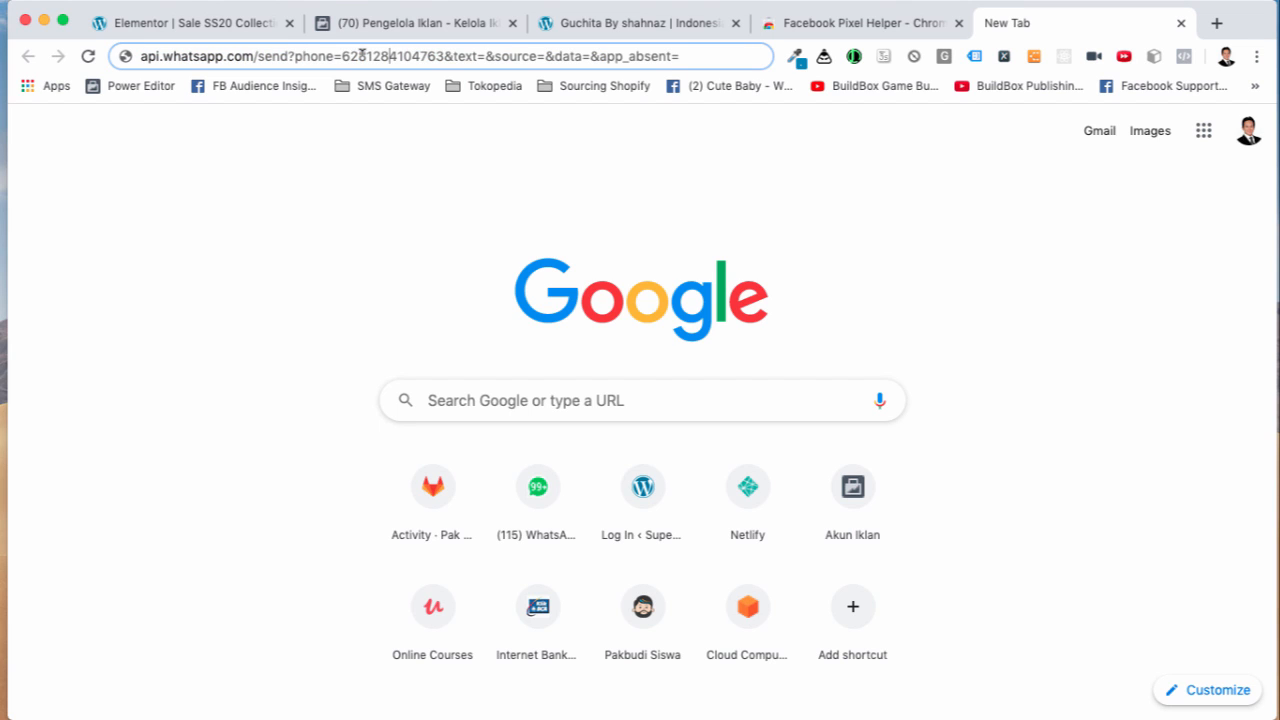
drag(359, 56, 444, 56)
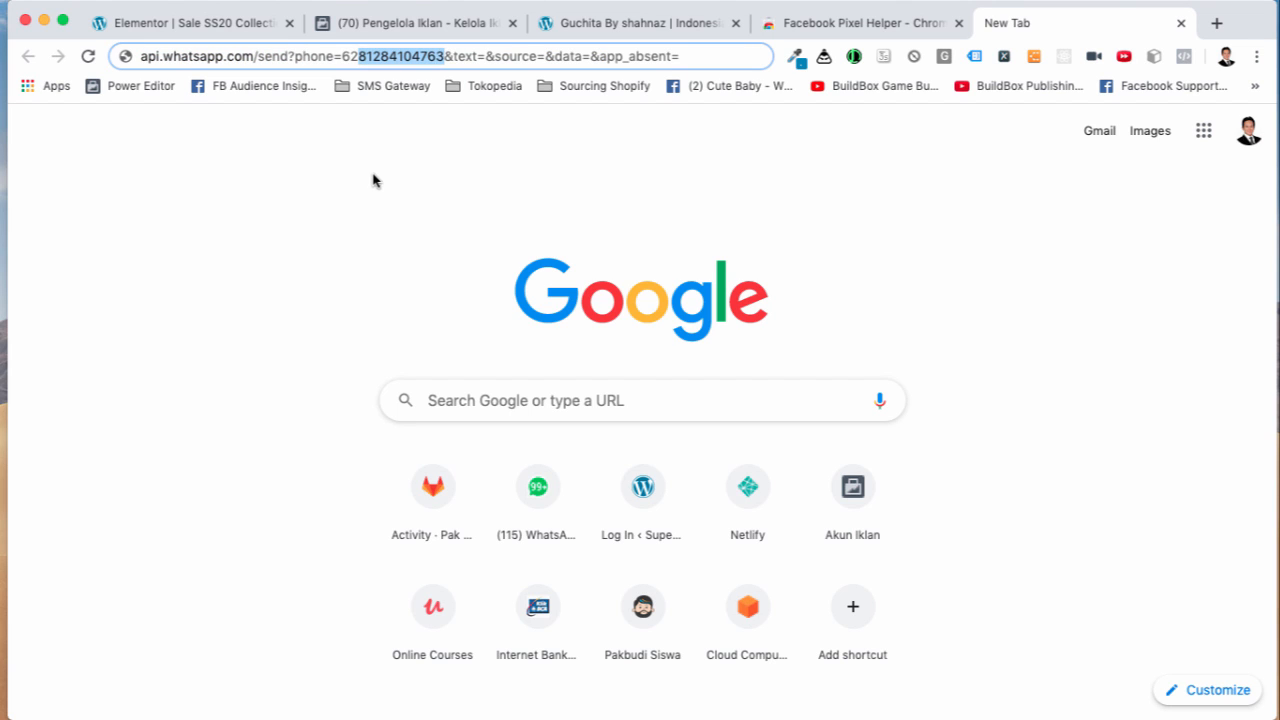
click(254, 26)
drag(140, 337, 193, 337)
click(67, 336)
mouse_move(51, 336)
mouse_down()
mouse_move(26, 336)
mouse_move(54, 336)
mouse_up()
click(152, 336)
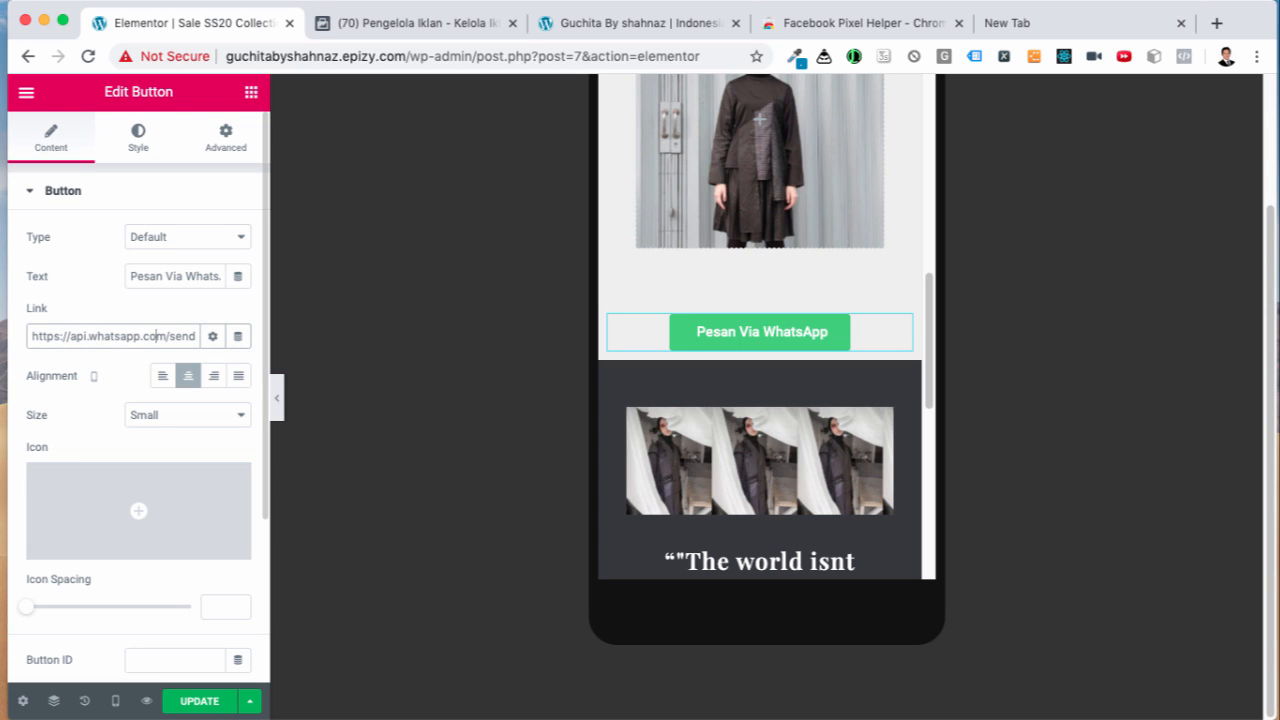
Step: Paste the phone digits after 62 and set the message 'Halo Sis, Saya Mau Order Collection SS20 Diskon 60%'
key(Right)
key(Right)
key(Right)
key(Right)
key(Right)
key(Right)
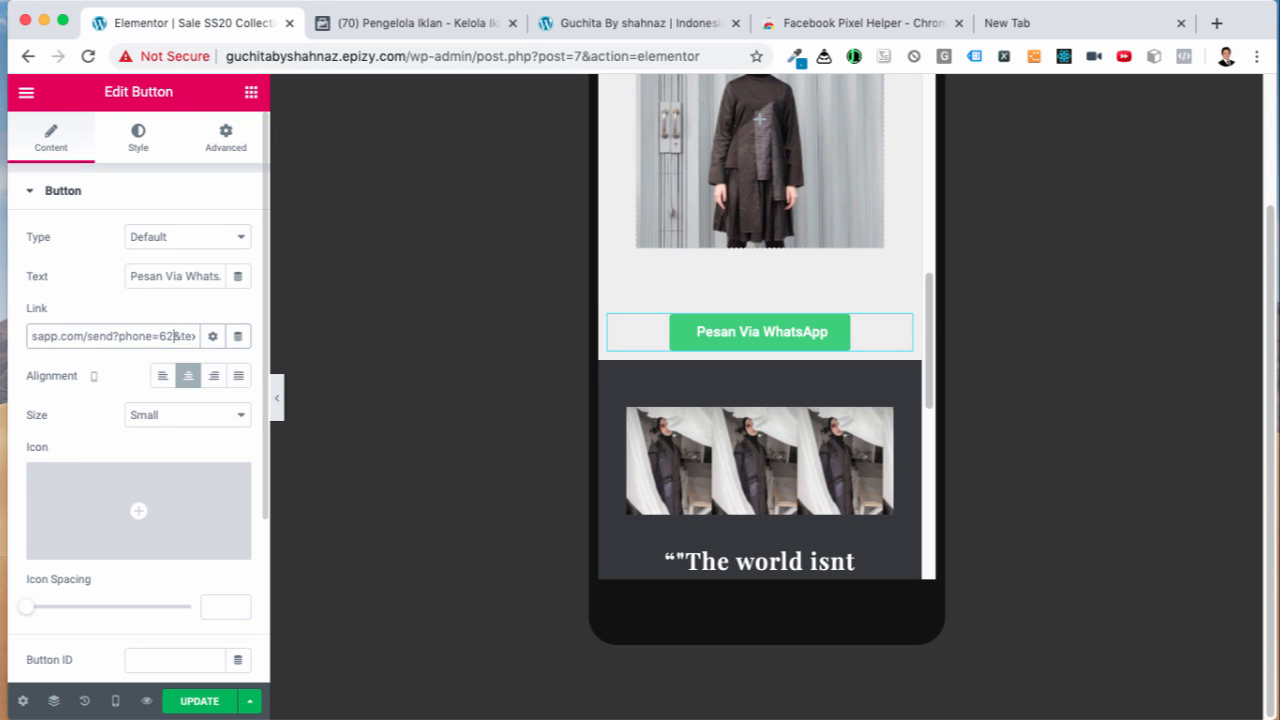
key(super+v)
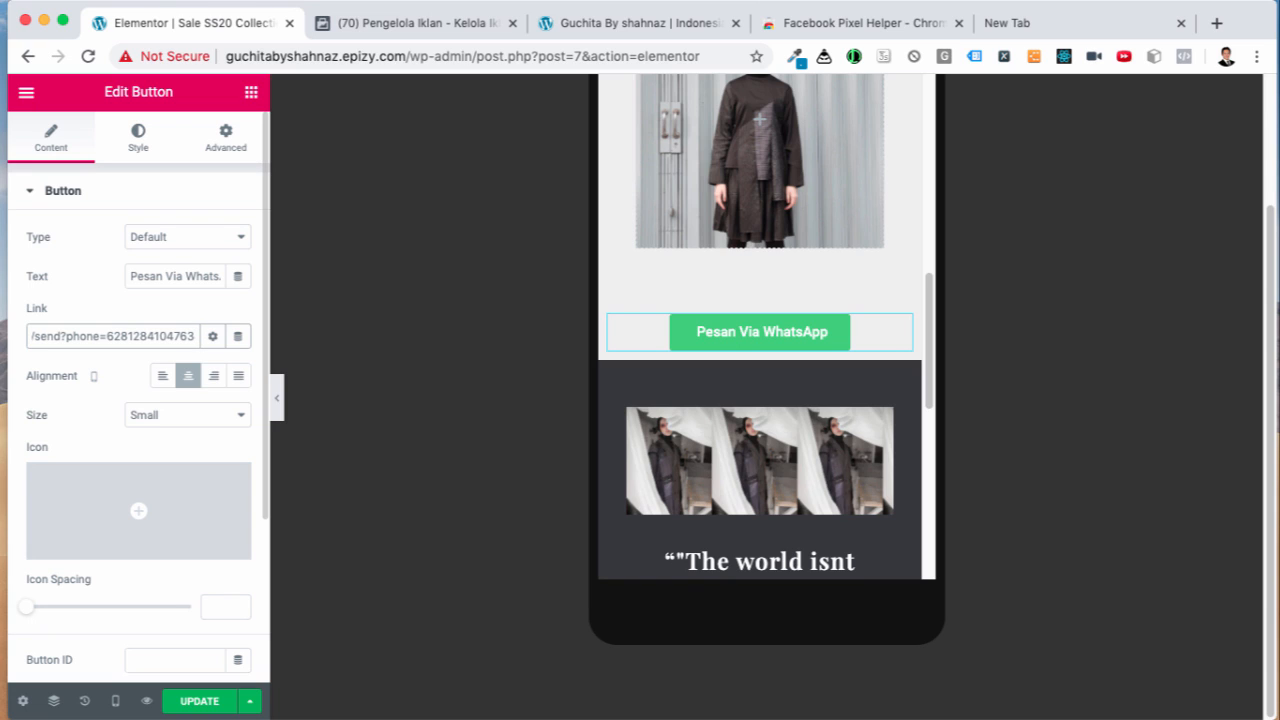
key(Right)
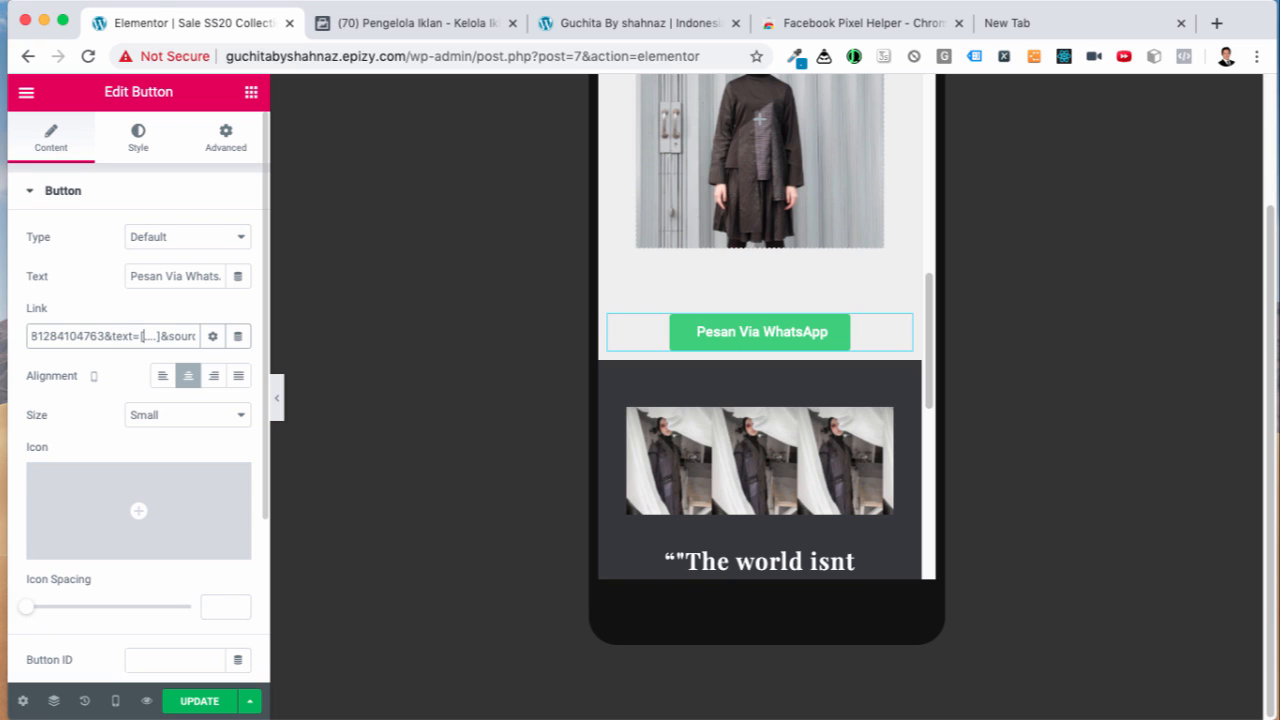
key(Right)
key(Right)
key(Right)
key(Right)
key(Right)
key(Right)
key(Right)
key(Right)
key(Right)
key(Right)
key(Right)
key(BackSpace)
key(BackSpace)
key(BackSpace)
key(BackSpace)
key(BackSpace)
key(BackSpace)
text(Order Cole)
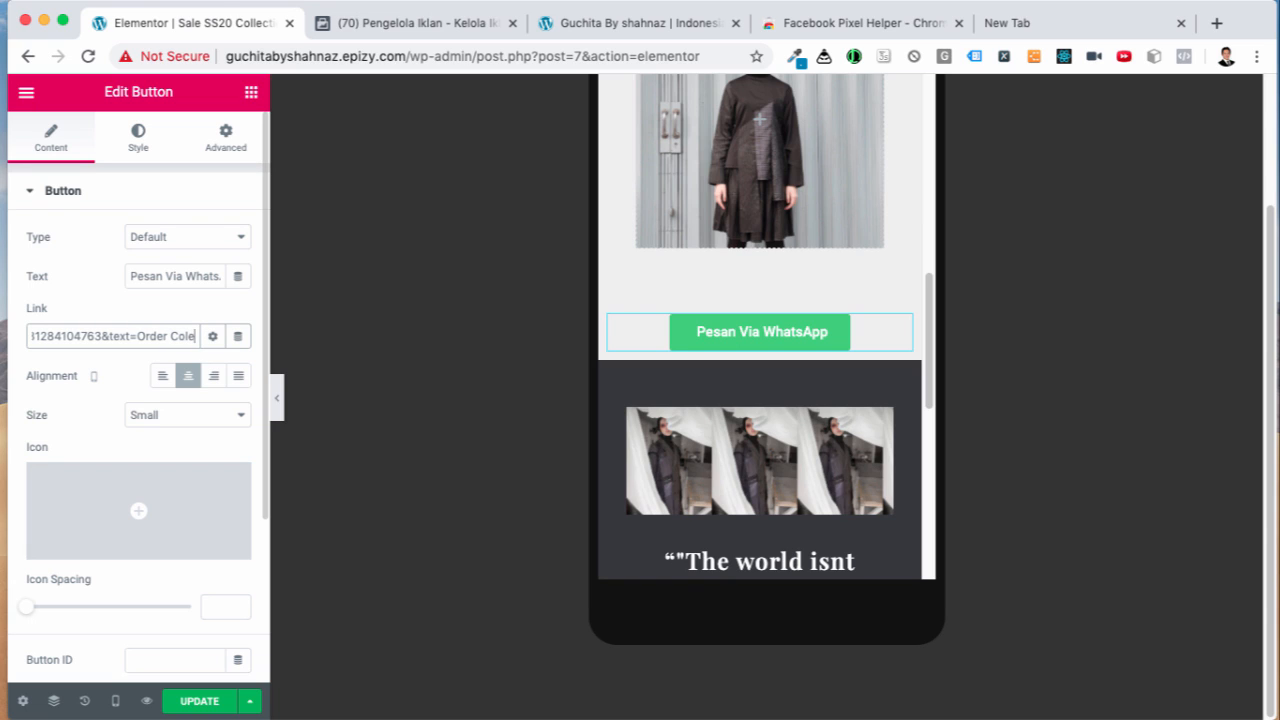
text(lection SS)
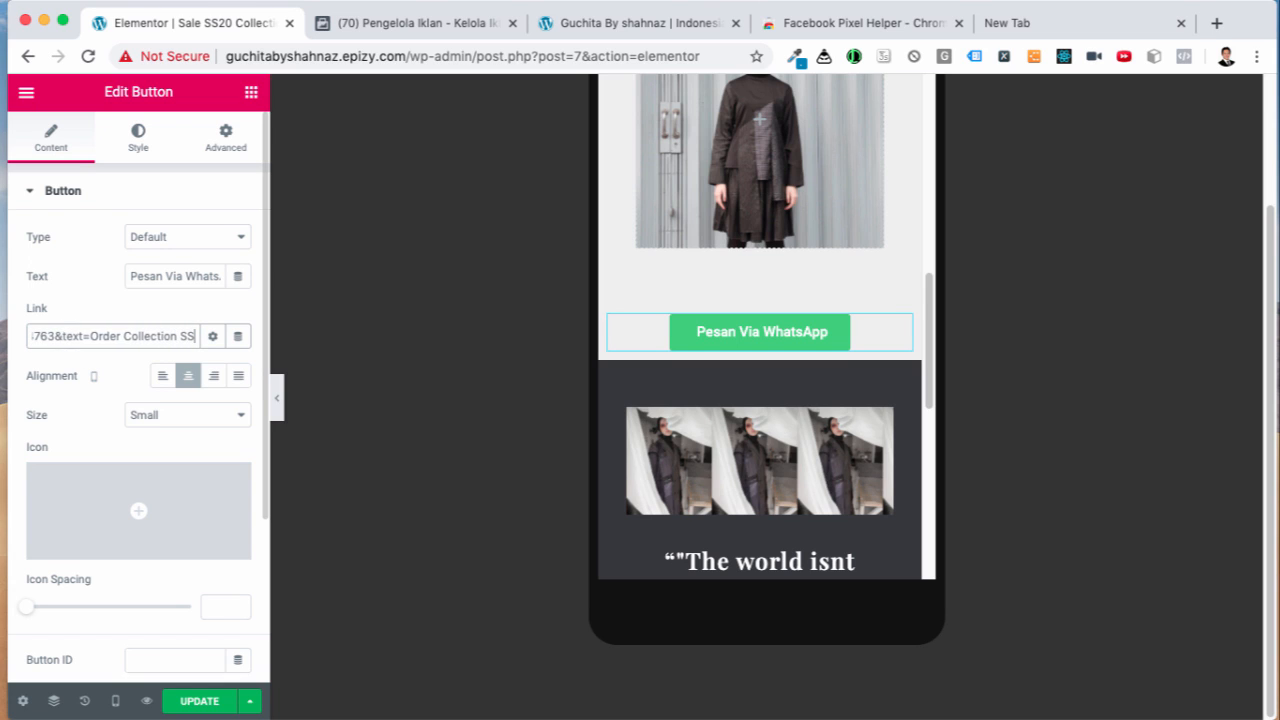
text(20 Diskon)
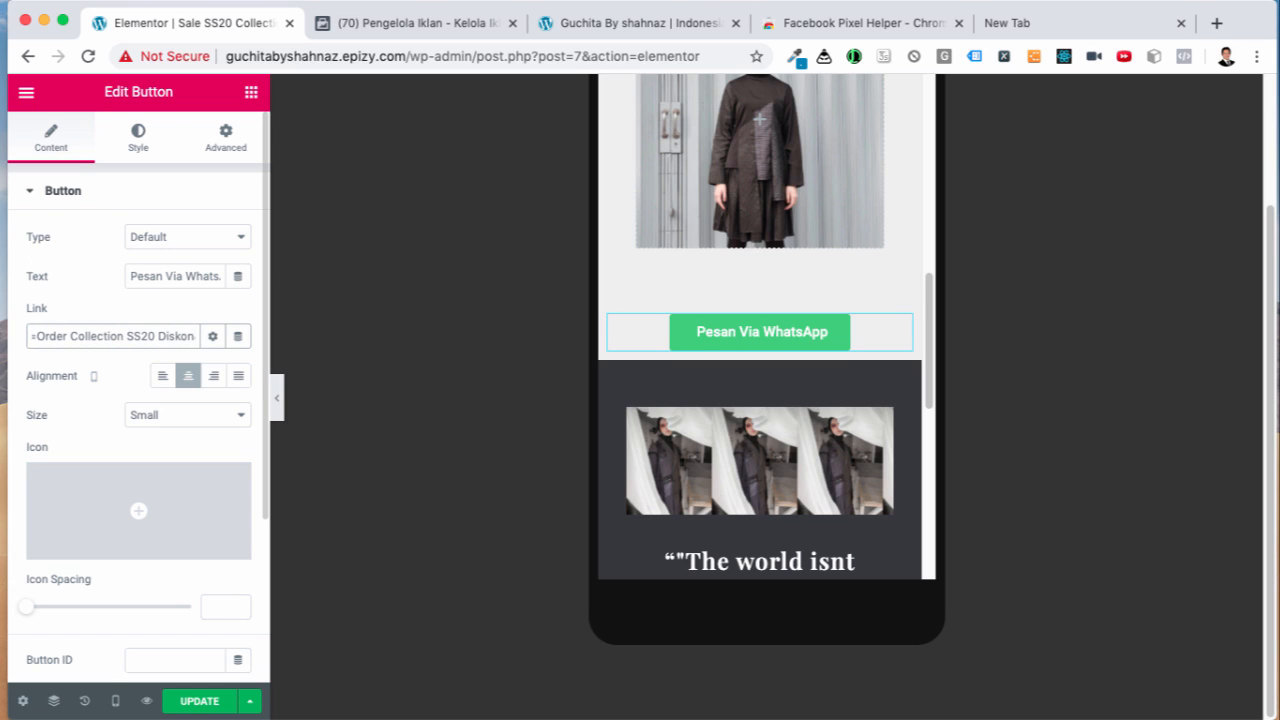
text( 60%)
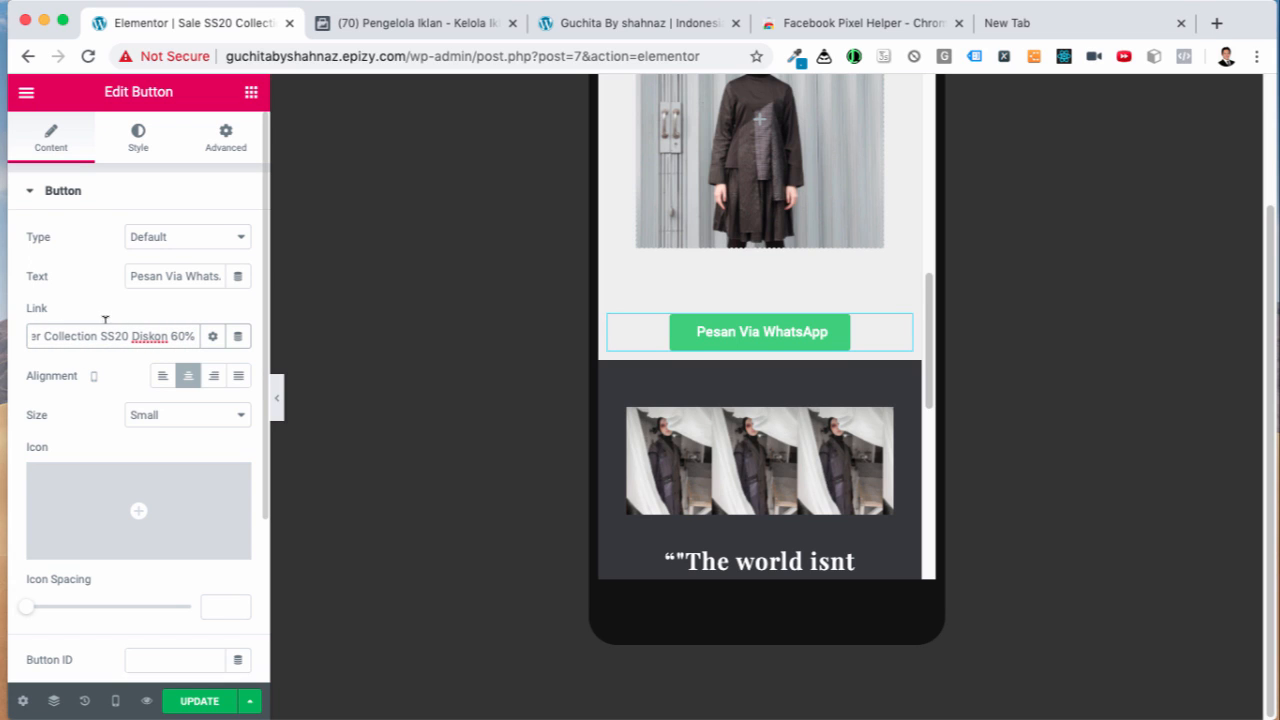
key(Left)
key(Left)
key(Left)
key(Left)
key(Left)
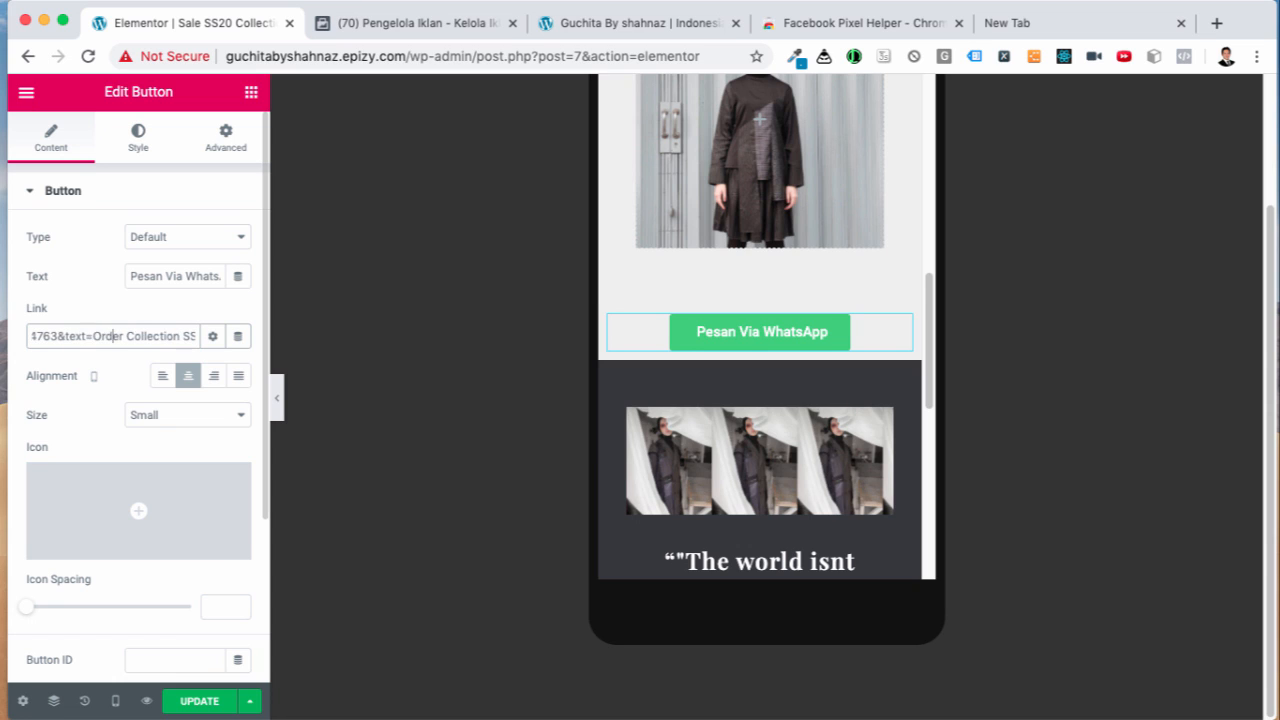
text(Halo Sis)
text(, )
text(Saya Mau)
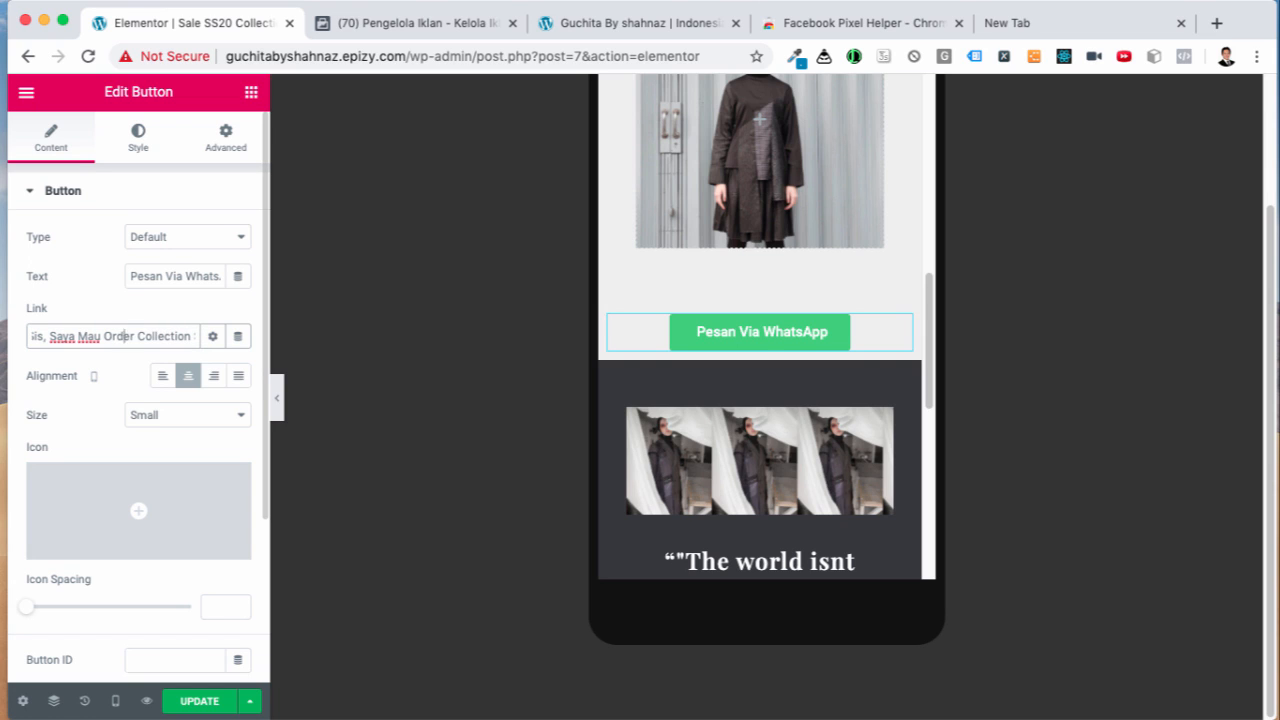
key(Right)
key(Right)
key(Right)
key(Right)
key(Right)
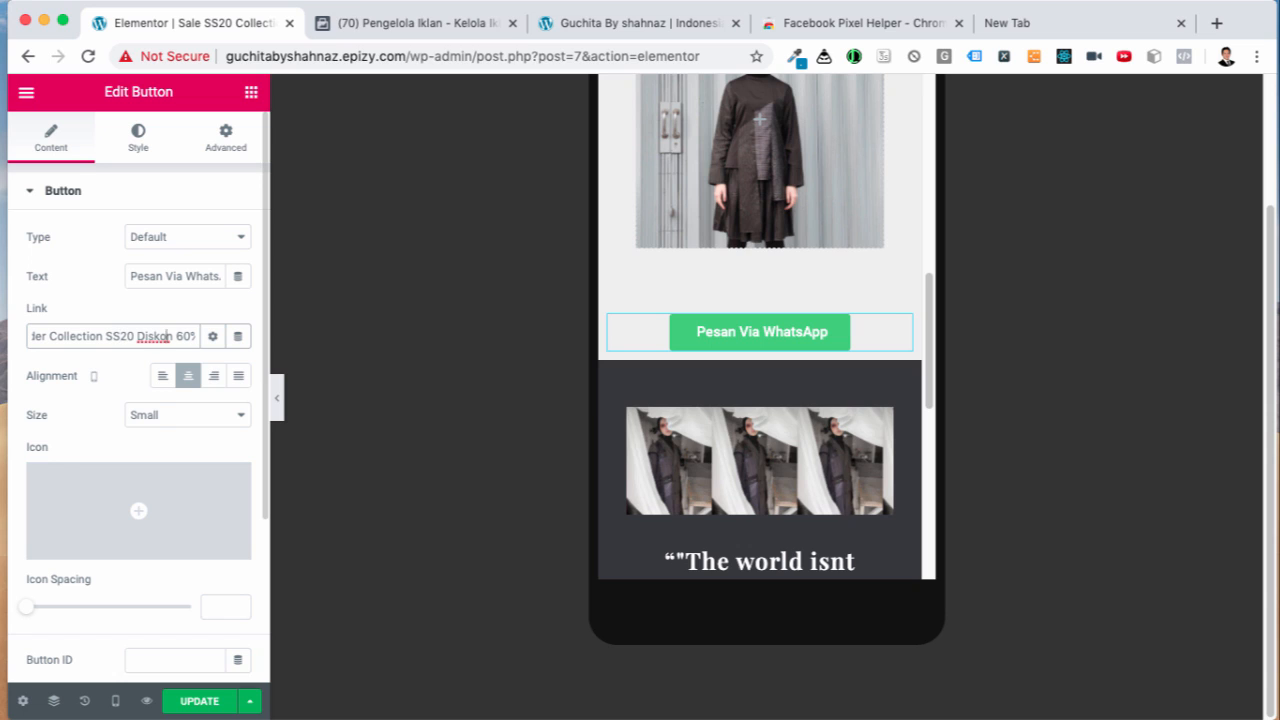
key(Right)
key(Right)
key(Right)
key(Right)
key(Right)
key(Right)
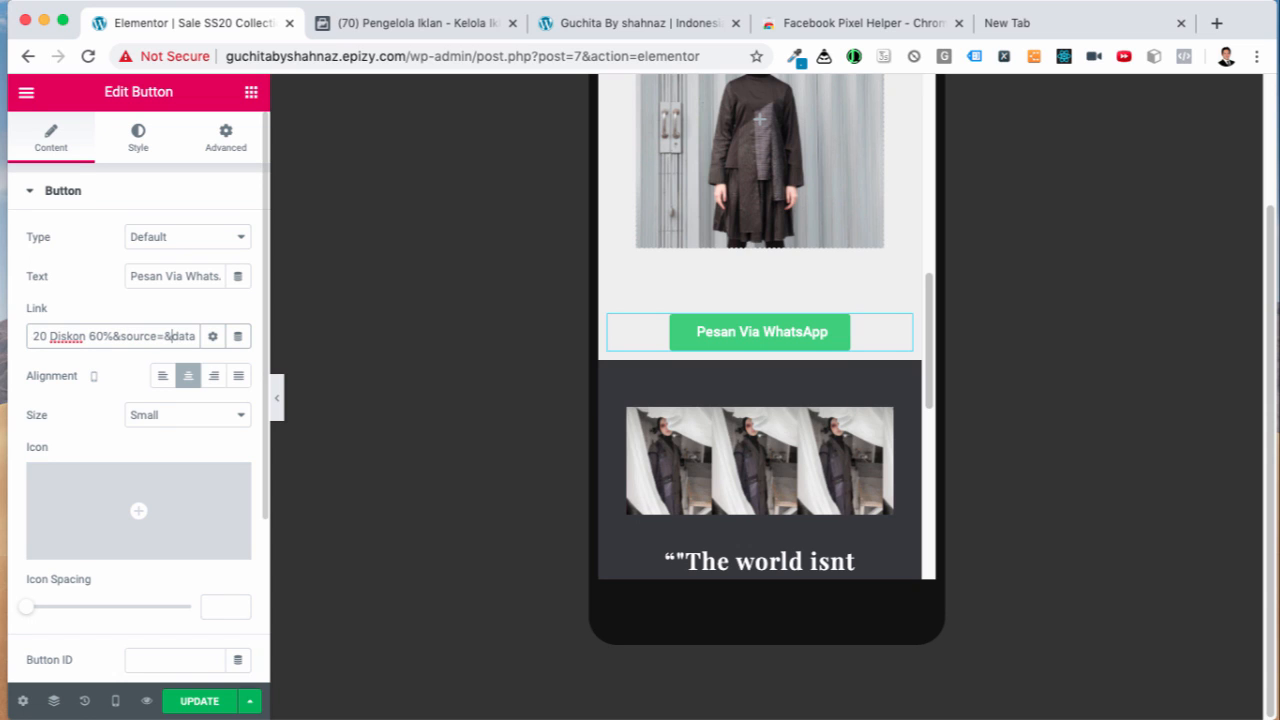
key(super+a)
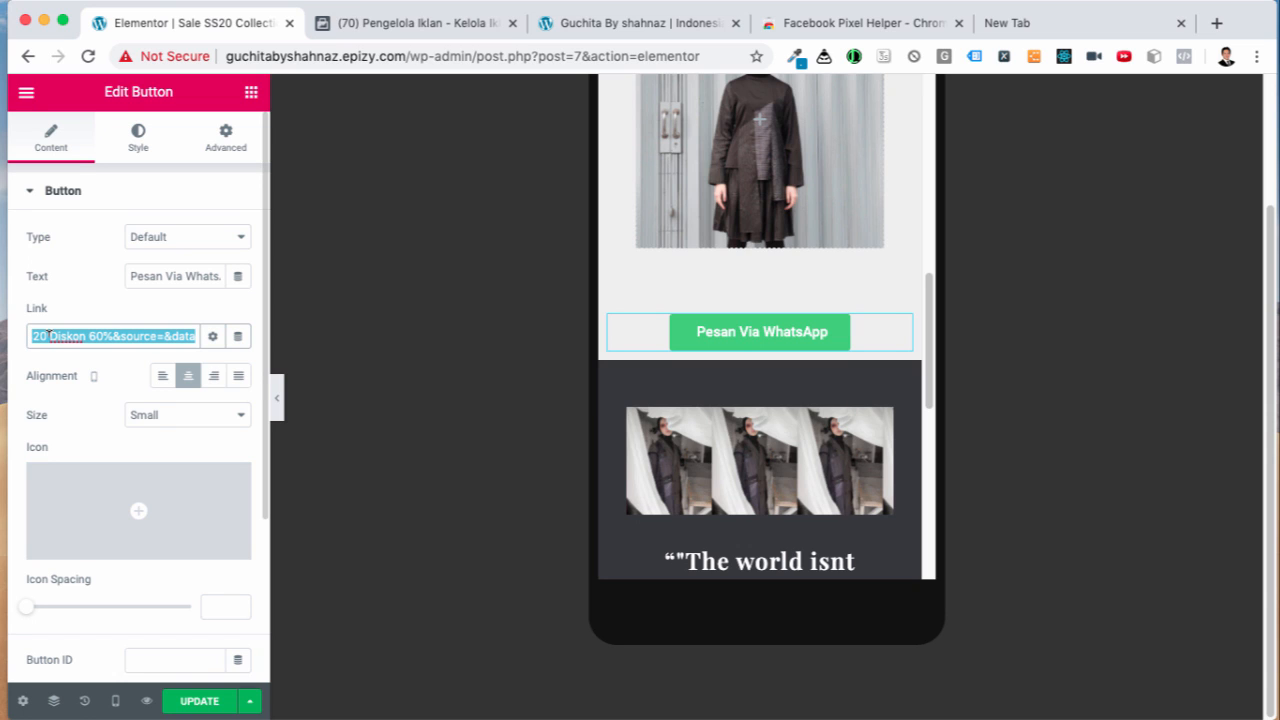
Step: Copy the finished button link and load it in the new tab
right_click(74, 336)
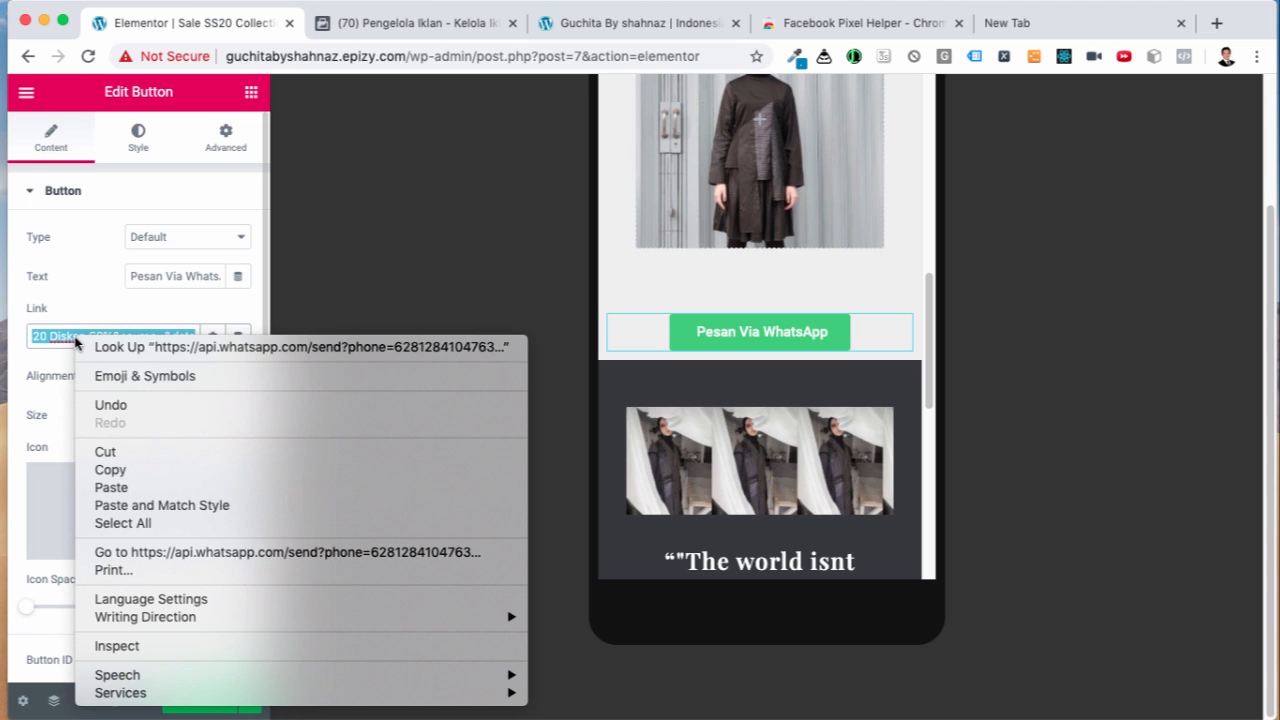
click(148, 469)
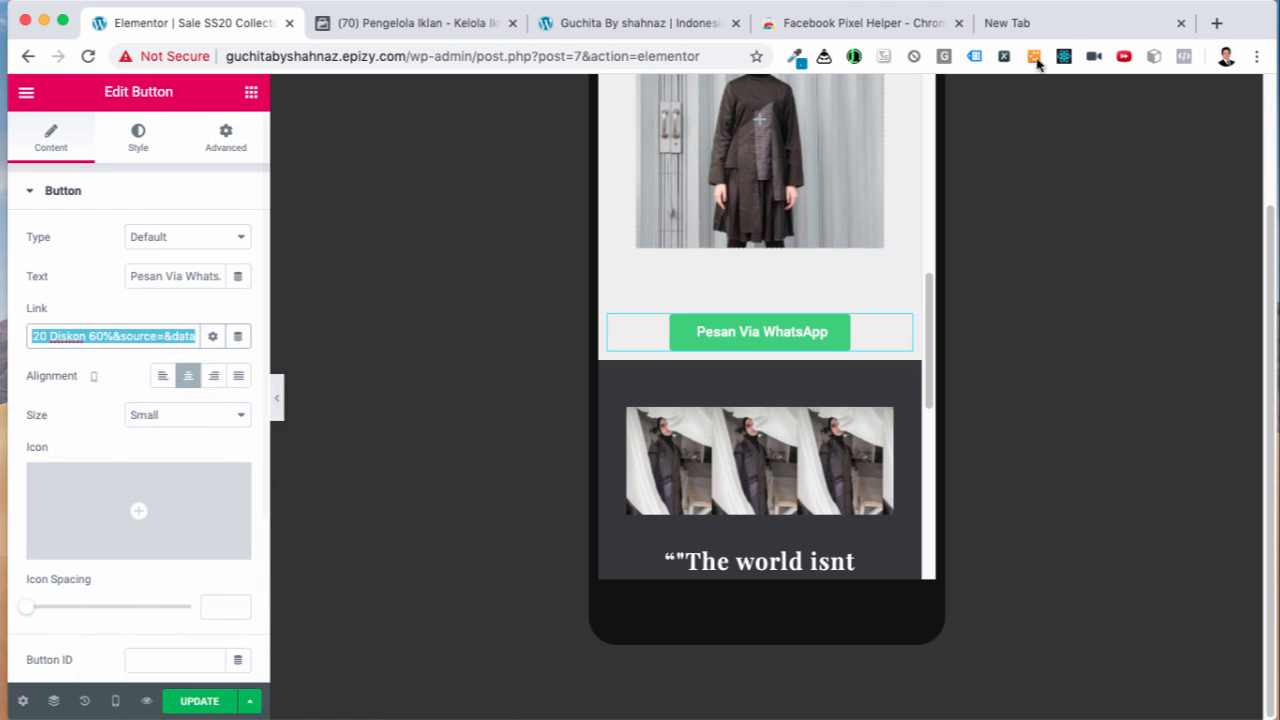
triple_click(685, 56)
key(super+v)
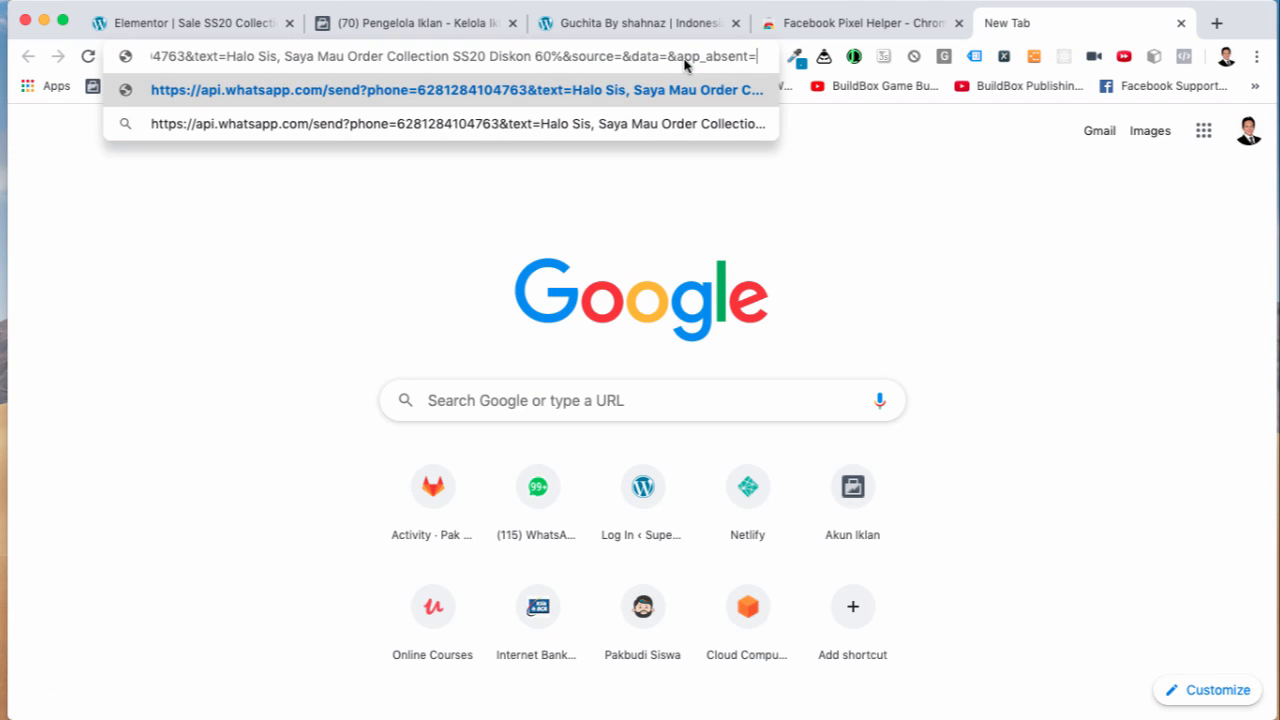
key(Return)
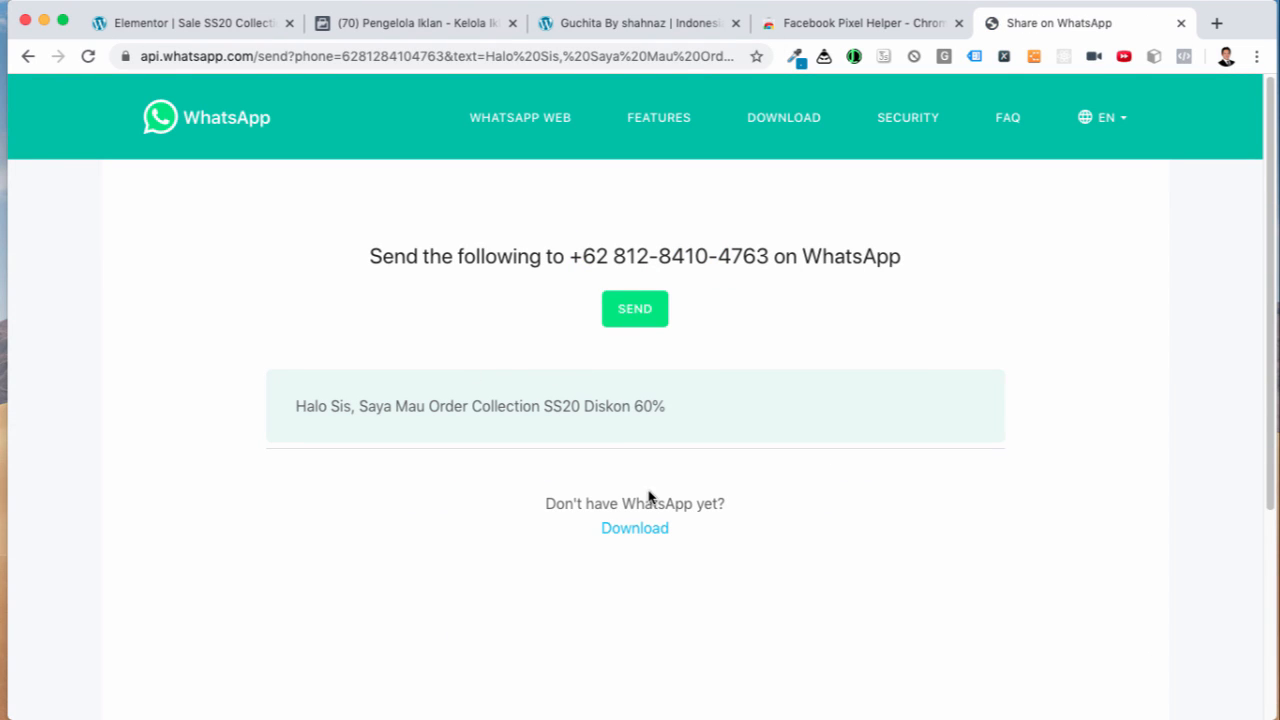
Step: Open the prefilled order chat in WhatsApp Web, then close that tab
click(629, 318)
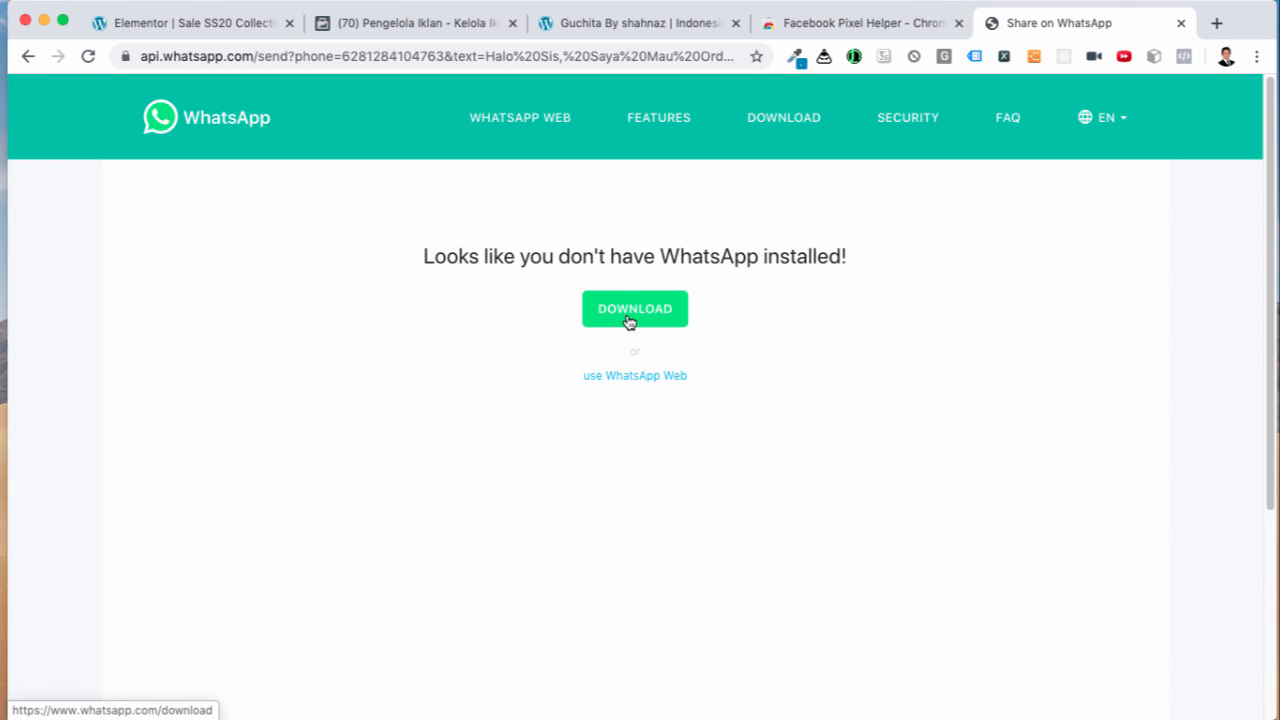
click(609, 378)
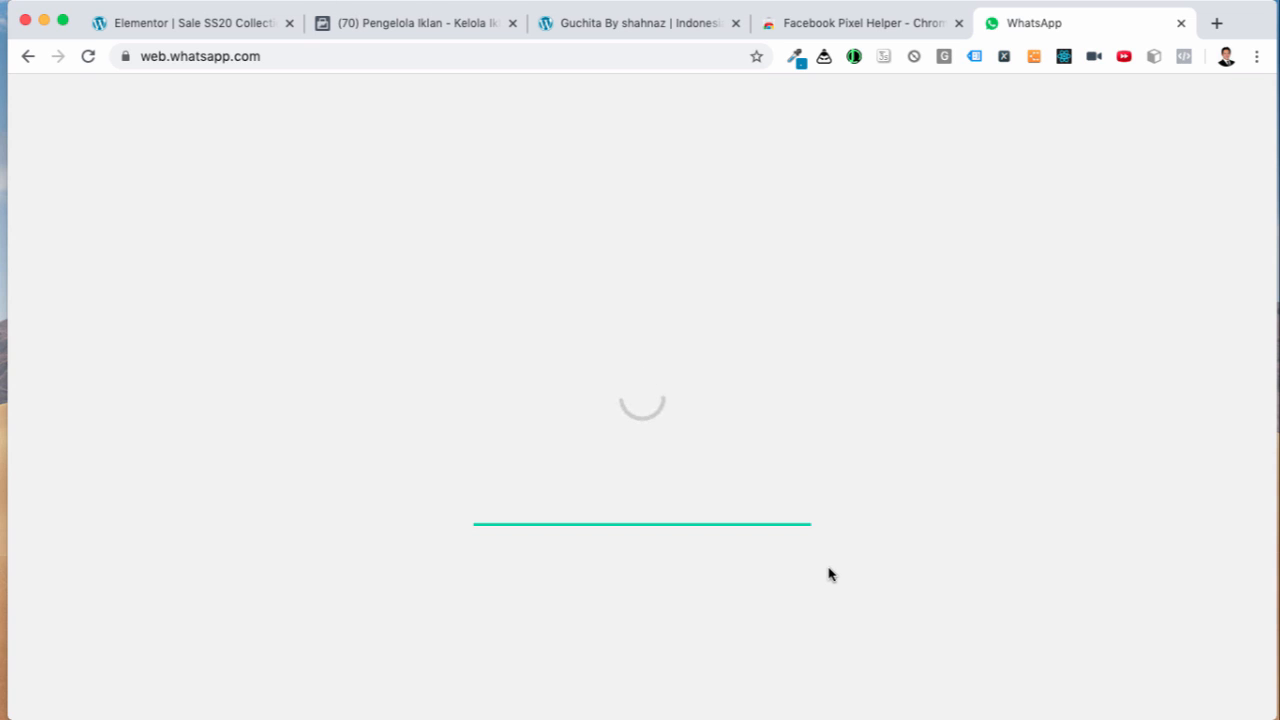
mouse_move(767, 2)
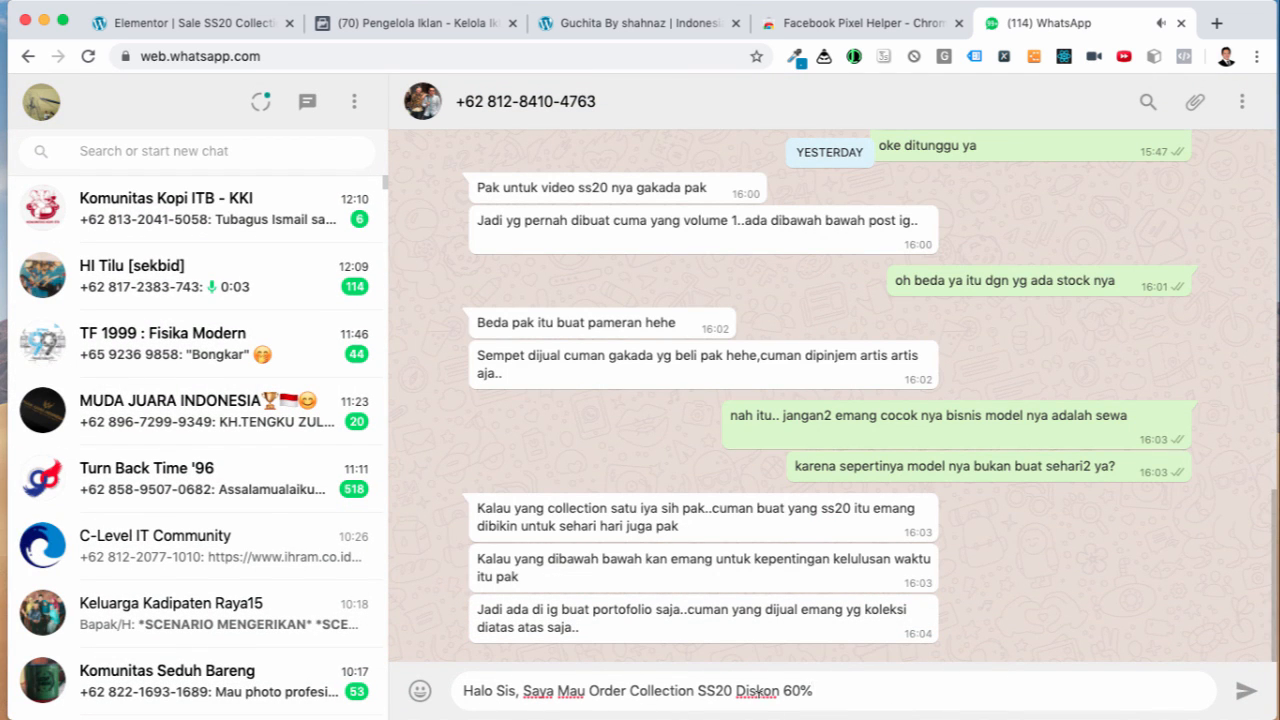
click(1181, 22)
Step: Recheck the Pesan Via WhatsApp button's api.whatsapp.com link and scroll to Events Tracking
click(793, 264)
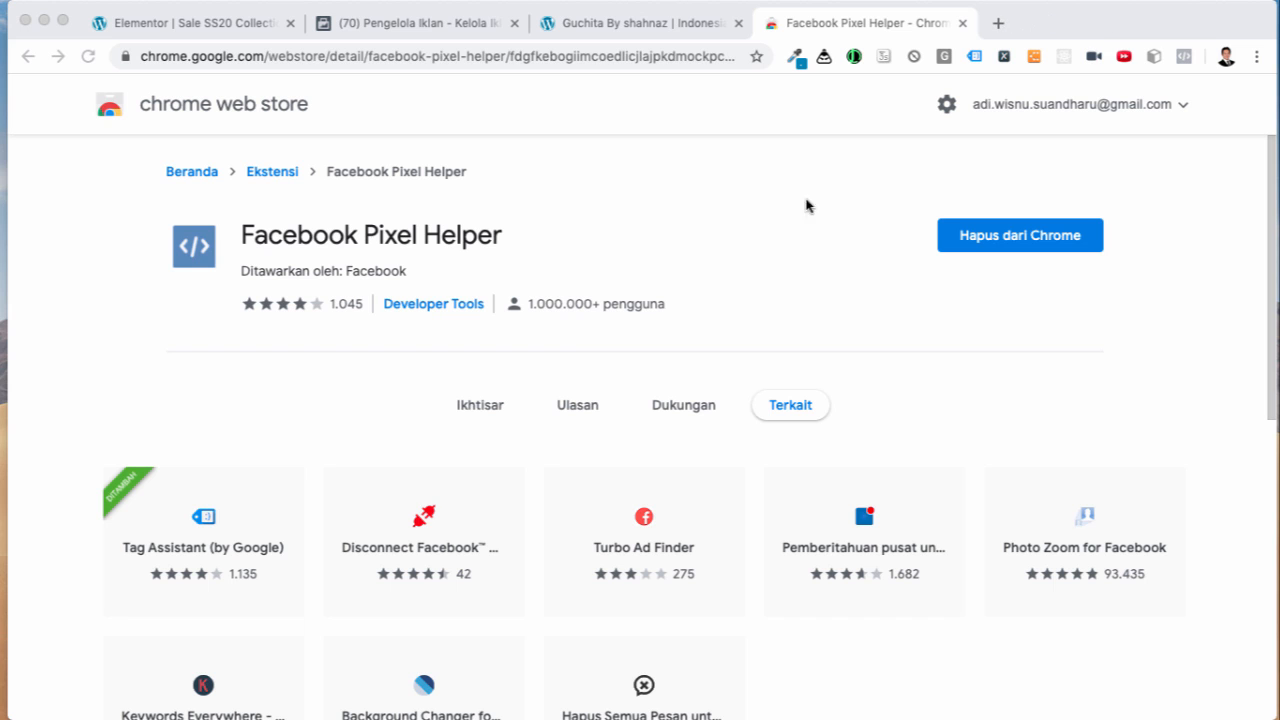
click(212, 30)
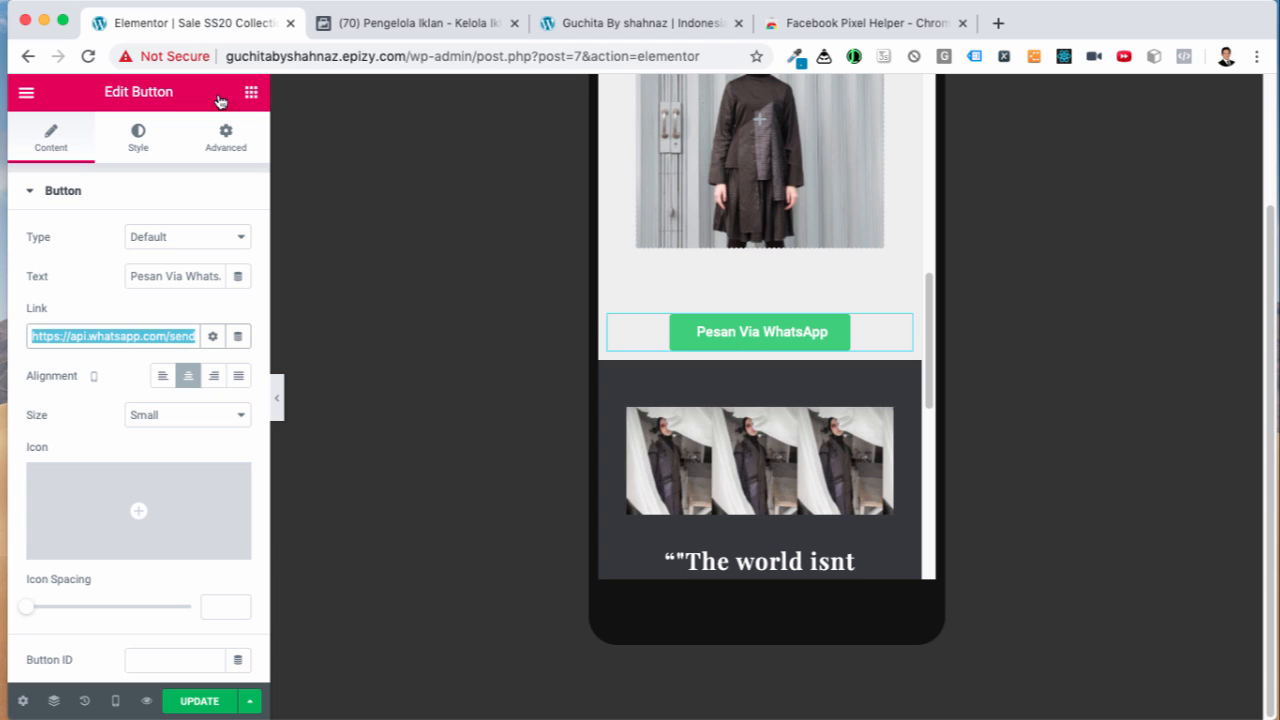
click(124, 336)
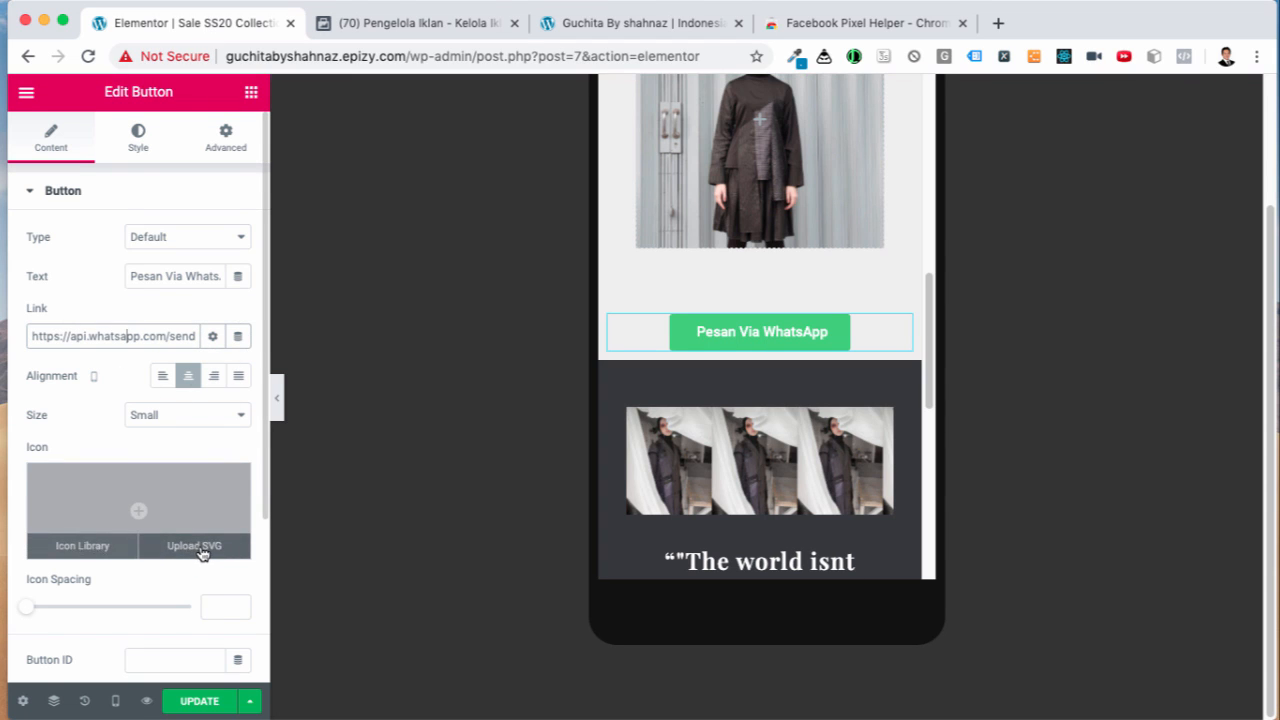
scroll(200, 550, down, 2)
scroll(200, 543, down, 3)
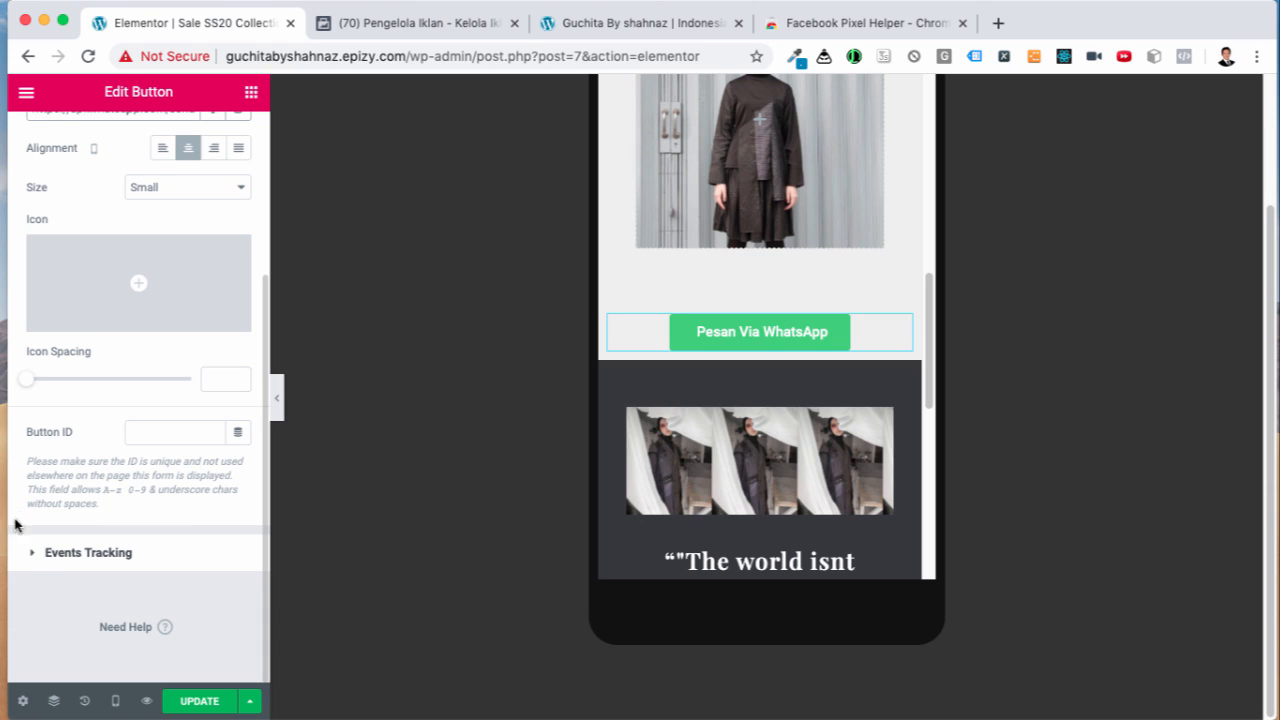
scroll(201, 530, up, 1)
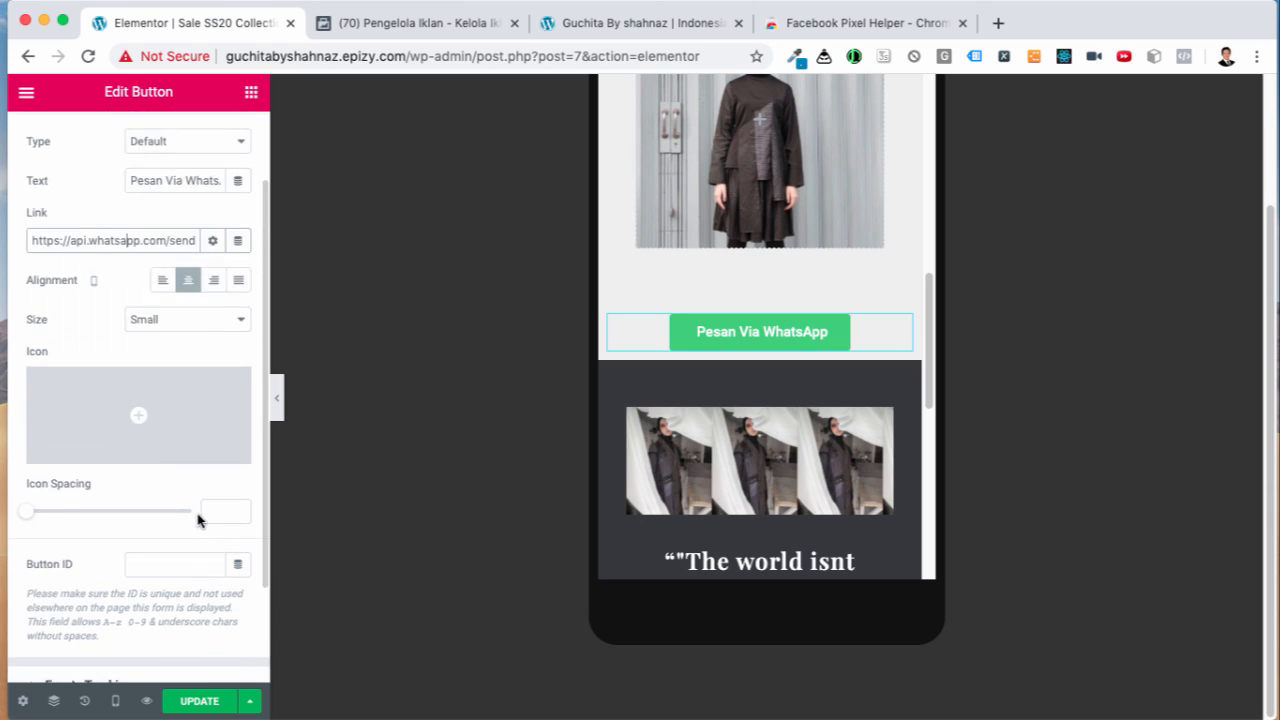
scroll(203, 517, down, 1)
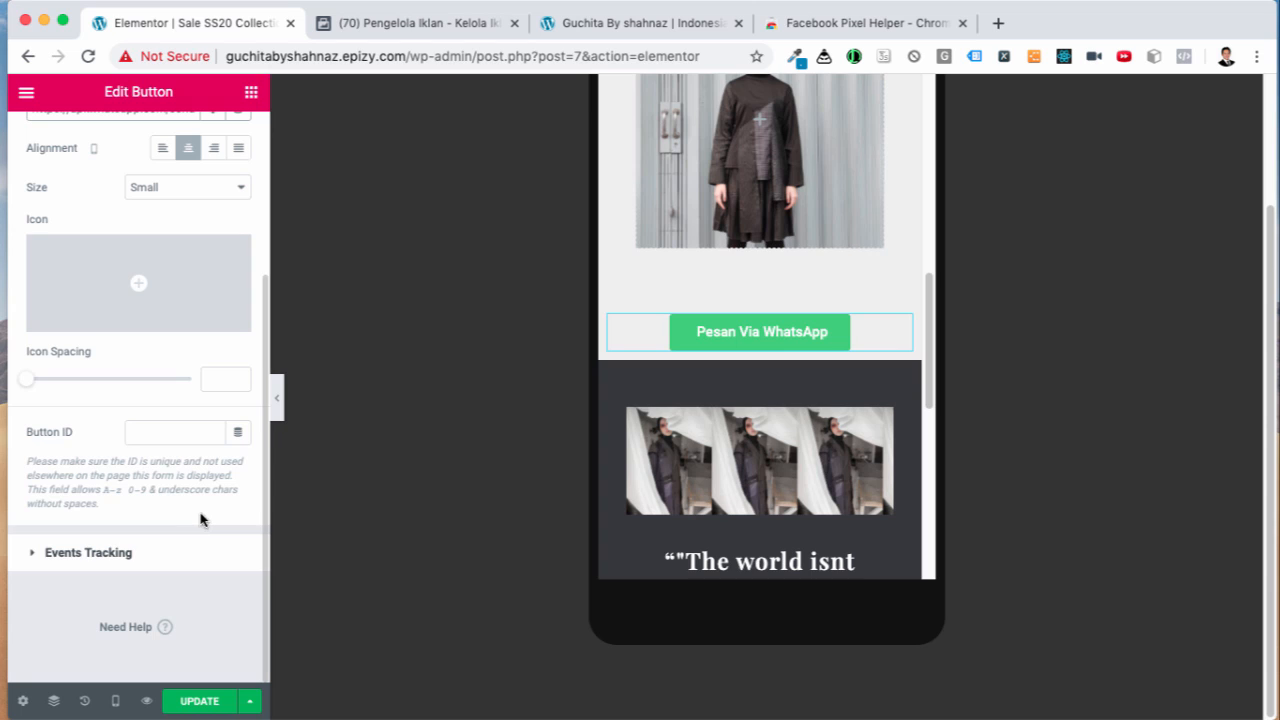
Step: Turn on Facebook tracking with the AddToCart event for the Pesan Via WhatsApp button, then update the page
click(72, 556)
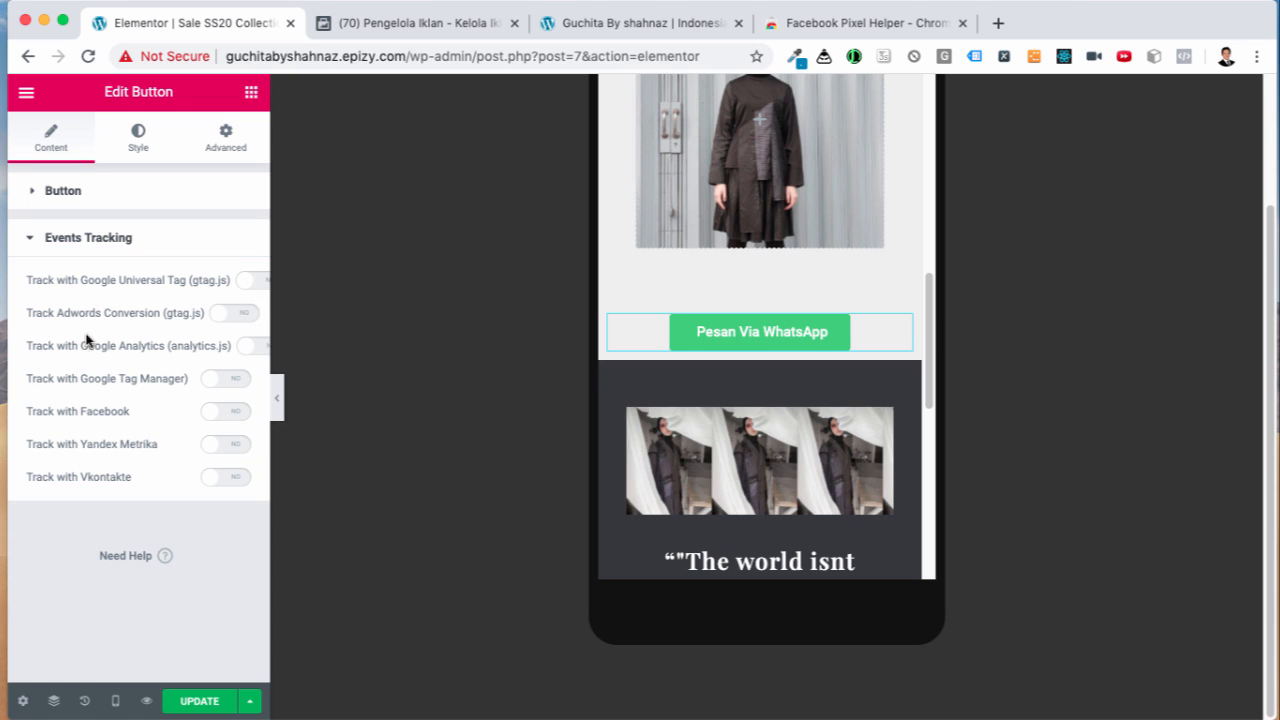
click(224, 421)
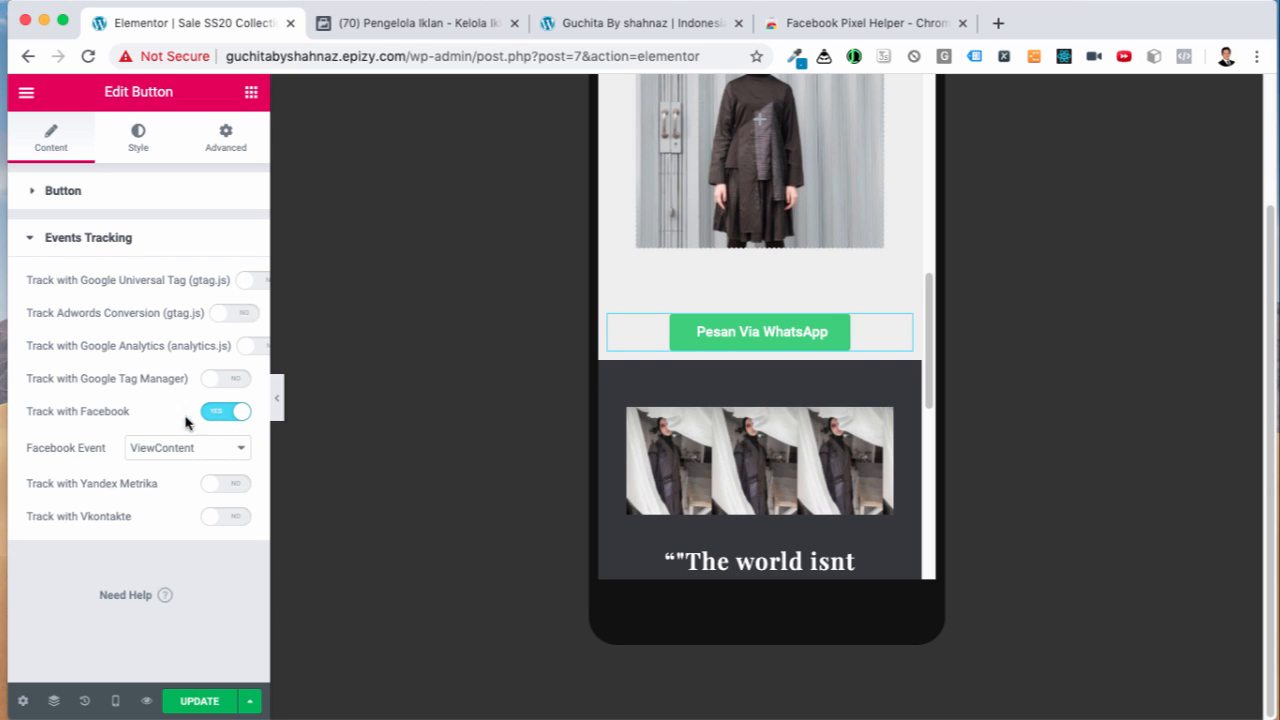
click(237, 449)
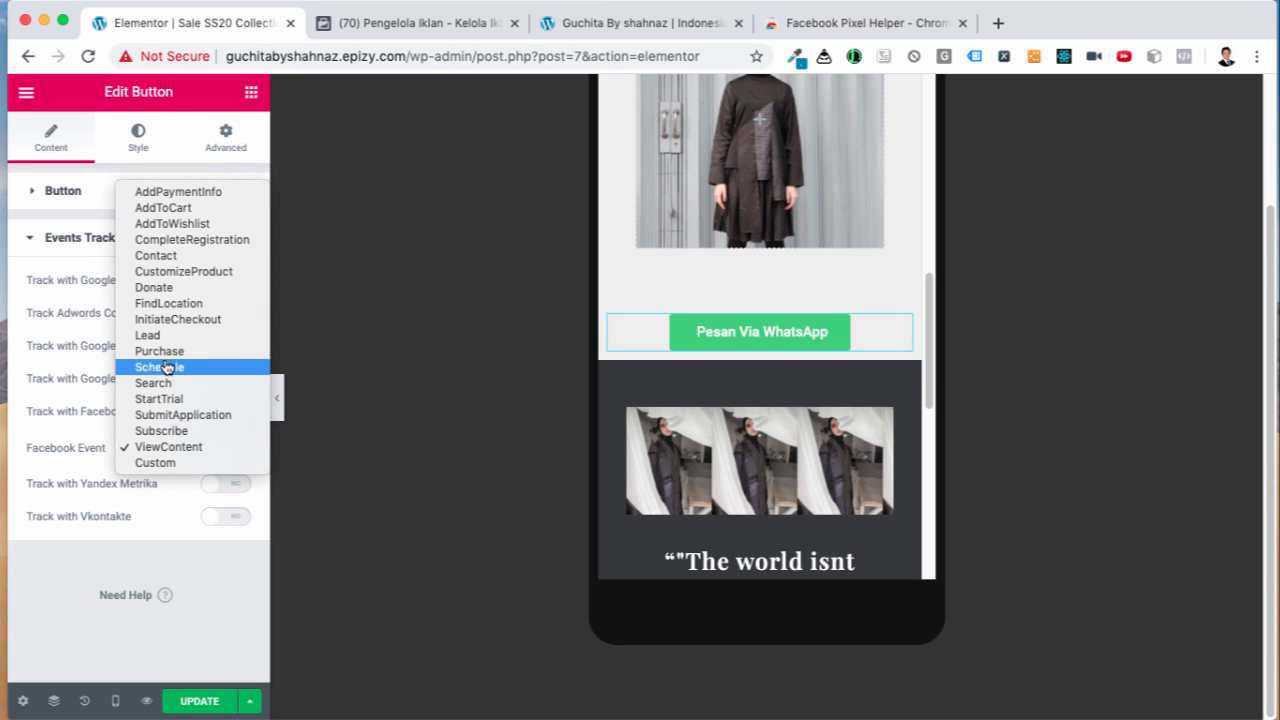
click(142, 211)
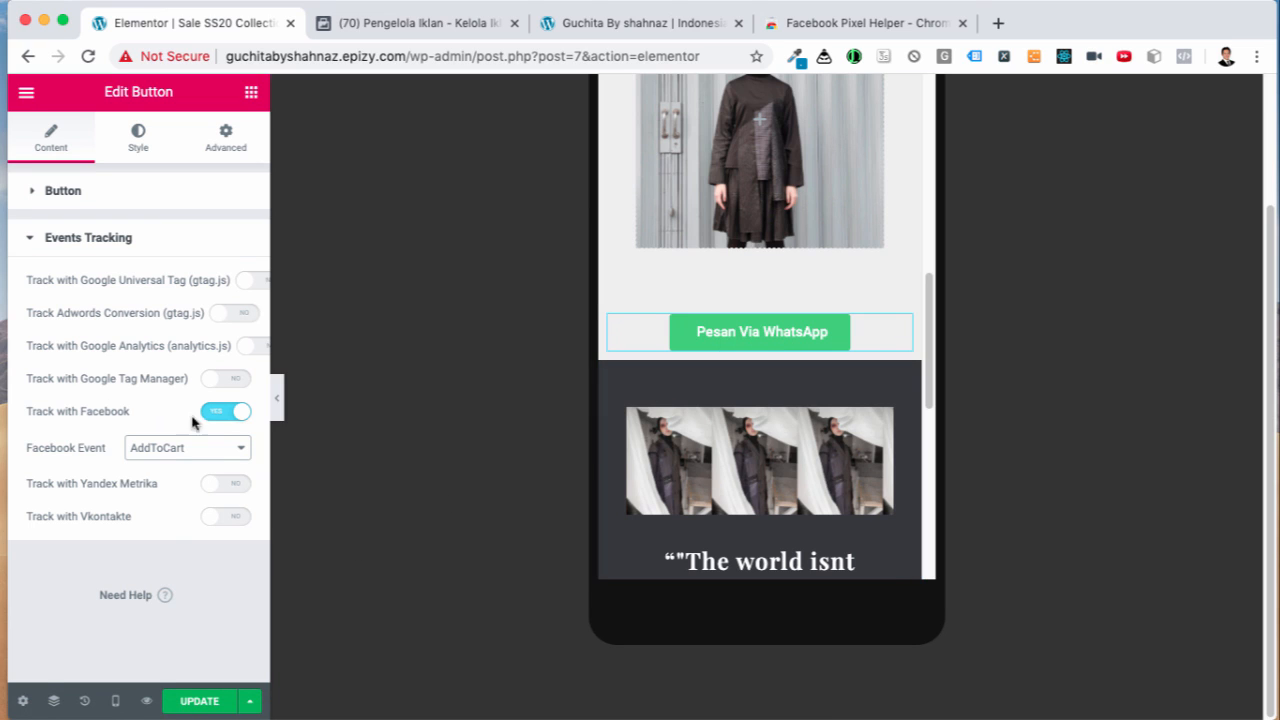
click(201, 702)
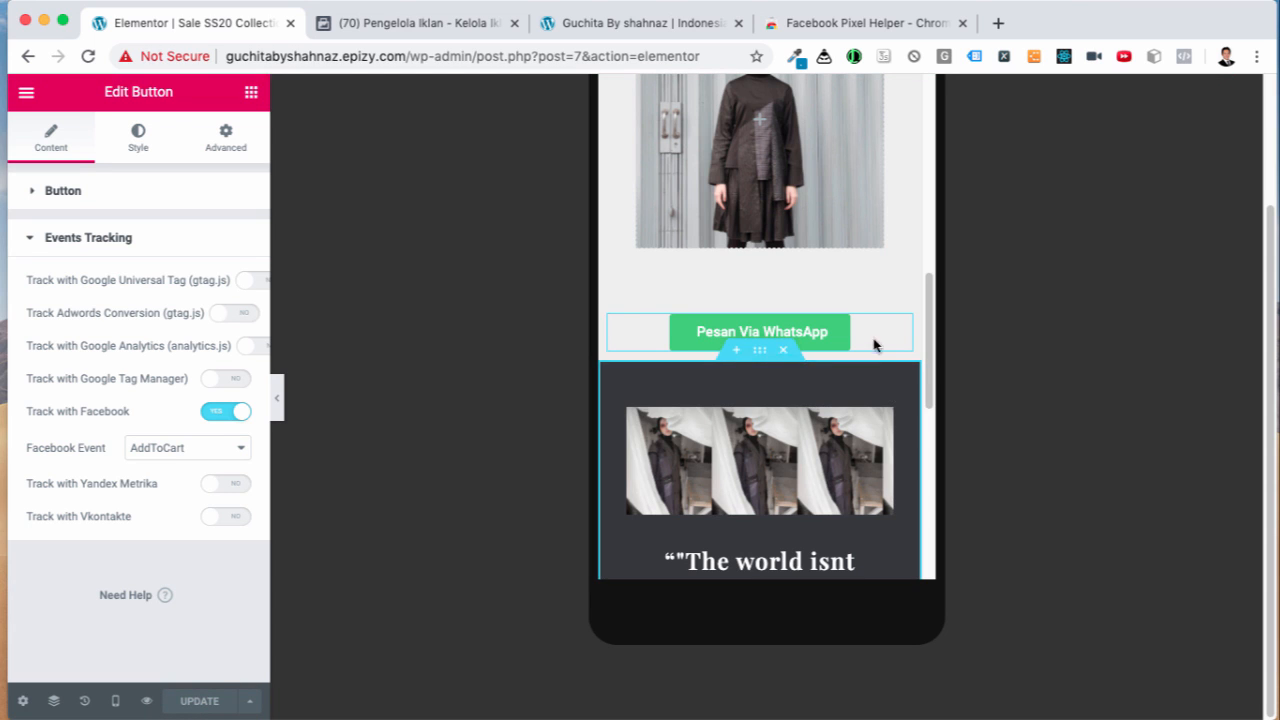
scroll(874, 317, down, 10)
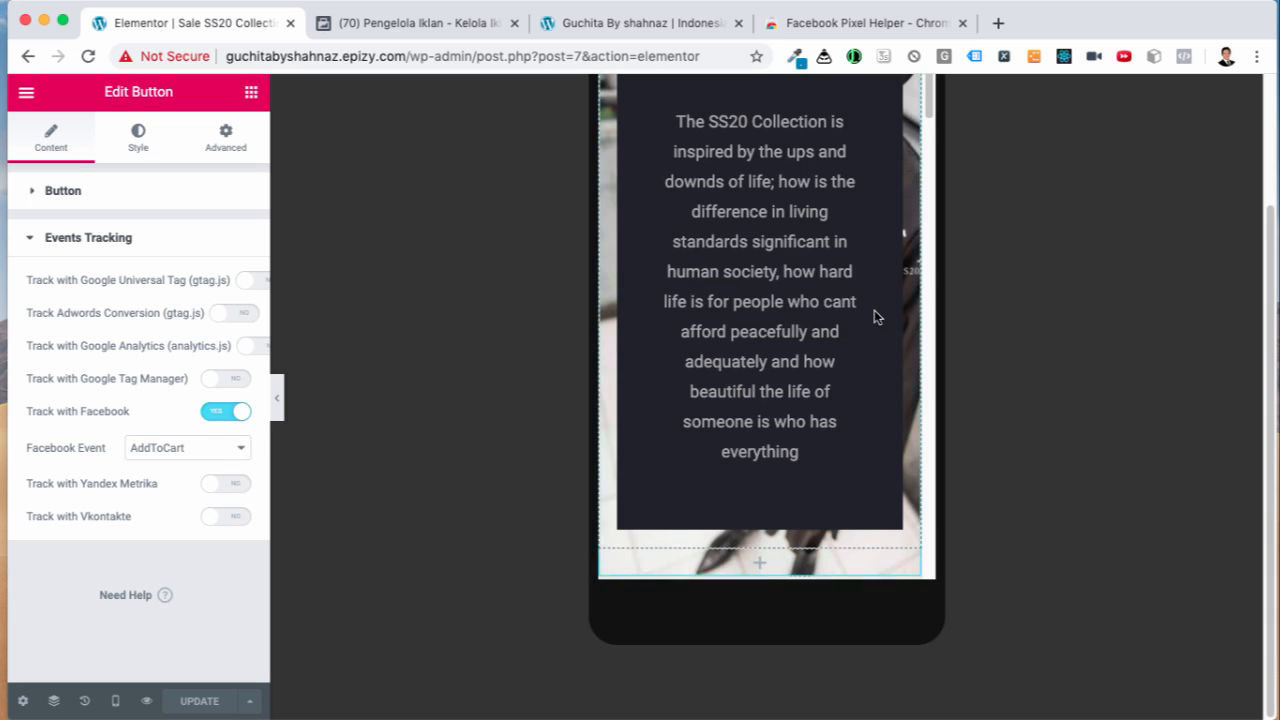
scroll(874, 317, down, 15)
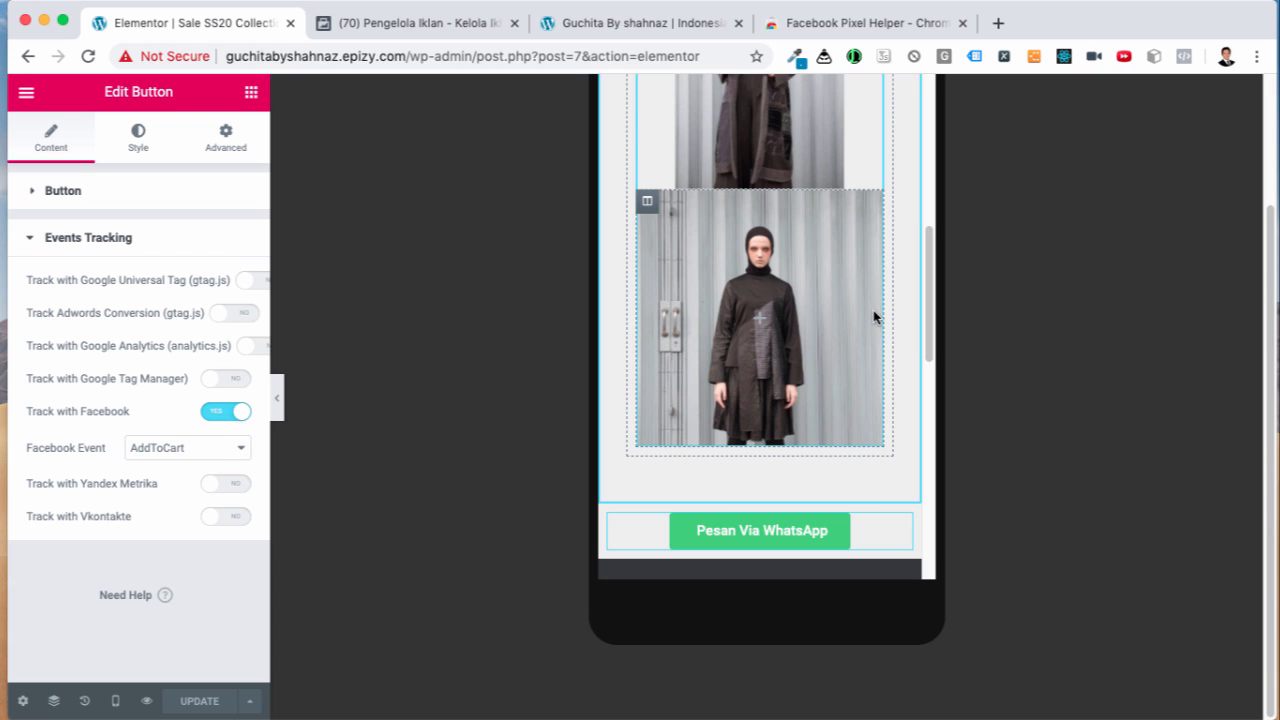
scroll(871, 314, down, 3)
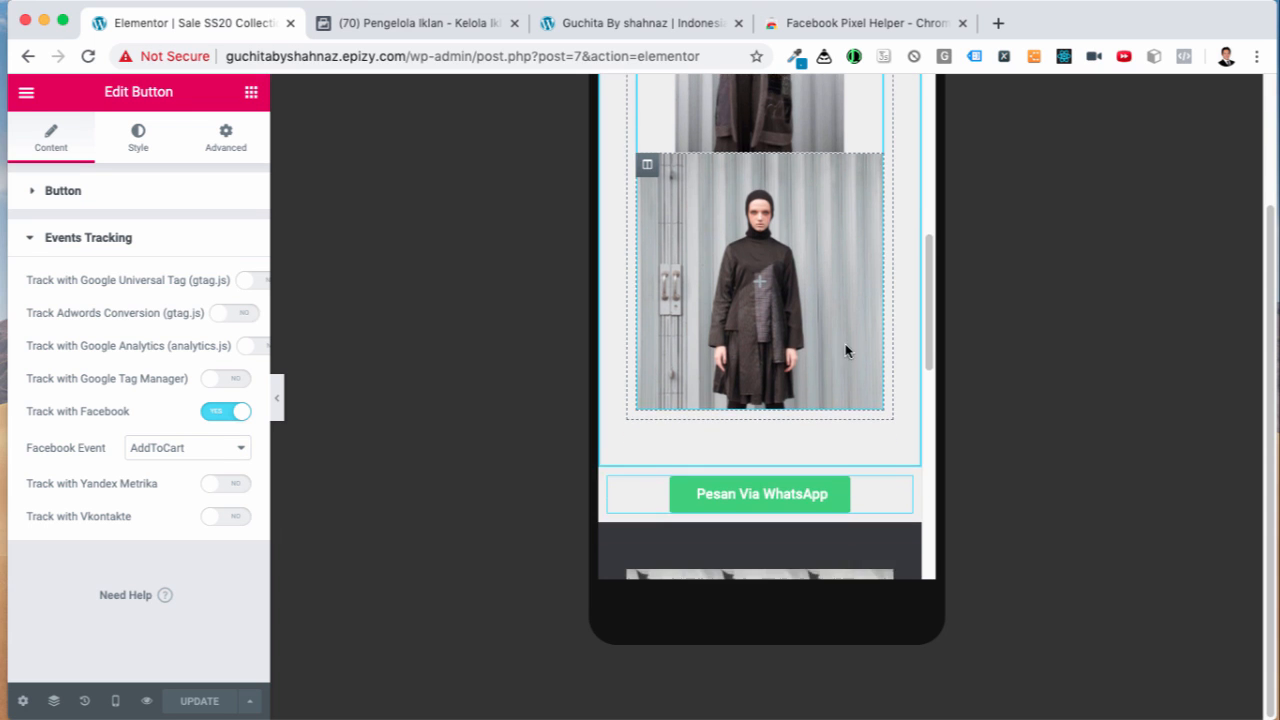
scroll(859, 425, down, 1)
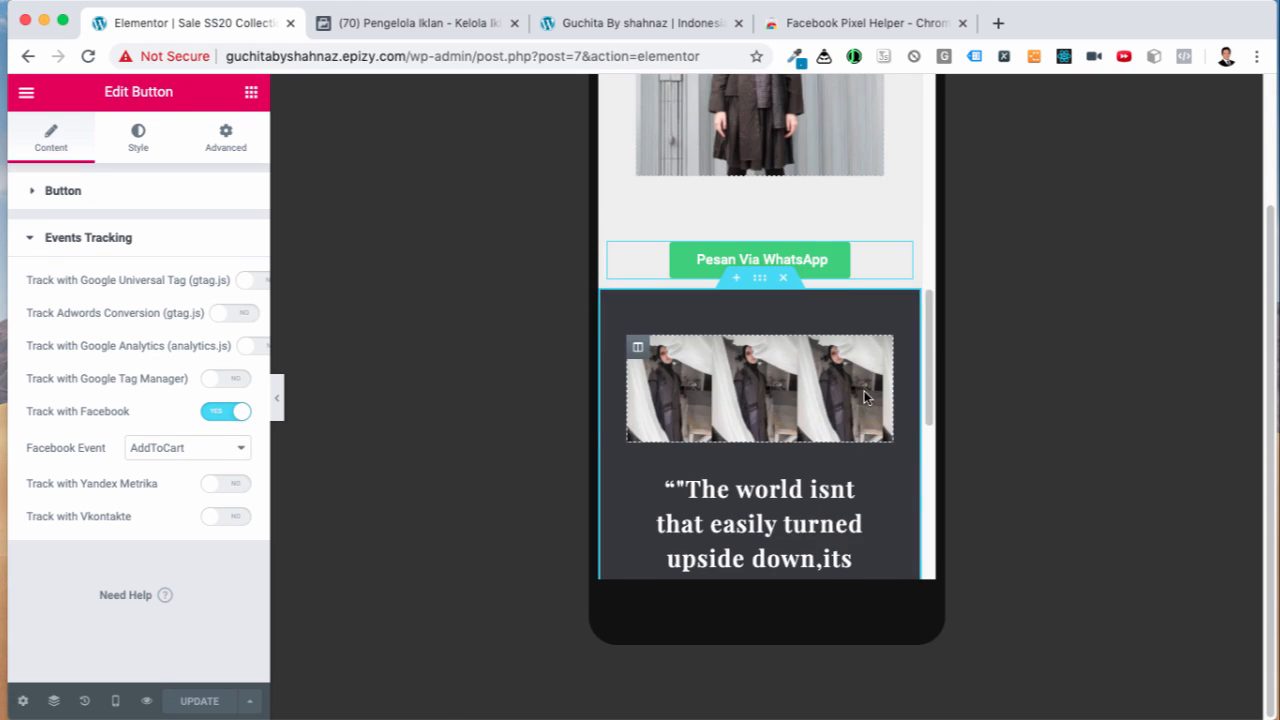
scroll(865, 397, up, 3)
scroll(870, 412, down, 1)
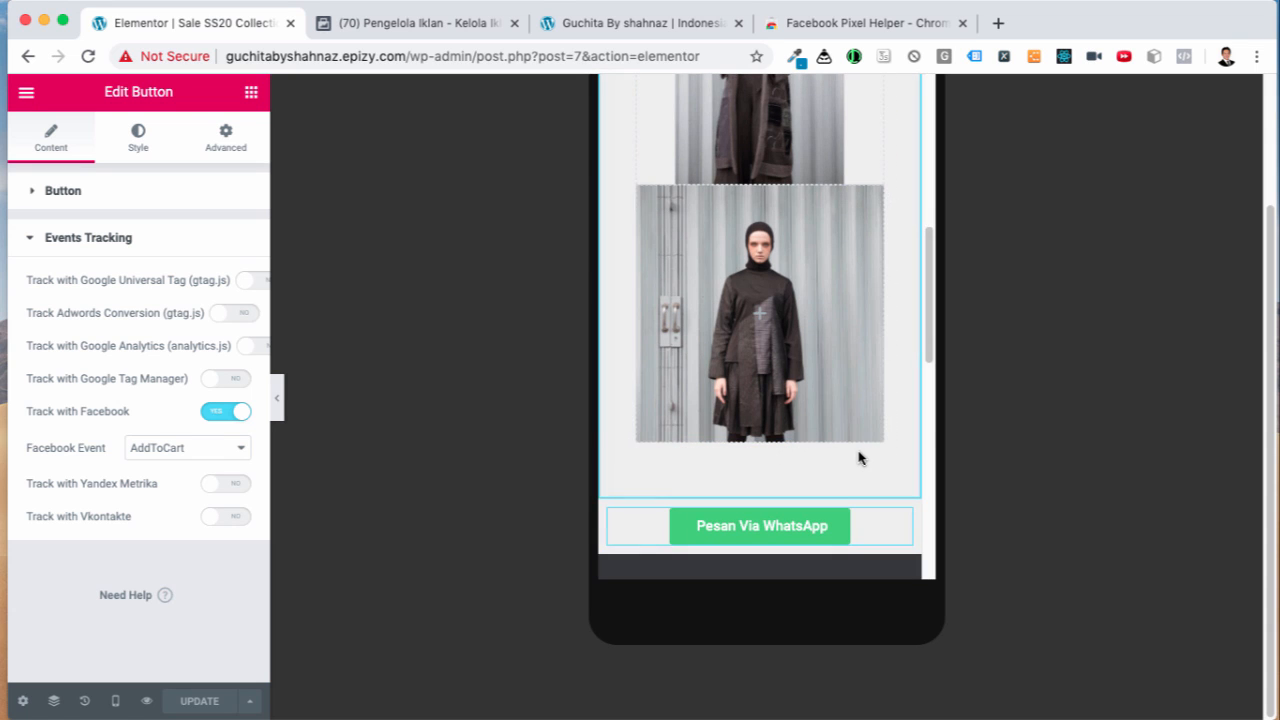
scroll(860, 450, down, 3)
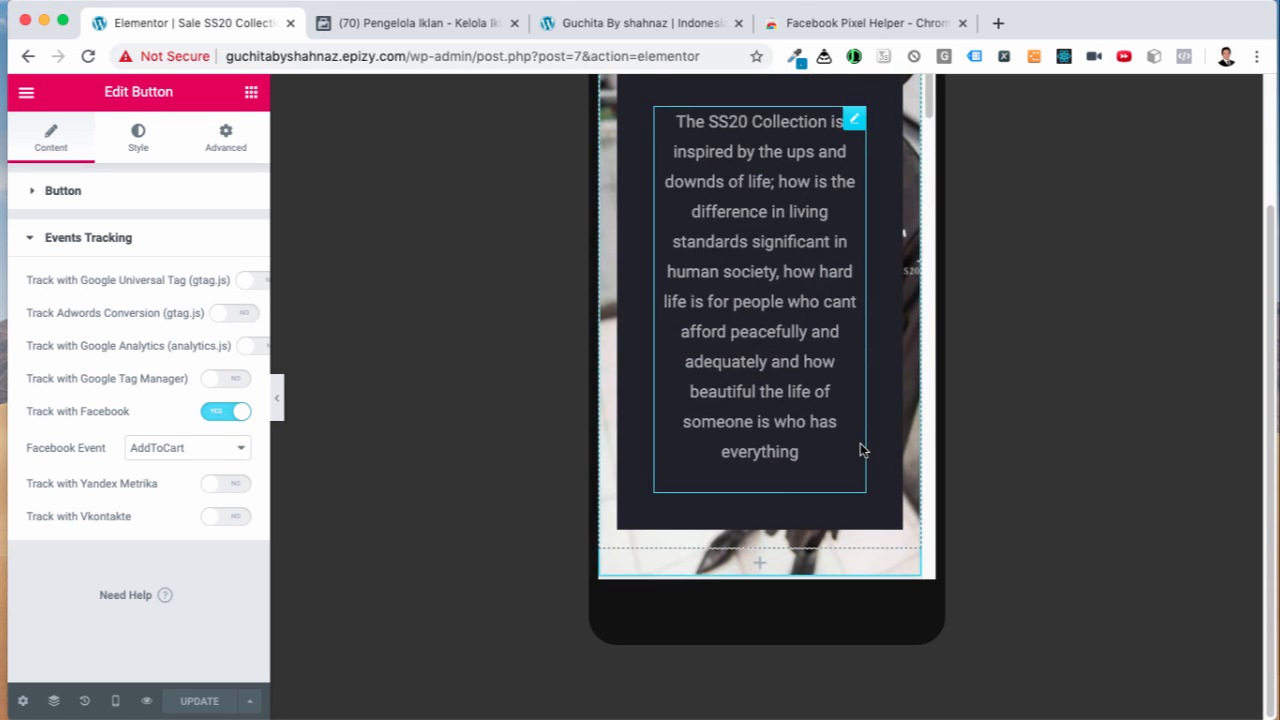
scroll(860, 443, up, 8)
scroll(860, 443, down, 5)
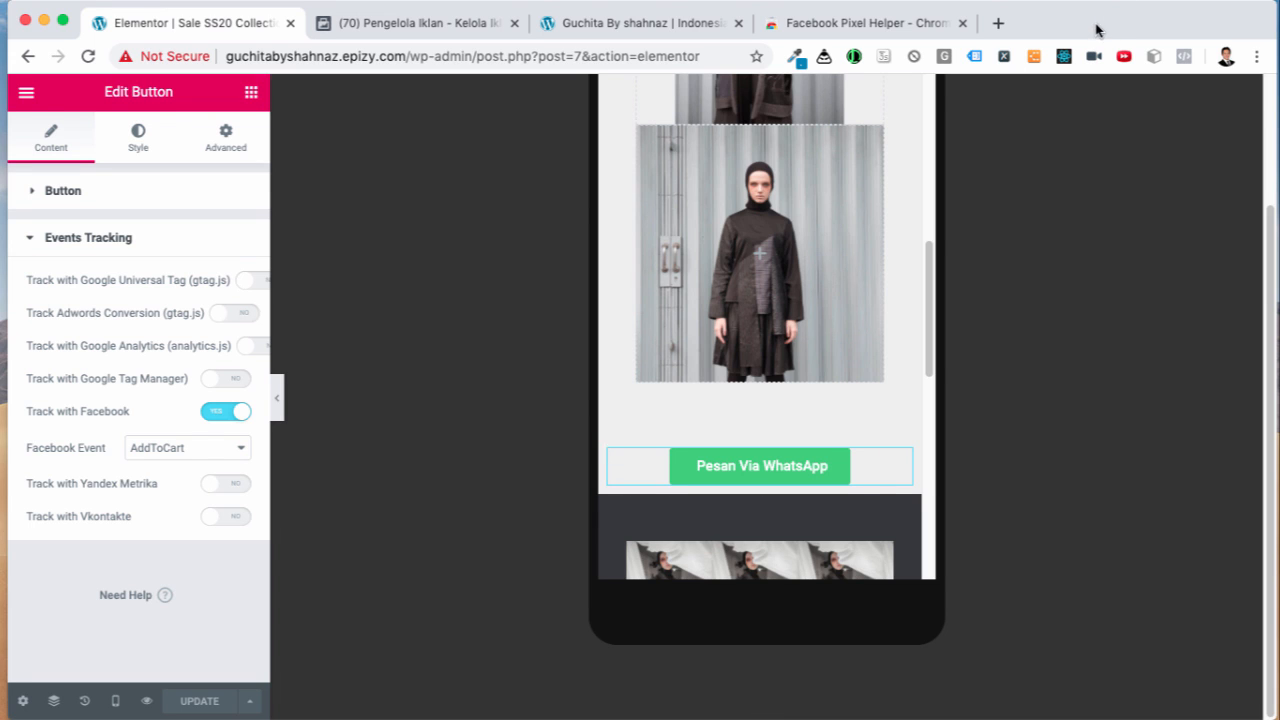
click(1036, 6)
click(1020, 138)
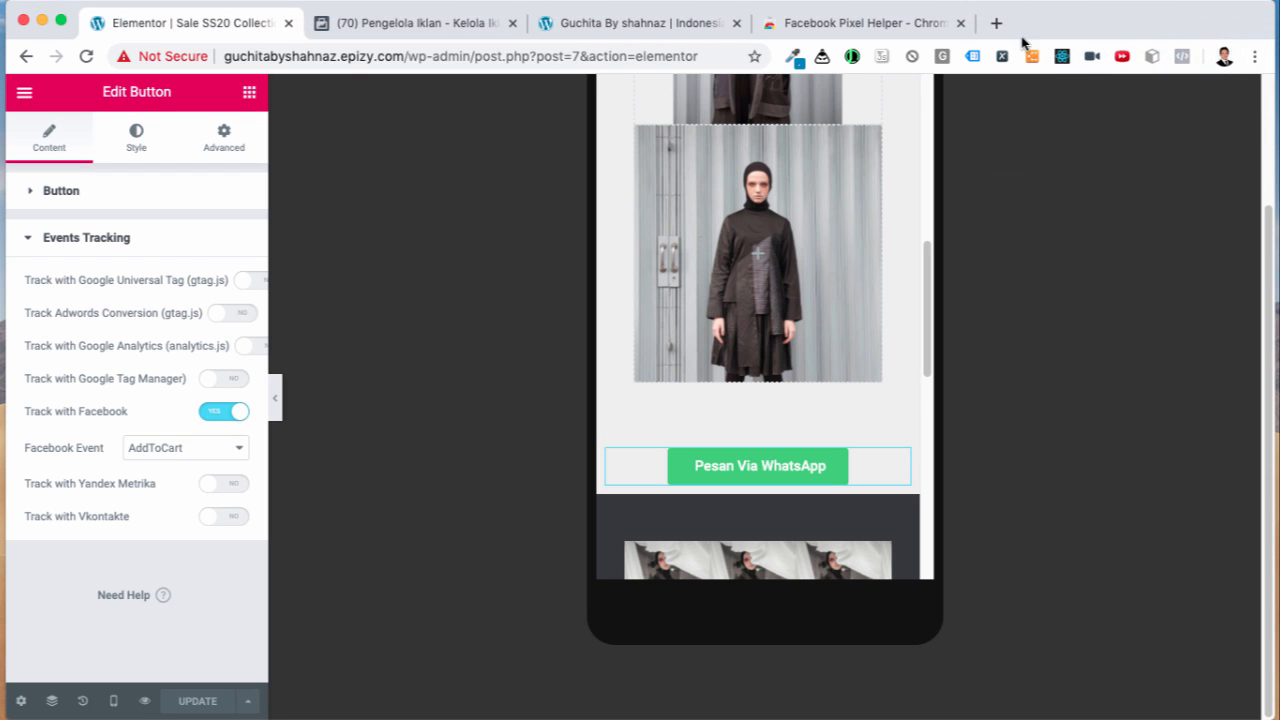
drag(1031, 22, 1041, 35)
Step: Review the Menyiapkan Fanspage step in the Word ad checklist, then return to the Pixel Helper page
mouse_move(718, 717)
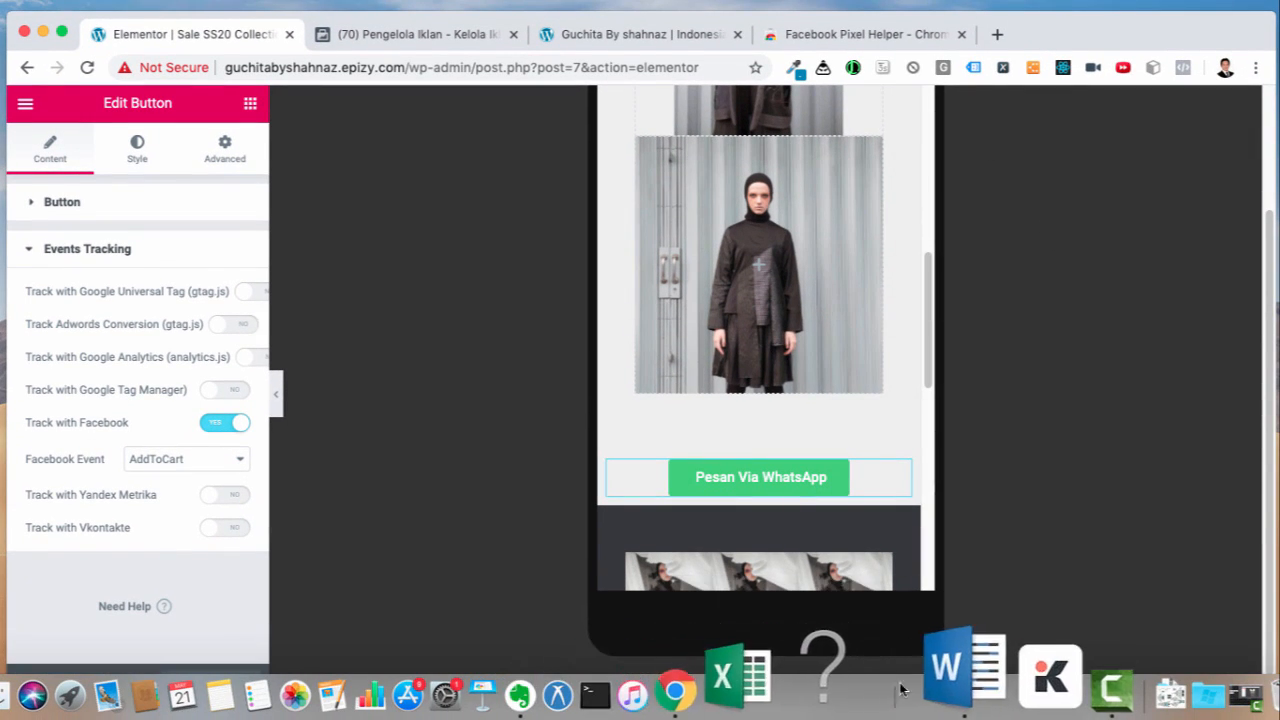
click(913, 689)
click(703, 443)
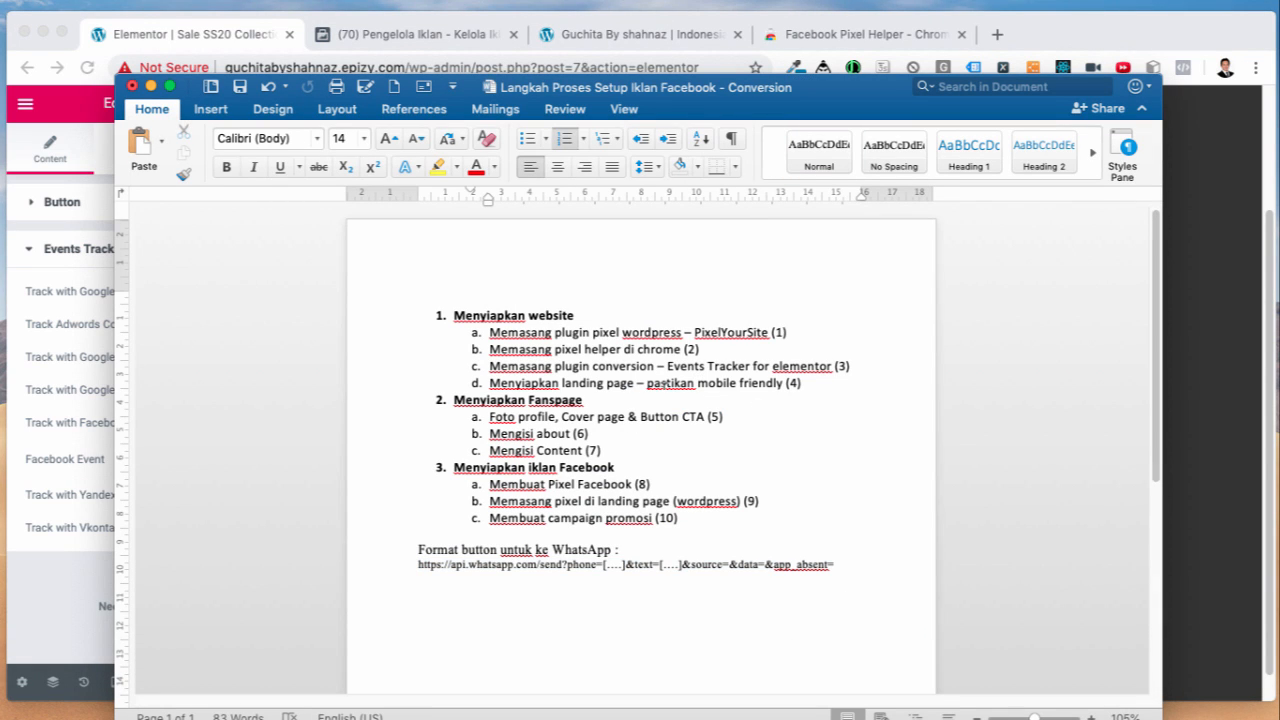
double_click(662, 383)
click(588, 400)
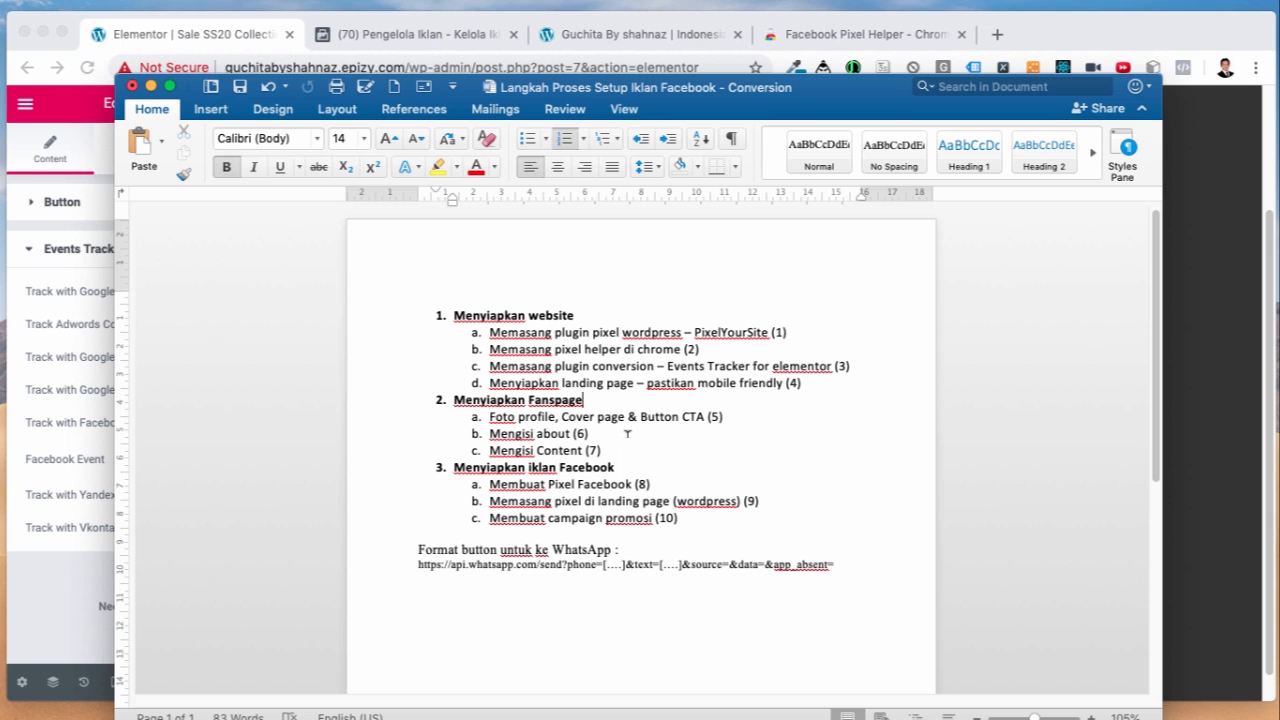
click(596, 433)
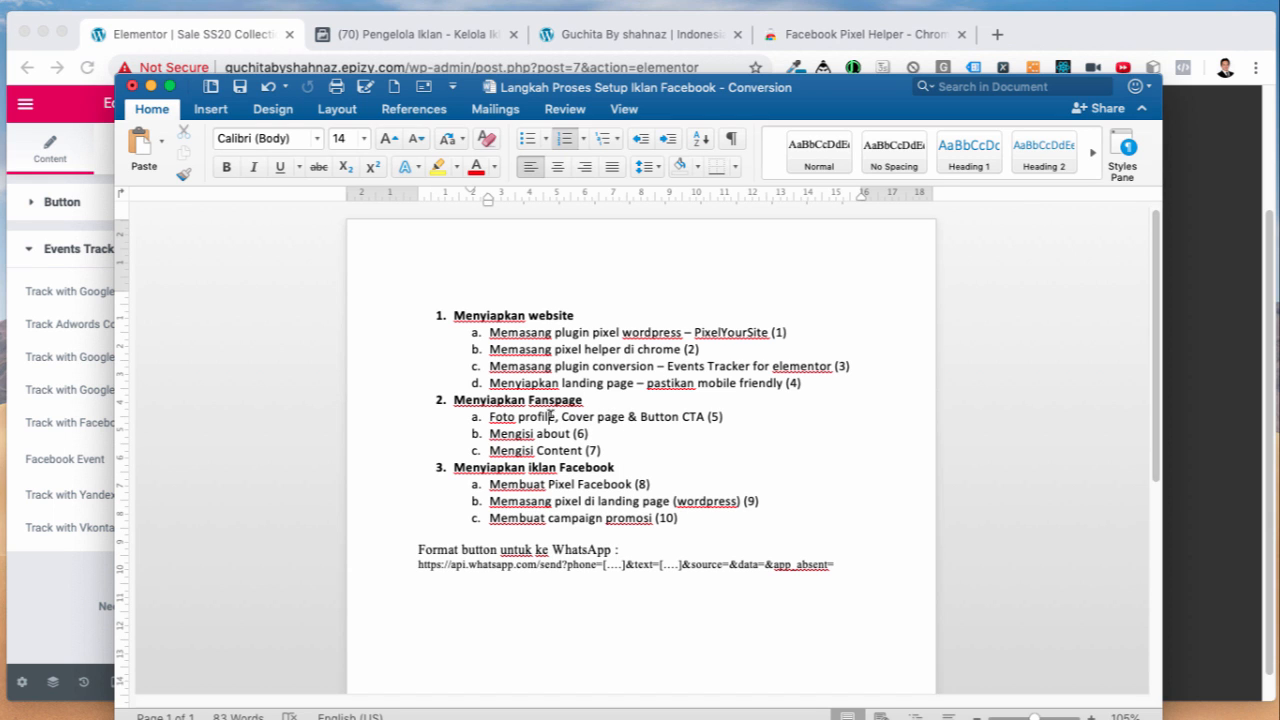
drag(796, 104, 808, 127)
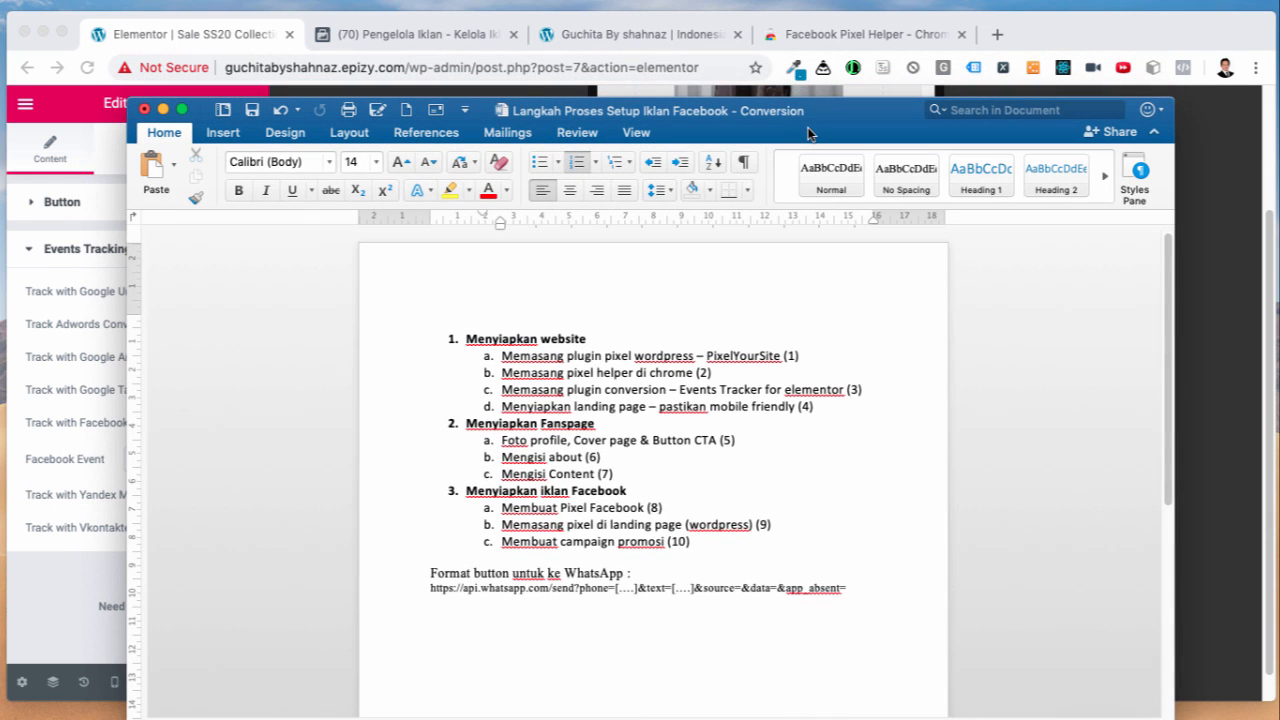
click(817, 34)
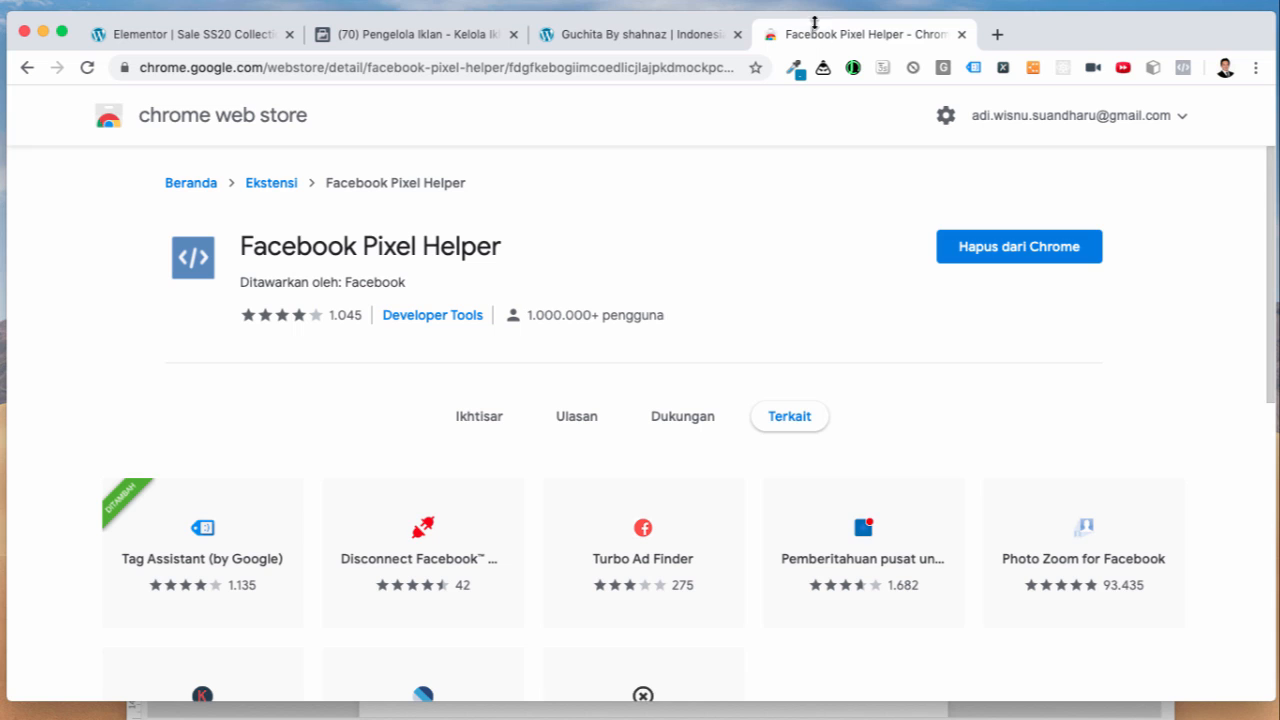
Step: Go to facebook.com from the address bar
click(569, 67)
text(facebook.com)
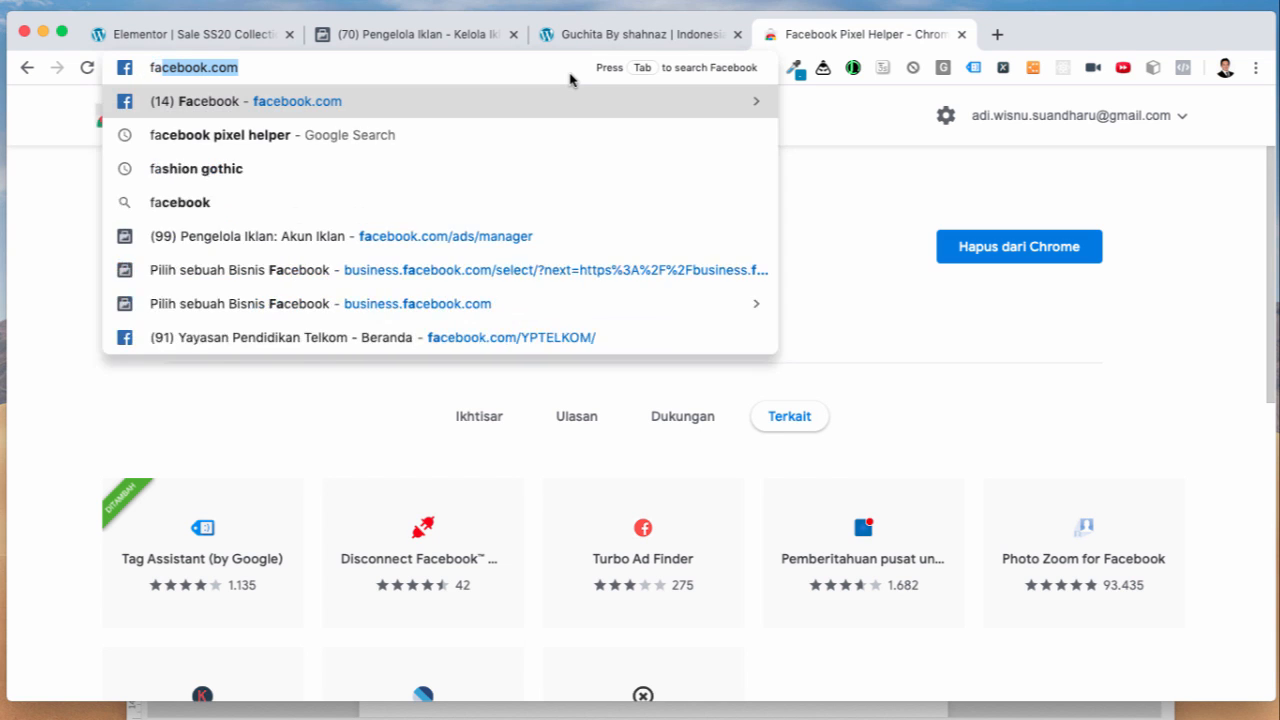
key(Return)
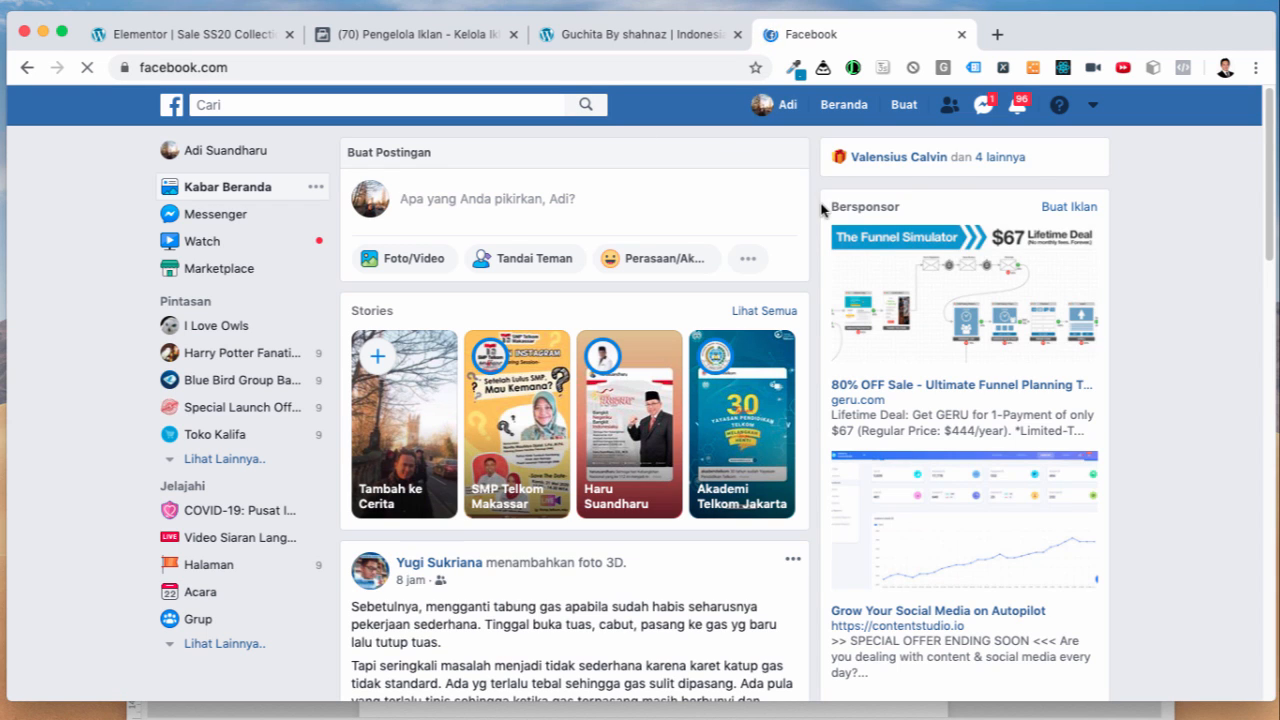
Step: Open Kelola Halaman from the account menu to list the managed Pages
click(1094, 110)
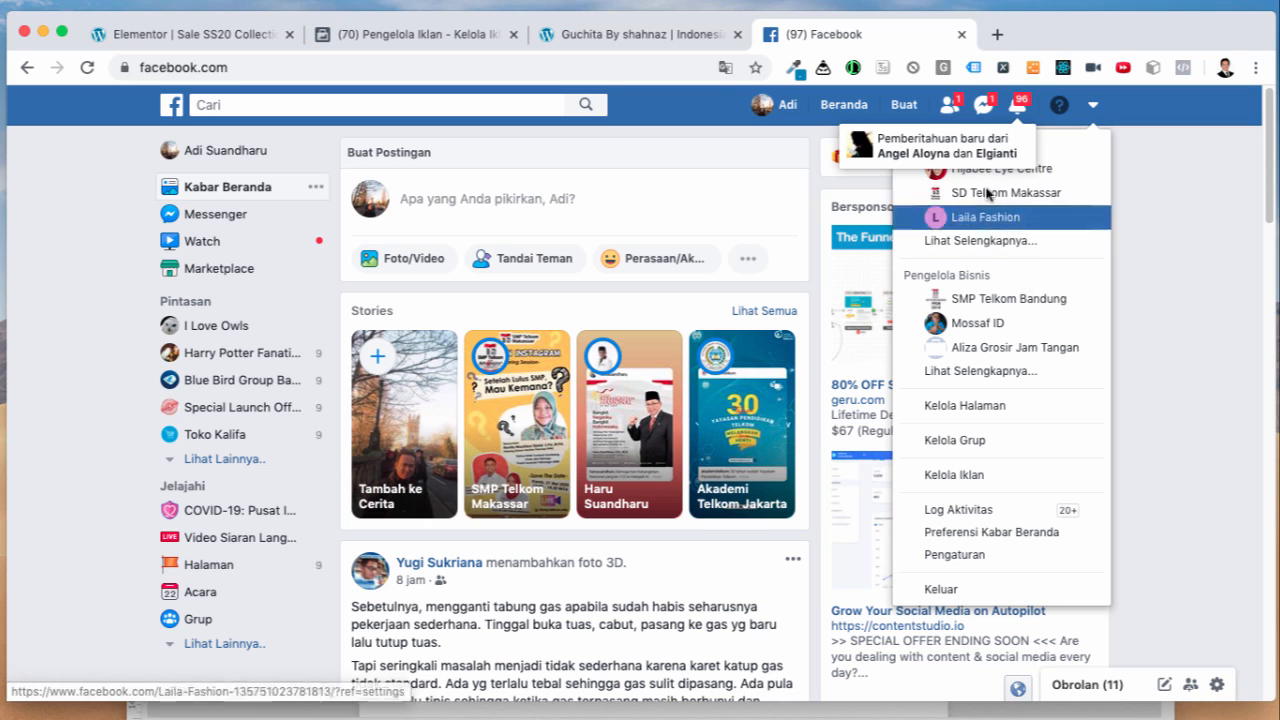
click(1135, 180)
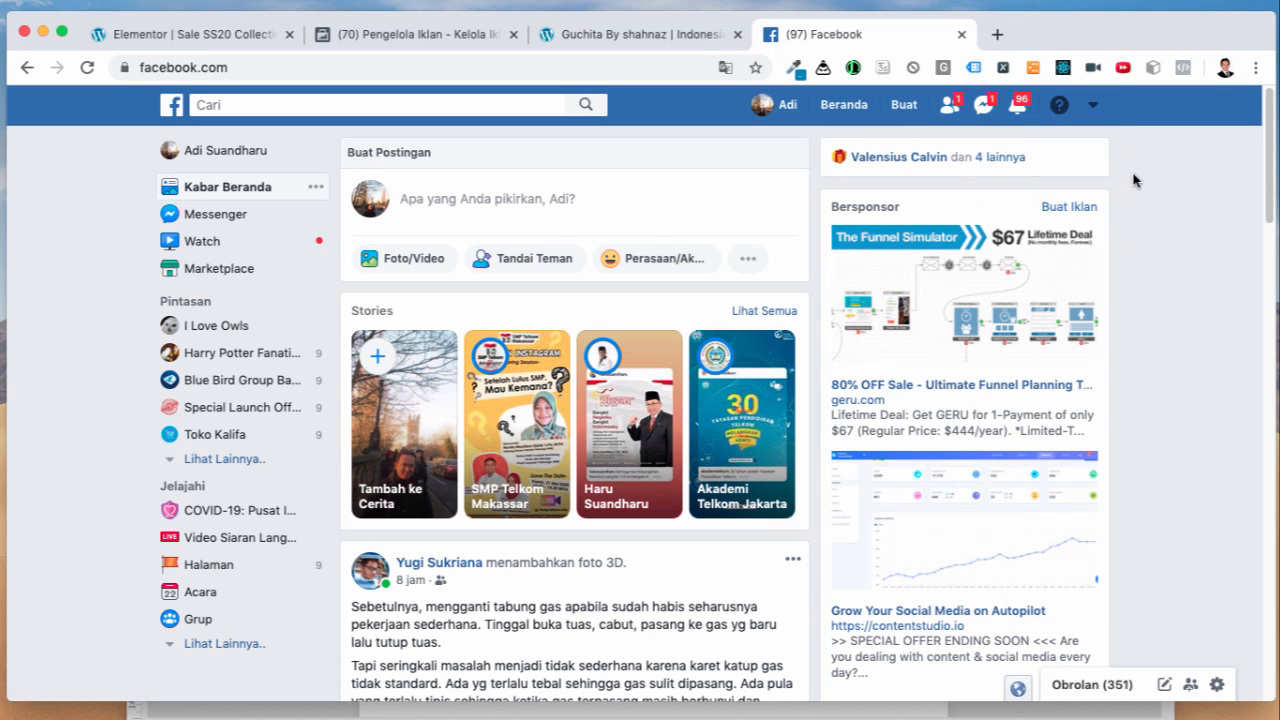
click(1094, 106)
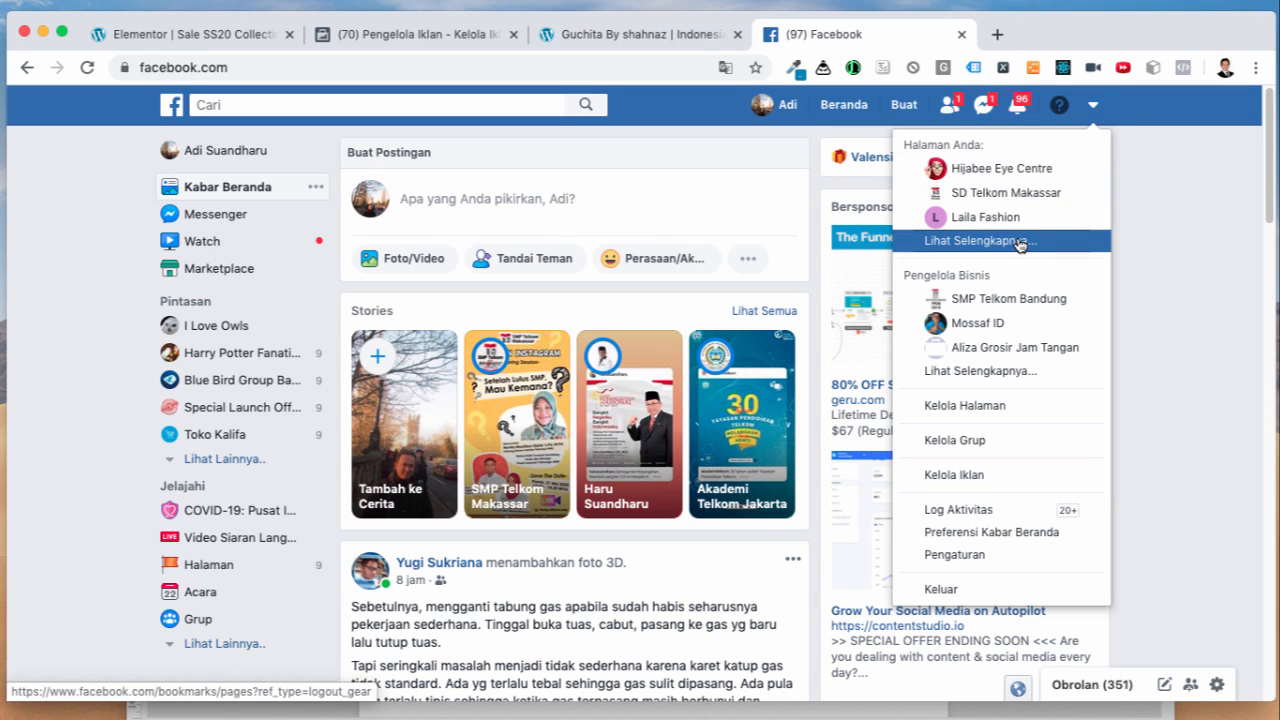
click(1013, 405)
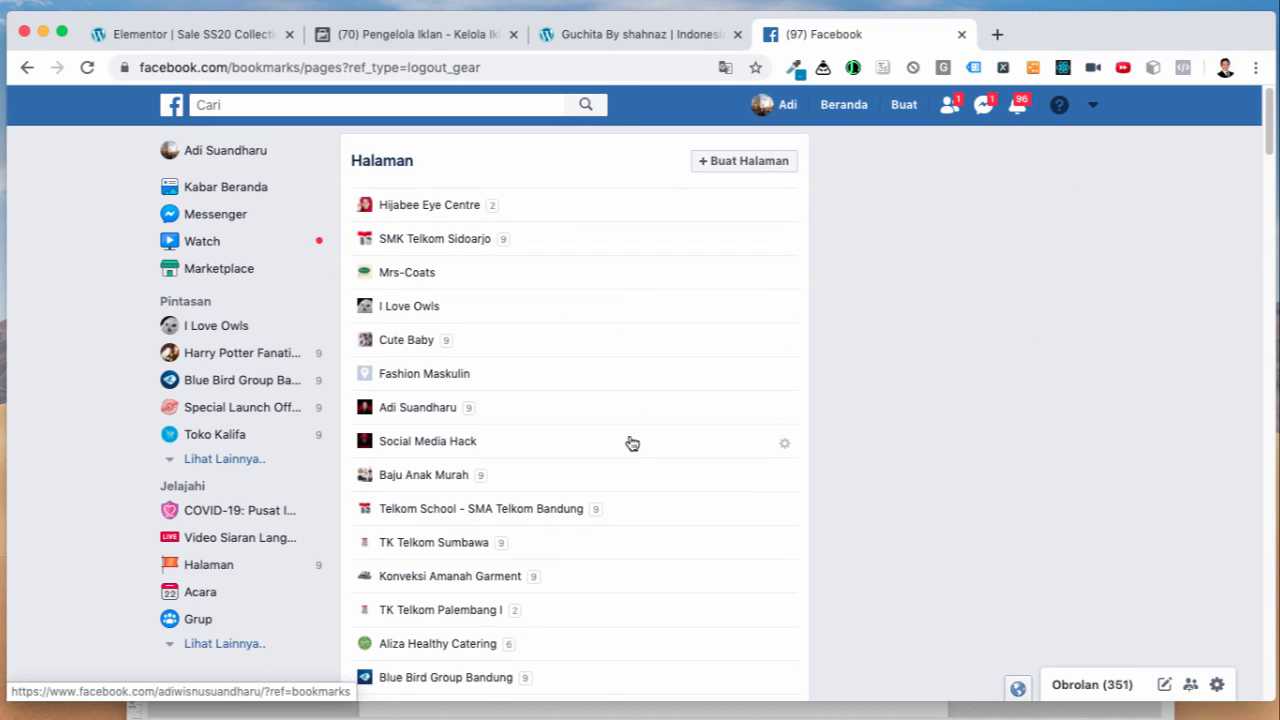
scroll(632, 443, down, 20)
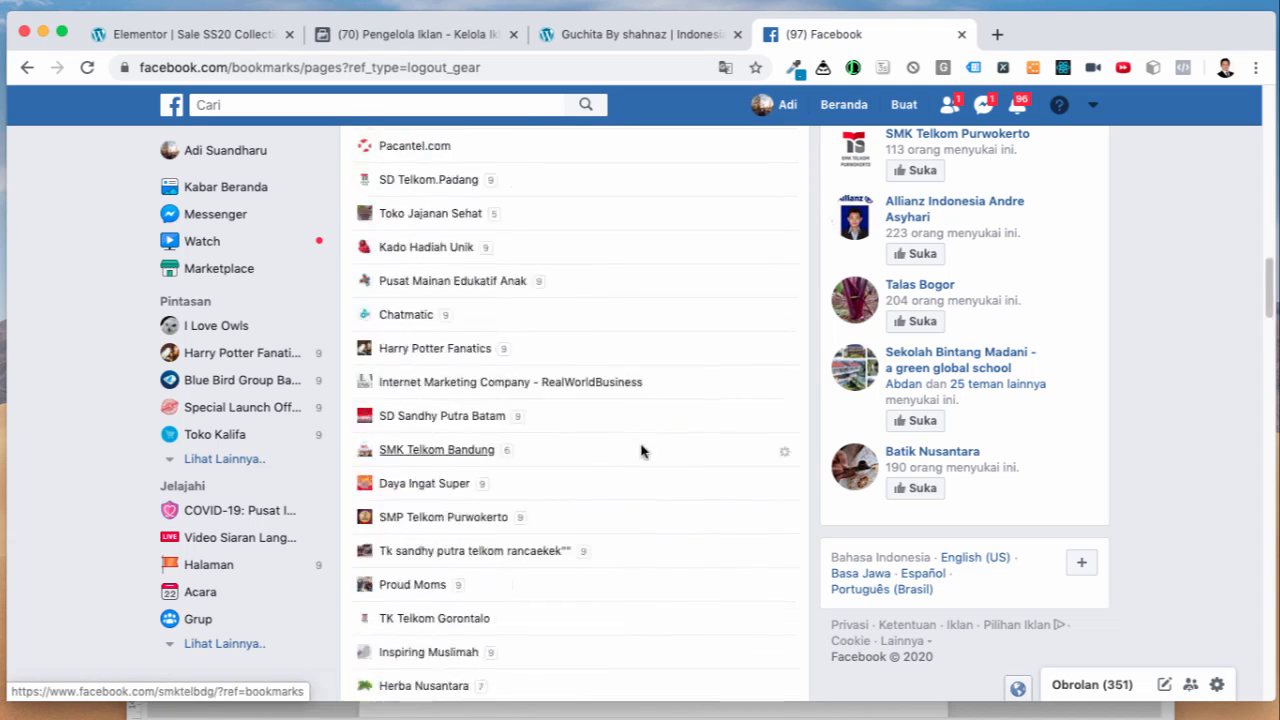
scroll(641, 451, up, 20)
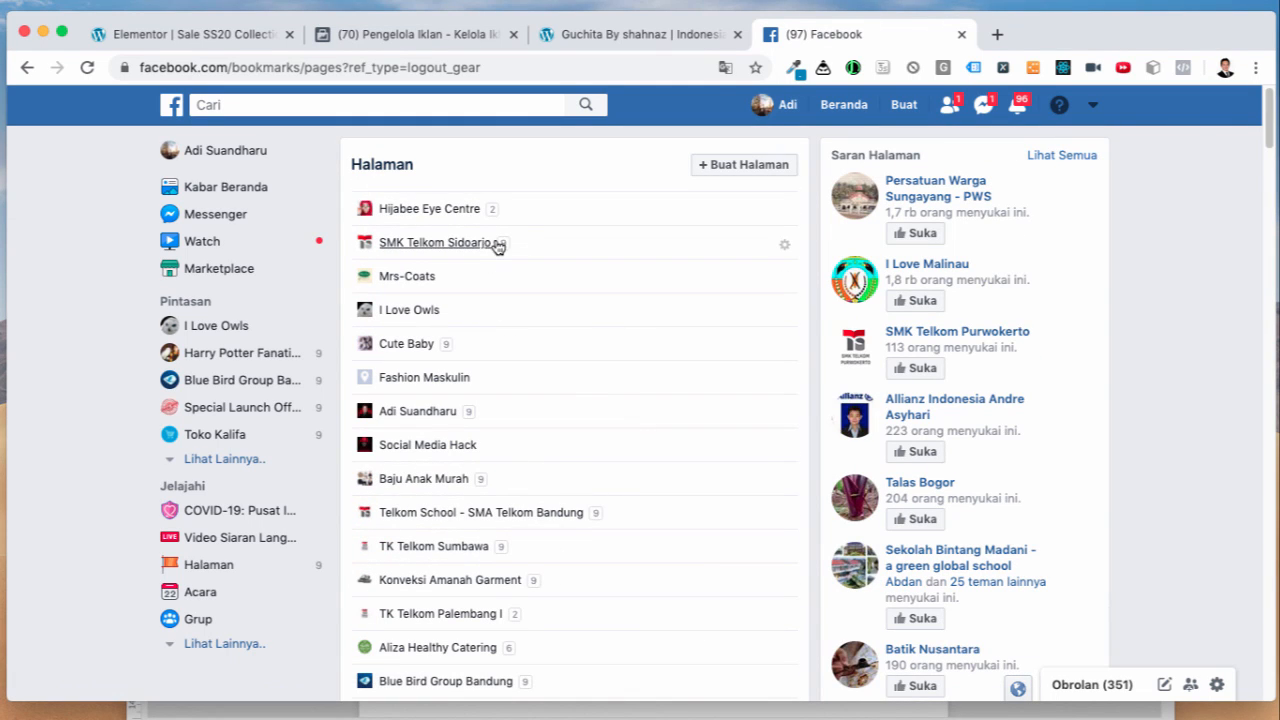
Step: Start a new Bisnis atau Merek page and place the cursor in Nama Halaman
click(706, 177)
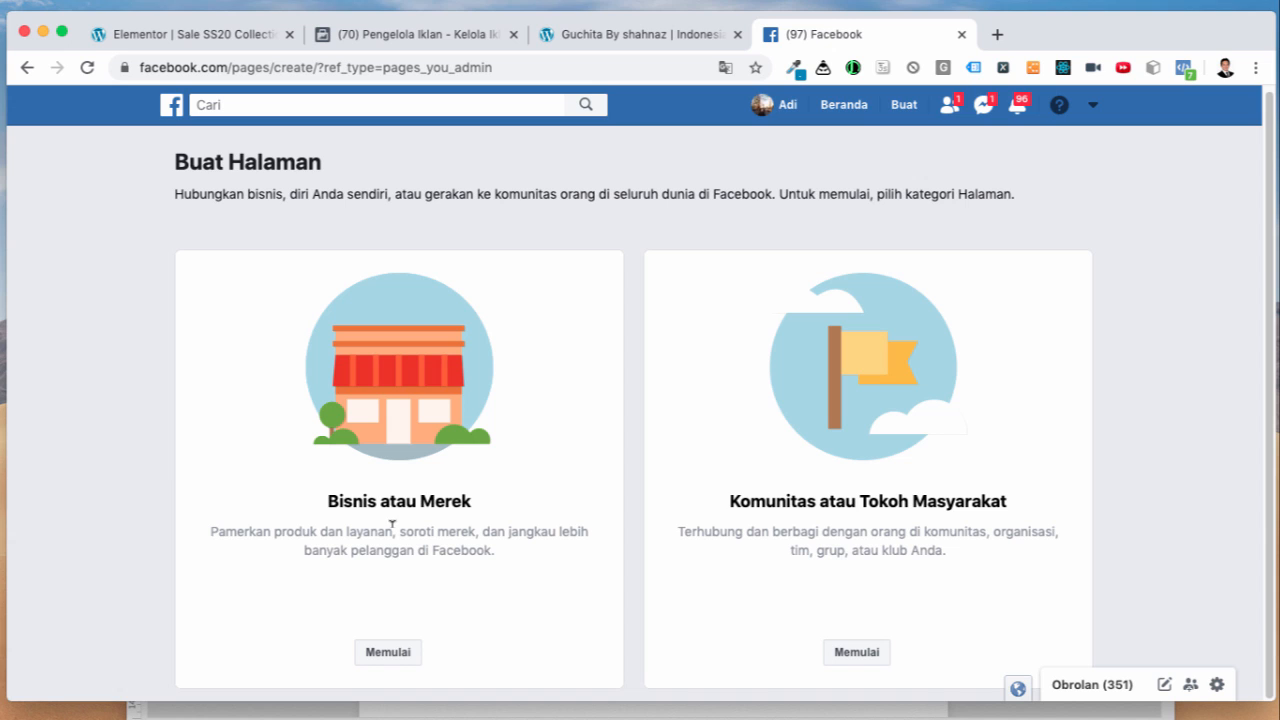
drag(329, 506, 370, 501)
click(381, 654)
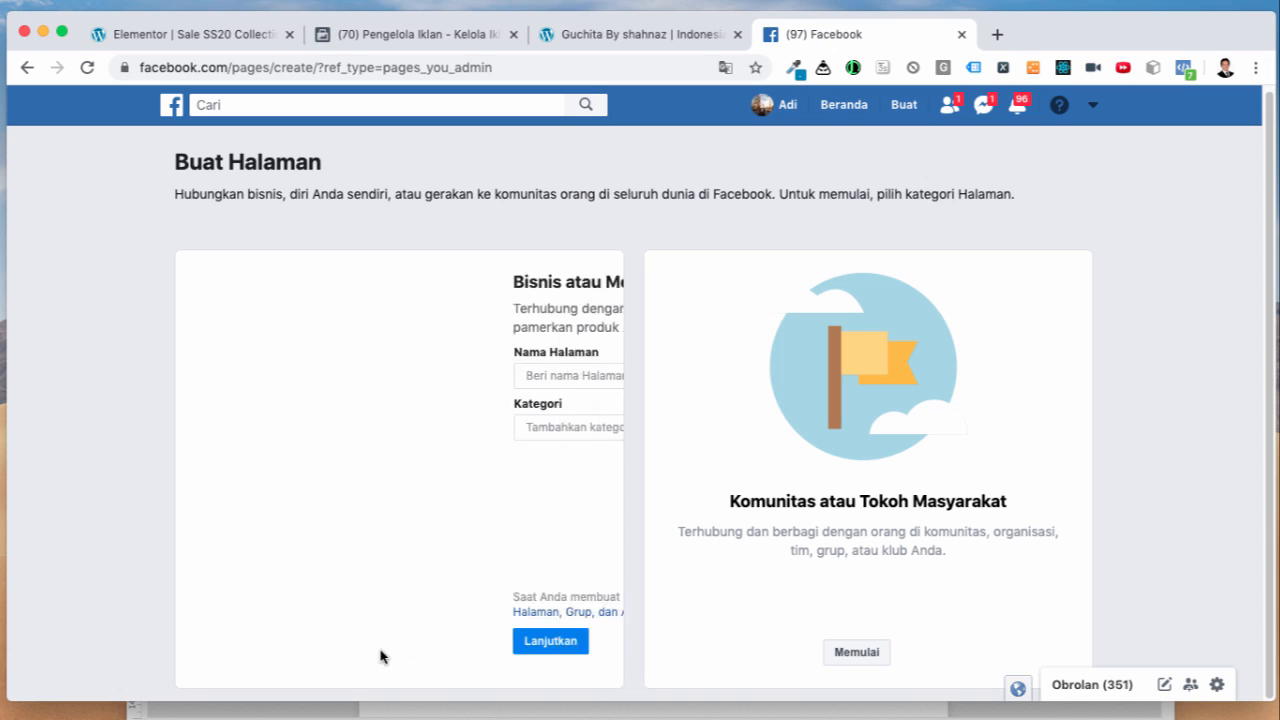
click(250, 373)
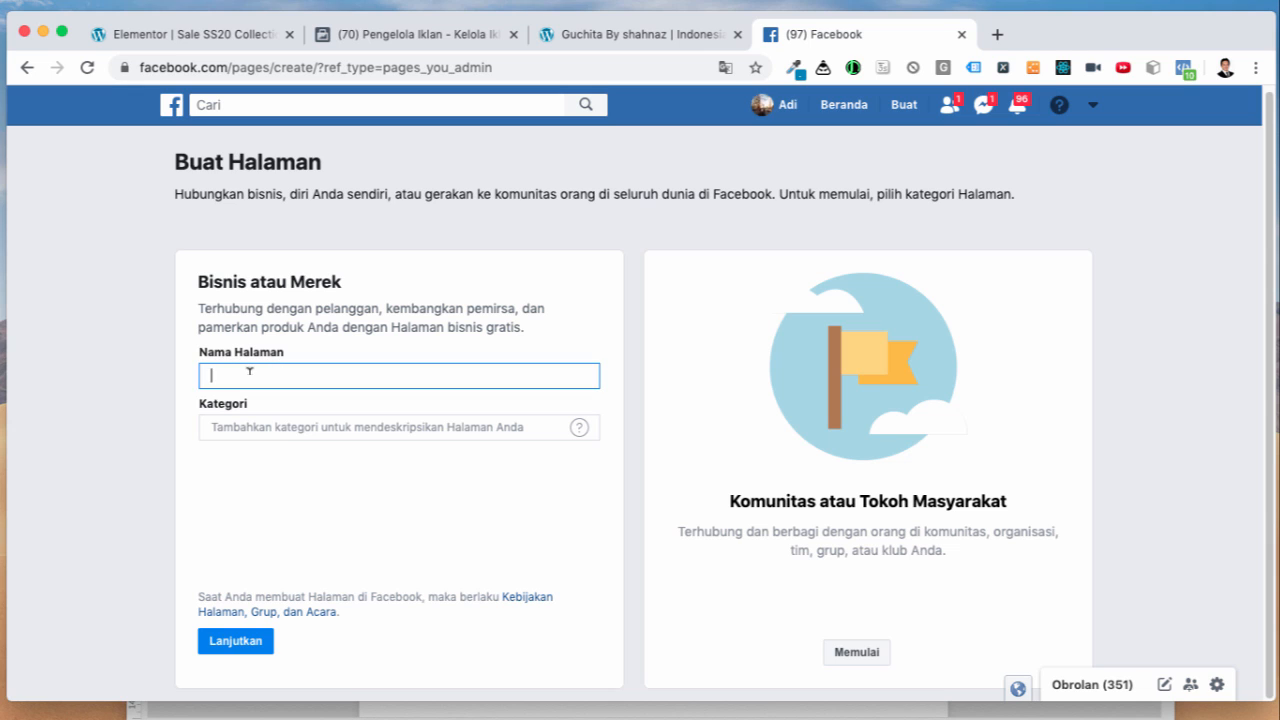
Step: Select the site's domain in the Elementor tab's address bar for copying
click(210, 38)
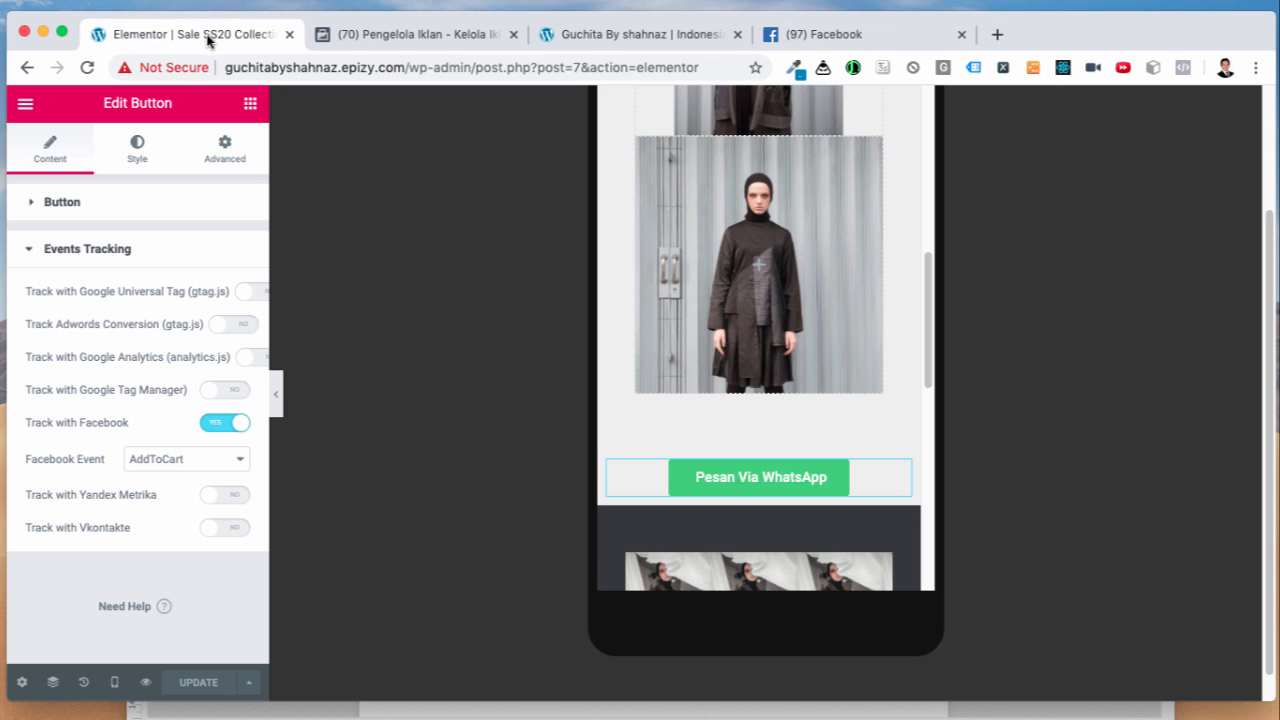
scroll(424, 445, up, 3)
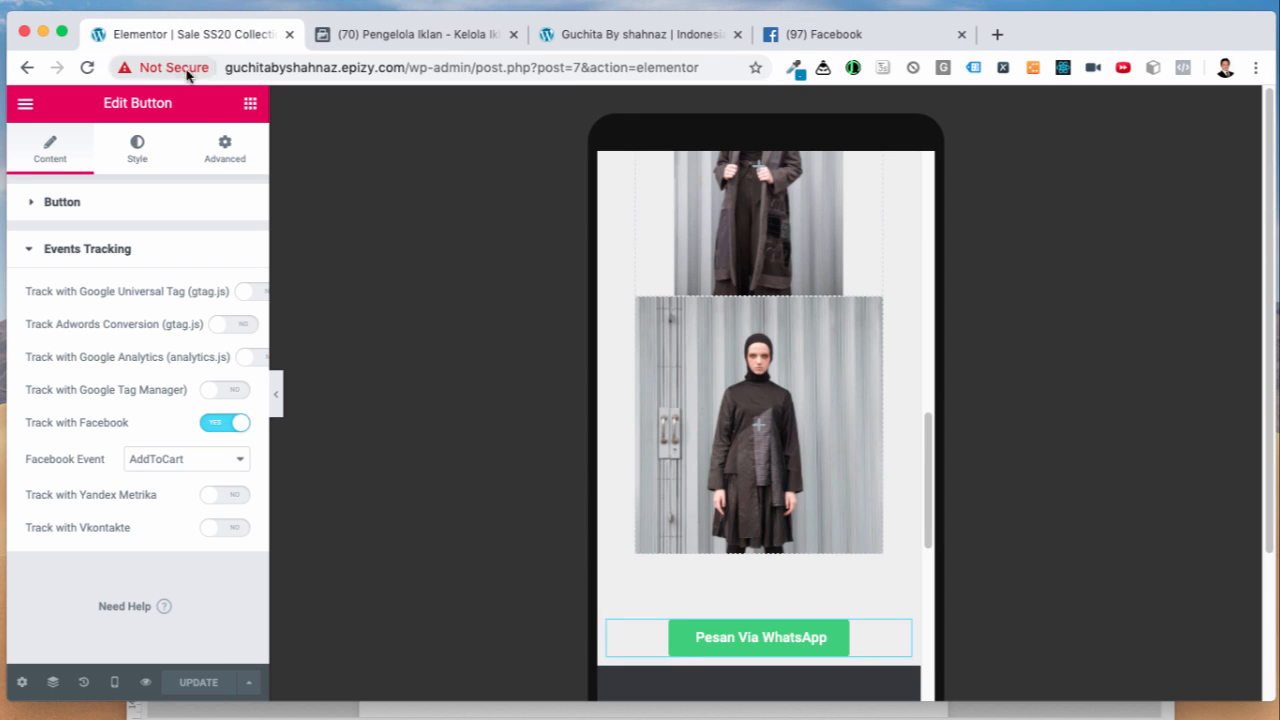
click(250, 70)
drag(288, 74, 331, 68)
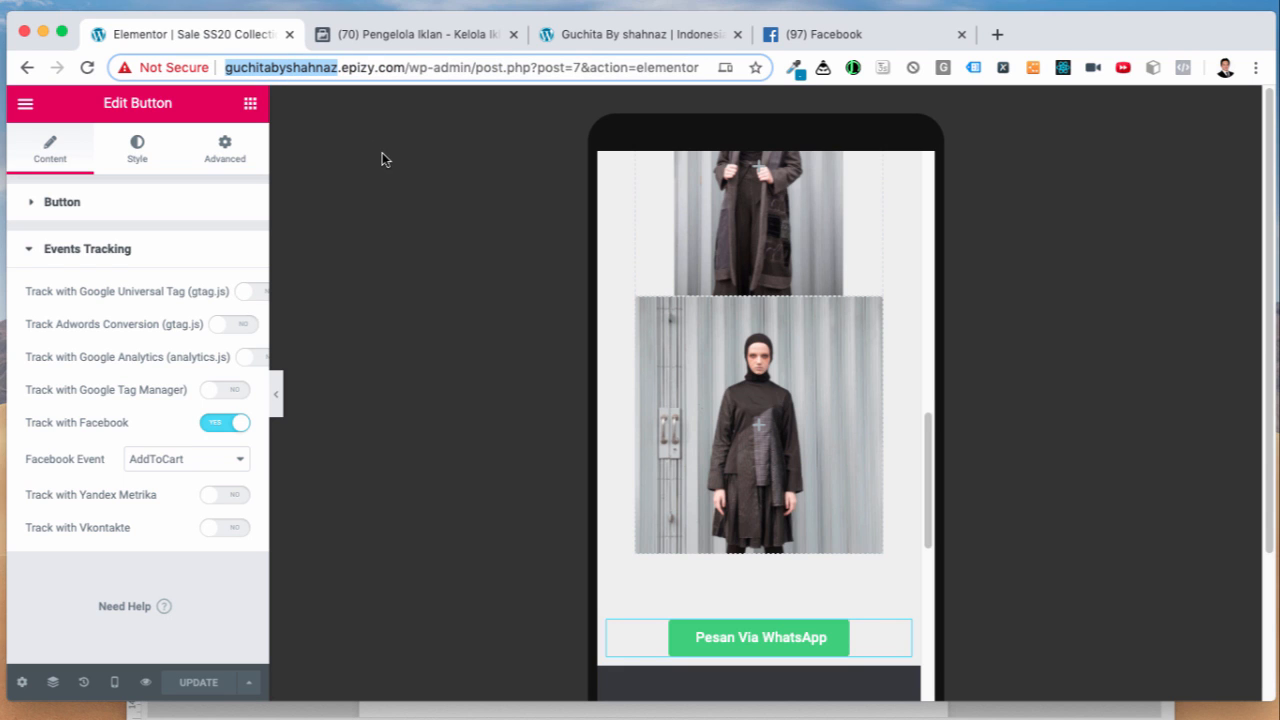
Step: Paste the domain as the page name and correct it to 'Guchita by Shahnaz'
click(830, 34)
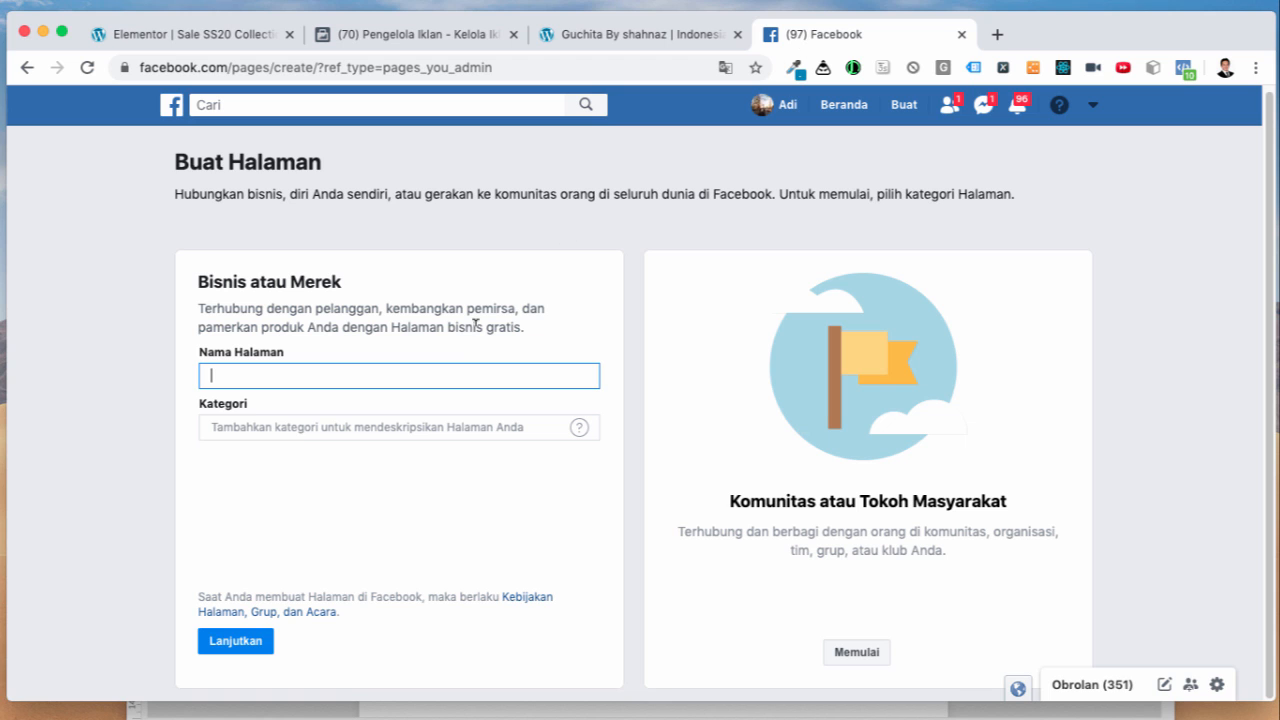
text(guchitabyshahnaz)
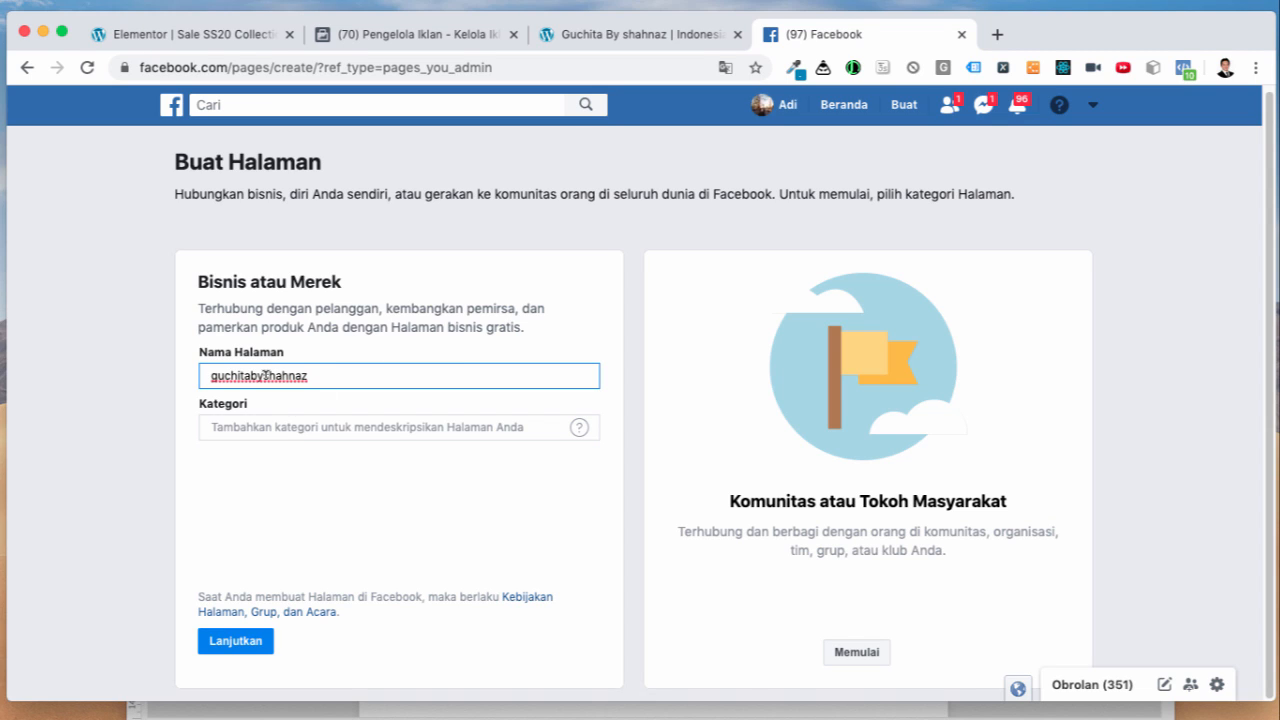
click(264, 375)
click(250, 375)
click(218, 375)
key(BackSpace)
text(G)
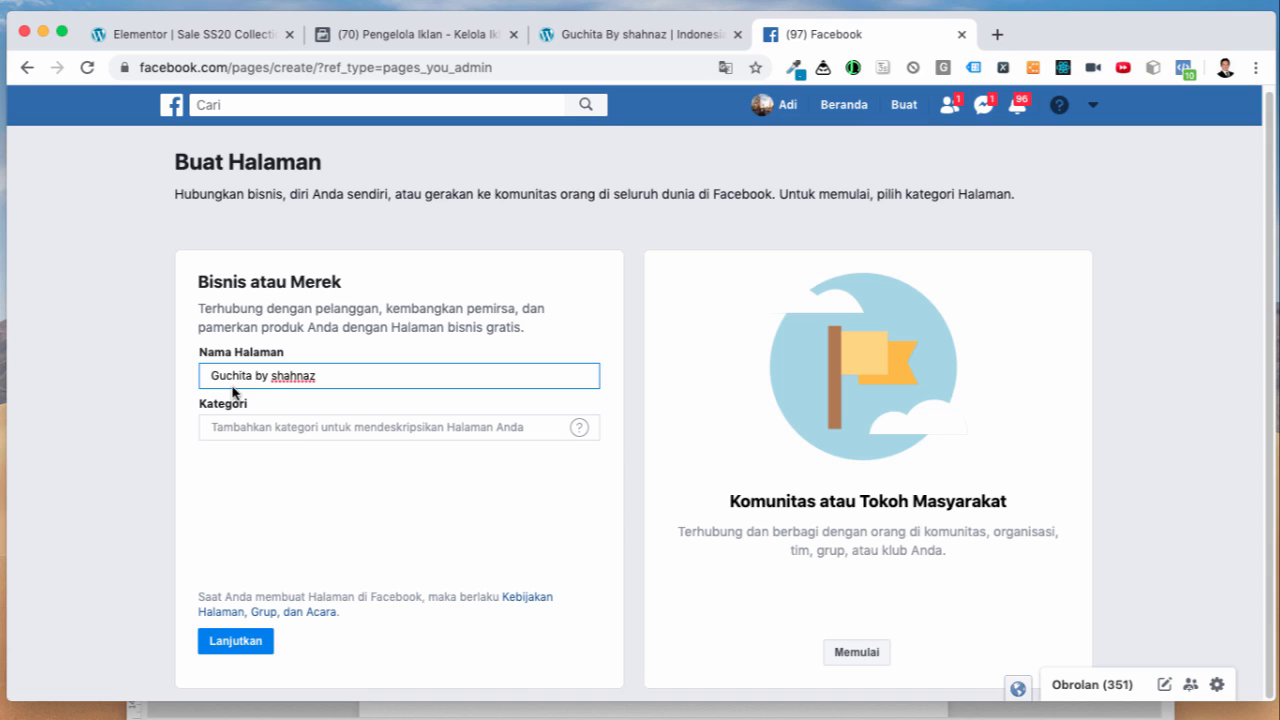
click(271, 375)
key(Delete)
text(S)
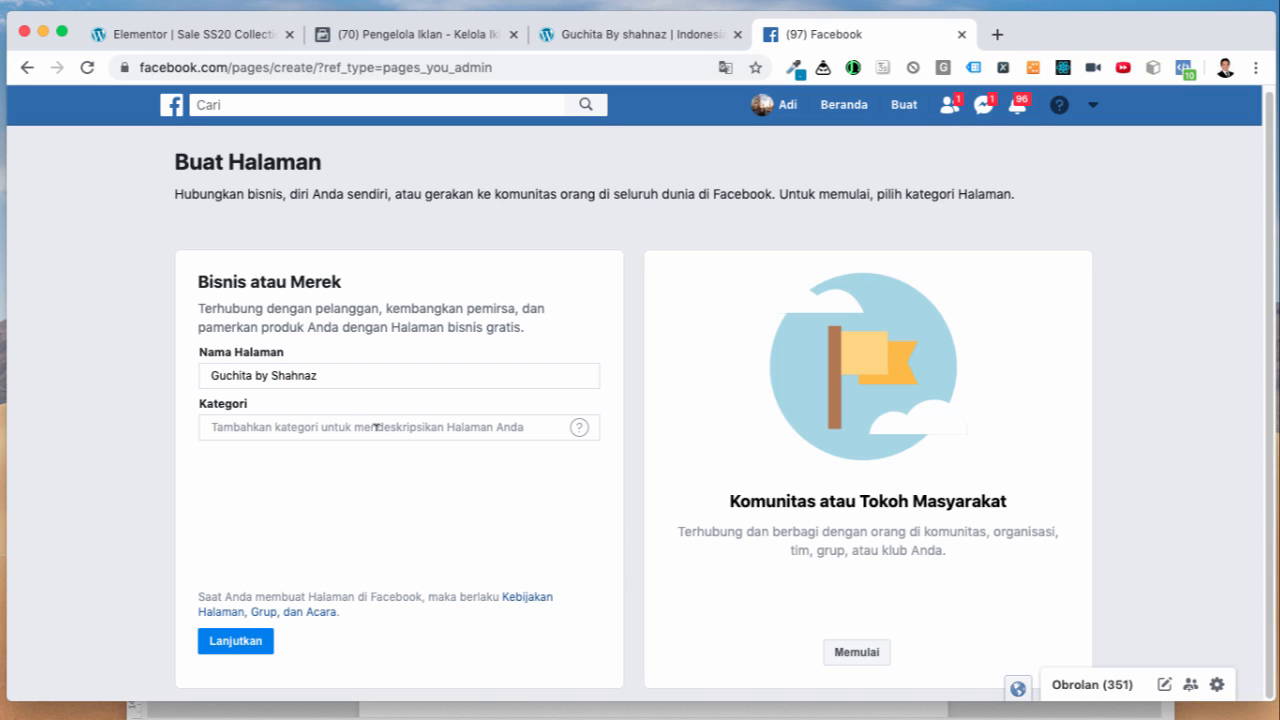
Step: Set the category to Desain & Fashion via 'fashion' and try to continue without an address
click(376, 427)
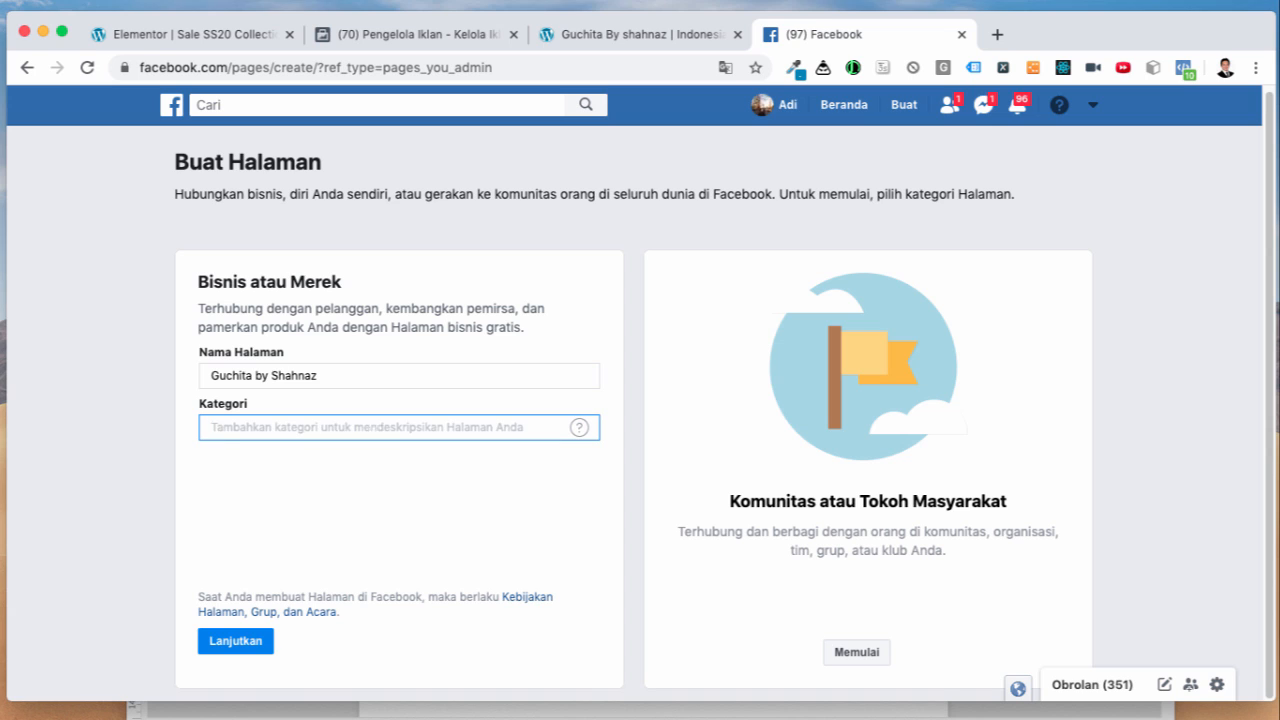
text(fash)
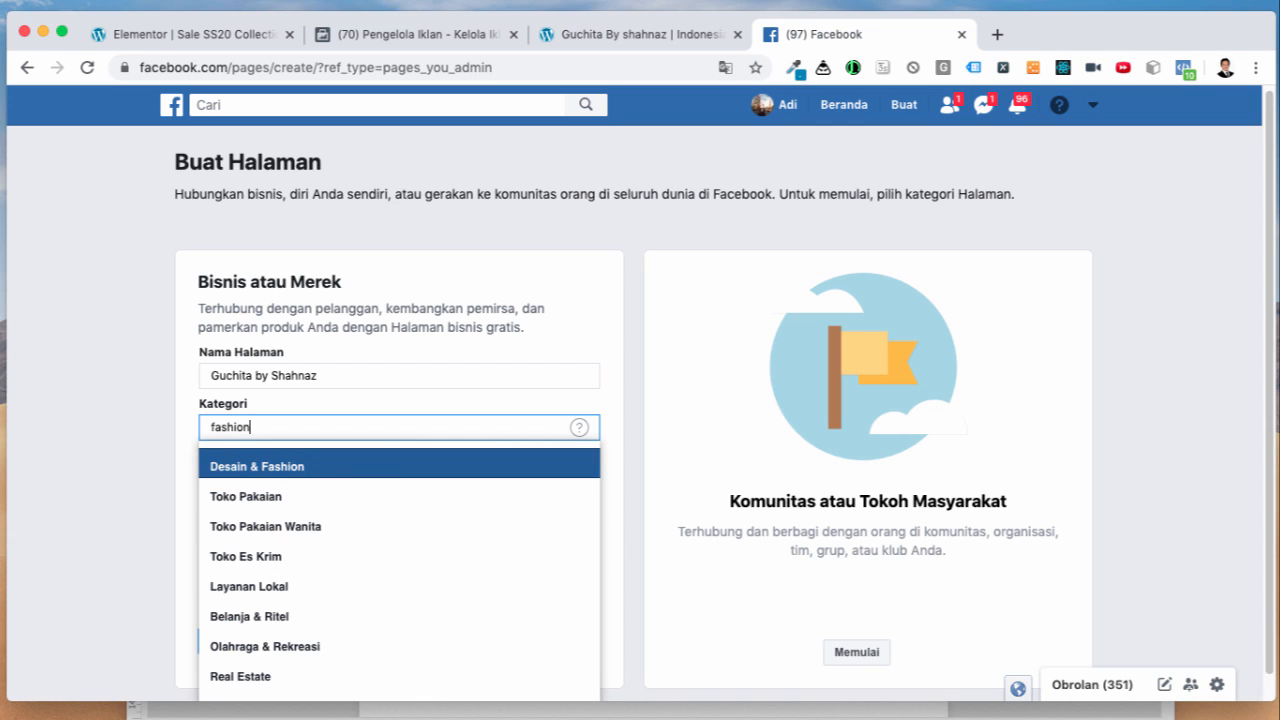
text(ion)
click(262, 464)
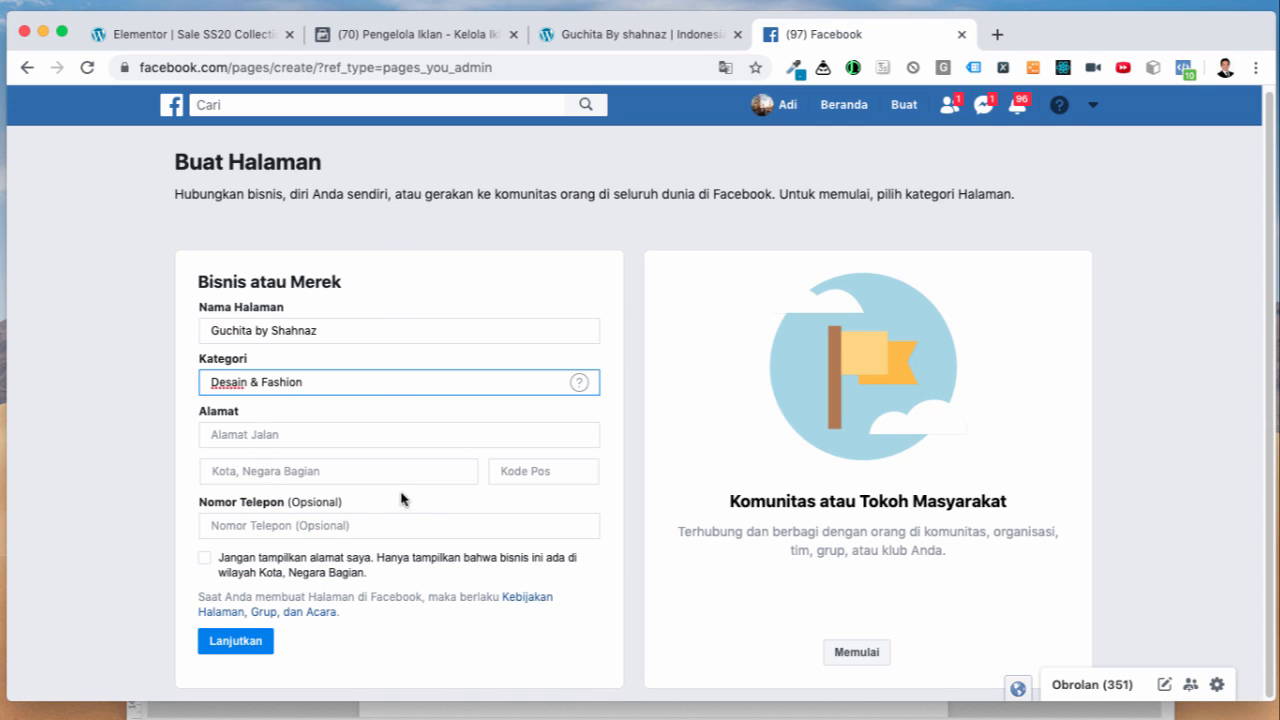
click(270, 432)
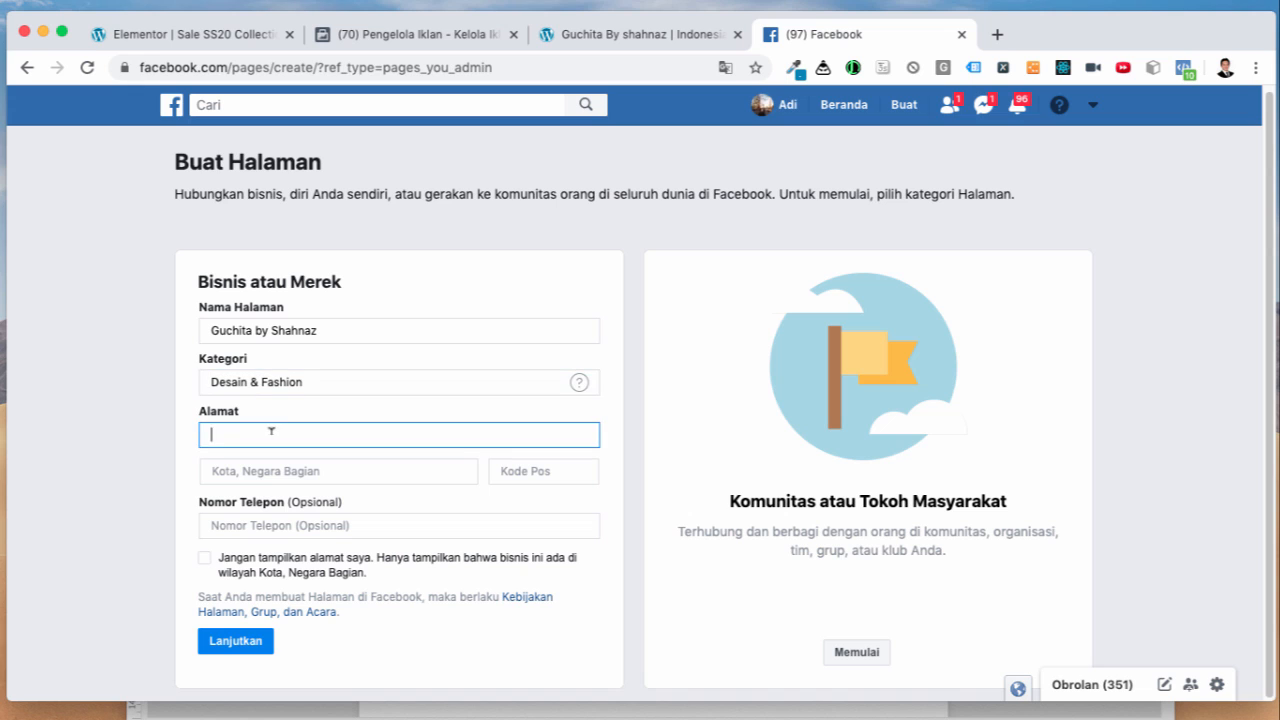
click(183, 463)
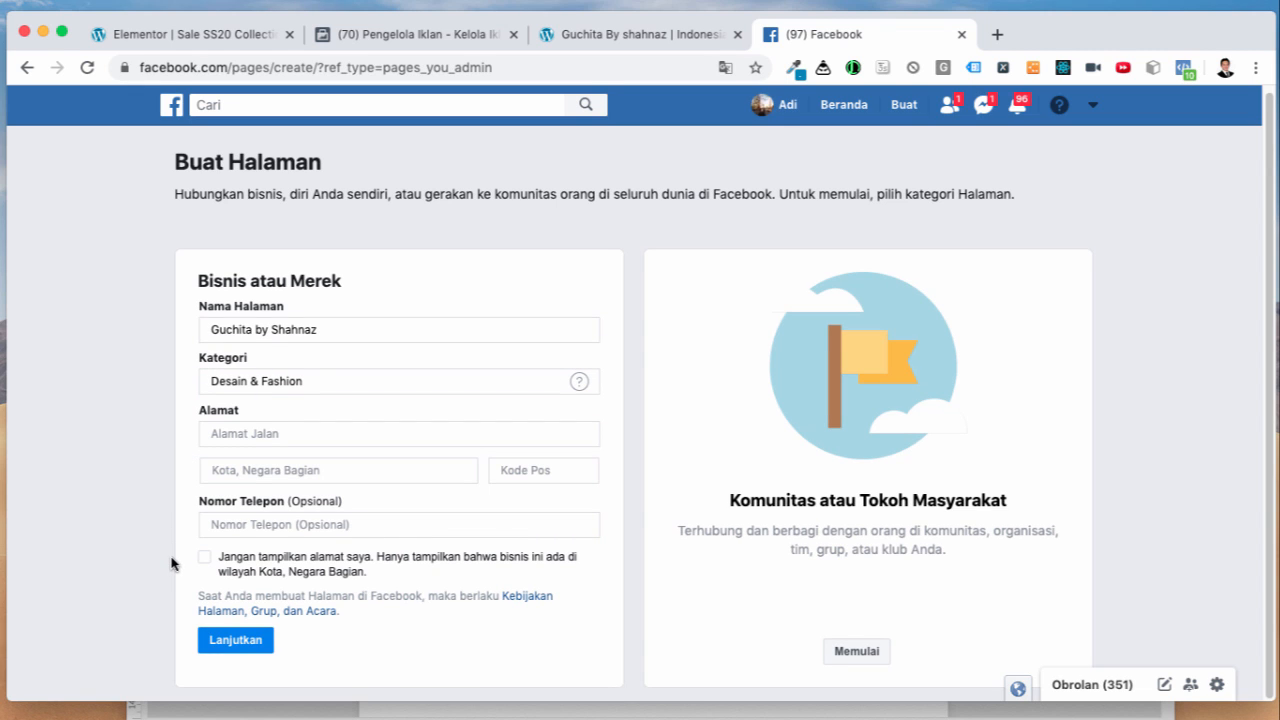
click(251, 645)
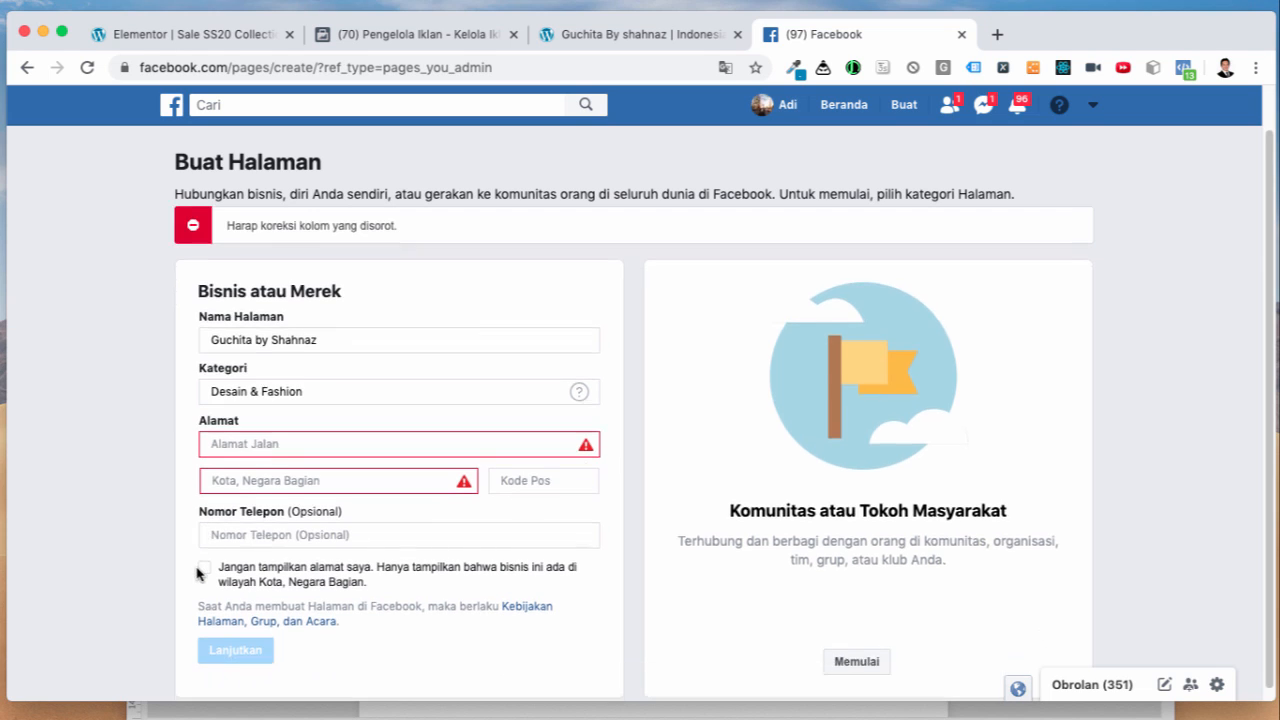
Step: Enter the page's street address and Bandung as the city
click(291, 443)
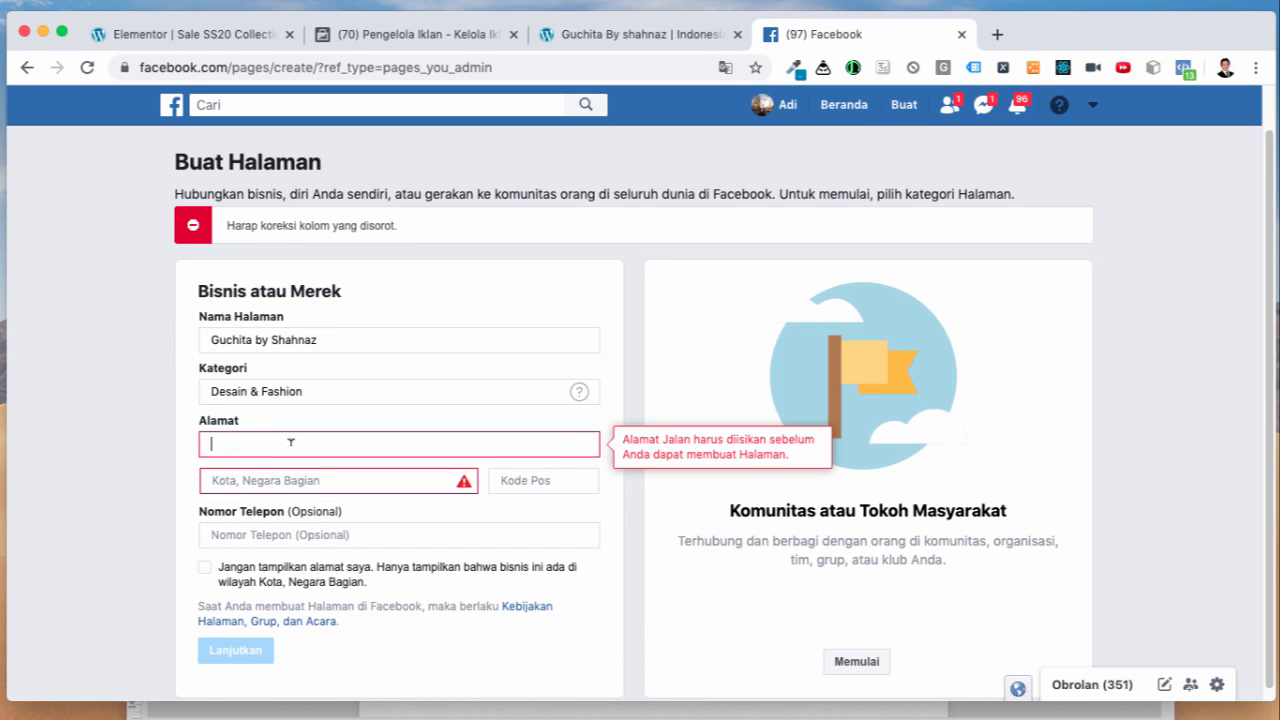
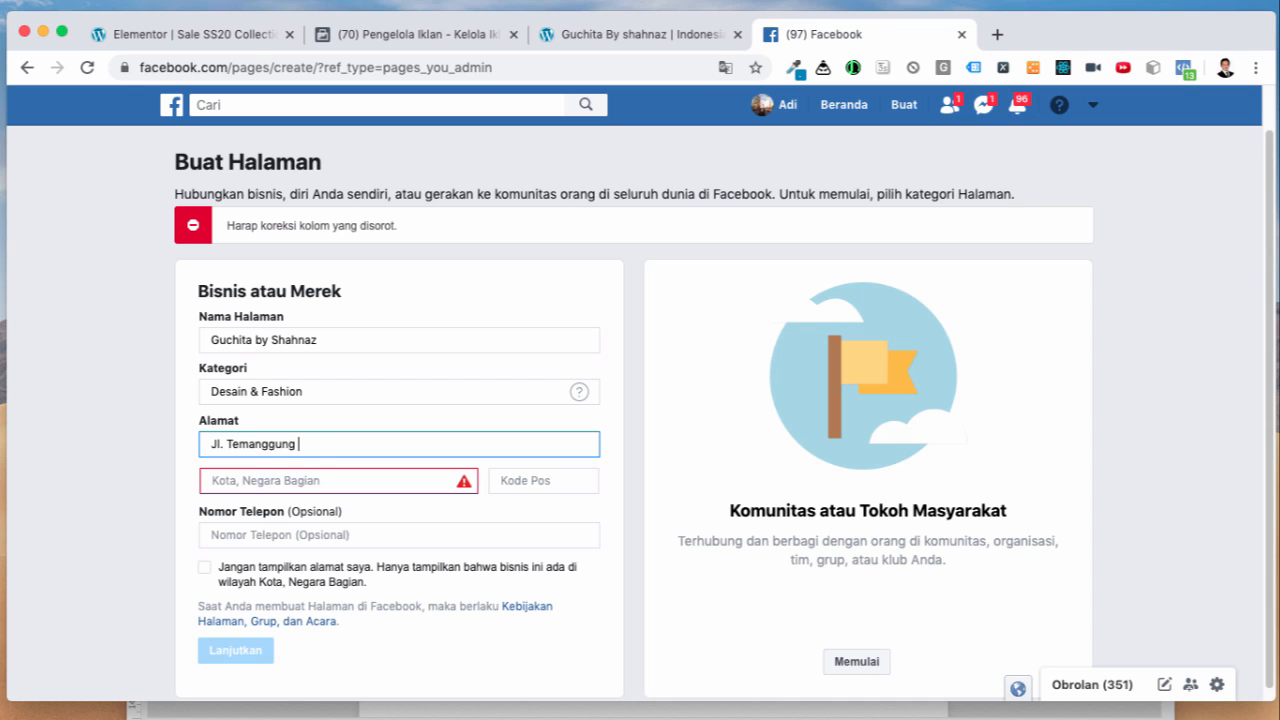
key(Tab)
text(Bandung)
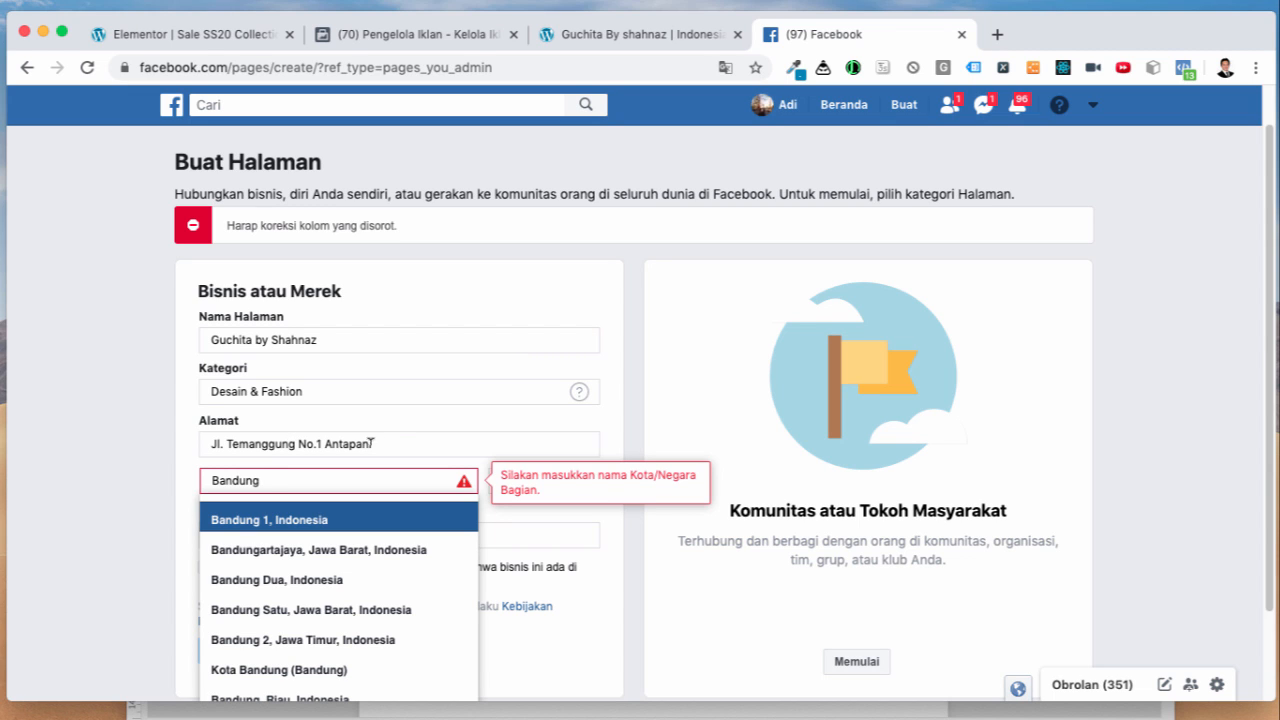
key(Return)
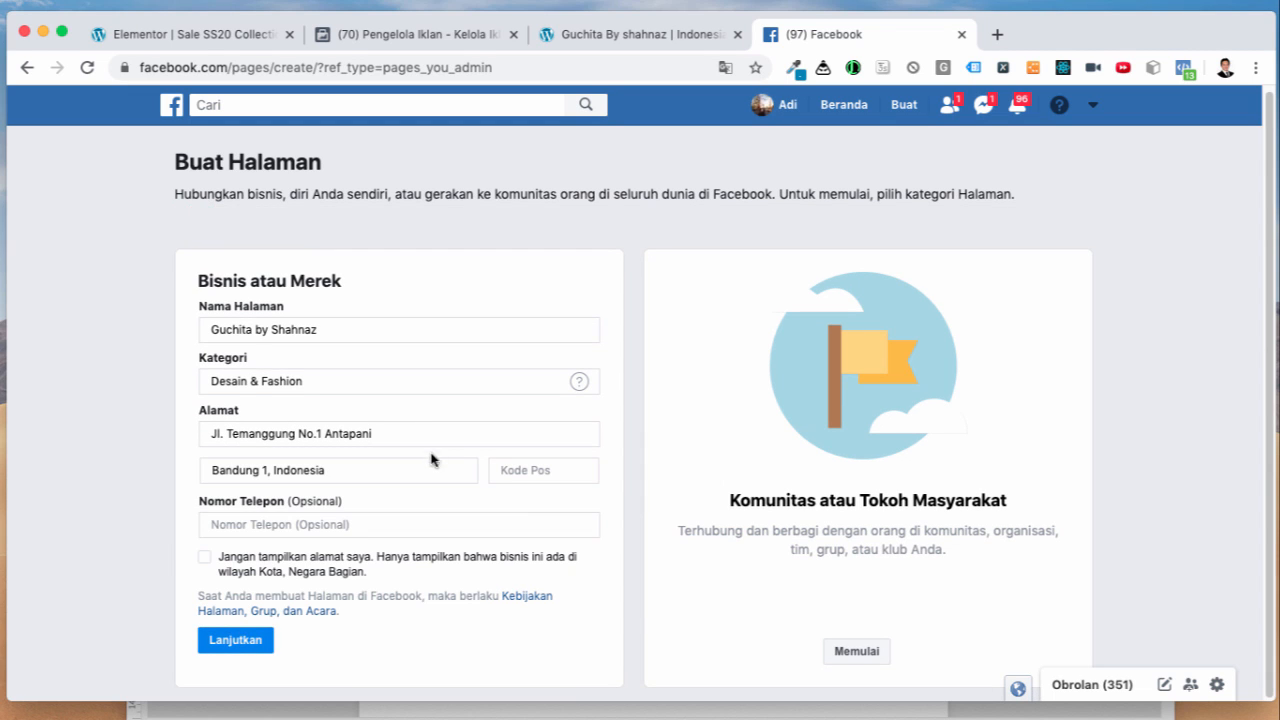
Step: Re-enter the city as 'Bandung 1, Indonesia' from the suggestions
click(411, 462)
drag(355, 467, 203, 481)
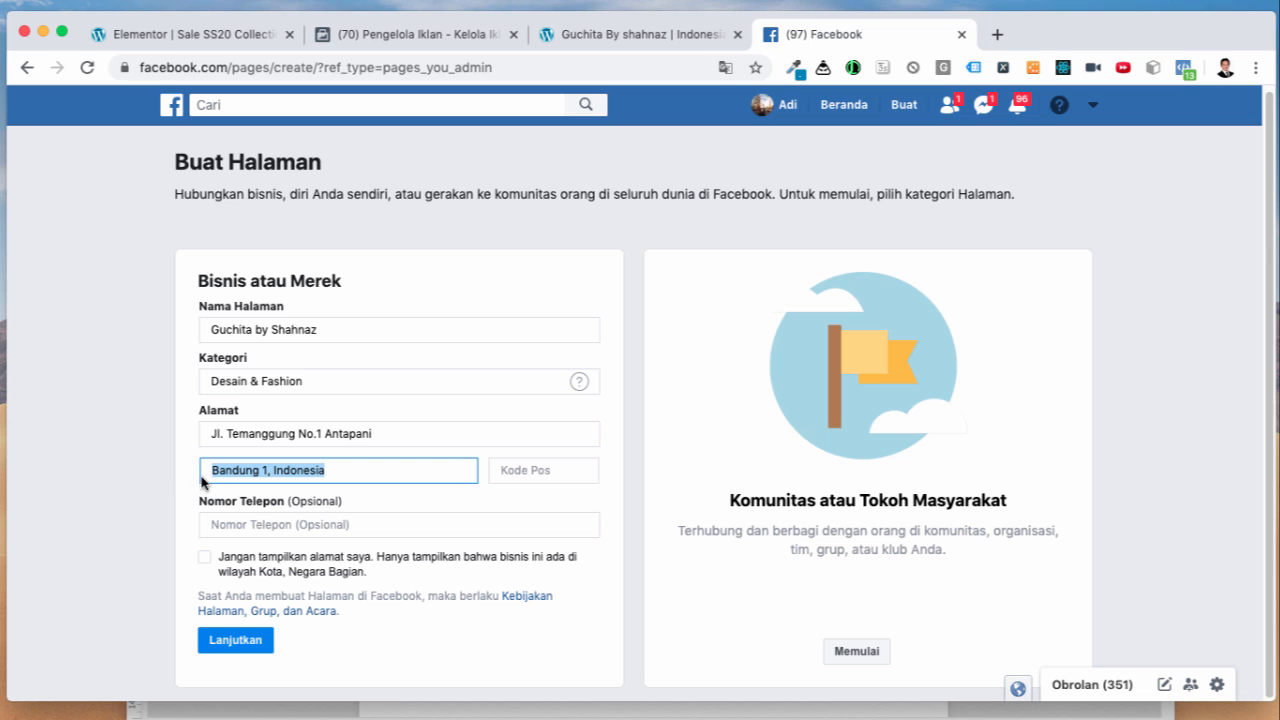
key(BackSpace)
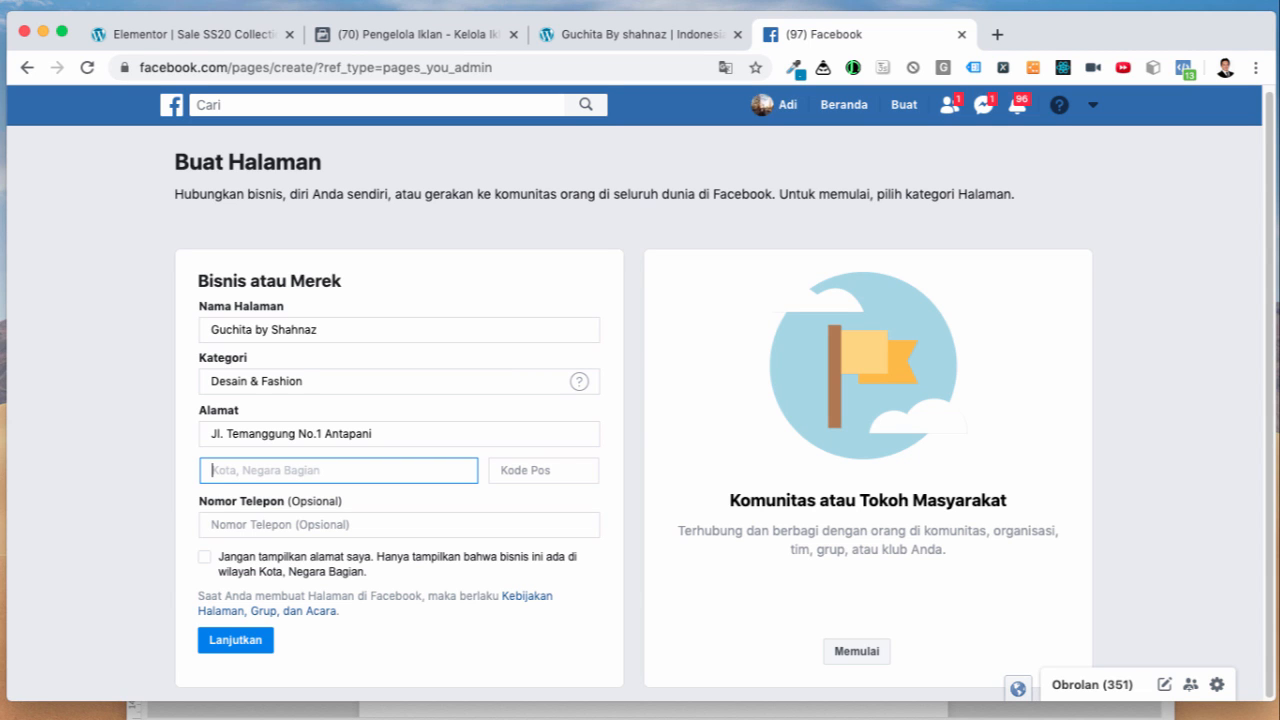
text(Bandung 1, Indone)
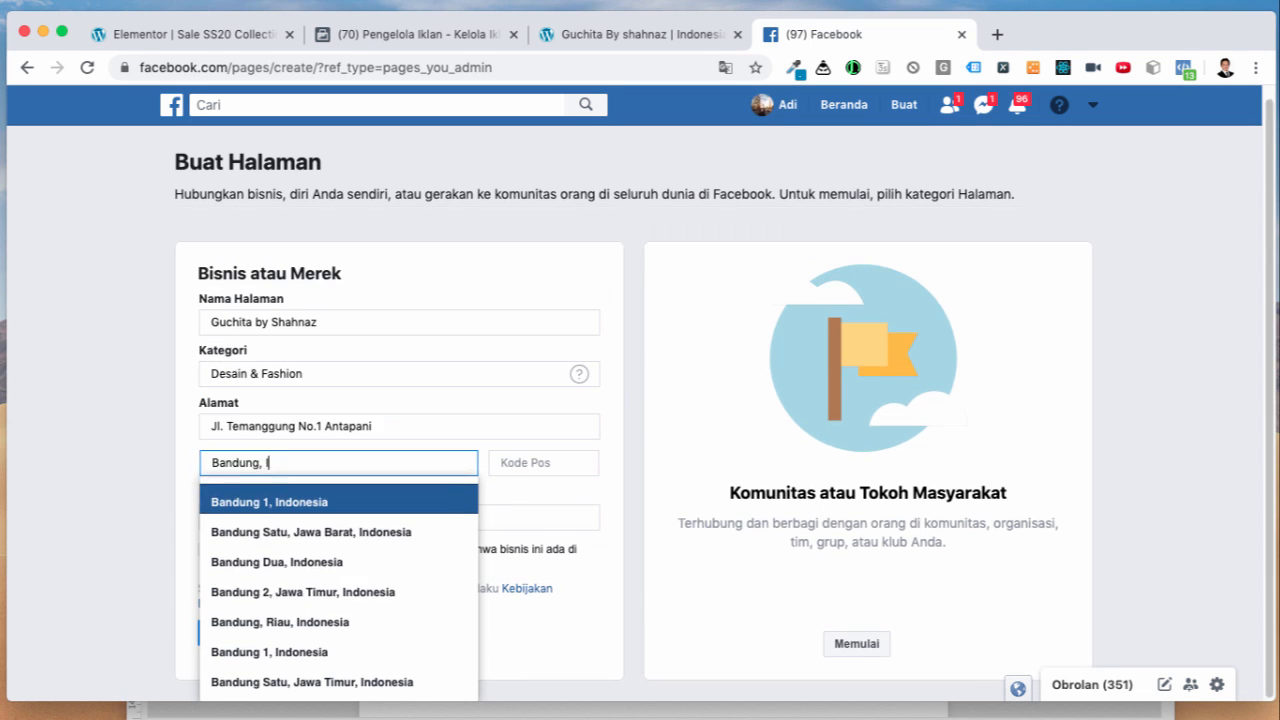
text(sia)
key(Return)
Step: Enter the postal code, hide the full address, and submit the page details
key(Tab)
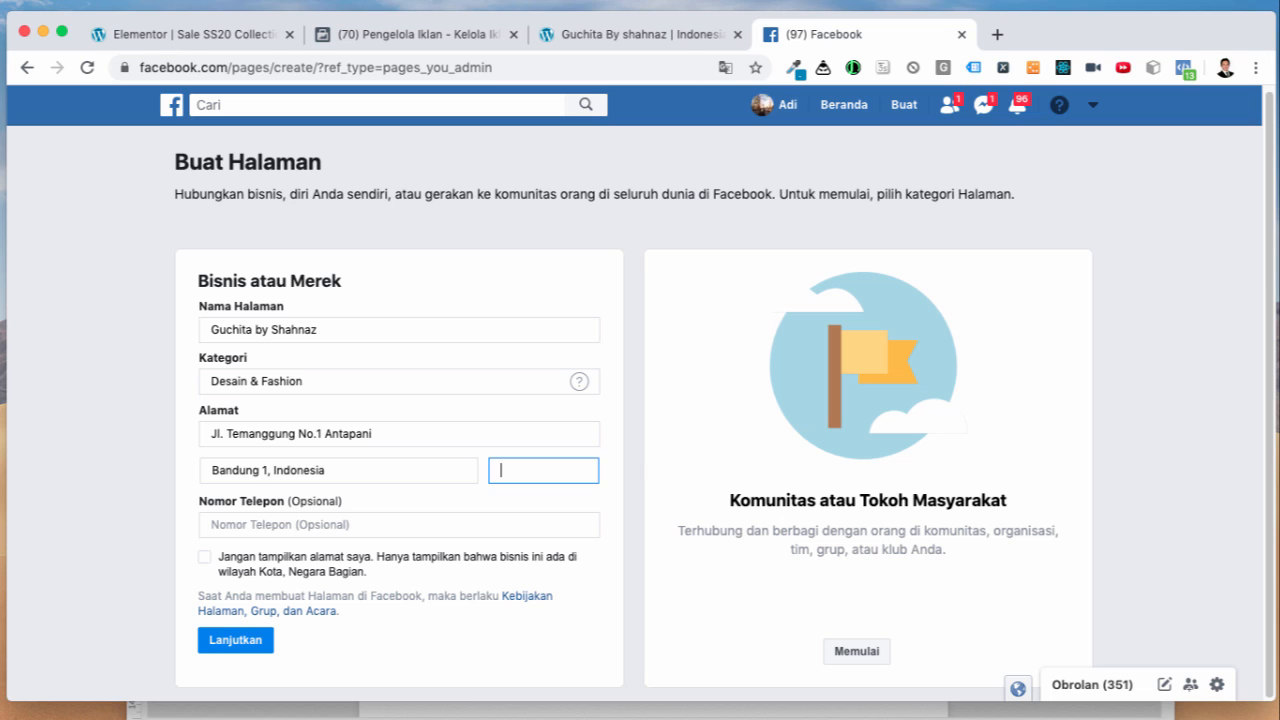
text(40291)
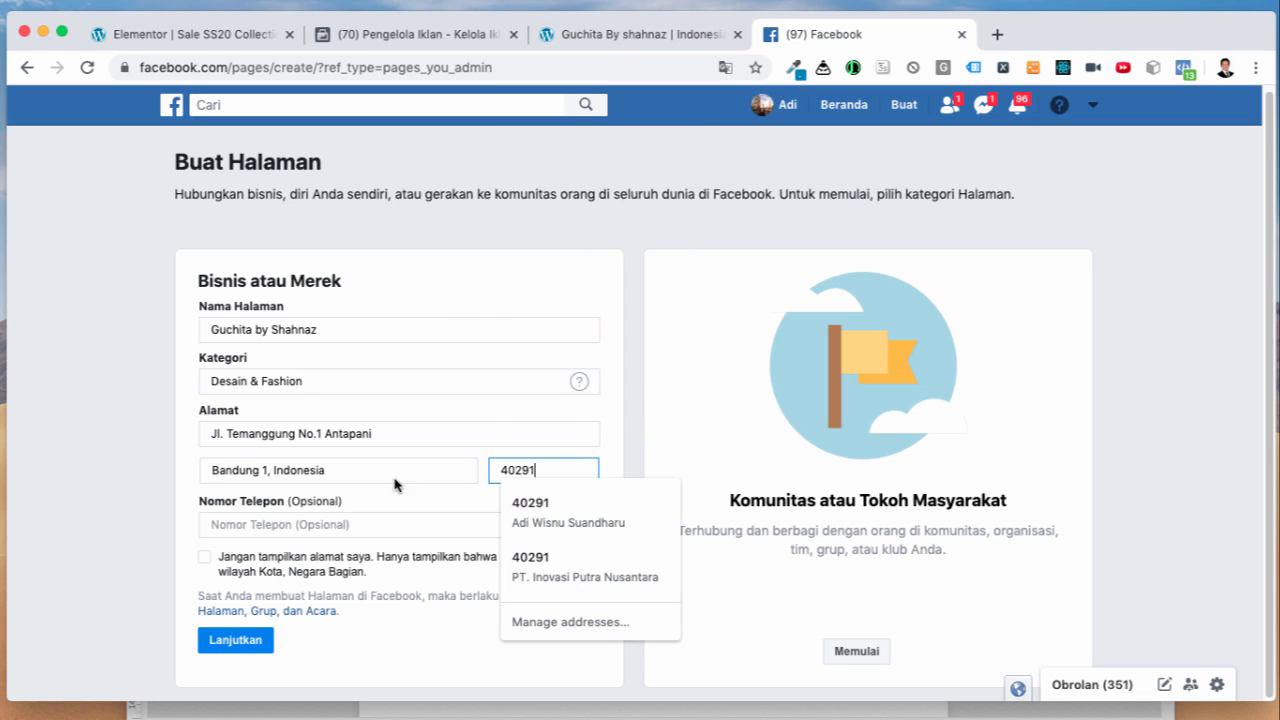
click(605, 448)
click(358, 523)
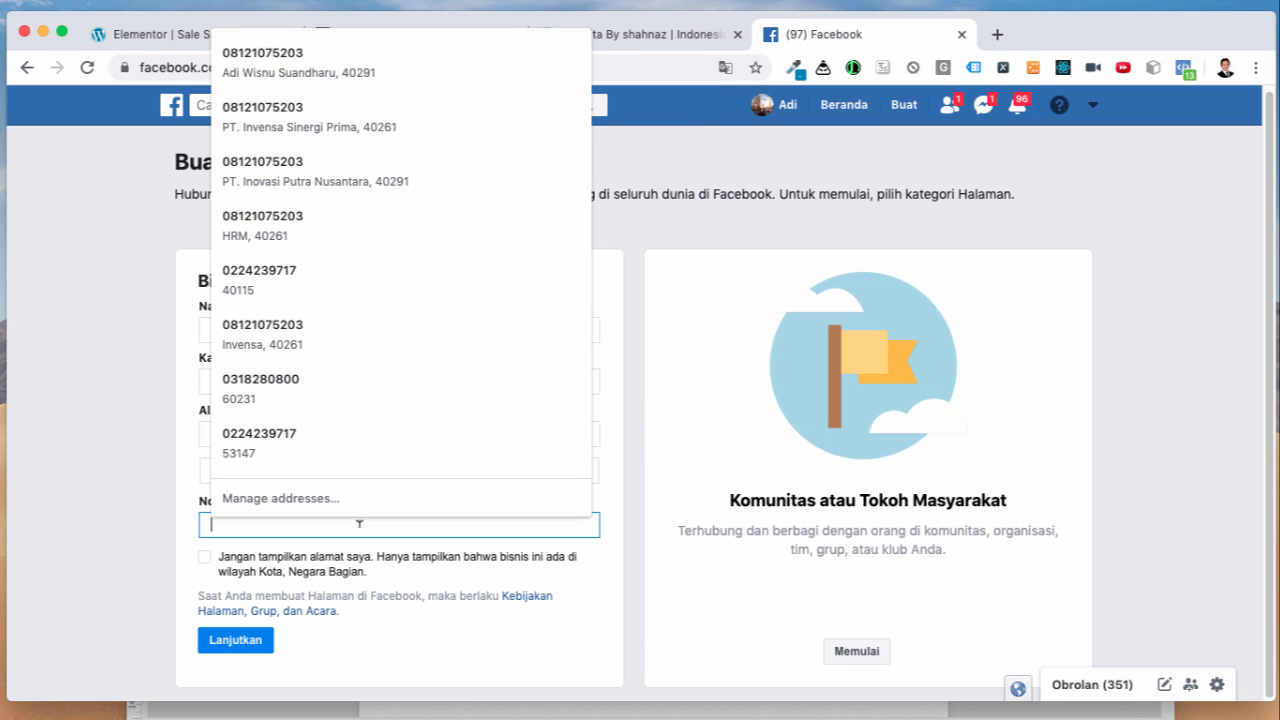
click(187, 556)
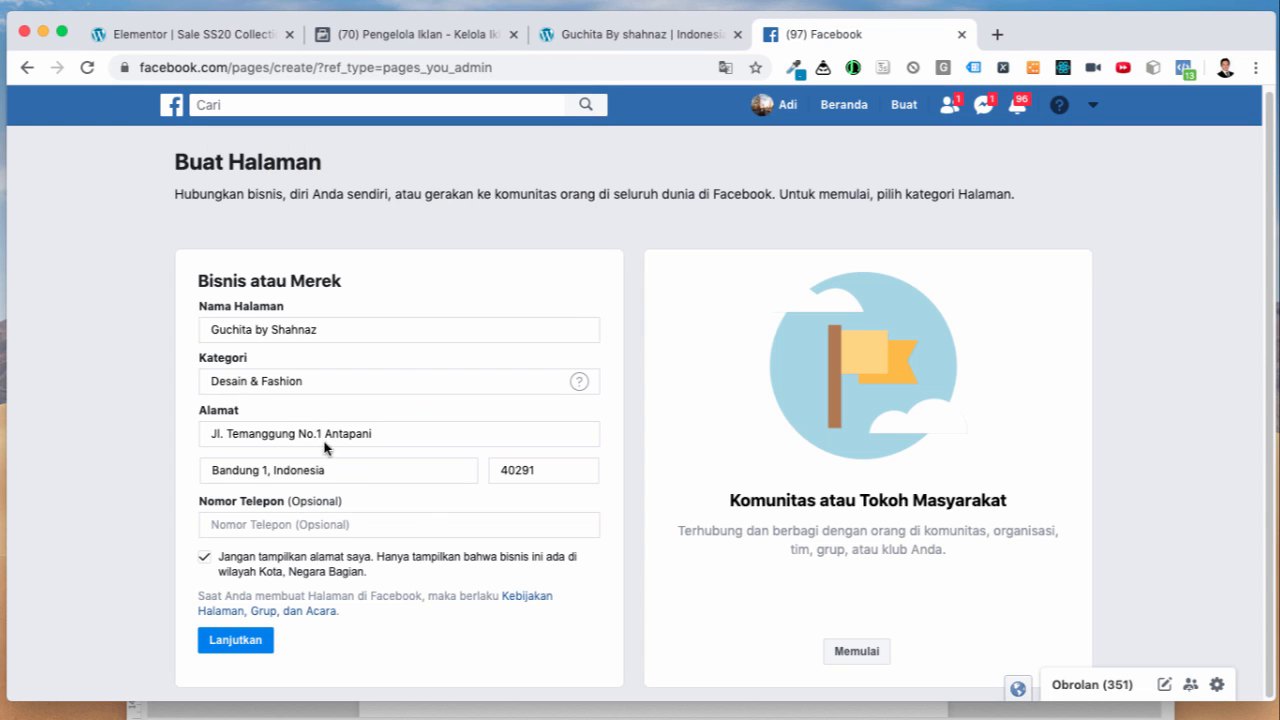
click(236, 641)
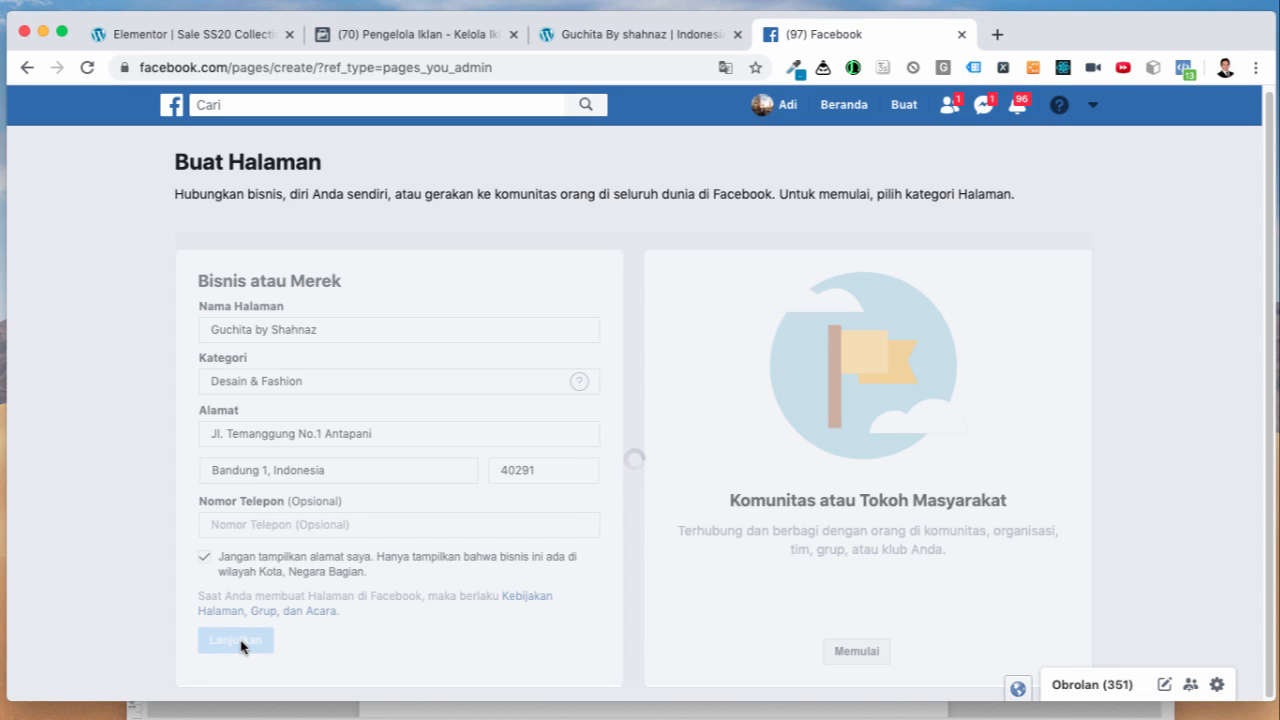
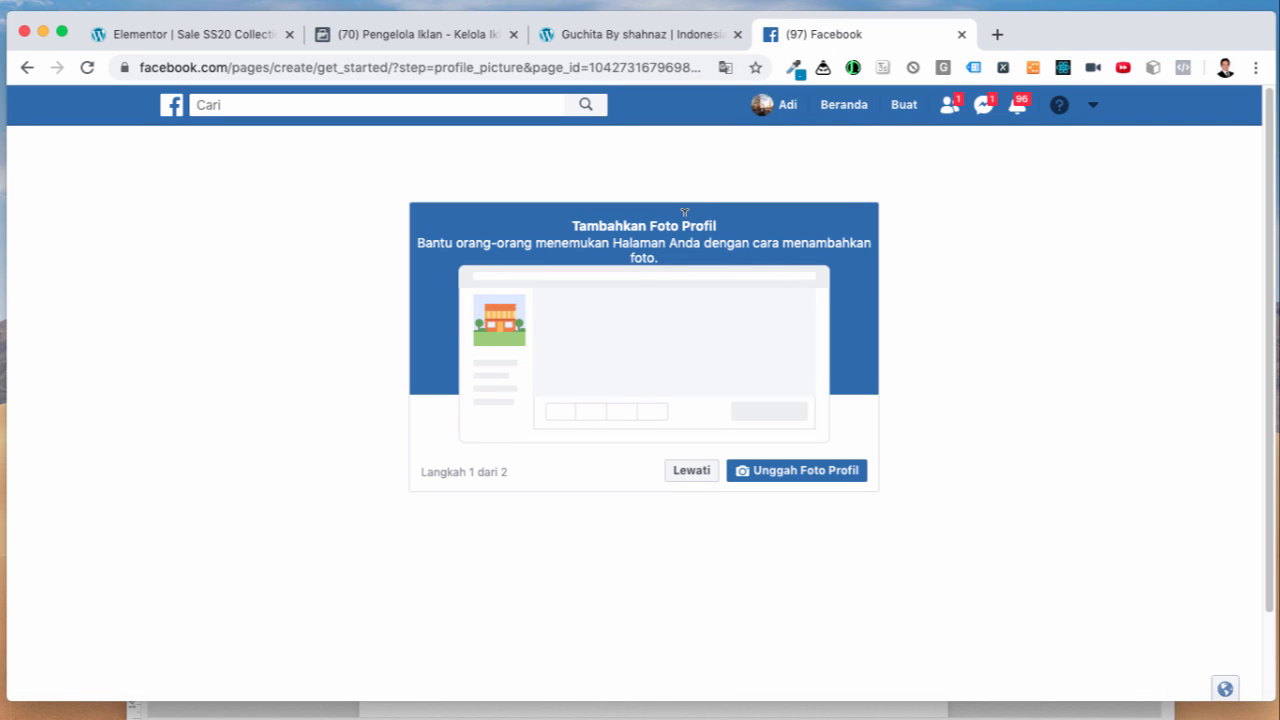
Step: Open instagram.com/guchitabyshahnaz in a new Chrome tab
click(996, 35)
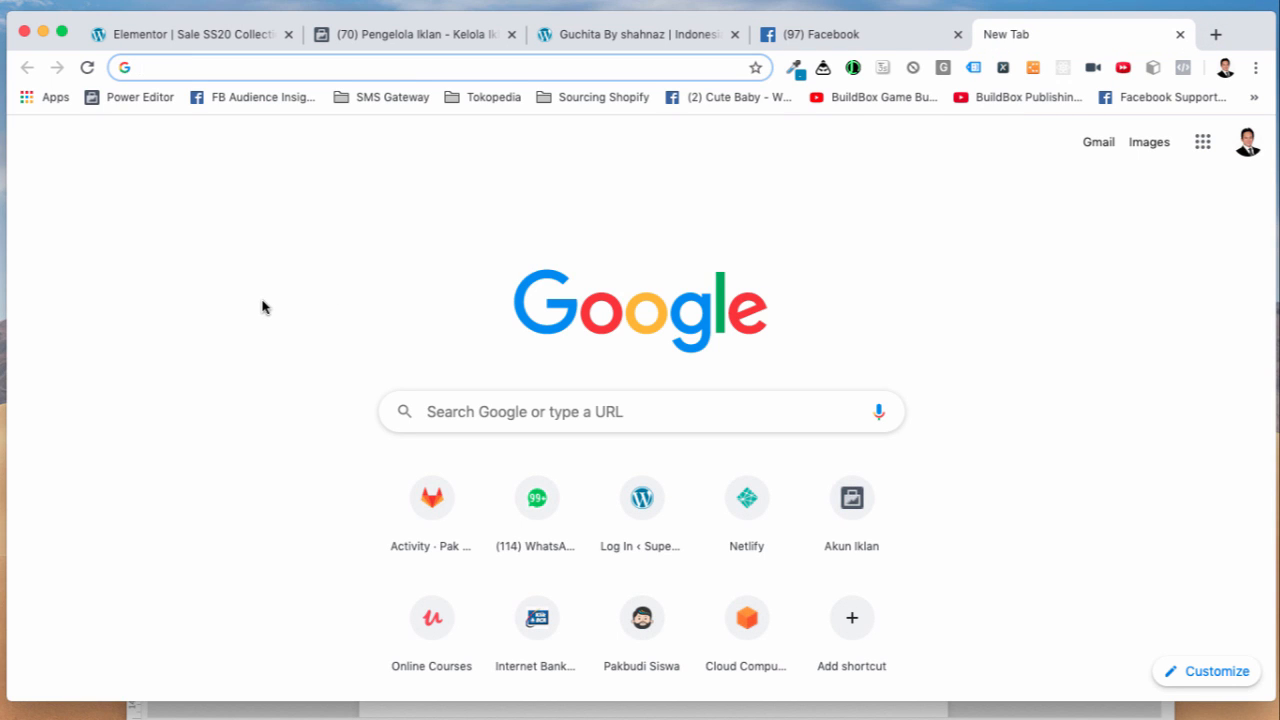
text(insta)
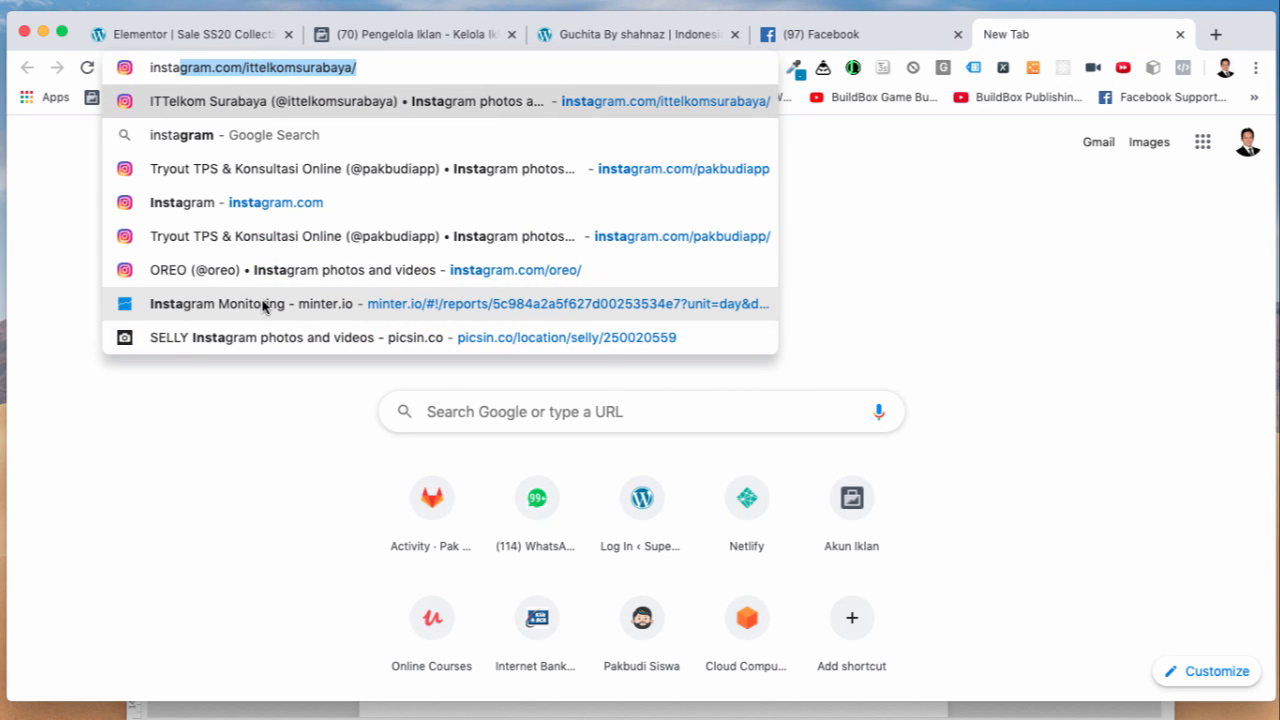
key(Down)
key(Down)
key(Down)
key(Down)
key(Down)
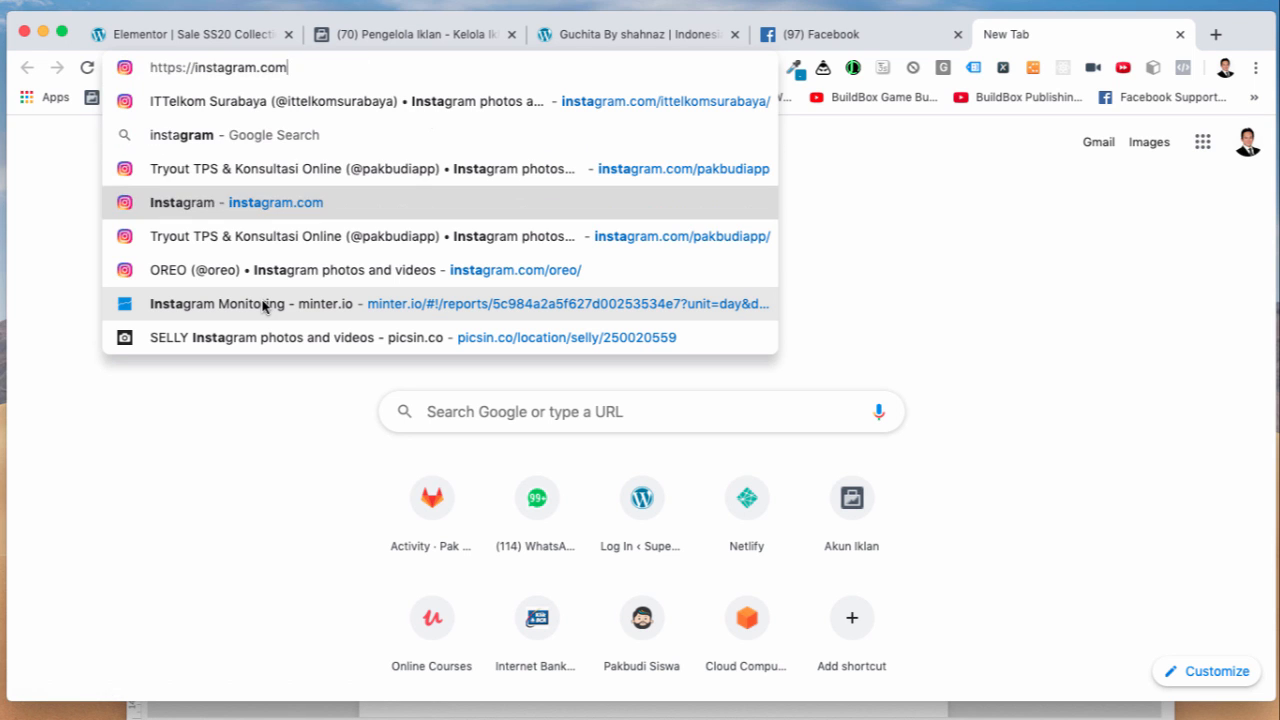
key(Up)
key(Up)
key(Up)
key(Up)
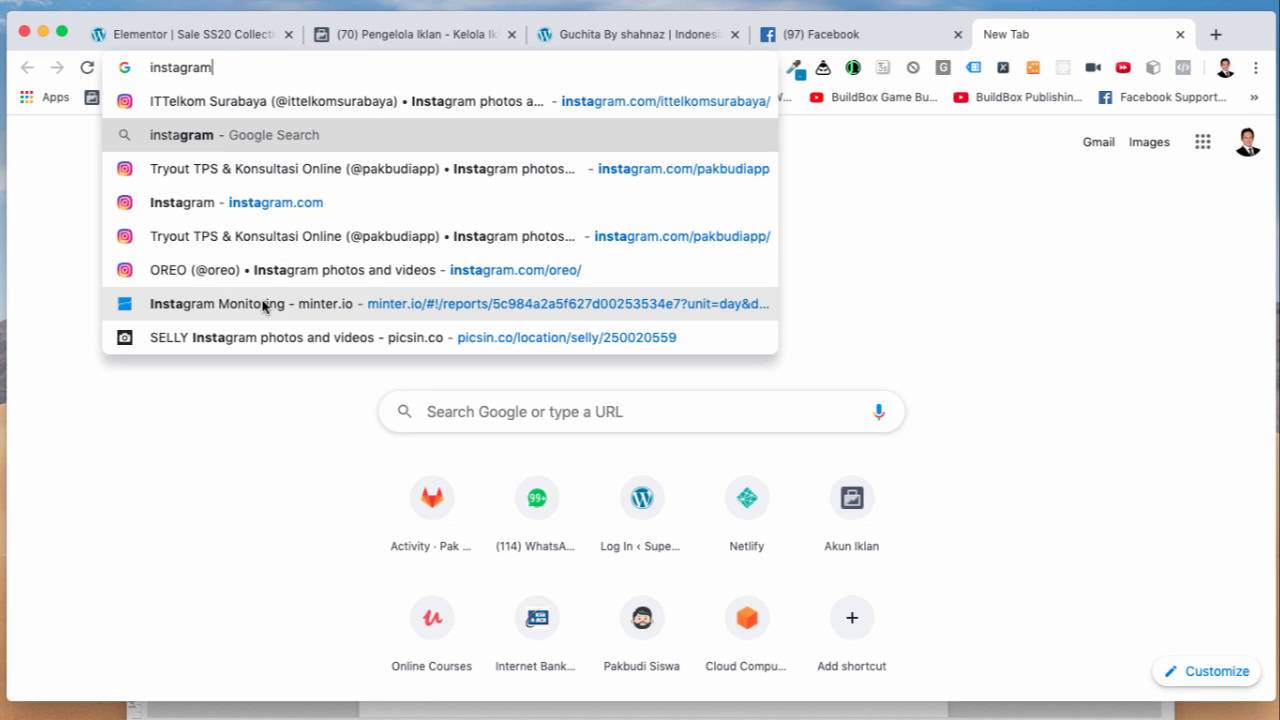
text(c)
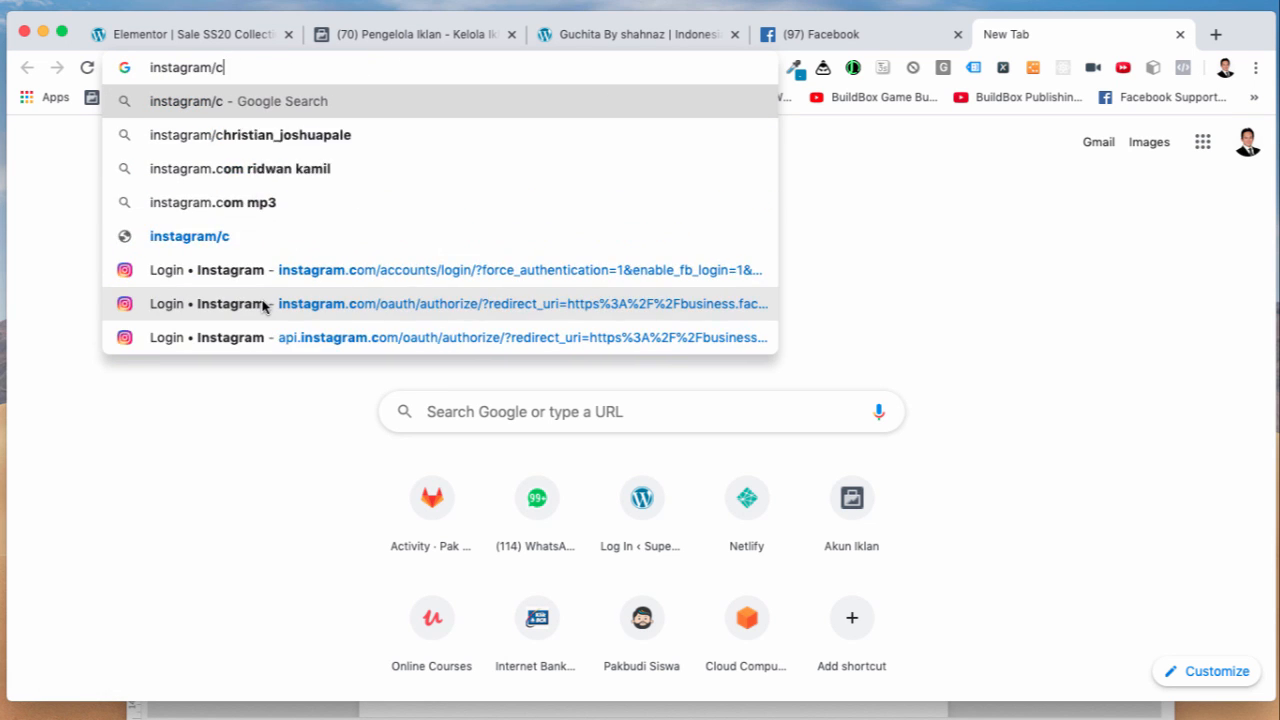
key(BackSpace)
text(.com/)
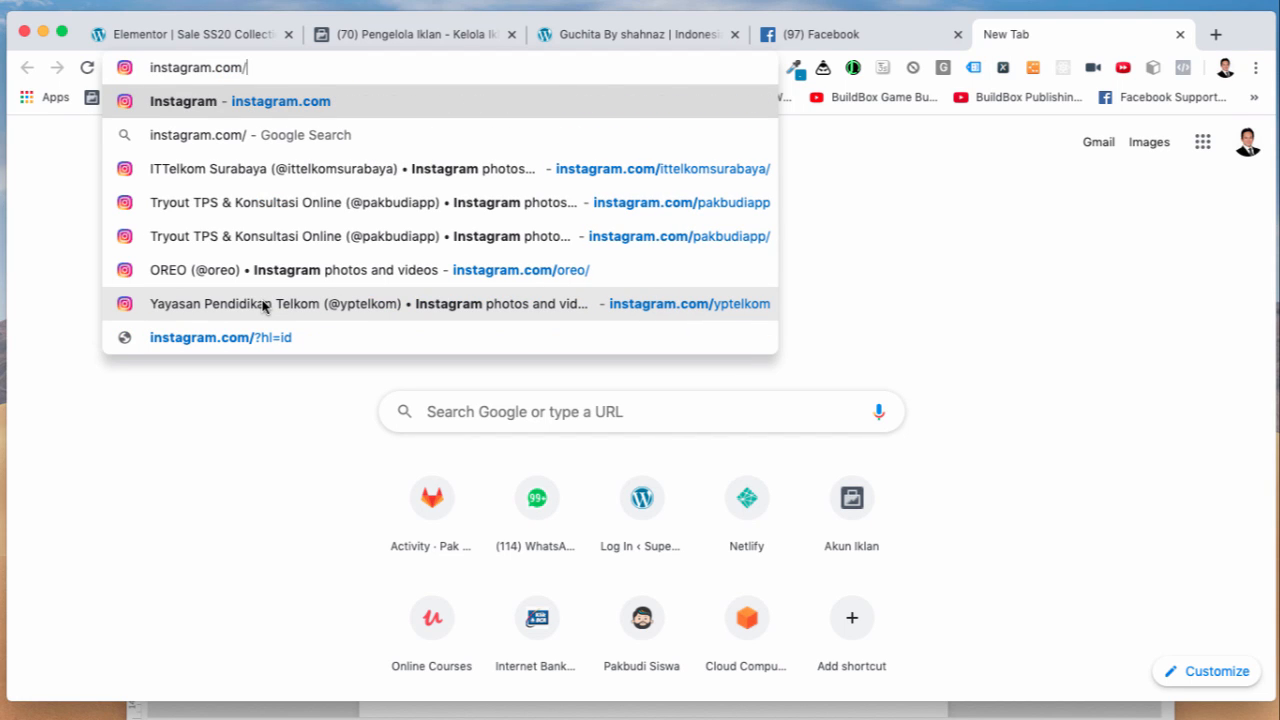
text(gu)
key(Return)
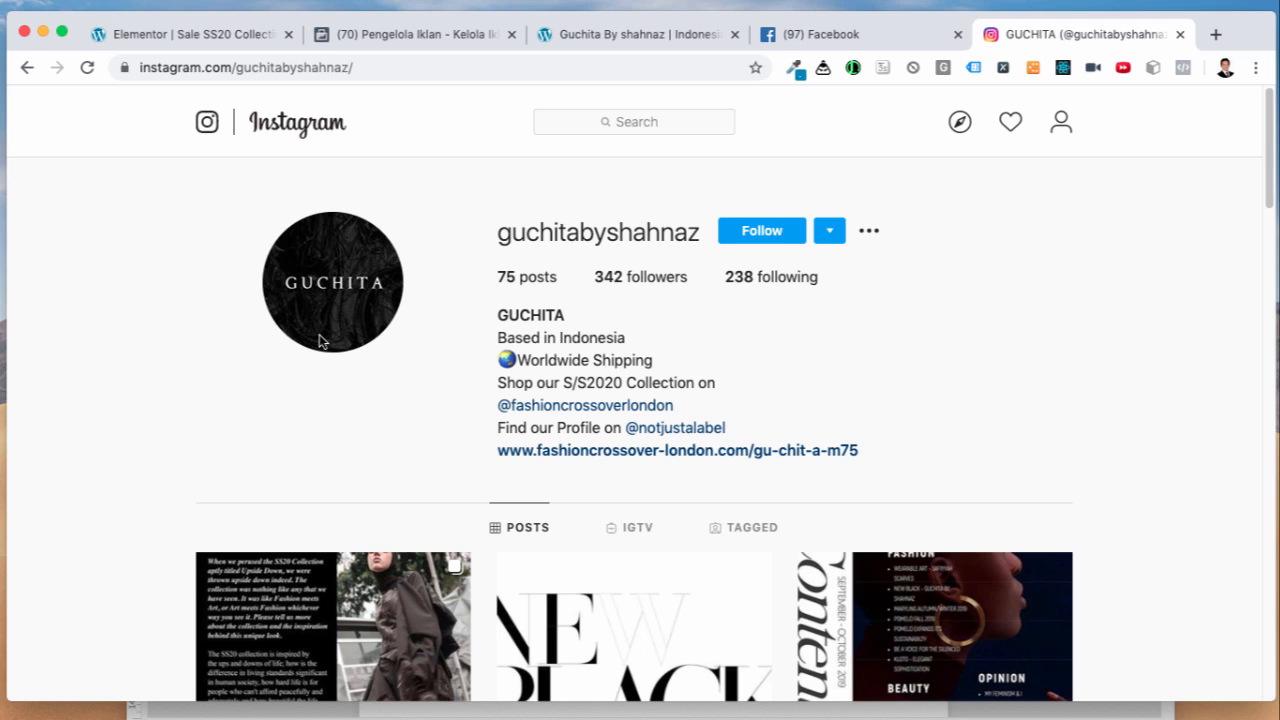
Step: Inspect the profile picture and open its image source in its own tab
right_click(347, 420)
click(316, 412)
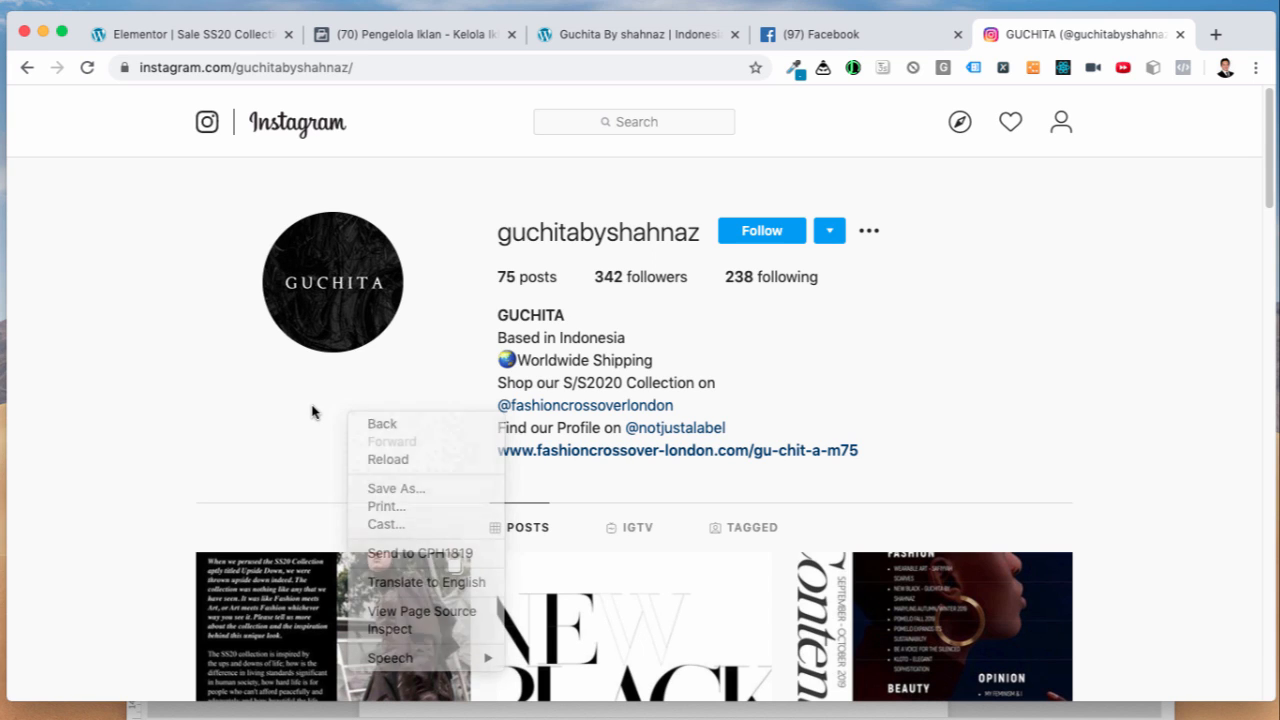
right_click(283, 369)
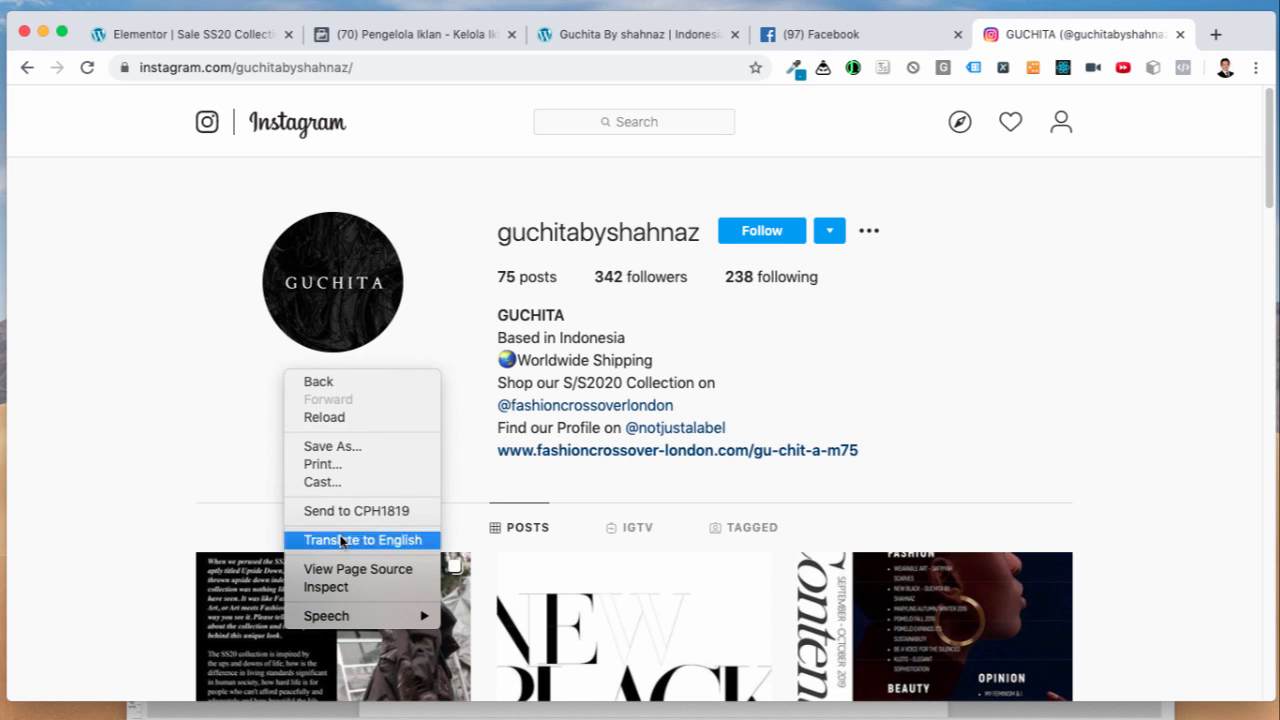
click(365, 592)
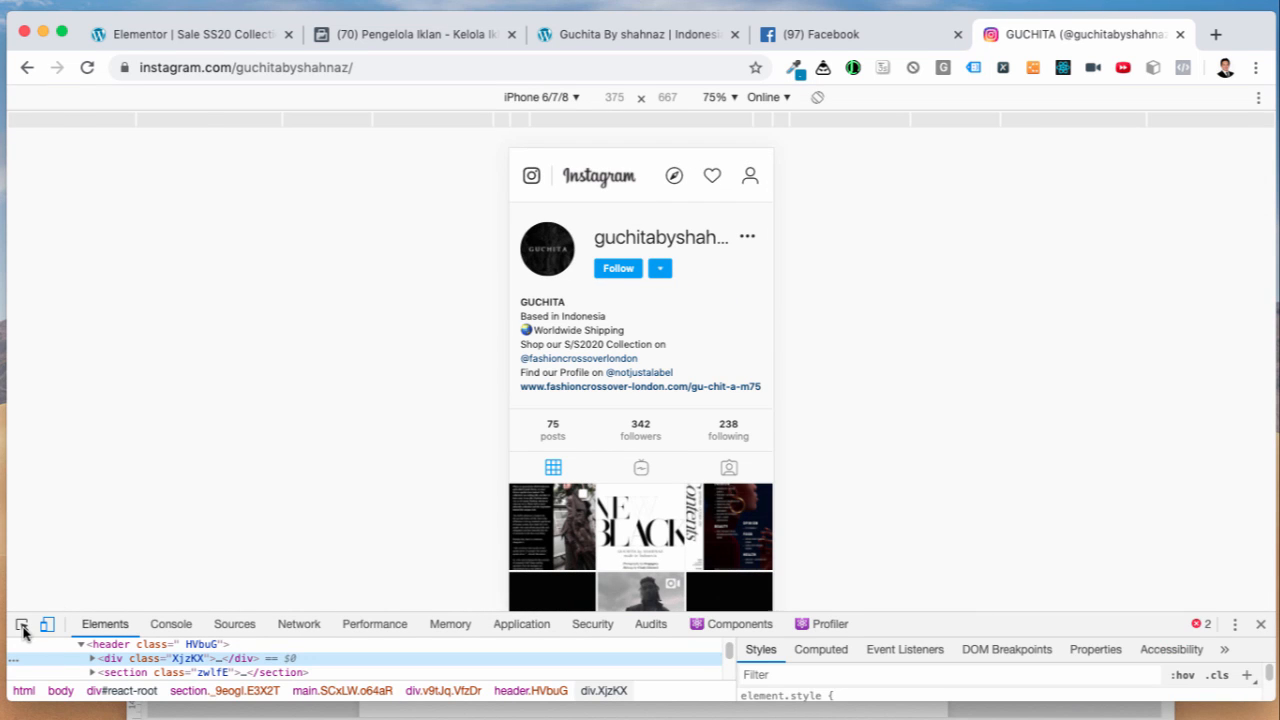
click(21, 625)
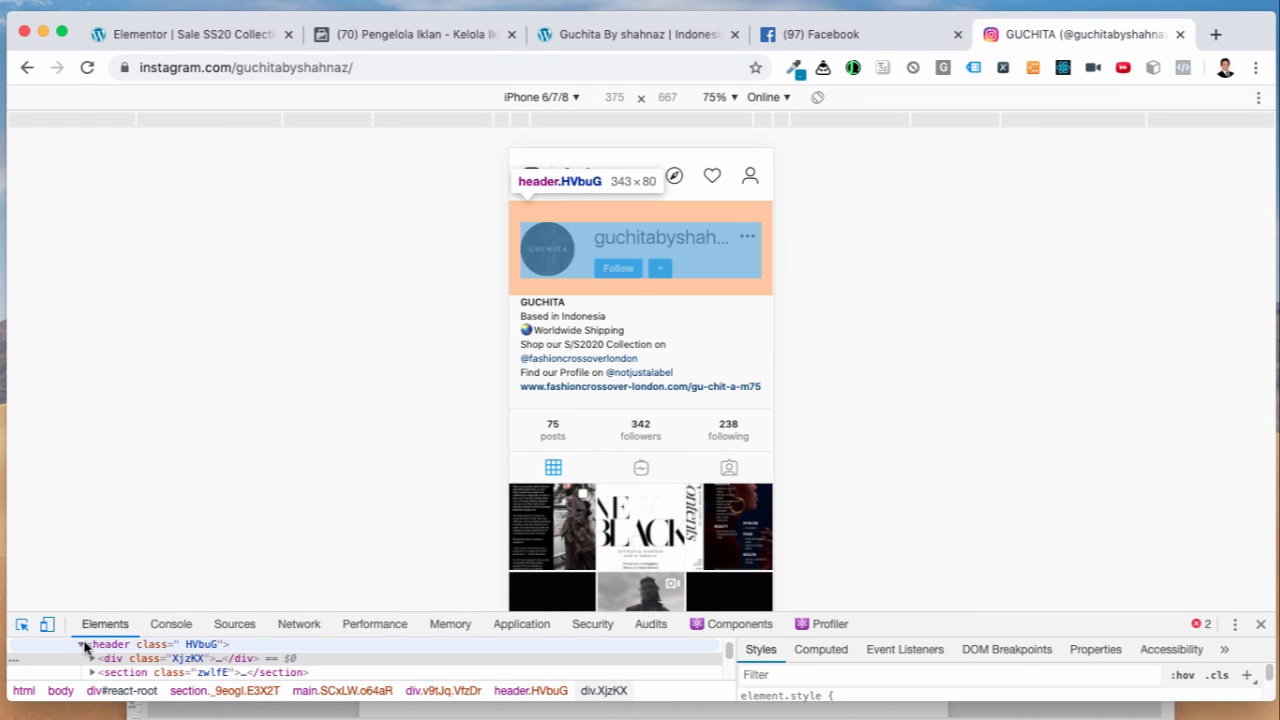
click(557, 249)
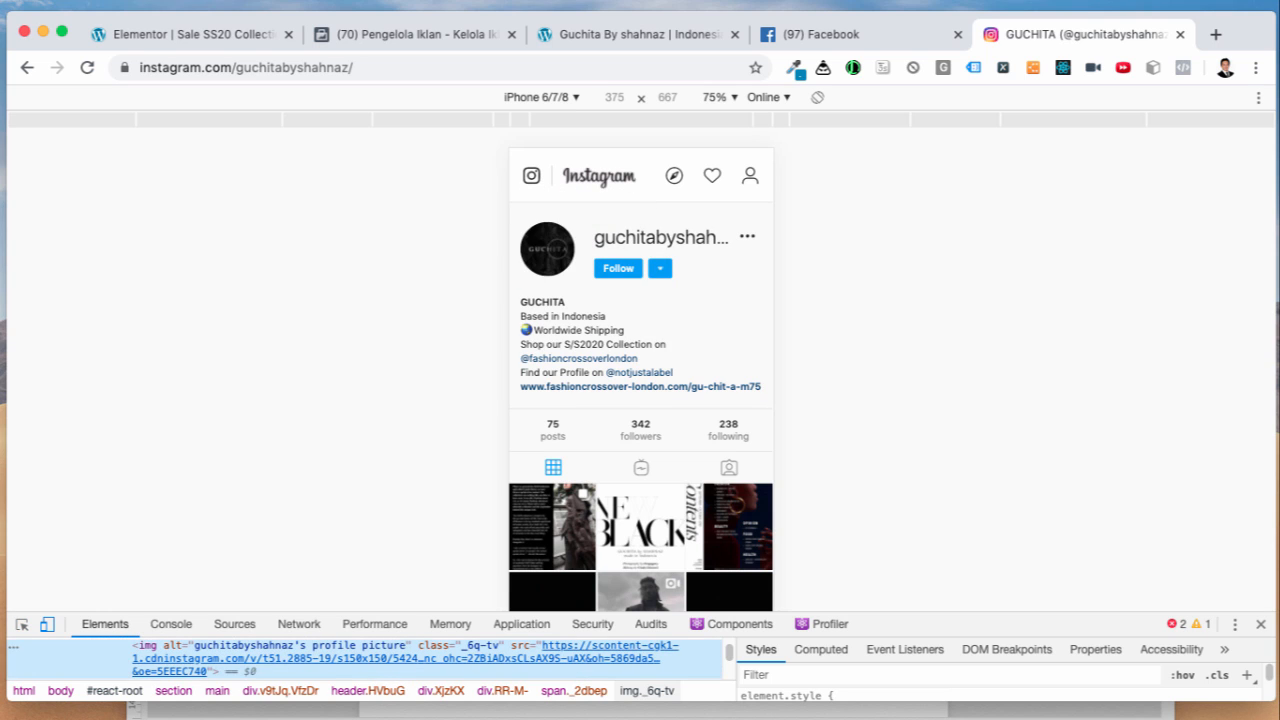
double_click(594, 652)
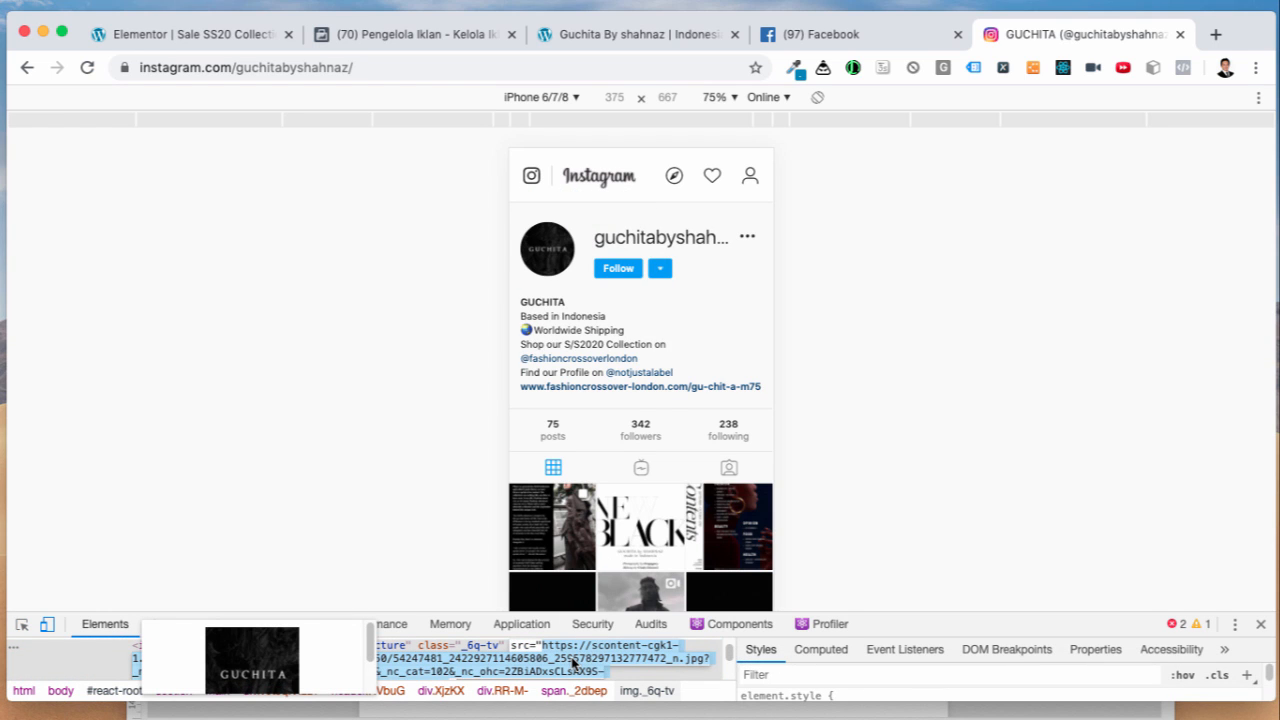
right_click(574, 662)
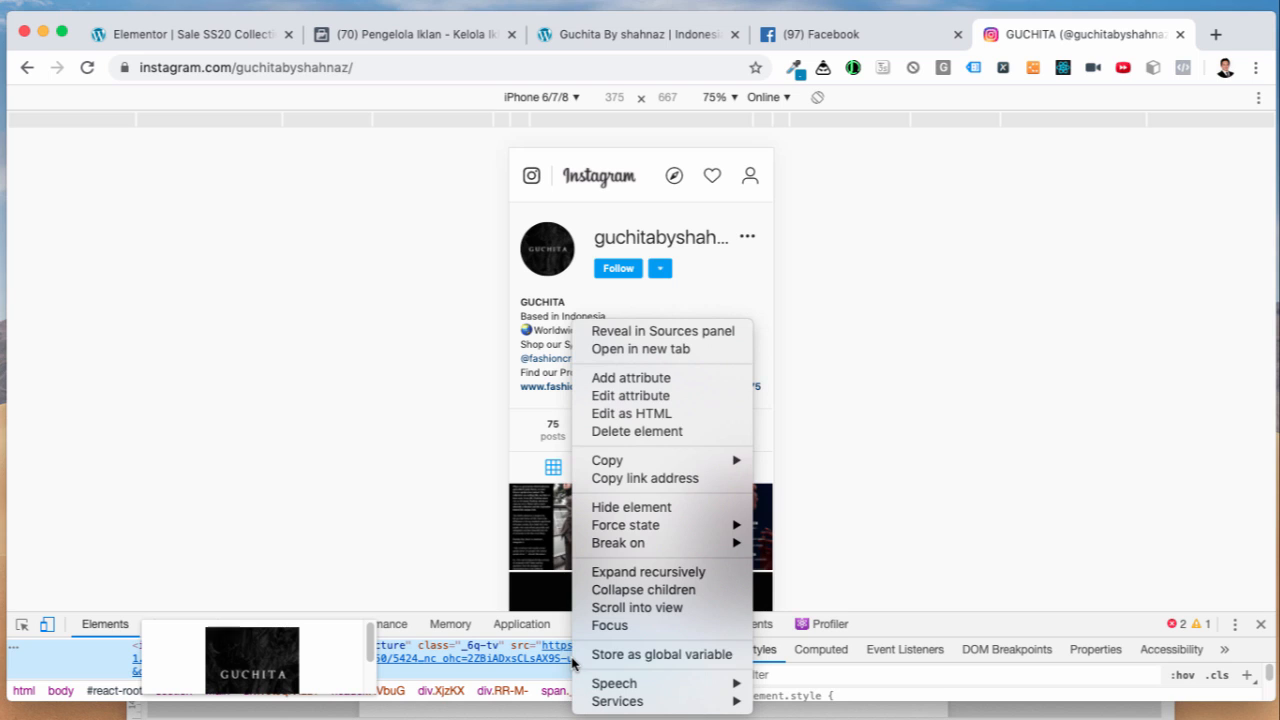
click(636, 349)
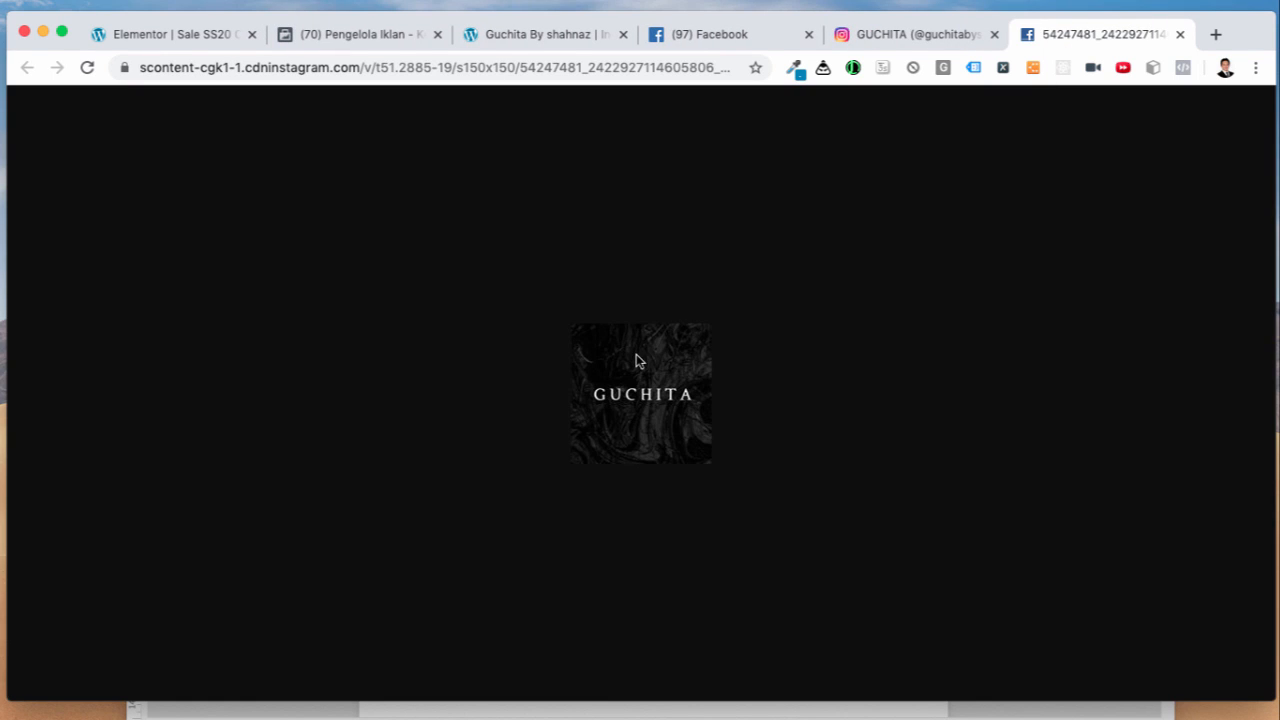
Step: Save the GUCHITA logo image to Downloads as logo-guchita.jpg
right_click(636, 361)
click(670, 384)
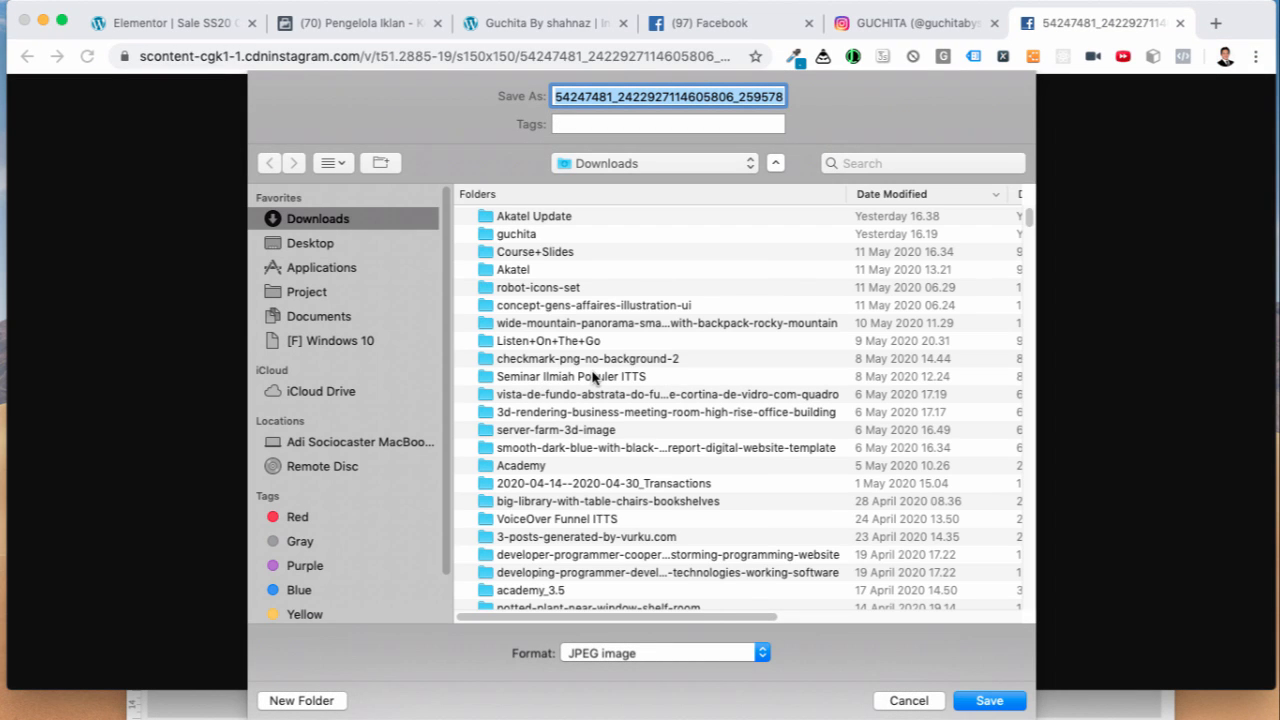
text(logo-guc)
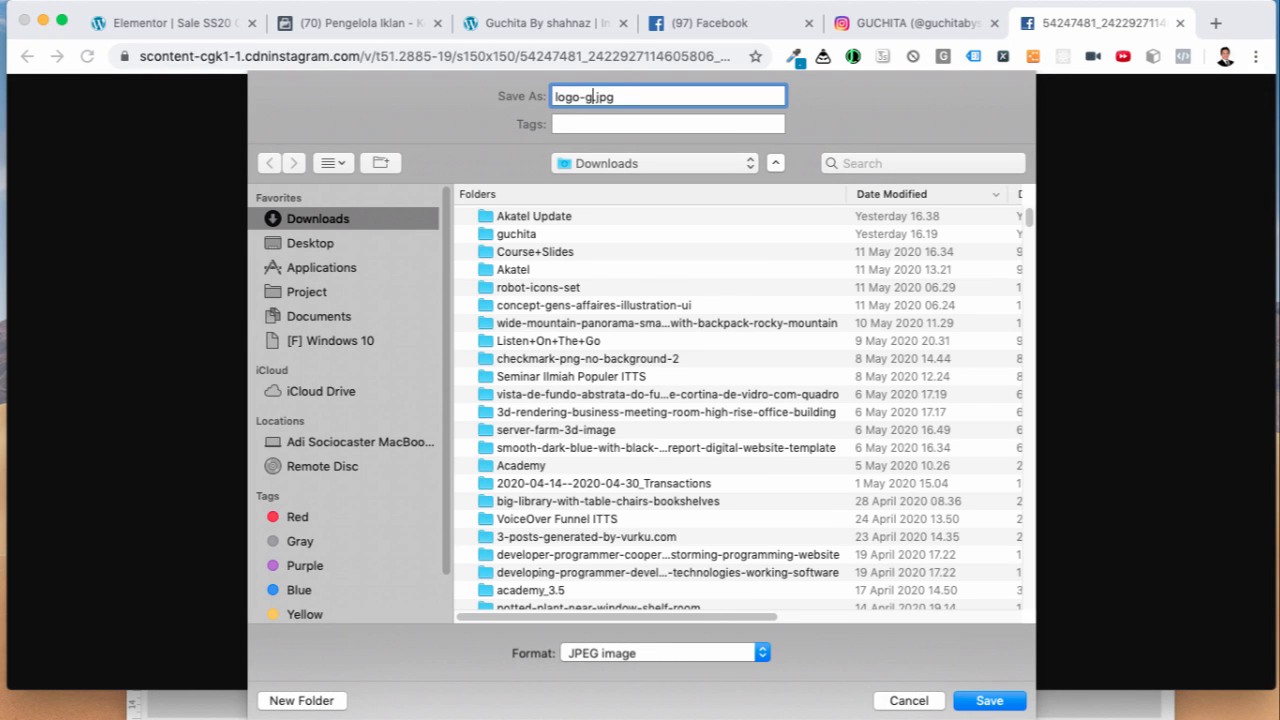
text(hita)
key(Return)
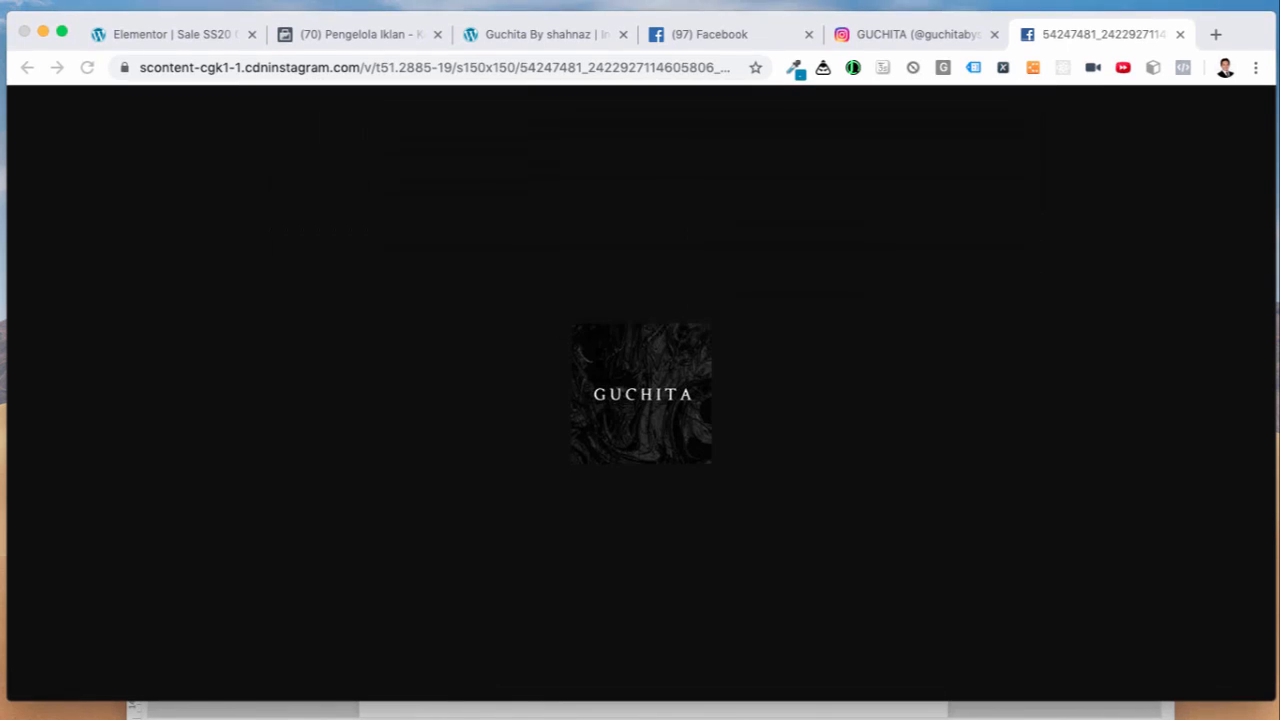
Step: Upload logo-guchita.jpg from Downloads as the Facebook page's profile picture
click(738, 36)
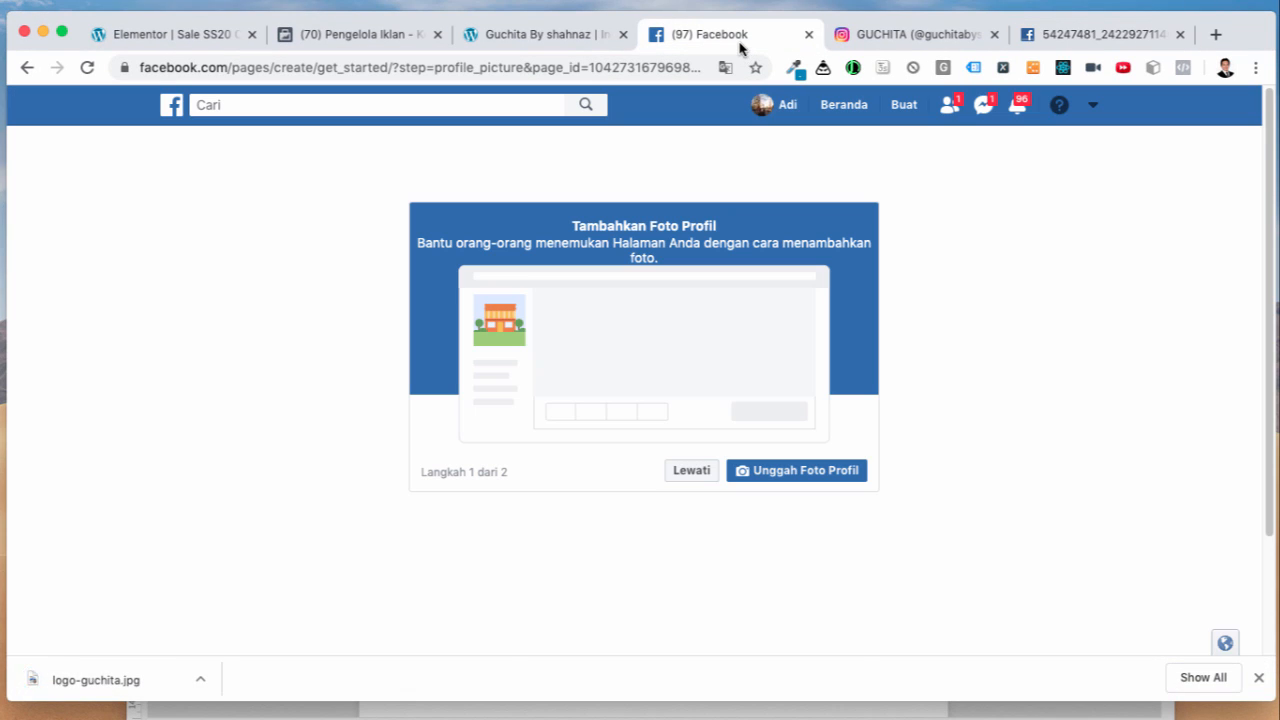
click(786, 478)
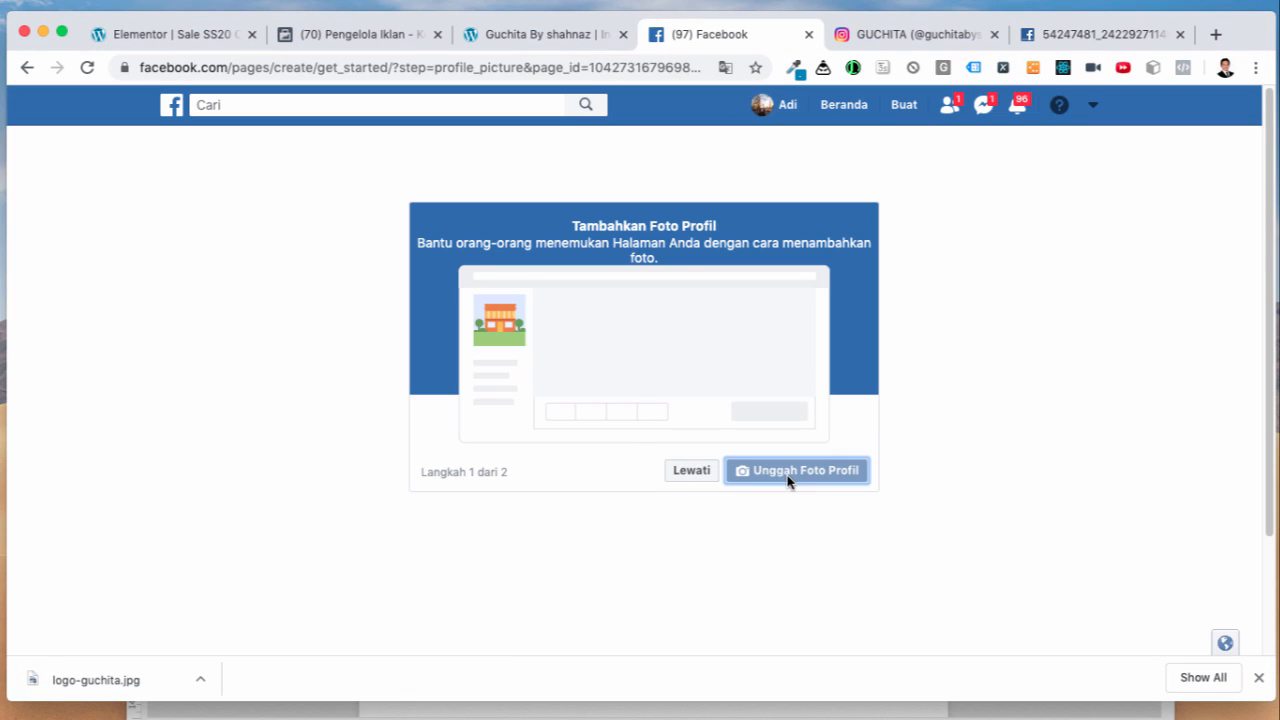
click(133, 182)
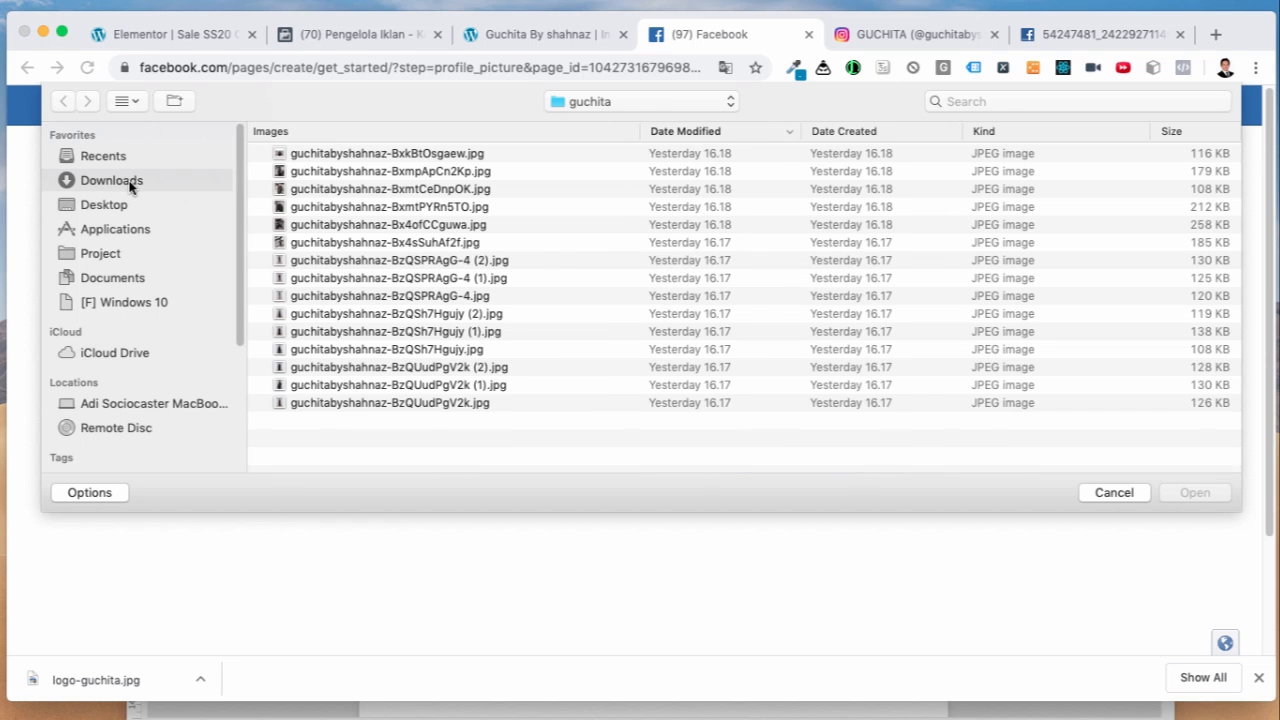
scroll(381, 310, down, 15)
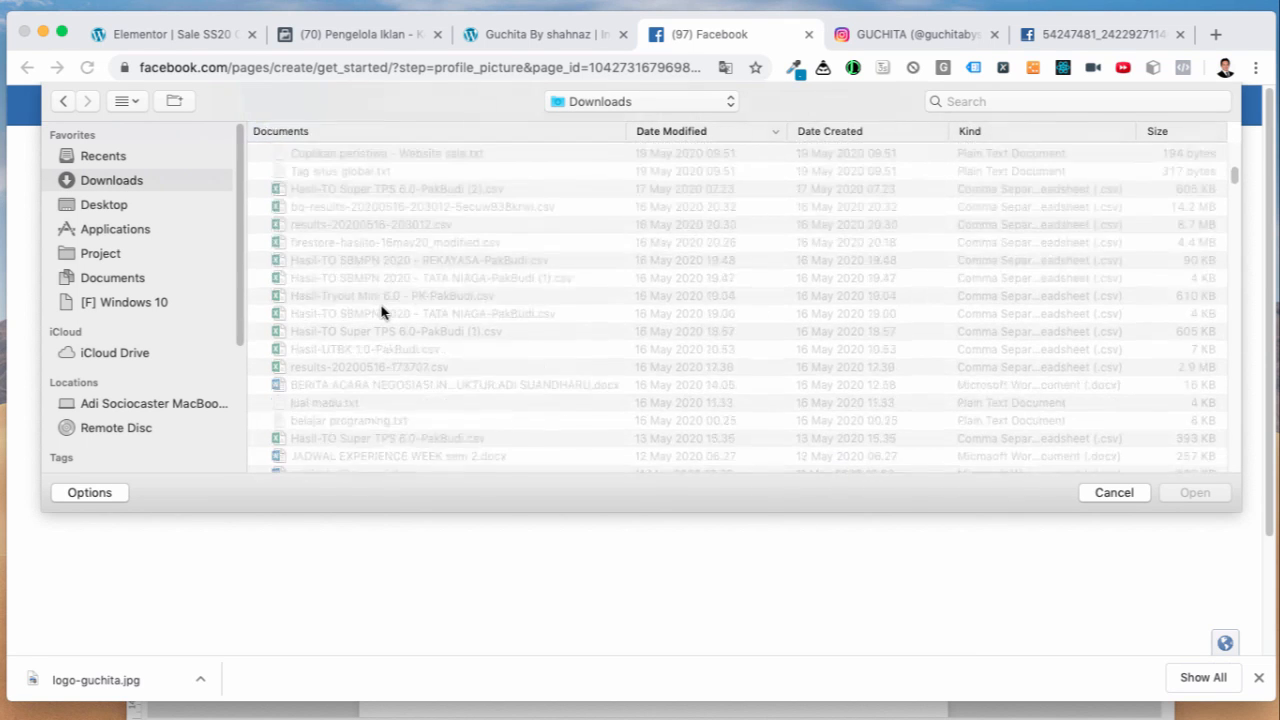
scroll(381, 312, down, 10)
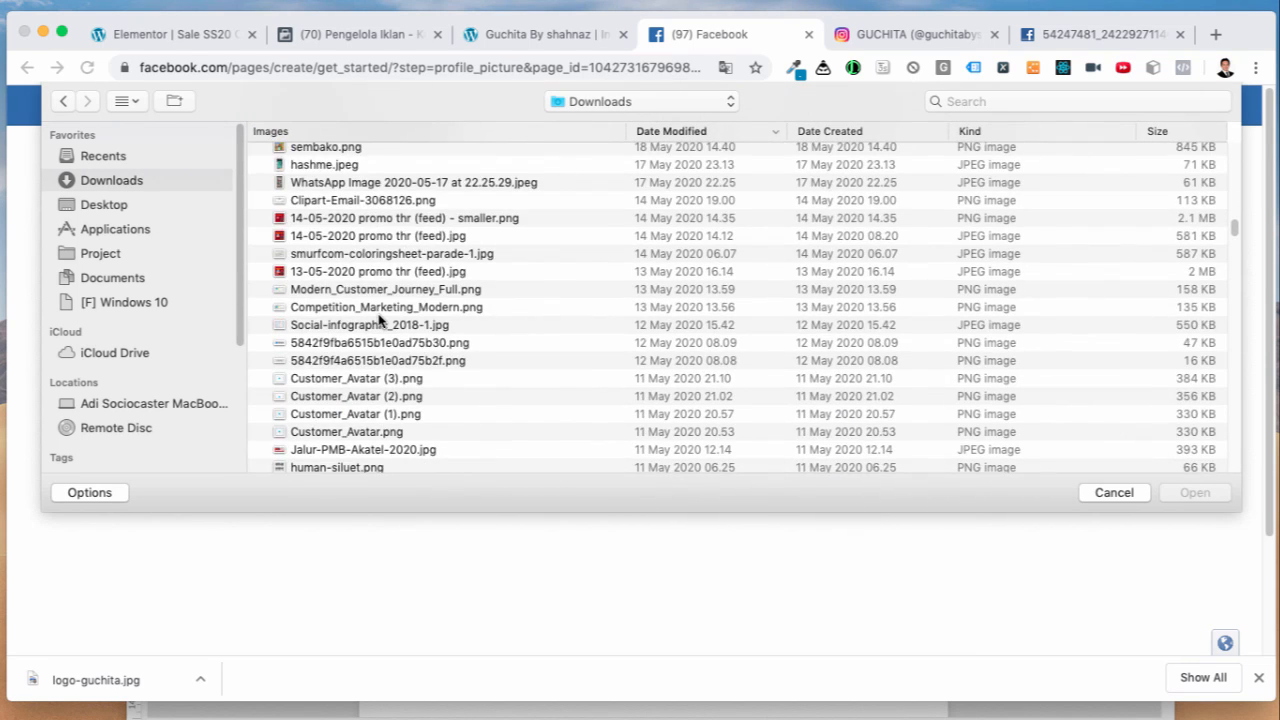
scroll(380, 320, up, 5)
click(358, 190)
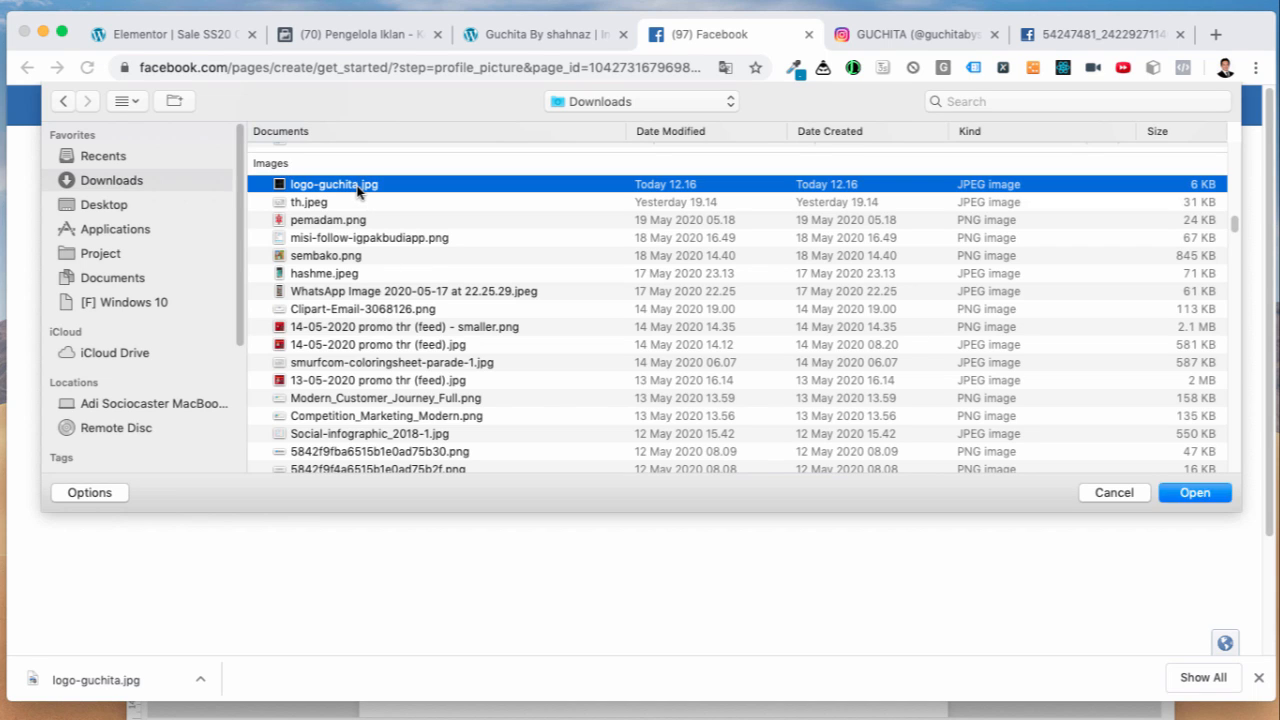
double_click(358, 190)
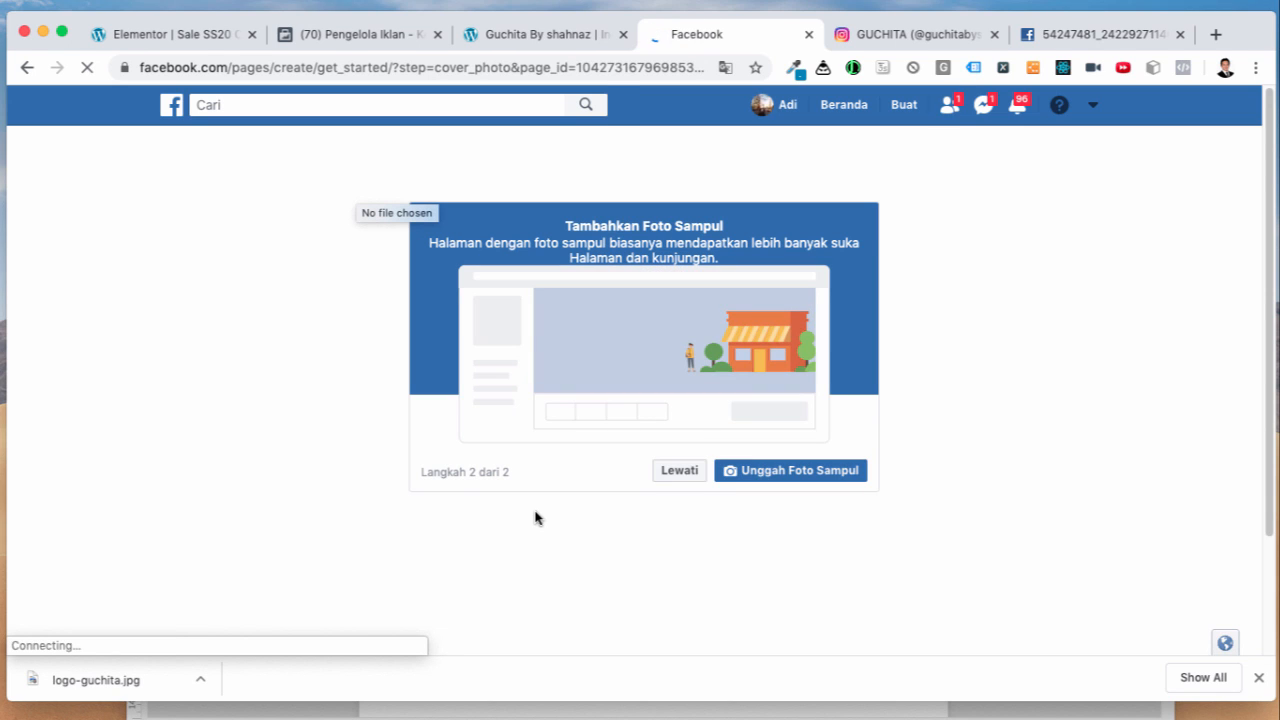
Step: Start choosing a cover photo, cancel it, and return to the saved logo image
click(795, 477)
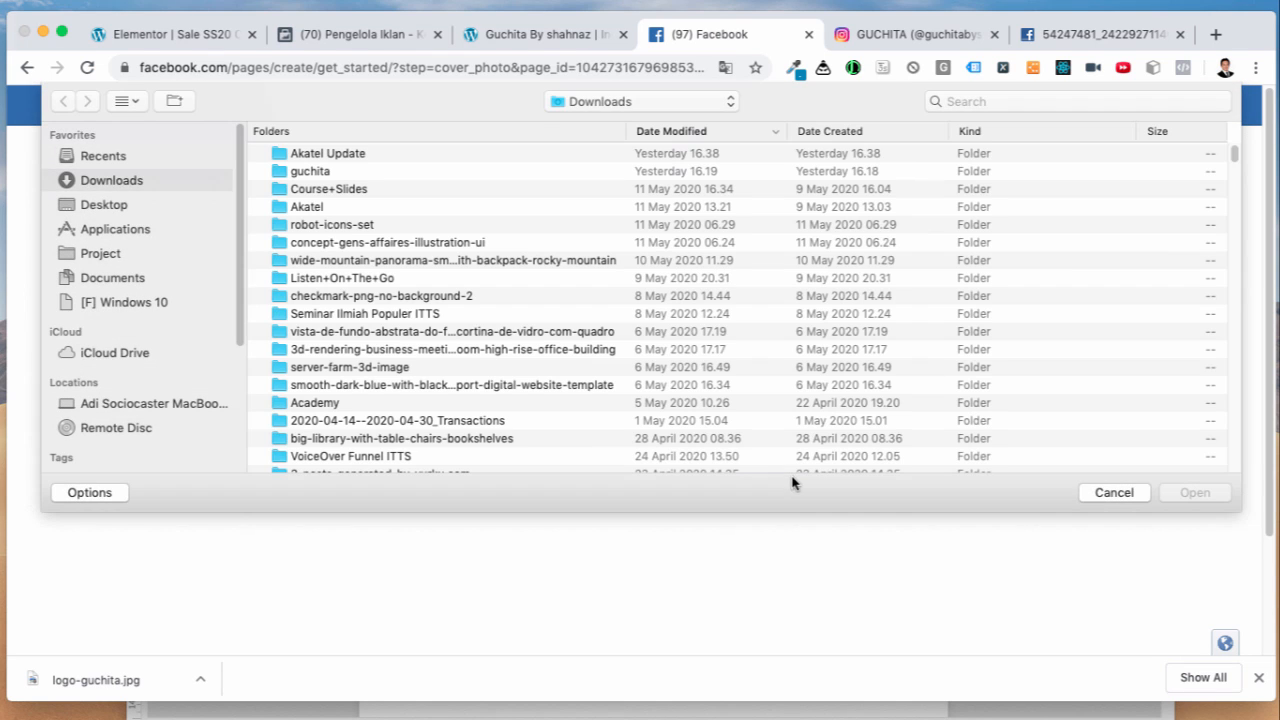
click(1113, 493)
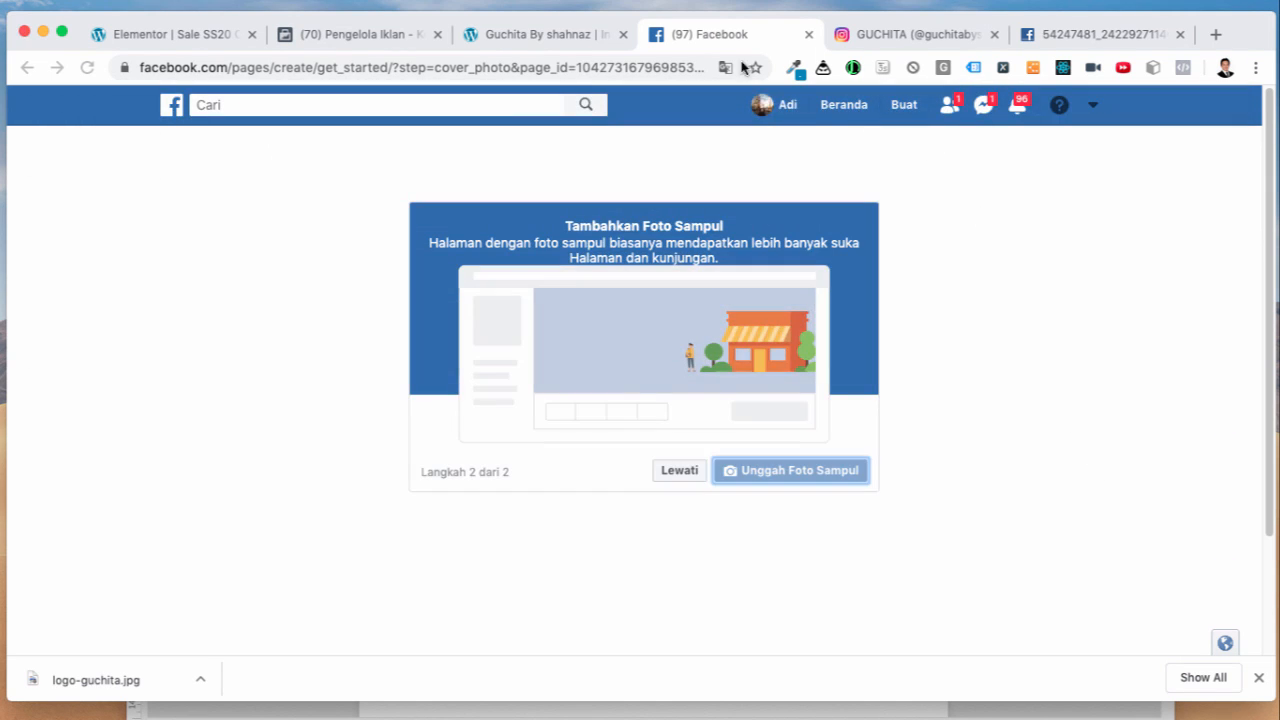
click(965, 36)
click(1060, 36)
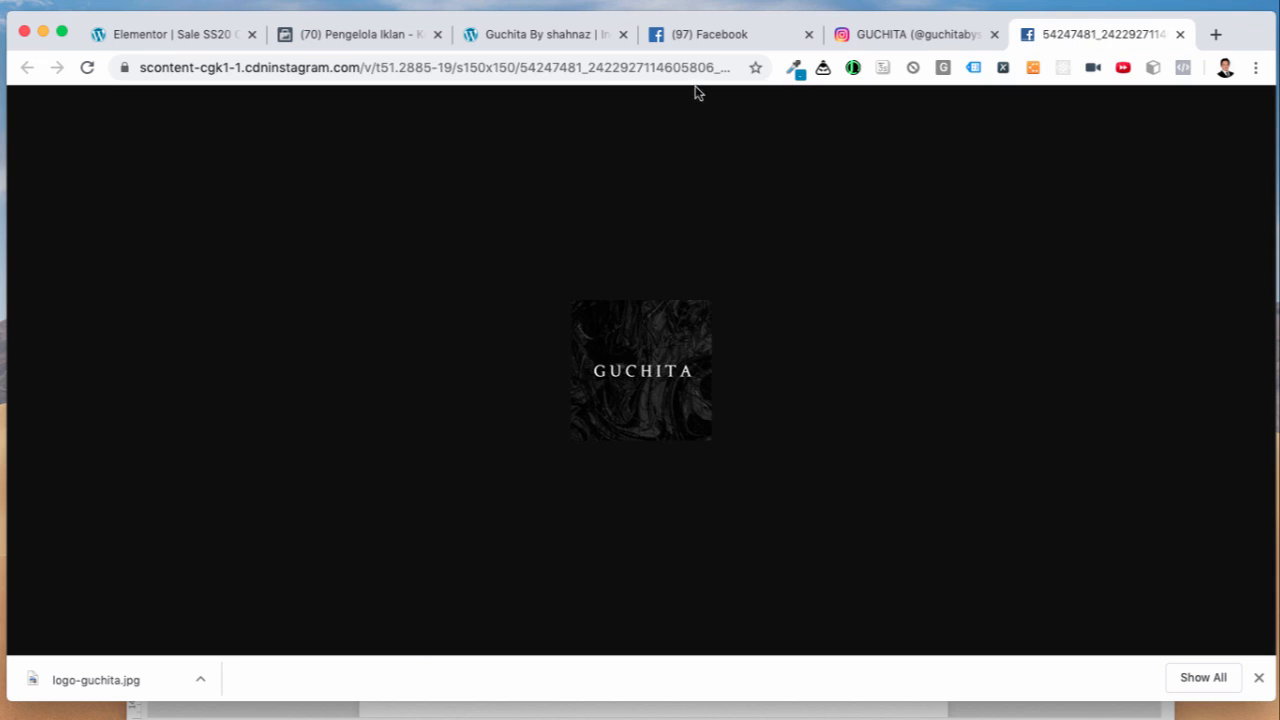
Step: Go to Canva and start a new blank Facebook Cover design
click(605, 68)
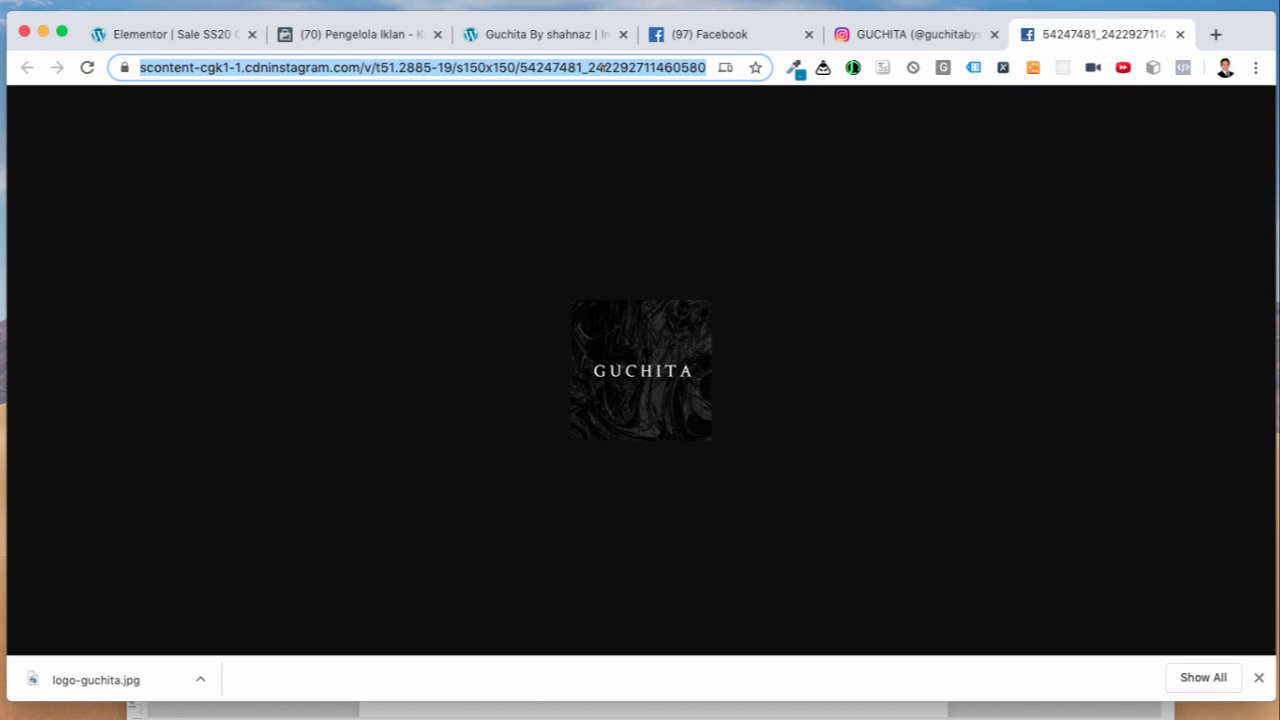
text(canva)
key(Return)
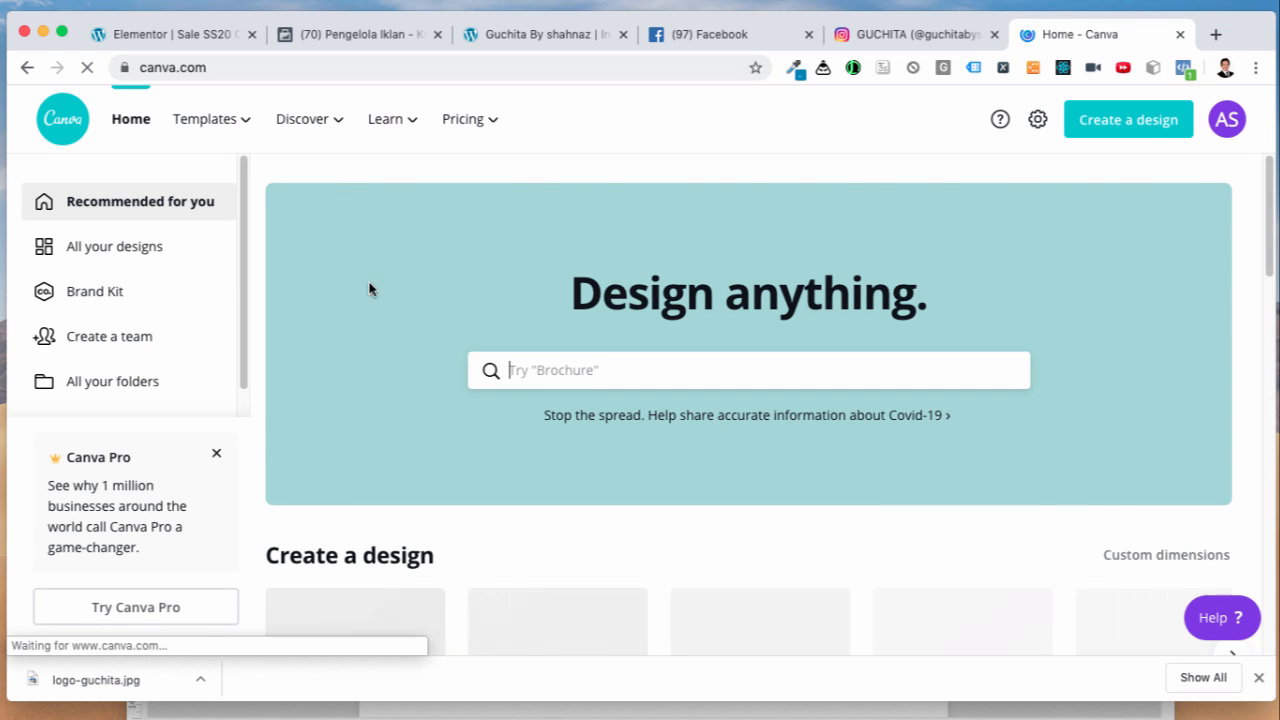
click(219, 450)
scroll(563, 517, down, 5)
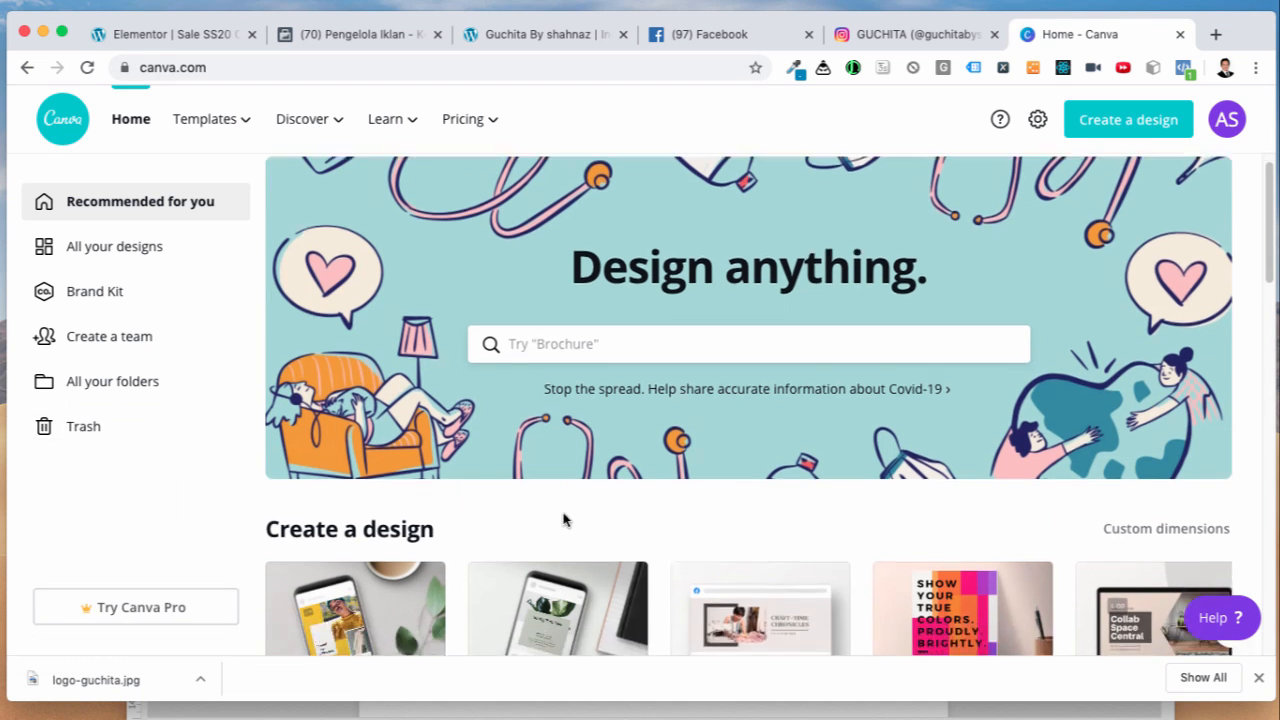
scroll(566, 516, down, 1)
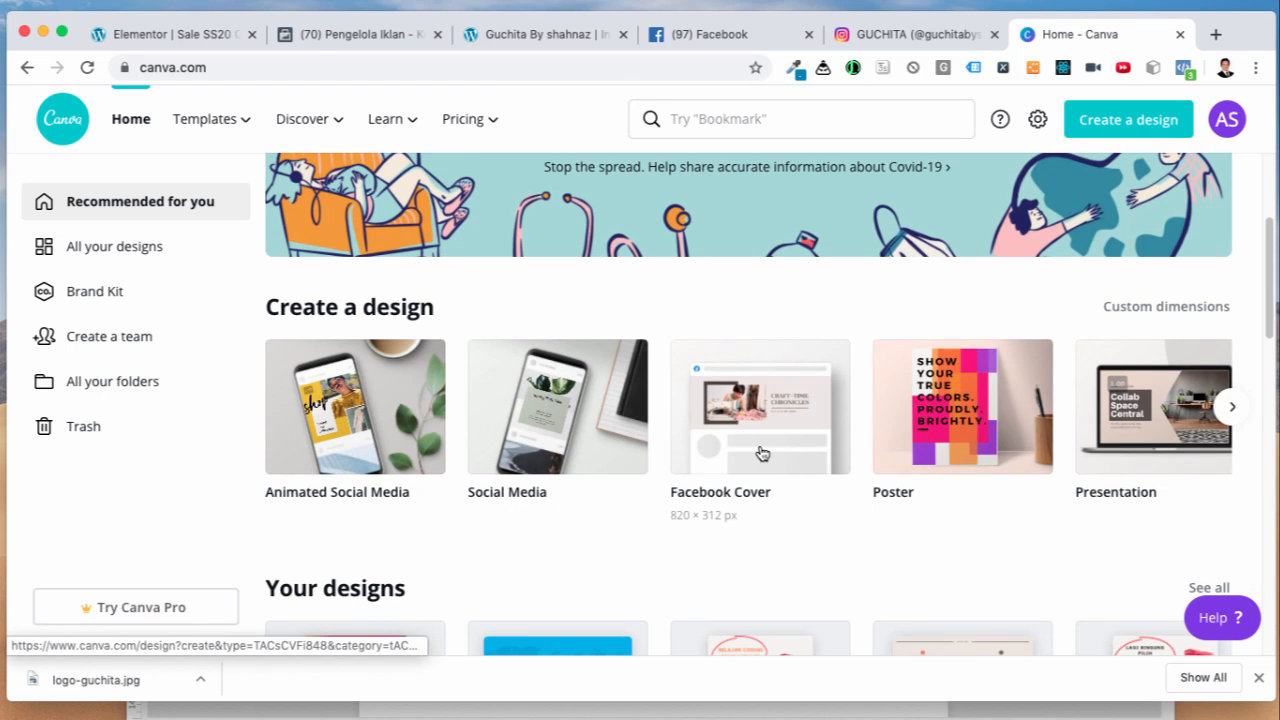
click(760, 452)
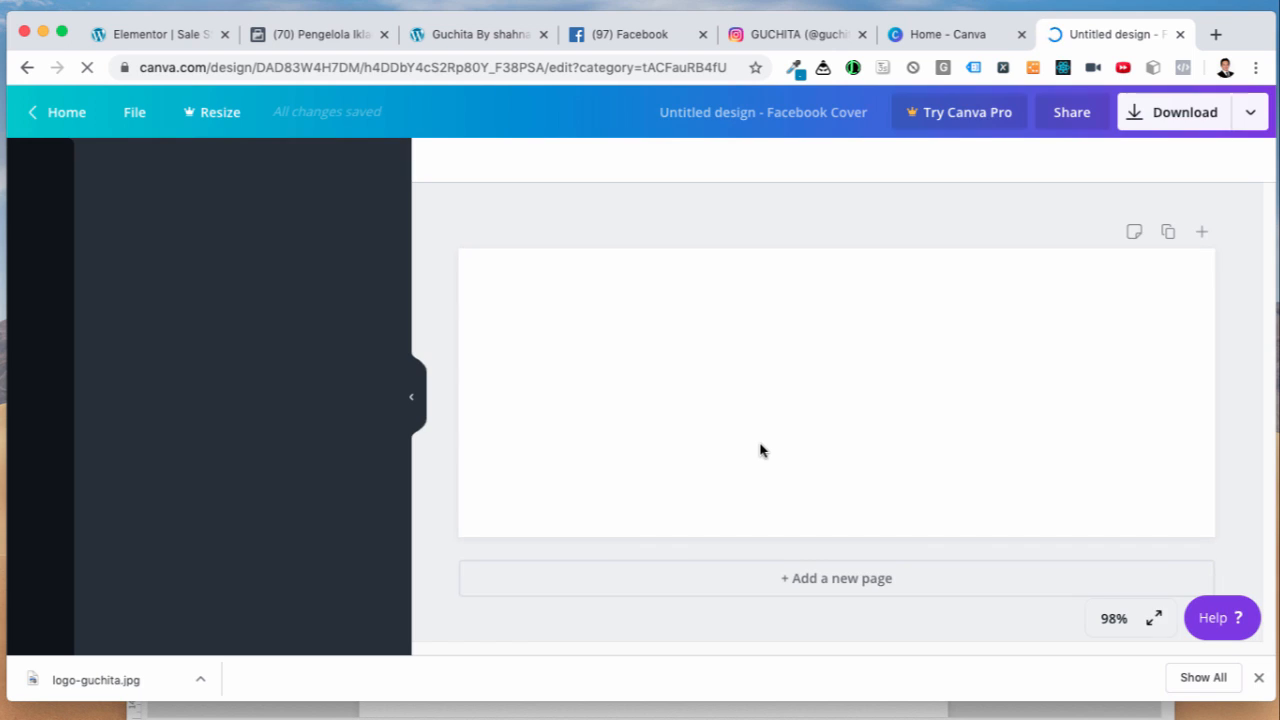
Step: Browse the cover templates and apply the black-and-white desert guitarist template
click(778, 36)
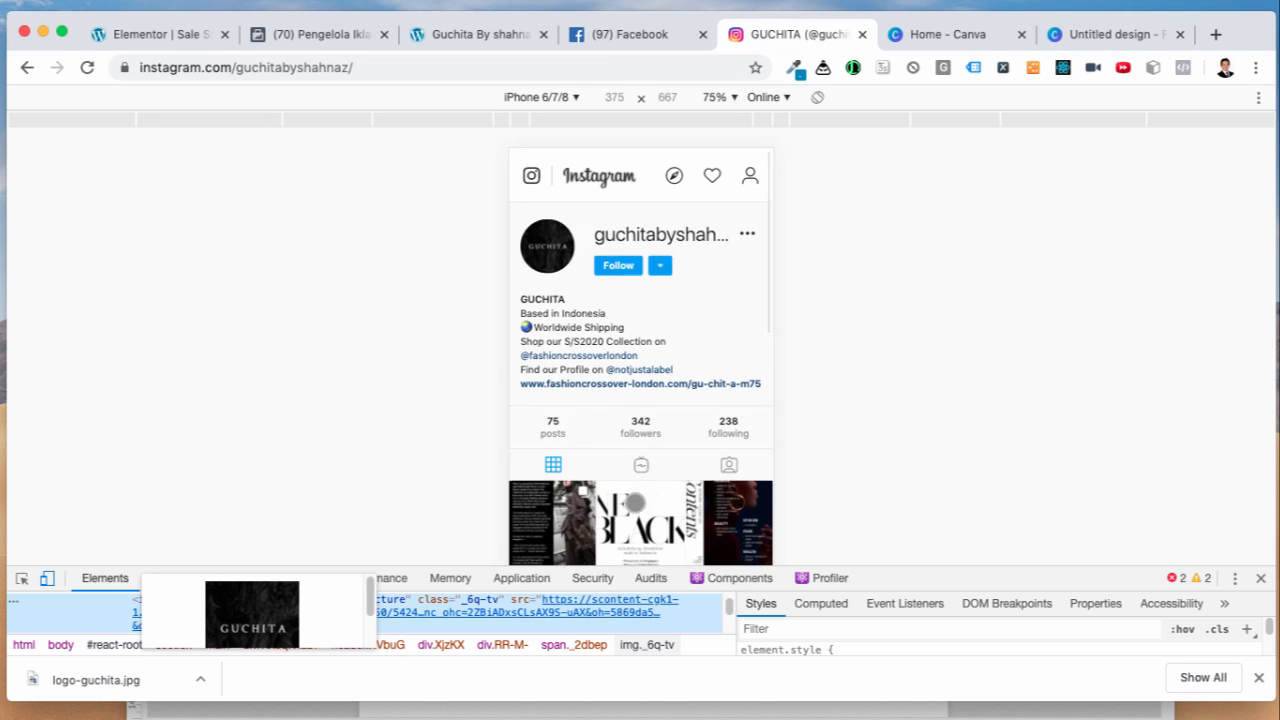
scroll(632, 501, down, 5)
scroll(651, 407, down, 3)
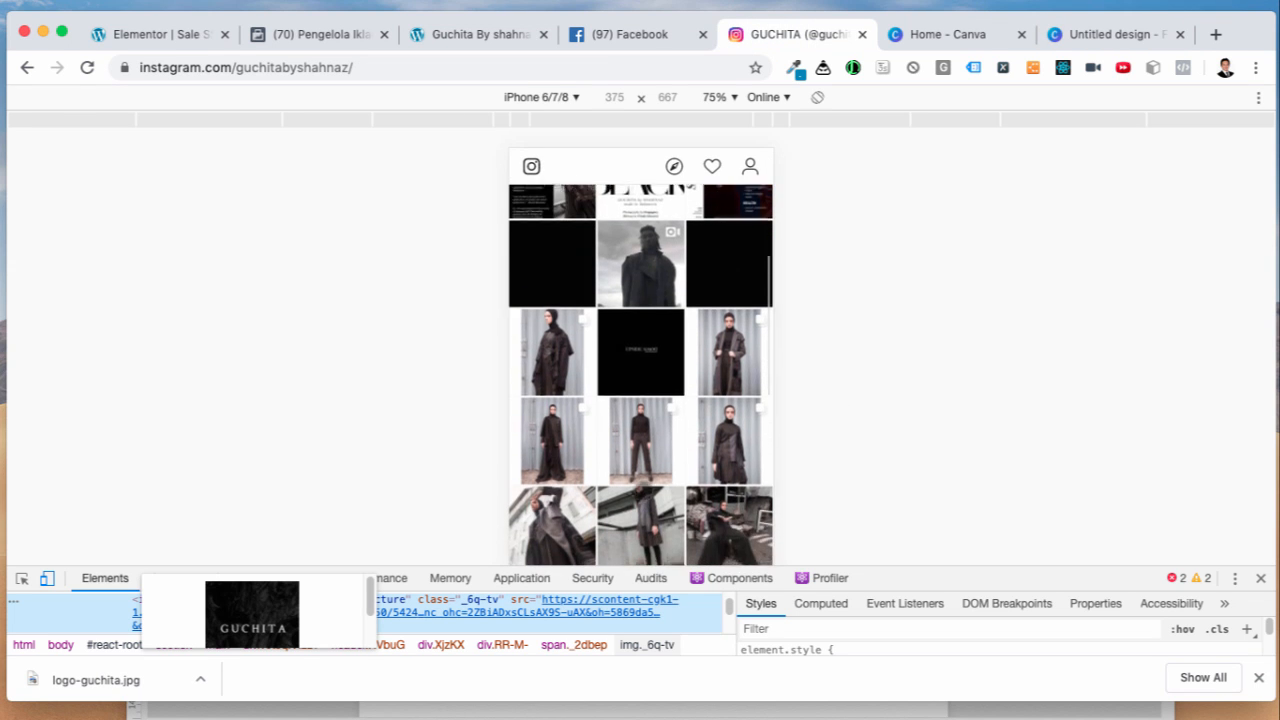
click(1092, 34)
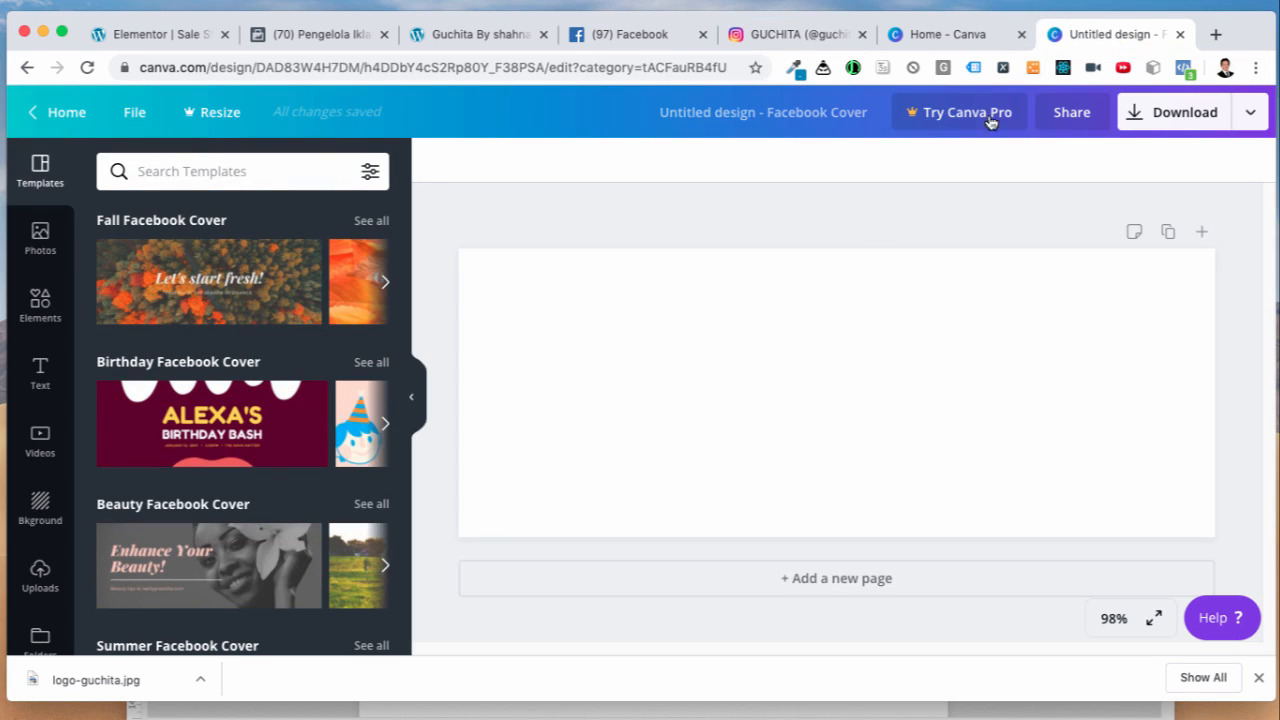
scroll(245, 420, down, 4)
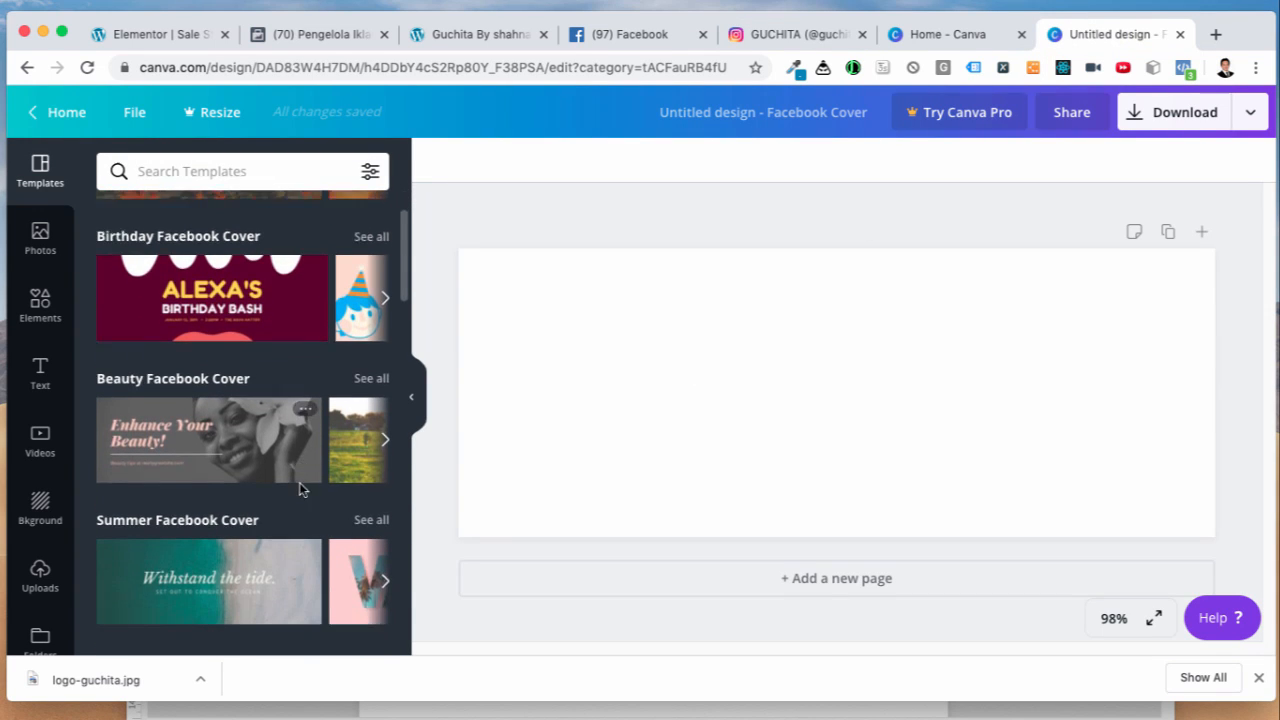
scroll(251, 434, down, 4)
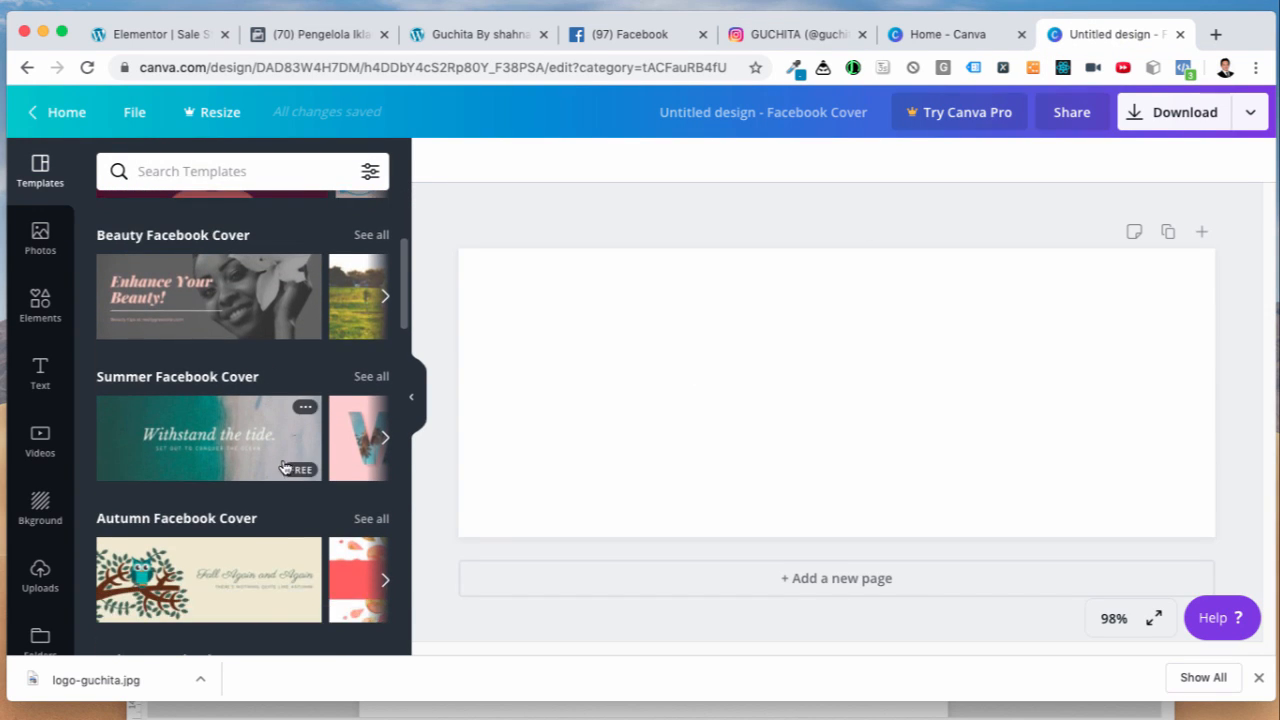
scroll(288, 475, down, 10)
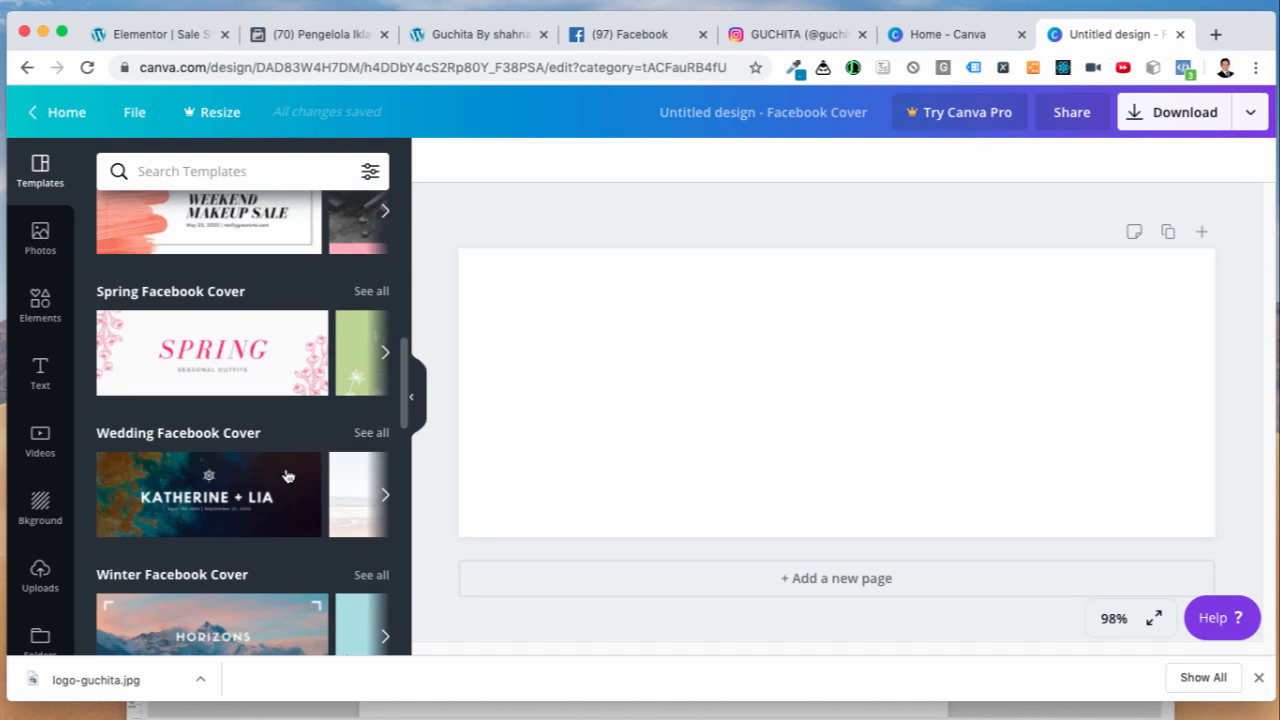
scroll(288, 475, down, 10)
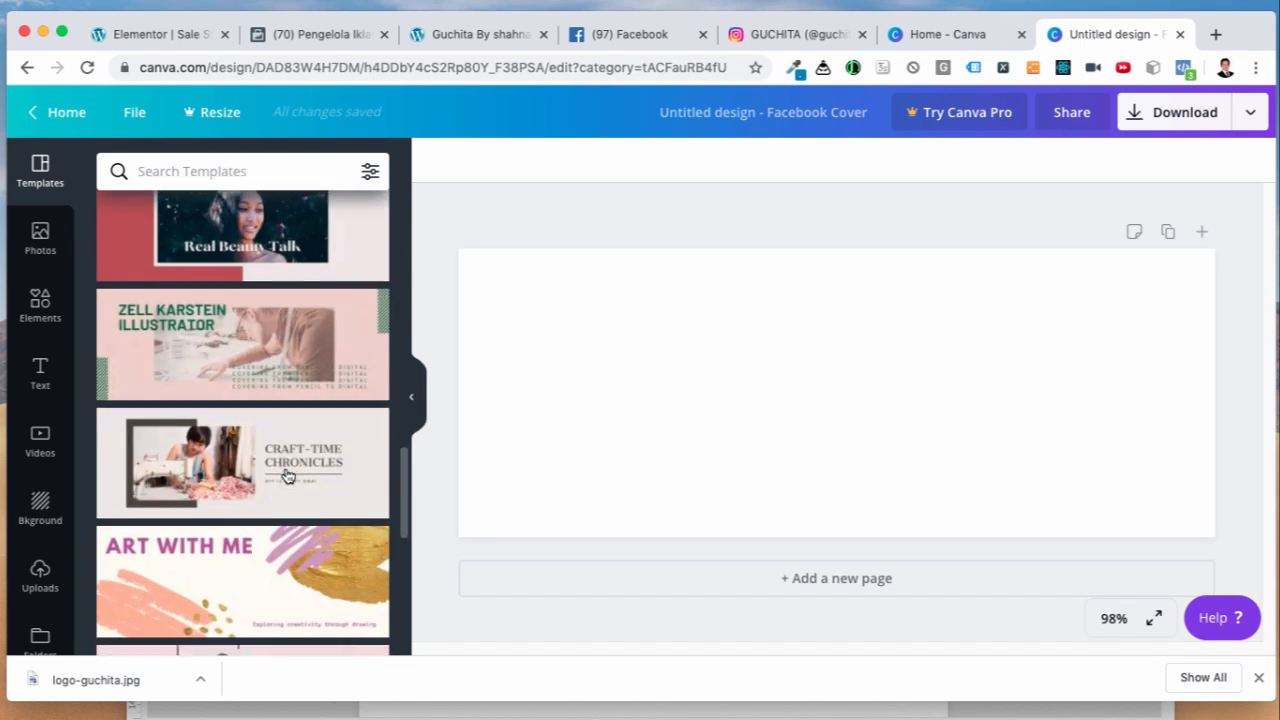
scroll(288, 475, down, 8)
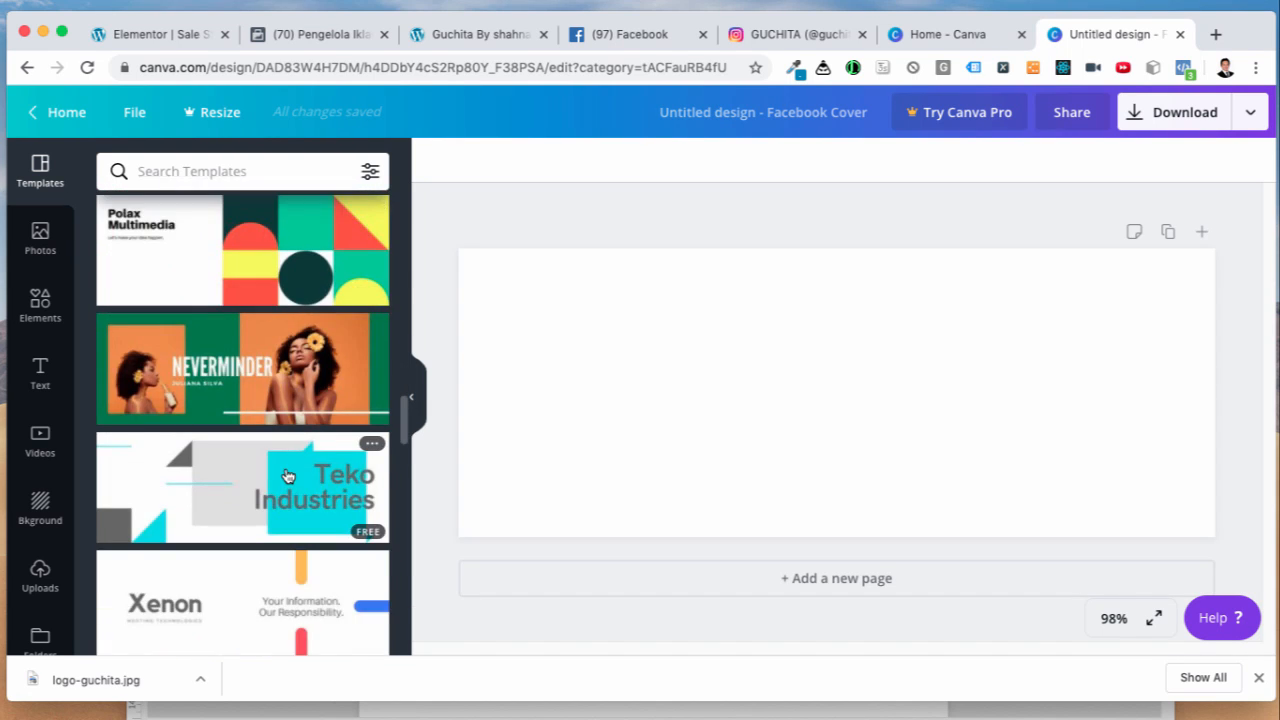
scroll(288, 475, down, 15)
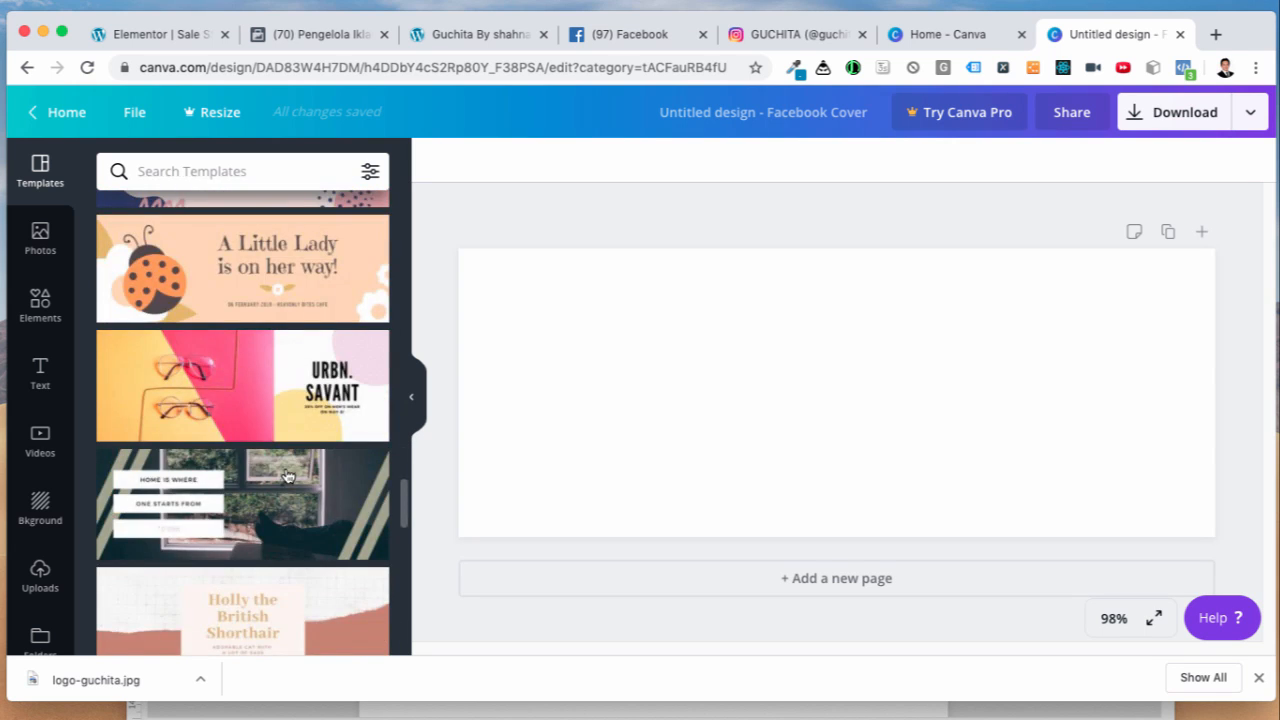
scroll(288, 475, up, 3)
scroll(288, 475, down, 5)
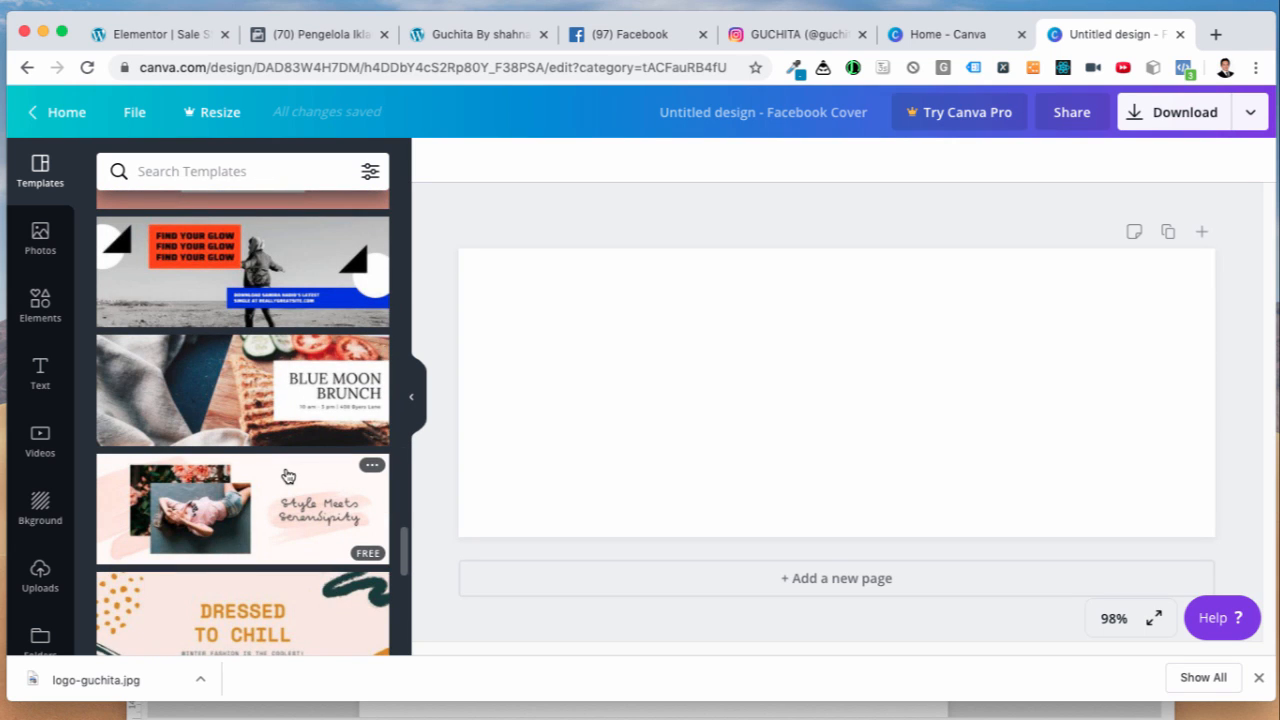
scroll(288, 475, down, 10)
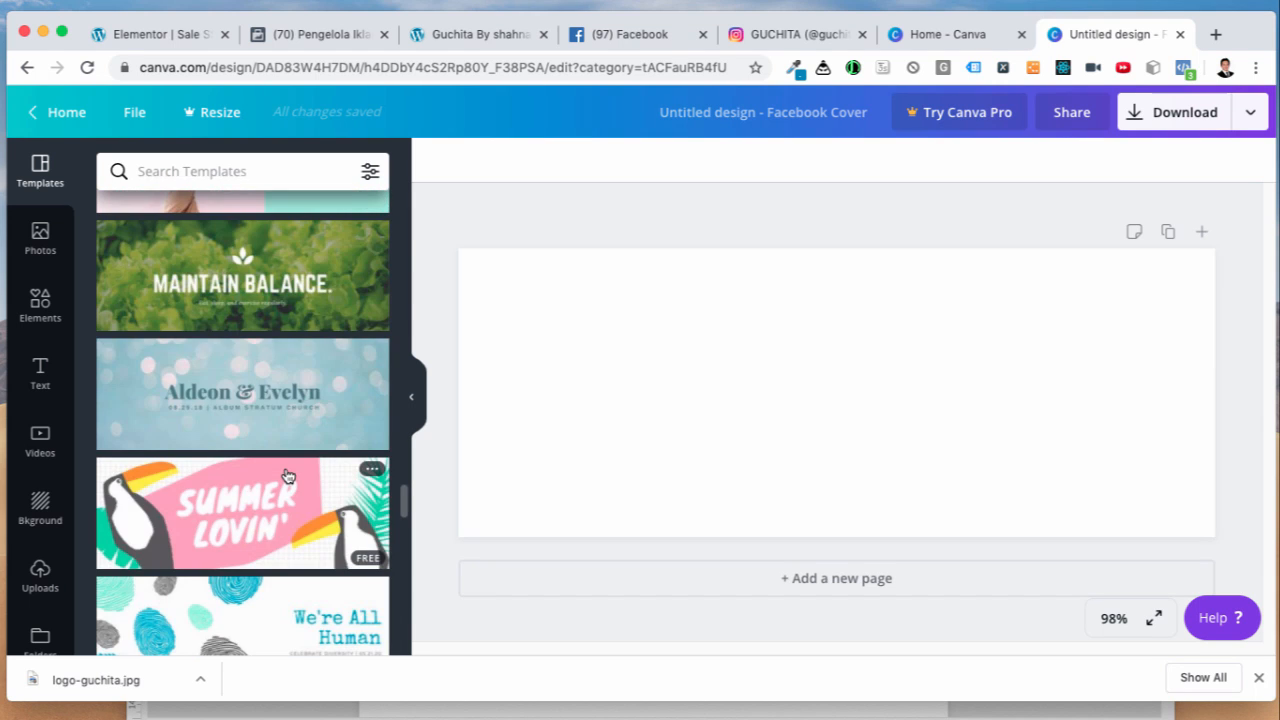
scroll(288, 475, down, 3)
scroll(288, 475, down, 2)
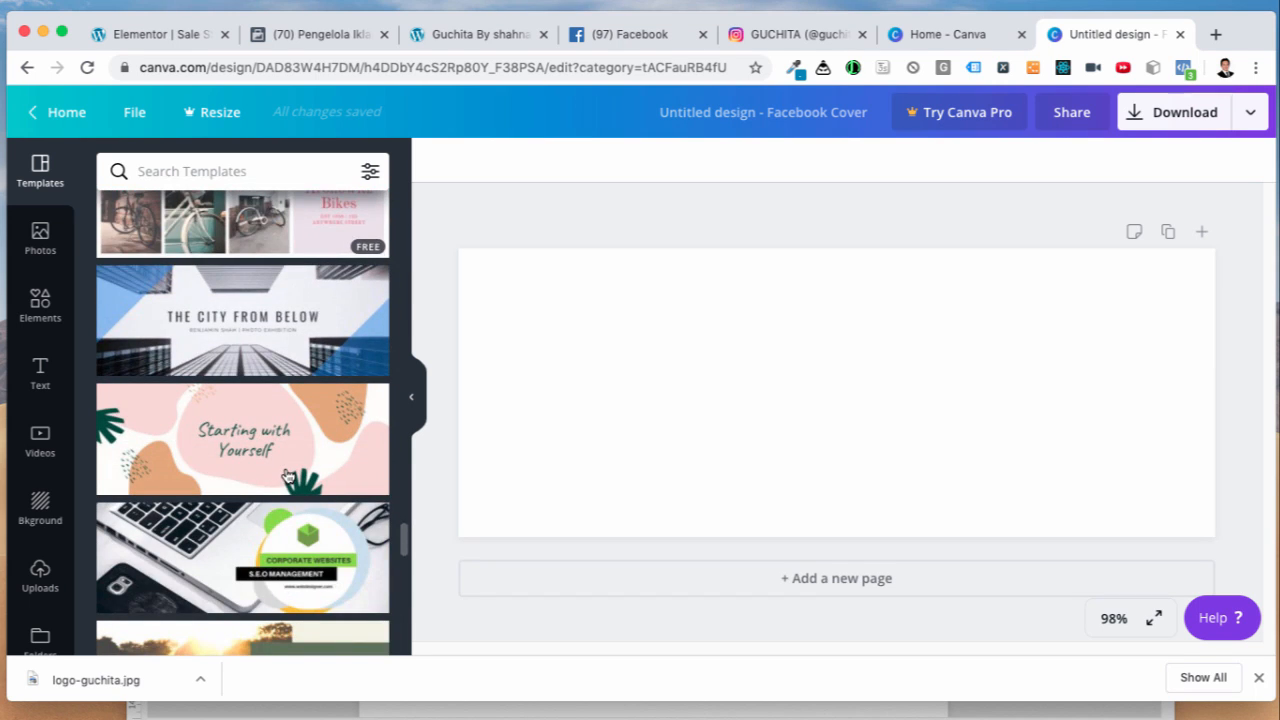
scroll(288, 475, down, 2)
scroll(288, 475, down, 2)
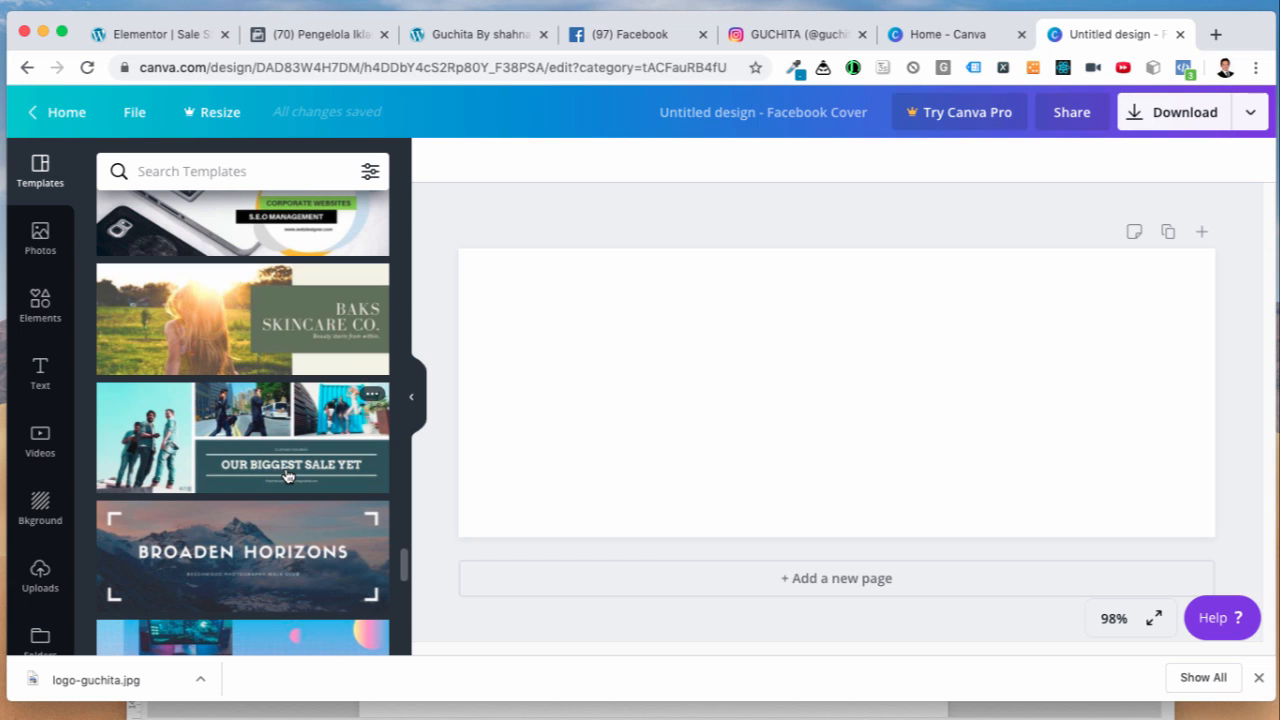
scroll(288, 475, down, 3)
scroll(288, 475, down, 2)
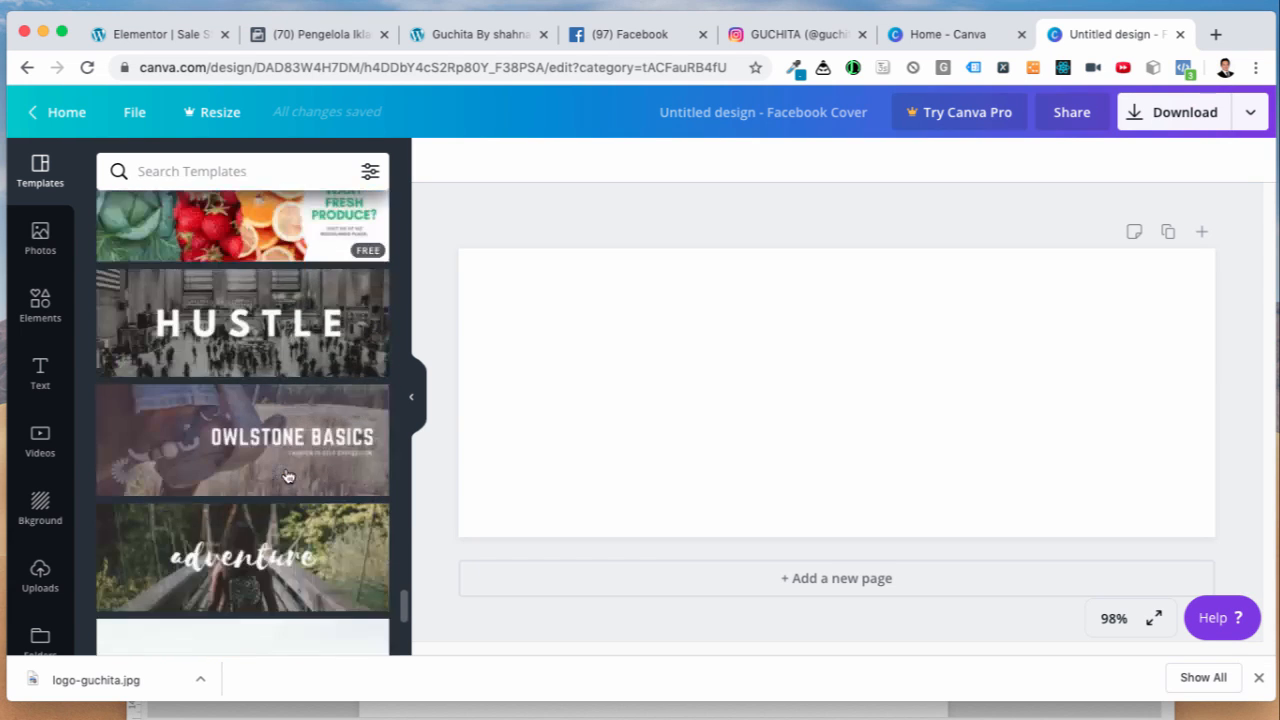
scroll(288, 475, down, 3)
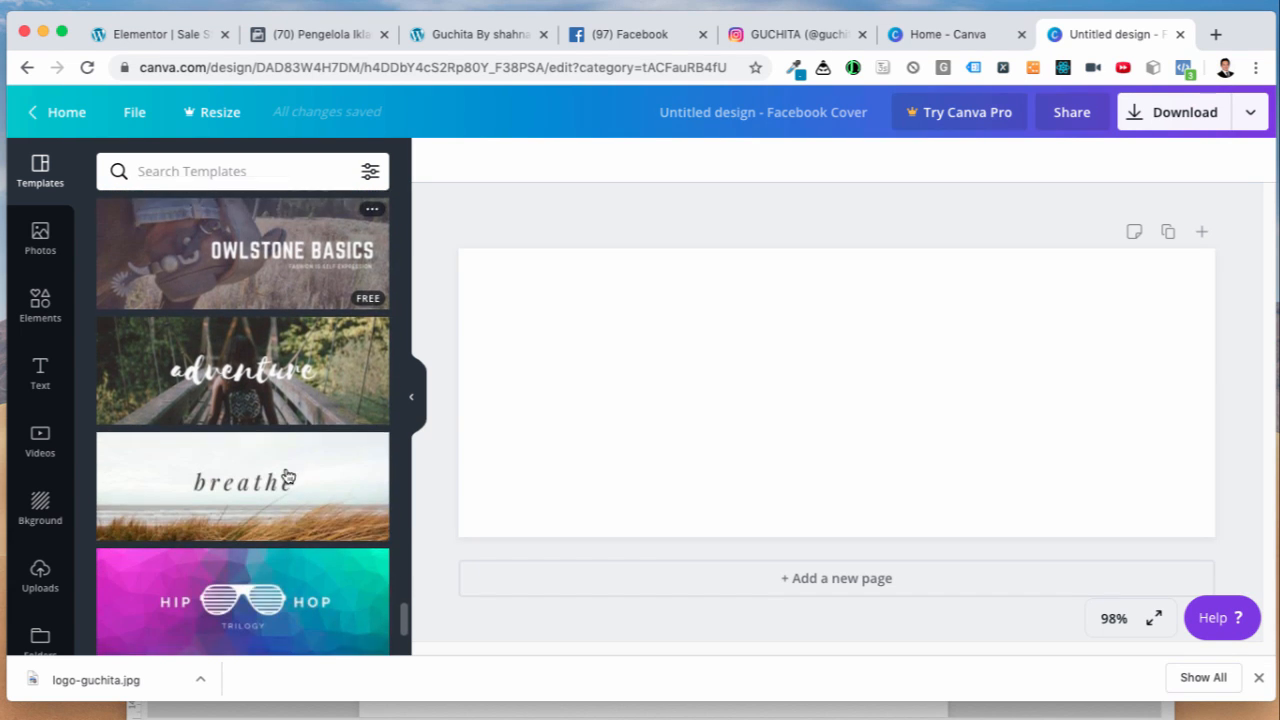
scroll(288, 475, down, 5)
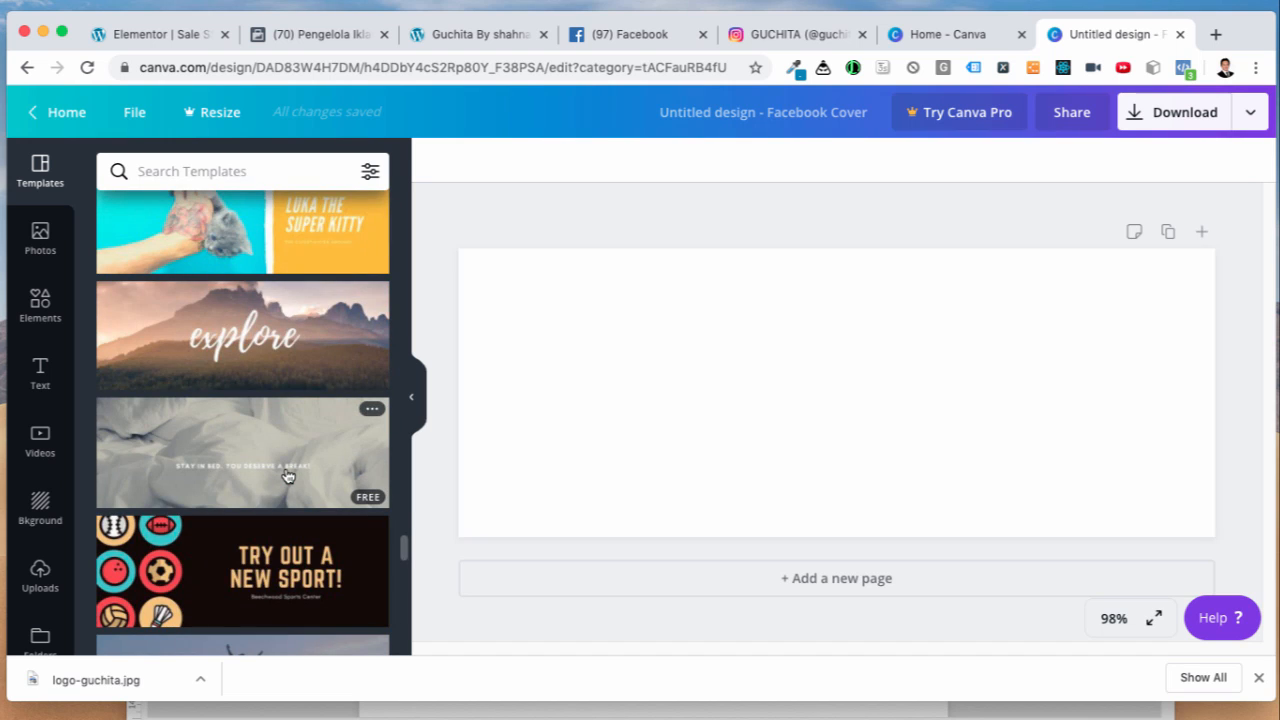
scroll(285, 475, down, 2)
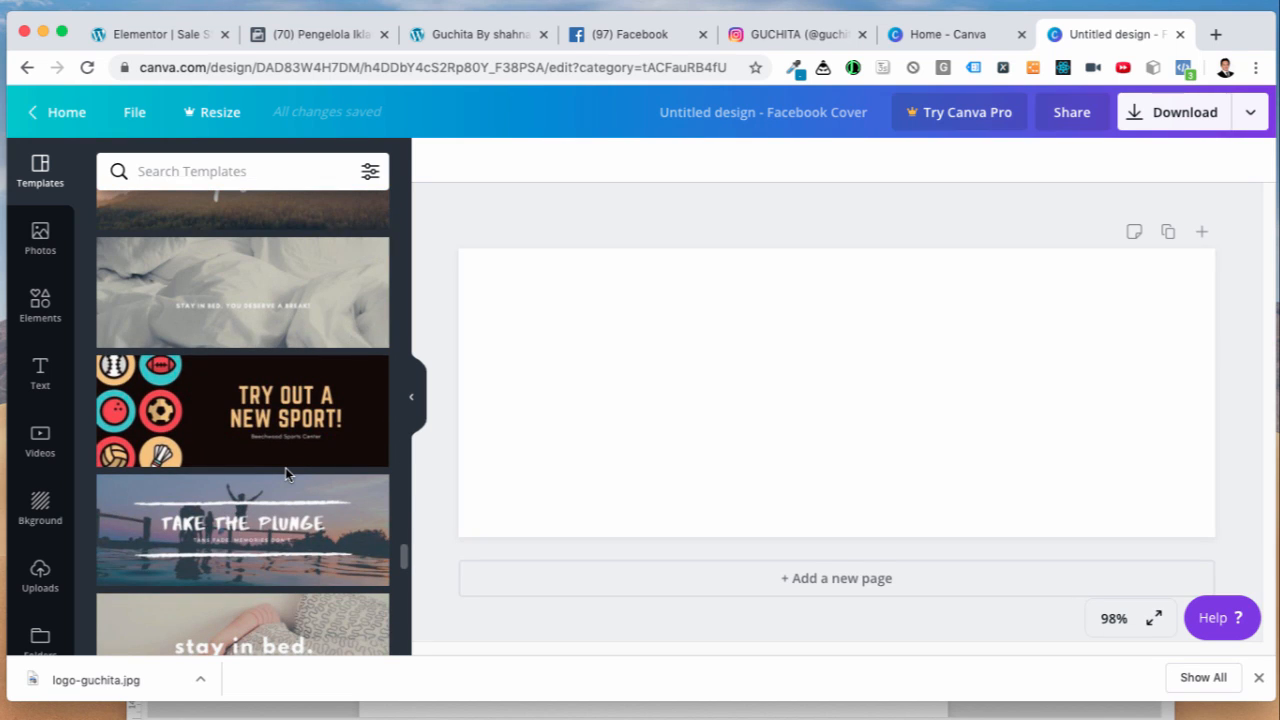
scroll(285, 475, down, 3)
scroll(285, 467, down, 3)
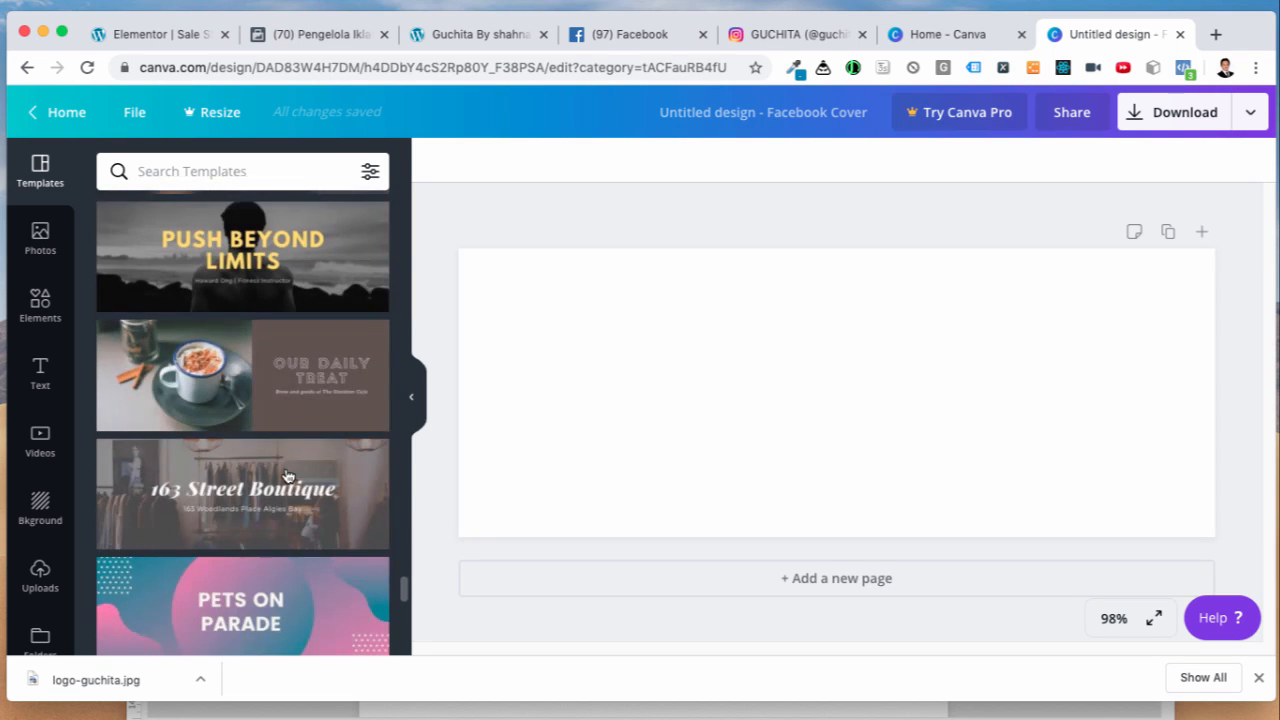
scroll(288, 475, down, 3)
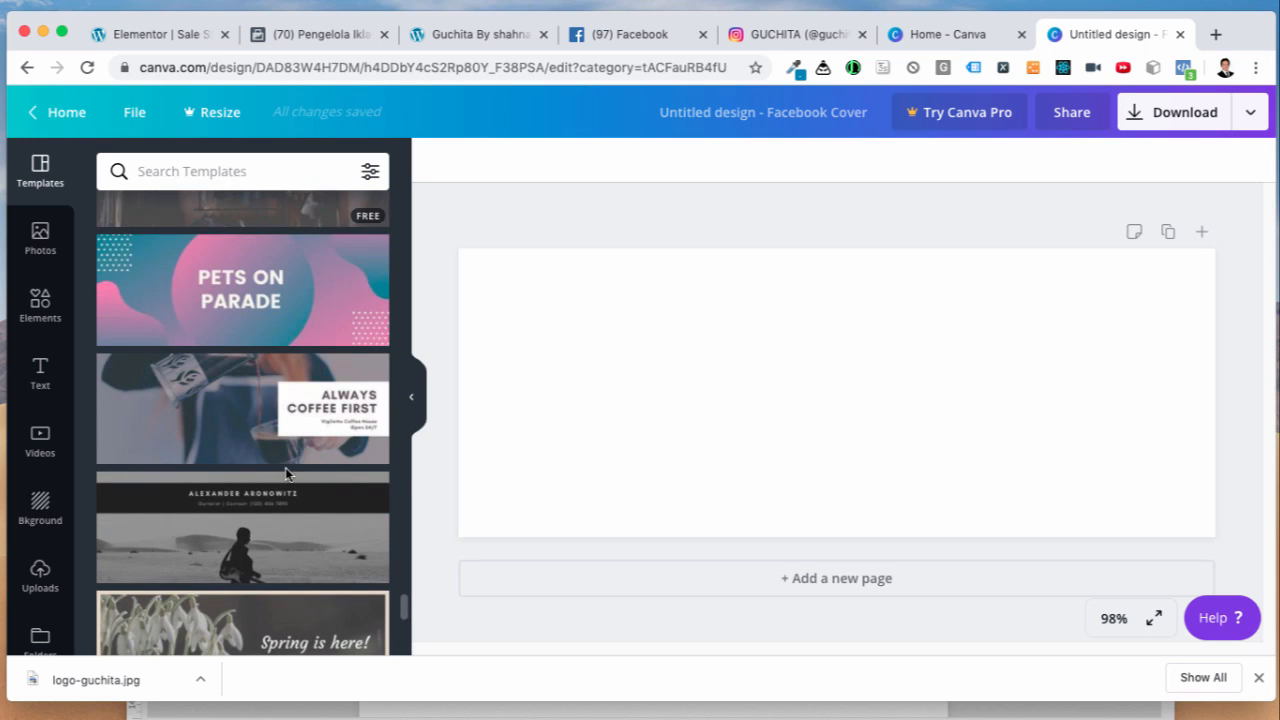
scroll(285, 468, down, 1)
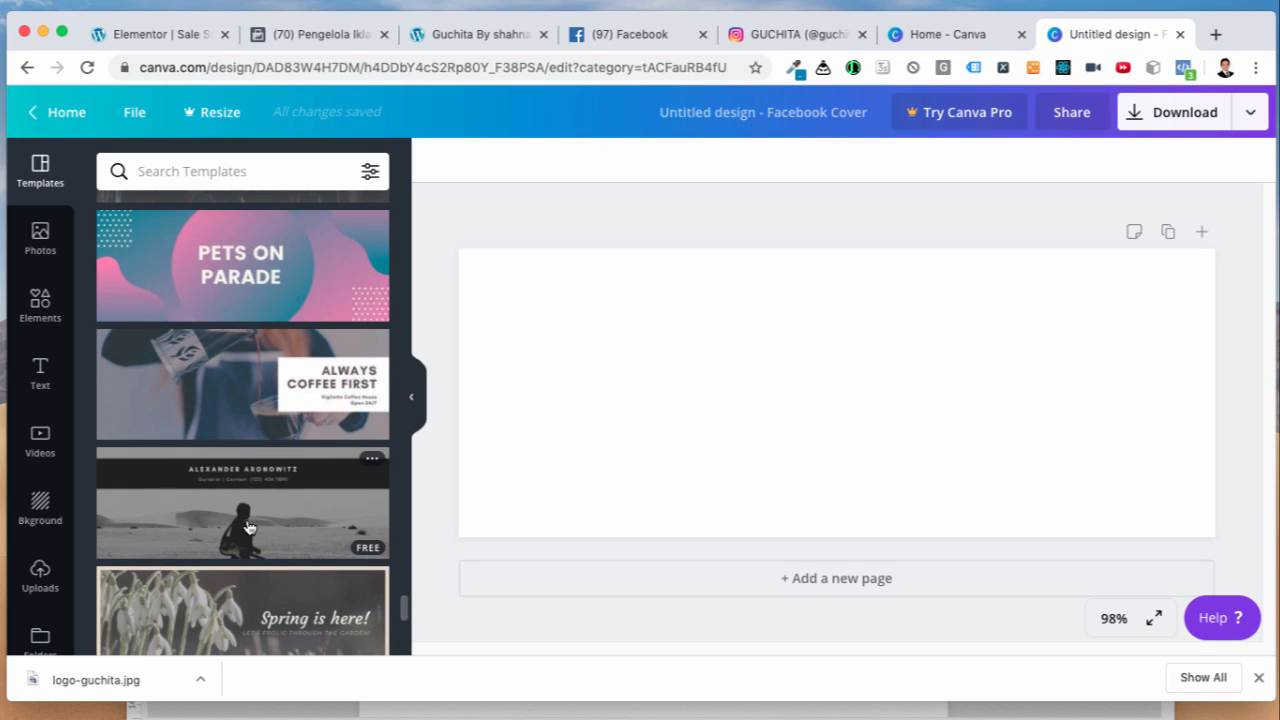
click(249, 527)
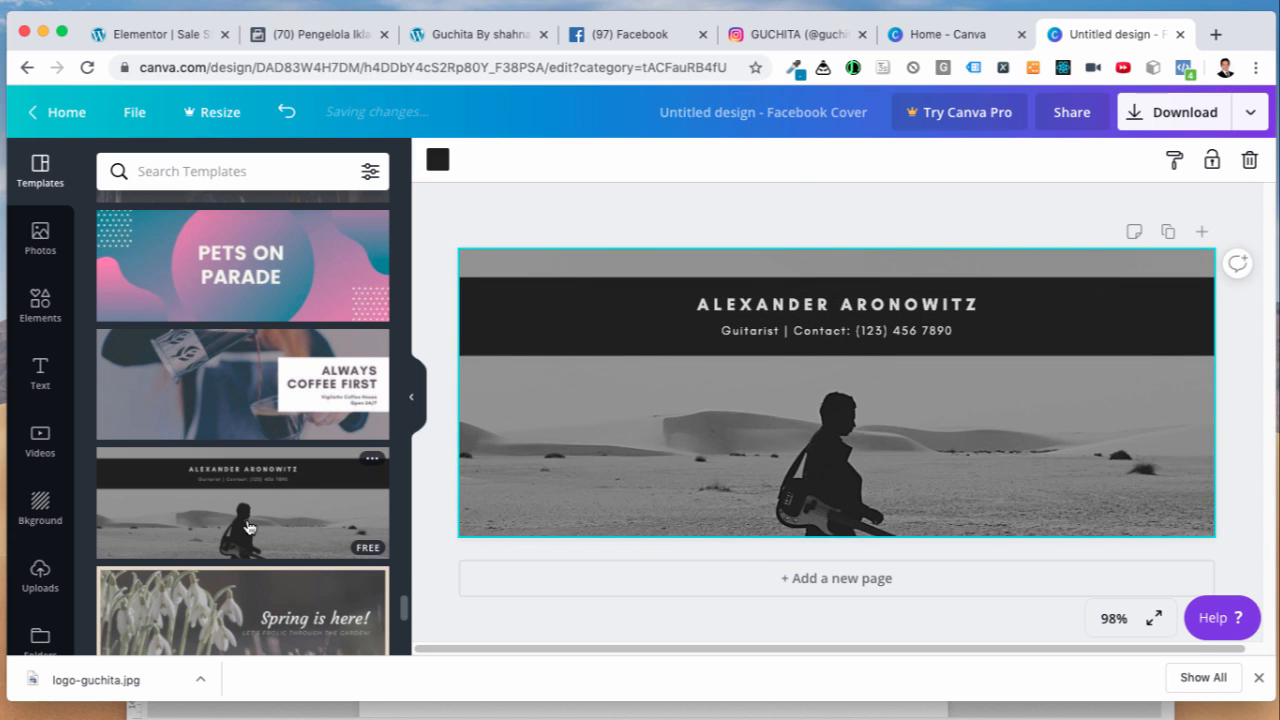
Step: Change the cover heading to 'GUCHITA BY SHANAZ'
click(755, 315)
double_click(735, 305)
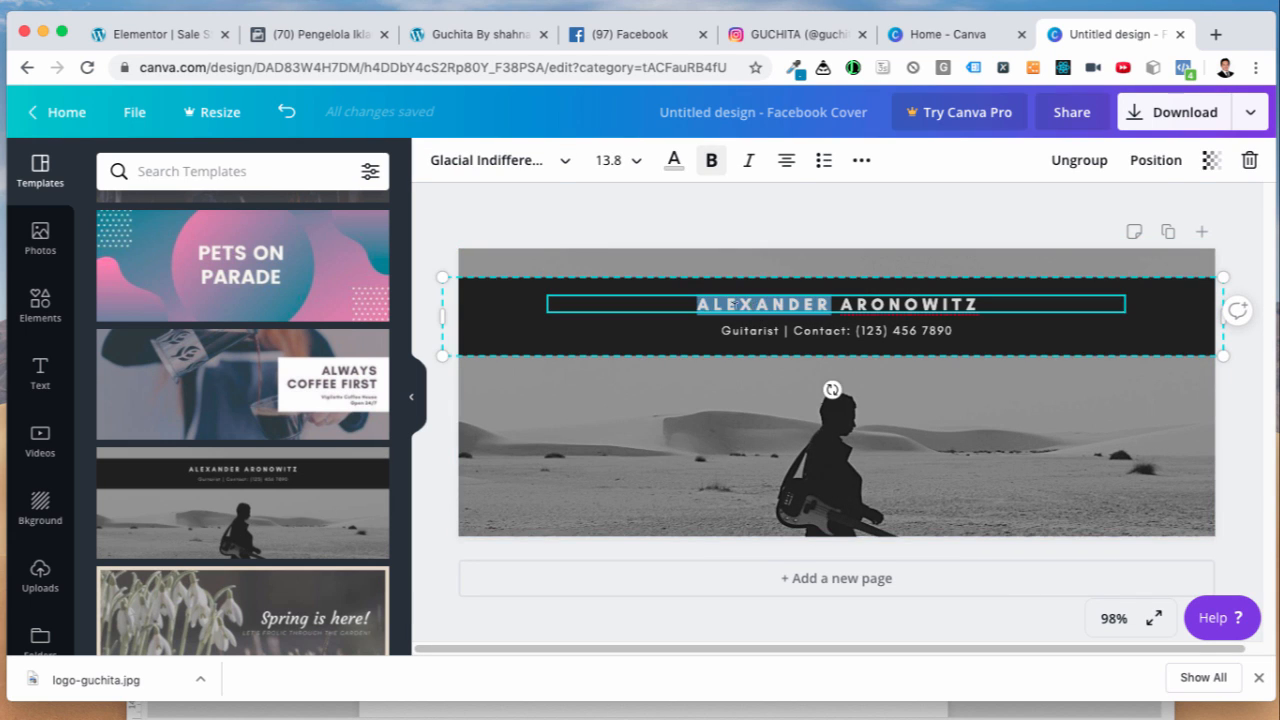
click(728, 305)
drag(698, 298, 975, 302)
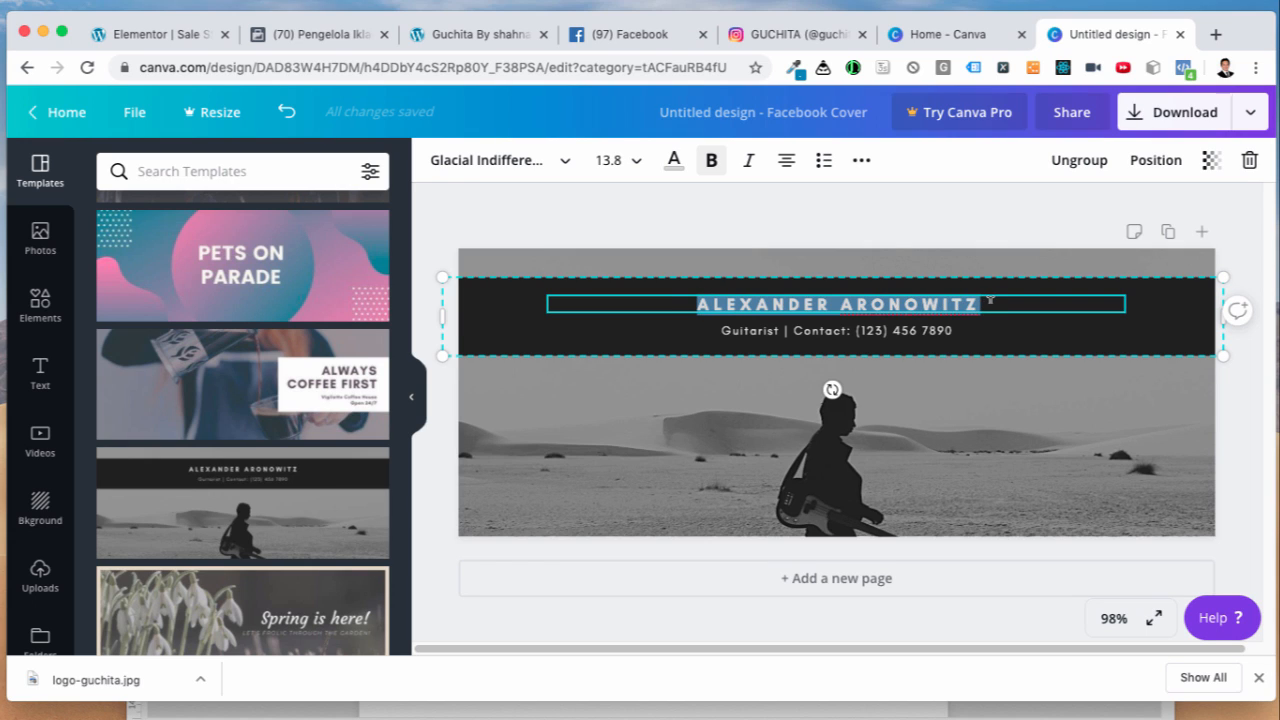
text(GUCHITA)
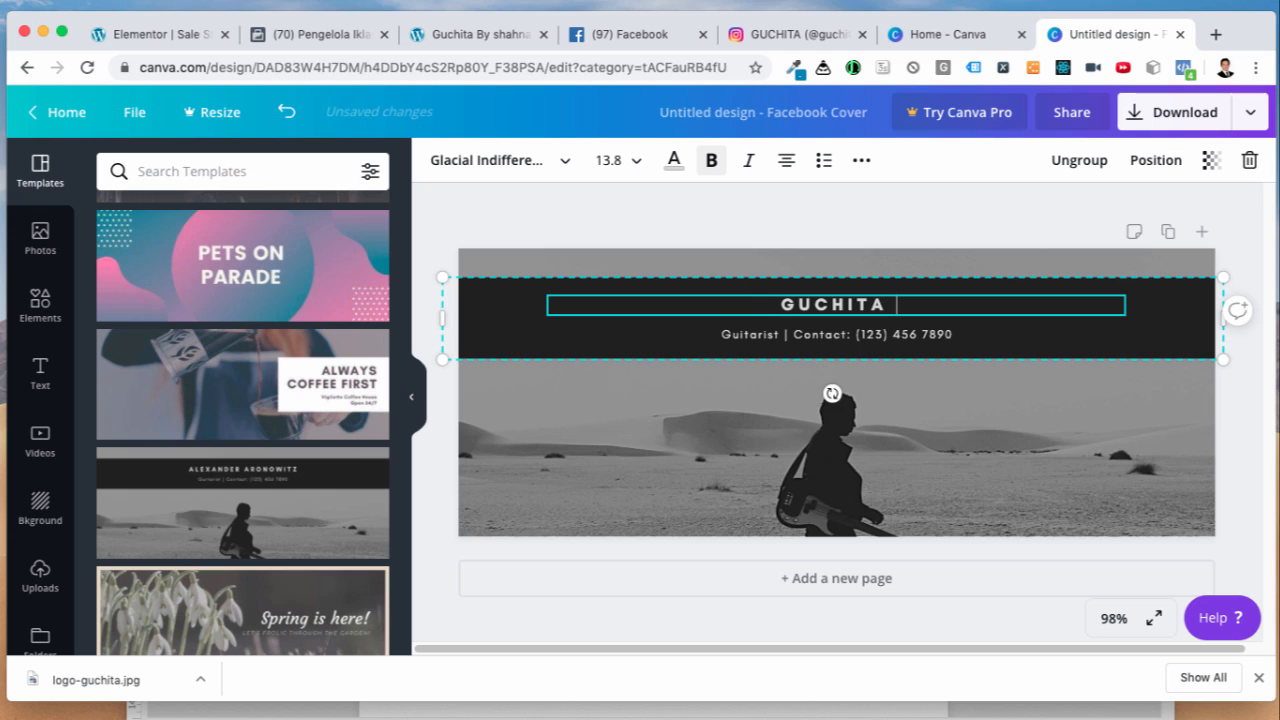
text( BYSH)
key(BackSpace)
key(BackSpace)
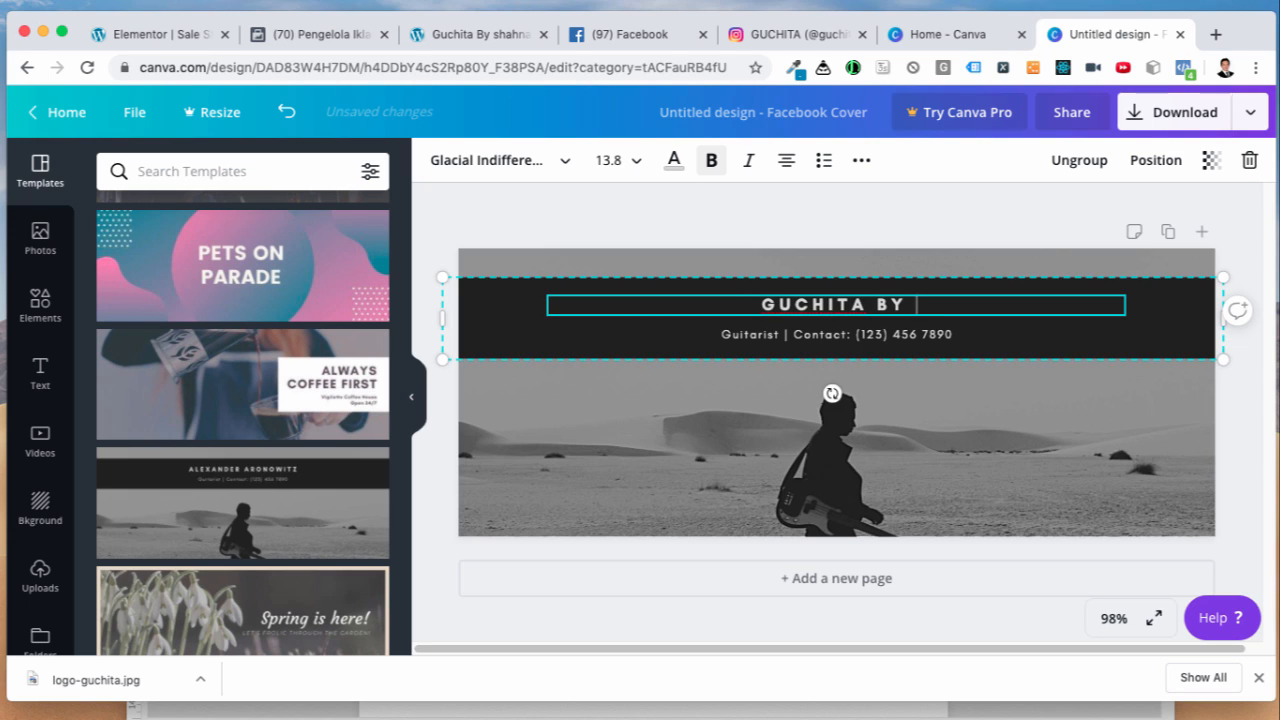
text(SHANAZ)
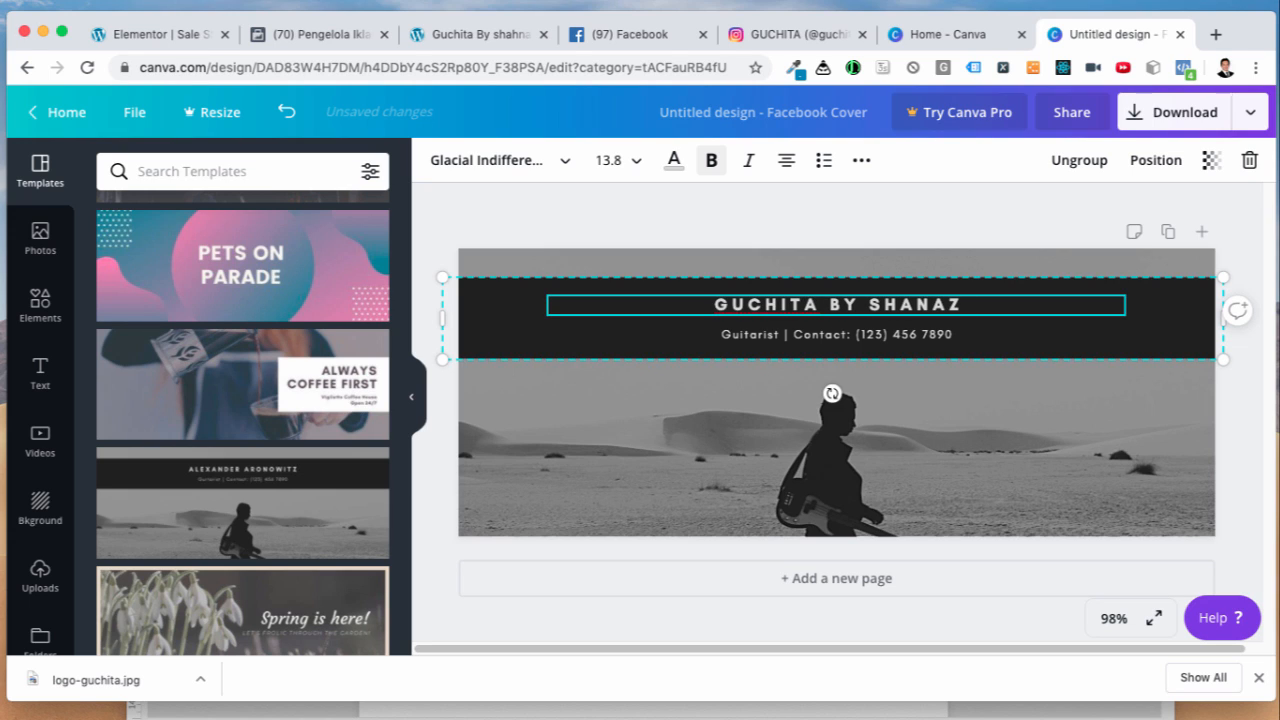
Step: Highlight 'Guitarist' in the subtitle, then view the Guchita Instagram profile
click(907, 336)
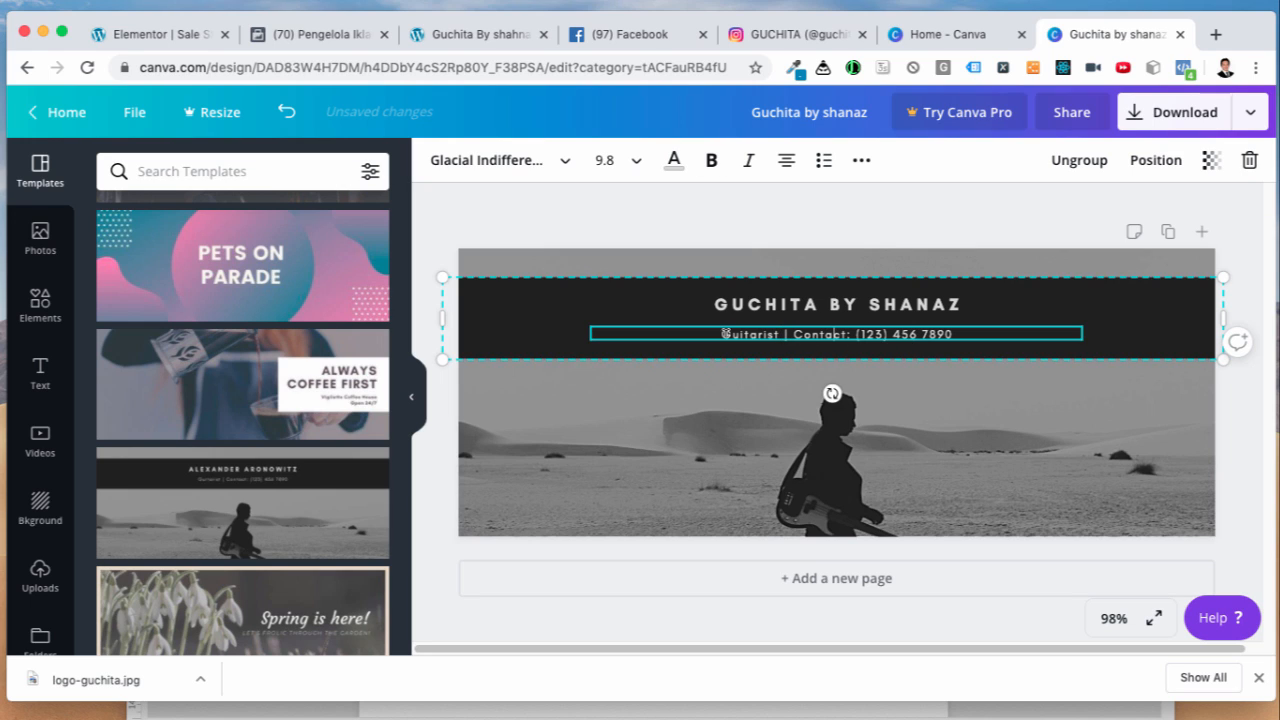
mouse_move(724, 333)
mouse_down()
mouse_move(784, 334)
mouse_move(752, 347)
mouse_move(727, 332)
mouse_up()
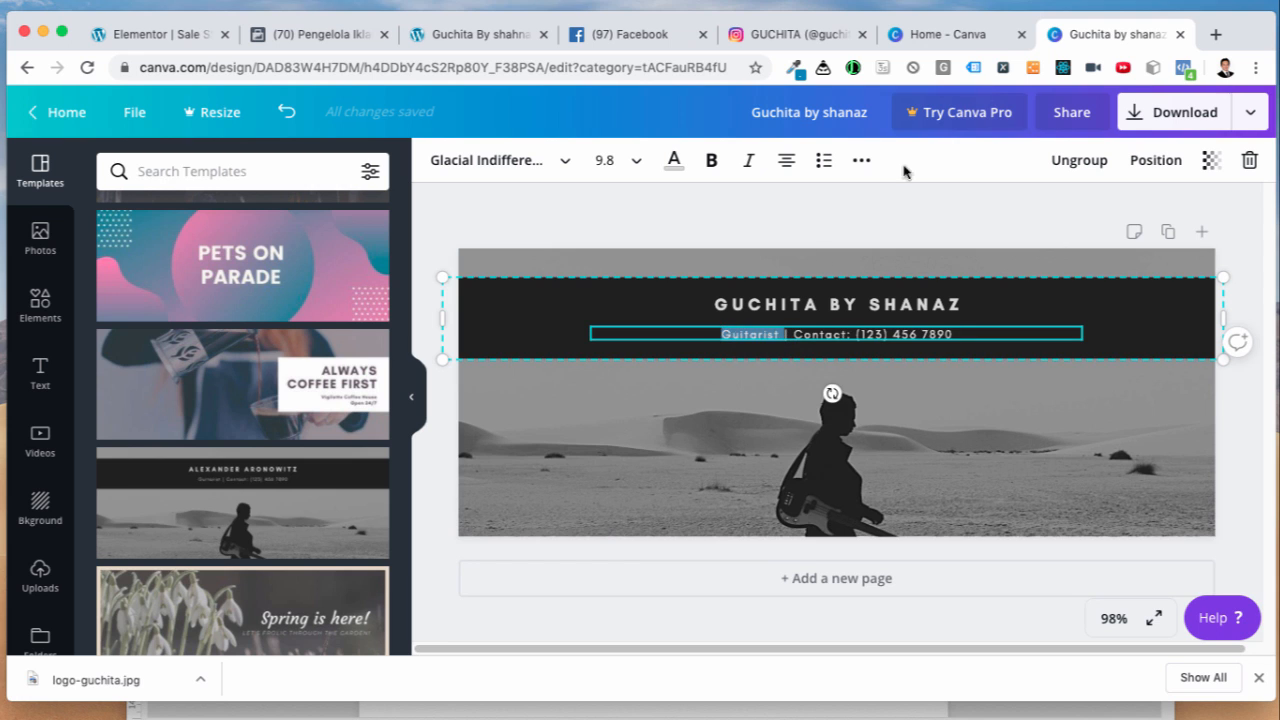
click(948, 34)
click(797, 34)
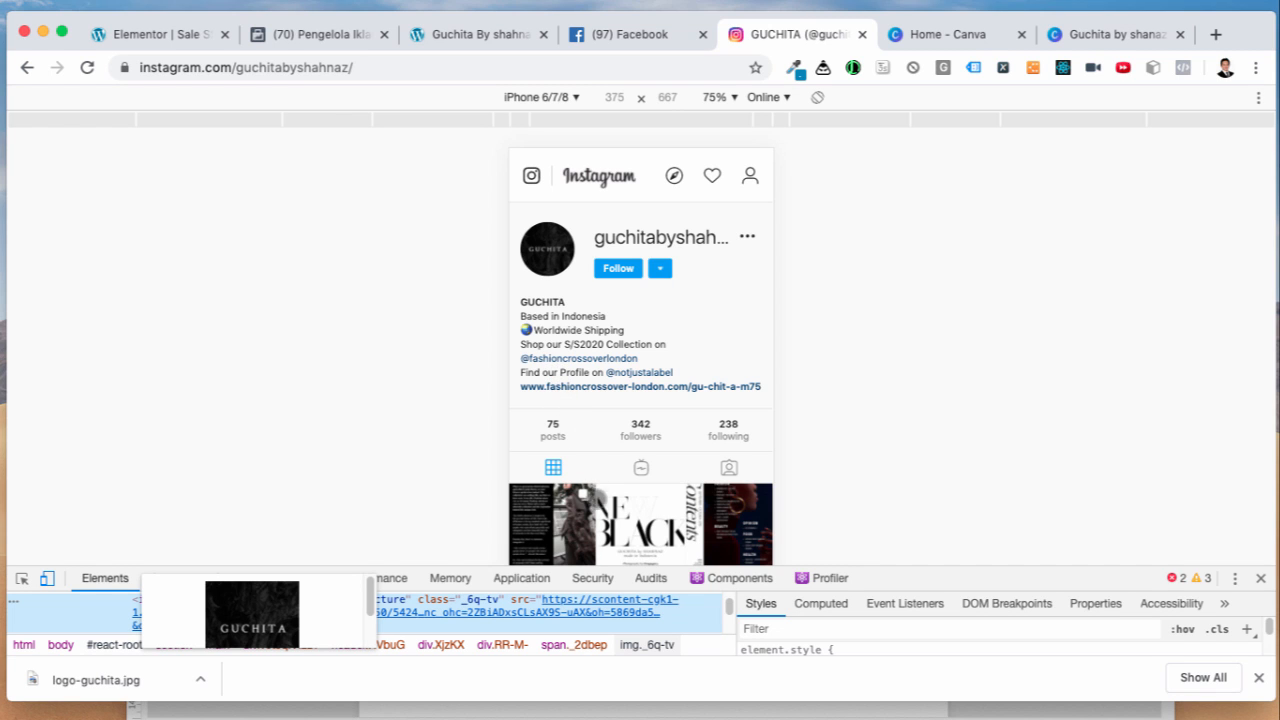
Step: Scroll through GUCHITA's Instagram posts to the footer, then go back to the 'Guchita by shanaz' design
scroll(597, 505, down, 1)
scroll(597, 505, down, 10)
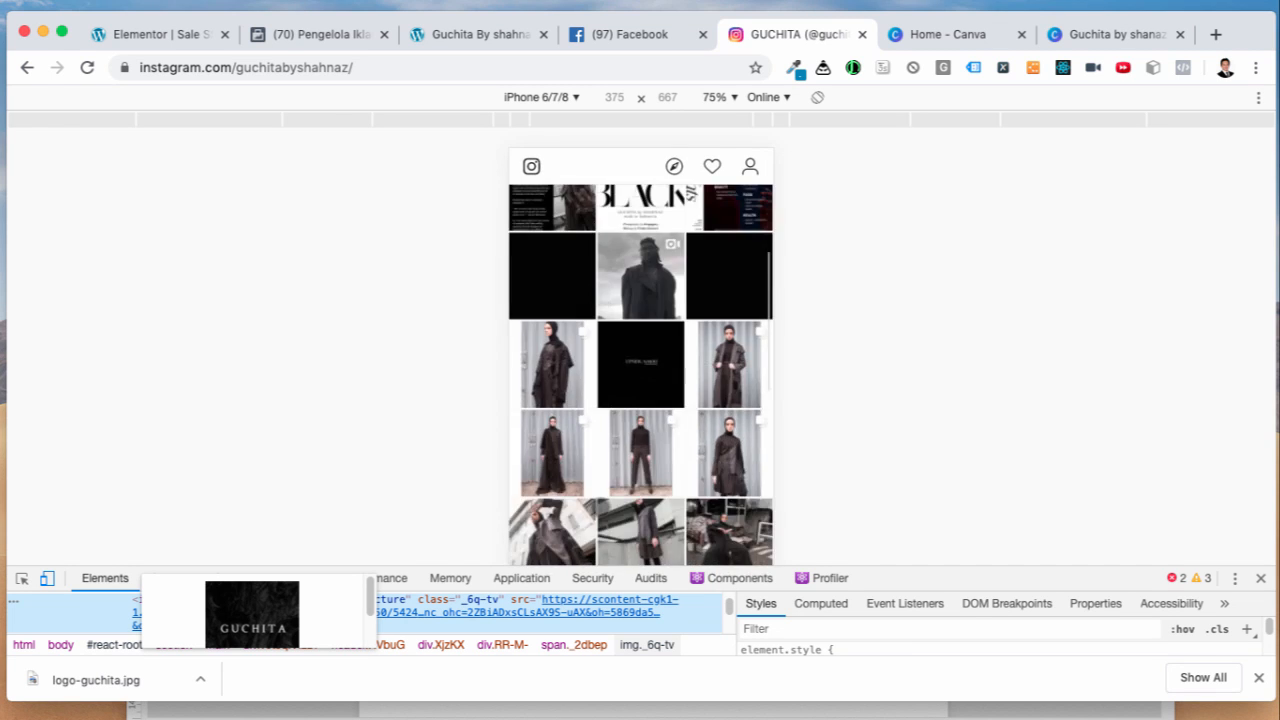
scroll(600, 506, down, 10)
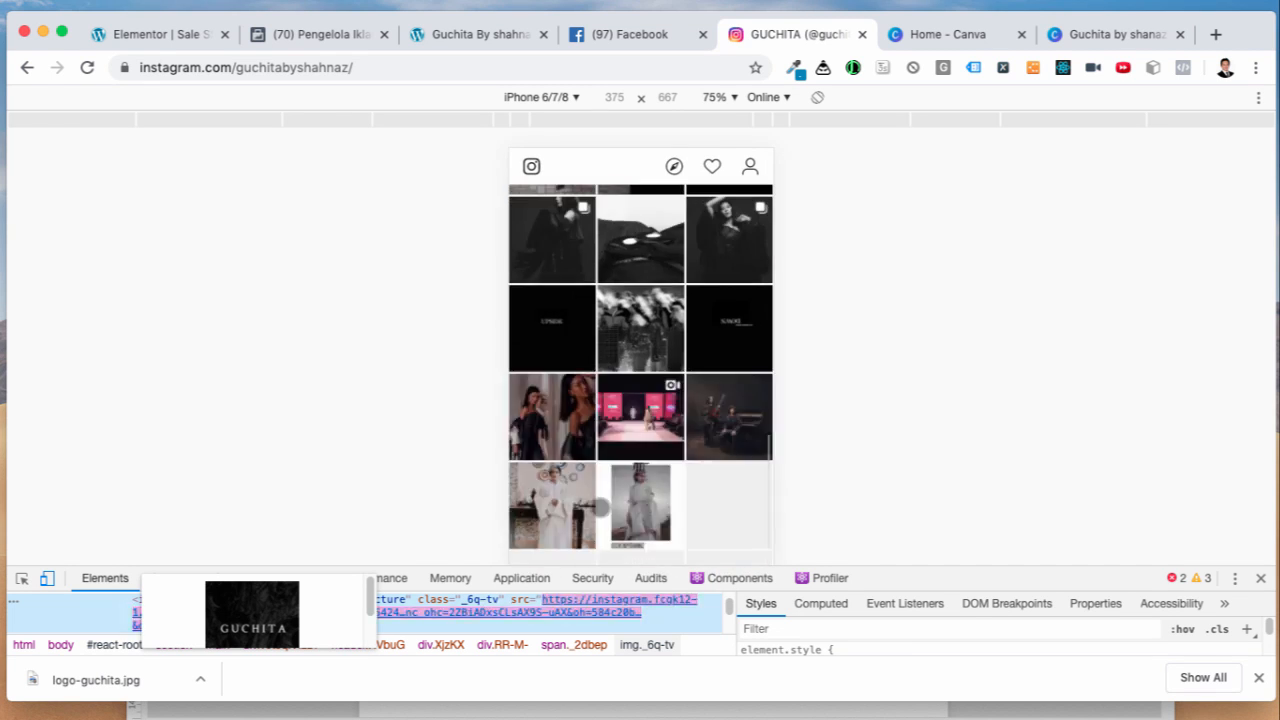
scroll(600, 506, down, 10)
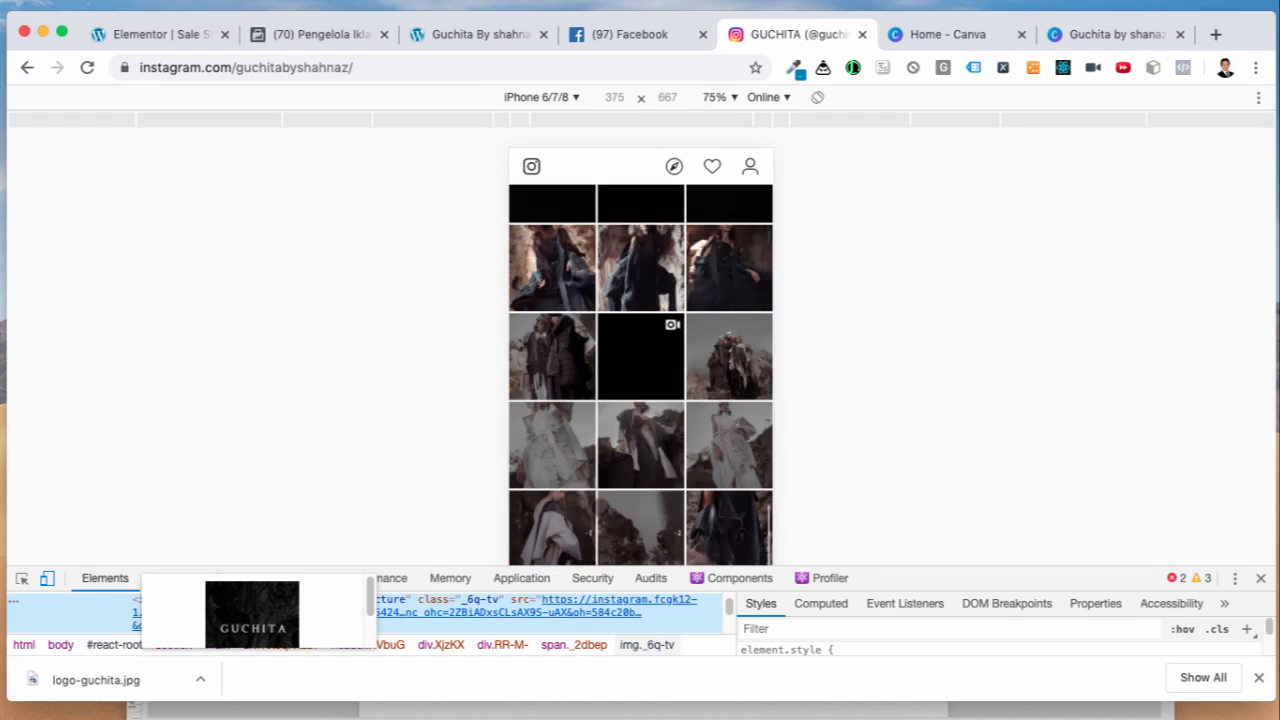
click(1102, 36)
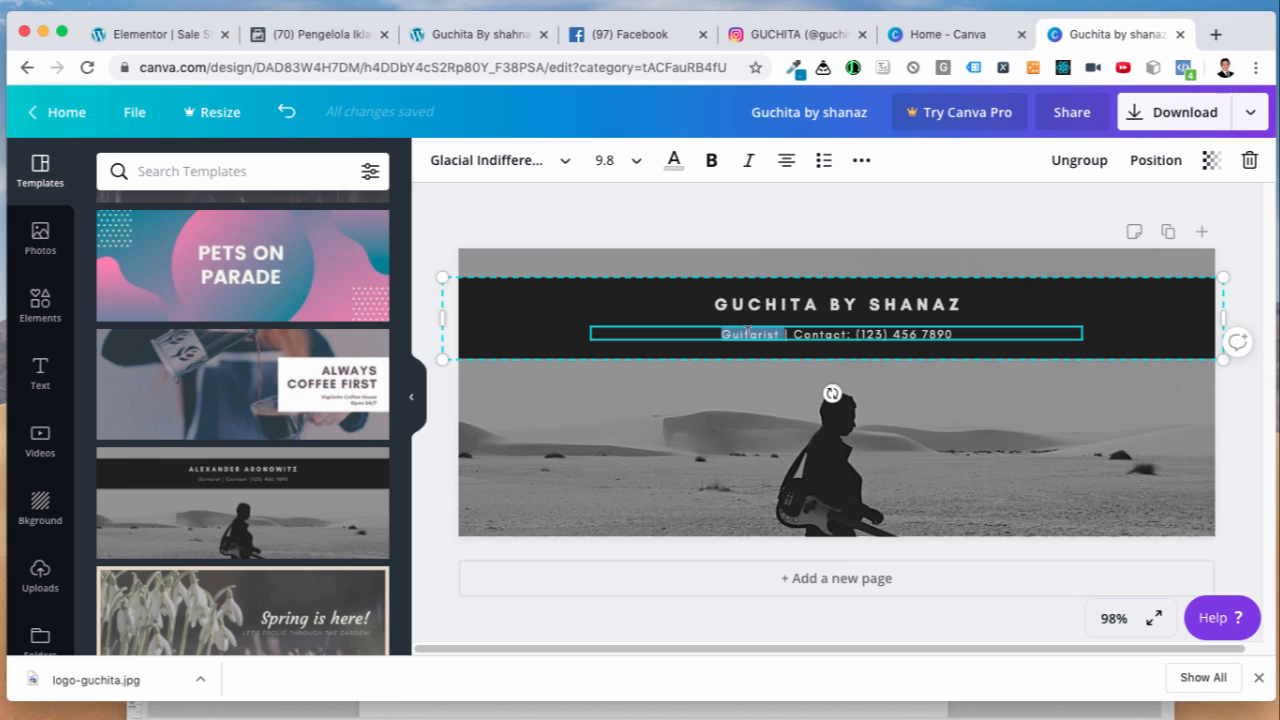
Step: Replace 'Guitarist' in the subtitle with 'Monochrome Fashion'
text(Monoh)
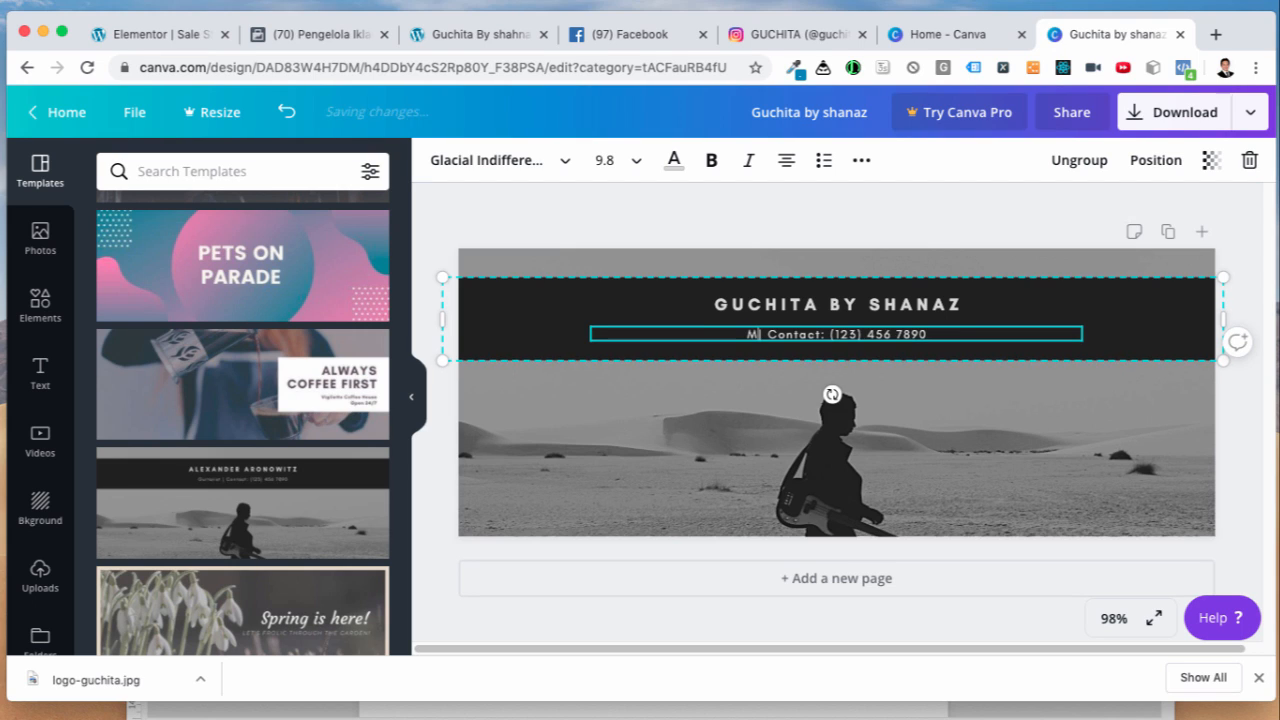
key(BackSpace)
text(chrome)
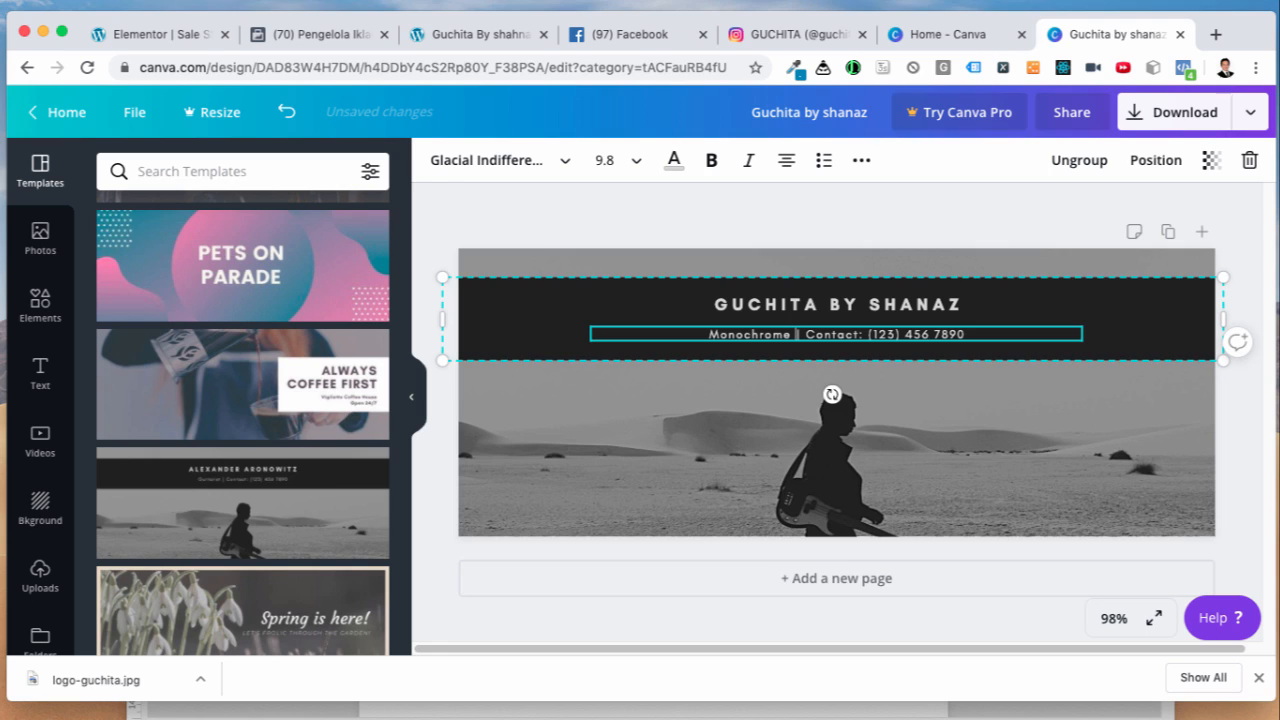
text( Fashion)
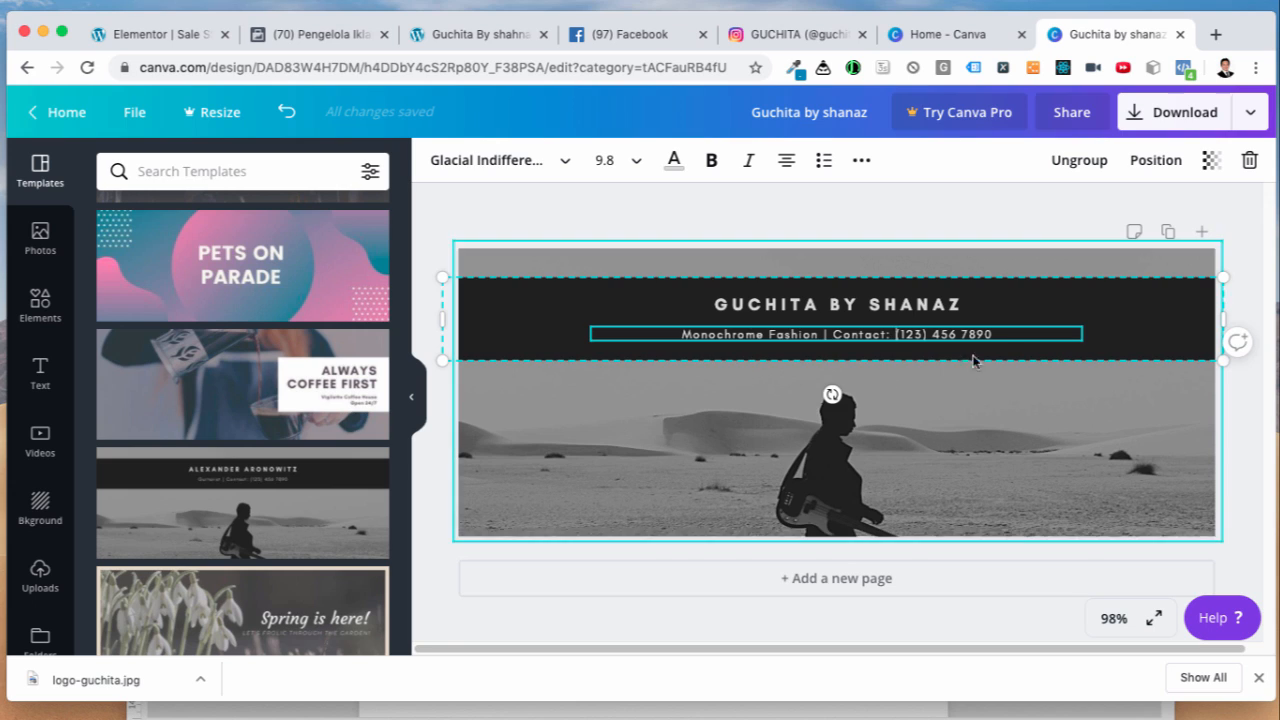
drag(896, 334, 1007, 332)
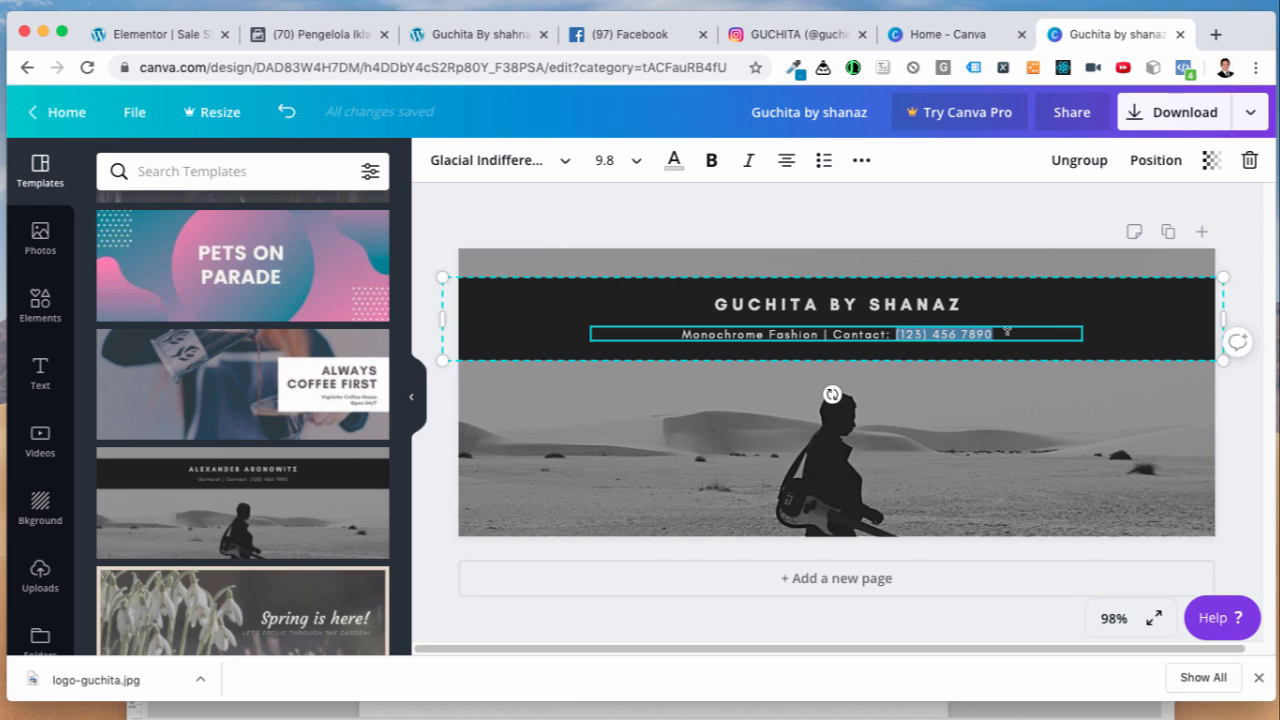
key(BackSpace)
text(0812)
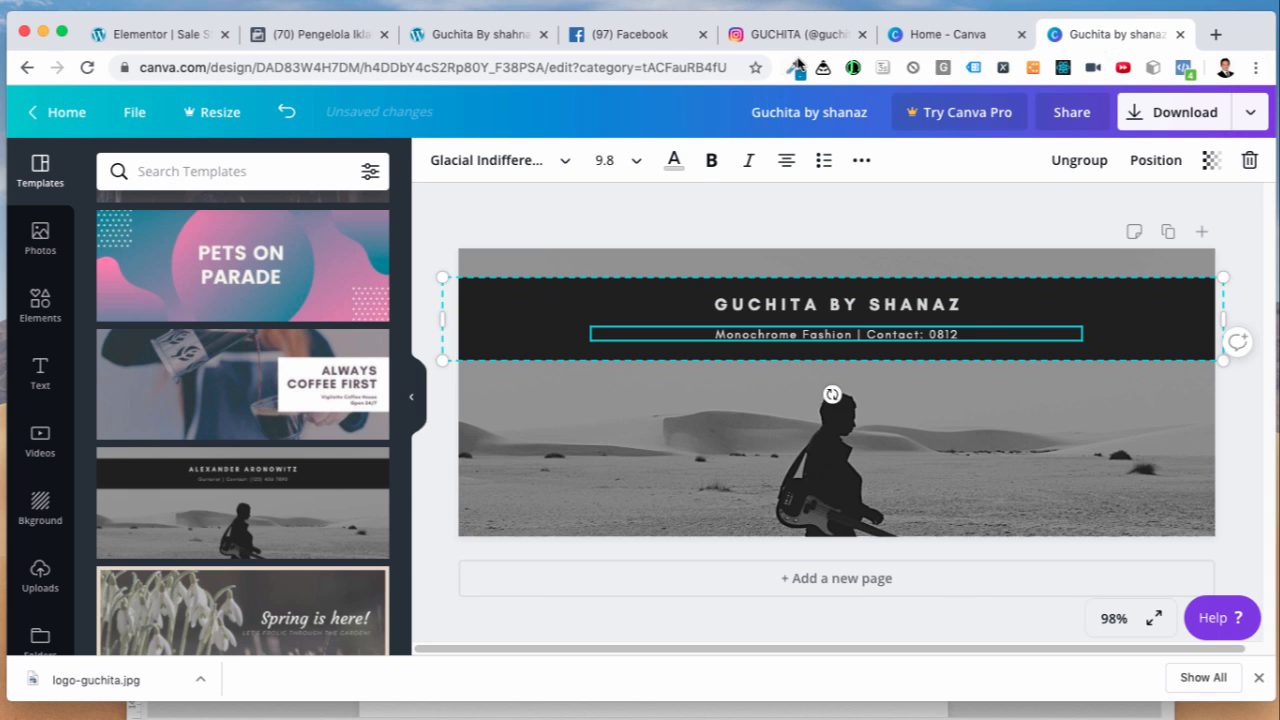
click(752, 34)
click(940, 33)
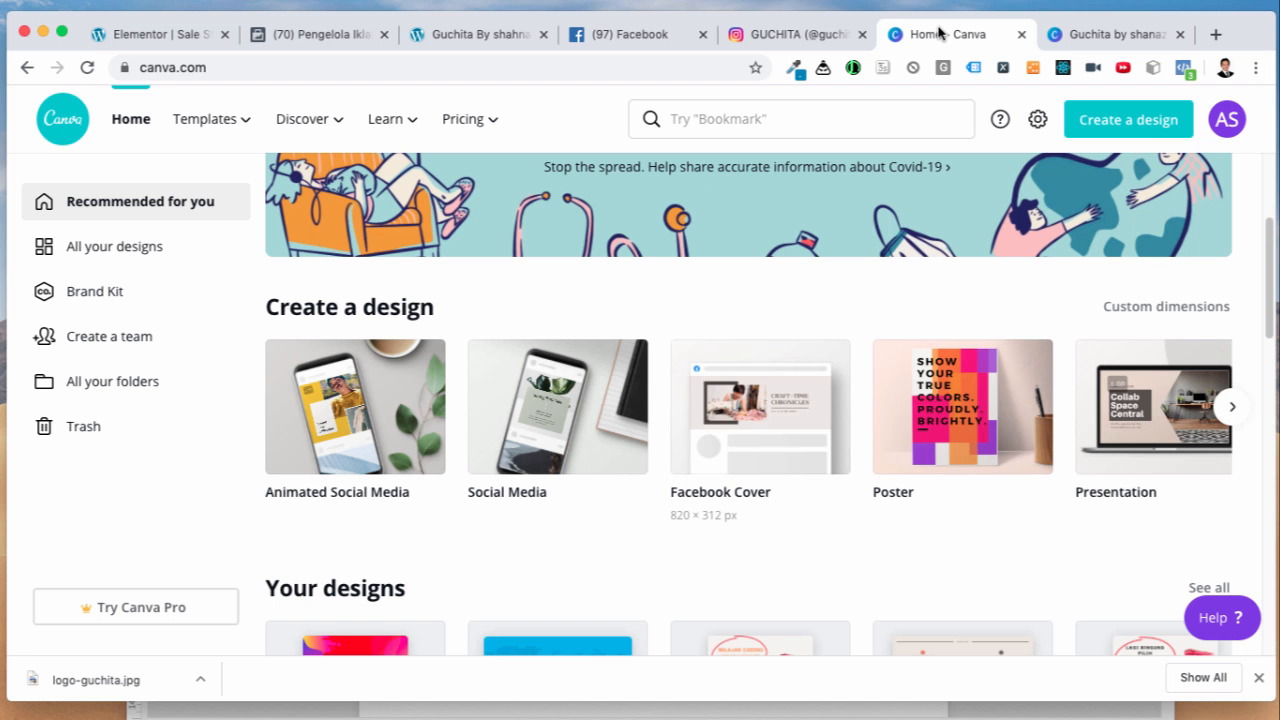
Step: Copy the shop's WhatsApp number from its wa.me link in a new tab
click(838, 36)
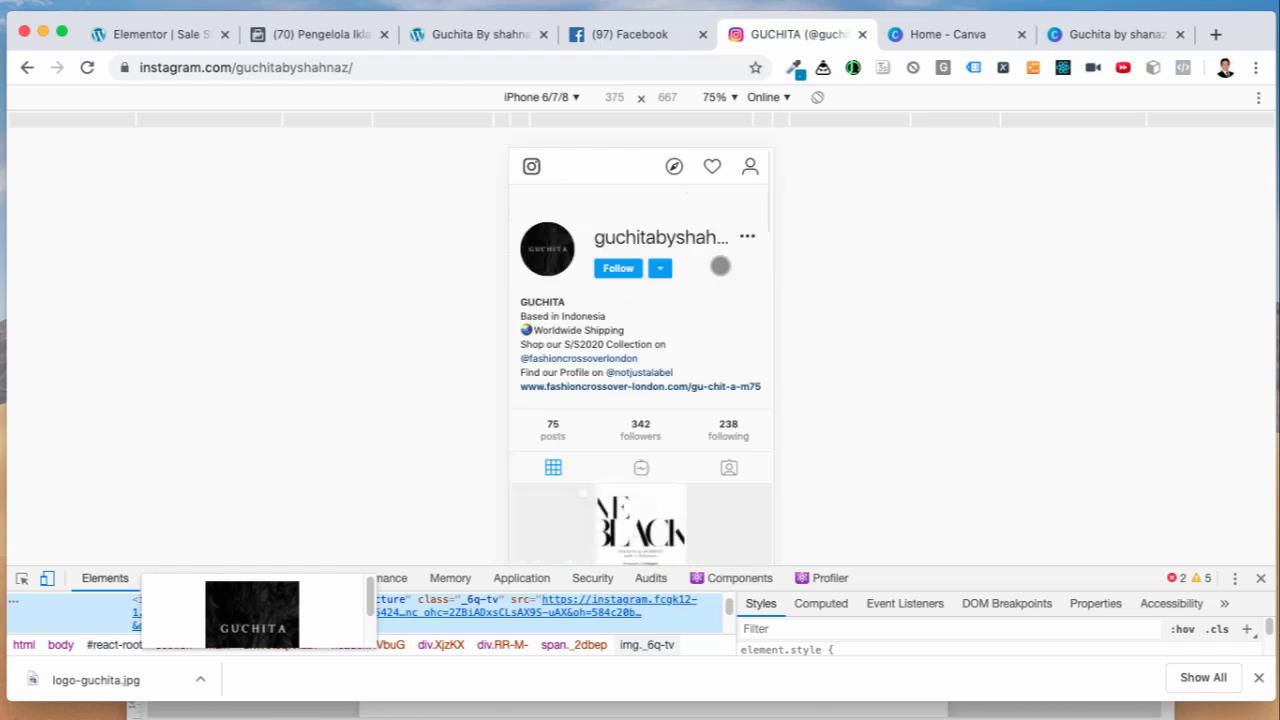
click(1215, 35)
text(wa.)
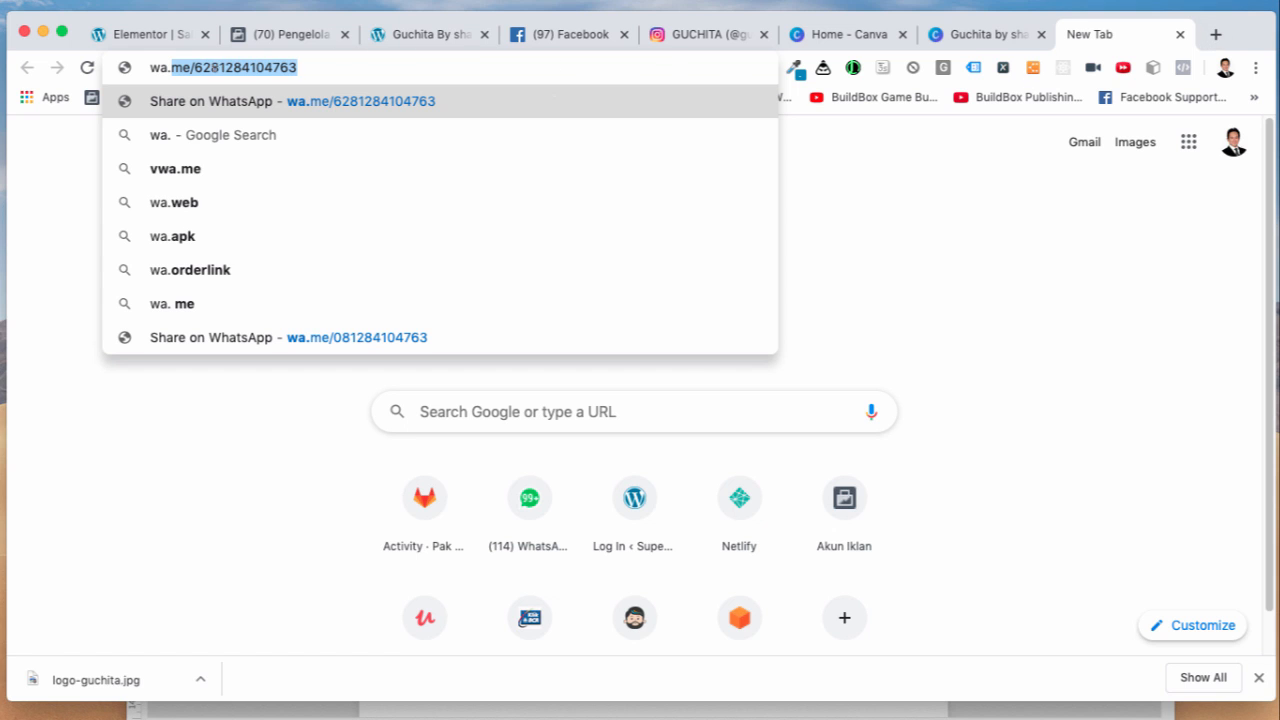
click(204, 67)
drag(194, 67, 346, 60)
key(ctrl+c)
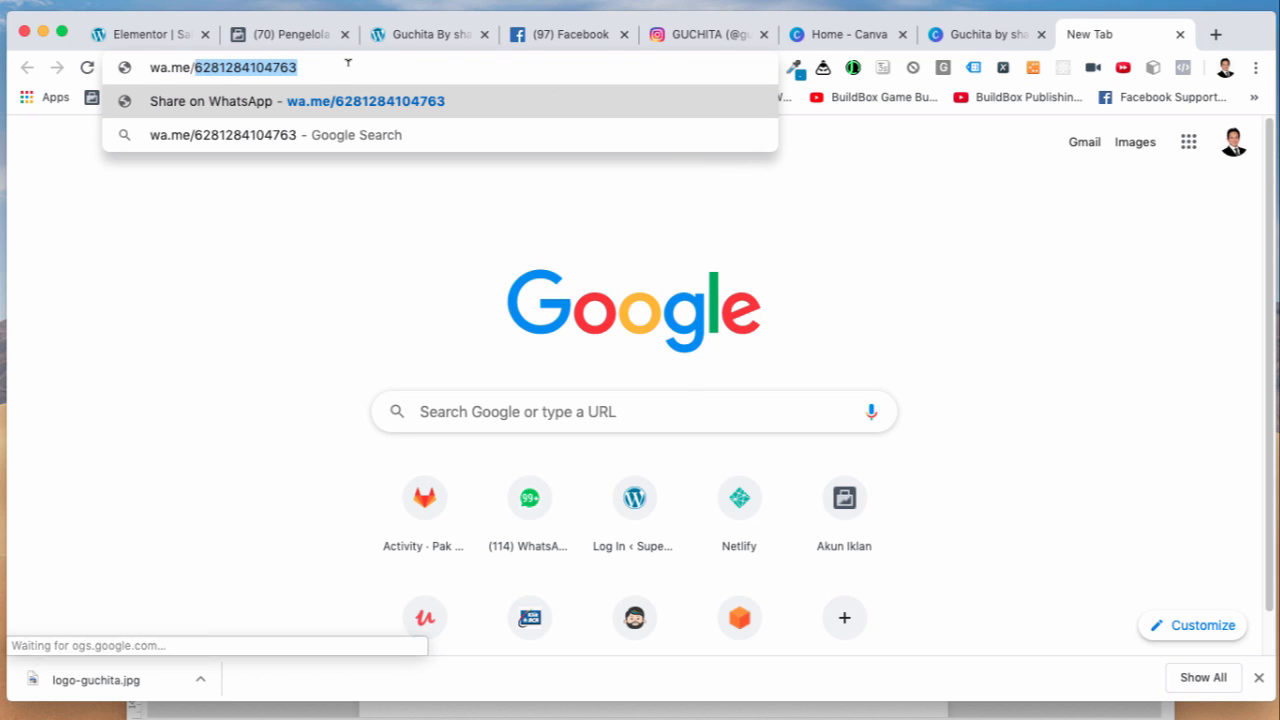
click(830, 36)
Step: Paste the copied WhatsApp number into the cover subtitle's contact field
click(950, 36)
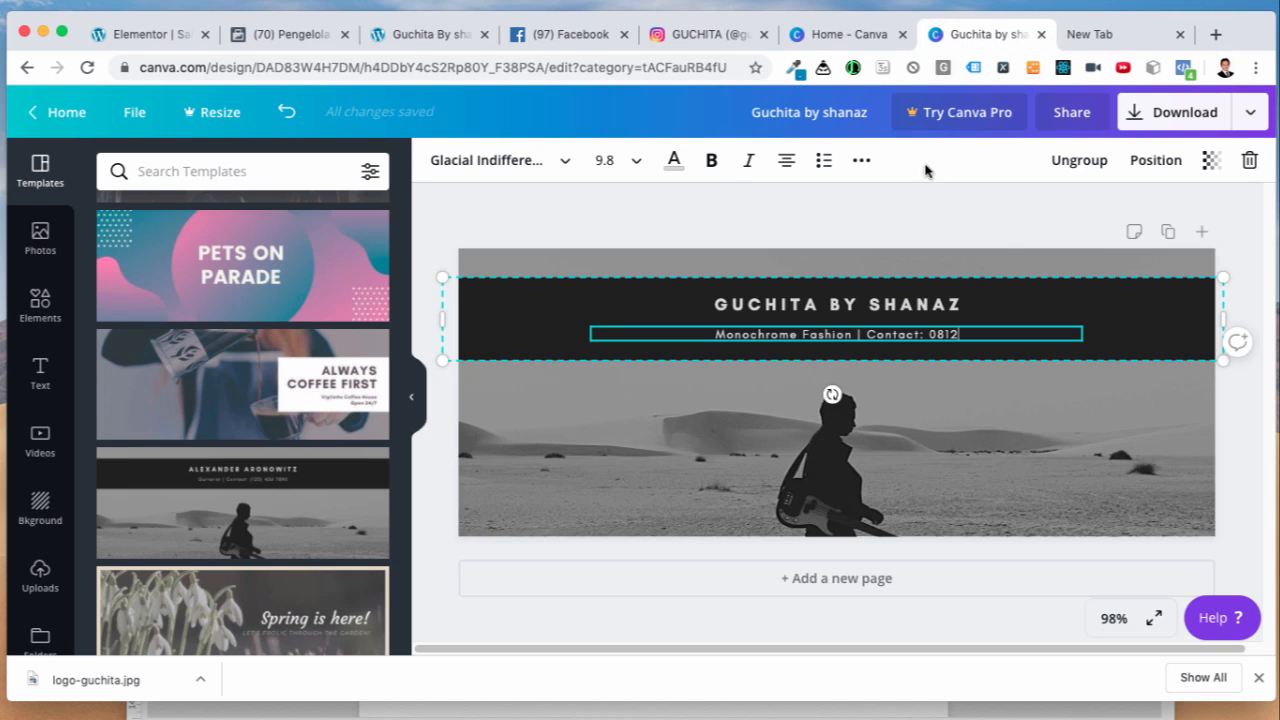
key(BackSpace)
key(BackSpace)
key(BackSpace)
key(BackSpace)
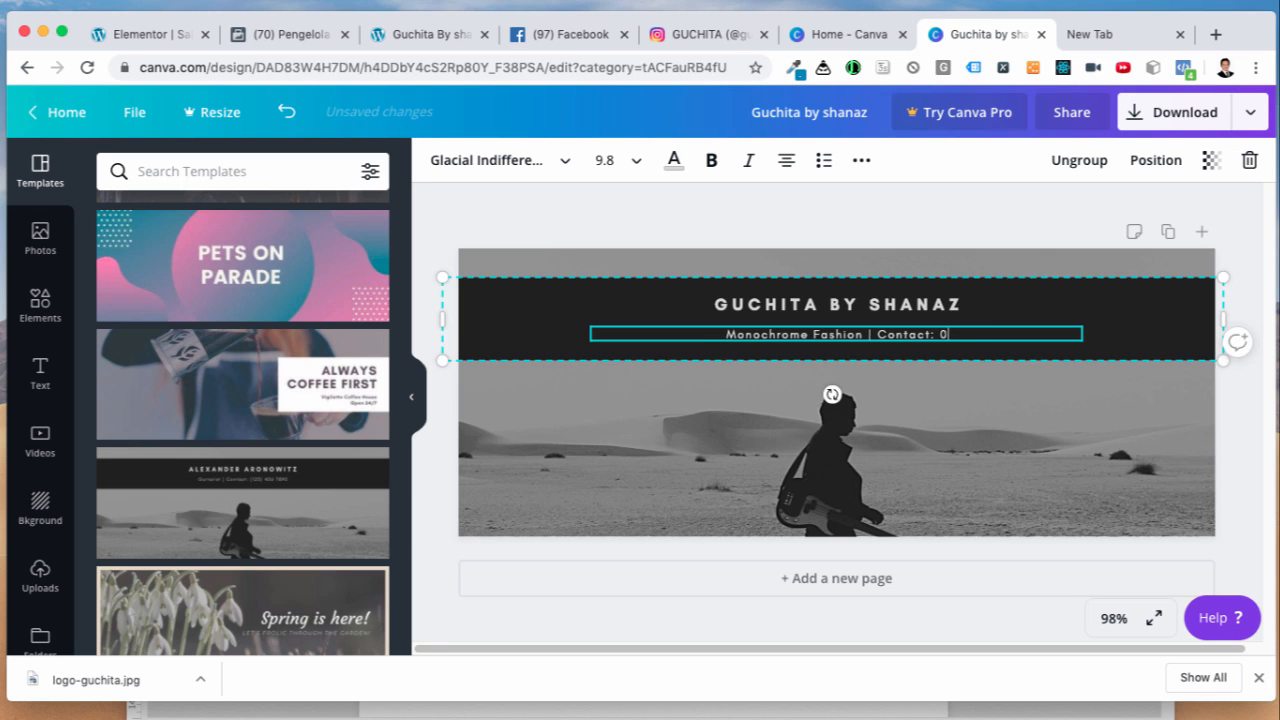
key(ctrl+v)
click(974, 444)
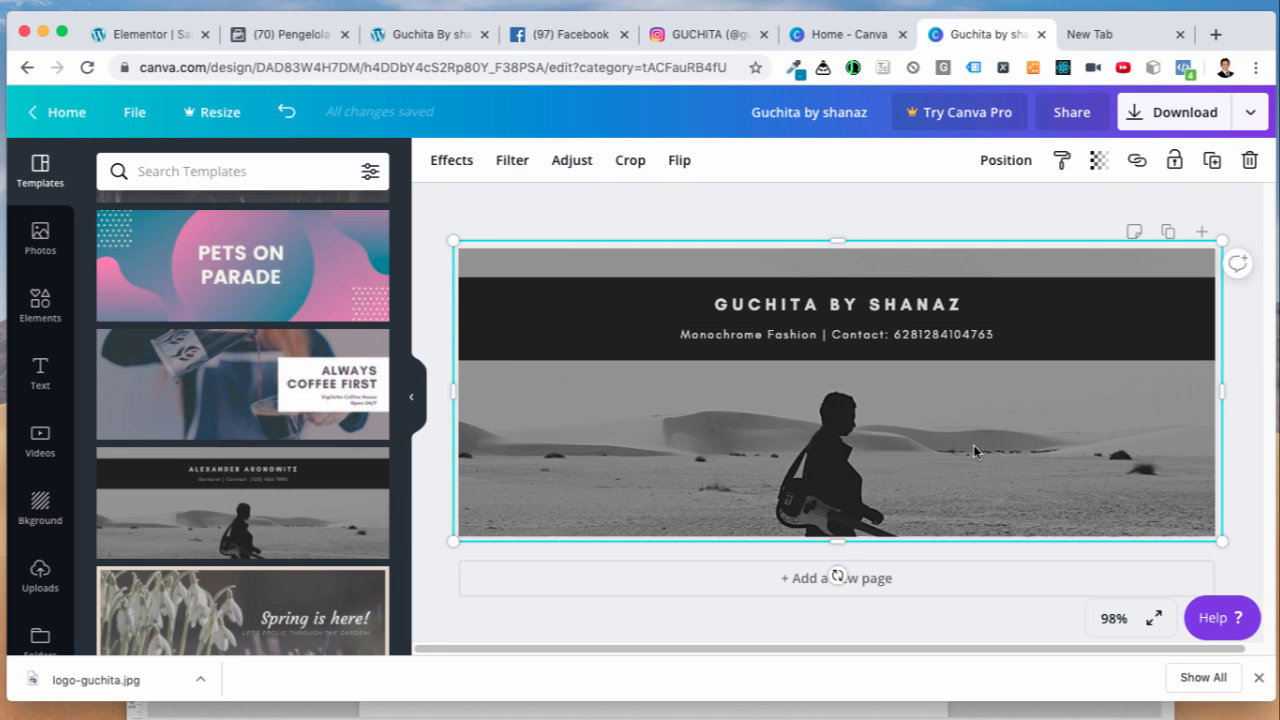
double_click(932, 452)
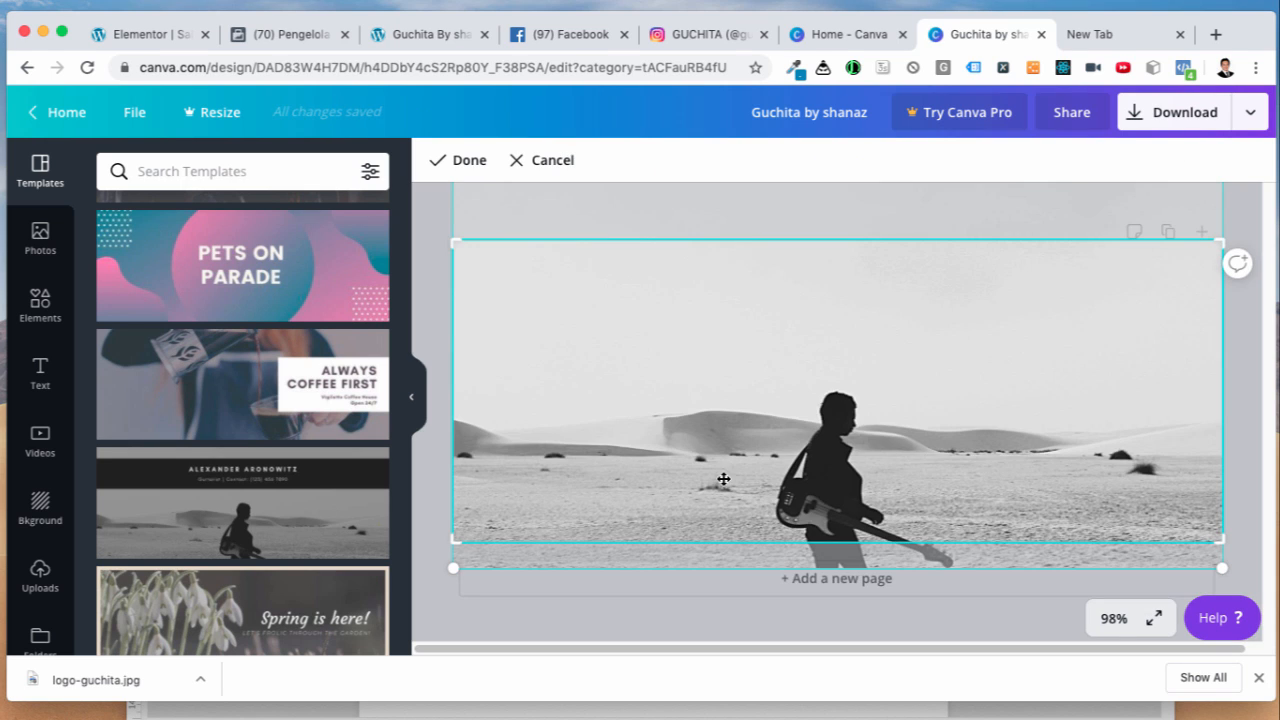
Step: Upload the guchitabyshahnaz photos from the guchita folder and delete the desert background photo
scroll(40, 520, down, 1)
click(40, 540)
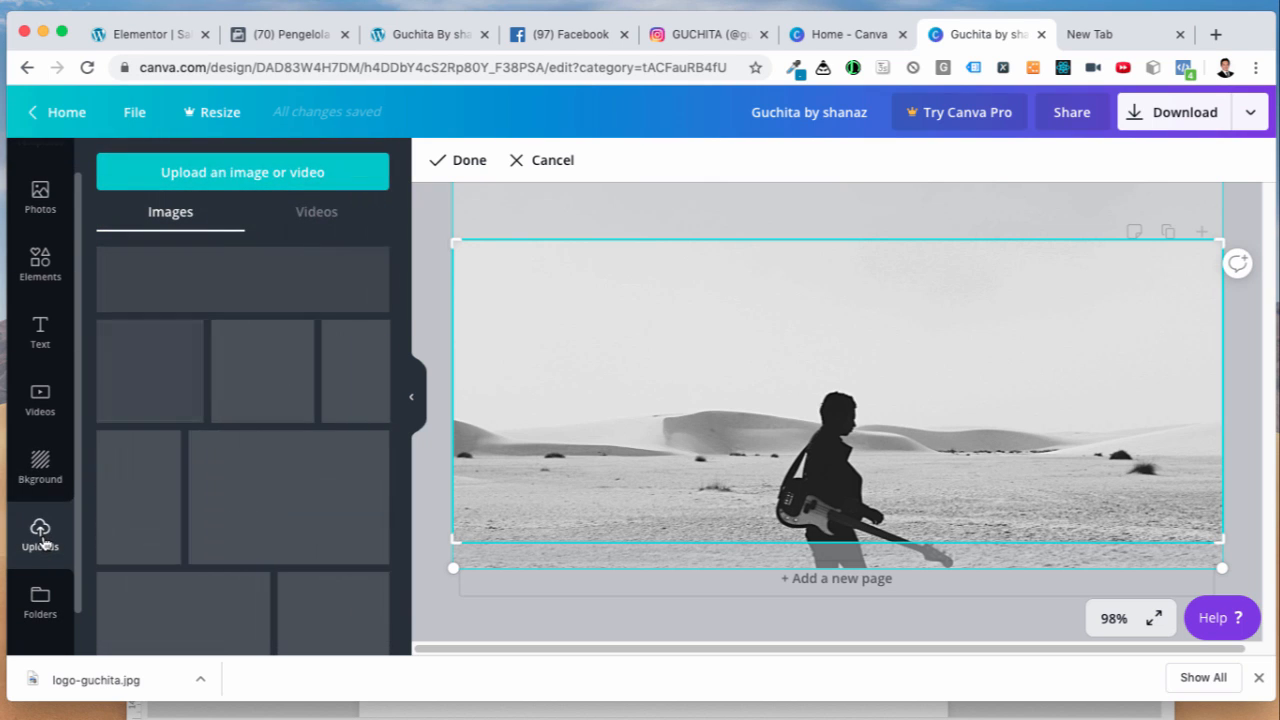
click(262, 176)
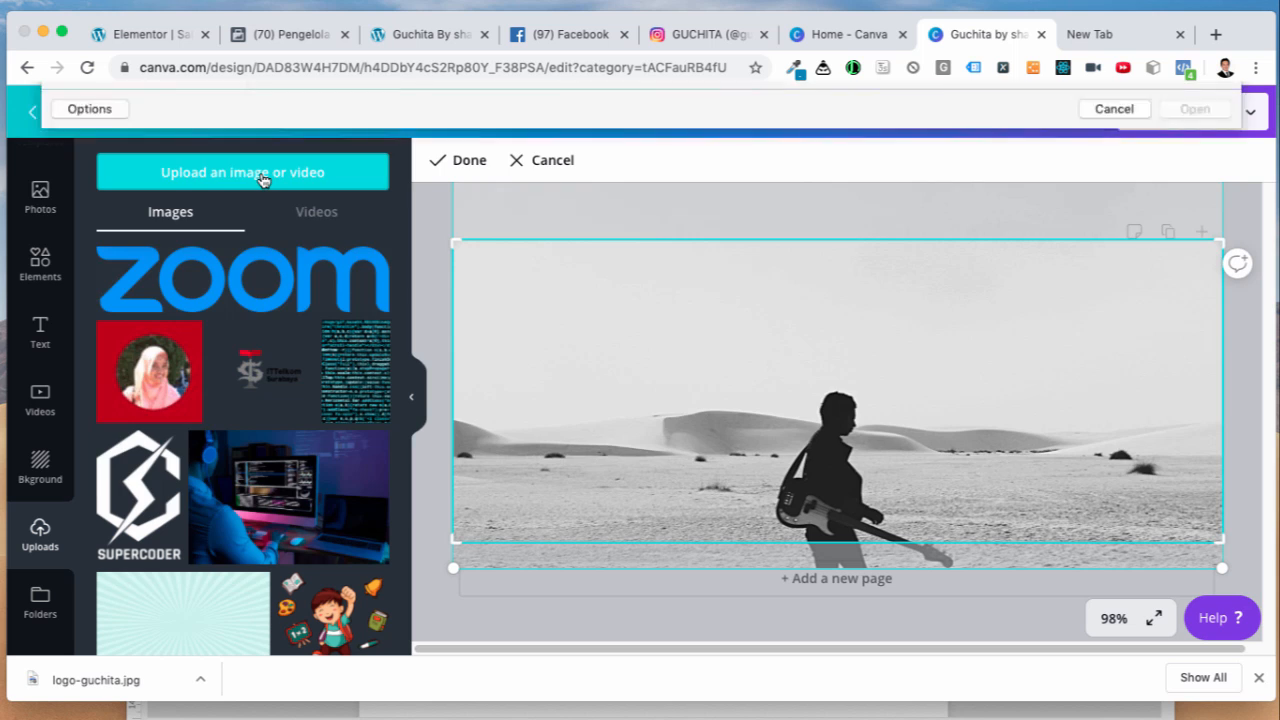
scroll(352, 356, down, 10)
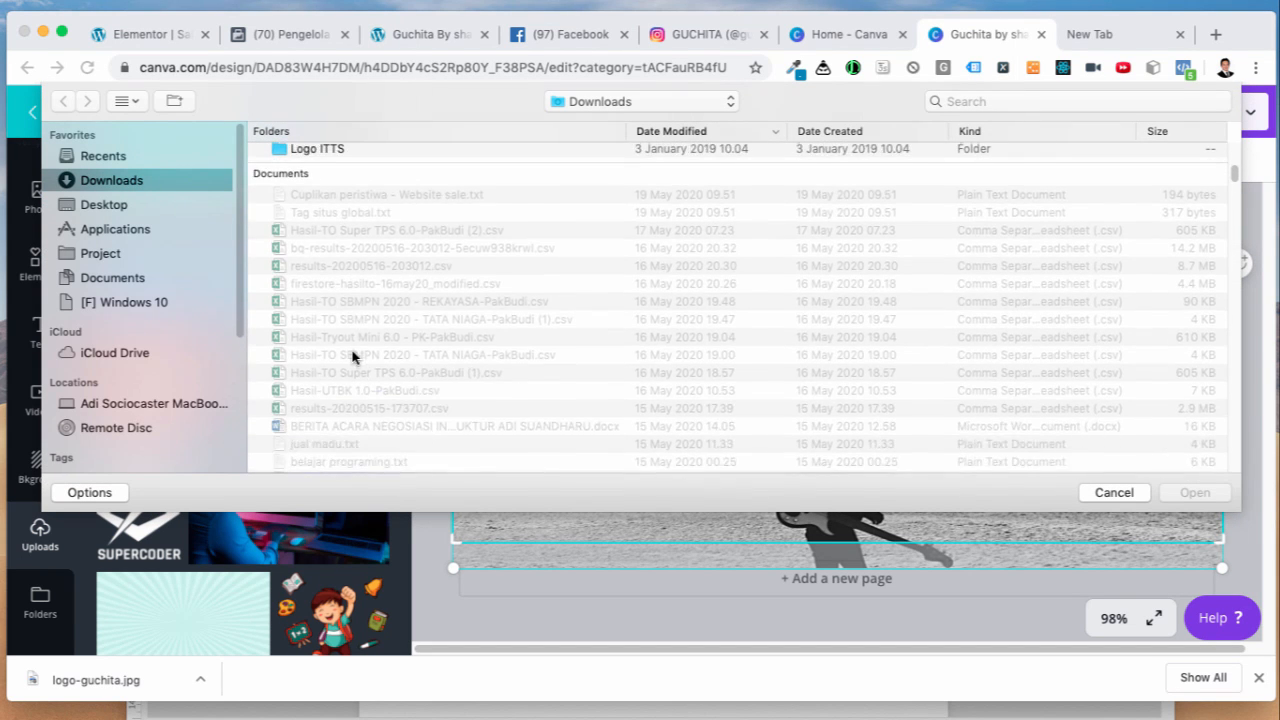
scroll(355, 352, up, 10)
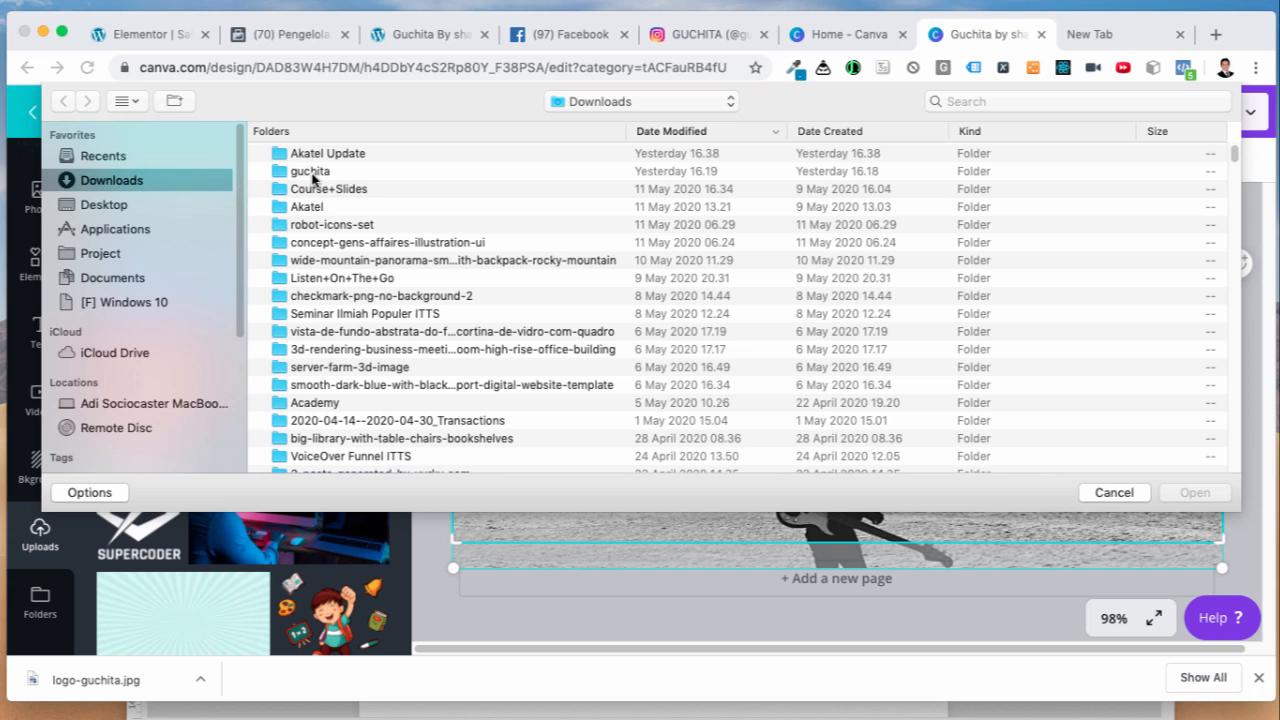
double_click(312, 172)
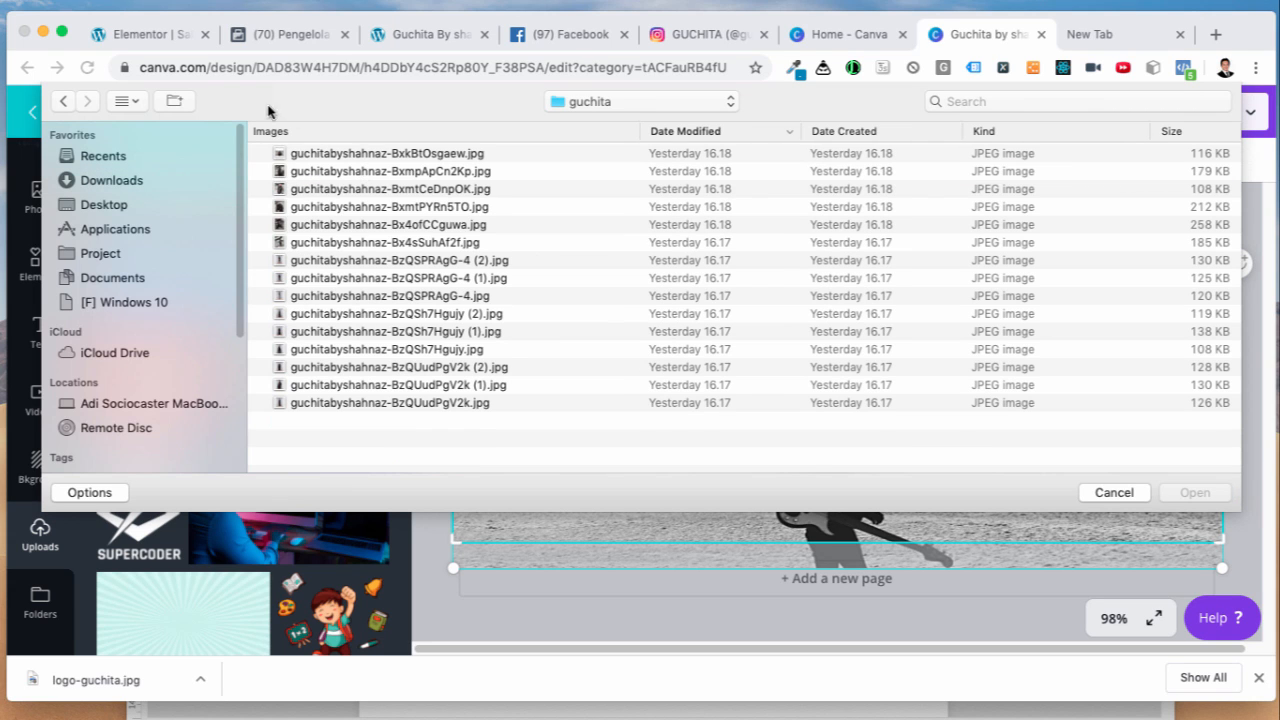
click(141, 106)
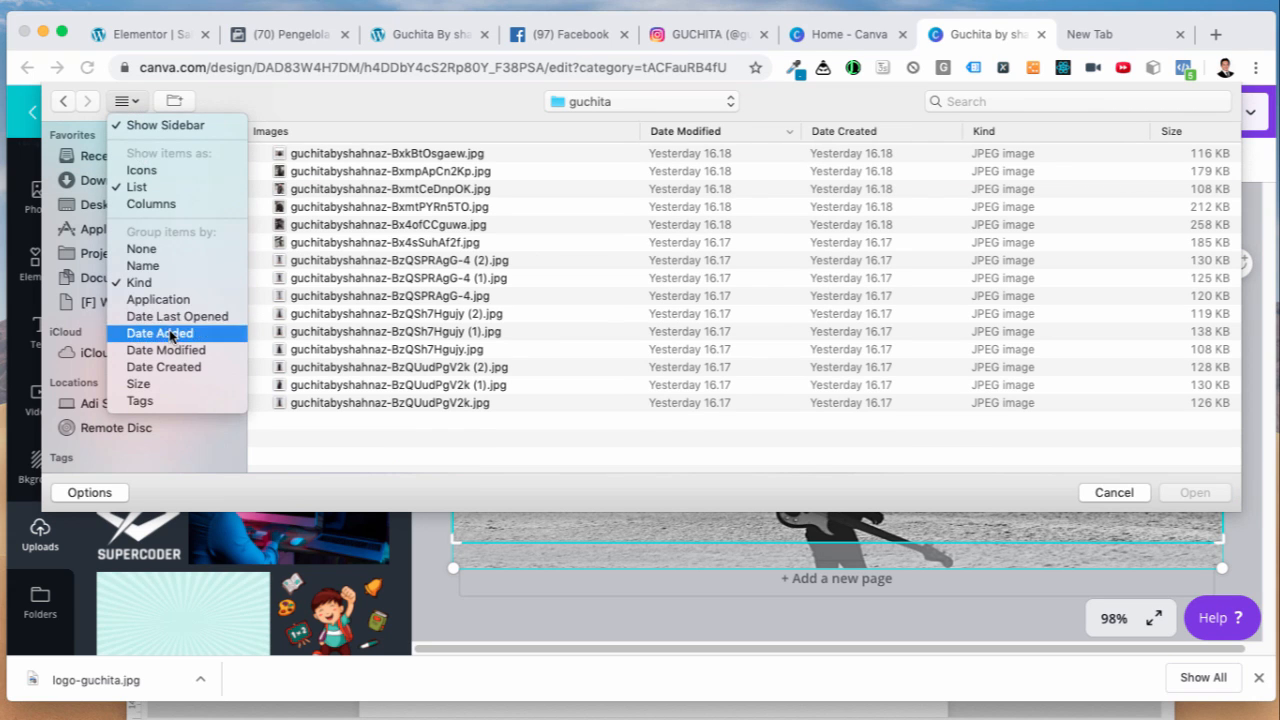
click(428, 133)
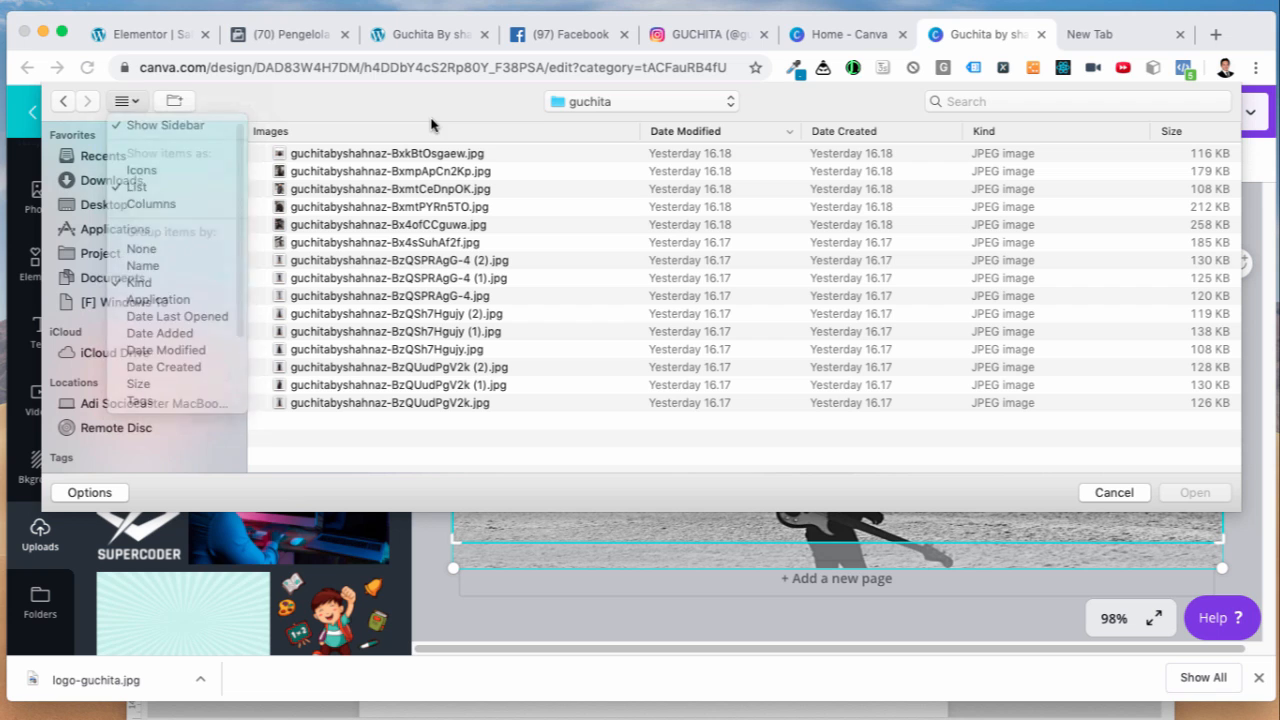
click(401, 262)
click(418, 313)
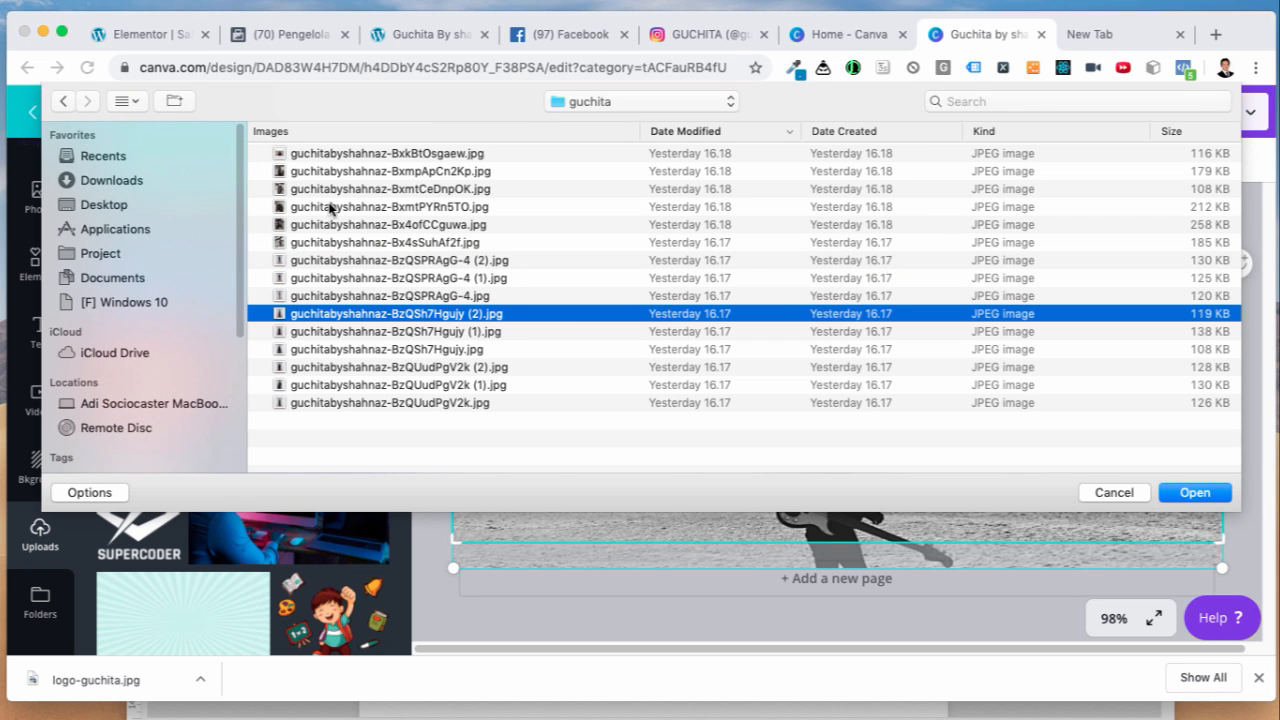
click(330, 207)
click(1186, 492)
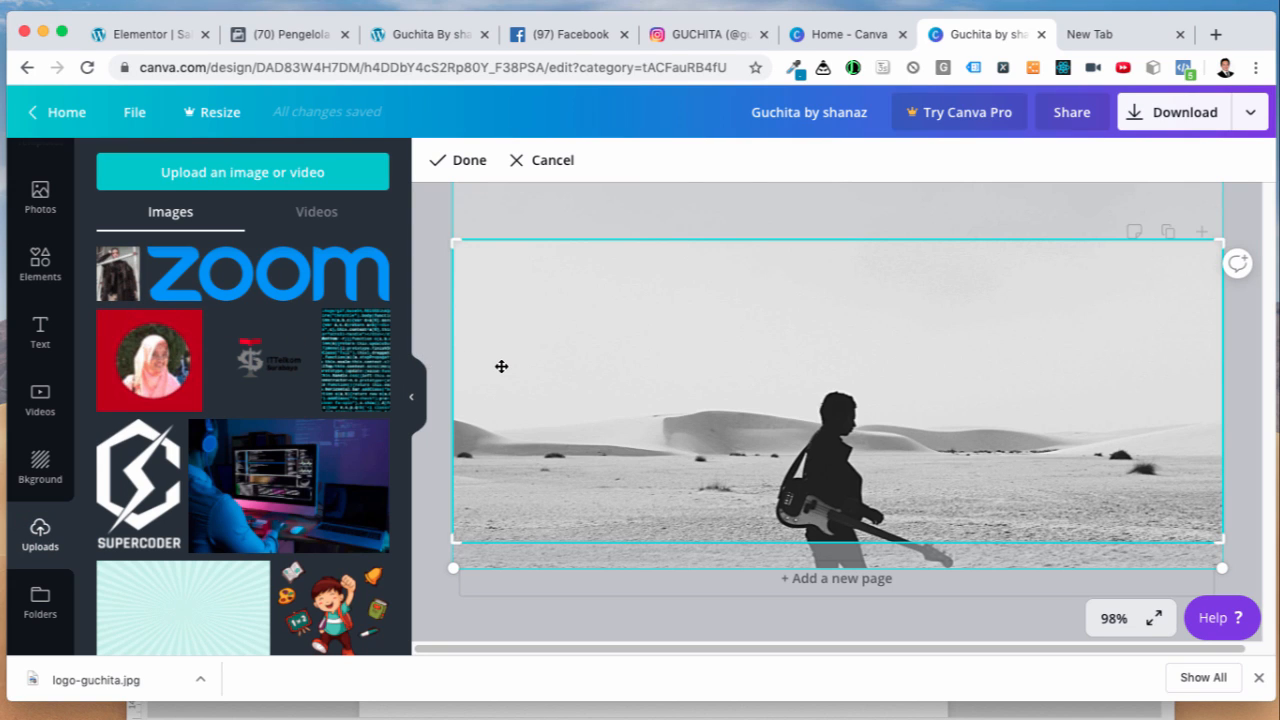
key(Delete)
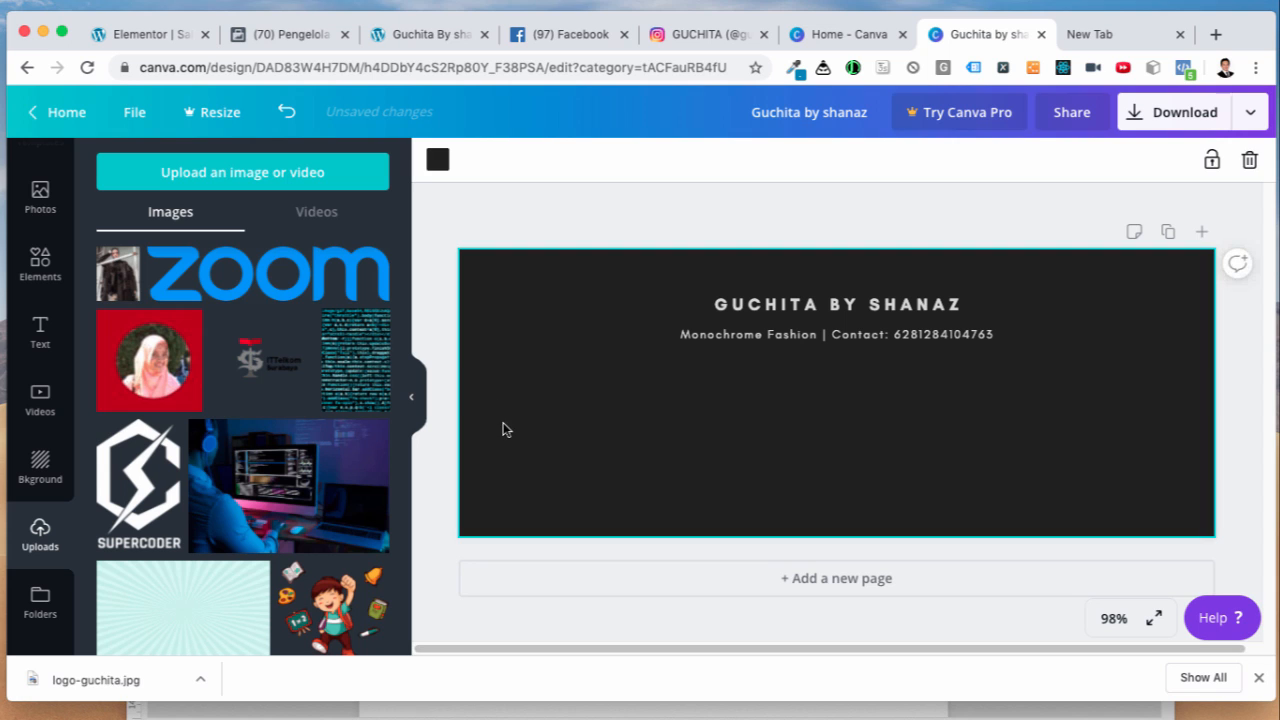
Step: Try placing the clothing photo behind the dark banner, then undo the placement
drag(118, 272, 588, 338)
drag(640, 418, 548, 391)
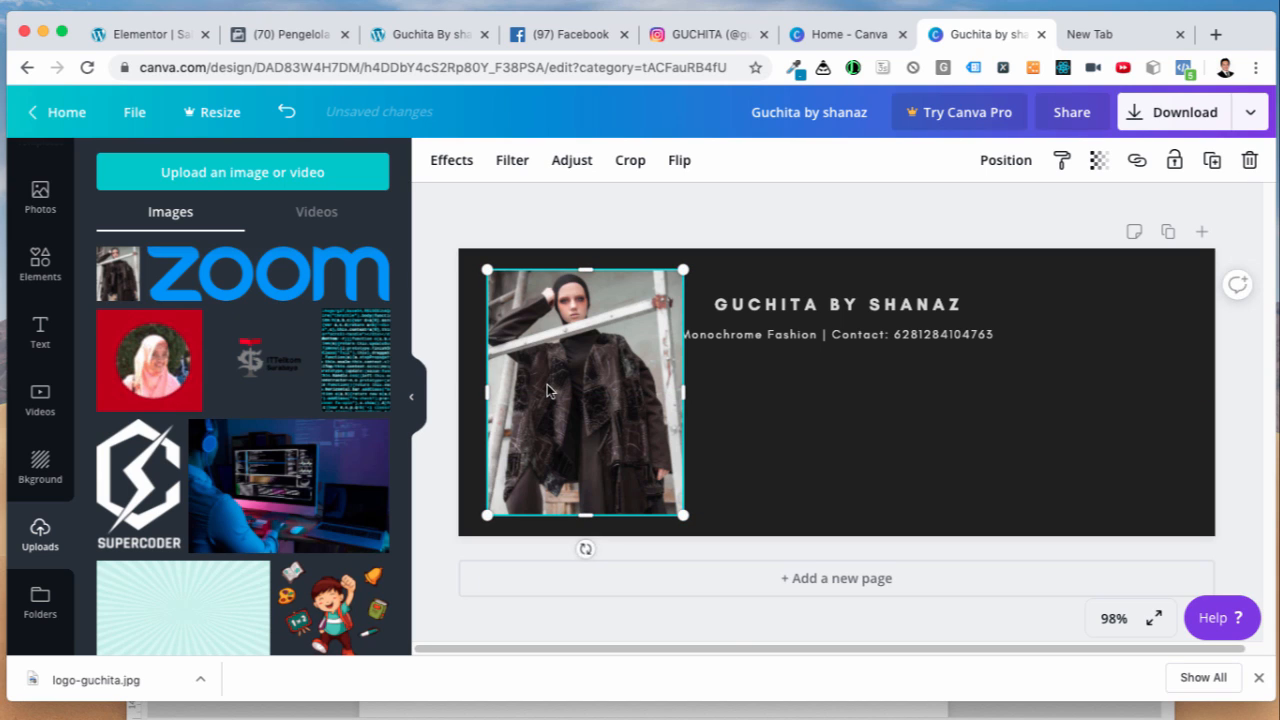
right_click(548, 390)
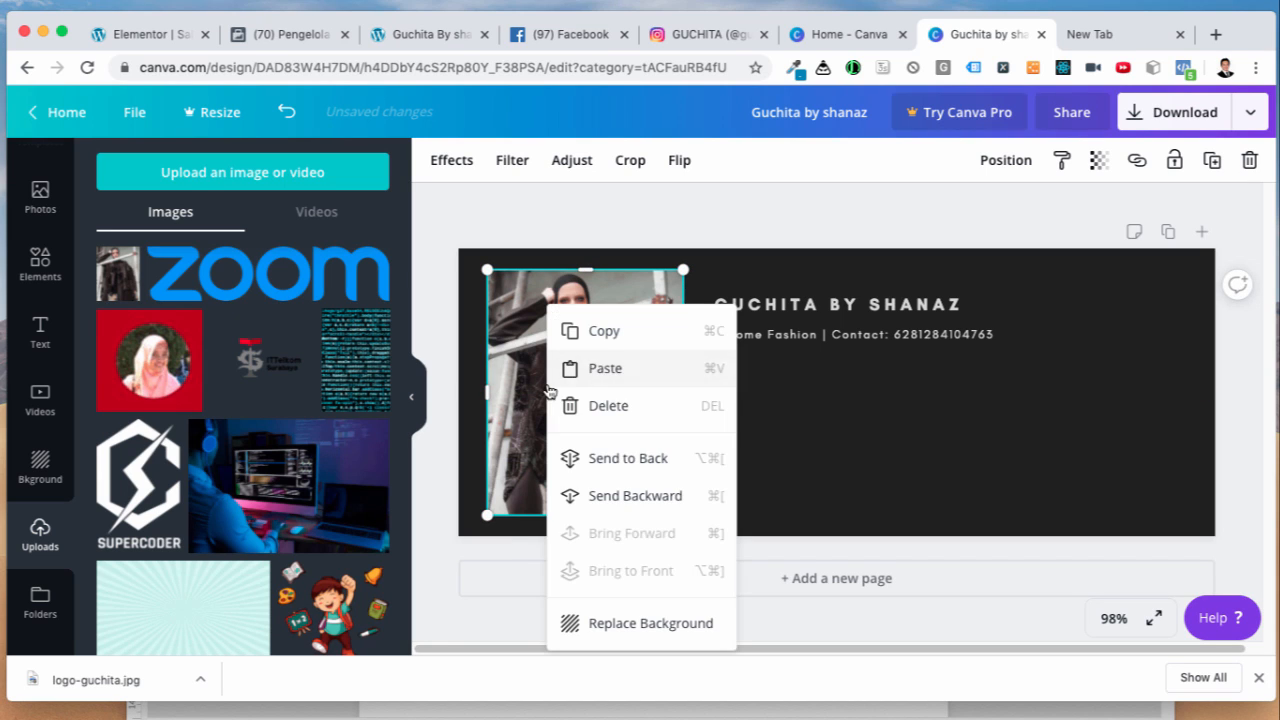
click(595, 463)
right_click(573, 463)
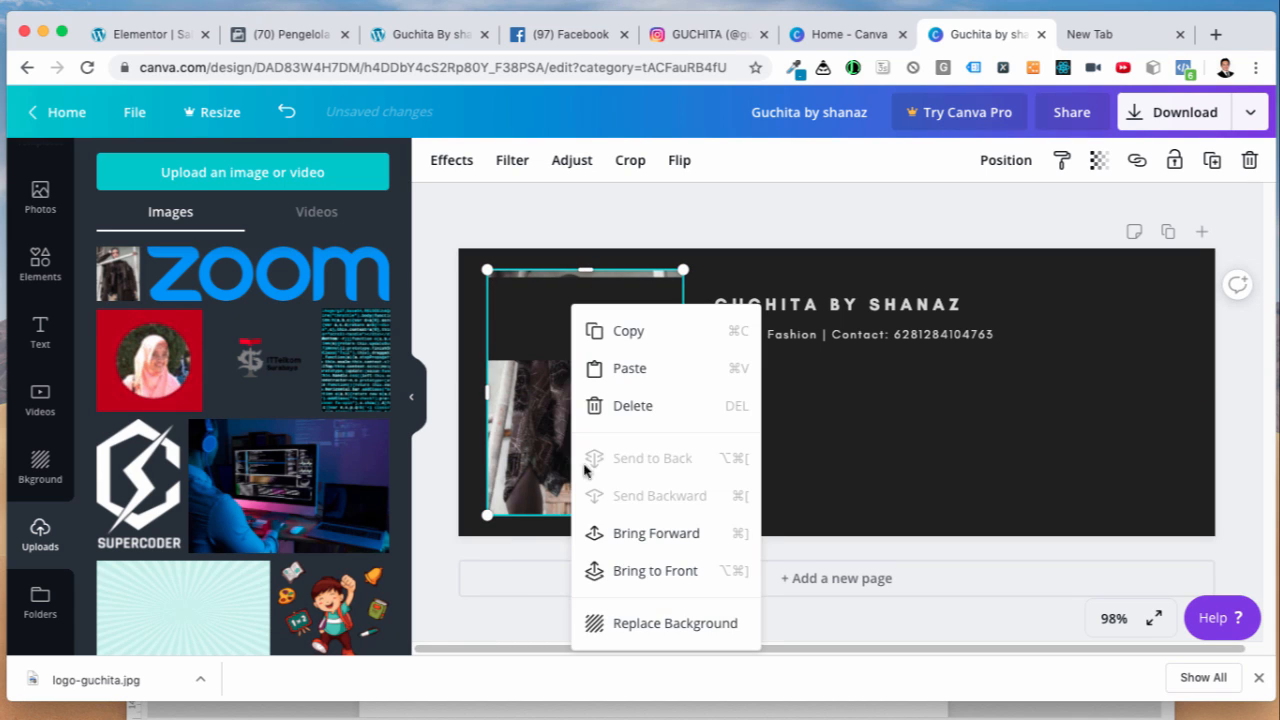
click(511, 492)
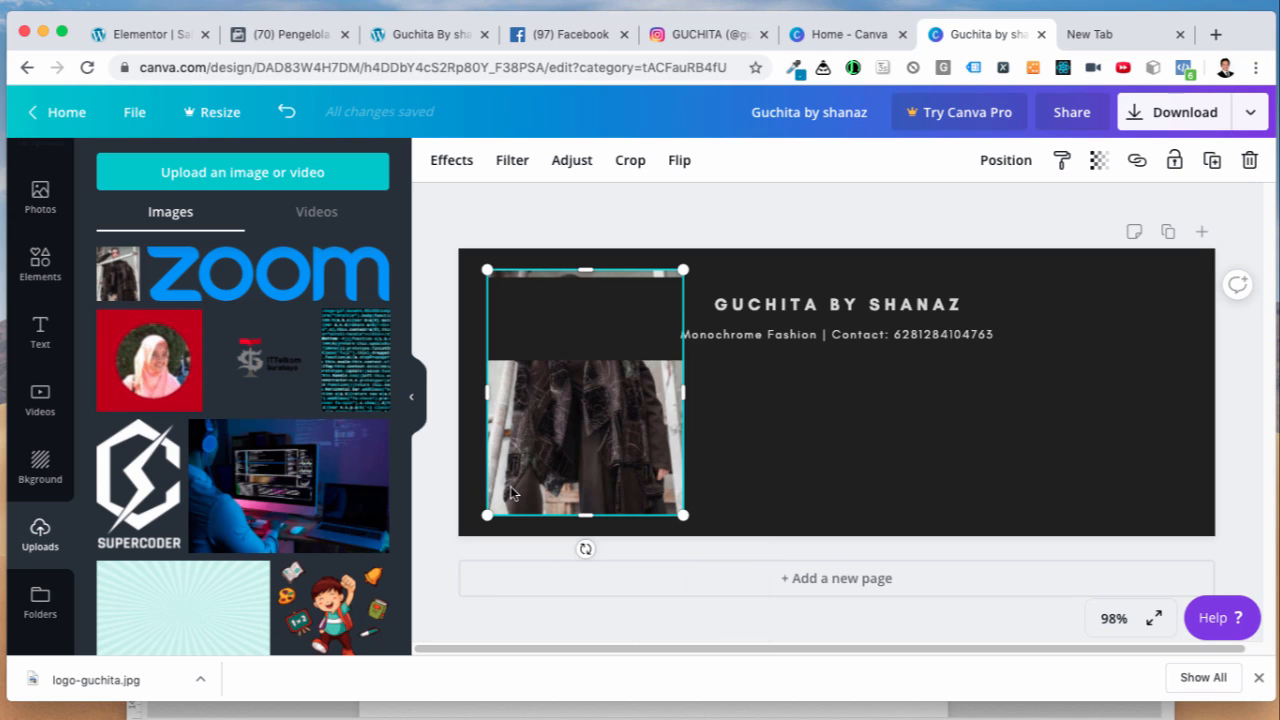
key(super+z)
key(super+z)
key(super+z)
key(super+z)
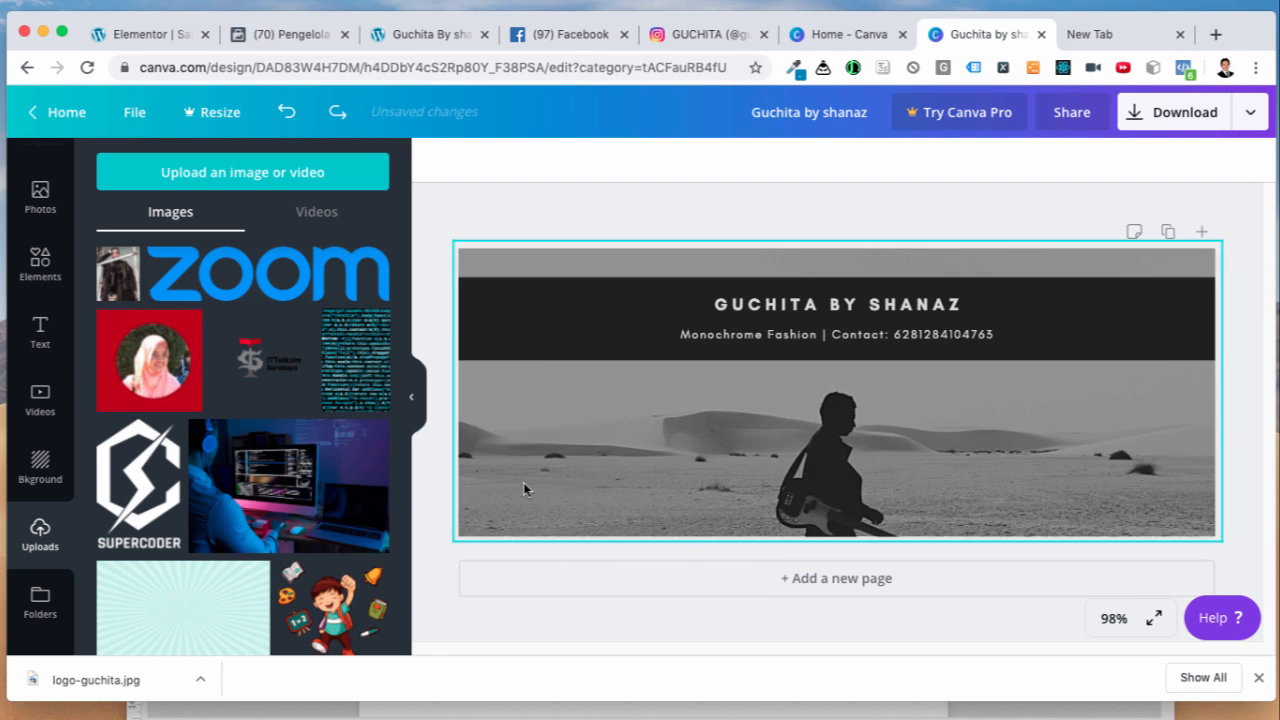
Step: Make the clothing photo the cover background, cropped to show the model's face and coat
double_click(507, 432)
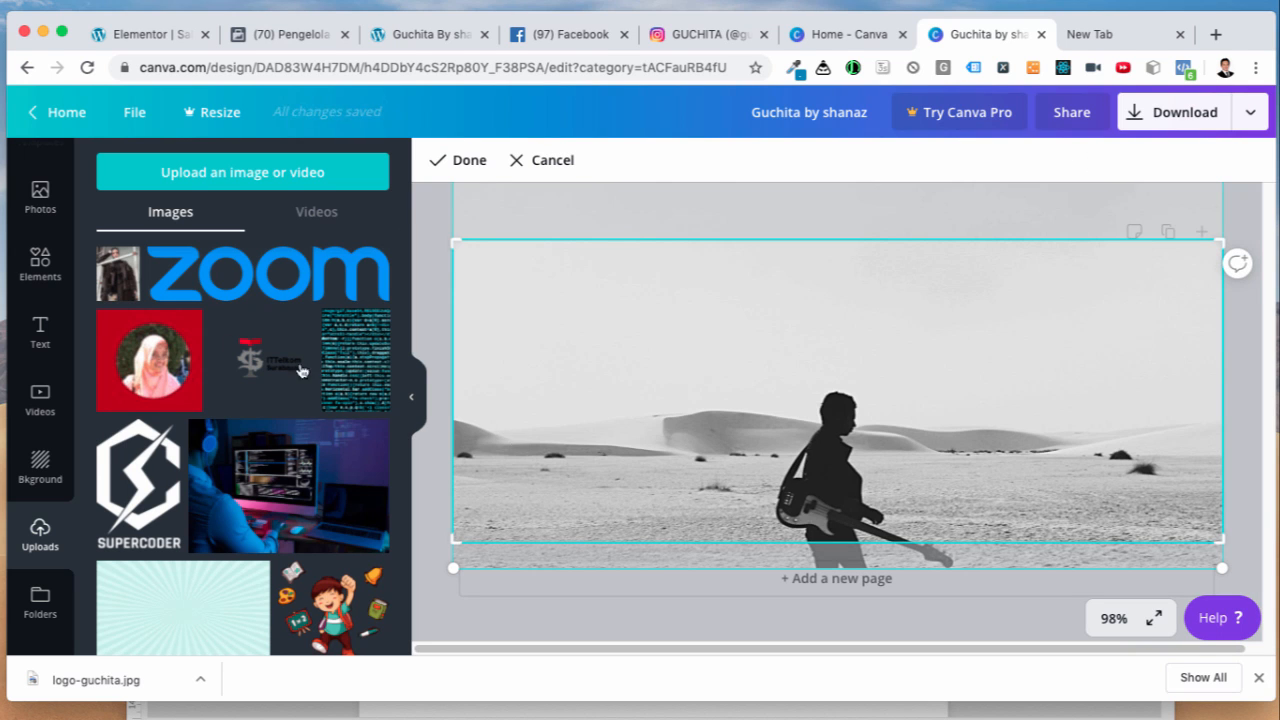
drag(122, 290, 541, 371)
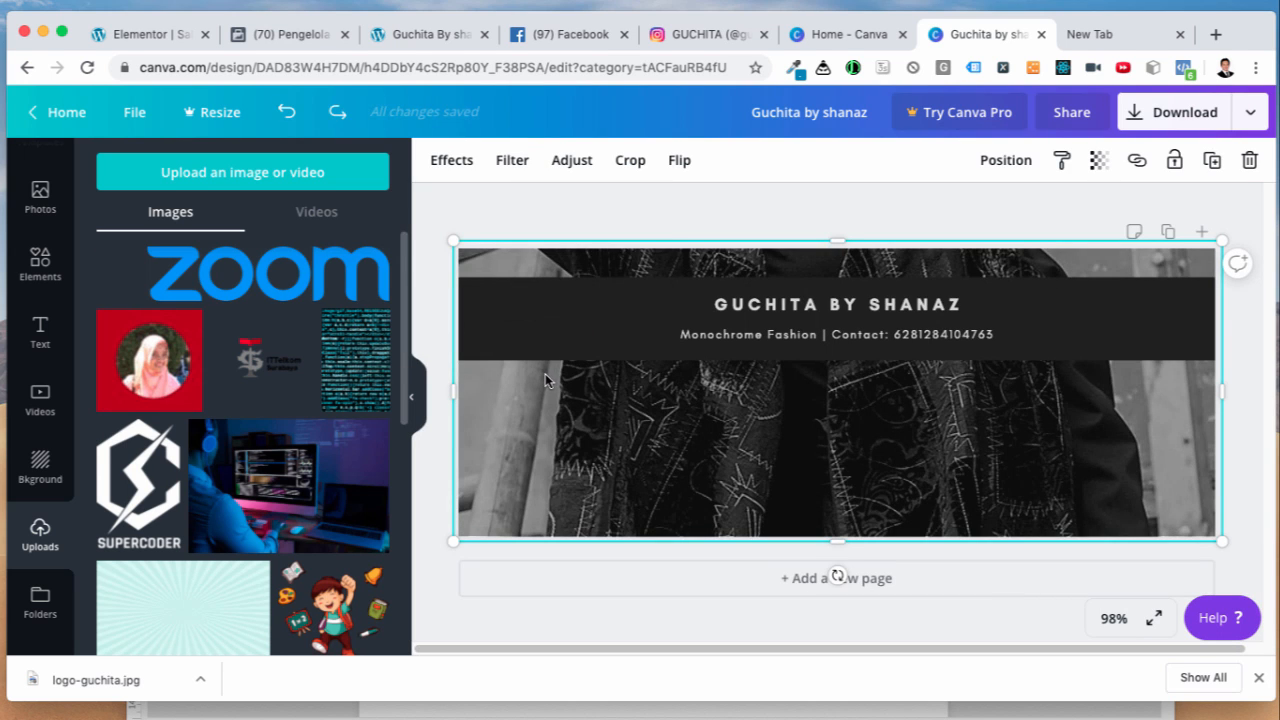
double_click(858, 444)
drag(874, 390, 887, 502)
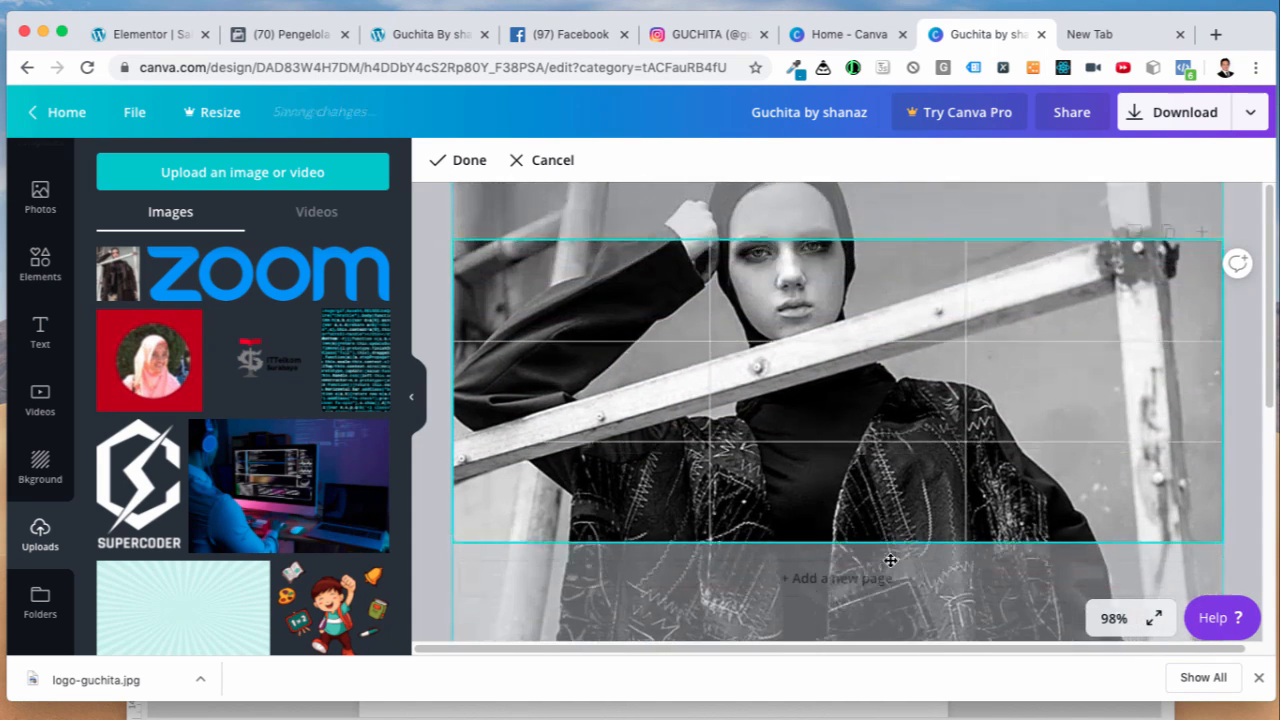
drag(886, 446, 898, 502)
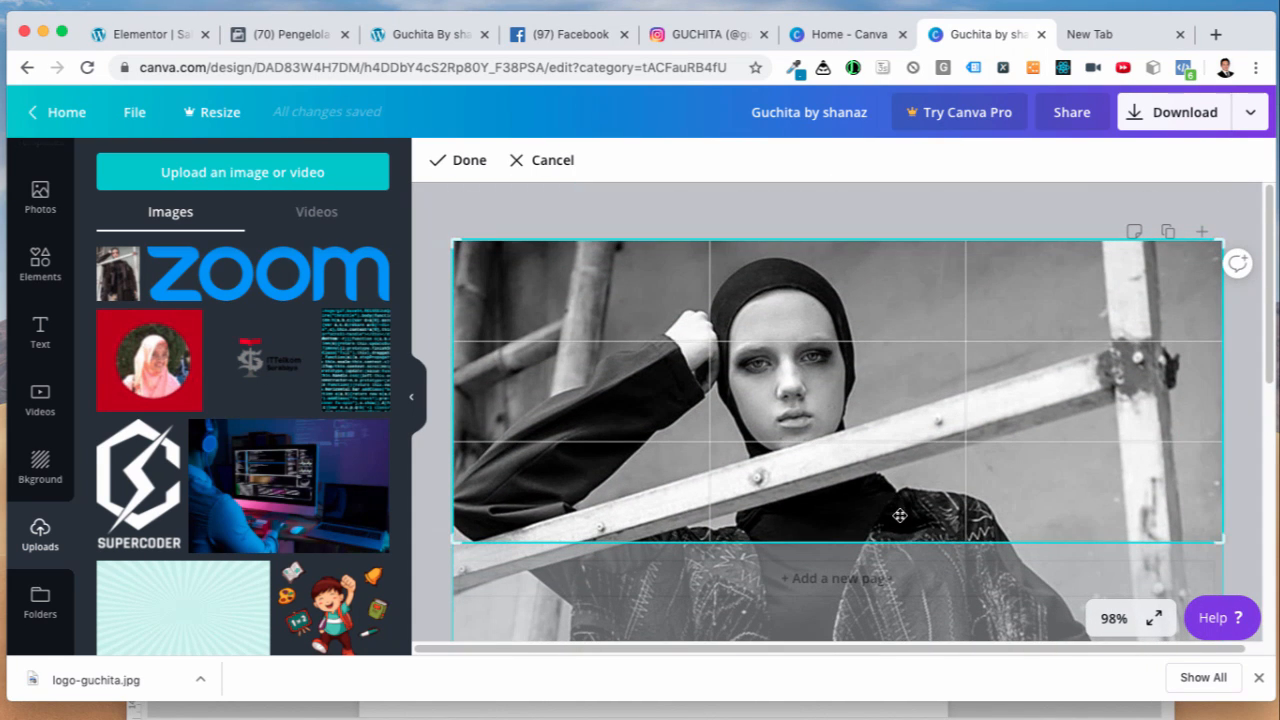
click(1128, 203)
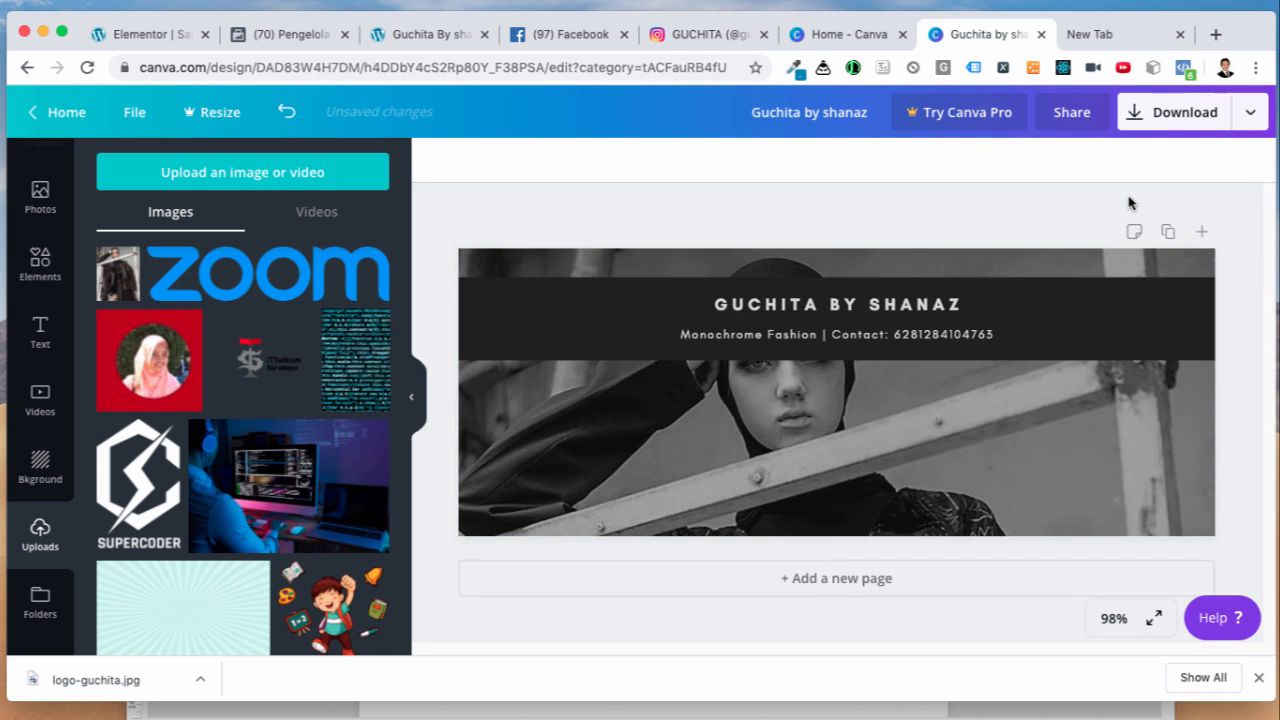
double_click(869, 470)
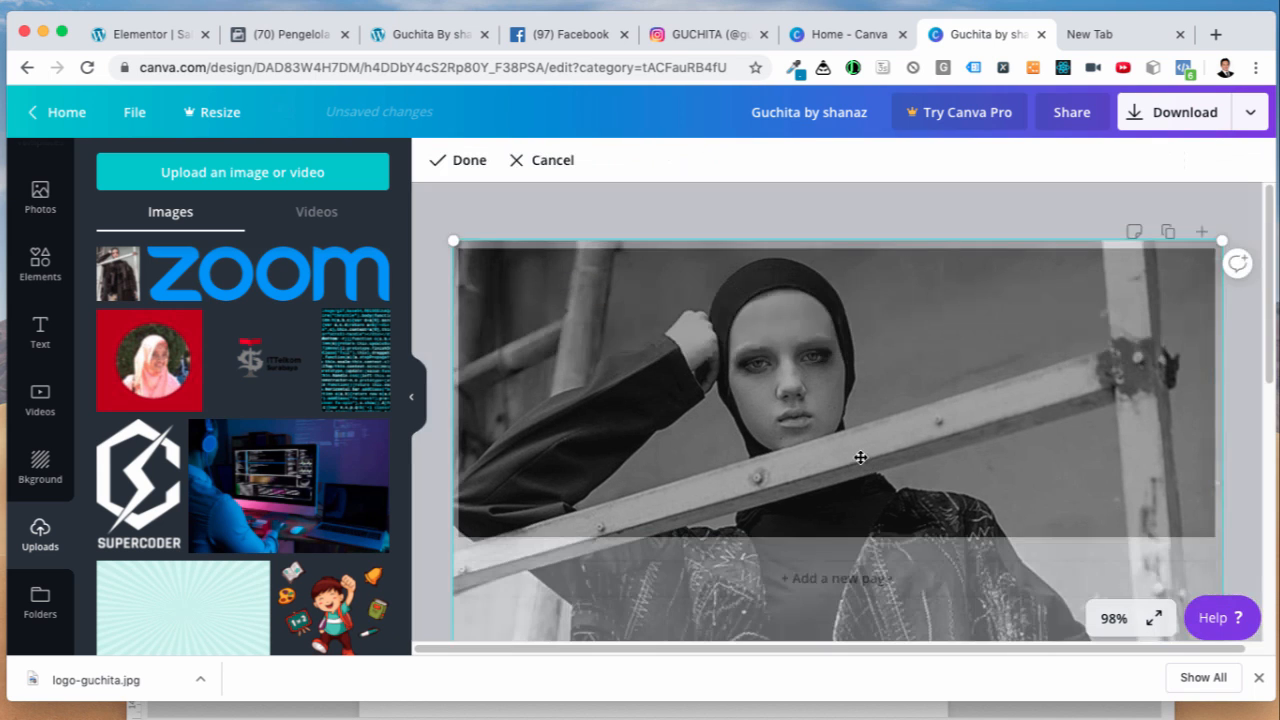
drag(843, 437, 869, 330)
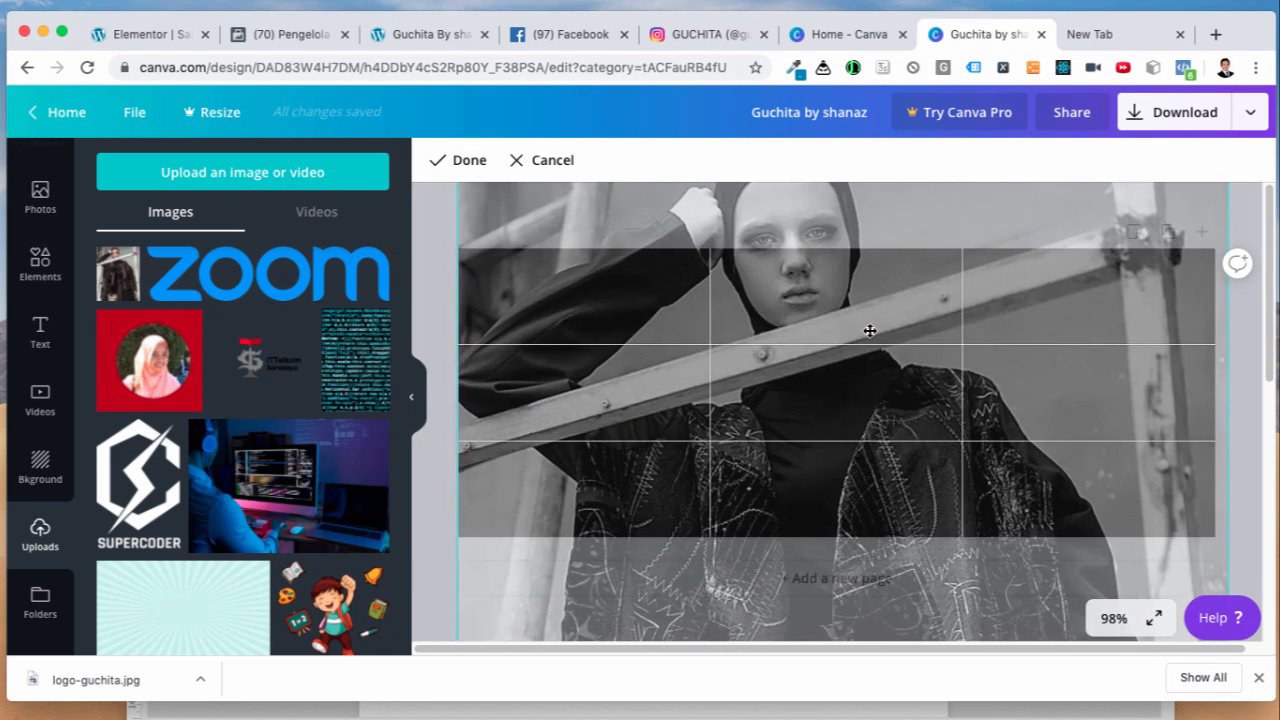
click(1240, 409)
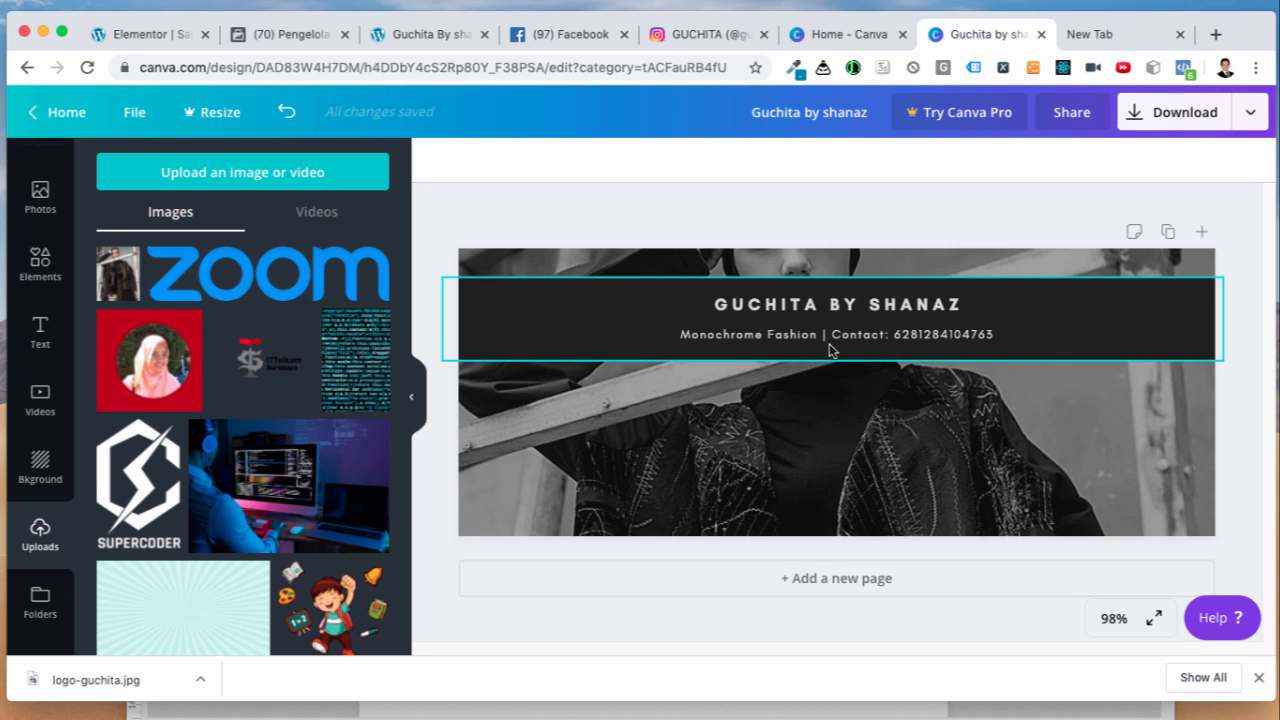
Step: Download the Canva cover as an 820 × 312 px PNG and dismiss the referral popup
click(1162, 122)
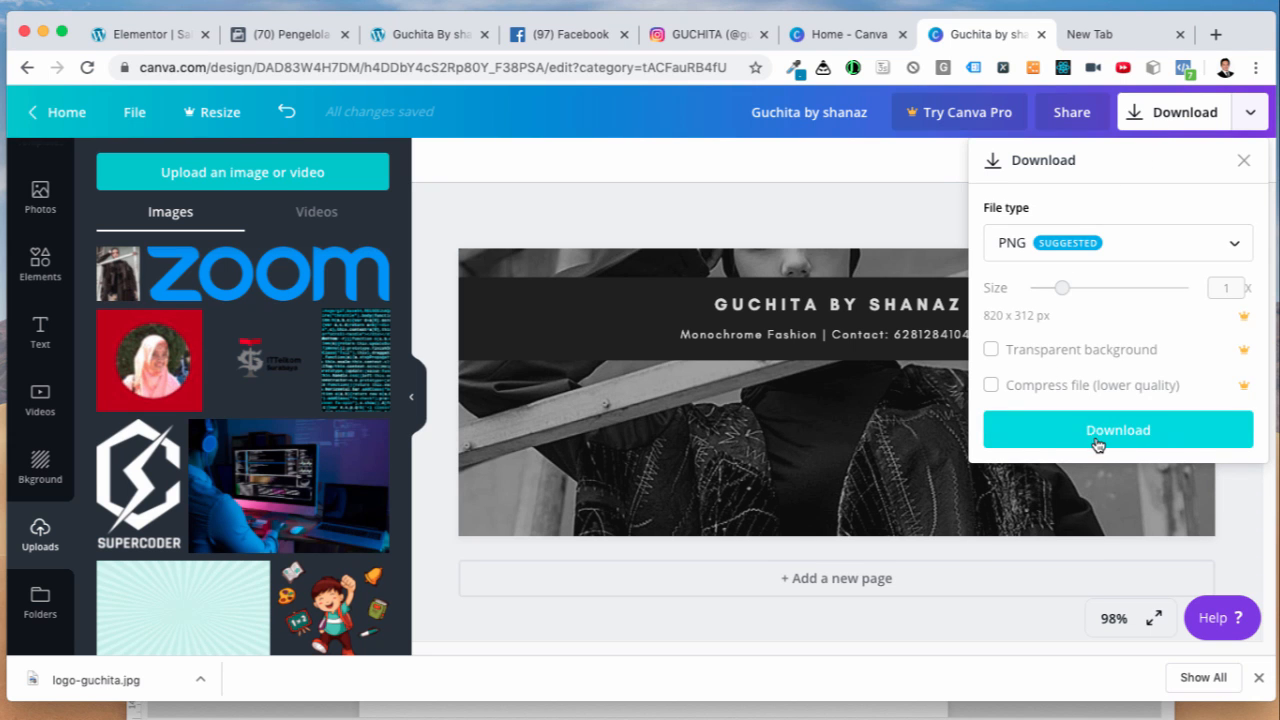
click(1103, 436)
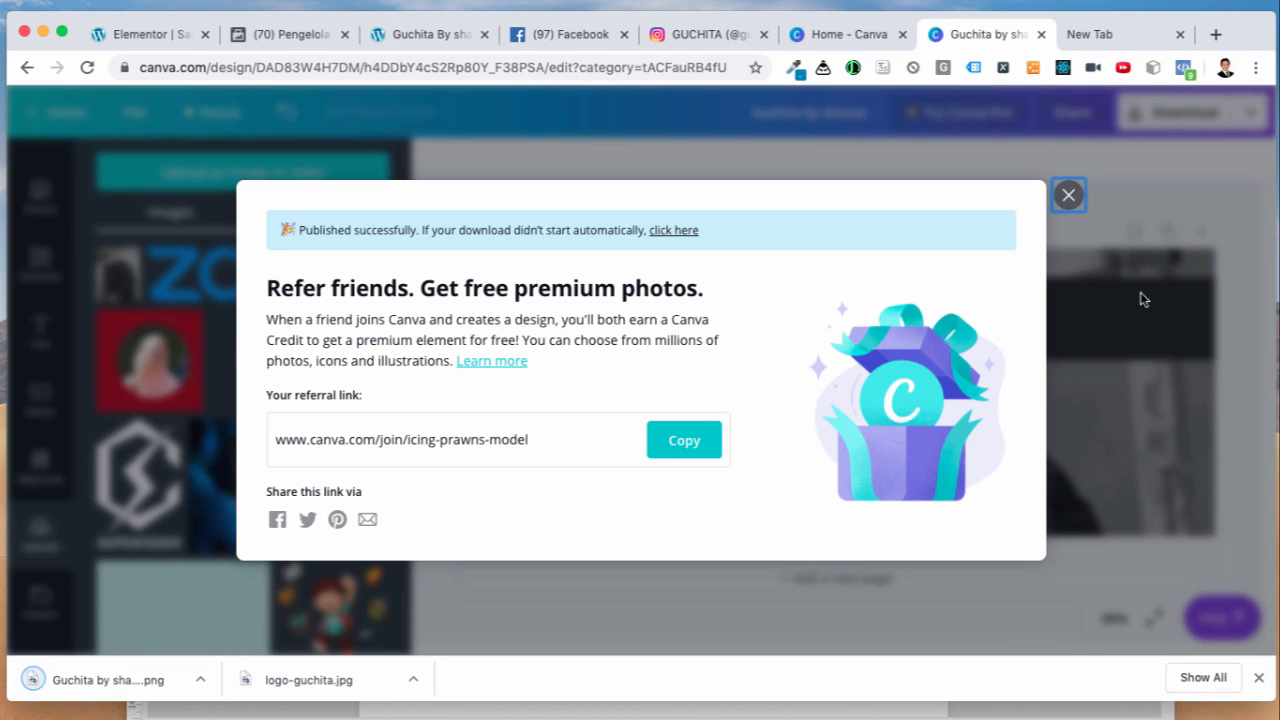
click(1063, 199)
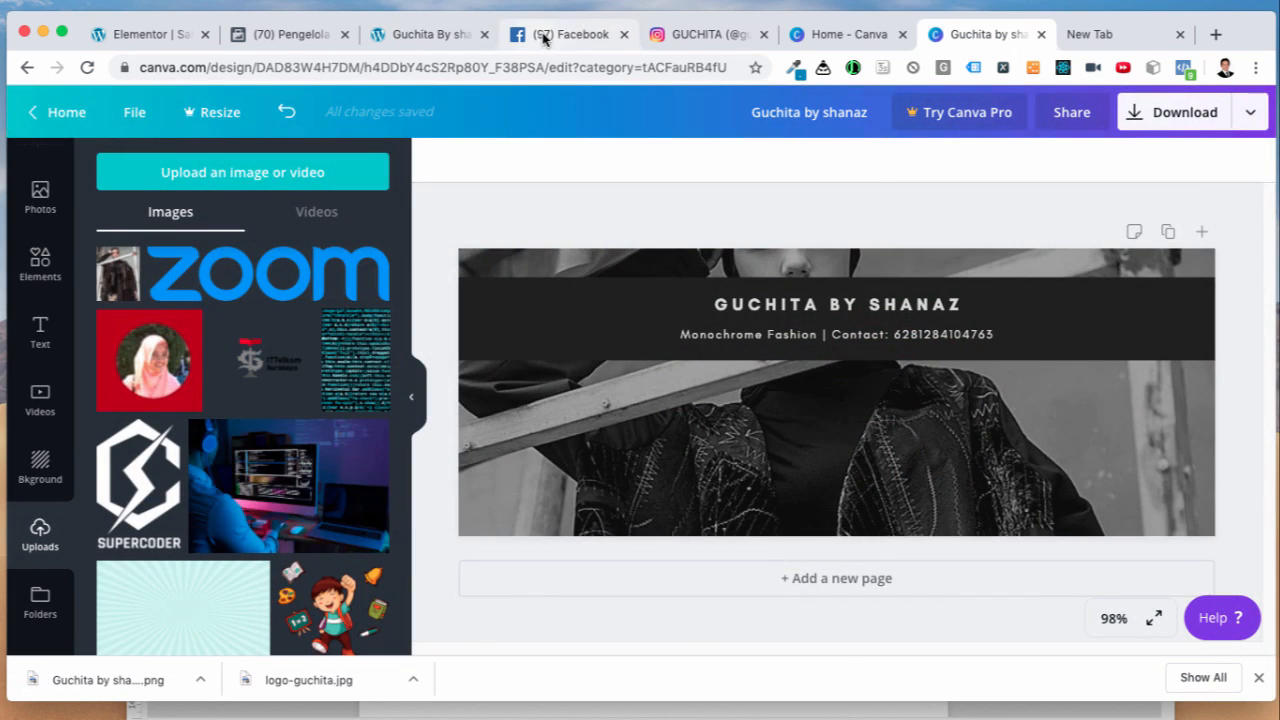
Step: Upload Guchita by shanaz.png from Downloads as the page's cover photo
click(545, 36)
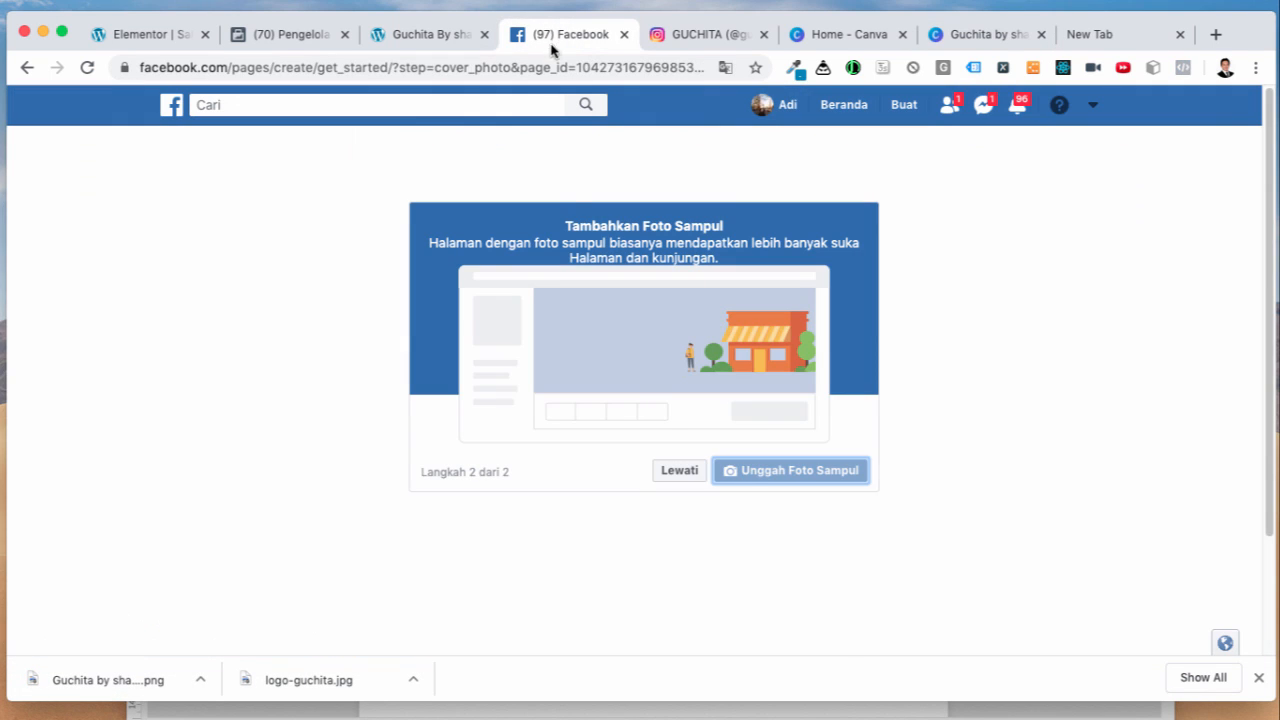
click(771, 480)
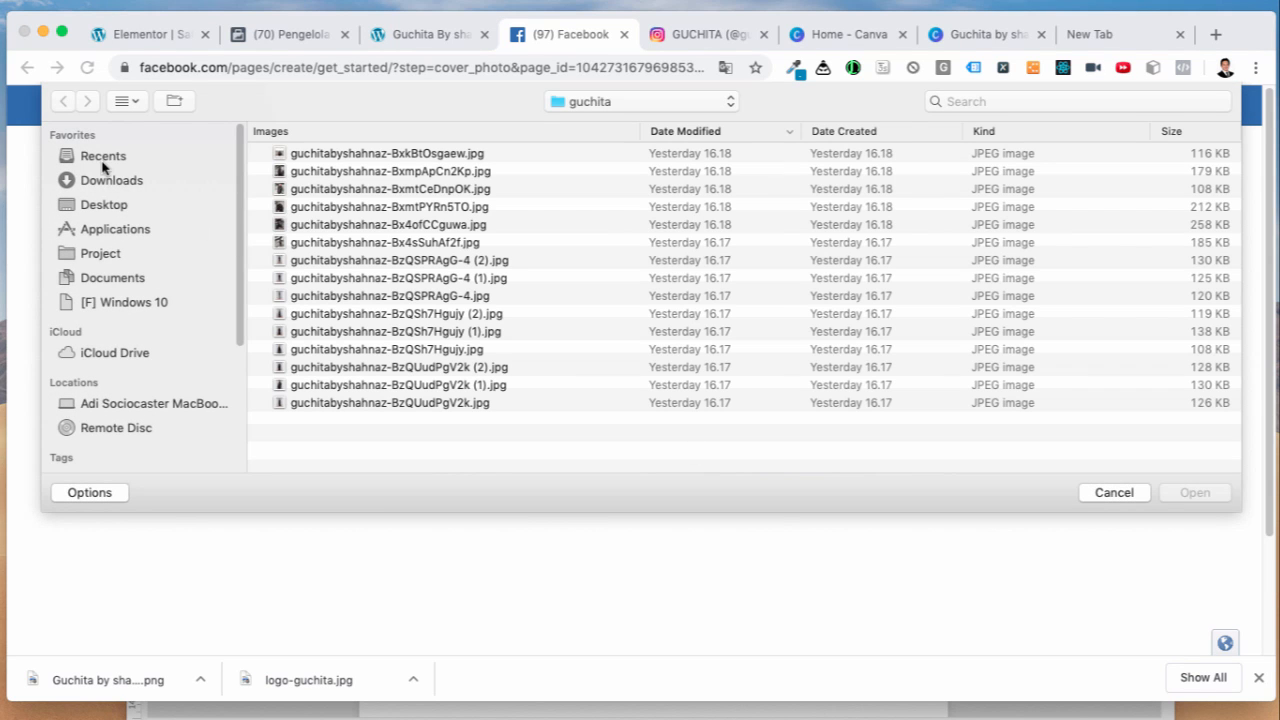
click(101, 182)
scroll(371, 265, down, 10)
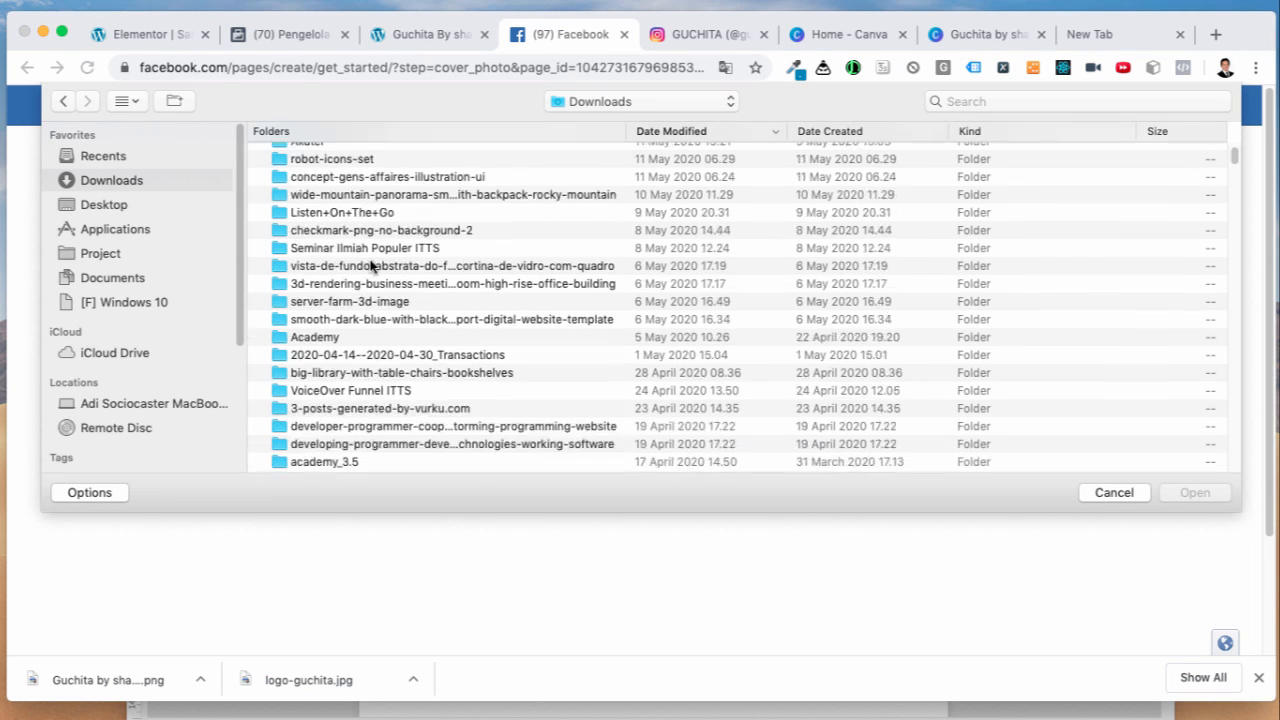
scroll(371, 265, down, 15)
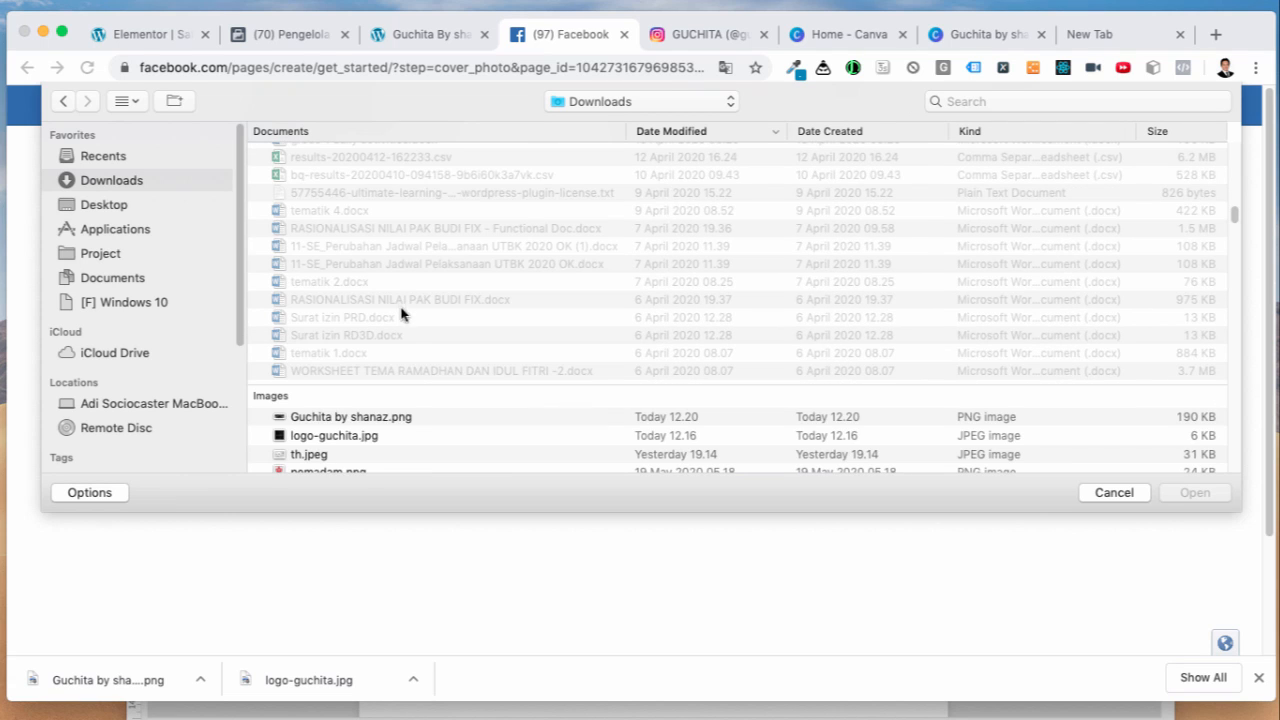
double_click(398, 416)
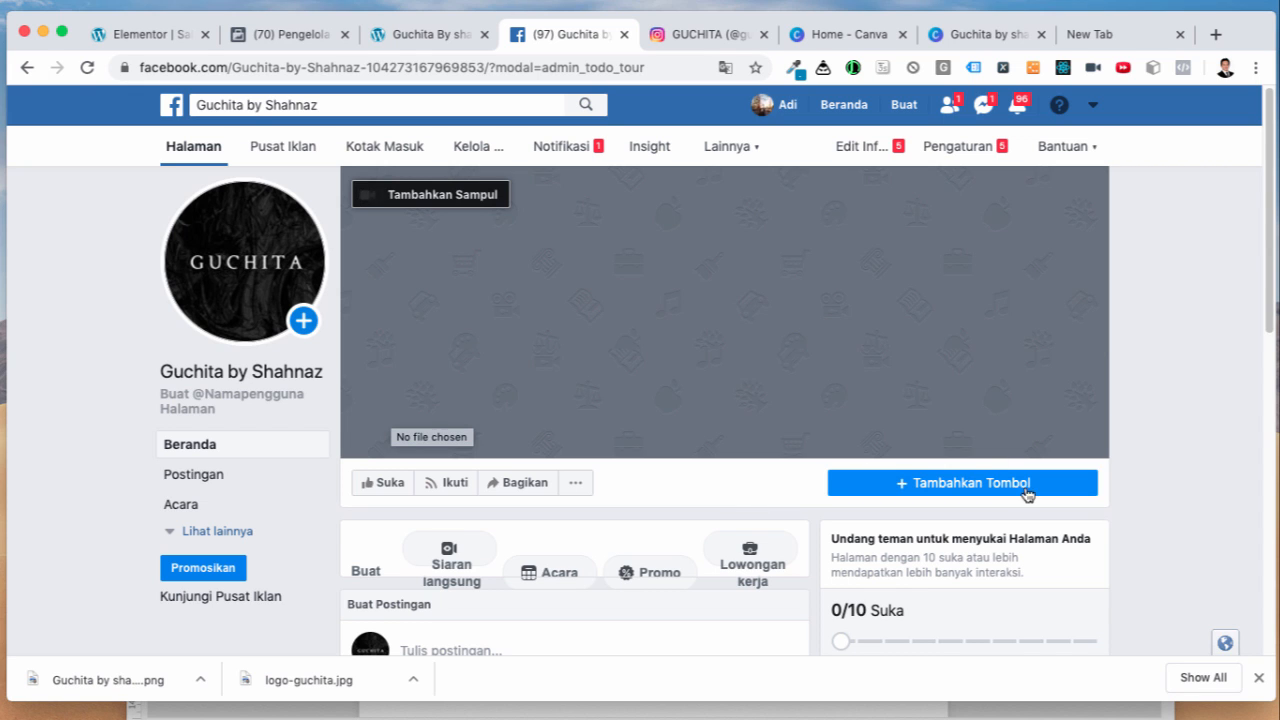
scroll(1132, 518, down, 3)
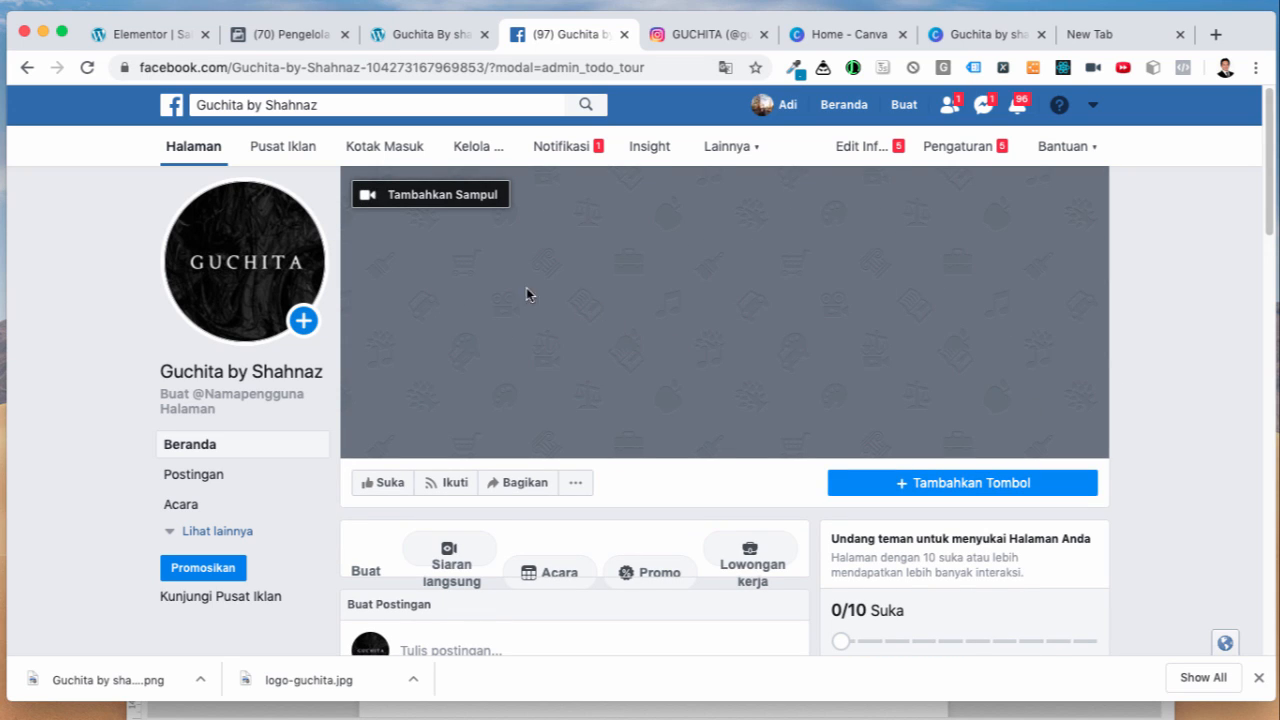
click(418, 197)
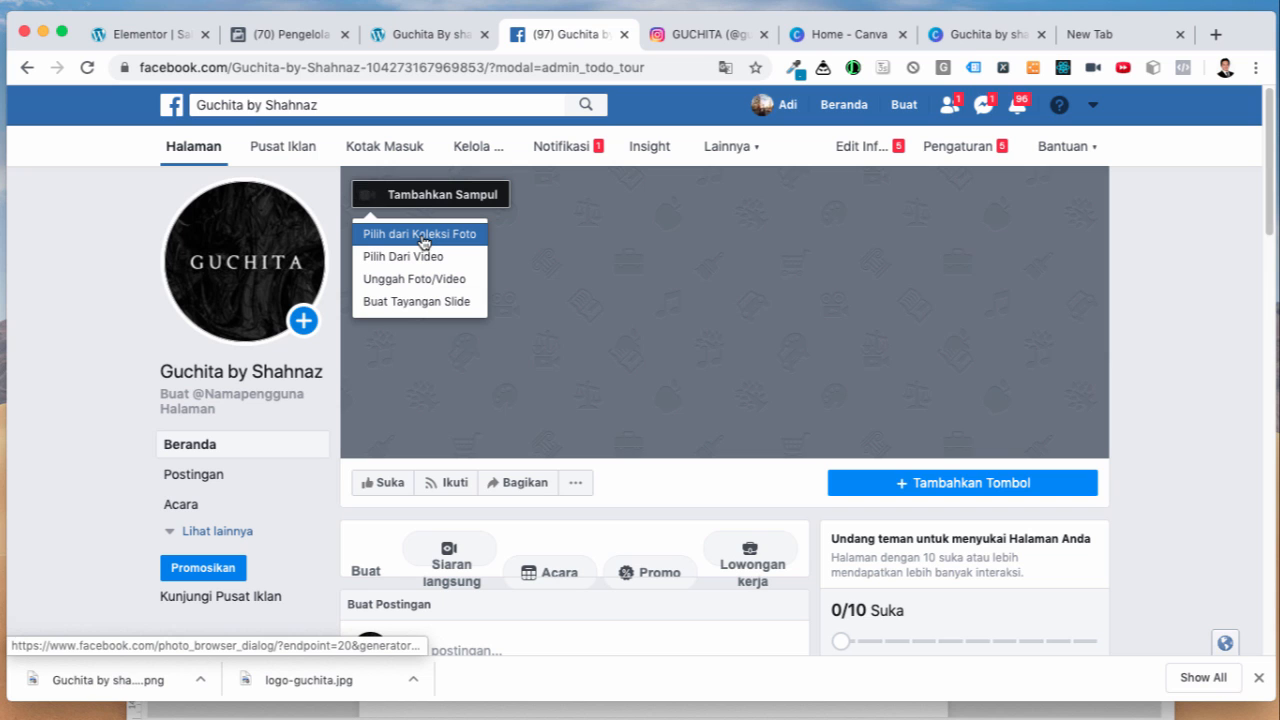
click(422, 236)
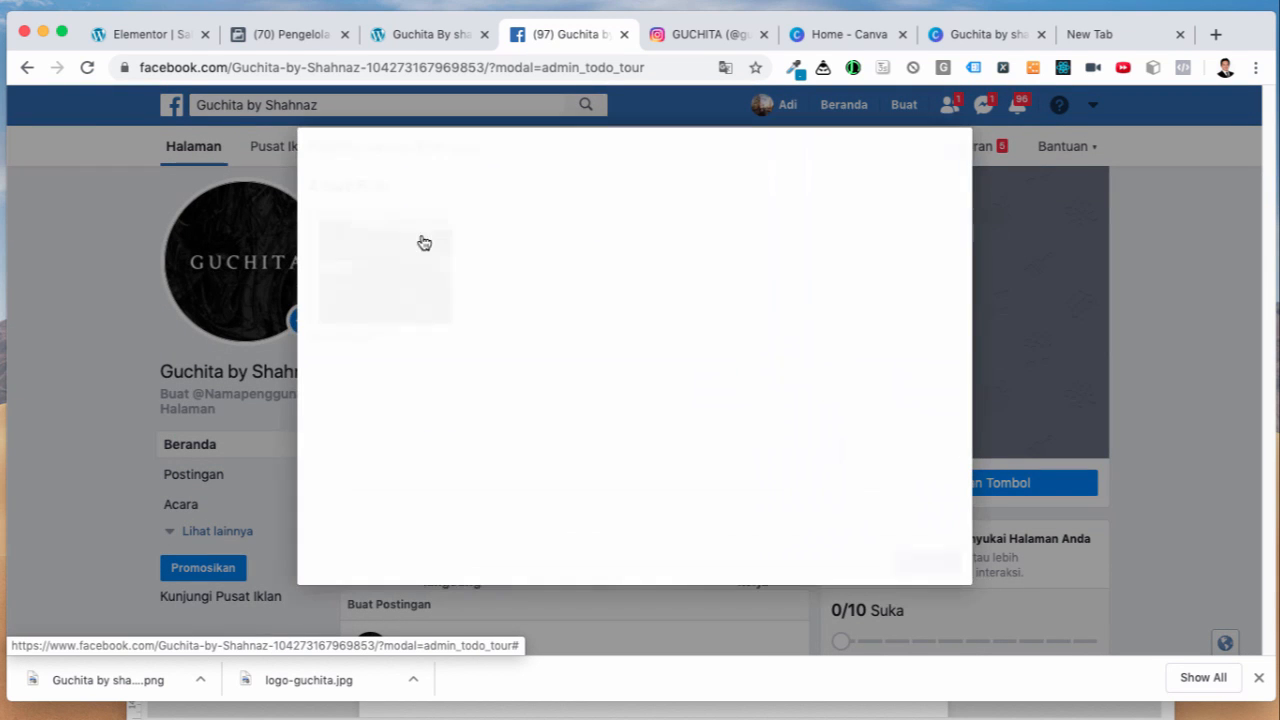
click(423, 243)
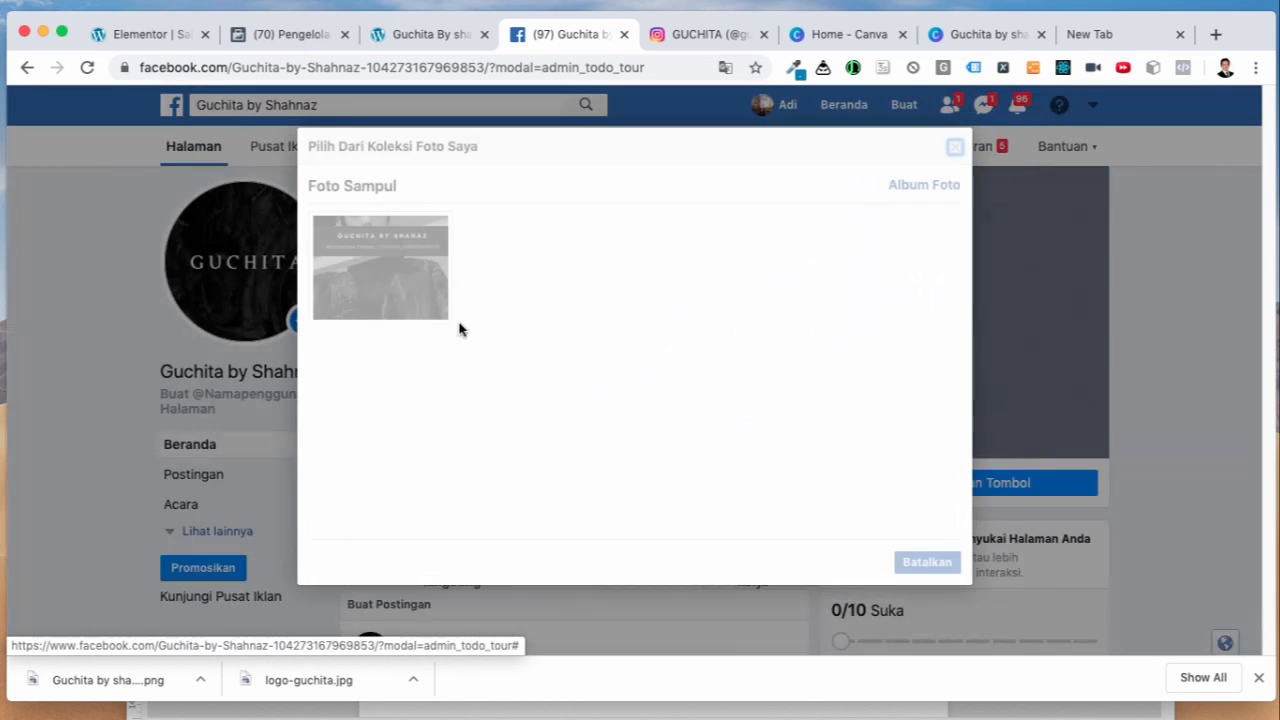
click(412, 298)
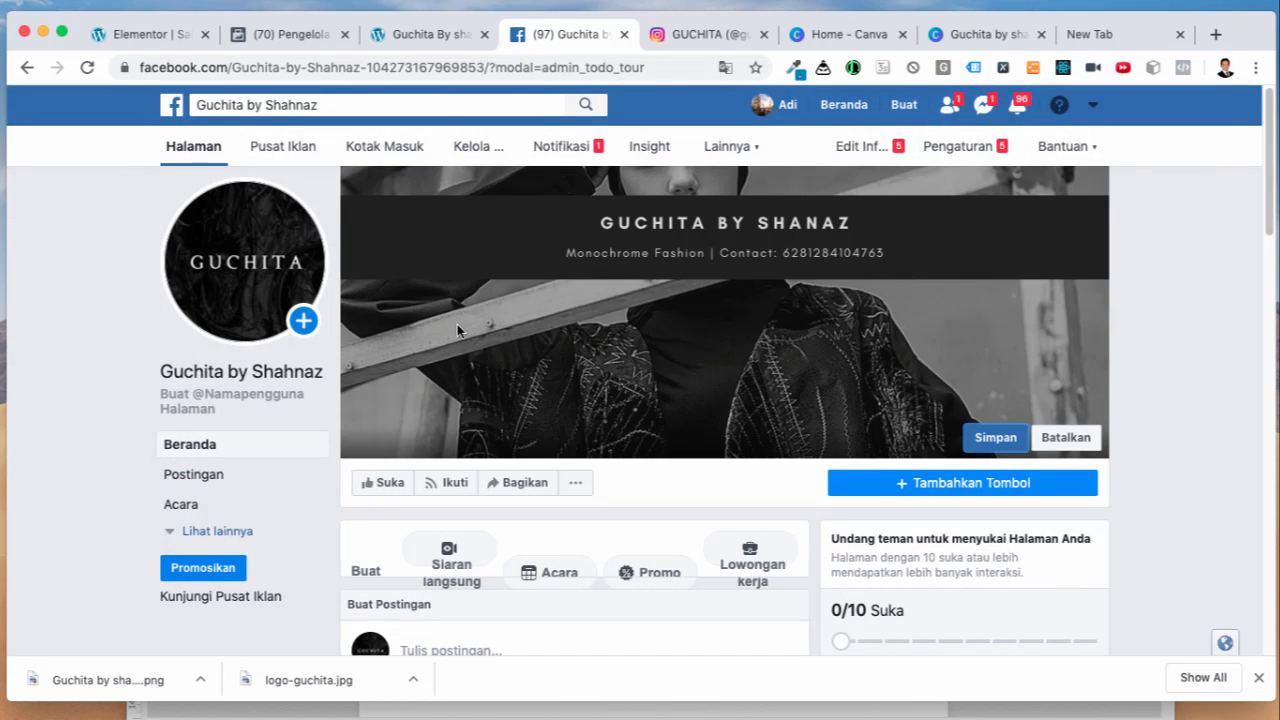
click(990, 440)
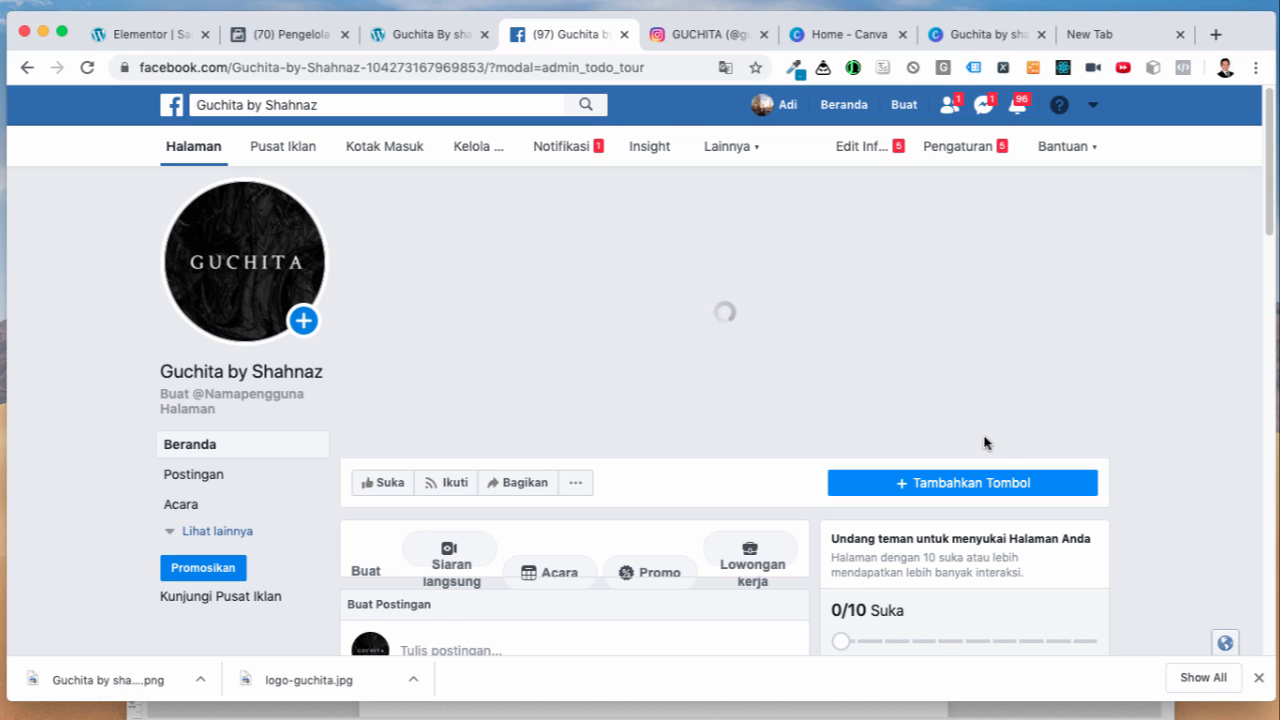
mouse_move(258, 244)
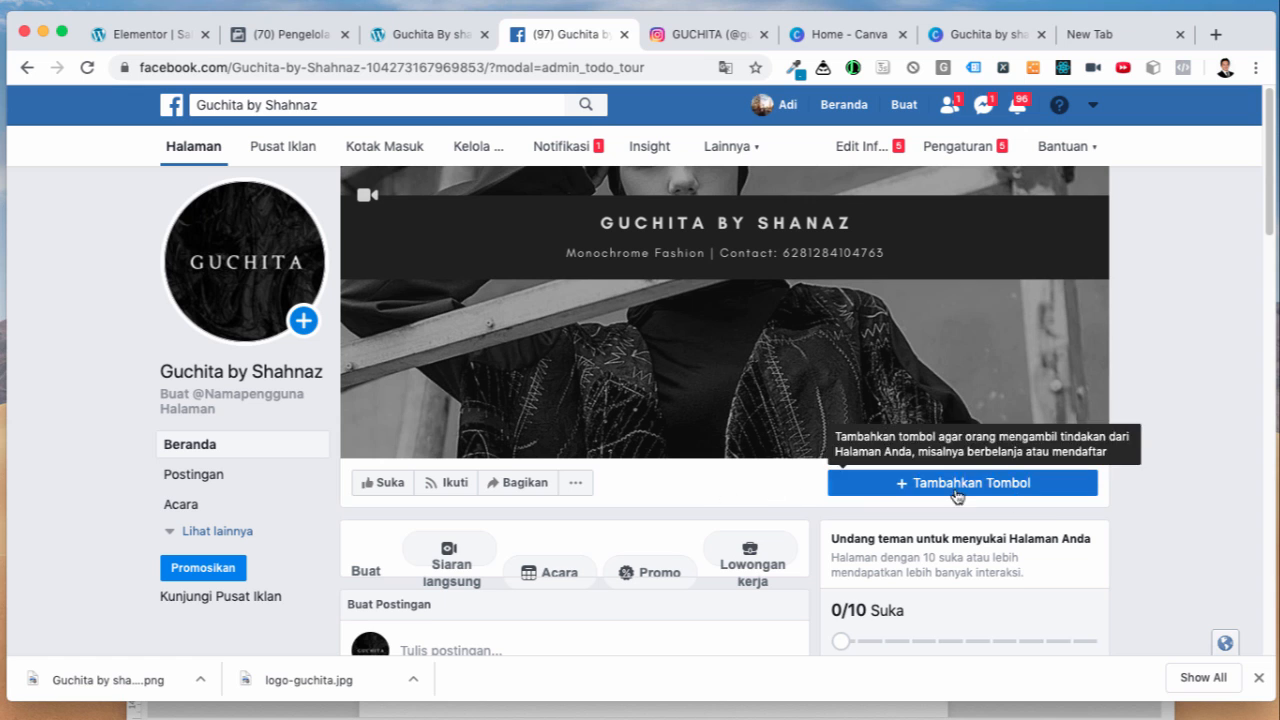
Step: Start adding a page action button, choosing Pelajari Selengkapnya from the learn-more options
click(916, 483)
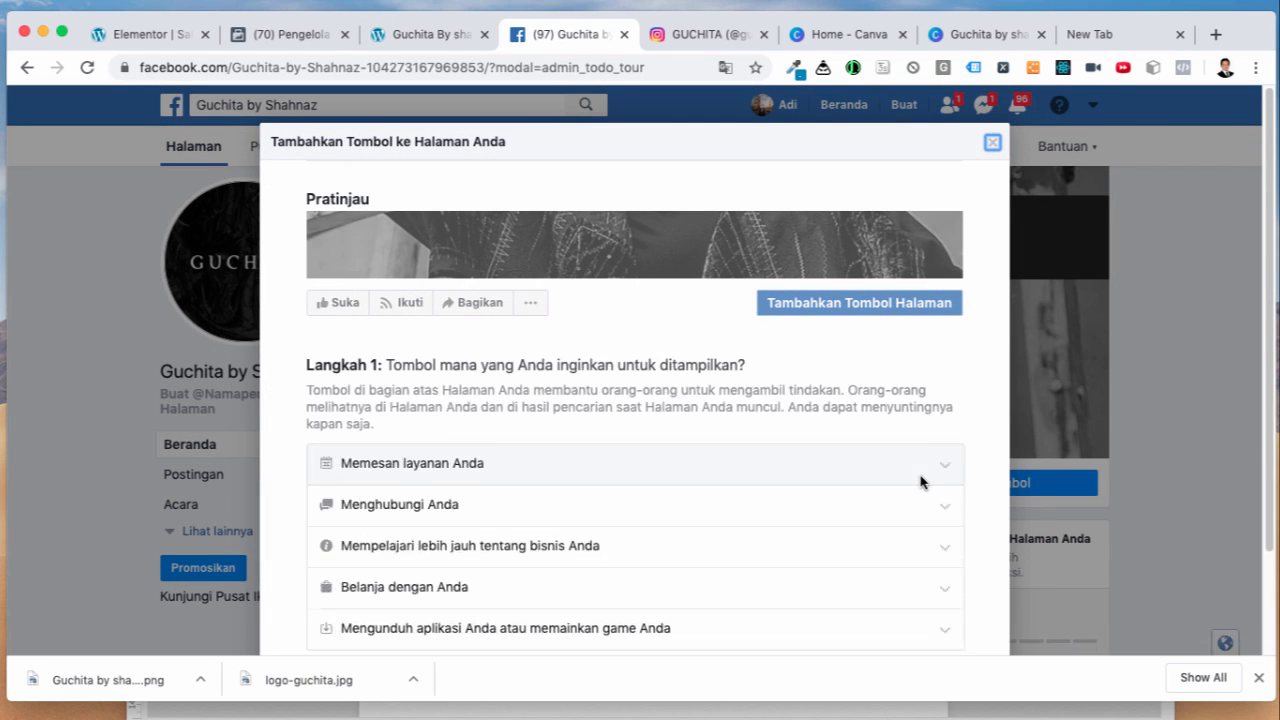
scroll(979, 524, down, 1)
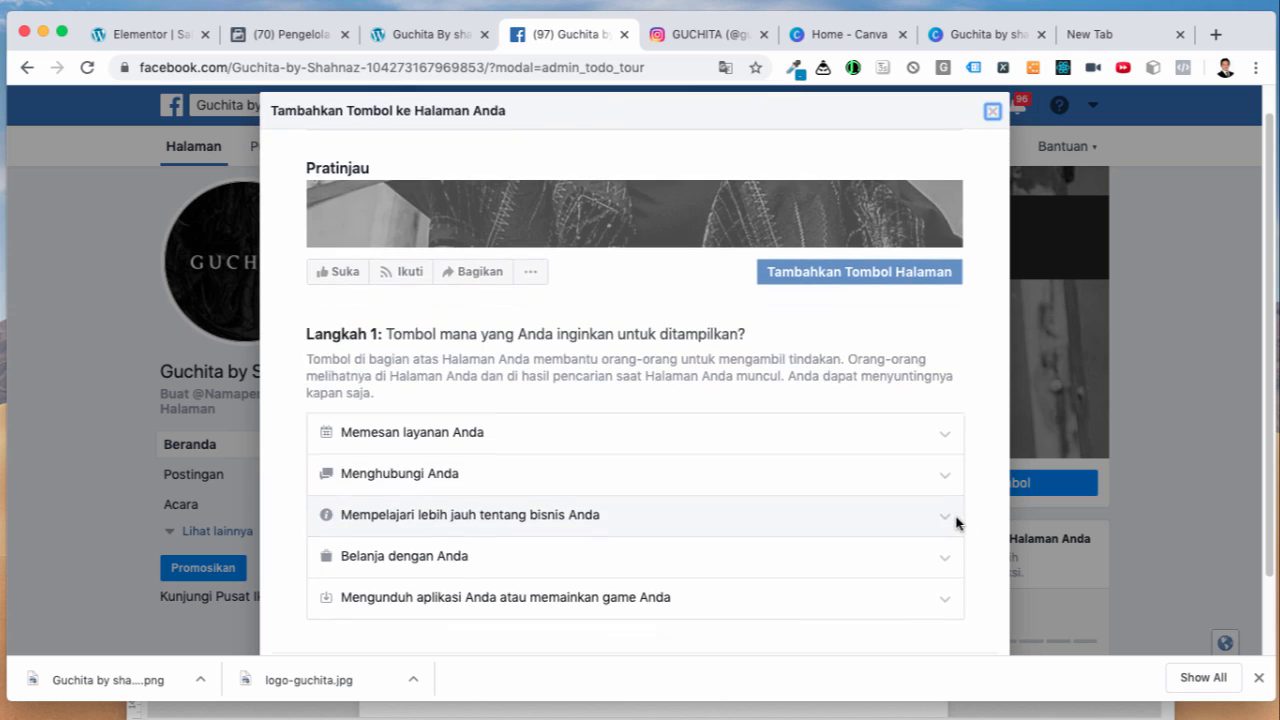
scroll(920, 563, down, 2)
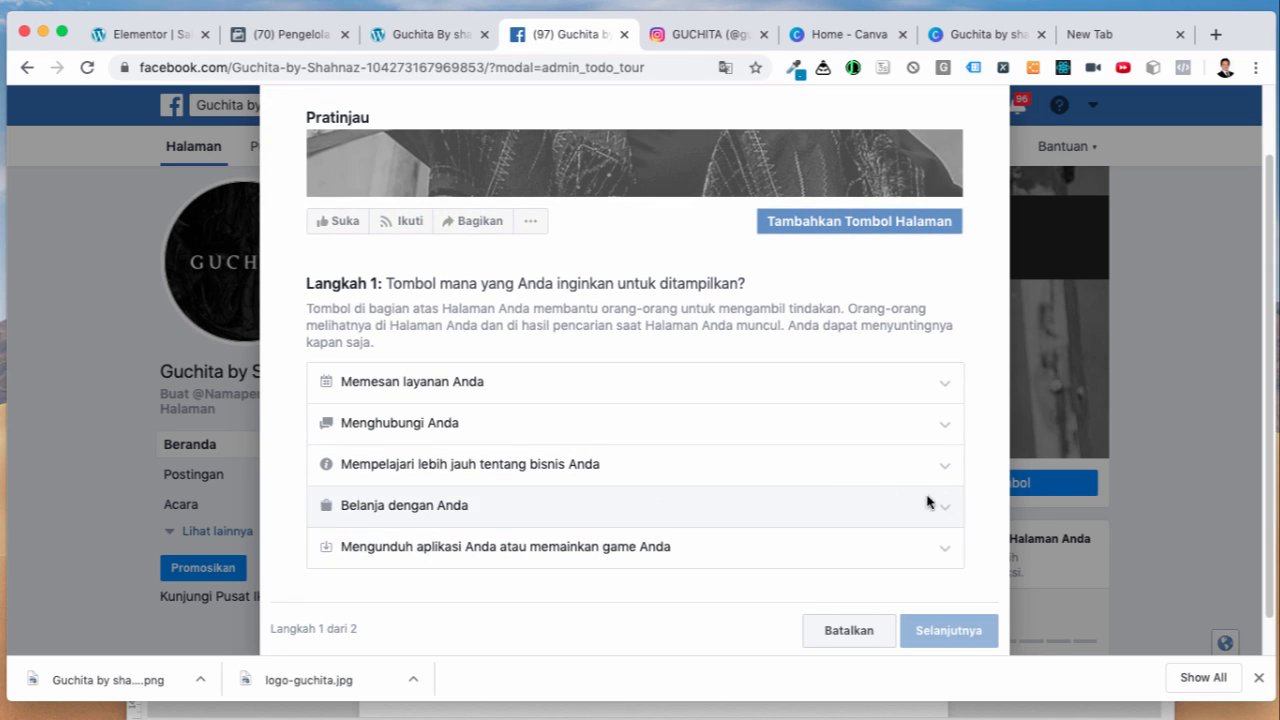
click(944, 468)
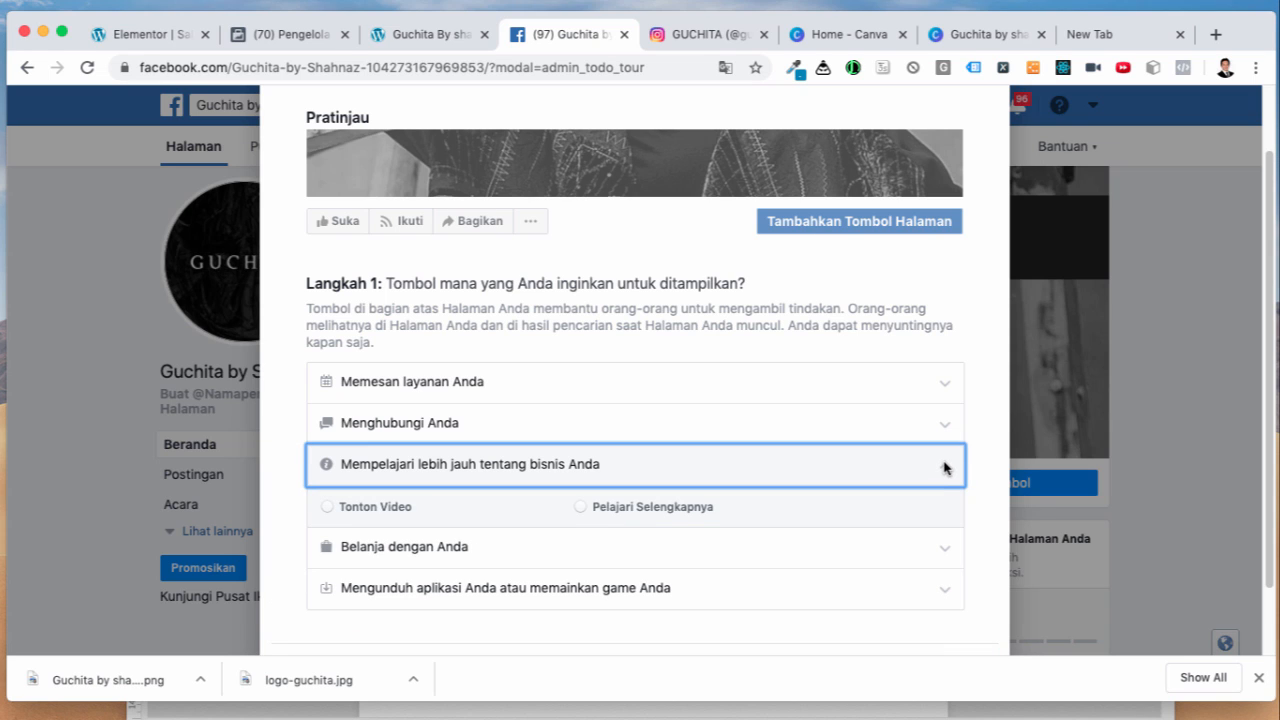
click(581, 507)
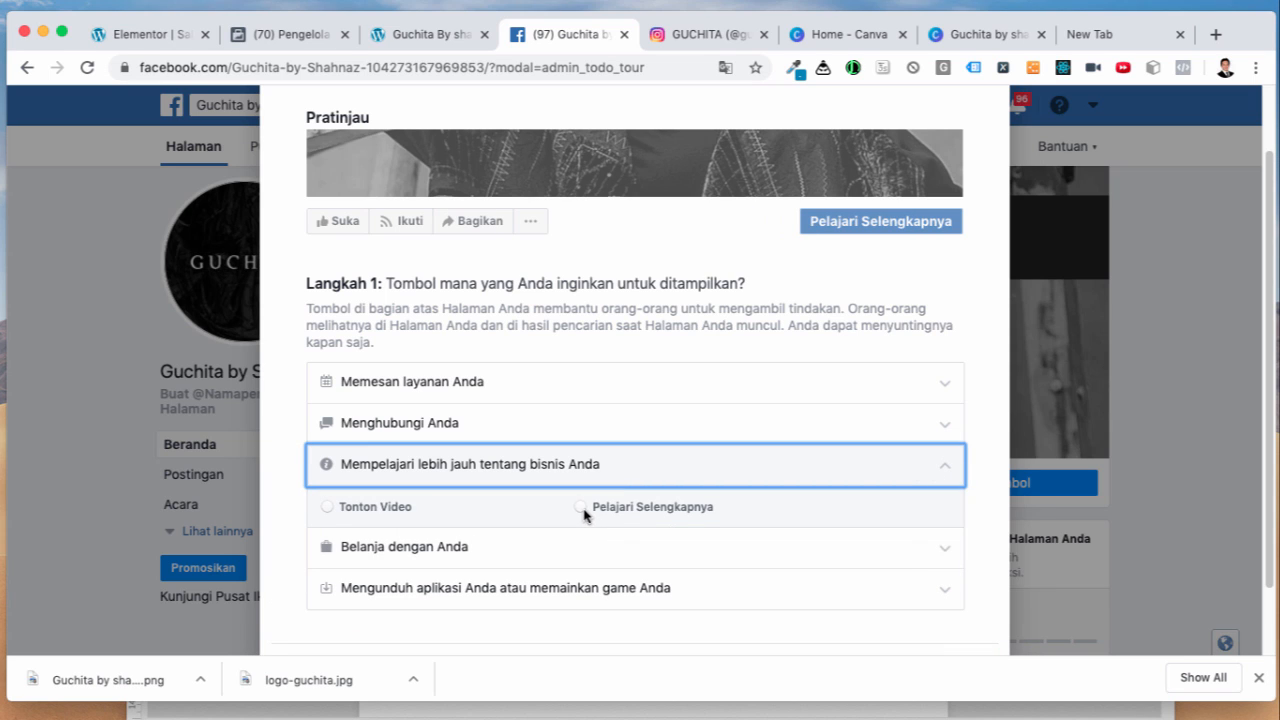
Step: Compare the shopping, booking and Lihat Promo options, then settle on Pelajari Selengkapnya
click(800, 547)
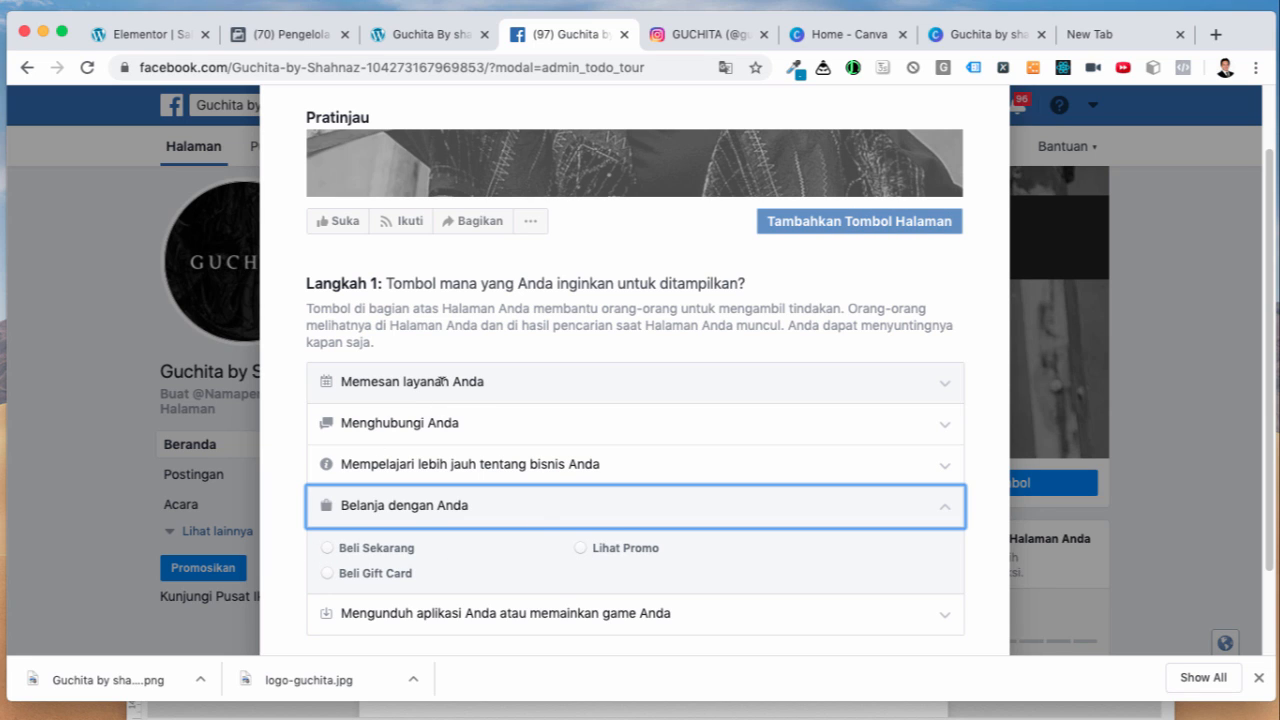
click(442, 381)
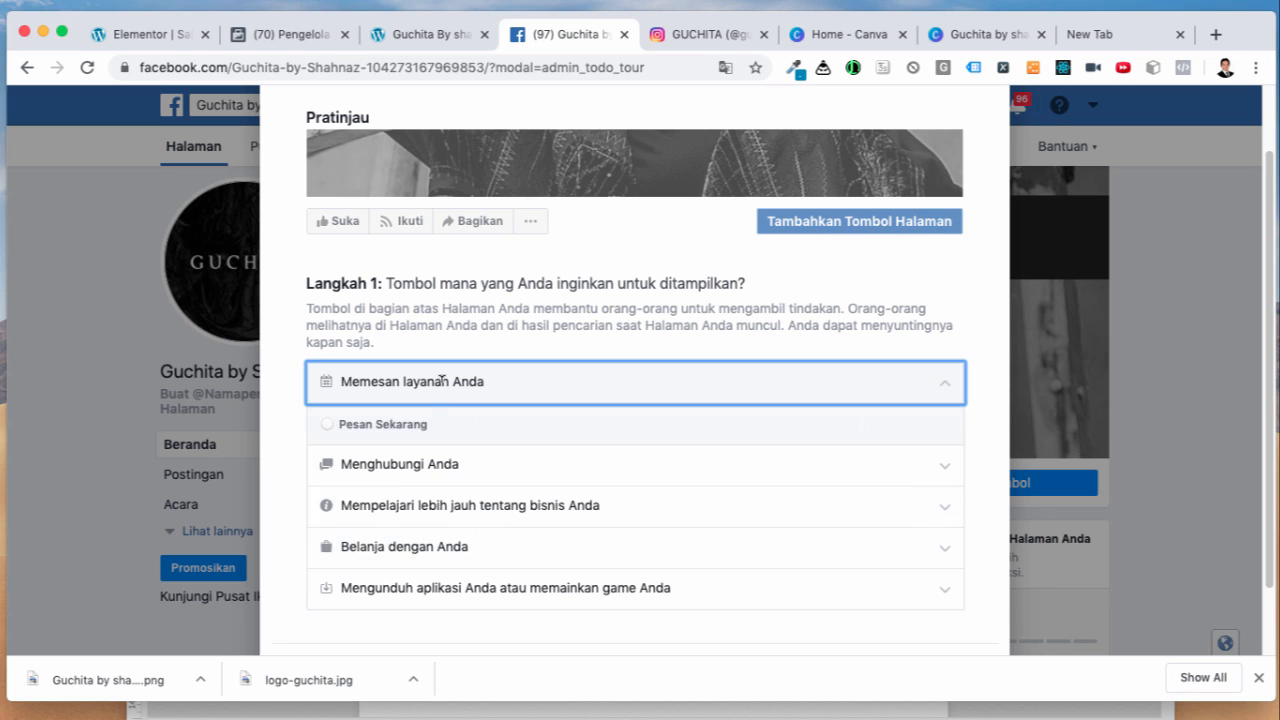
click(433, 545)
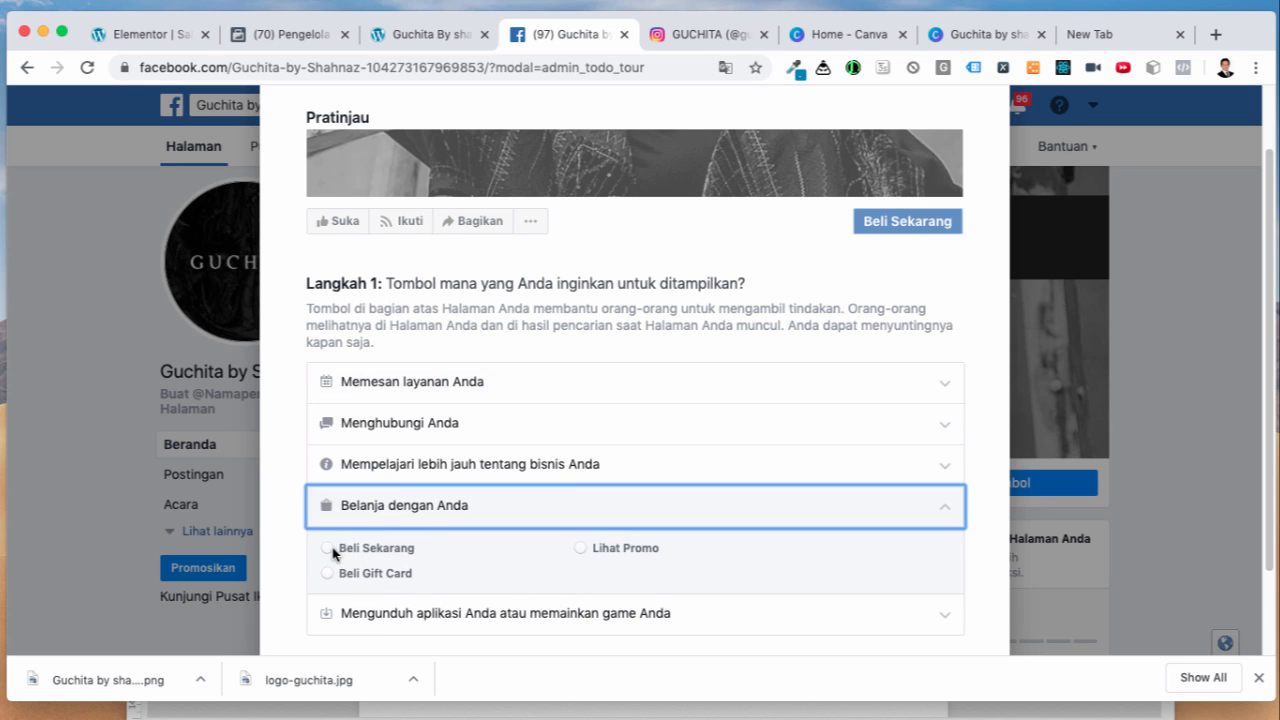
click(580, 548)
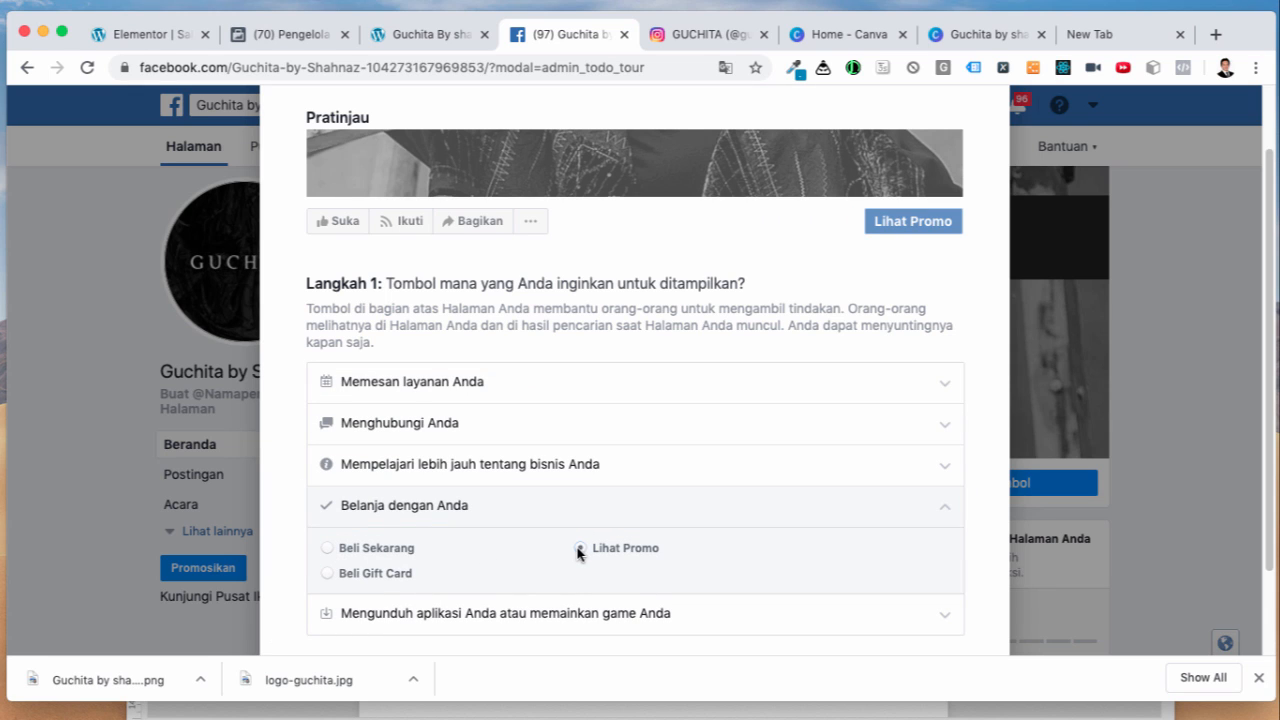
scroll(700, 566, down, 3)
click(480, 377)
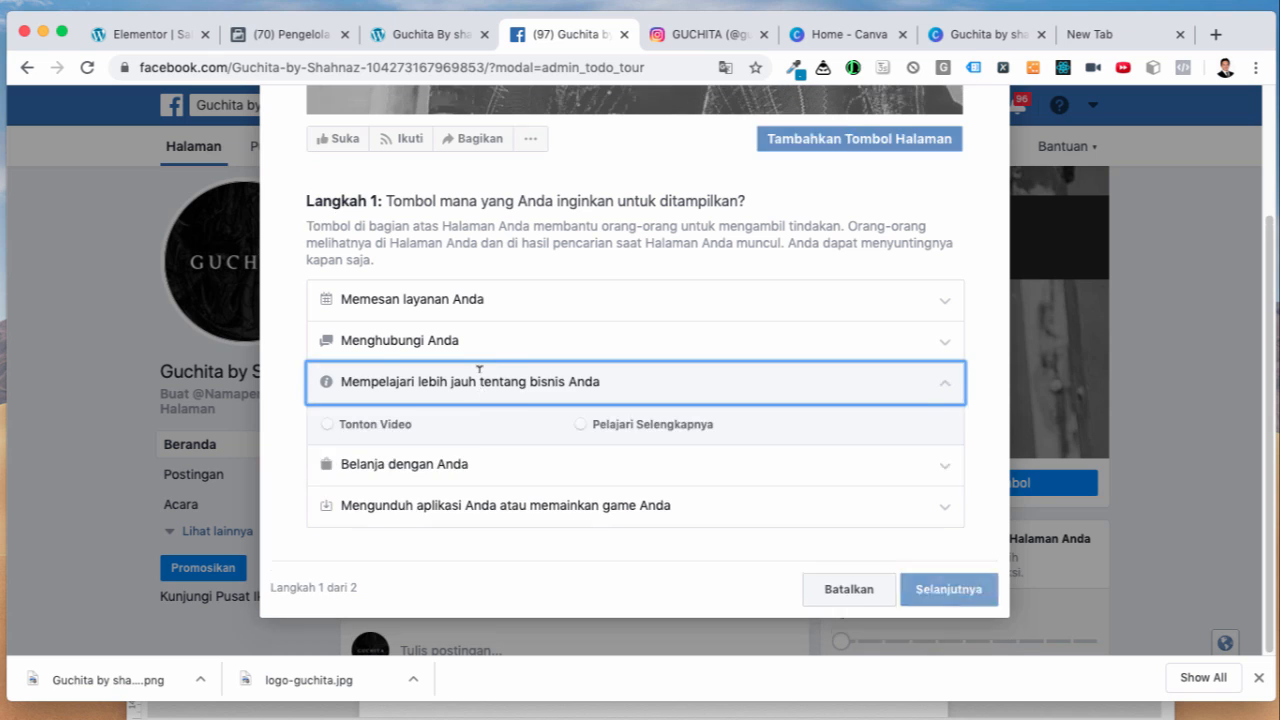
click(580, 425)
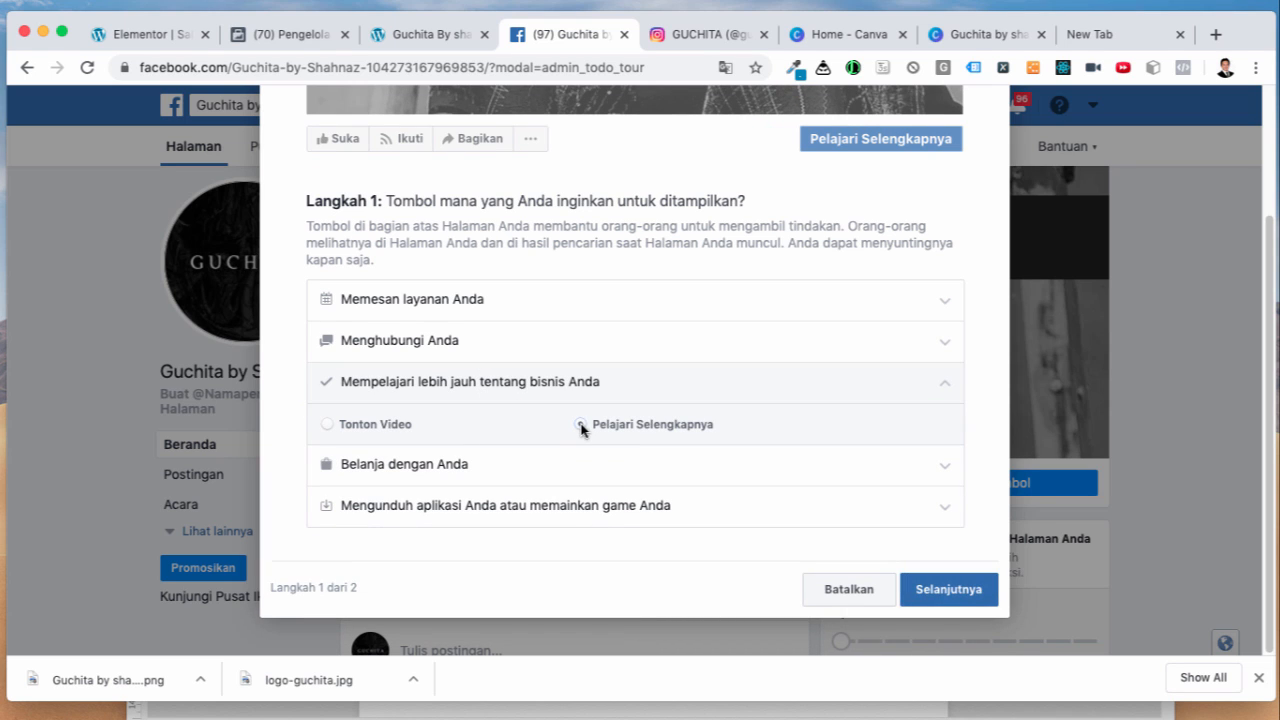
Step: Make the button link to a website, then switch to the Elementor editor
click(946, 589)
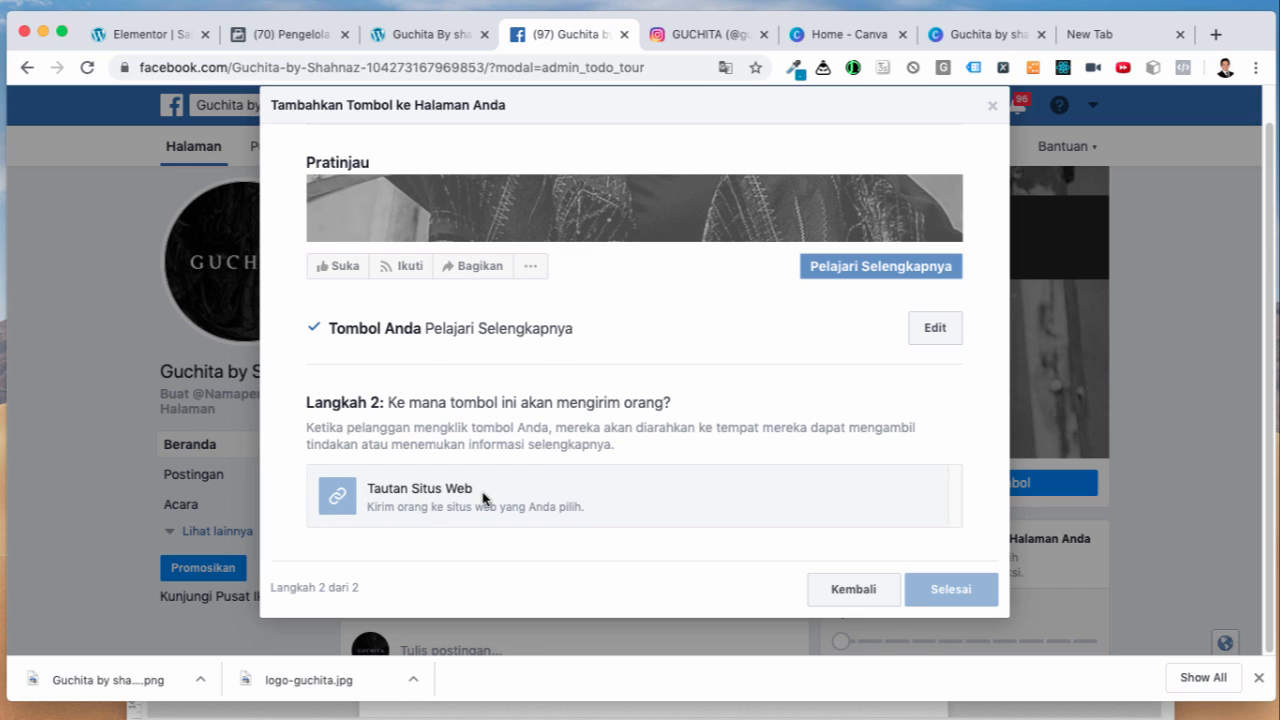
click(484, 498)
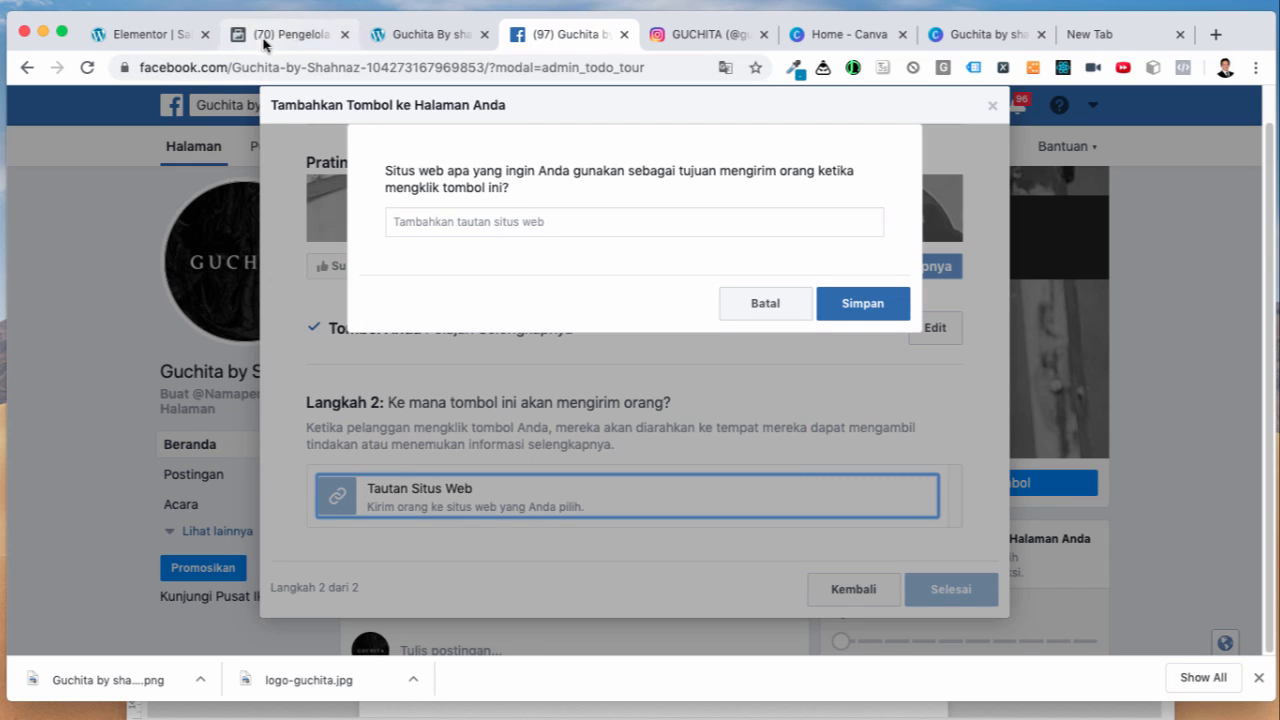
click(172, 37)
Step: Copy the domain guchitabyshahnaz.epizy.com from the address bar and return to Facebook
click(304, 64)
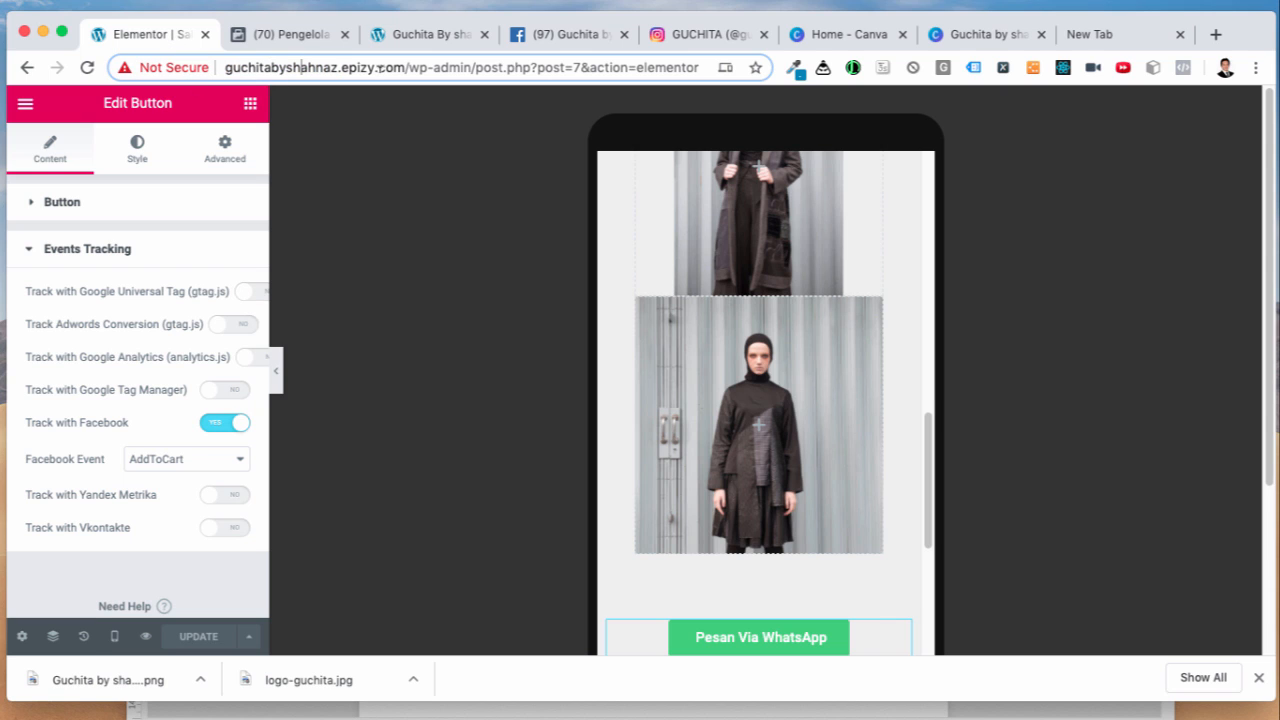
drag(406, 66, 240, 67)
click(221, 70)
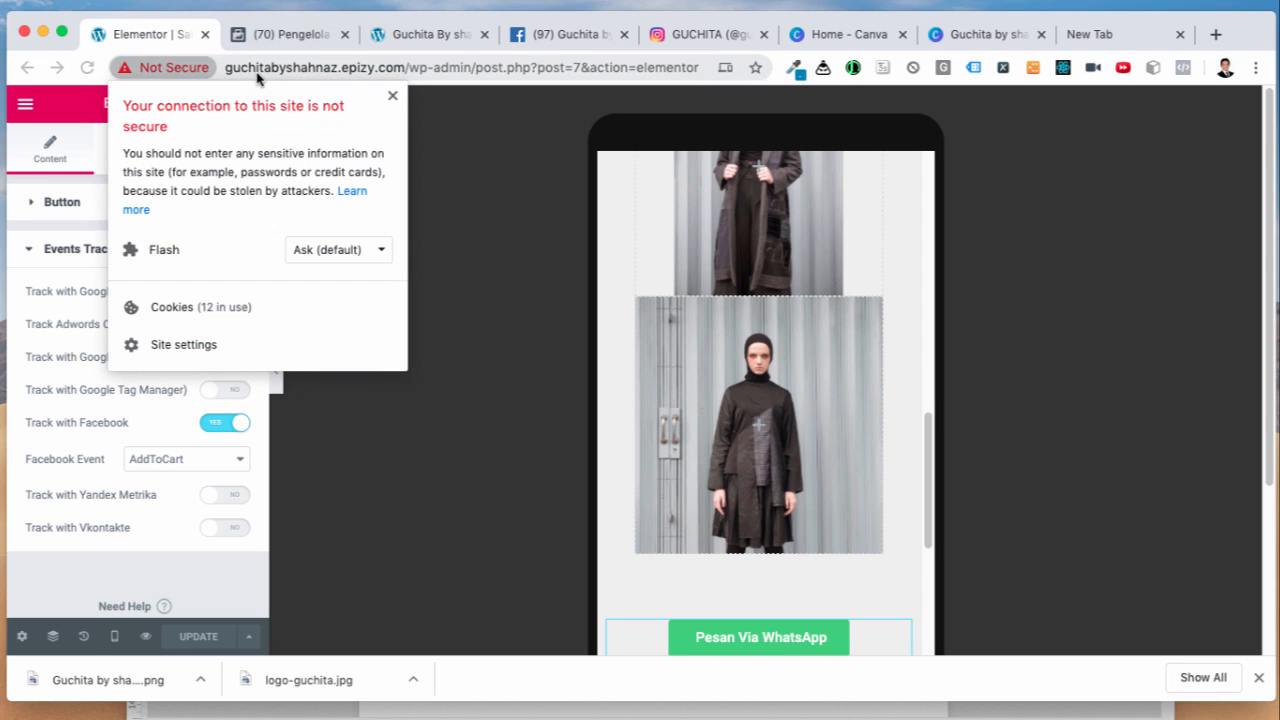
click(339, 66)
drag(404, 66, 222, 65)
key(super+c)
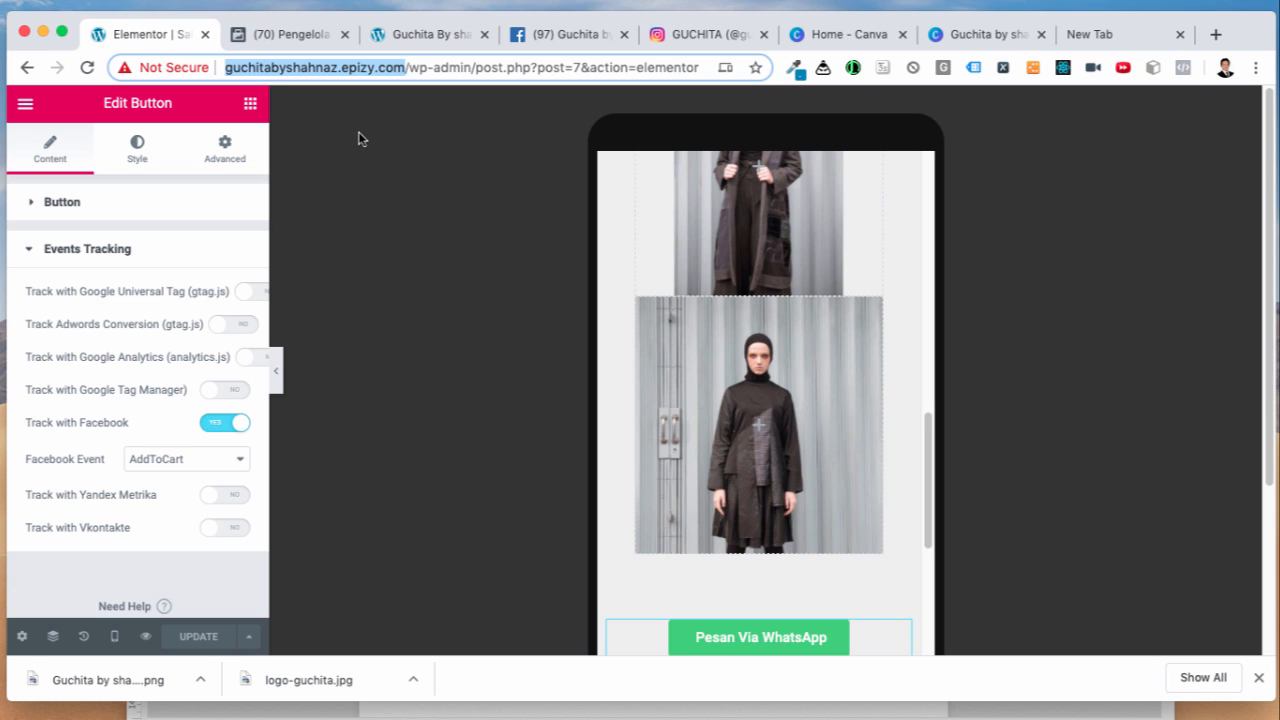
click(576, 40)
Step: Paste guchitabyshahnaz.epizy.com as the button's link, save, and finish the button setup
click(466, 217)
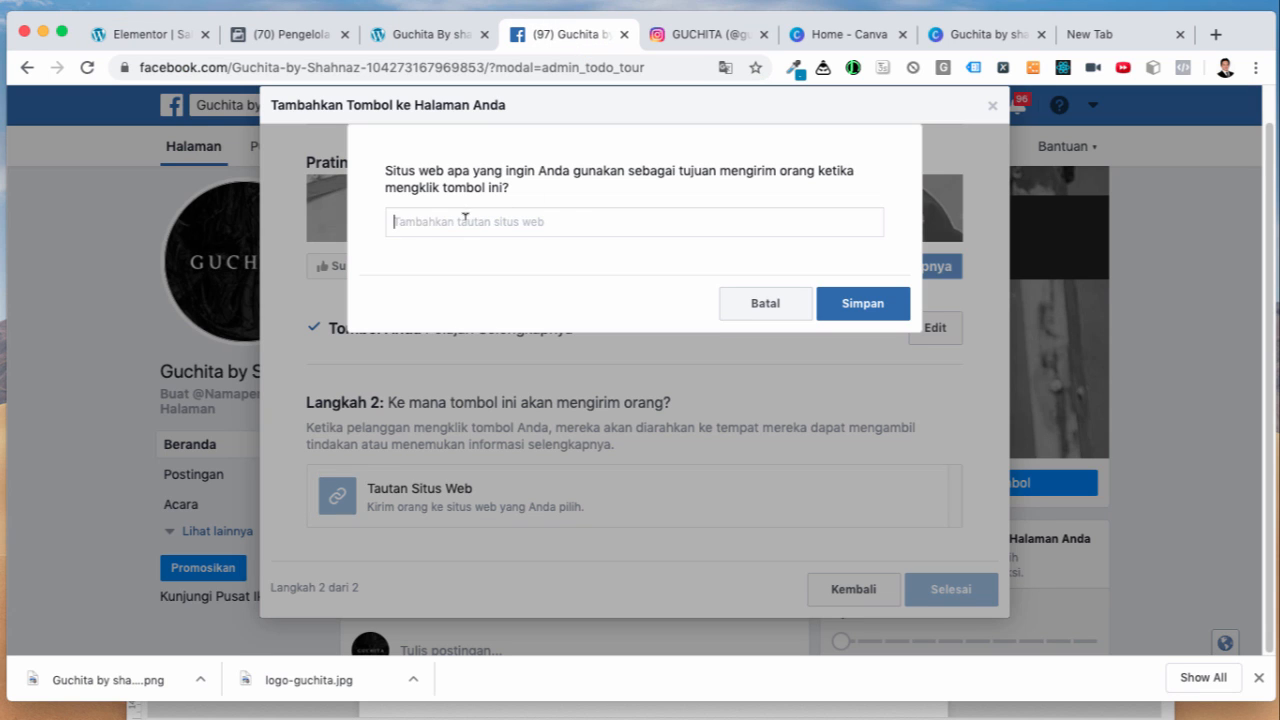
key(super+v)
click(862, 303)
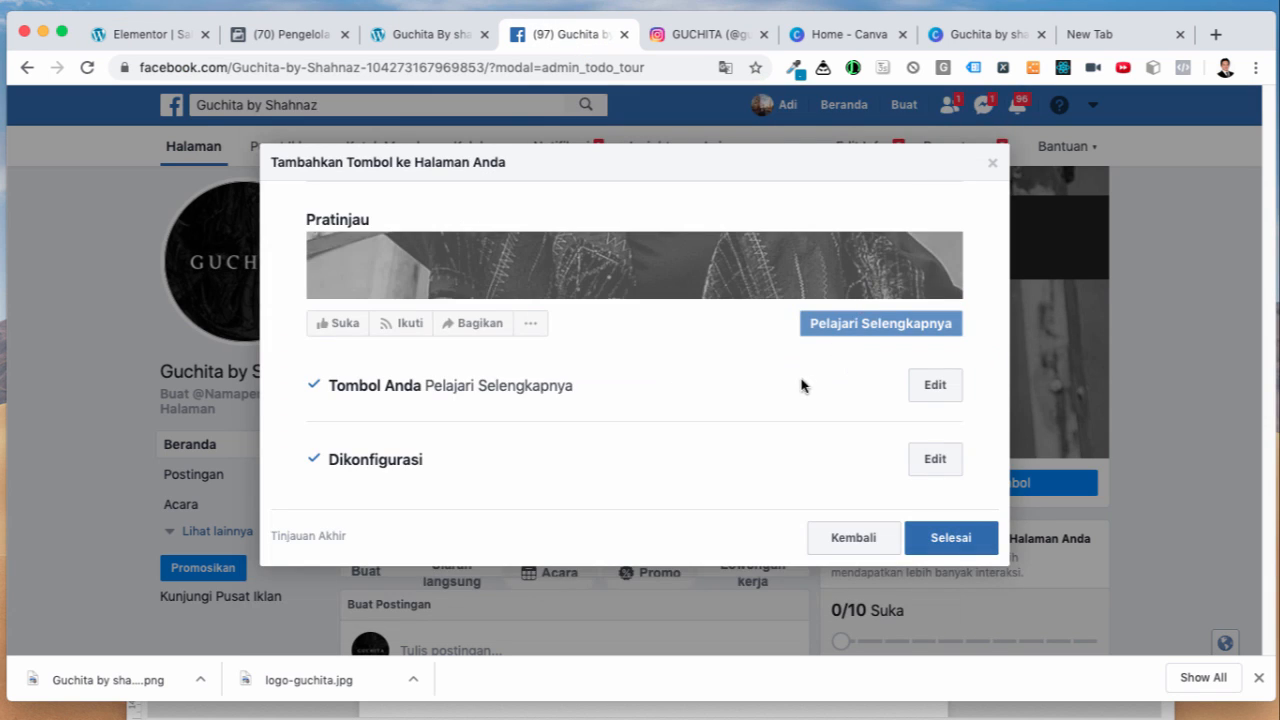
click(940, 540)
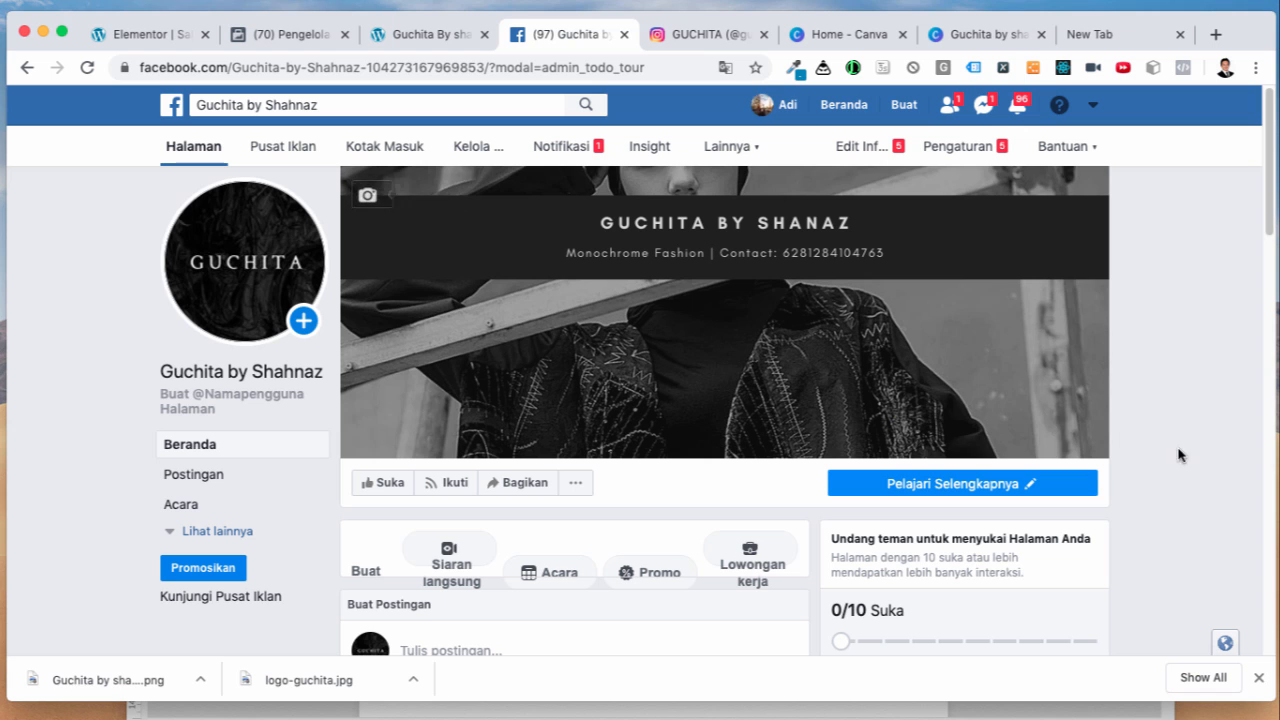
scroll(1160, 466, down, 5)
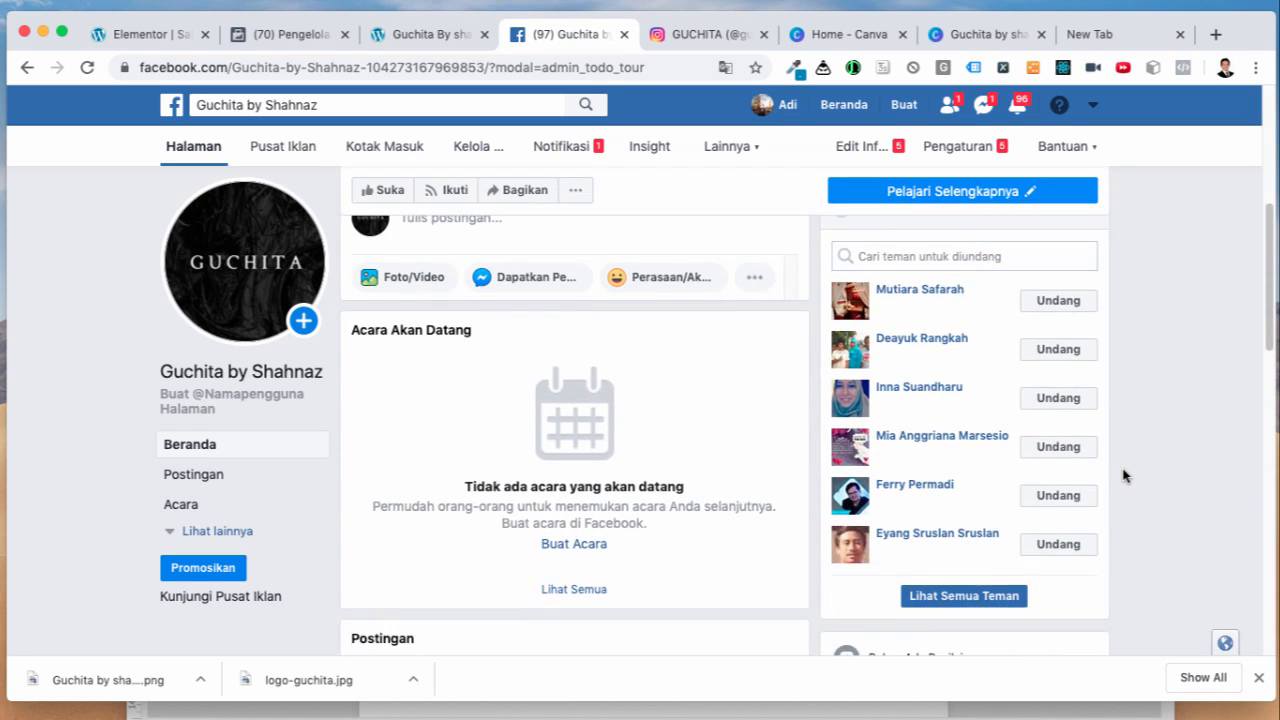
scroll(1123, 476, up, 2)
scroll(1126, 479, up, 2)
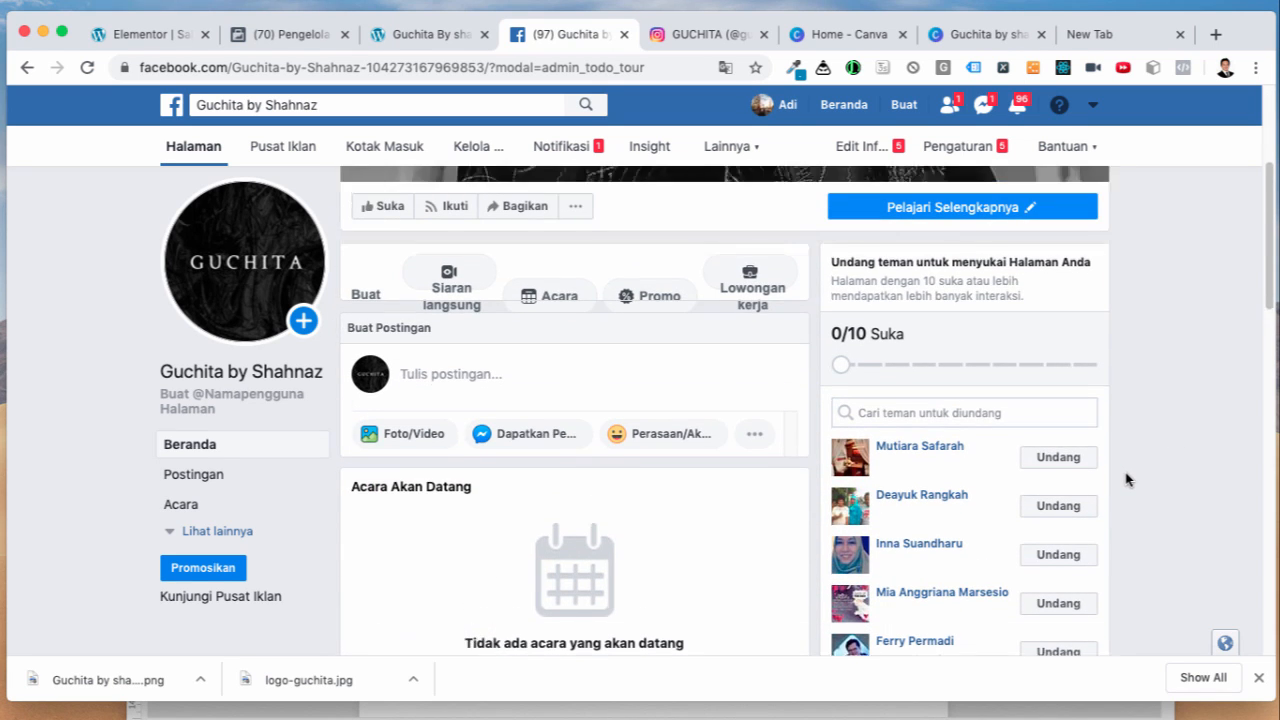
scroll(1126, 479, down, 6)
scroll(1126, 479, up, 5)
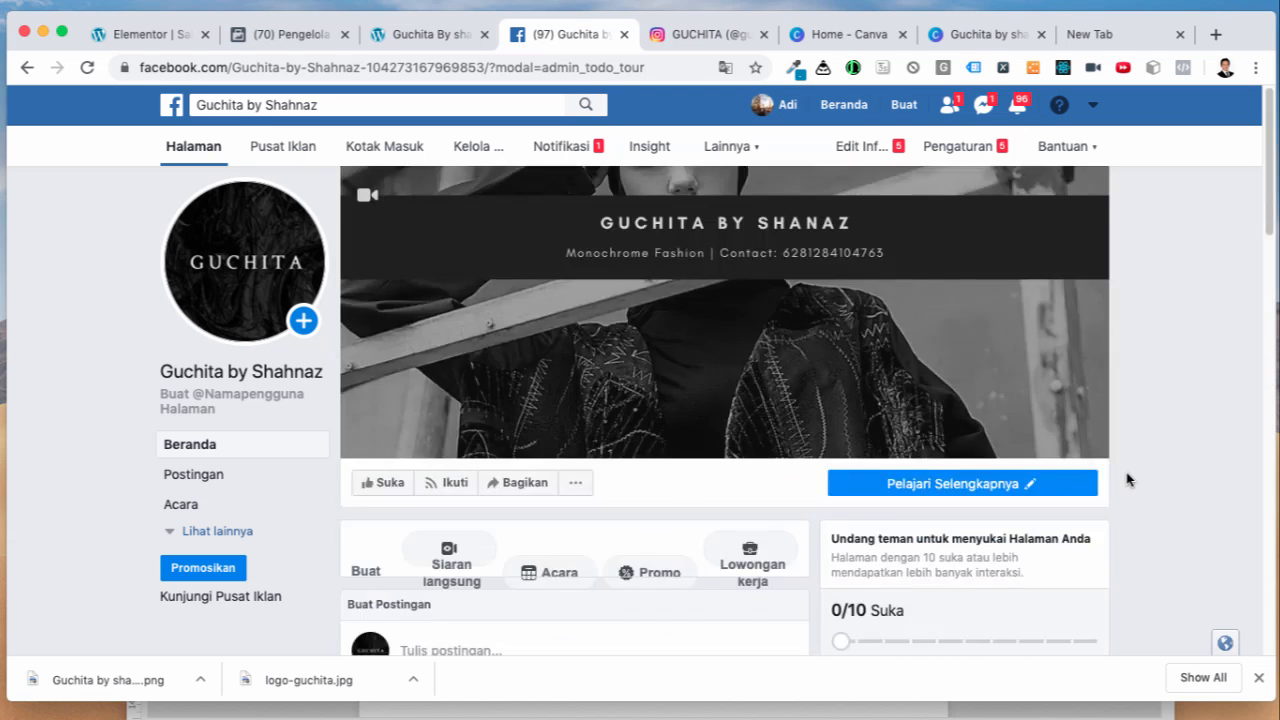
scroll(1126, 479, down, 4)
scroll(1124, 485, up, 1)
scroll(1123, 481, up, 3)
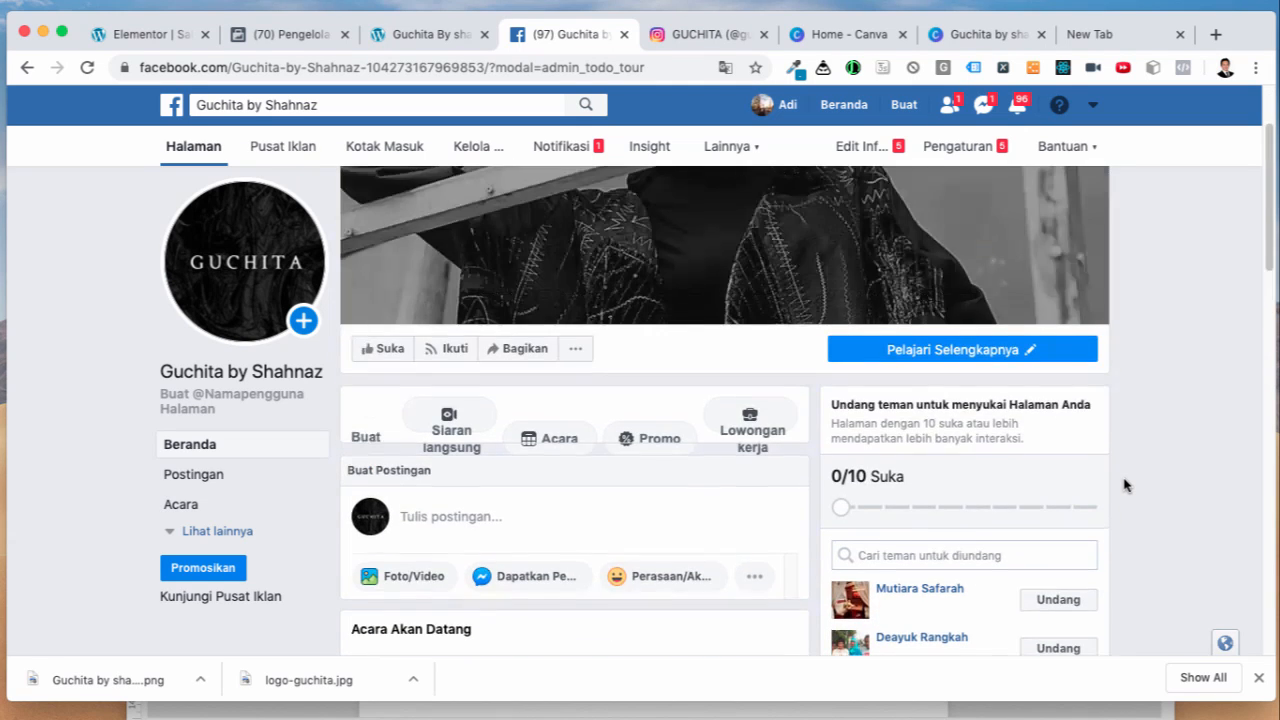
Step: Attach the first product photo from the guchita folder to a new page post
click(415, 577)
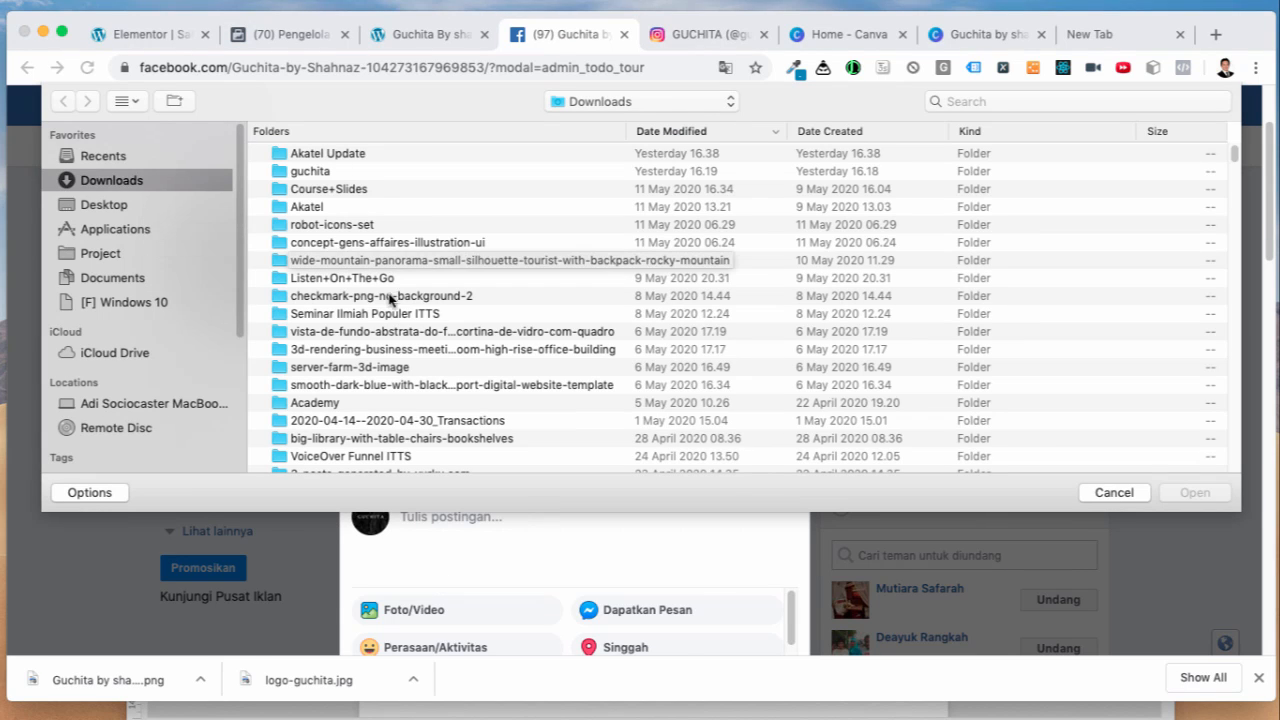
click(316, 172)
double_click(316, 172)
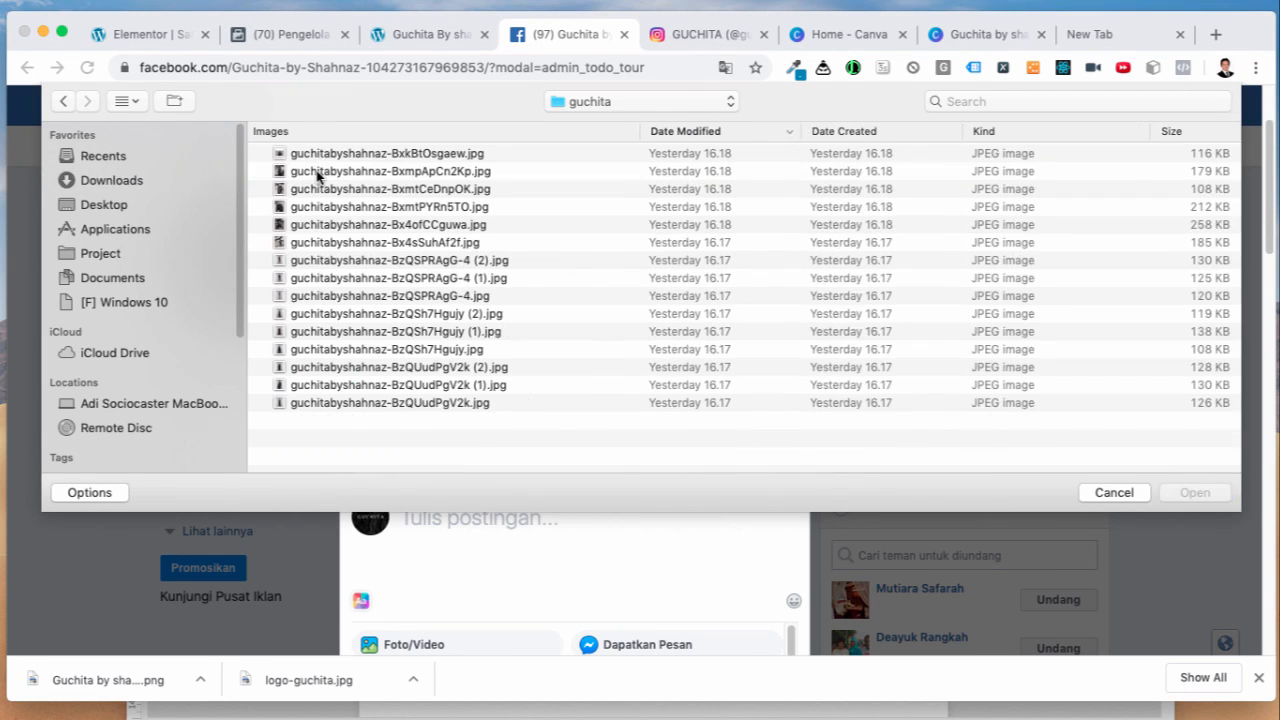
click(386, 155)
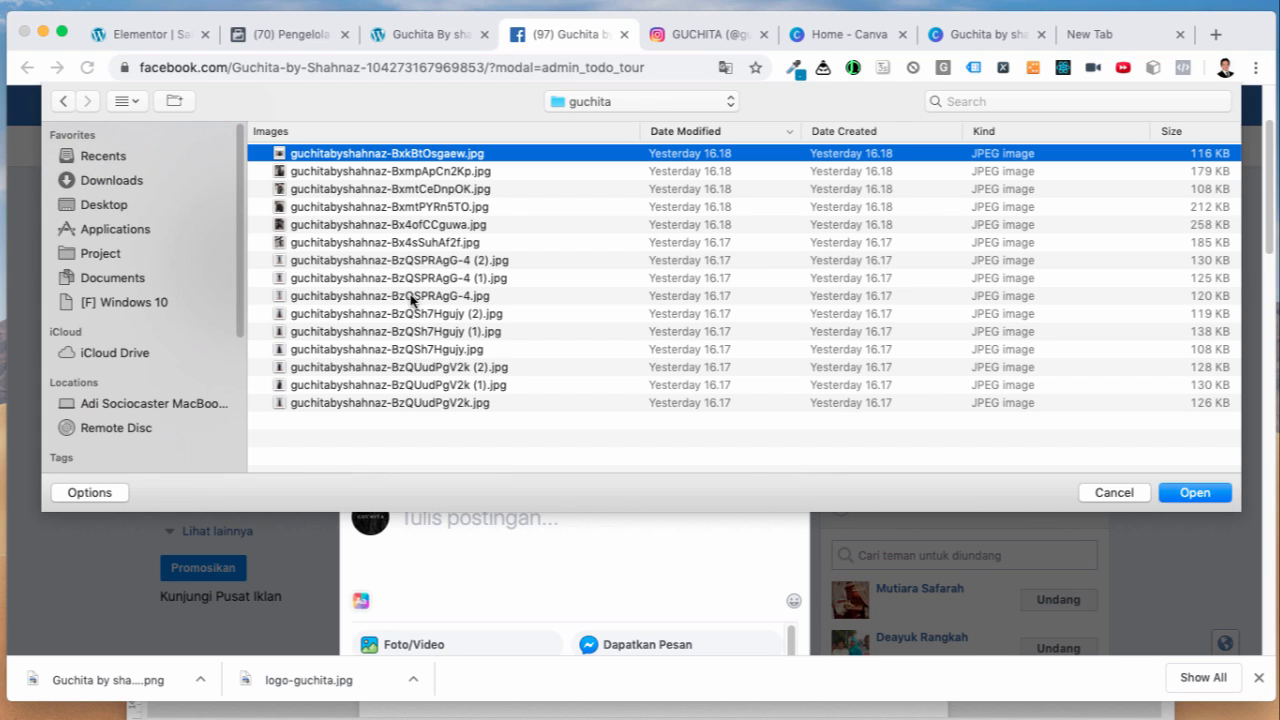
click(1193, 492)
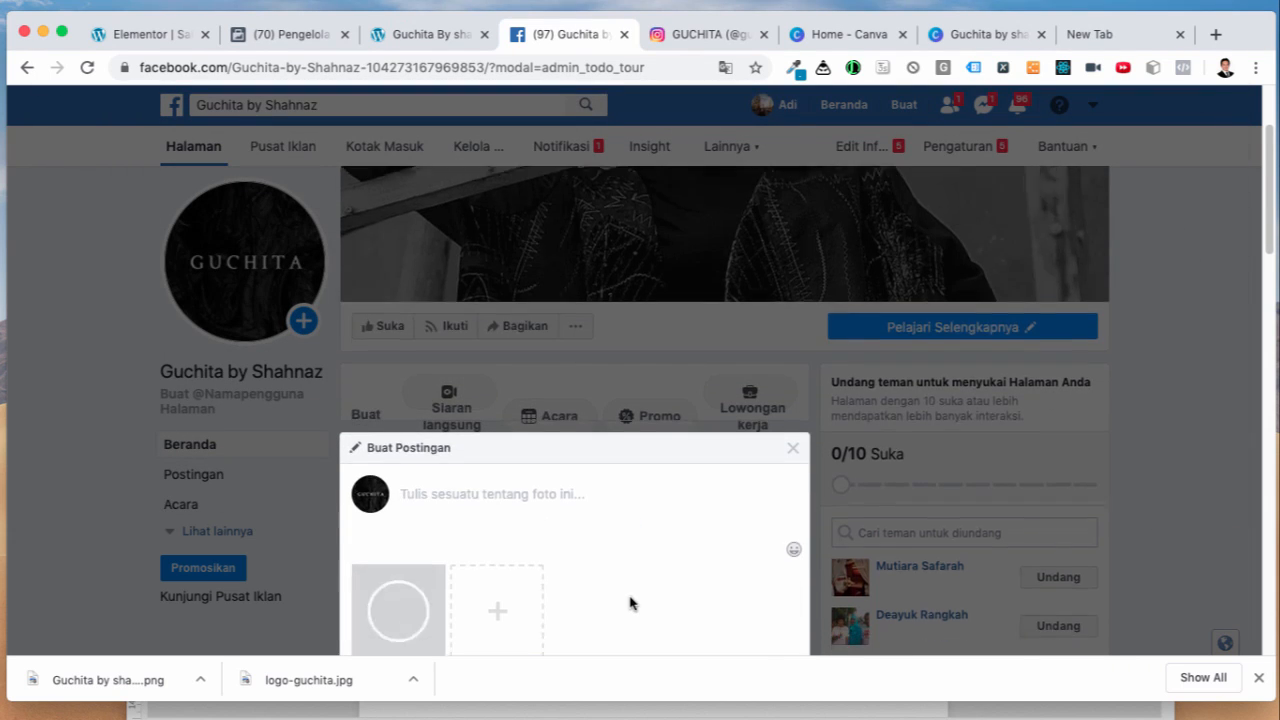
Step: Begin the post caption as 'Our latest collection SS'
scroll(631, 603, down, 3)
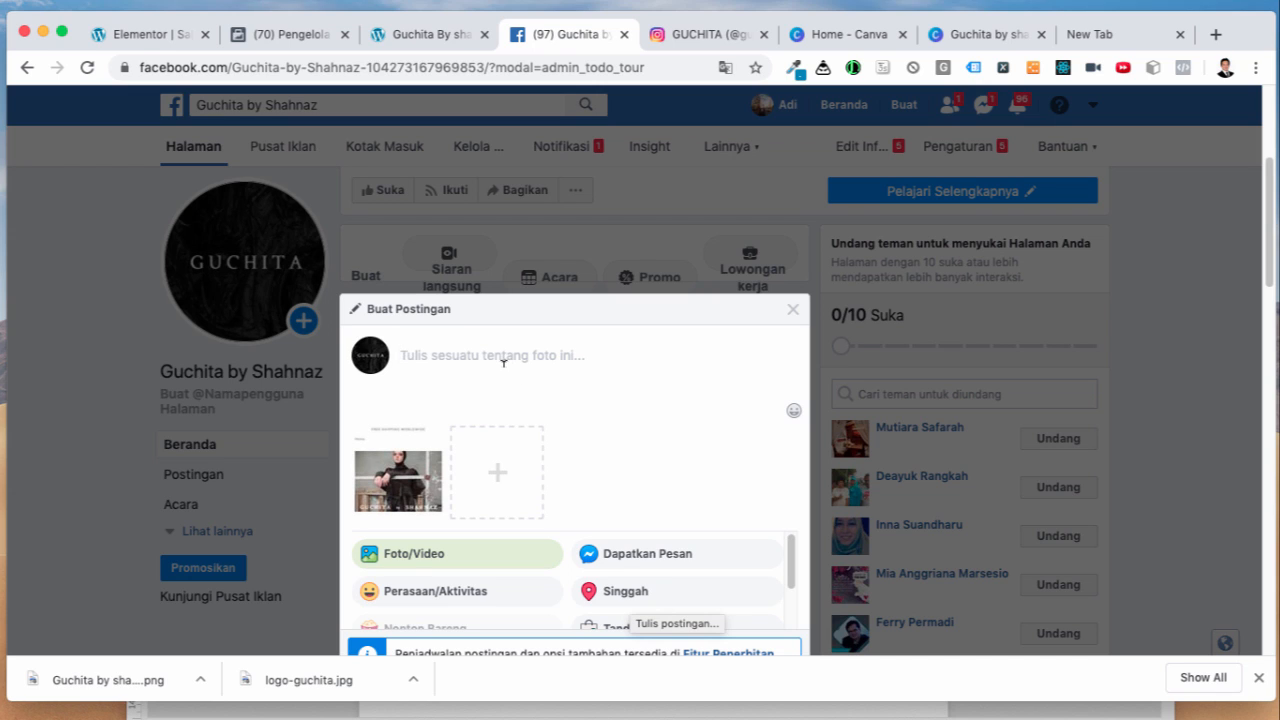
text(La)
key(BackSpace)
key(BackSpace)
text(Our latest collection SS20)
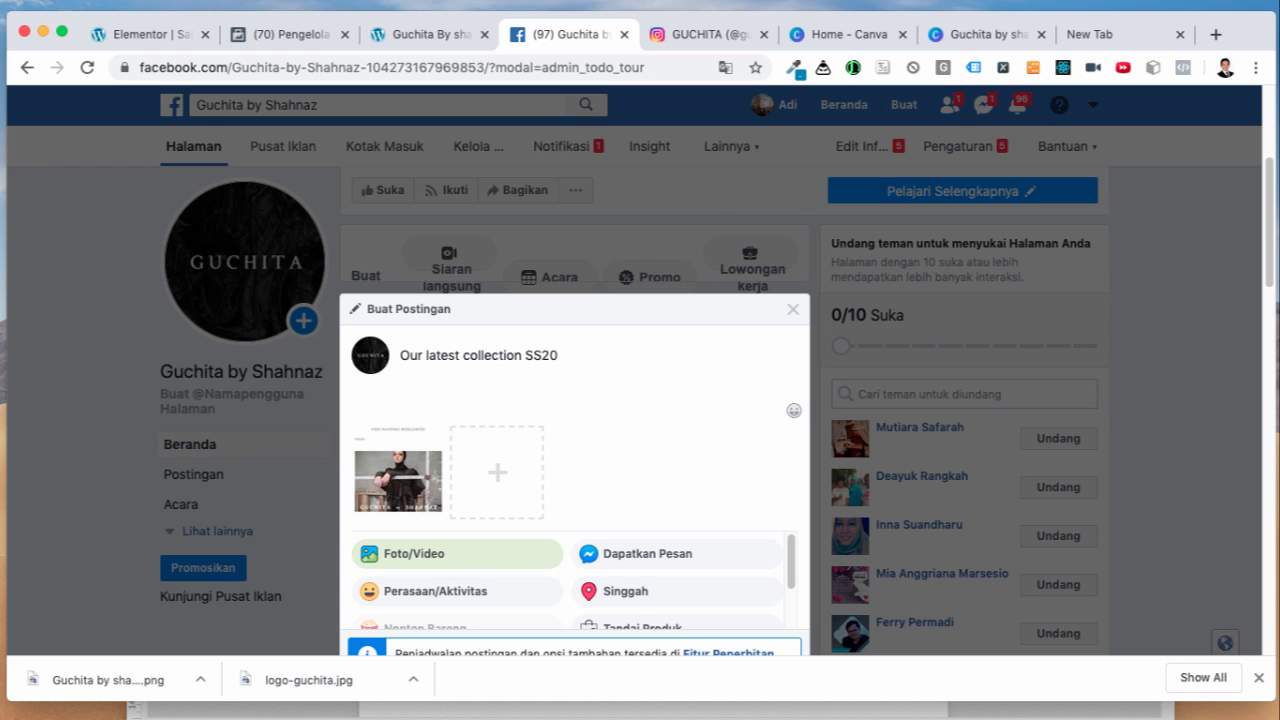
Step: Check the collection name across the Elementor, Canva and website mobile preview tabs
click(155, 35)
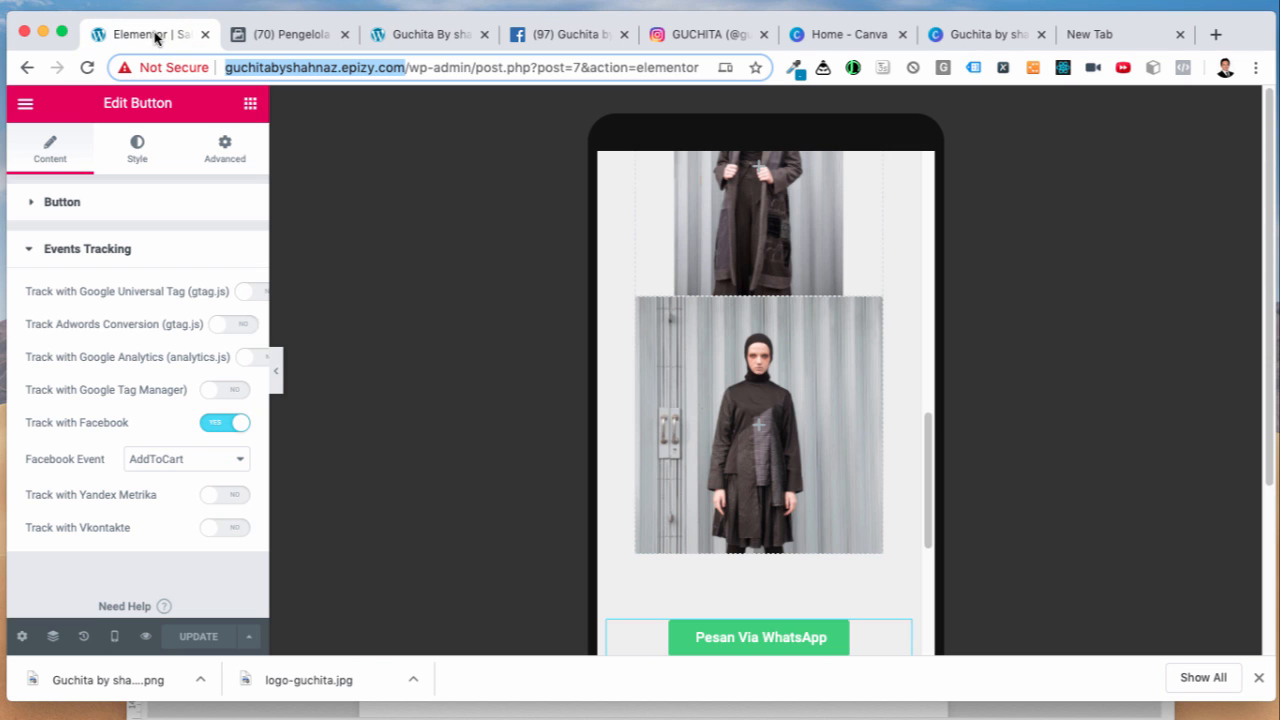
click(363, 228)
scroll(640, 345, up, 10)
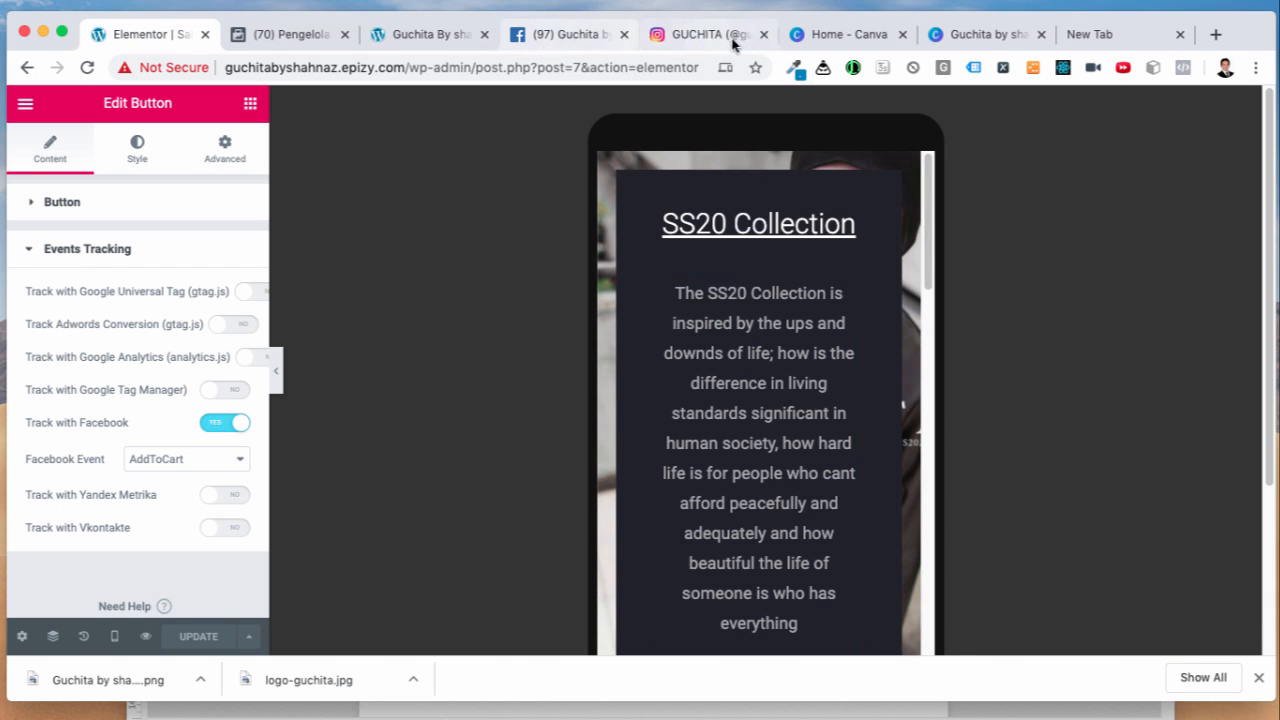
click(850, 35)
click(981, 37)
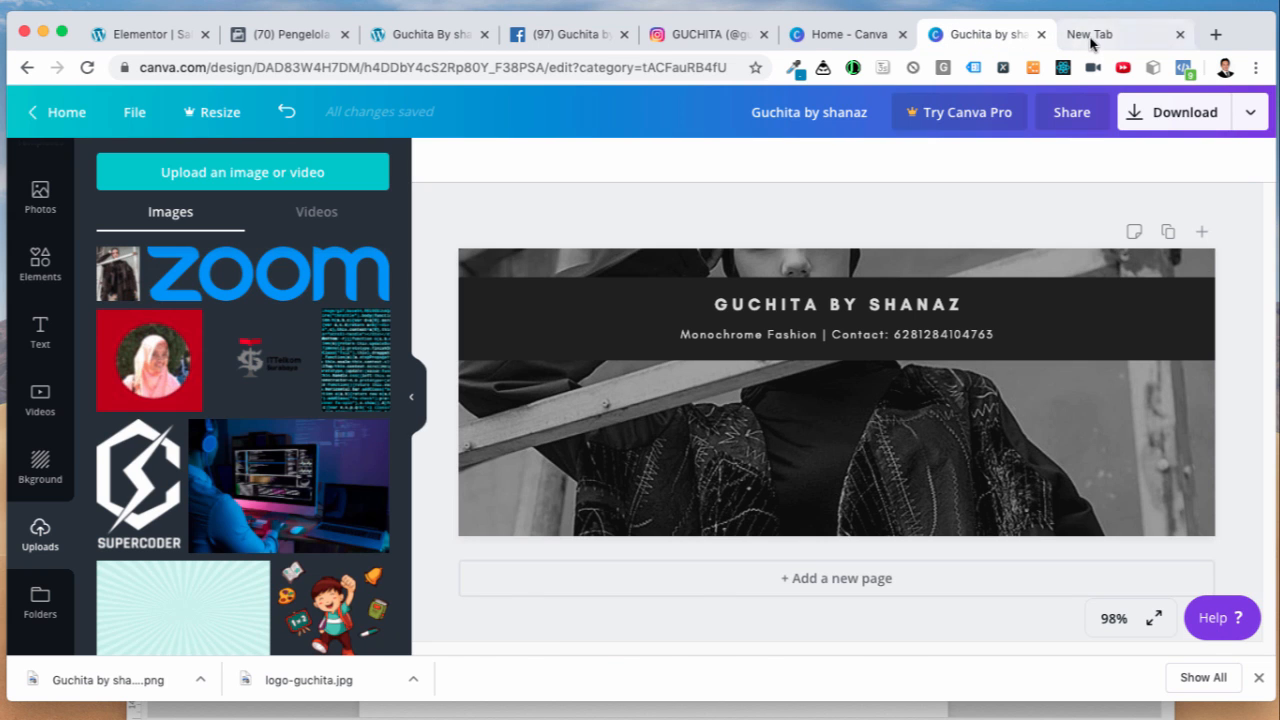
click(1090, 36)
click(975, 35)
click(850, 35)
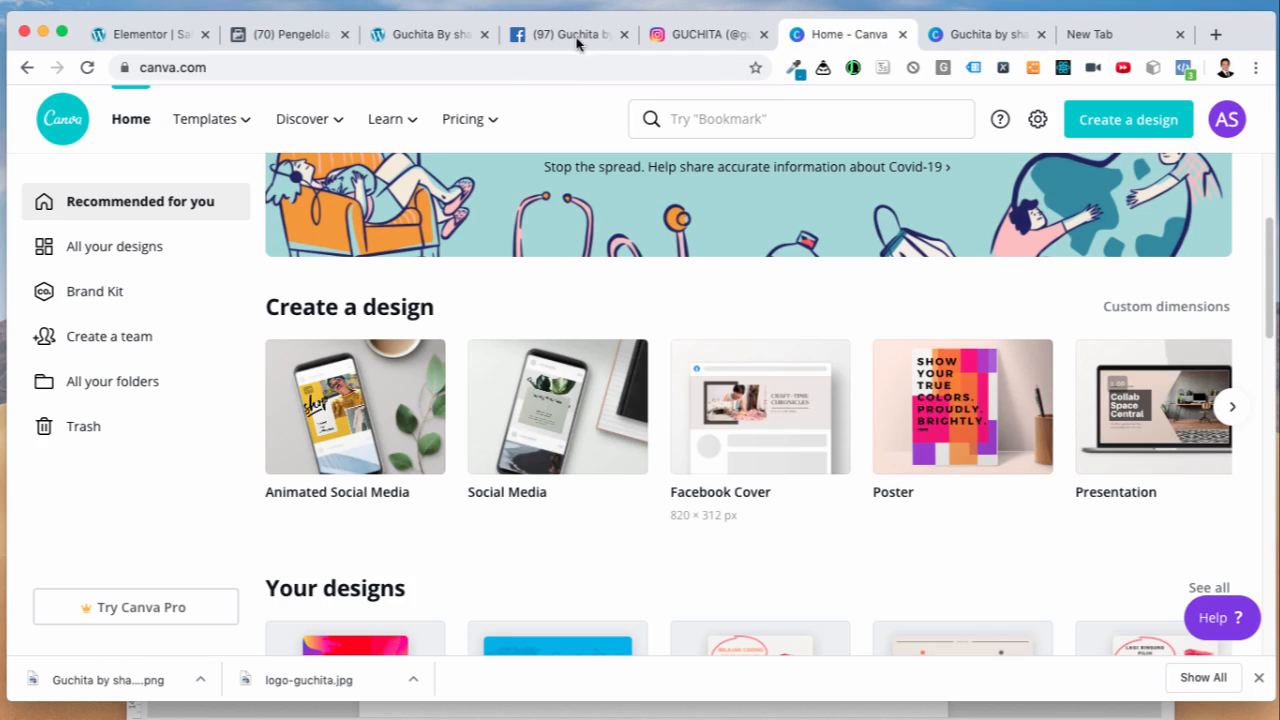
click(410, 36)
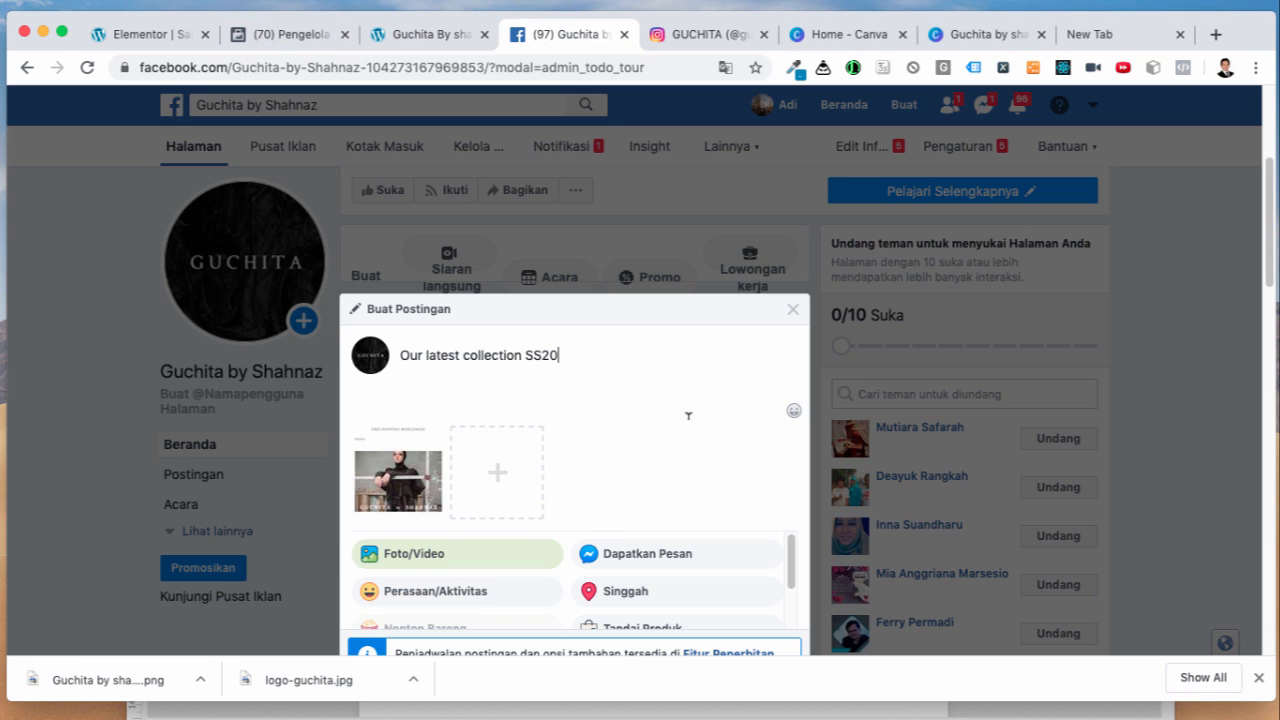
Step: Publish the 'Our latest collection SS20' photo post and review the page feed
scroll(688, 415, down, 3)
click(765, 544)
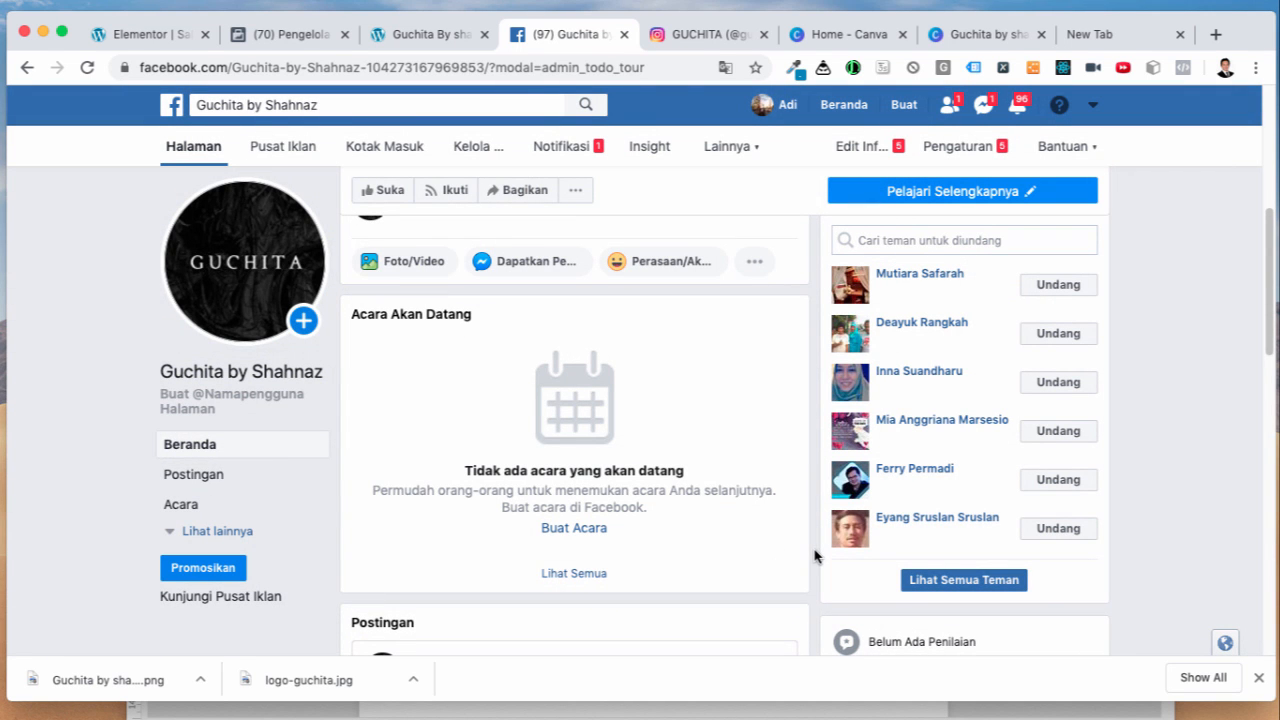
scroll(815, 551, down, 5)
scroll(815, 551, down, 5)
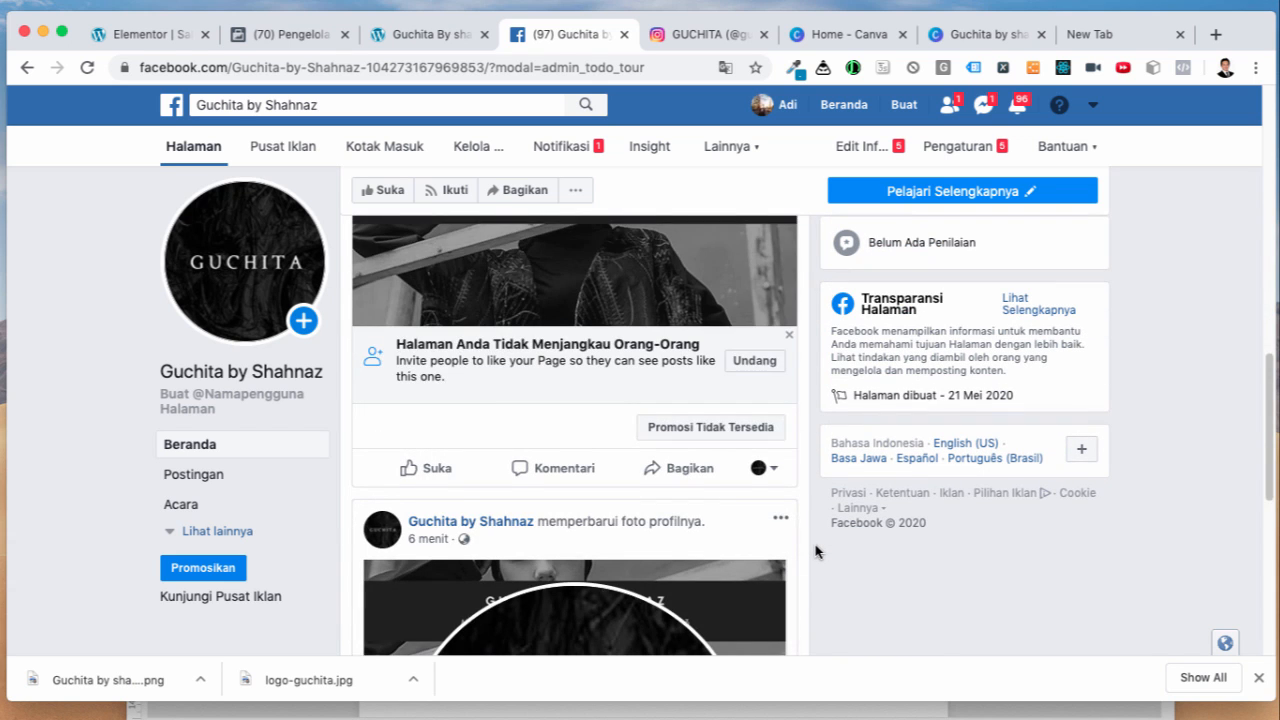
scroll(815, 551, up, 6)
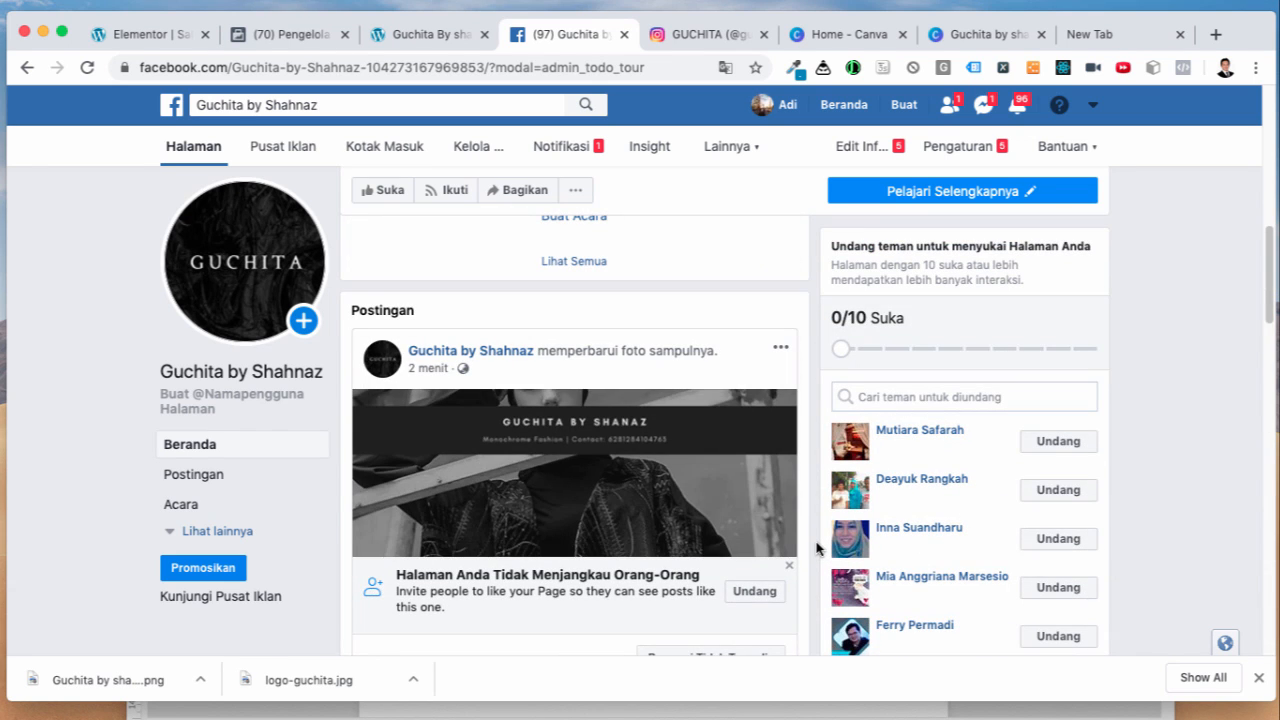
scroll(818, 547, down, 5)
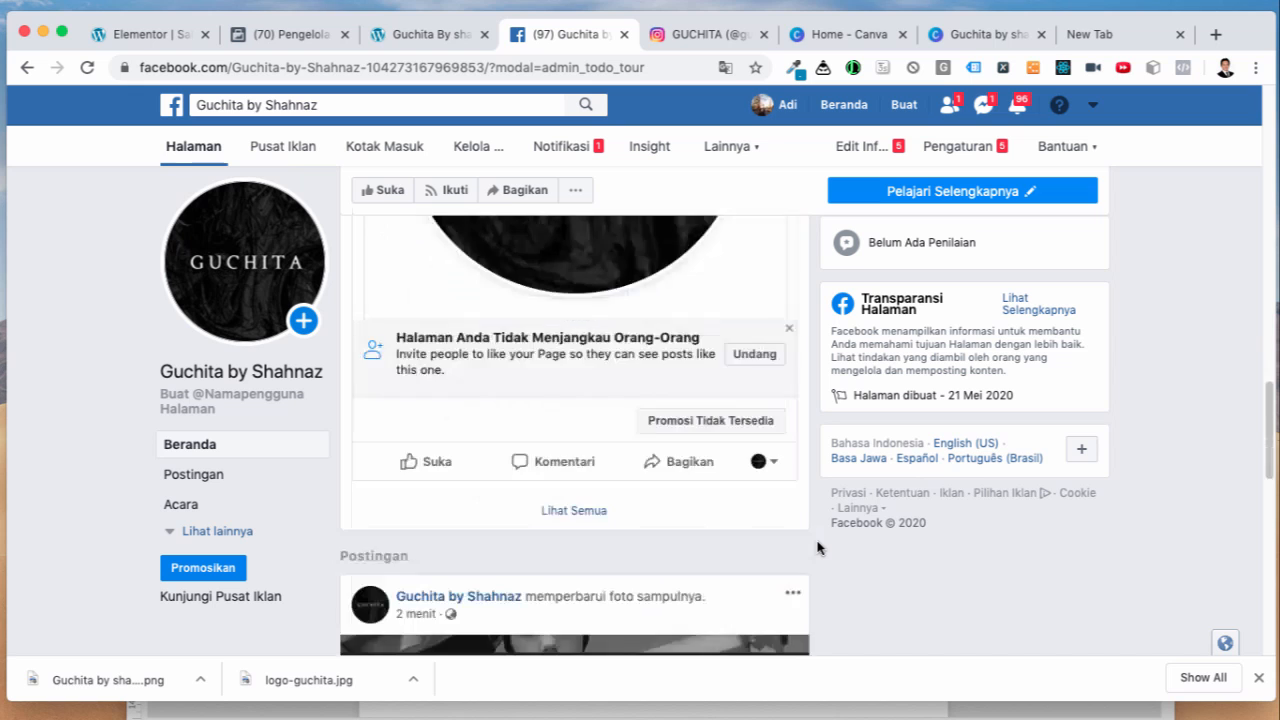
scroll(817, 547, down, 2)
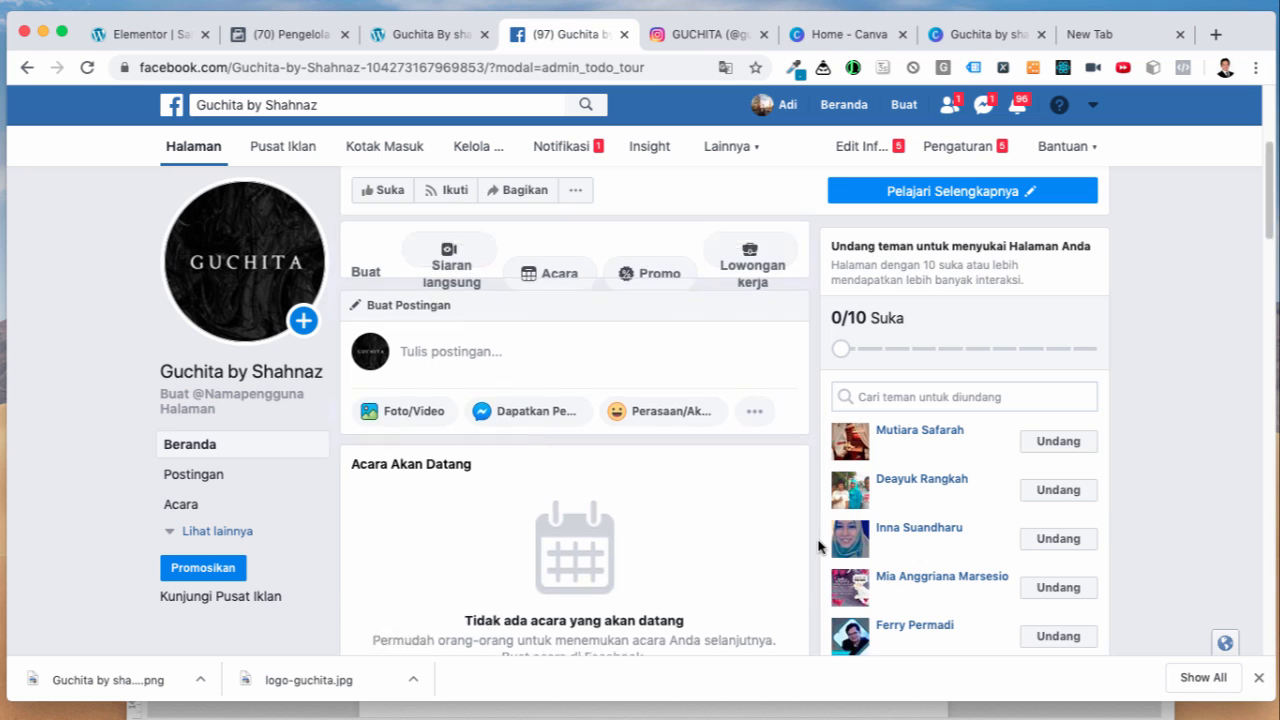
scroll(818, 546, up, 3)
scroll(818, 546, up, 1)
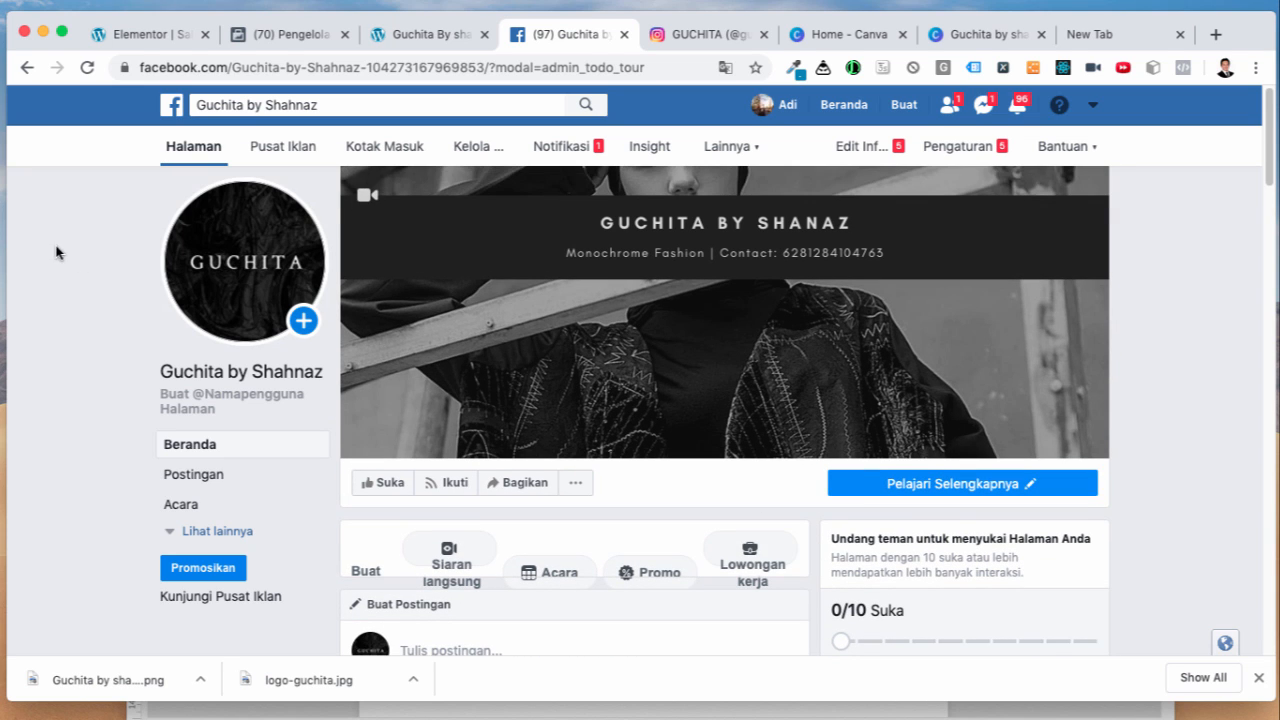
Step: Reload the page, close the setup tip, and find the SS20 post in the feed
click(92, 68)
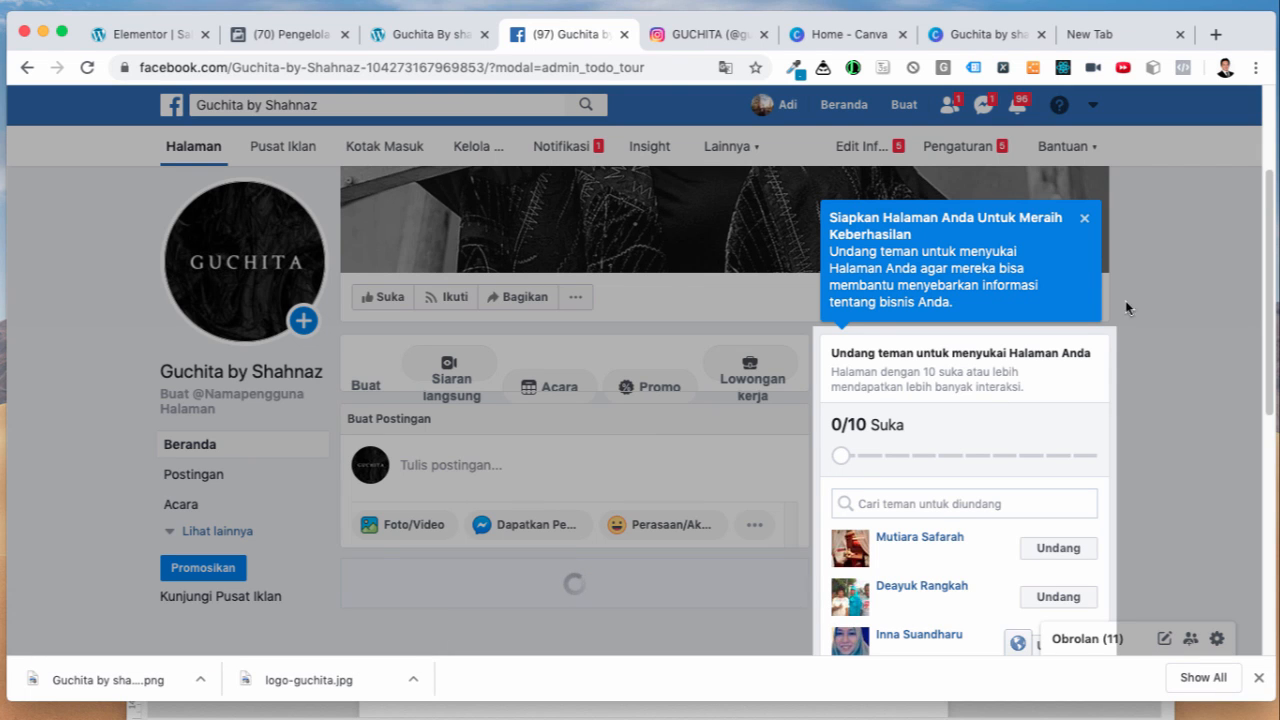
click(1086, 222)
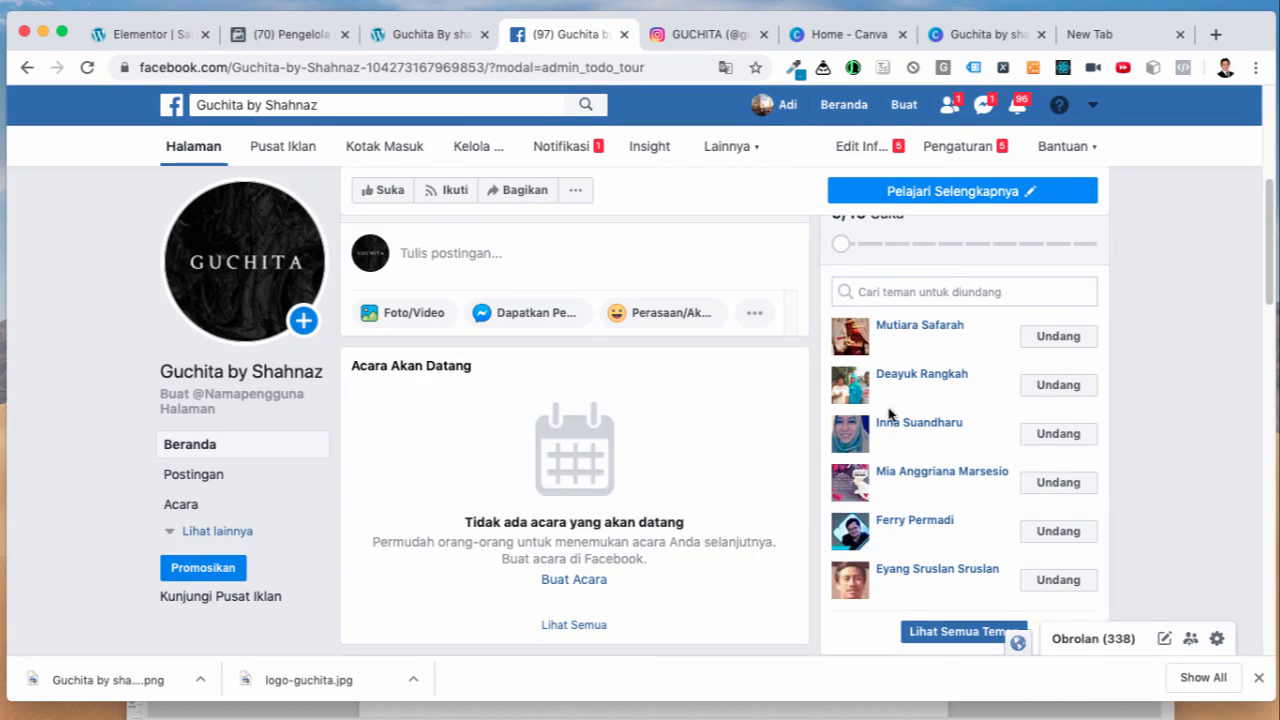
scroll(785, 538, down, 9)
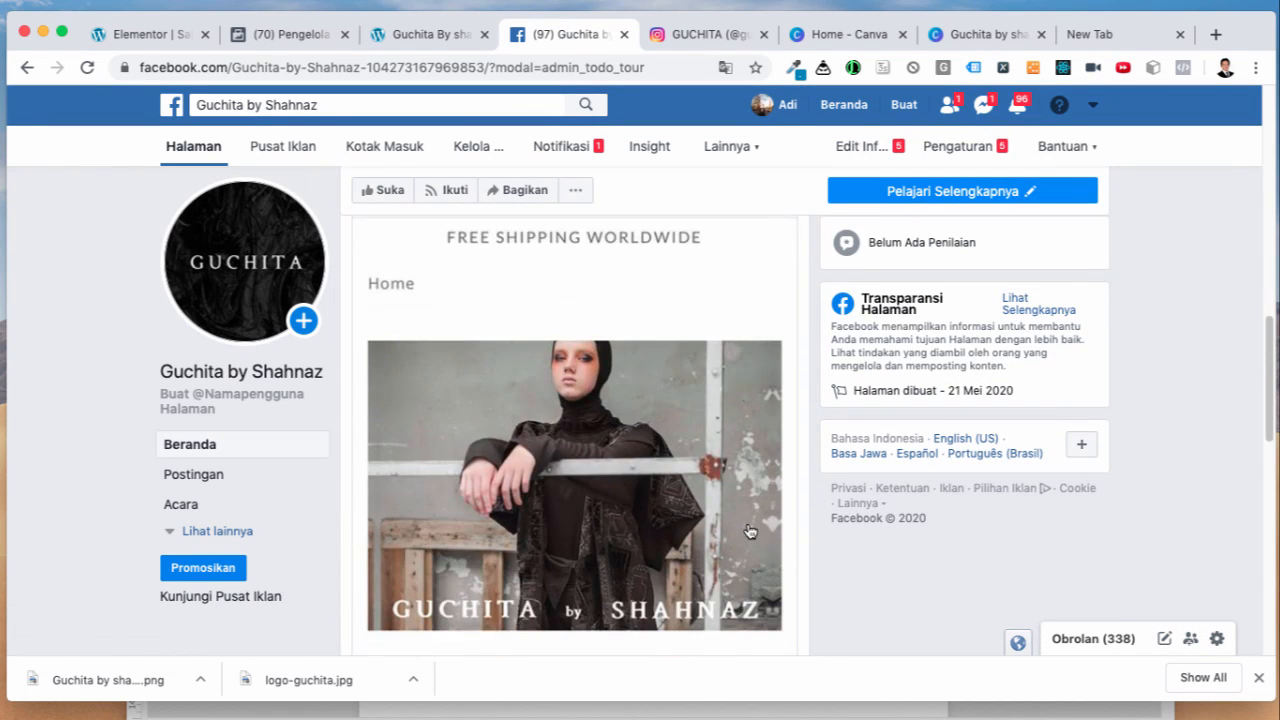
scroll(700, 515, up, 2)
scroll(750, 515, down, 1)
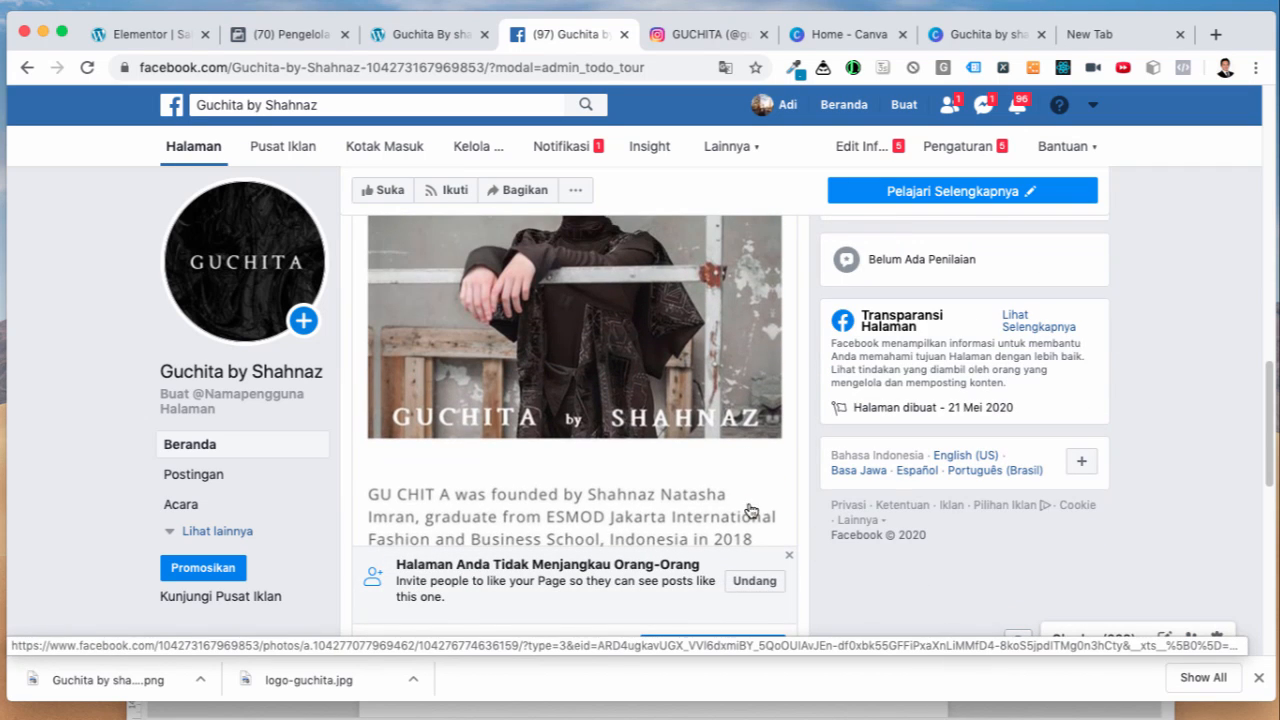
scroll(800, 540, down, 1)
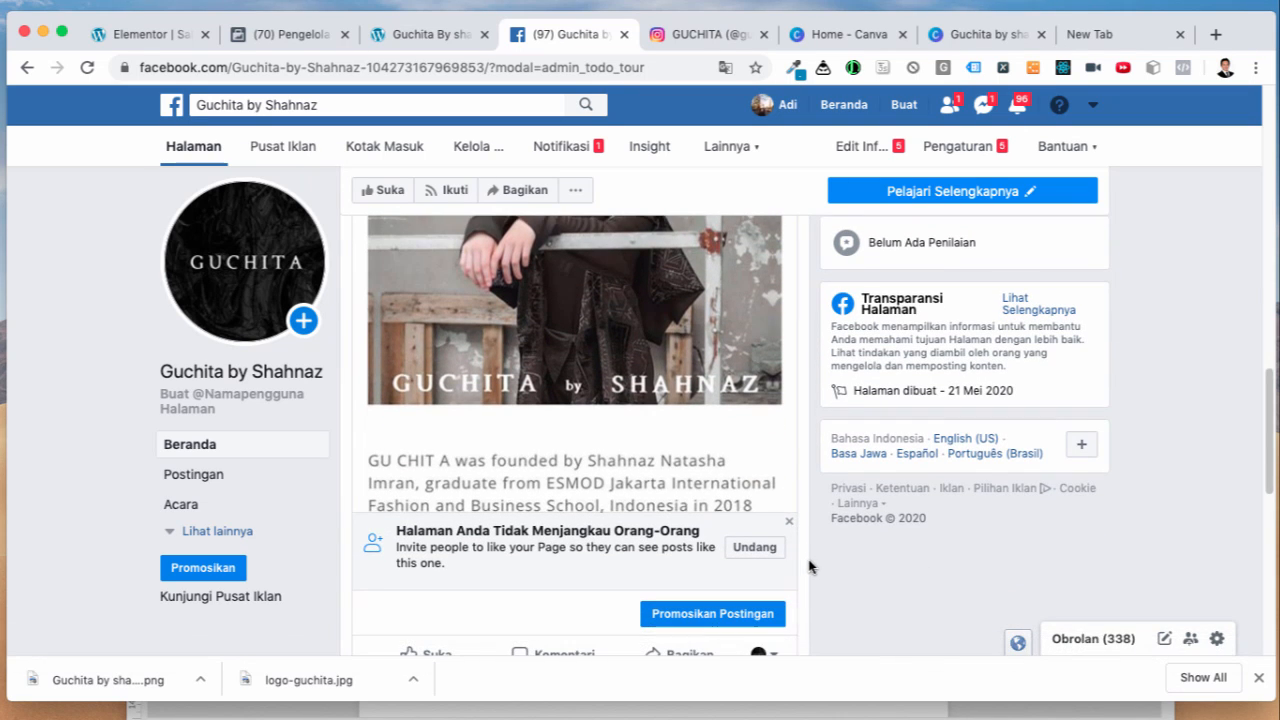
scroll(812, 572, down, 2)
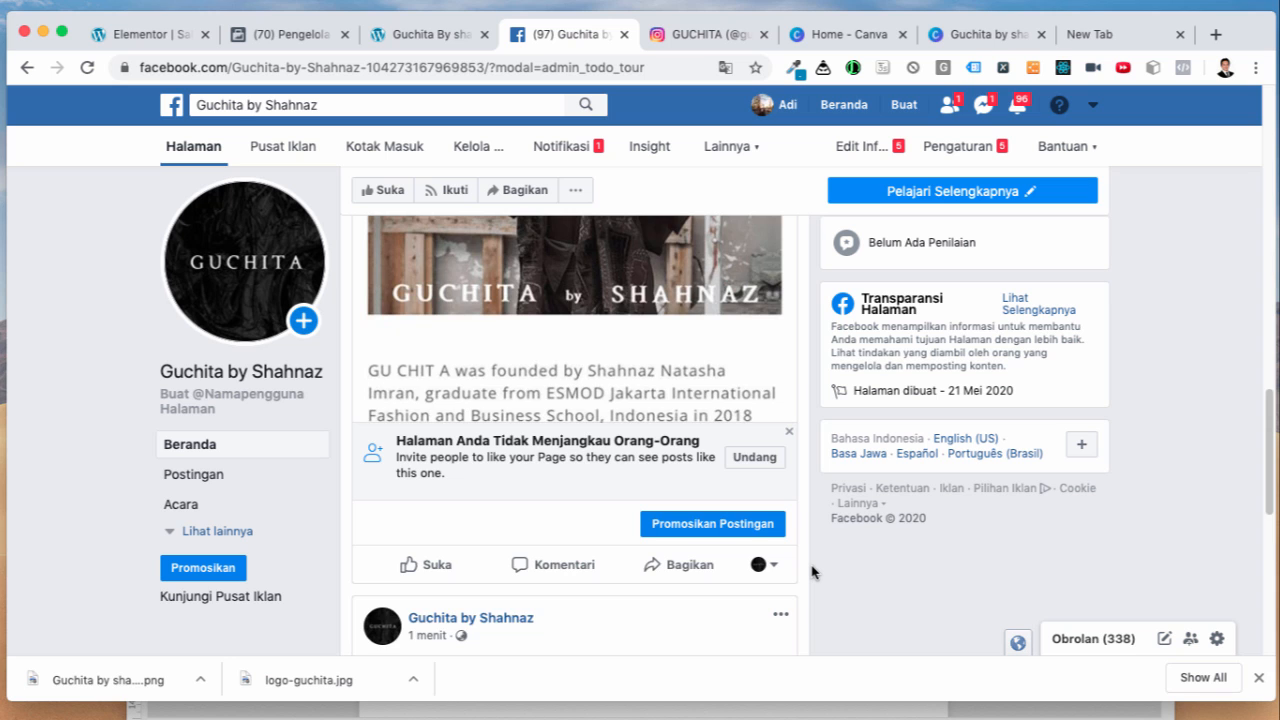
scroll(812, 572, down, 6)
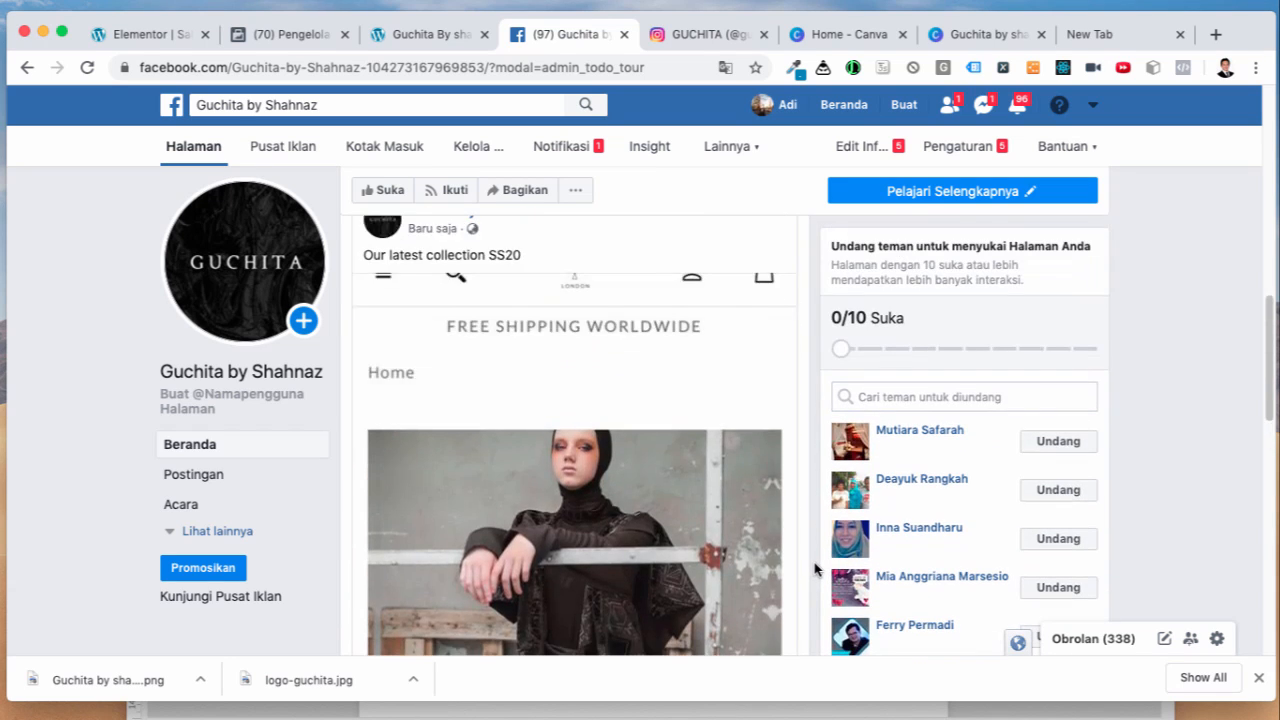
scroll(815, 568, up, 5)
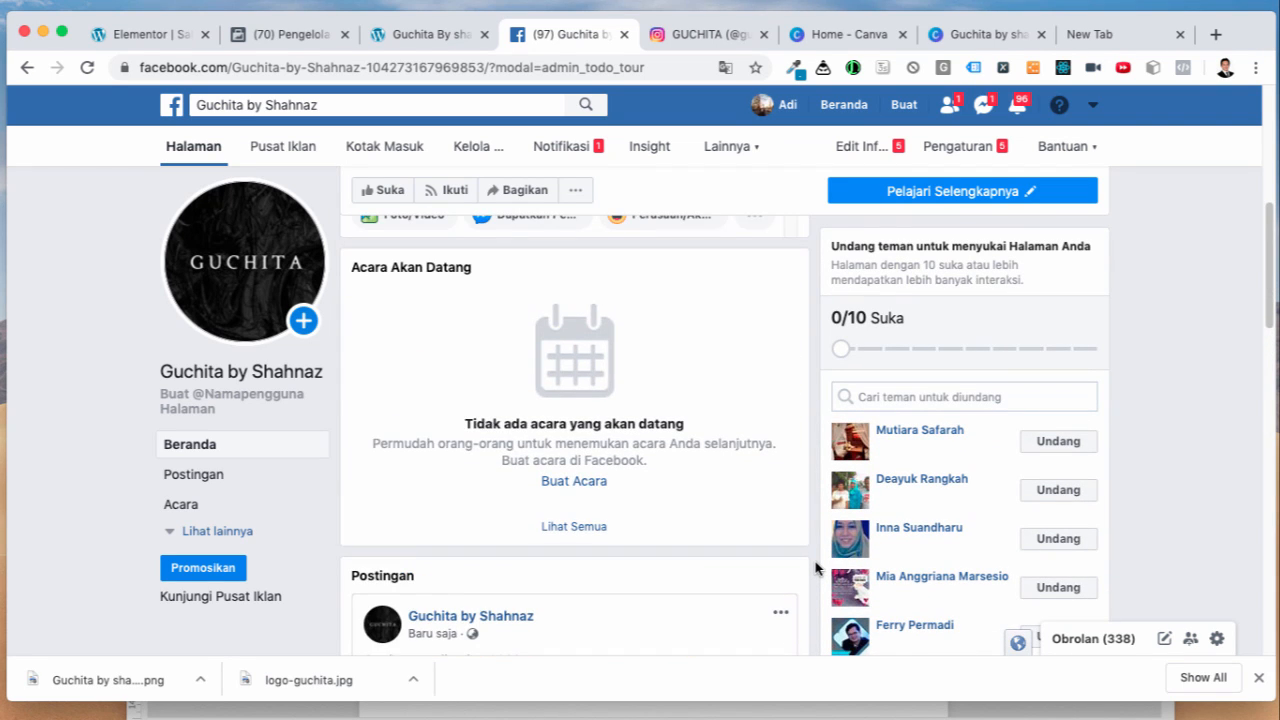
scroll(815, 568, up, 4)
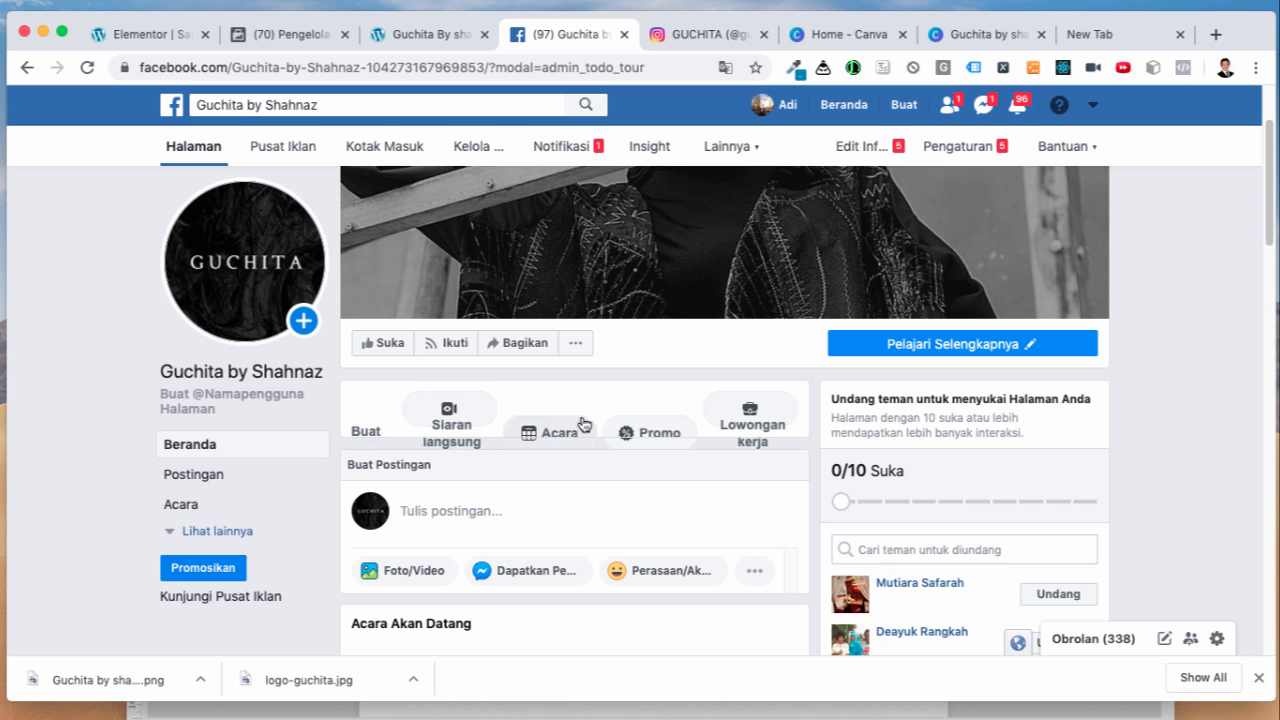
Step: Publish a second photo post with guchitabyshahnaz-BxmpApCn2Kp.jpg captioned 'Black beauty'
click(369, 465)
click(521, 513)
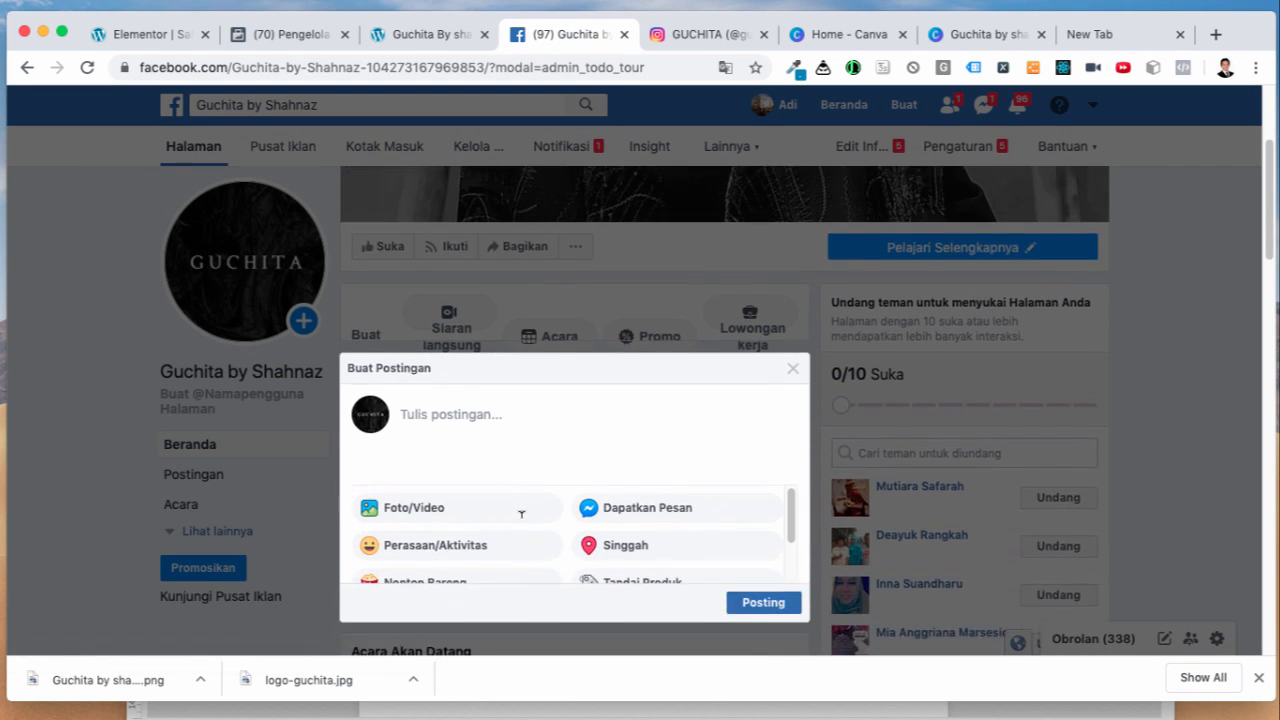
scroll(541, 615, down, 3)
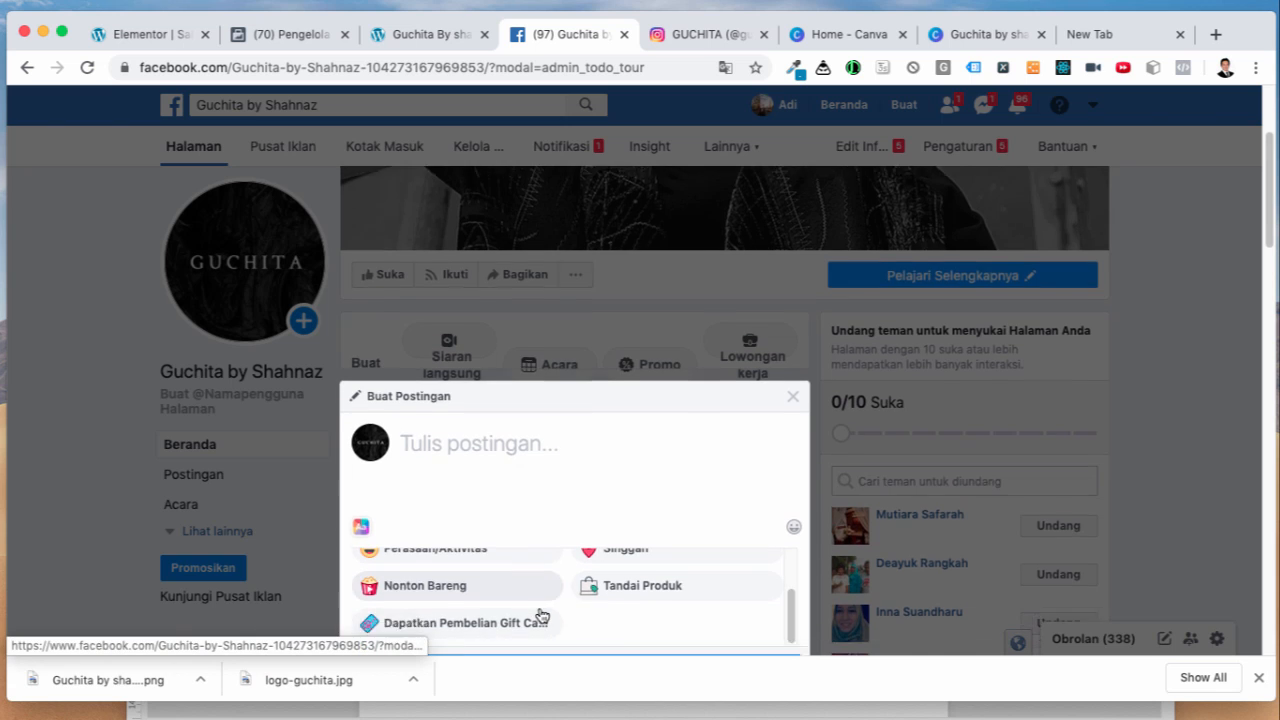
scroll(555, 460, up, 3)
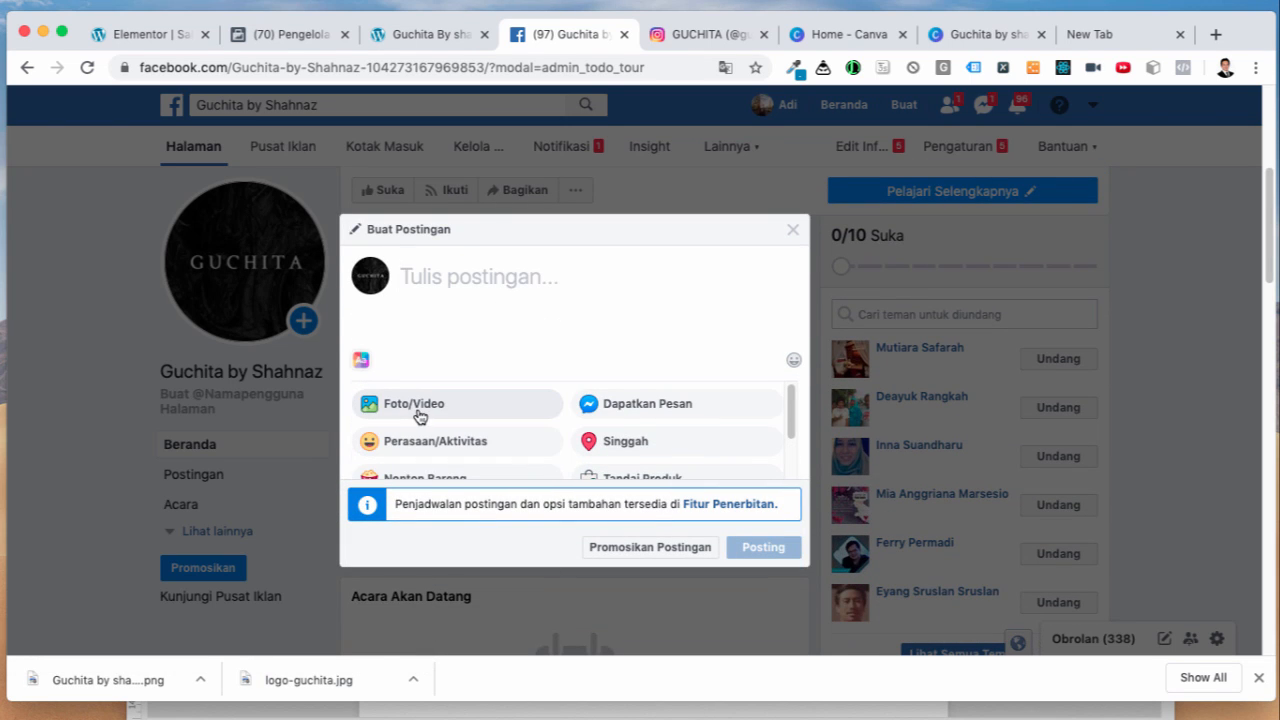
click(419, 410)
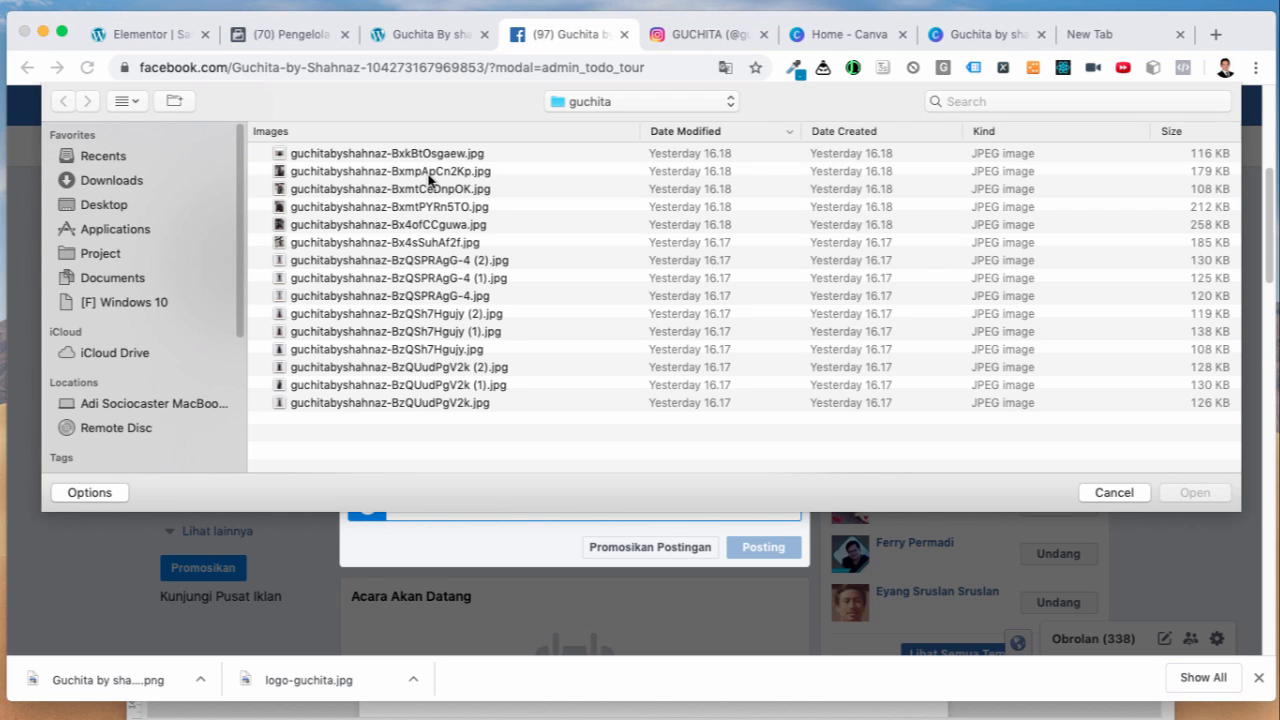
click(429, 172)
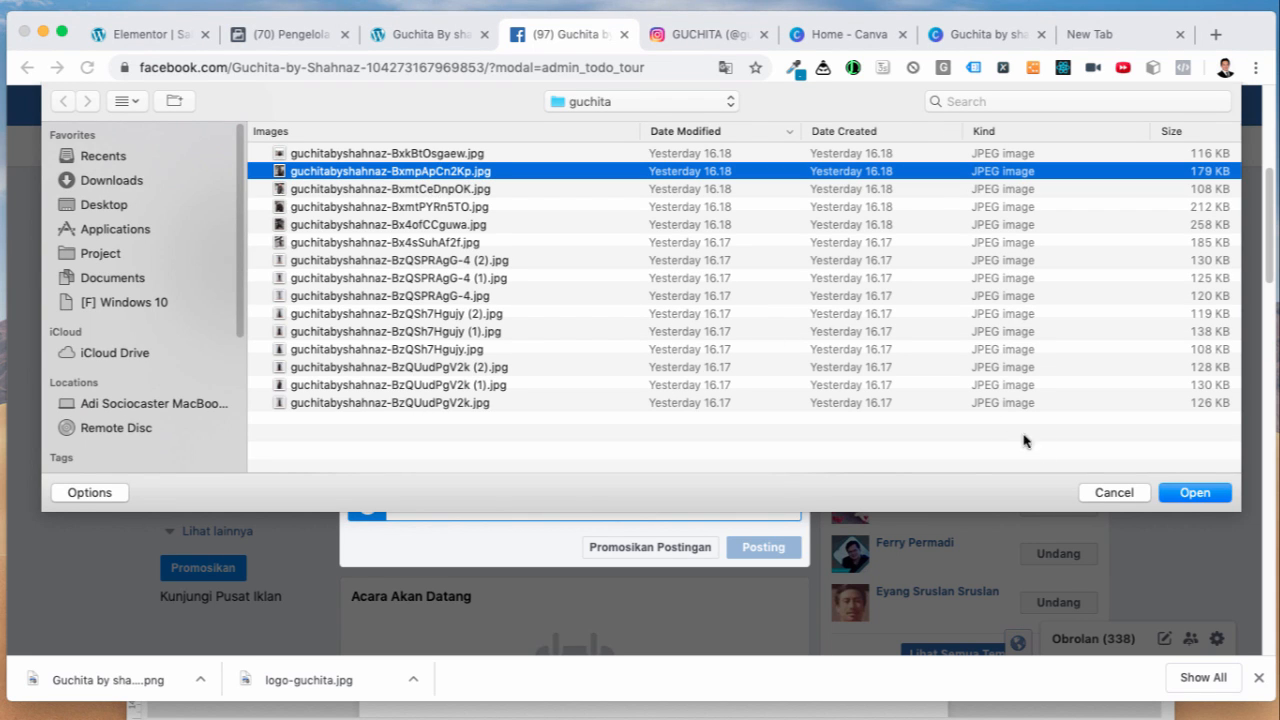
click(1192, 492)
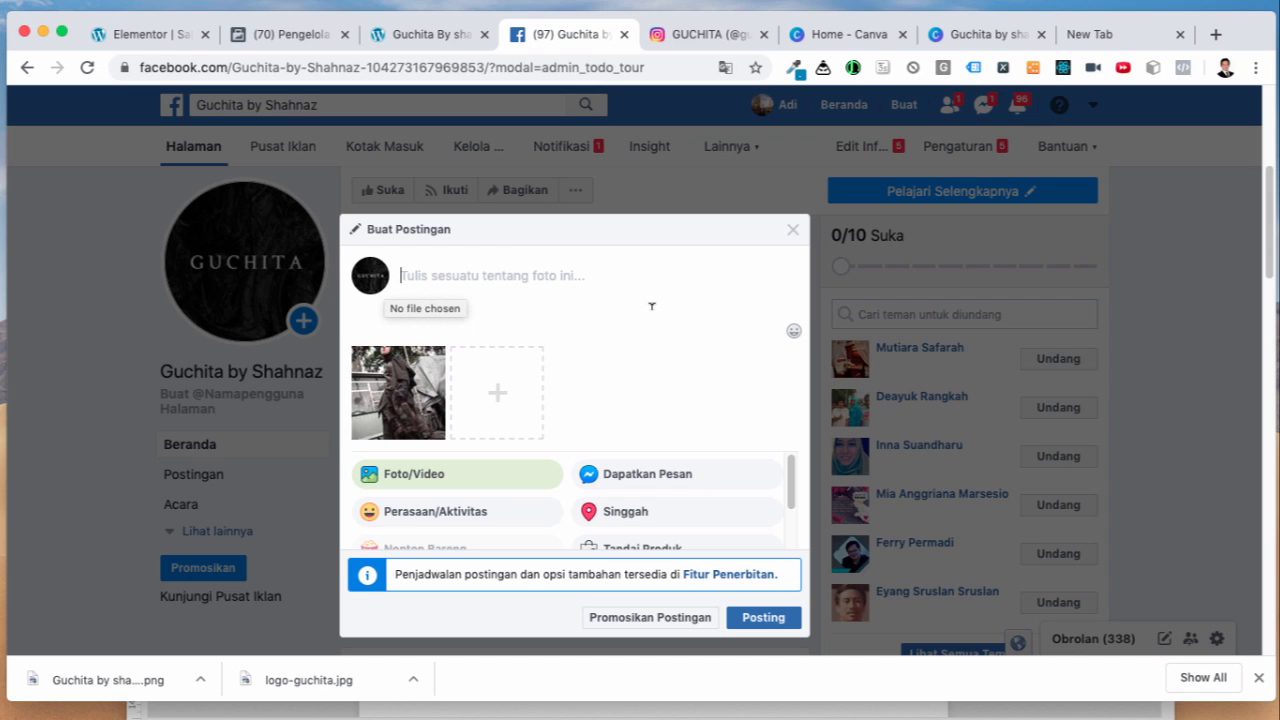
text(Black beauty)
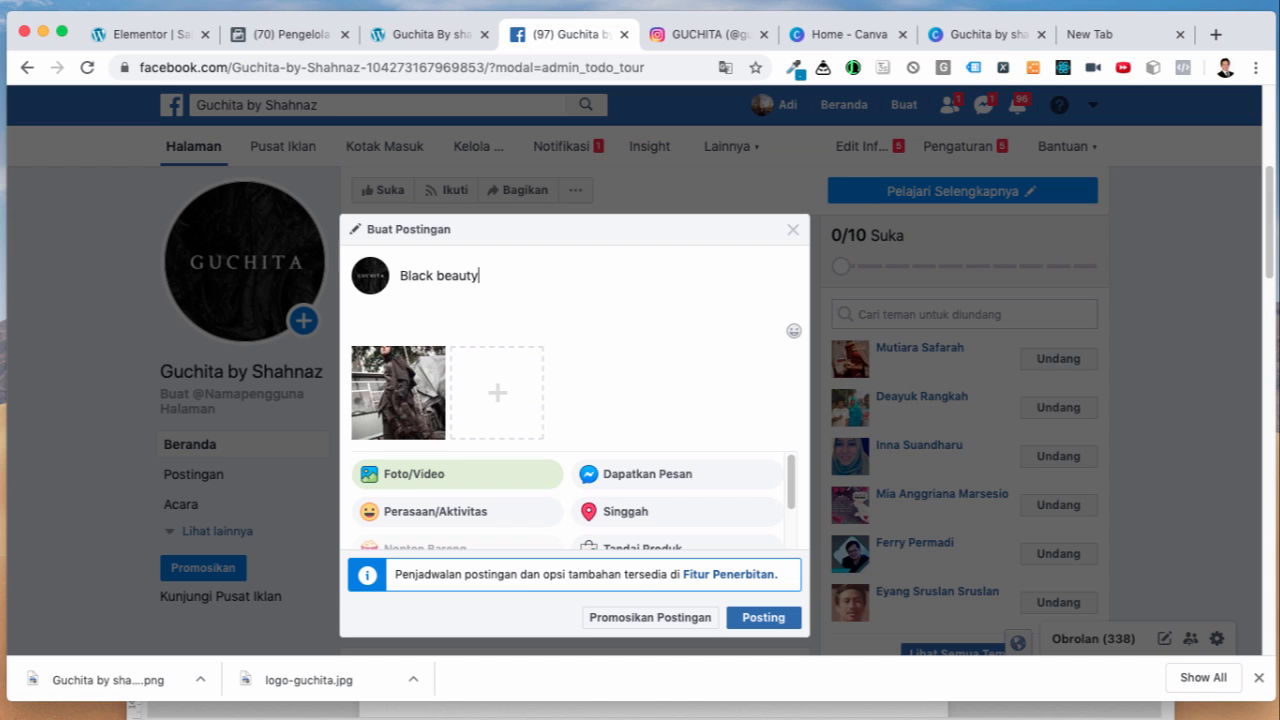
click(765, 619)
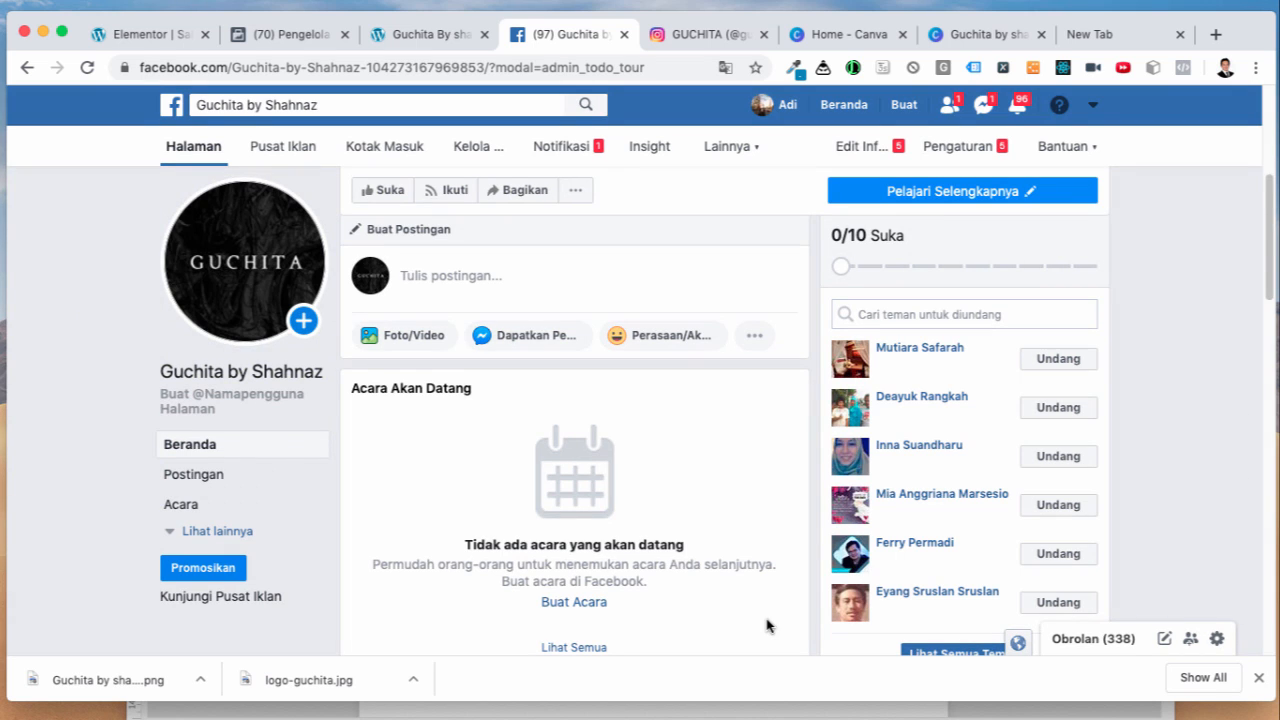
Step: Reload the Guchita by Shahnaz page and scroll to confirm the Black beauty post appears in Postingan
scroll(765, 600, down, 3)
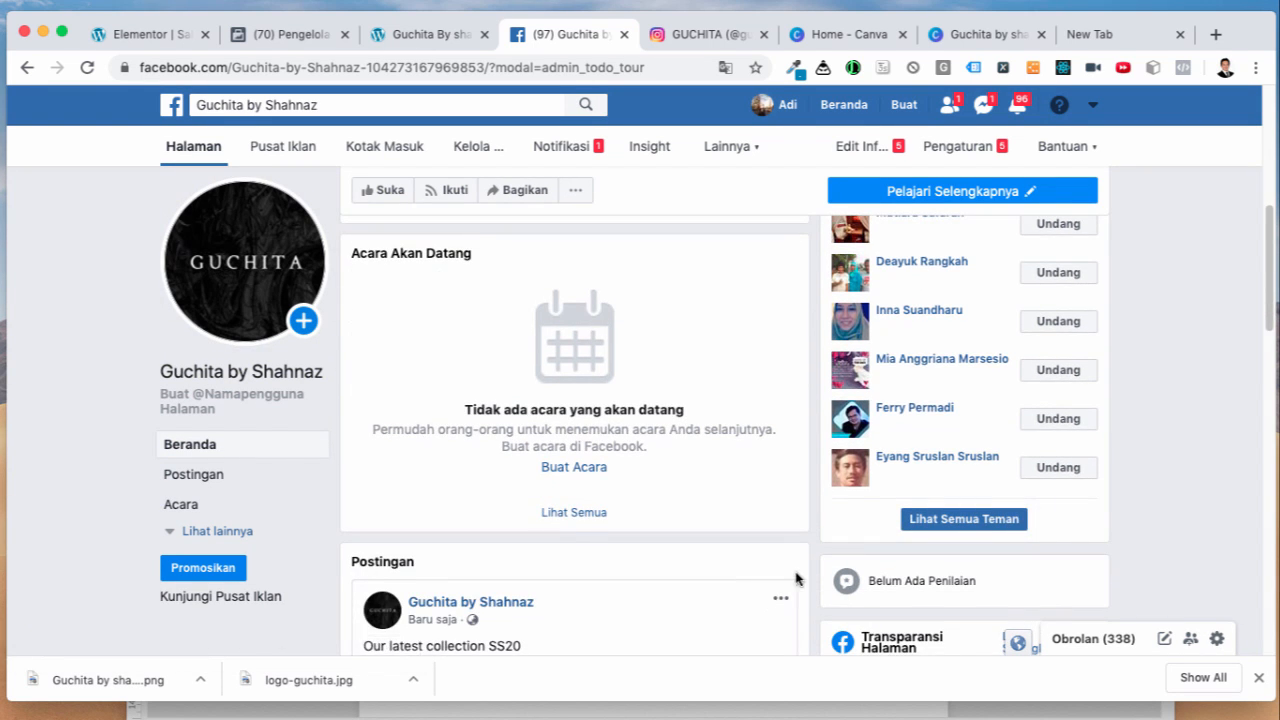
scroll(800, 578, down, 3)
scroll(812, 575, down, 3)
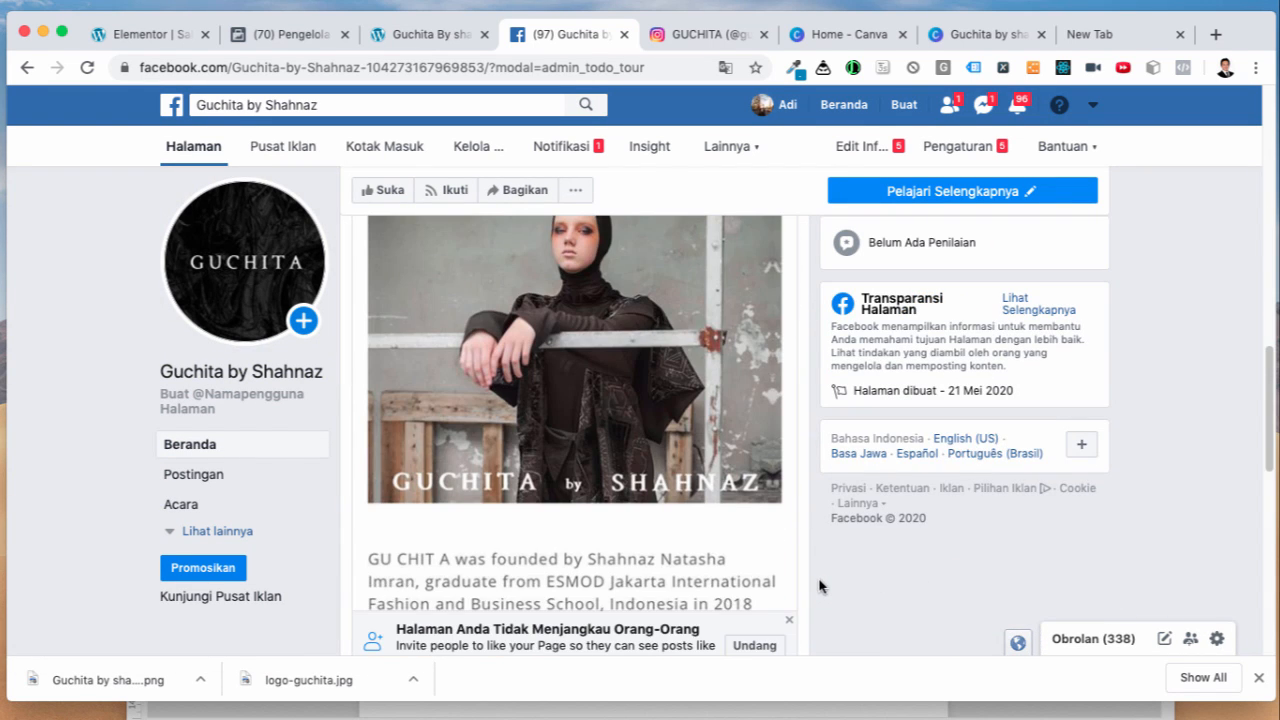
scroll(797, 559, up, 5)
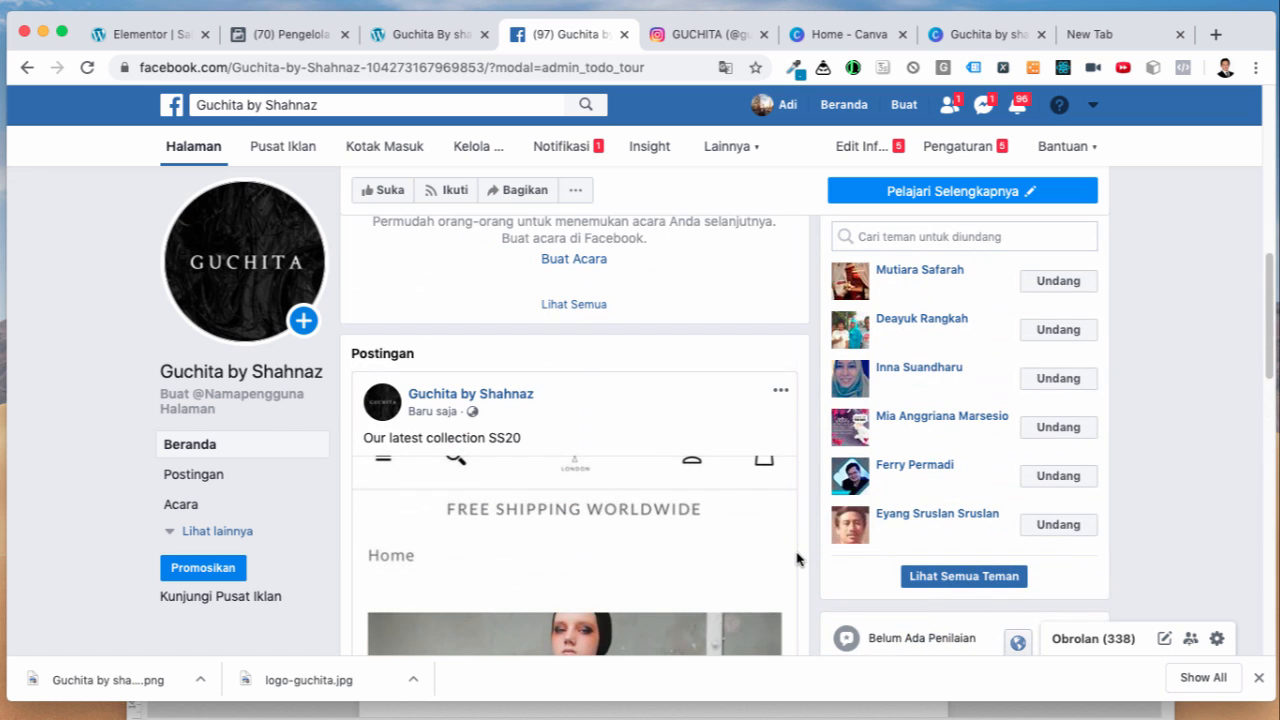
scroll(797, 559, up, 3)
scroll(797, 559, up, 2)
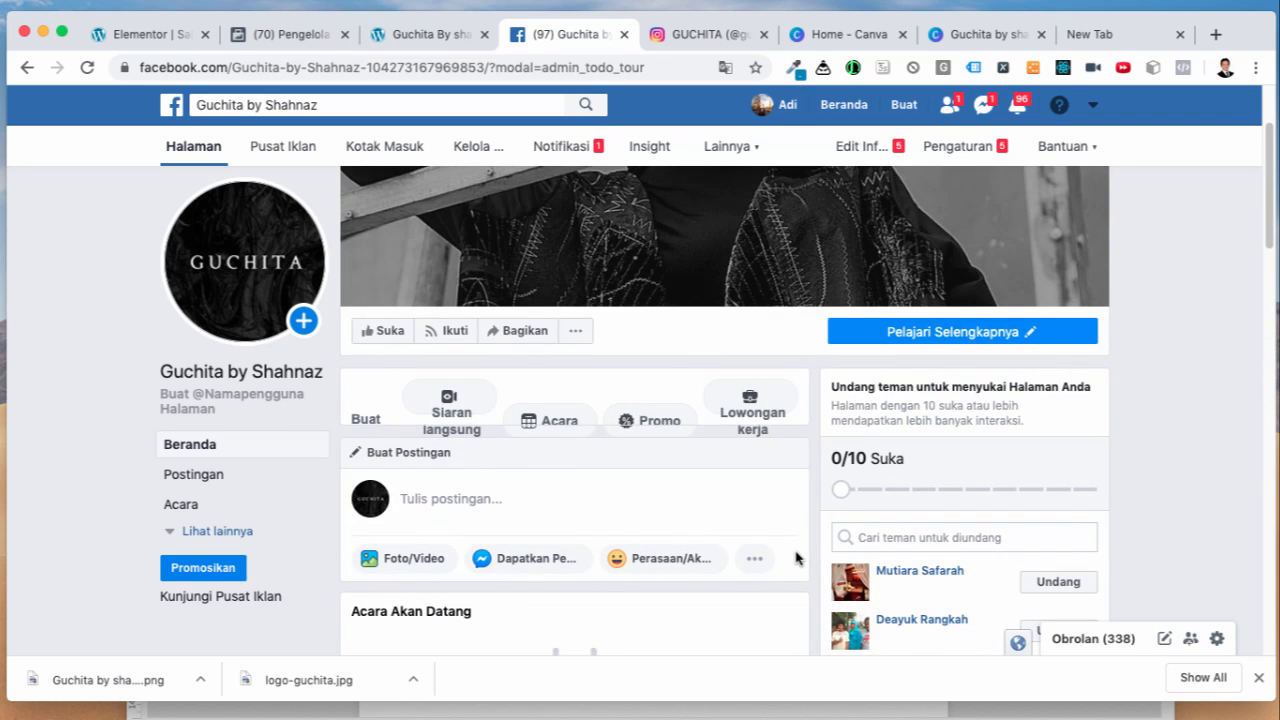
scroll(797, 559, down, 6)
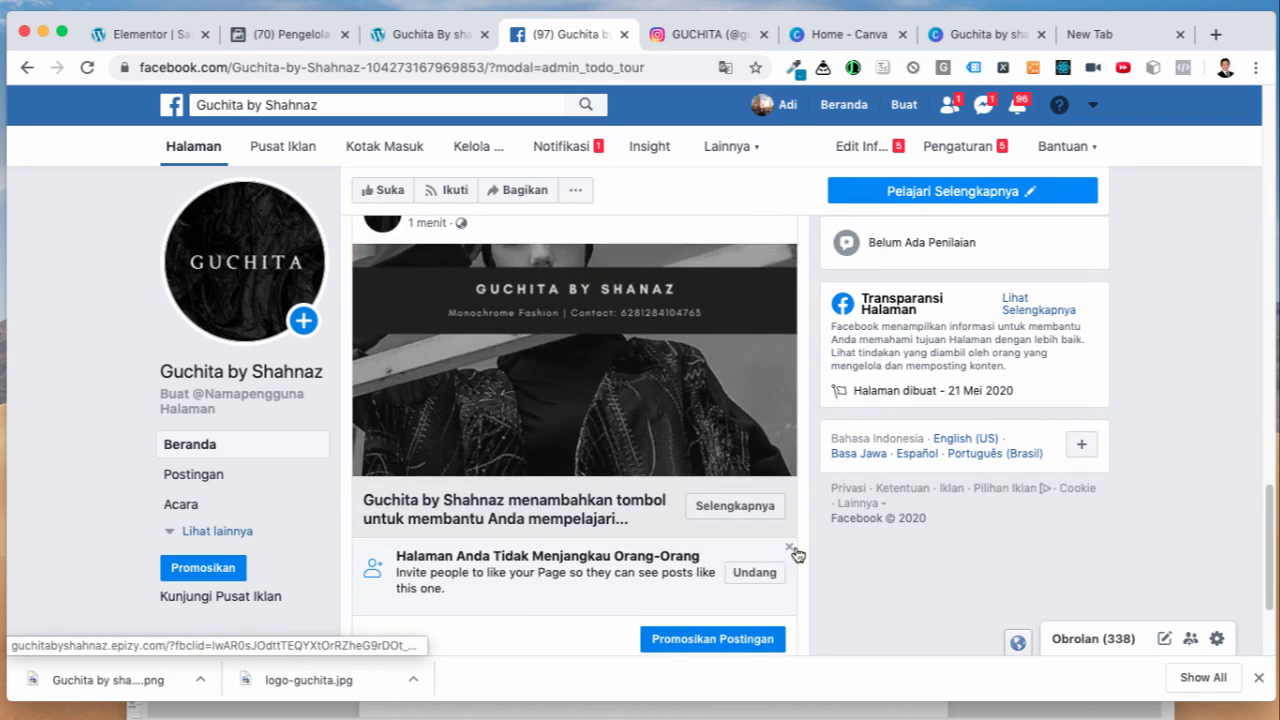
scroll(797, 553, up, 5)
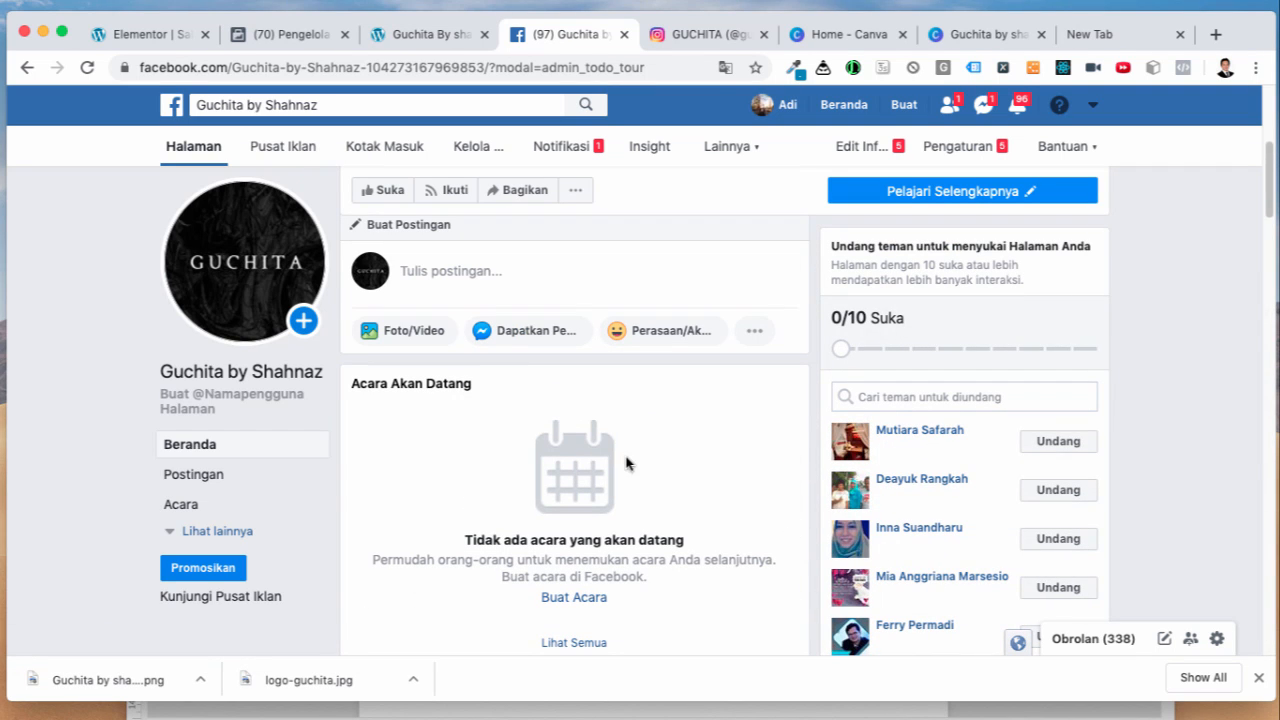
click(87, 68)
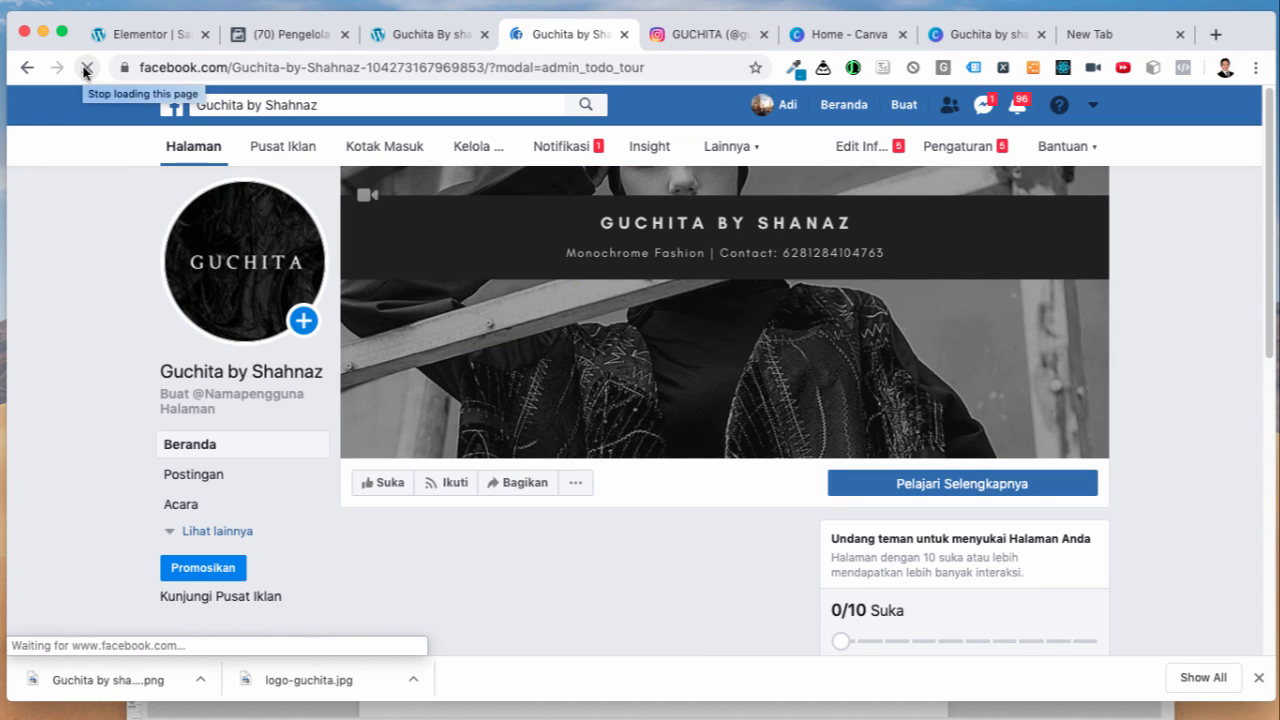
scroll(789, 622, down, 5)
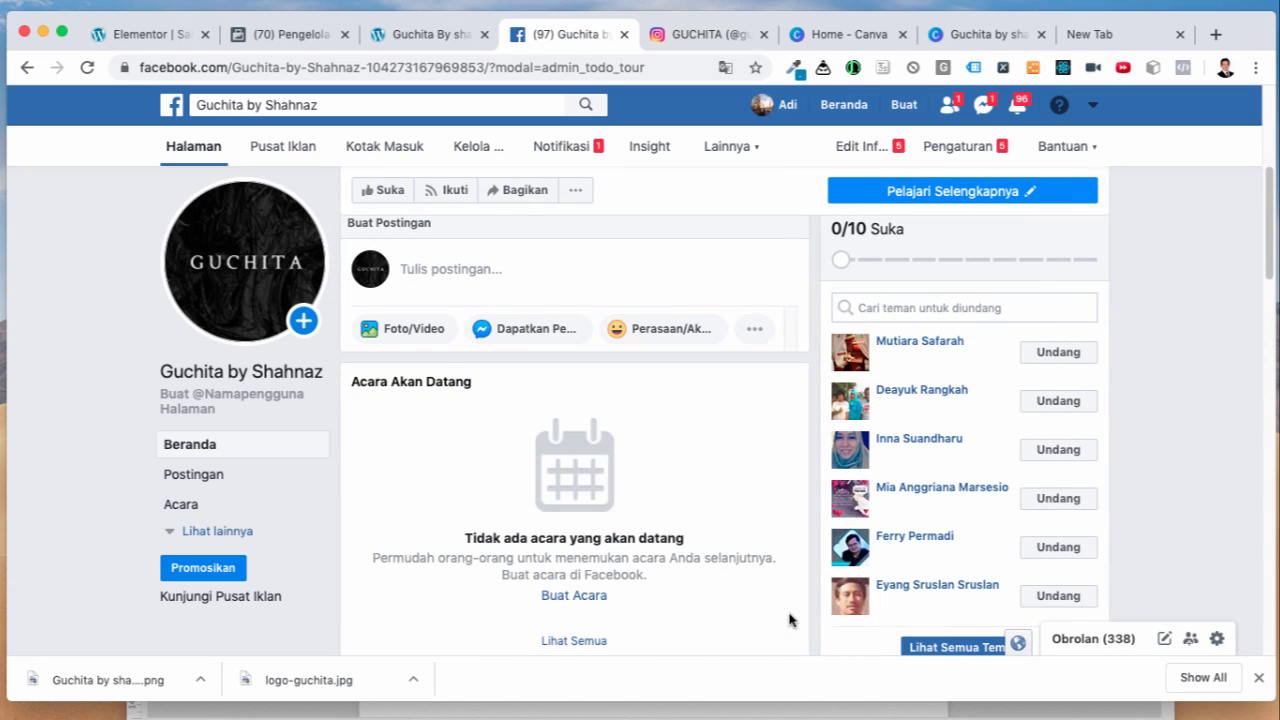
scroll(789, 622, down, 5)
scroll(789, 619, down, 5)
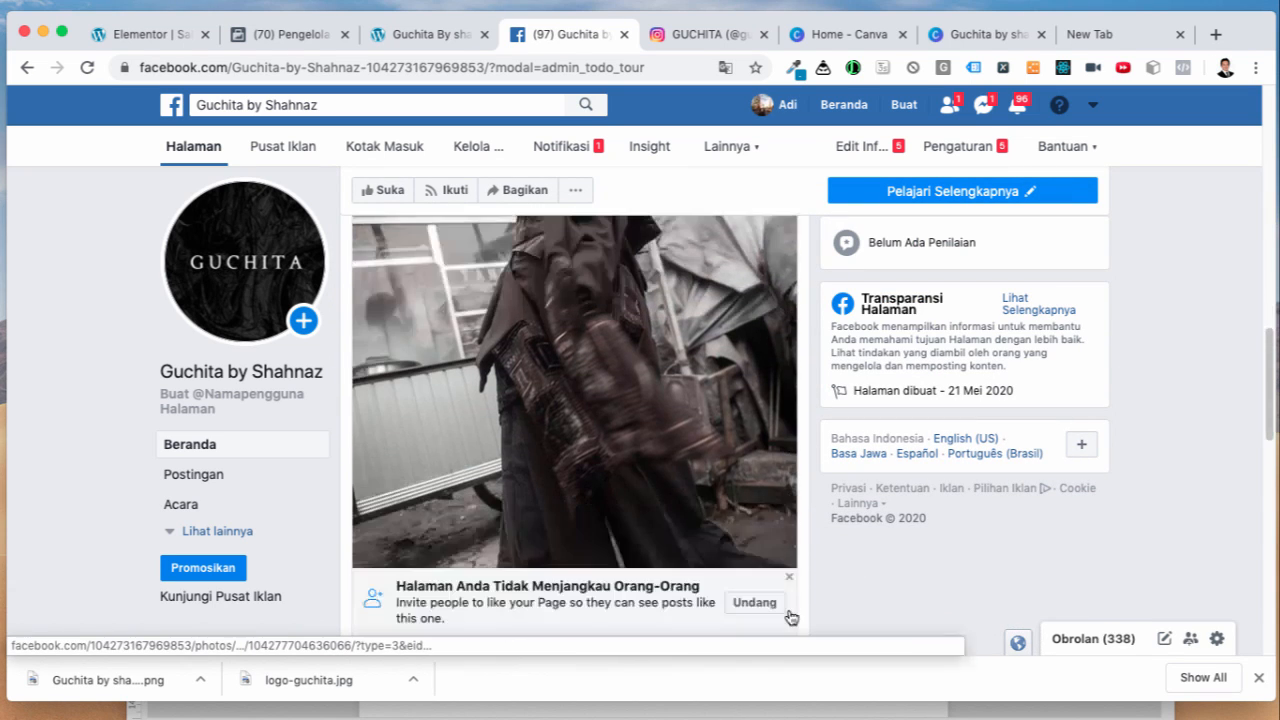
scroll(676, 491, up, 3)
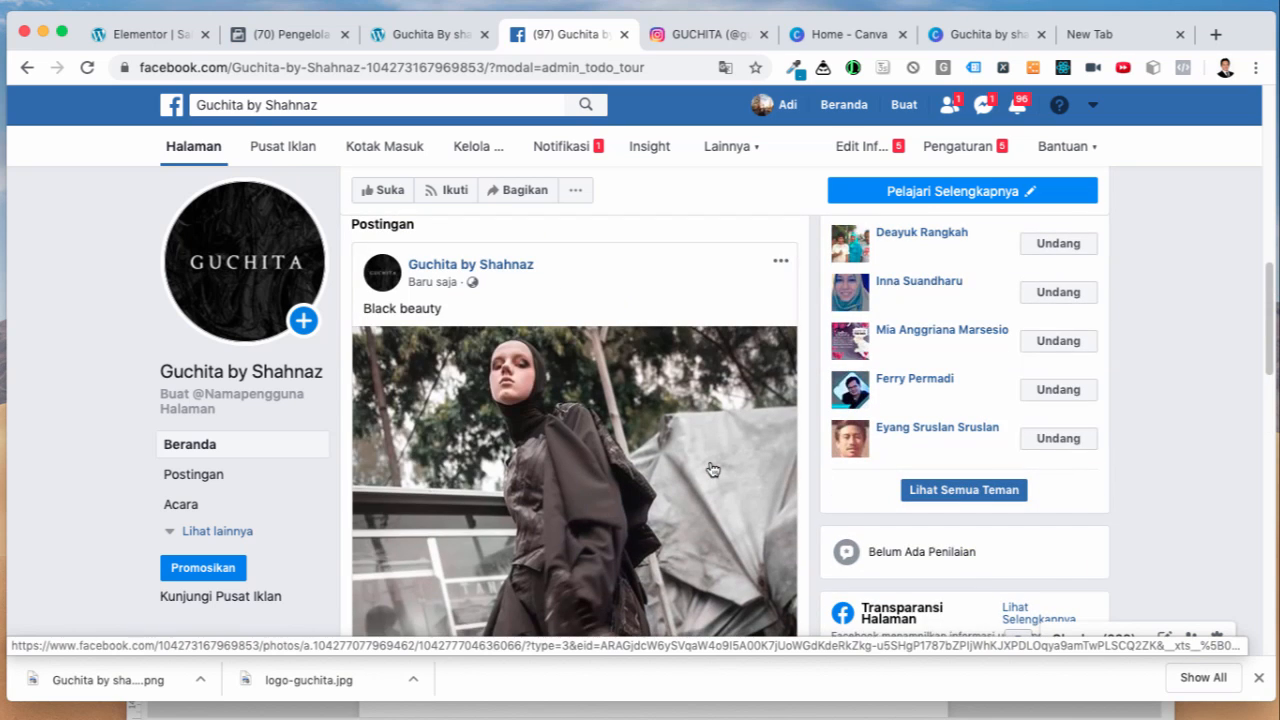
click(239, 401)
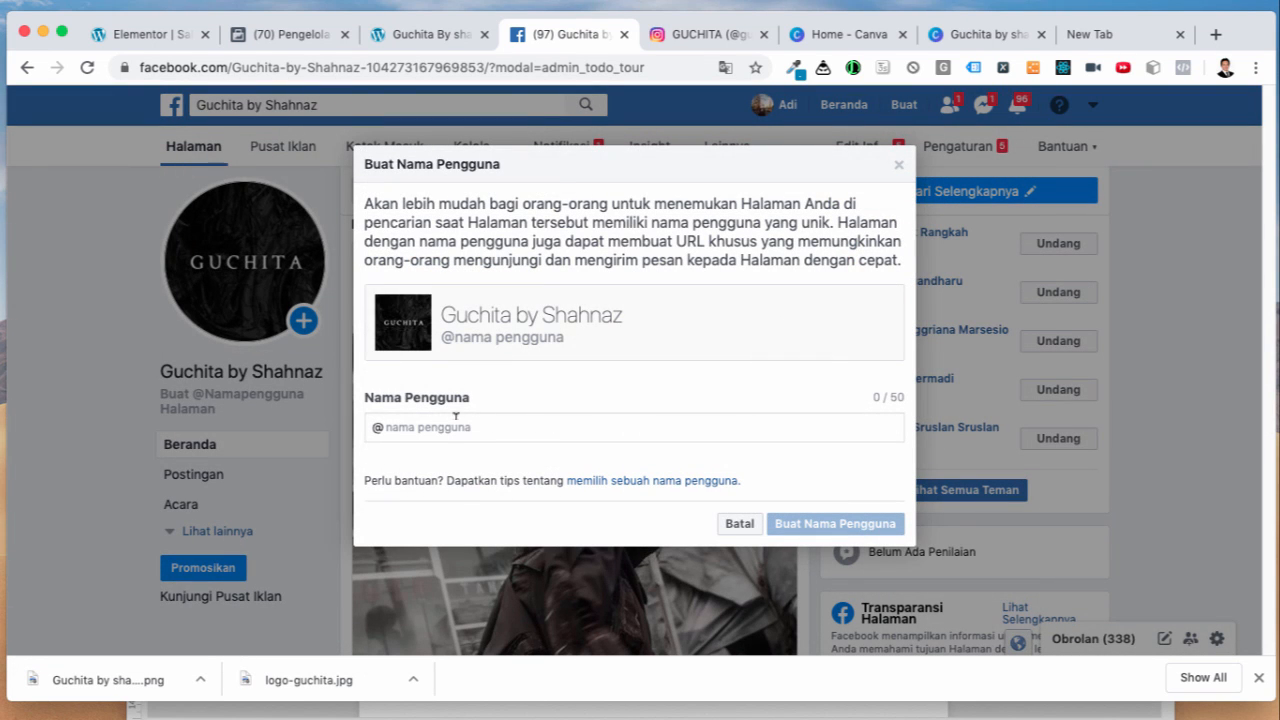
click(443, 426)
drag(444, 312, 636, 319)
key(ctrl+c)
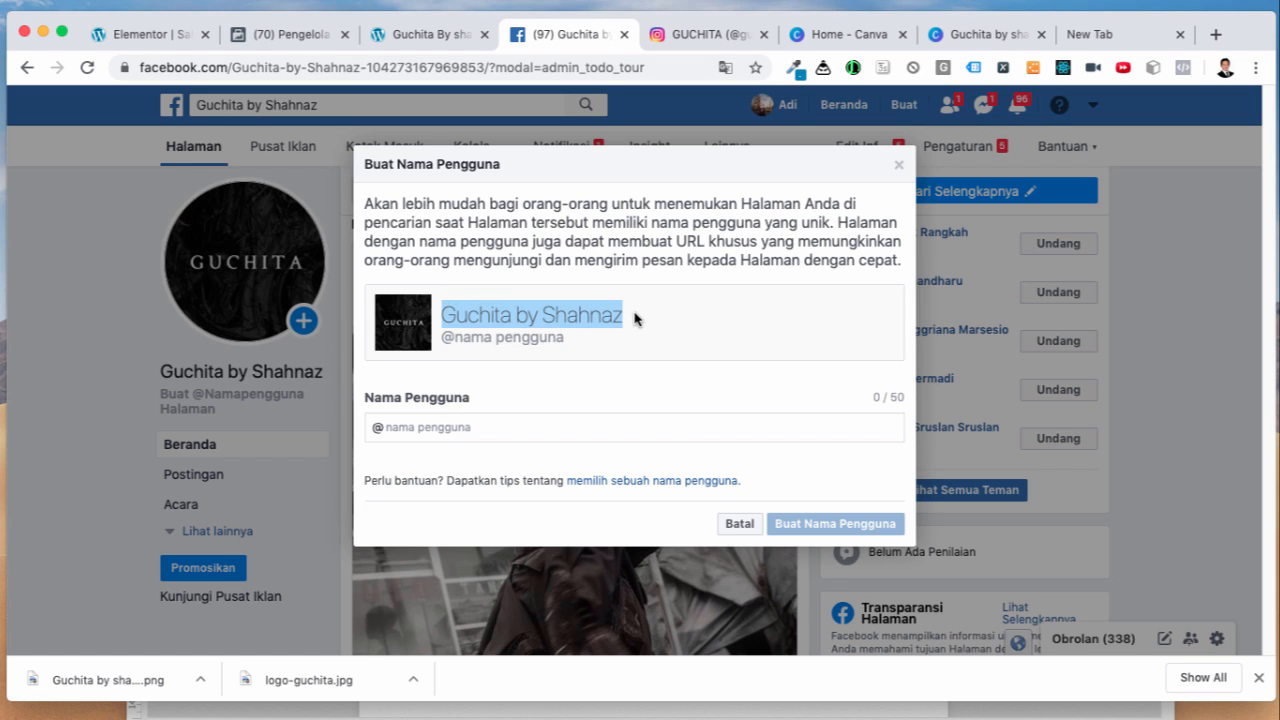
click(418, 427)
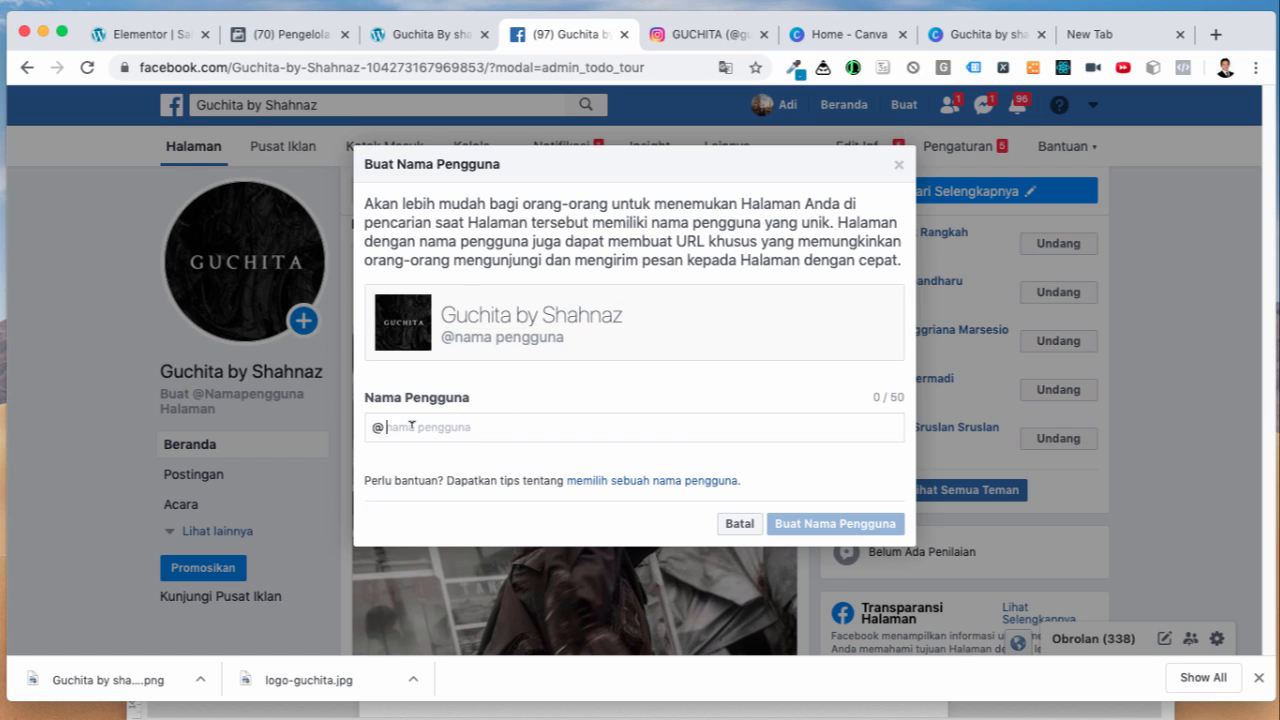
key(ctrl+v)
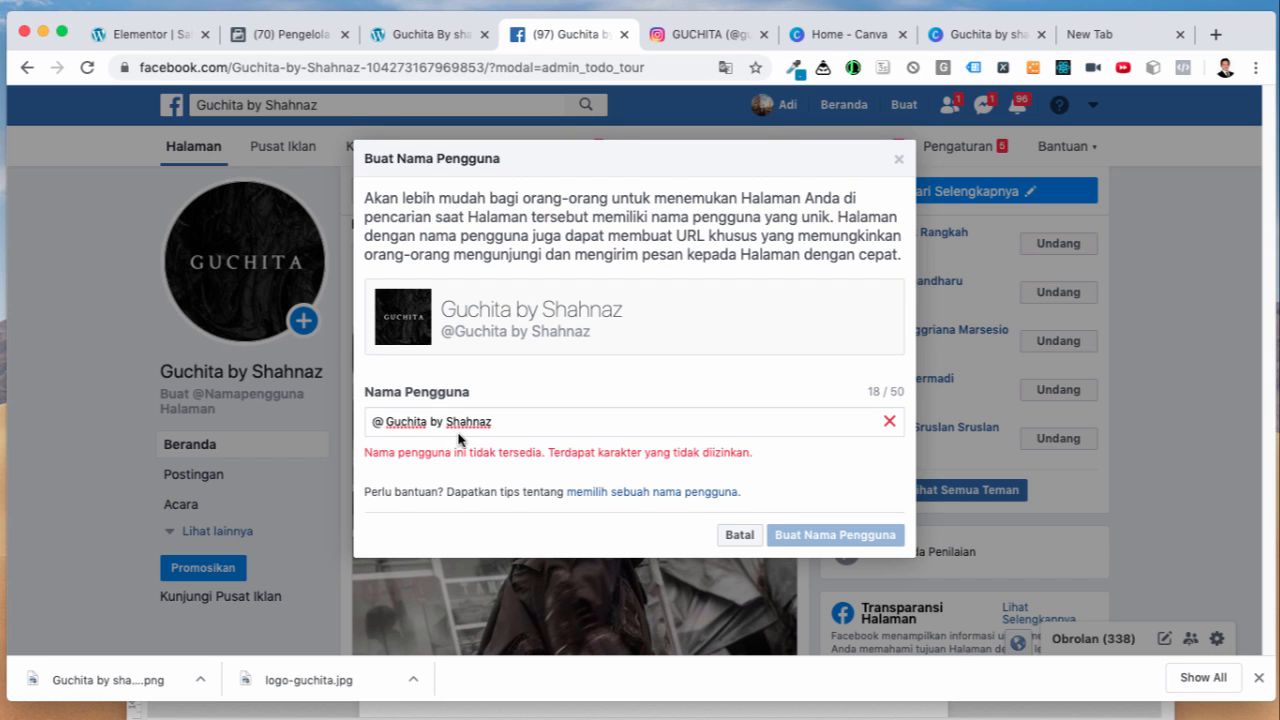
key(BackSpace)
click(430, 427)
key(BackSpace)
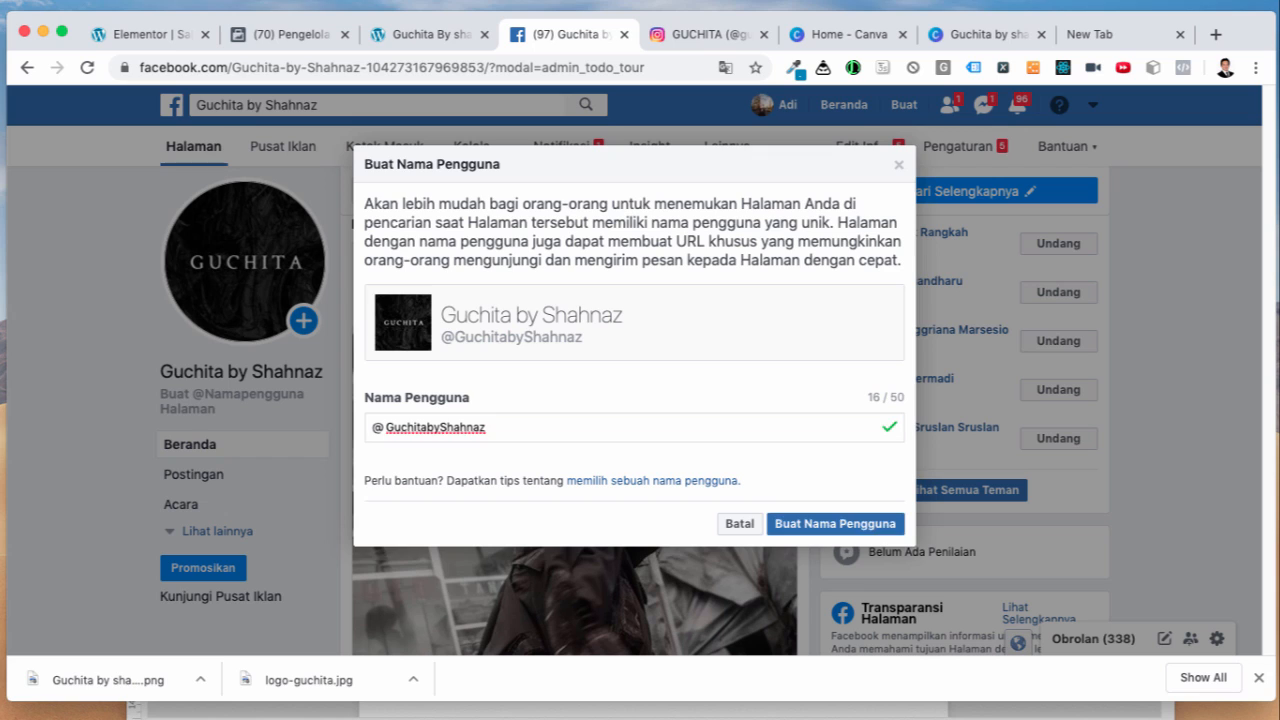
click(447, 427)
key(BackSpace)
click(820, 523)
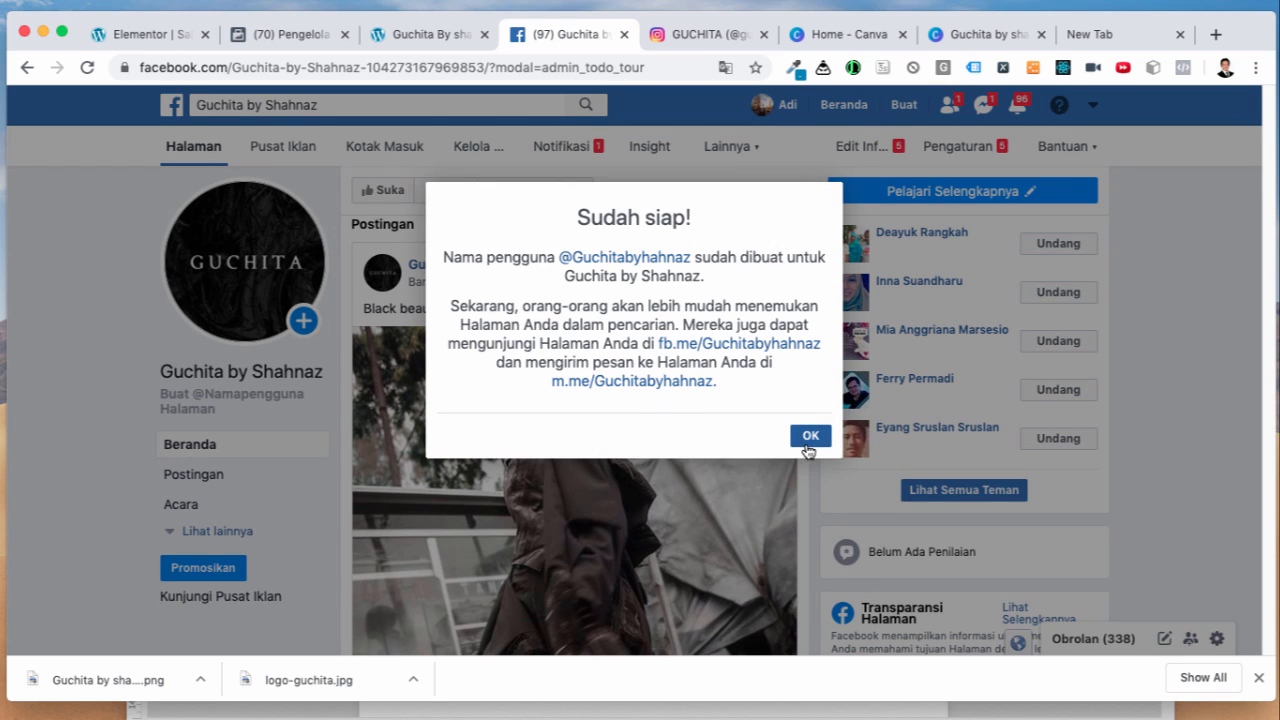
click(809, 438)
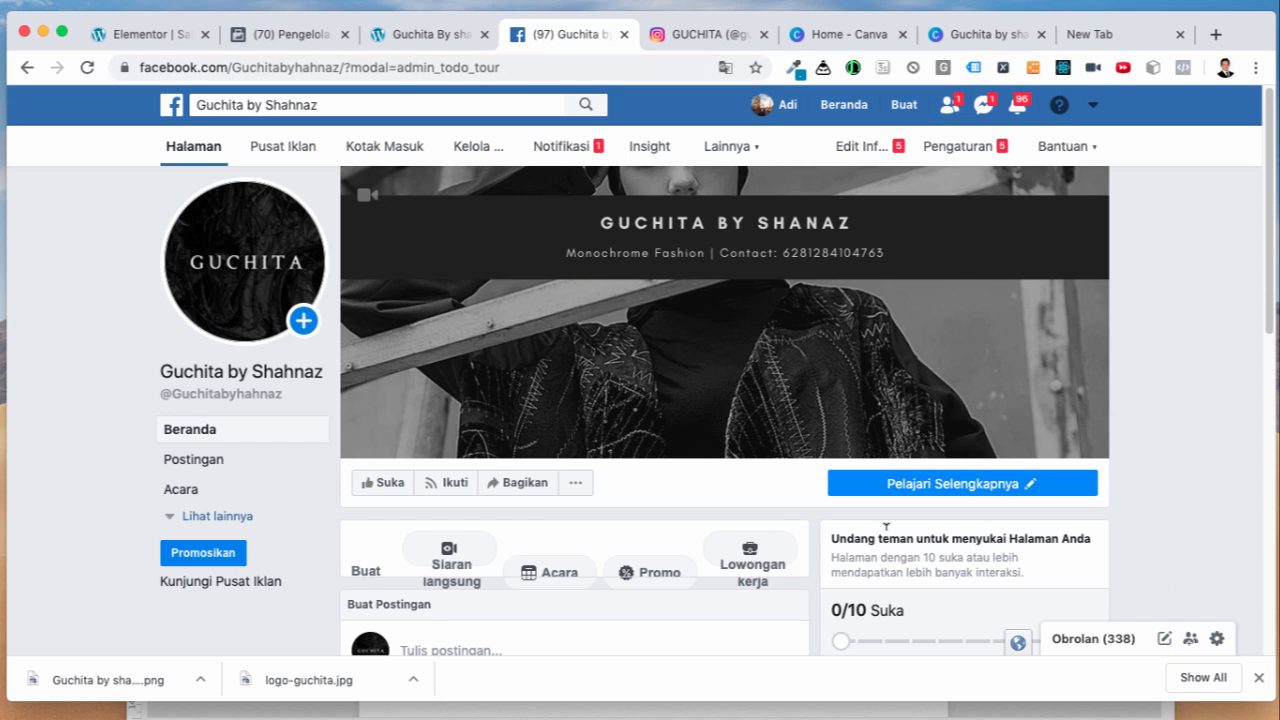
scroll(785, 611, down, 5)
scroll(785, 608, down, 3)
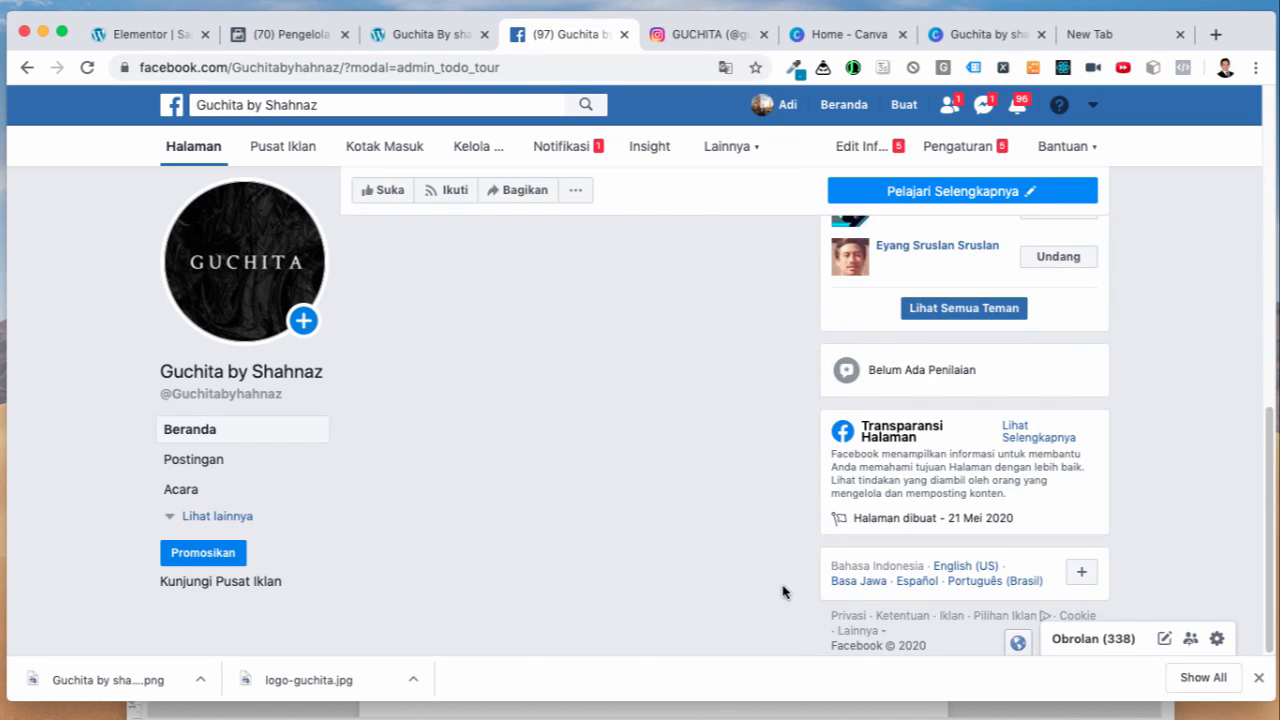
scroll(775, 580, up, 8)
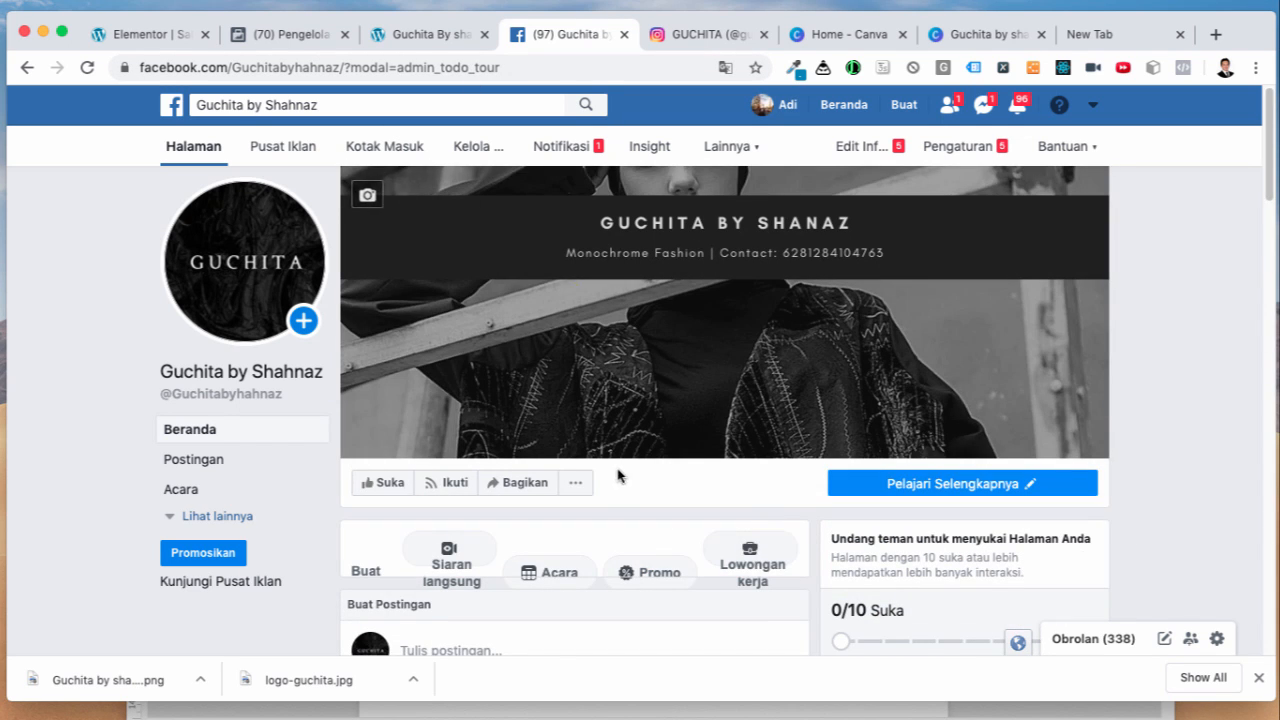
scroll(717, 518, down, 1)
scroll(717, 518, down, 8)
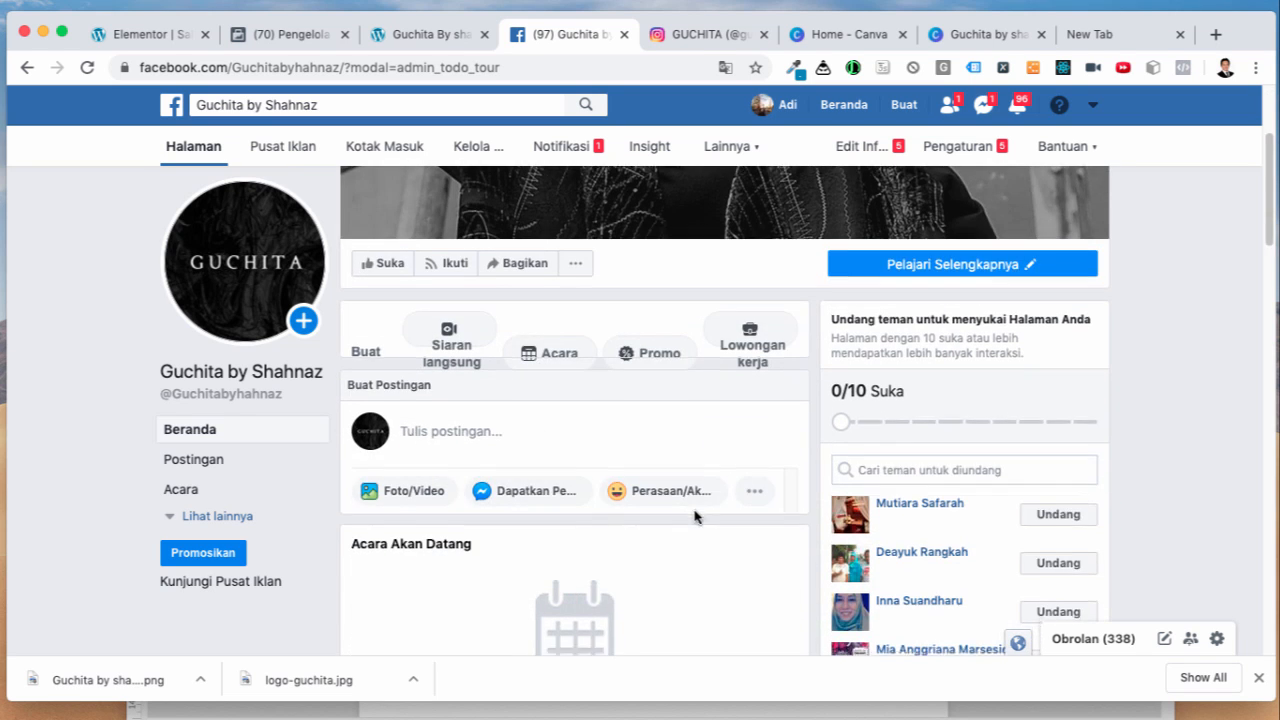
scroll(709, 521, down, 7)
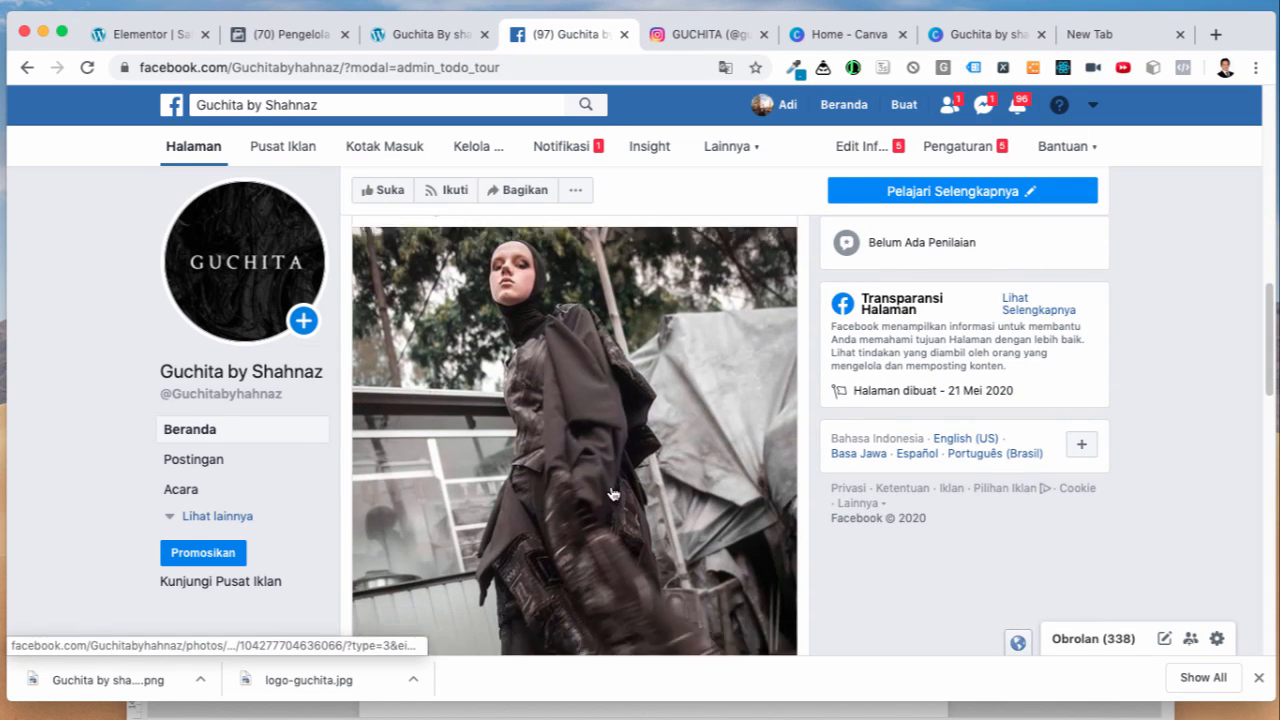
scroll(624, 523, down, 4)
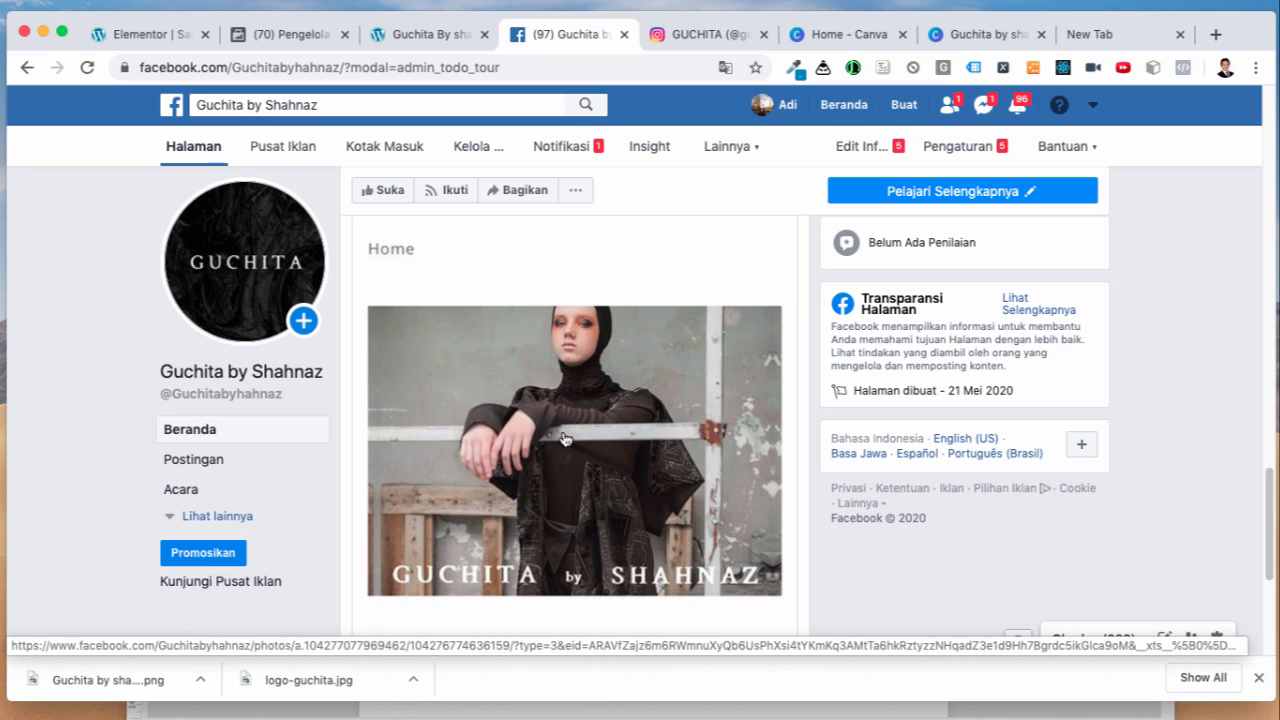
scroll(600, 460, down, 3)
scroll(711, 470, up, 12)
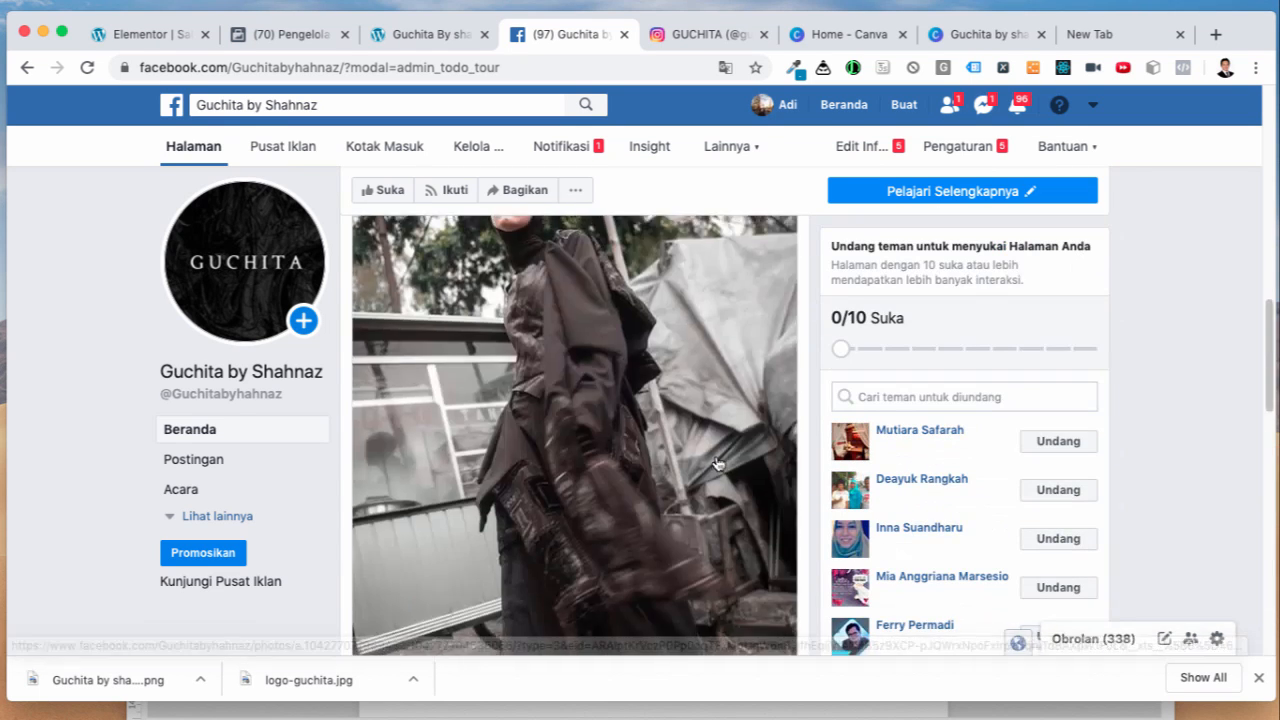
scroll(719, 434, up, 3)
scroll(720, 445, down, 3)
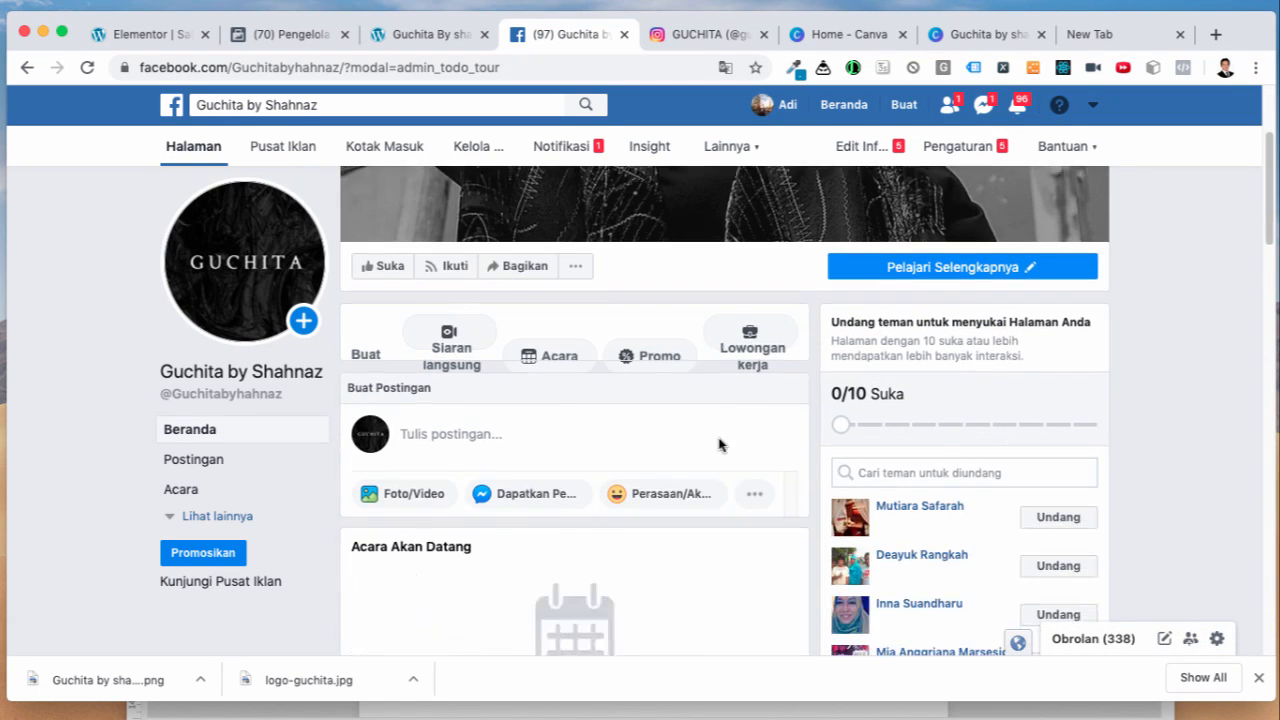
click(650, 351)
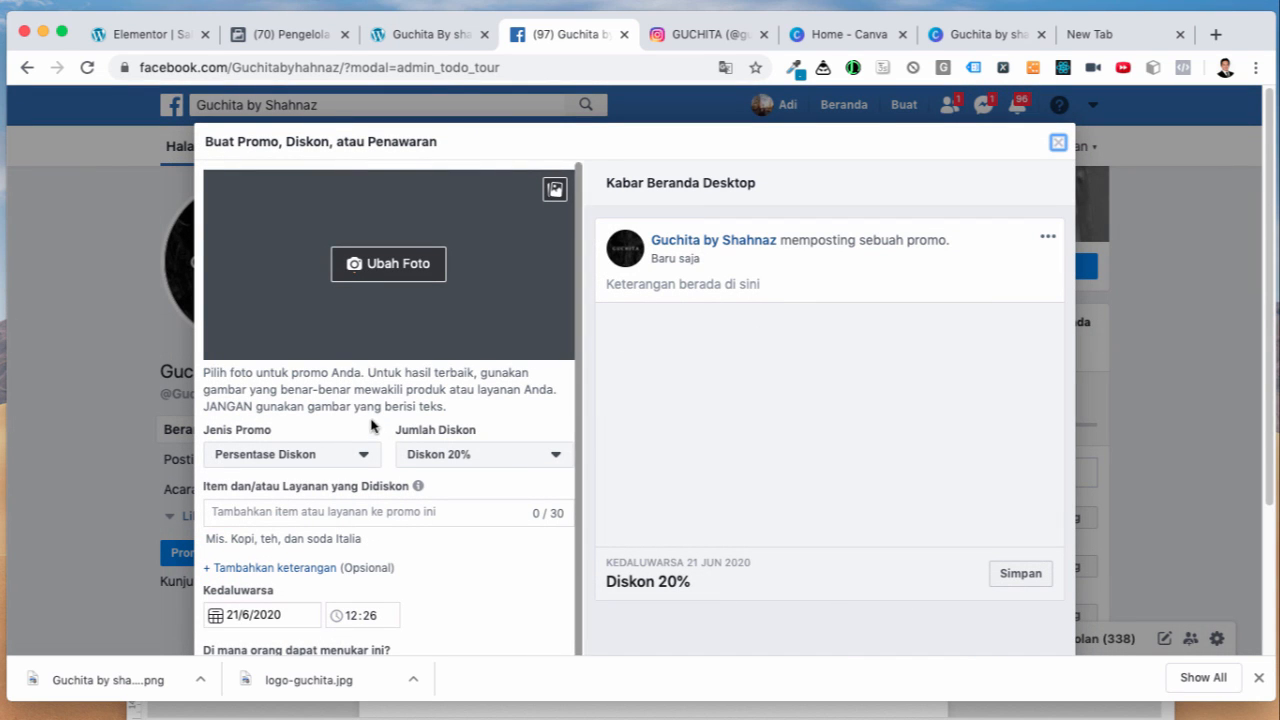
Step: Make the promo a custom percentage discount of 60%
click(362, 459)
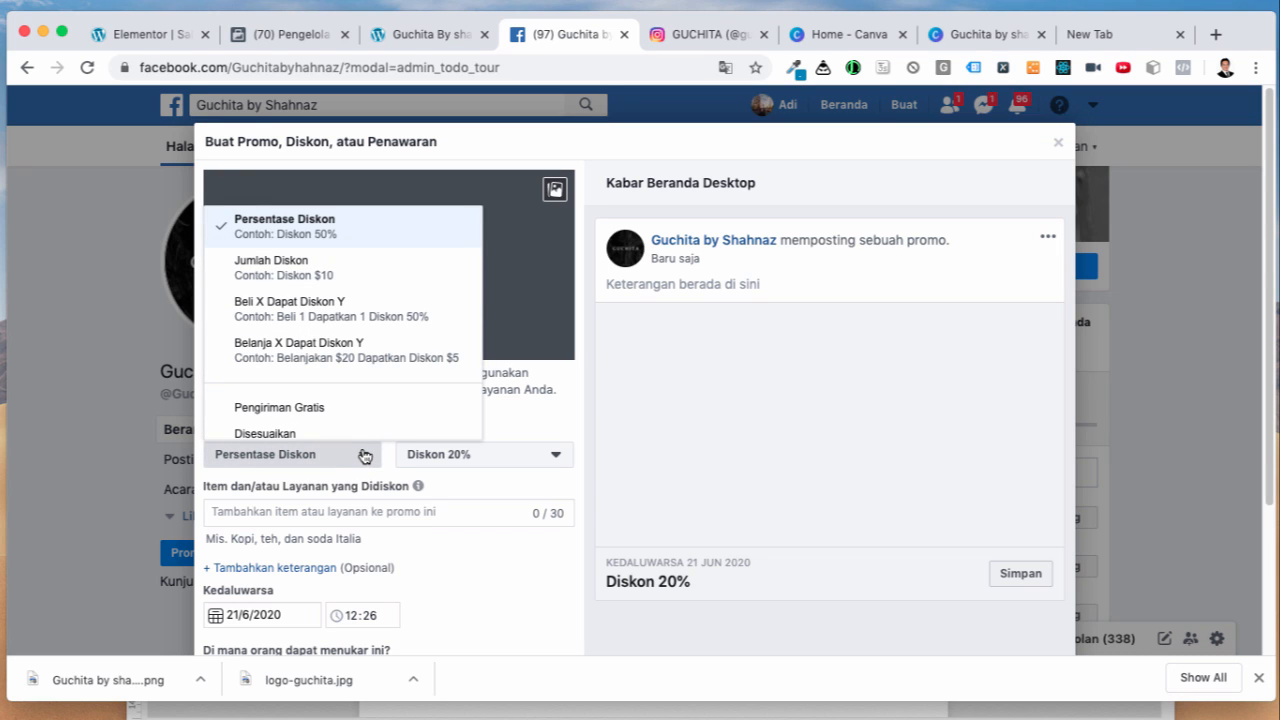
click(466, 547)
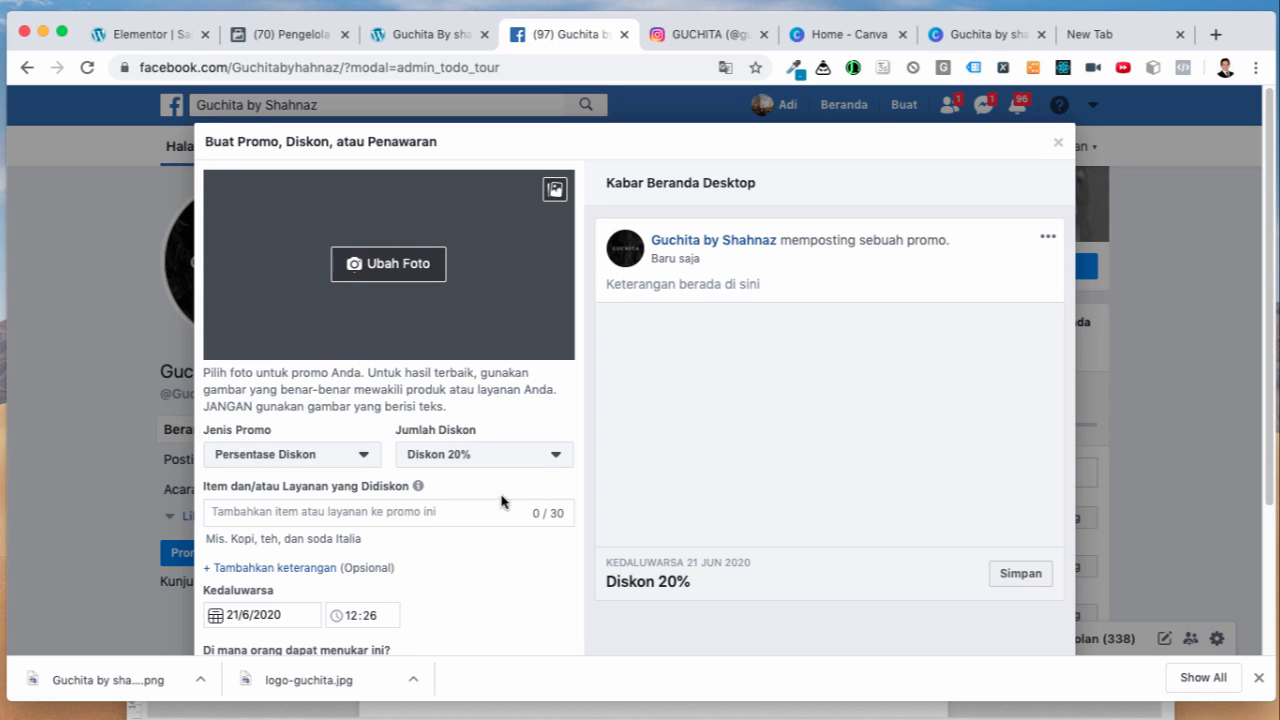
click(545, 463)
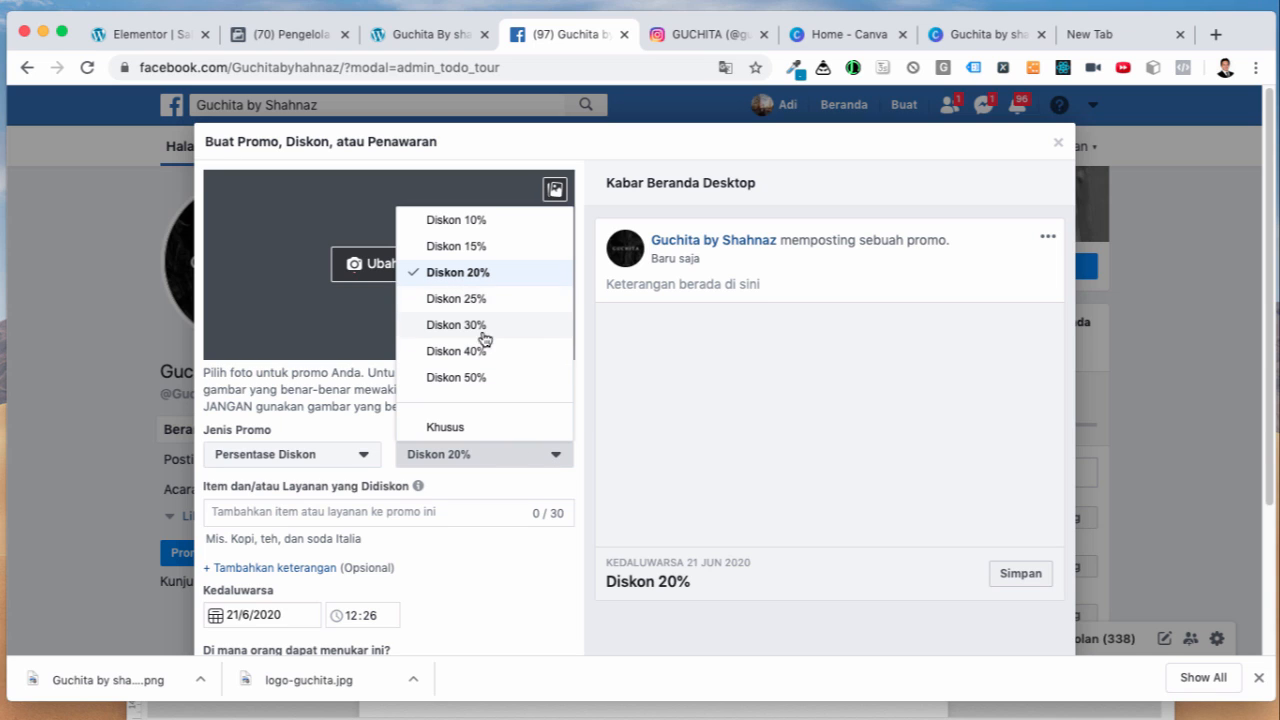
click(471, 428)
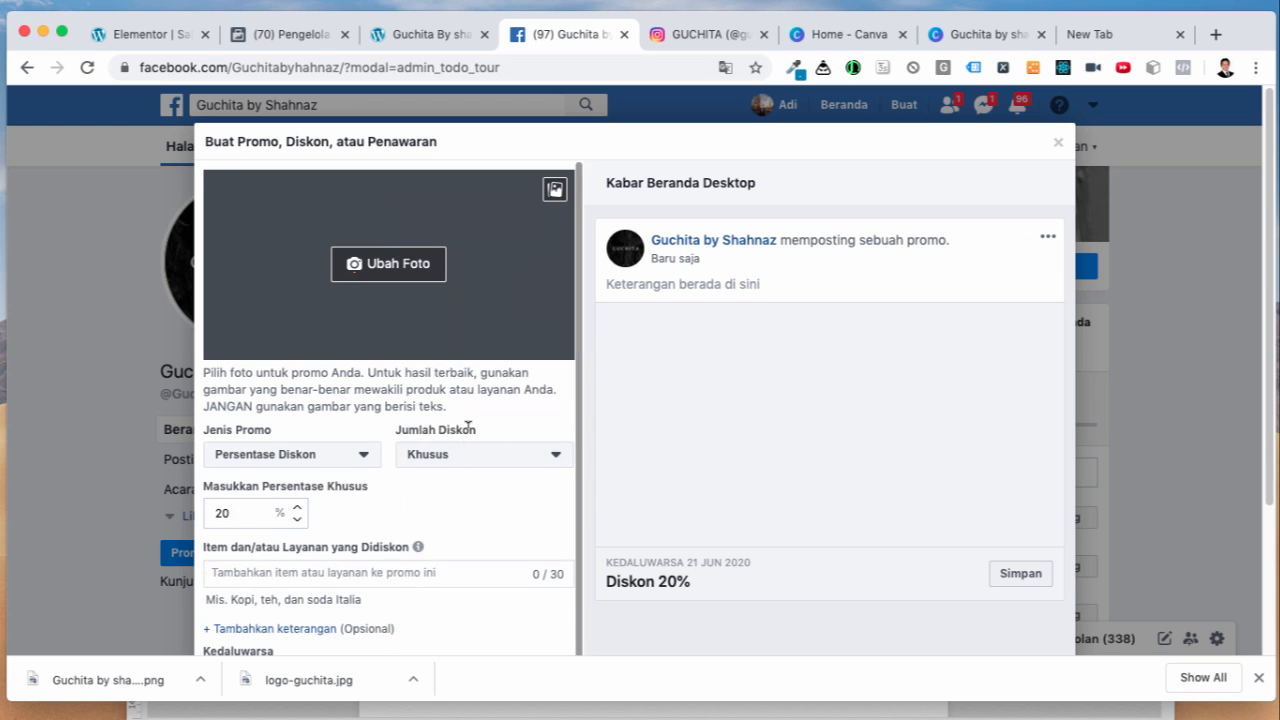
drag(232, 511, 208, 518)
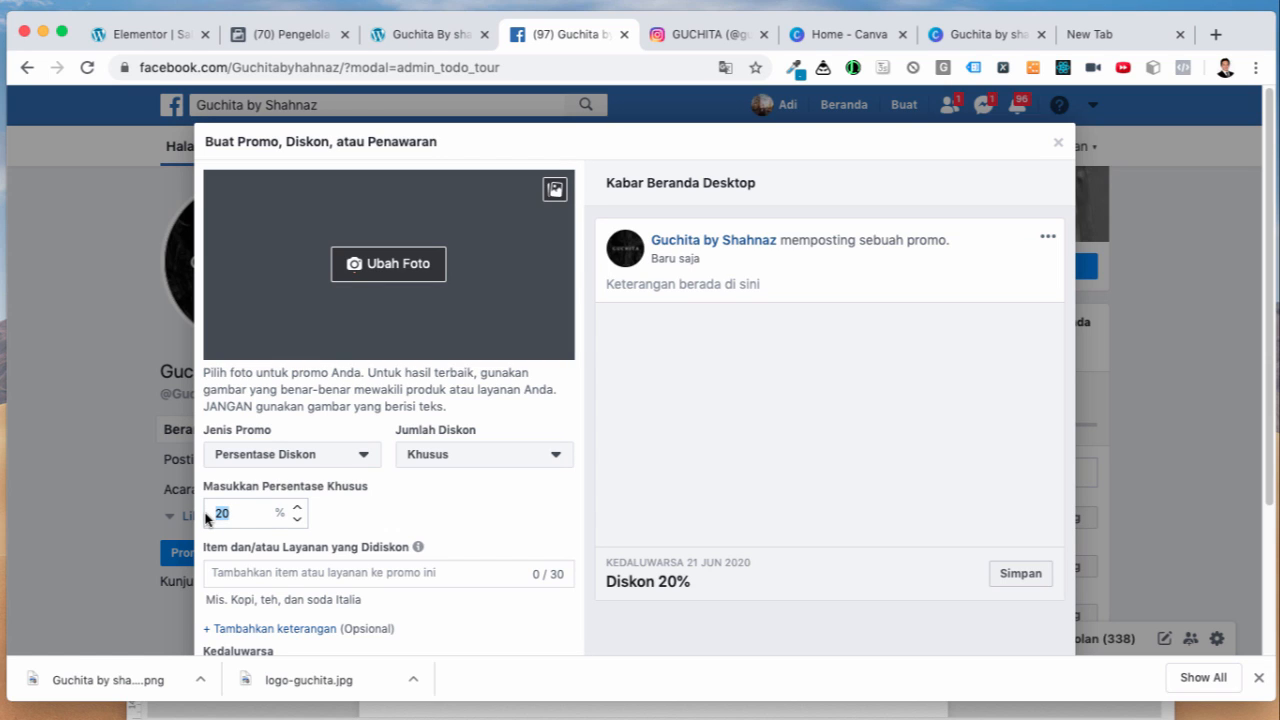
text(60)
Step: Set the promo expiry to 24 May 2020 and make it redeemable online
scroll(451, 612, down, 2)
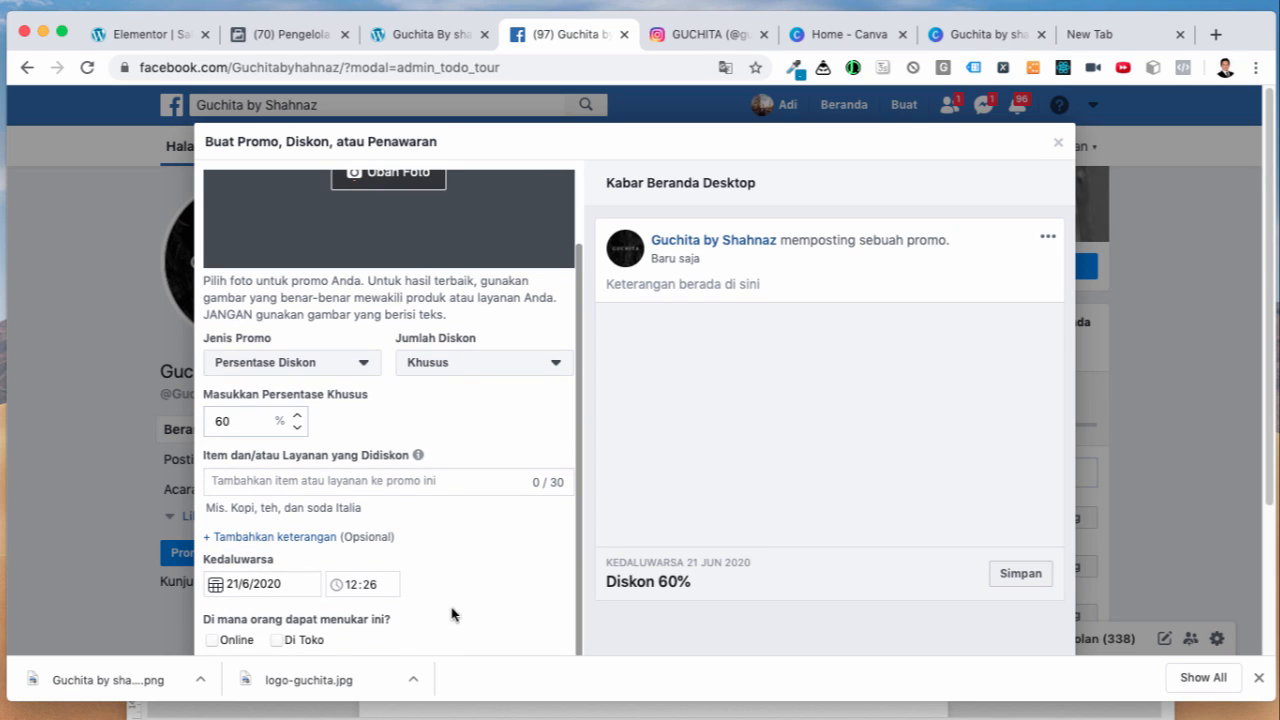
click(238, 583)
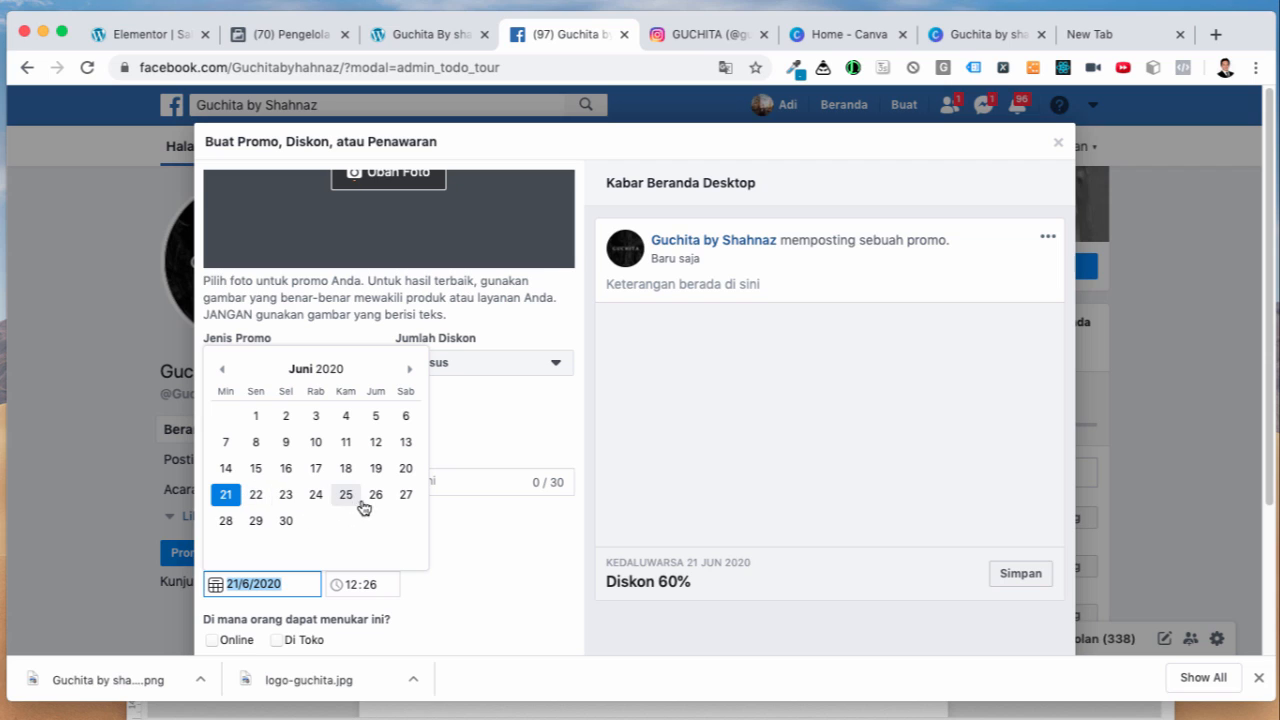
click(222, 369)
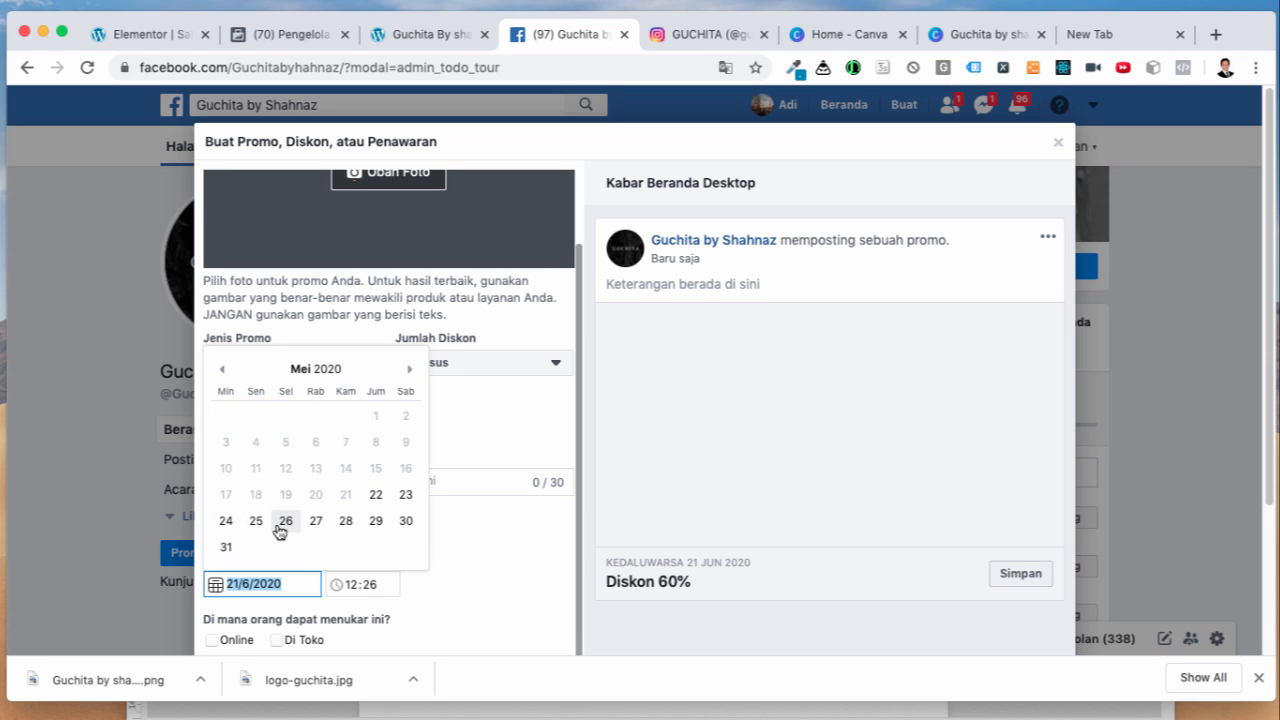
click(227, 521)
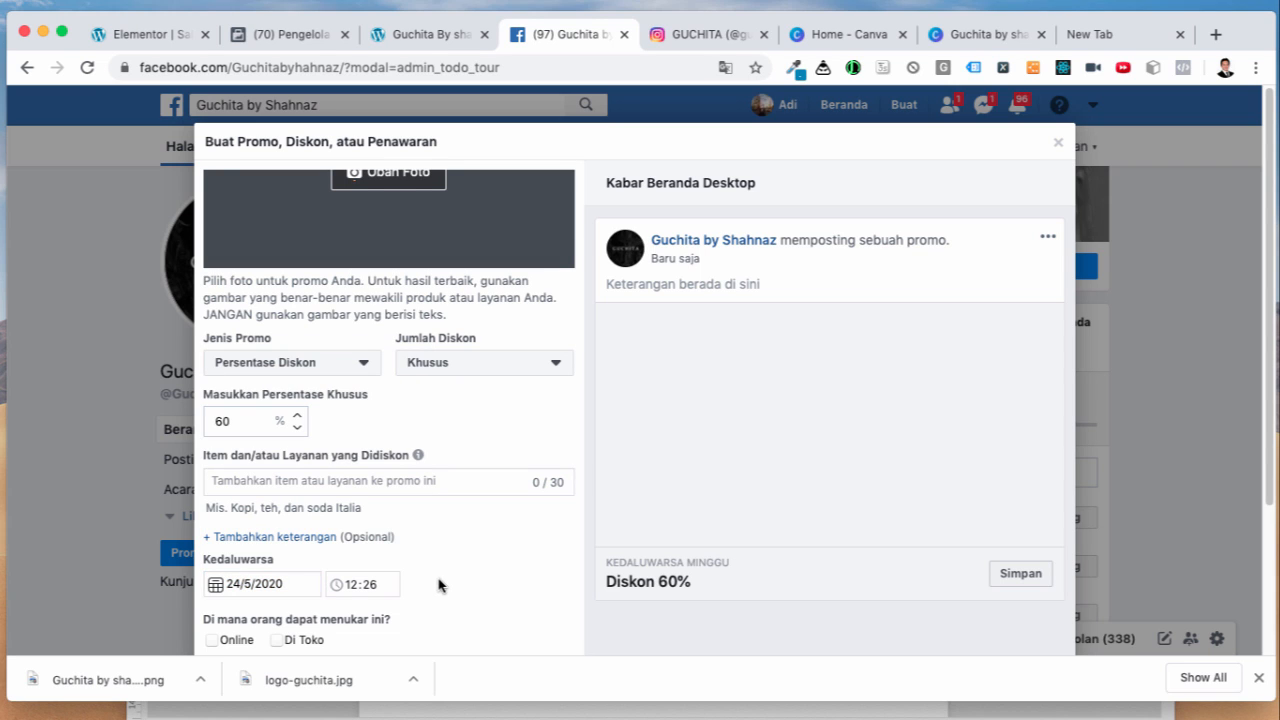
click(212, 641)
scroll(446, 600, down, 1)
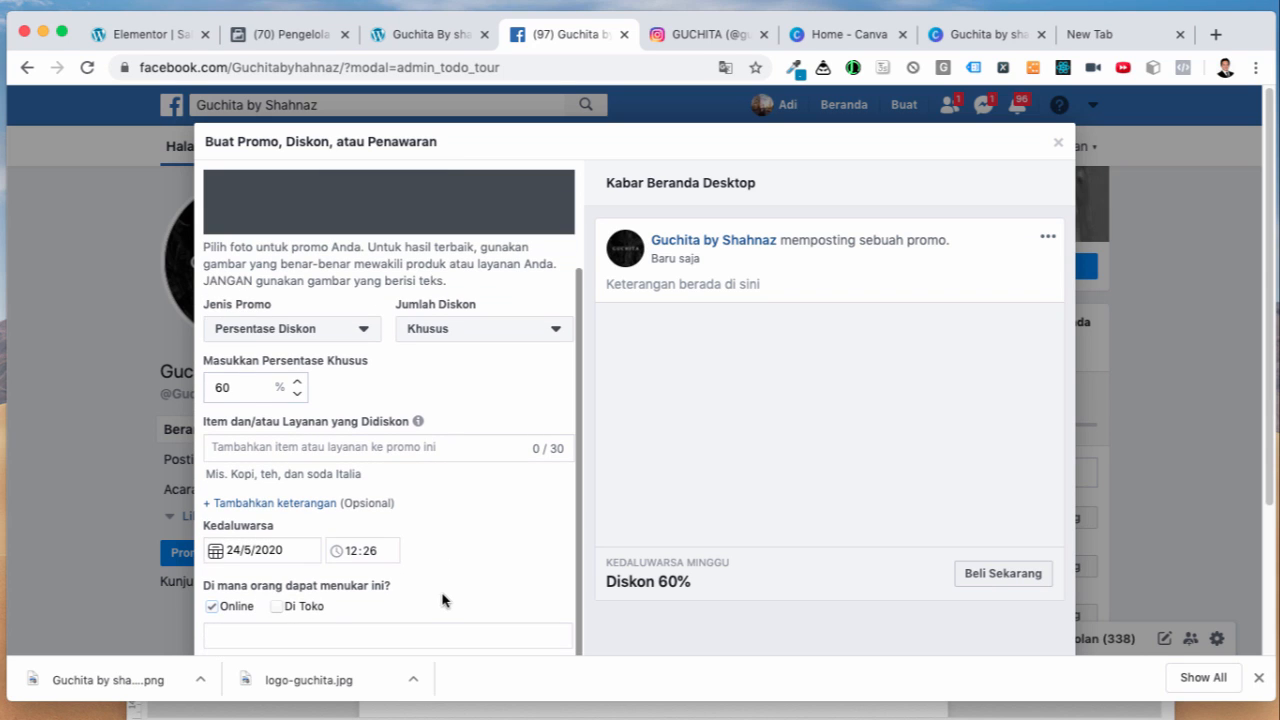
scroll(451, 586, up, 3)
scroll(453, 589, down, 3)
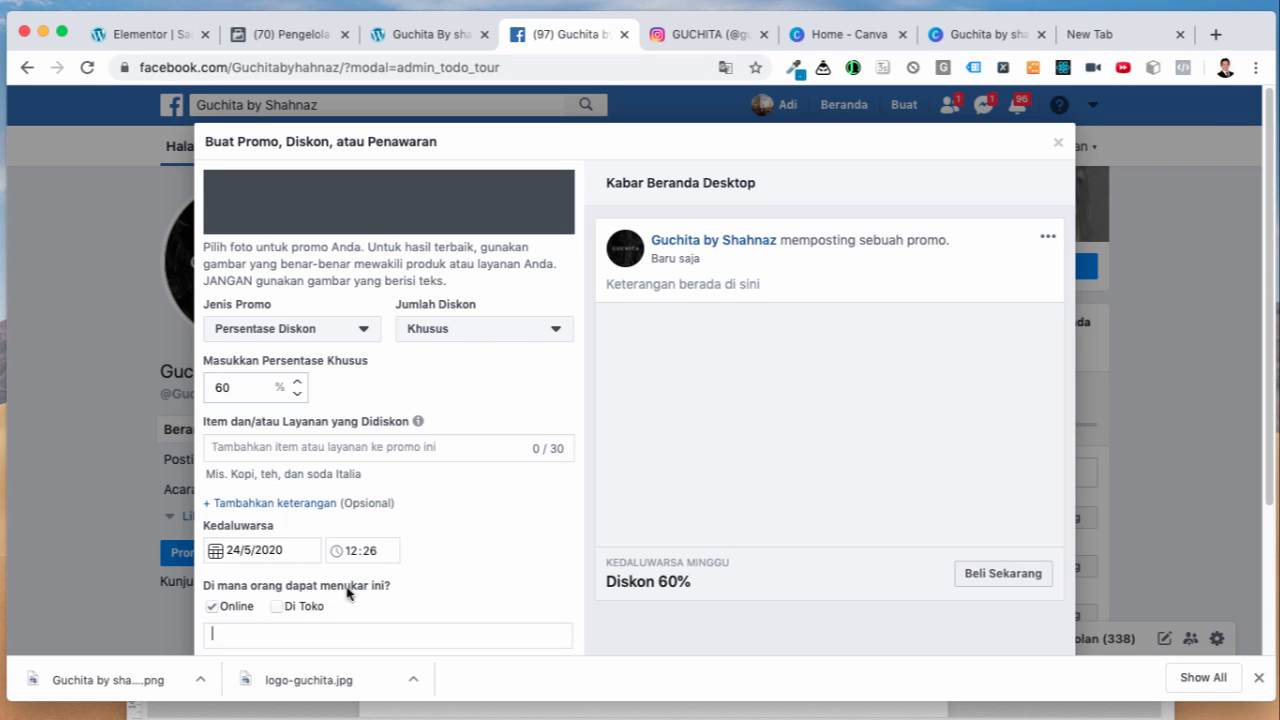
click(141, 40)
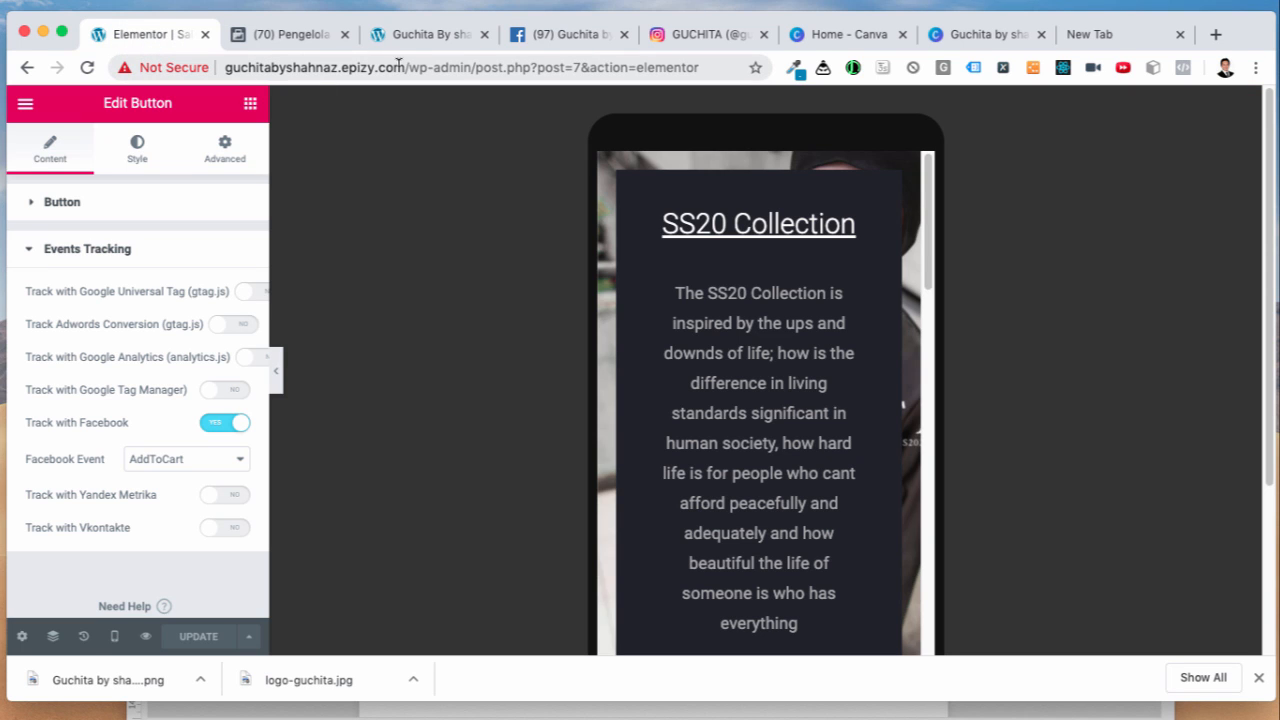
drag(404, 66, 228, 66)
key(super+c)
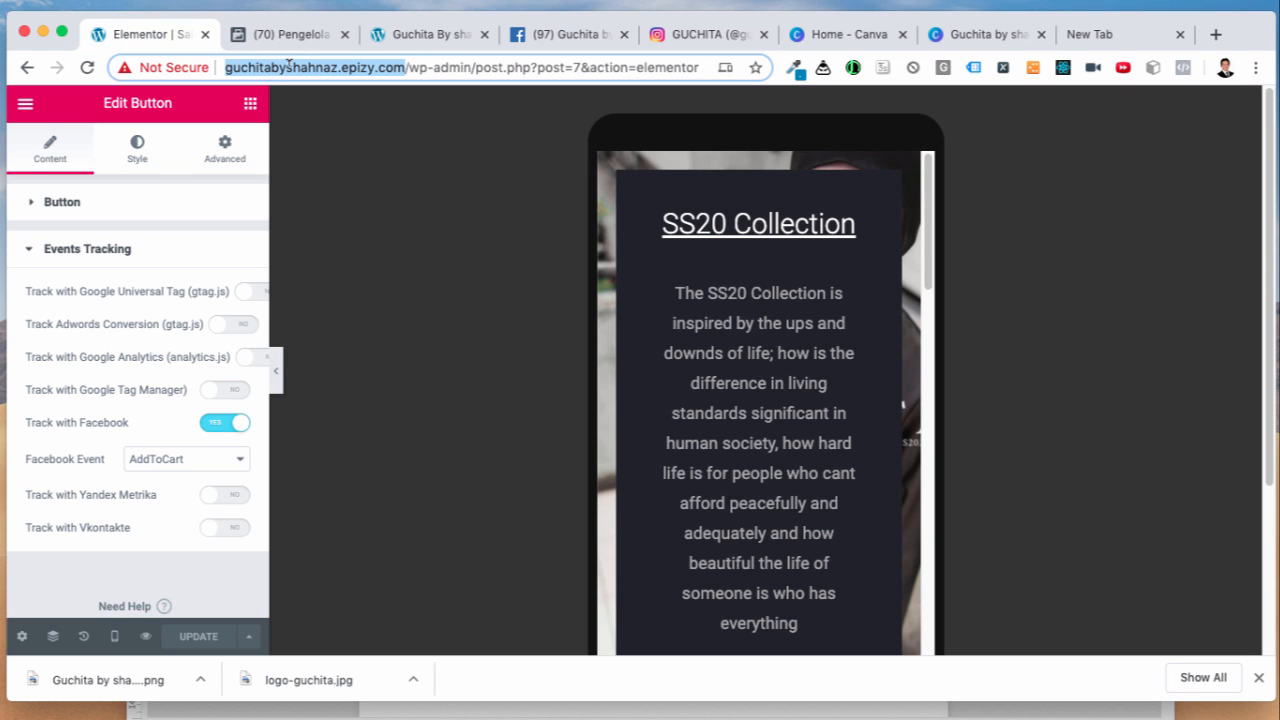
click(538, 36)
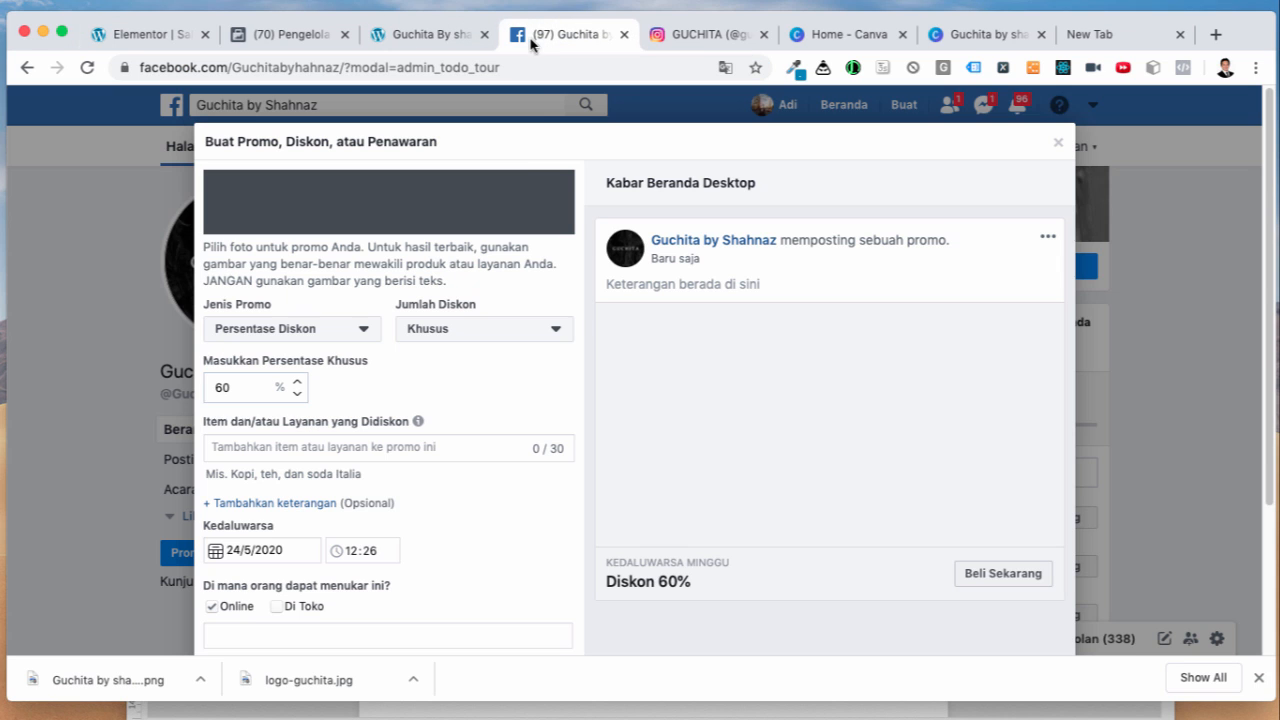
key(super+v)
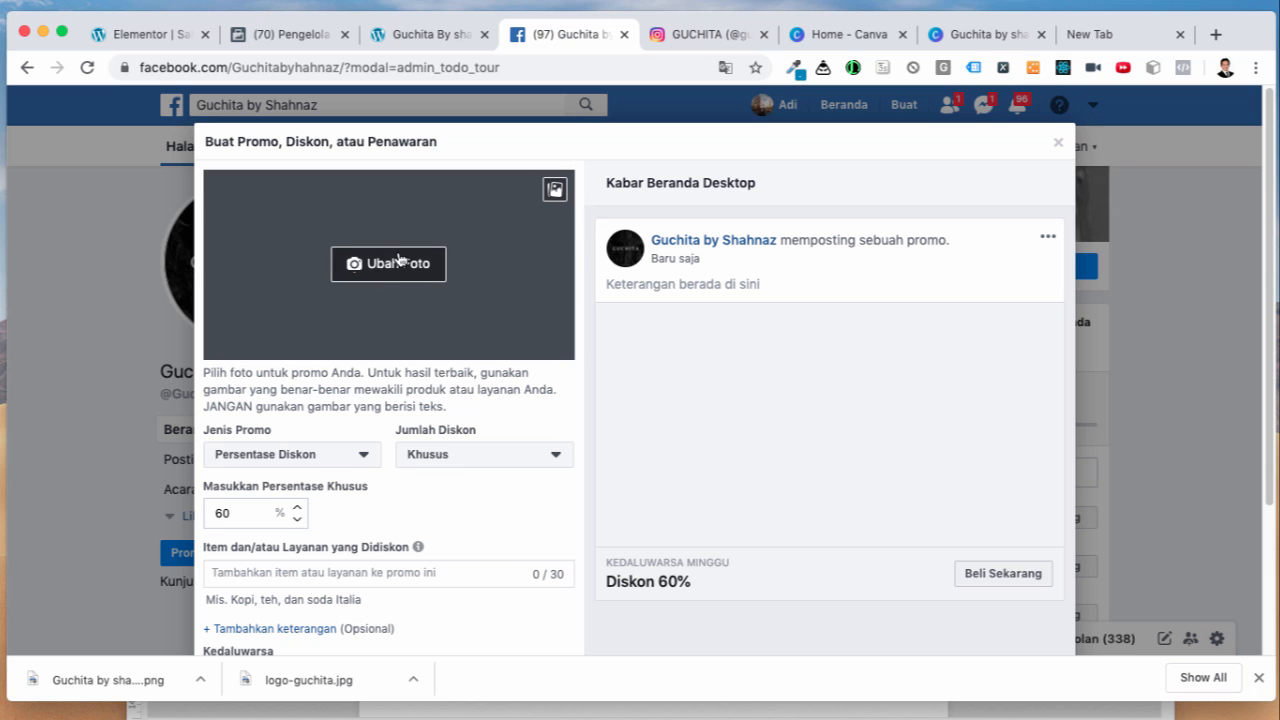
Step: Upload guchitabyshahnaz-BxmtPYRn5TO.jpg as the promo photo
click(396, 263)
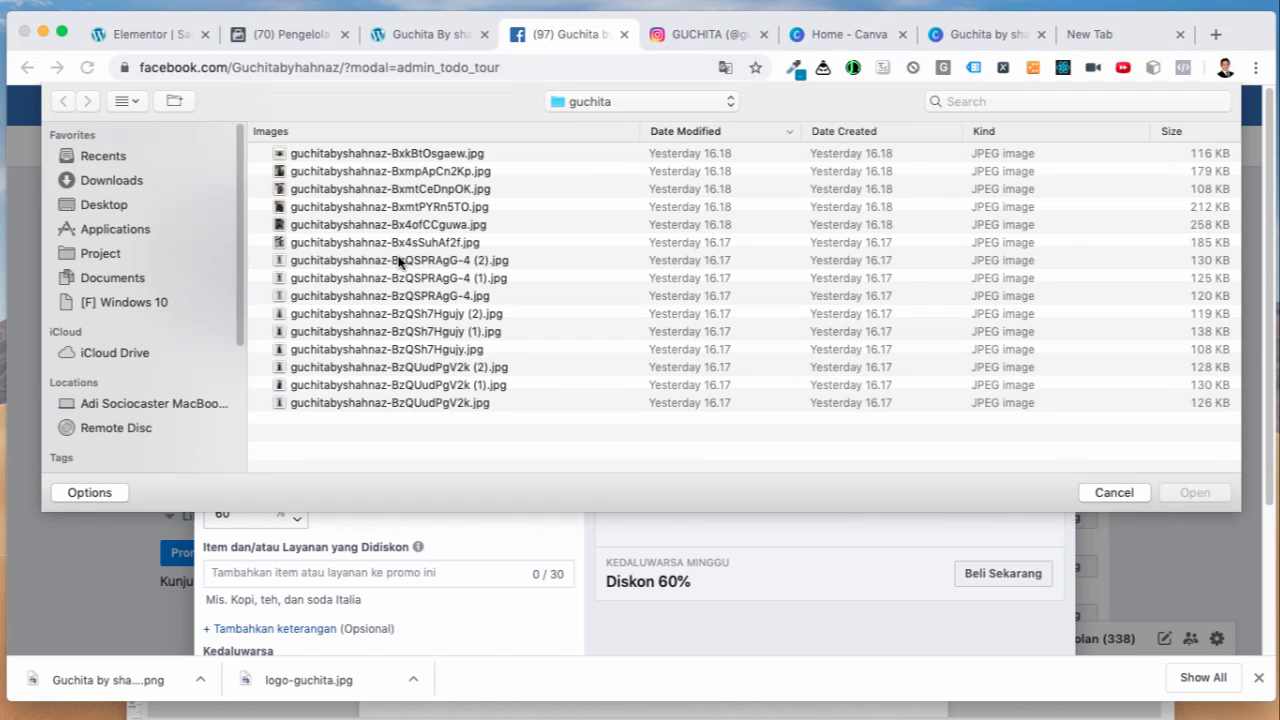
click(351, 207)
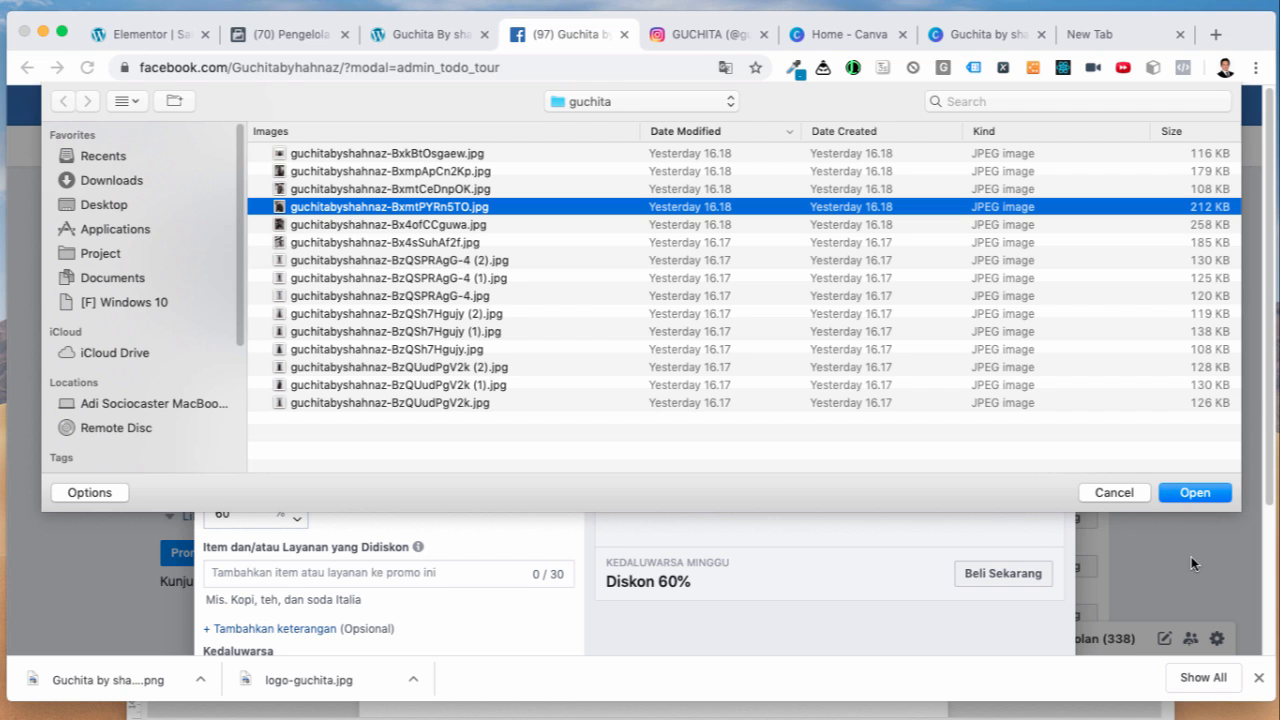
click(1196, 493)
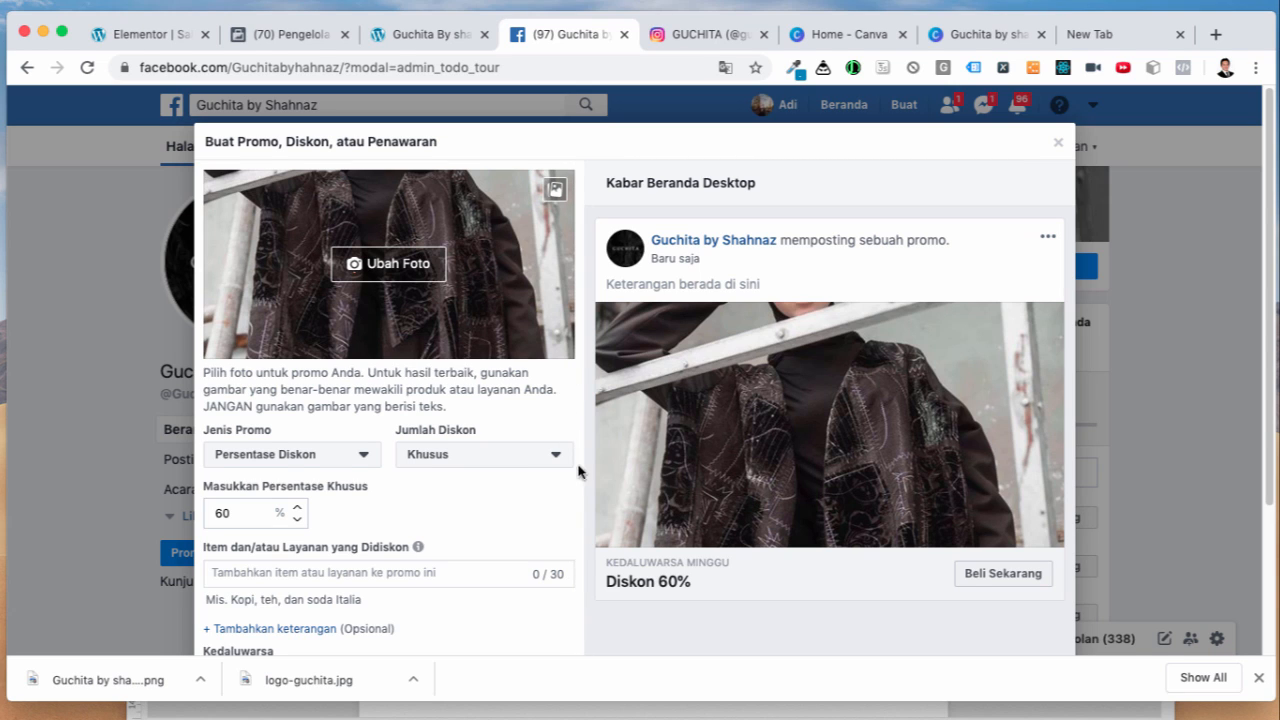
scroll(495, 520, down, 1)
scroll(495, 527, down, 2)
scroll(493, 550, down, 3)
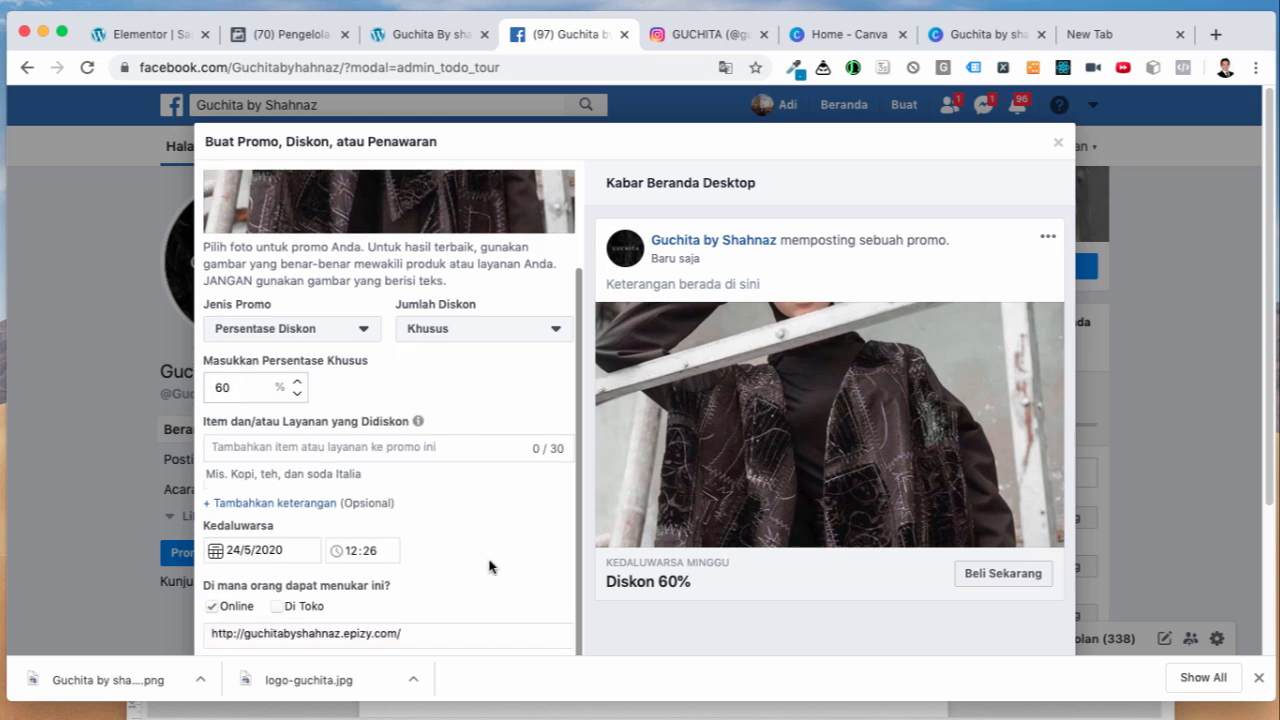
Step: Enter 'Clearance Sale 60%' as the discounted item name
click(357, 447)
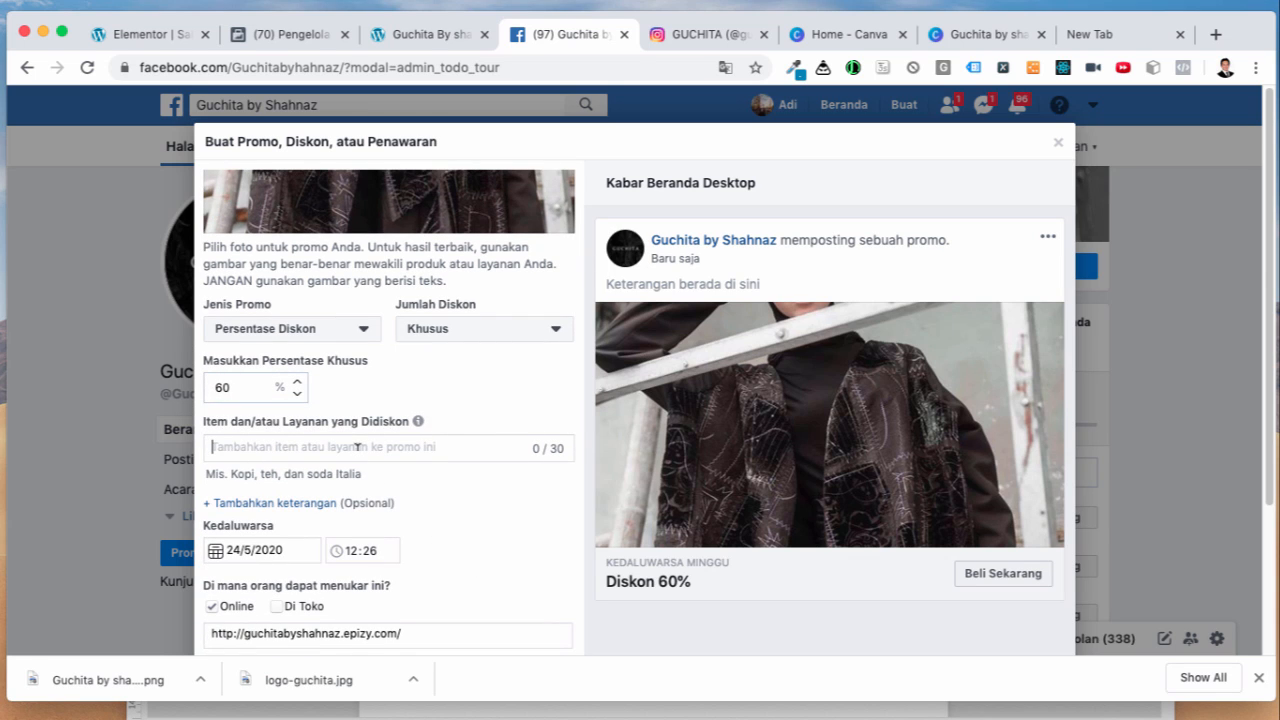
text(Clea)
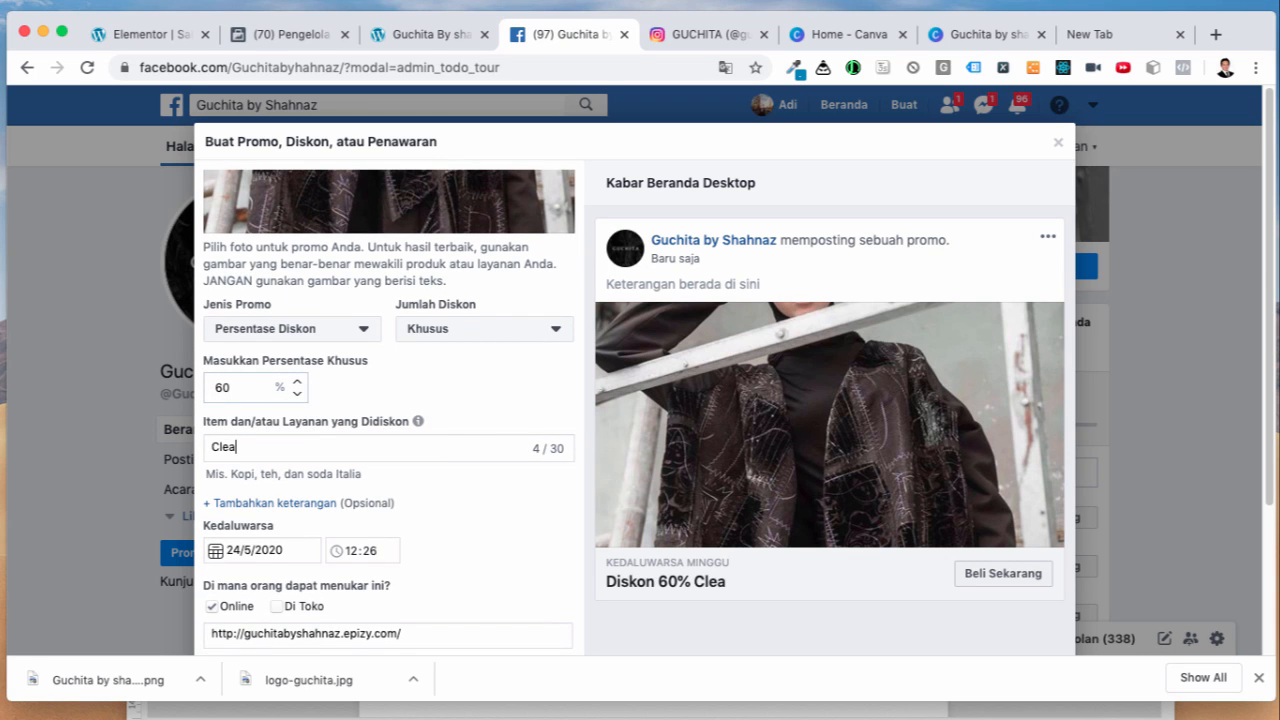
text(rance Sale 6)
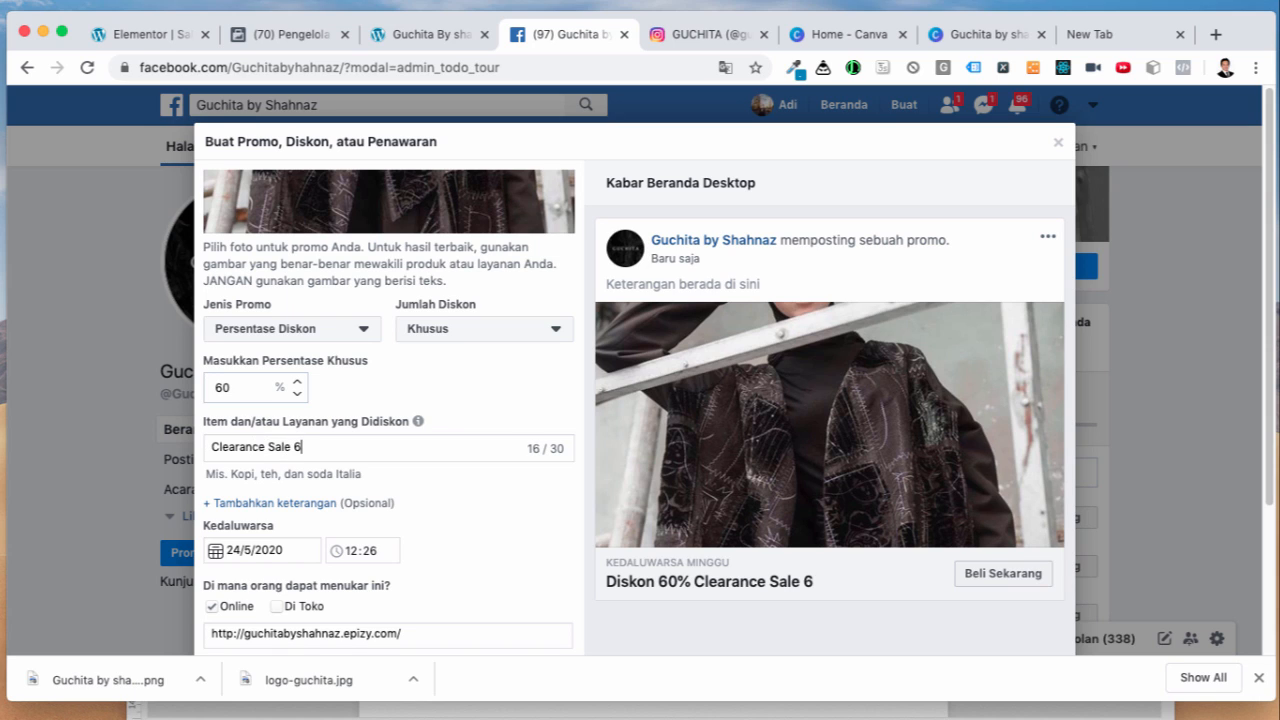
text(0%)
drag(210, 446, 292, 447)
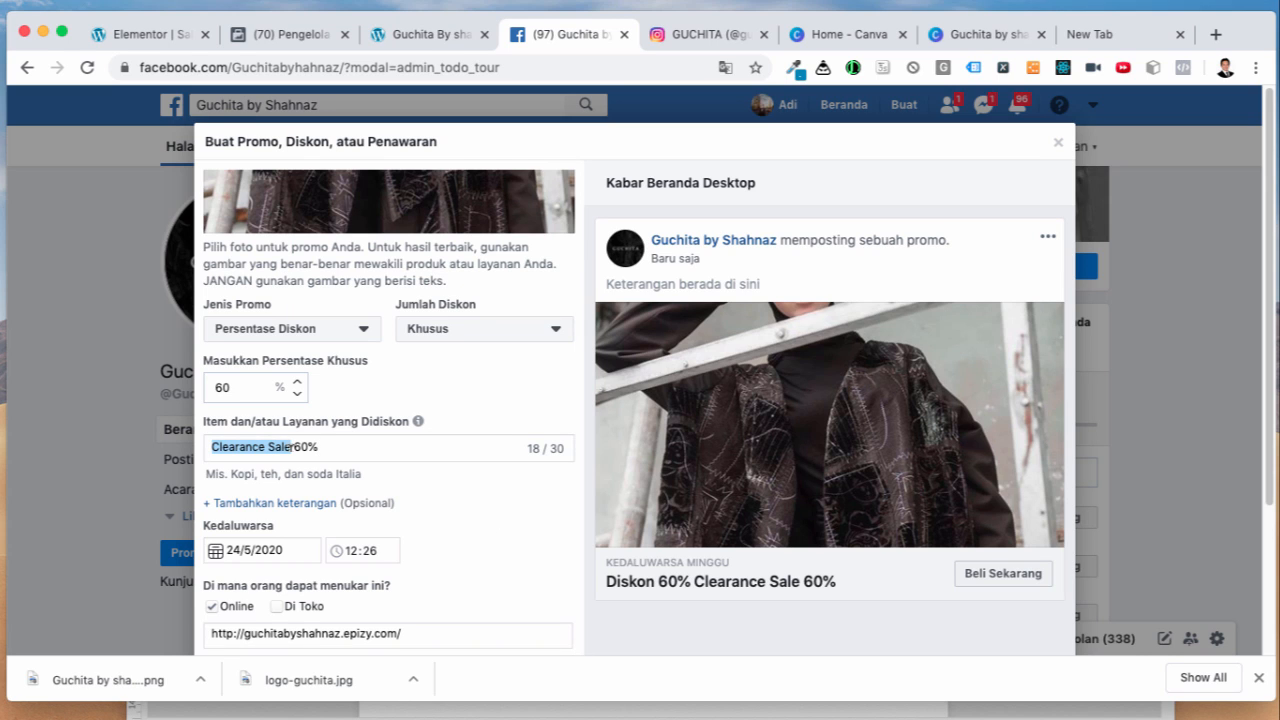
Step: Search 'Clearance Sale' in a spare tab, then return and publish the promo
click(1075, 40)
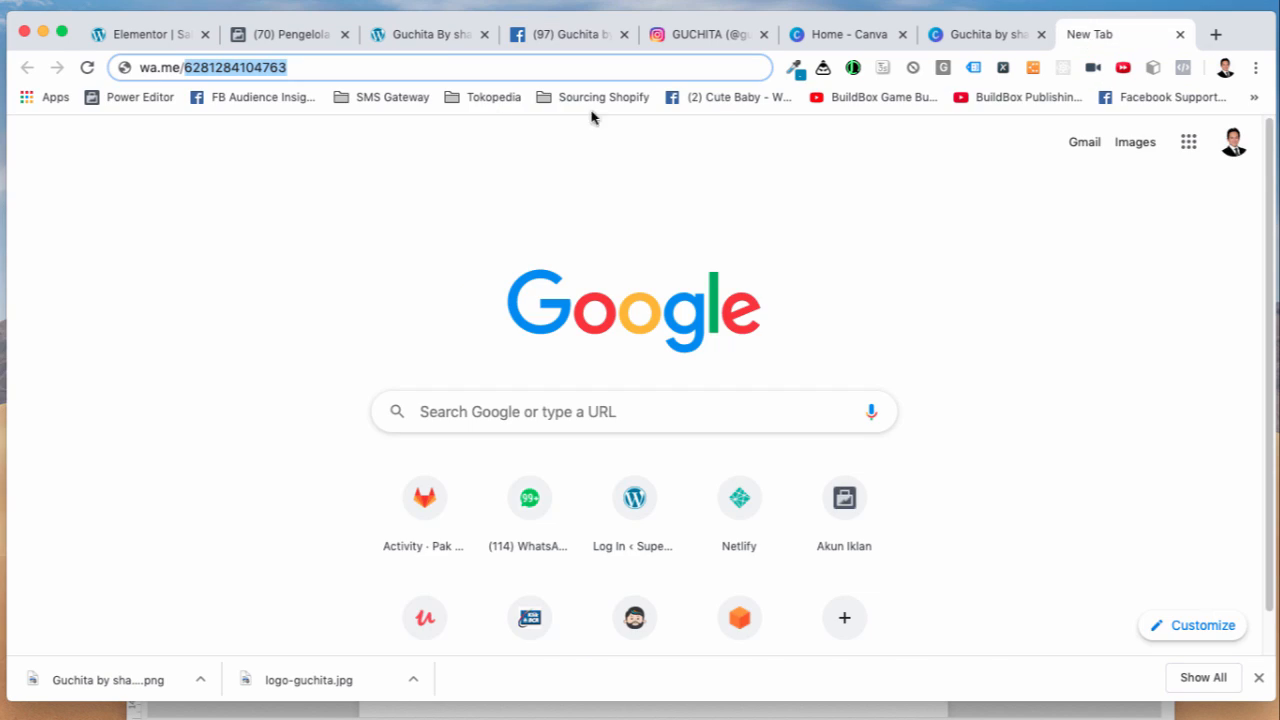
click(445, 63)
text(Clearance Sale)
key(Return)
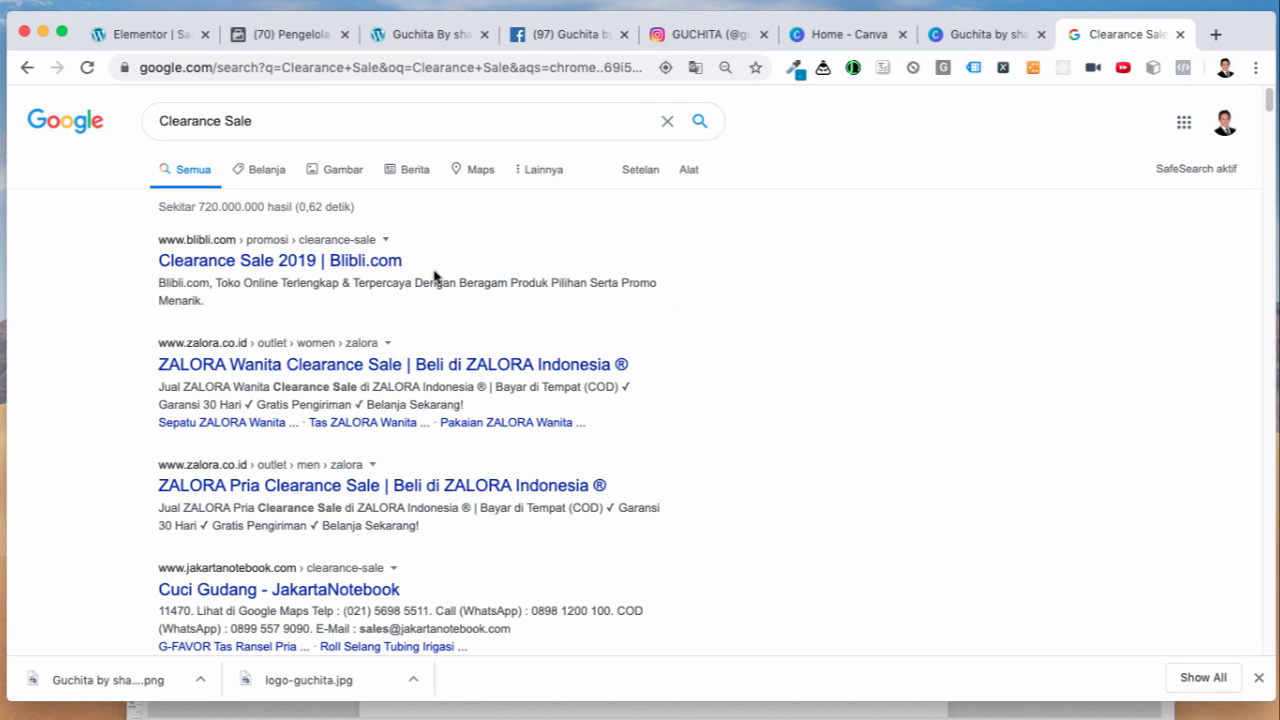
click(438, 38)
click(552, 38)
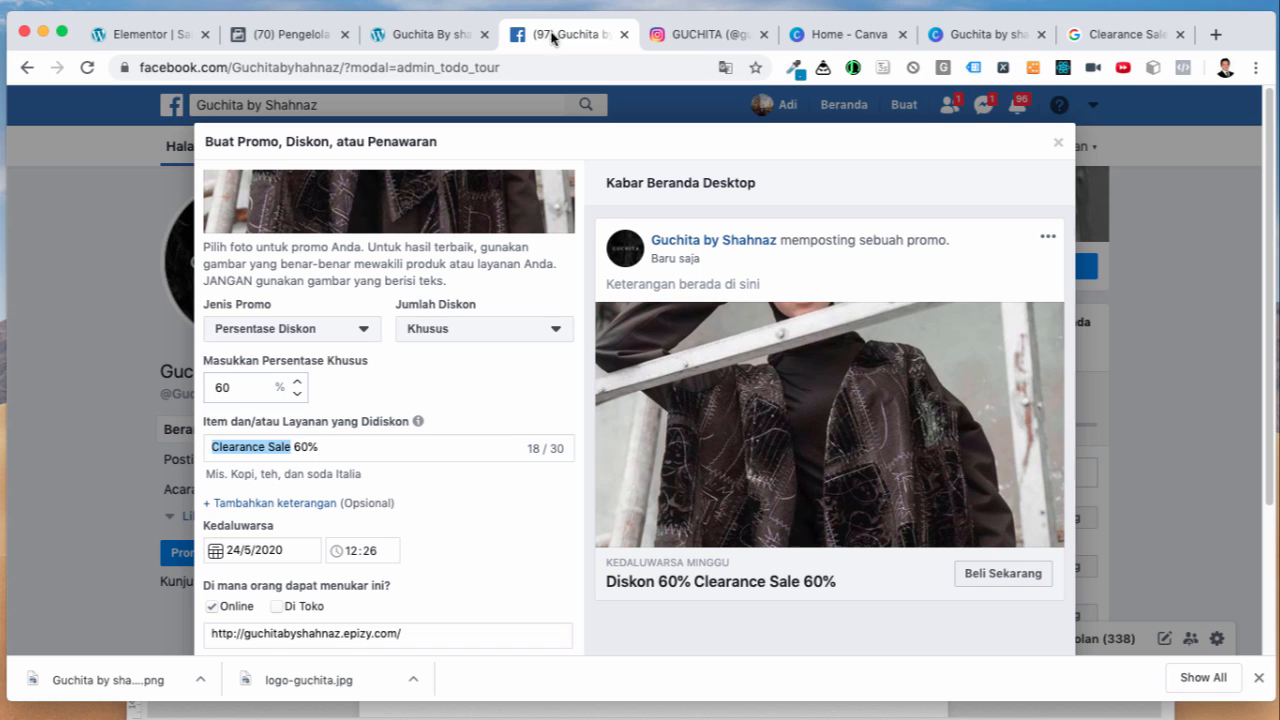
scroll(586, 505, down, 4)
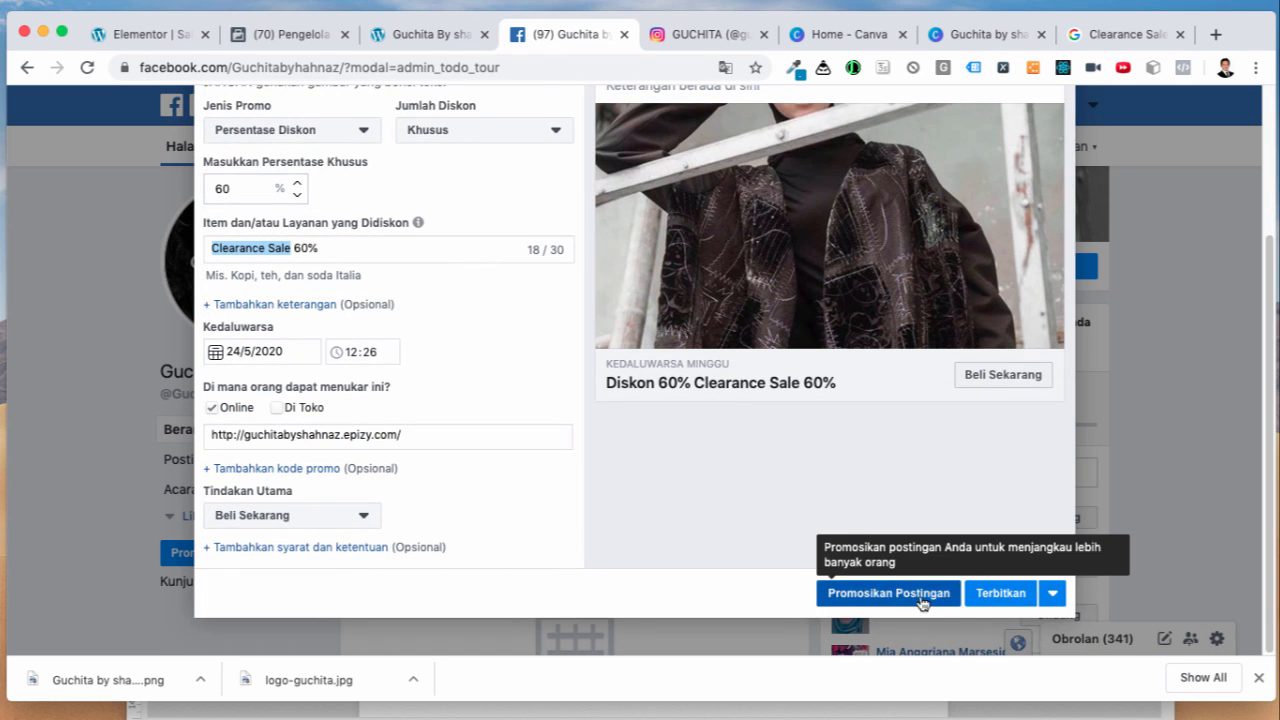
click(1008, 602)
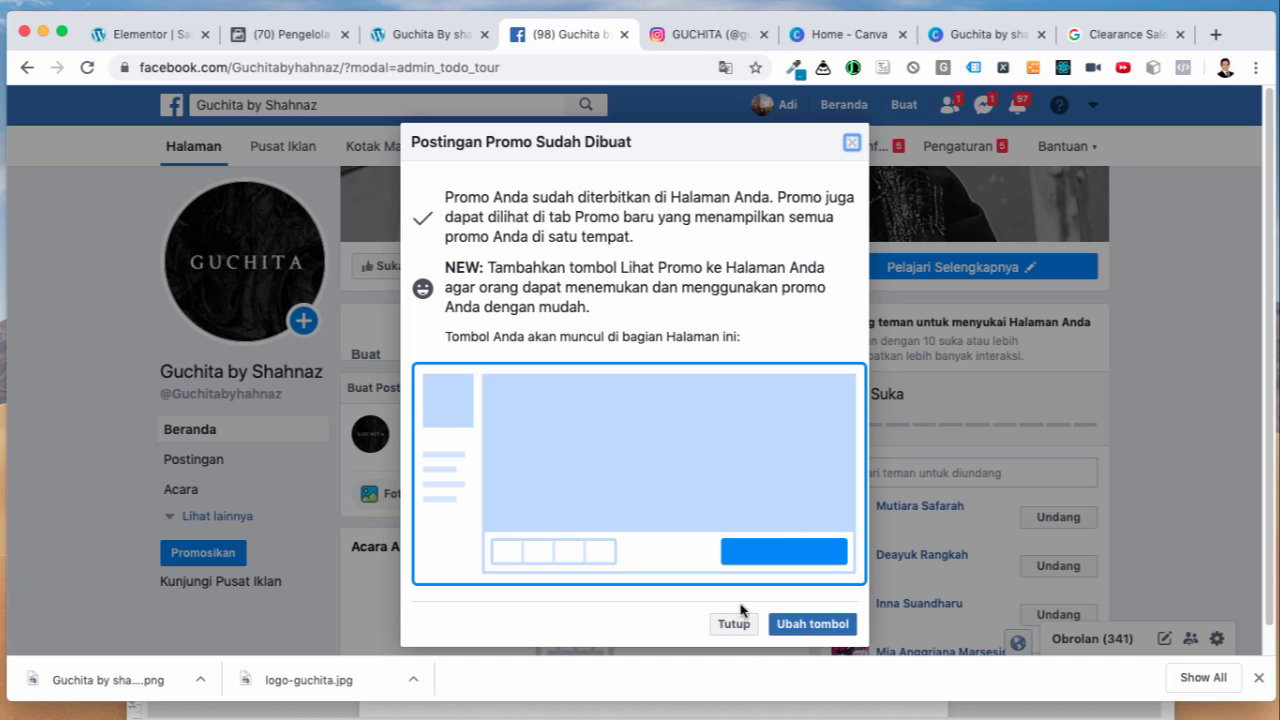
Step: Add the Lihat Promo button to the Guchita page and check it appears
click(810, 624)
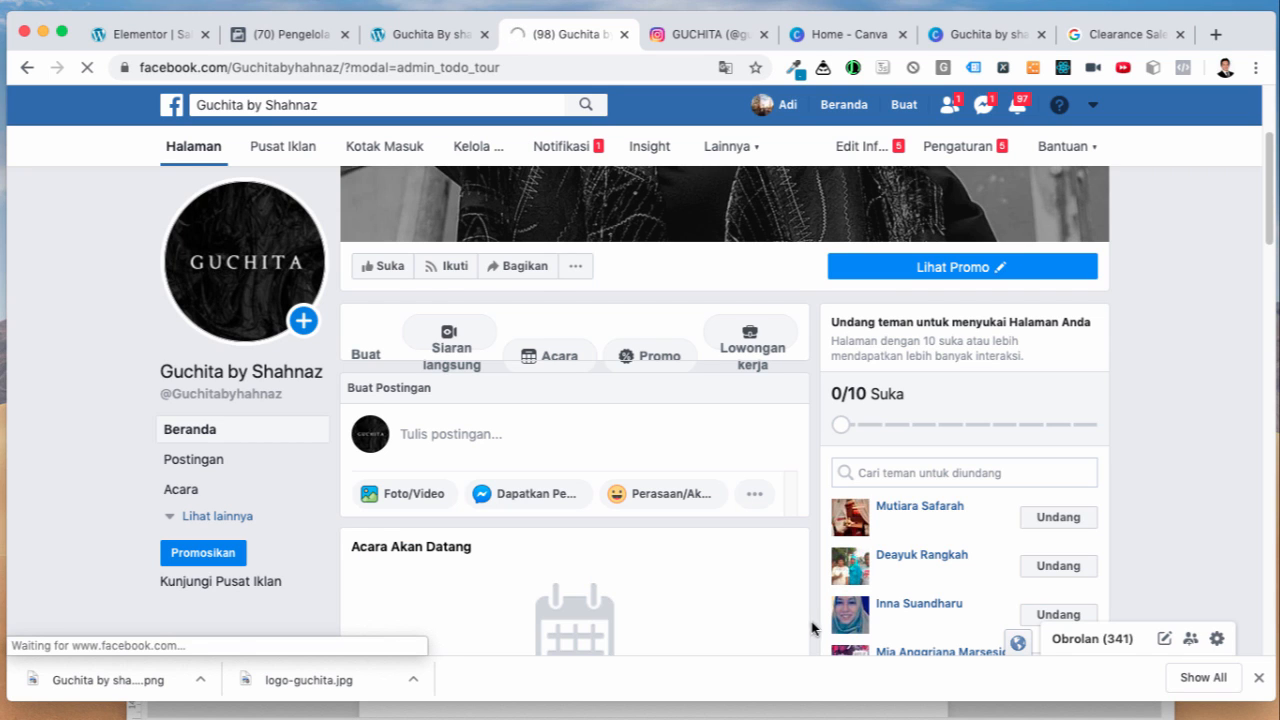
click(945, 268)
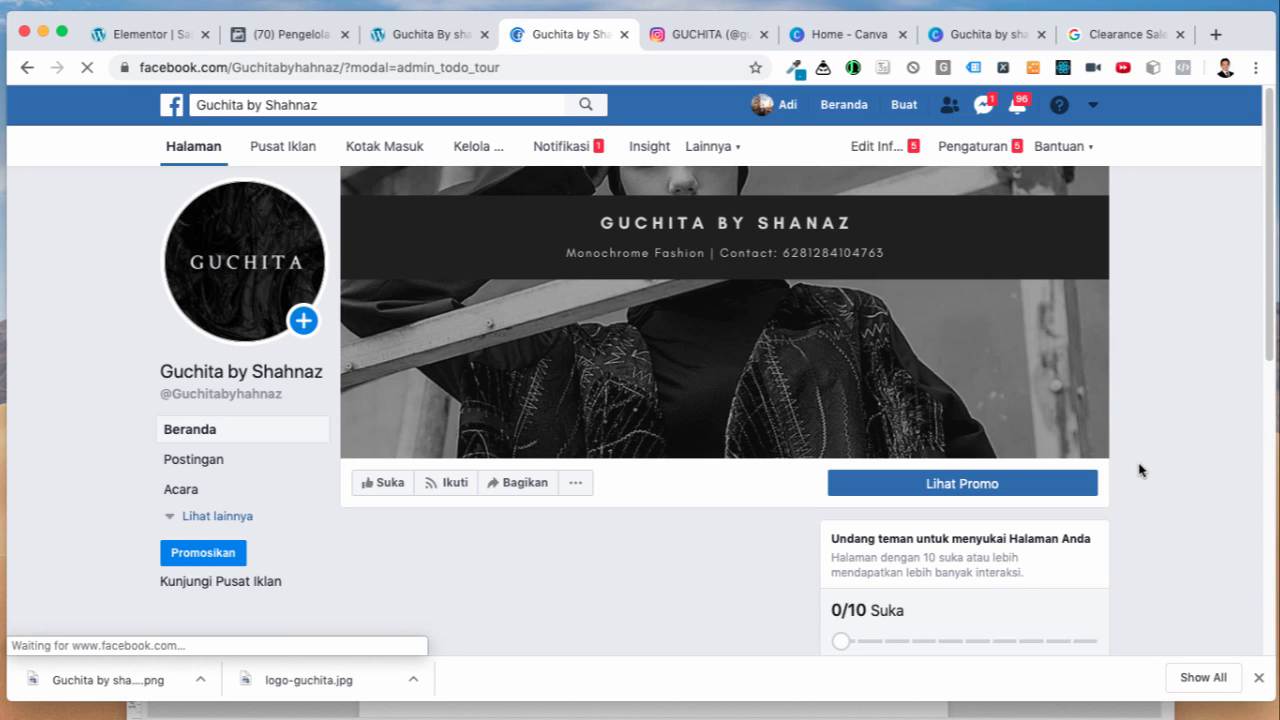
scroll(720, 615, down, 5)
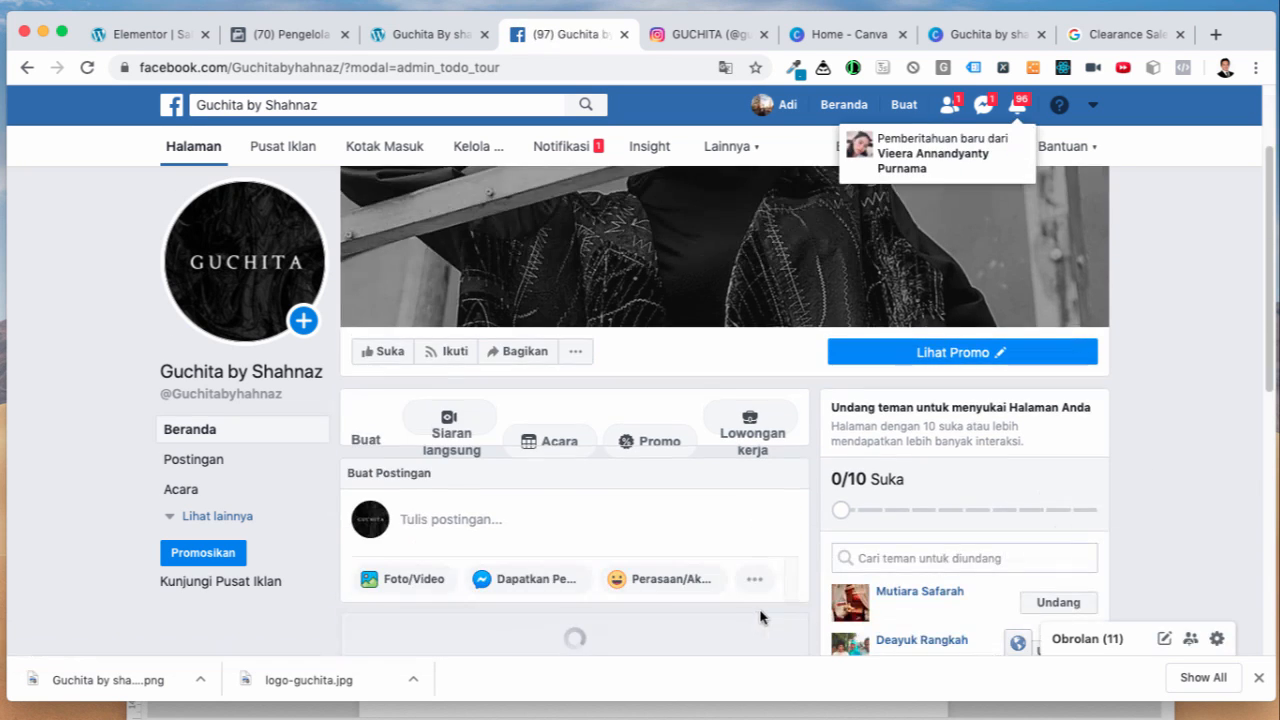
scroll(797, 612, up, 5)
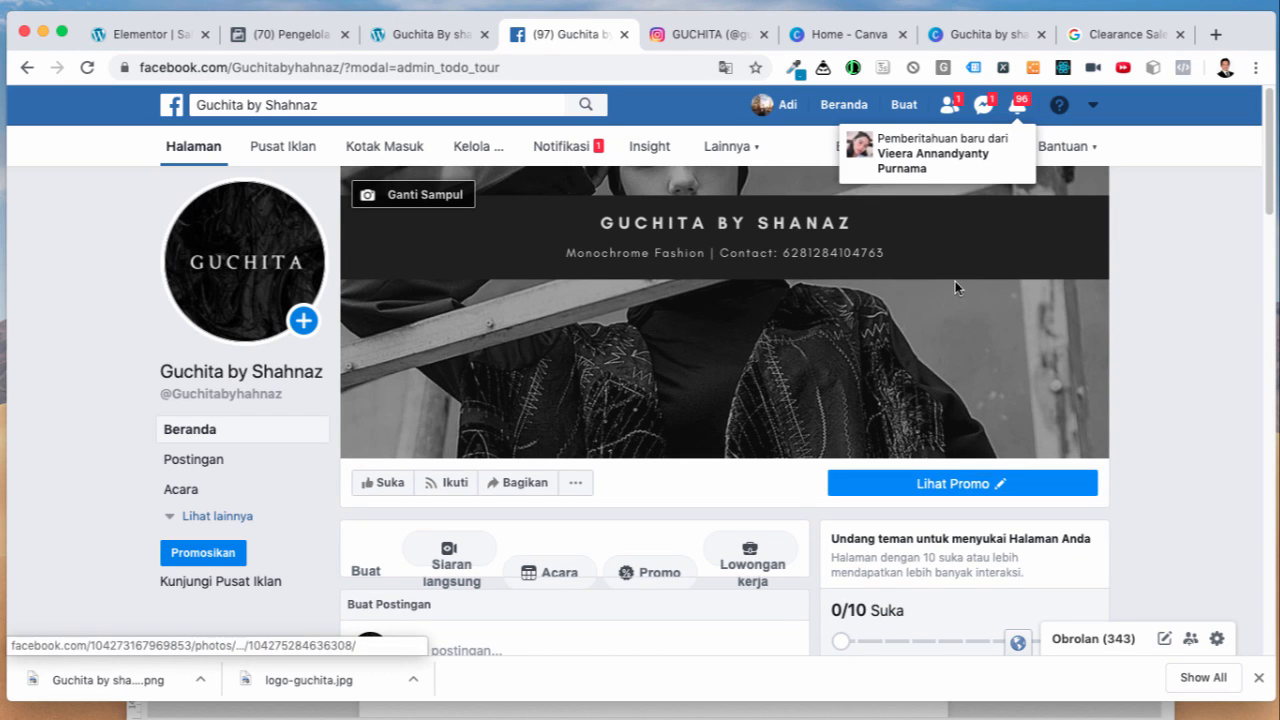
Step: Confirm the Diskon 60% Clearance Sale post's Beli Sekarang link opens the shop website, then close it
scroll(774, 537, down, 5)
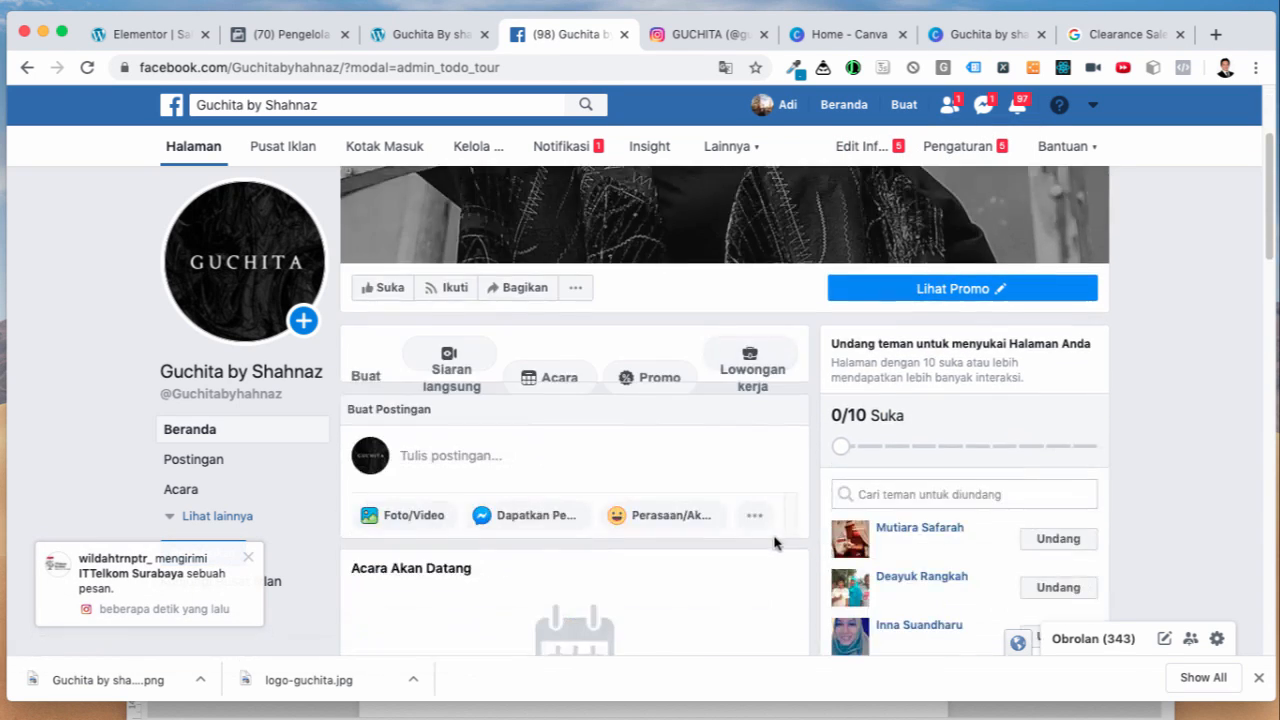
scroll(777, 546, down, 4)
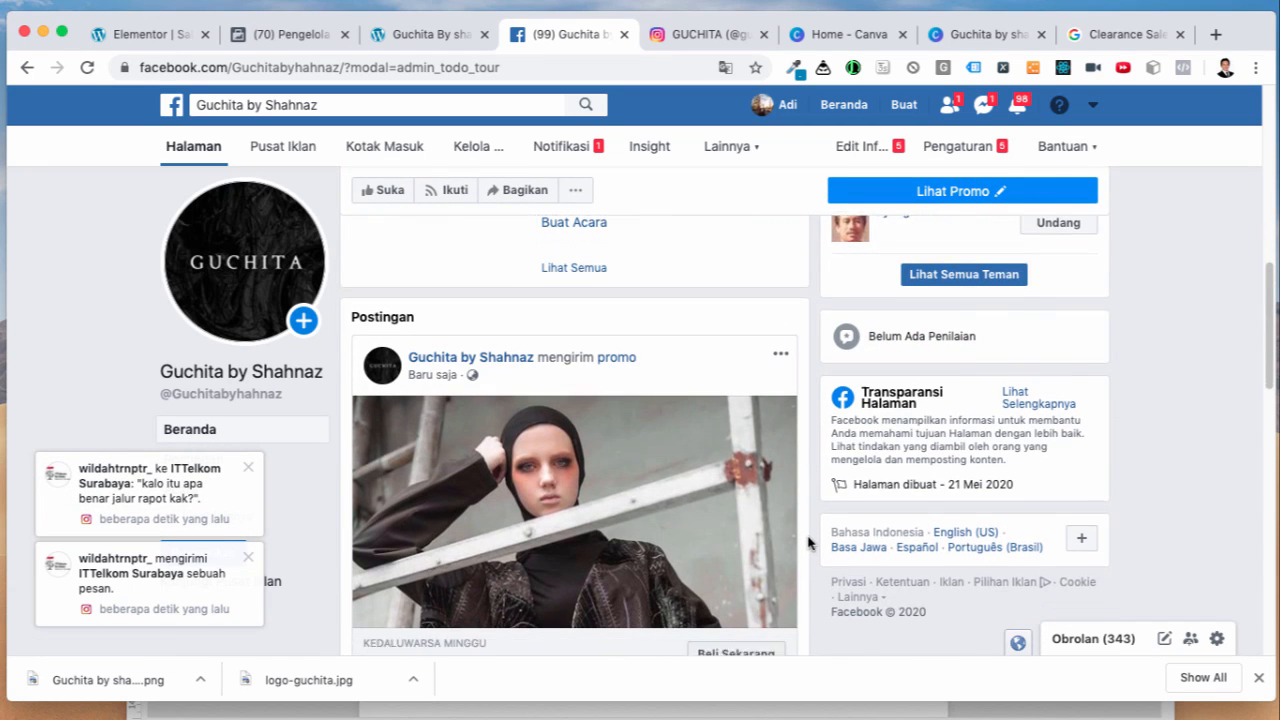
scroll(700, 459, down, 2)
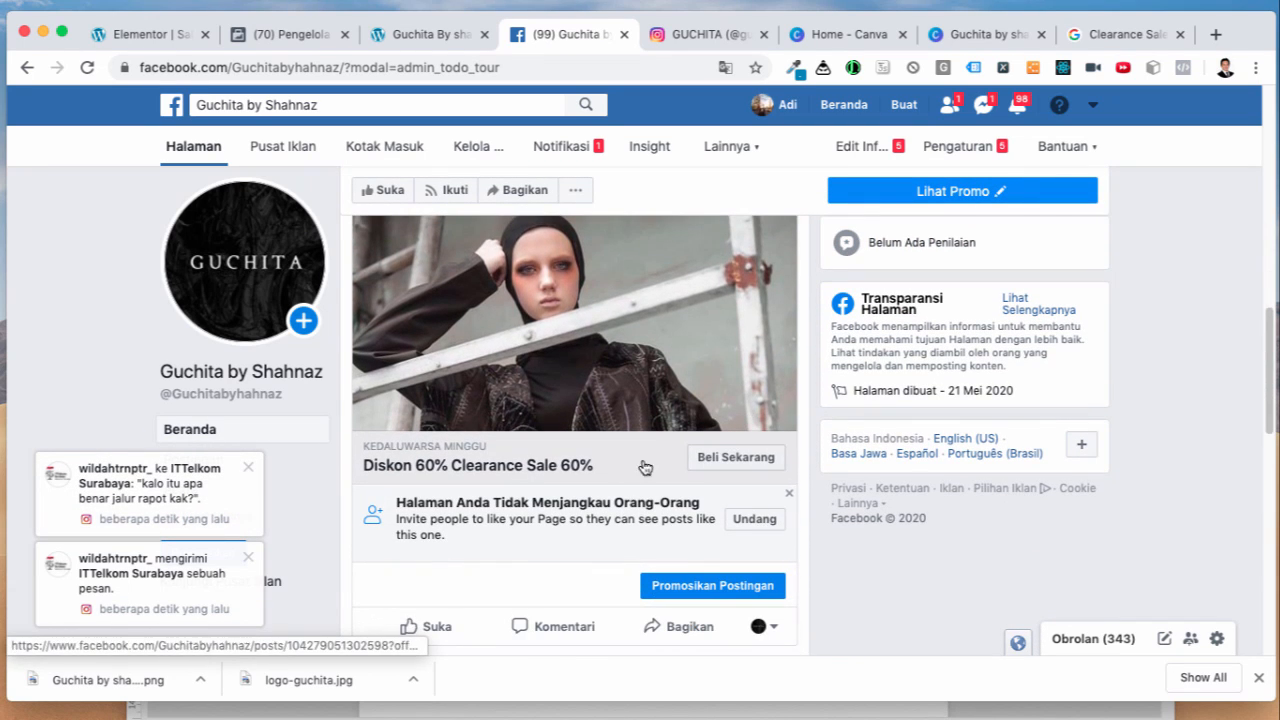
scroll(830, 540, down, 2)
scroll(790, 500, up, 2)
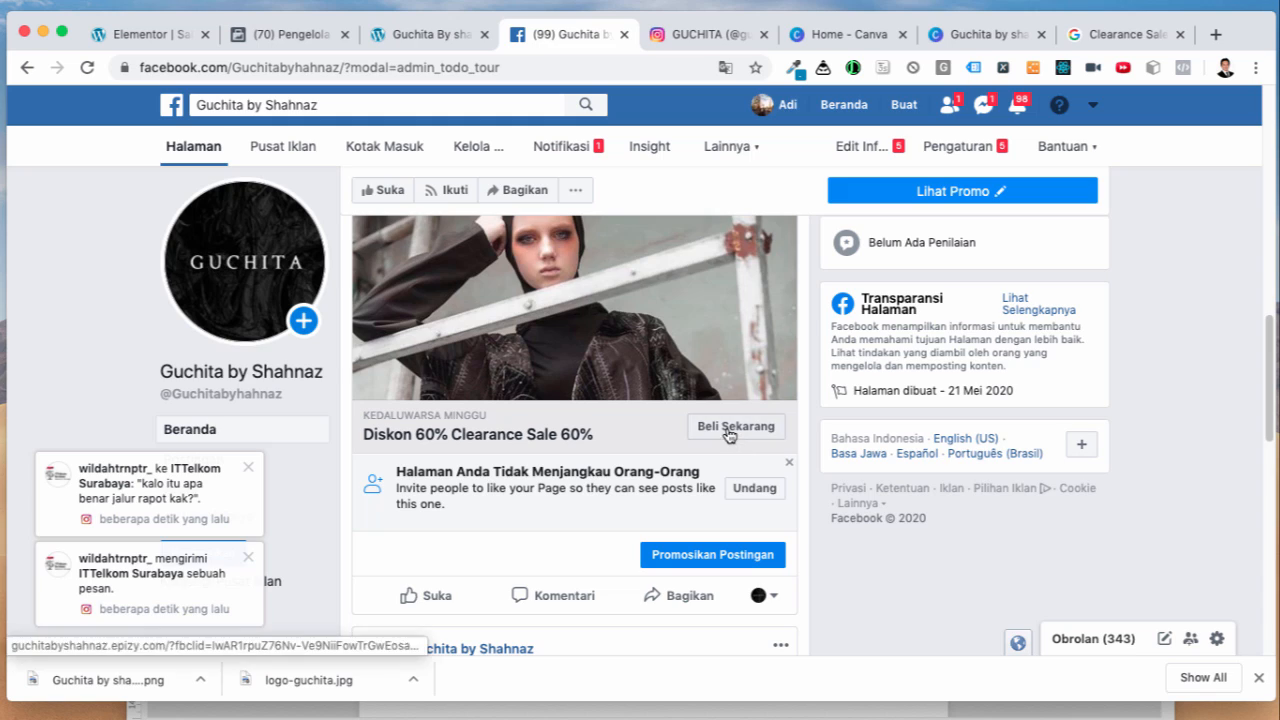
click(727, 434)
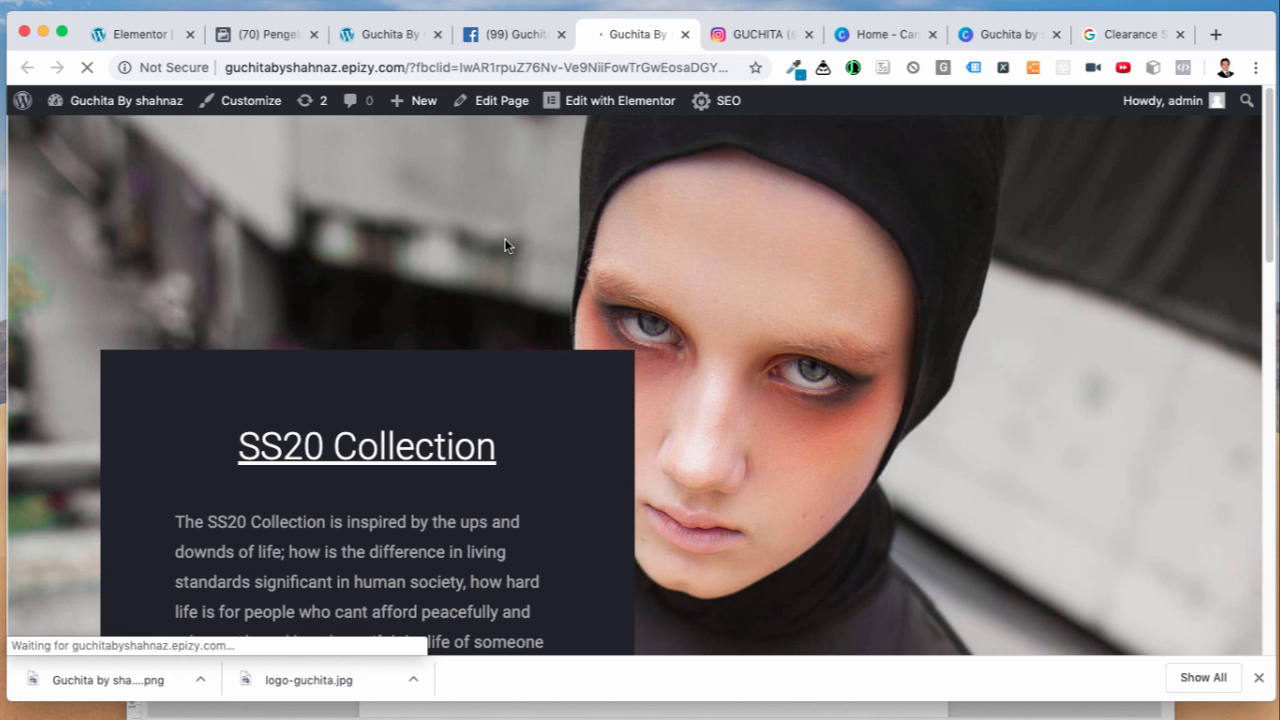
click(685, 34)
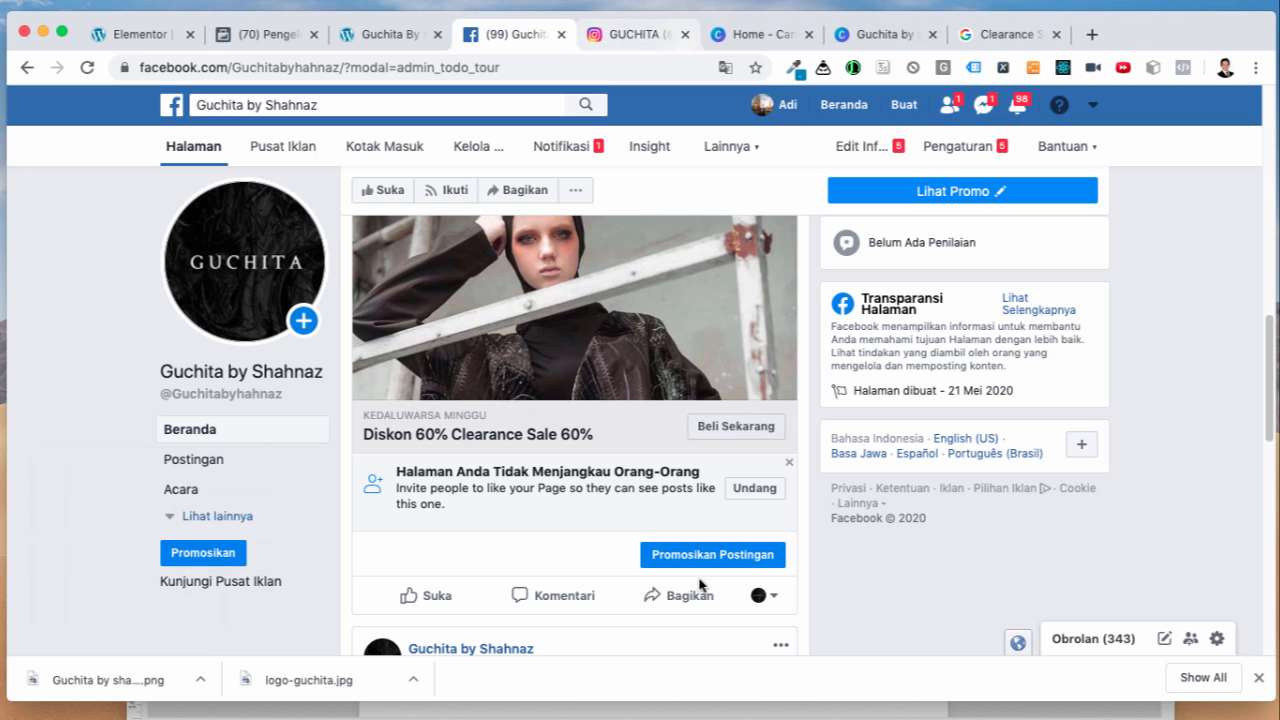
click(910, 677)
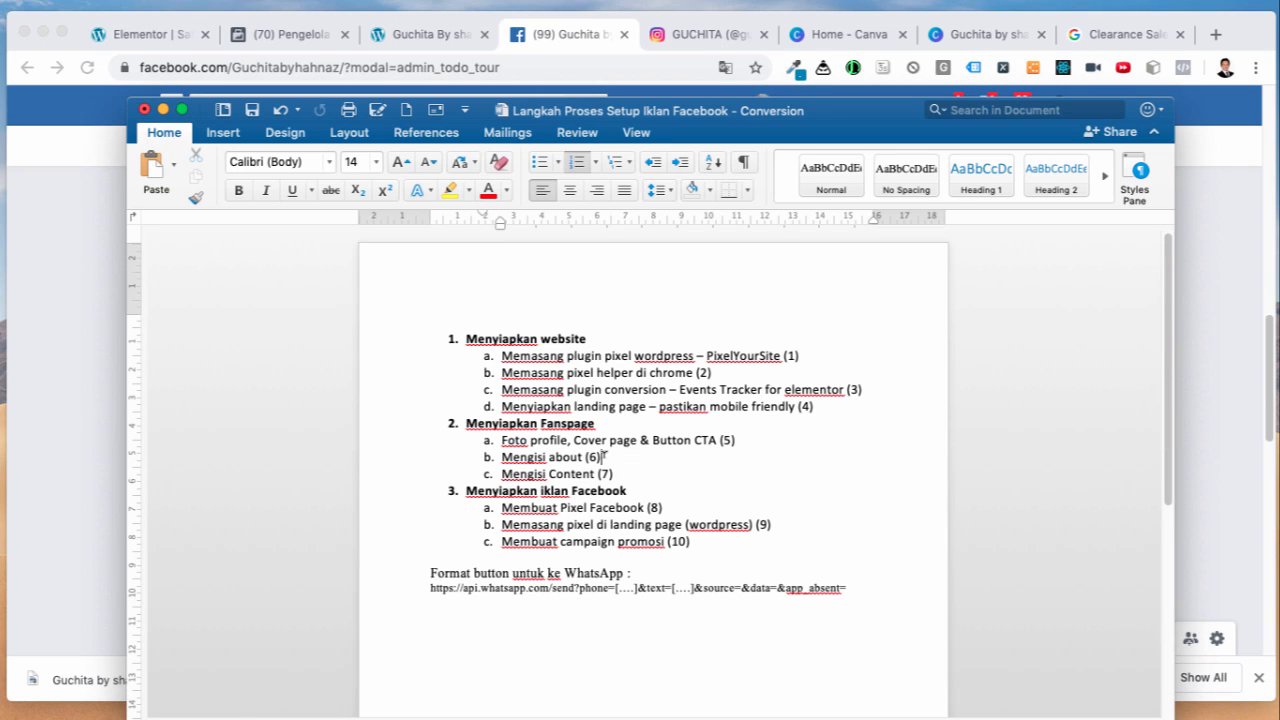
drag(537, 440, 710, 440)
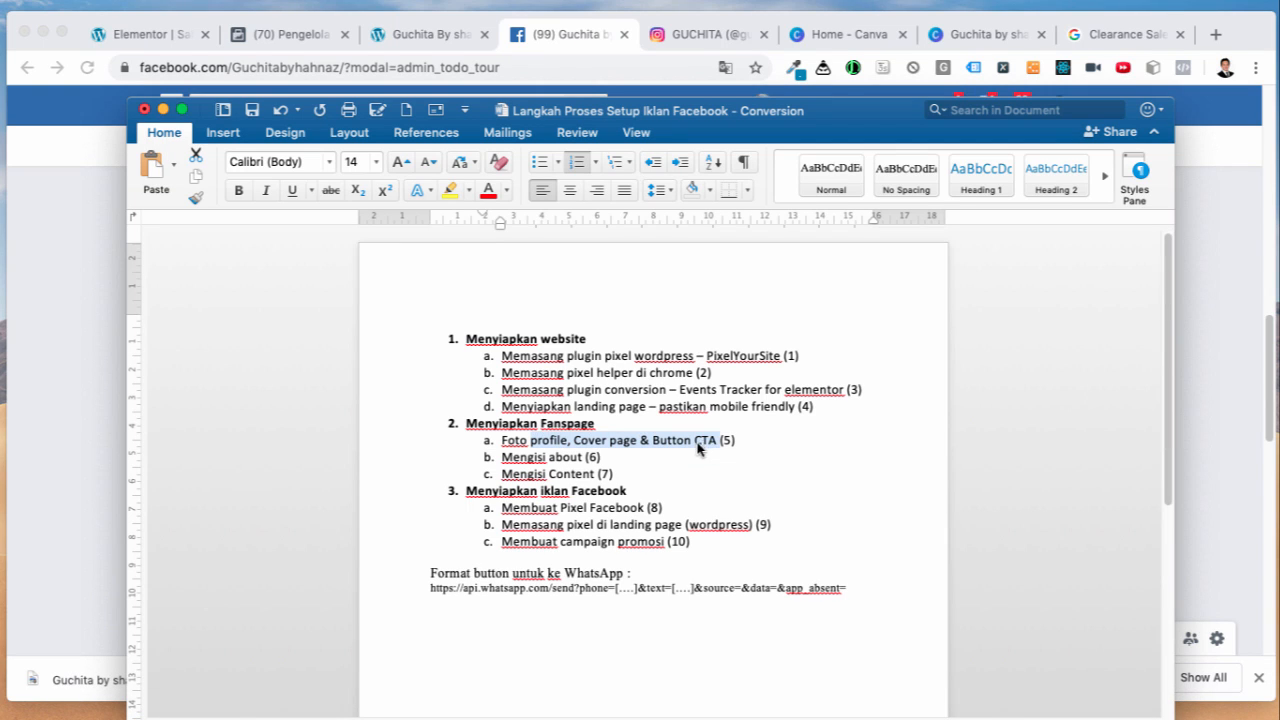
click(697, 440)
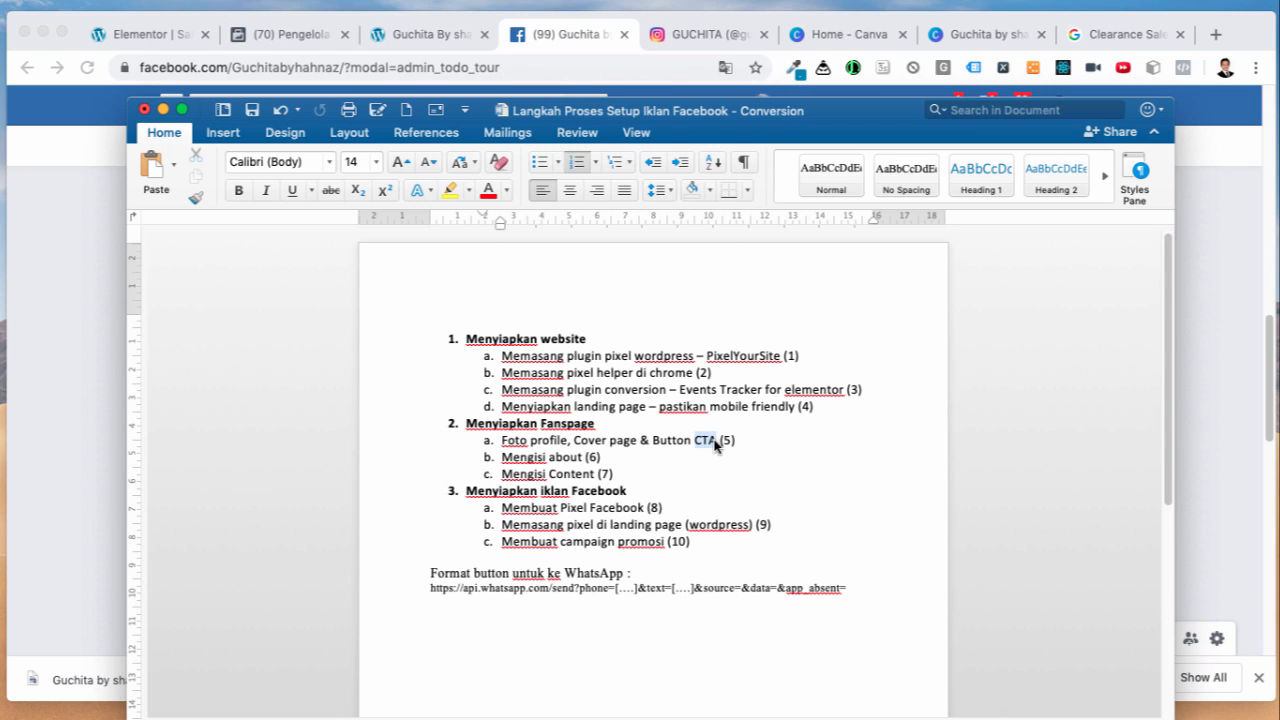
click(716, 445)
click(715, 441)
click(579, 42)
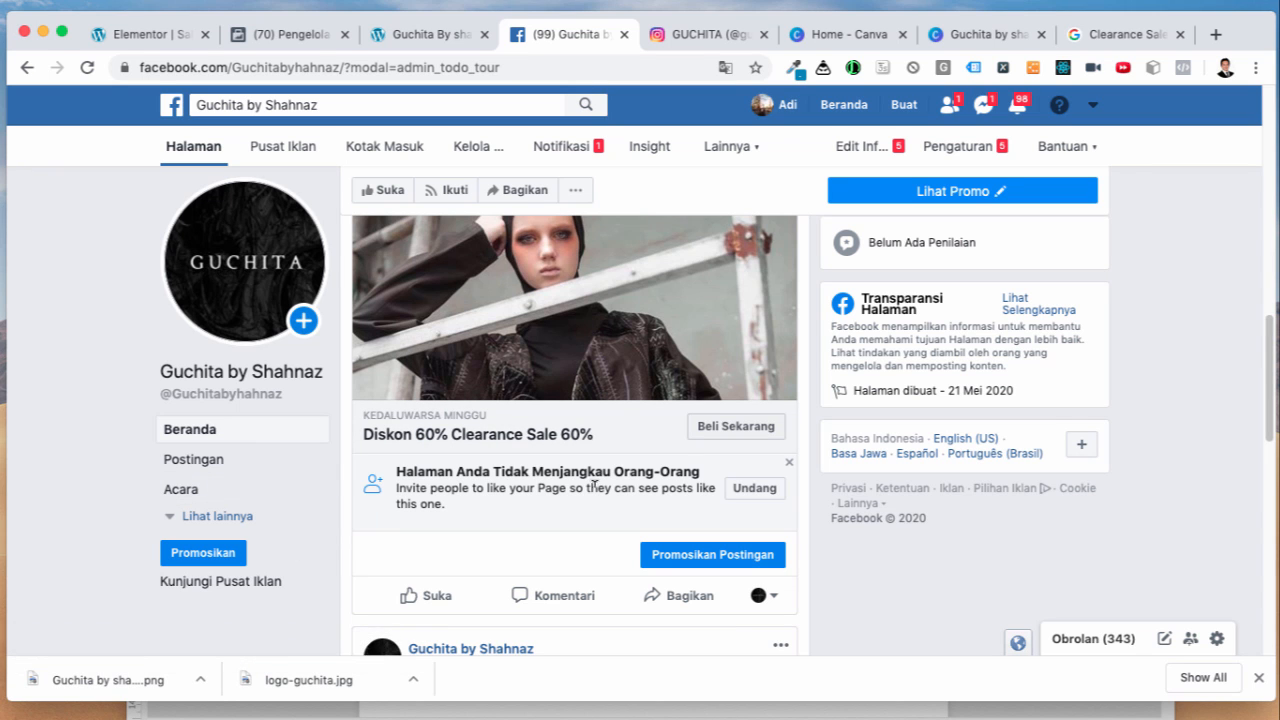
Step: Enter 'Fashion Monocrhome Indonesia' as the page description in Edit Info and save
scroll(774, 500, up, 5)
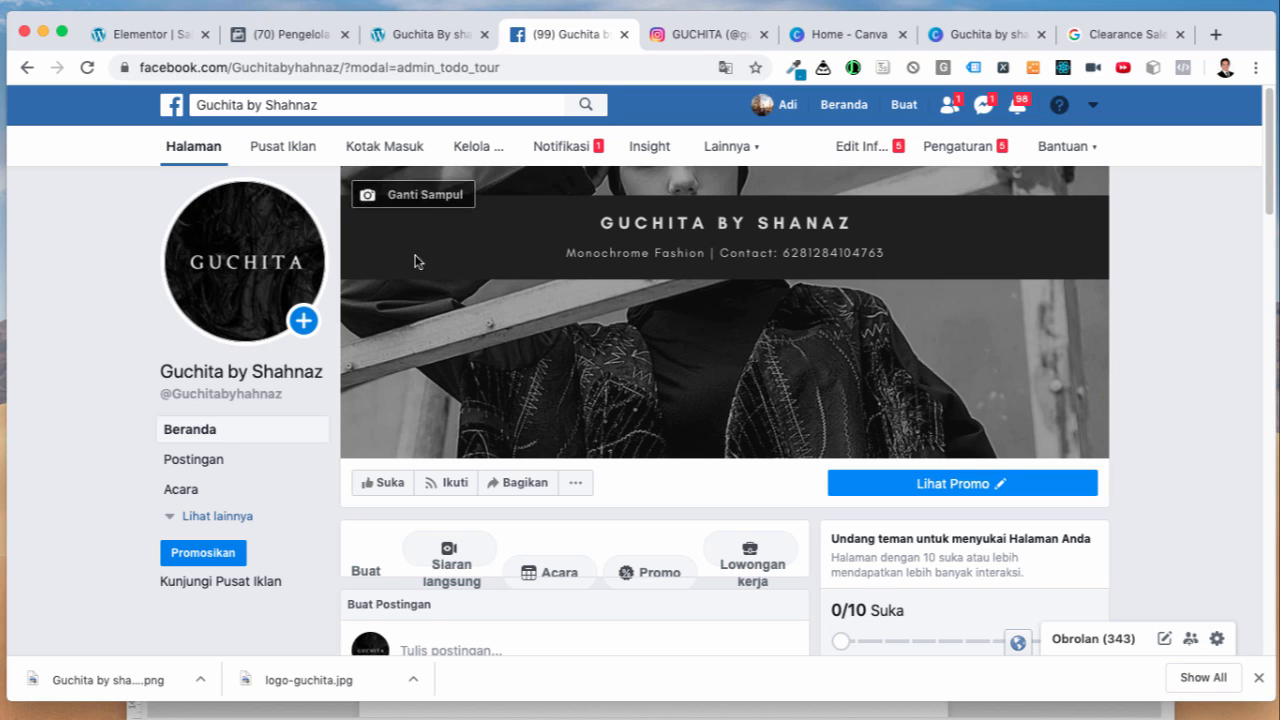
click(876, 150)
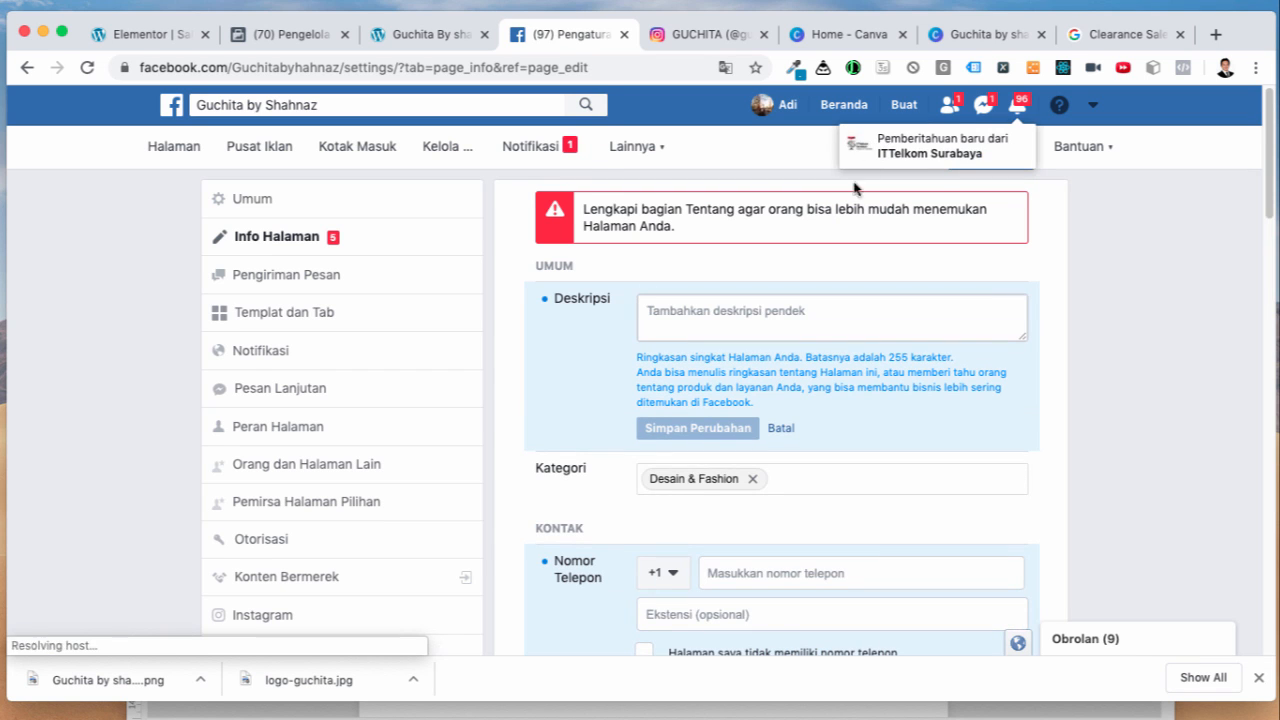
click(705, 312)
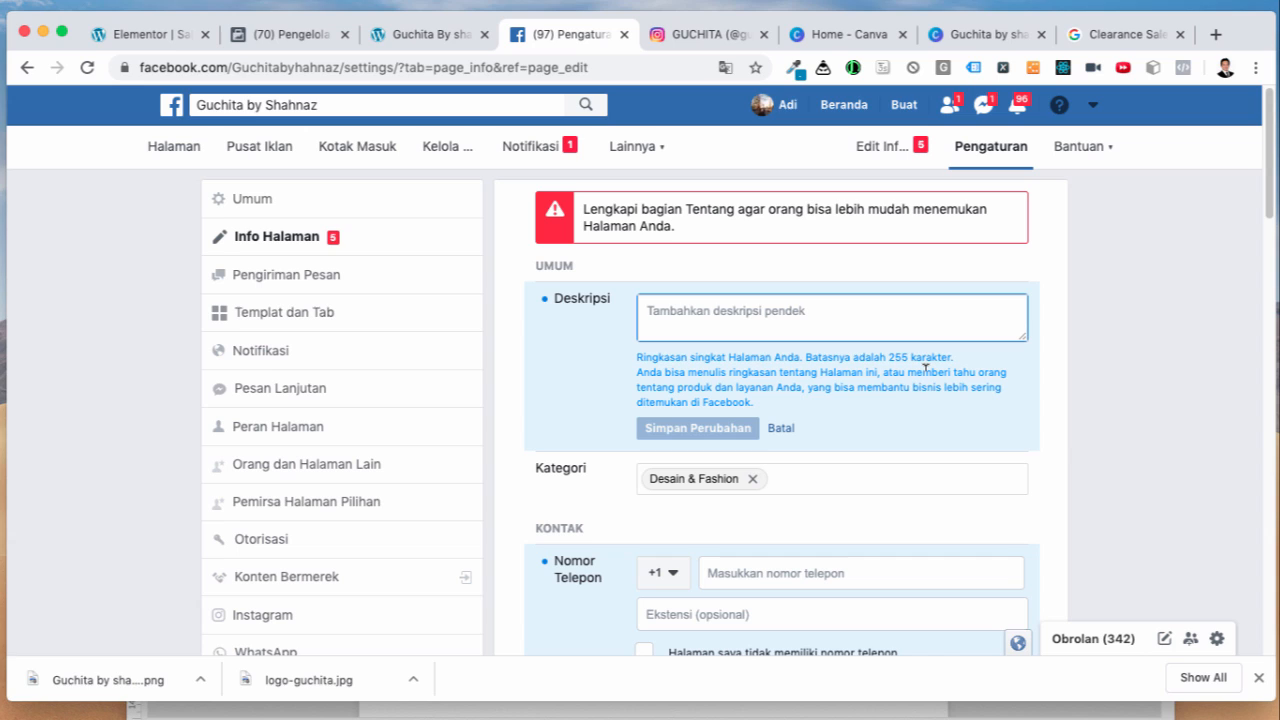
text(Fashion Monocrh)
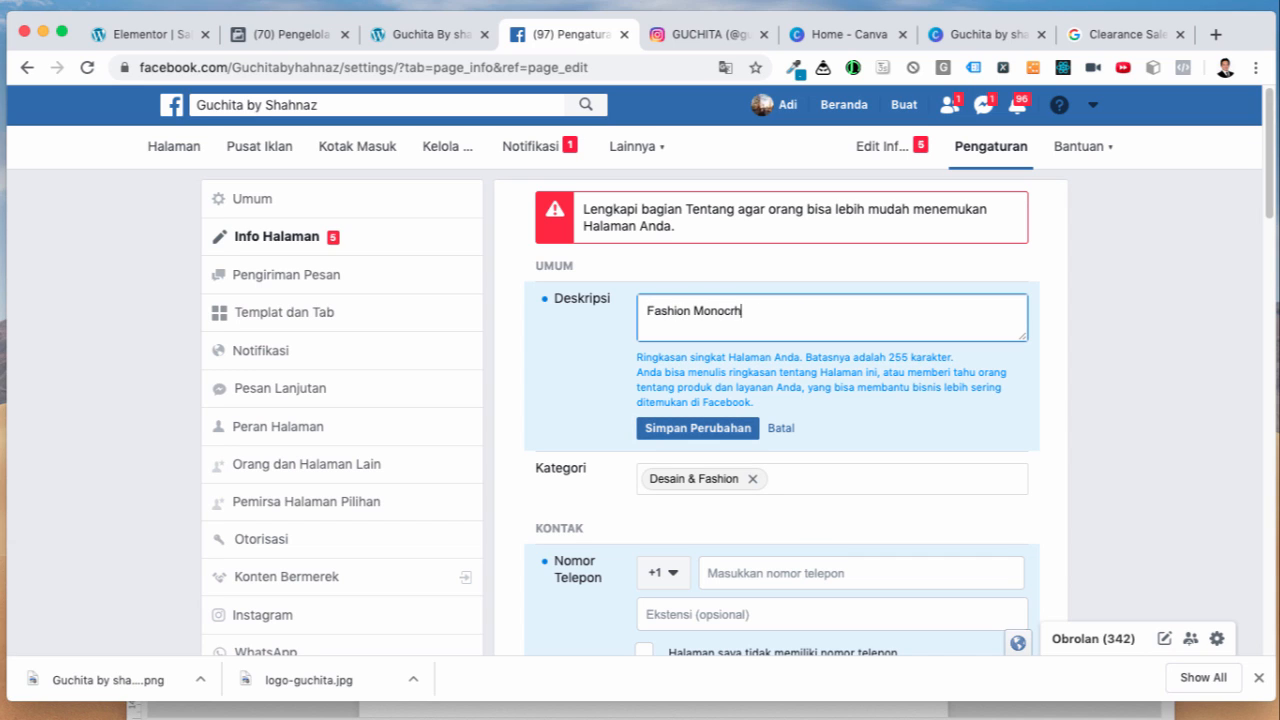
text(ome Indonesia)
click(716, 432)
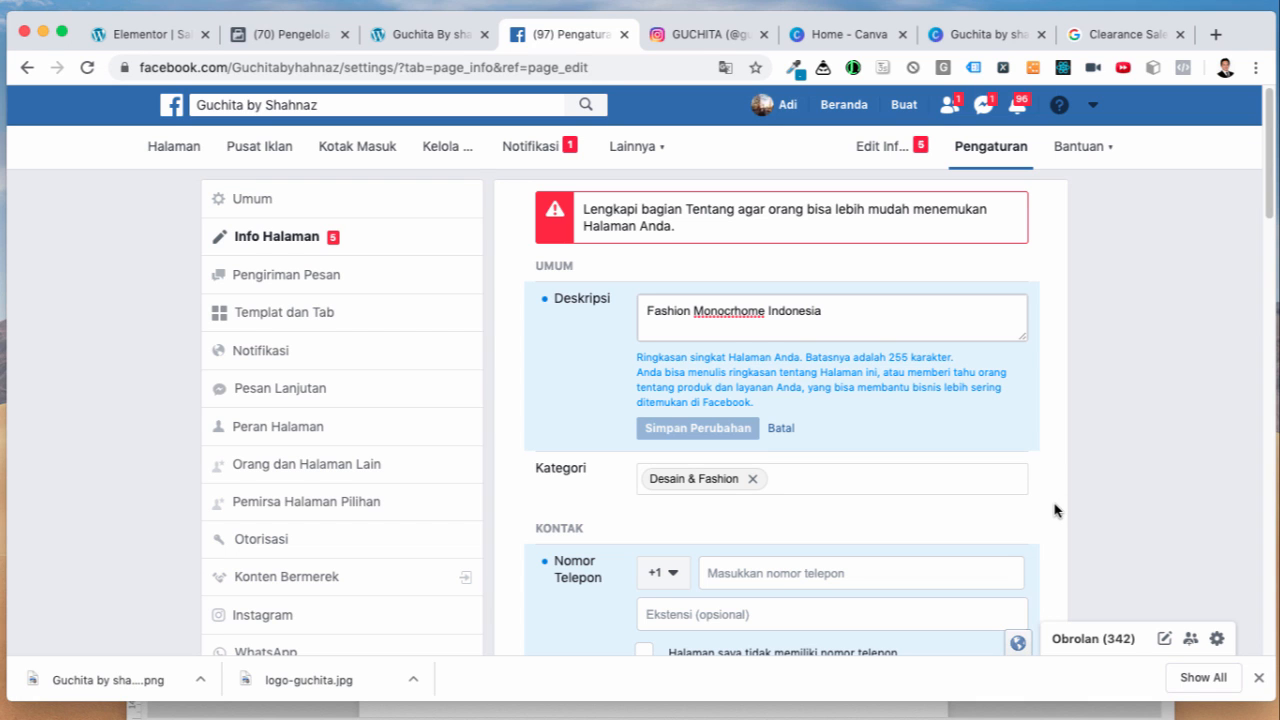
scroll(1054, 510, down, 3)
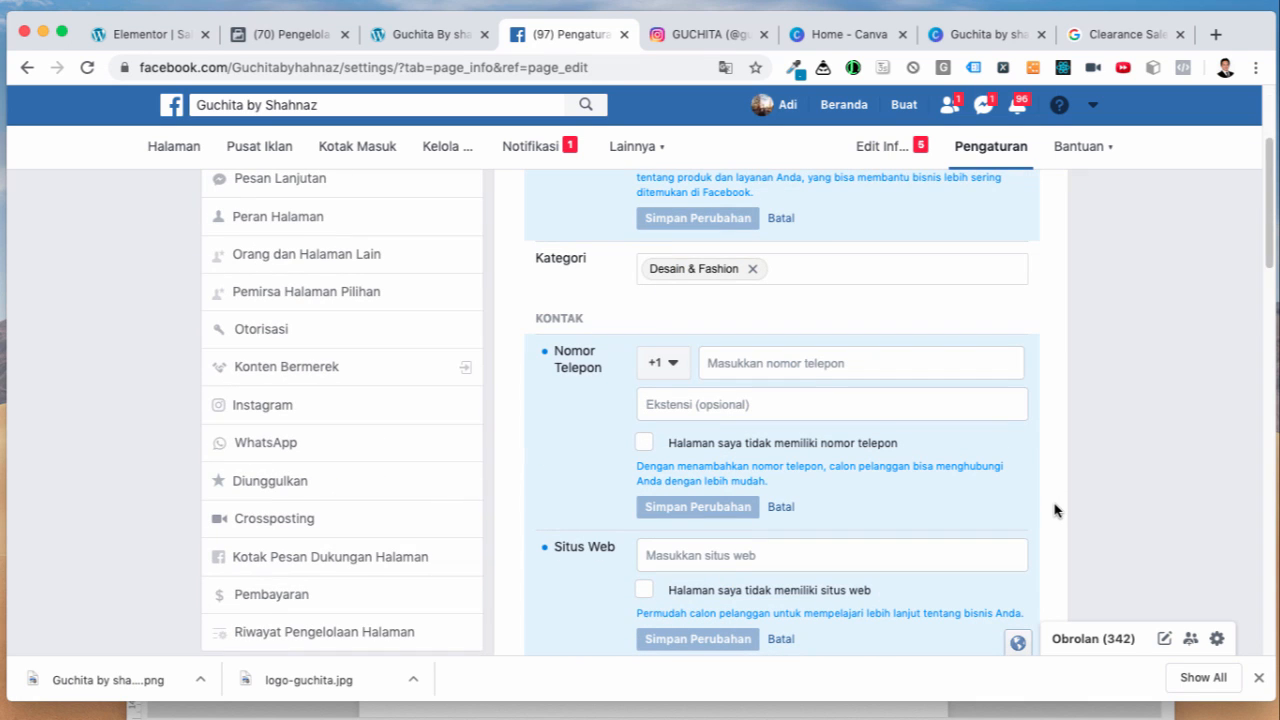
Step: Set the phone country code to +62 Indonesia
click(688, 374)
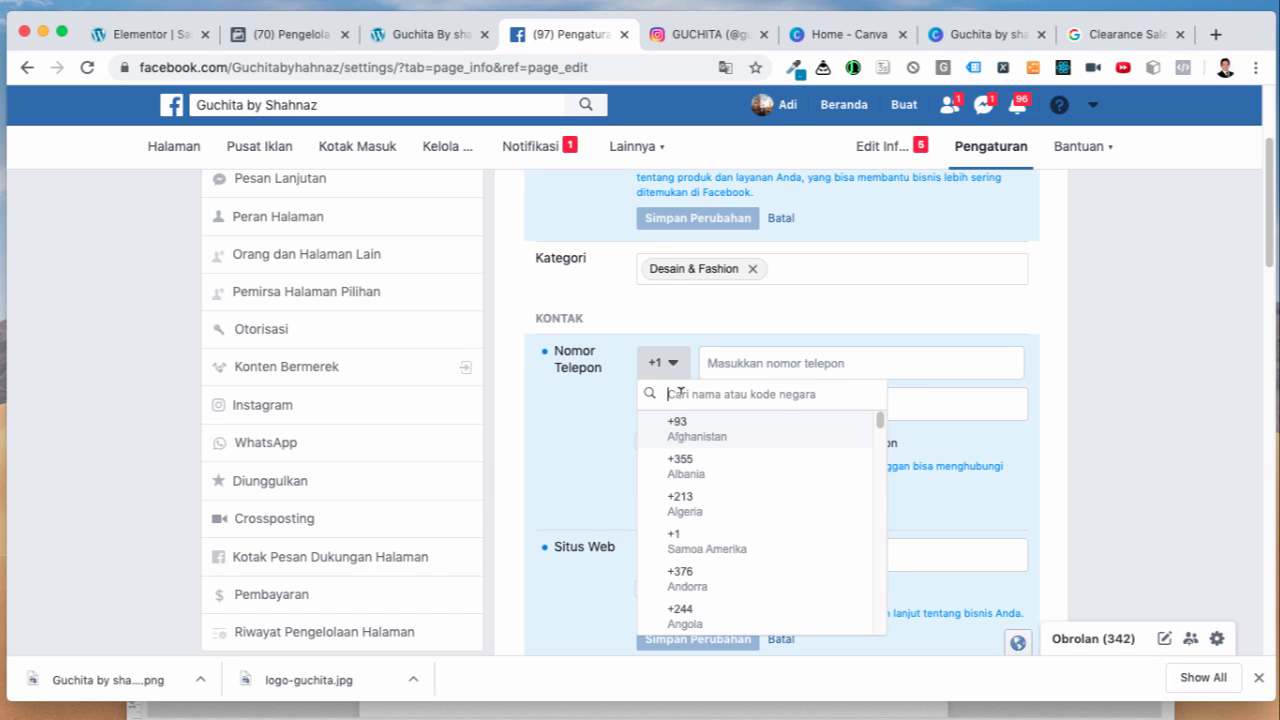
text(indone)
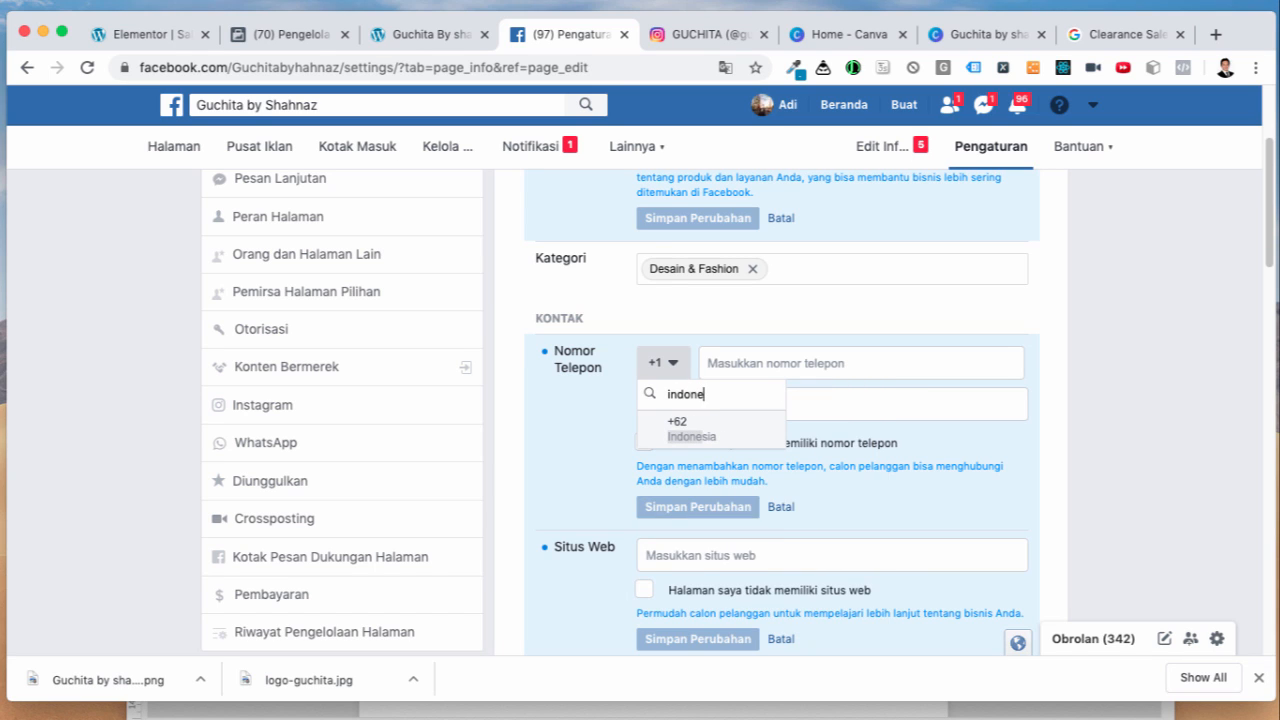
click(677, 424)
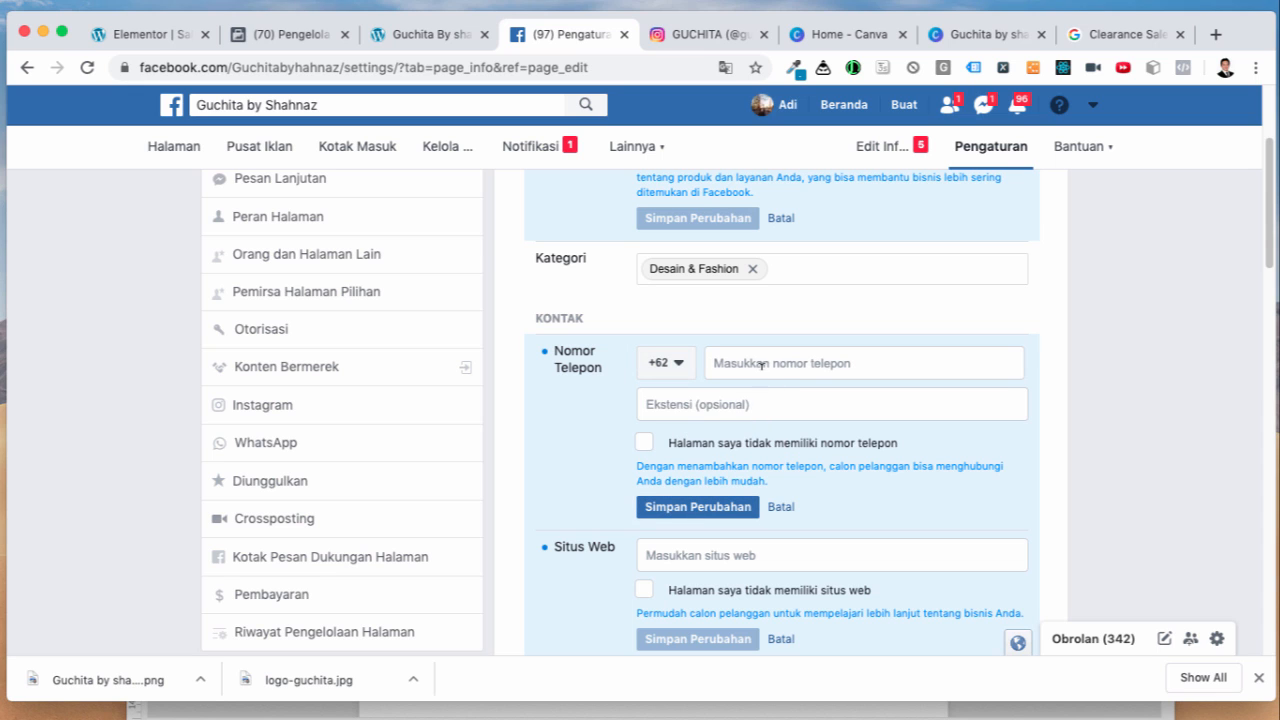
click(761, 365)
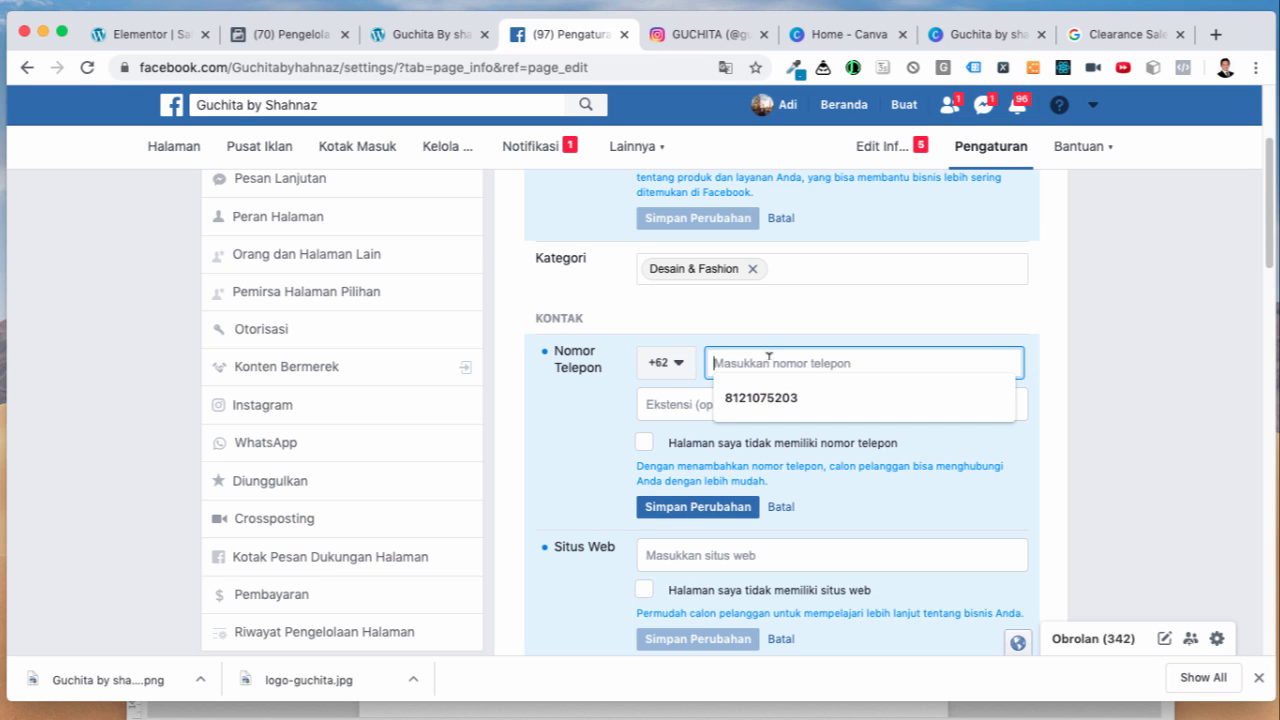
Step: Copy the business phone number from the WhatsApp link, paste it into Nomor Telepon, and save
click(1138, 37)
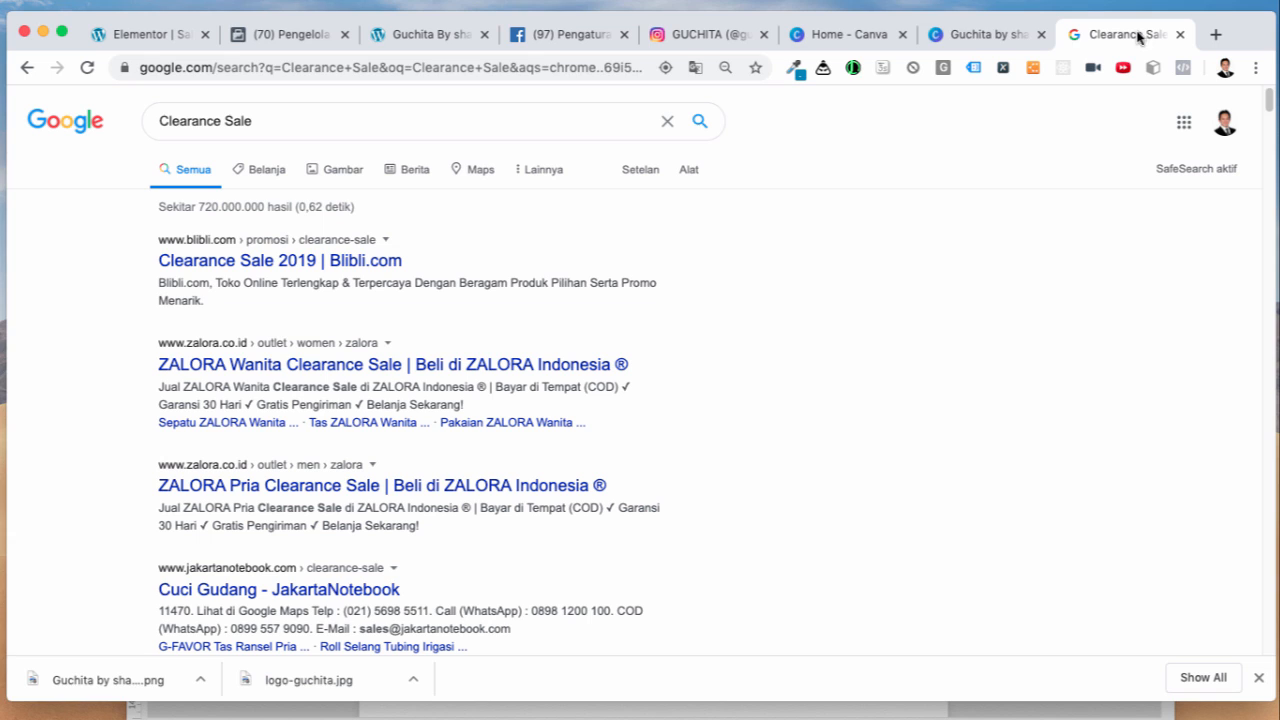
click(454, 75)
text(wa)
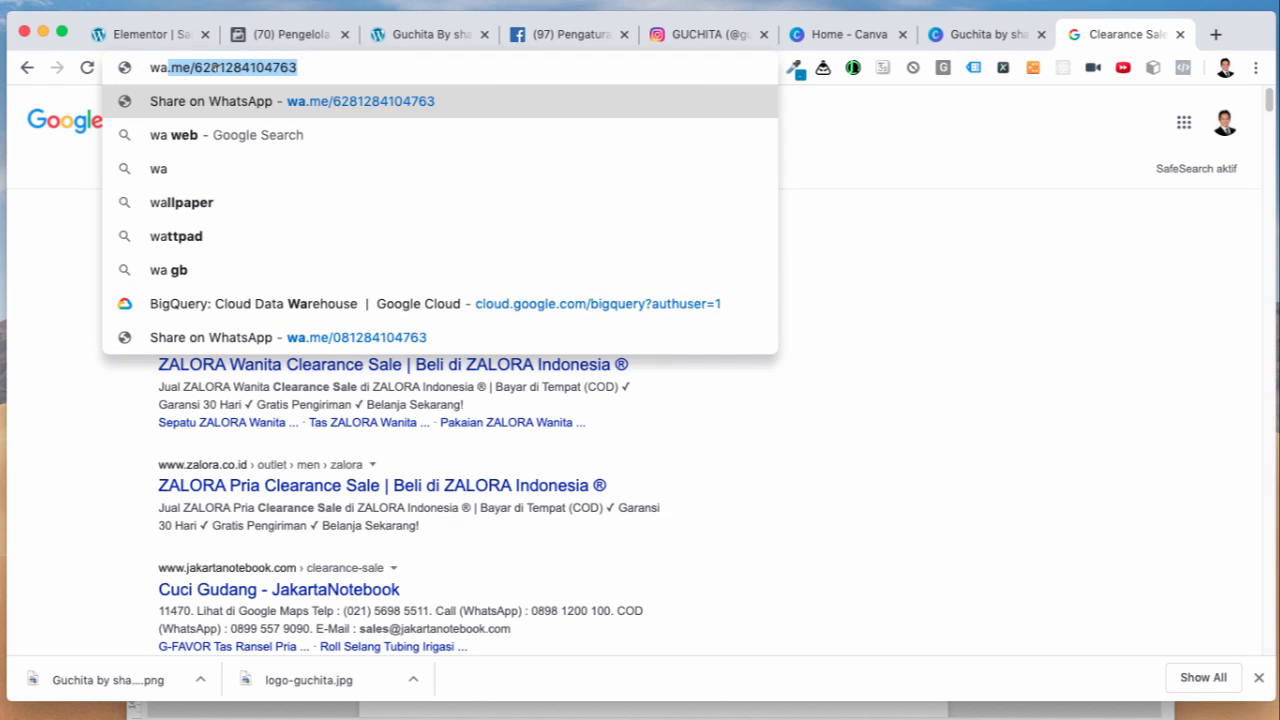
click(213, 67)
drag(213, 67, 355, 67)
key(ctrl+c)
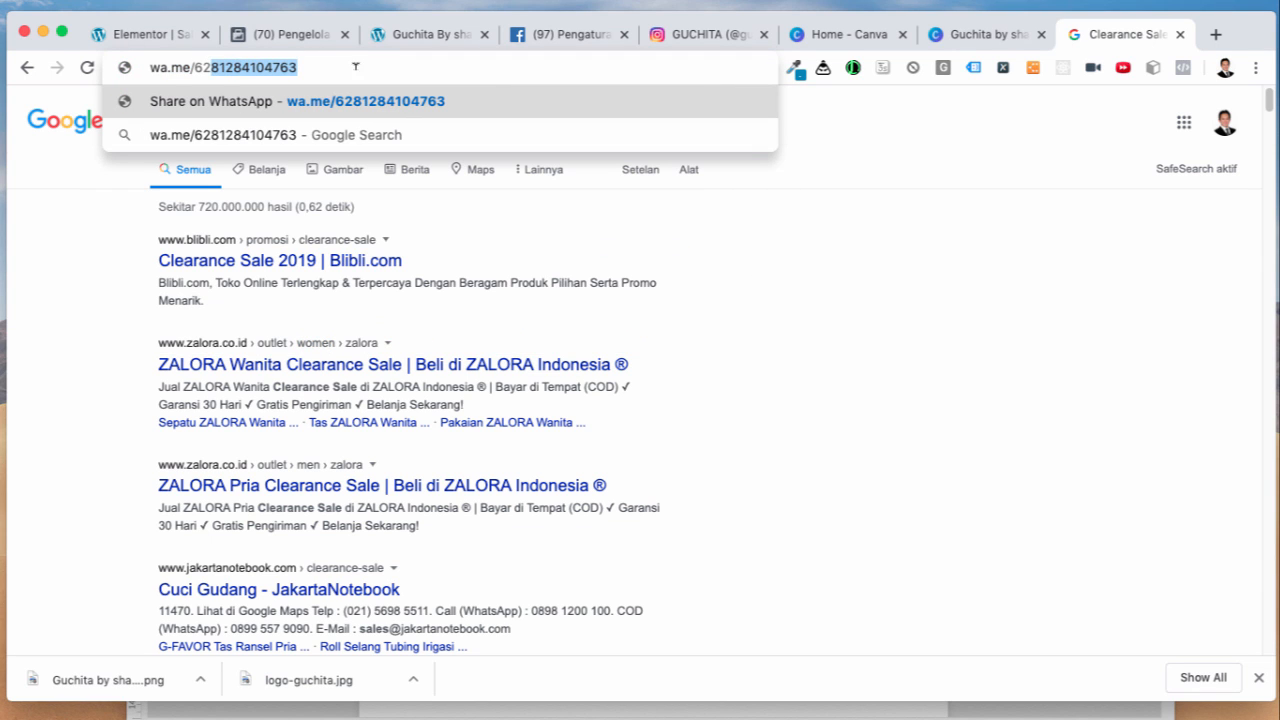
click(565, 34)
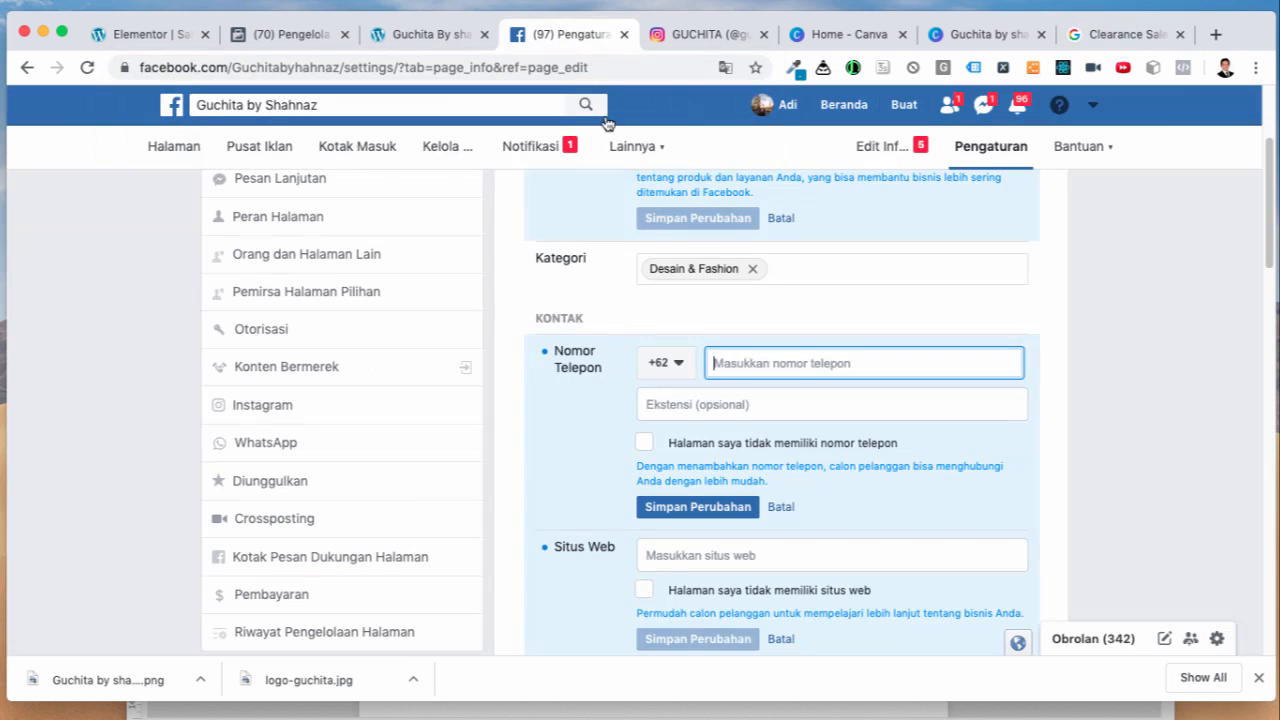
key(ctrl+v)
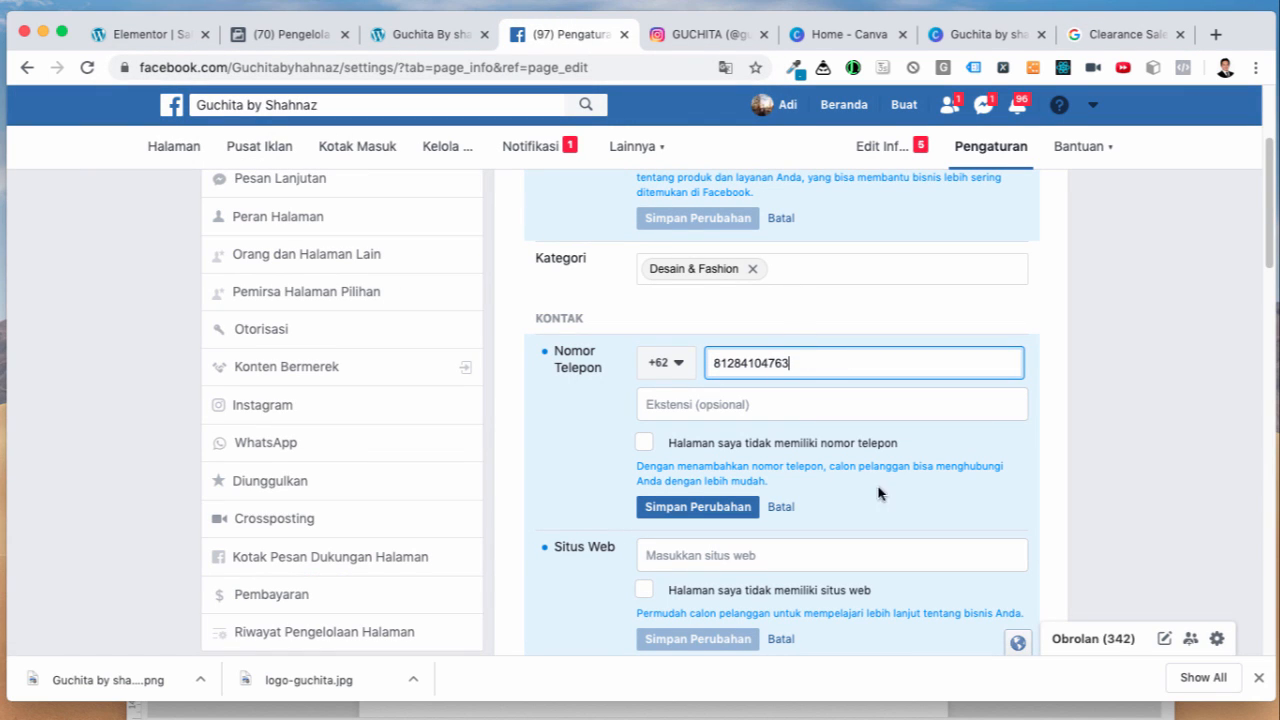
click(1076, 486)
scroll(1074, 480, down, 1)
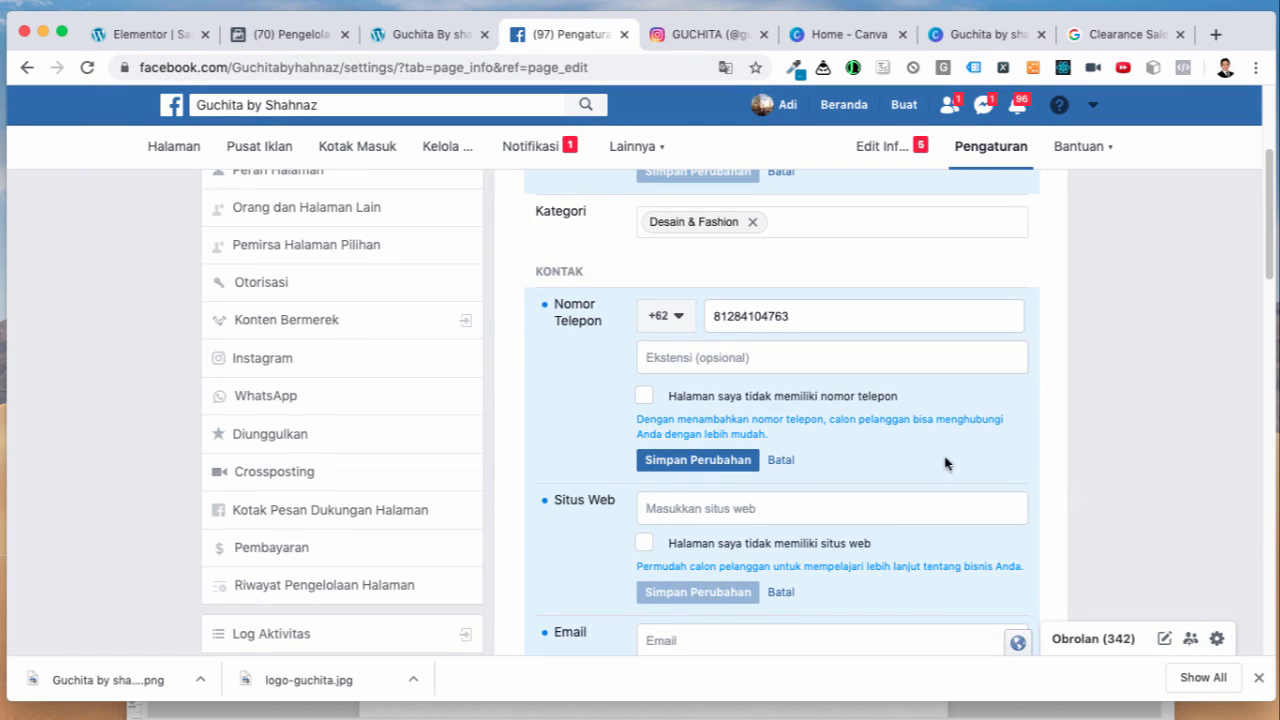
click(718, 461)
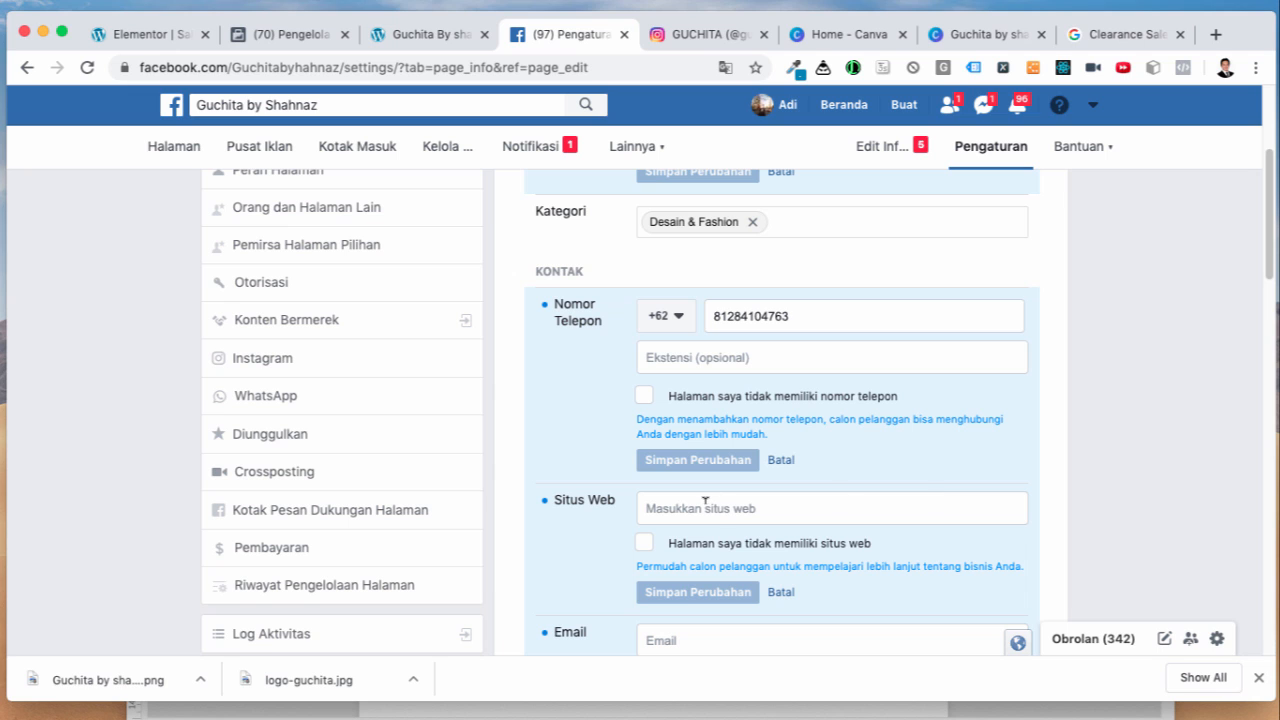
click(705, 501)
click(160, 45)
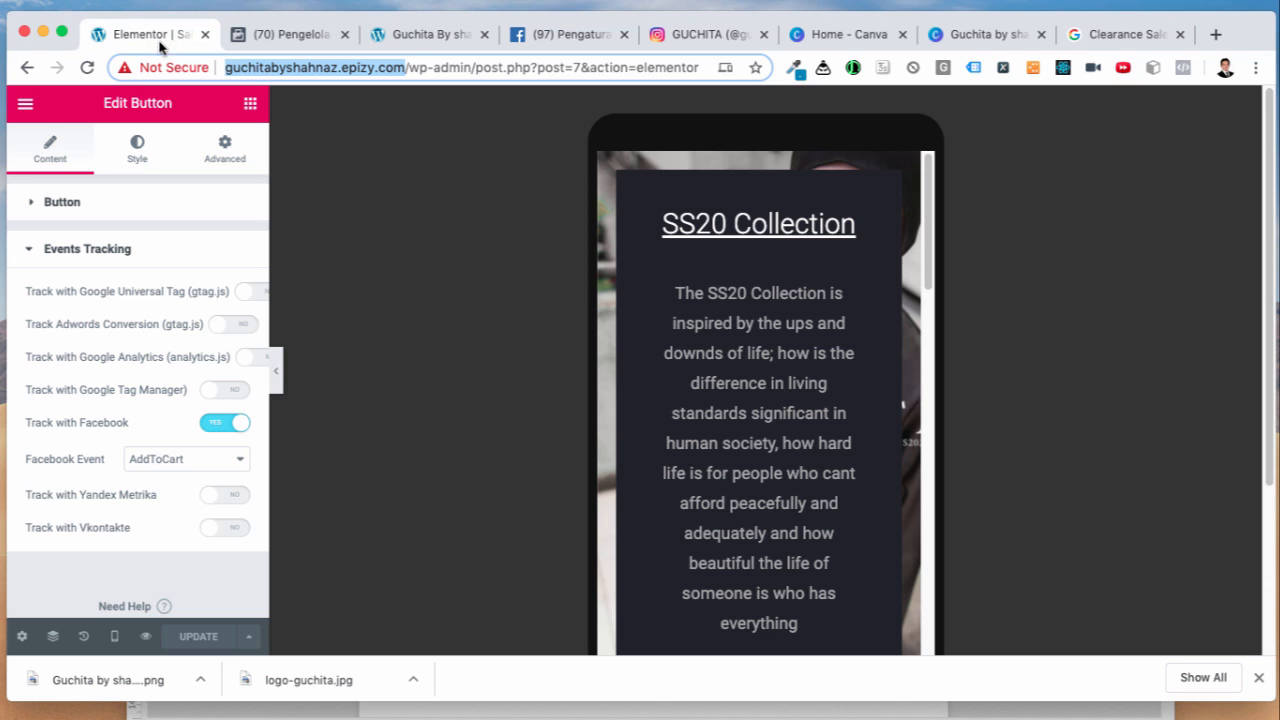
right_click(286, 66)
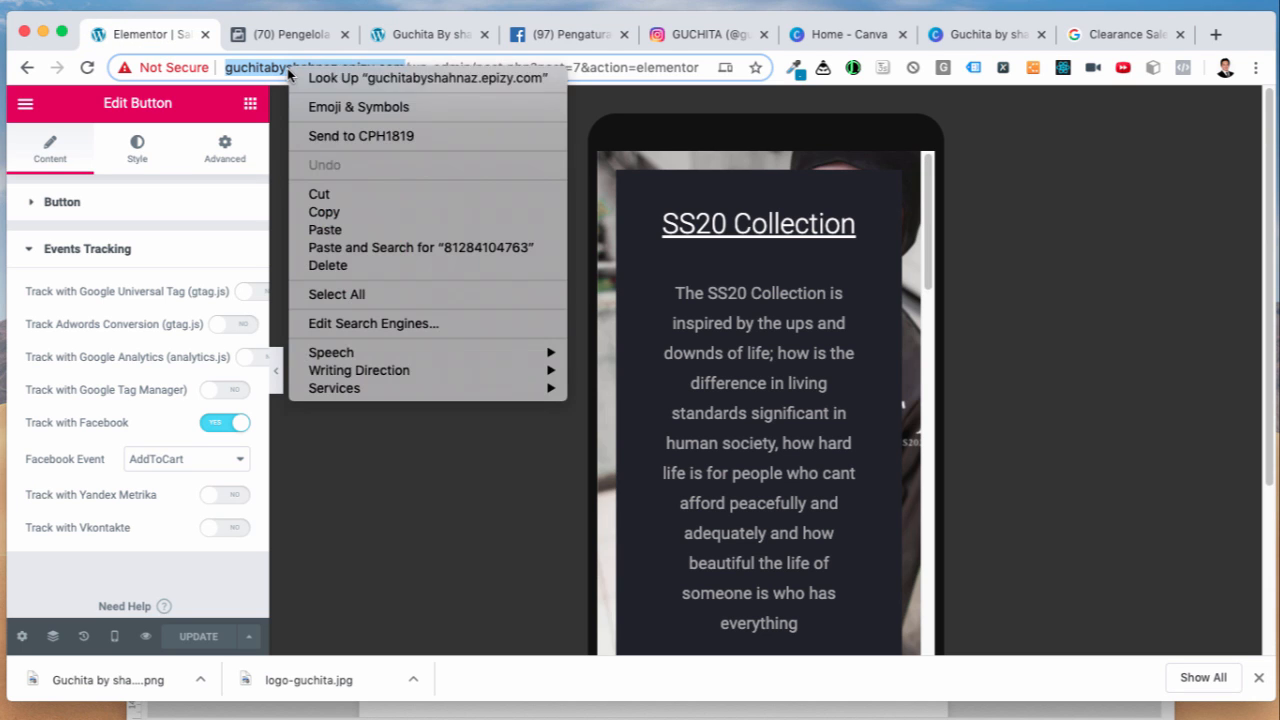
click(334, 213)
click(562, 34)
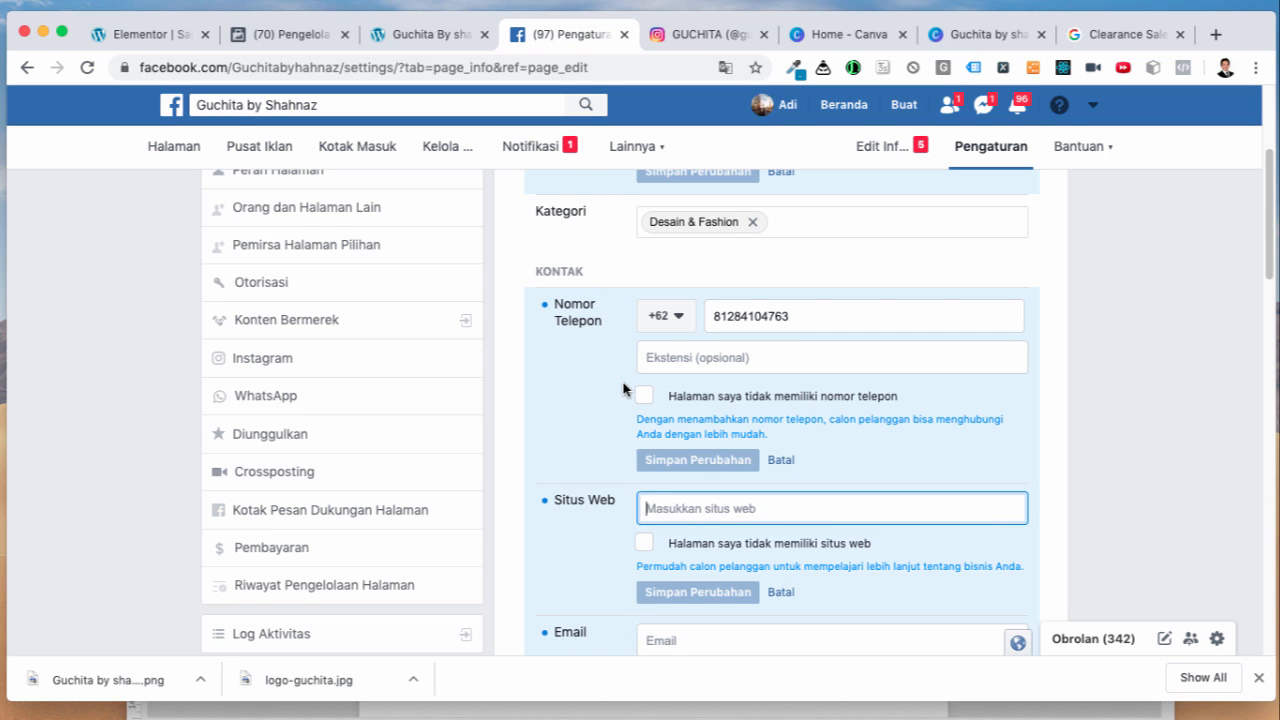
key(super+v)
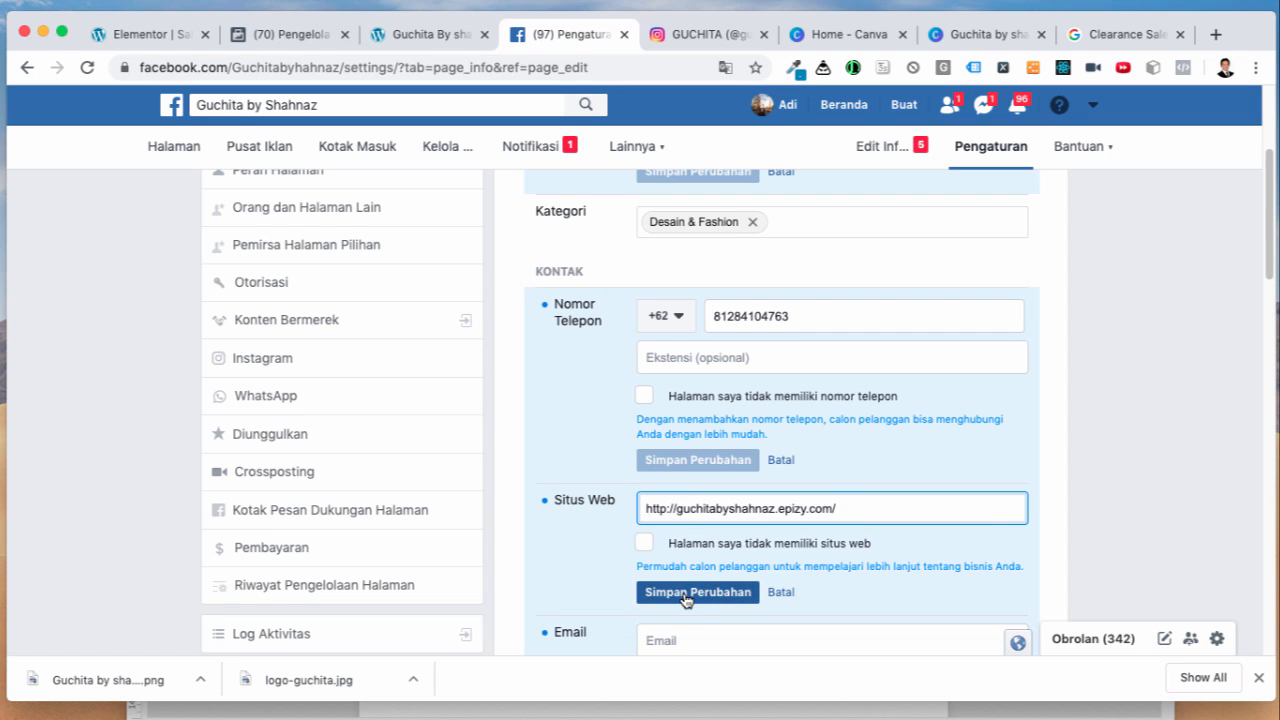
click(686, 598)
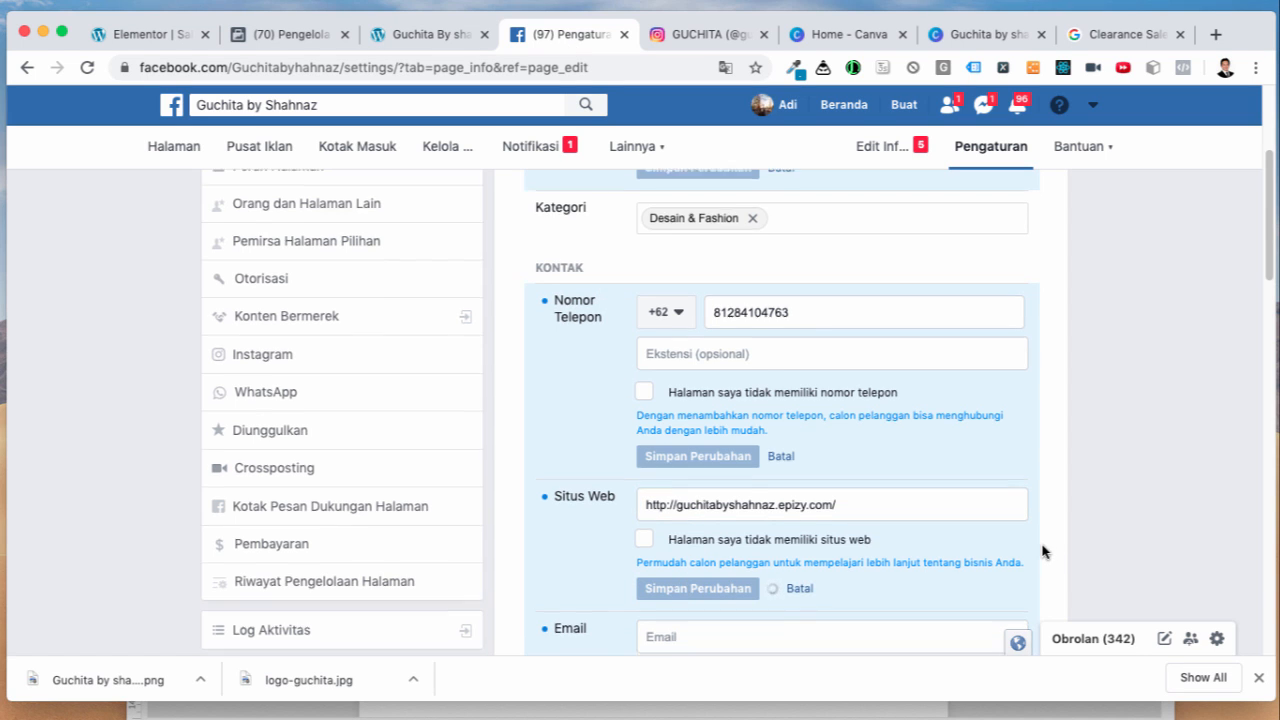
Step: Mark the page as having no email and save
scroll(1042, 551, down, 3)
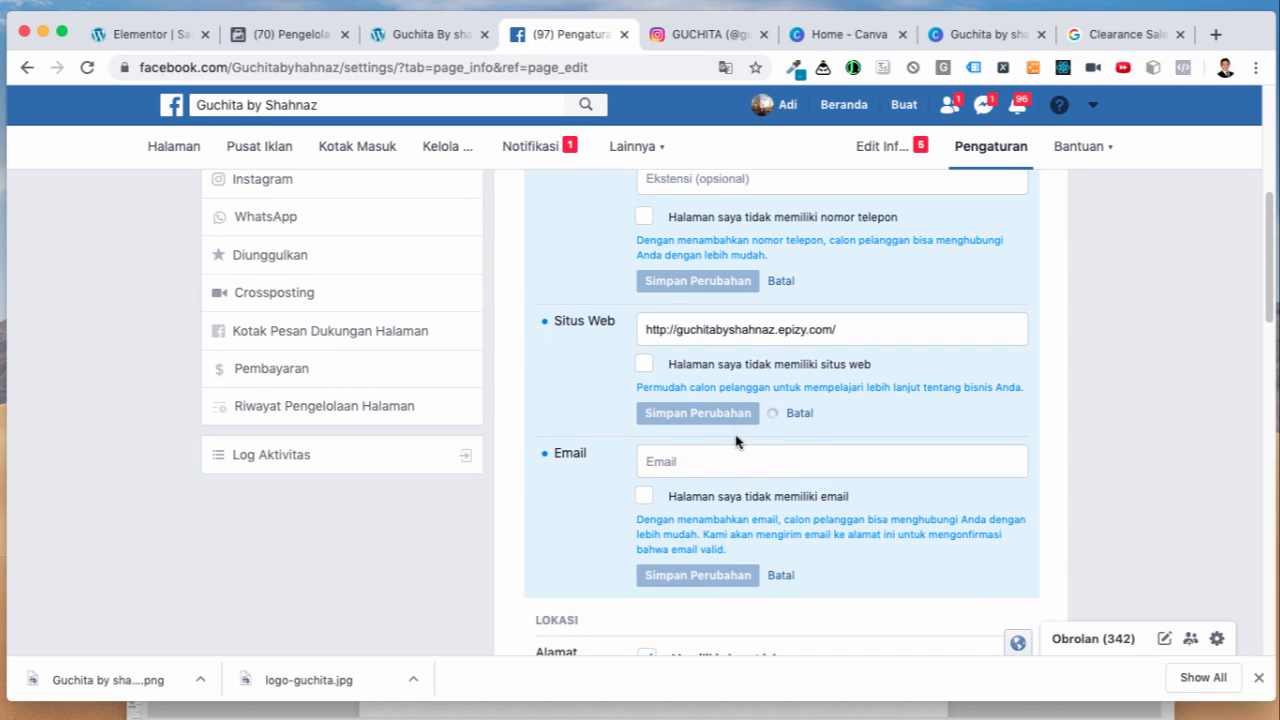
click(644, 496)
click(702, 578)
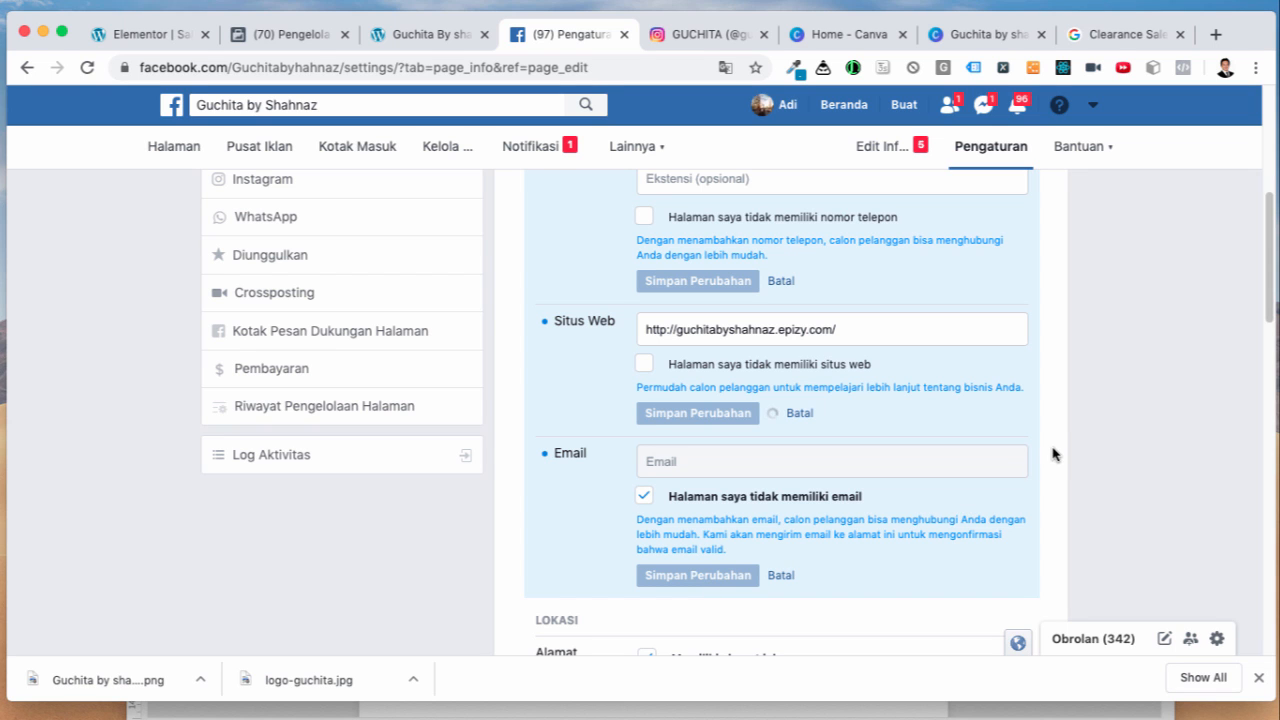
Step: Set Jam Kerja to Selalu Buka, save, and reload the Info Halaman settings
scroll(1060, 459, up, 5)
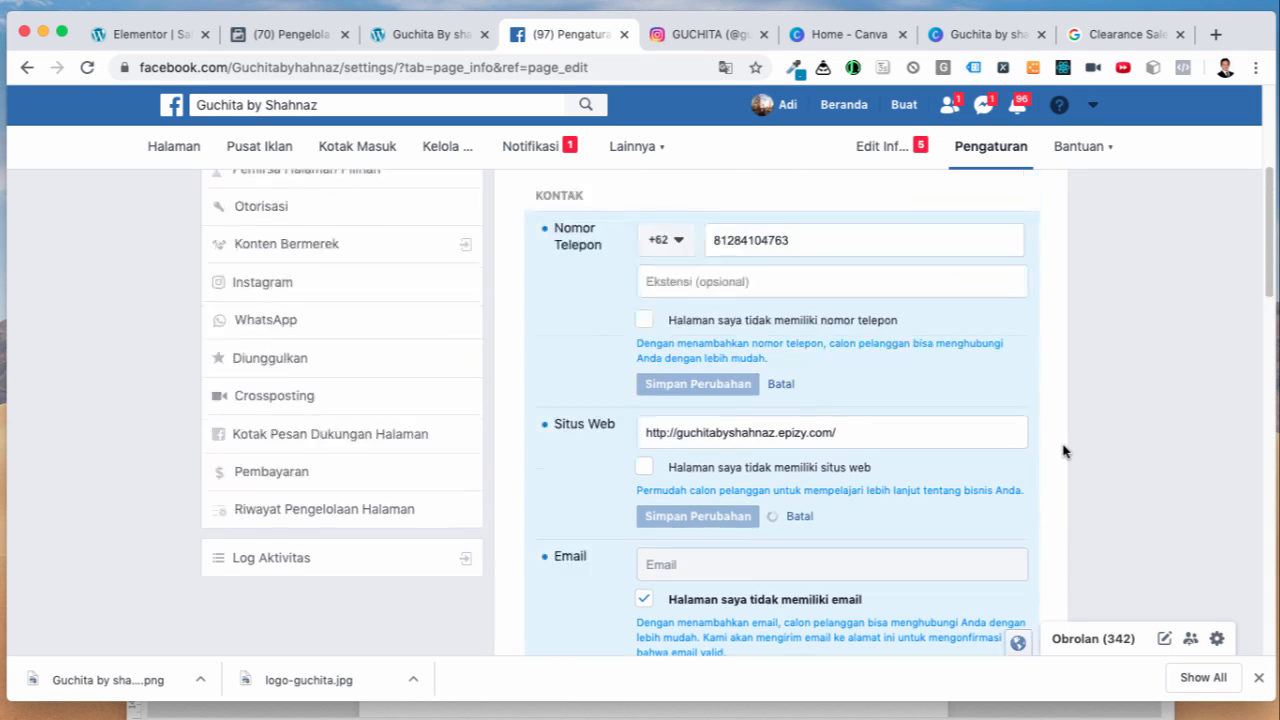
scroll(1062, 451, down, 3)
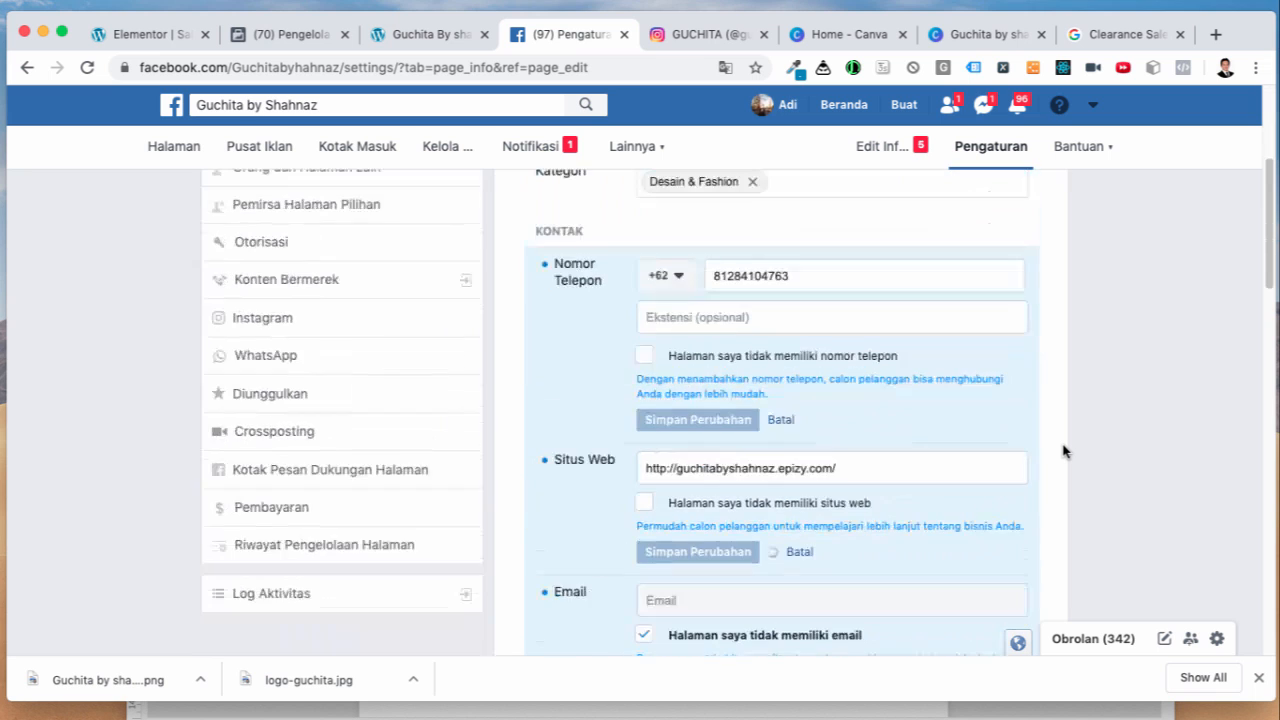
scroll(1062, 451, down, 4)
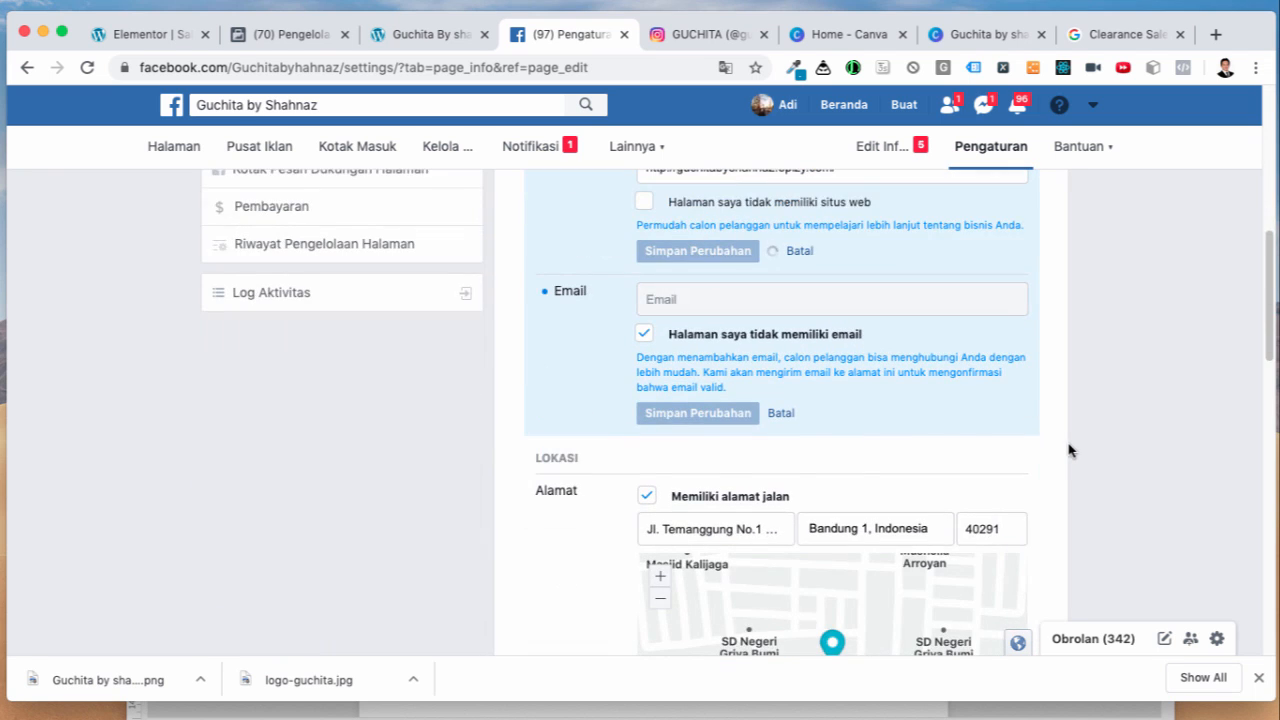
scroll(1078, 449, down, 2)
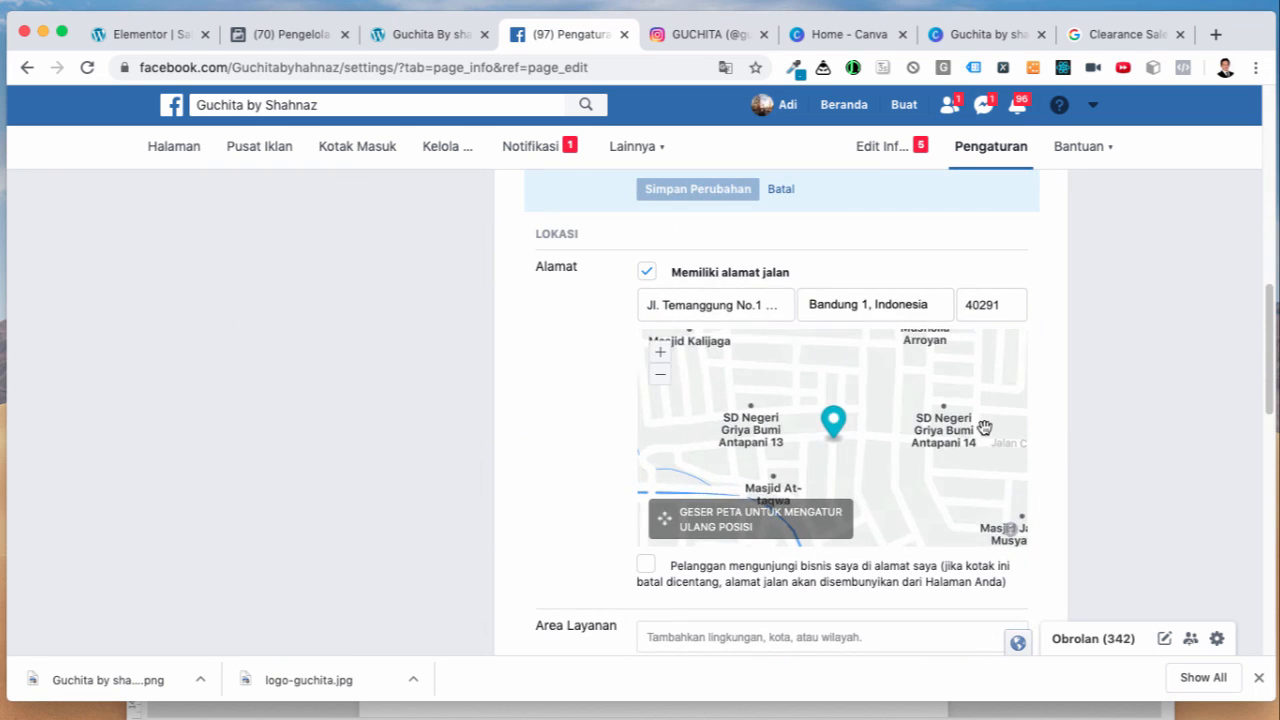
scroll(1080, 500, down, 3)
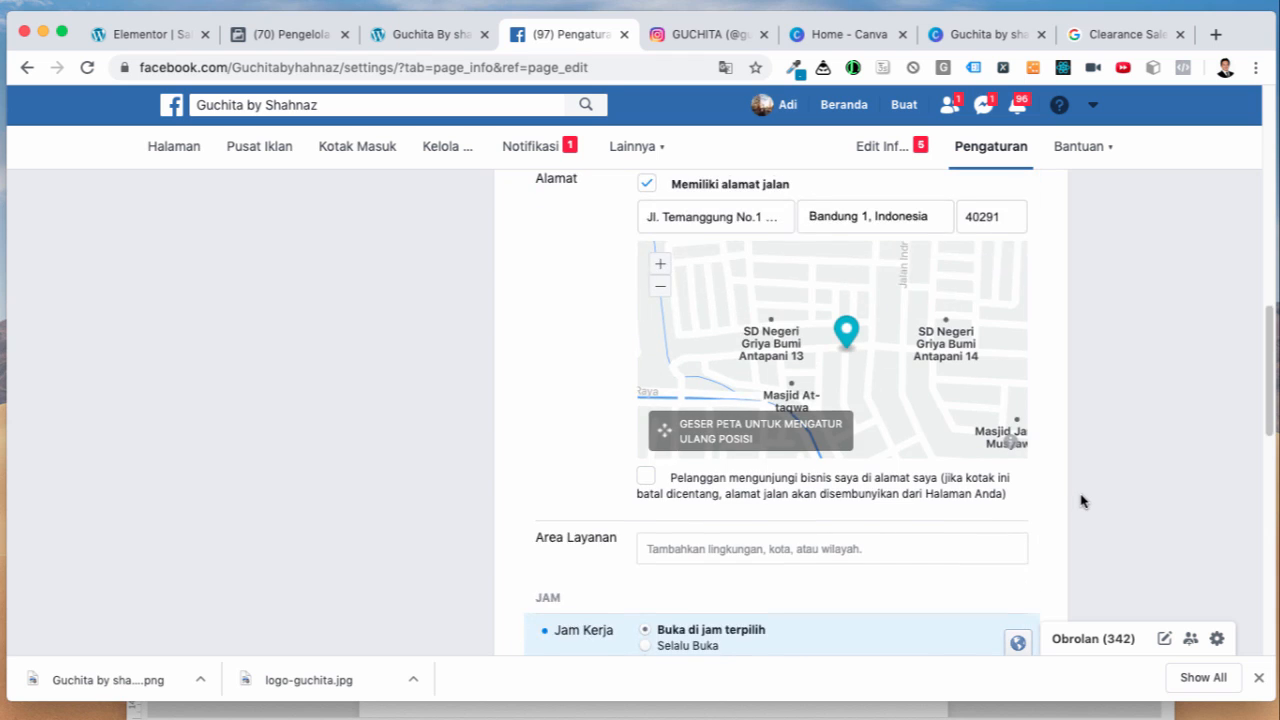
scroll(1081, 500, down, 2)
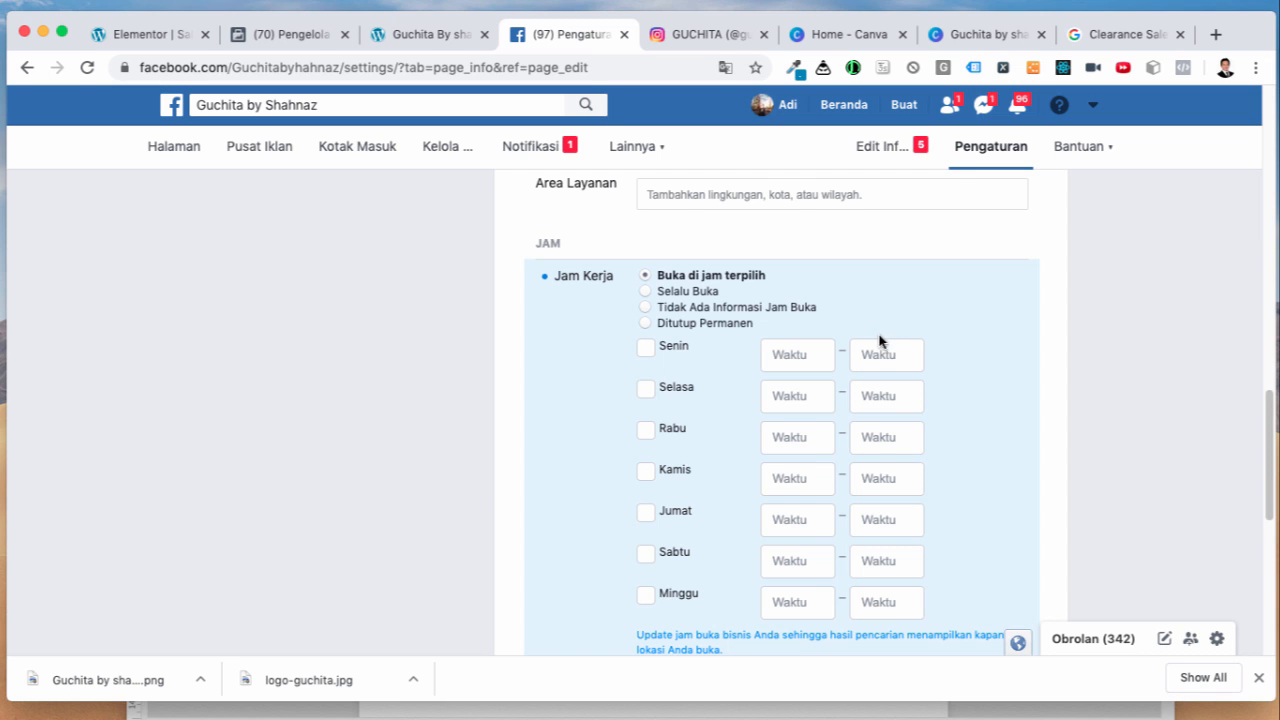
scroll(1006, 420, down, 4)
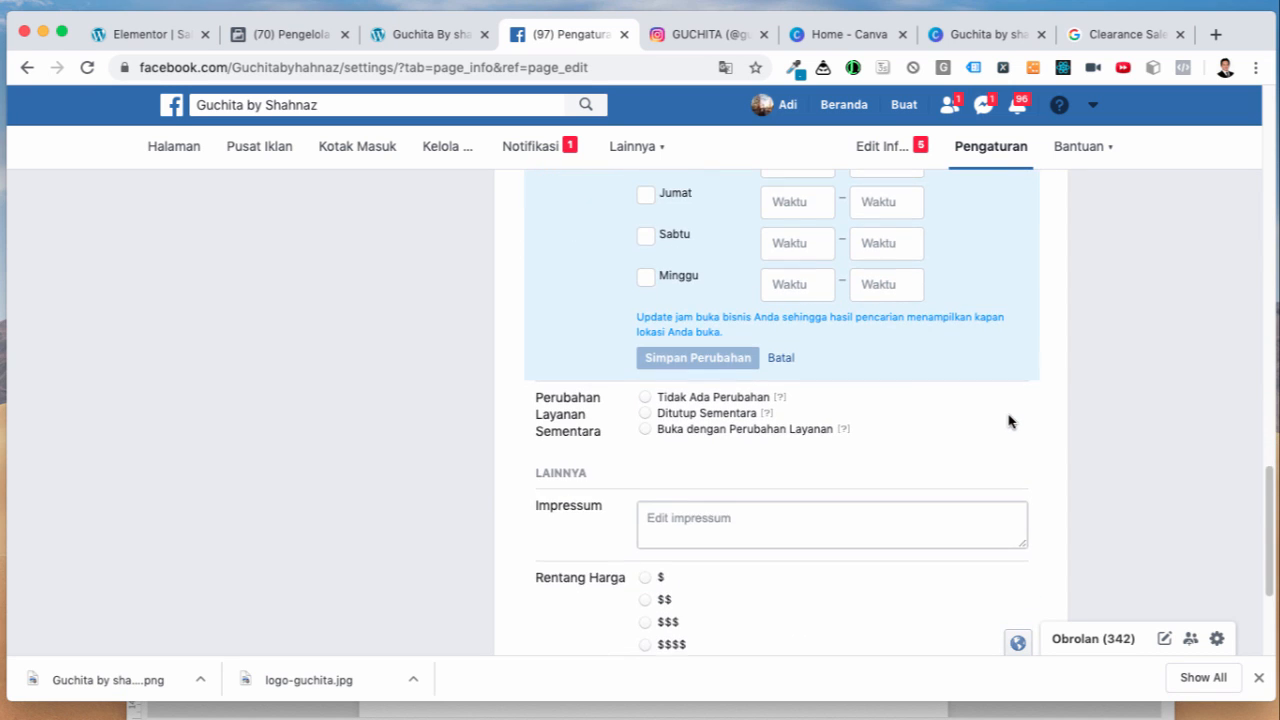
scroll(1008, 420, down, 3)
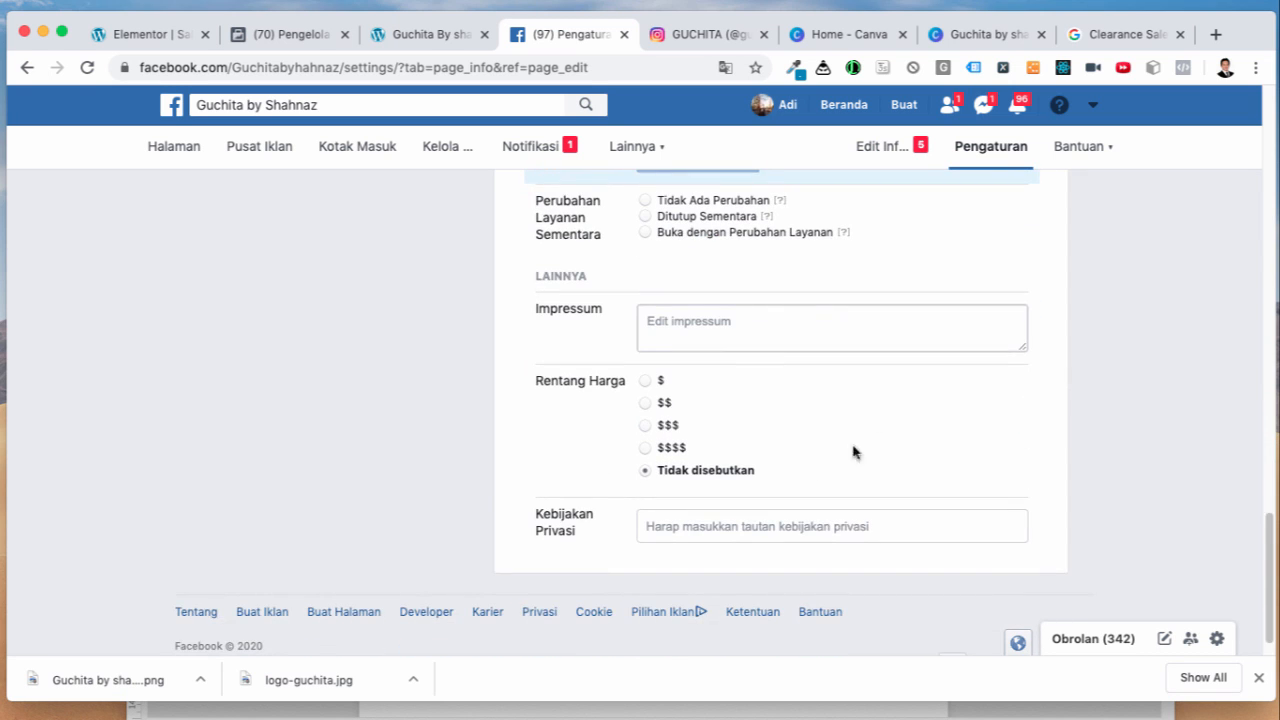
scroll(885, 495, up, 15)
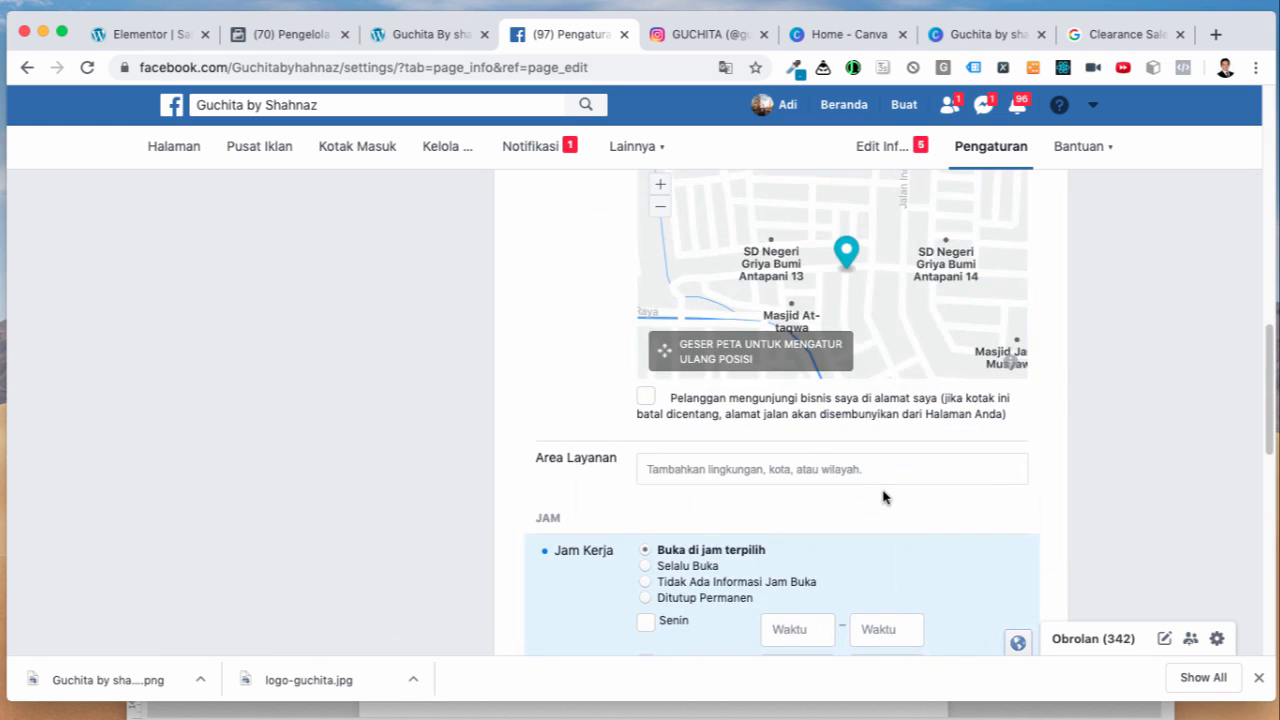
scroll(885, 494, down, 5)
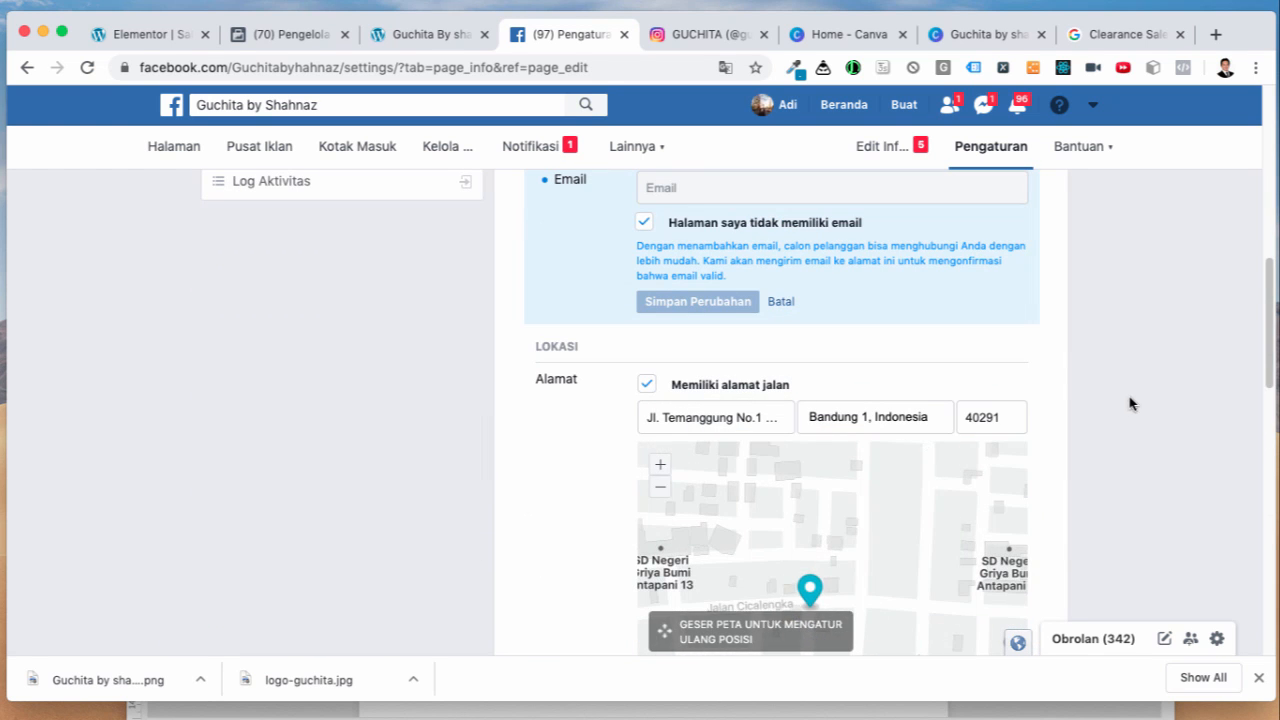
scroll(1108, 408, up, 5)
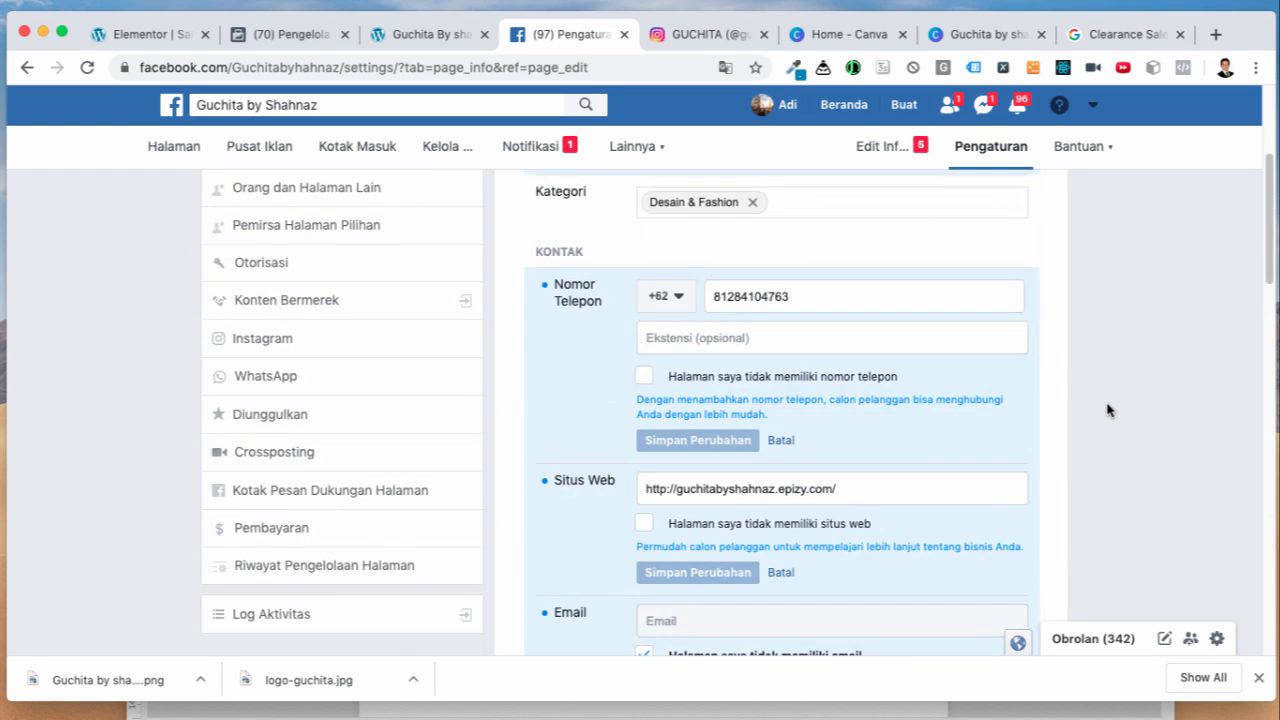
scroll(1108, 410, up, 3)
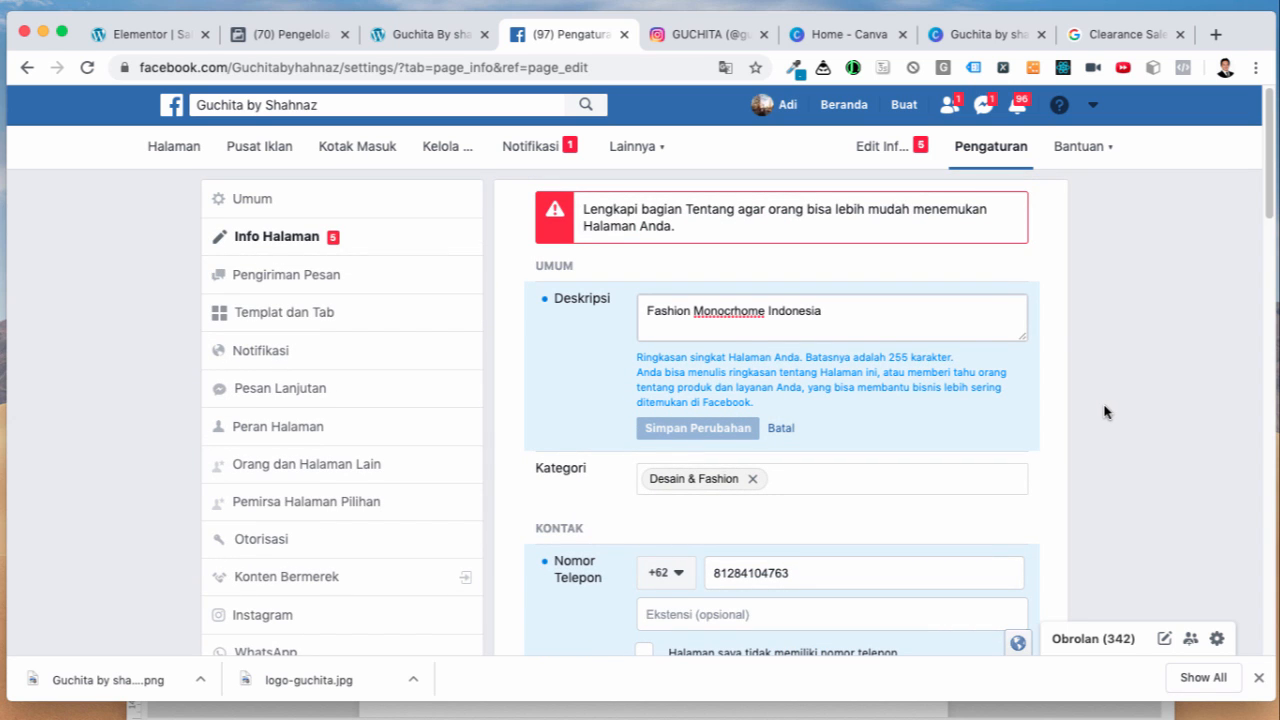
scroll(1104, 412, down, 10)
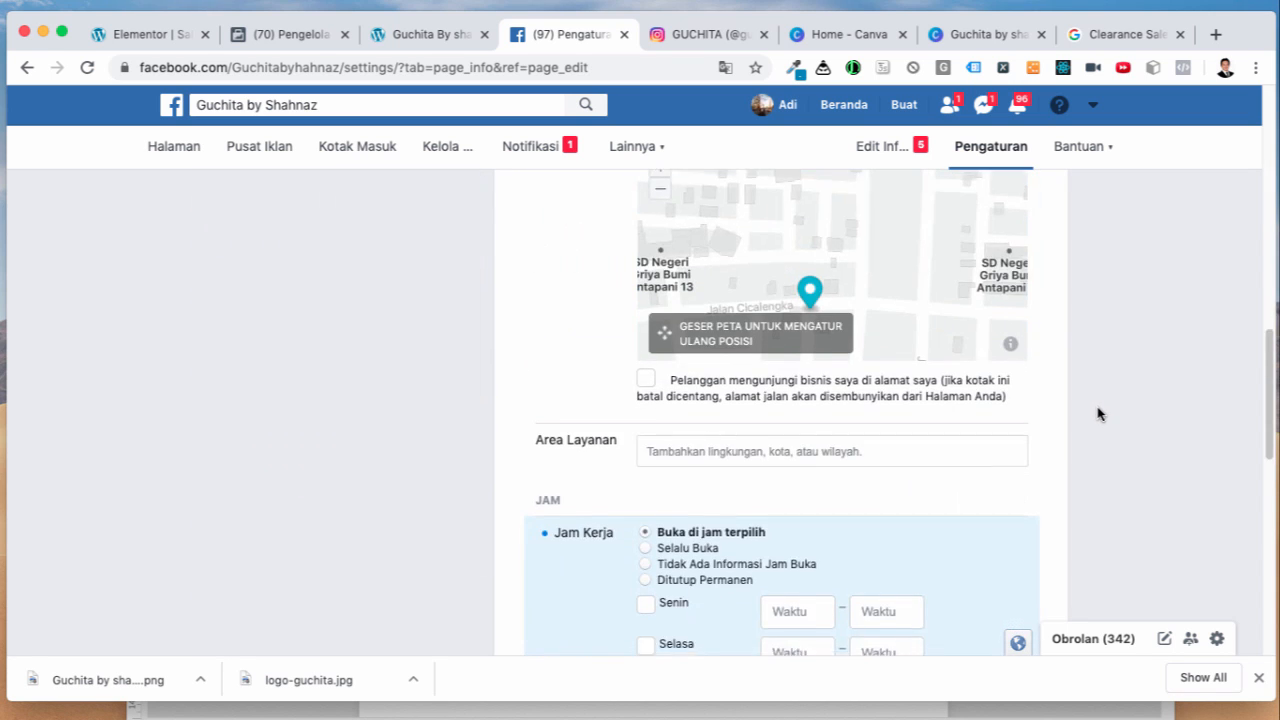
scroll(1098, 413, down, 5)
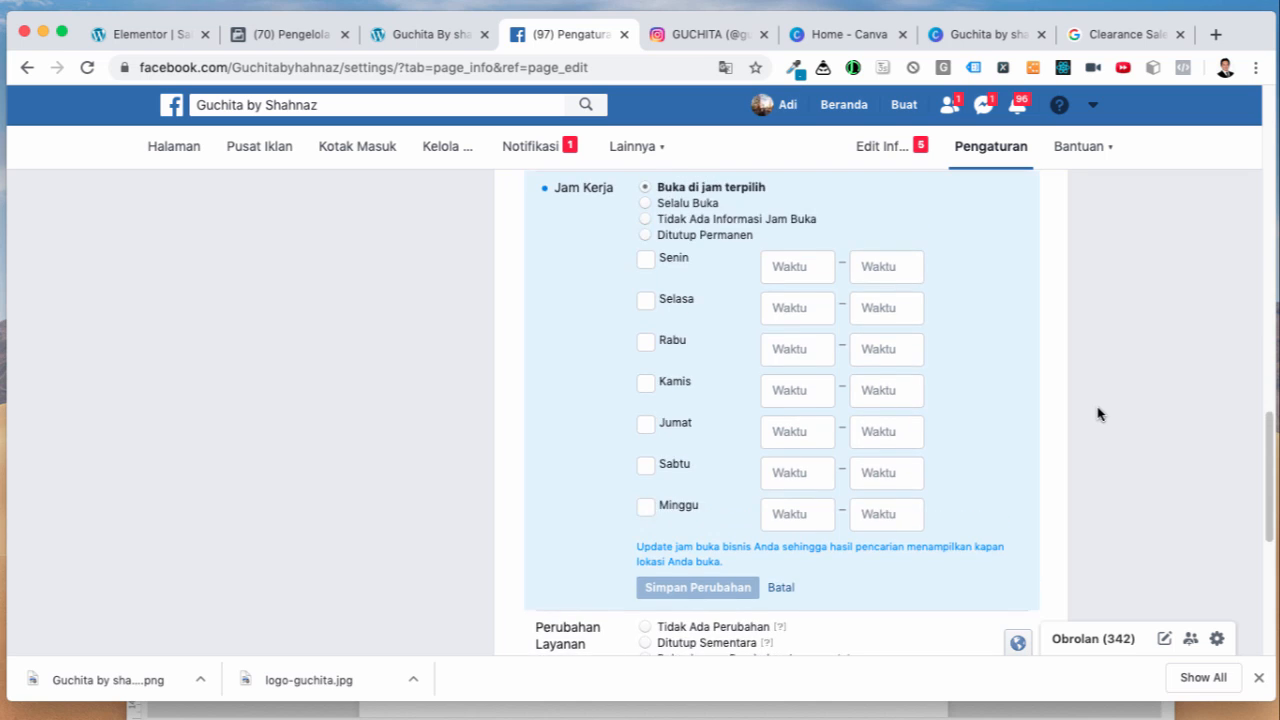
scroll(1098, 413, up, 2)
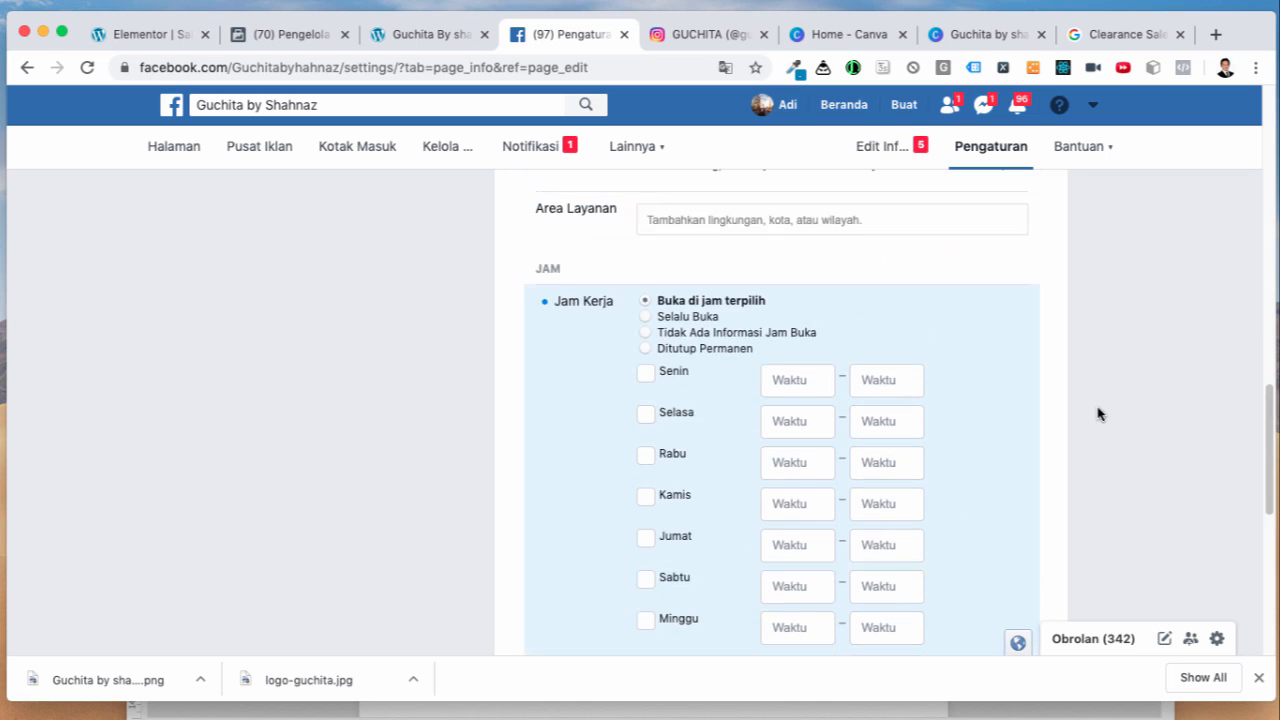
click(646, 317)
click(688, 413)
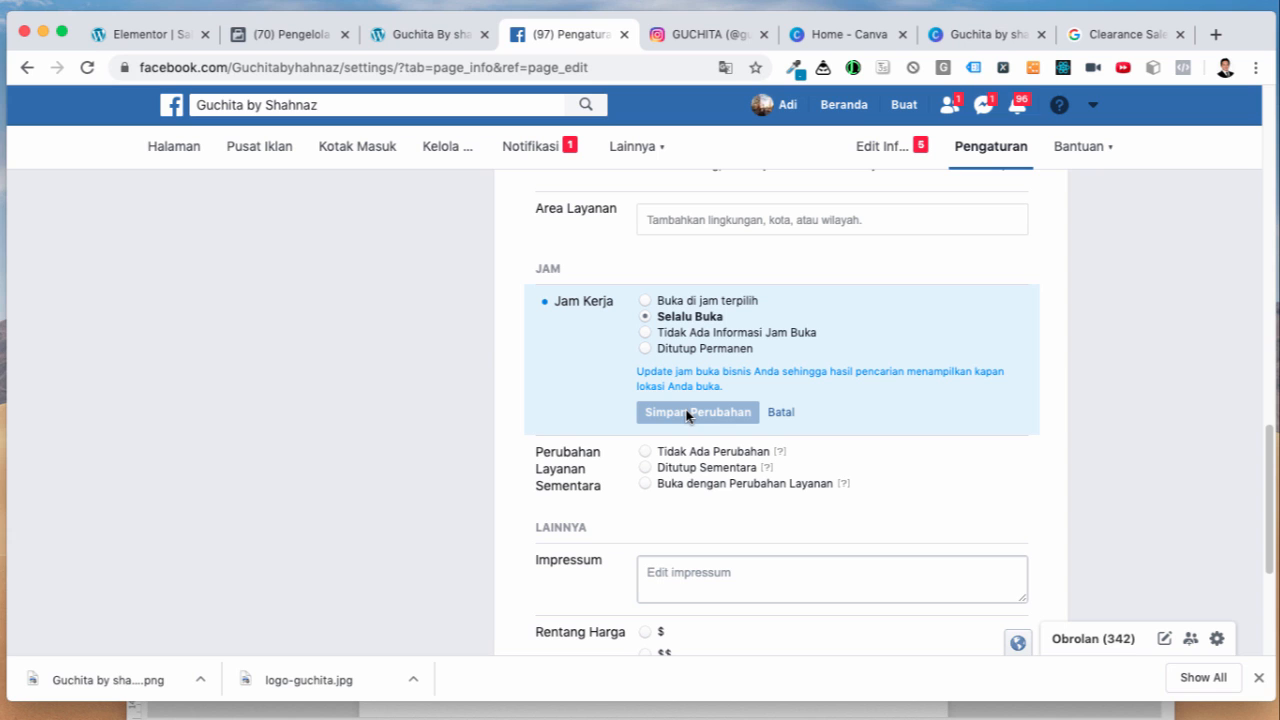
scroll(1088, 455, up, 15)
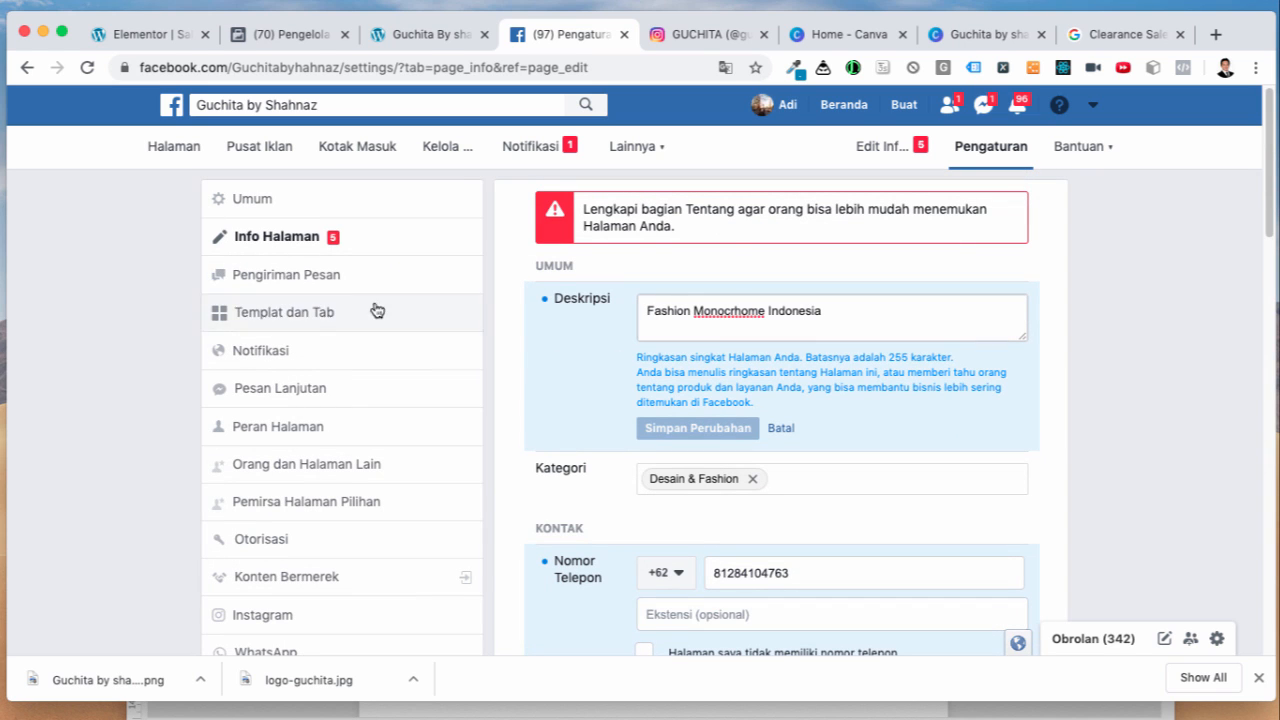
click(87, 67)
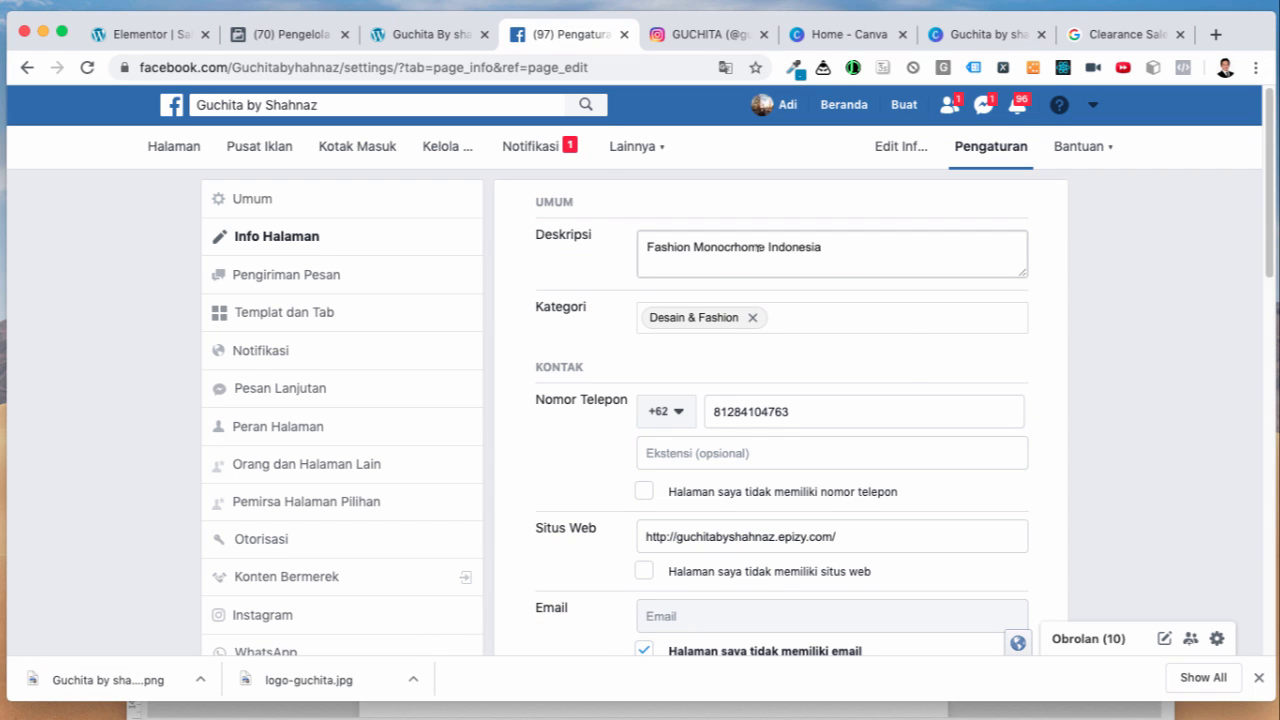
Step: Correct the description spelling to 'Fashion Monochrome Indonesia' and save it
click(735, 246)
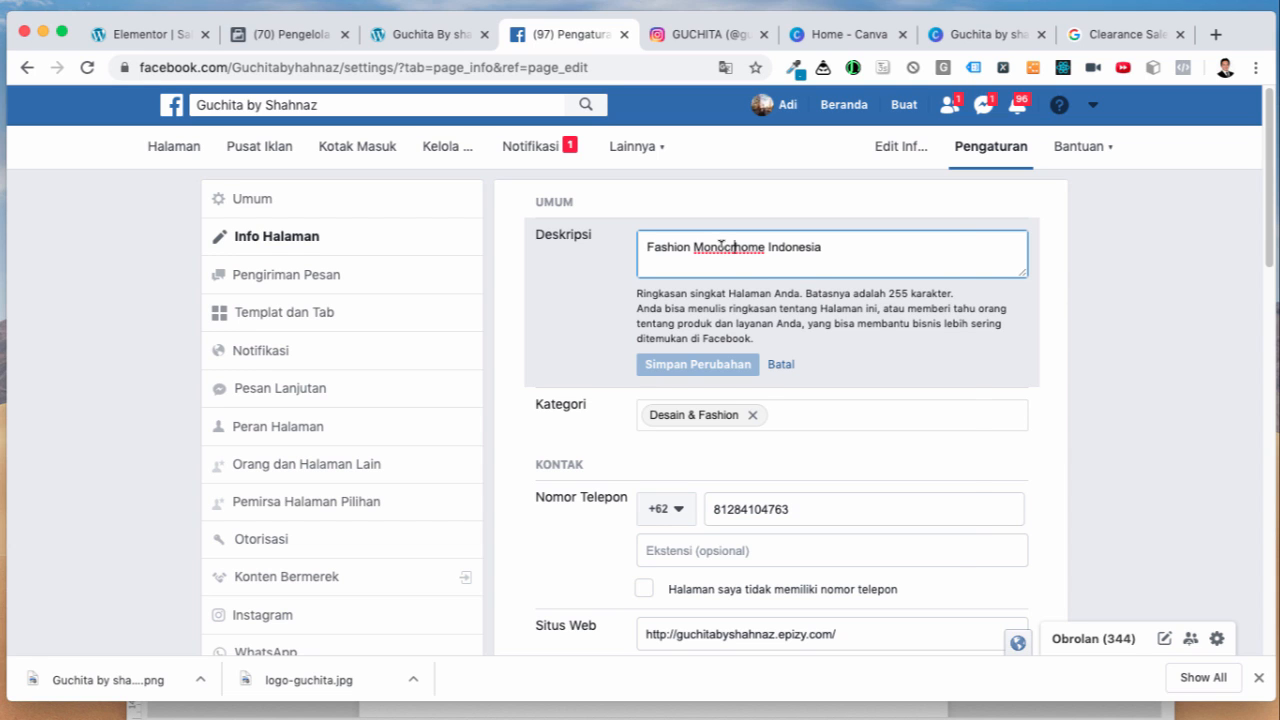
right_click(721, 245)
click(735, 259)
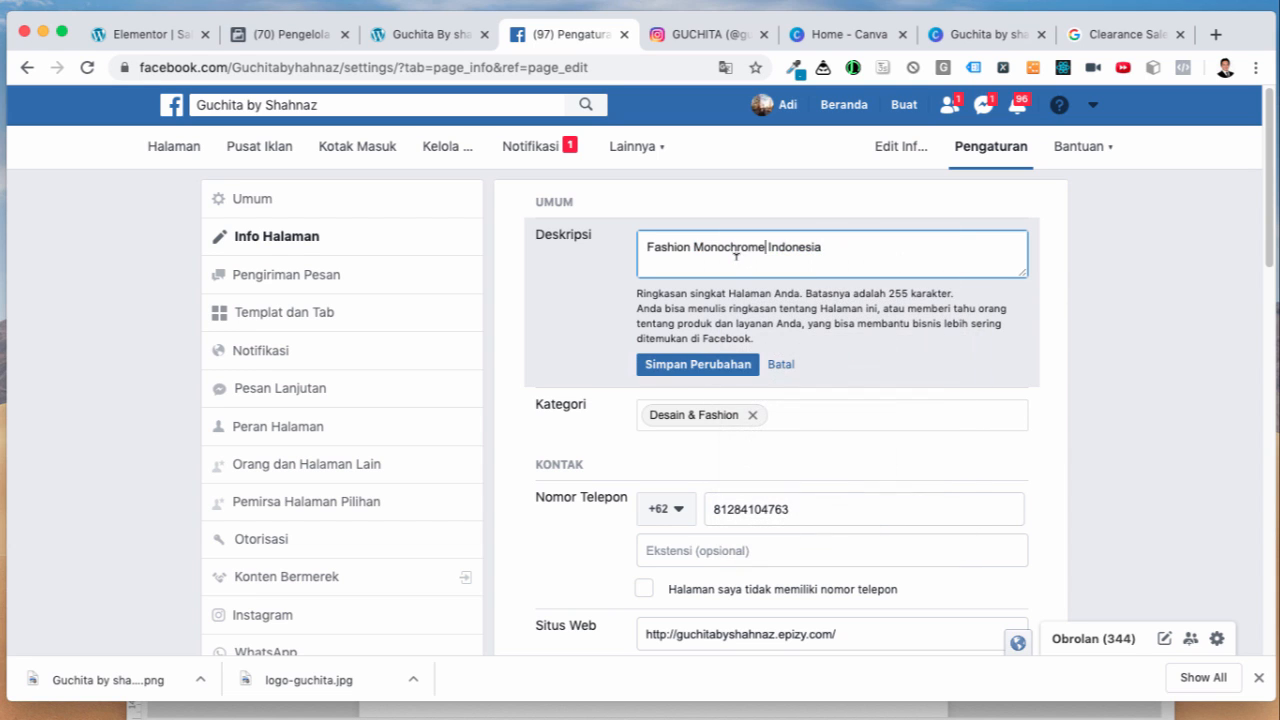
click(1091, 335)
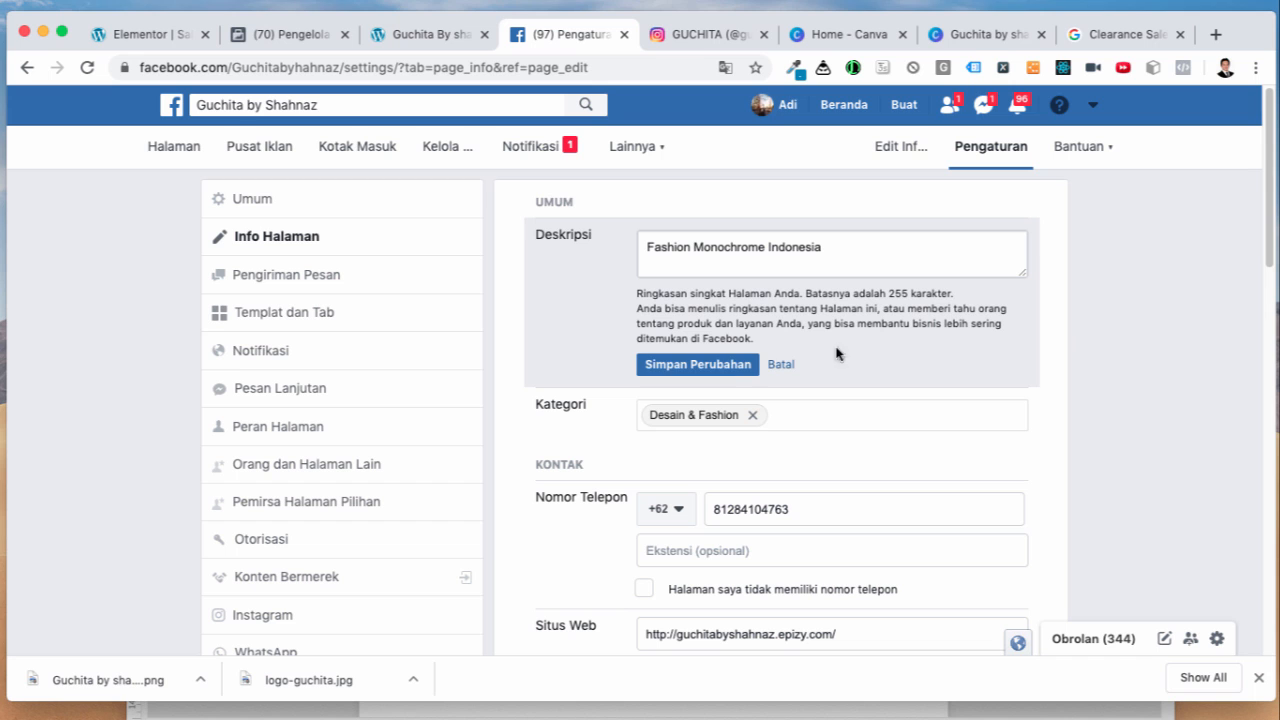
click(726, 363)
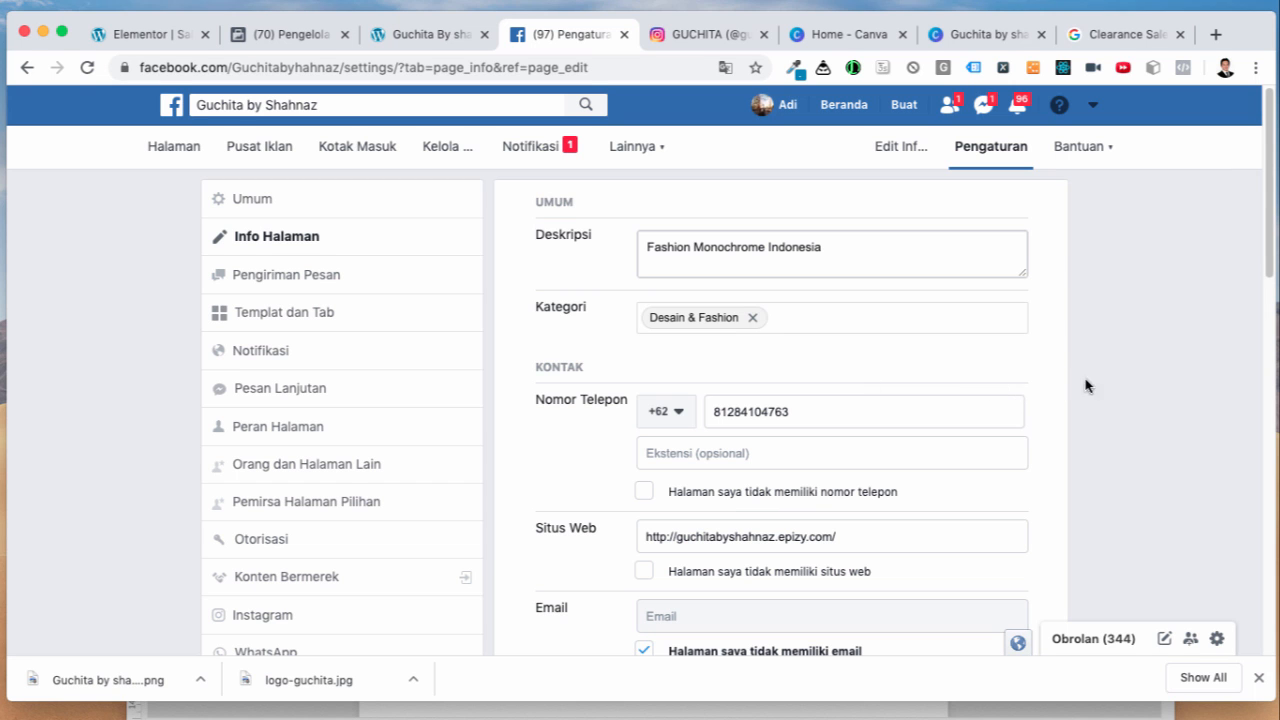
Step: Return to the Guchita page's home view
scroll(1090, 397, down, 10)
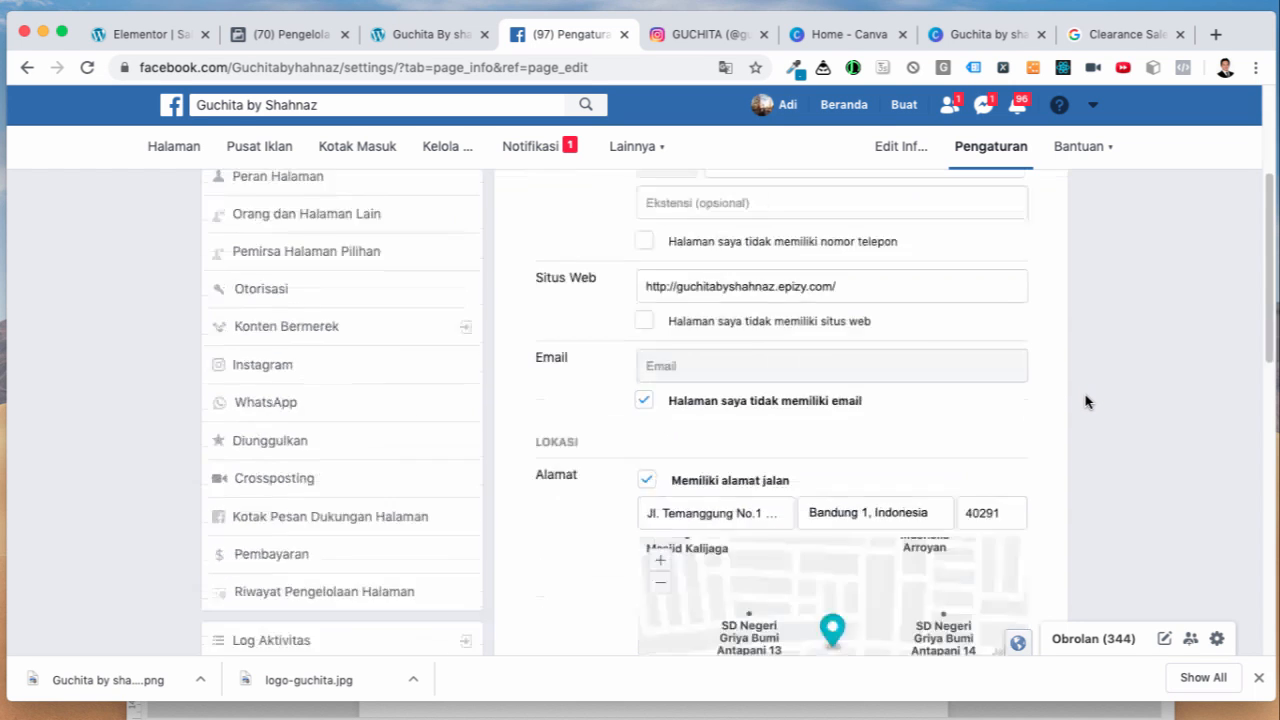
scroll(1087, 397, up, 9)
scroll(1087, 397, up, 2)
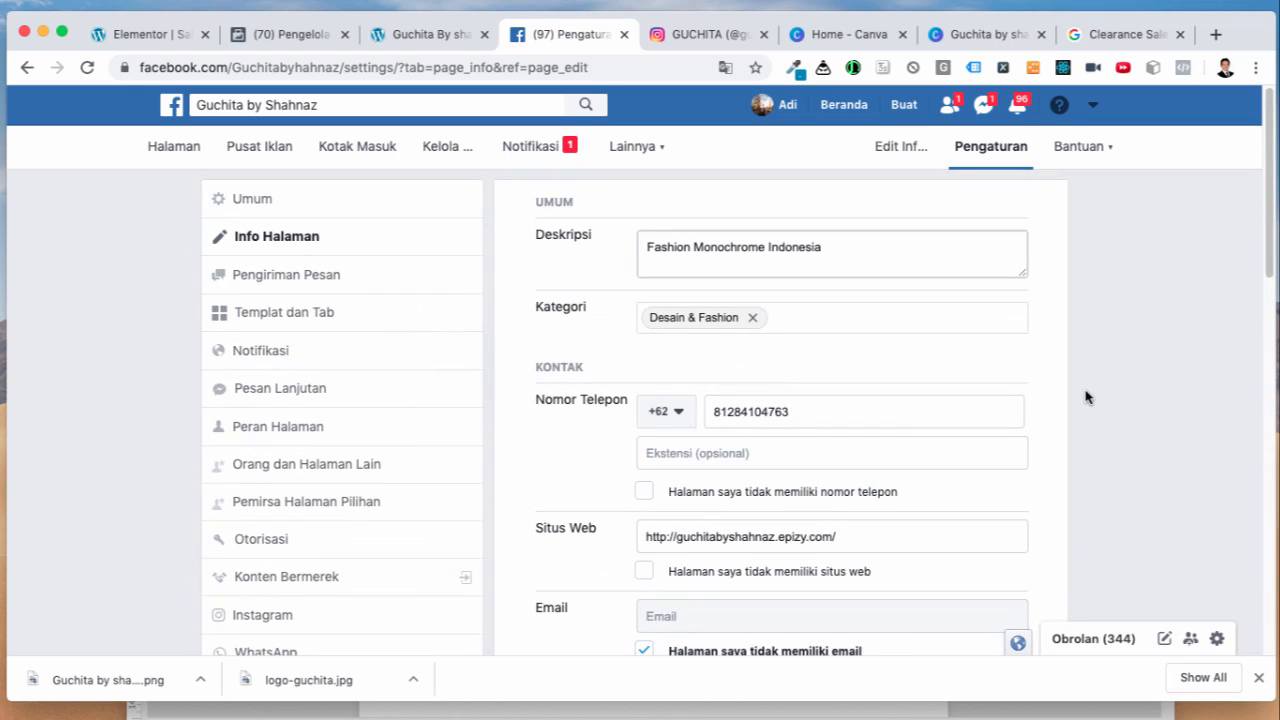
click(158, 155)
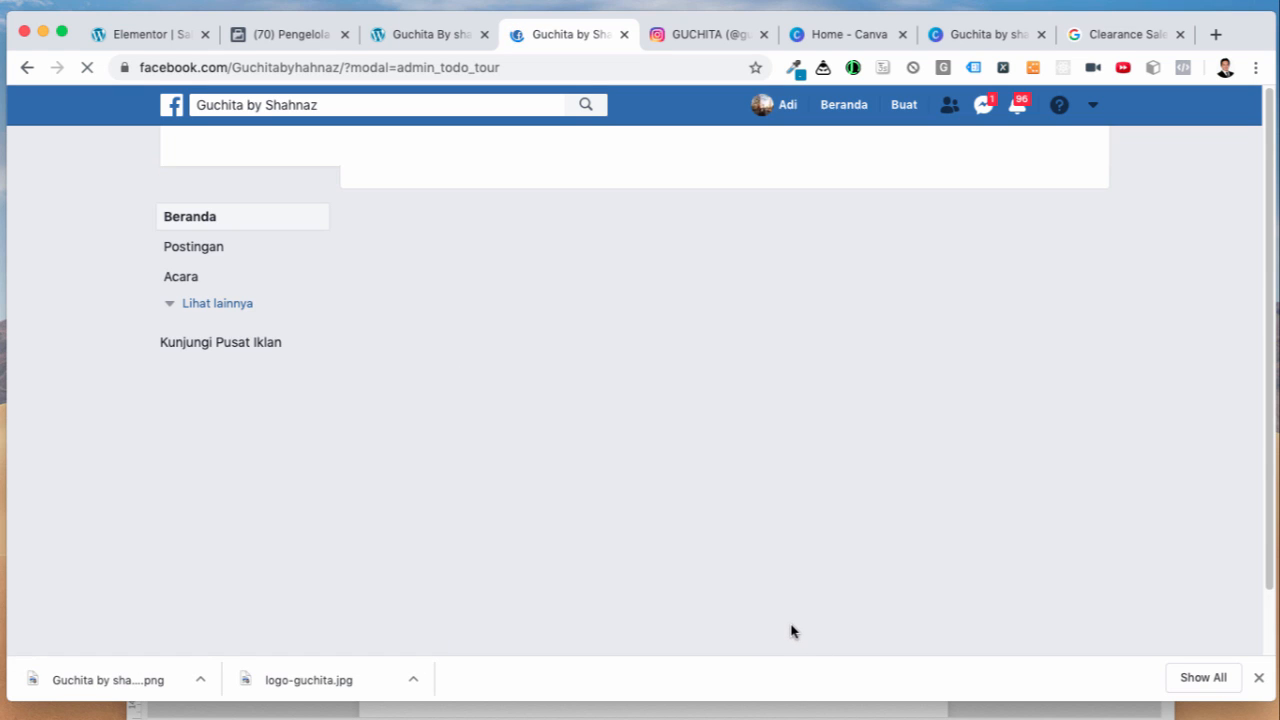
Step: Close the downloads bar and scroll through the updated Guchita page timeline
click(1262, 682)
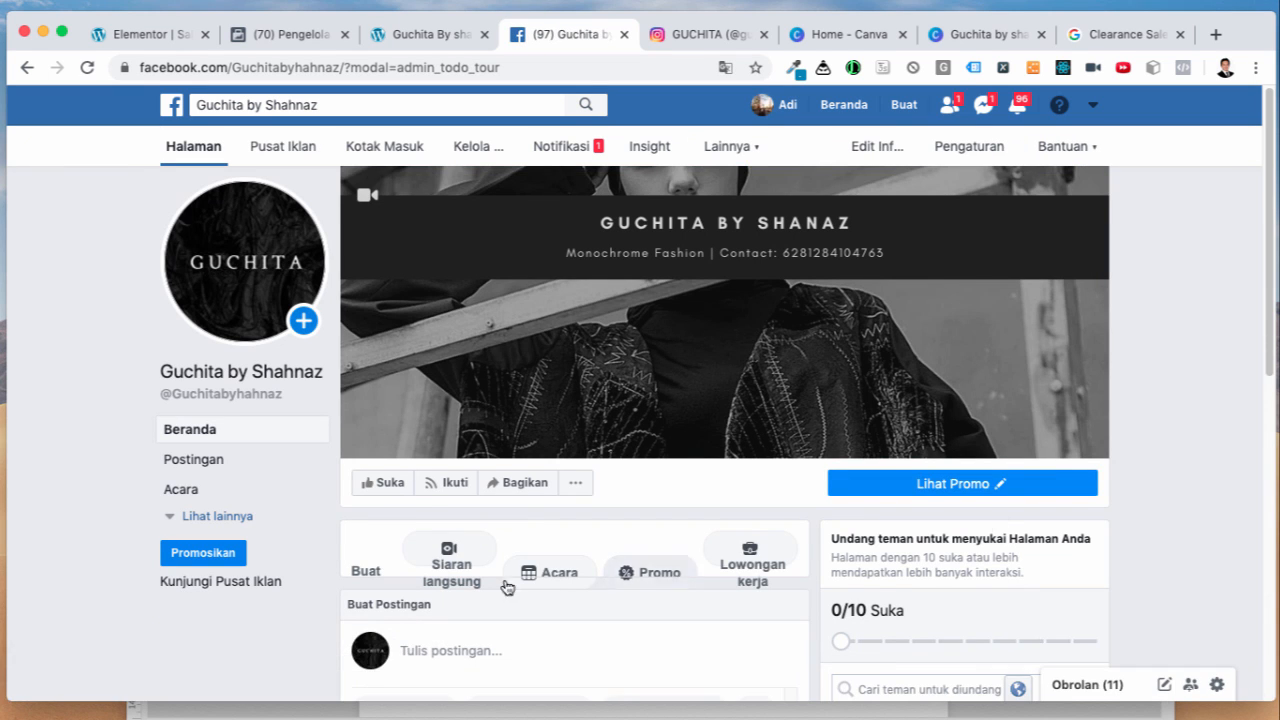
scroll(540, 590, down, 5)
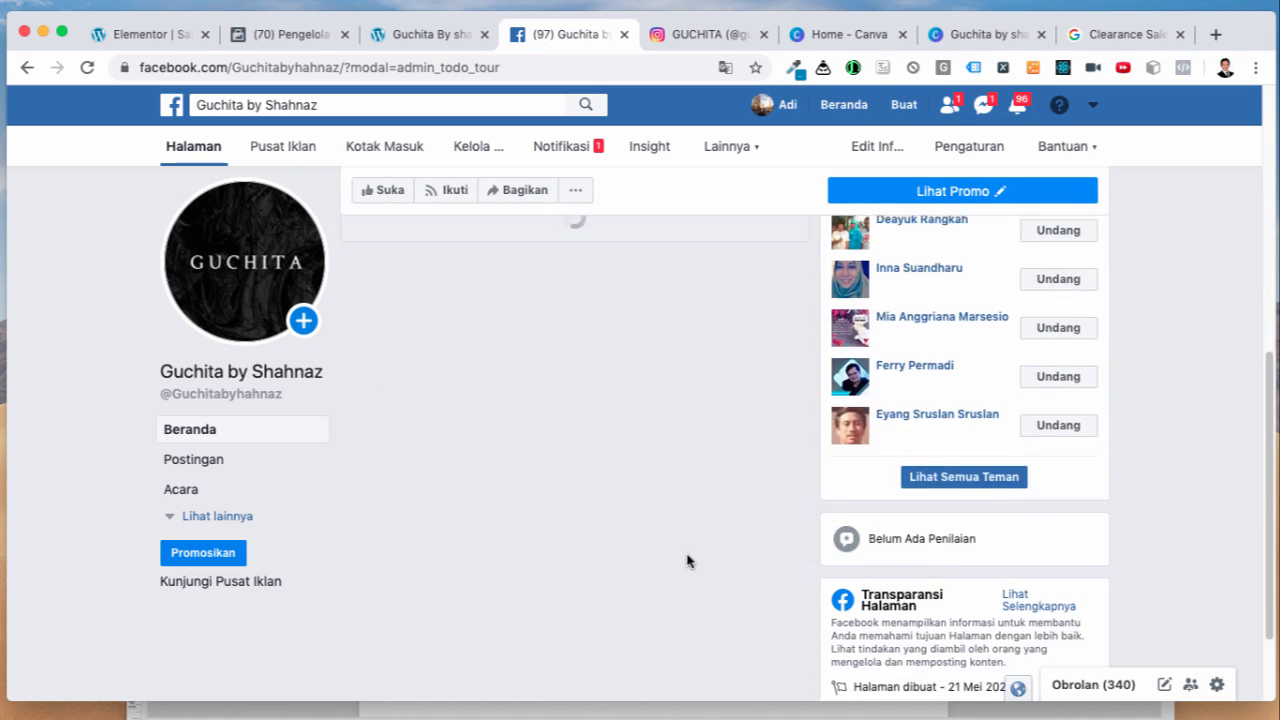
scroll(686, 557, up, 10)
scroll(717, 531, down, 10)
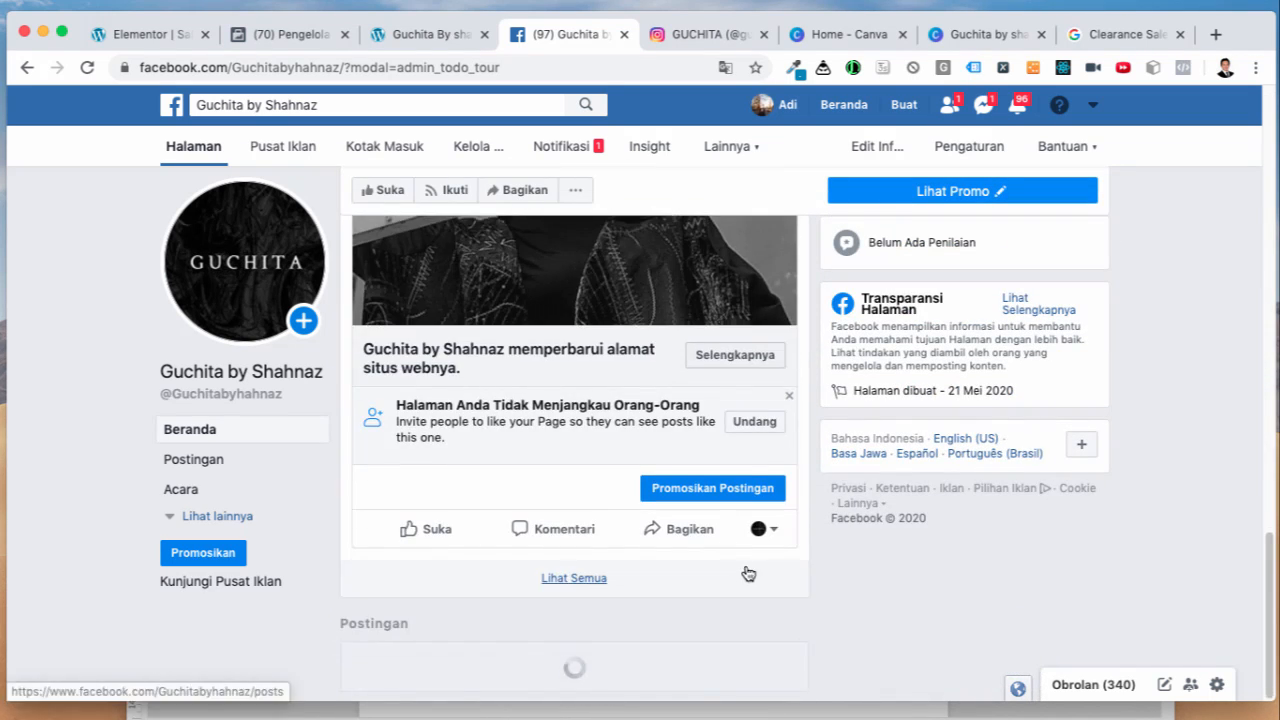
Step: Review the 'Menyiapkan iklan Facebook' step in the Word checklist, then switch to Ads Manager
mouse_move(831, 697)
click(918, 686)
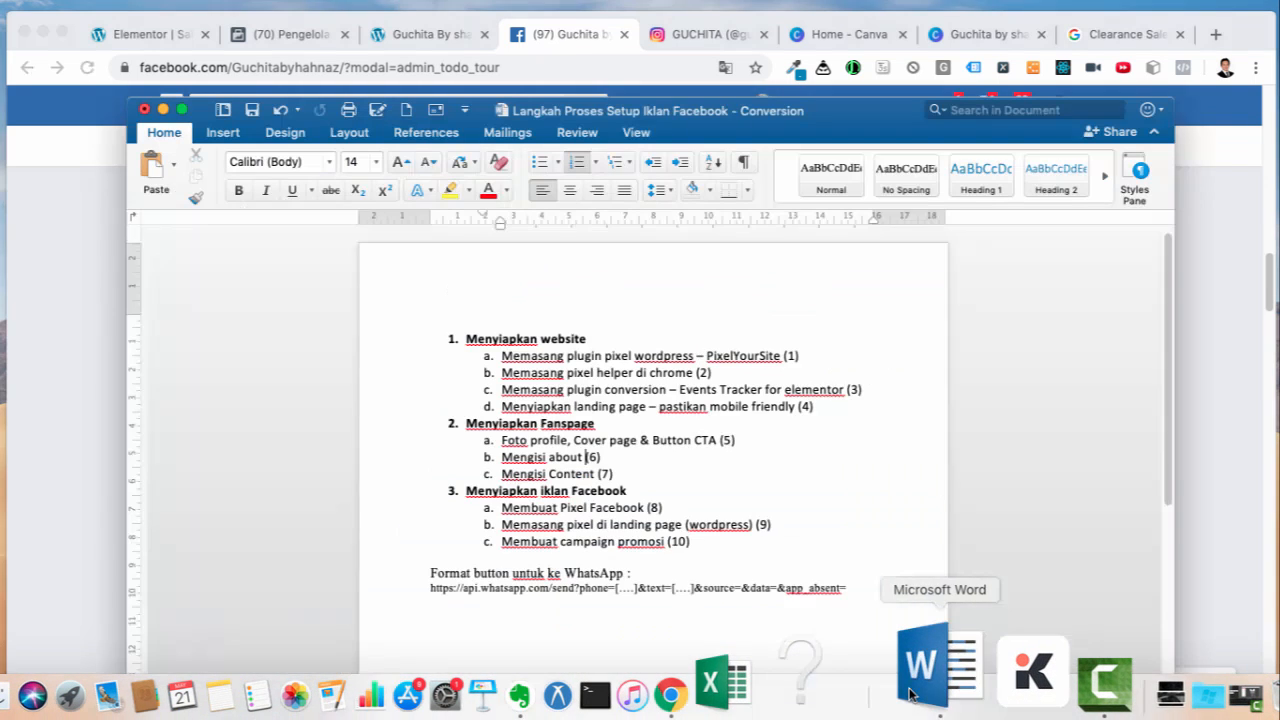
click(481, 490)
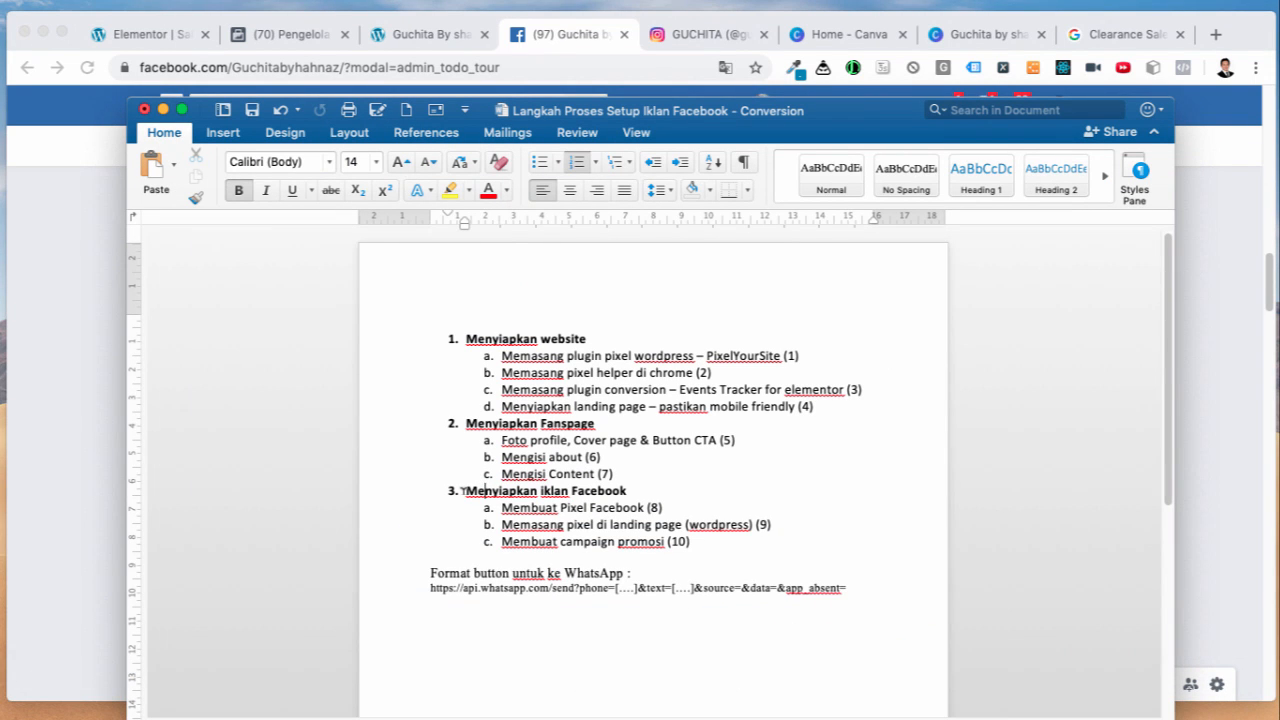
drag(465, 490, 630, 490)
click(644, 484)
click(278, 36)
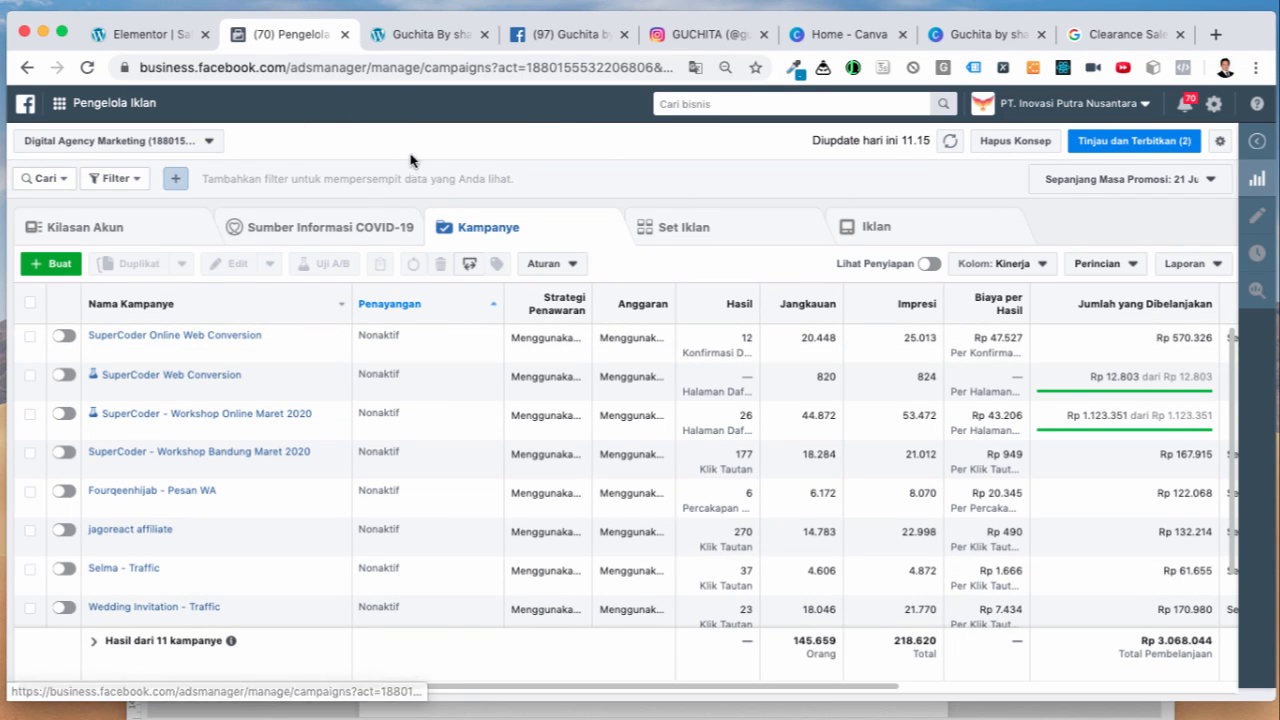
Step: Check the 'Membuat Pixel Facebook' step in the checklist and return to the campaign list
mouse_move(742, 717)
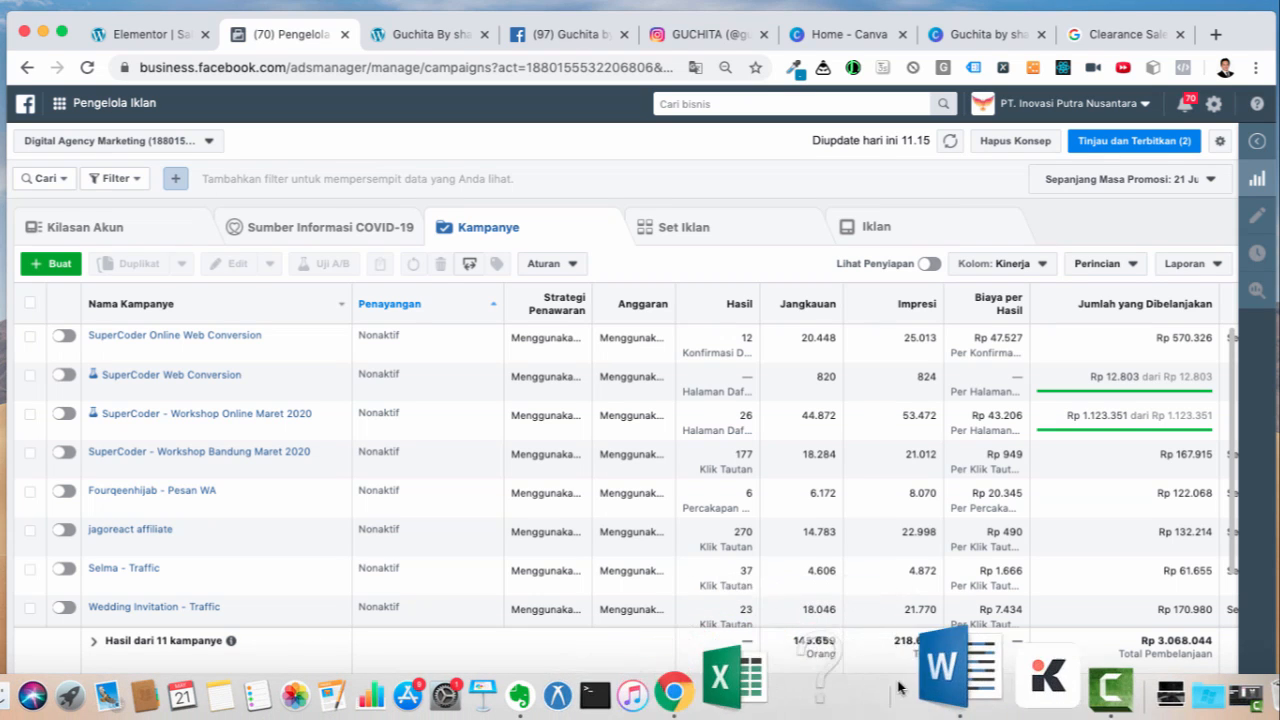
click(905, 680)
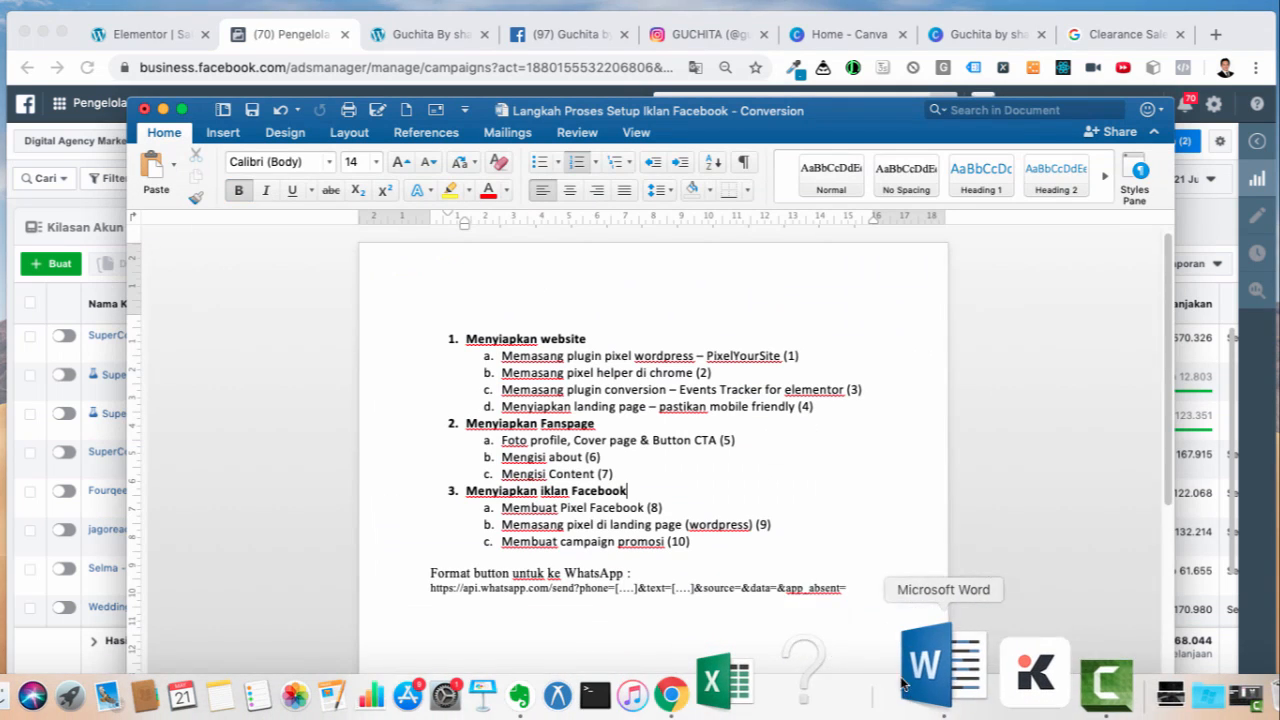
click(567, 507)
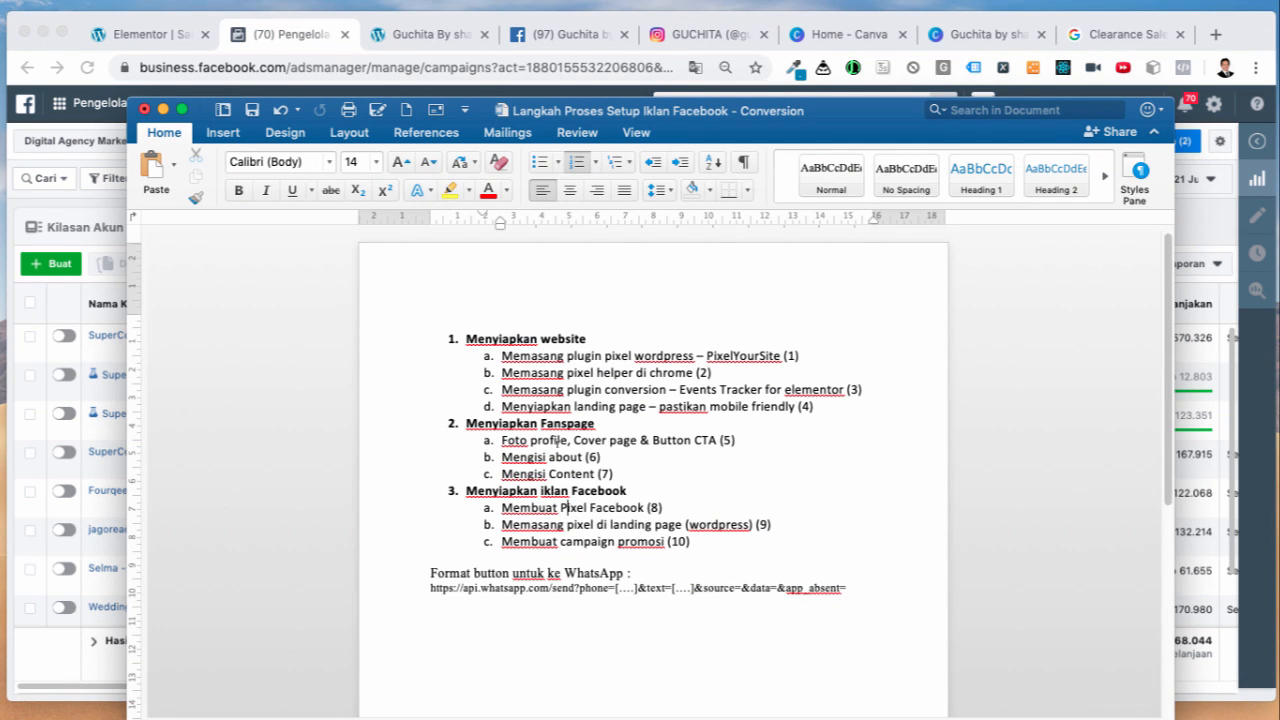
click(298, 42)
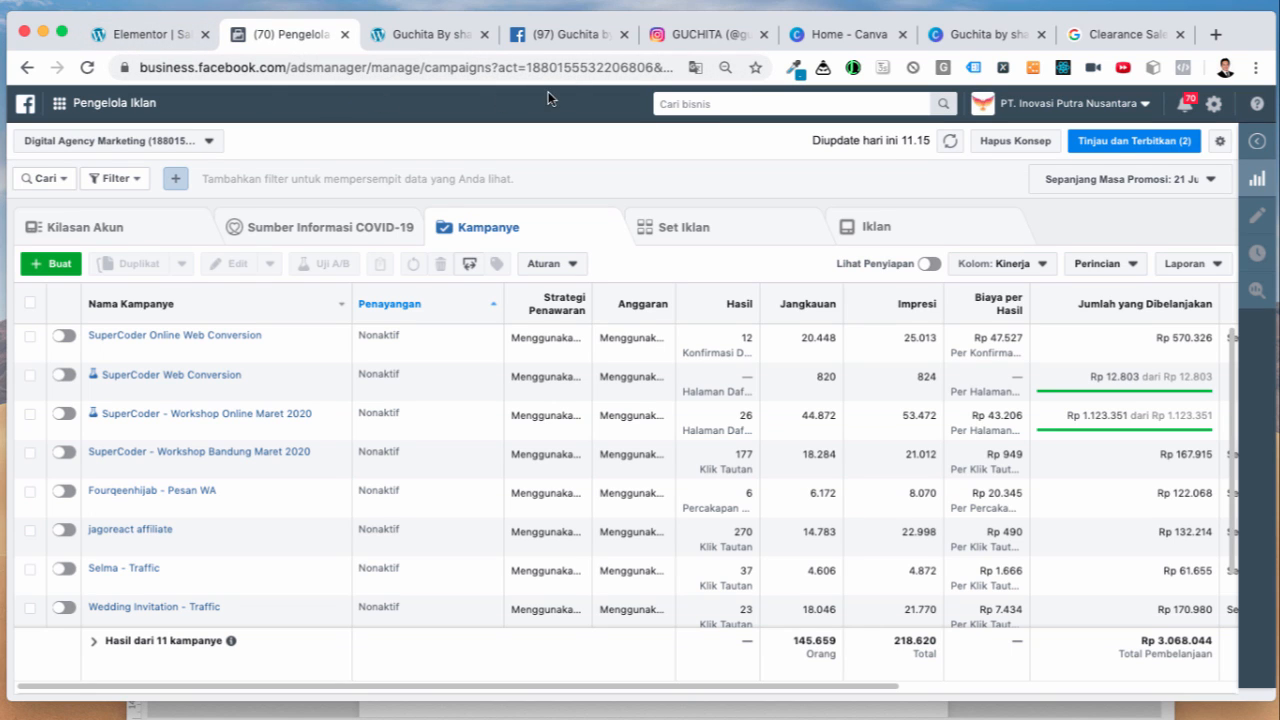
Step: Open Pengelola Peristiwa (Events Manager) from the grid menu's Pintasan section
click(68, 106)
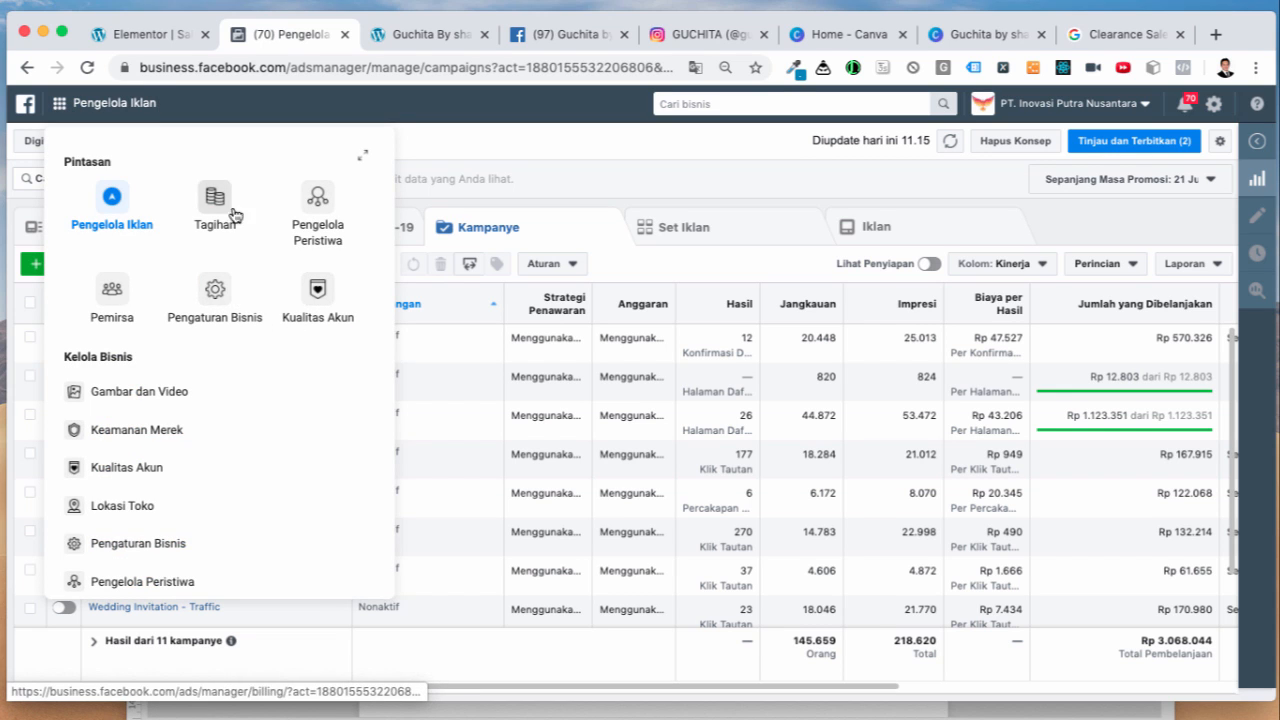
click(314, 211)
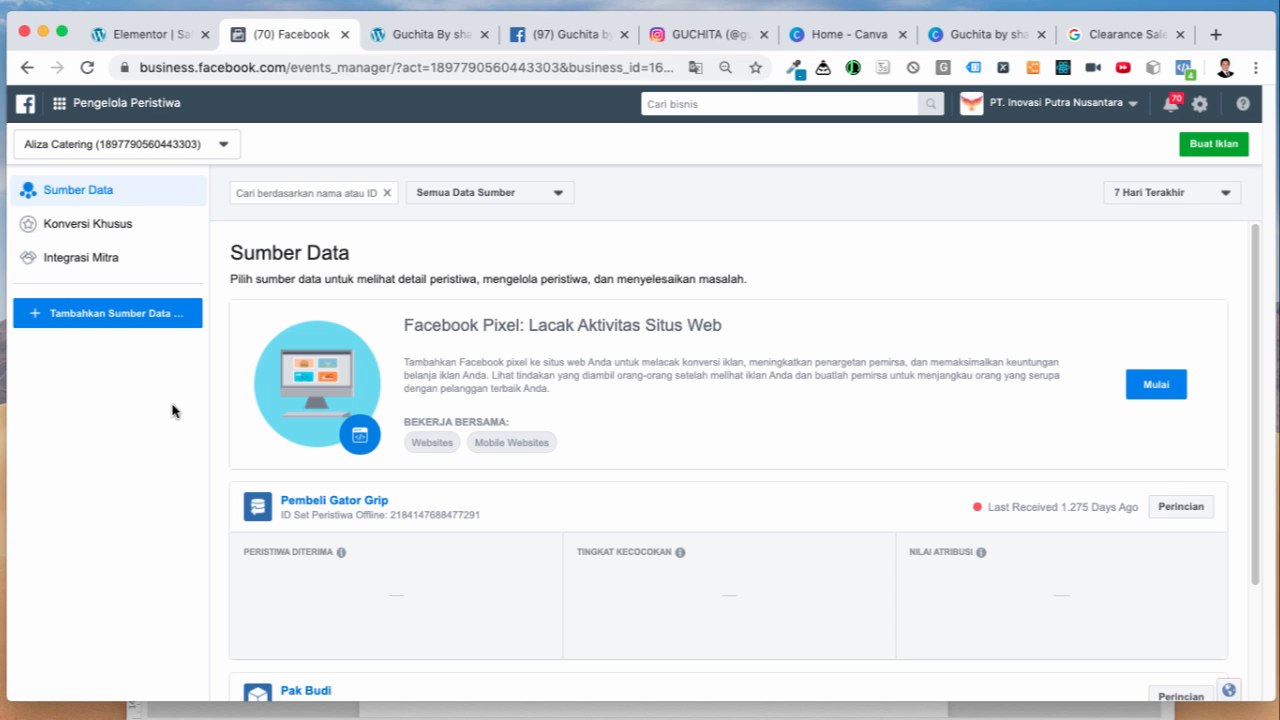
Step: Add a Facebook Pixel data source named 'Guchita By Shanaz' and continue to installation options
click(91, 323)
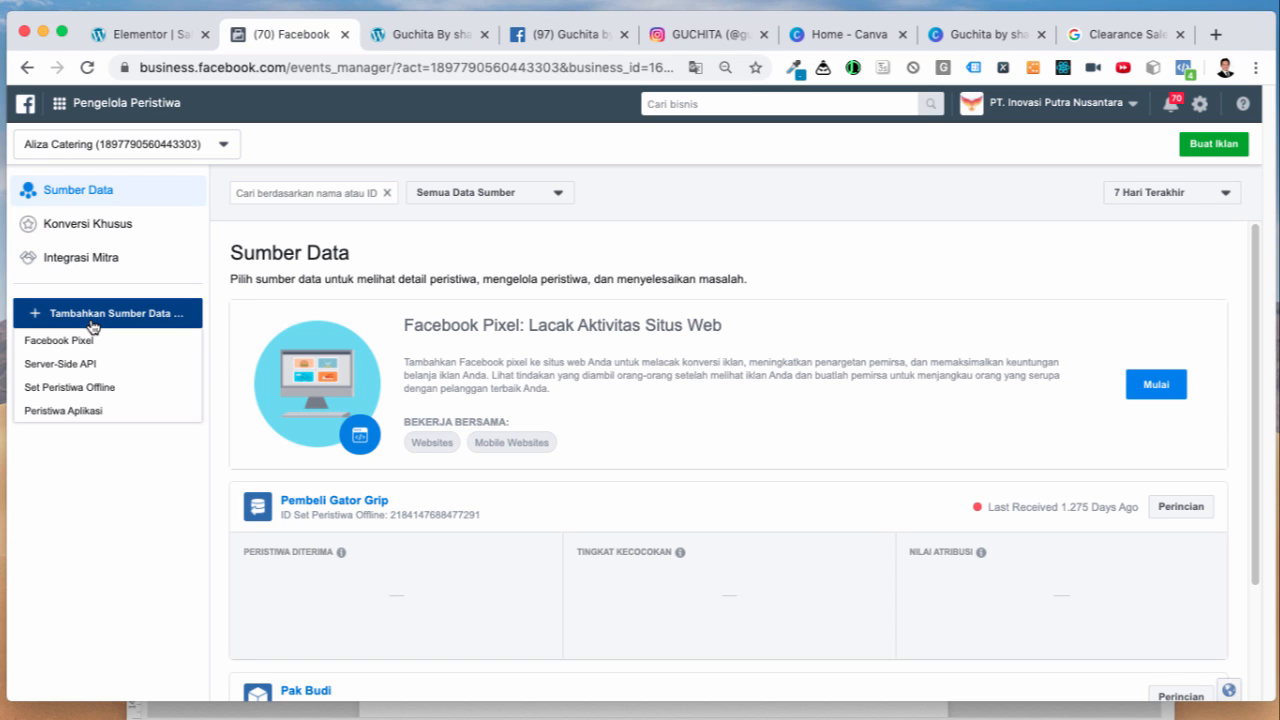
click(78, 341)
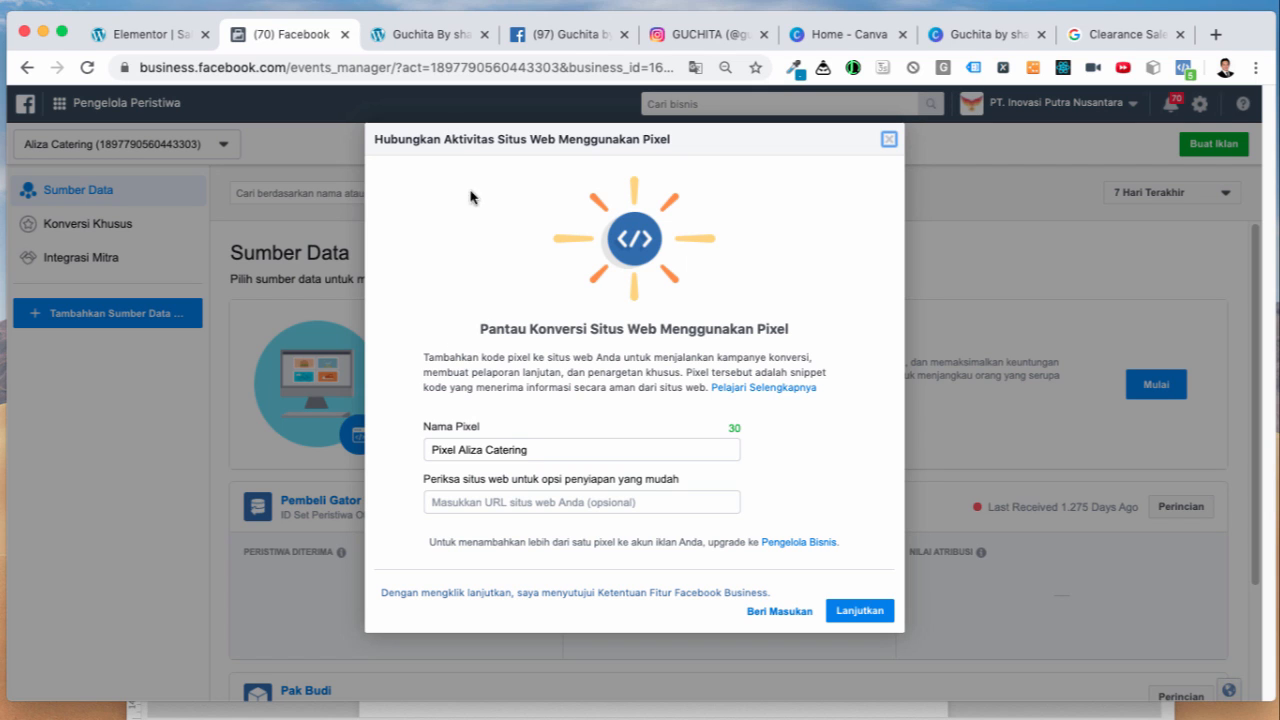
click(150, 36)
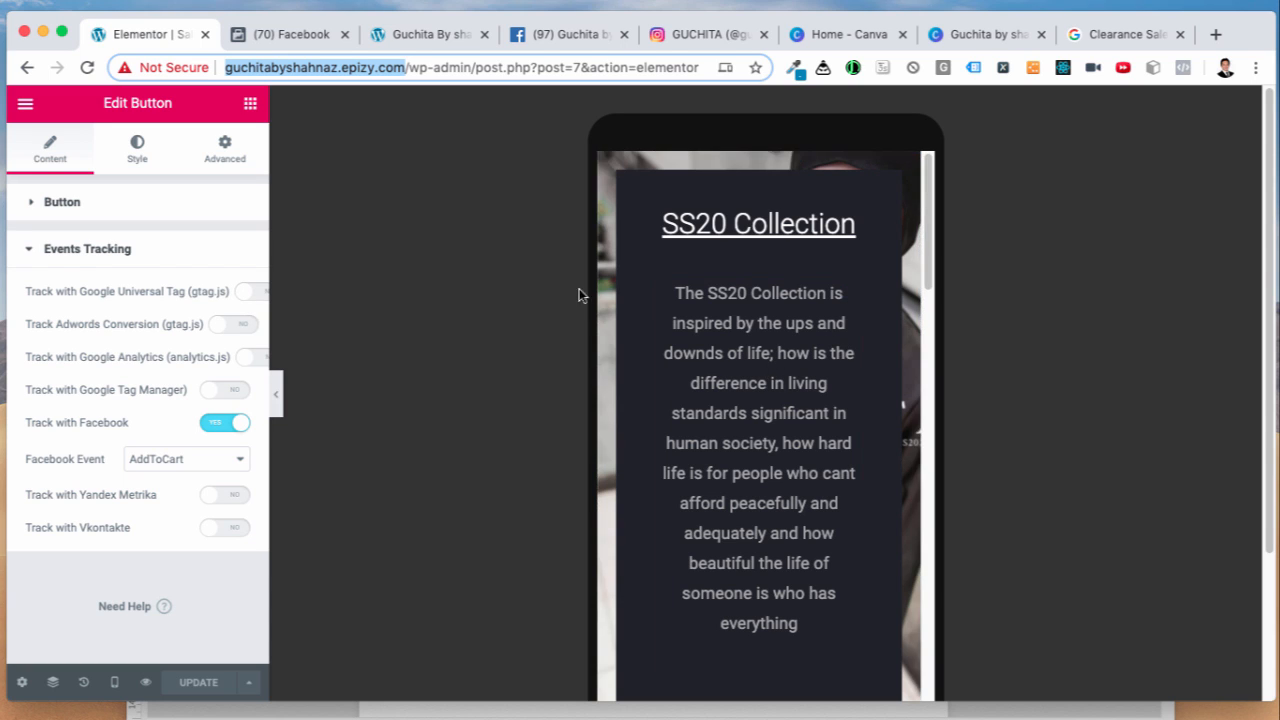
click(280, 35)
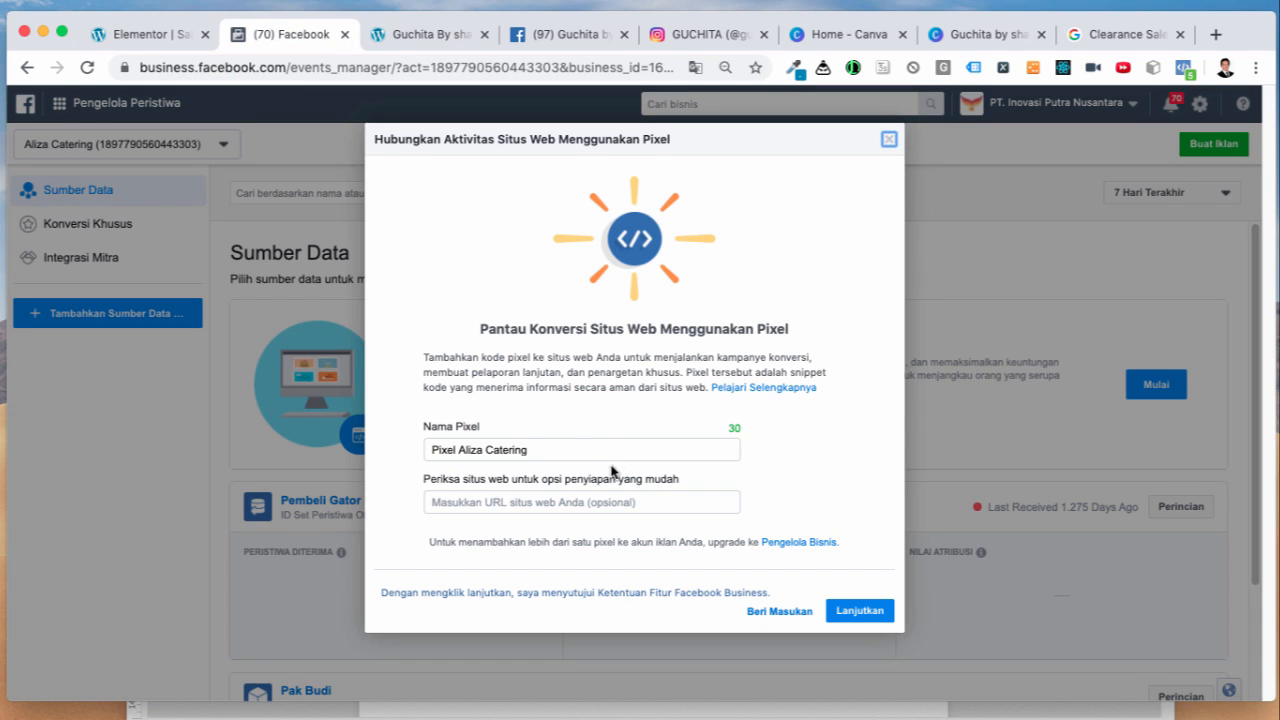
click(546, 447)
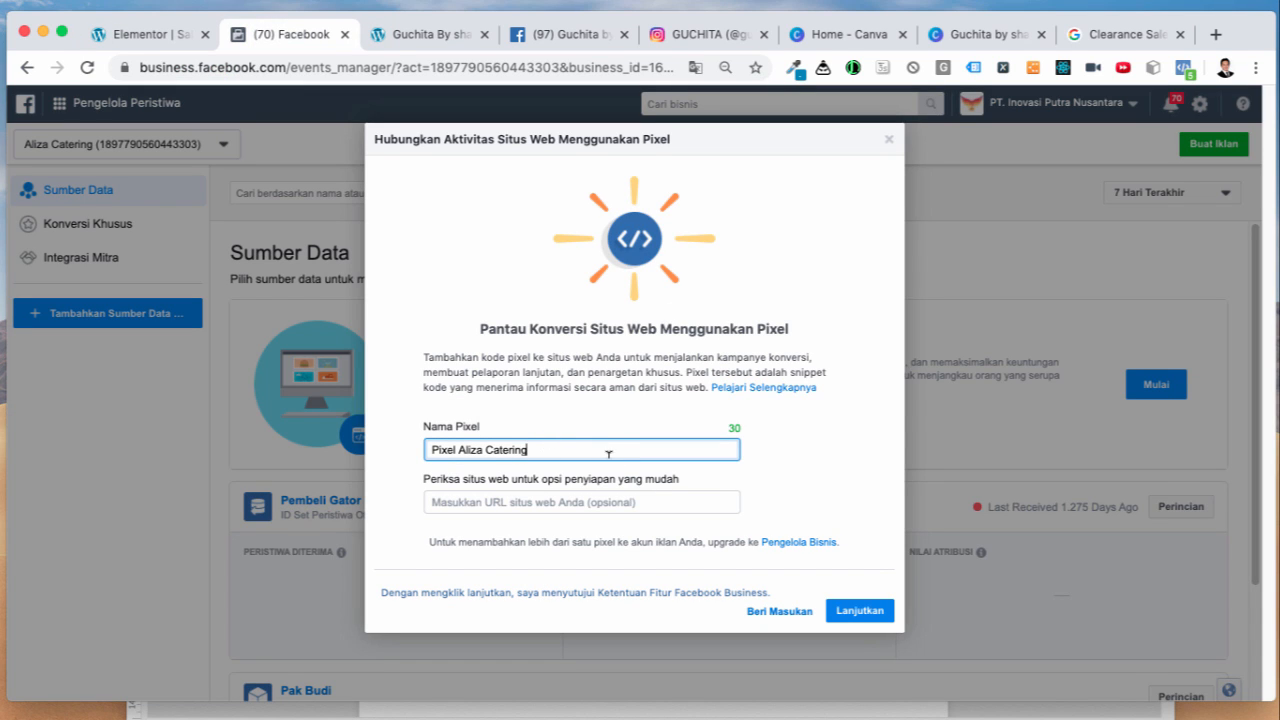
drag(603, 443, 410, 452)
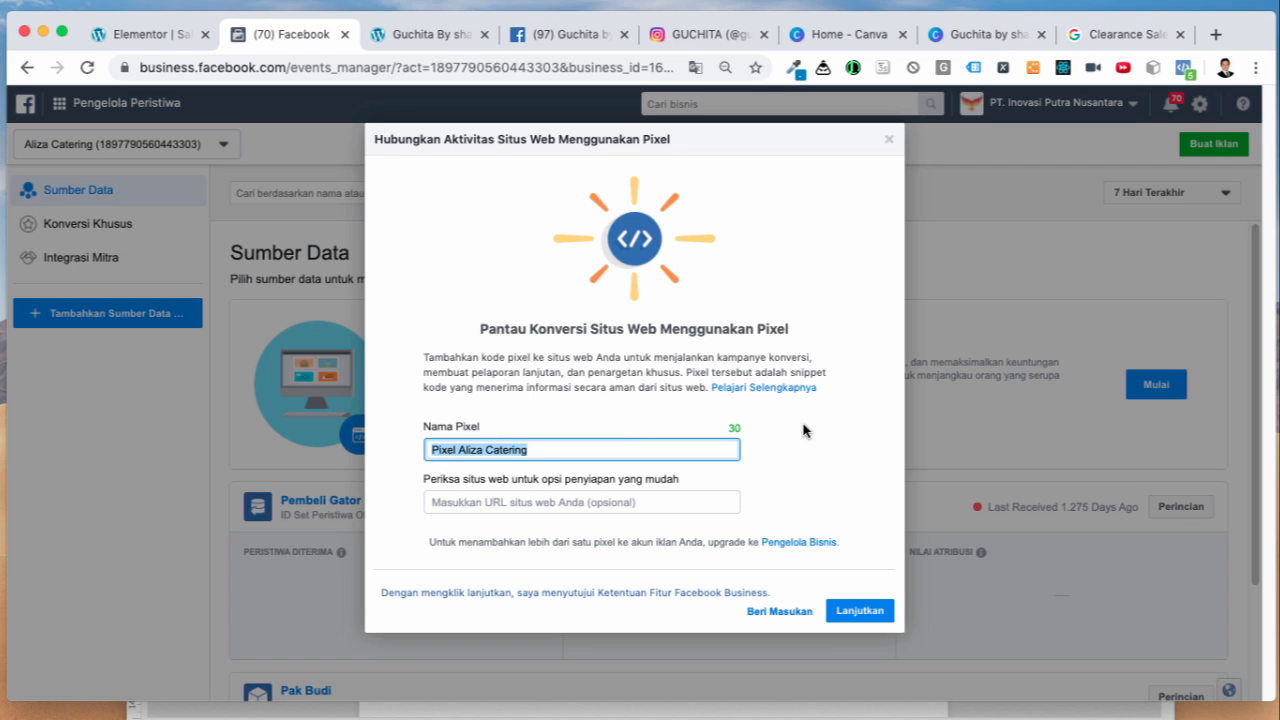
text(Guchita By Shanaz)
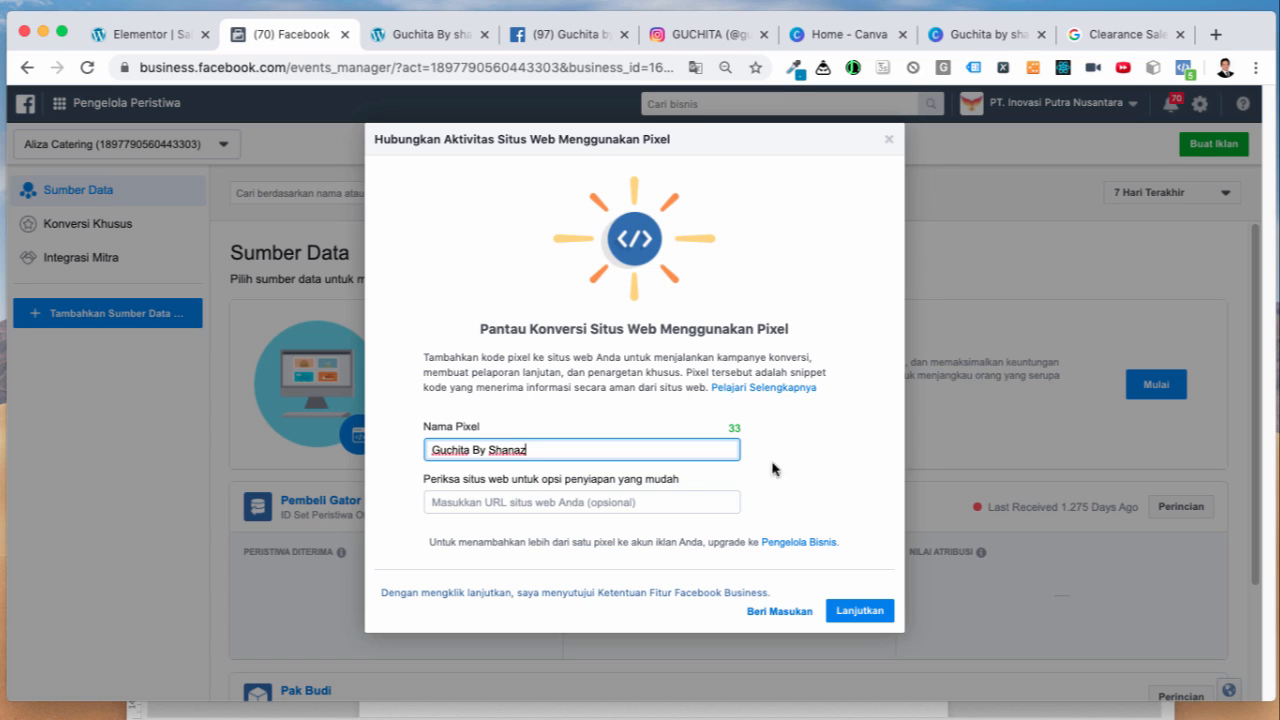
click(805, 514)
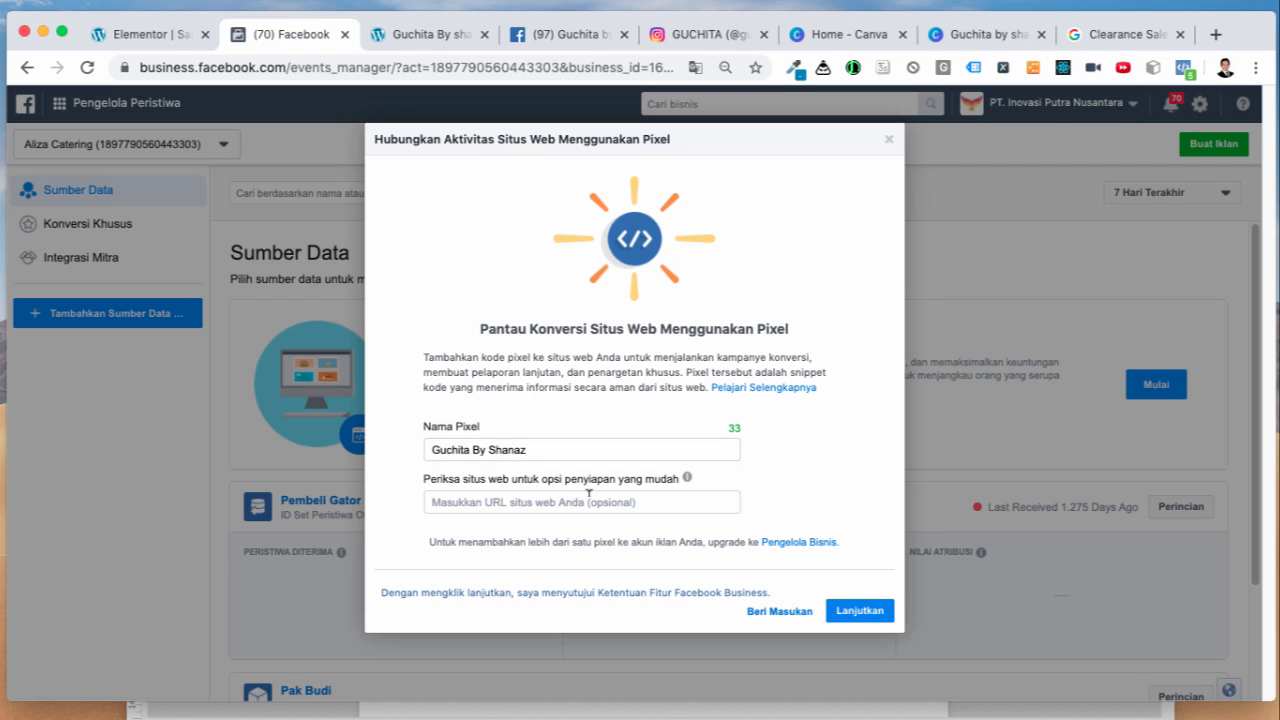
click(858, 612)
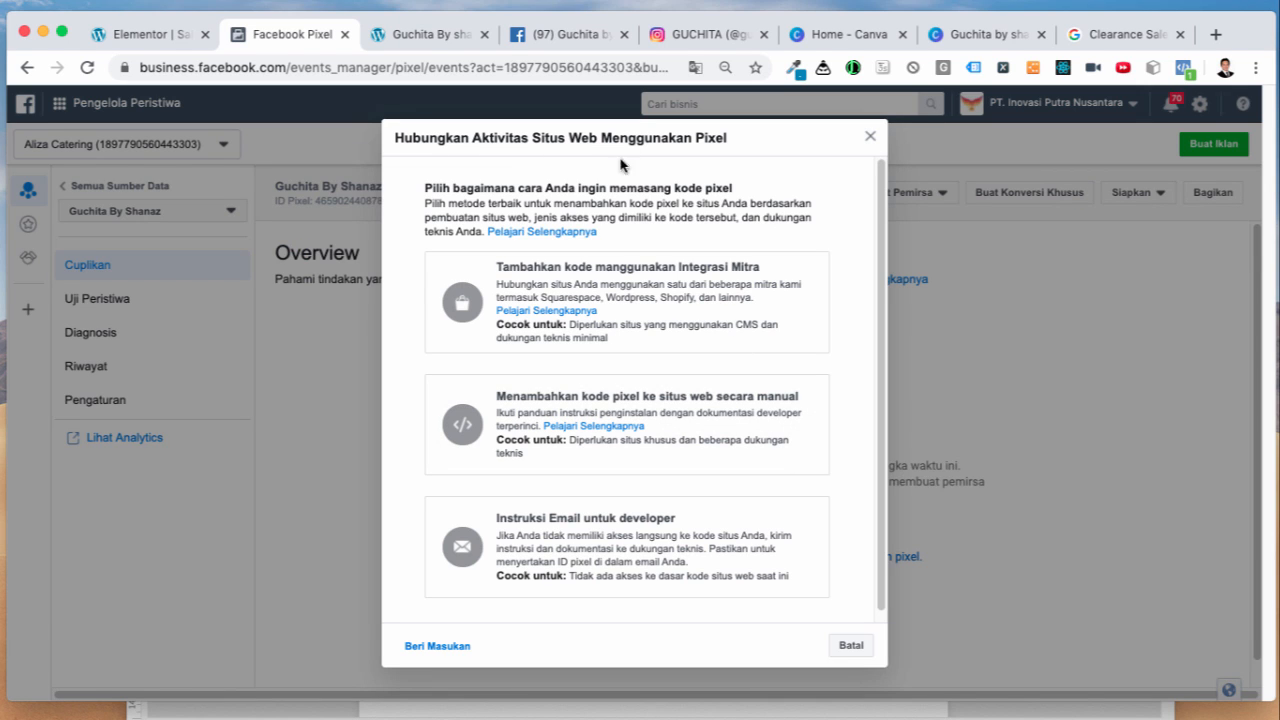
Step: Choose manual pixel code installation and continue on to the pixel event setup
click(698, 418)
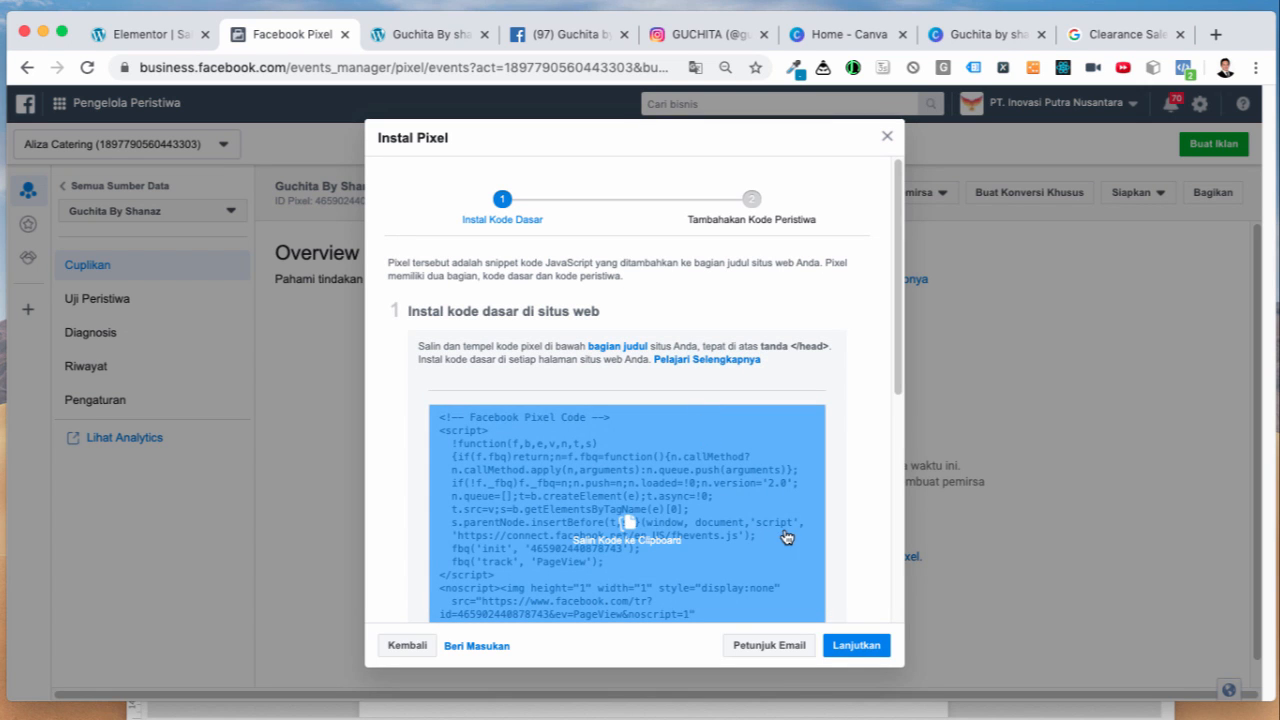
scroll(845, 530, down, 1)
scroll(845, 530, down, 2)
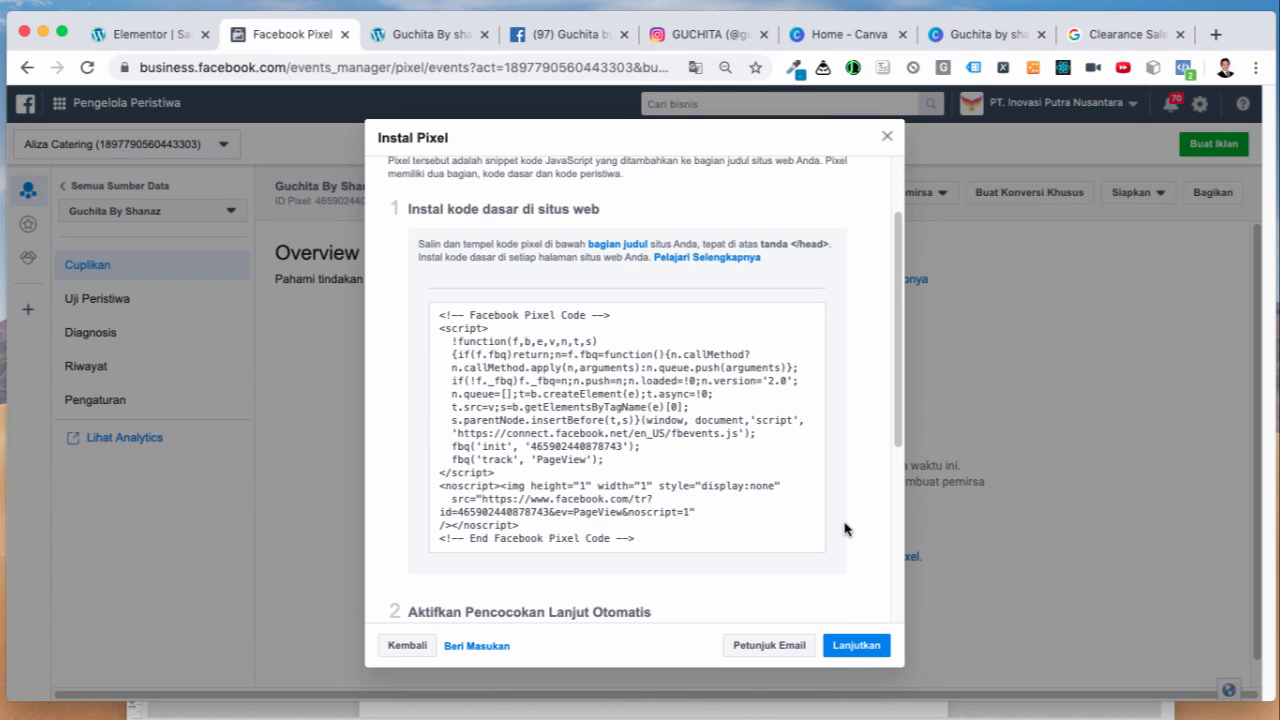
scroll(841, 523, up, 2)
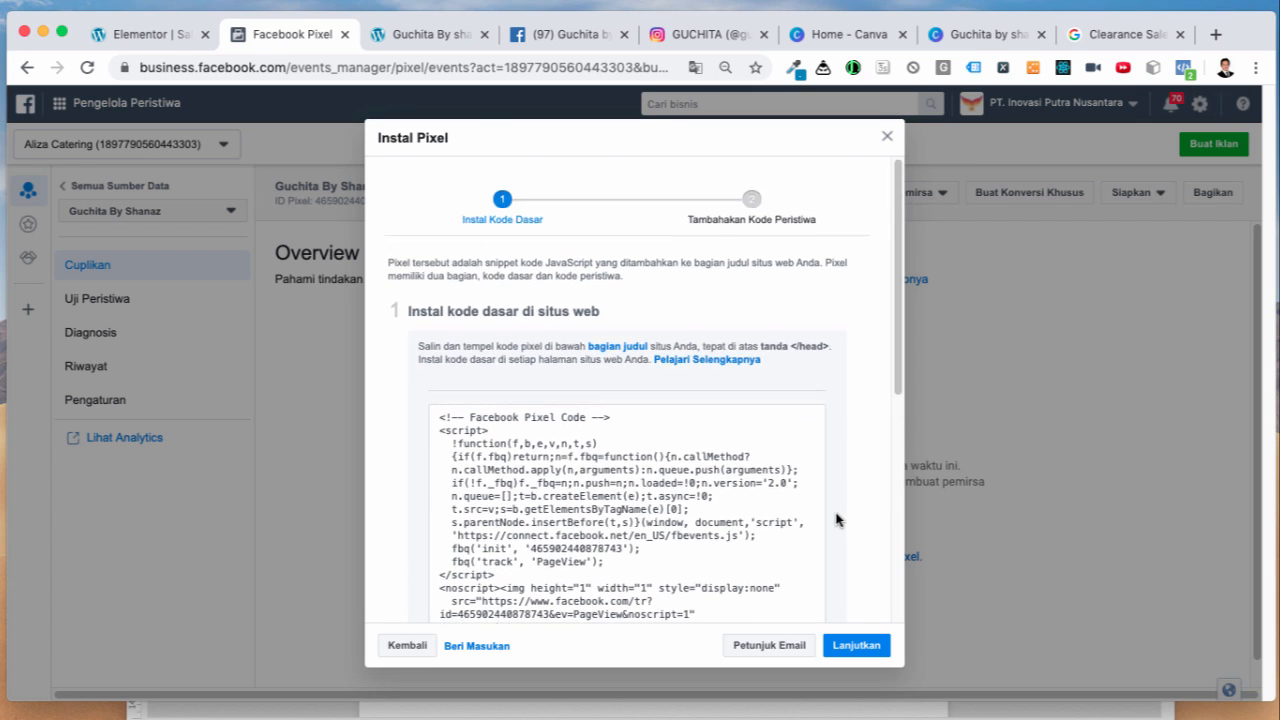
scroll(839, 519, down, 3)
mouse_move(726, 320)
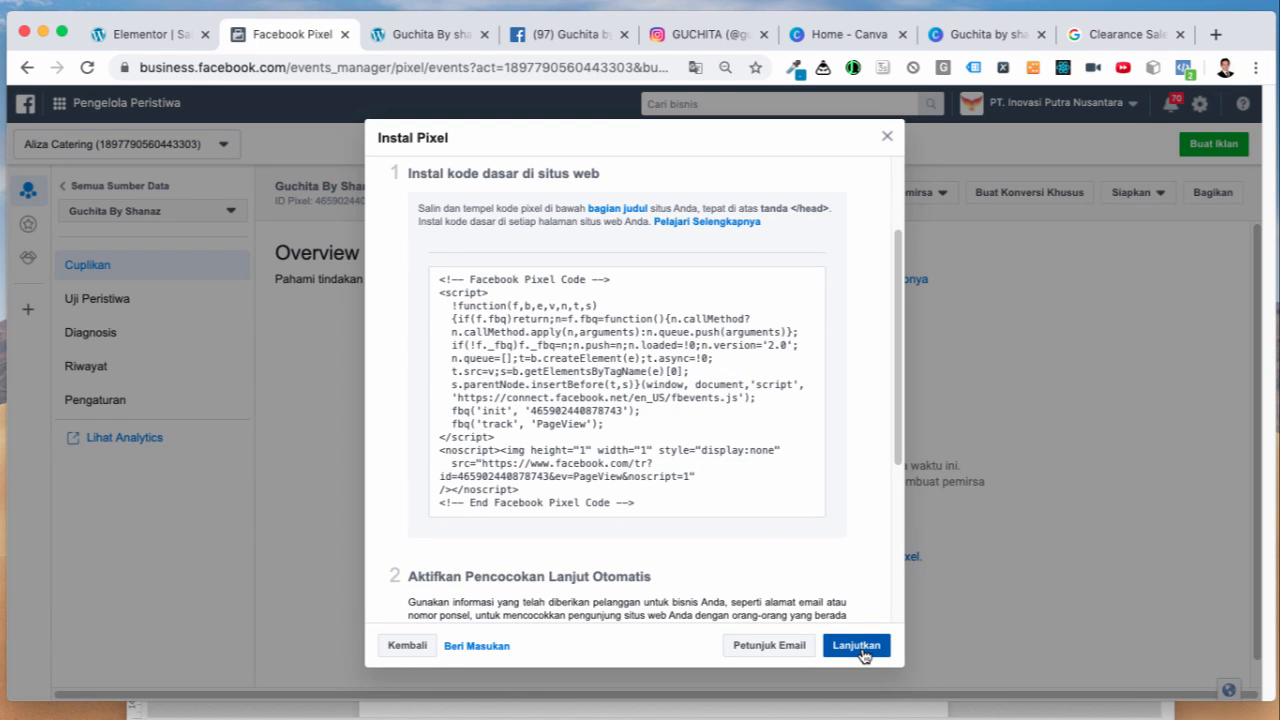
click(858, 646)
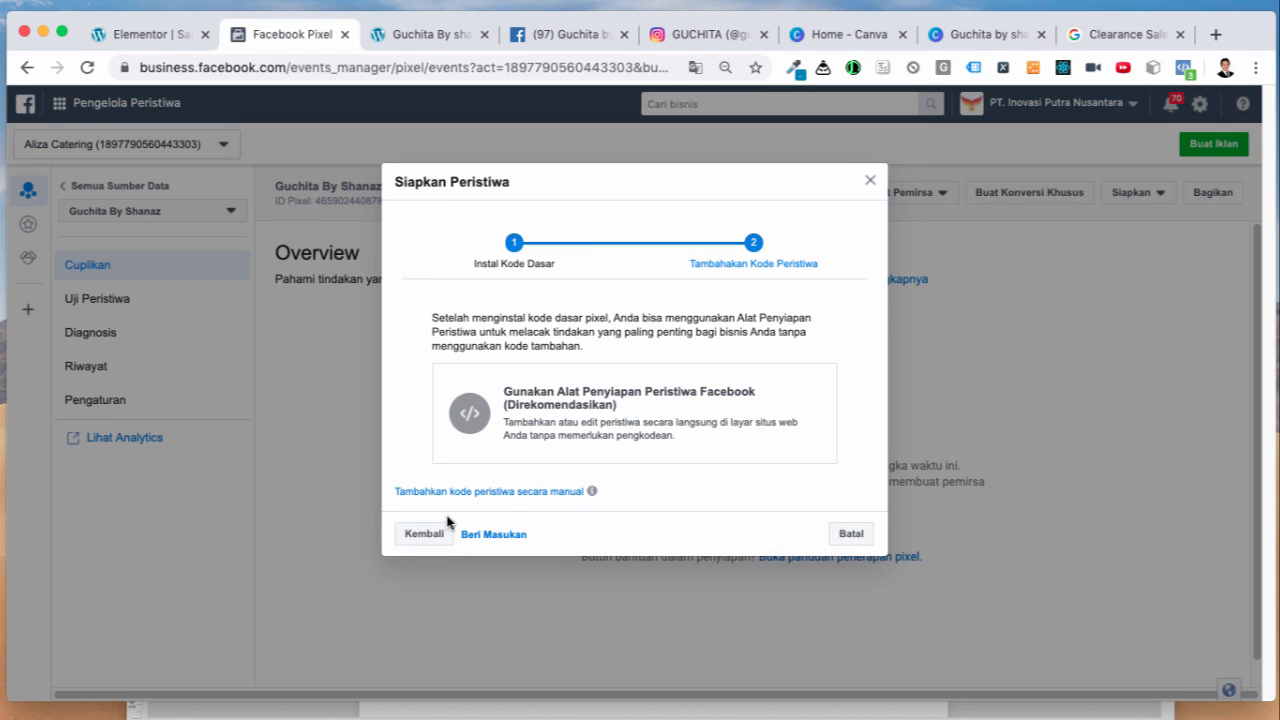
Step: Close event setup, copy the Guchita By Shanaz pixel ID, and return to Elementor
click(870, 180)
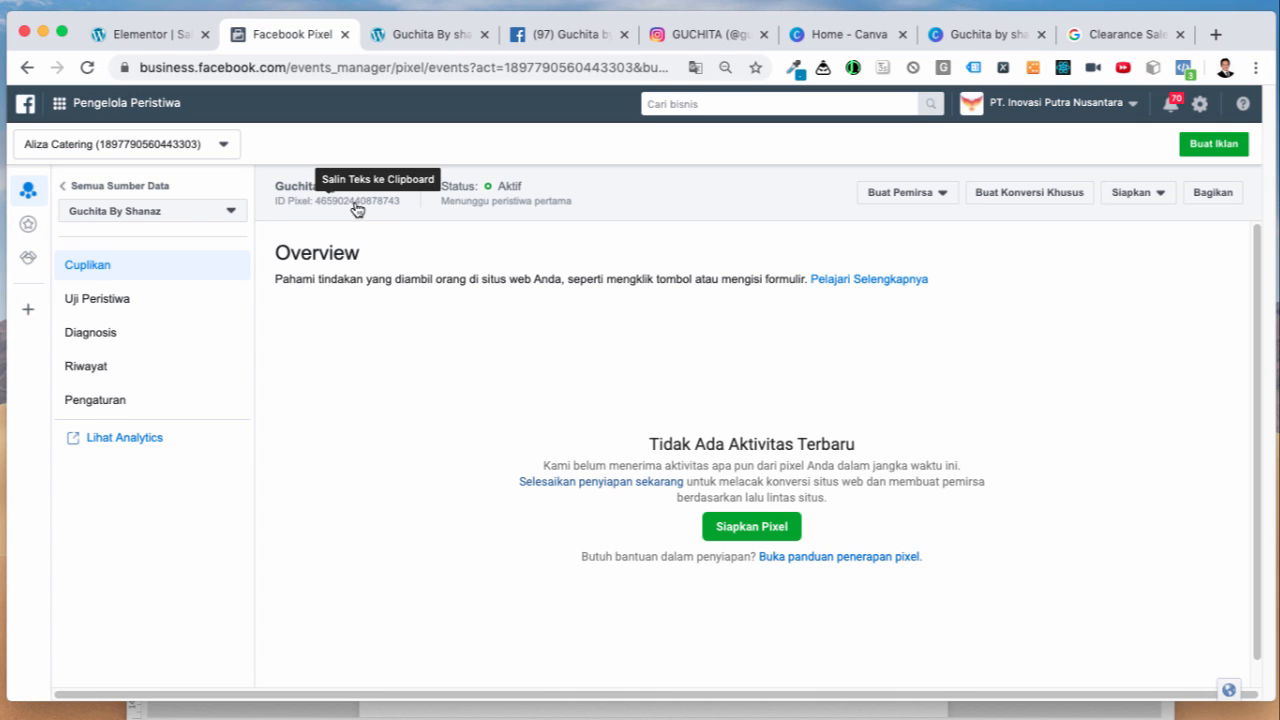
click(357, 202)
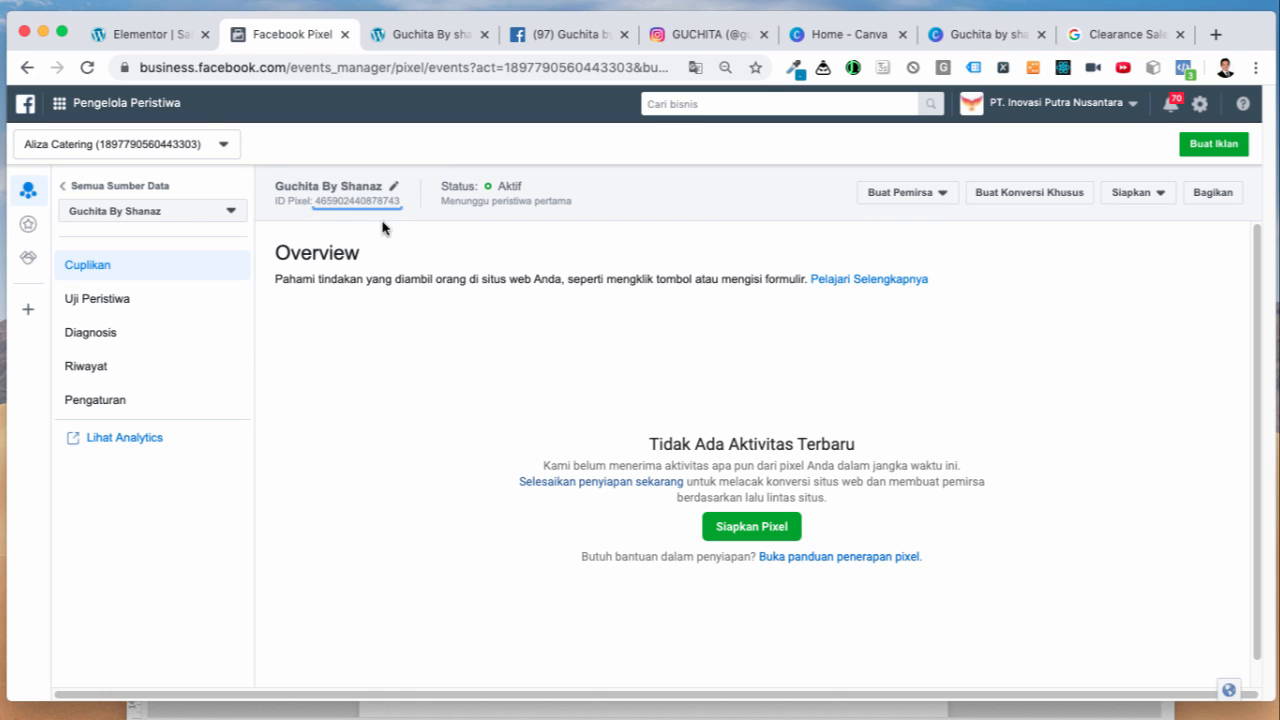
click(158, 38)
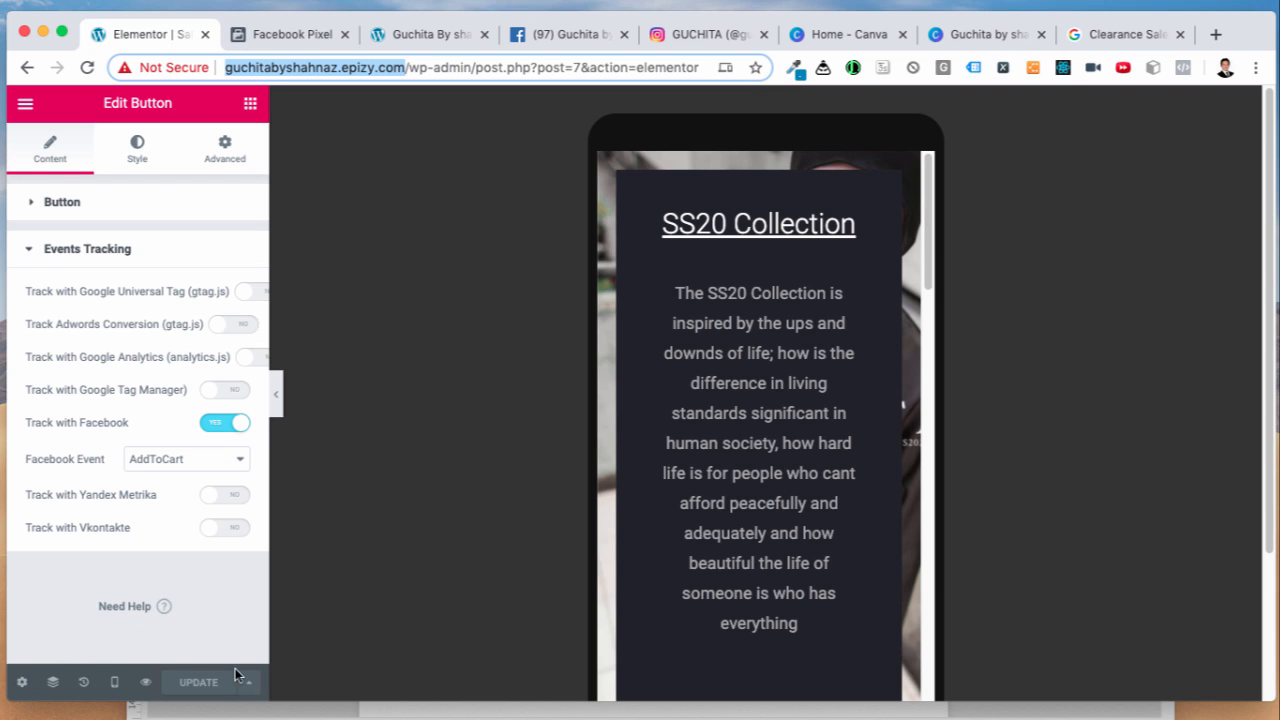
Step: Exit Elementor to the WordPress dashboard and reach the Pages list with 'Sale SS20 Collection 60%'
click(28, 107)
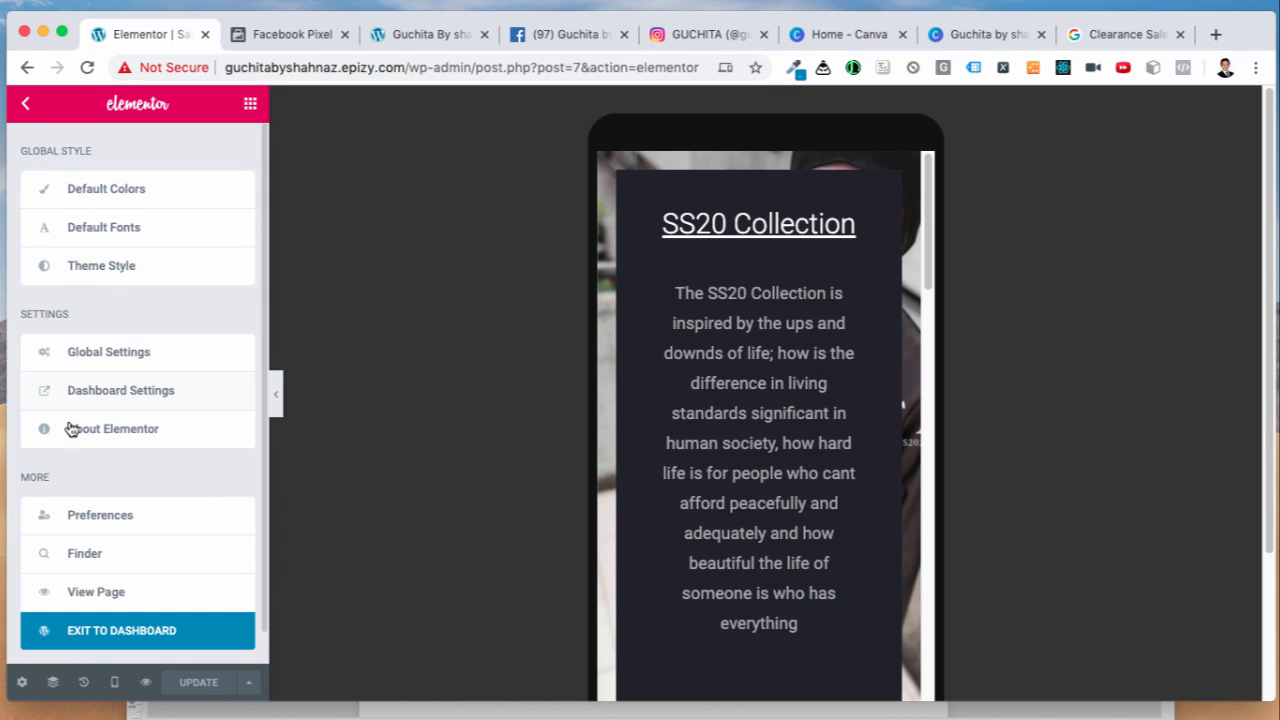
click(137, 639)
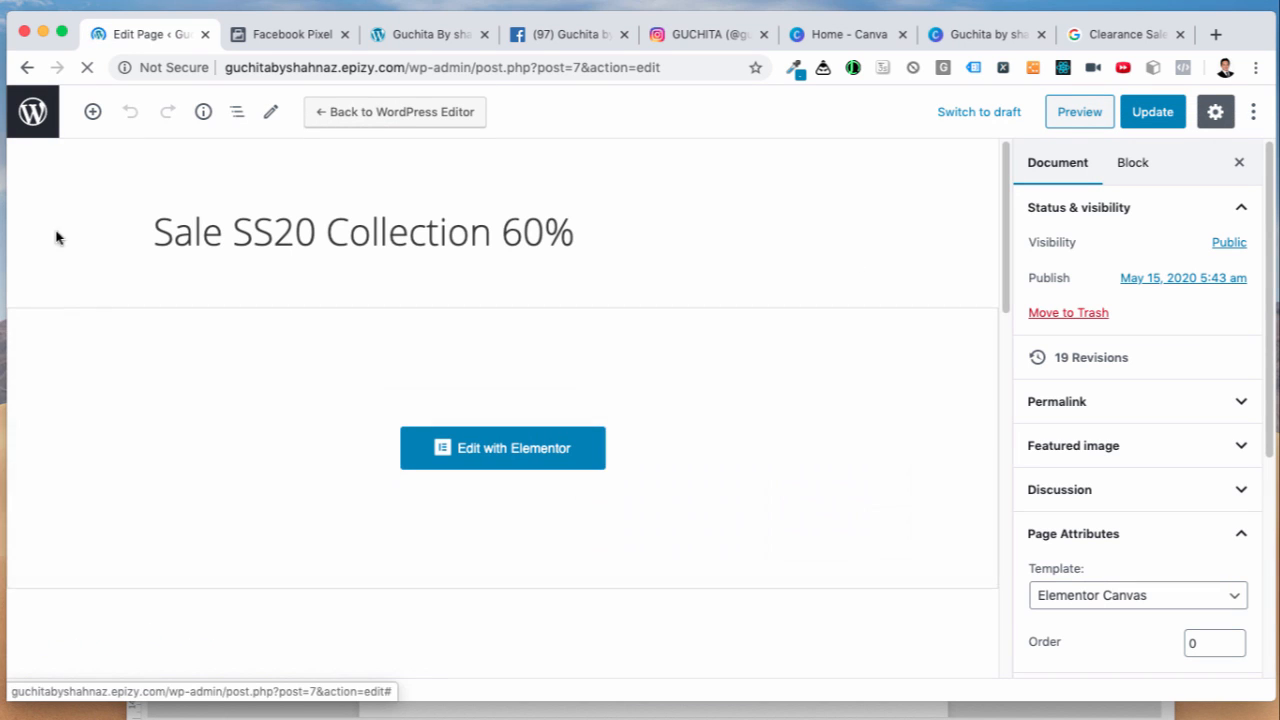
click(32, 113)
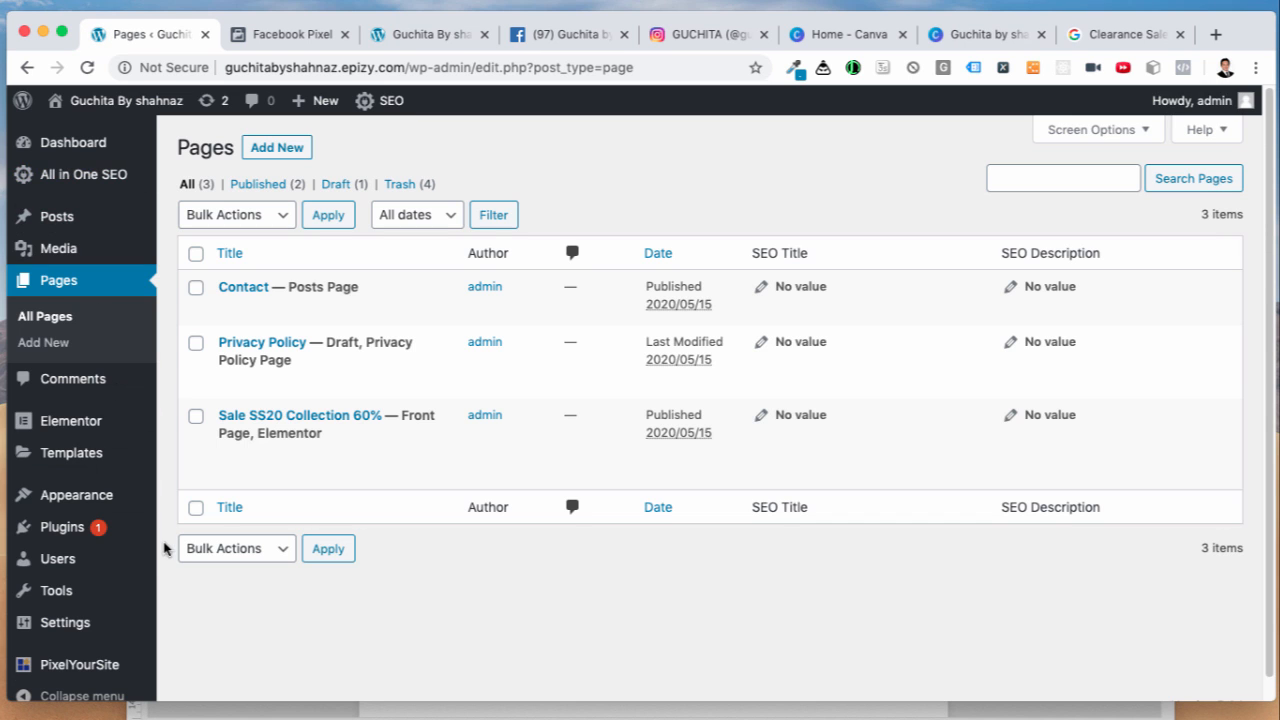
scroll(140, 555, down, 1)
mouse_move(101, 656)
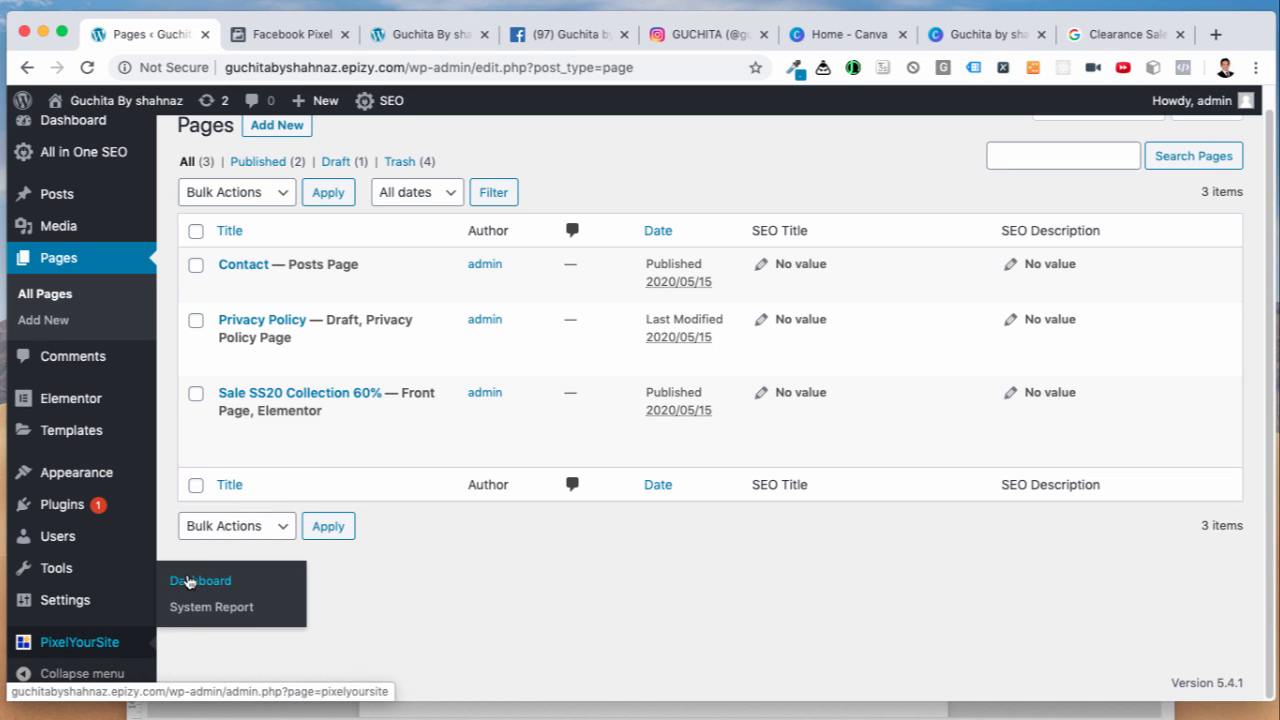
Step: Paste the copied pixel ID into PixelYourSite's Facebook Pixel ID field and save the settings
click(189, 582)
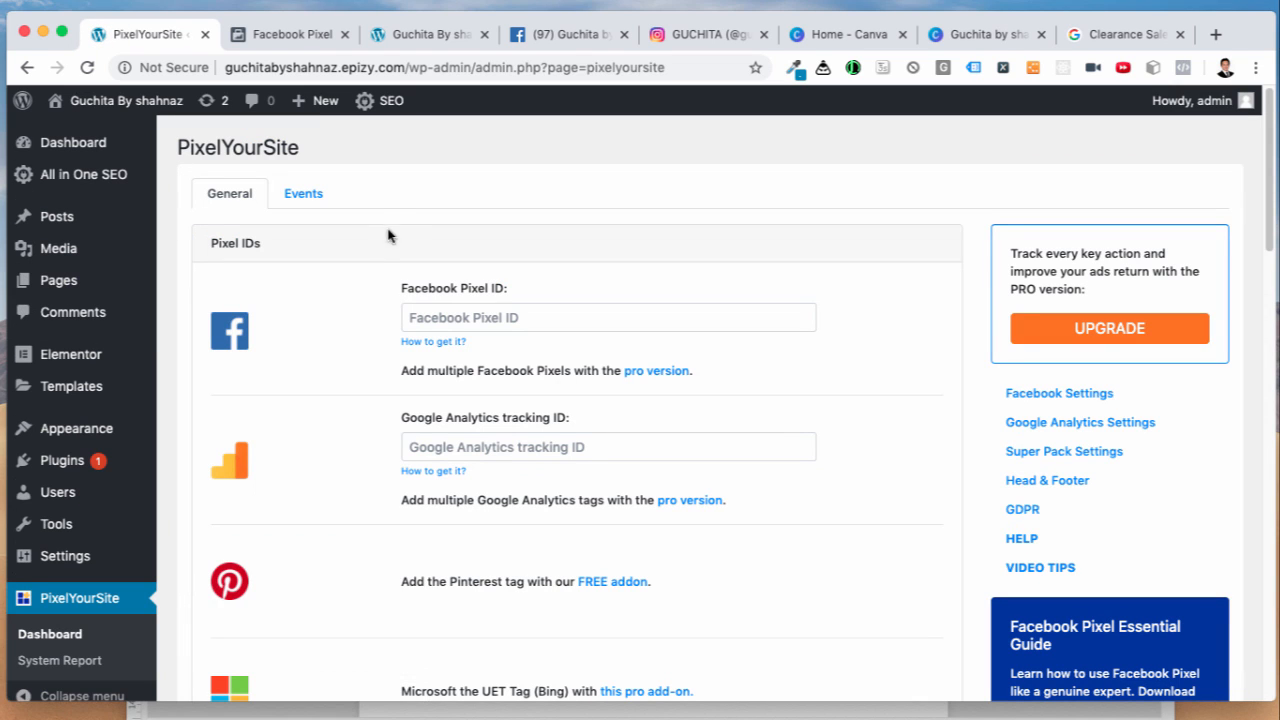
click(295, 34)
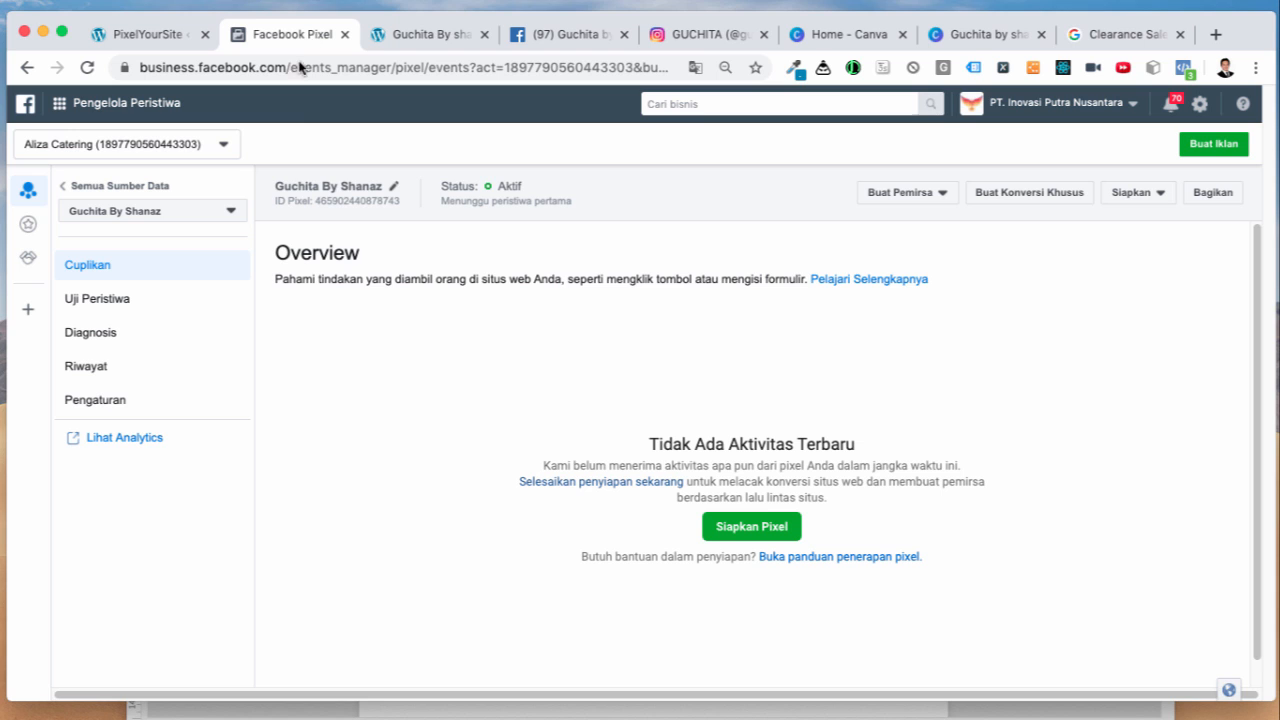
click(147, 34)
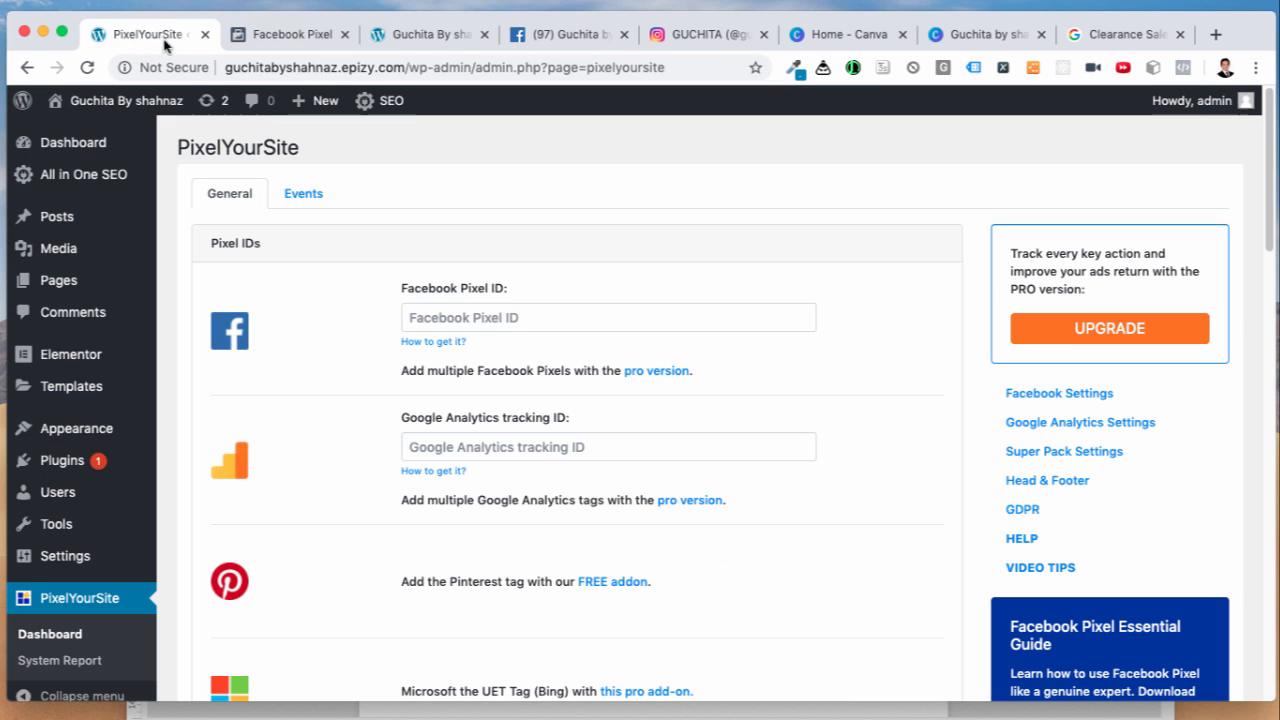
click(432, 316)
right_click(432, 316)
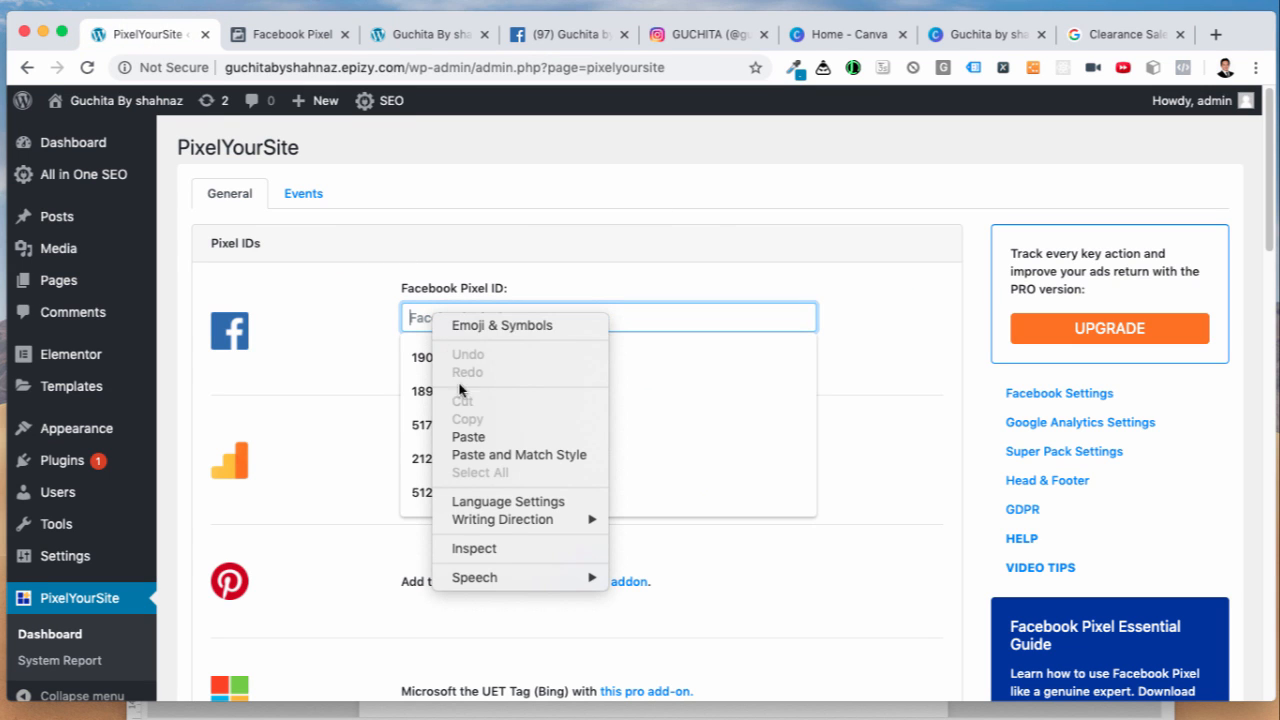
click(487, 434)
click(894, 376)
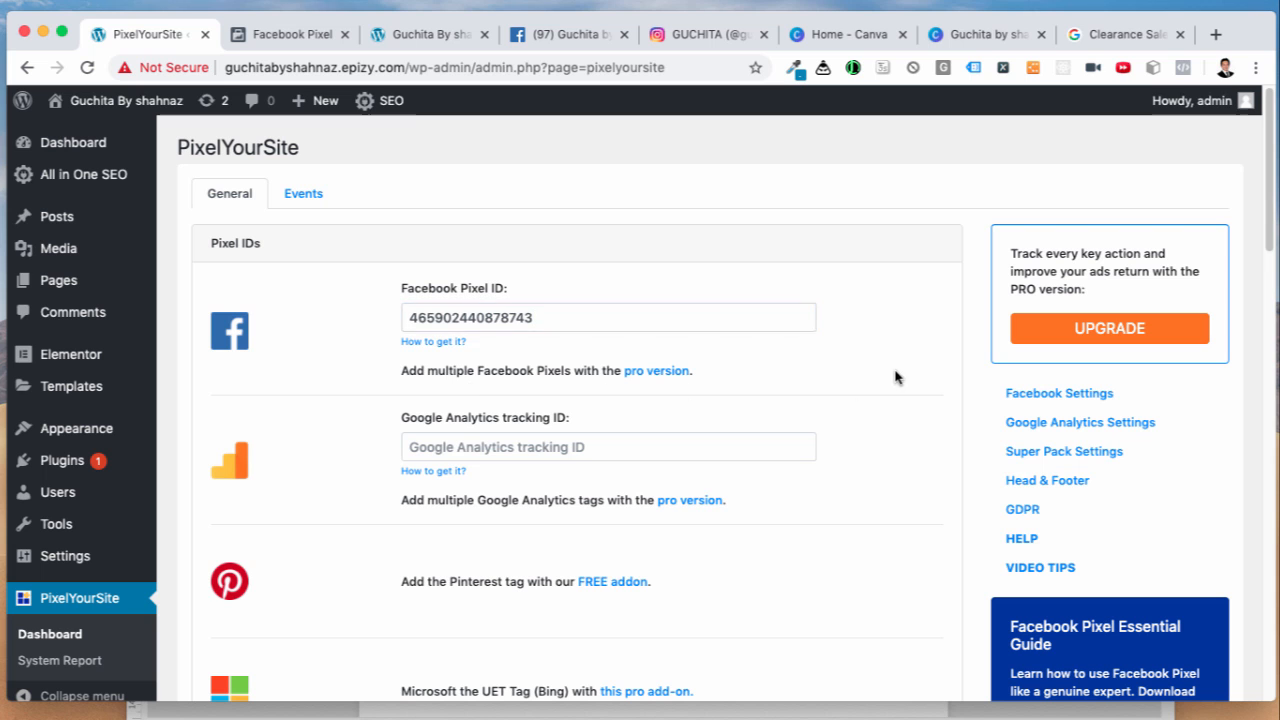
scroll(852, 408, down, 2)
scroll(854, 410, down, 10)
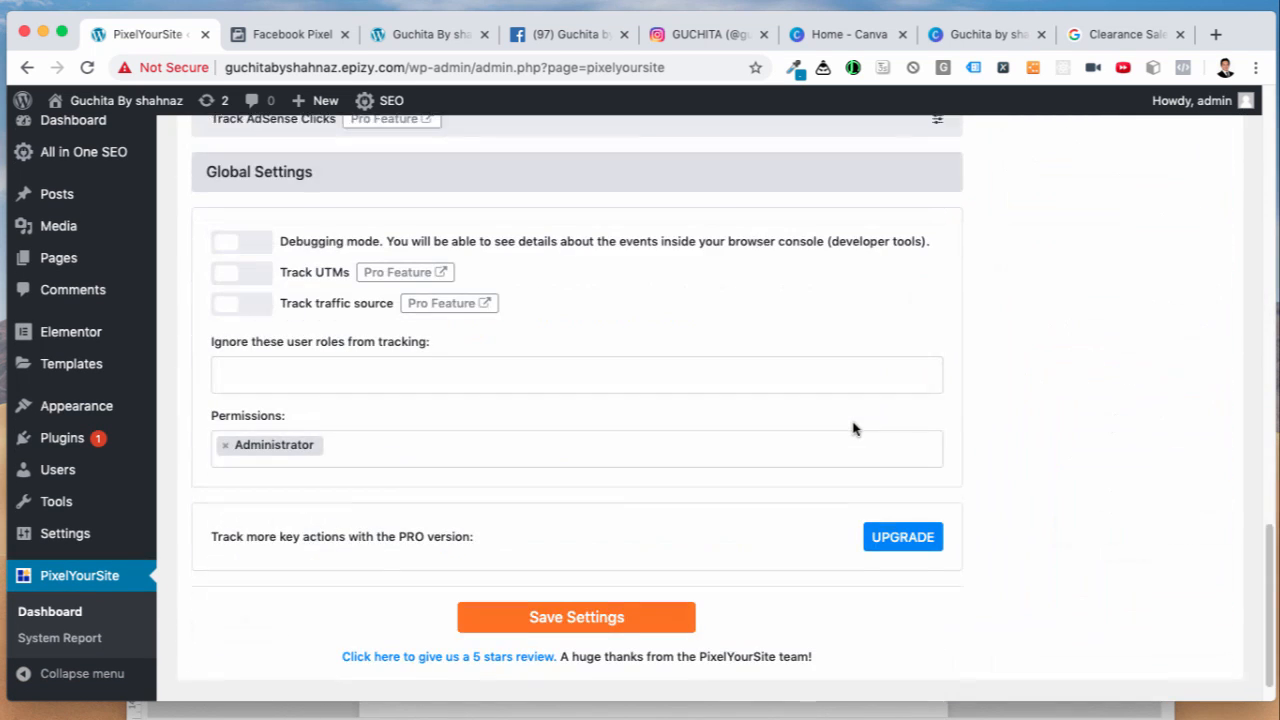
click(624, 574)
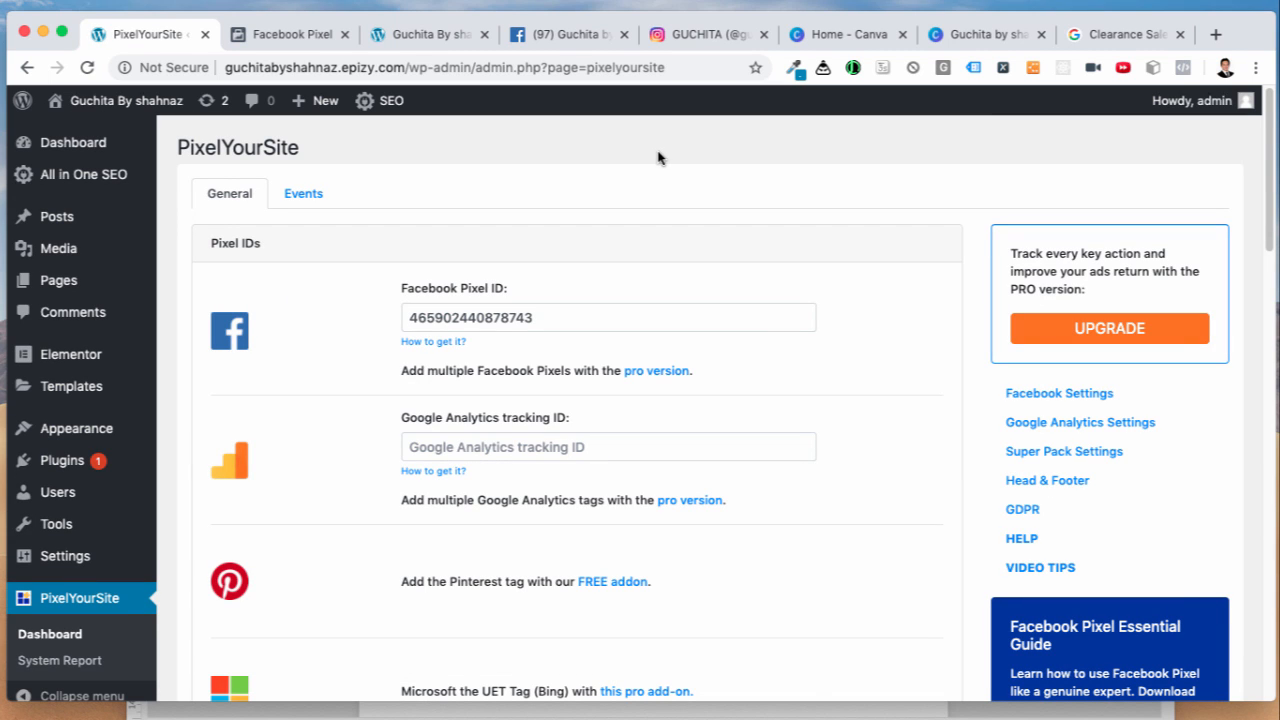
click(434, 38)
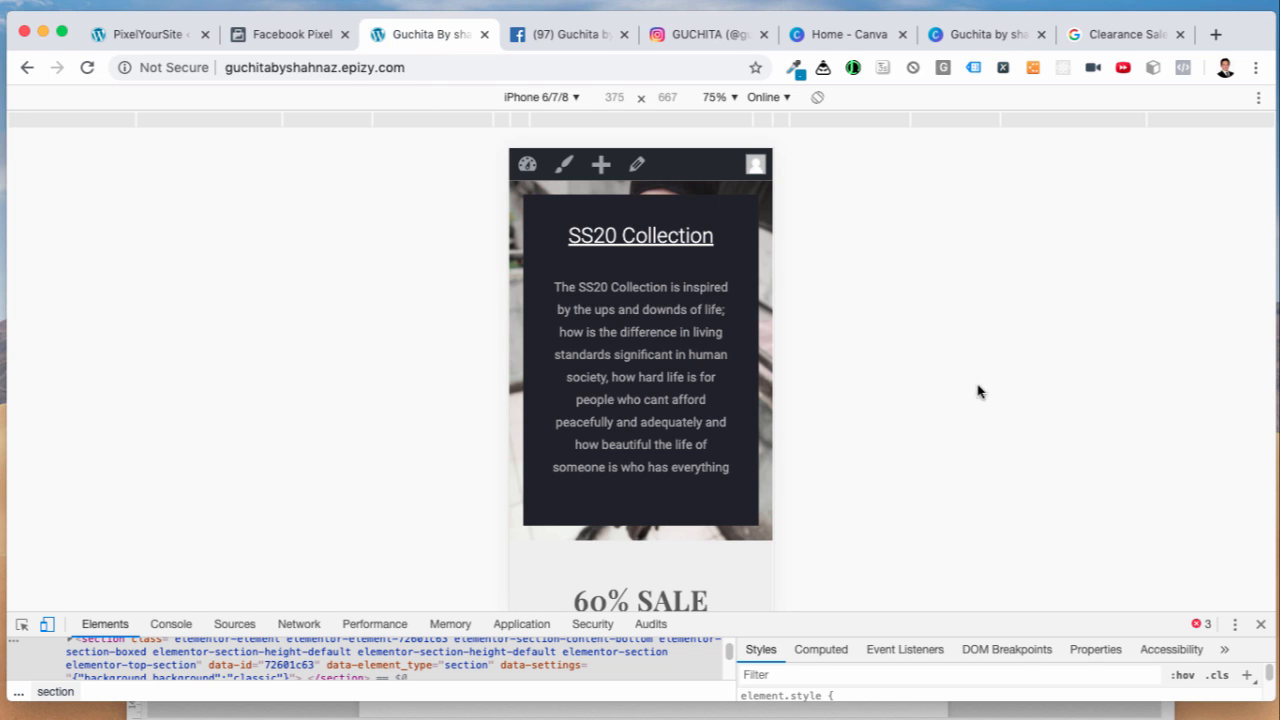
Step: Reload the site without DevTools and confirm Pixel Helper shows the Guchita By Shanaz PageView
click(1259, 626)
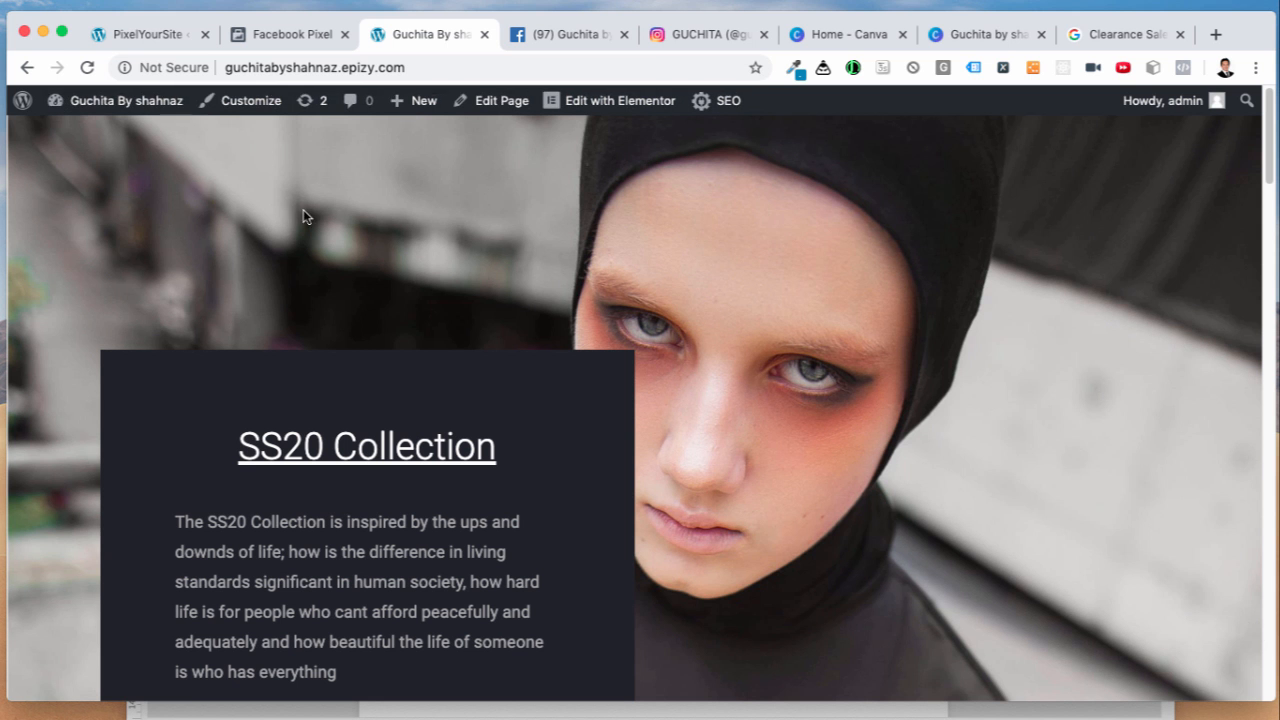
click(87, 68)
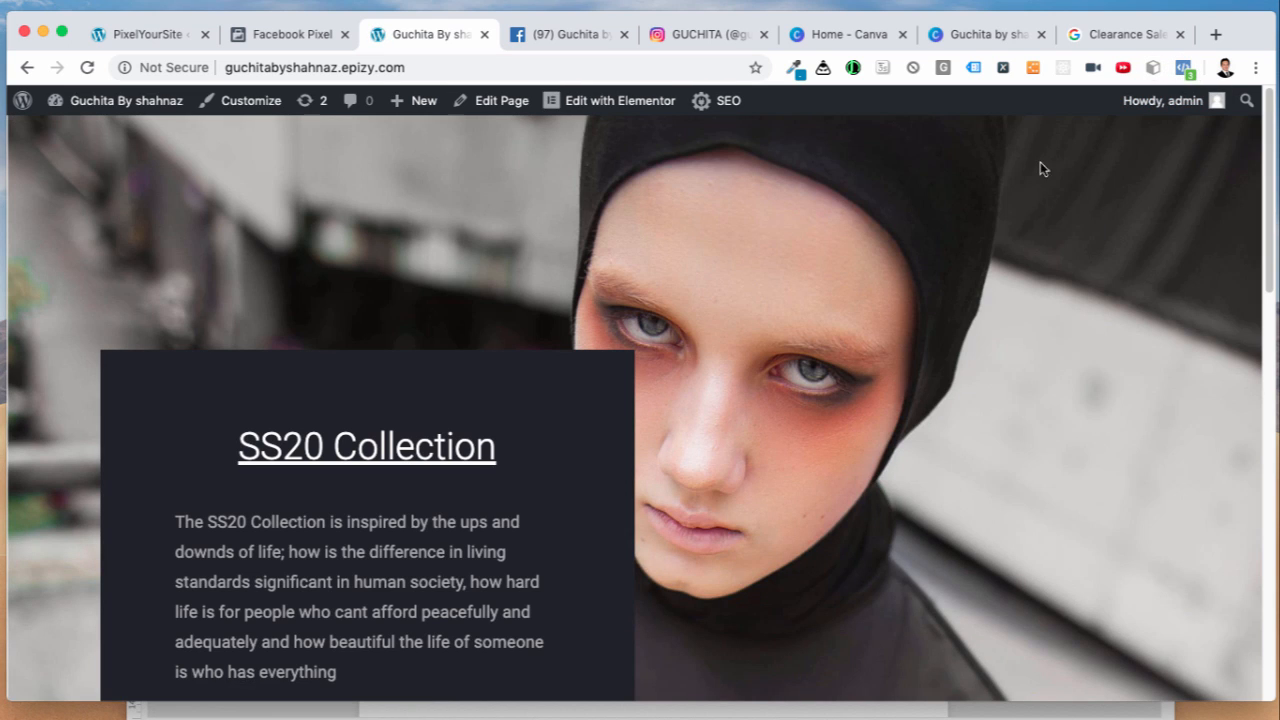
click(1183, 68)
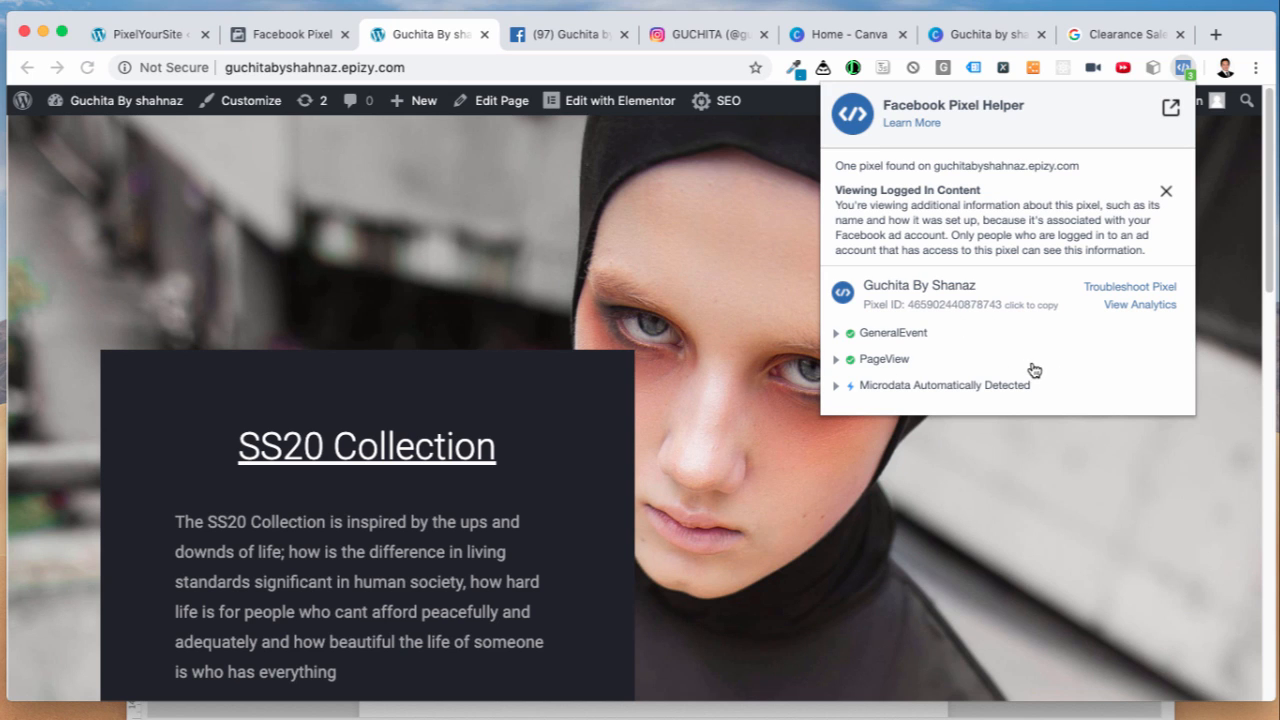
click(1184, 70)
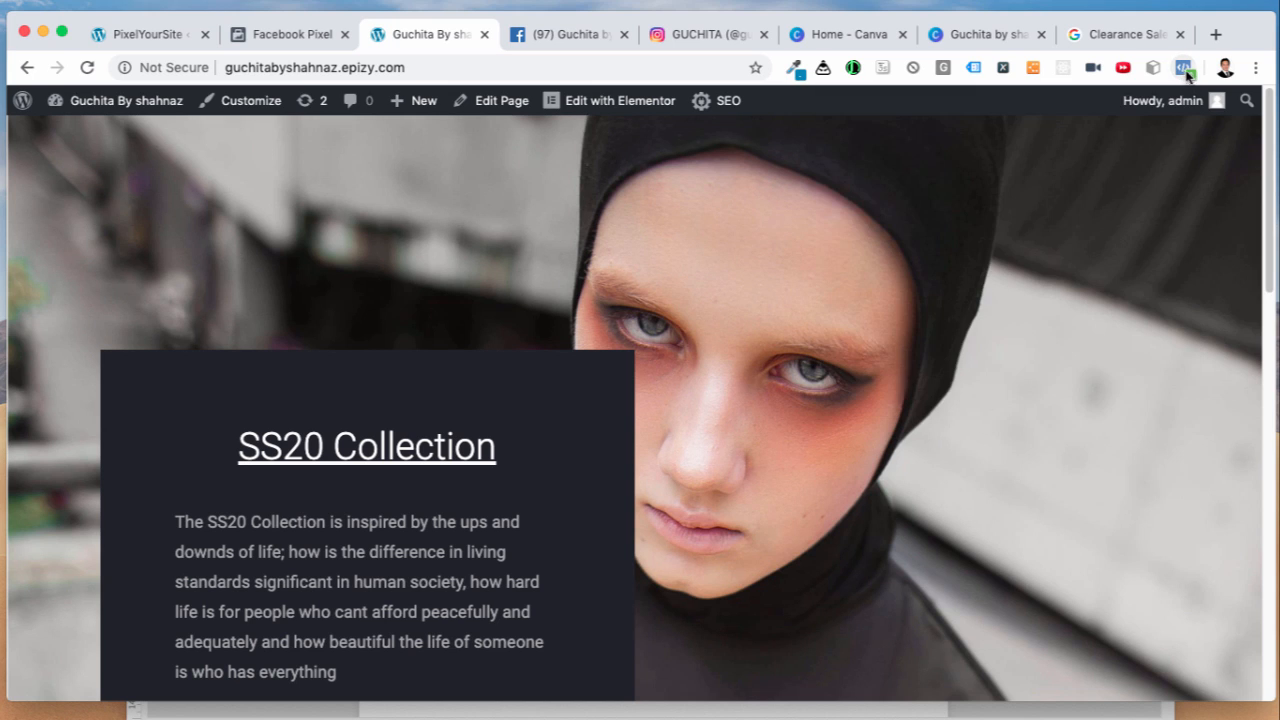
click(1182, 66)
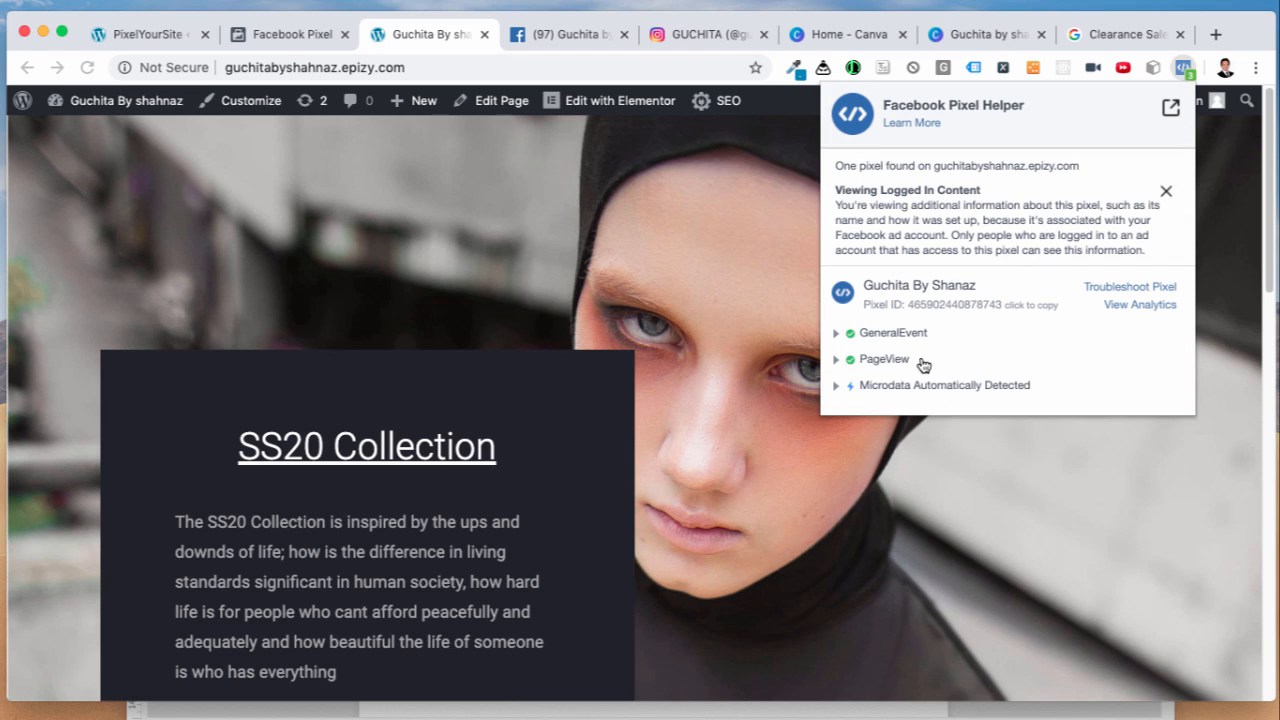
click(1023, 471)
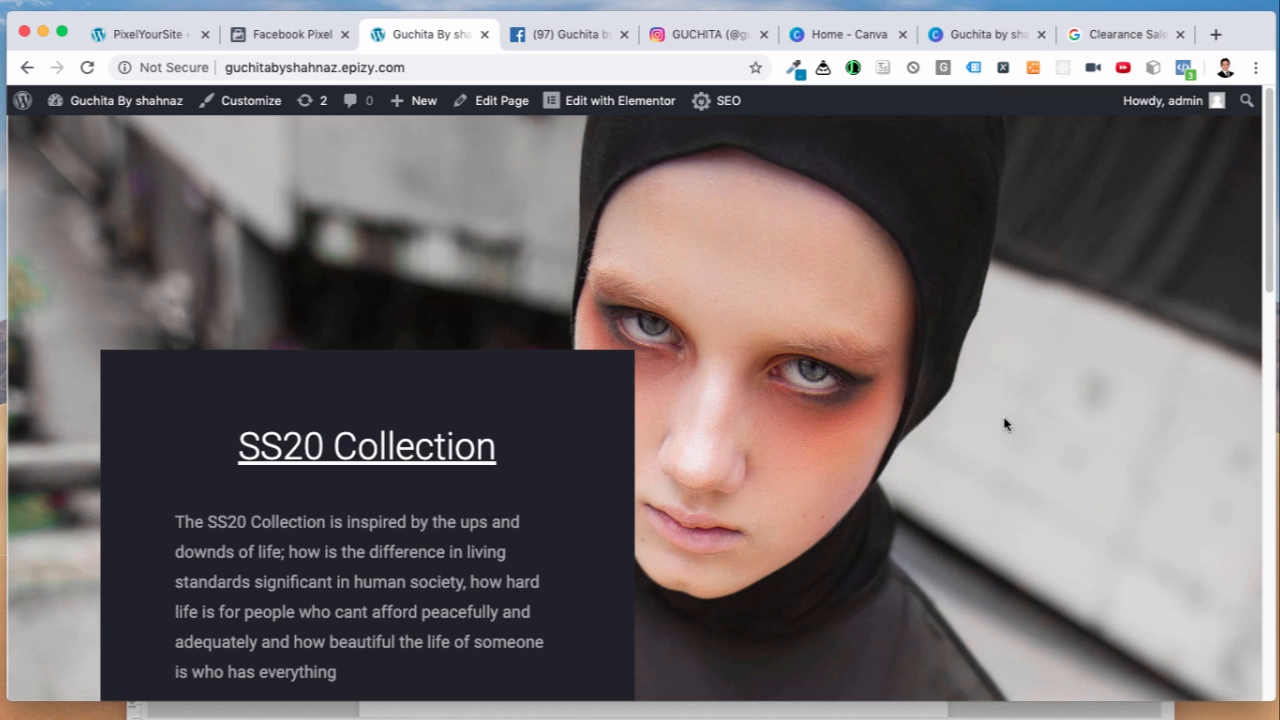
scroll(1005, 424, down, 8)
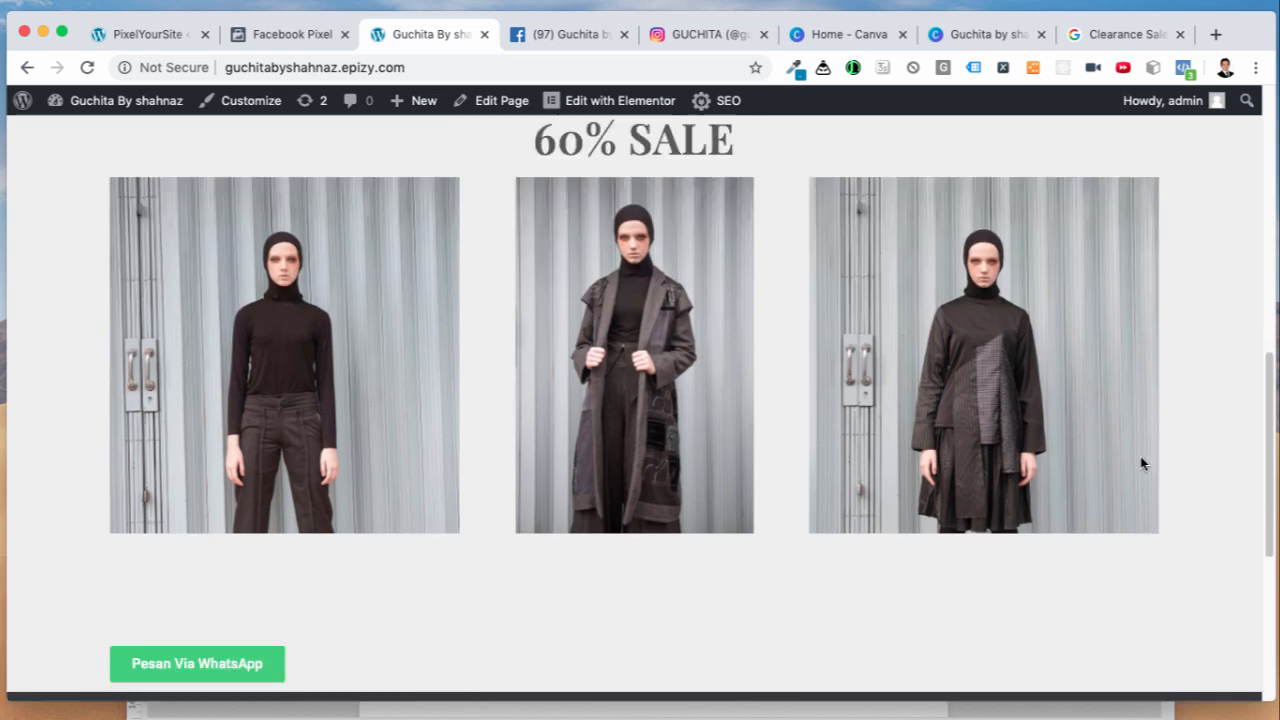
scroll(1141, 458, down, 4)
scroll(1141, 458, up, 2)
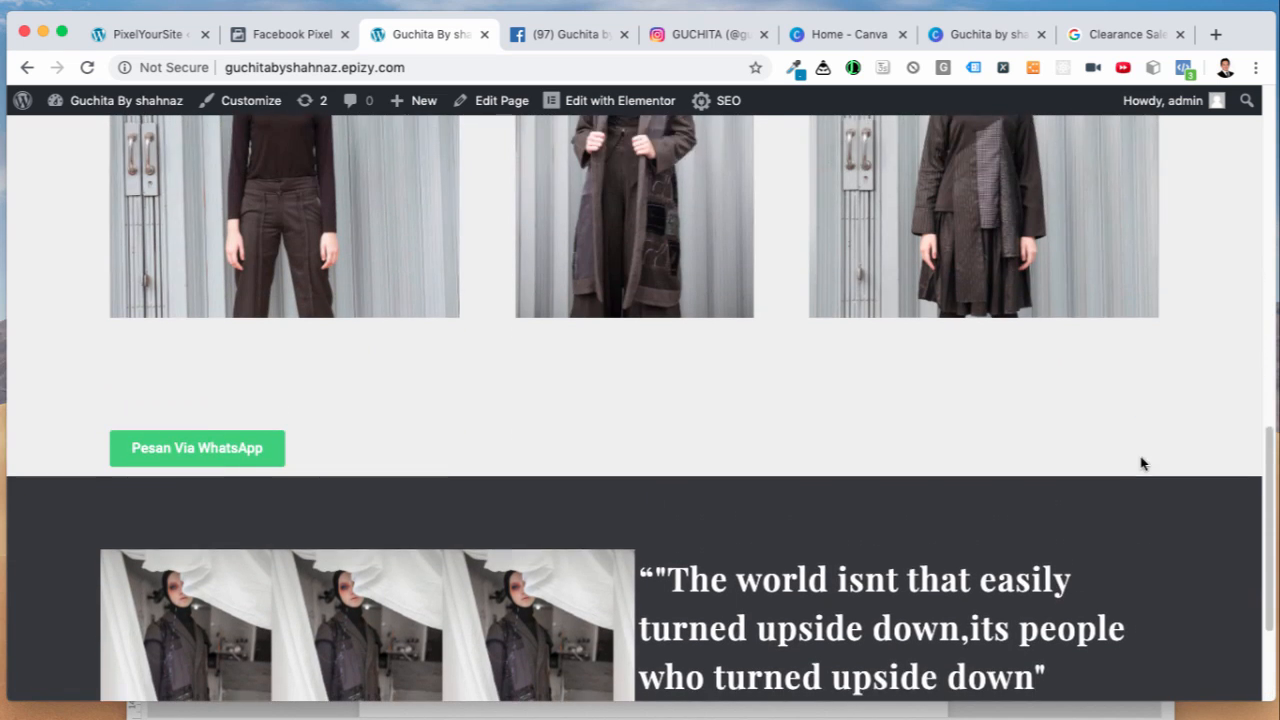
scroll(1020, 448, down, 1)
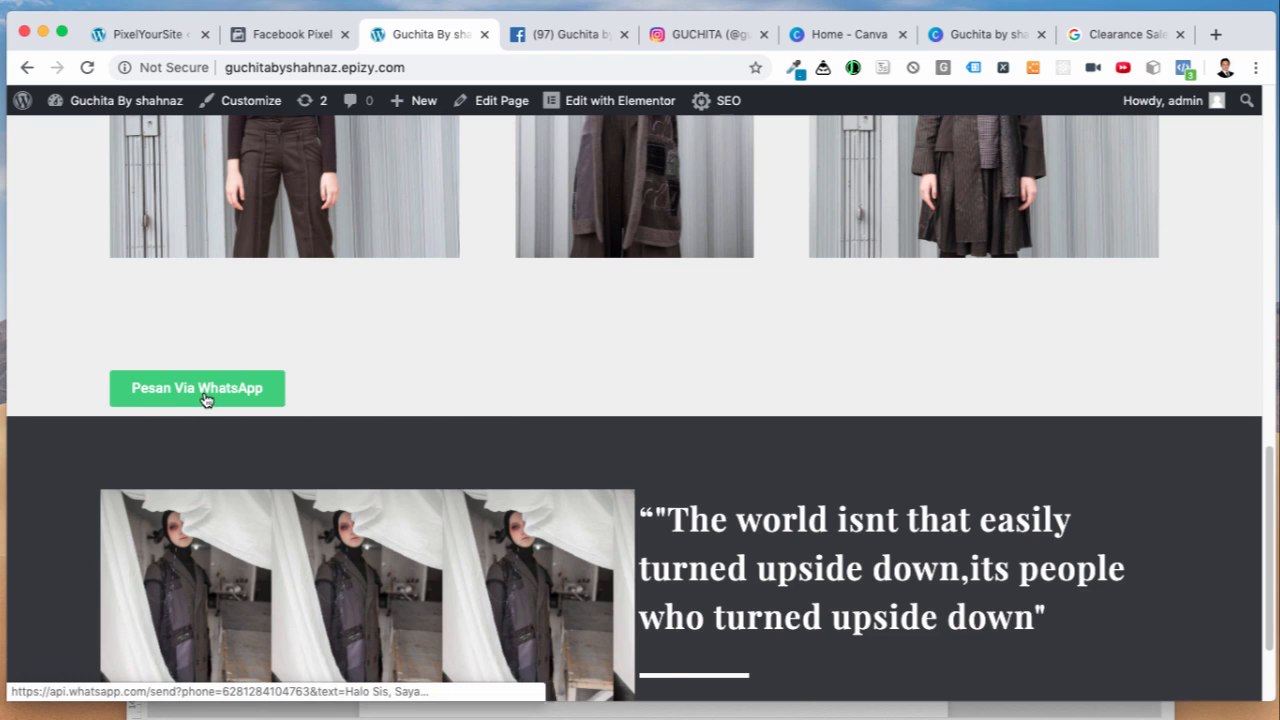
Step: Inspect the page to preview it in iPhone 6/7/8 mobile emulation
right_click(838, 356)
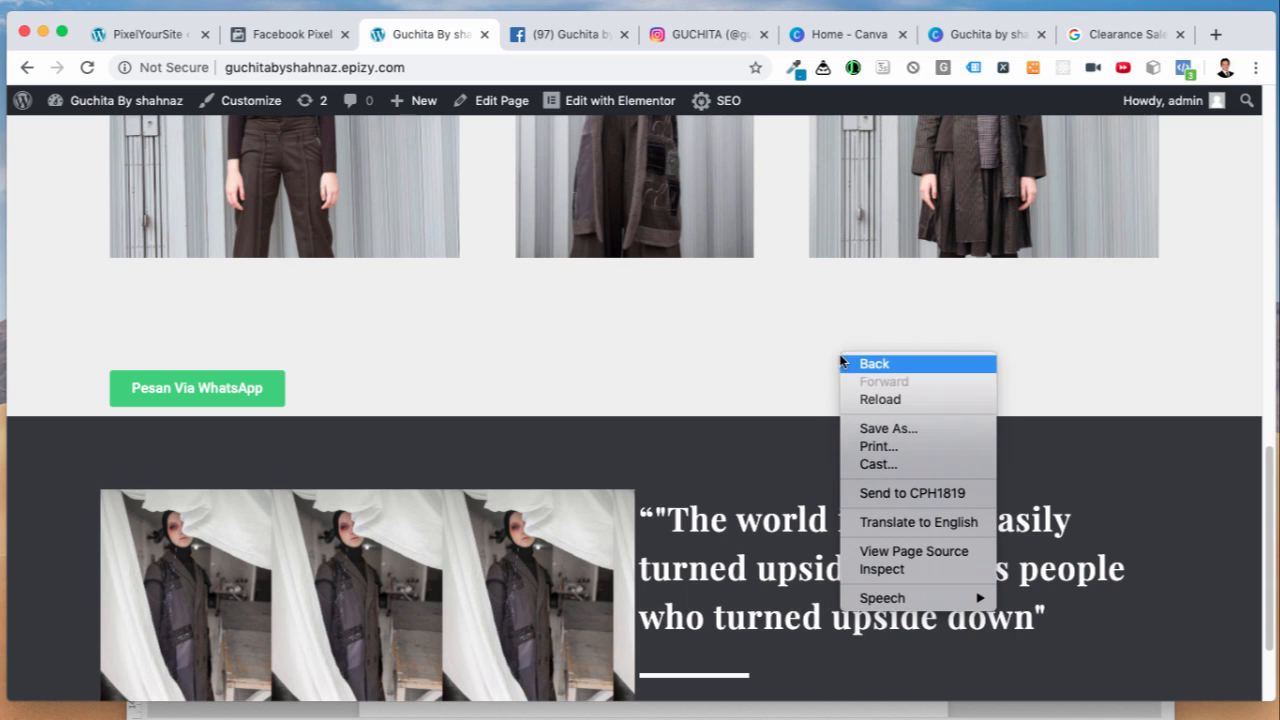
click(880, 570)
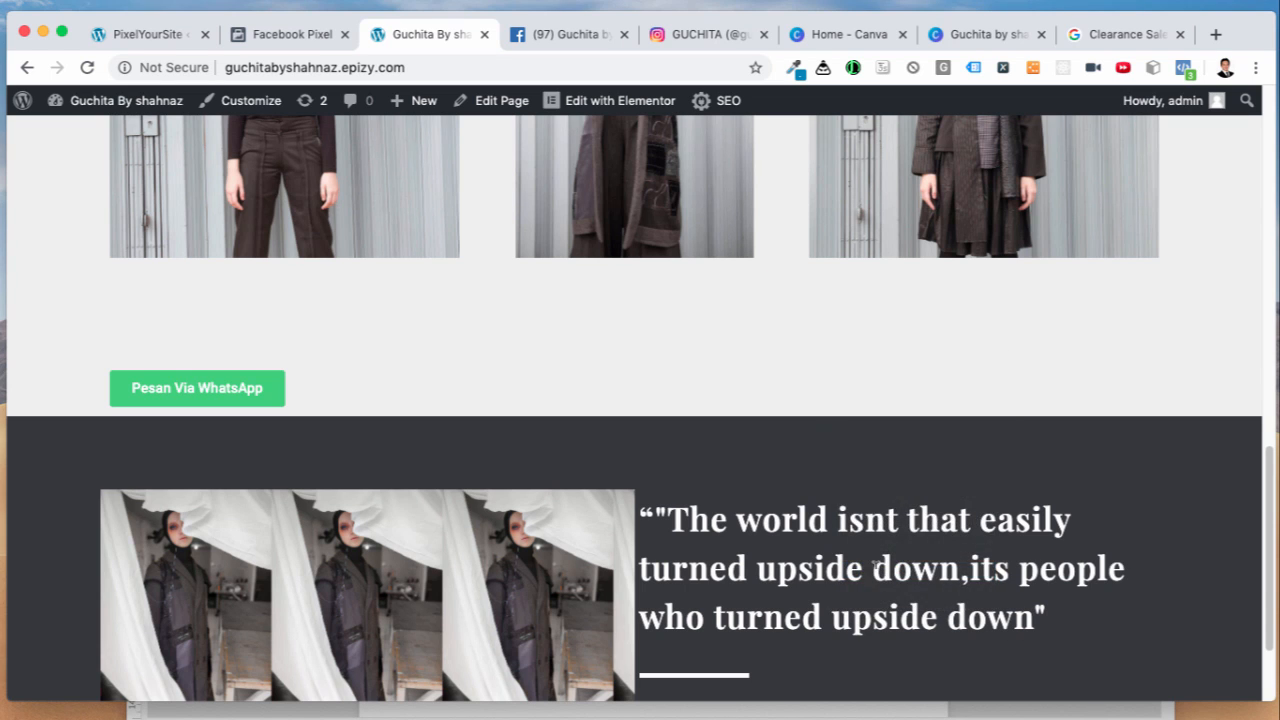
scroll(683, 466, down, 2)
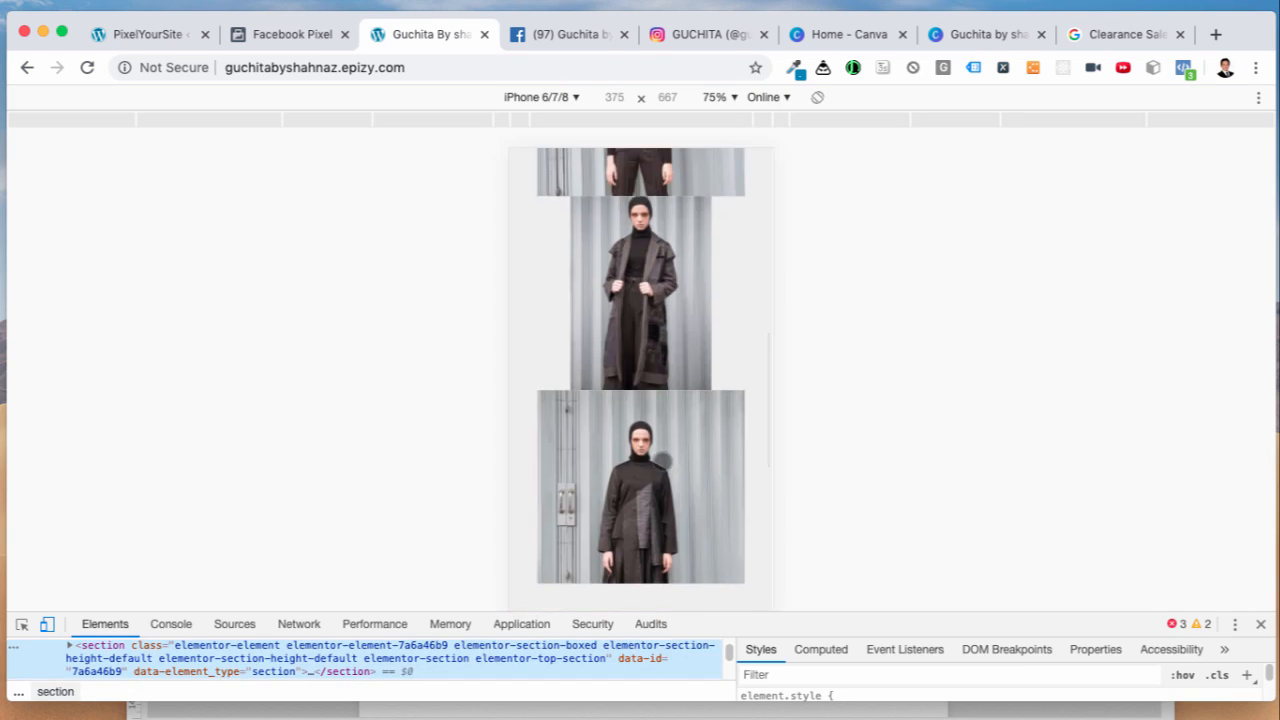
scroll(680, 465, down, 1)
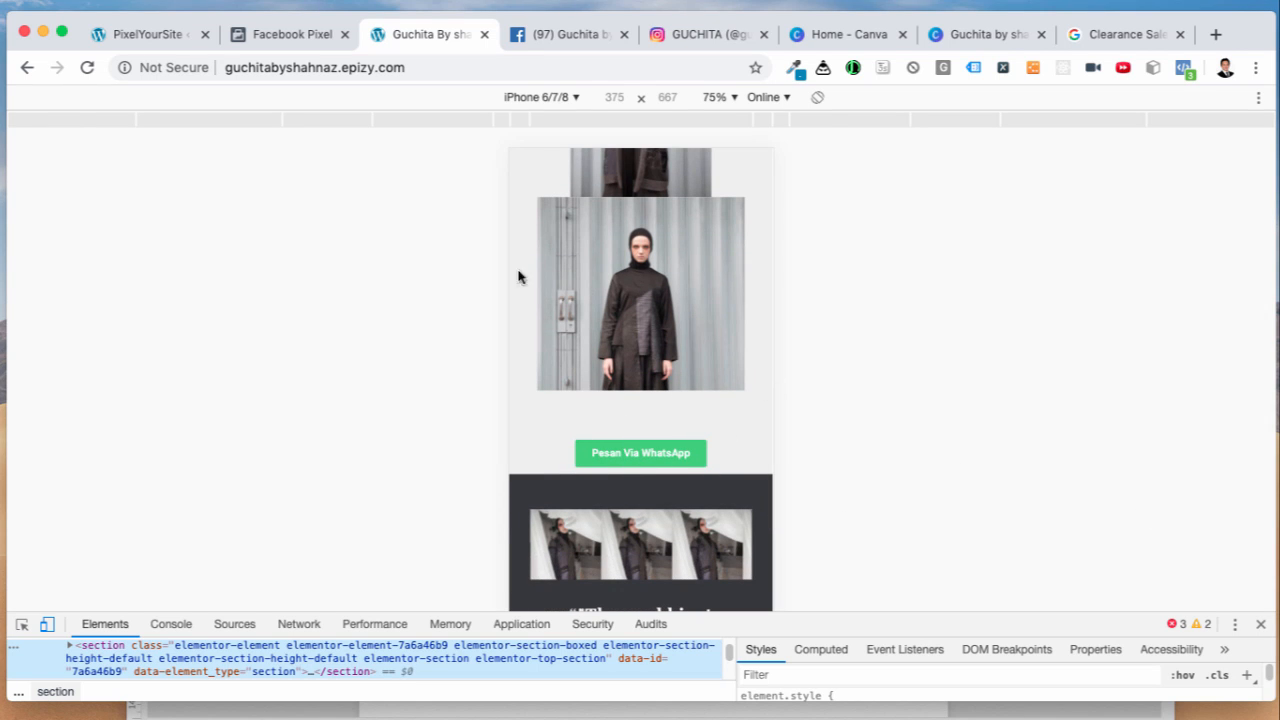
Step: Open the SS20 sale page in Elementor from the WordPress Pages list
click(155, 38)
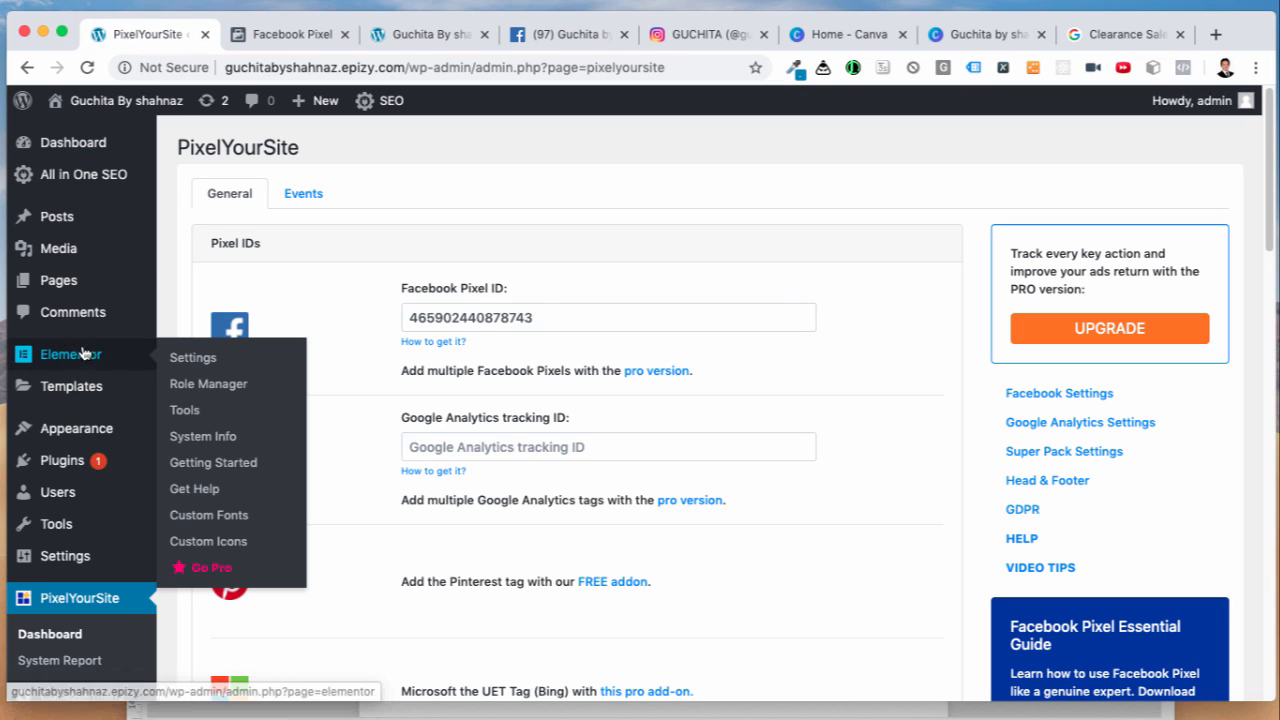
mouse_move(76, 256)
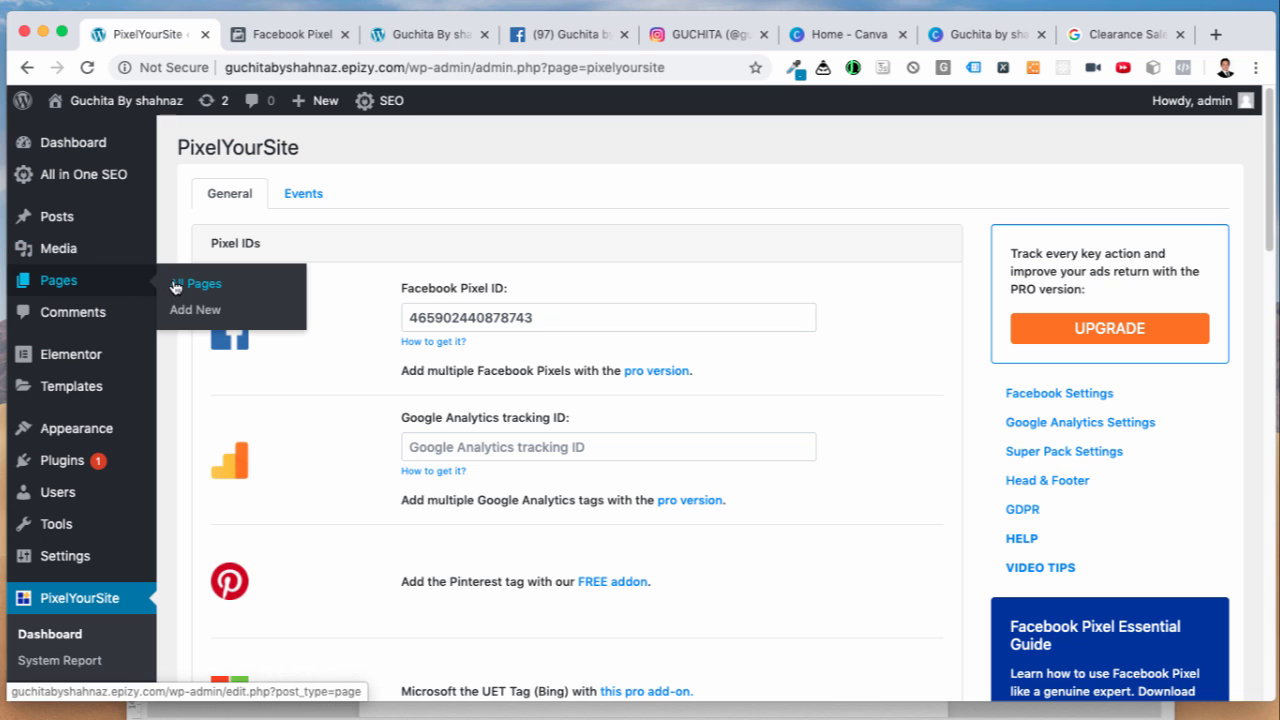
click(174, 285)
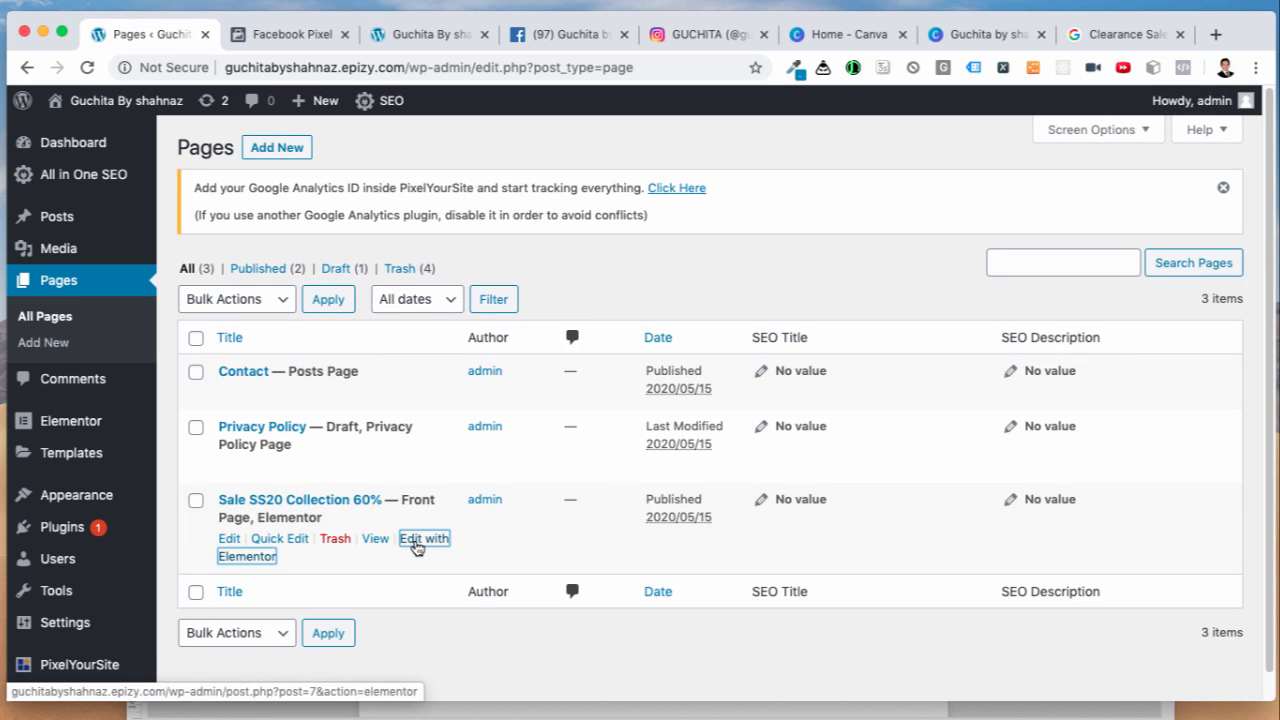
click(415, 544)
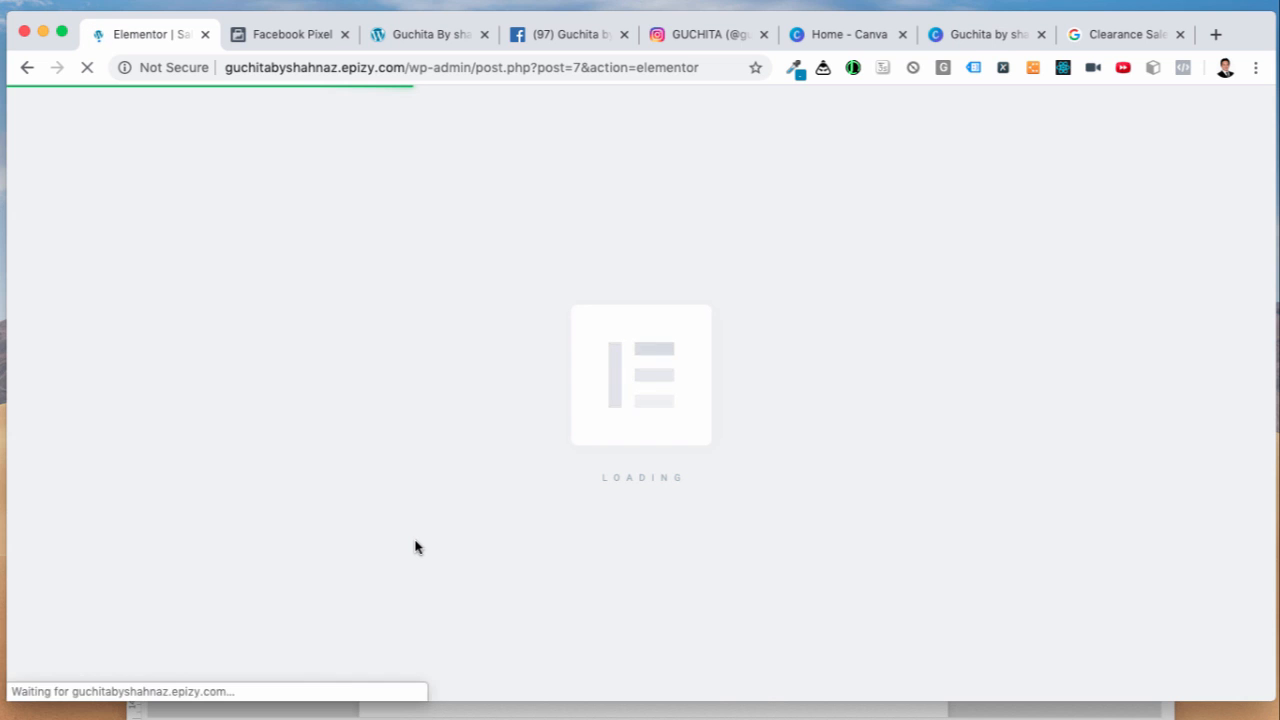
Step: Set the Pesan Via WhatsApp button's alignment to Center
scroll(418, 537, down, 10)
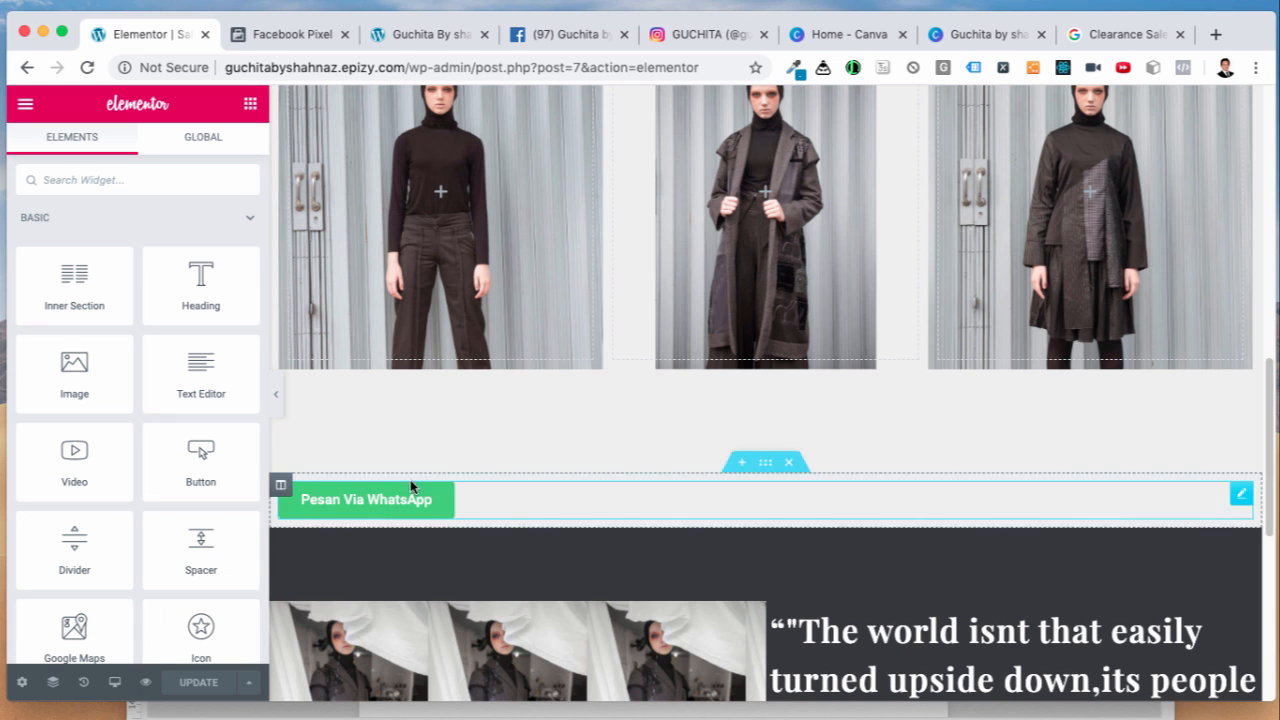
click(663, 515)
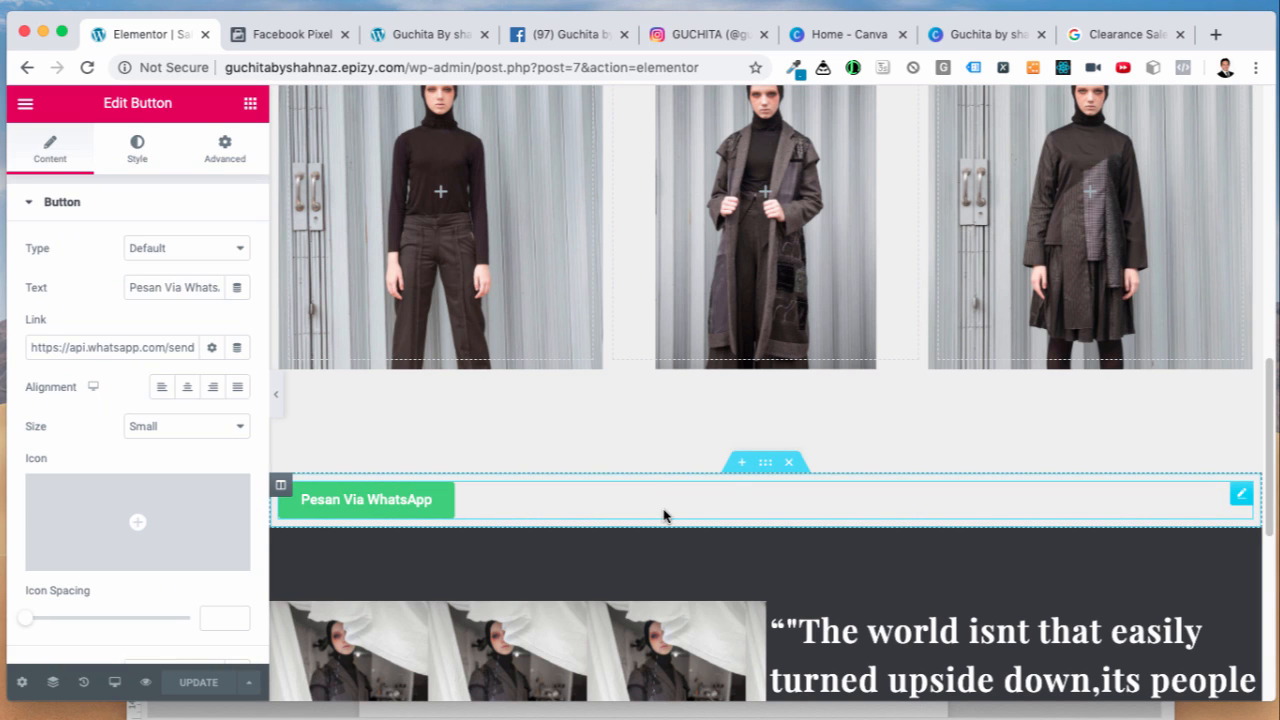
click(191, 389)
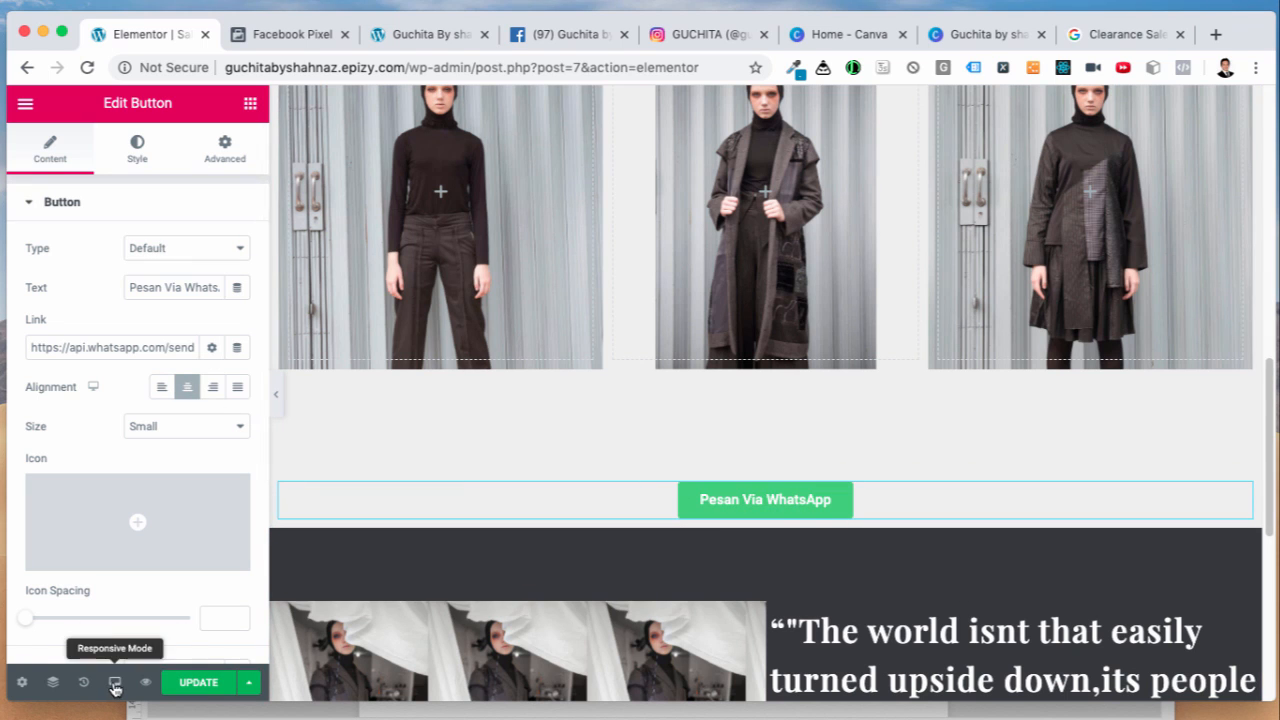
Step: Check the mobile, desktop and tablet previews, then Update the page
mouse_move(115, 685)
click(113, 635)
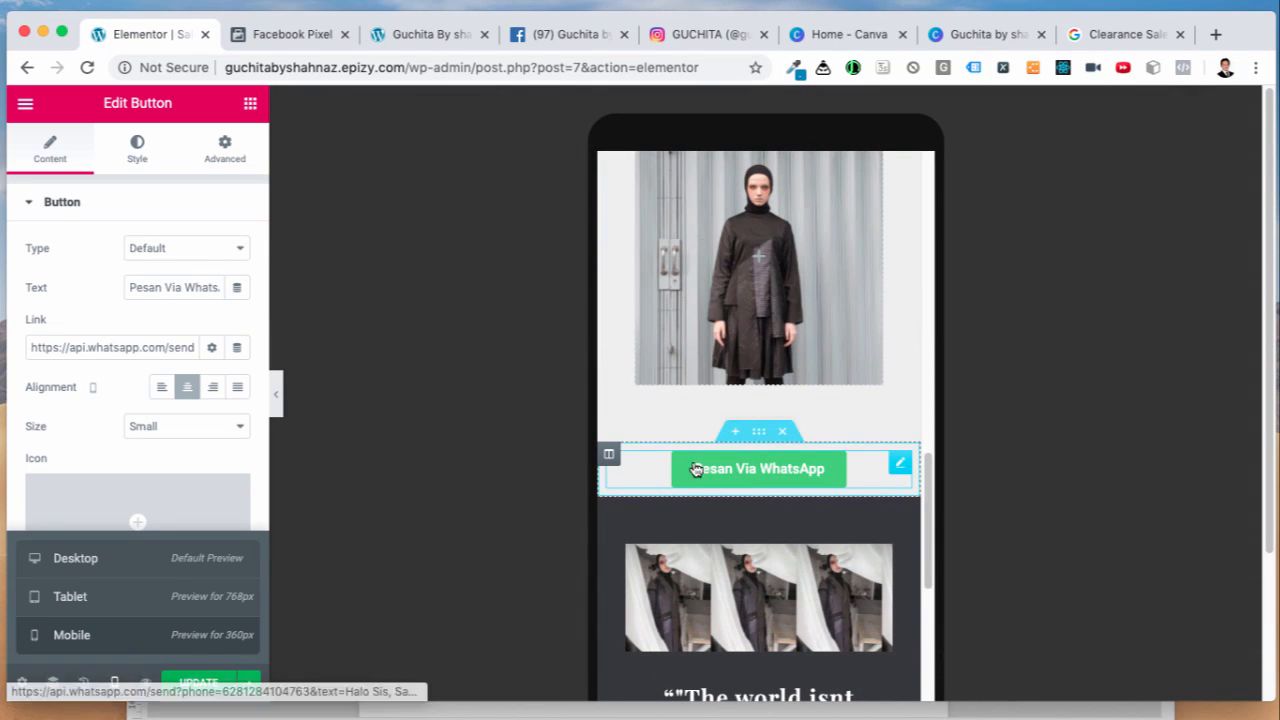
click(115, 684)
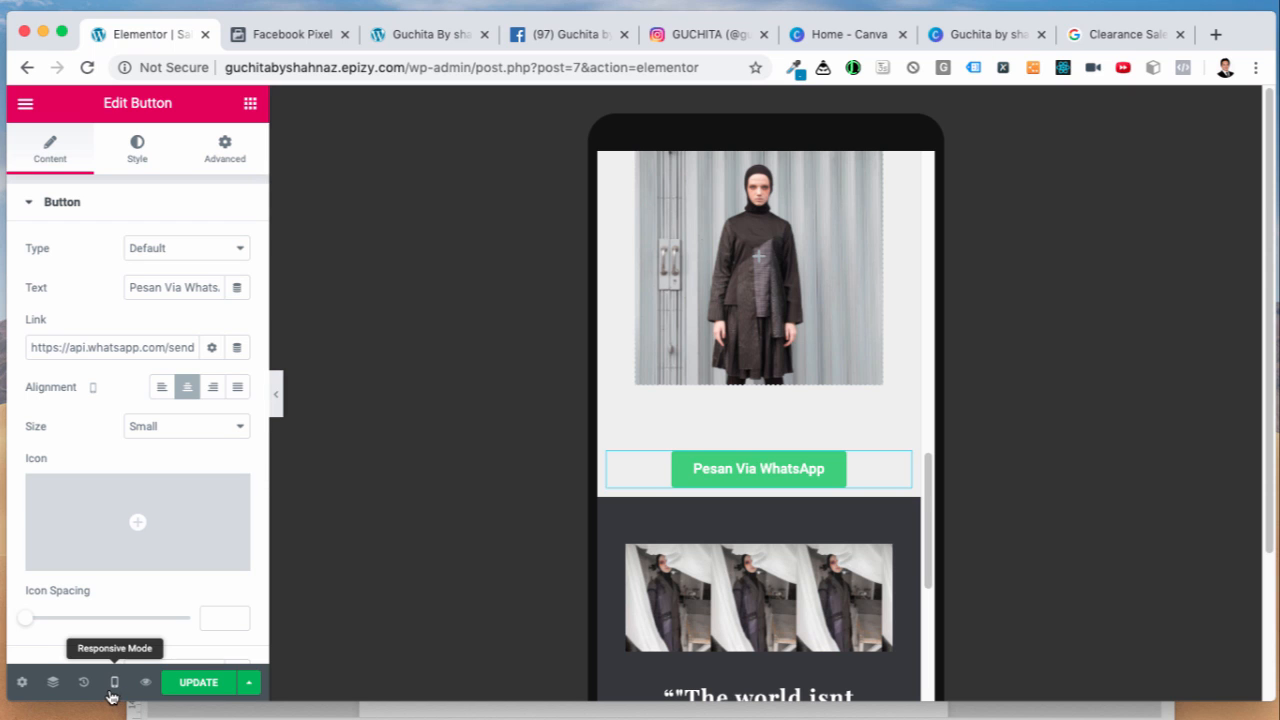
click(114, 683)
click(92, 567)
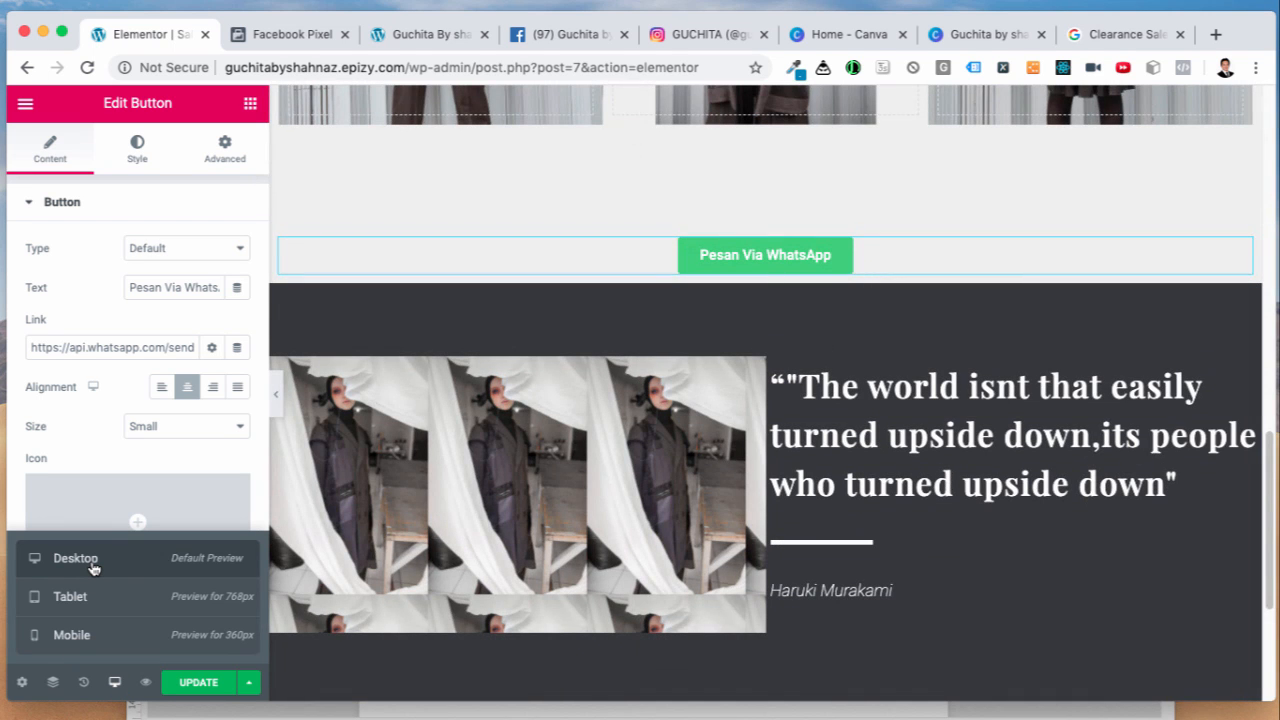
click(87, 603)
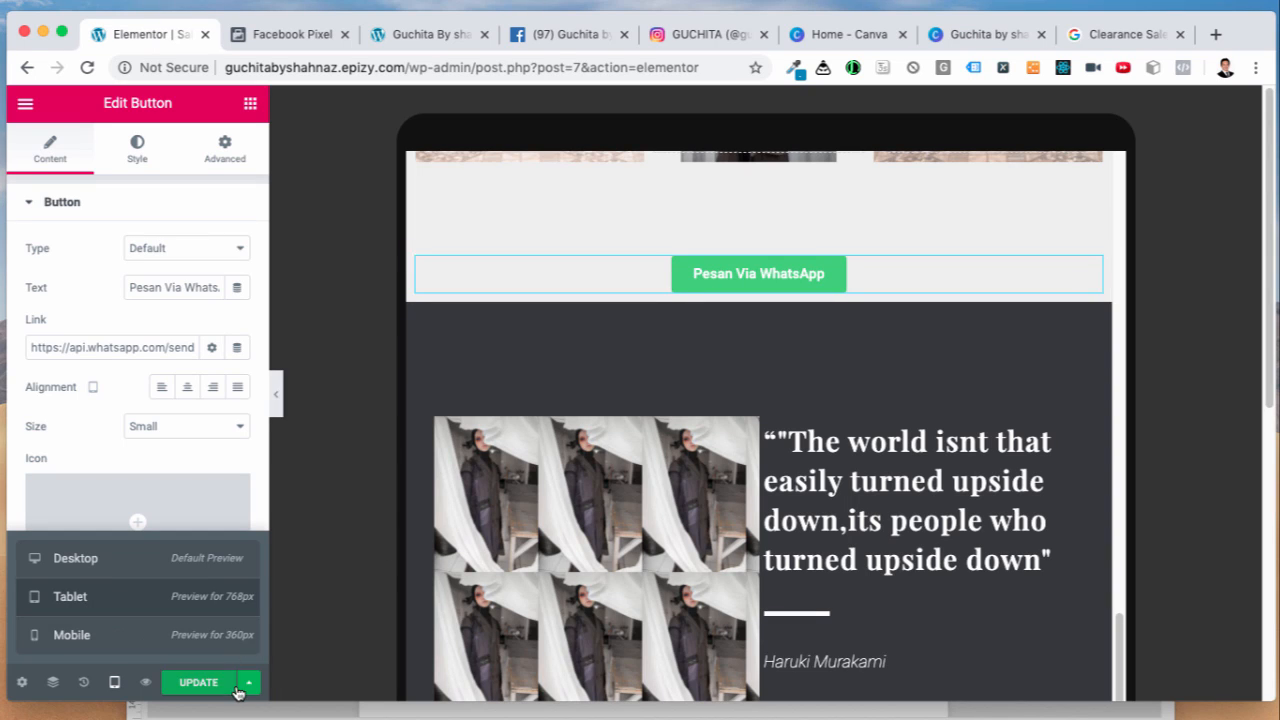
click(203, 684)
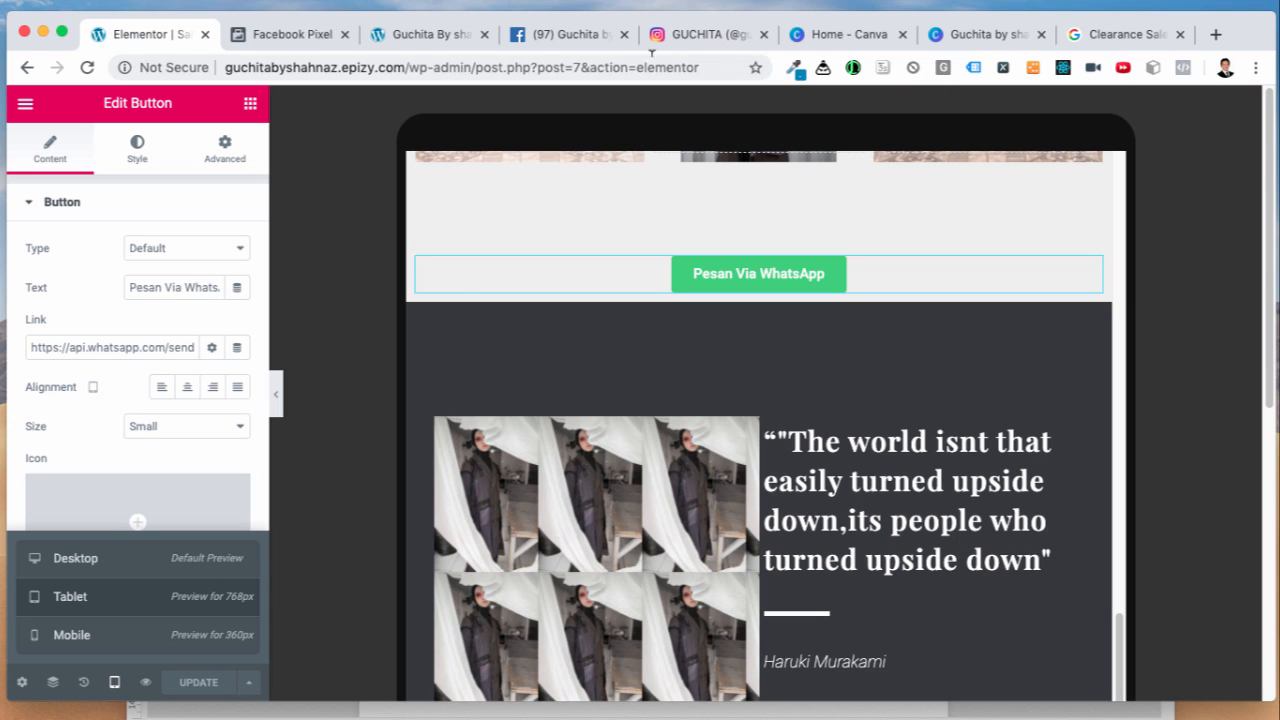
click(417, 36)
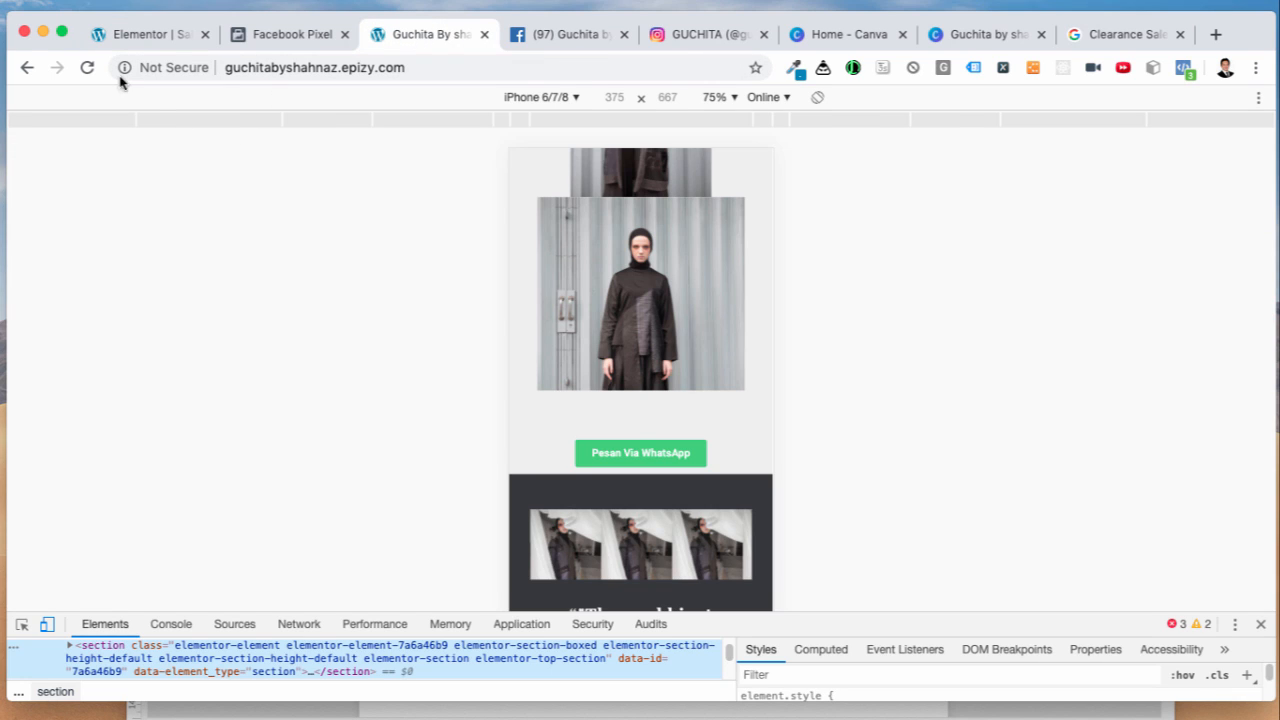
Step: Reload the live page without DevTools, verify the centred WhatsApp button, and check pixel events
click(87, 67)
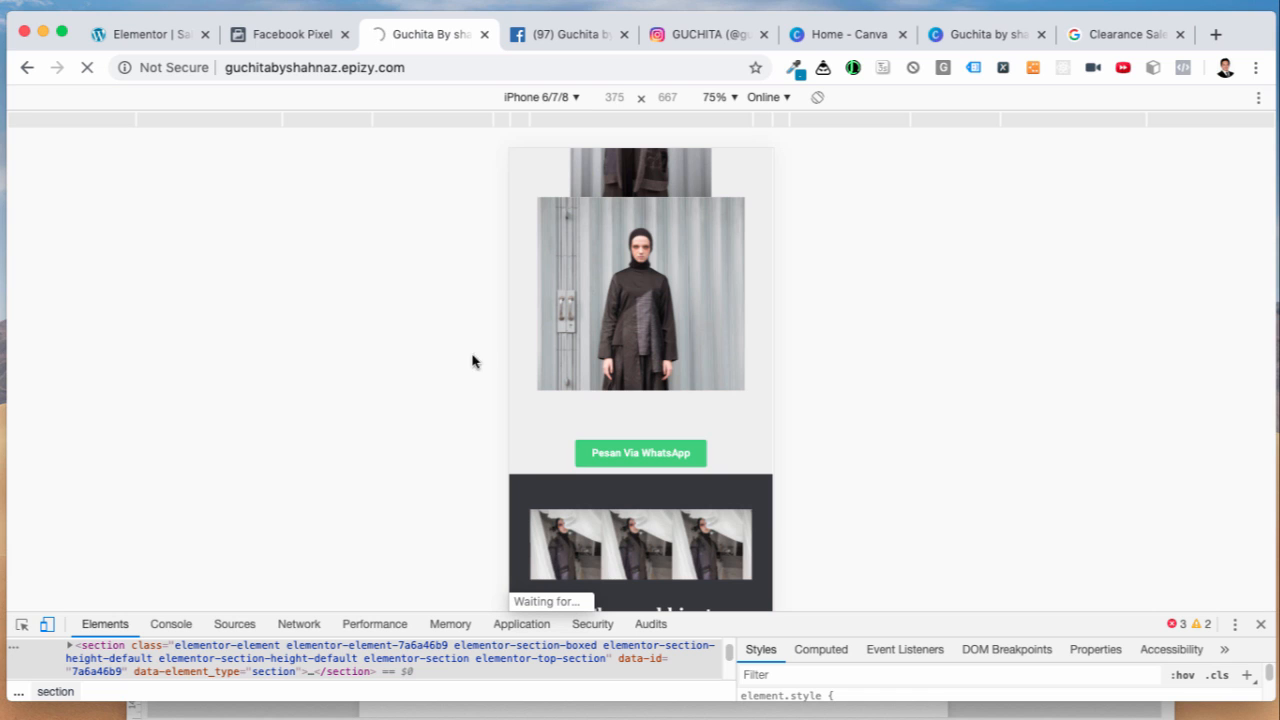
click(1261, 625)
scroll(650, 446, up, 5)
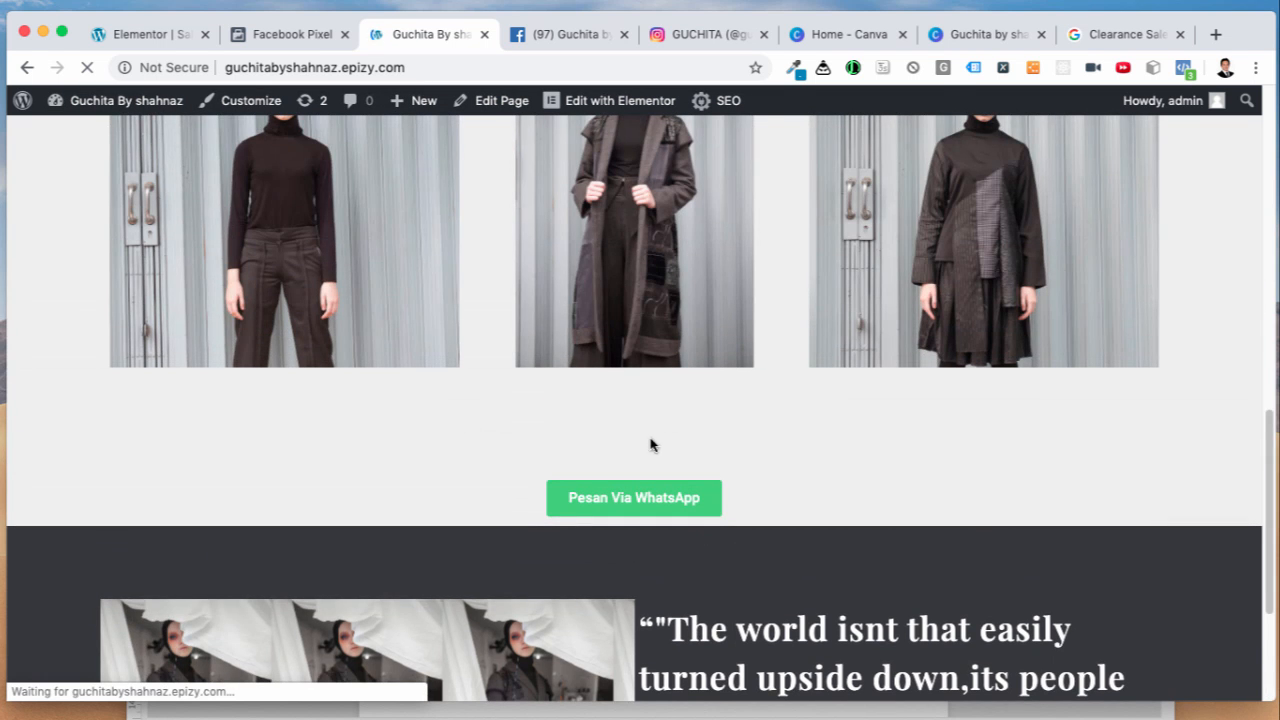
scroll(805, 450, up, 10)
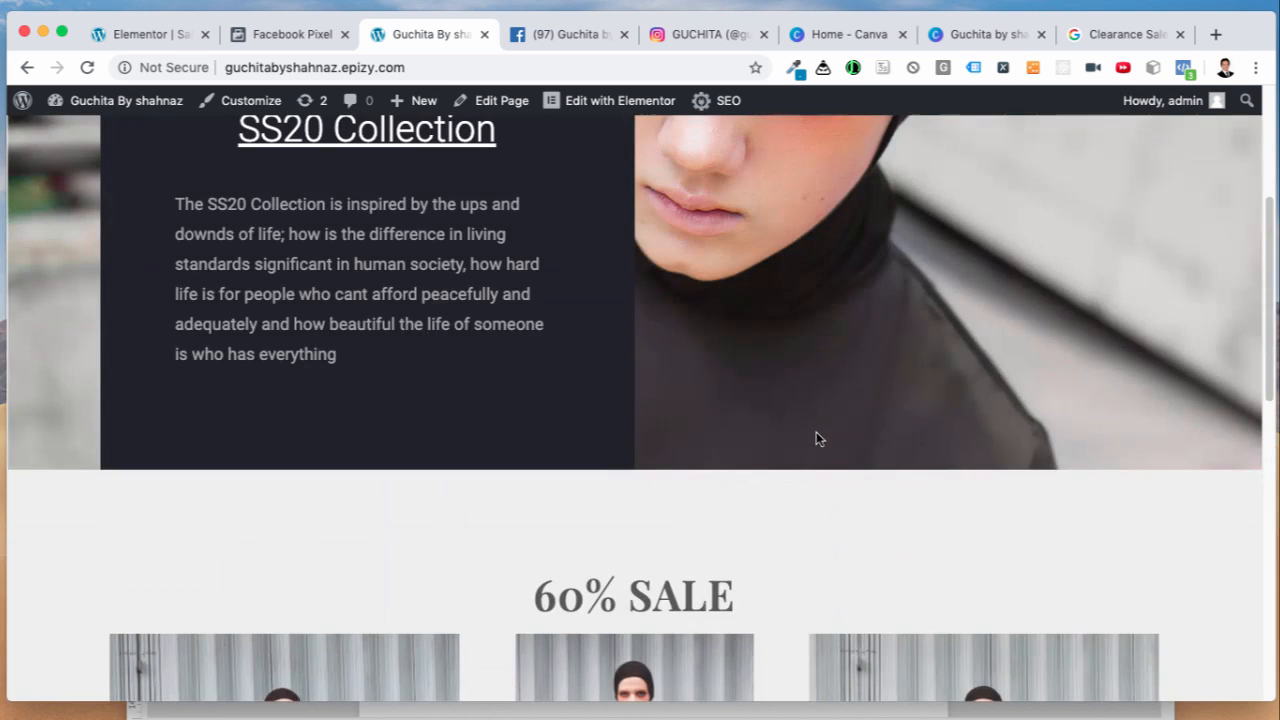
scroll(826, 434, down, 10)
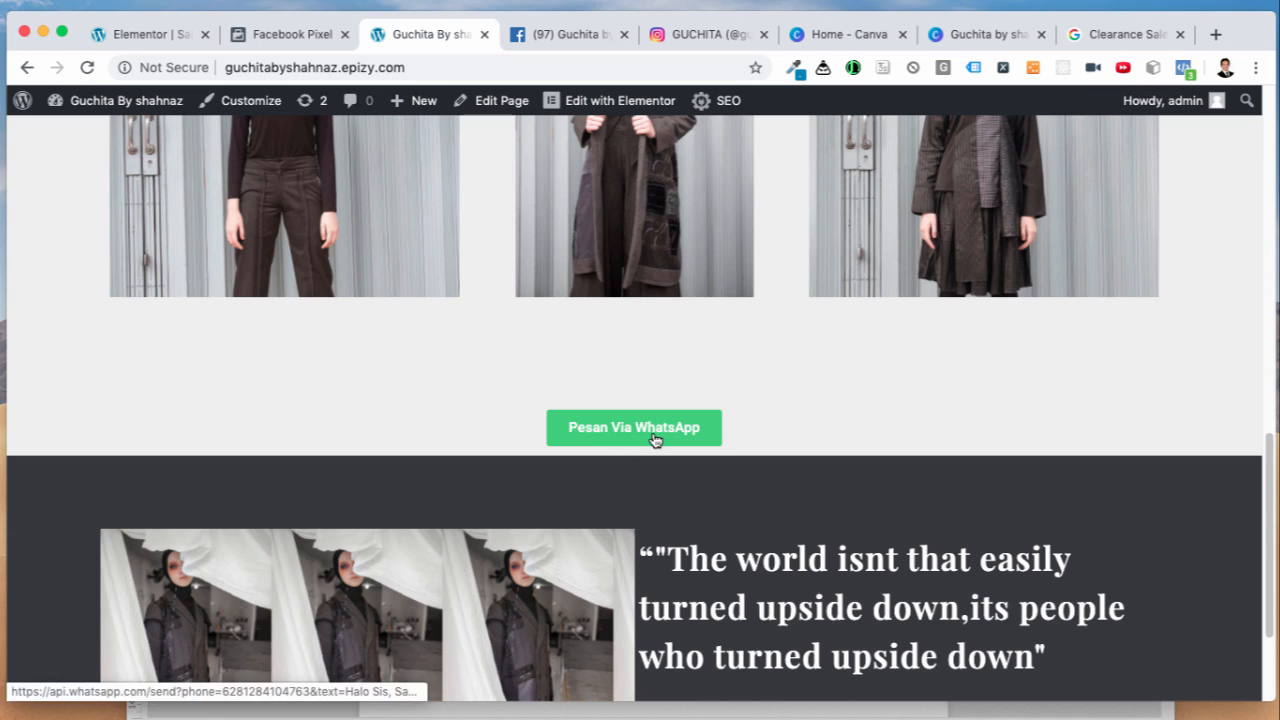
click(1188, 76)
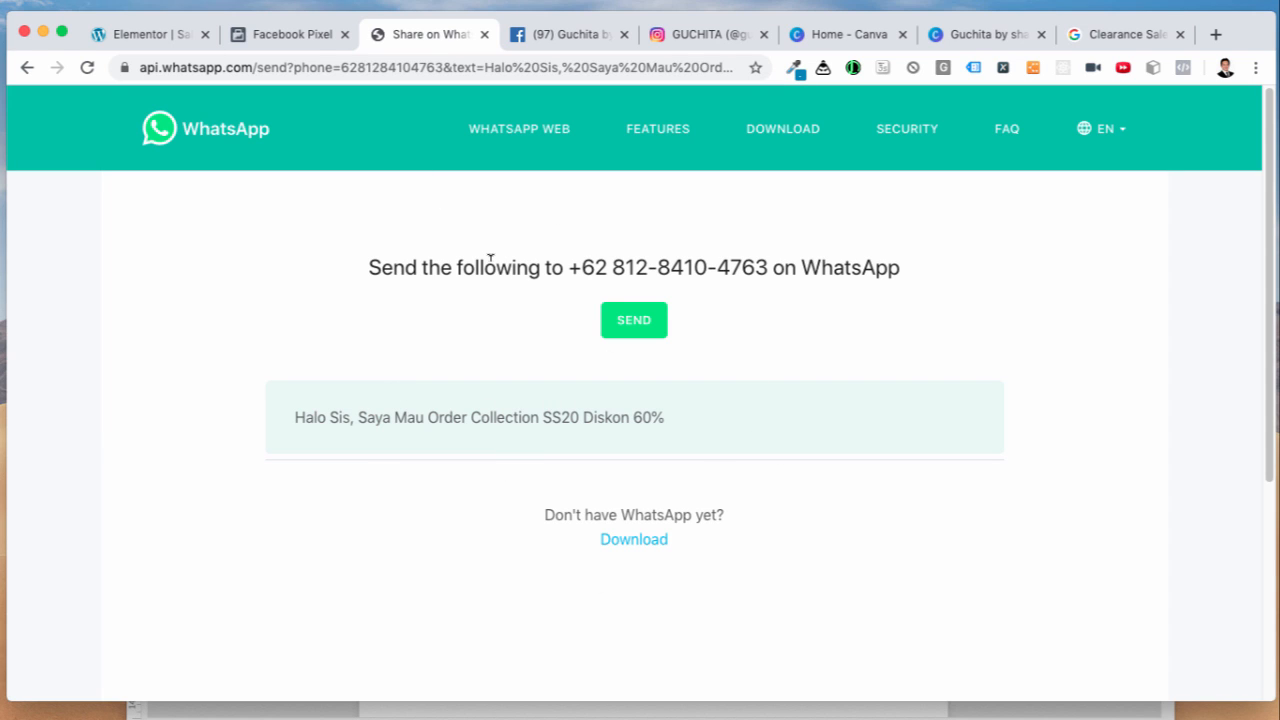
click(291, 36)
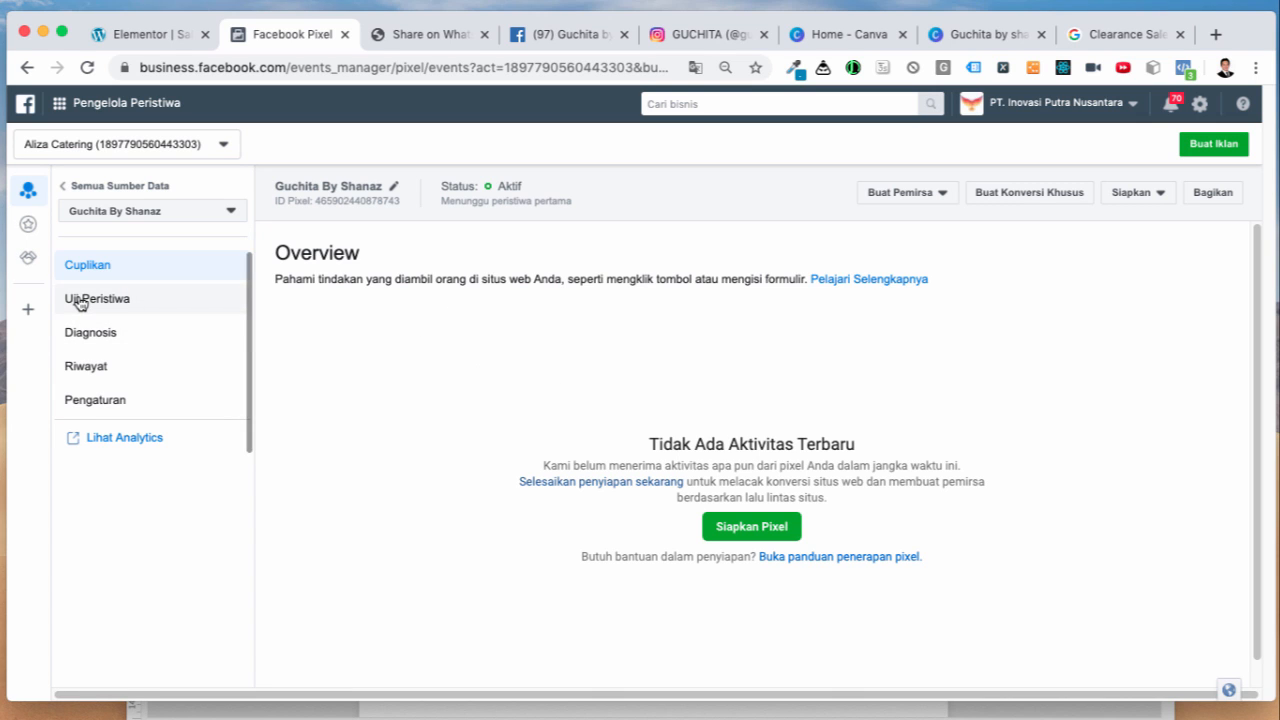
Step: Open Test Events and launch the site using its copied address for event testing
click(79, 302)
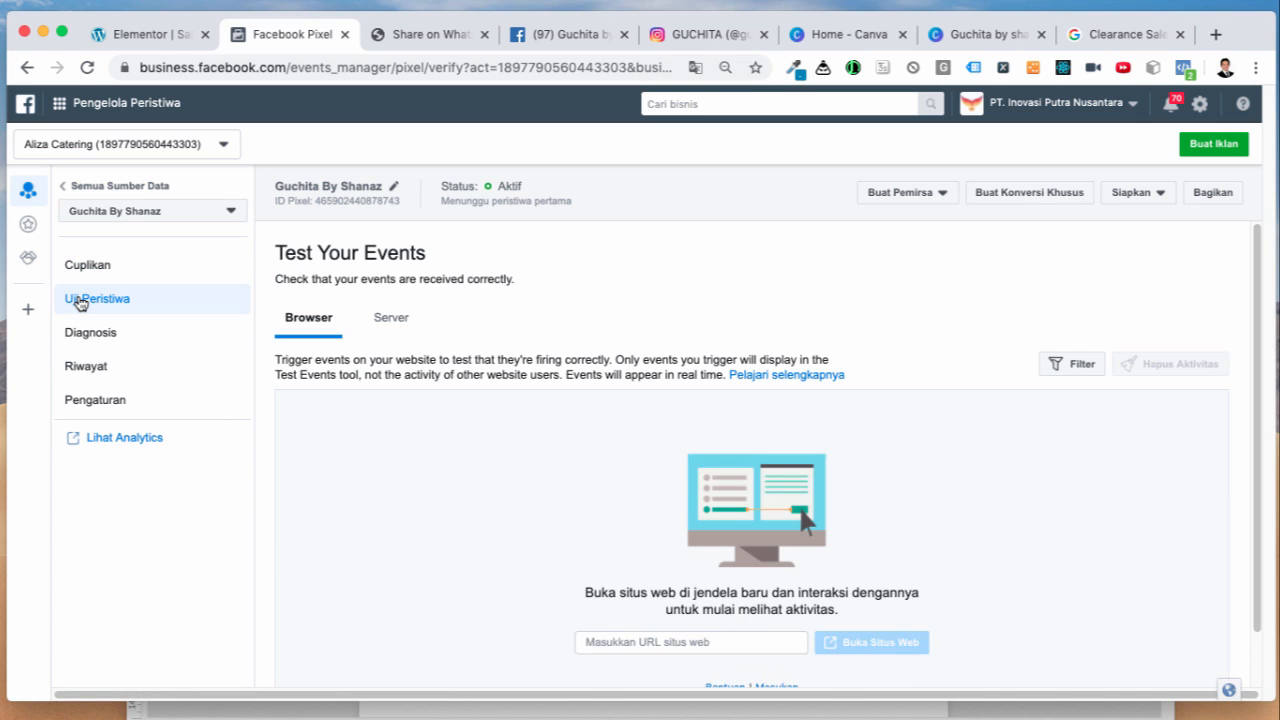
scroll(530, 487, down, 2)
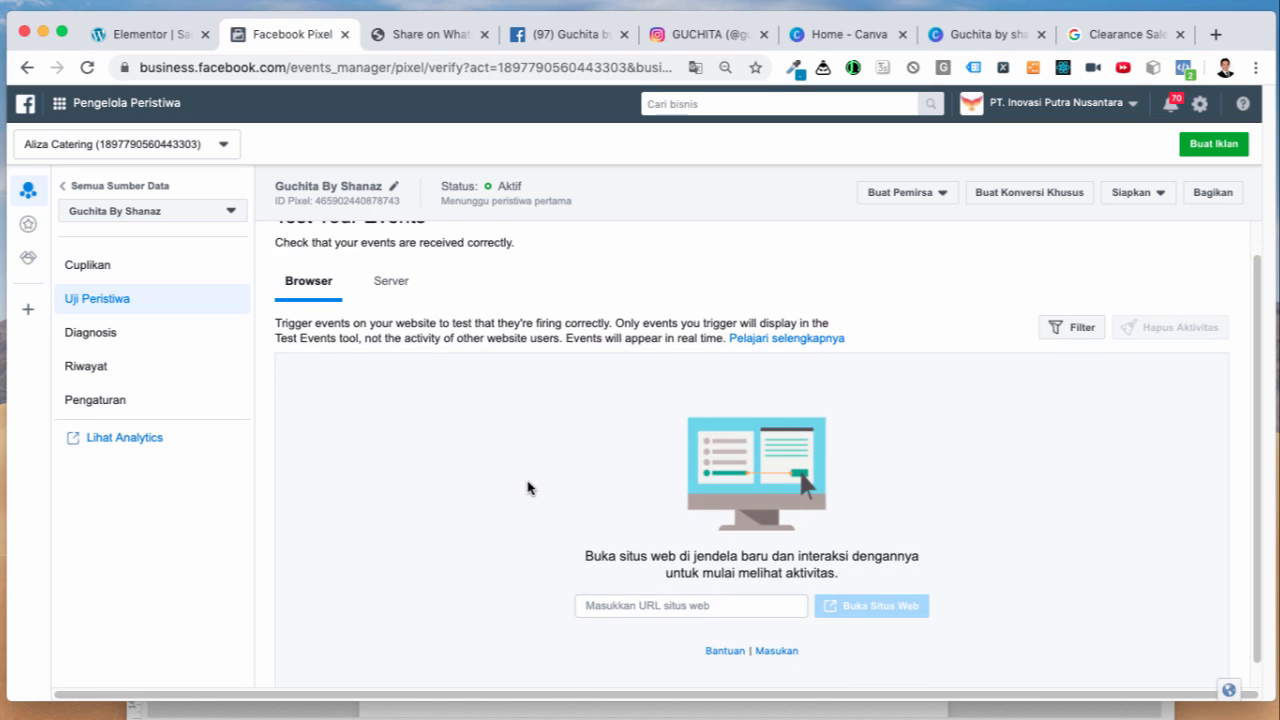
click(155, 38)
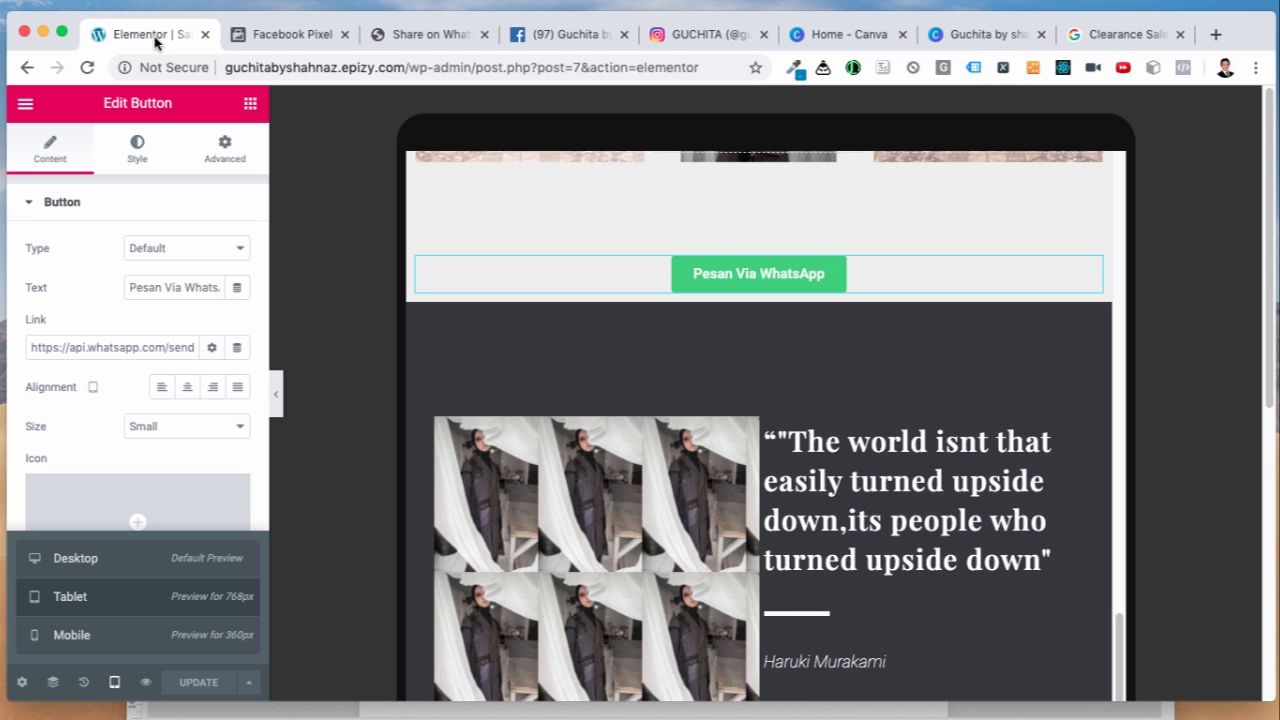
drag(226, 67, 404, 67)
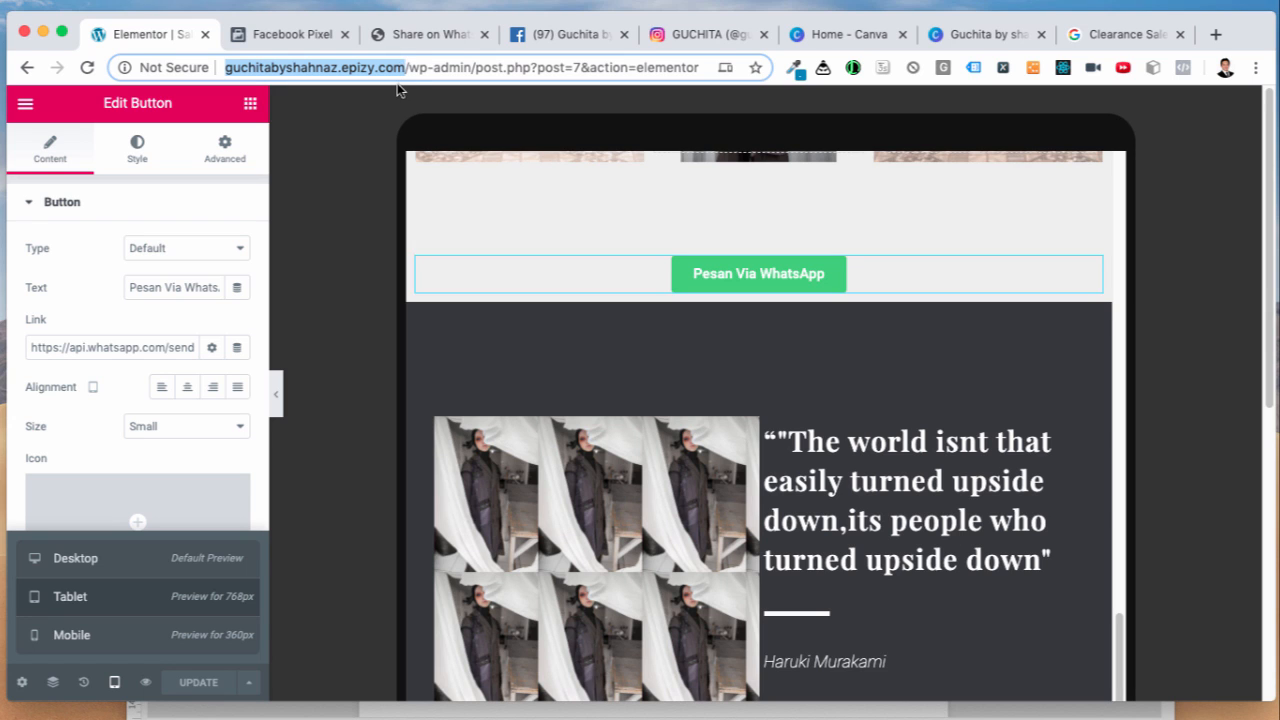
click(290, 40)
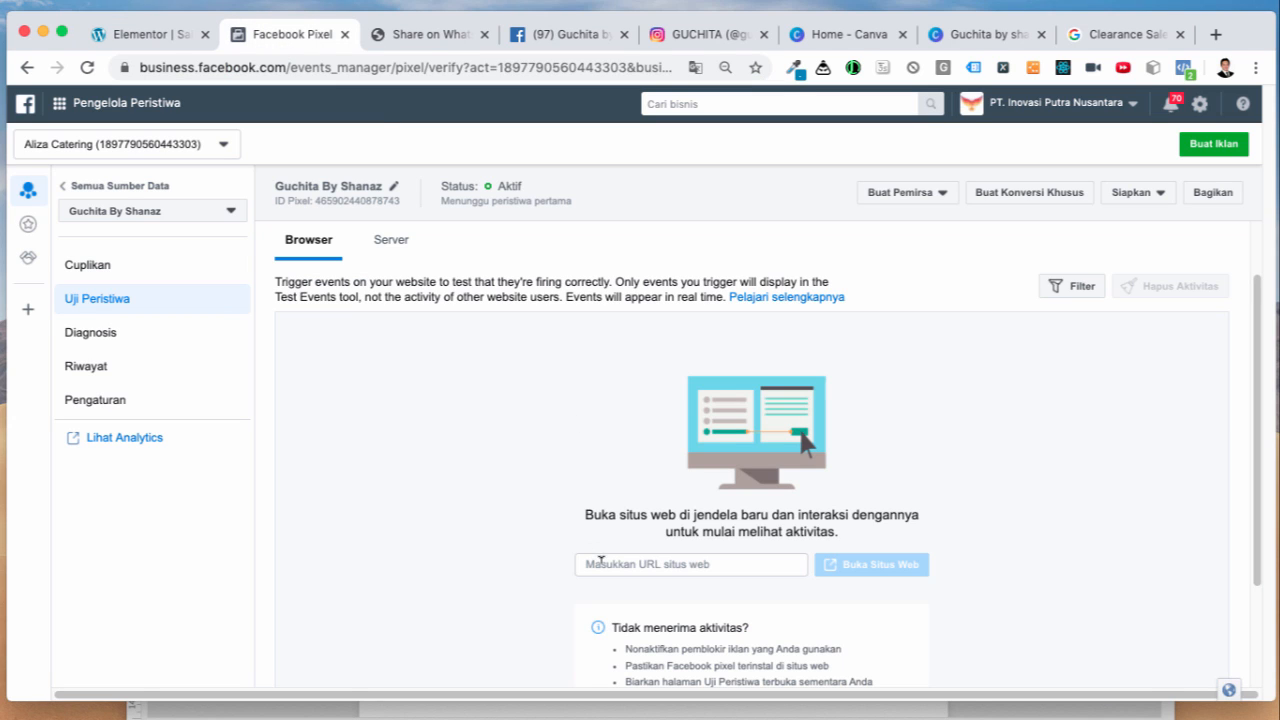
click(600, 562)
text(http://guchitabyshahnaz.epizy.com/)
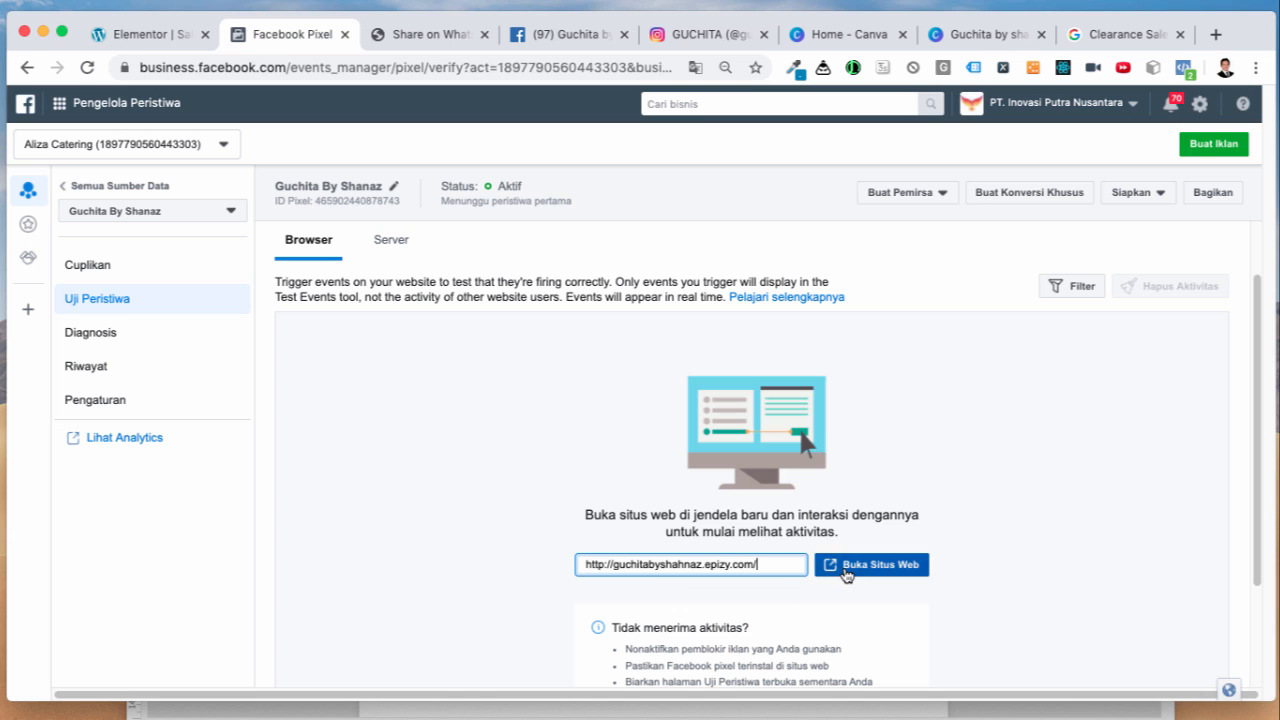
click(843, 568)
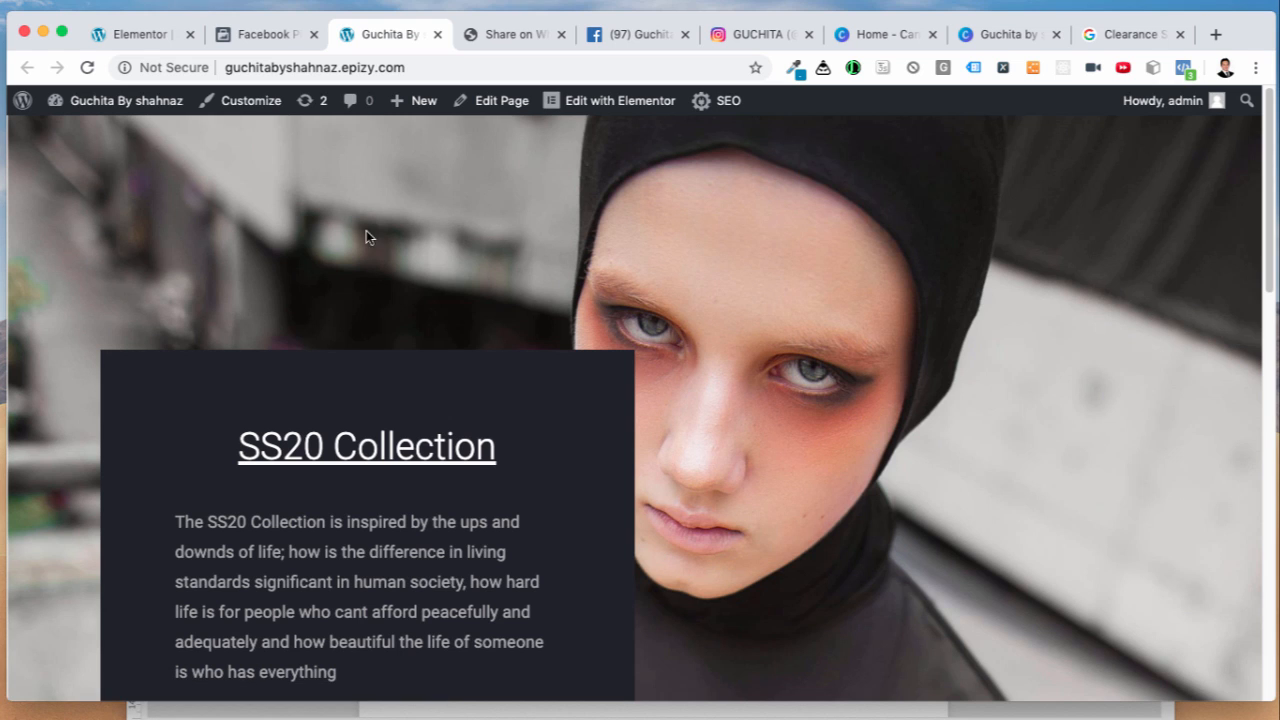
Step: Trigger the order event with the Pesan Via WhatsApp button, checking Events Manager in between
click(259, 40)
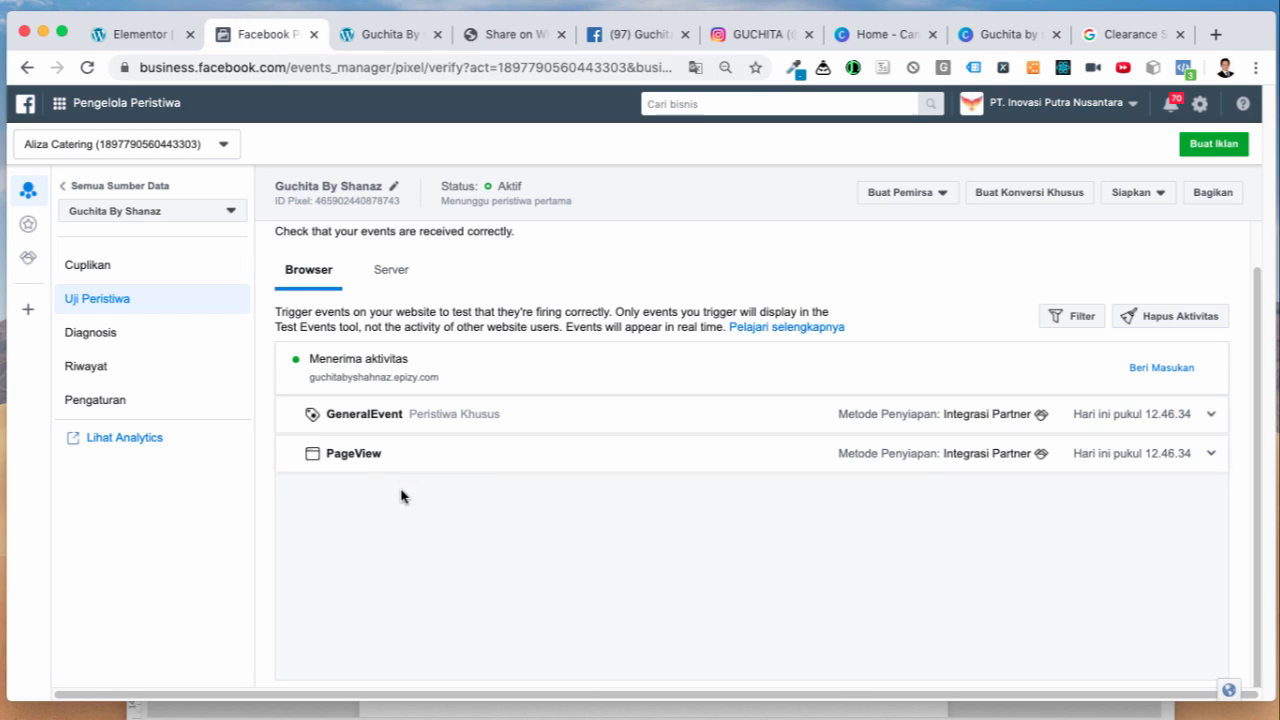
click(377, 40)
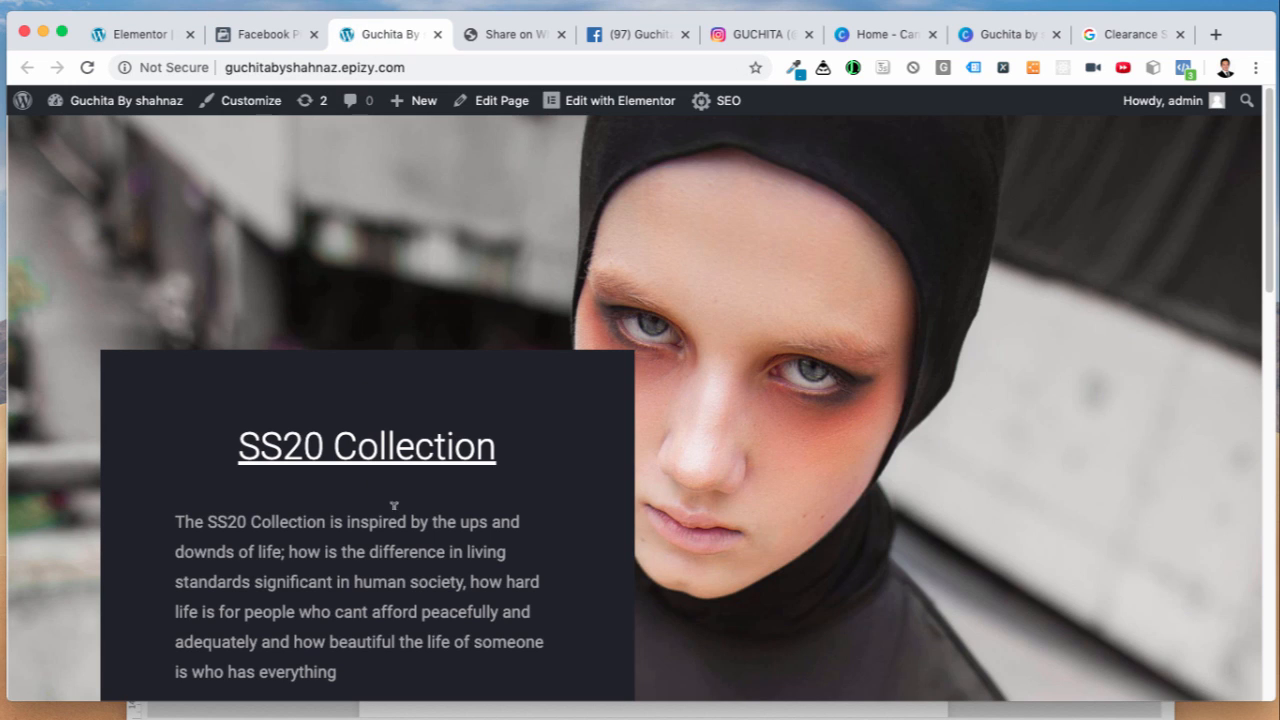
click(262, 40)
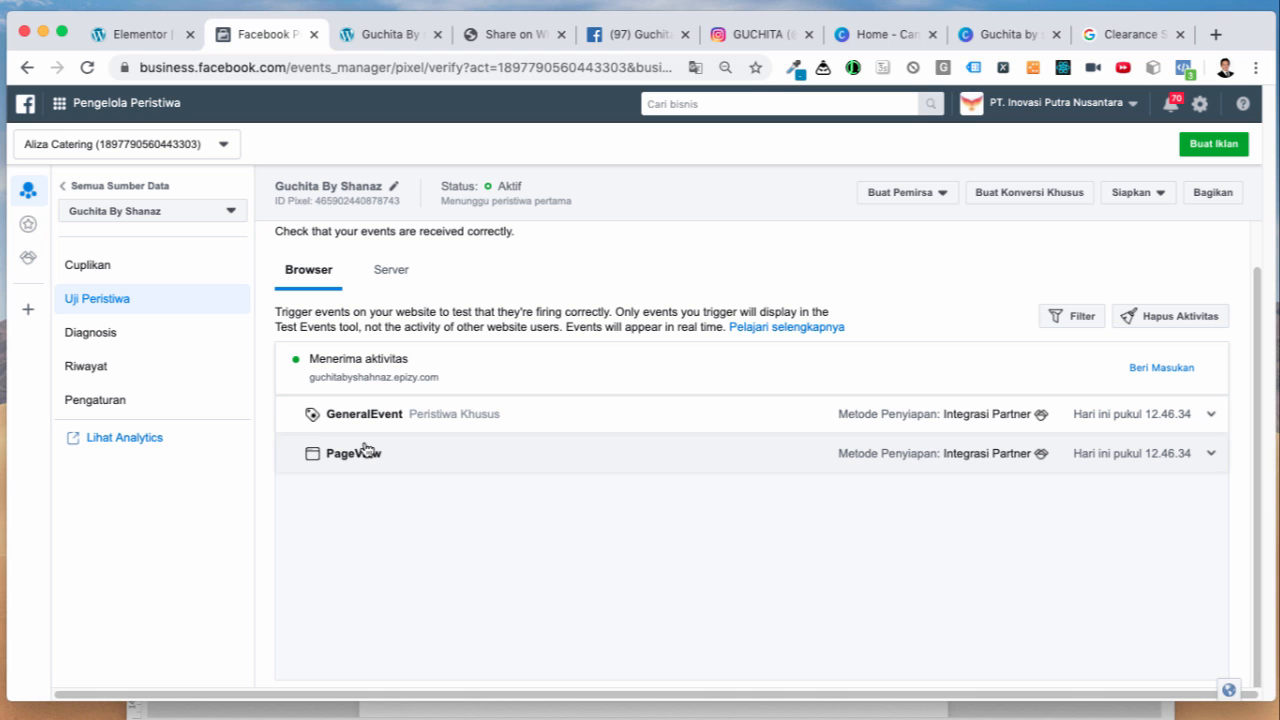
click(376, 48)
scroll(591, 468, down, 10)
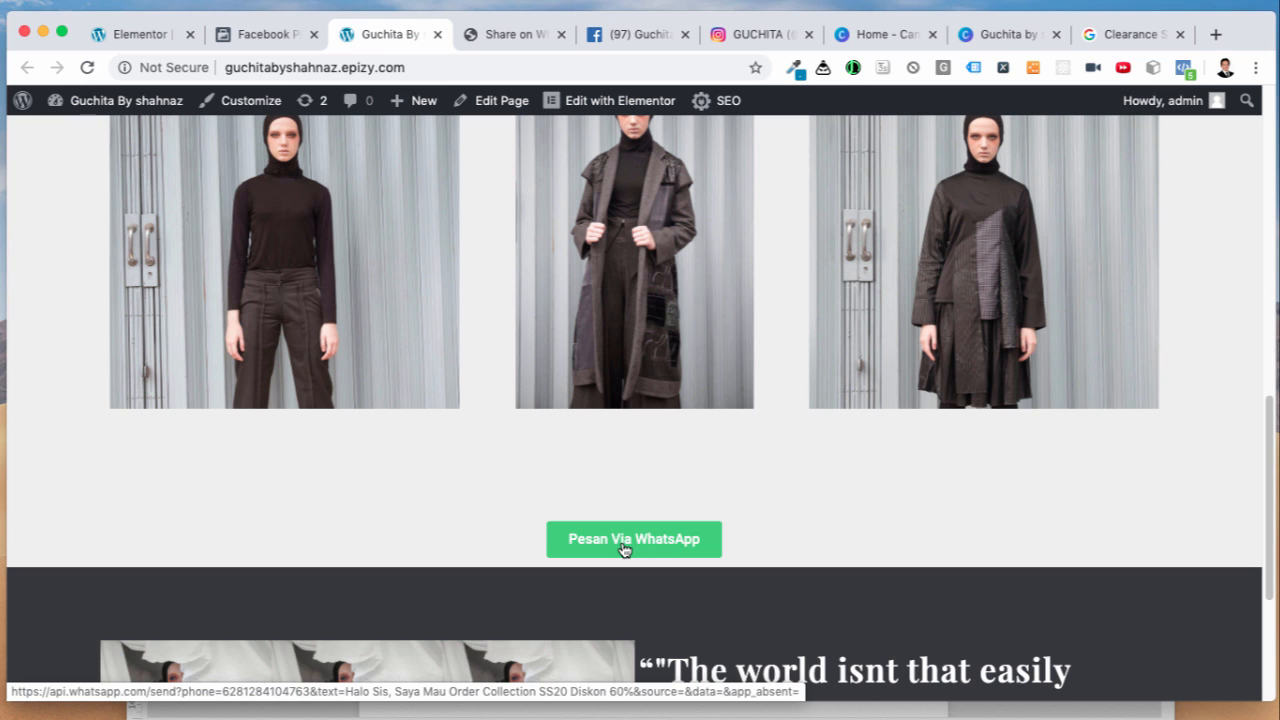
click(625, 549)
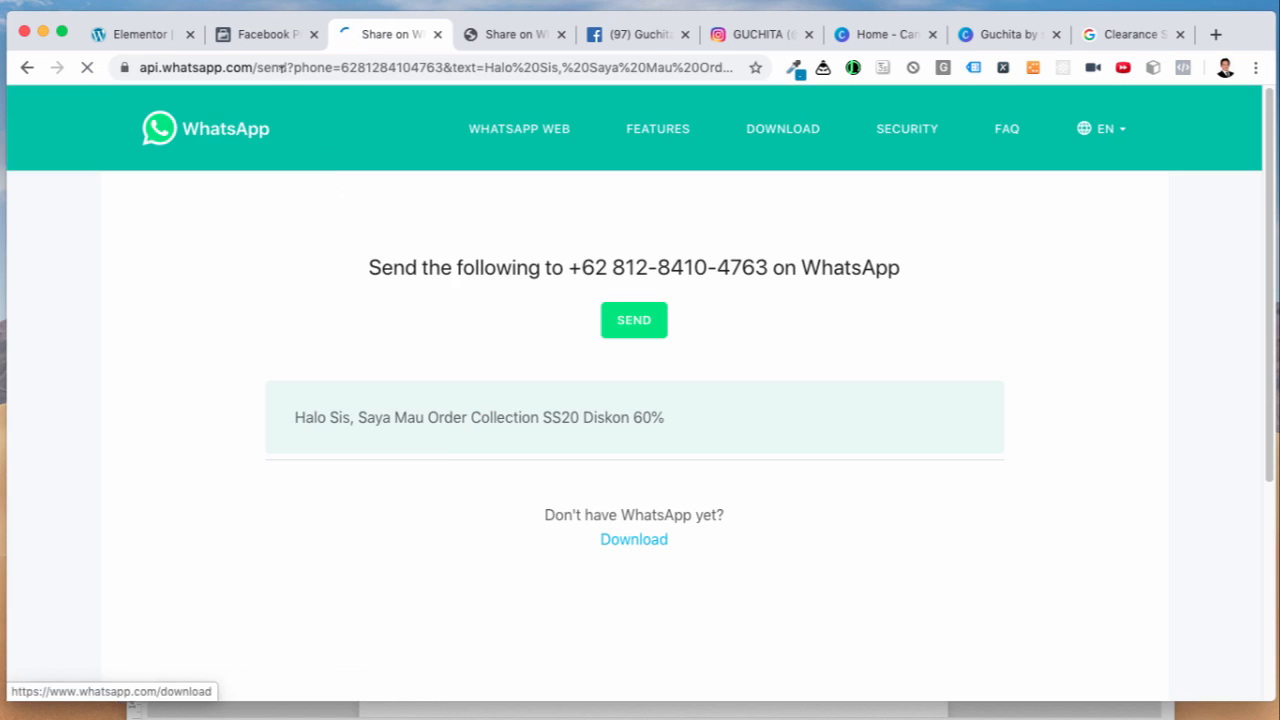
click(268, 42)
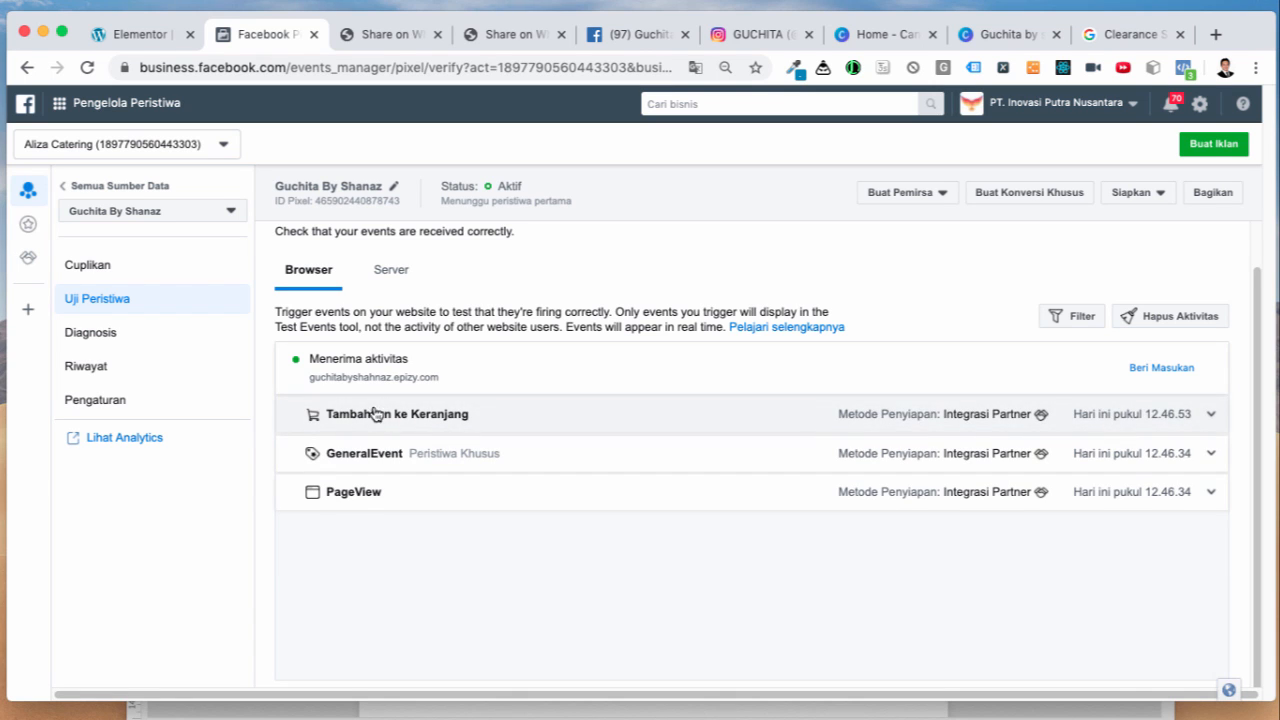
click(386, 38)
click(20, 72)
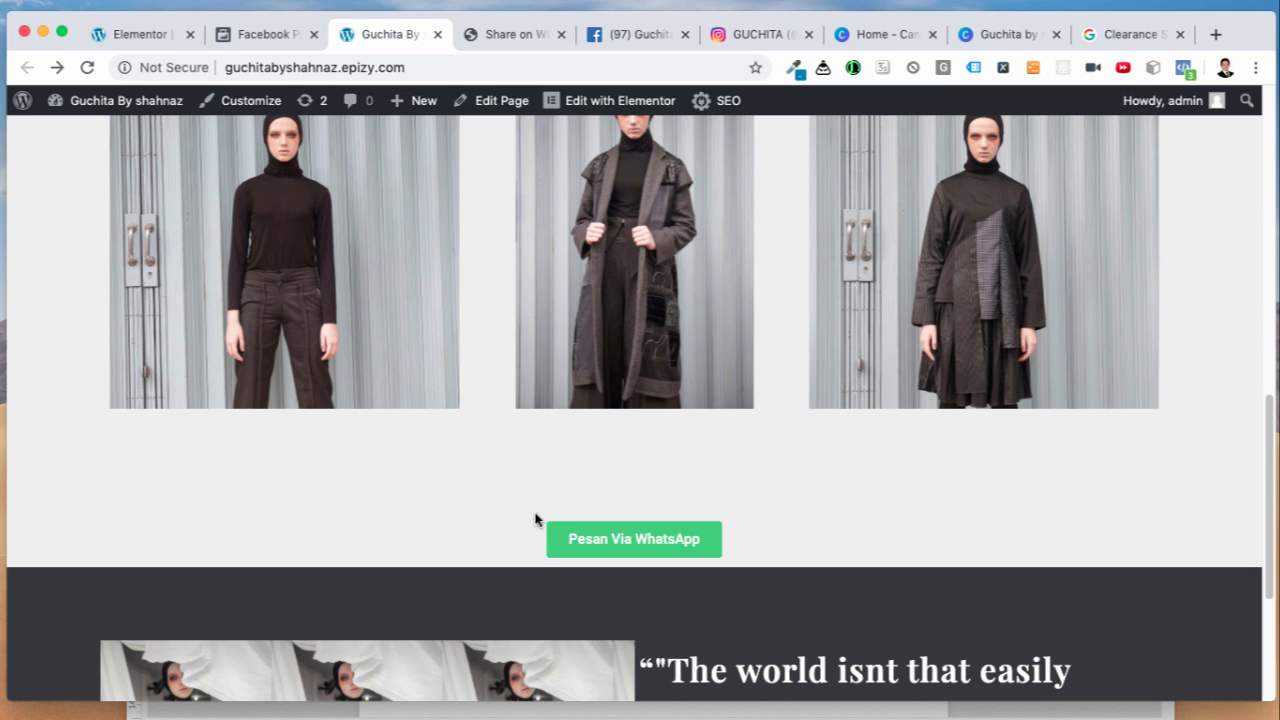
Step: Confirm Tambahkan ke Keranjang appears among received test events, then return to Elementor
scroll(535, 519, down, 5)
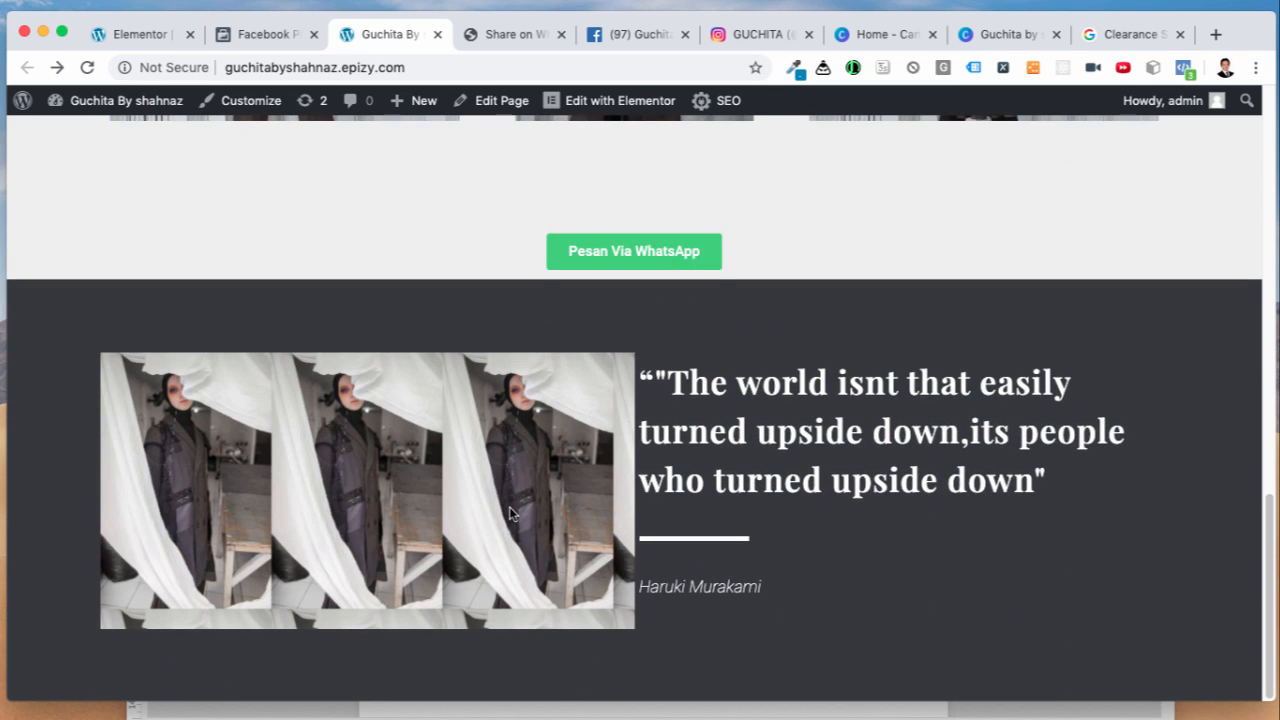
scroll(510, 513, up, 20)
scroll(511, 514, down, 18)
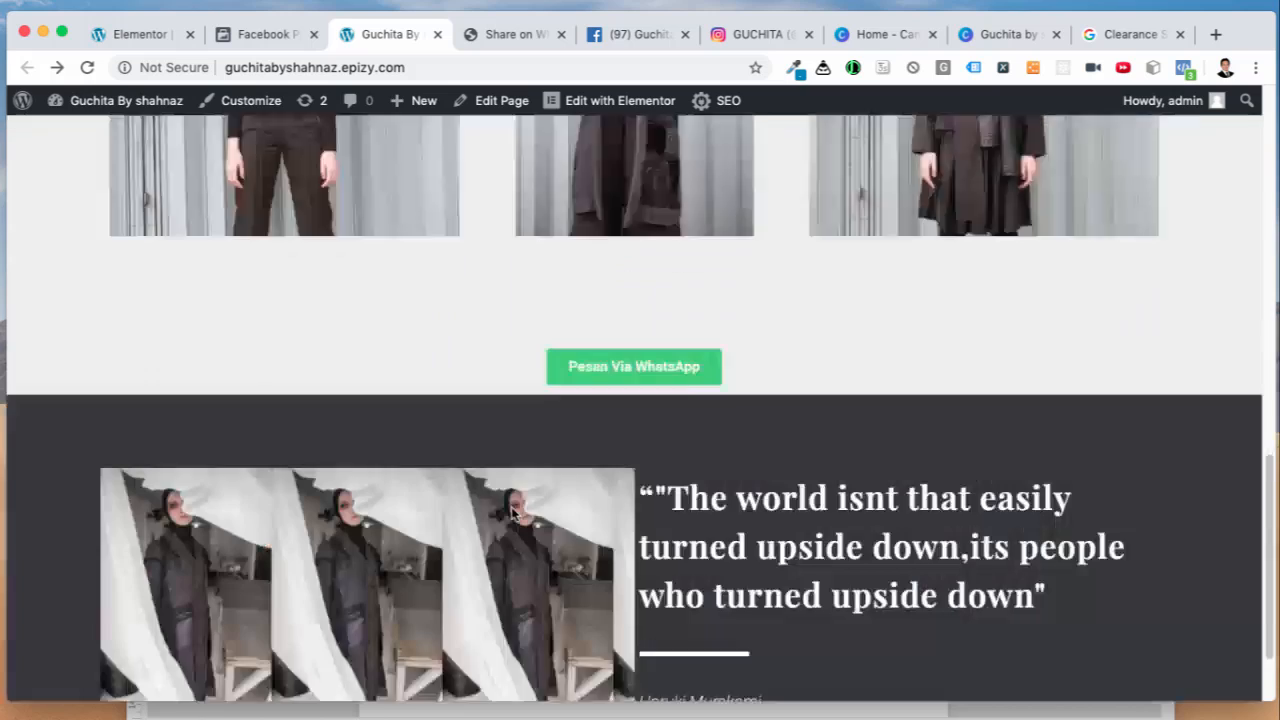
scroll(512, 513, down, 2)
scroll(562, 475, up, 3)
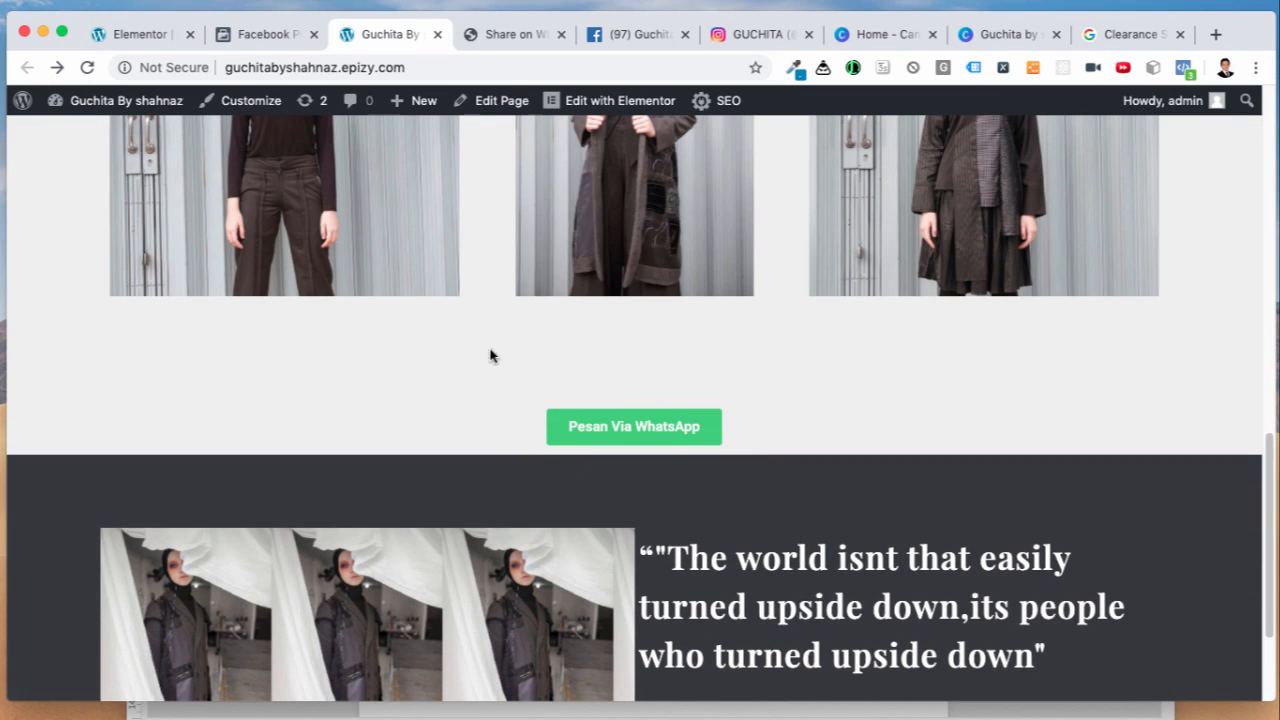
click(262, 40)
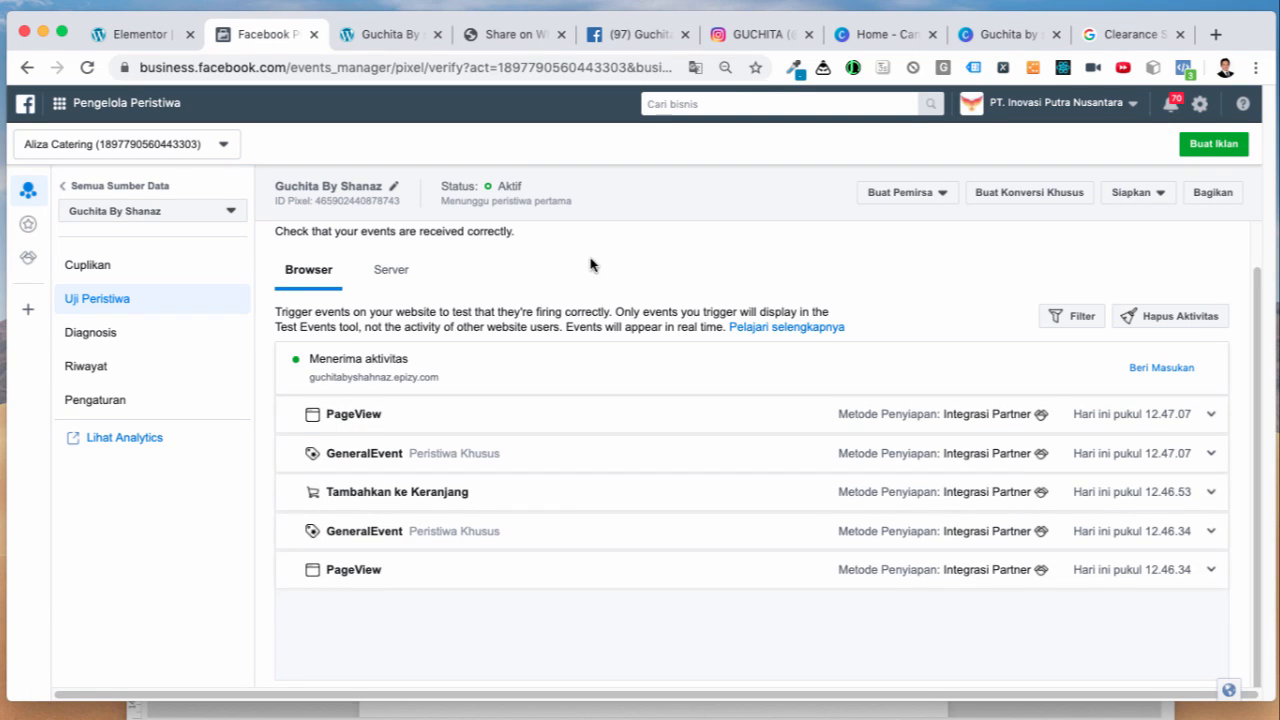
click(140, 34)
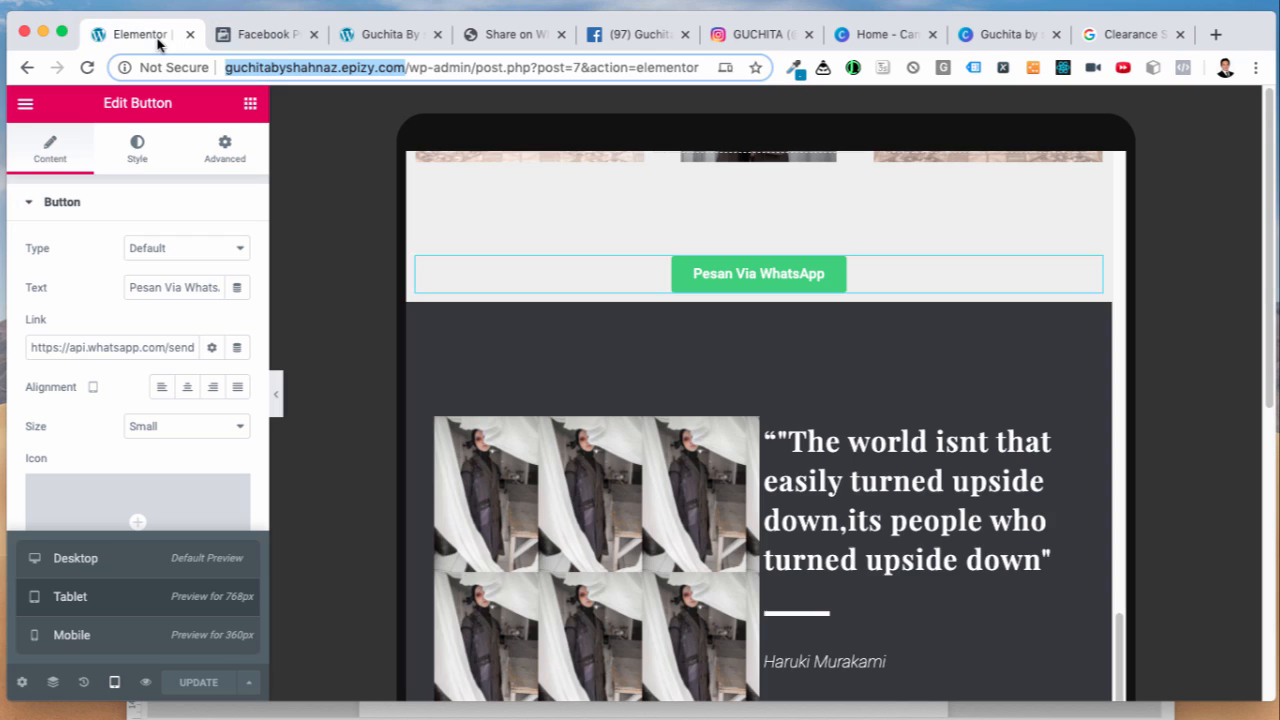
click(276, 36)
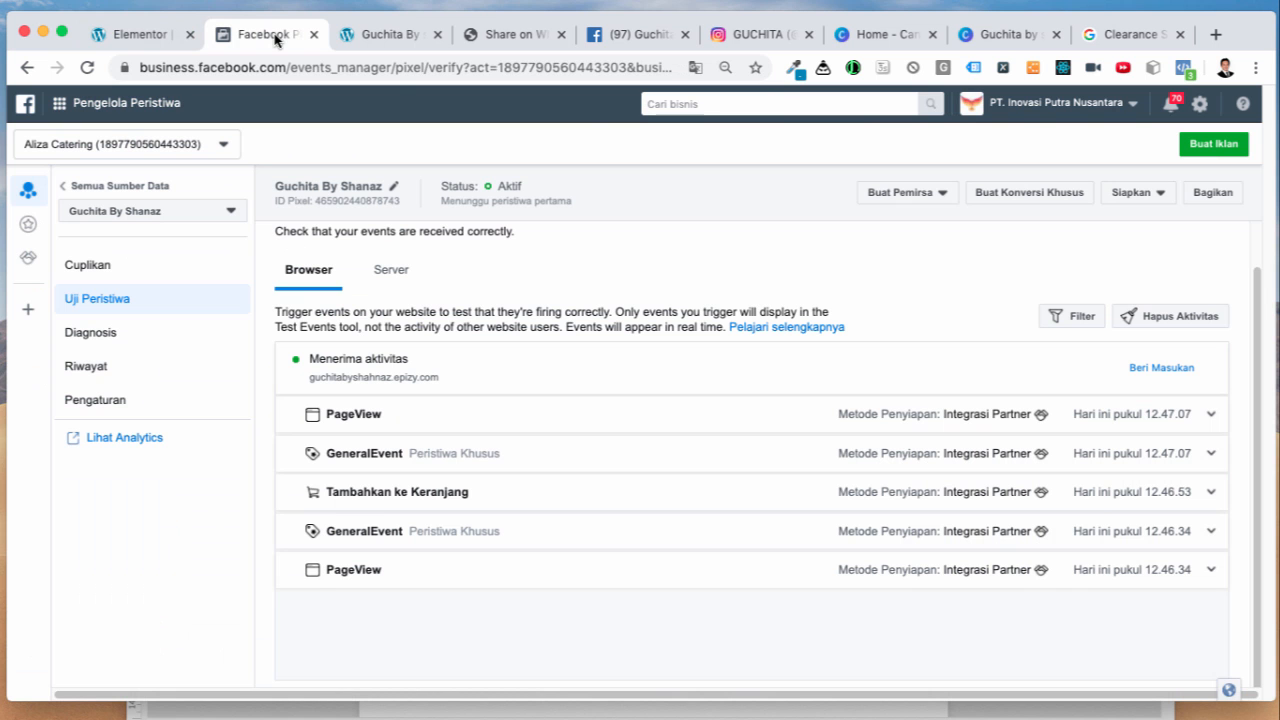
click(123, 40)
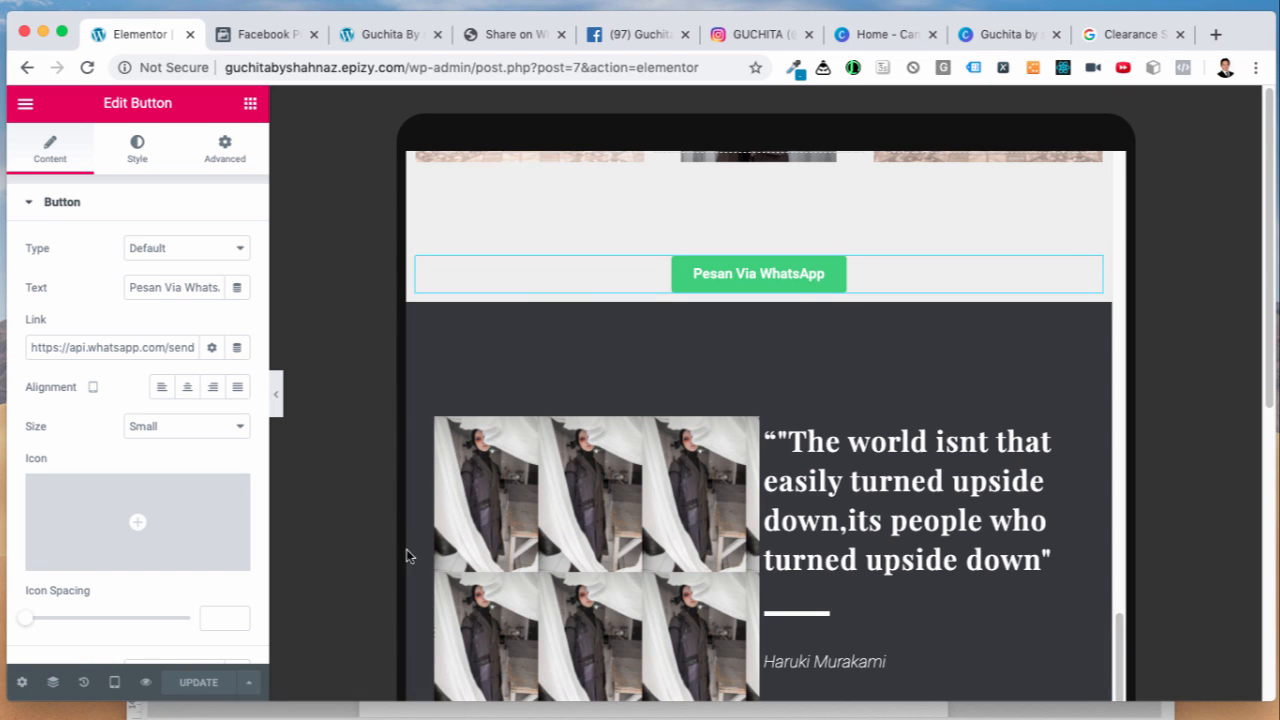
mouse_move(822, 714)
click(930, 665)
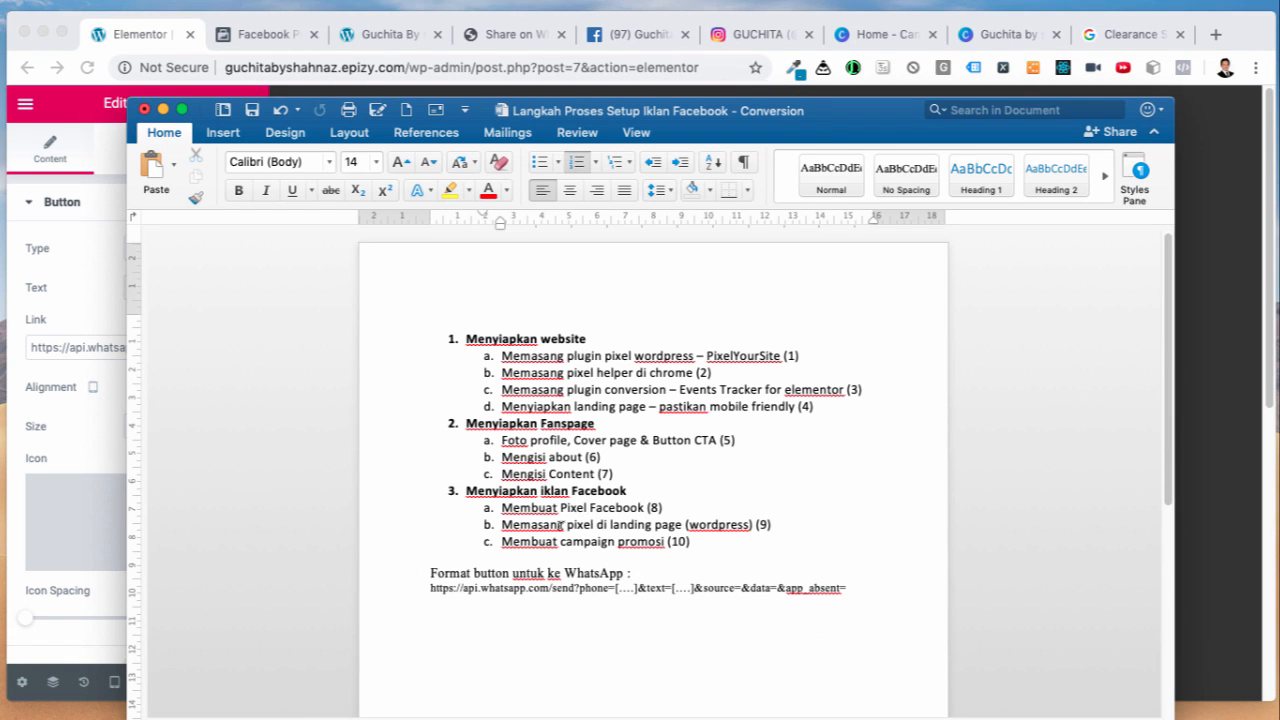
drag(631, 522, 664, 523)
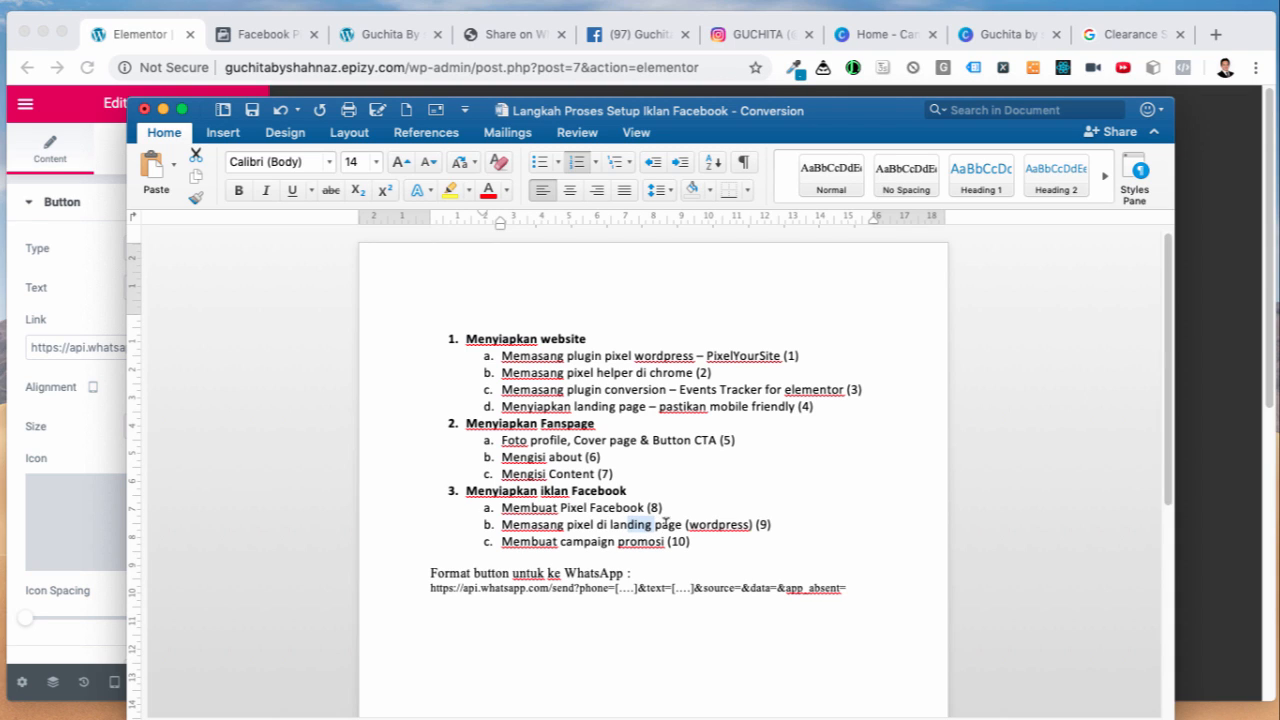
click(665, 523)
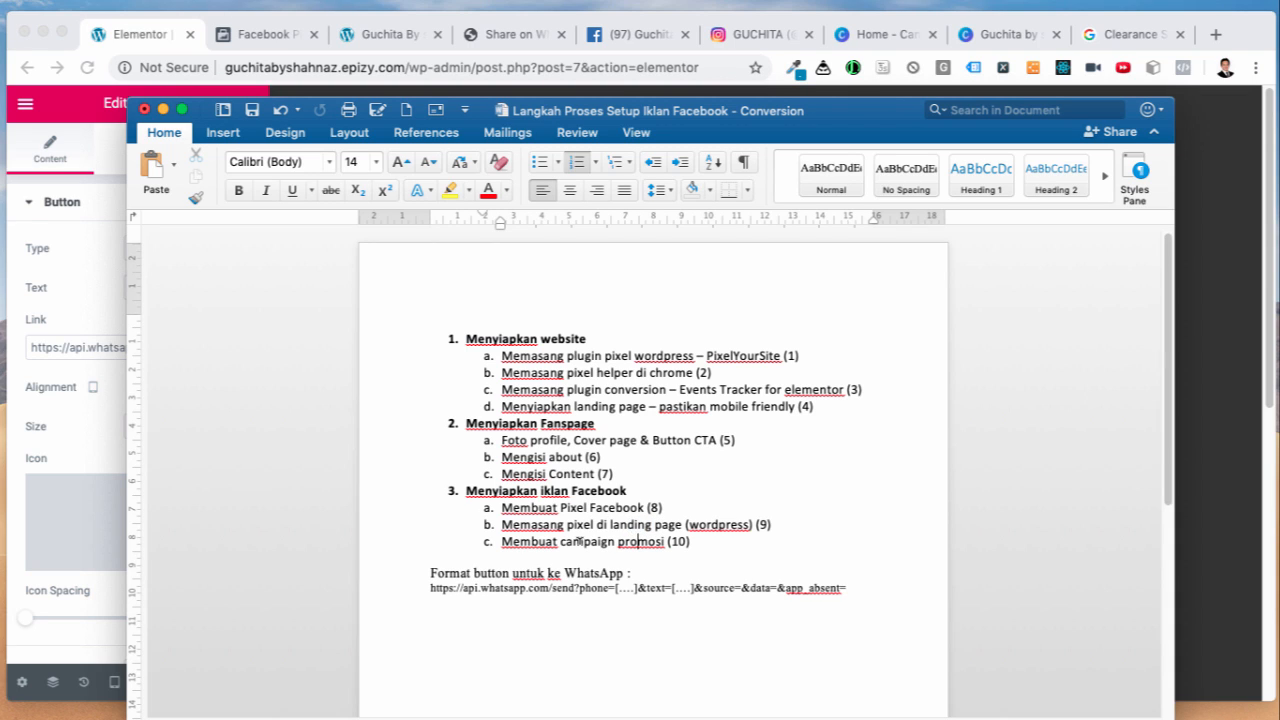
click(140, 38)
click(262, 36)
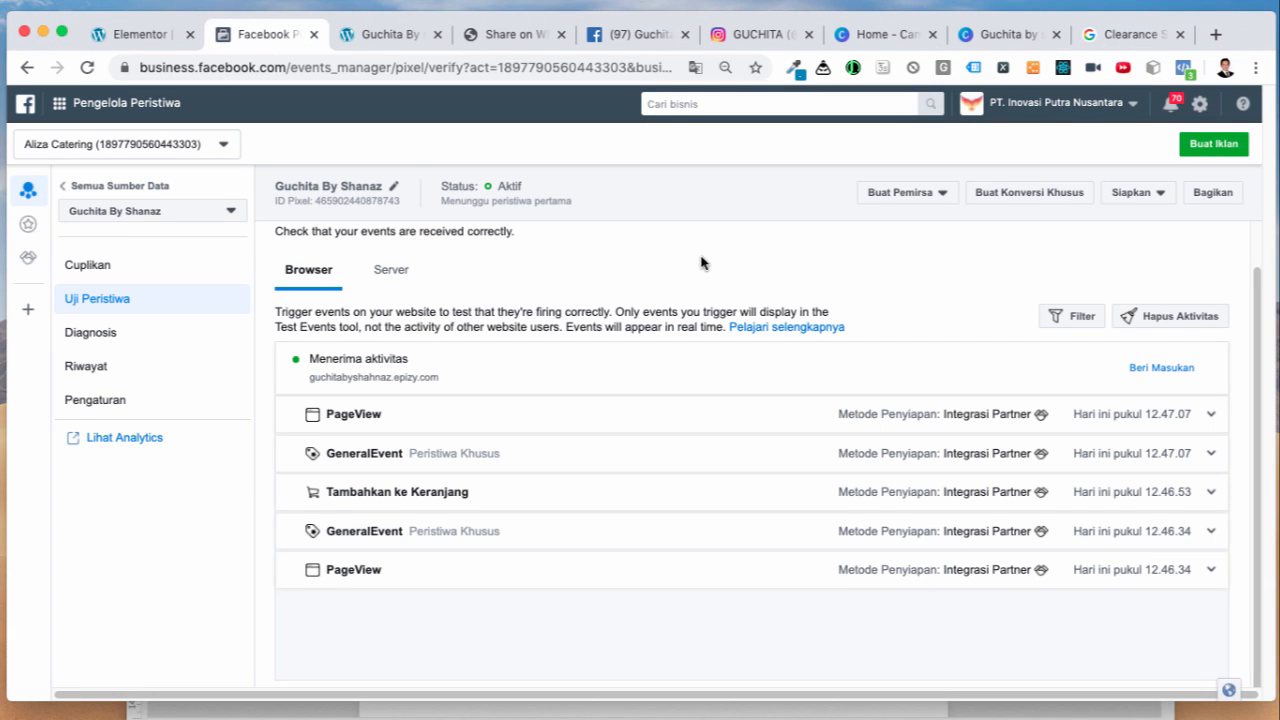
Step: Open Pengelola Iklan from the business menu and click Buat for a new campaign
click(100, 114)
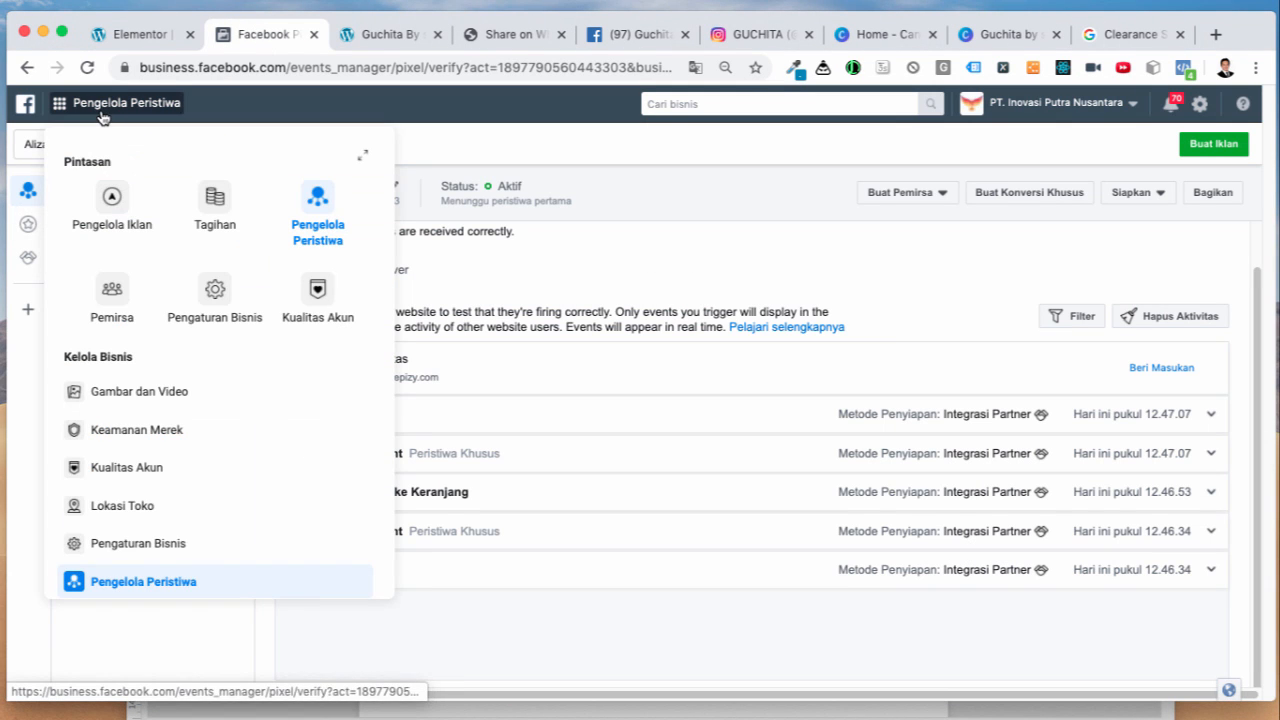
click(116, 202)
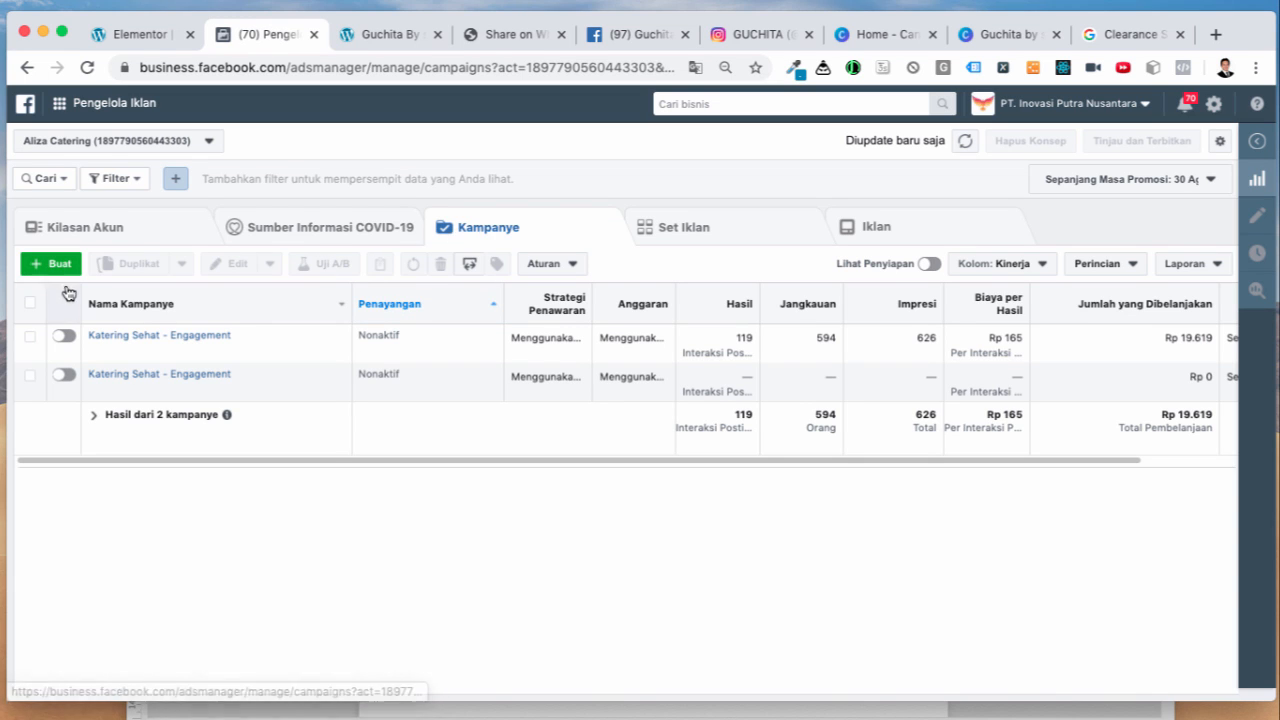
click(60, 266)
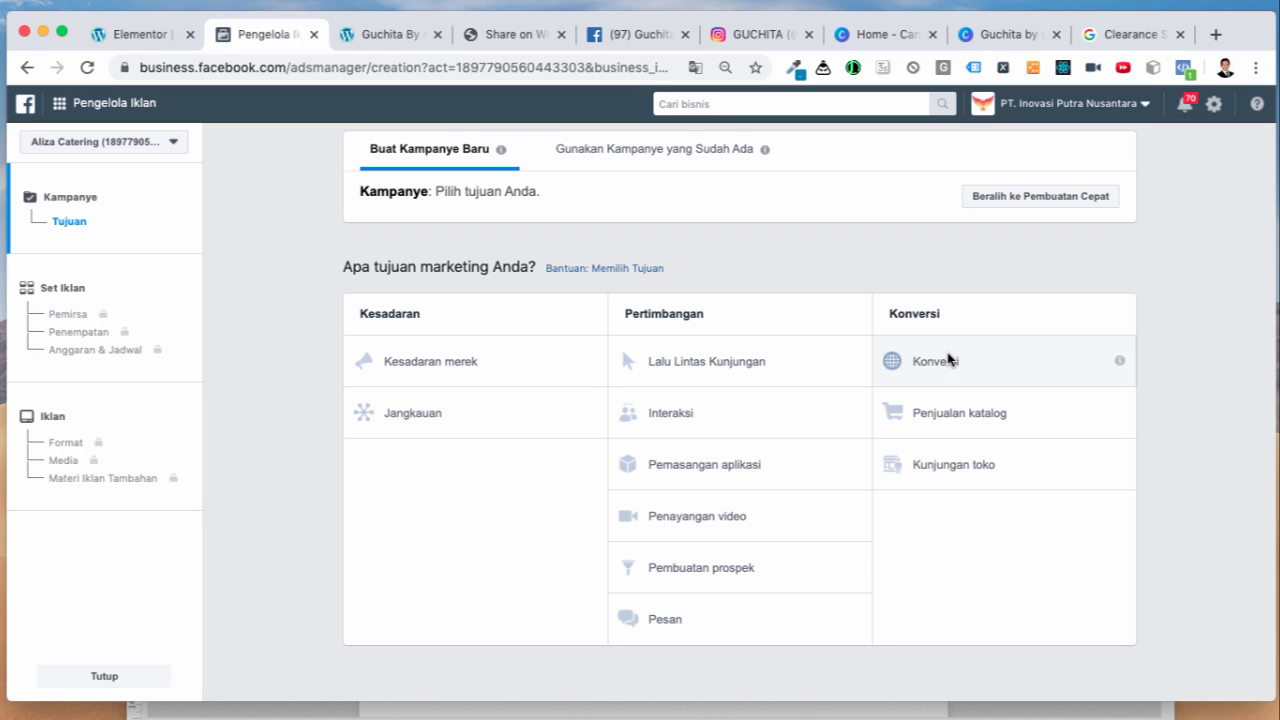
Step: Choose the Konversi objective, name the campaign 'GuchitaByShanaz AddToCart Button', and continue
click(949, 360)
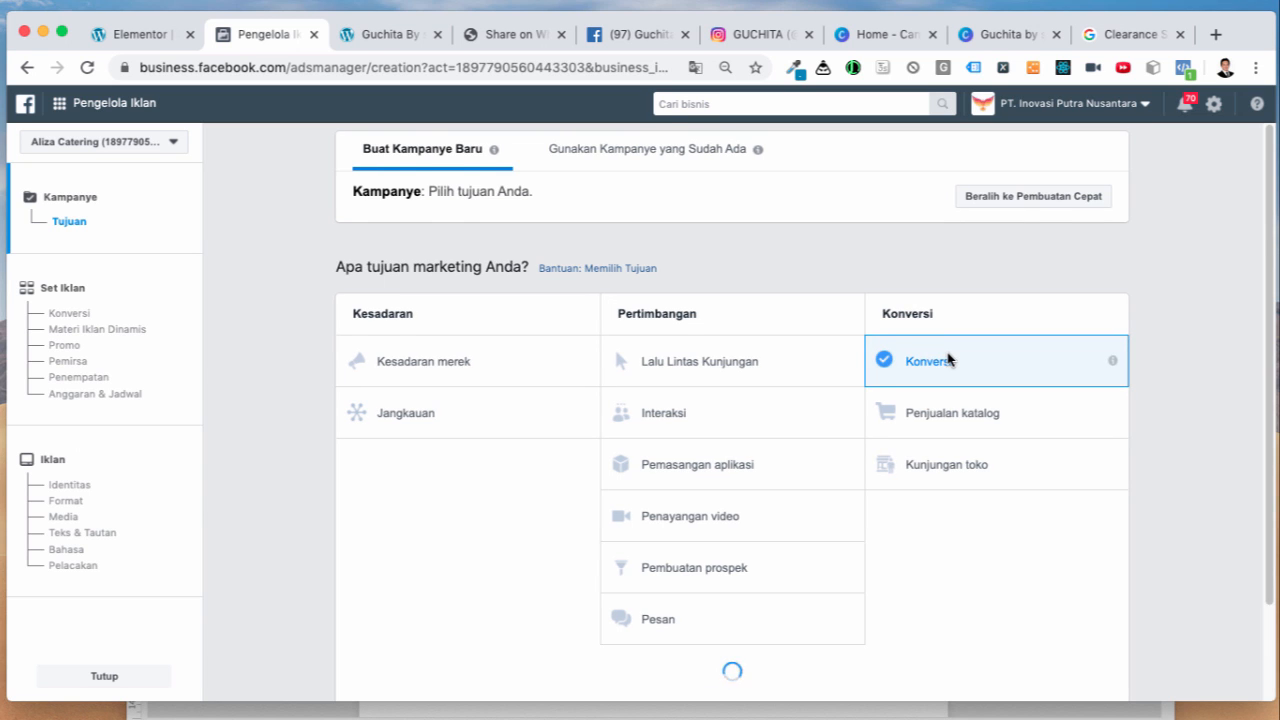
scroll(900, 570, down, 3)
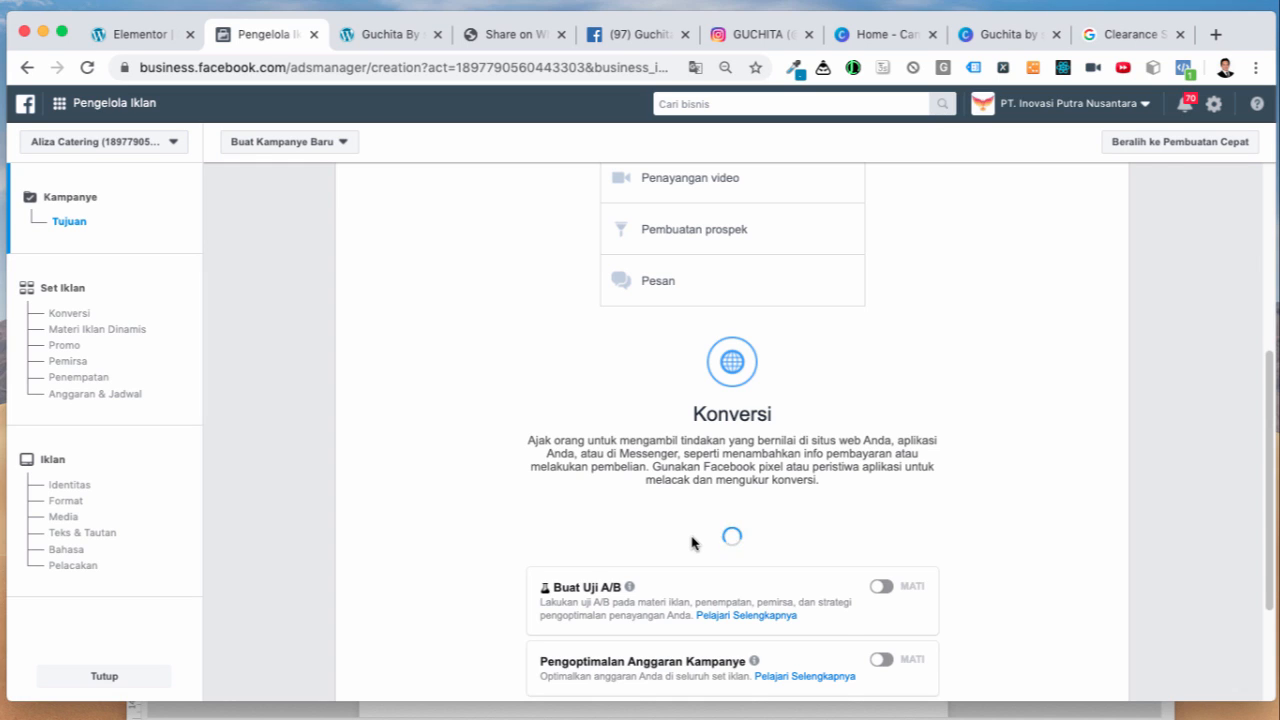
click(614, 561)
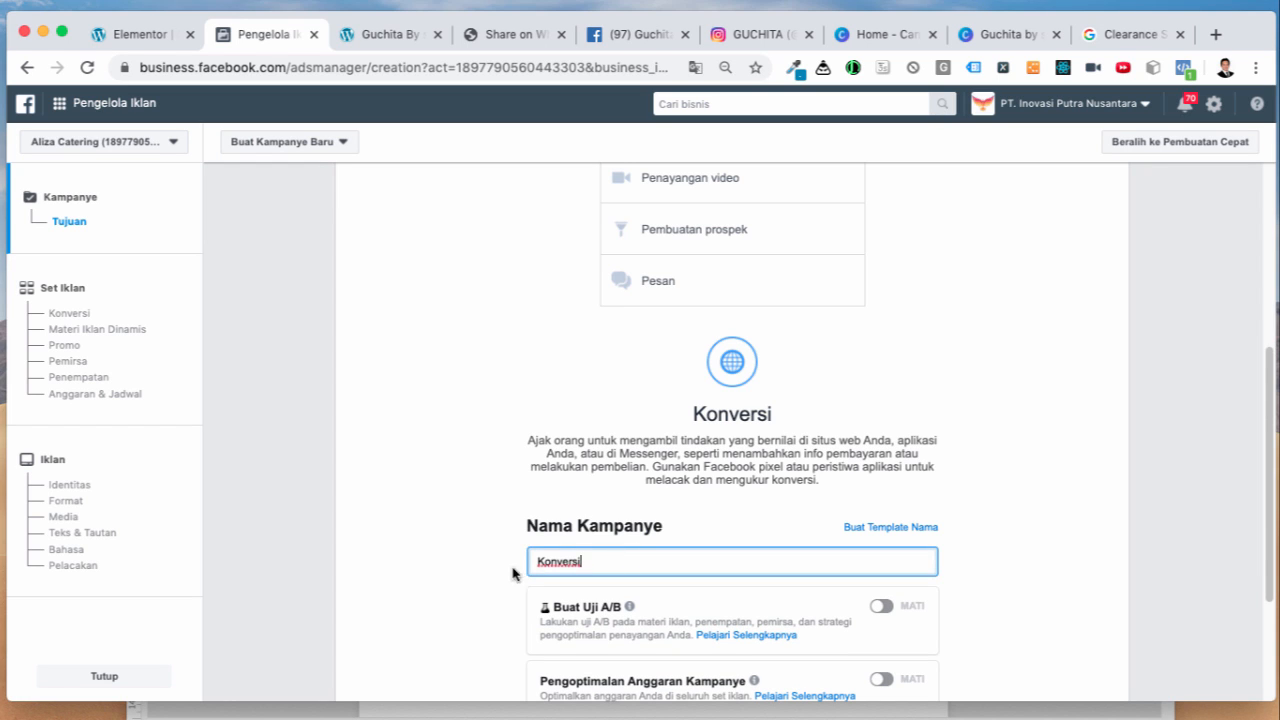
drag(565, 558, 506, 566)
text(G)
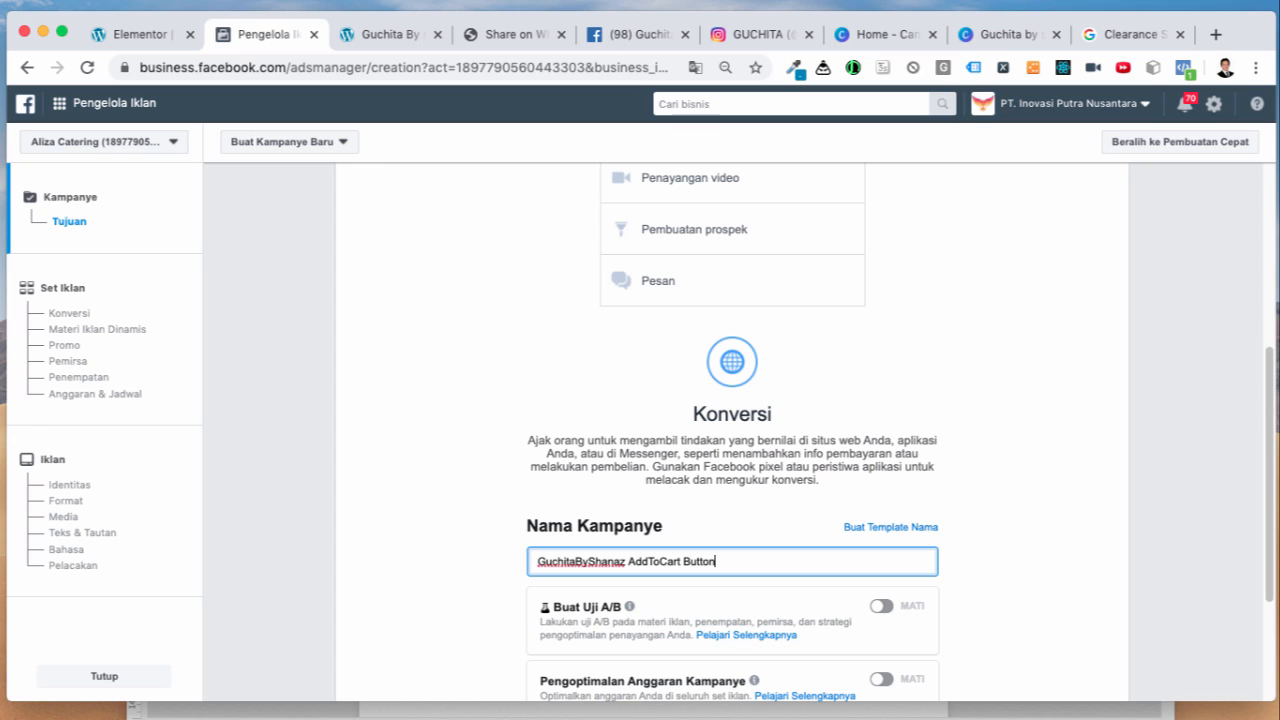
click(452, 588)
scroll(474, 594, down, 3)
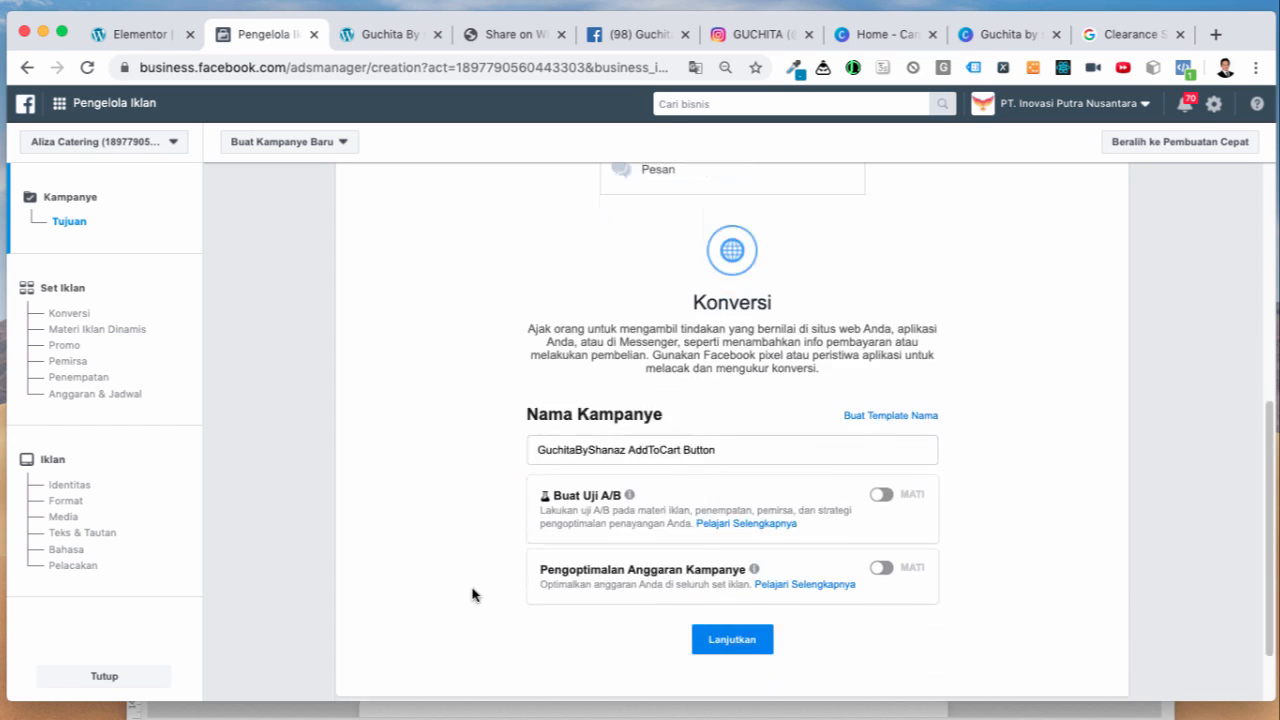
click(736, 583)
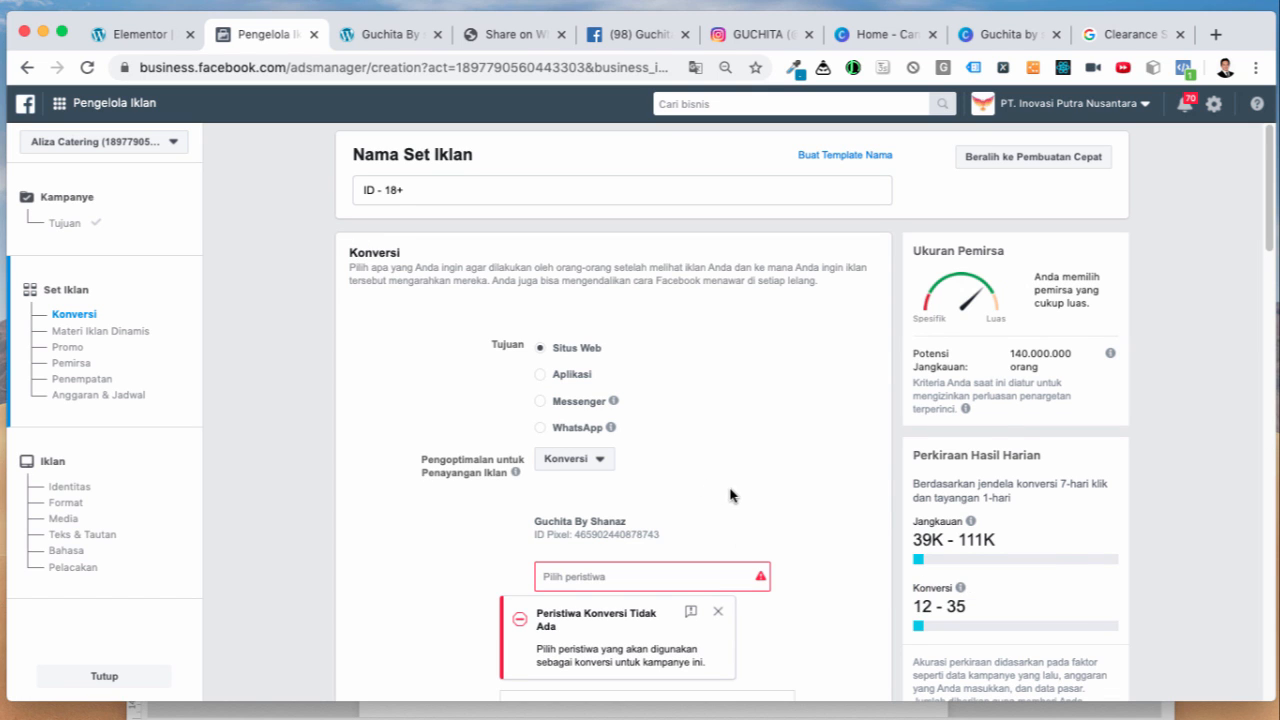
Step: Set the ad set's conversion event to Tambahkan ke Keranjang
scroll(730, 494, down, 2)
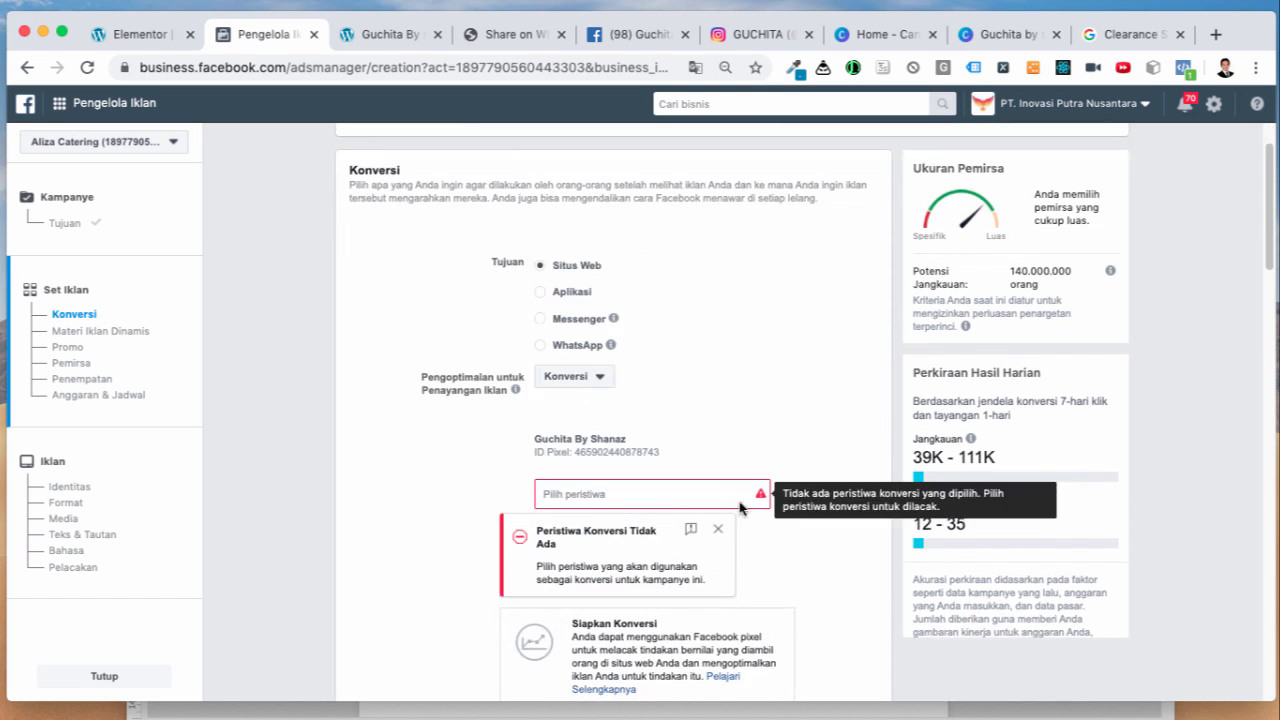
click(603, 492)
scroll(808, 557, down, 2)
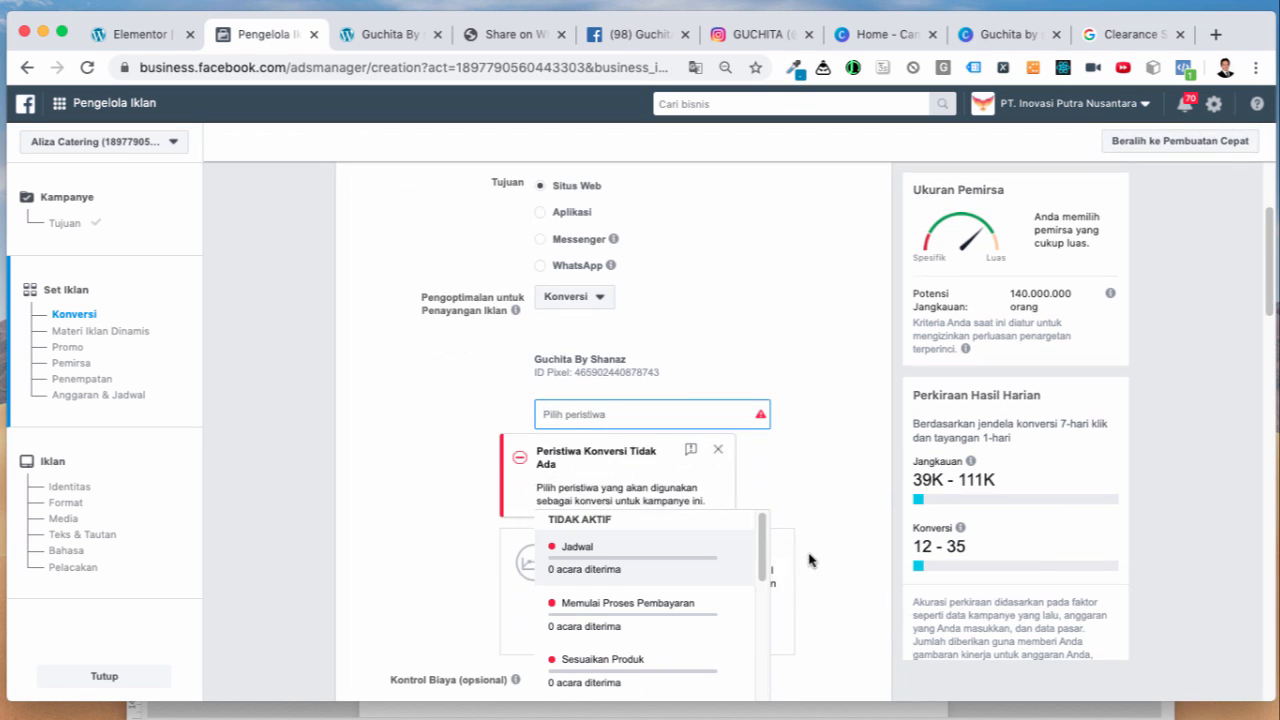
scroll(686, 659, down, 6)
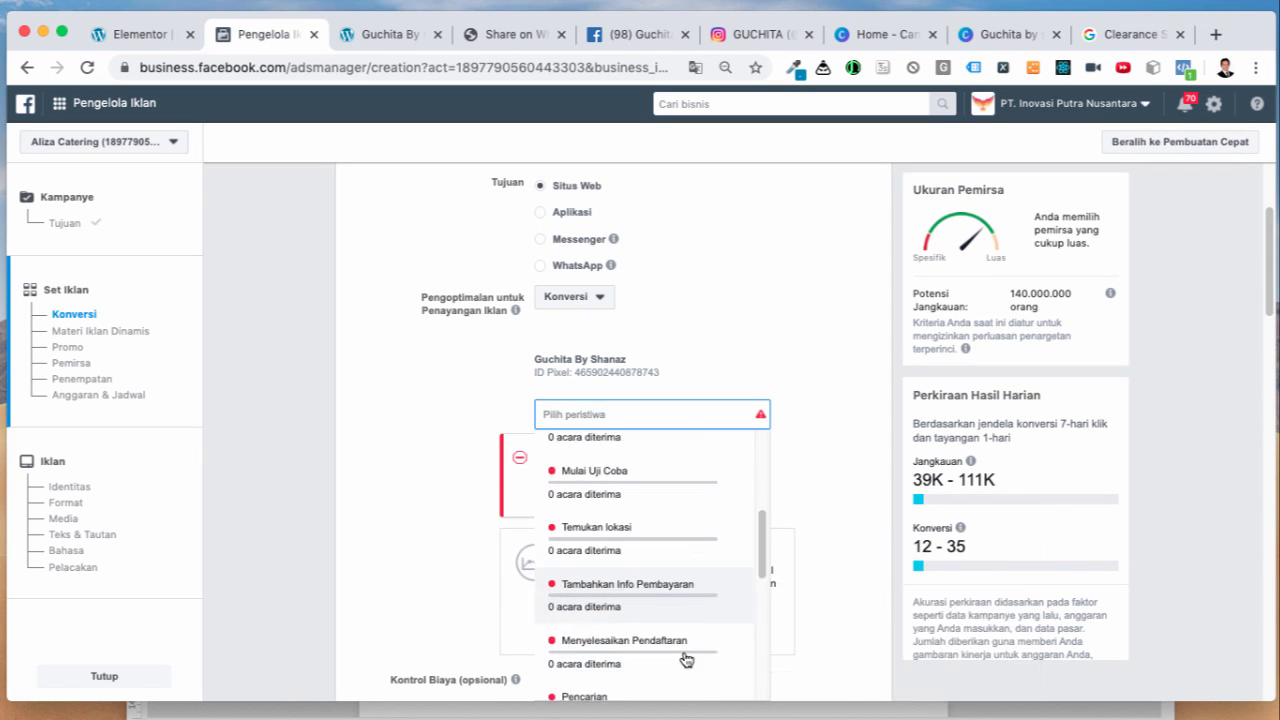
scroll(686, 659, down, 3)
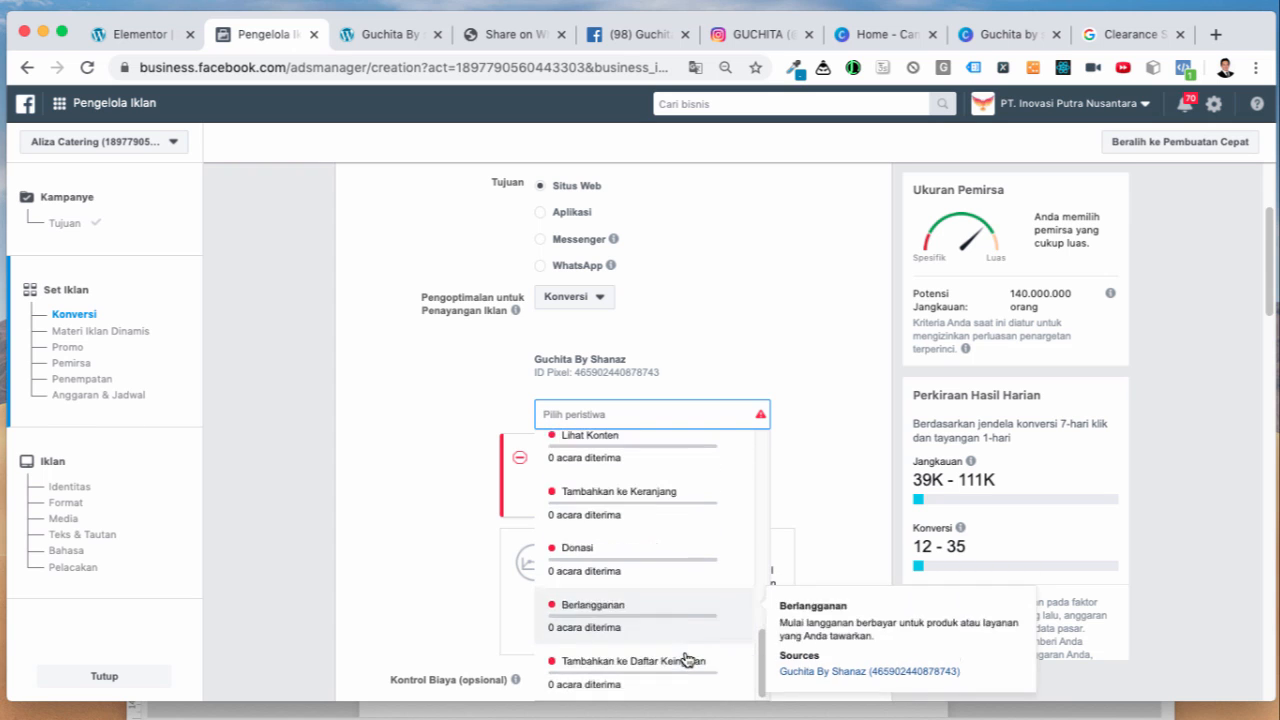
scroll(688, 650, up, 10)
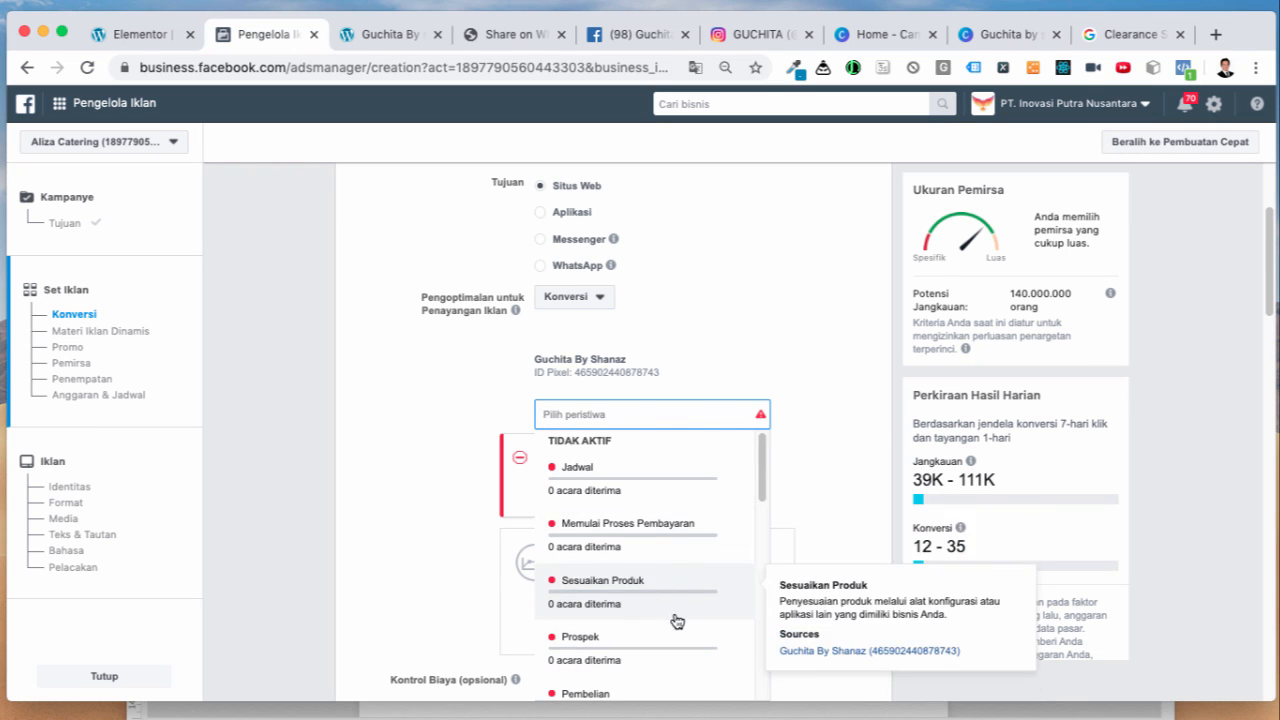
scroll(677, 620, down, 2)
scroll(670, 625, down, 2)
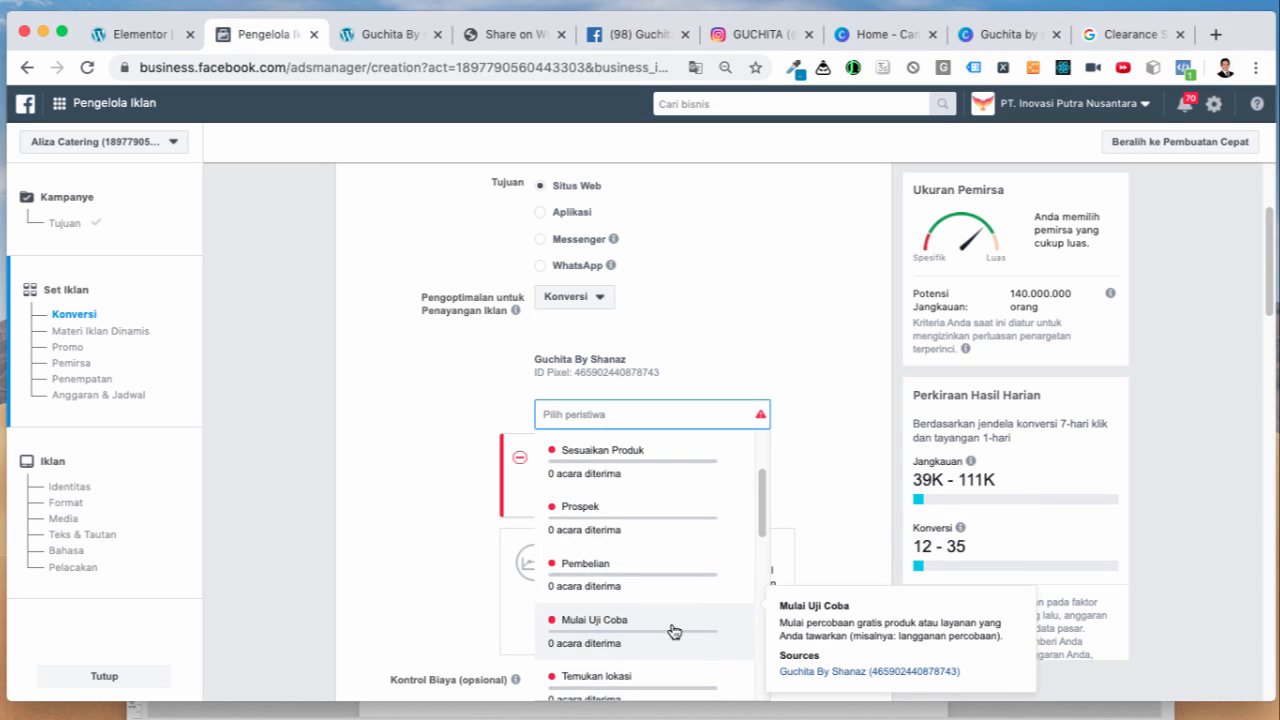
scroll(678, 637, down, 2)
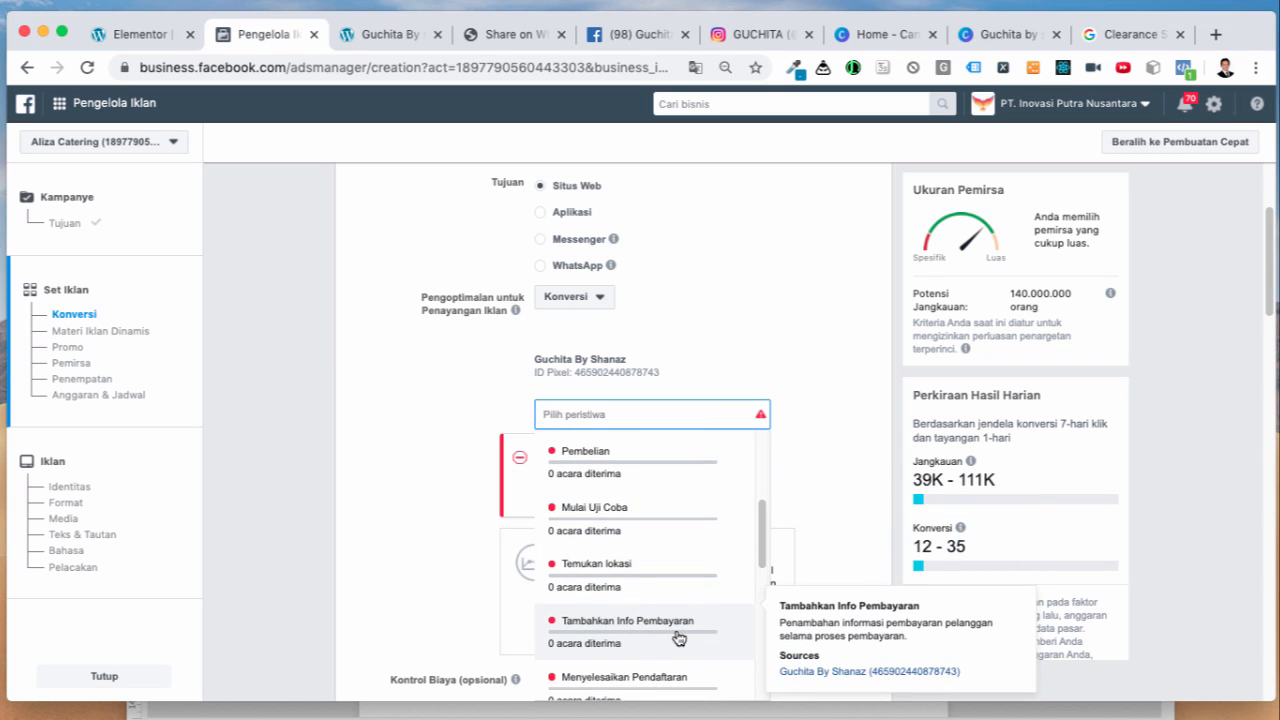
scroll(679, 637, down, 2)
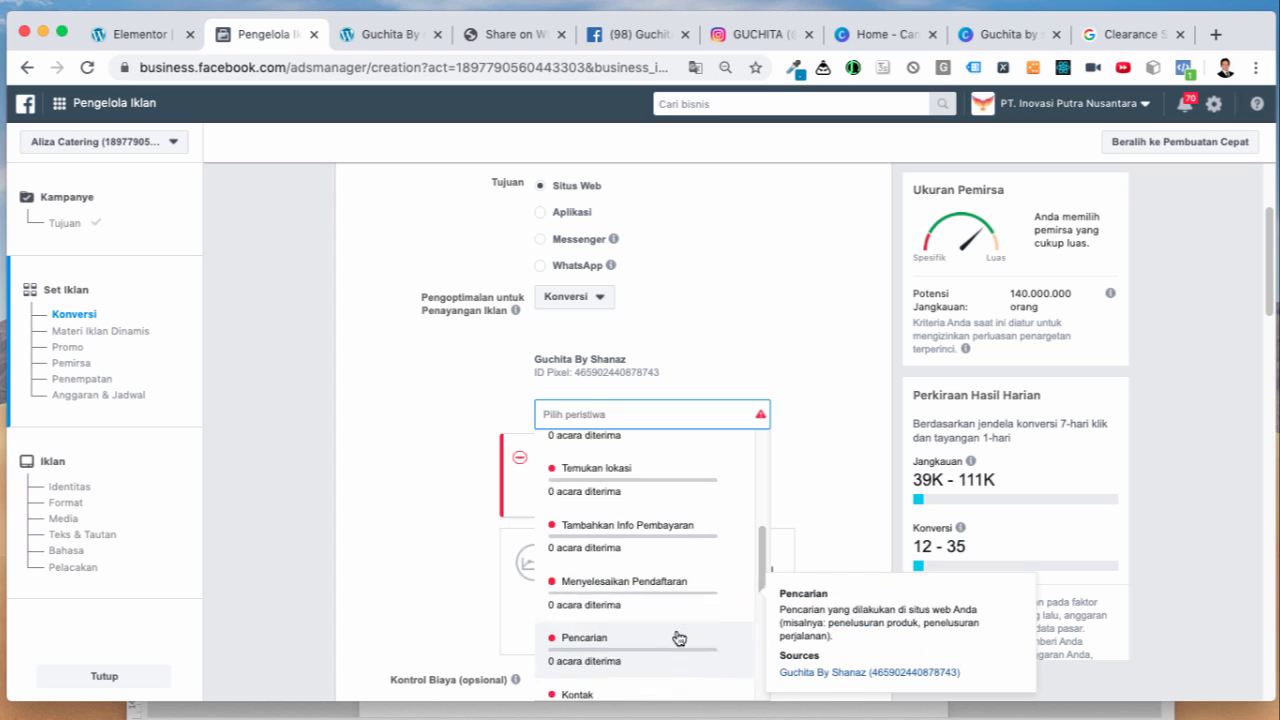
scroll(679, 637, down, 2)
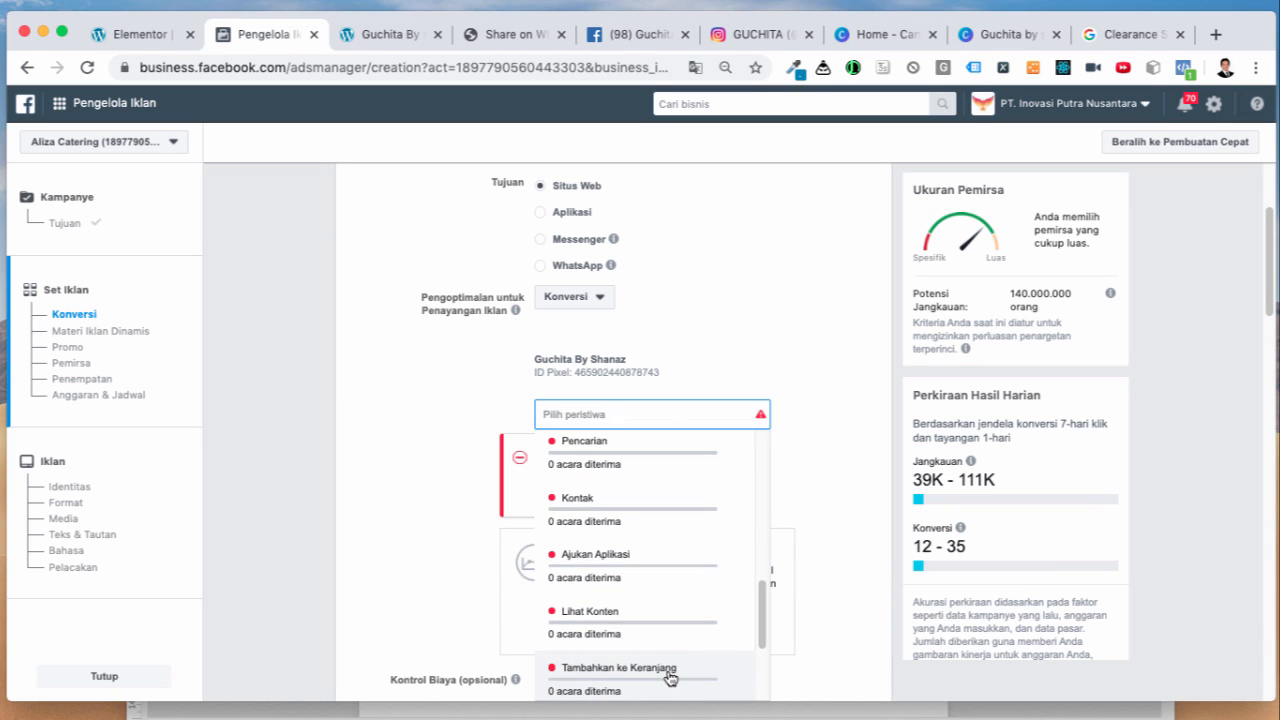
click(670, 677)
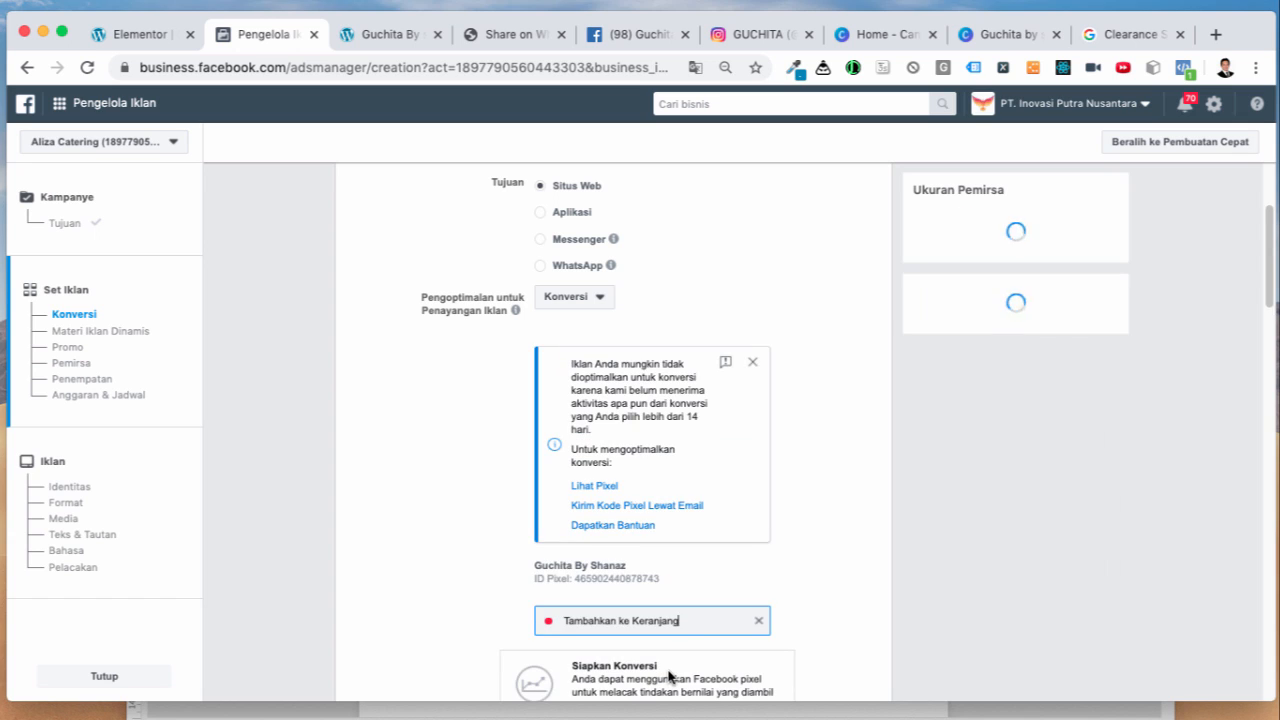
click(803, 597)
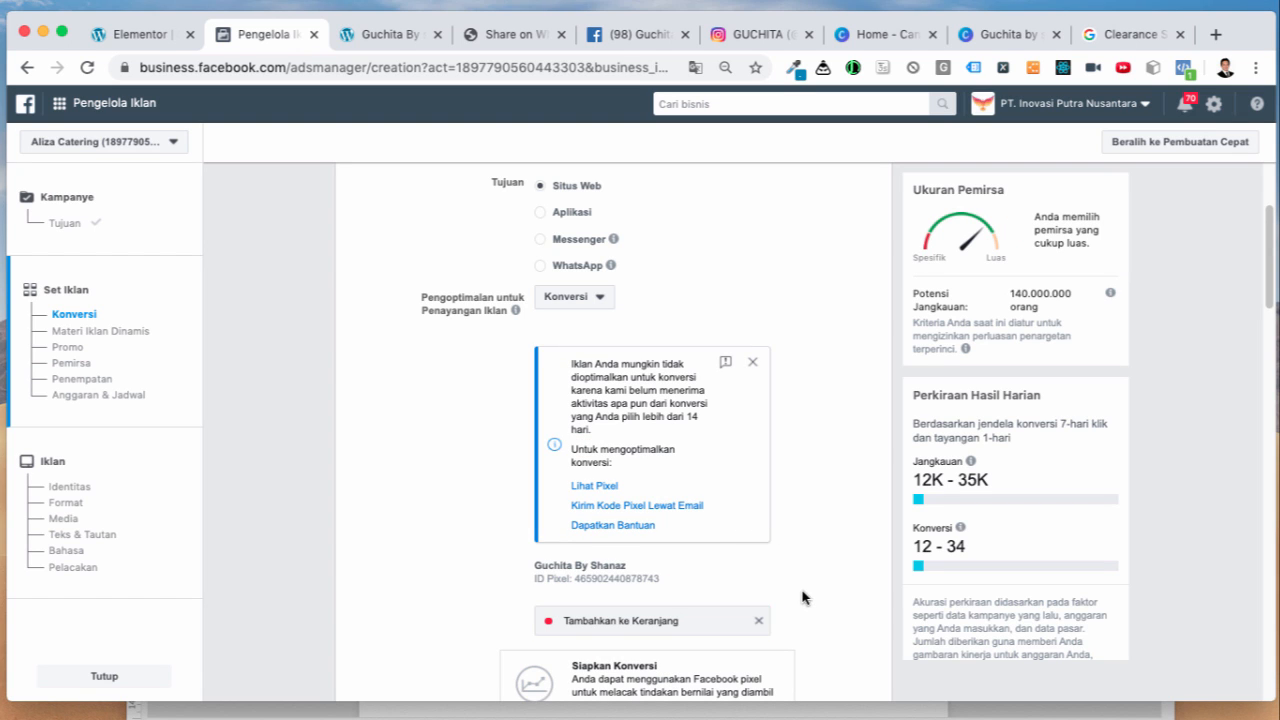
Step: Dismiss the pixel optimisation warning and scroll through the rest of the ad set form
click(397, 33)
click(262, 36)
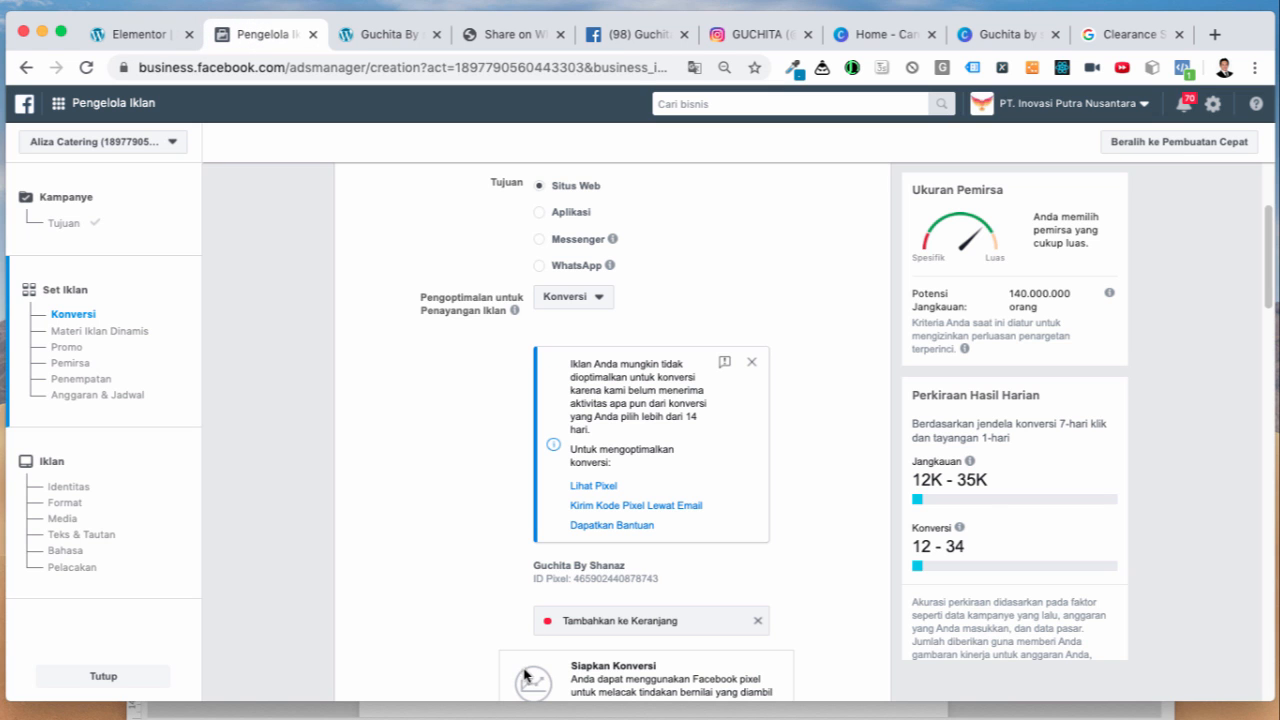
click(751, 362)
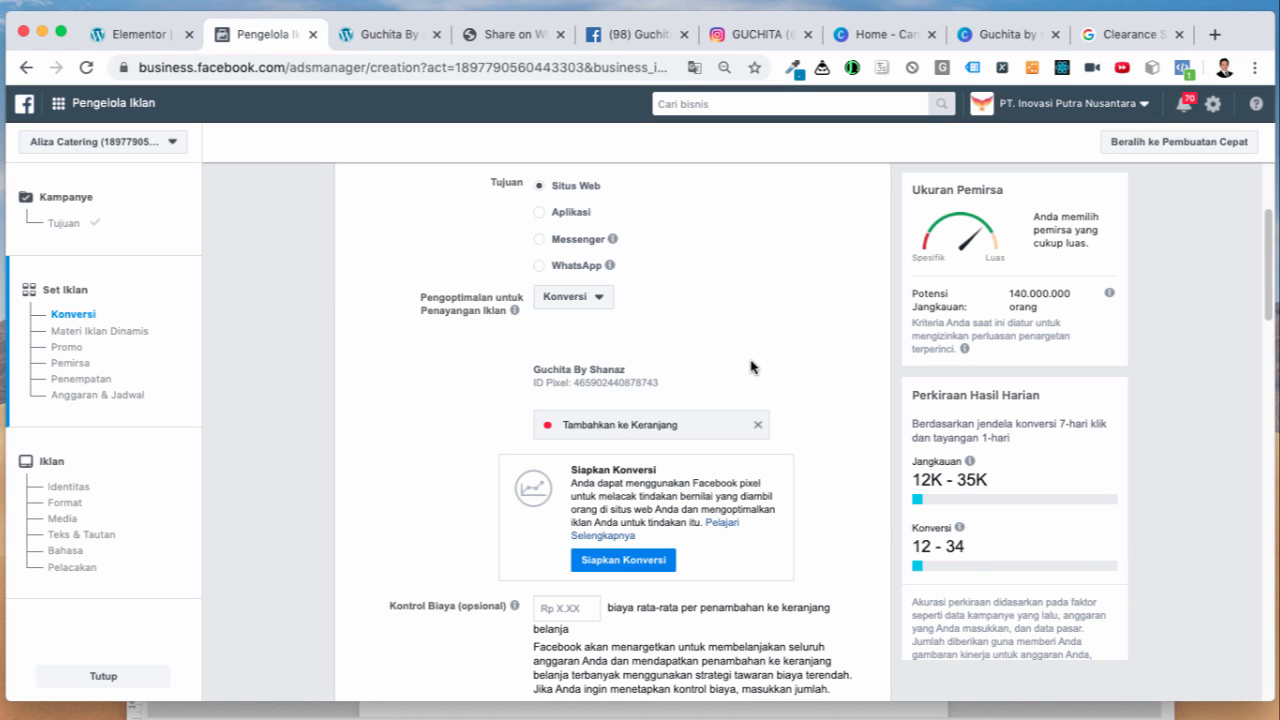
scroll(812, 549, down, 2)
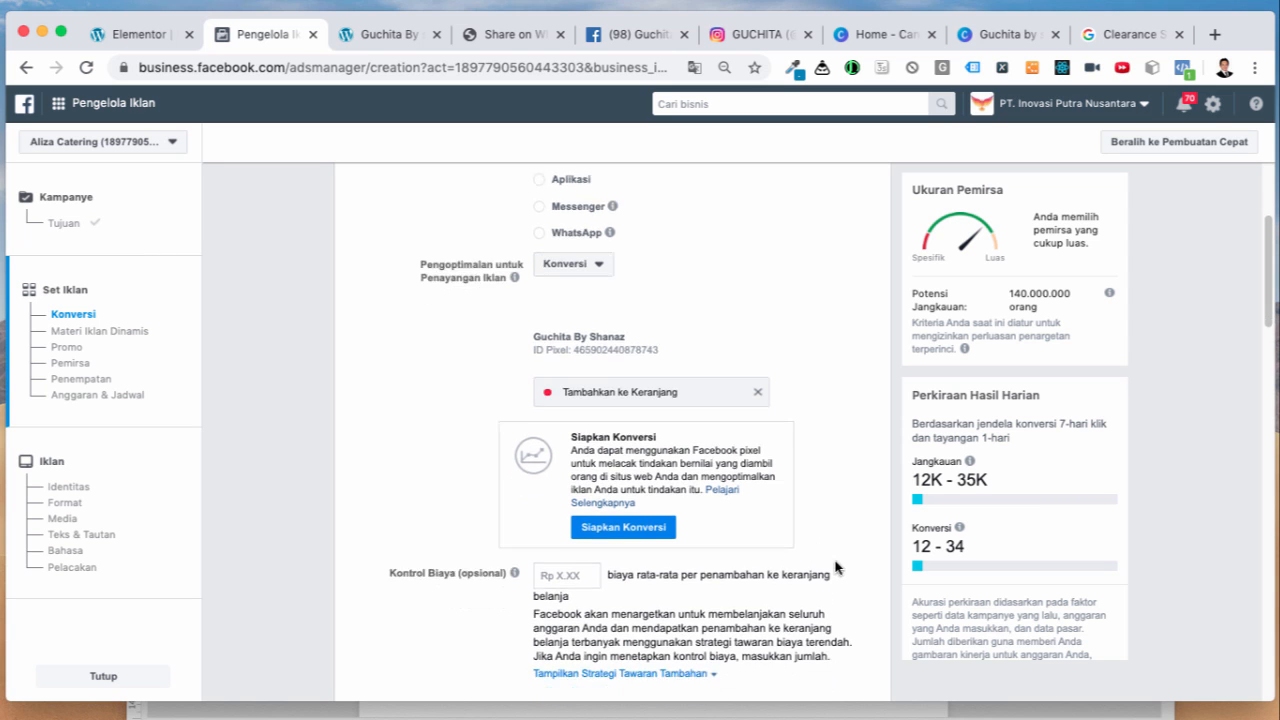
scroll(842, 577, down, 2)
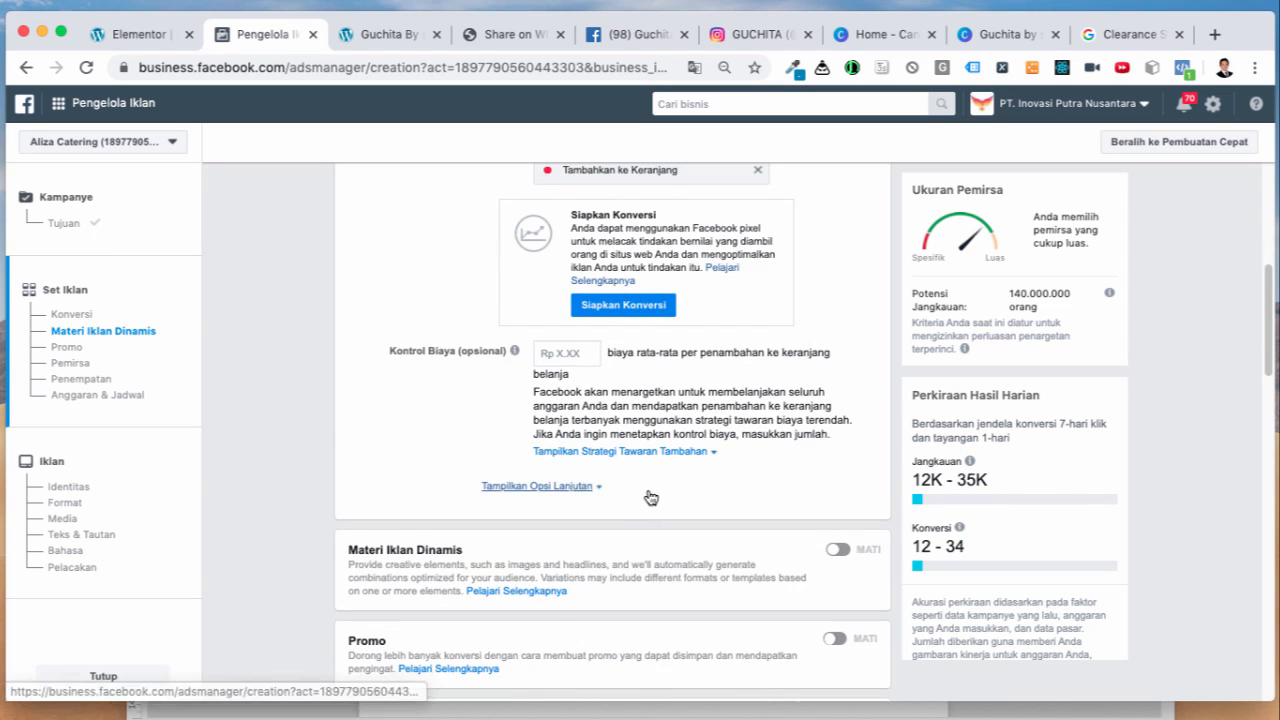
scroll(686, 494, down, 3)
scroll(693, 494, up, 4)
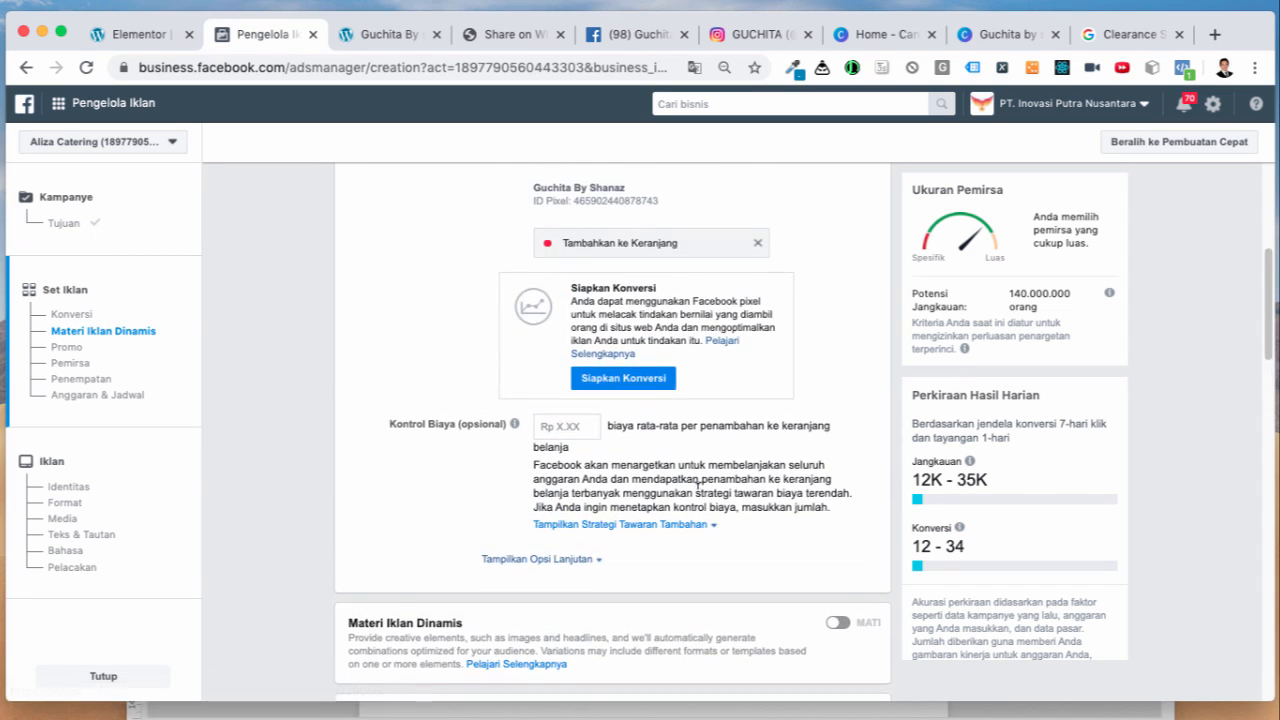
scroll(697, 494, down, 5)
scroll(697, 494, down, 1)
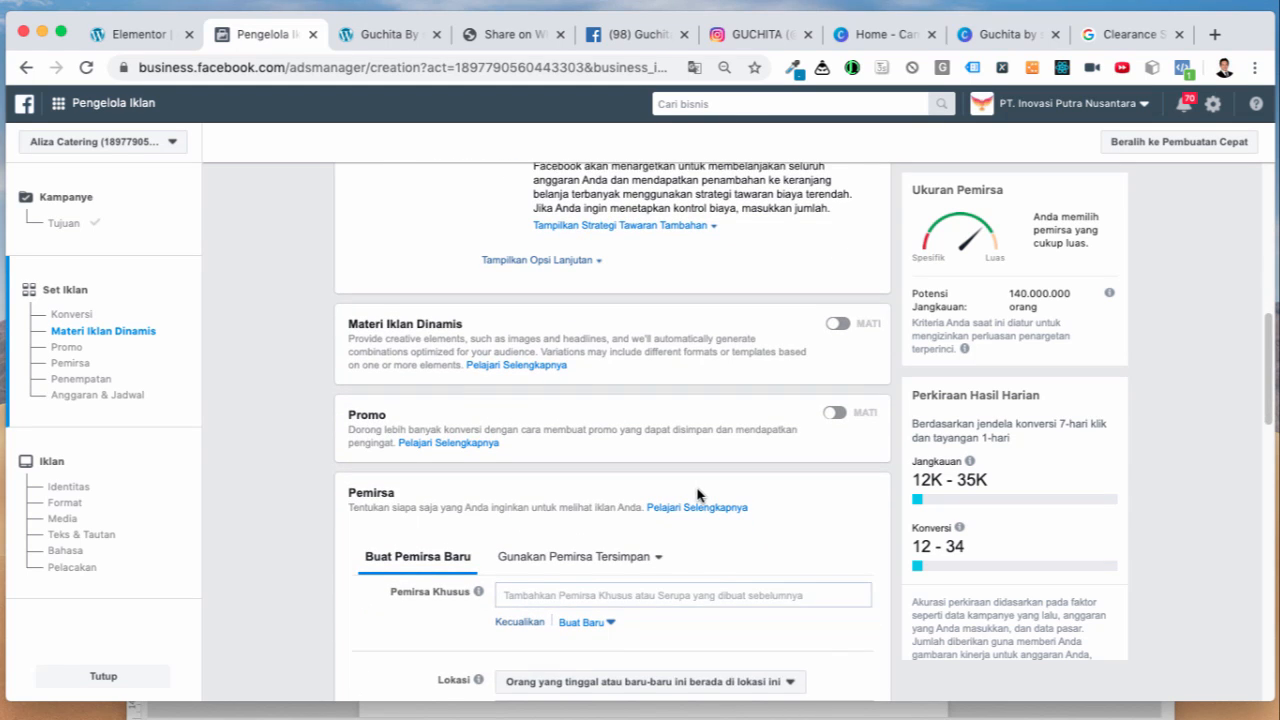
scroll(698, 494, down, 2)
scroll(698, 490, up, 10)
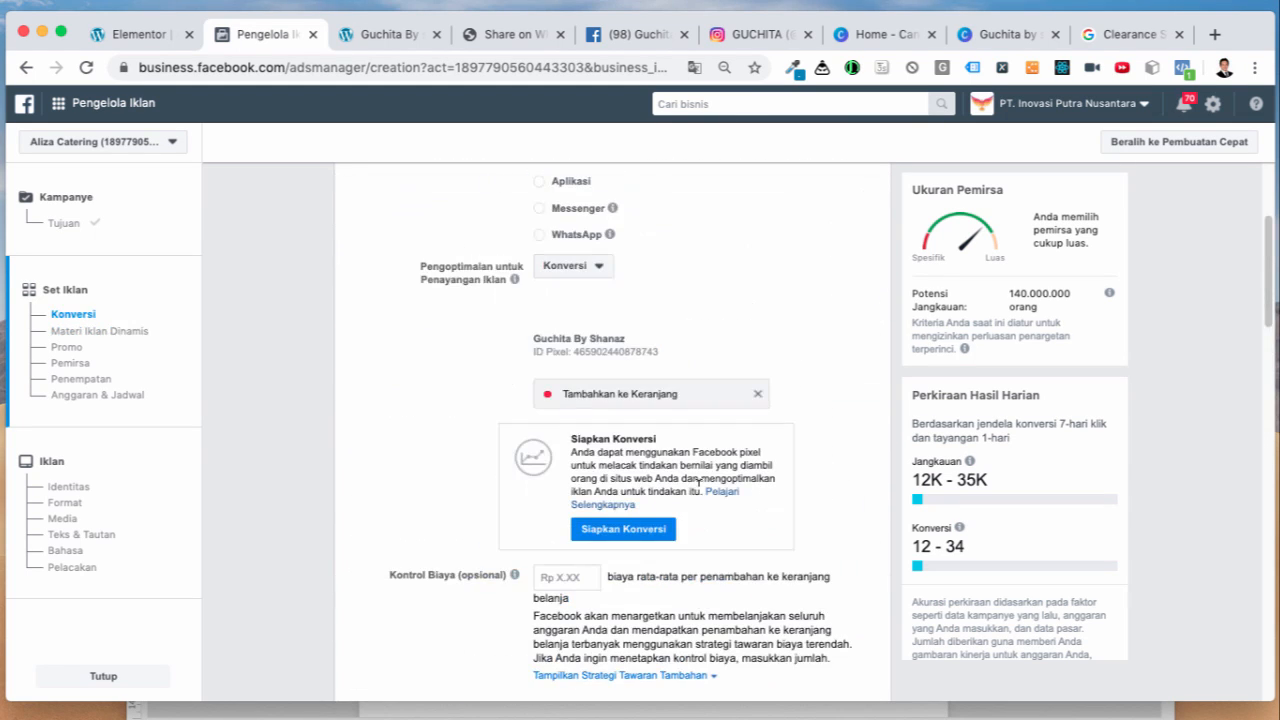
Step: Reload the ad creation page, resume the saved draft ad set, and view the pixel's event code setup
click(86, 67)
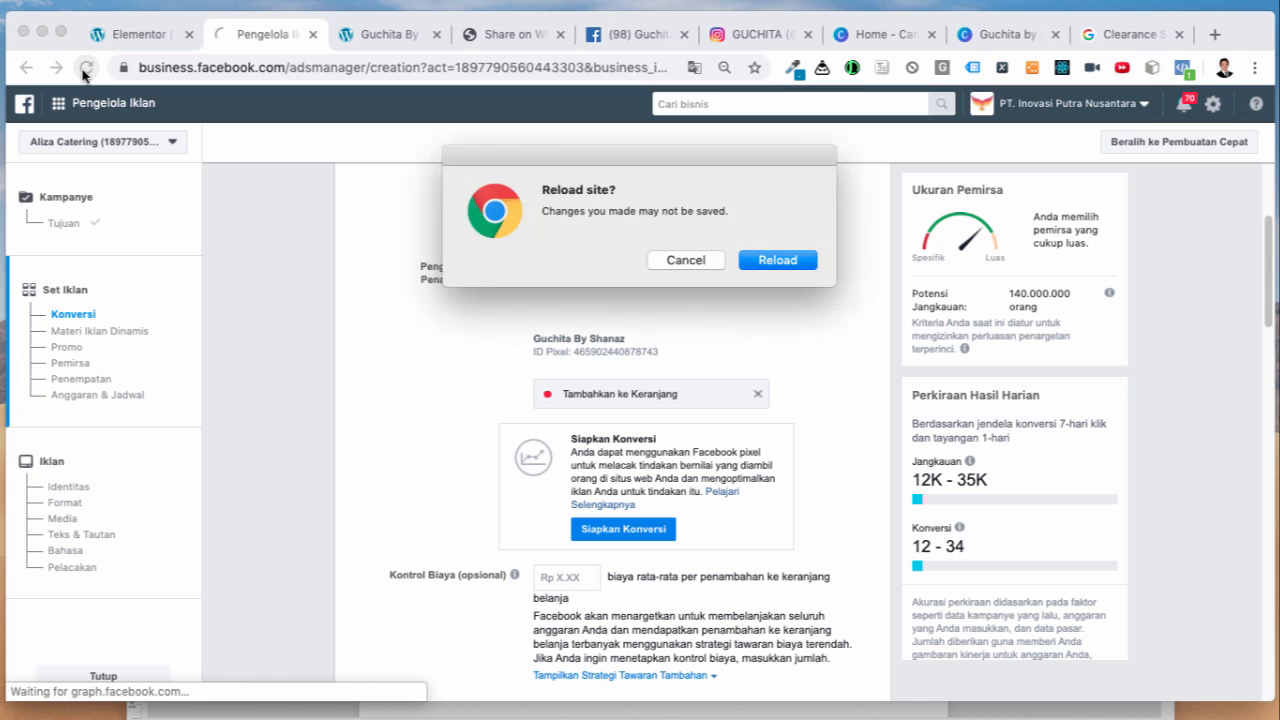
click(799, 267)
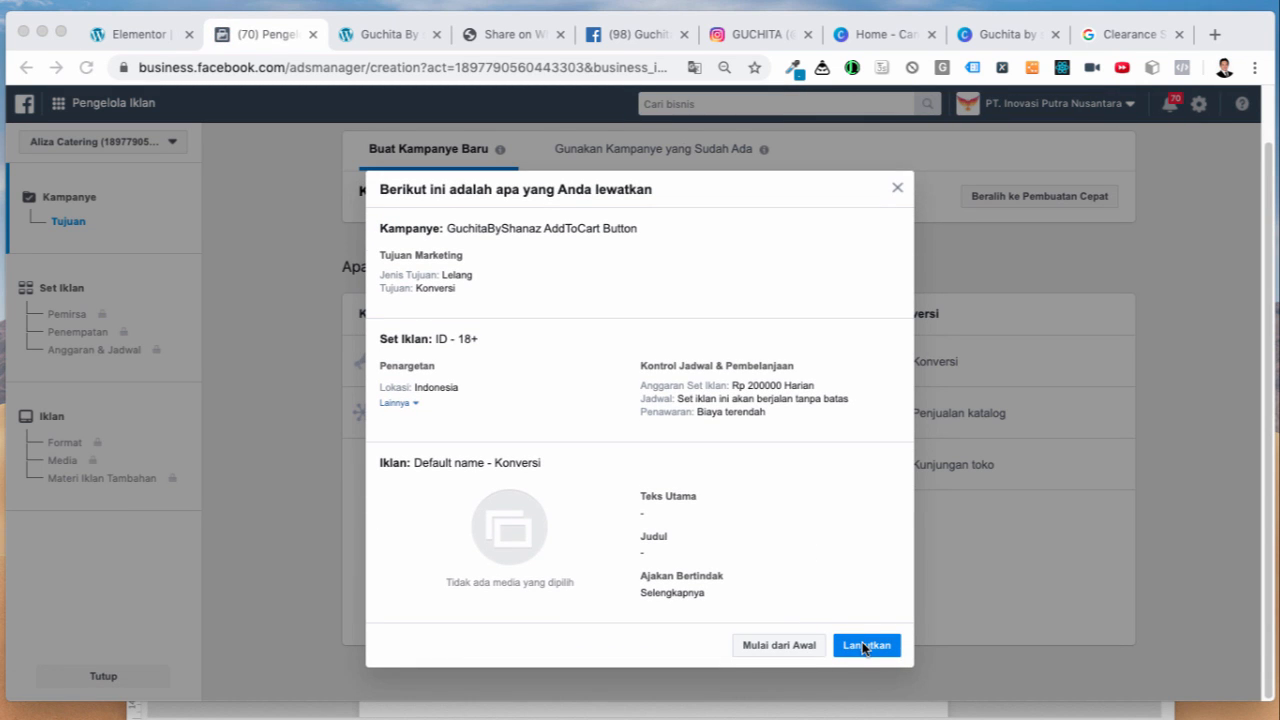
click(864, 648)
click(866, 651)
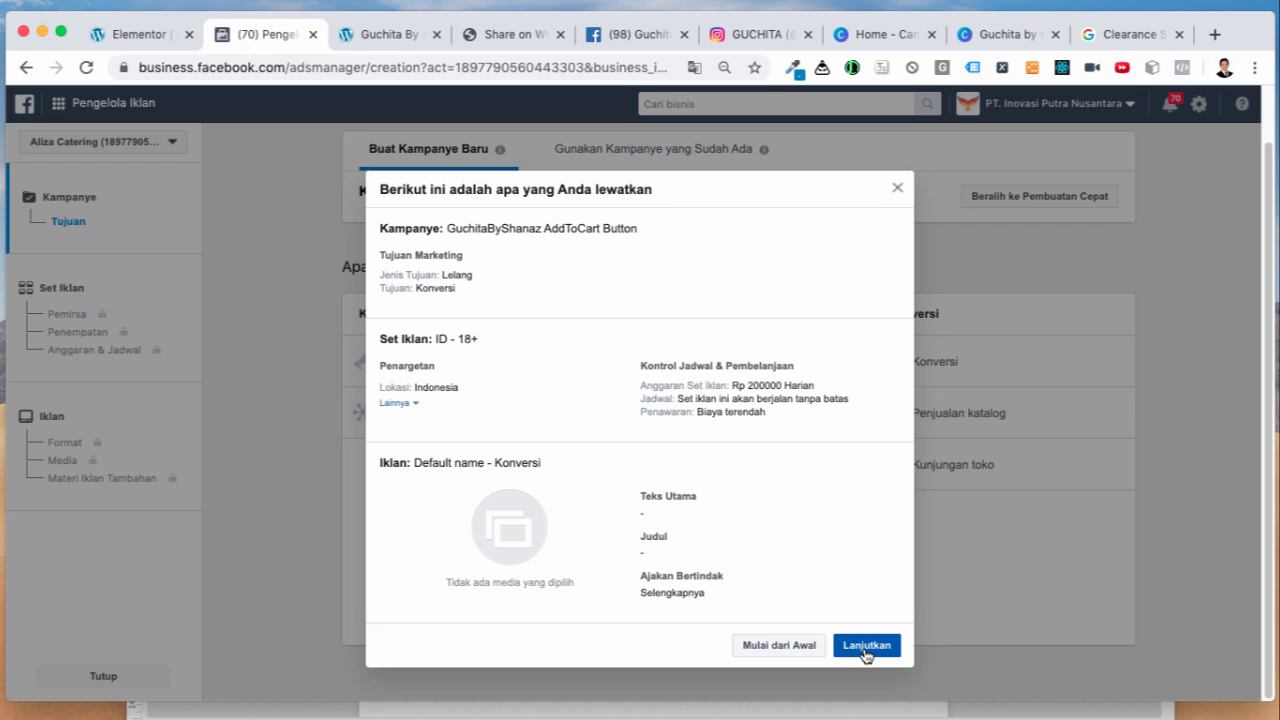
click(866, 648)
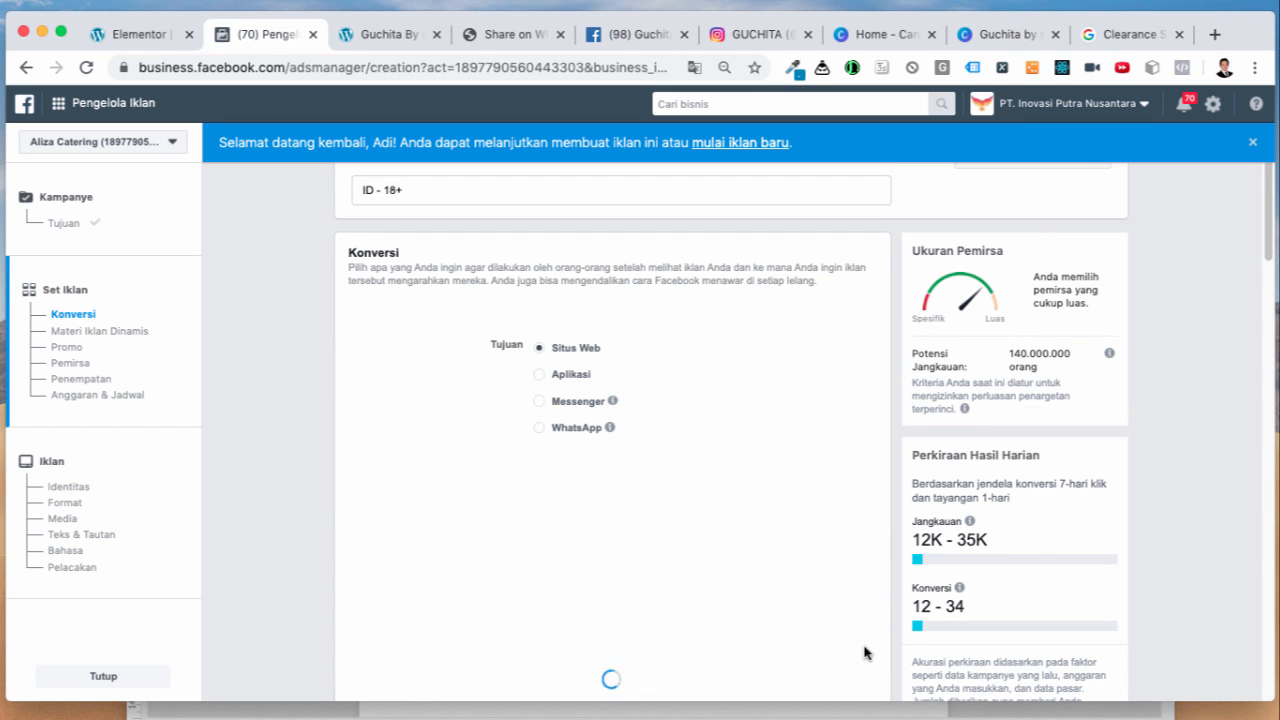
scroll(828, 614, down, 4)
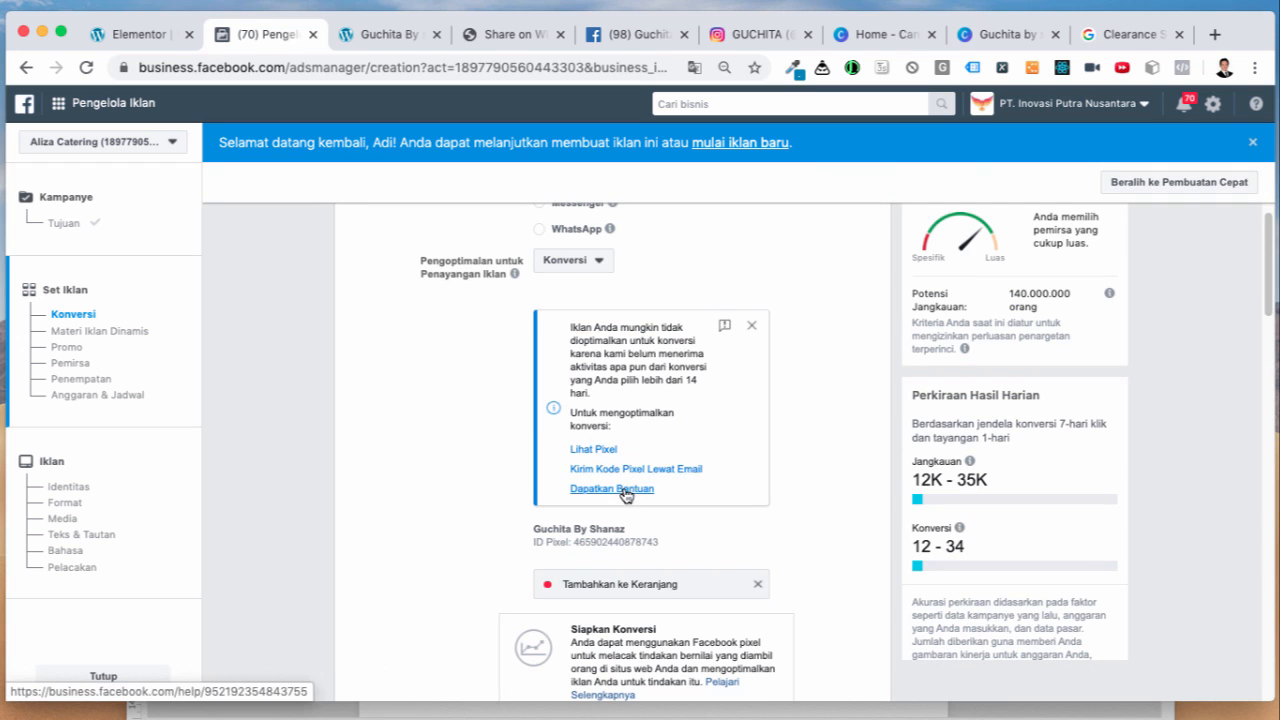
triple_click(607, 452)
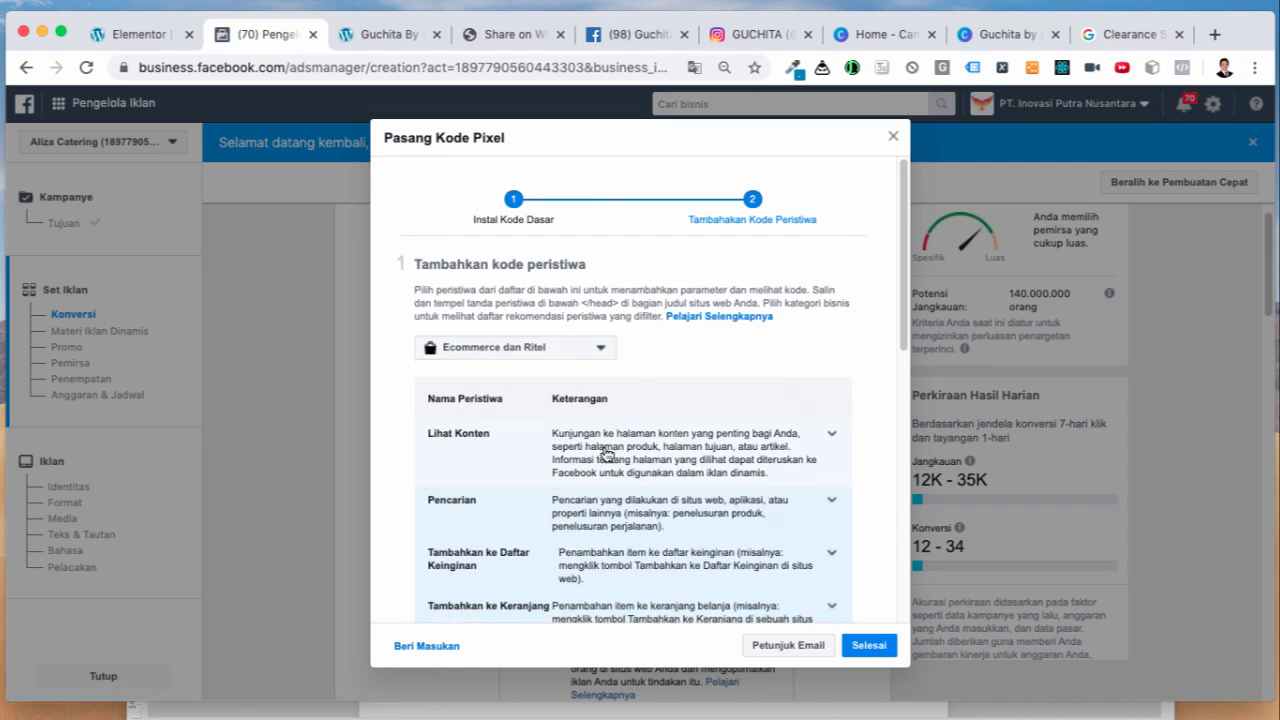
Step: Reload the Guchita site to fire test PageView and GeneralEvent hits, then close the pixel code window
scroll(783, 477, down, 10)
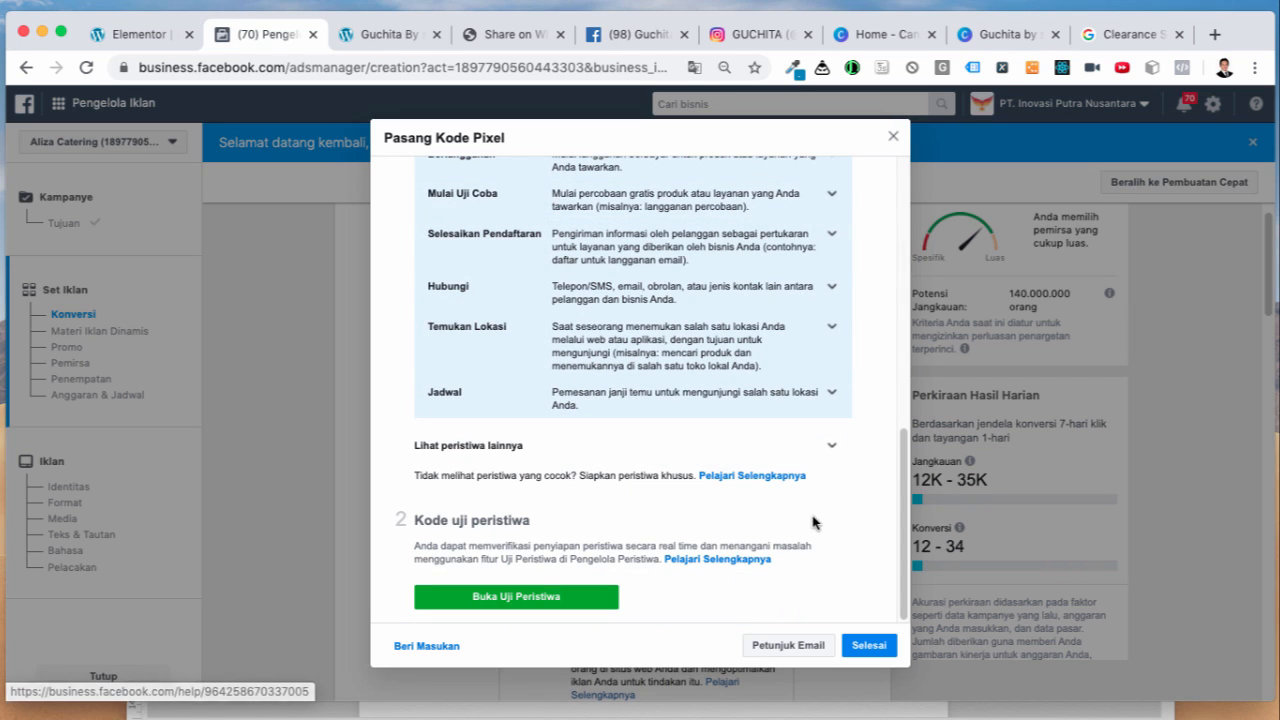
click(545, 600)
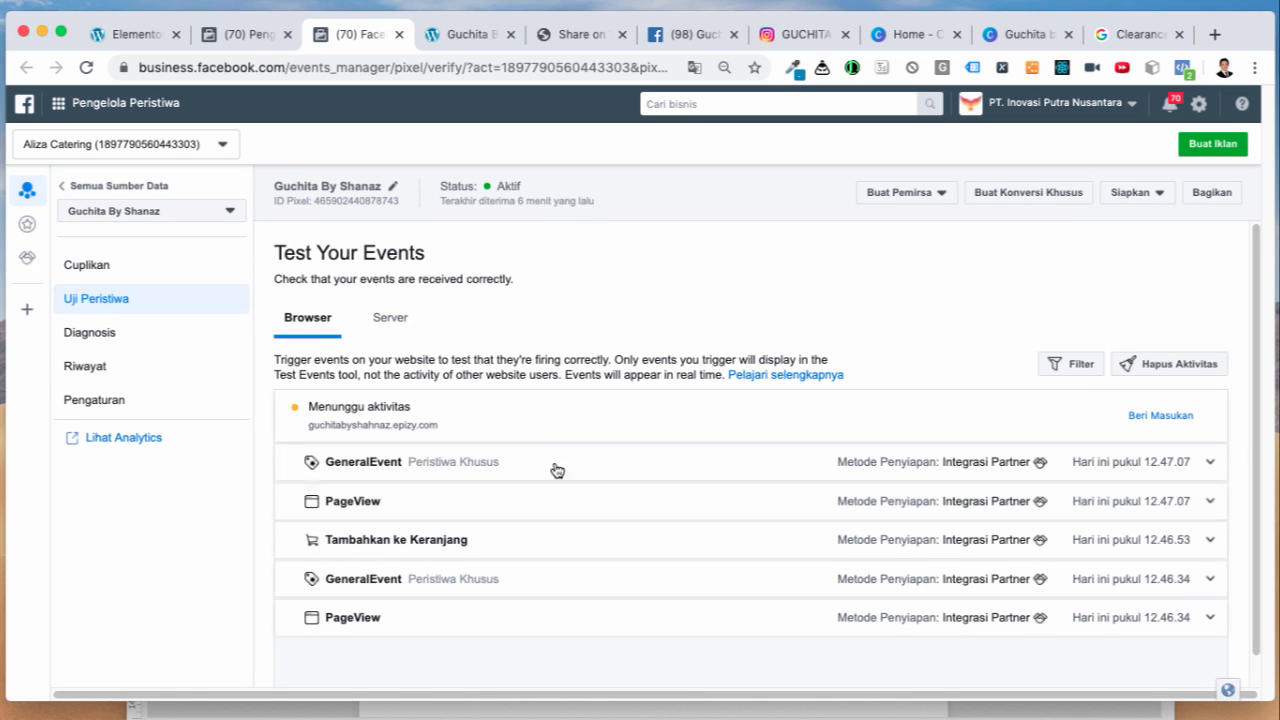
click(489, 42)
key(super+r)
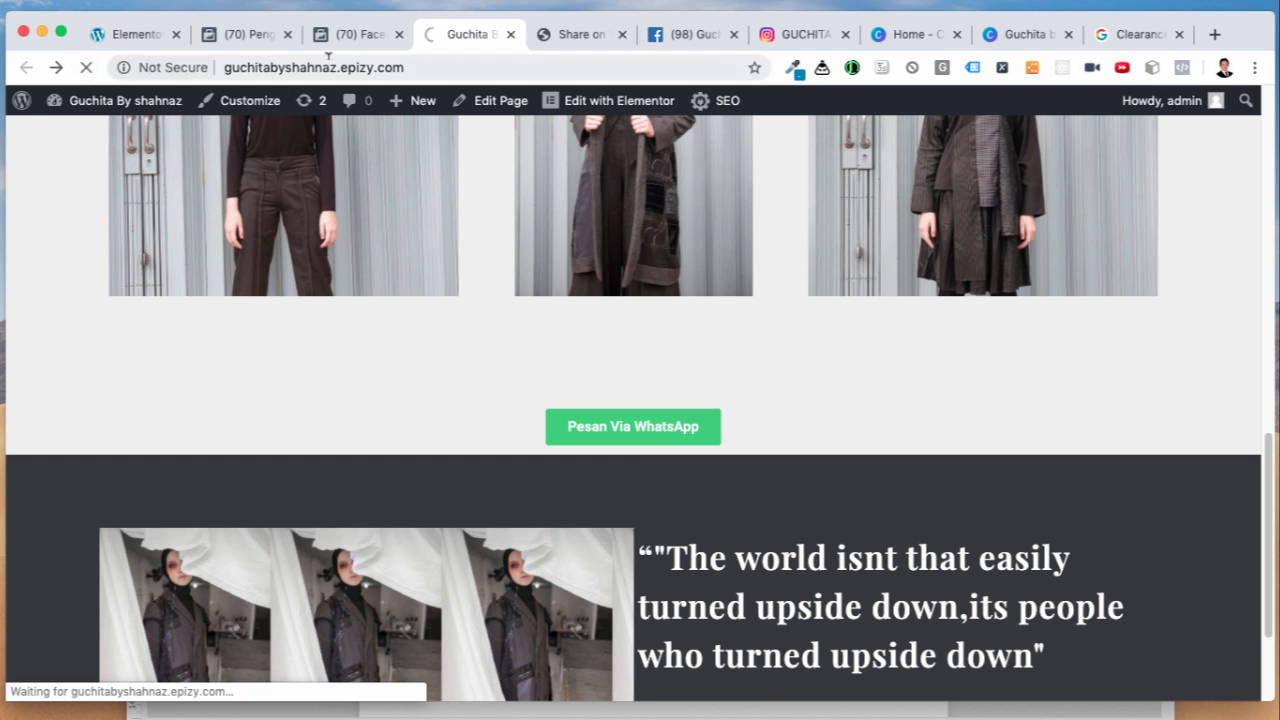
click(361, 40)
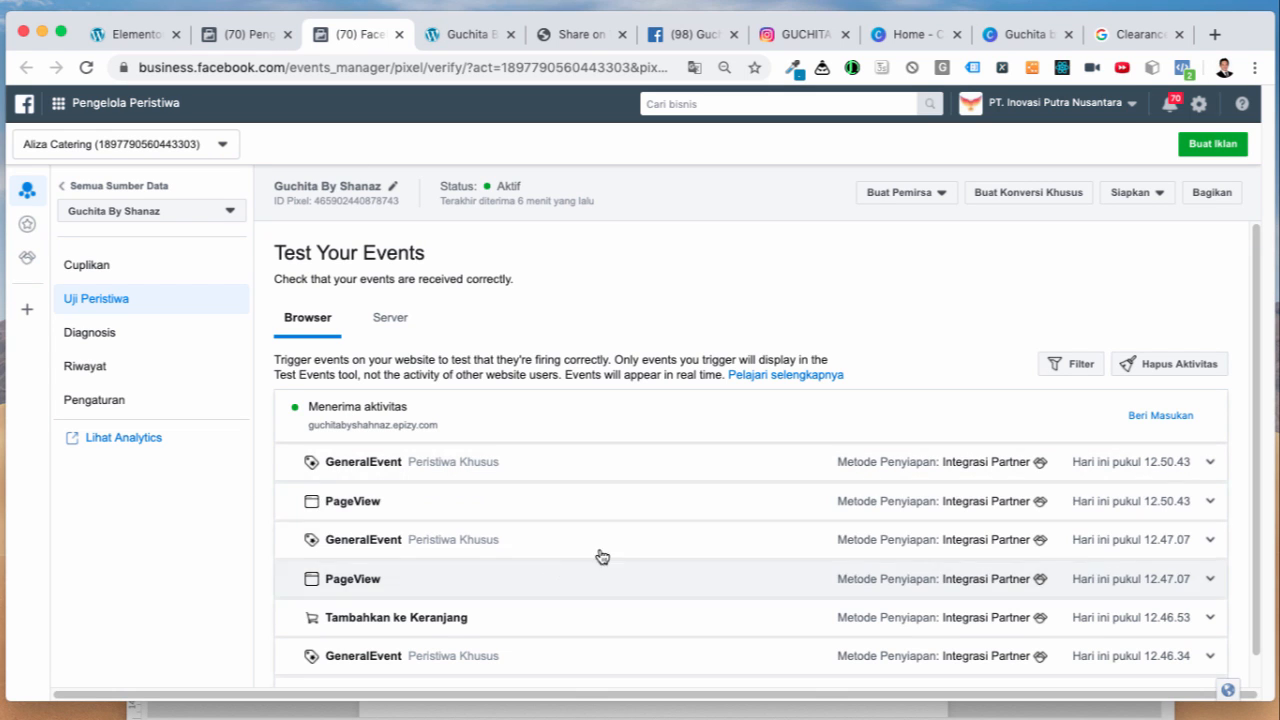
click(248, 36)
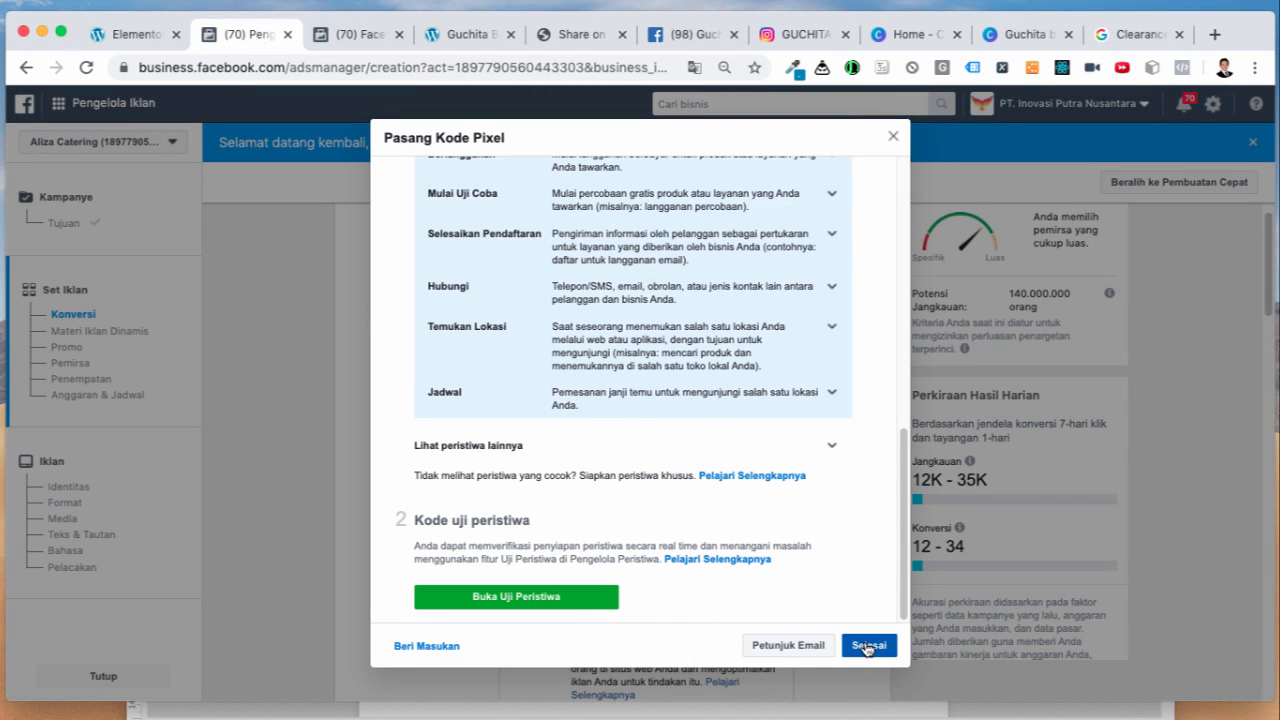
click(866, 646)
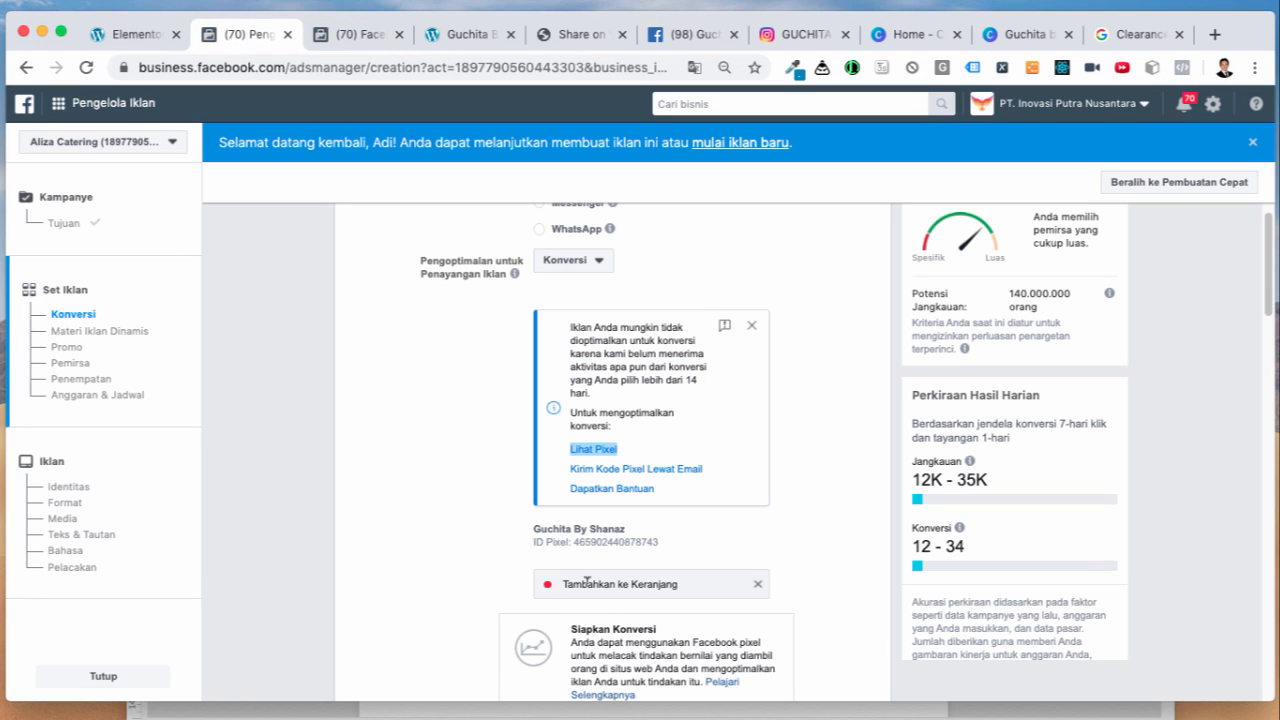
Step: Add Jakarta, Kota Bogor and Depok as the ad set's target locations
scroll(797, 611, down, 1)
scroll(797, 611, down, 5)
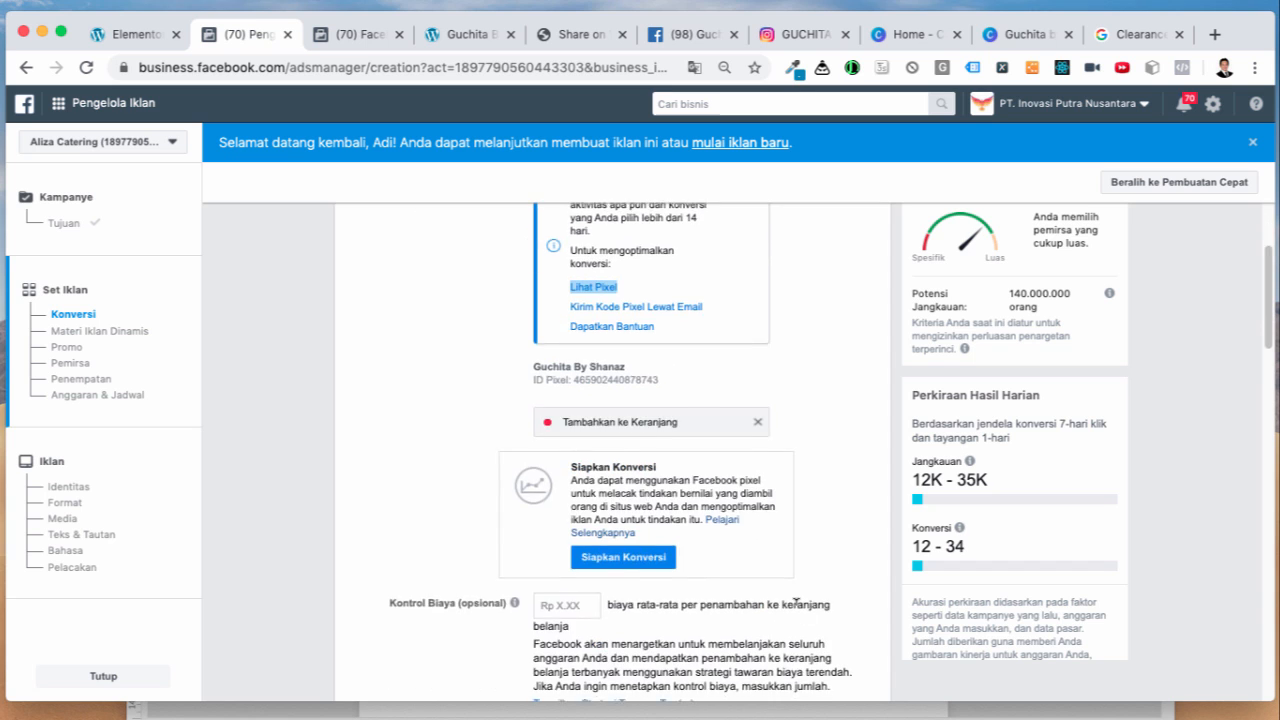
scroll(560, 533, down, 2)
scroll(560, 533, down, 2)
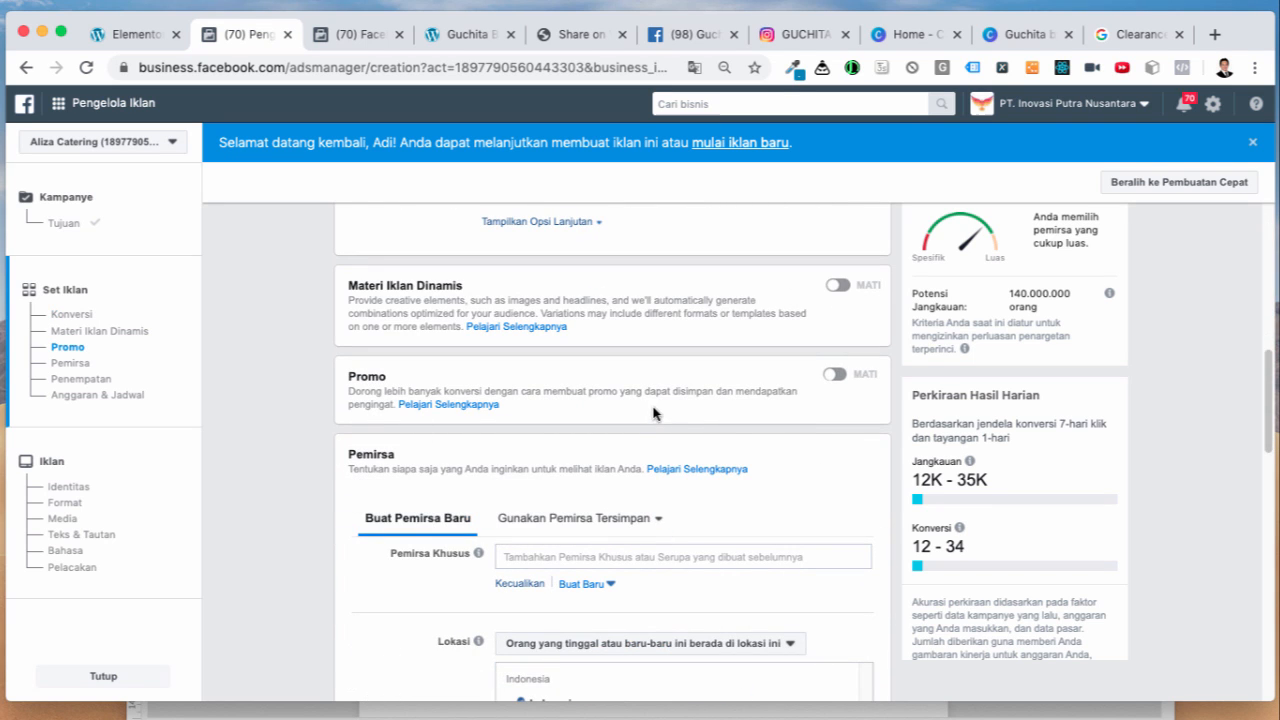
scroll(655, 413, down, 5)
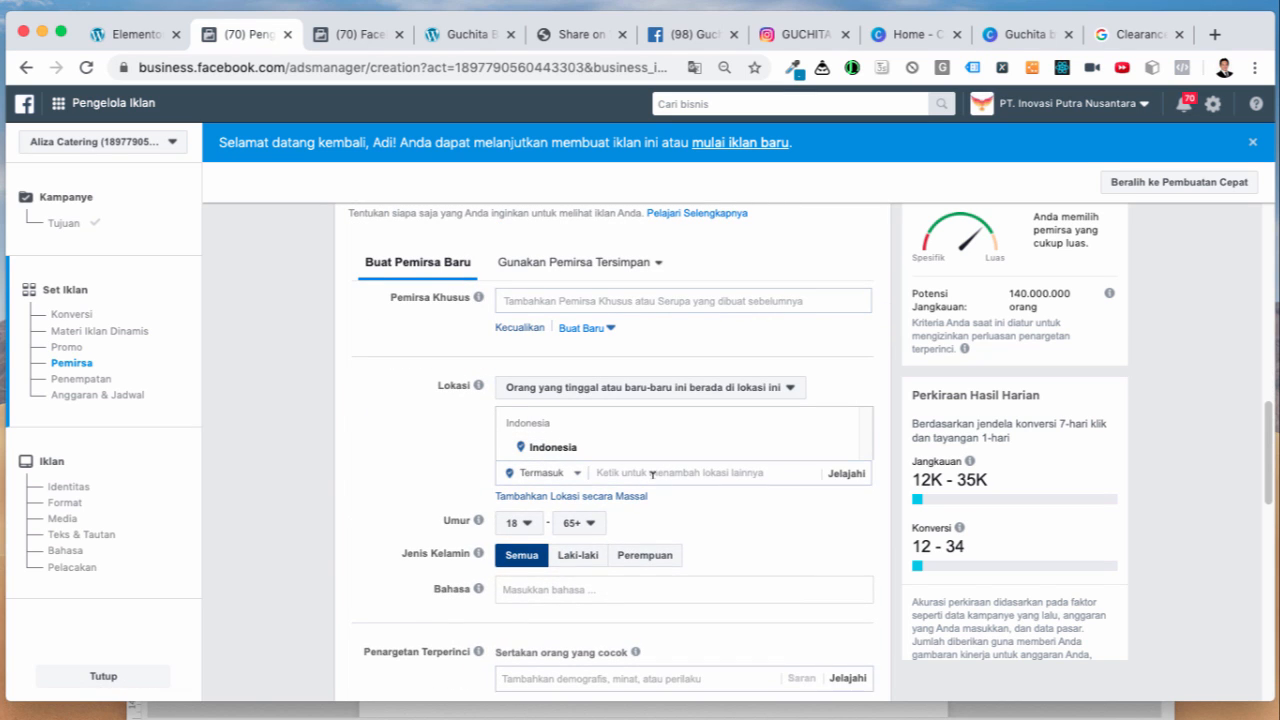
click(652, 470)
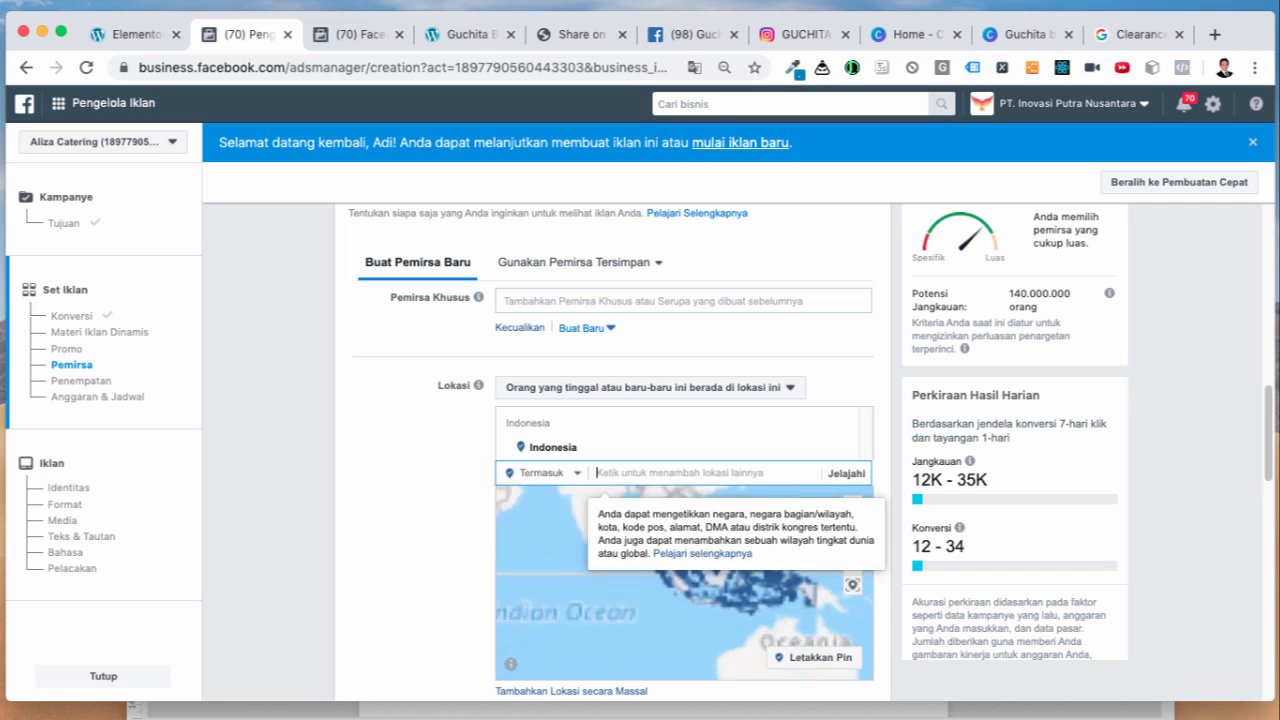
text(jakarta)
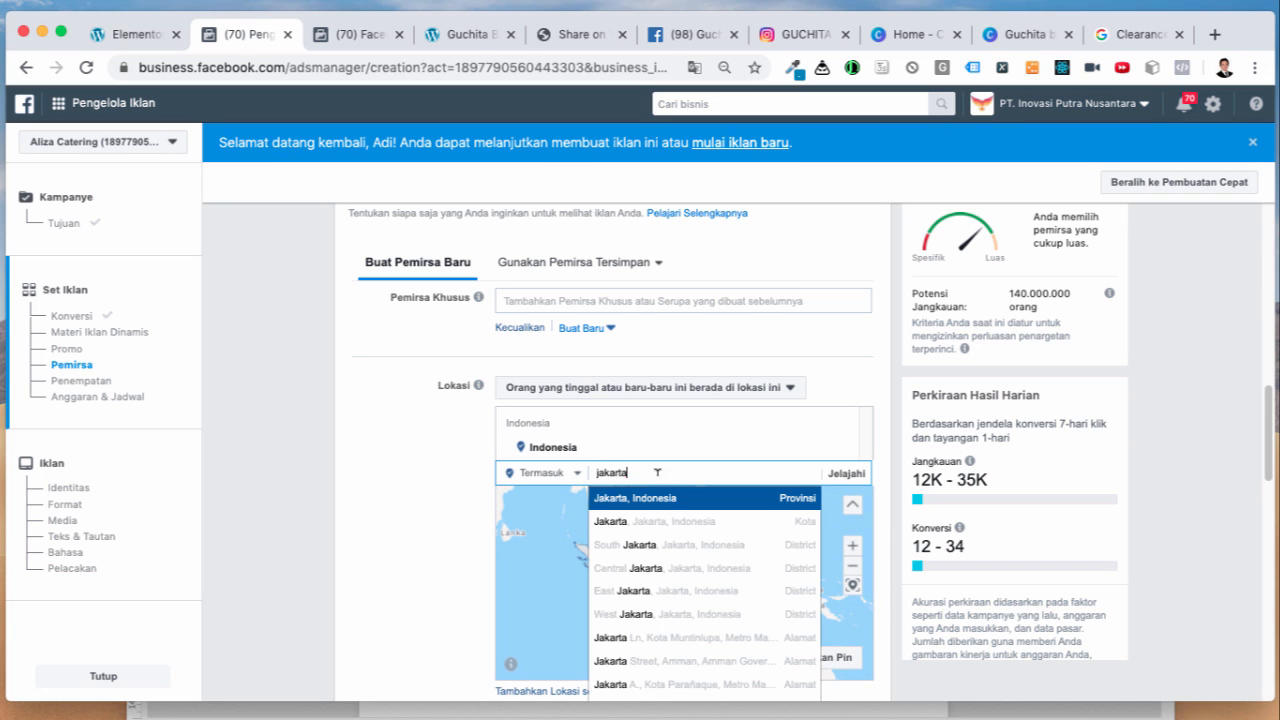
click(675, 497)
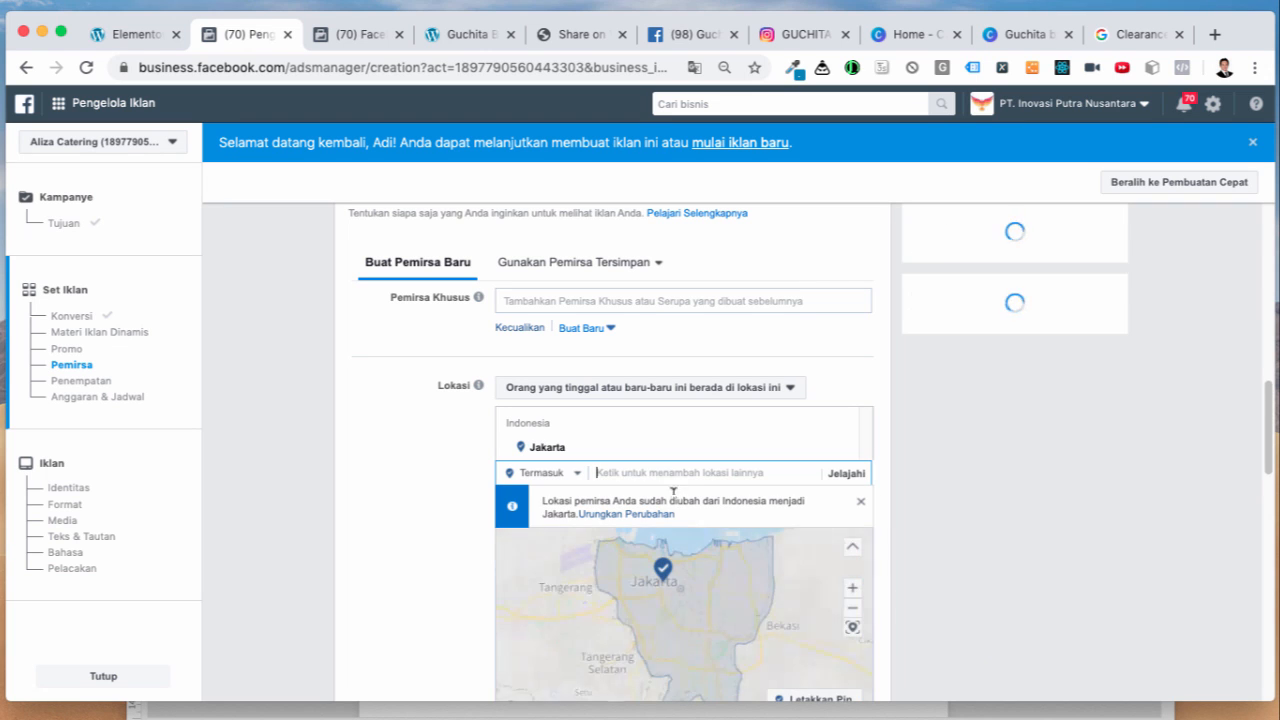
text(bogo)
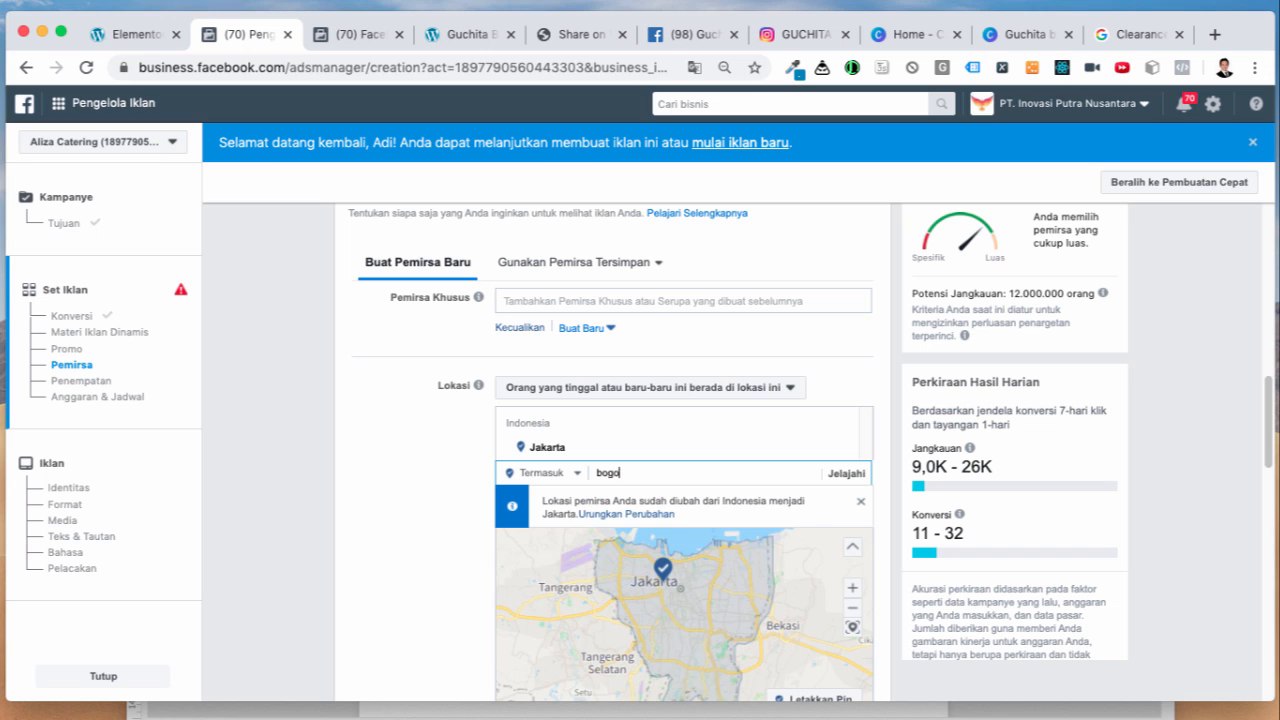
text(r)
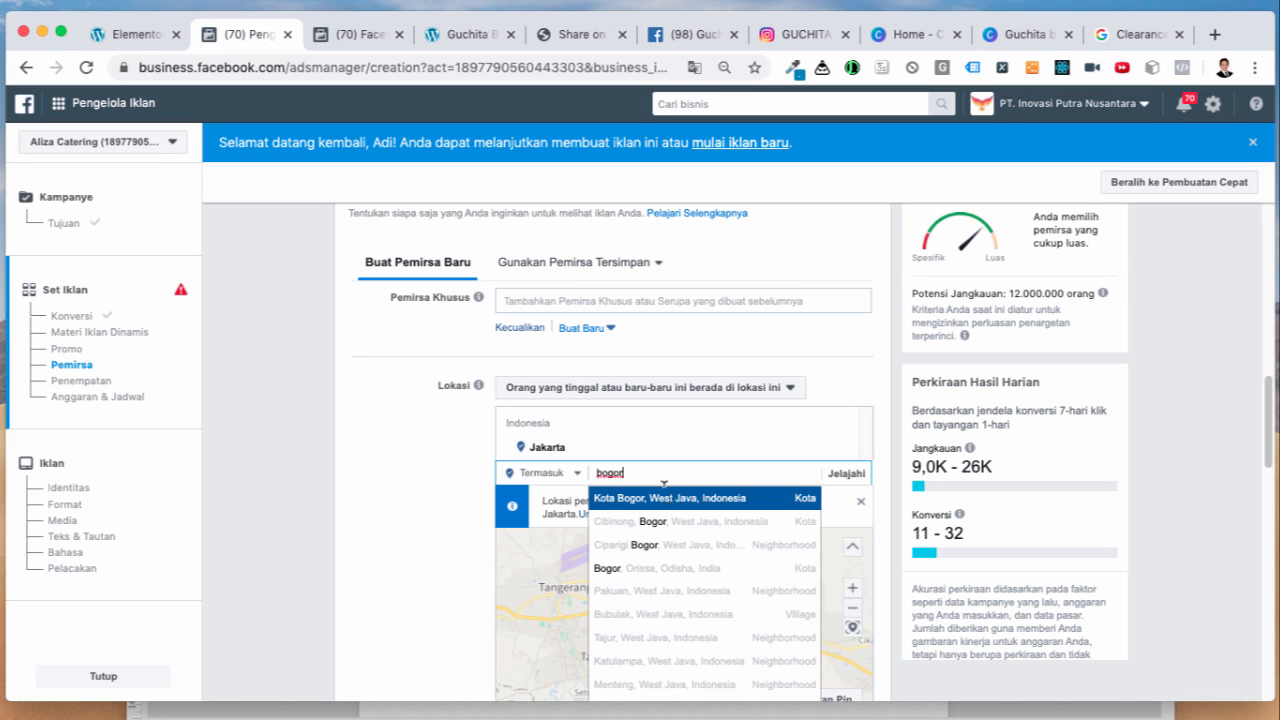
click(658, 496)
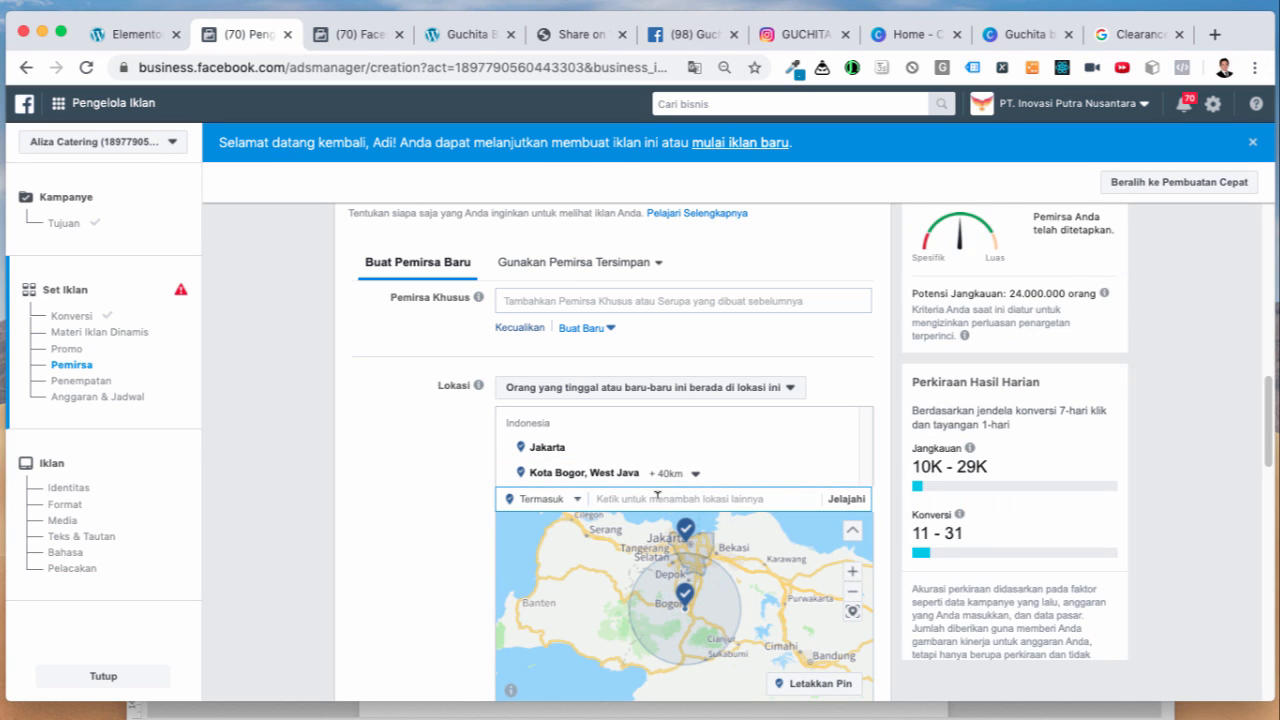
text(depok)
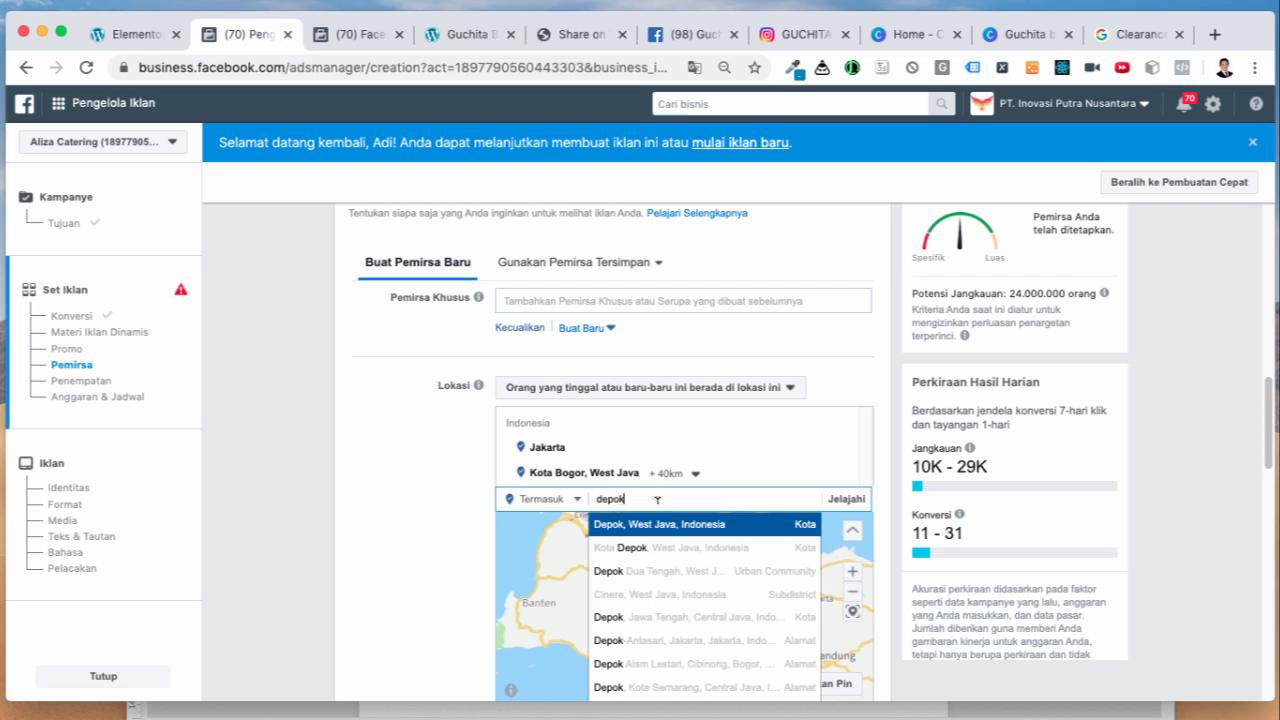
click(658, 526)
Step: Add Kota Tangerang, Banten and Kota Bekasi, West Java, reaching 38,000,000 potential people
text(tan)
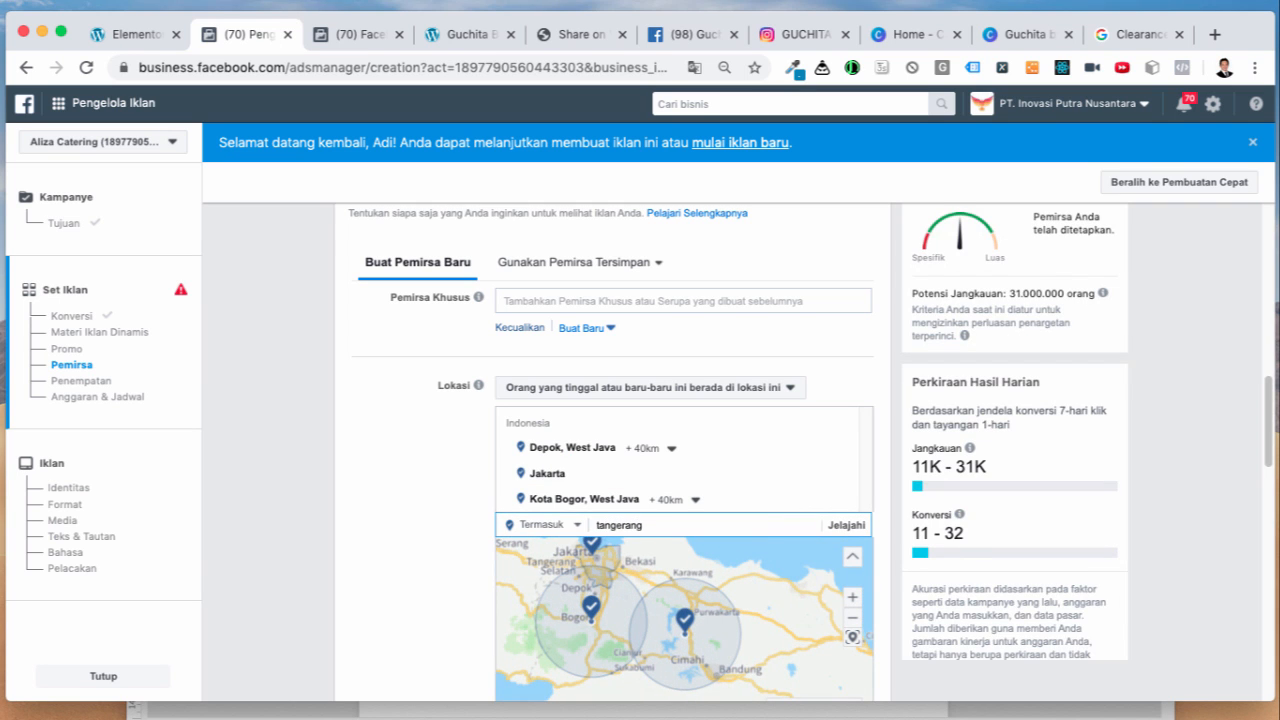
text(gerang)
click(688, 552)
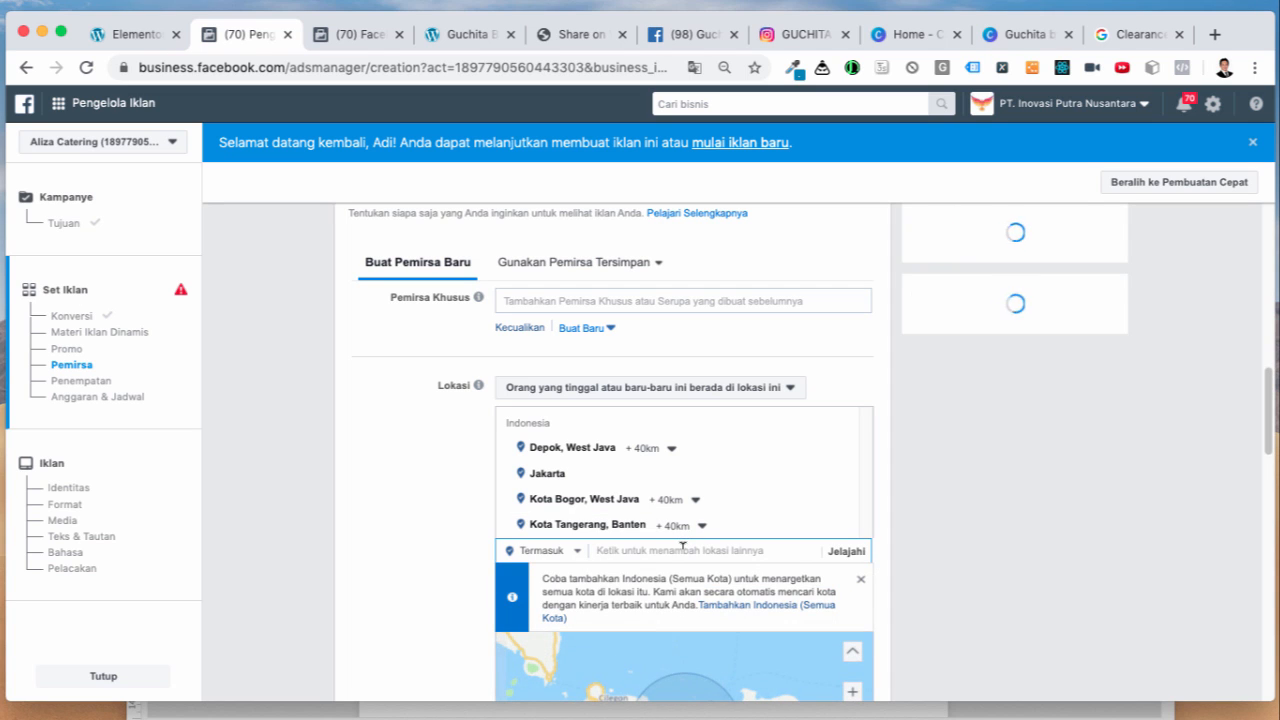
text(bekas)
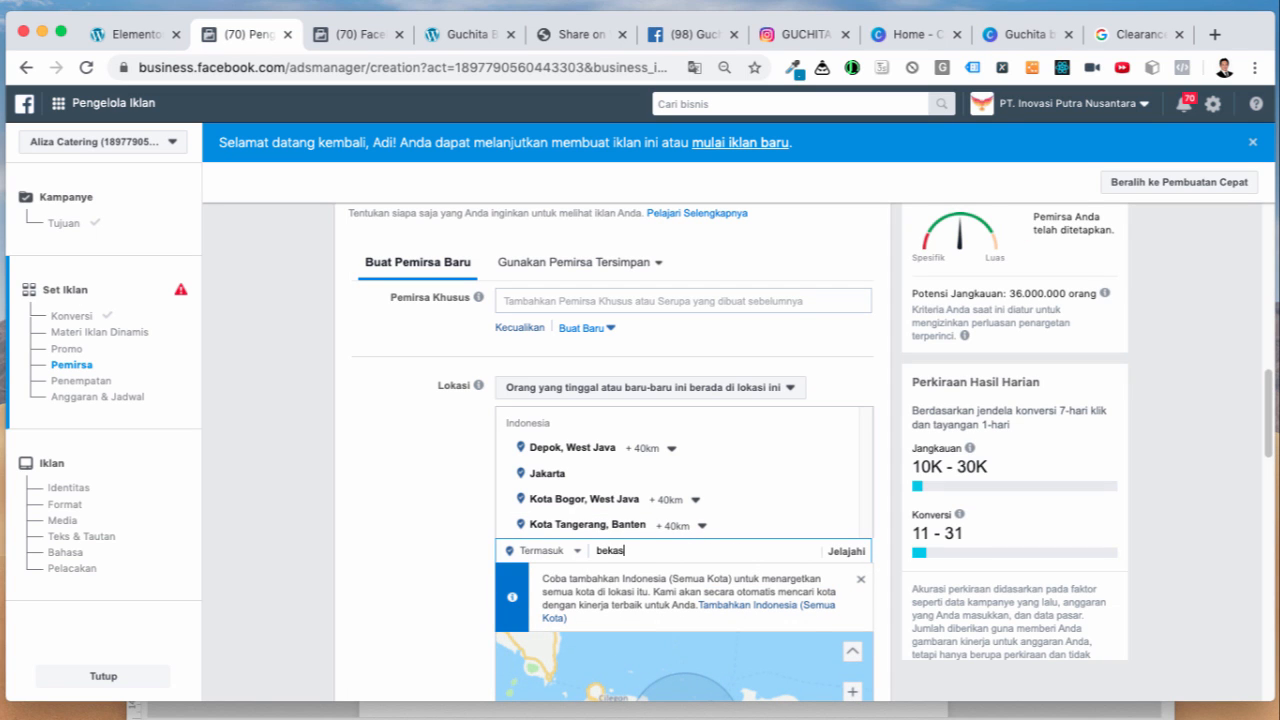
text(i)
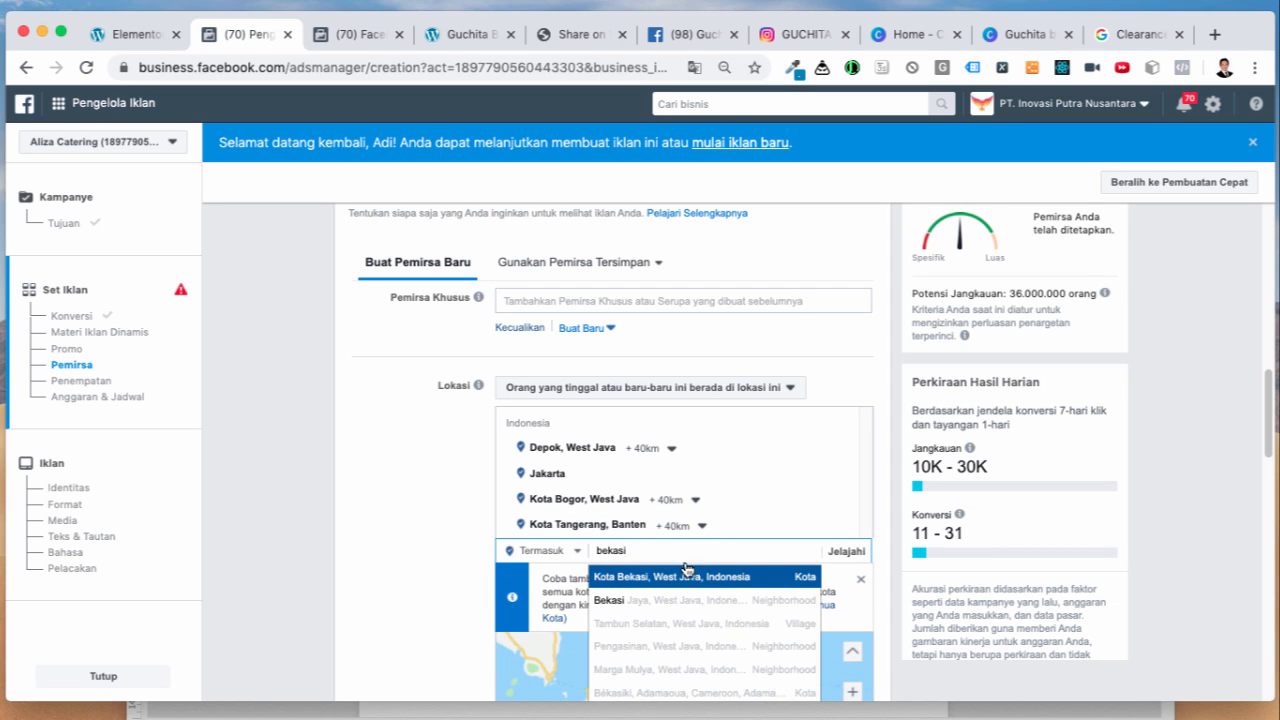
click(695, 584)
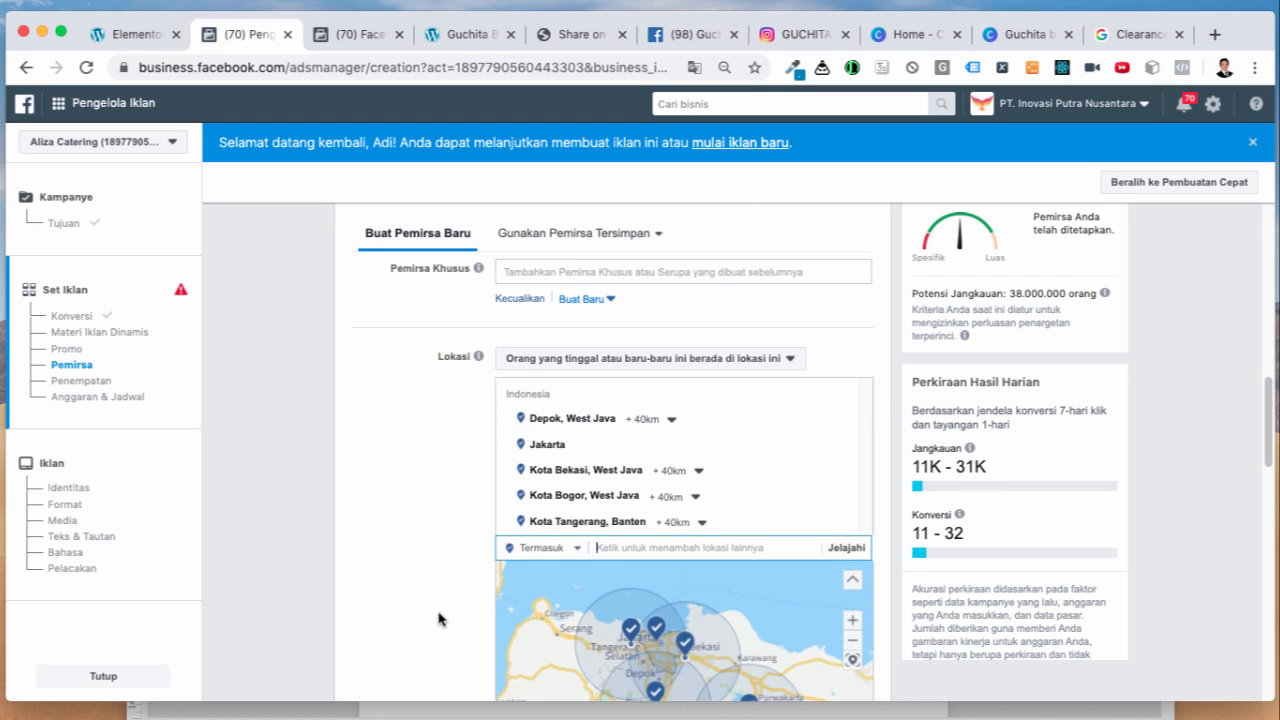
scroll(437, 619, down, 3)
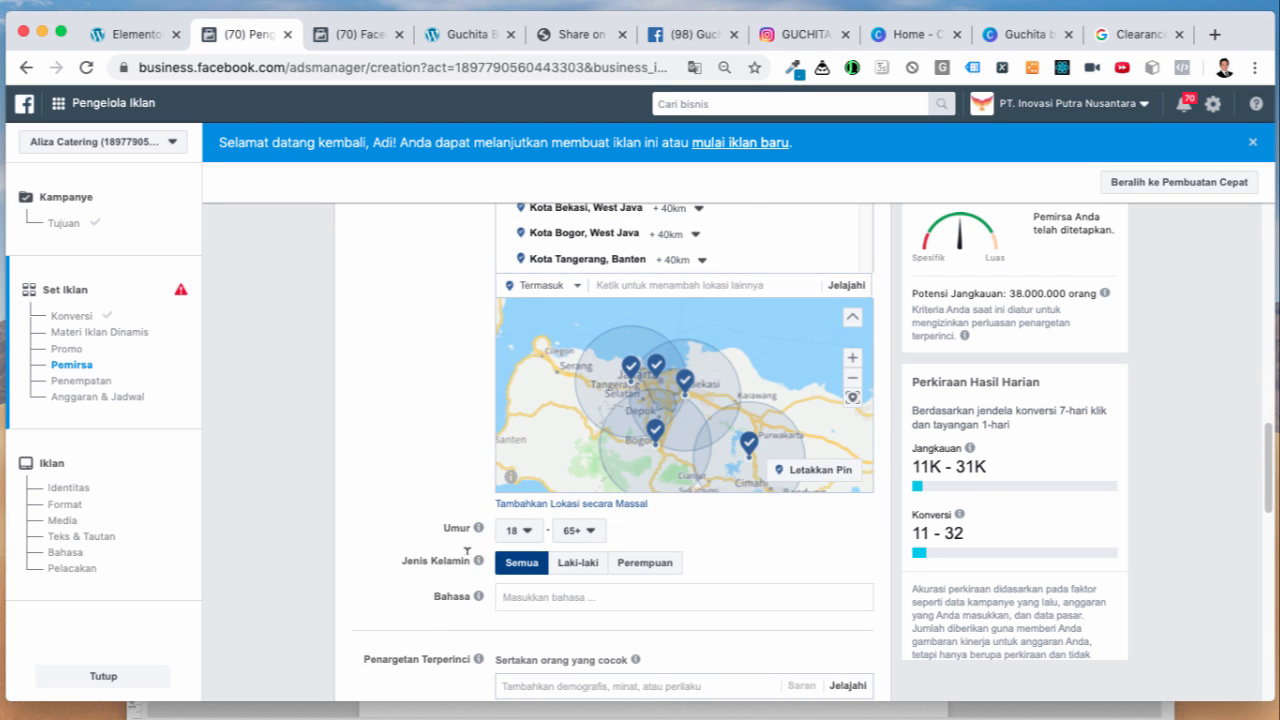
scroll(446, 522, down, 1)
Step: Set the audience age range to 30 minimum and 50 maximum
click(541, 431)
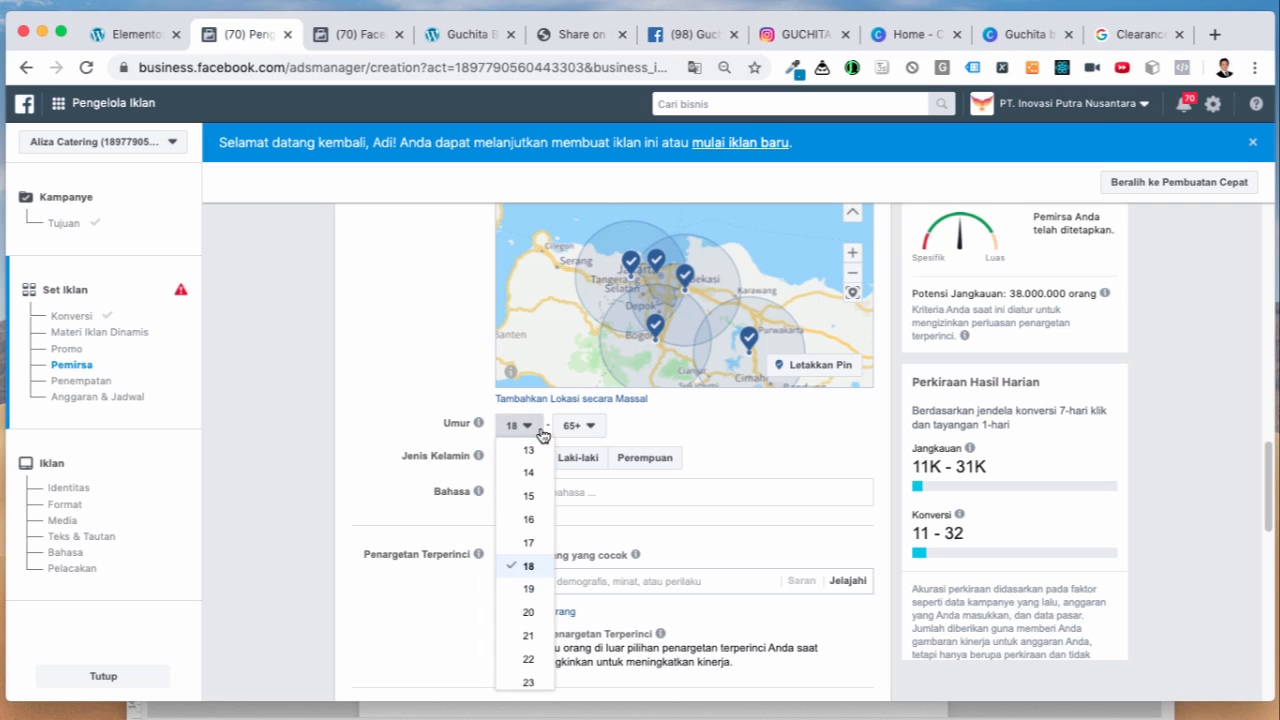
click(443, 362)
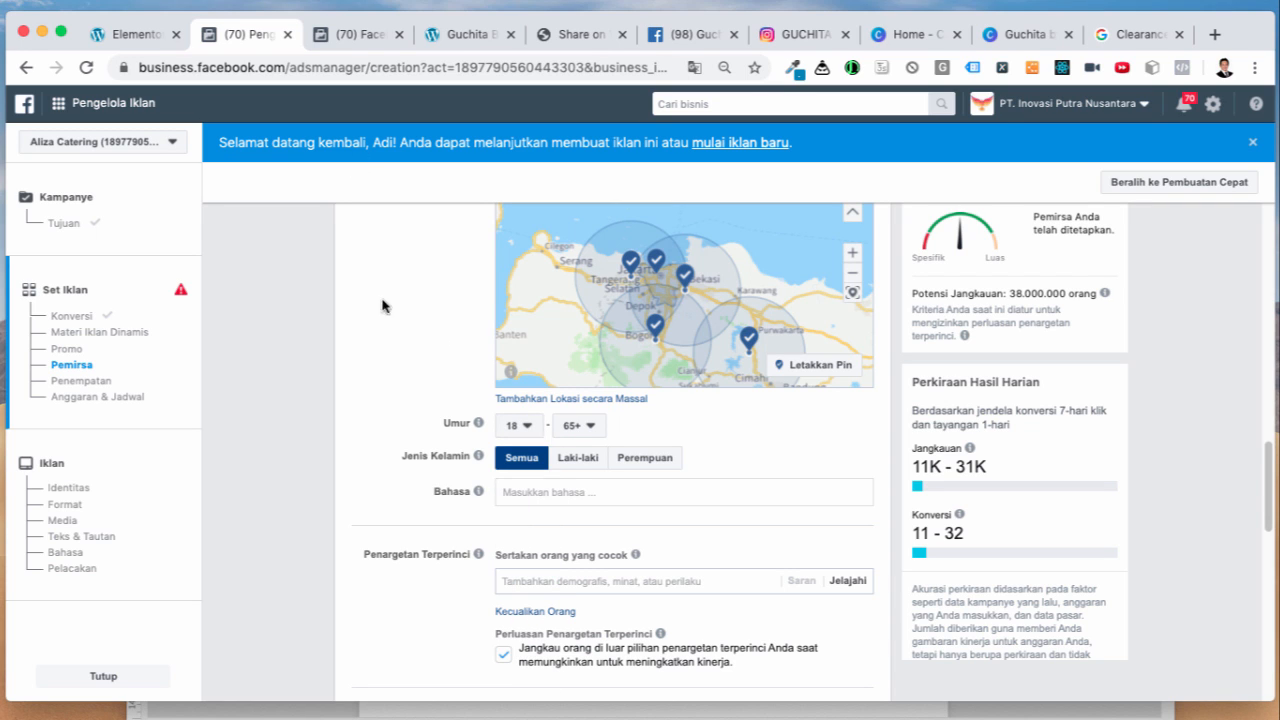
click(527, 427)
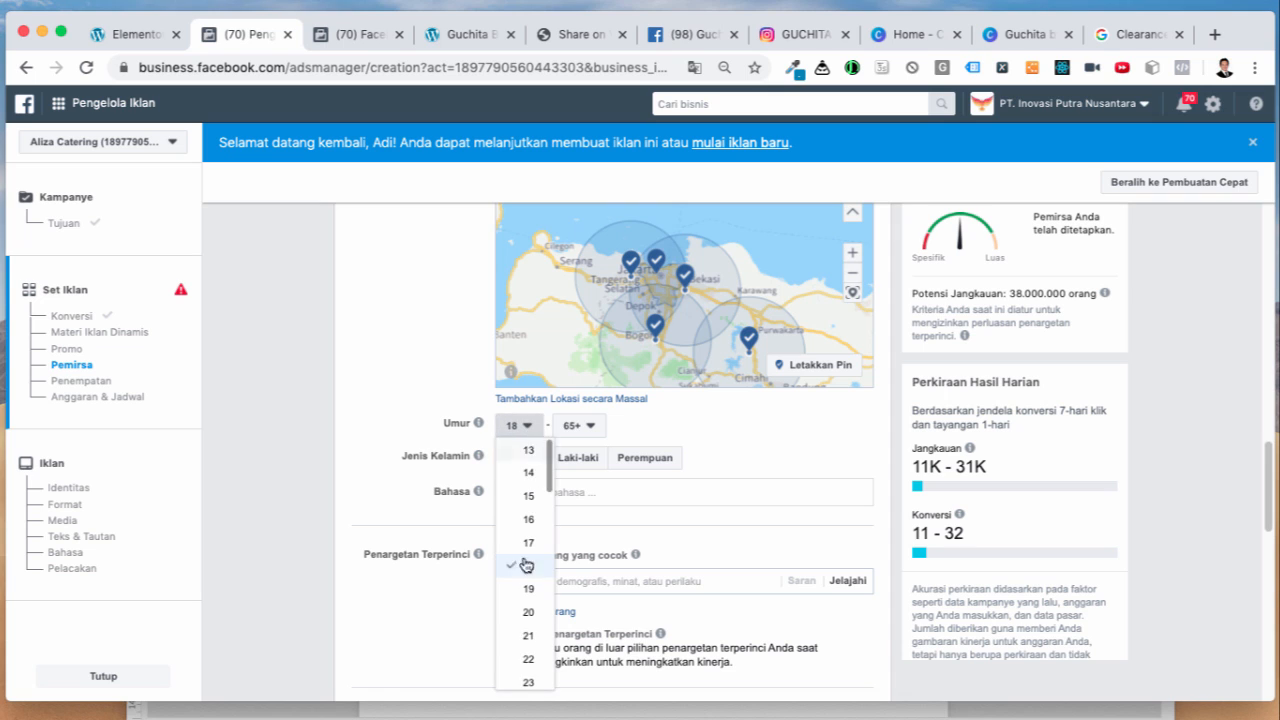
scroll(521, 644, down, 5)
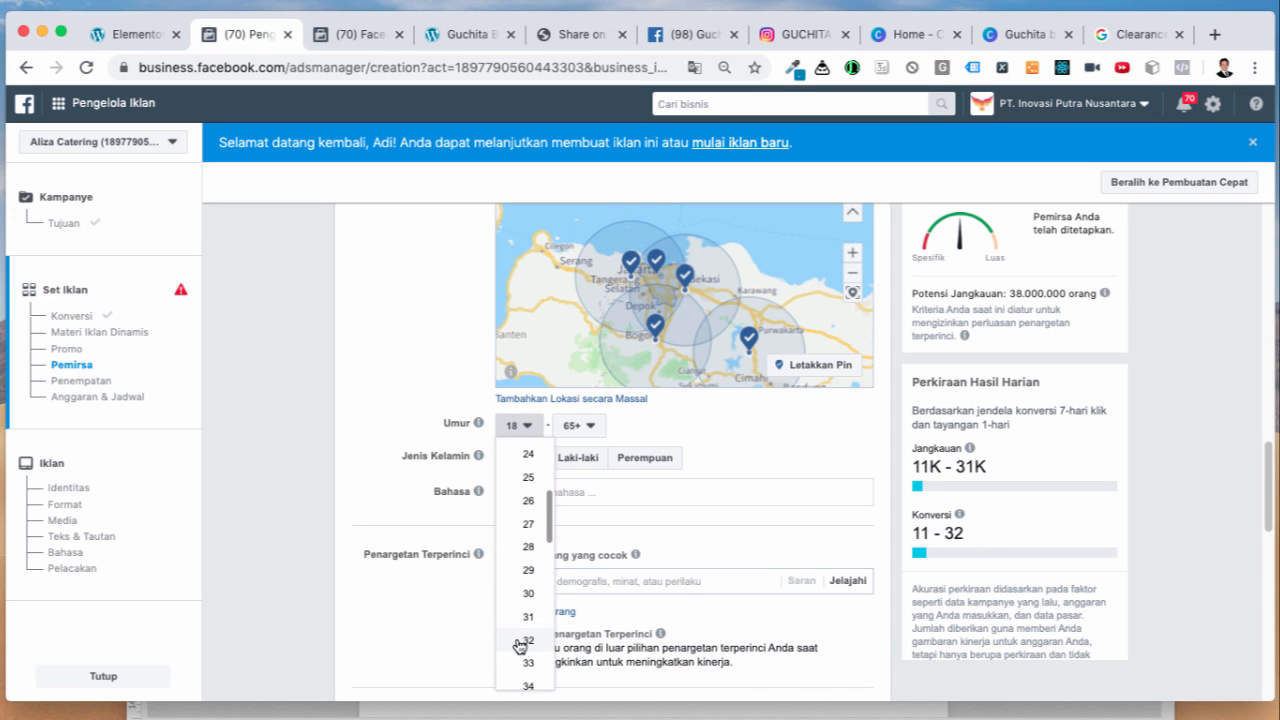
click(519, 595)
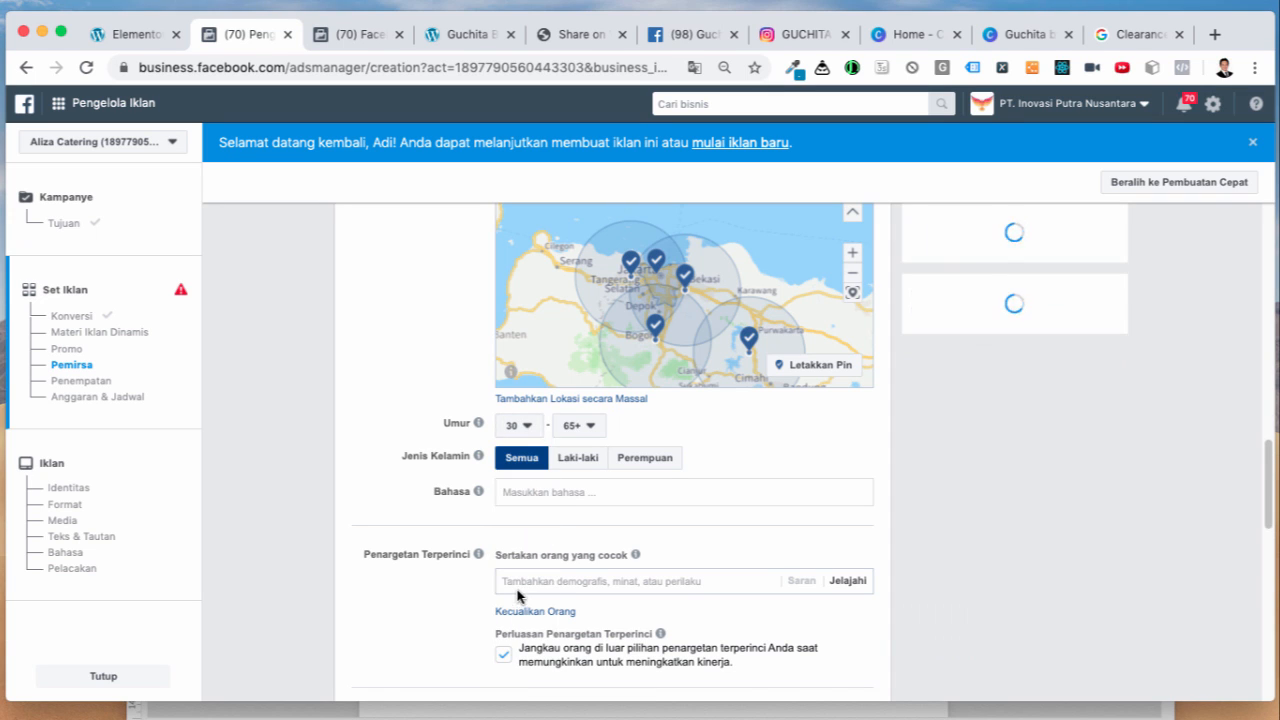
click(588, 428)
scroll(586, 610, up, 10)
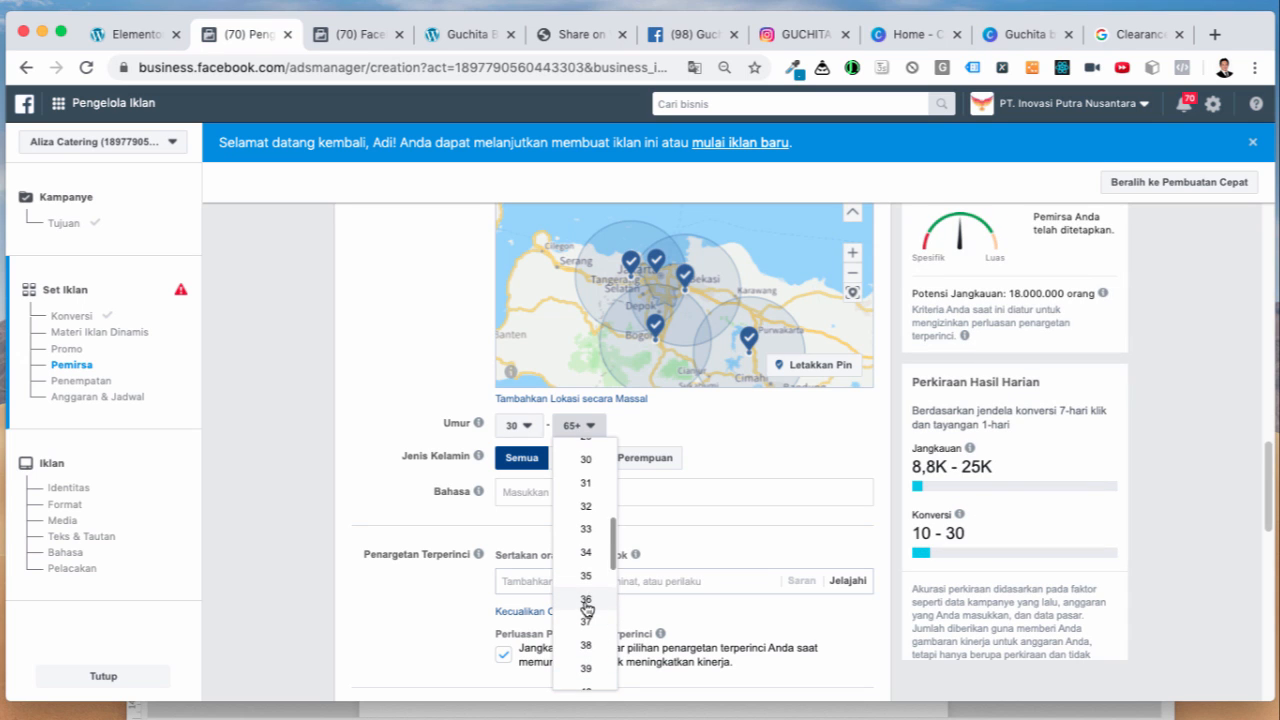
scroll(586, 608, down, 5)
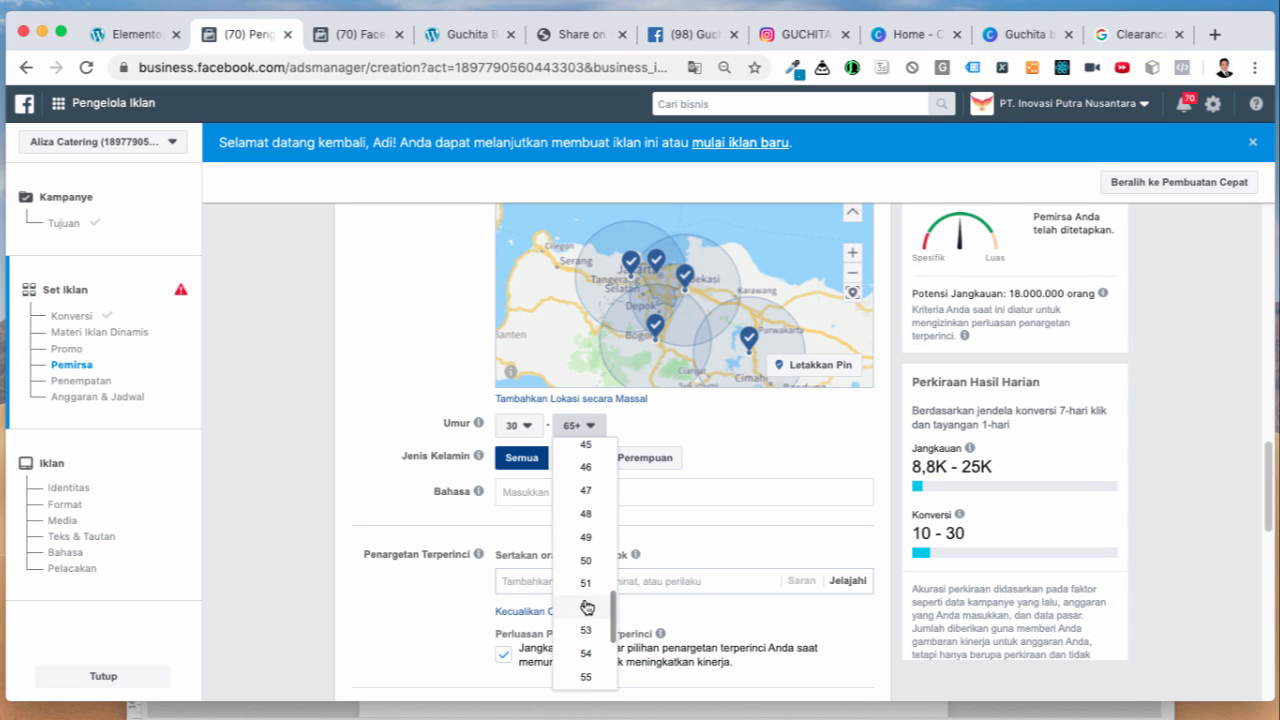
click(586, 560)
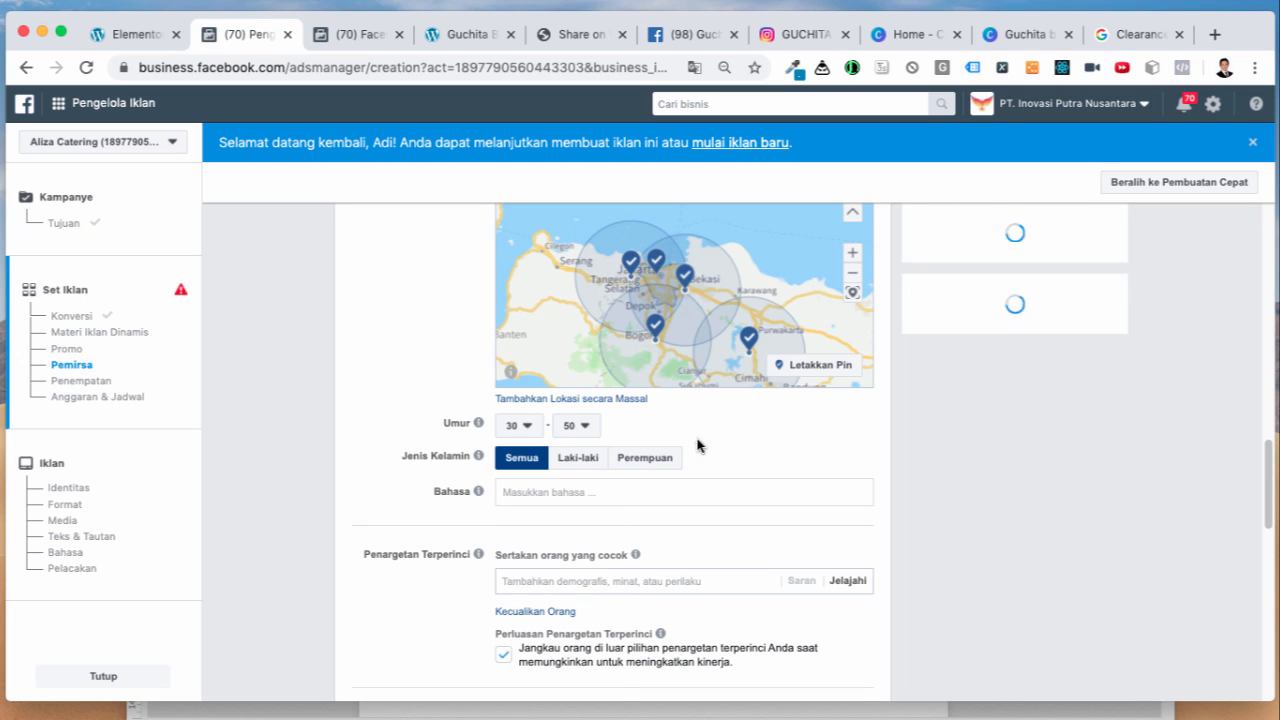
Step: Target women only and uncheck Perluasan Penargetan Terperinci
click(666, 461)
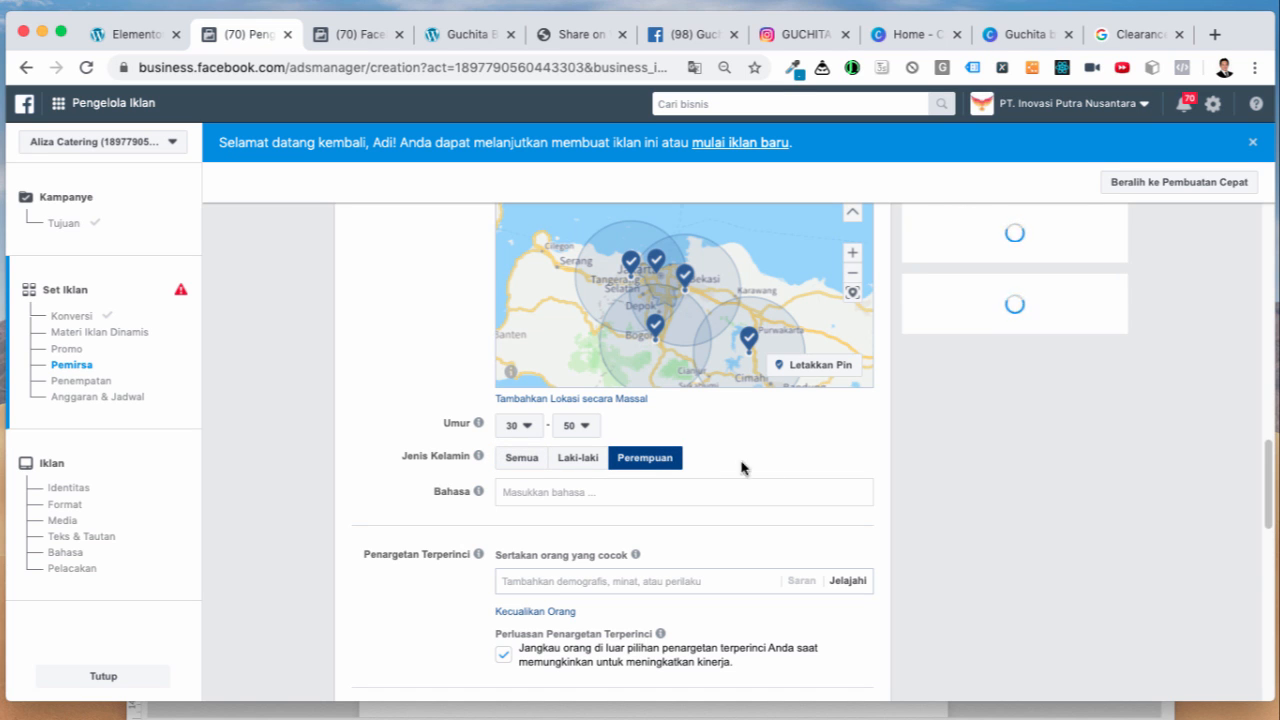
scroll(901, 479, up, 2)
scroll(899, 476, down, 1)
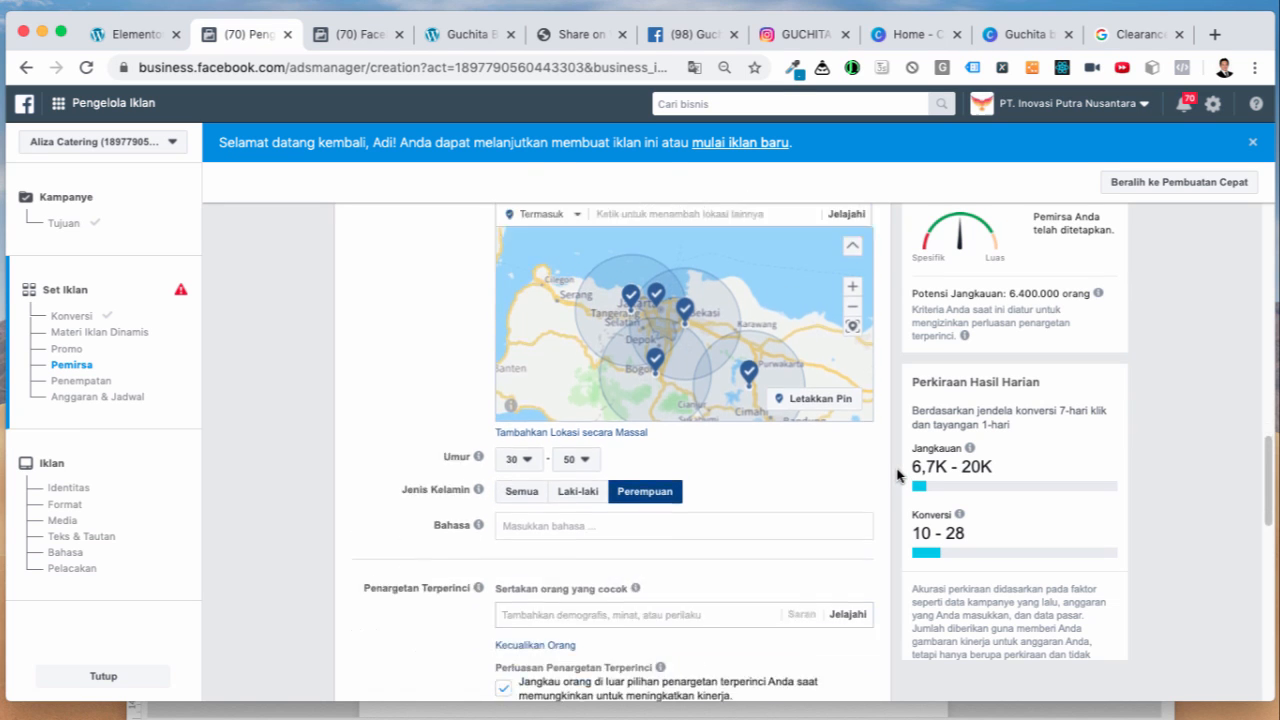
scroll(898, 475, down, 2)
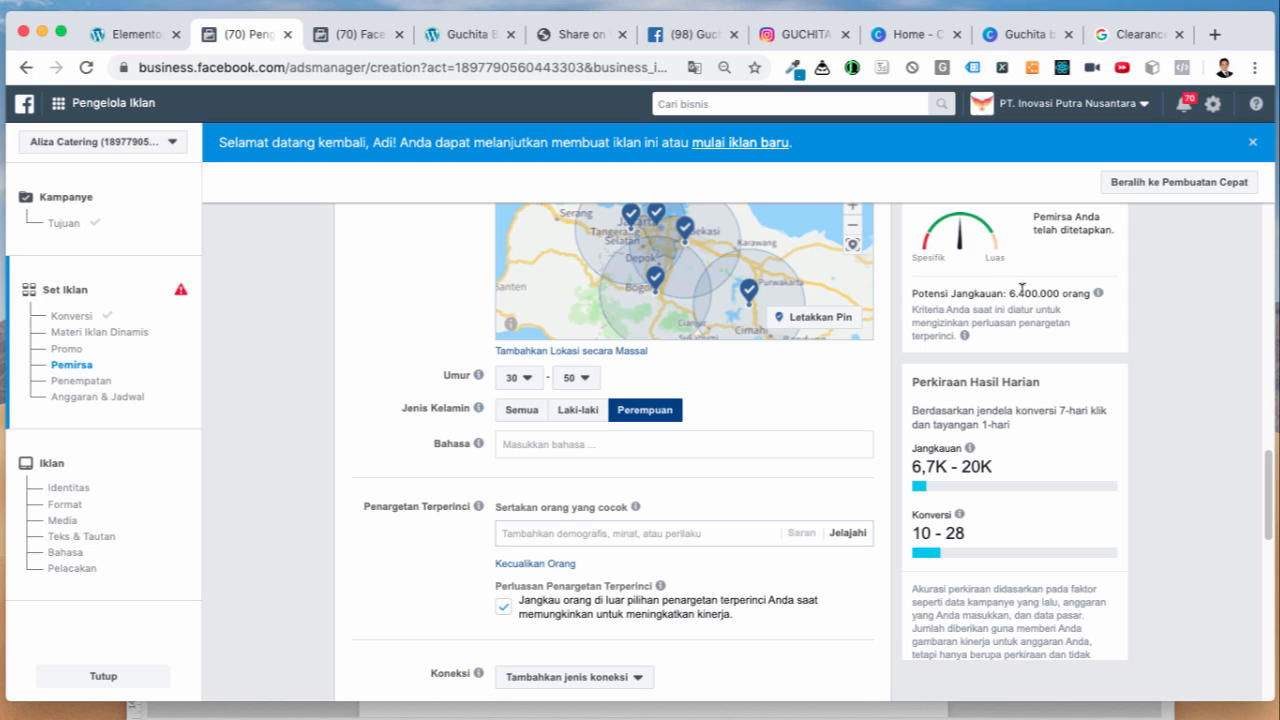
scroll(861, 493, down, 1)
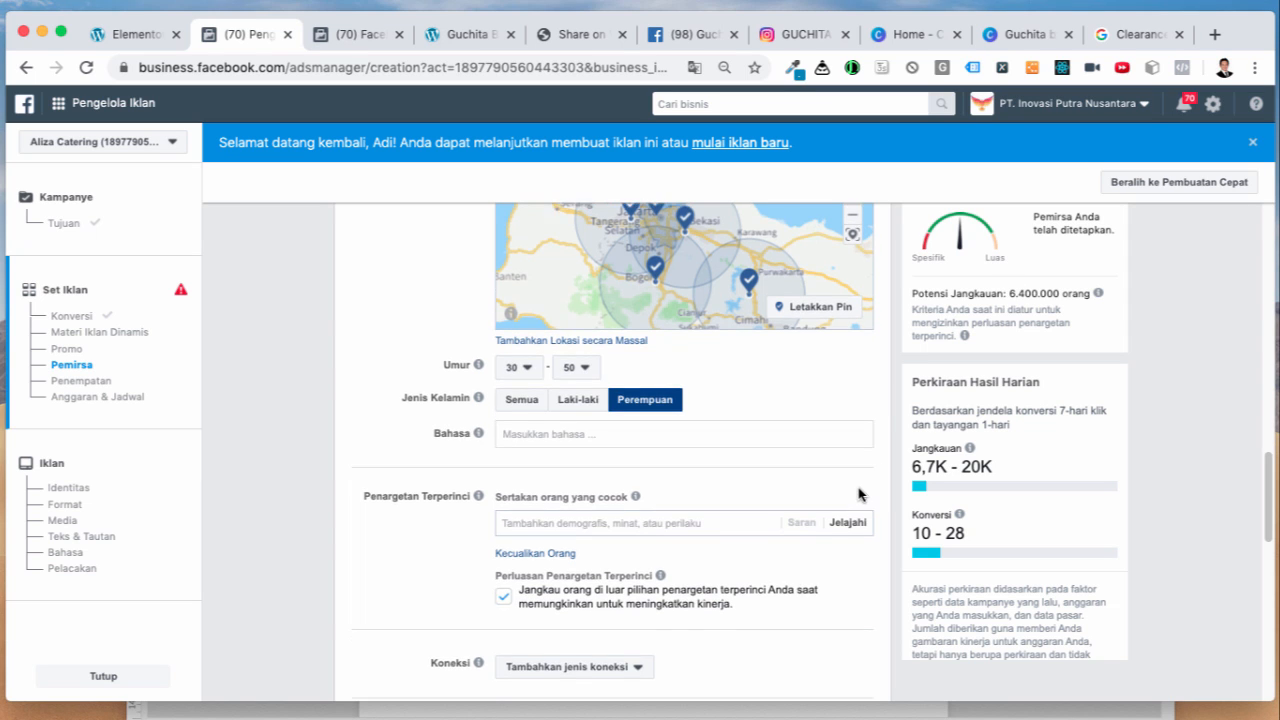
click(505, 585)
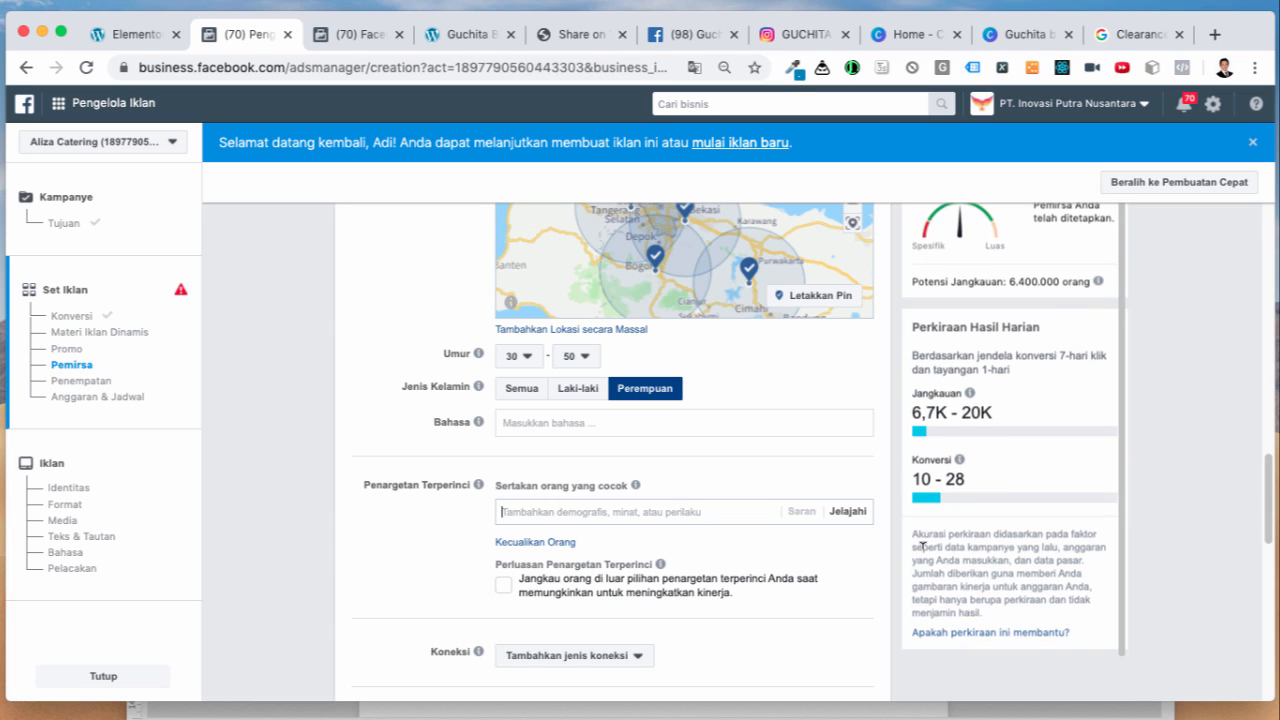
Step: Browse detailed targeting to Demografi > Pendidikan > Tingkat Pendidikan
click(847, 511)
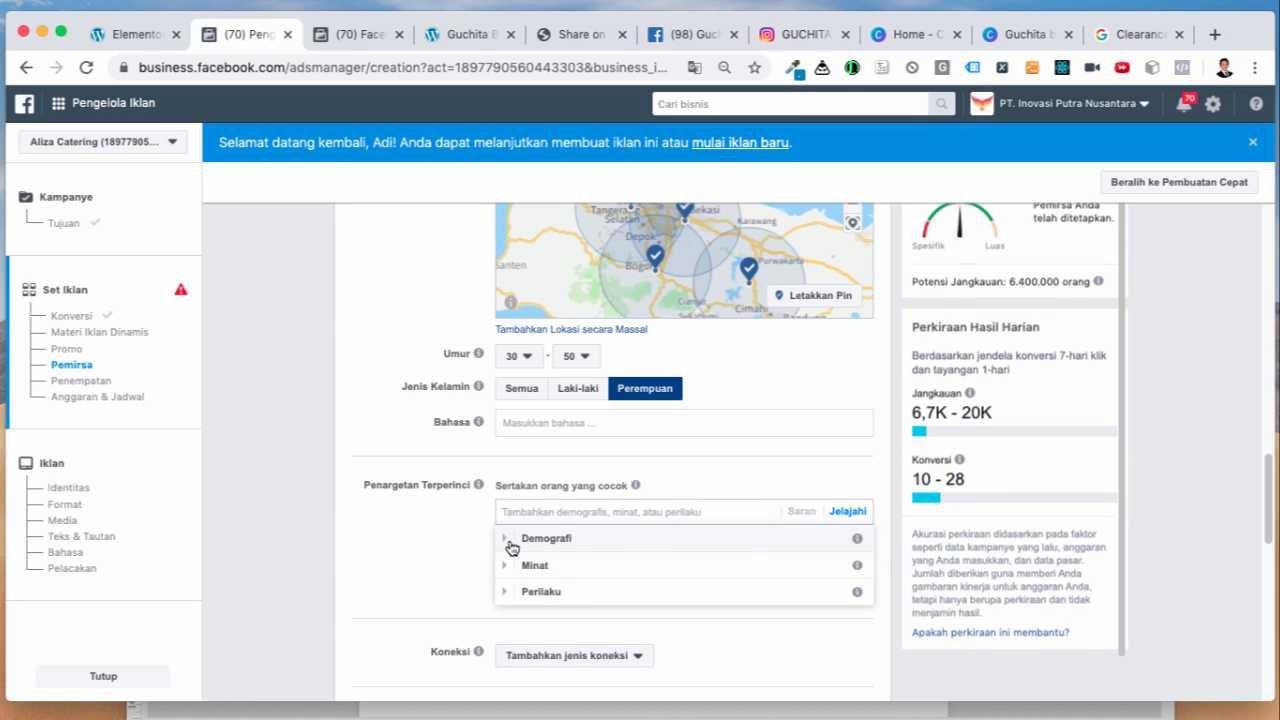
click(506, 538)
scroll(490, 537, down, 3)
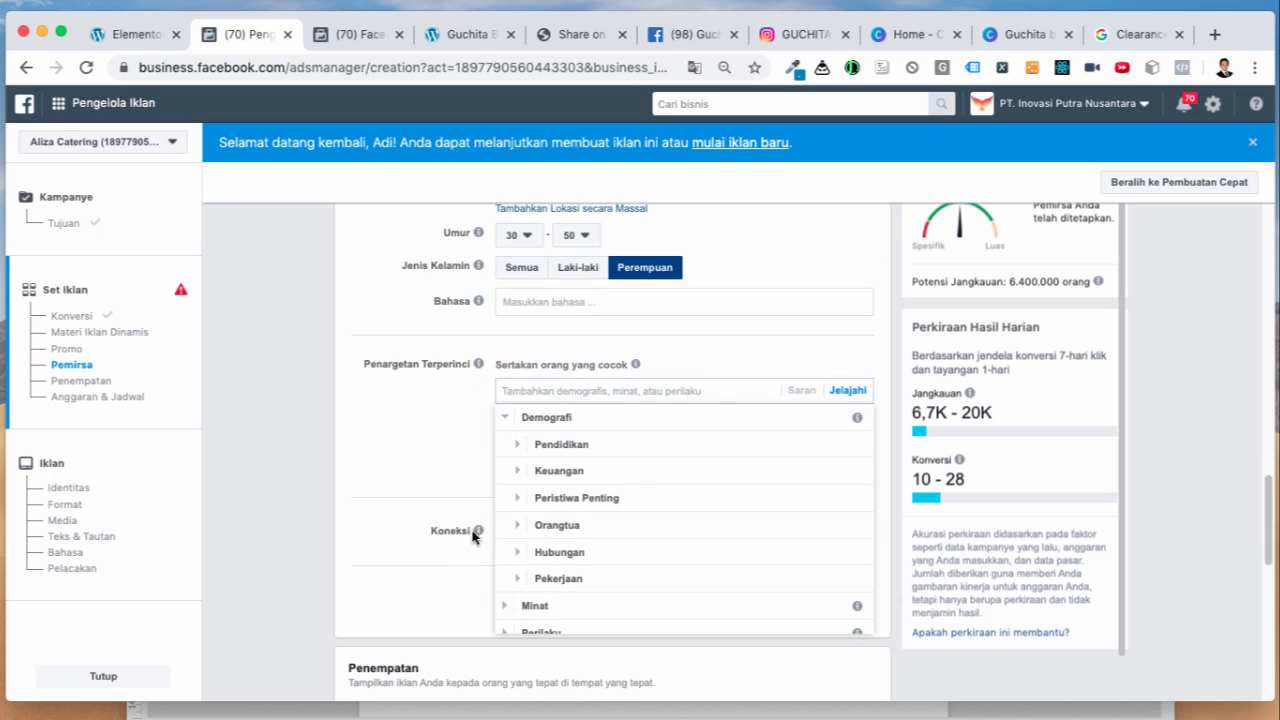
click(519, 447)
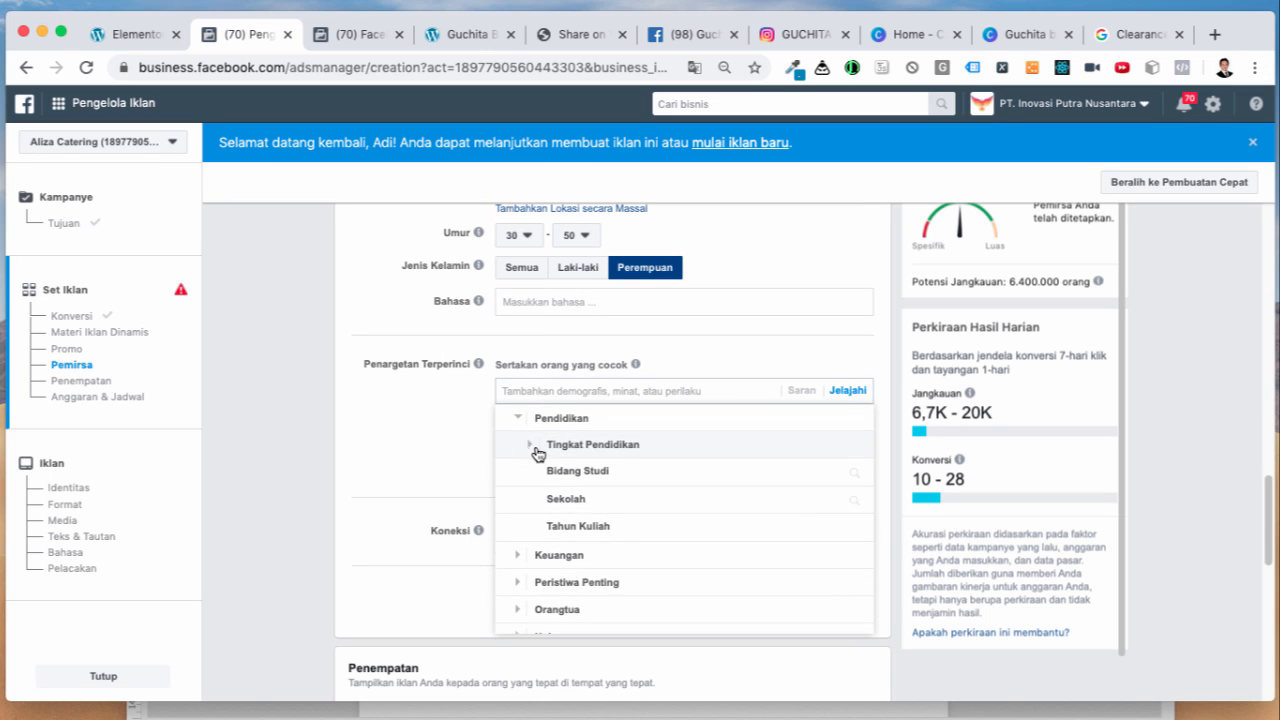
click(533, 450)
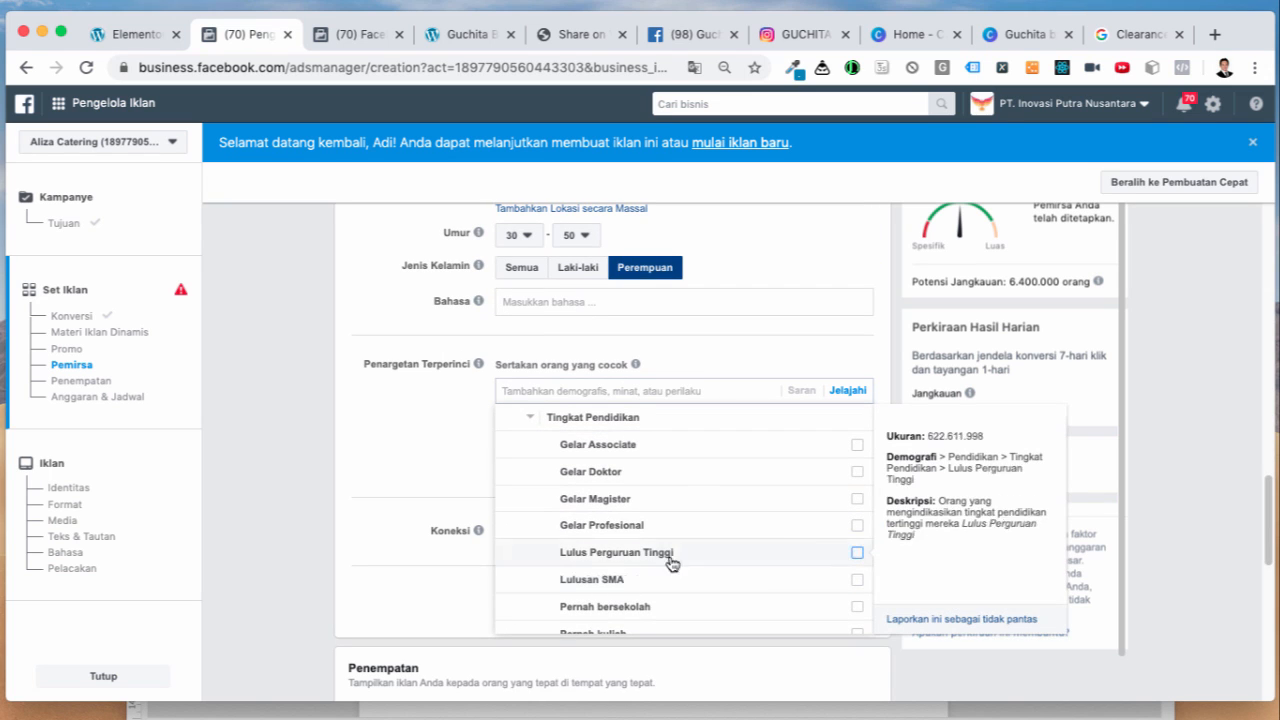
scroll(765, 569, down, 1)
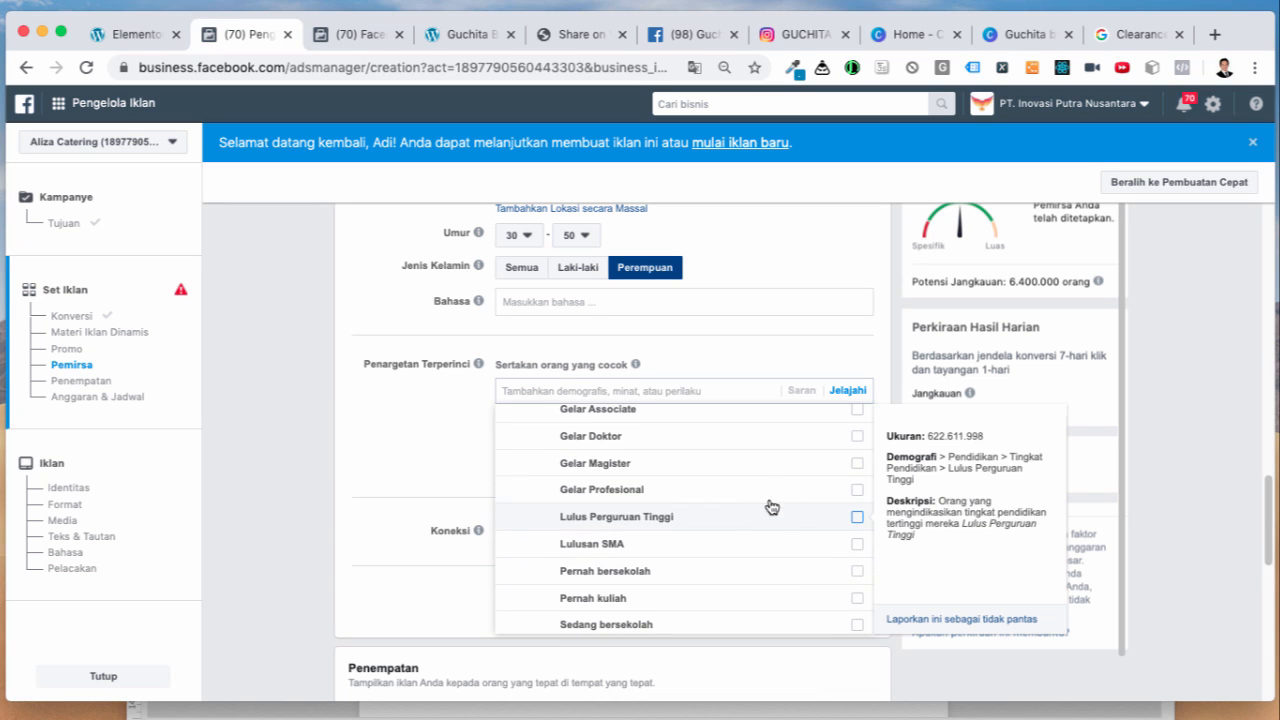
Step: Add Gelar Profesional and Lulus Perguruan Tinggi, then search detailed targeting for 'gu'
click(858, 491)
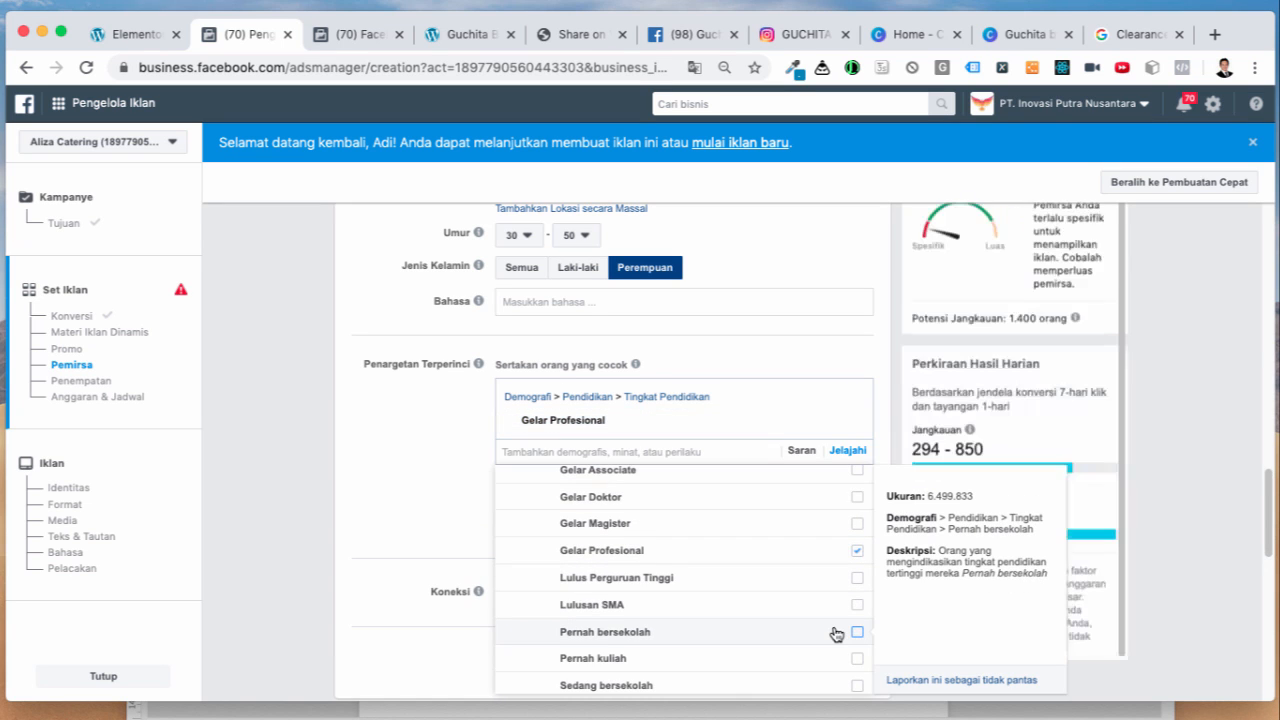
scroll(836, 634, down, 4)
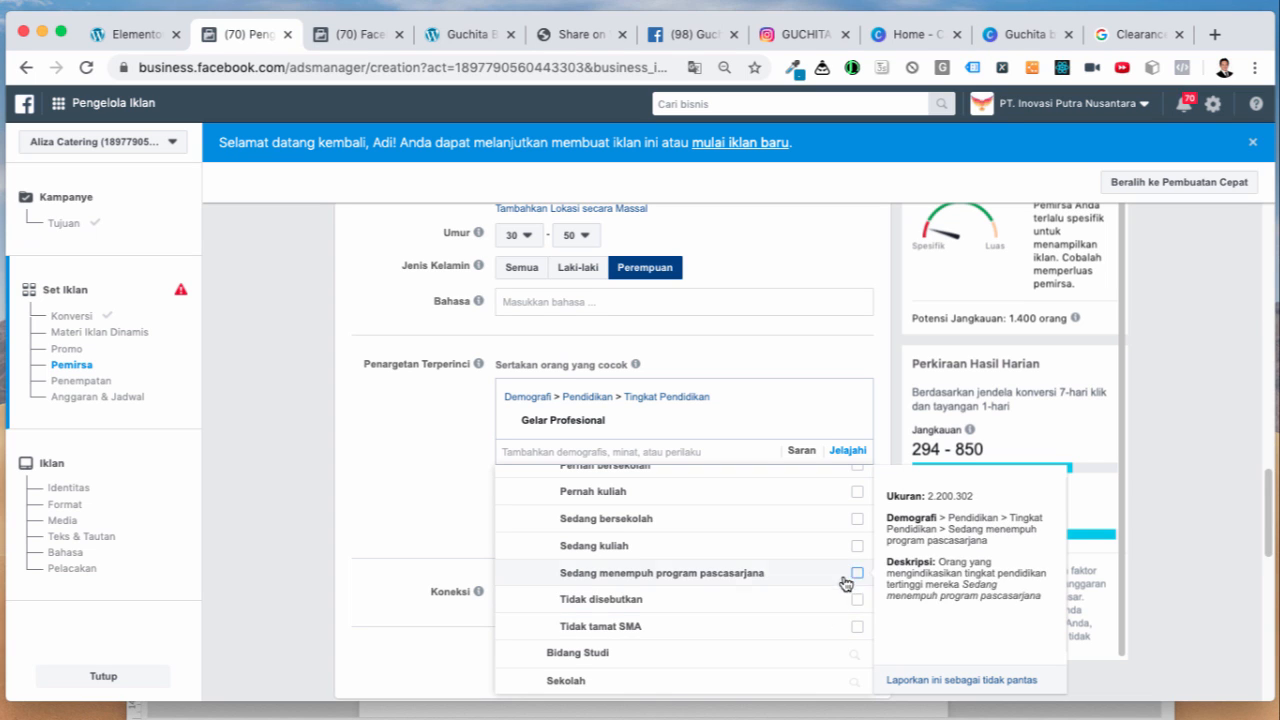
scroll(818, 600, up, 3)
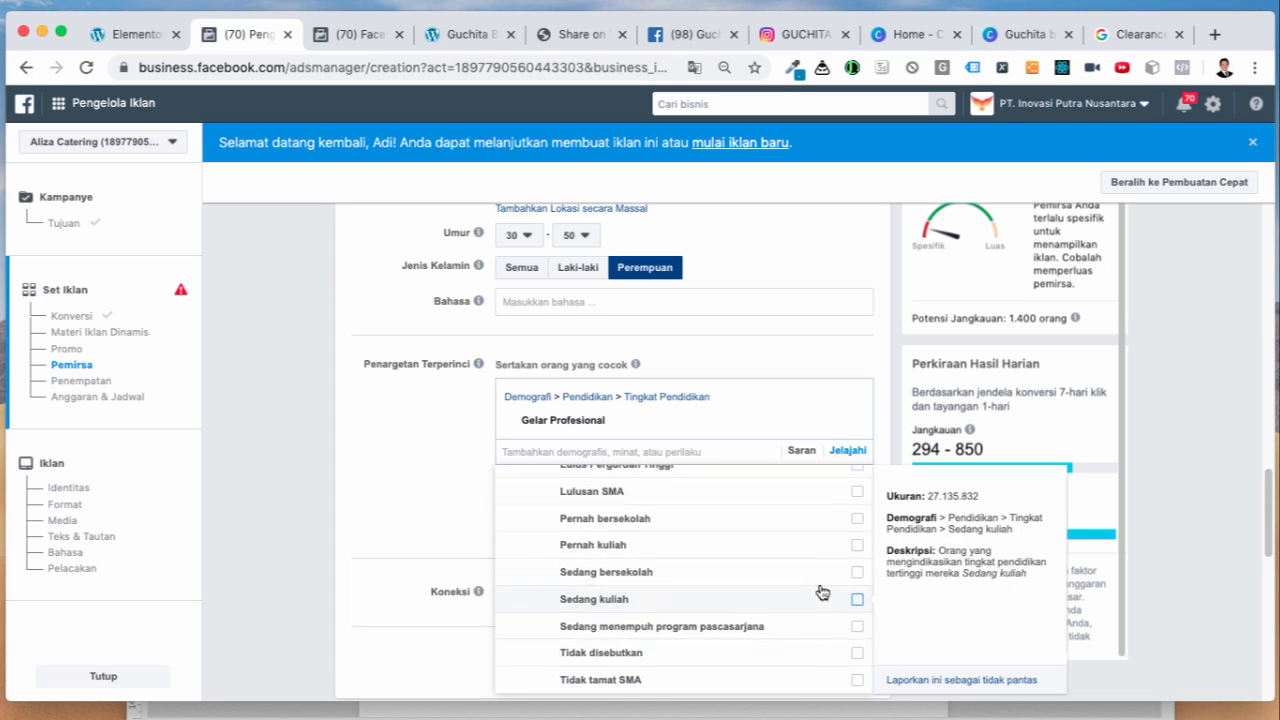
click(857, 499)
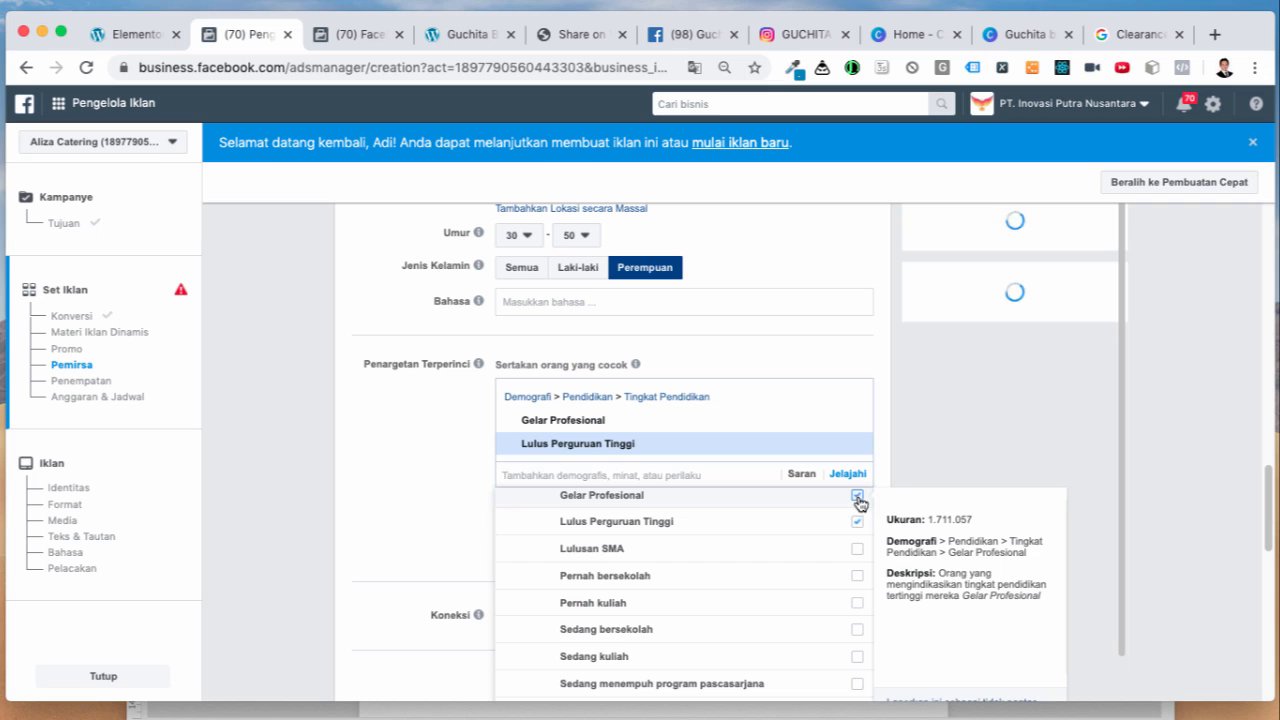
scroll(851, 592, down, 1)
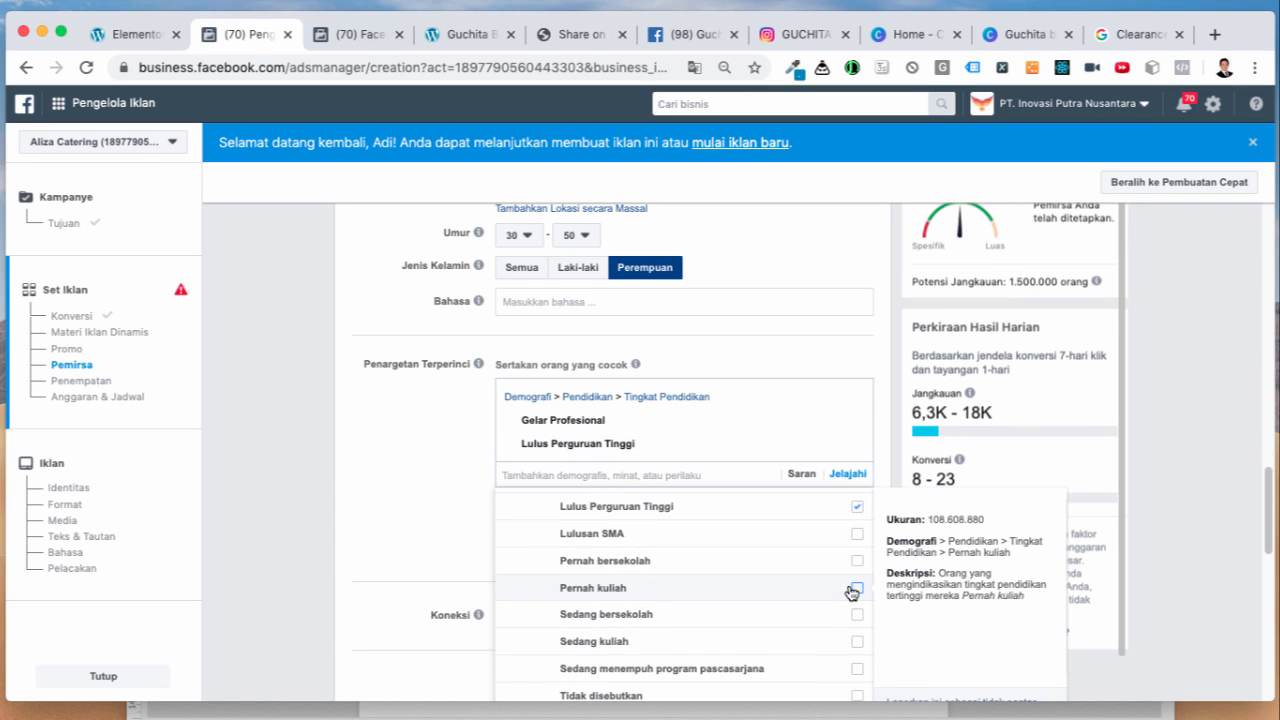
click(458, 515)
scroll(468, 515, down, 1)
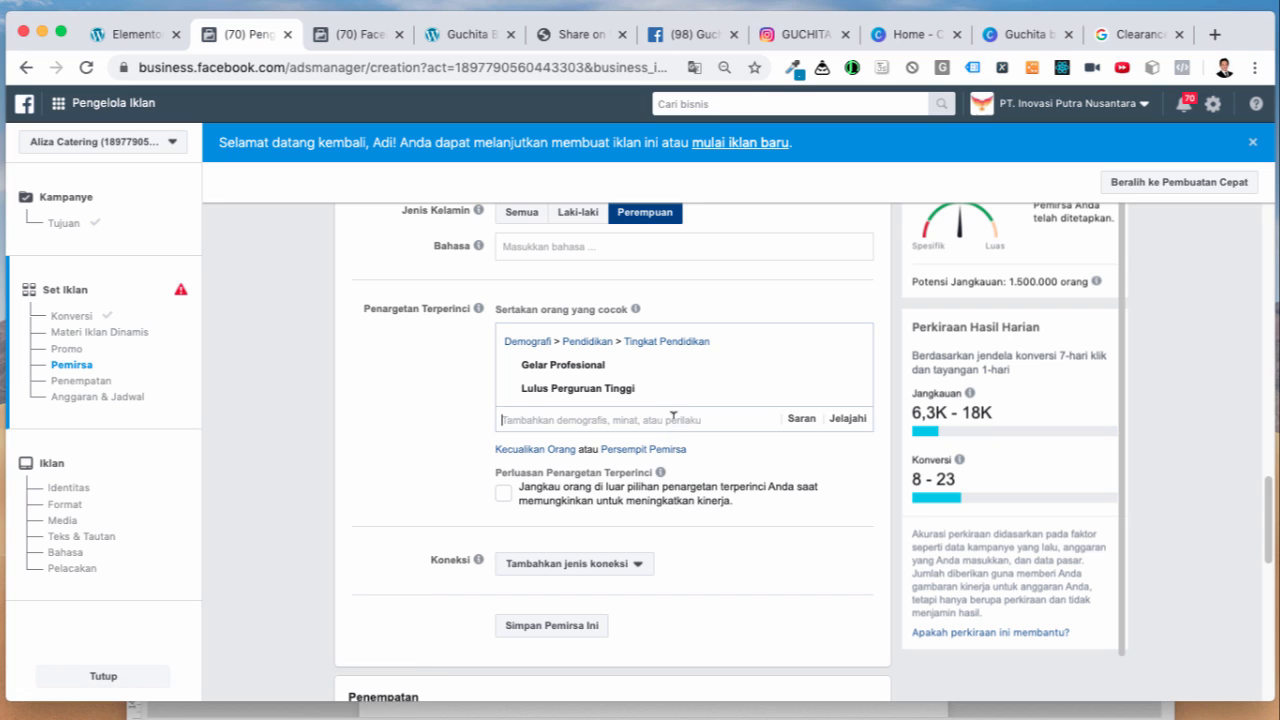
click(673, 418)
text(gucci)
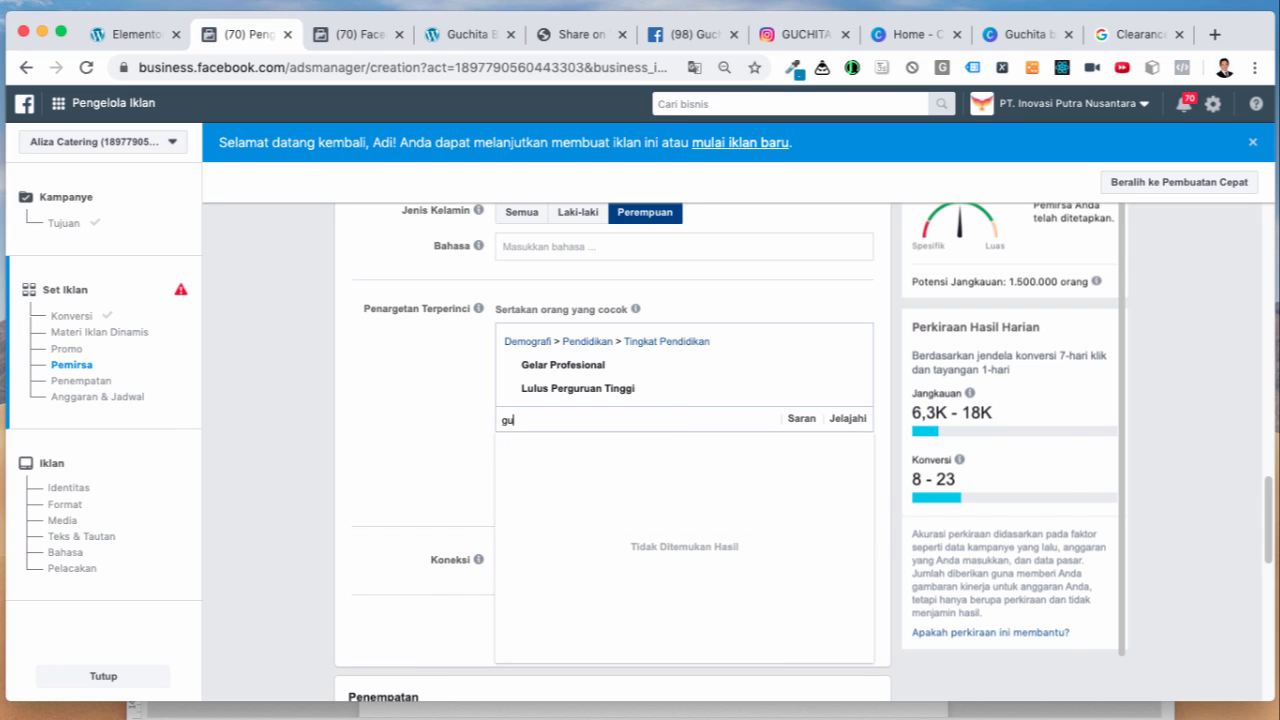
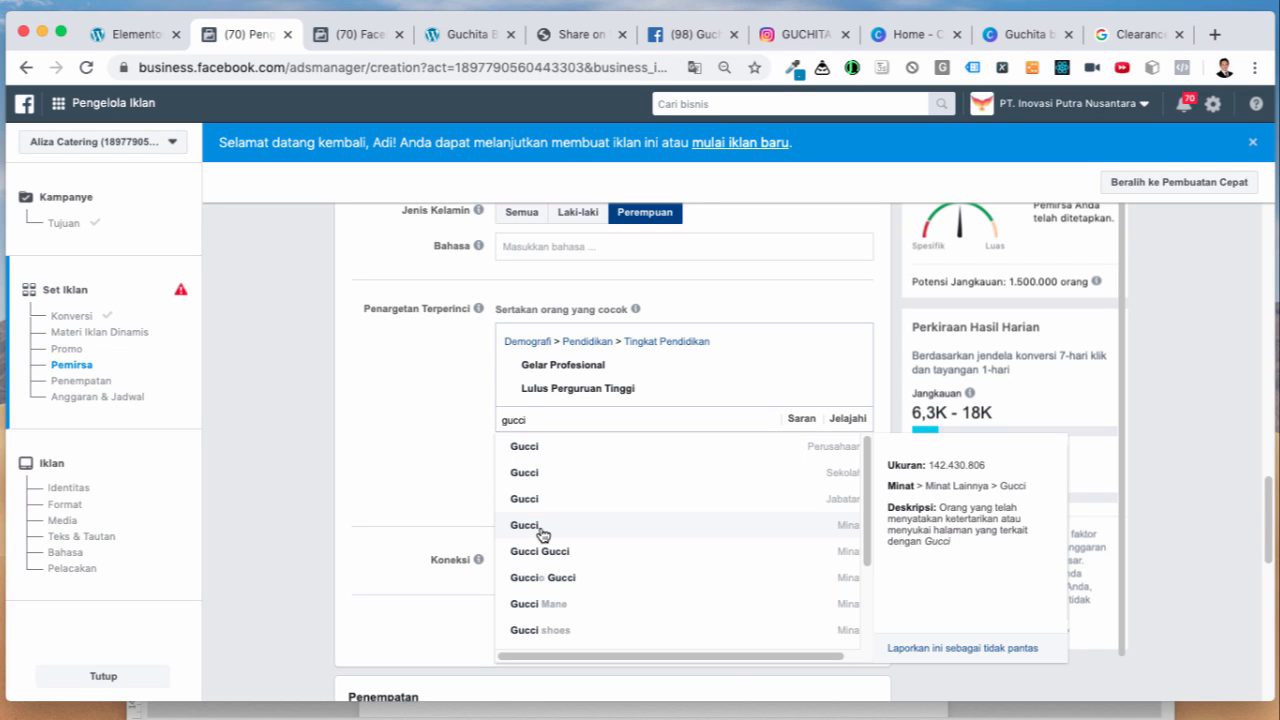
Step: Add Gucci, then add Prada, Hermès, Armani and Versace from the Saran suggestions
click(543, 533)
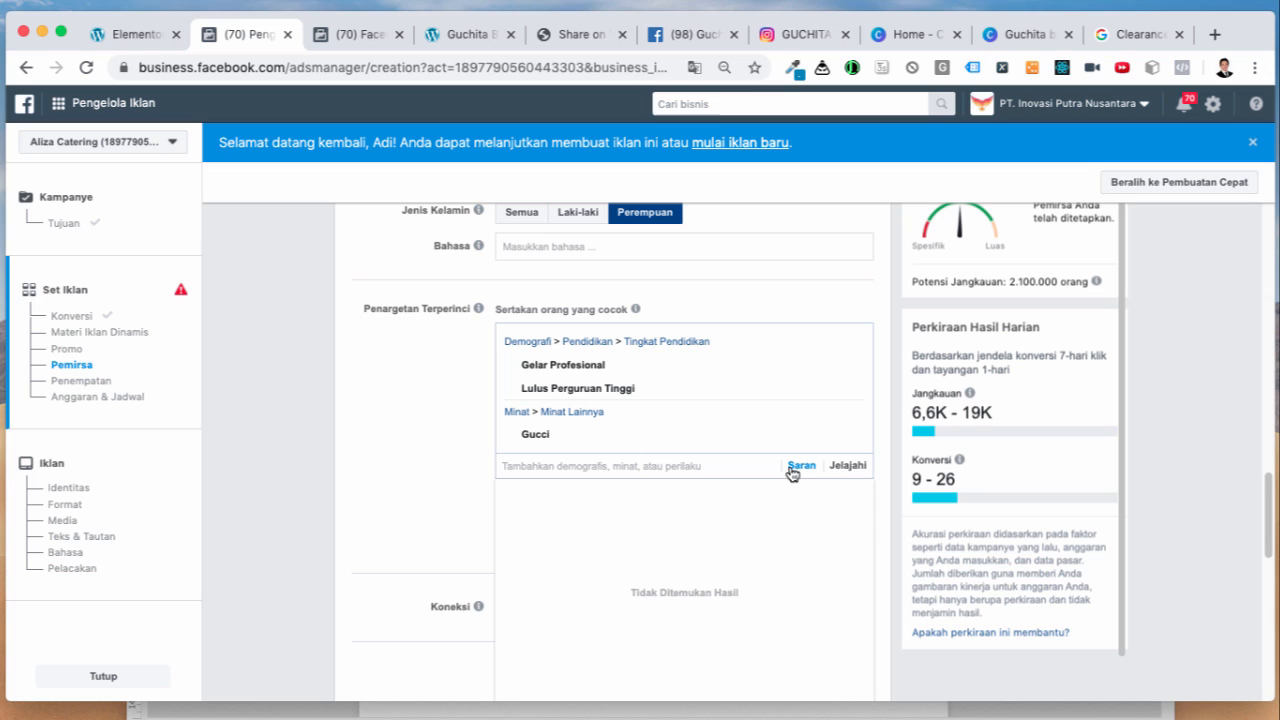
click(796, 470)
click(516, 493)
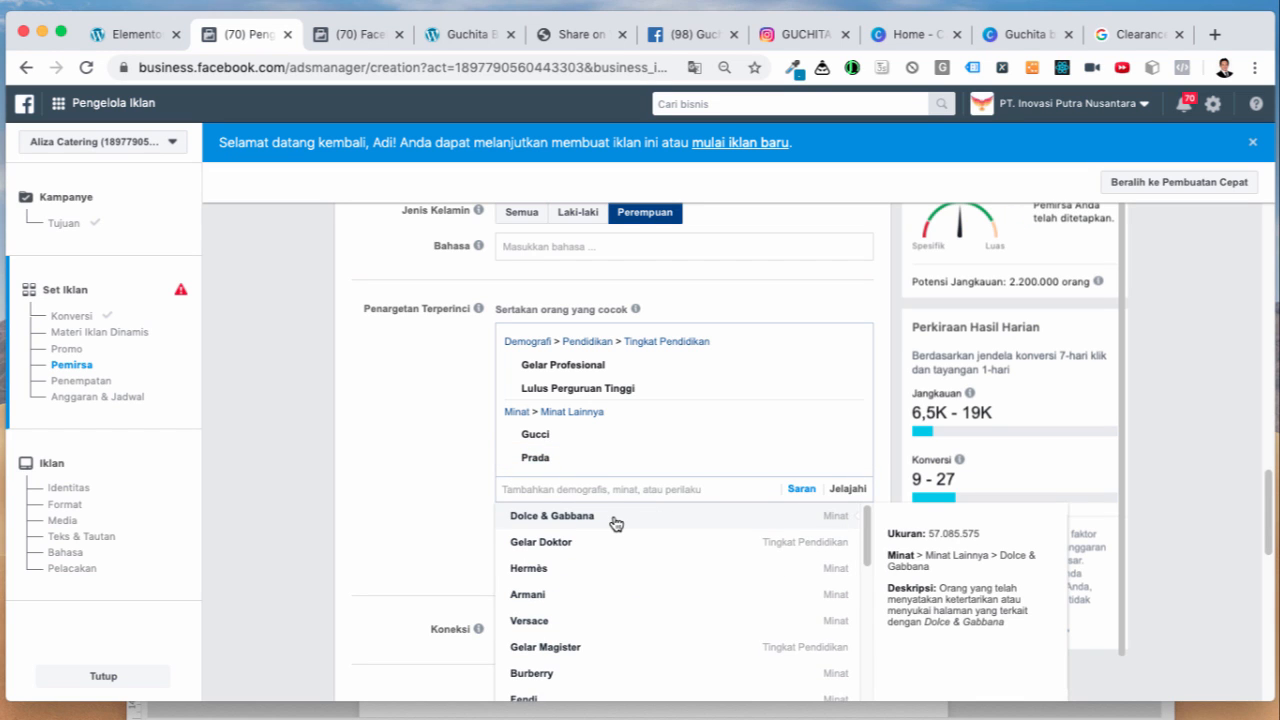
click(578, 570)
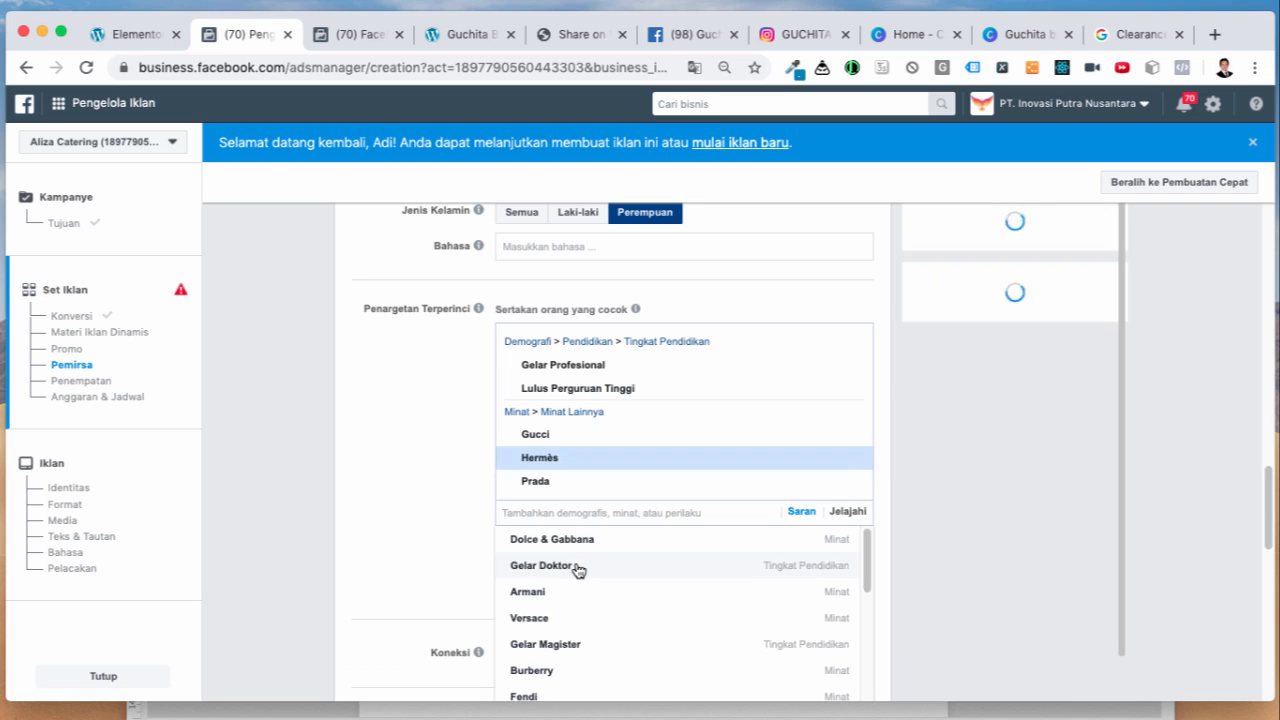
click(575, 600)
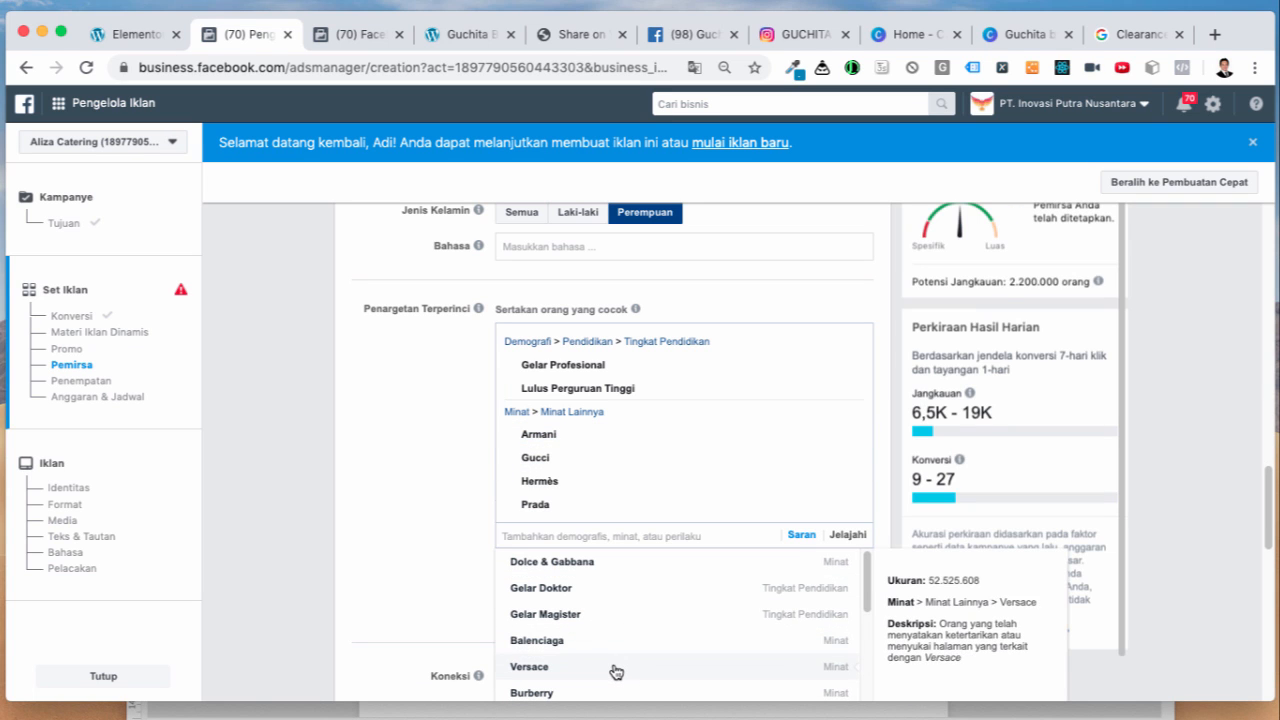
click(615, 672)
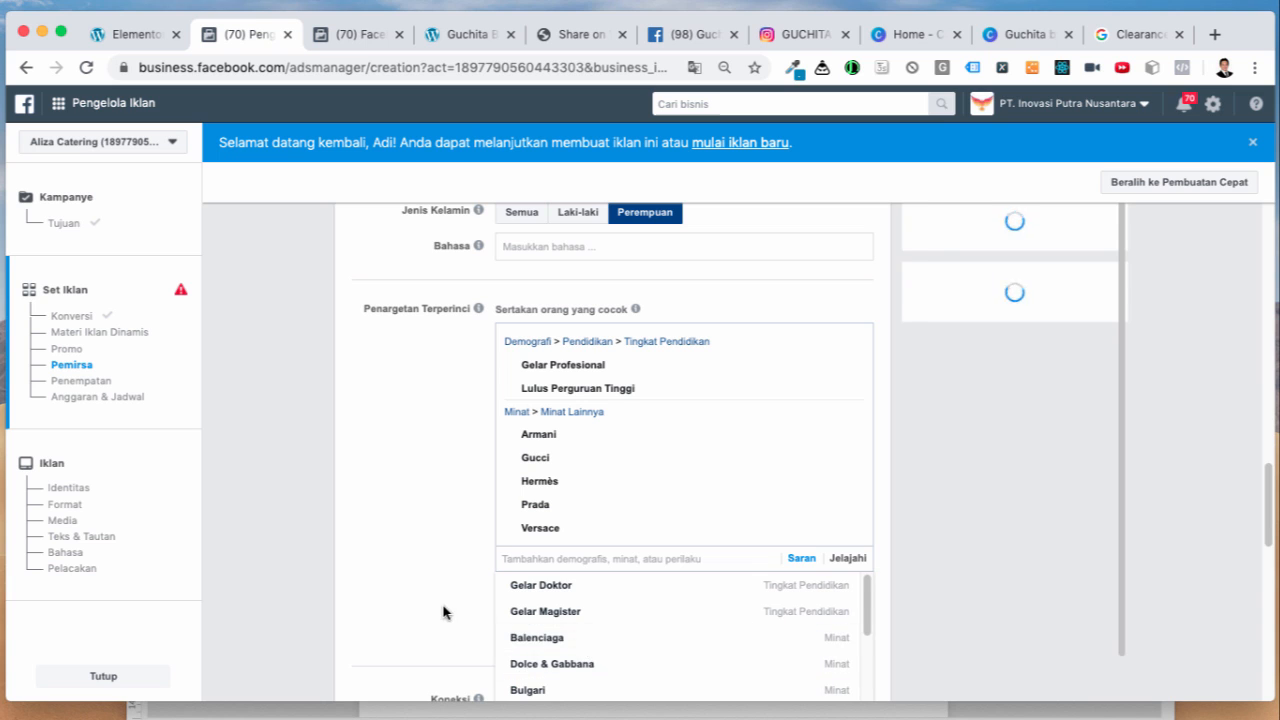
Step: Add Bulgari, Burberry, Tiffany & Co., Swarovski and Pandora (jewelry), then close the suggestions
scroll(444, 611, down, 1)
click(621, 654)
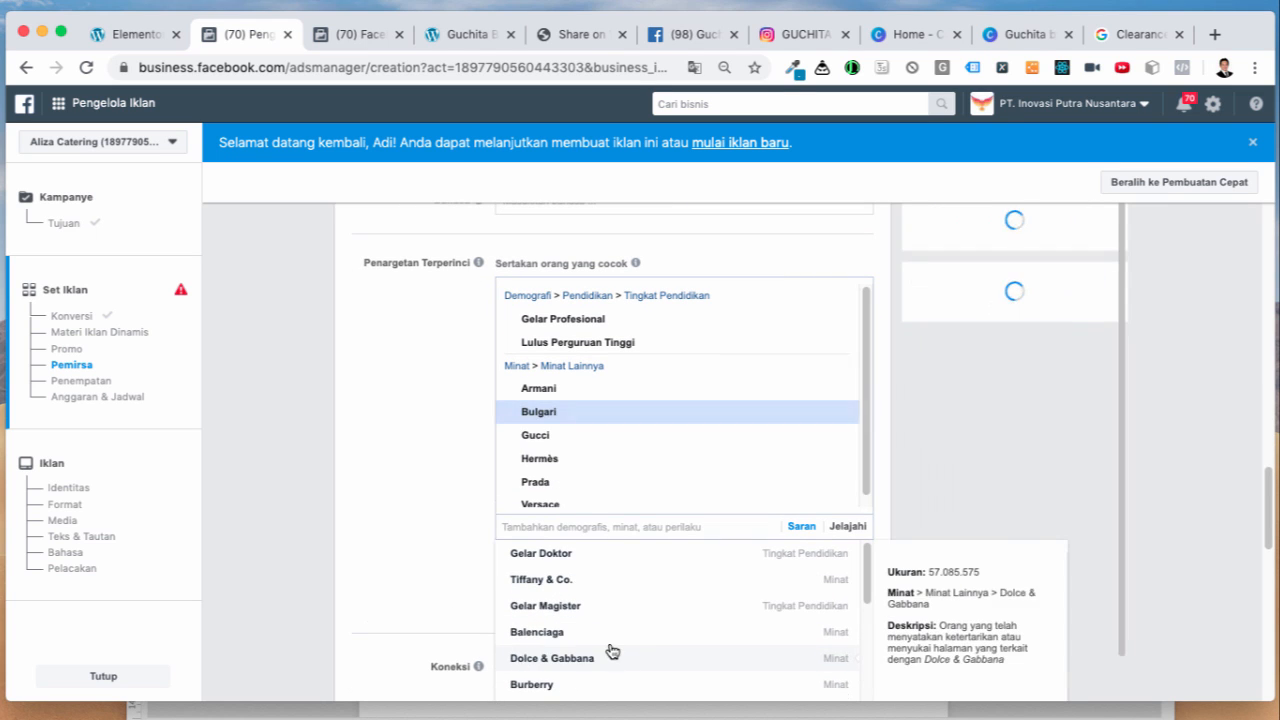
click(610, 688)
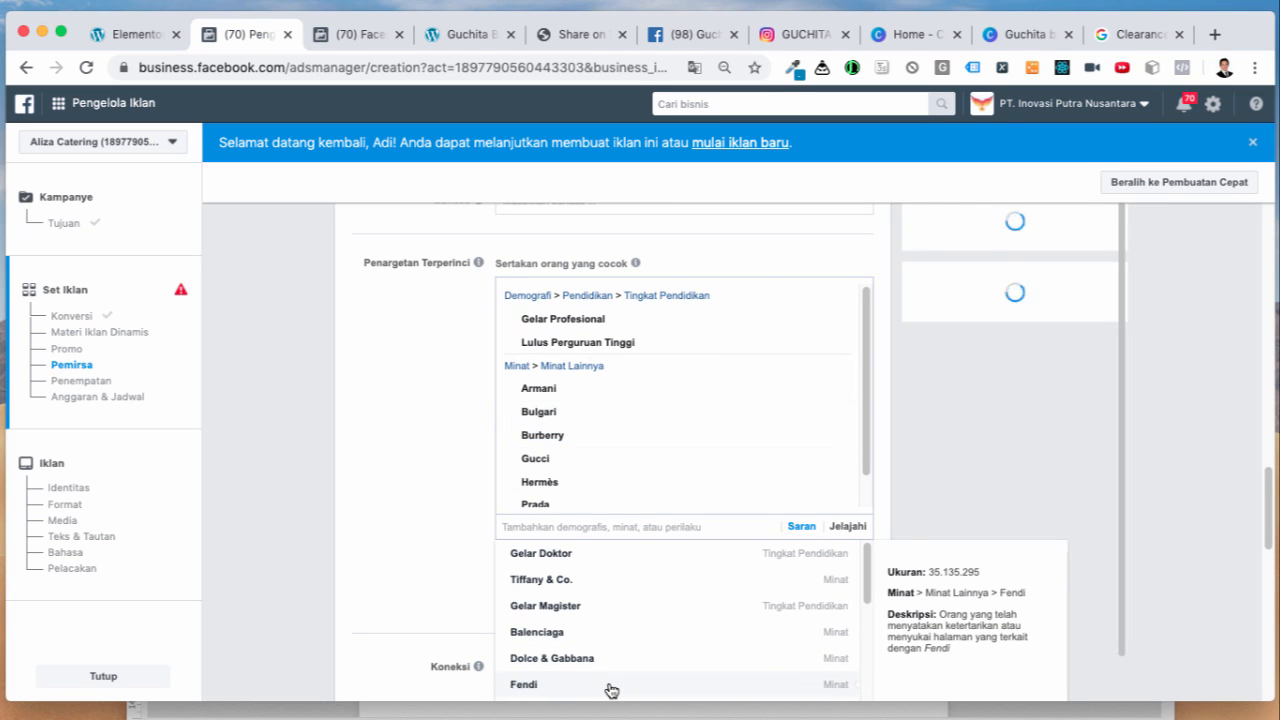
click(626, 581)
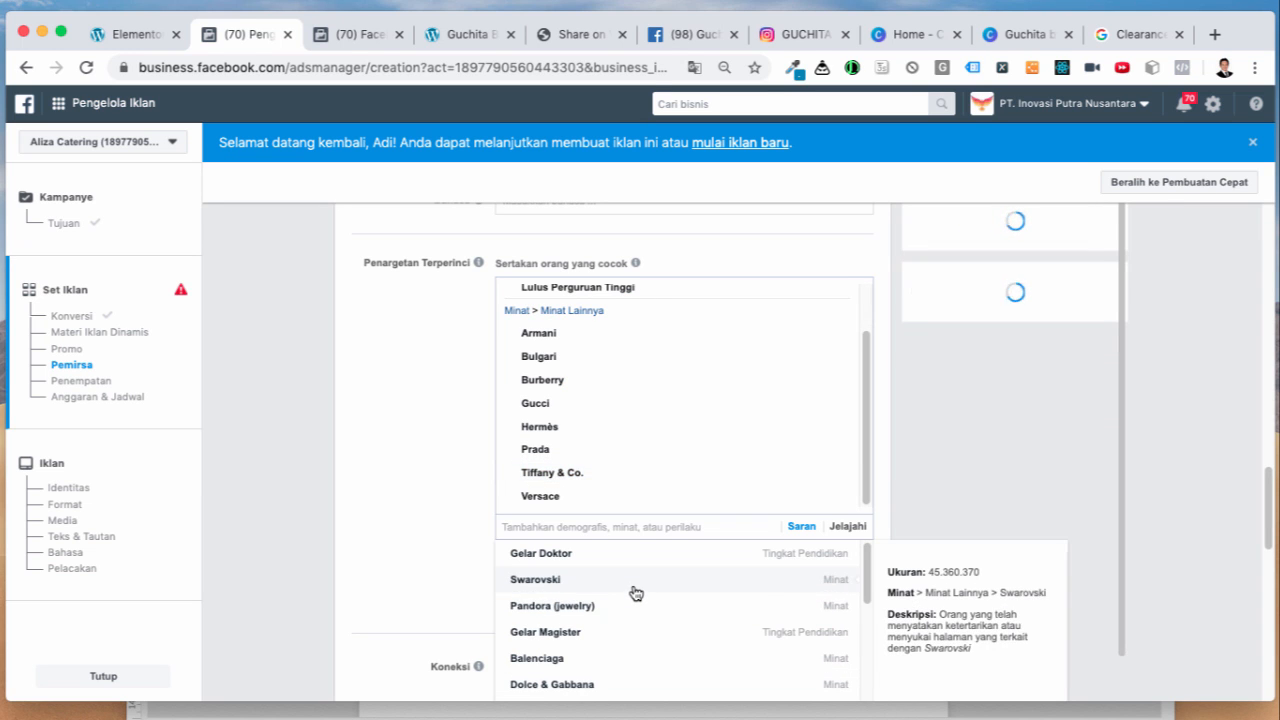
click(630, 590)
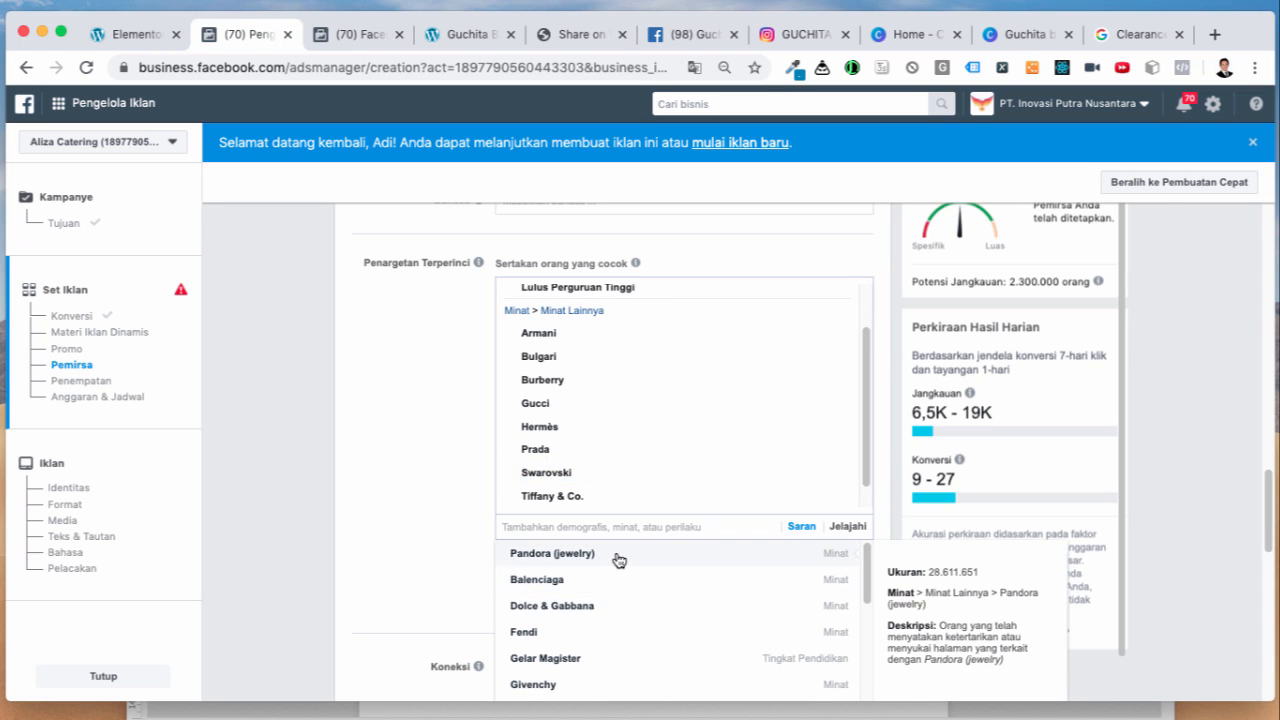
click(619, 558)
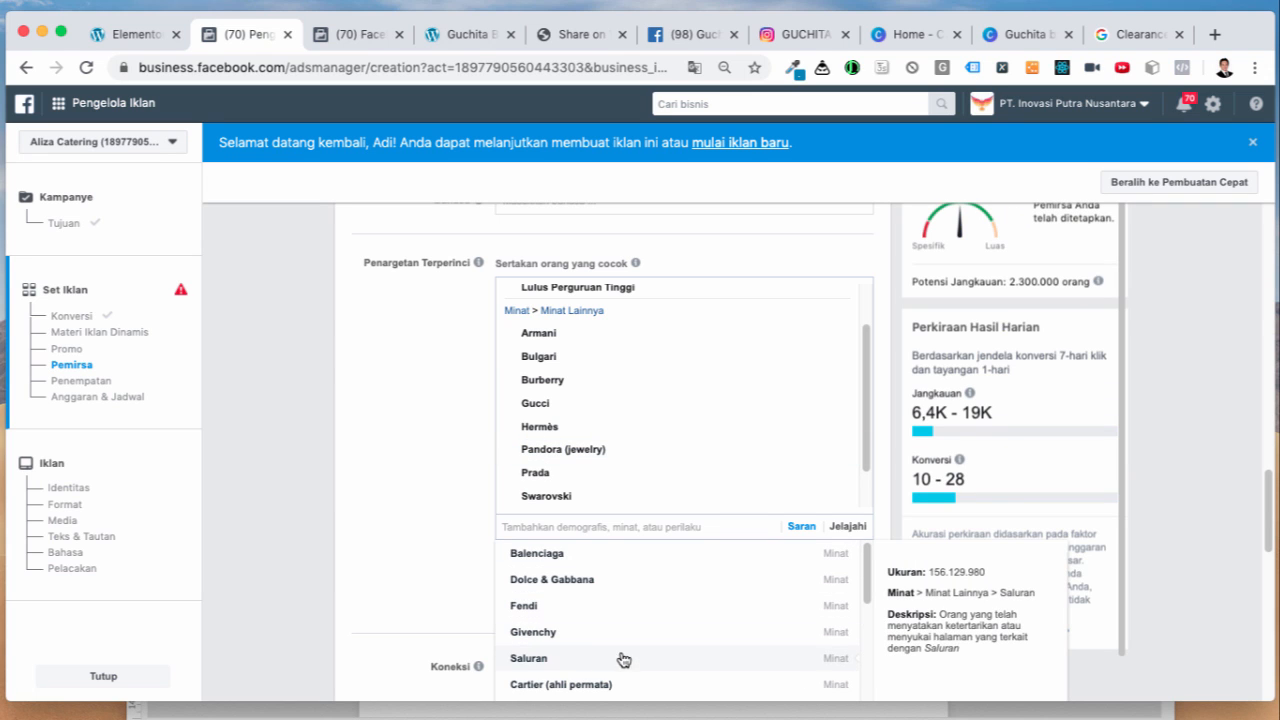
click(470, 543)
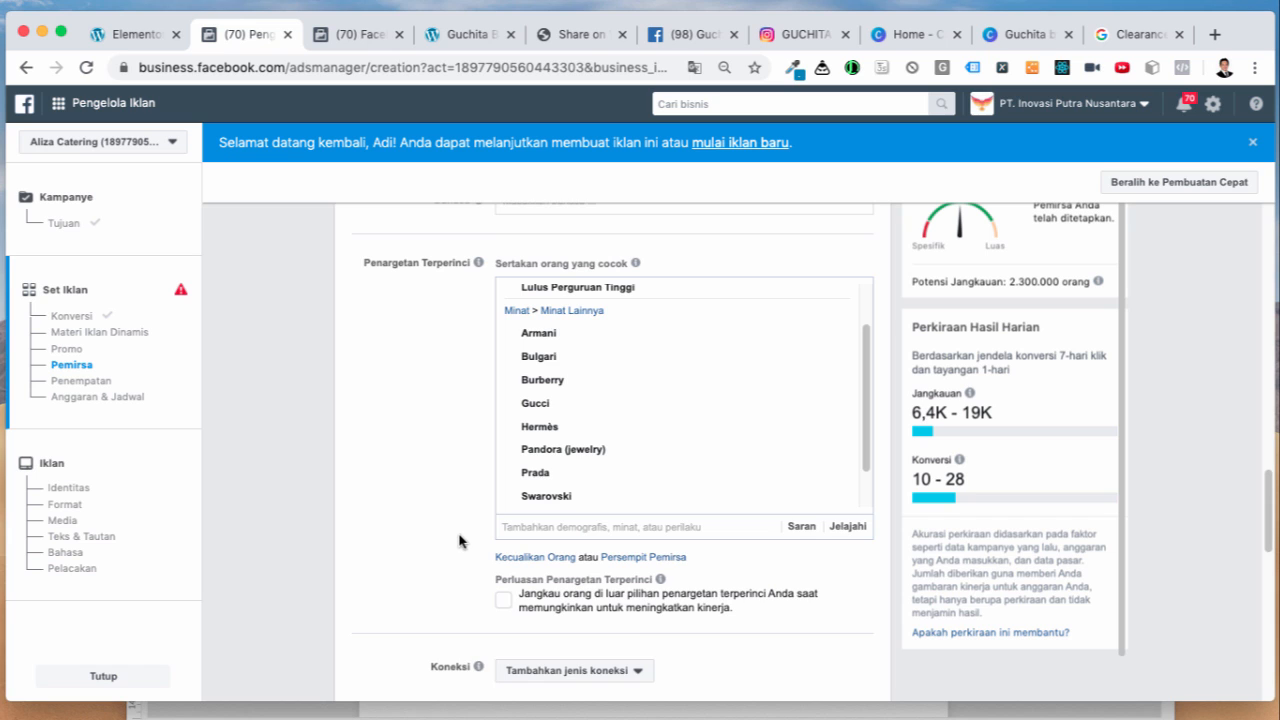
Step: Scroll through the detailed targeting list and select the Lulus Perguruan Tinggi text
scroll(457, 540, up, 1)
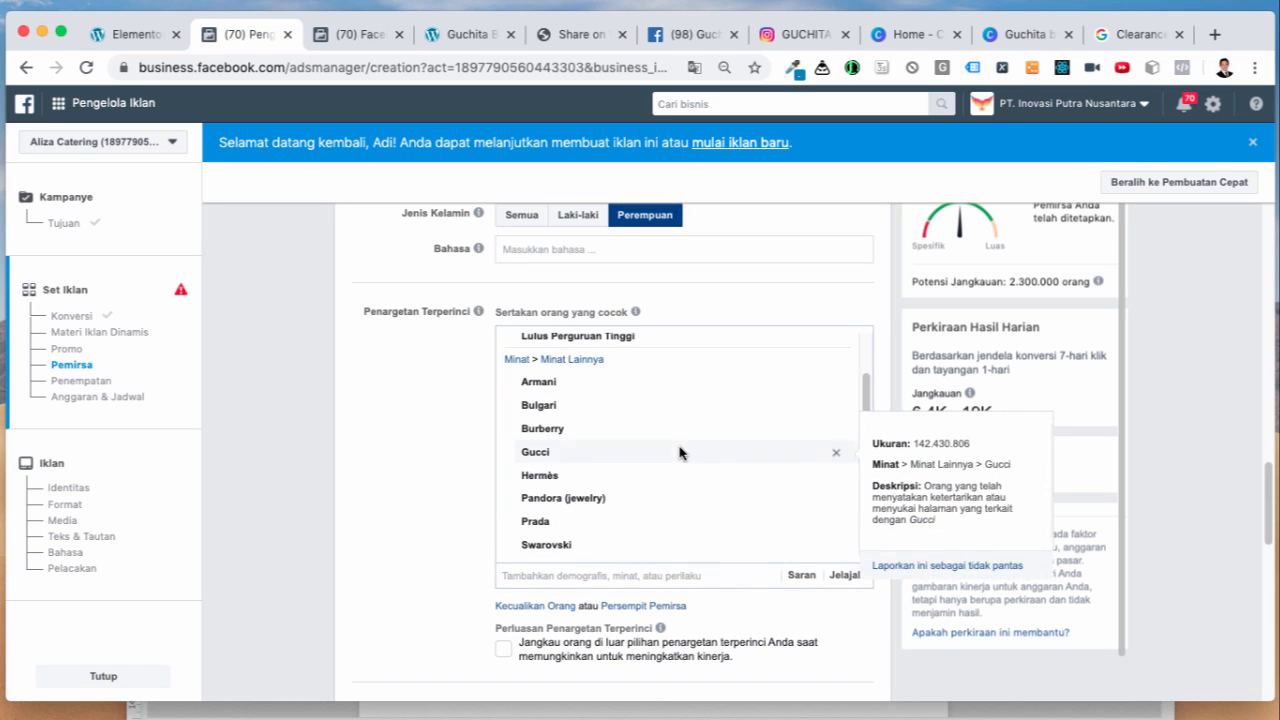
scroll(677, 457, up, 2)
scroll(666, 460, down, 3)
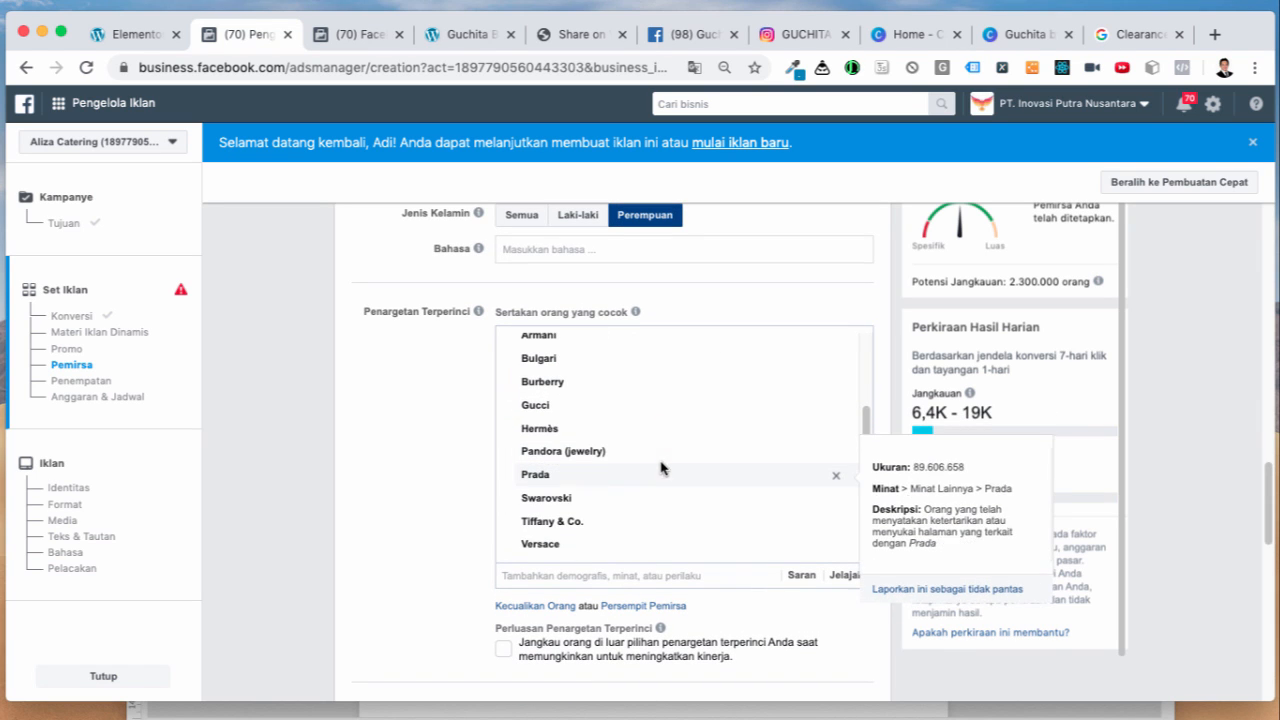
scroll(679, 510, up, 2)
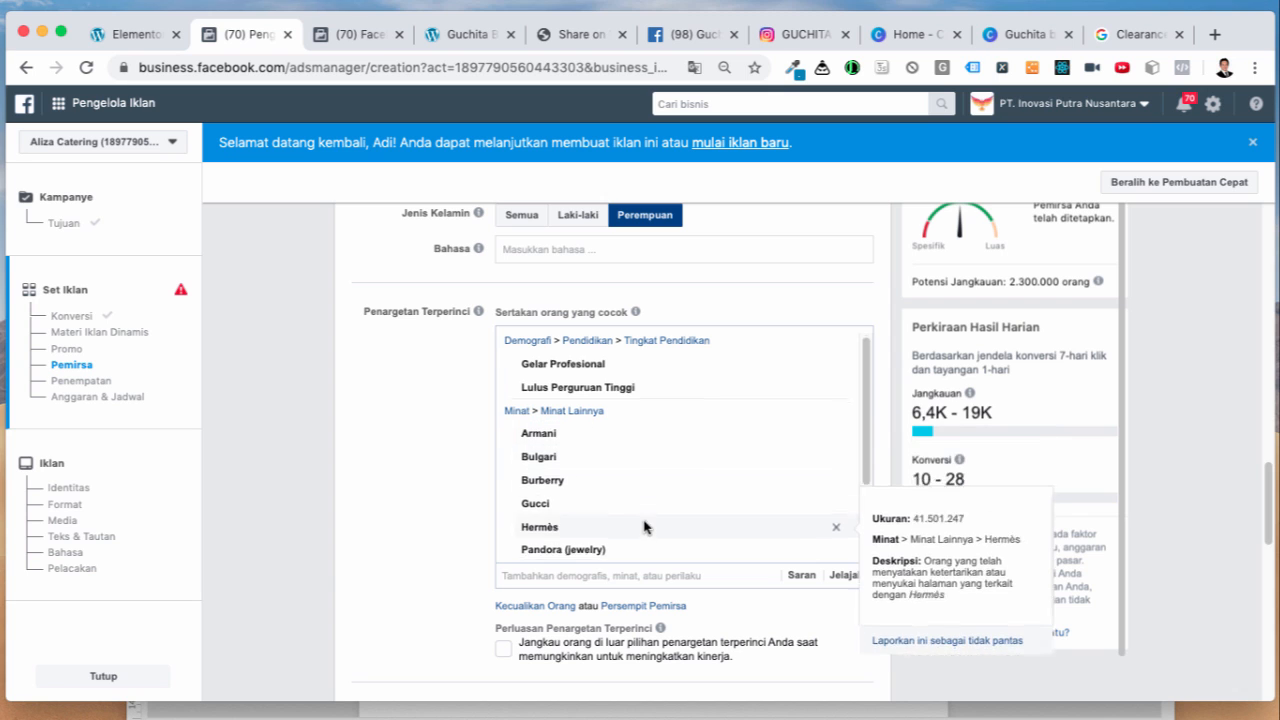
scroll(646, 526, down, 2)
scroll(646, 523, up, 1)
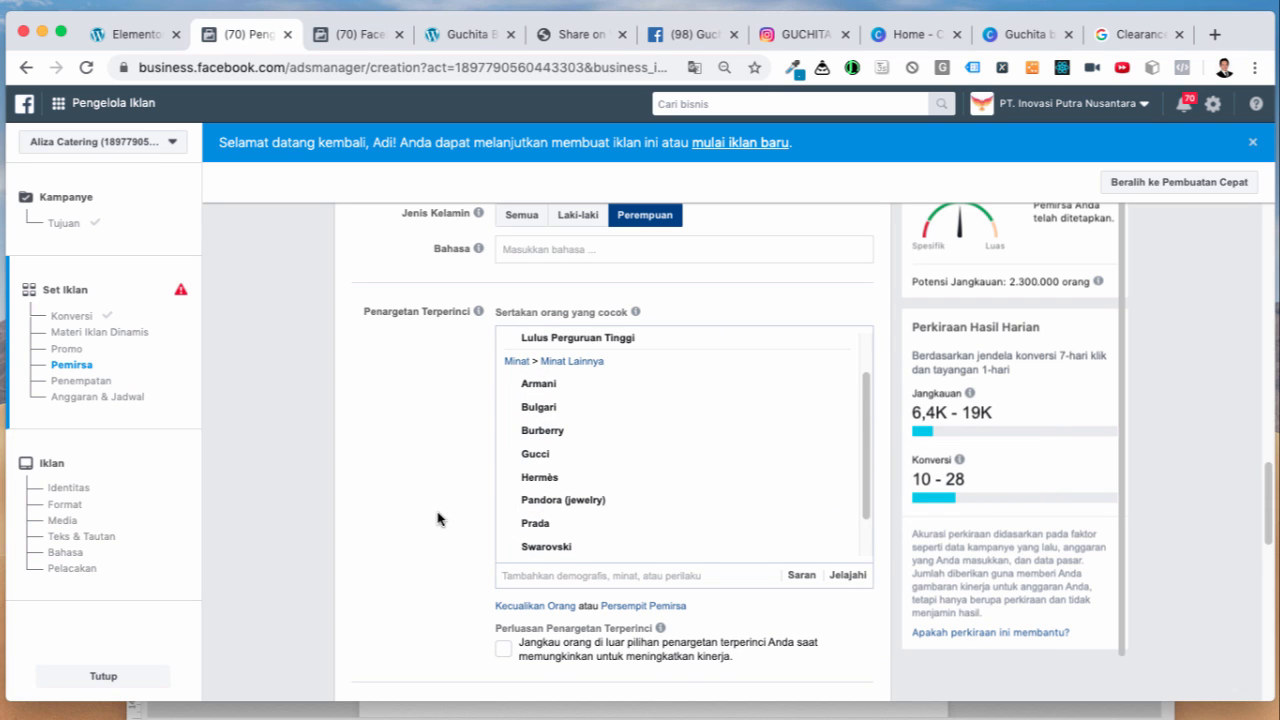
scroll(437, 518, down, 1)
scroll(541, 526, up, 2)
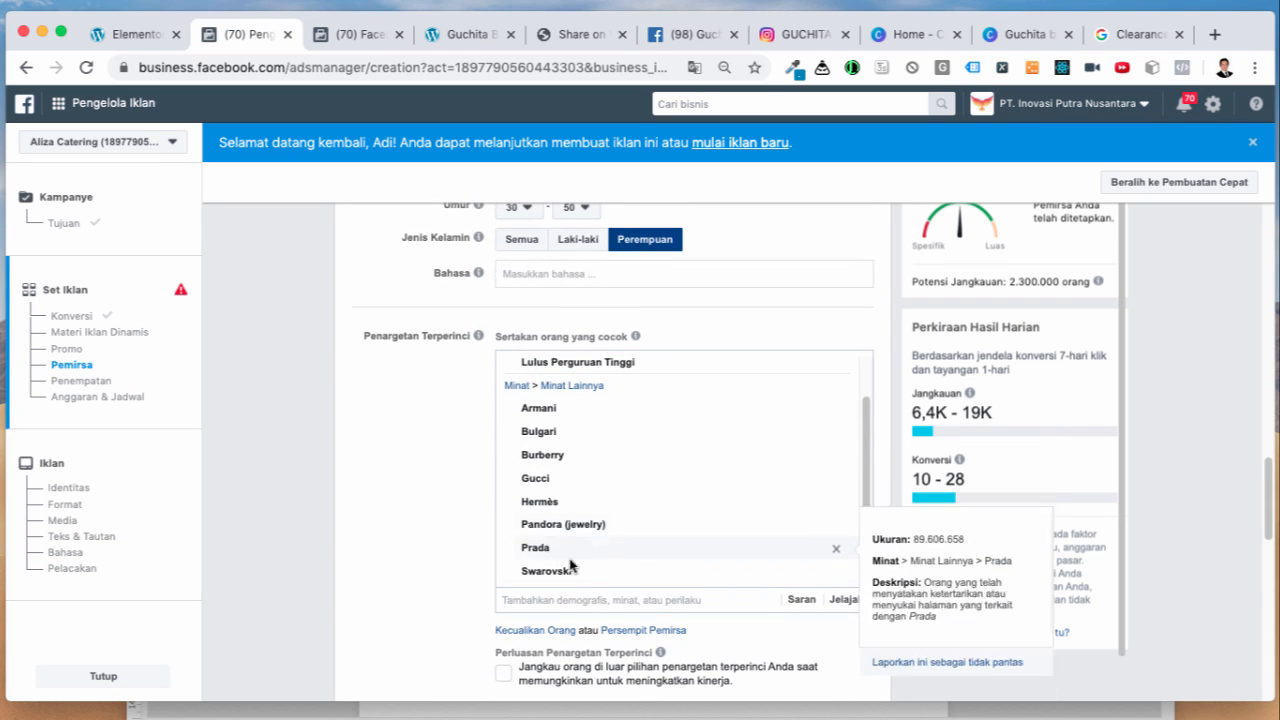
scroll(625, 574, up, 1)
scroll(625, 574, up, 1)
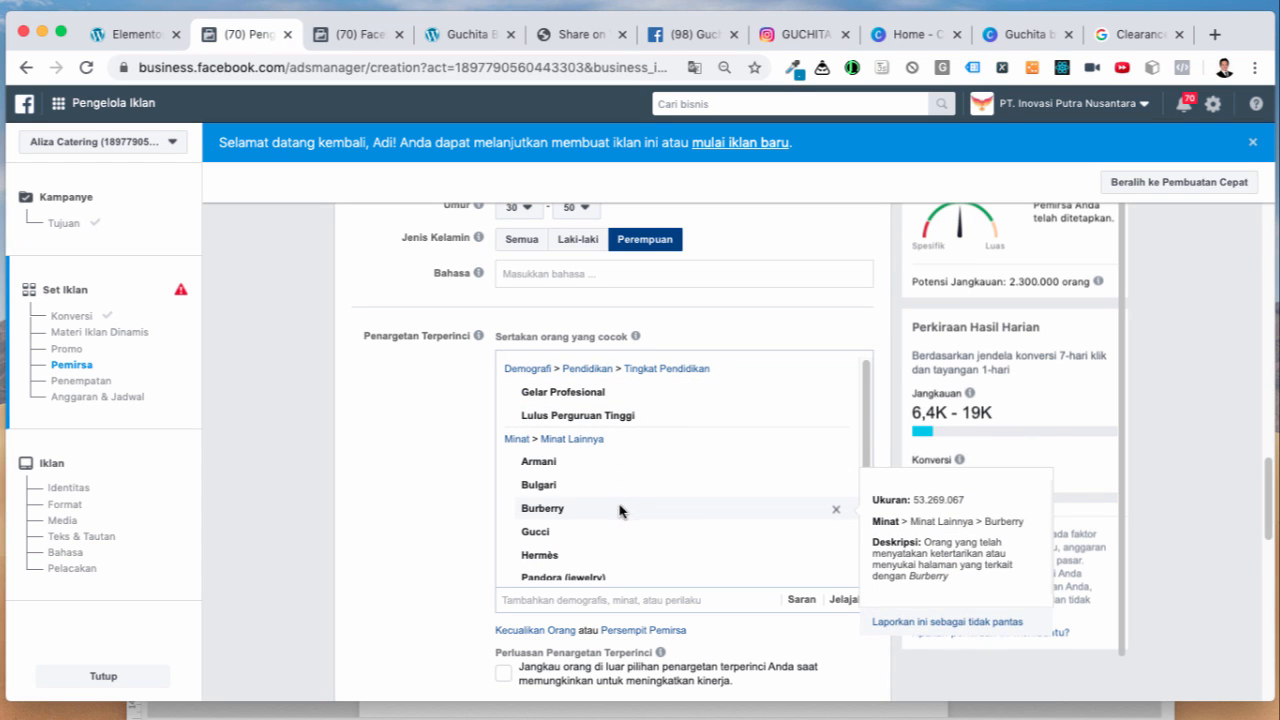
scroll(610, 474, down, 4)
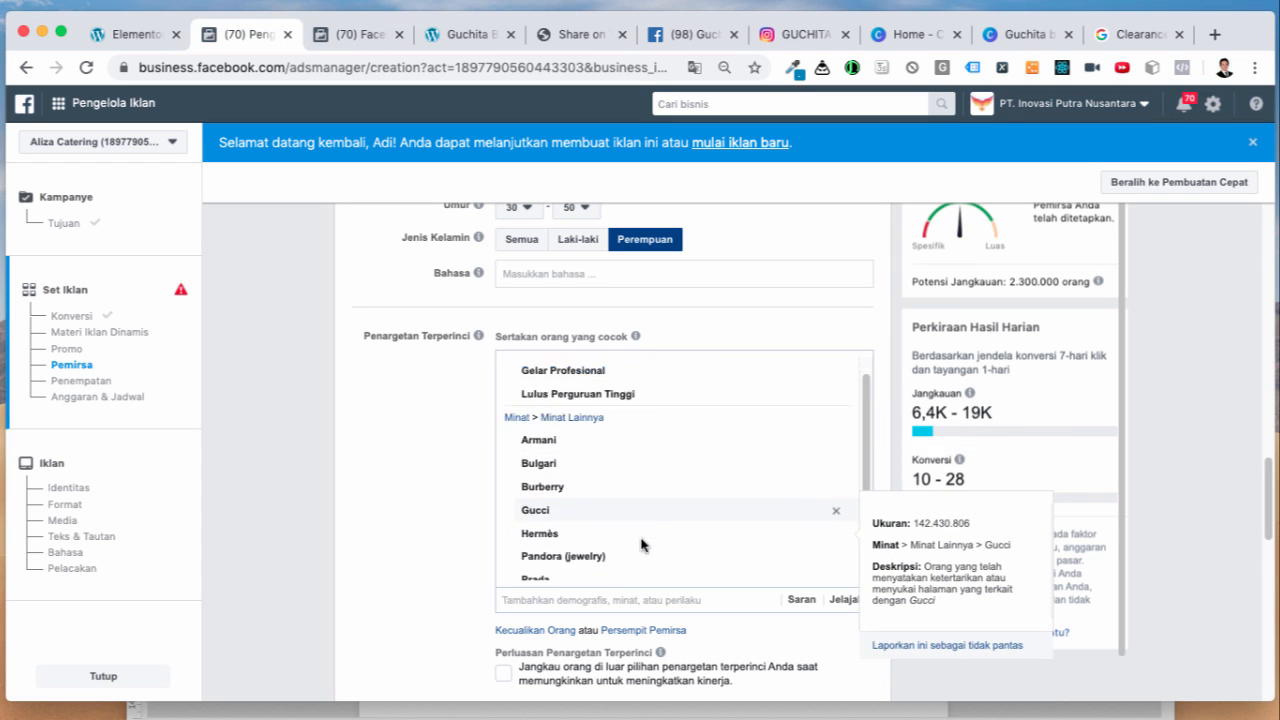
scroll(618, 468, up, 4)
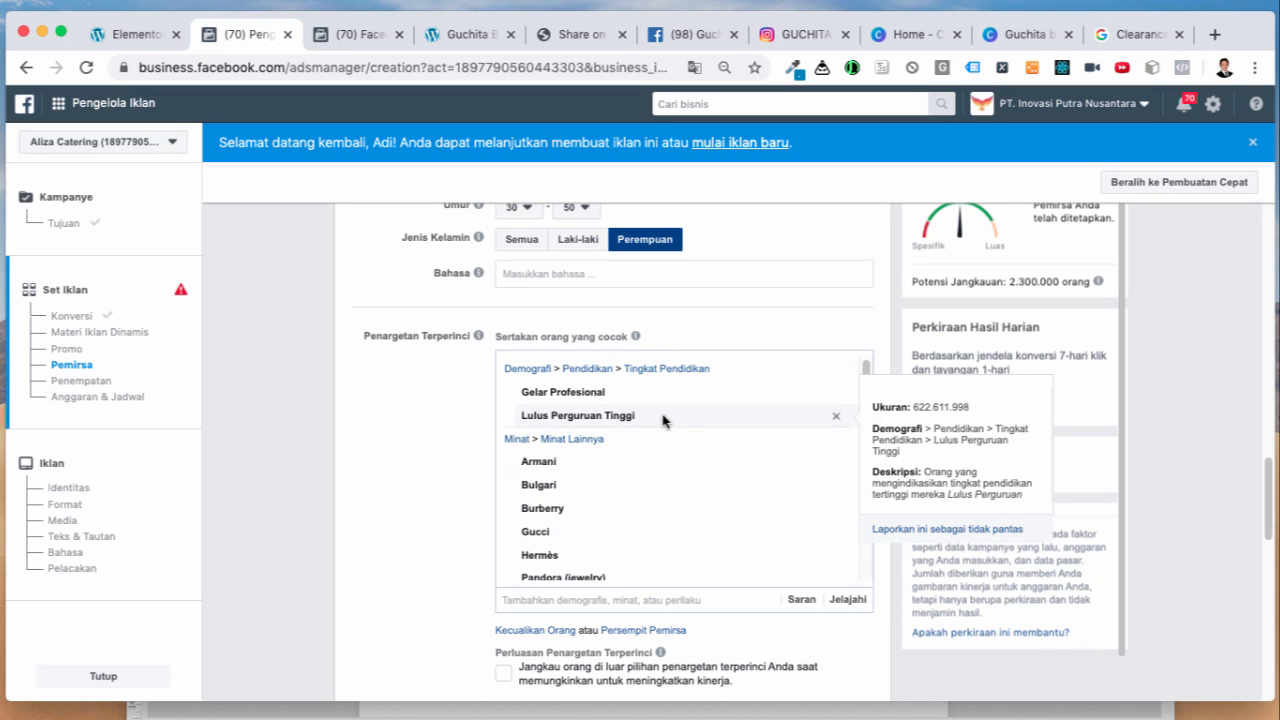
drag(664, 420, 513, 423)
key(super+c)
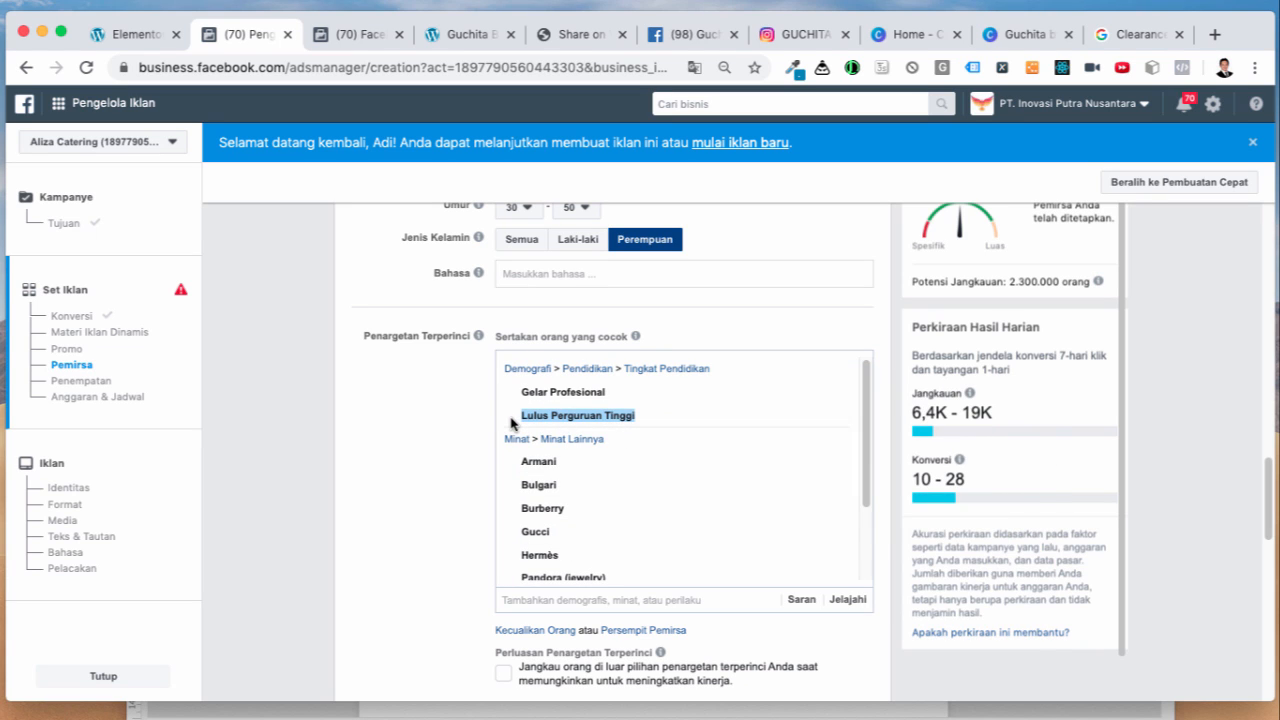
Step: Move Lulus Perguruan Tinggi from the interests group into a new 'dan juga harus cocok' group
click(836, 420)
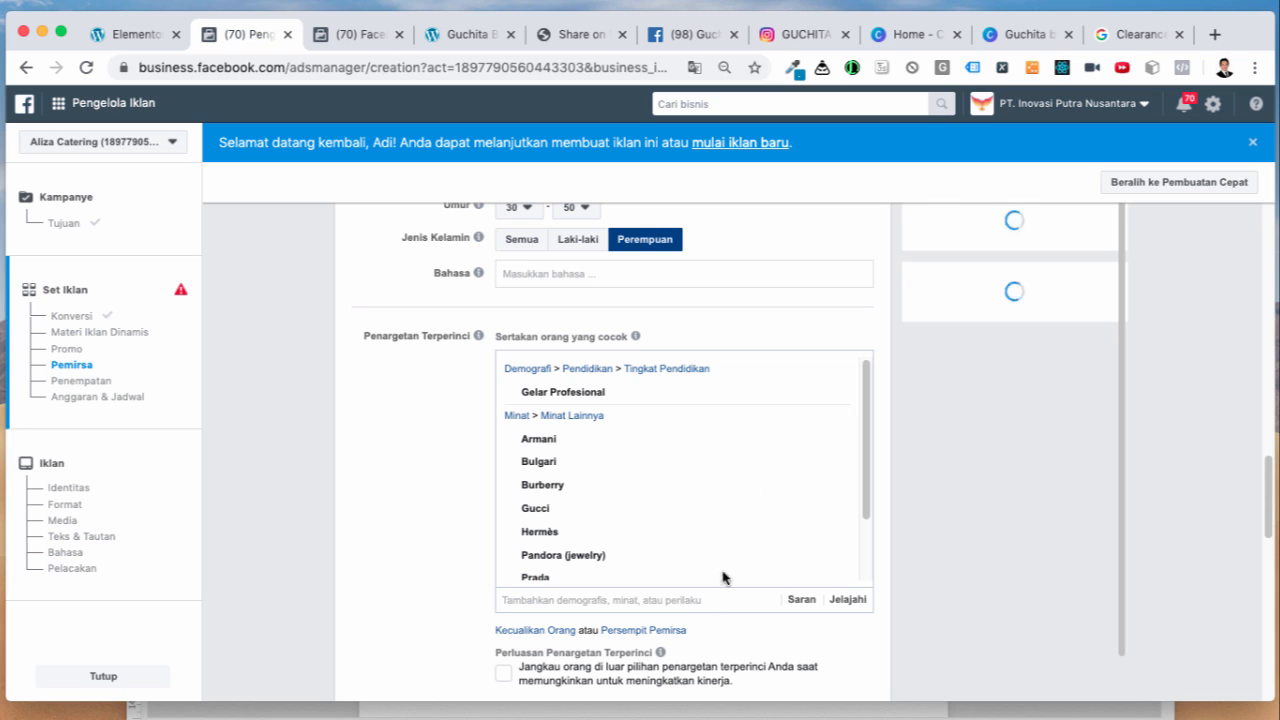
click(653, 632)
scroll(680, 629, down, 1)
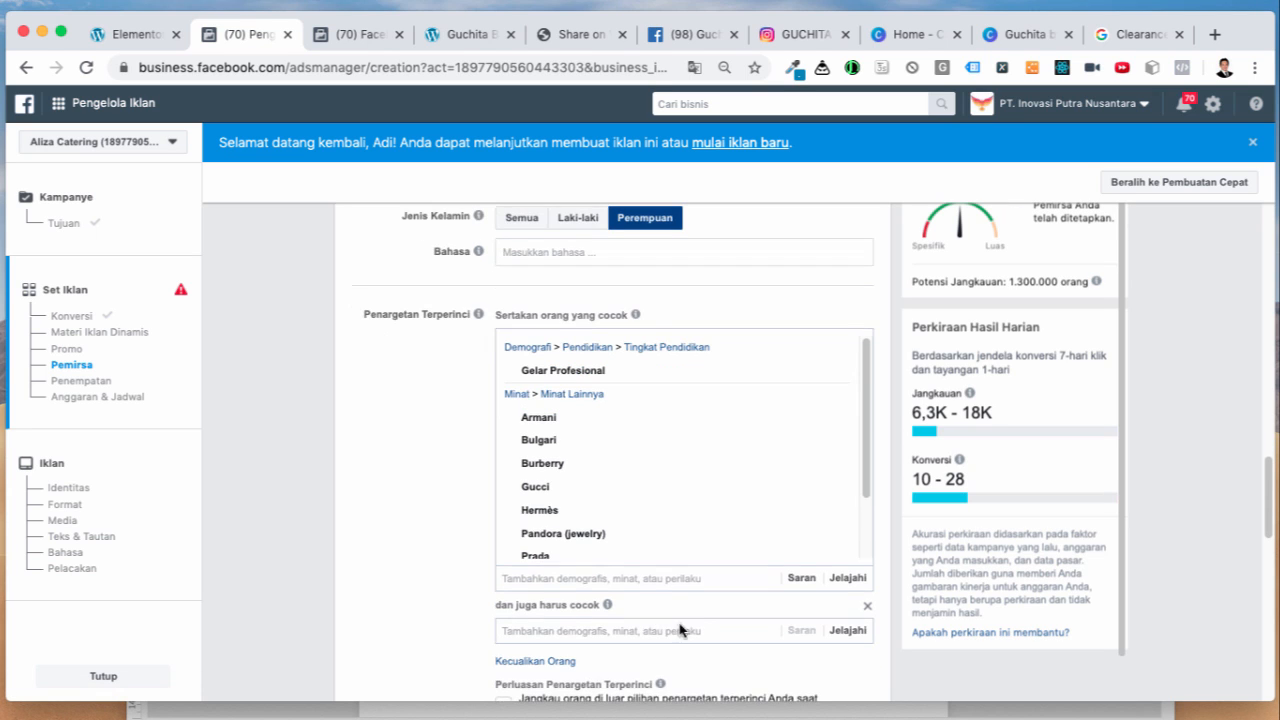
click(703, 628)
key(super+v)
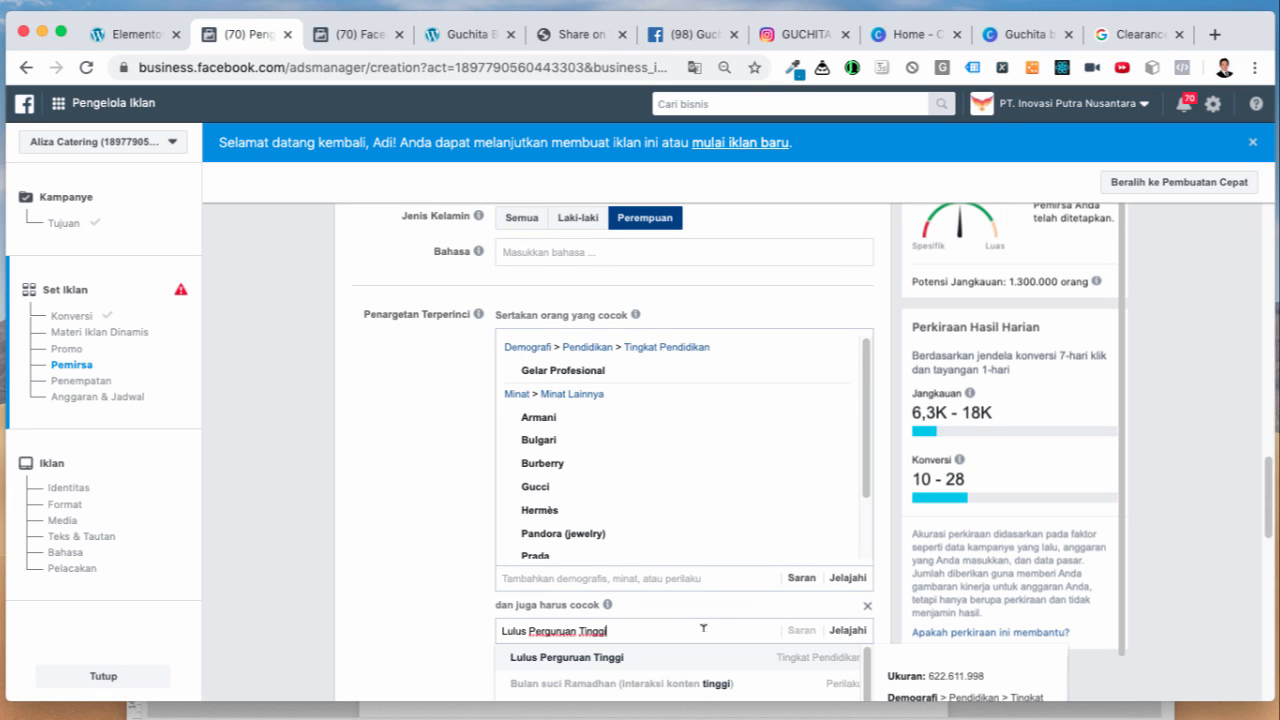
click(598, 660)
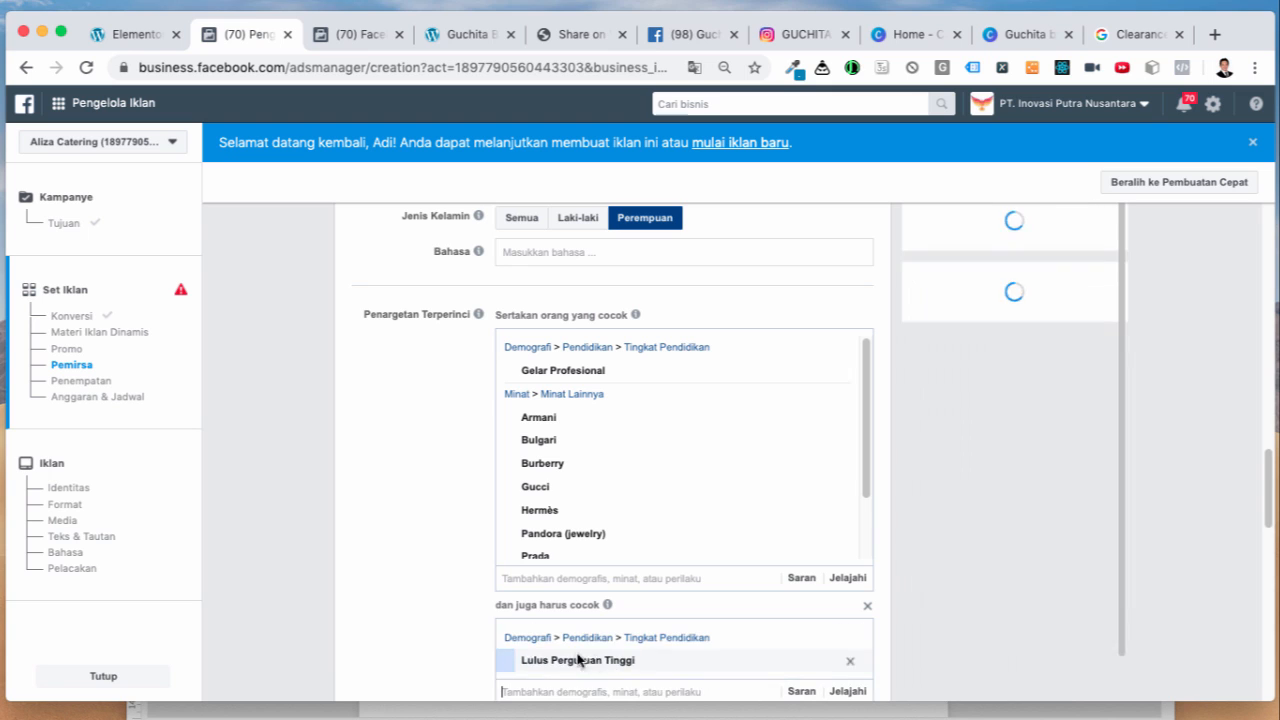
Step: Add Gelar Profesional to the must-also-match group and remove it from the interests group
scroll(456, 622, up, 1)
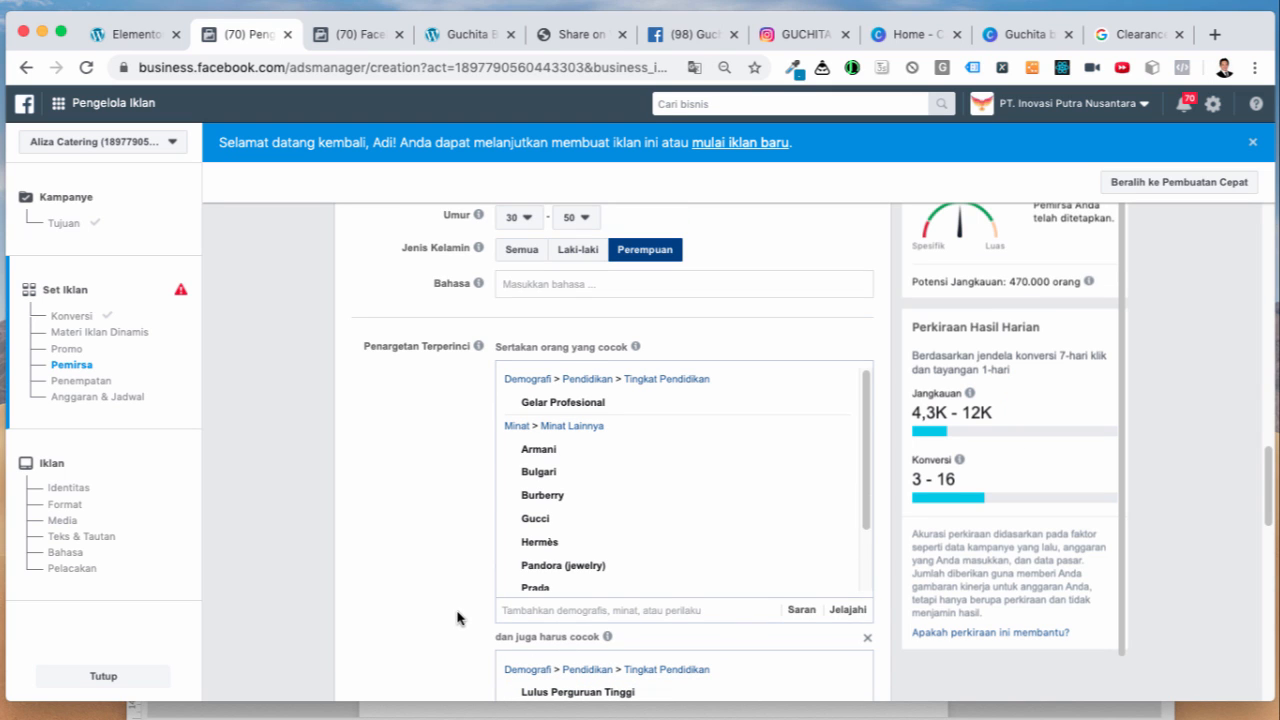
mouse_move(1089, 281)
scroll(440, 567, down, 4)
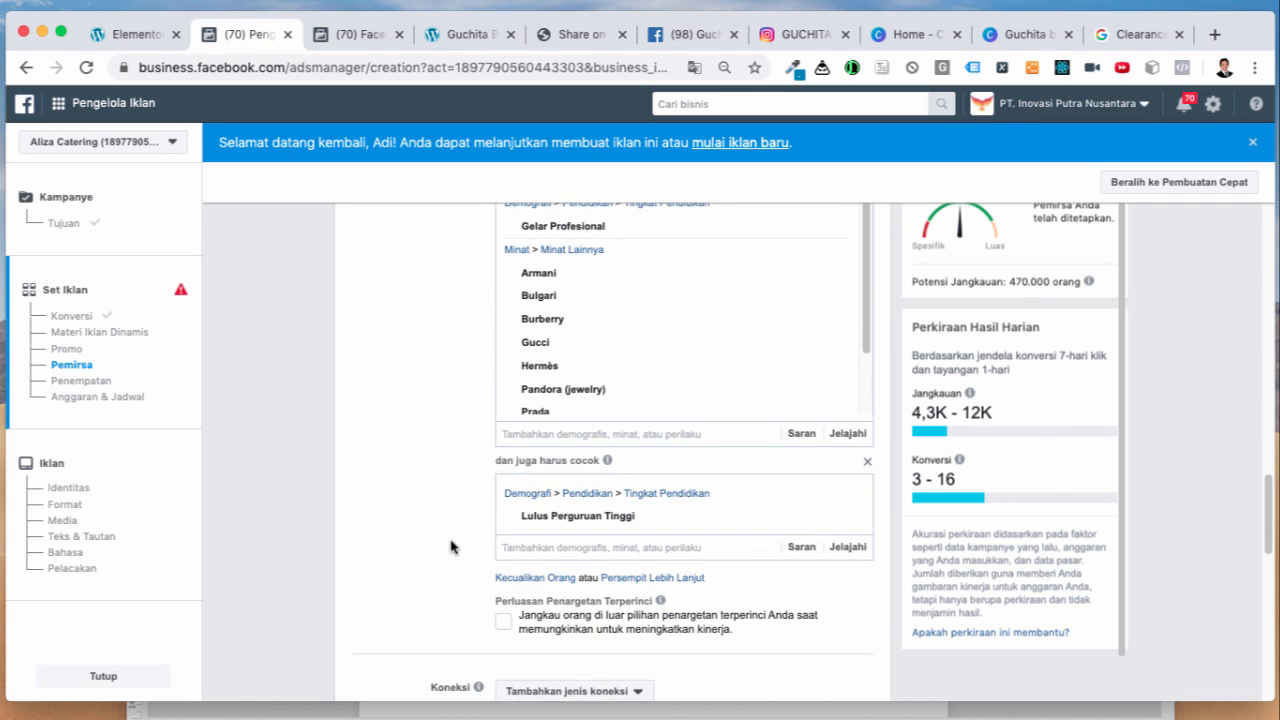
scroll(462, 504, up, 3)
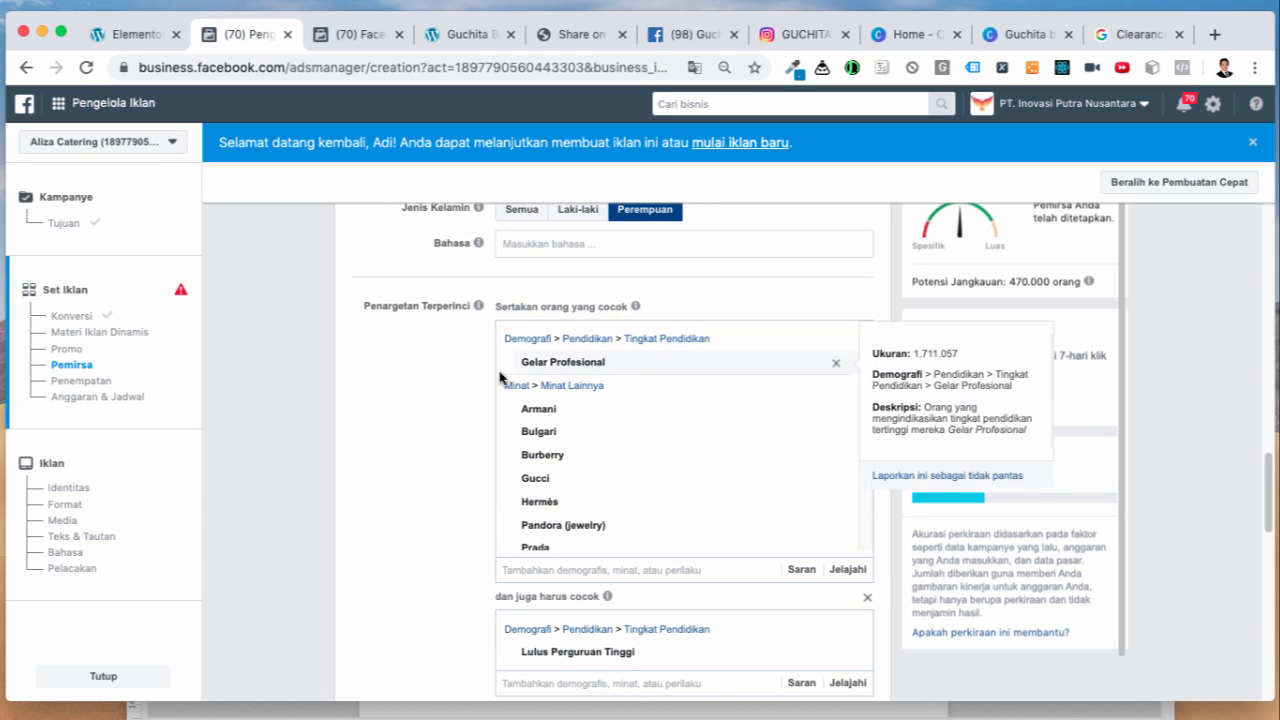
drag(620, 363, 517, 363)
key(super+c)
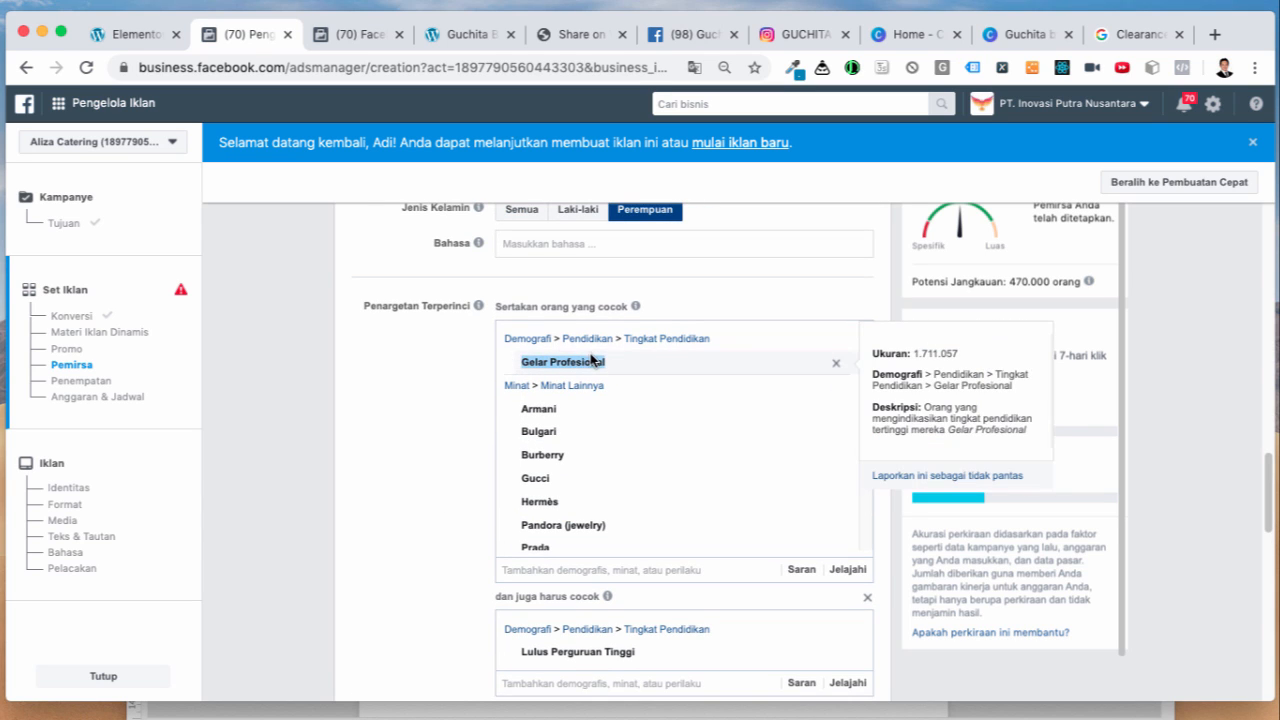
scroll(591, 434, down, 2)
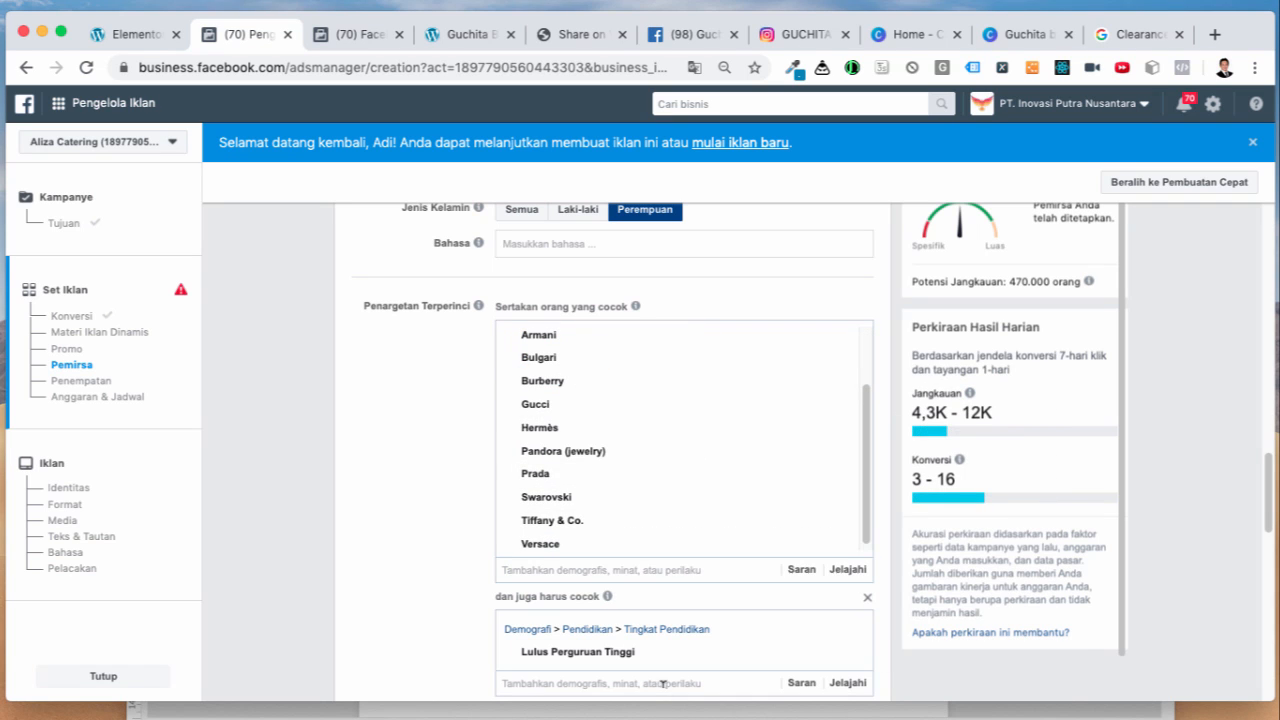
key(super+v)
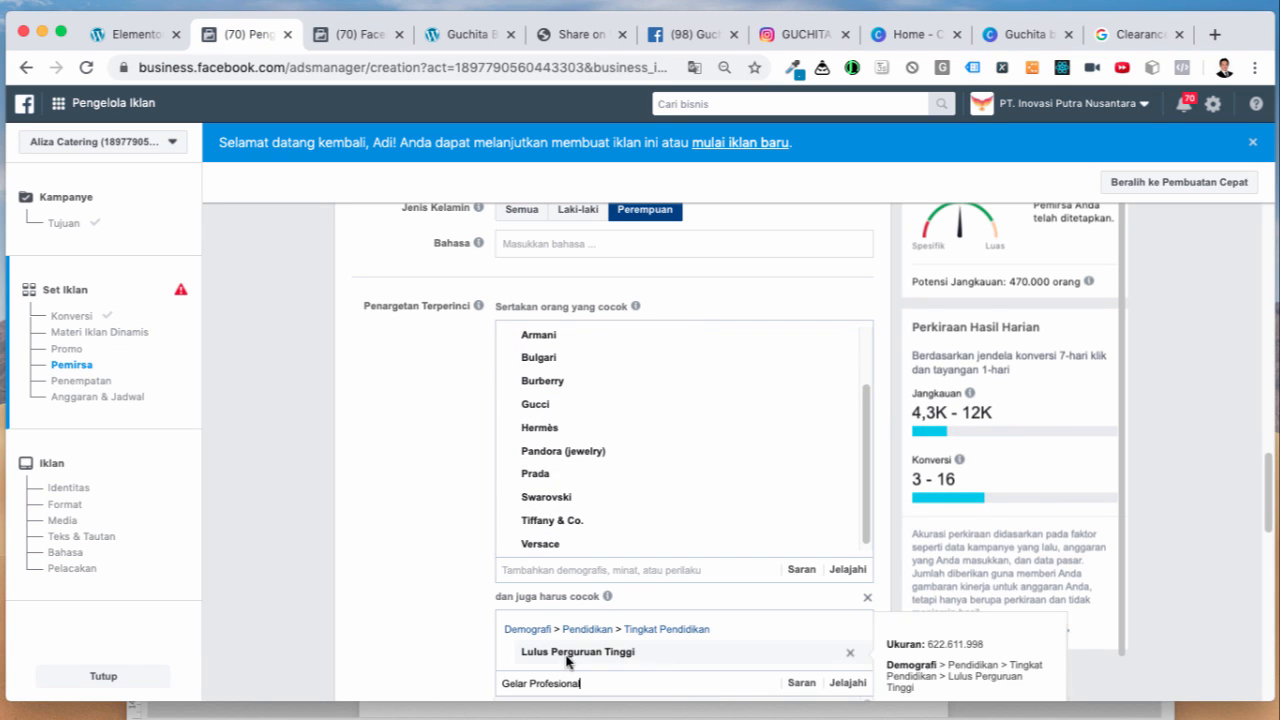
scroll(433, 644, down, 1)
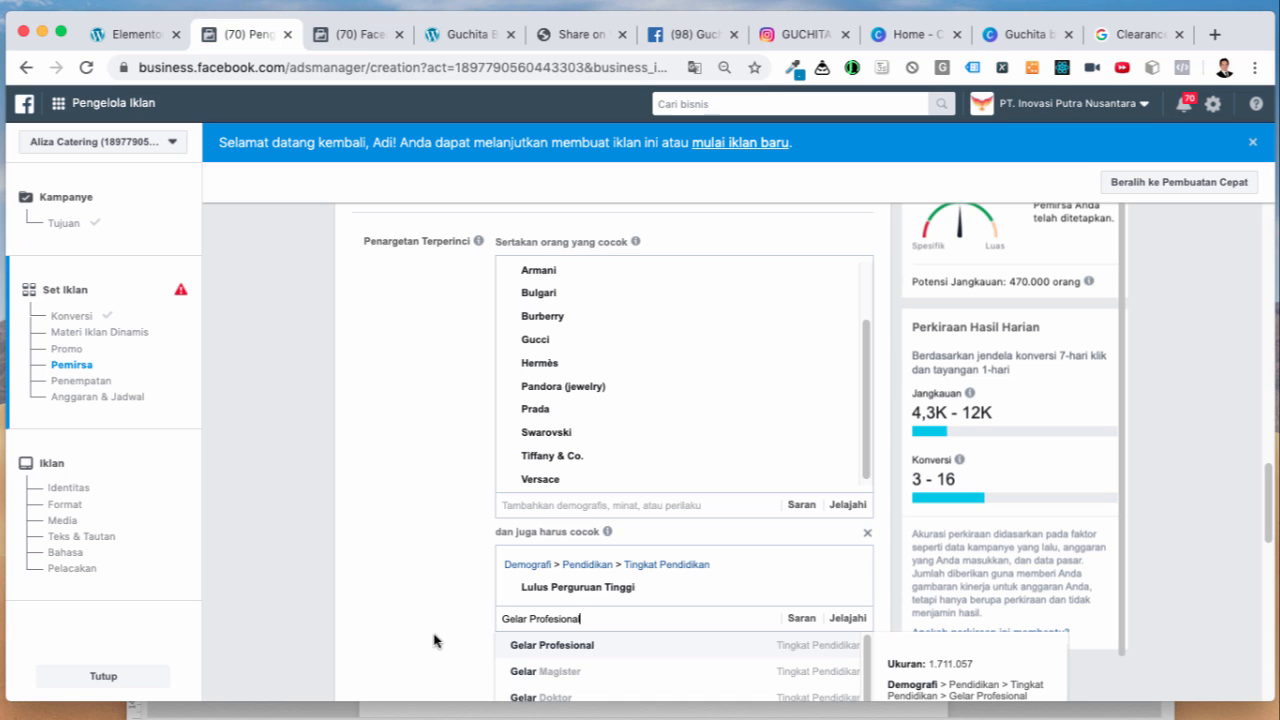
scroll(446, 629, down, 1)
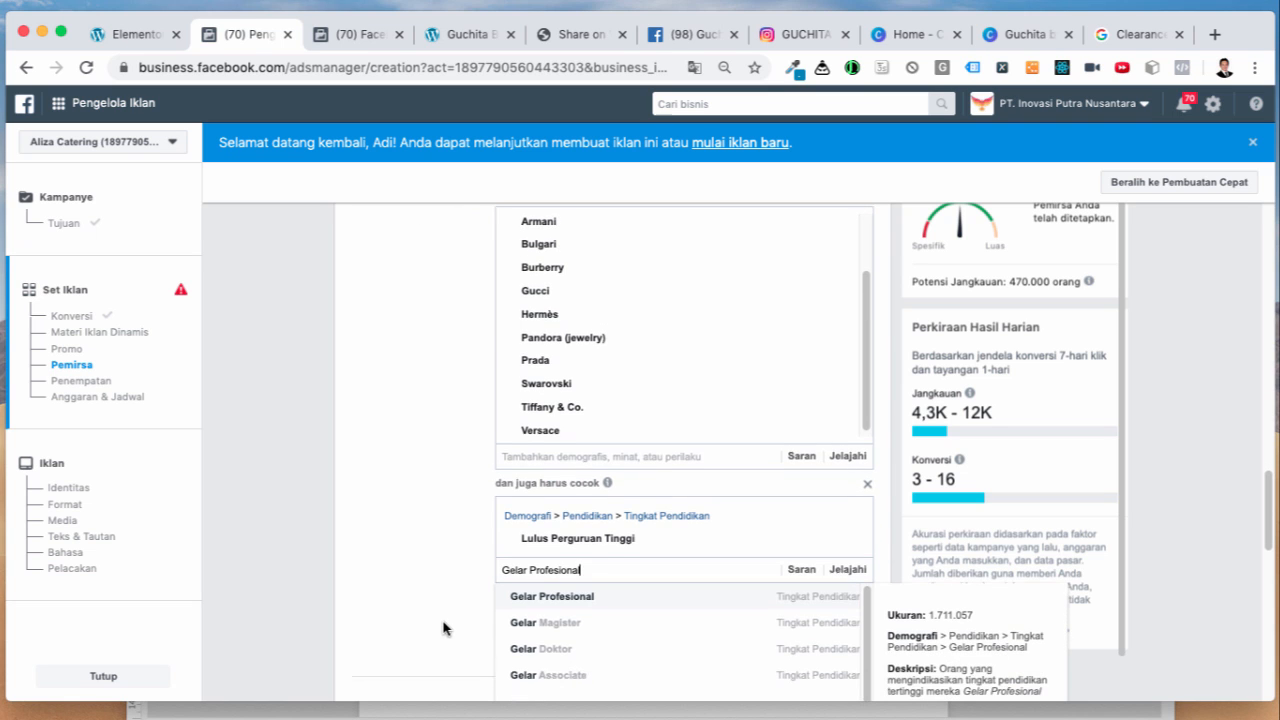
click(612, 597)
scroll(470, 540, up, 5)
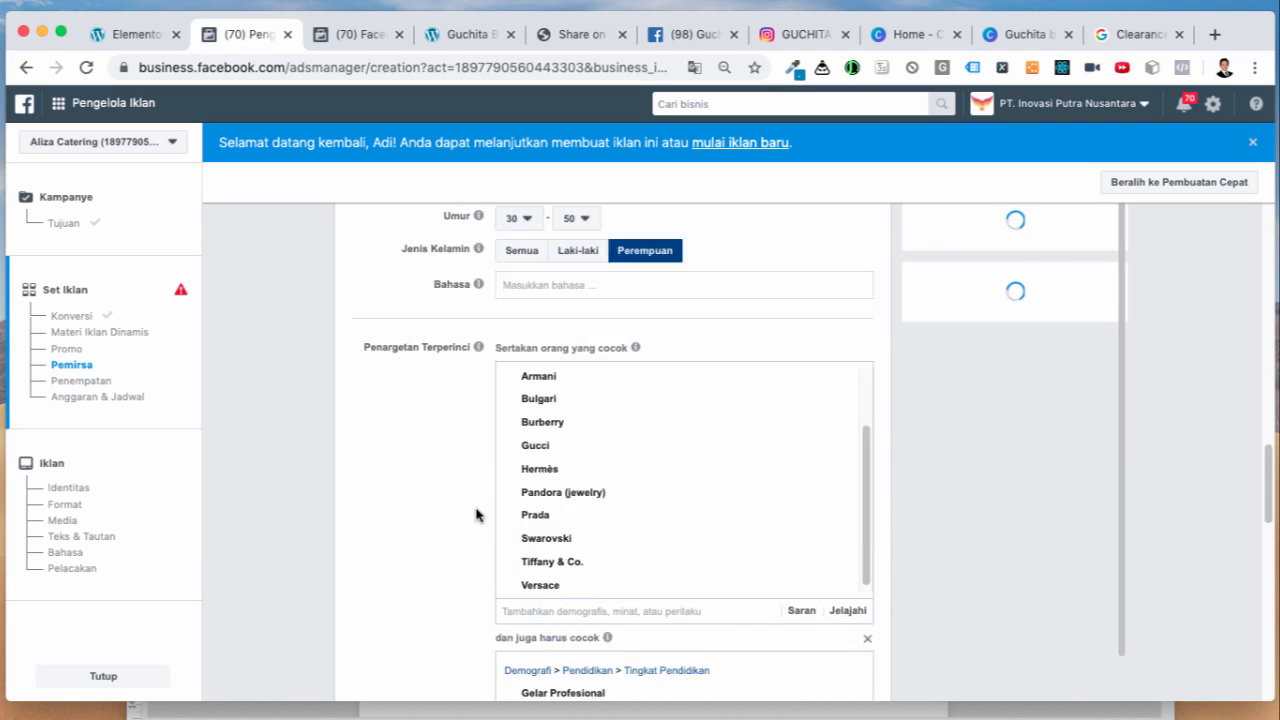
scroll(449, 586, down, 2)
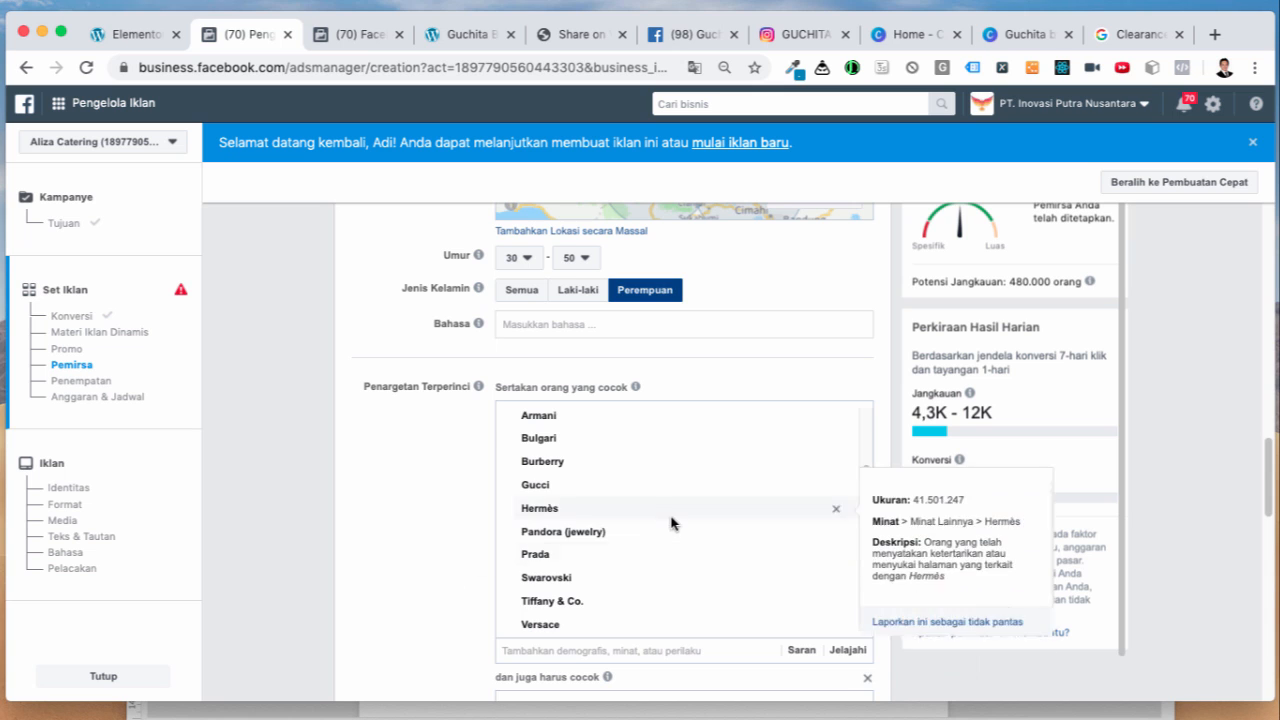
scroll(672, 521, up, 1)
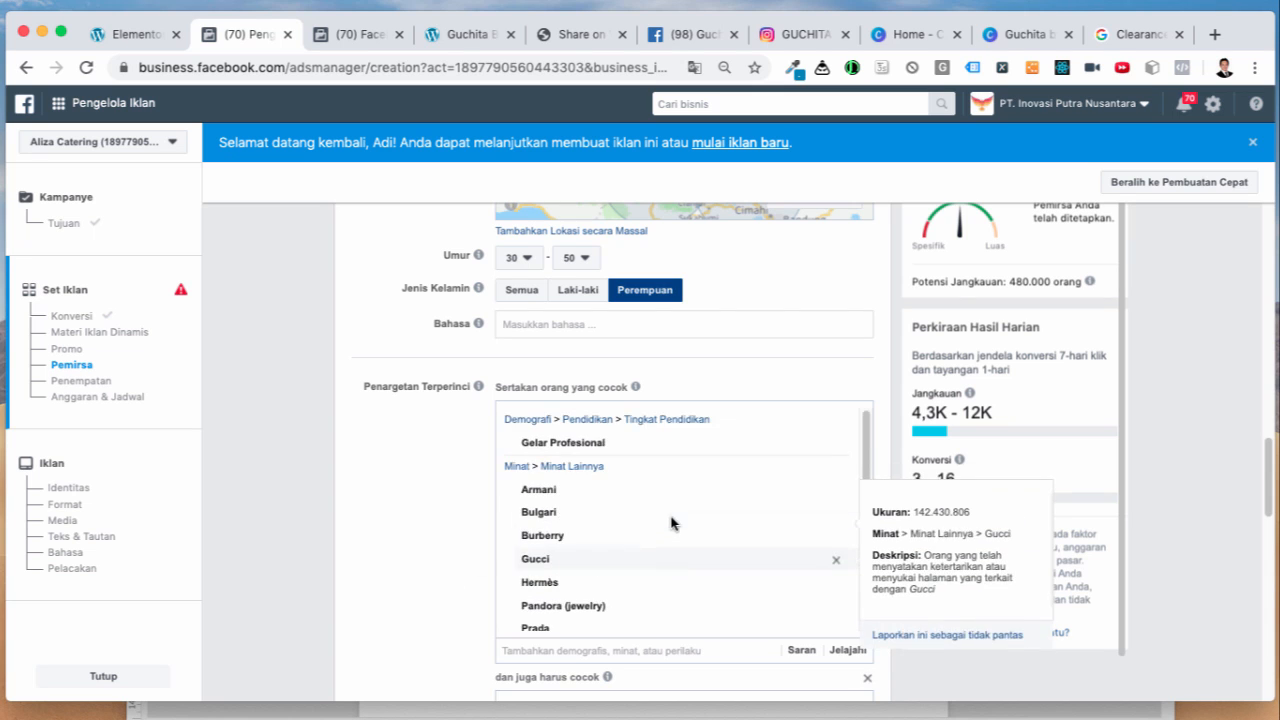
click(838, 423)
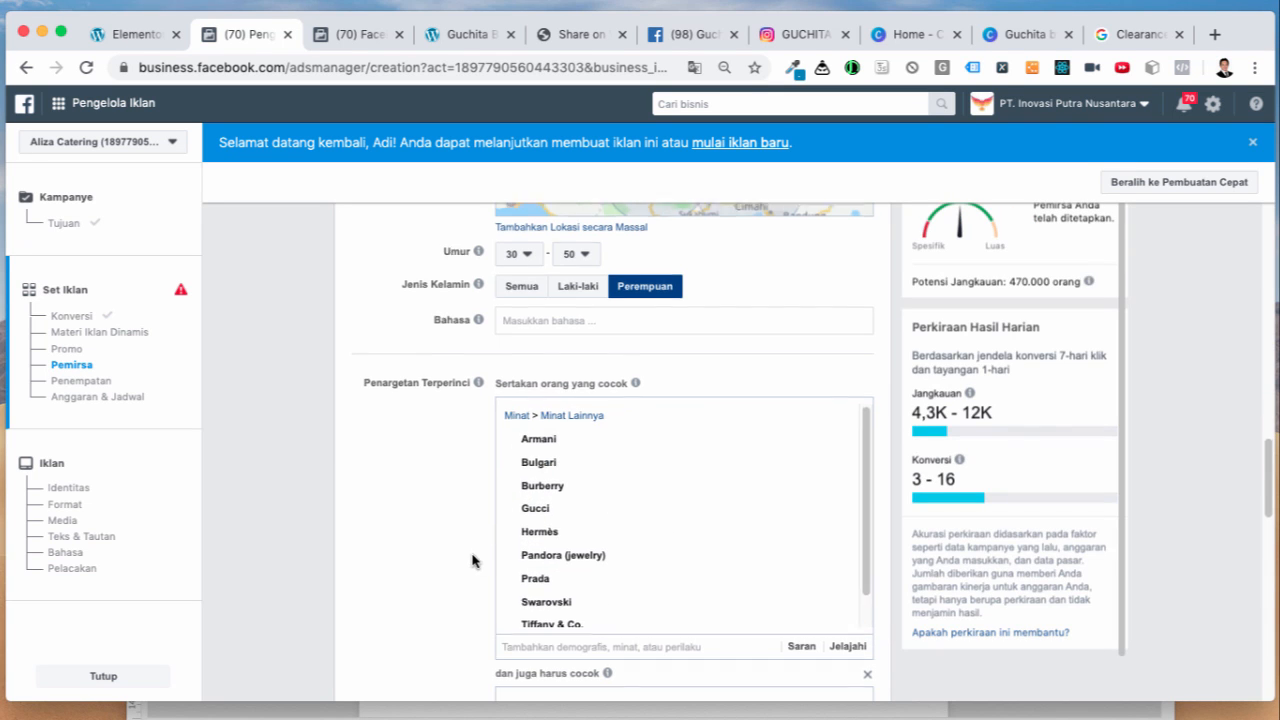
scroll(462, 555, down, 3)
Step: Choose Penempatan Manual and uncheck Audience Network and Messenger, keeping Facebook and Instagram
scroll(442, 516, down, 5)
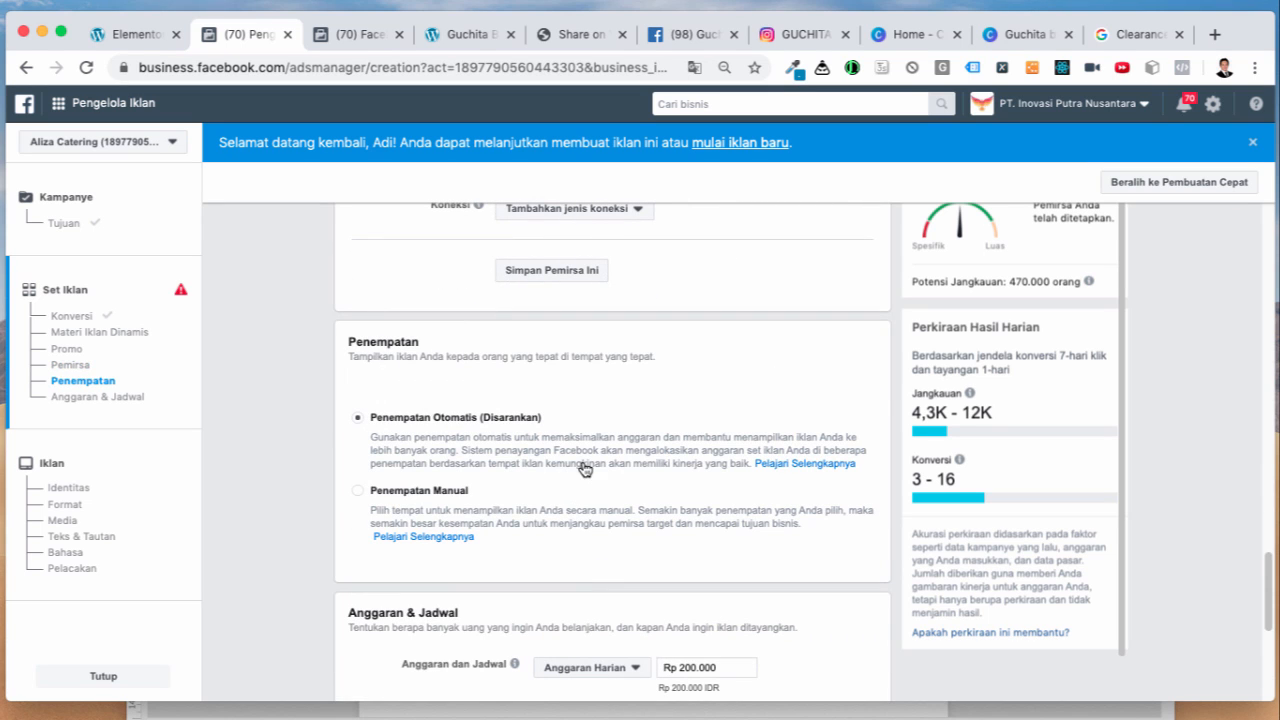
click(366, 487)
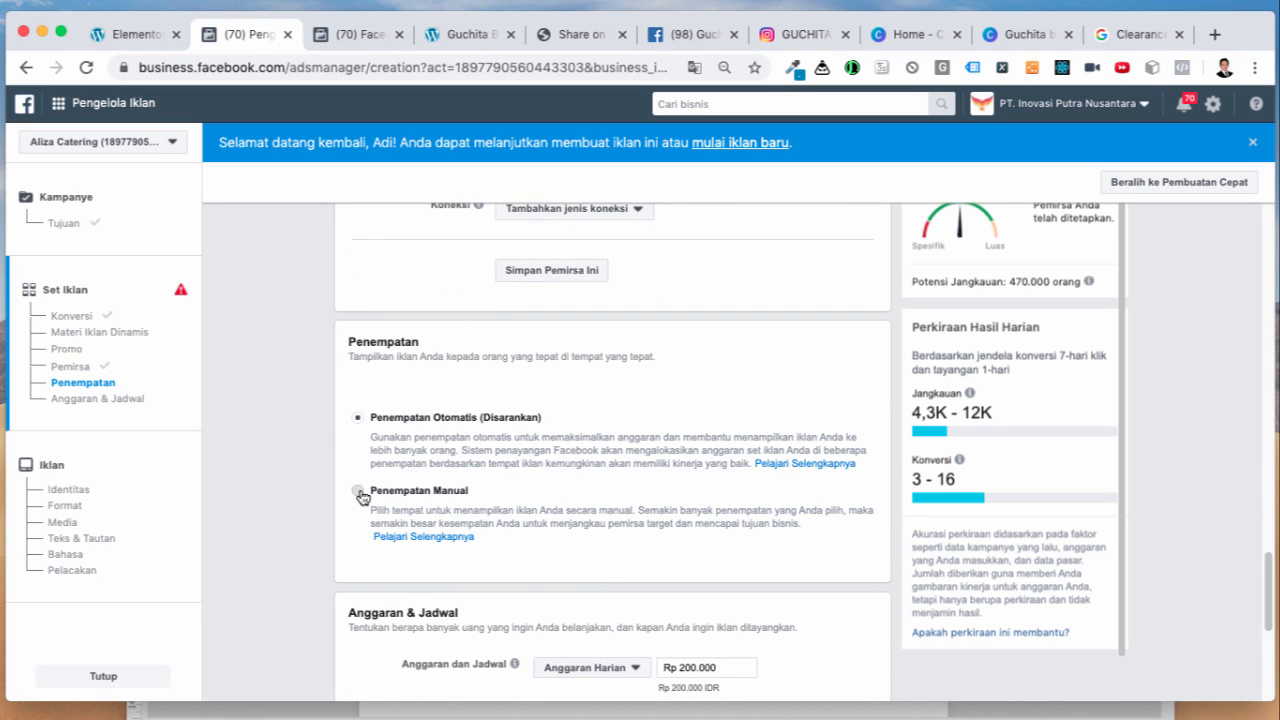
scroll(357, 500, down, 2)
scroll(353, 543, down, 3)
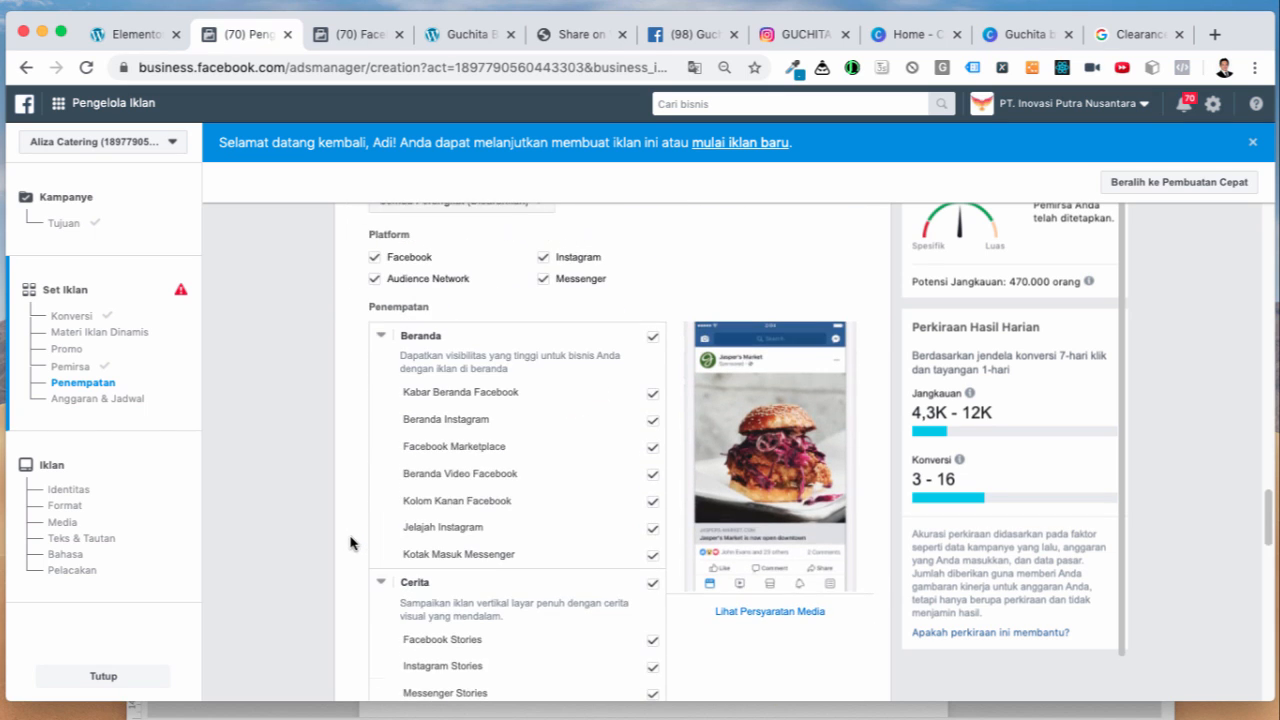
click(375, 282)
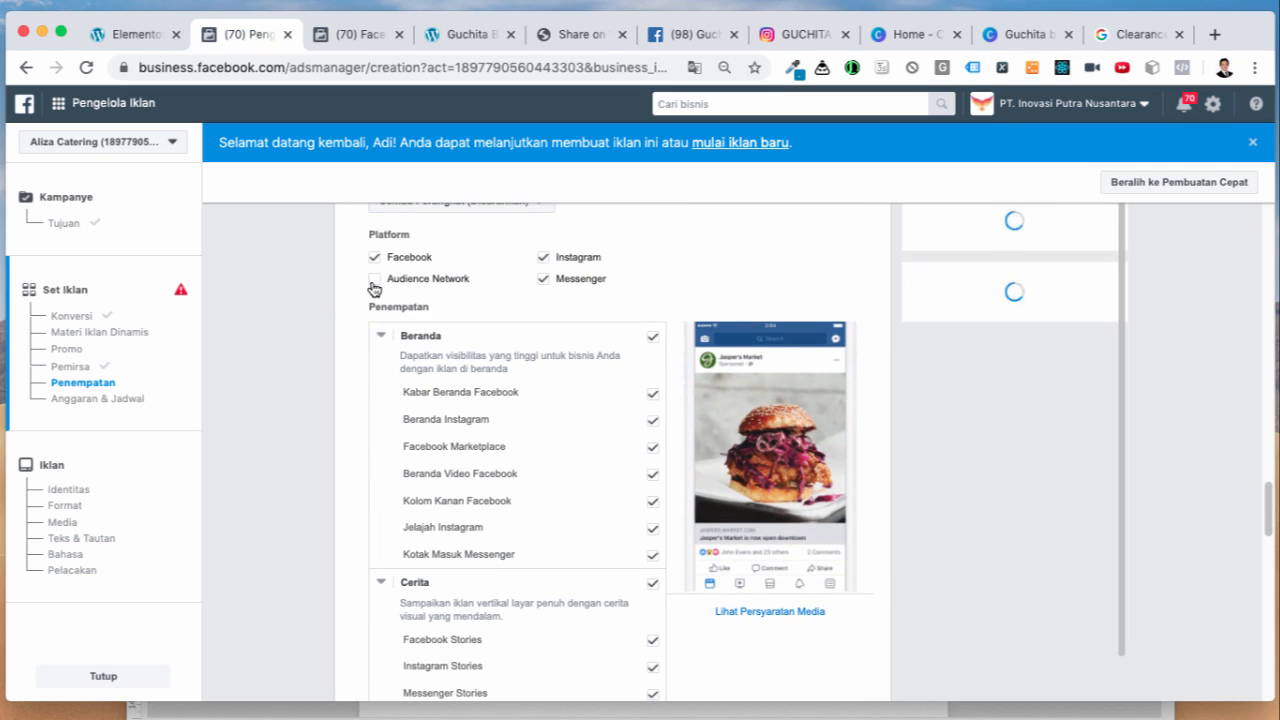
click(545, 283)
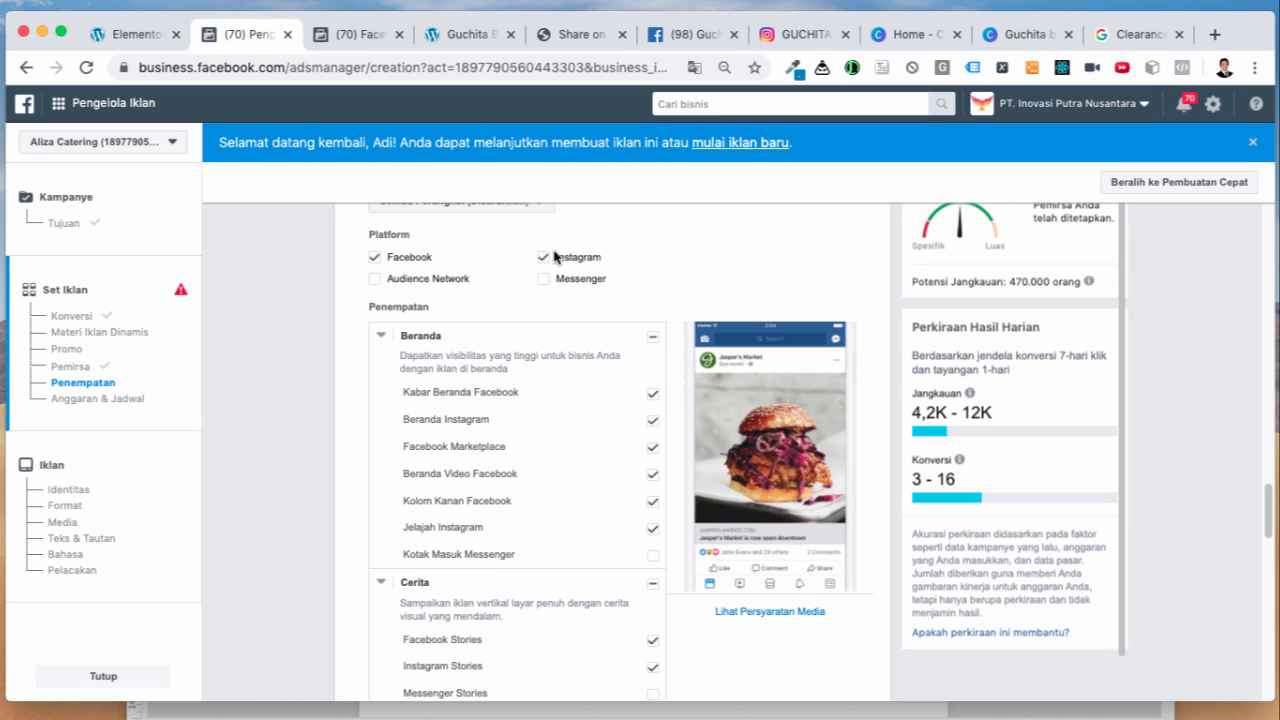
scroll(680, 434, down, 10)
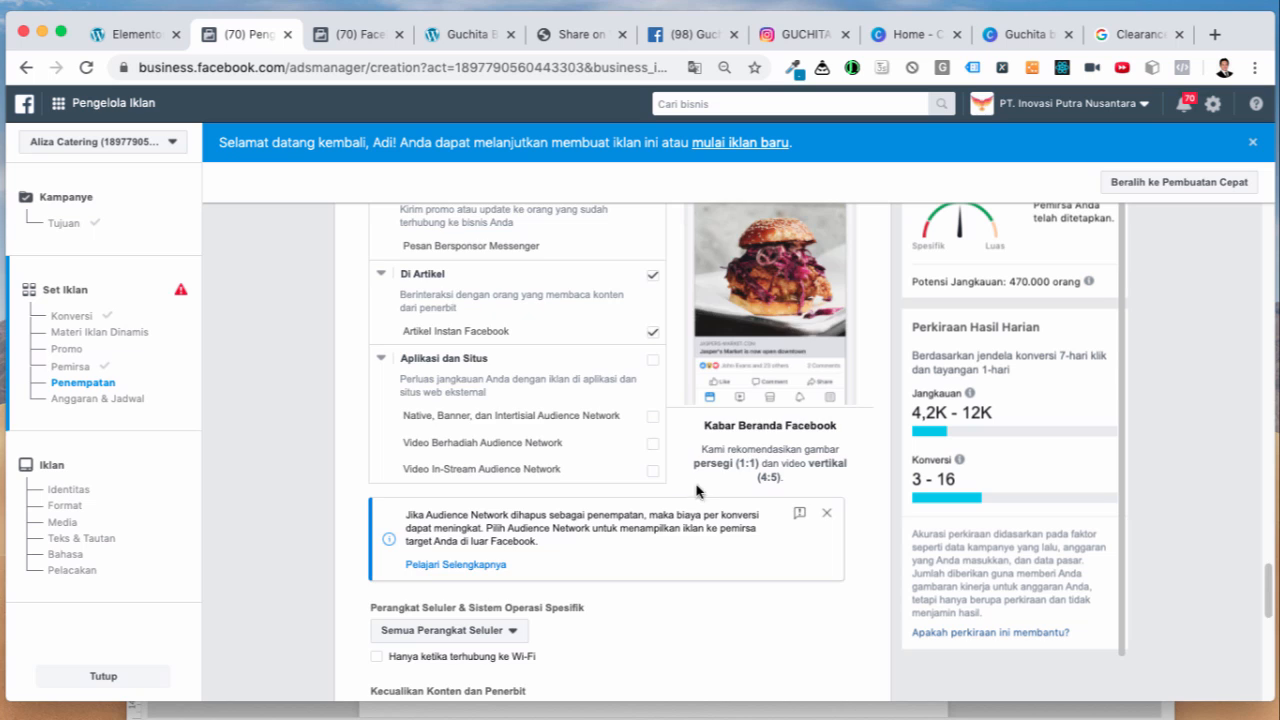
scroll(696, 488, down, 5)
scroll(626, 483, down, 2)
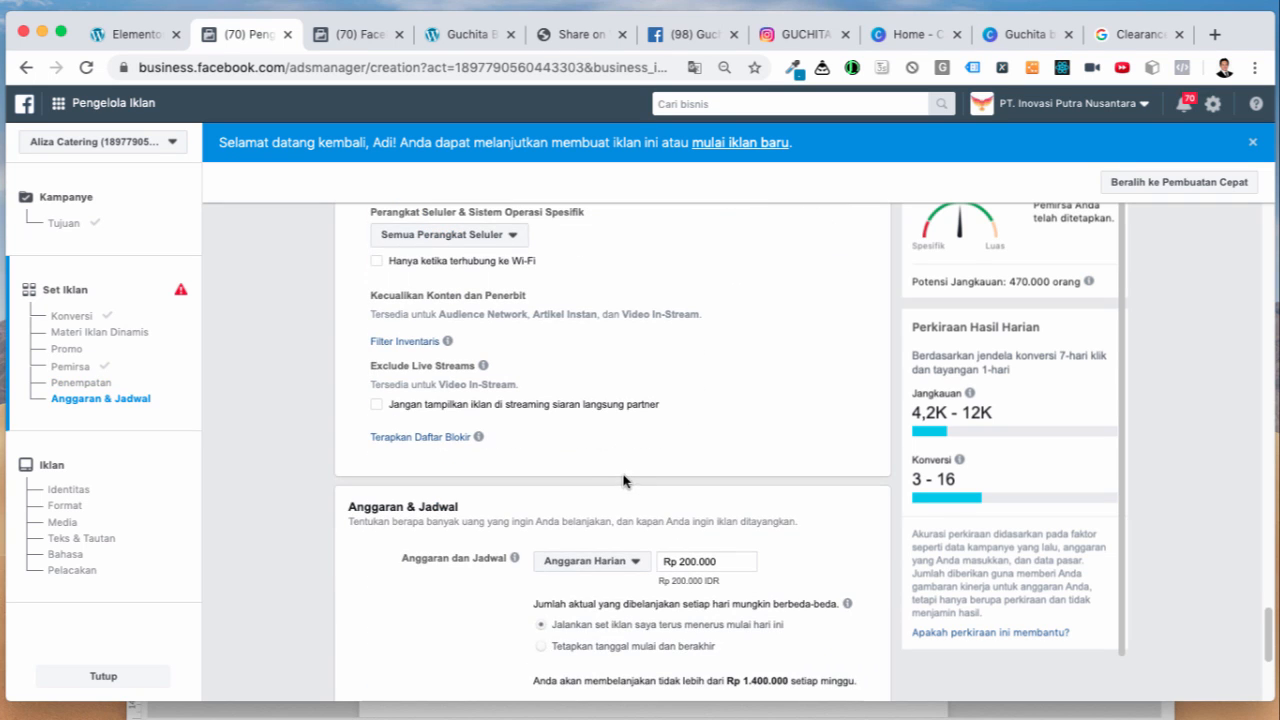
scroll(648, 425, up, 3)
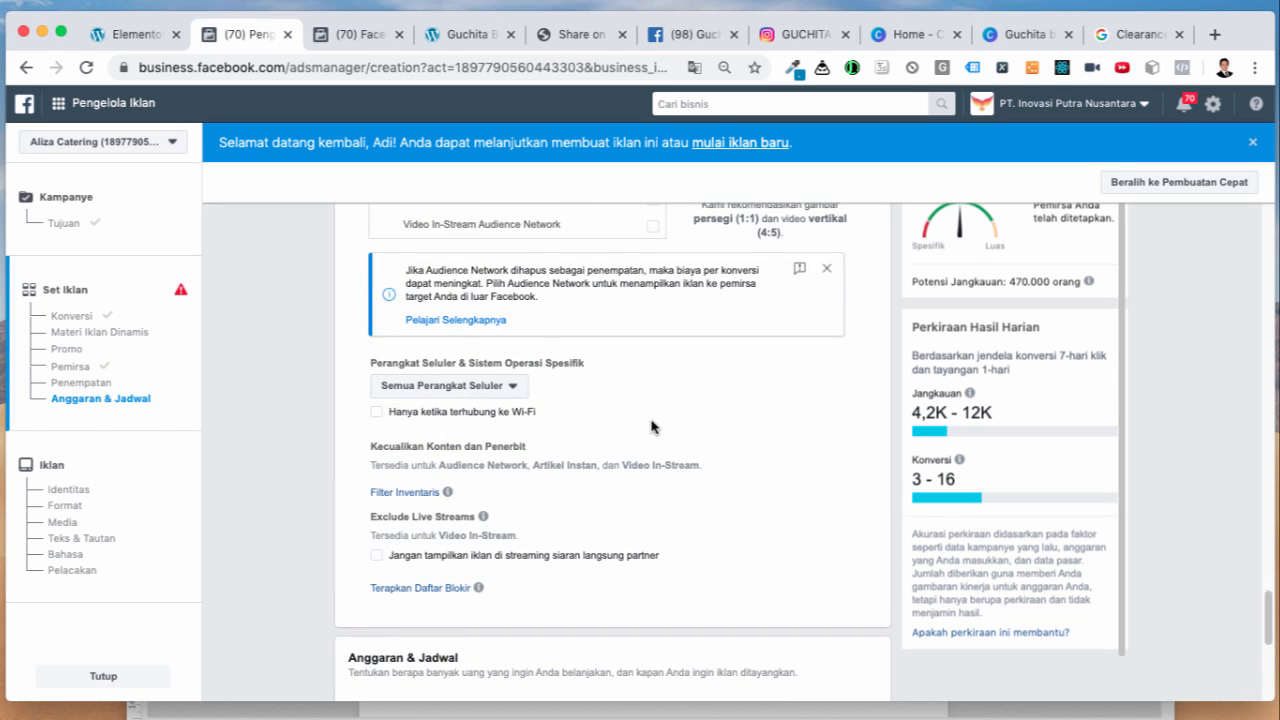
scroll(669, 423, down, 5)
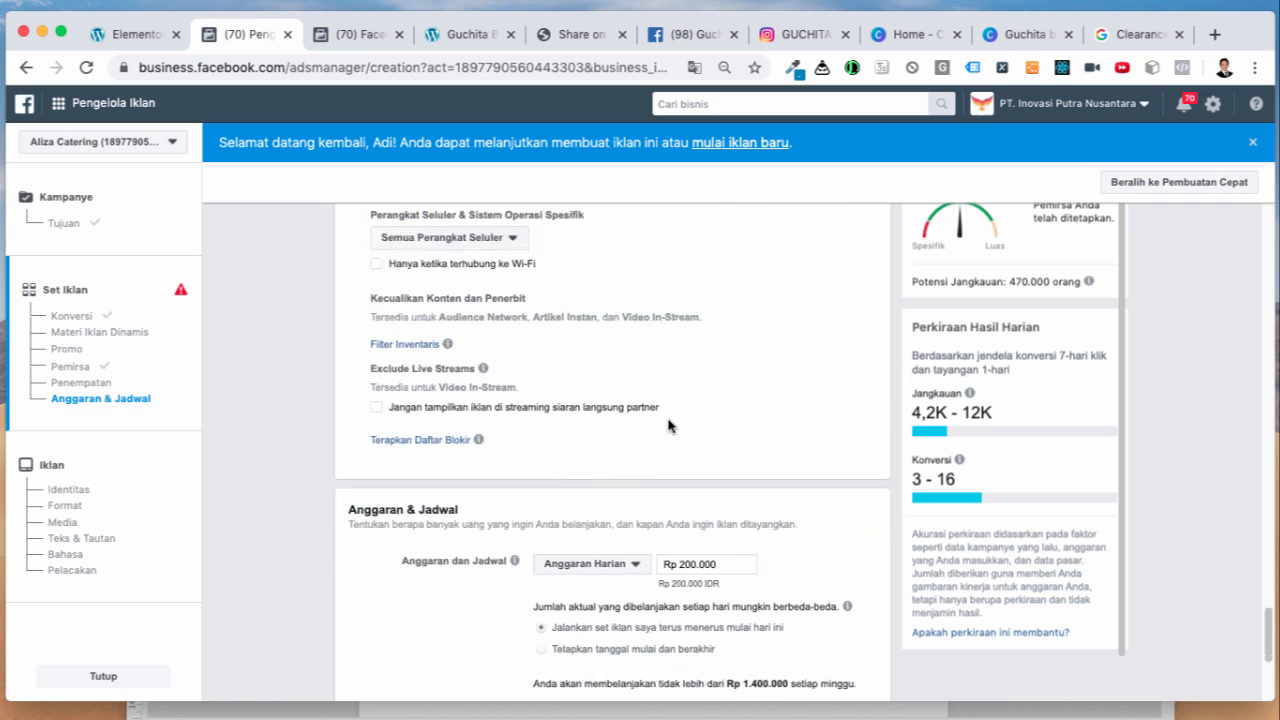
Step: Change the daily budget from Rp 200.000 to Rp 100.000
click(686, 489)
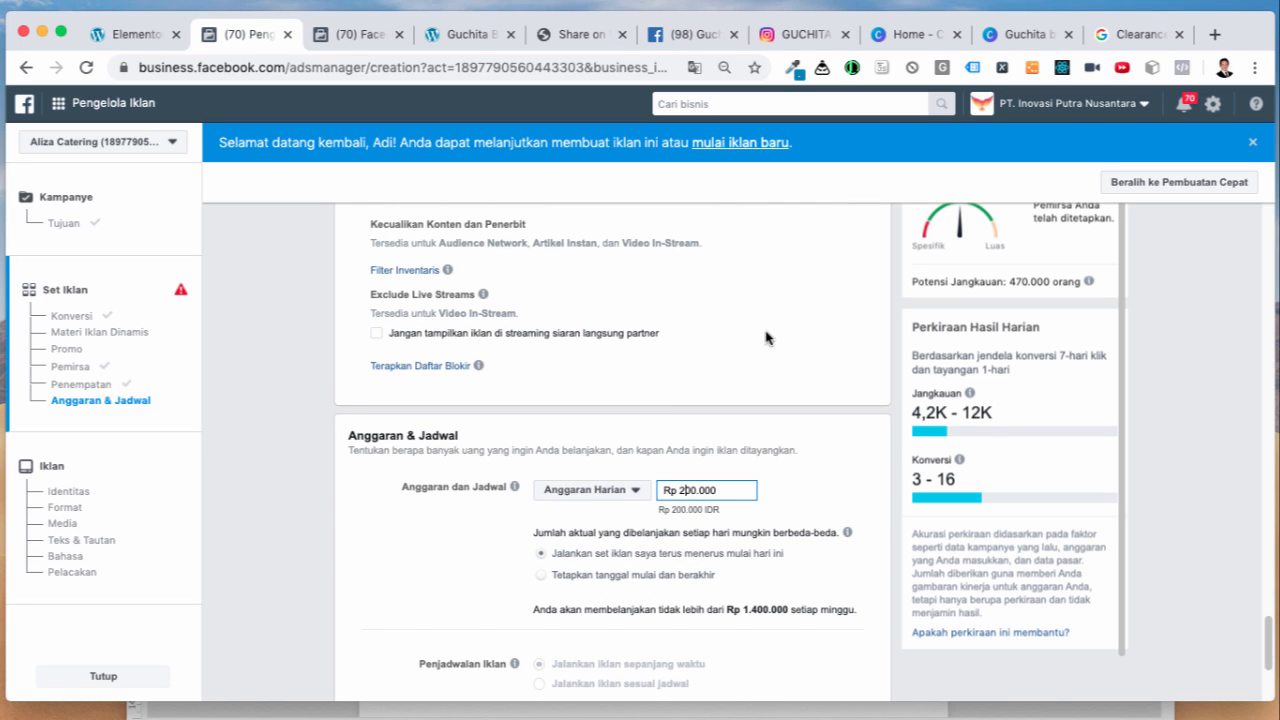
key(BackSpace)
text(1)
click(805, 494)
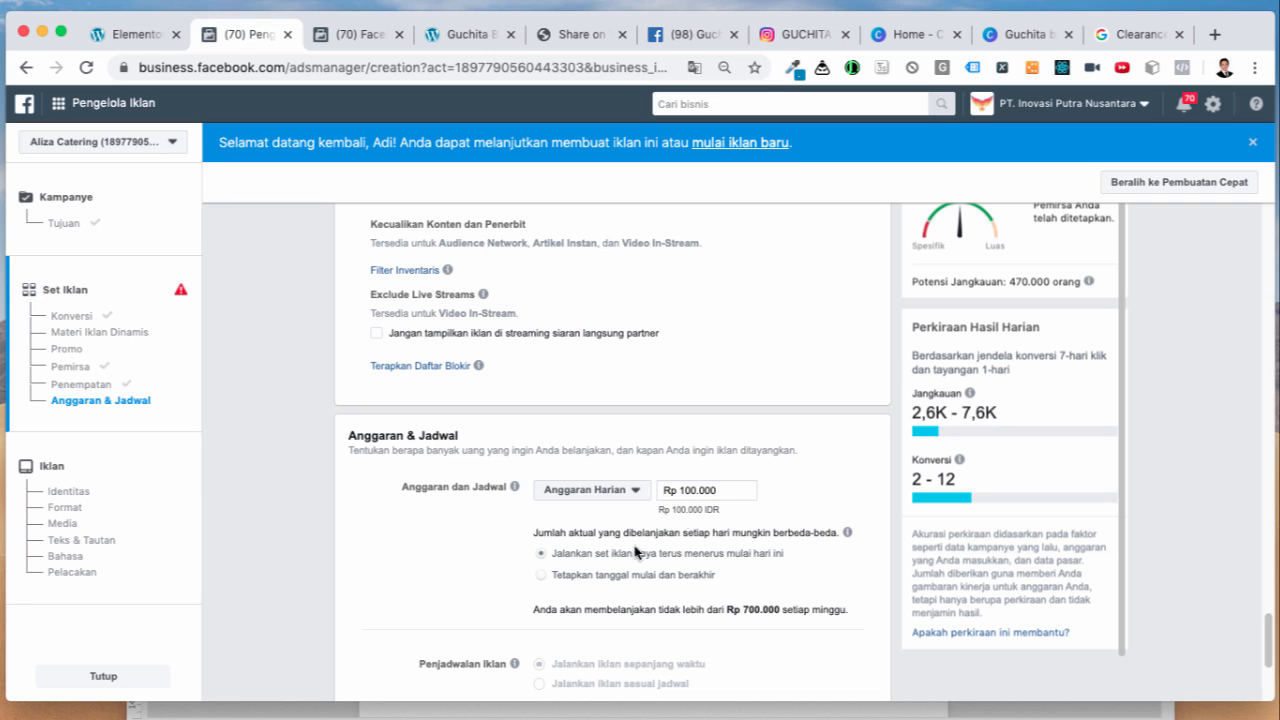
scroll(435, 555, down, 5)
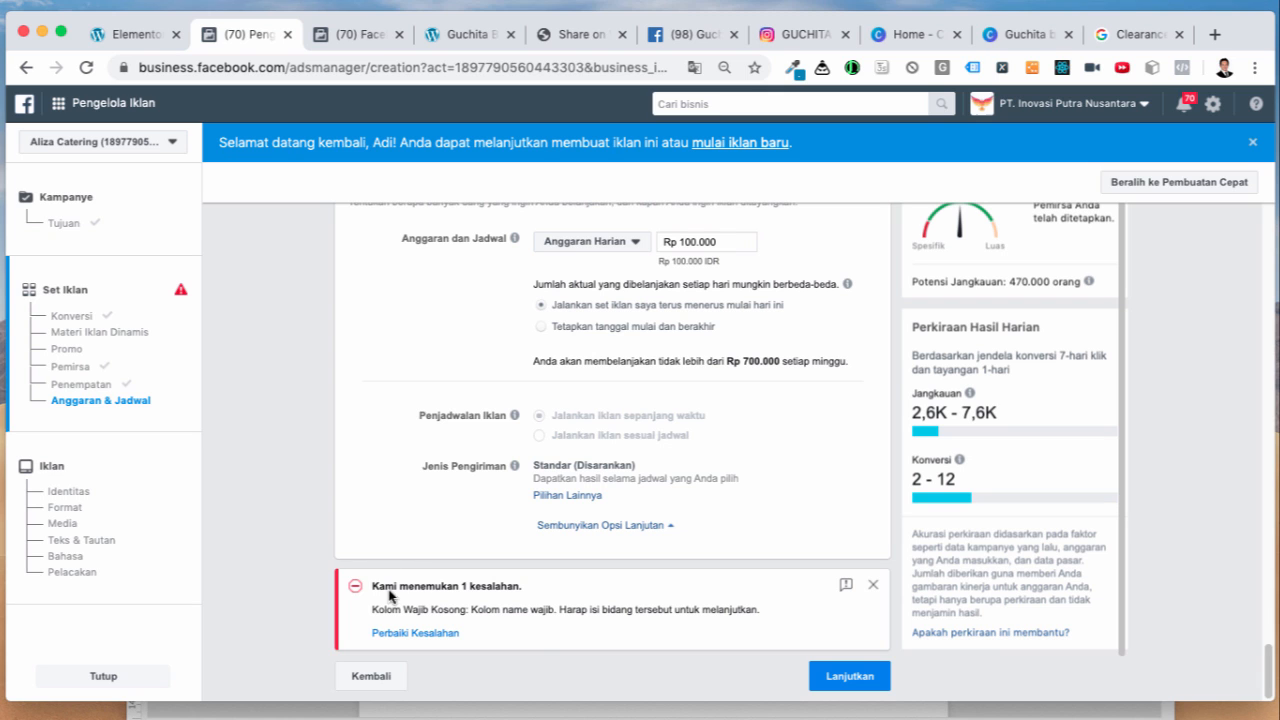
Step: Use Perbaiki Kesalahan to replace the 'ID - 18+' ad set name with 'Brand Mewah - JABODETABEK 30-45'
click(428, 636)
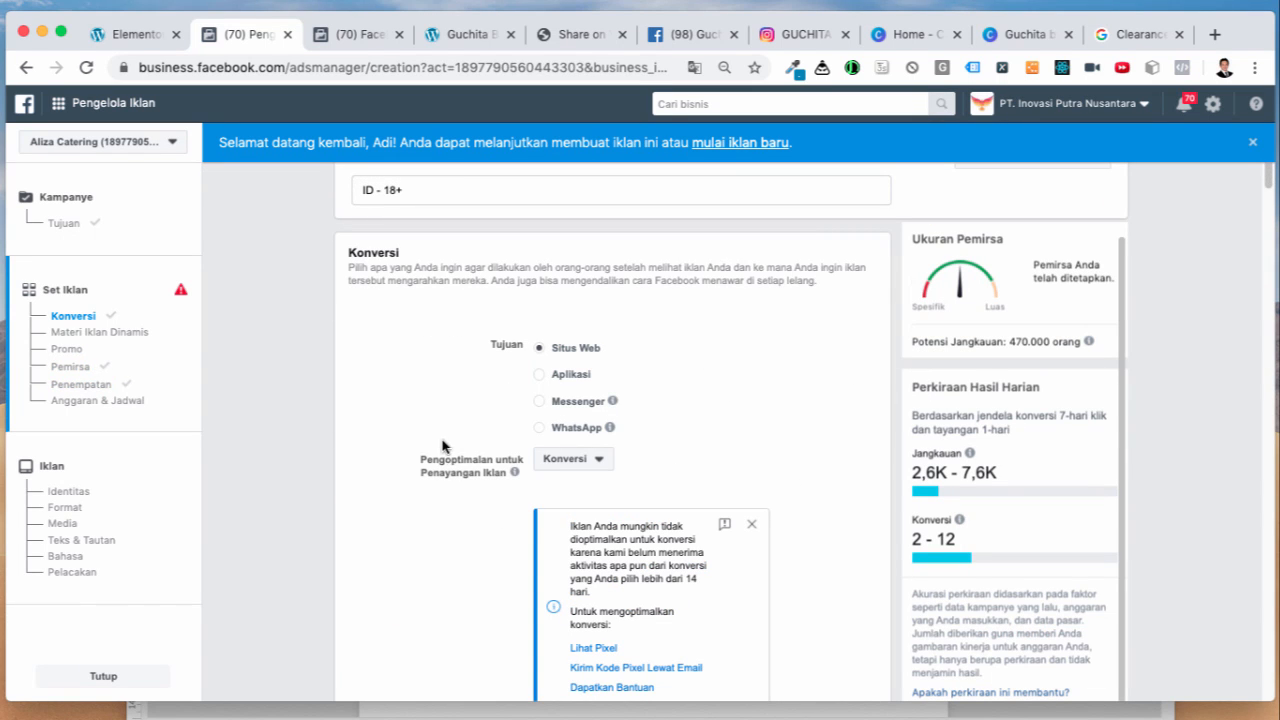
click(72, 298)
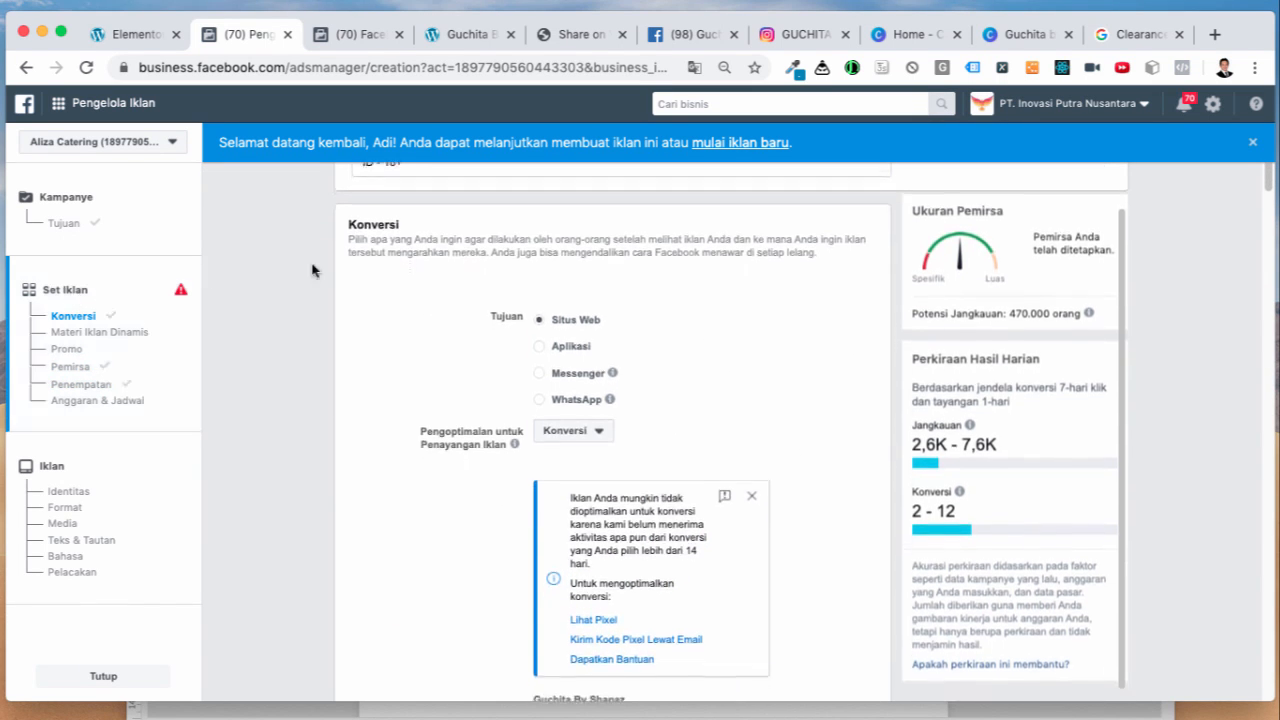
scroll(520, 545, down, 6)
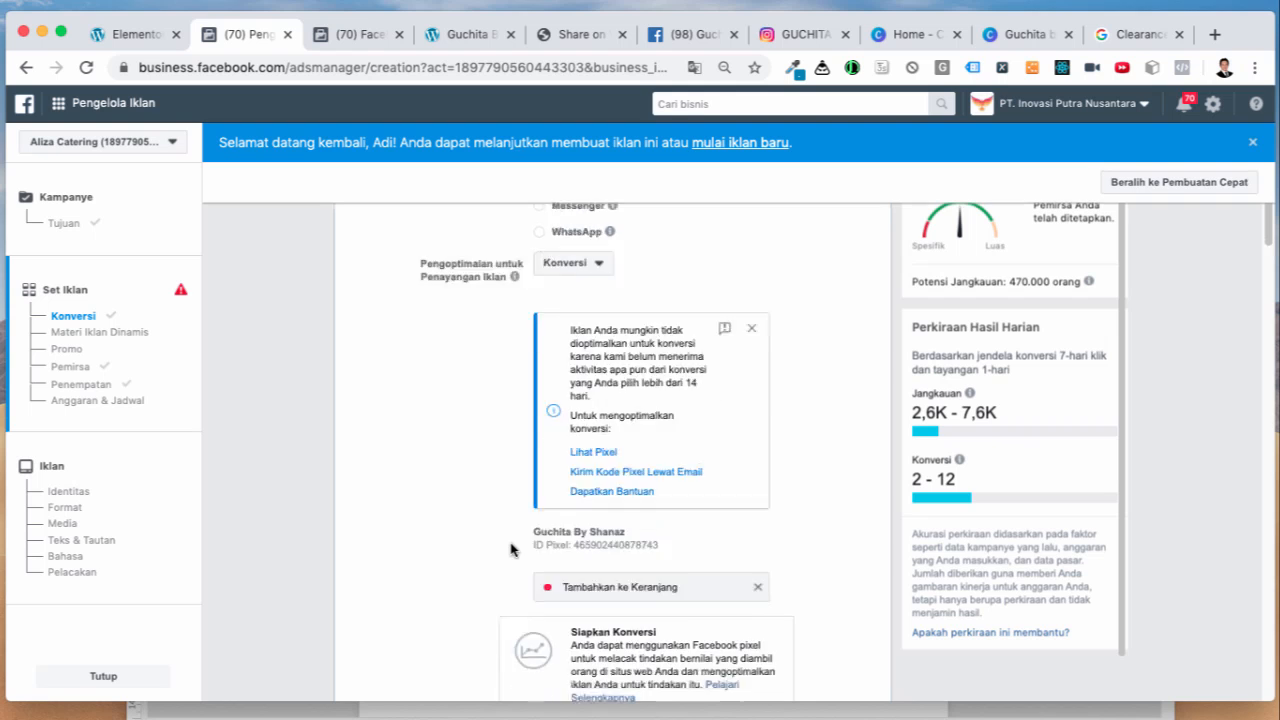
scroll(429, 609, down, 5)
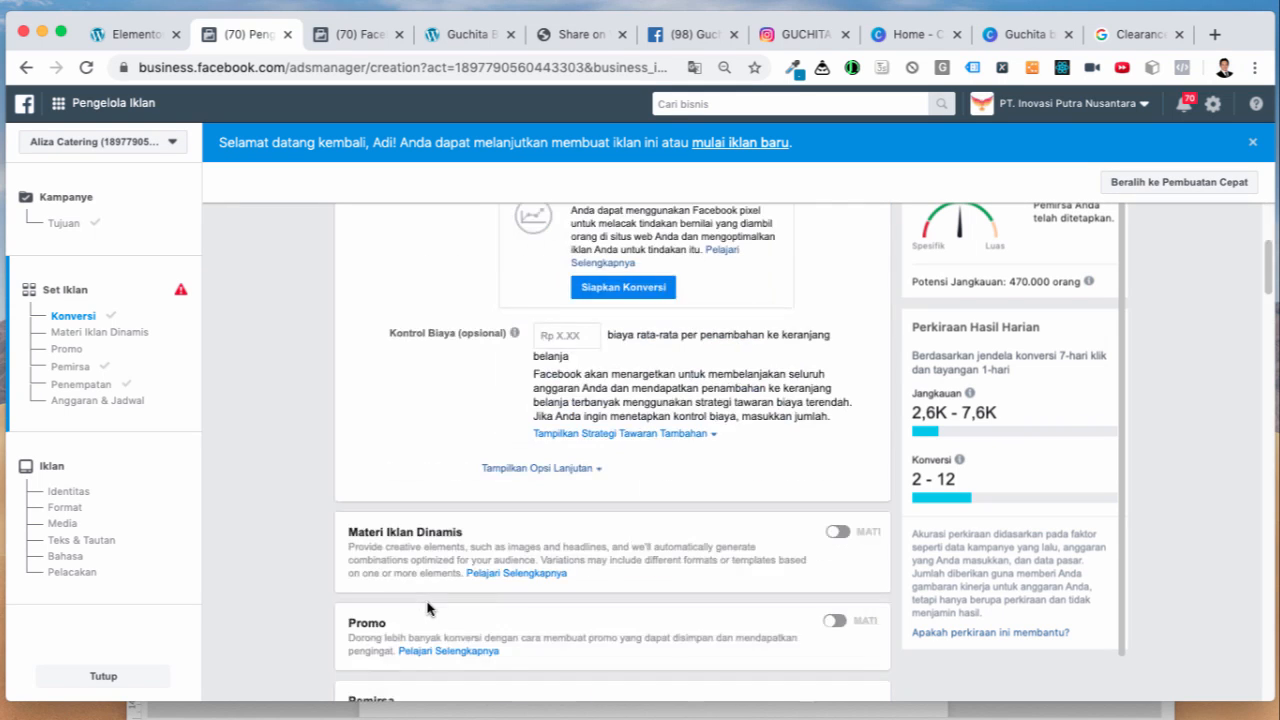
scroll(448, 605, down, 6)
scroll(448, 605, down, 15)
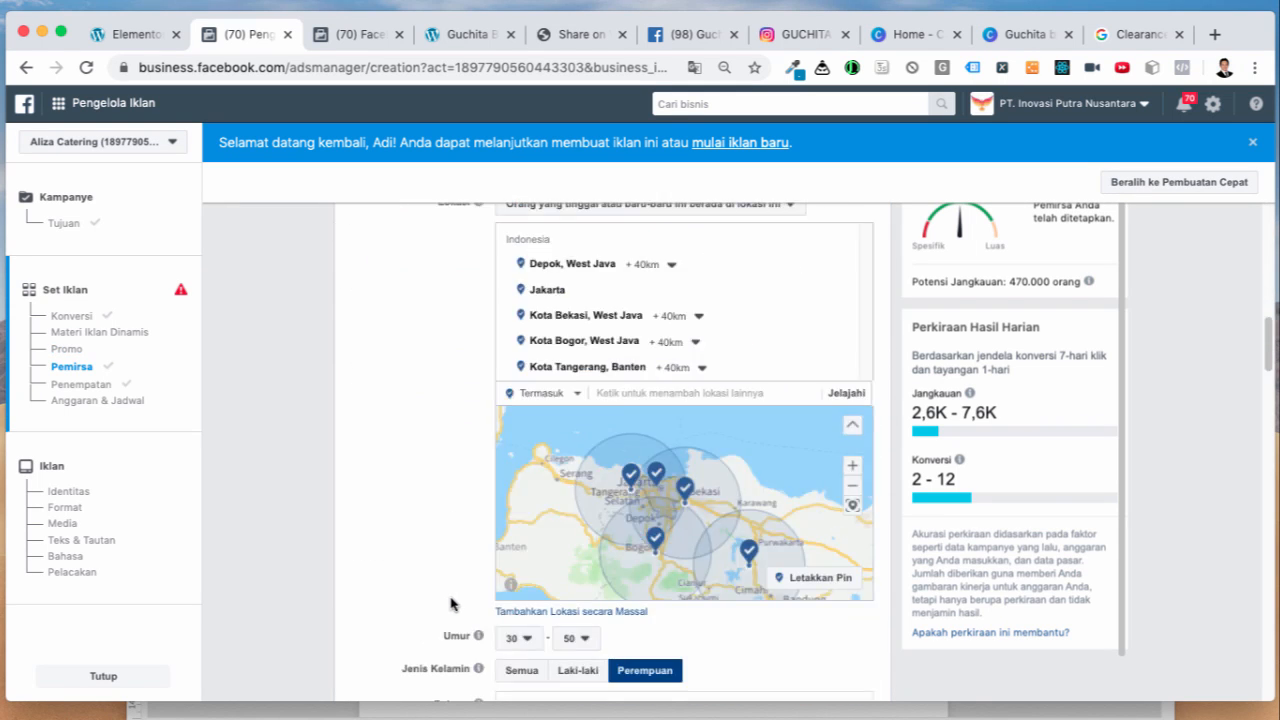
scroll(460, 567, up, 20)
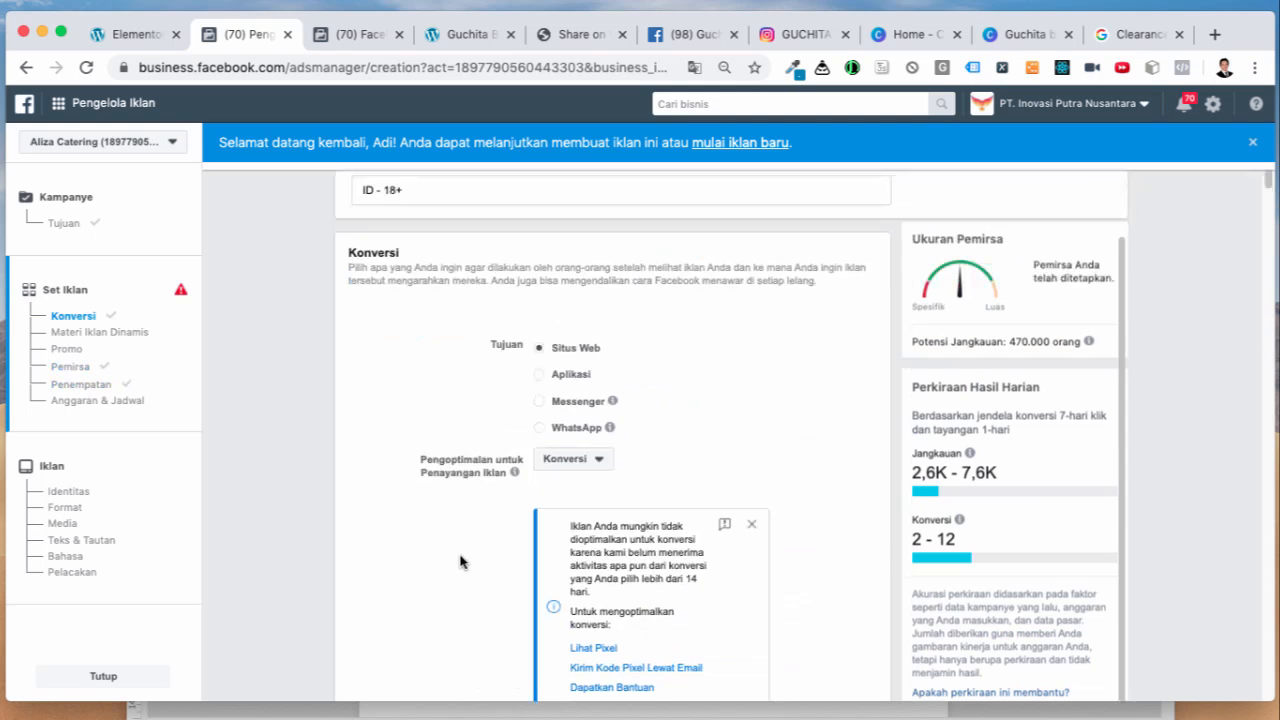
drag(408, 189, 352, 196)
text(B)
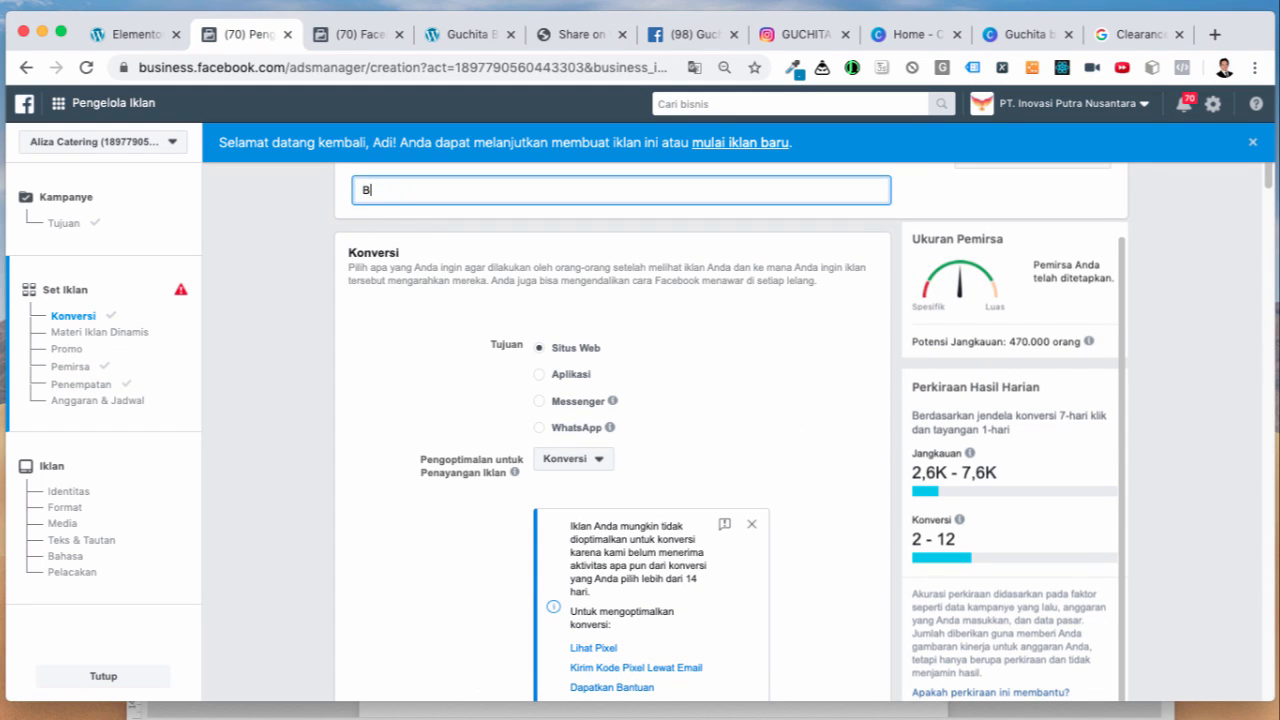
text(rand Mewah - JABODETABEK 30-45)
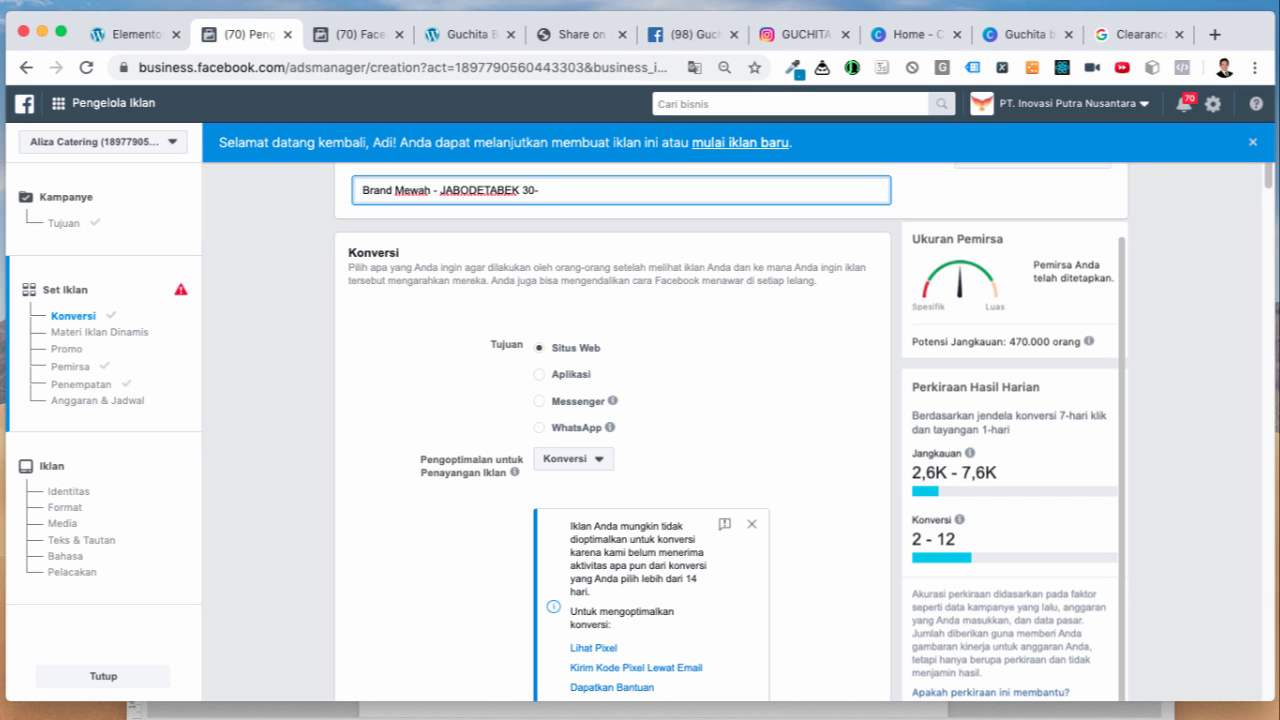
click(863, 426)
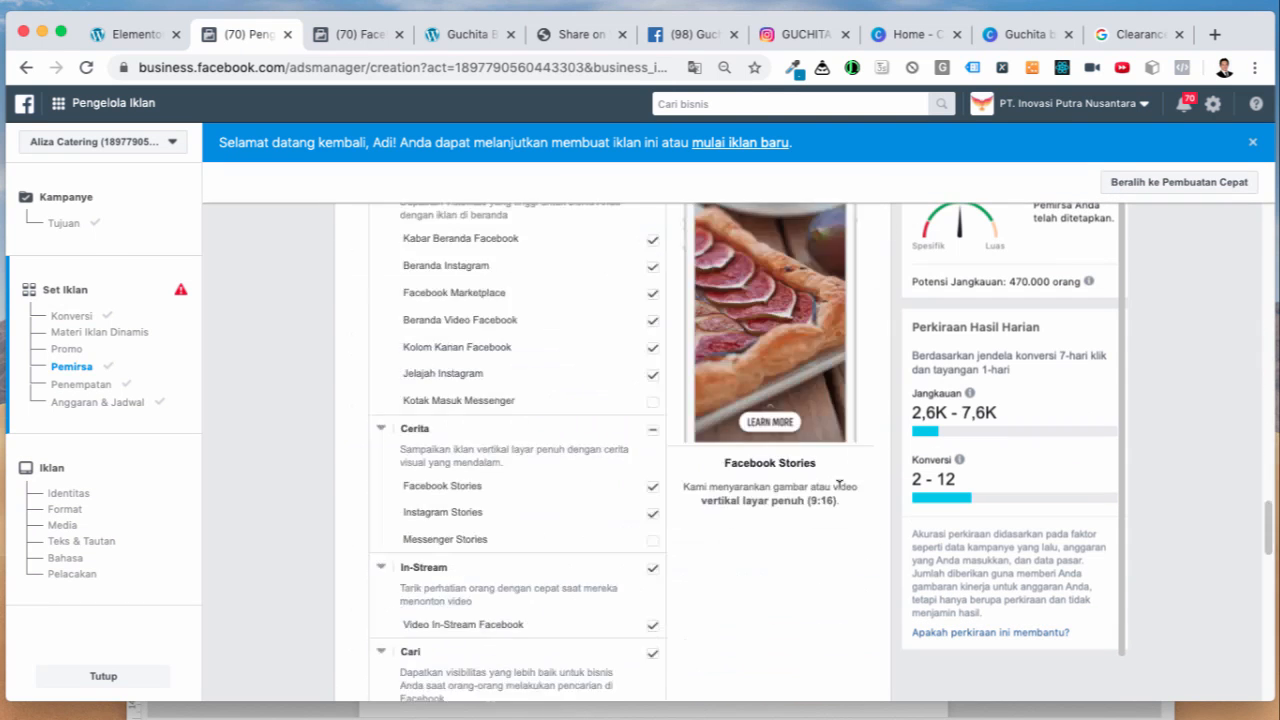
Step: Continue to the ad step and choose the Guchita by Shahnaz Page as the ad's identity
click(845, 677)
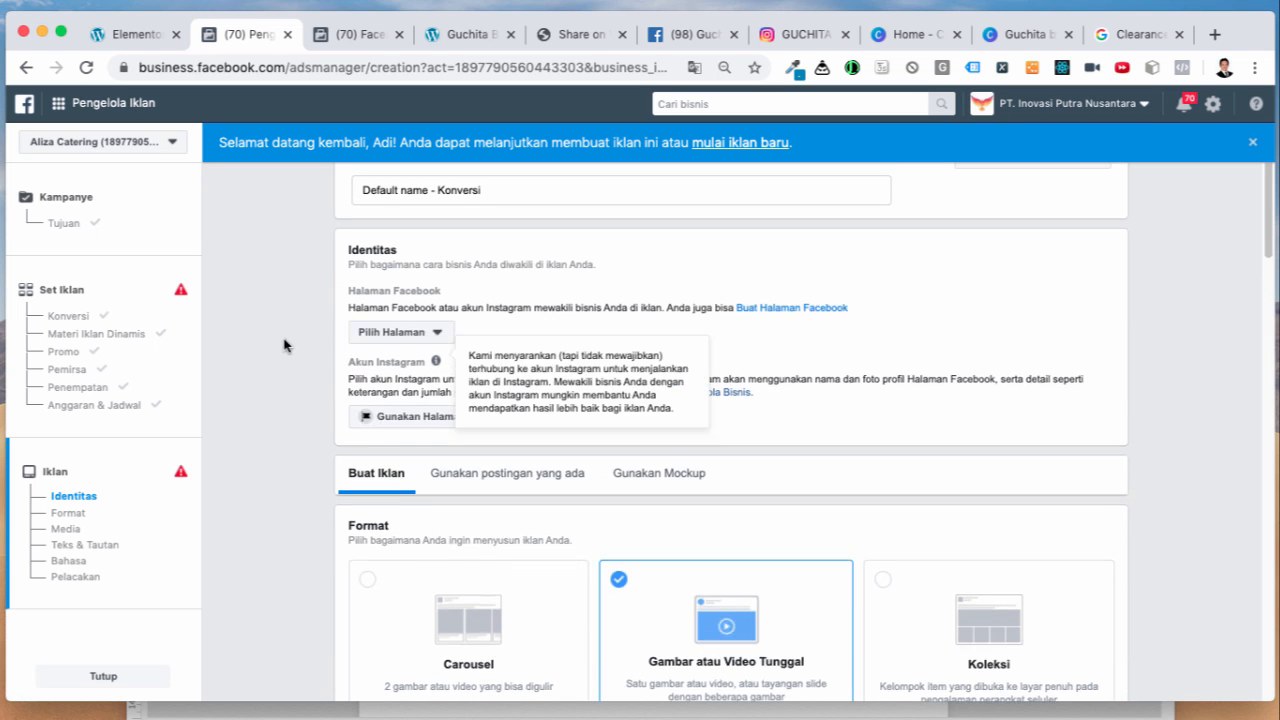
click(440, 336)
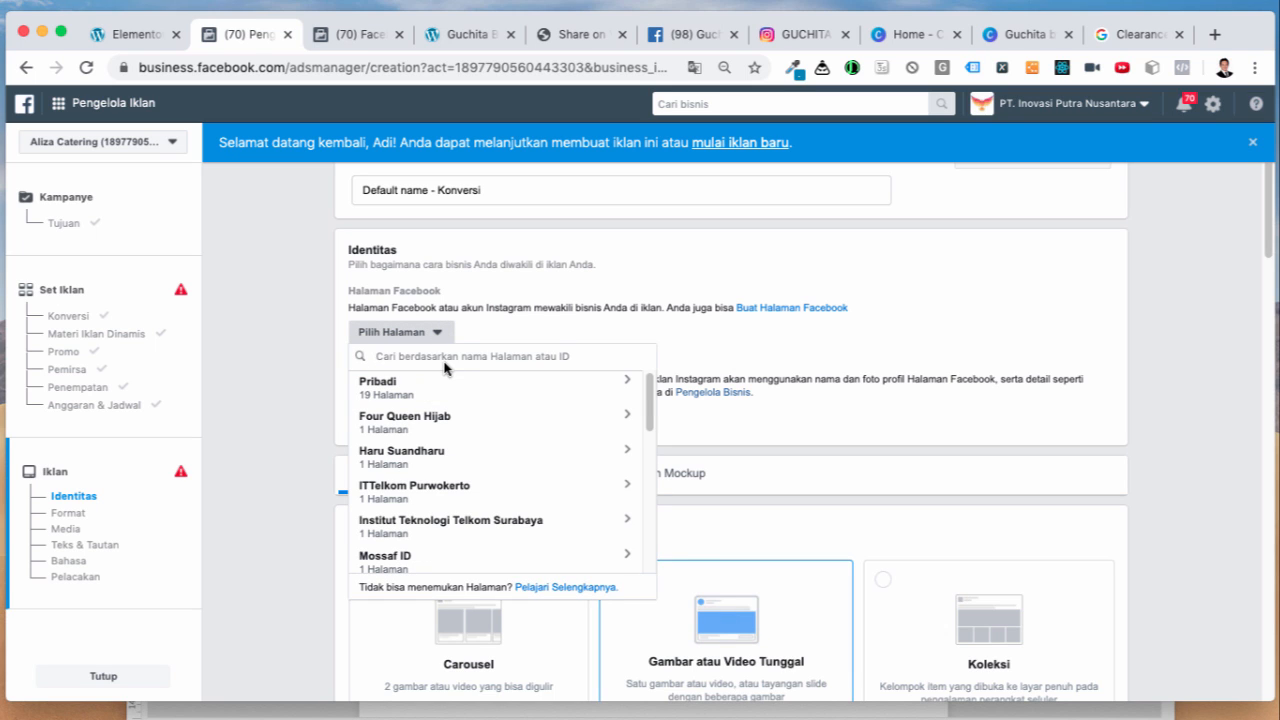
text(Guc)
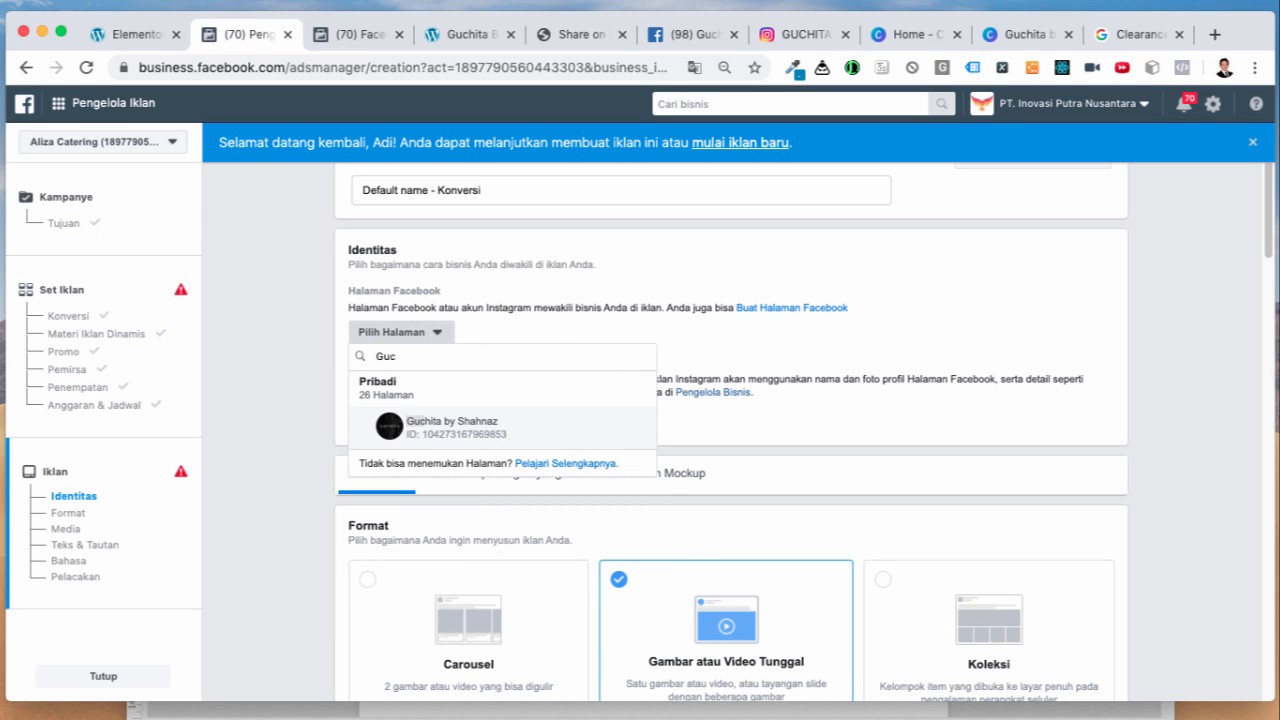
click(481, 426)
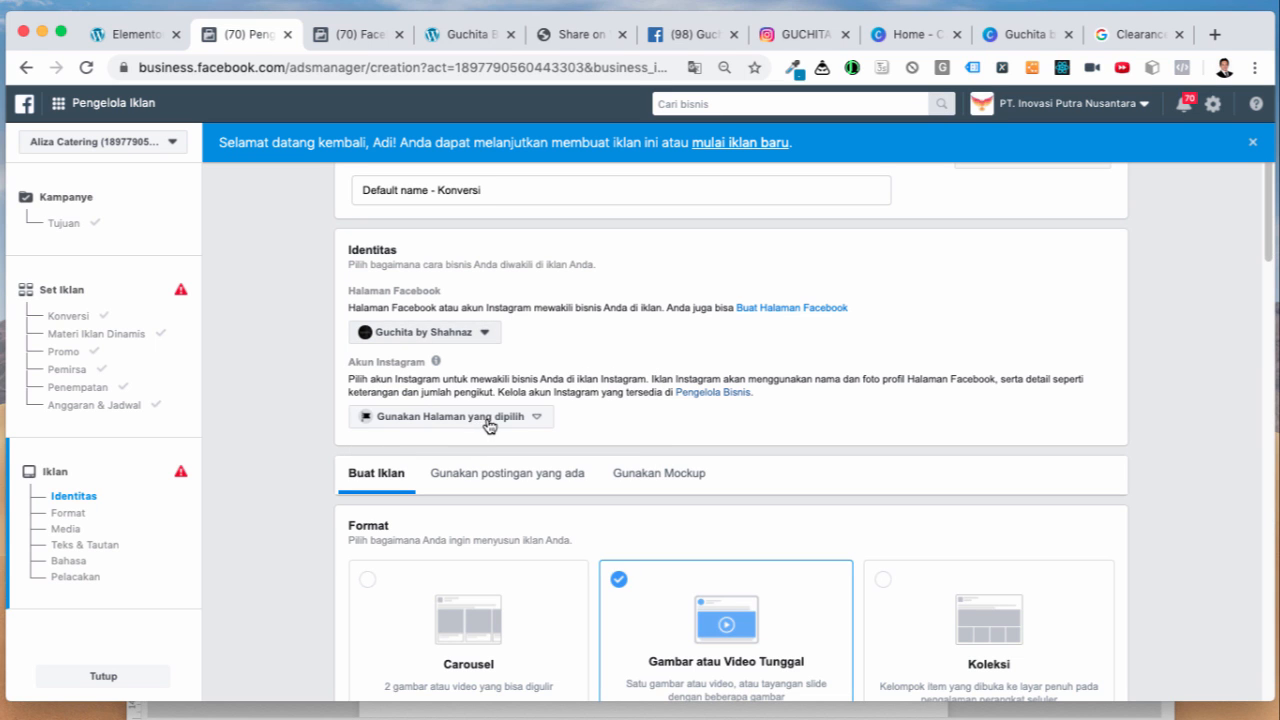
scroll(286, 493, down, 5)
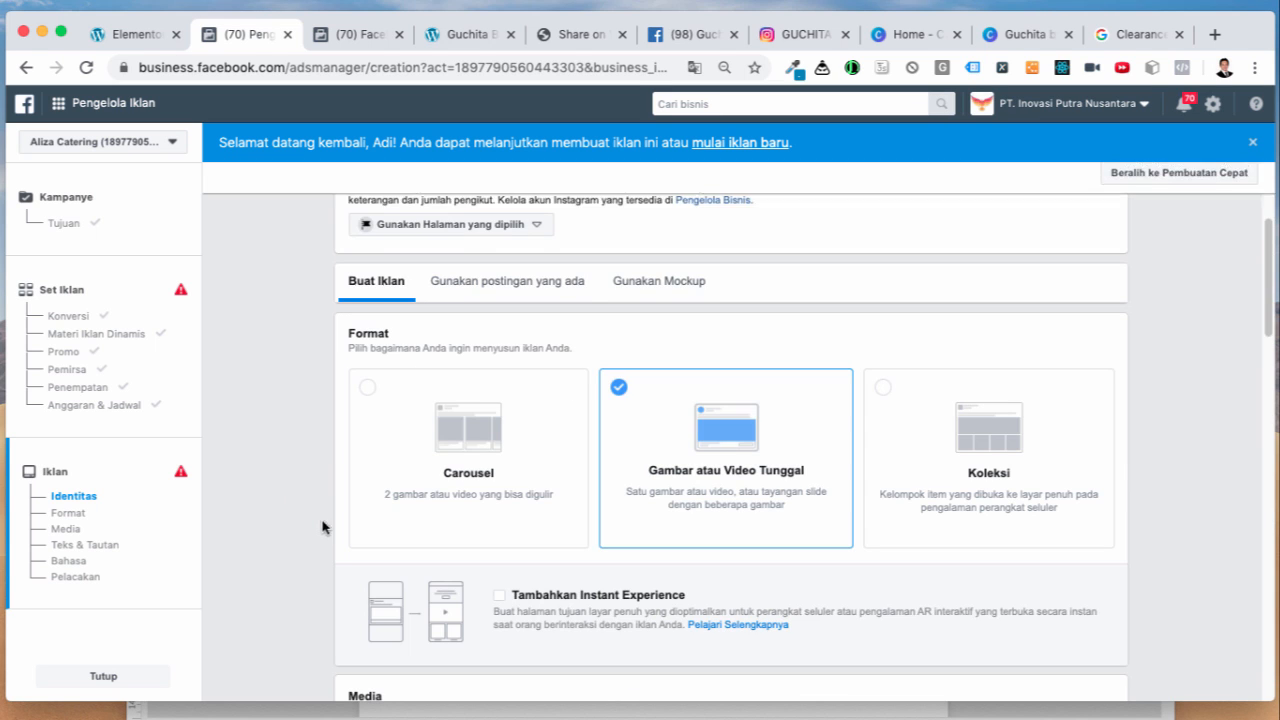
scroll(308, 525, down, 1)
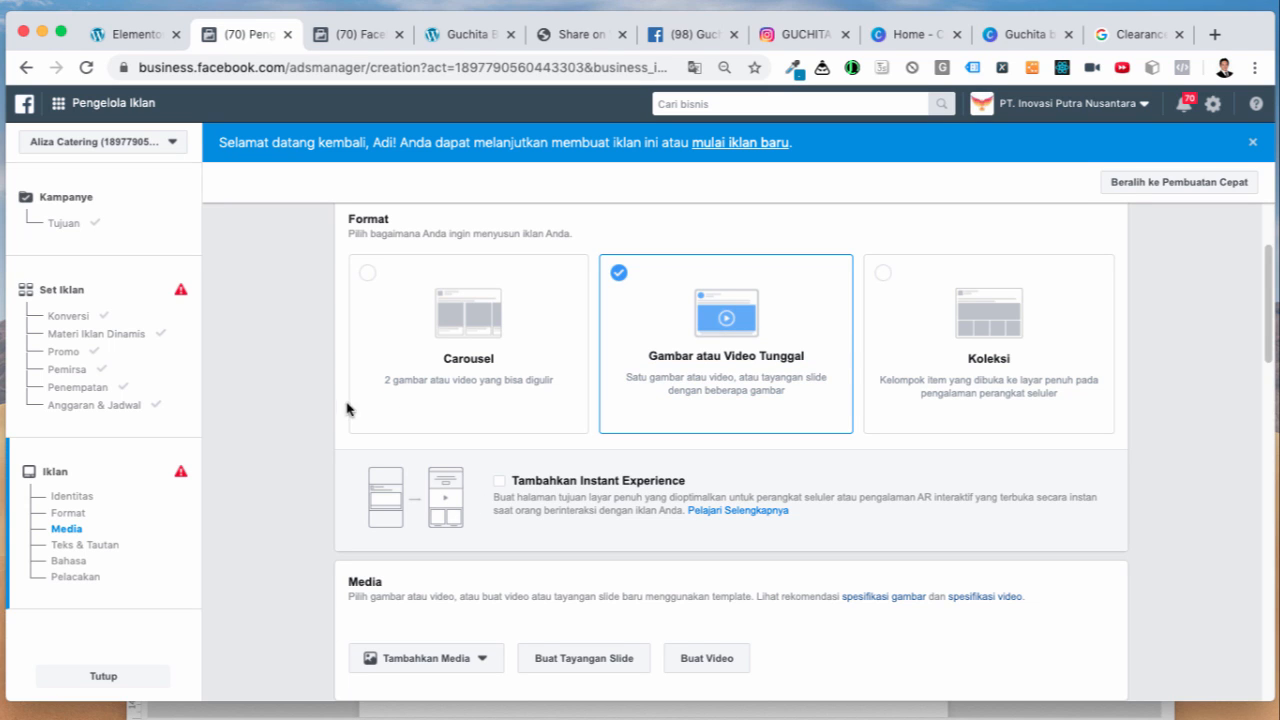
scroll(290, 458, down, 1)
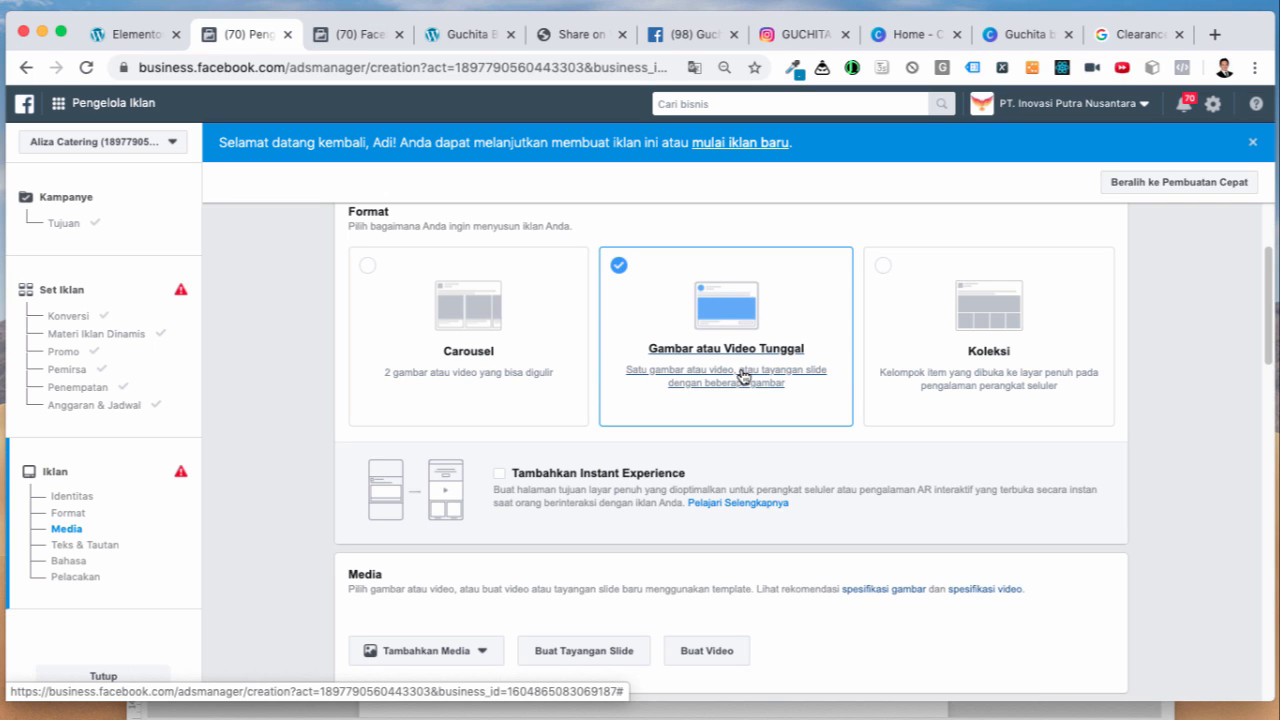
click(953, 379)
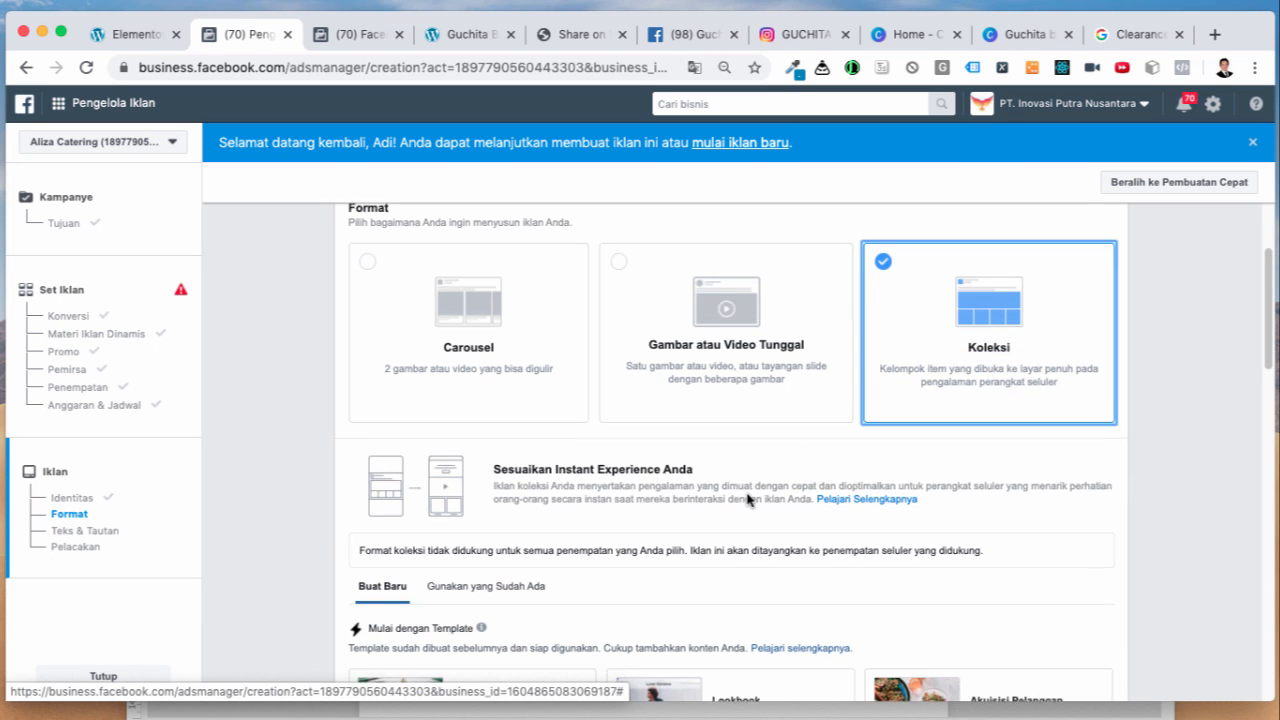
scroll(749, 497, down, 5)
scroll(835, 505, down, 3)
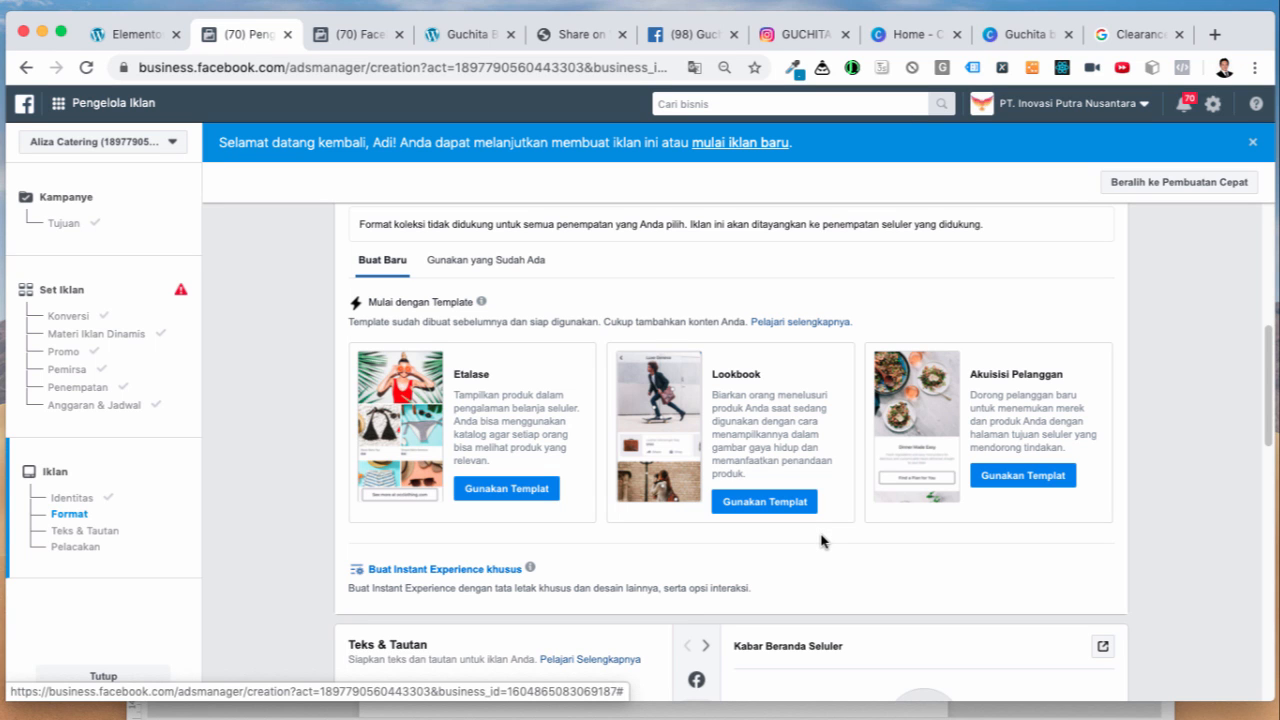
scroll(821, 541, down, 6)
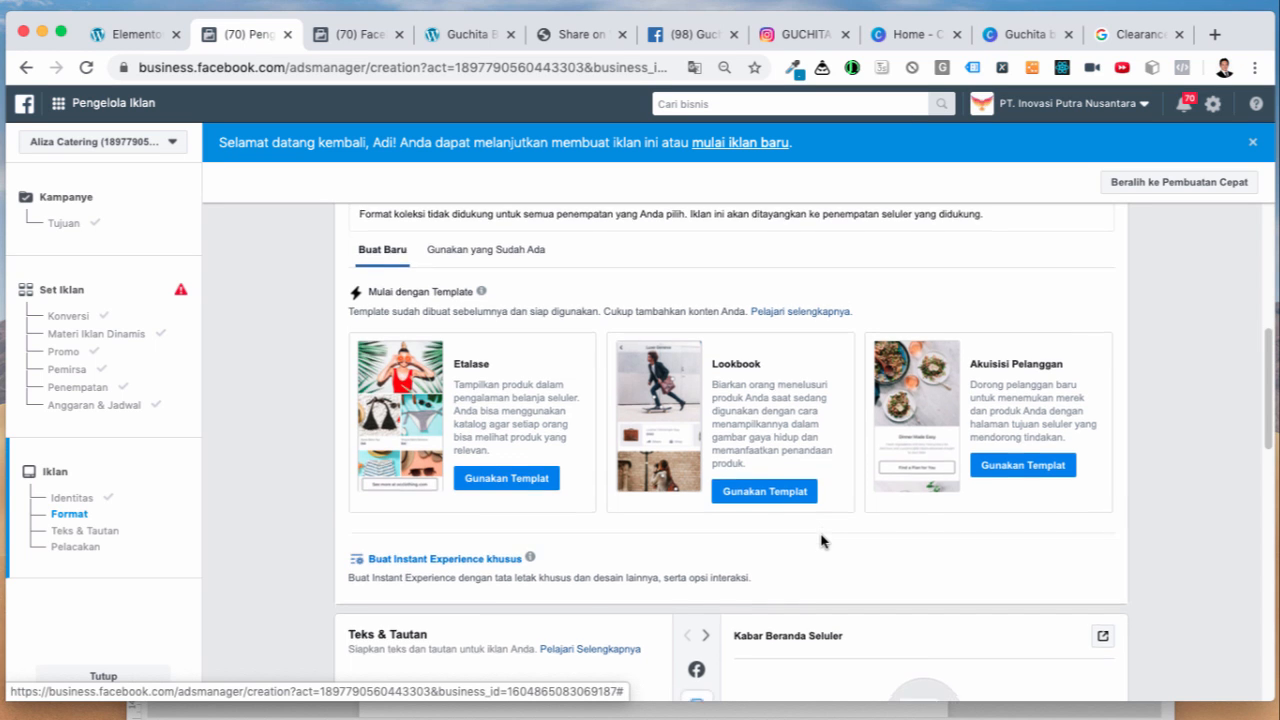
scroll(604, 514, down, 3)
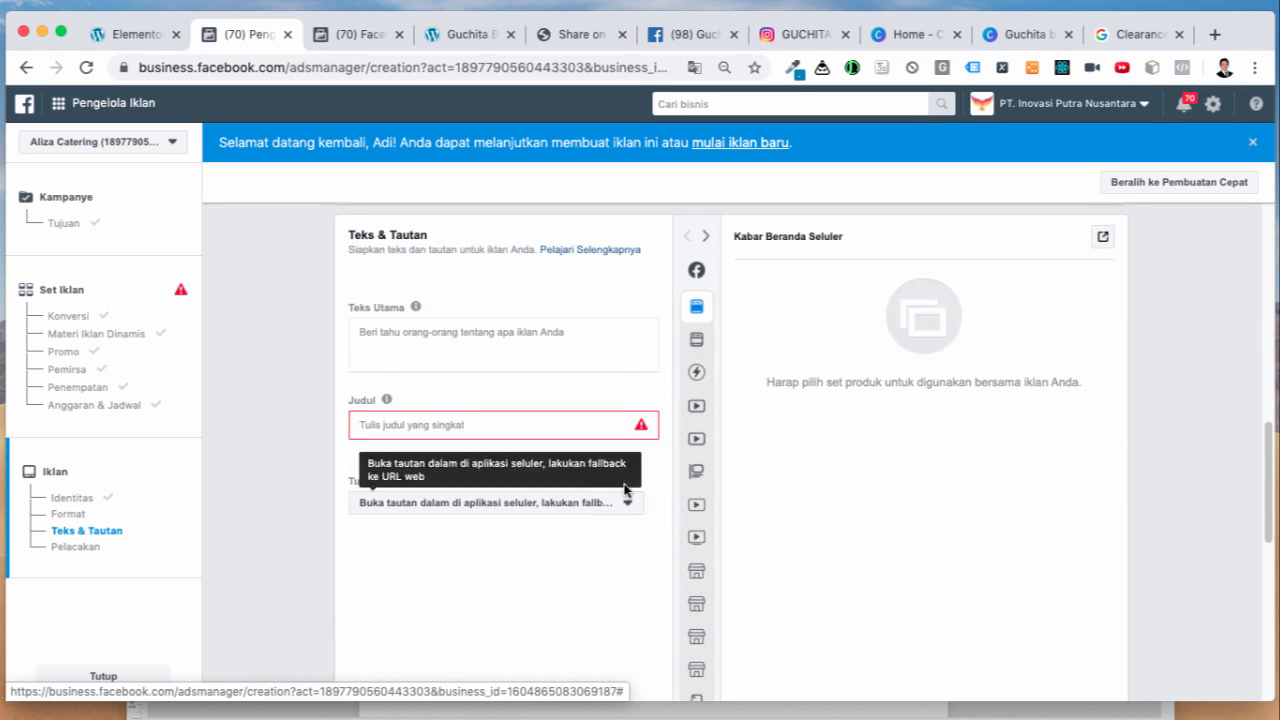
scroll(629, 480, up, 20)
scroll(640, 480, down, 8)
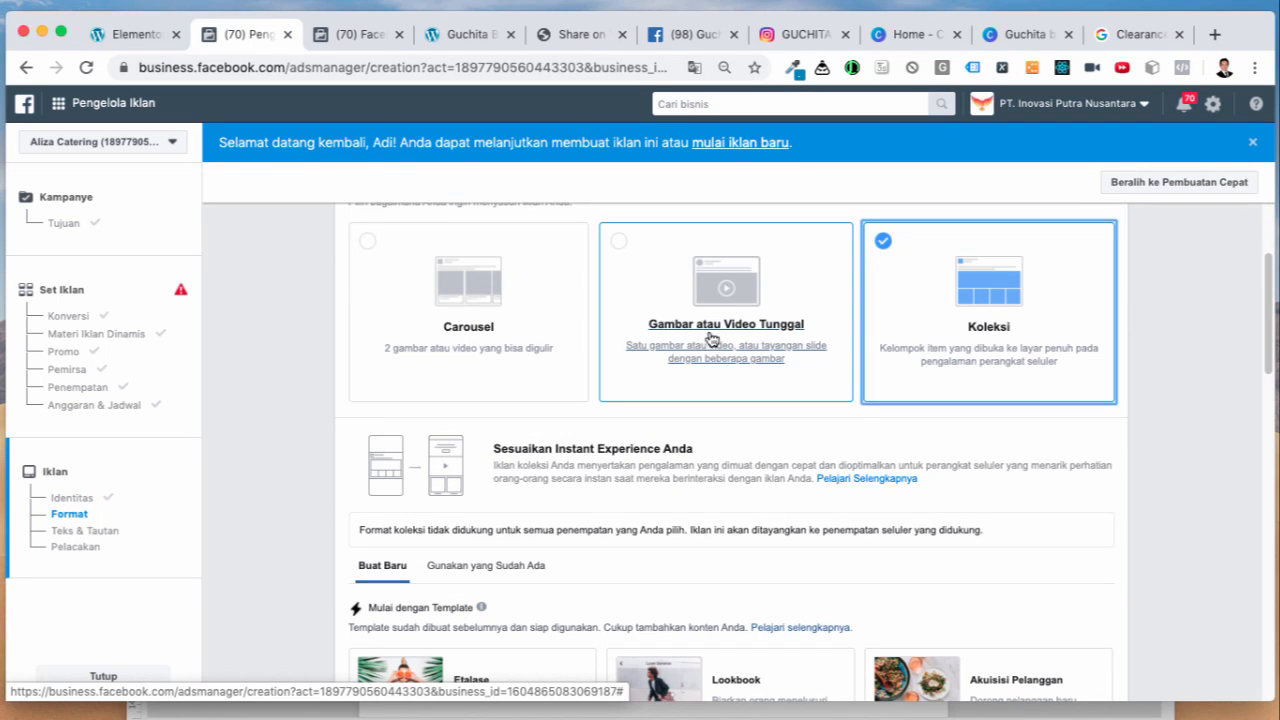
click(698, 306)
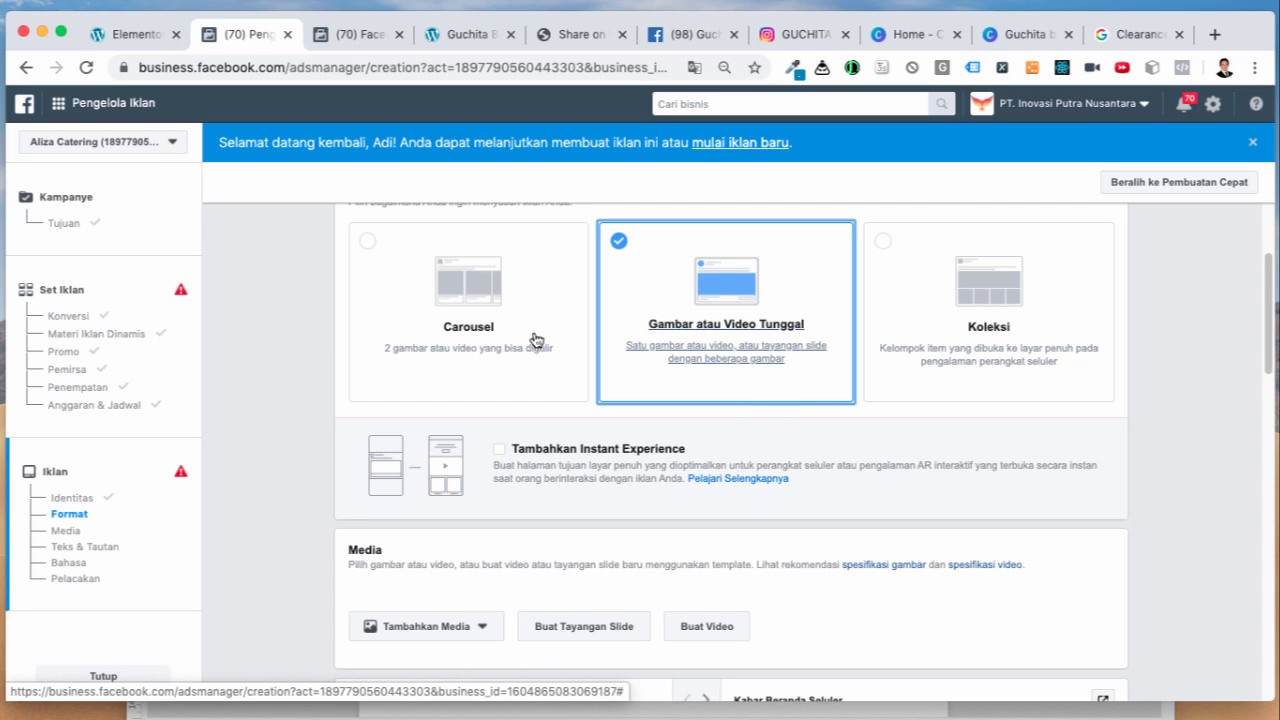
click(806, 42)
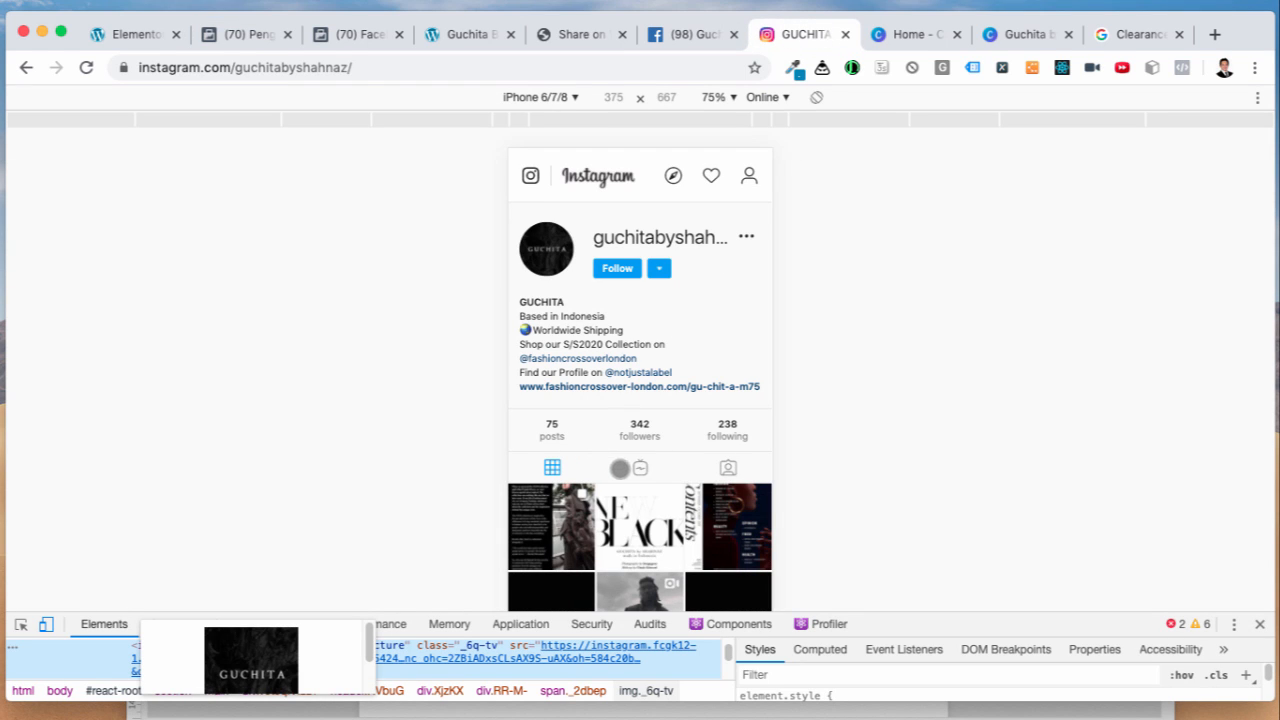
Step: Play the brand's IRMA s/s2019 IGTV video, pause it at 0:10, then return to Canva's home page
click(639, 468)
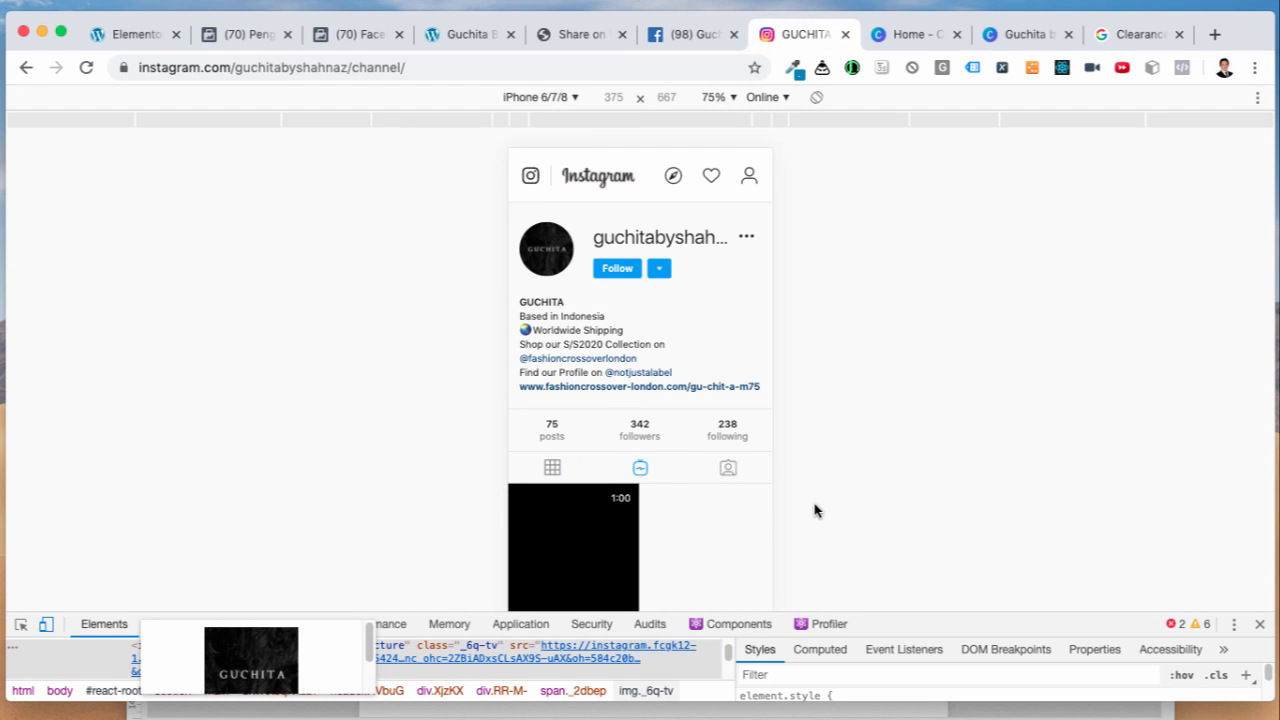
scroll(756, 518, down, 3)
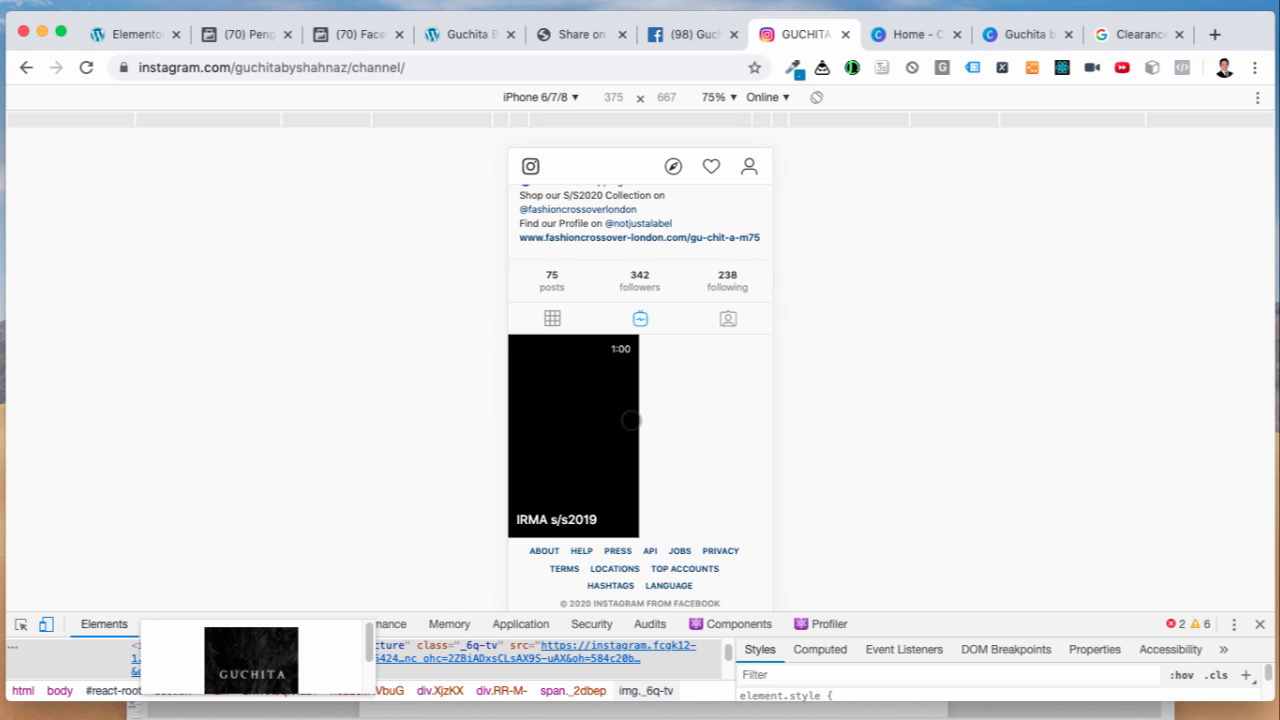
click(547, 426)
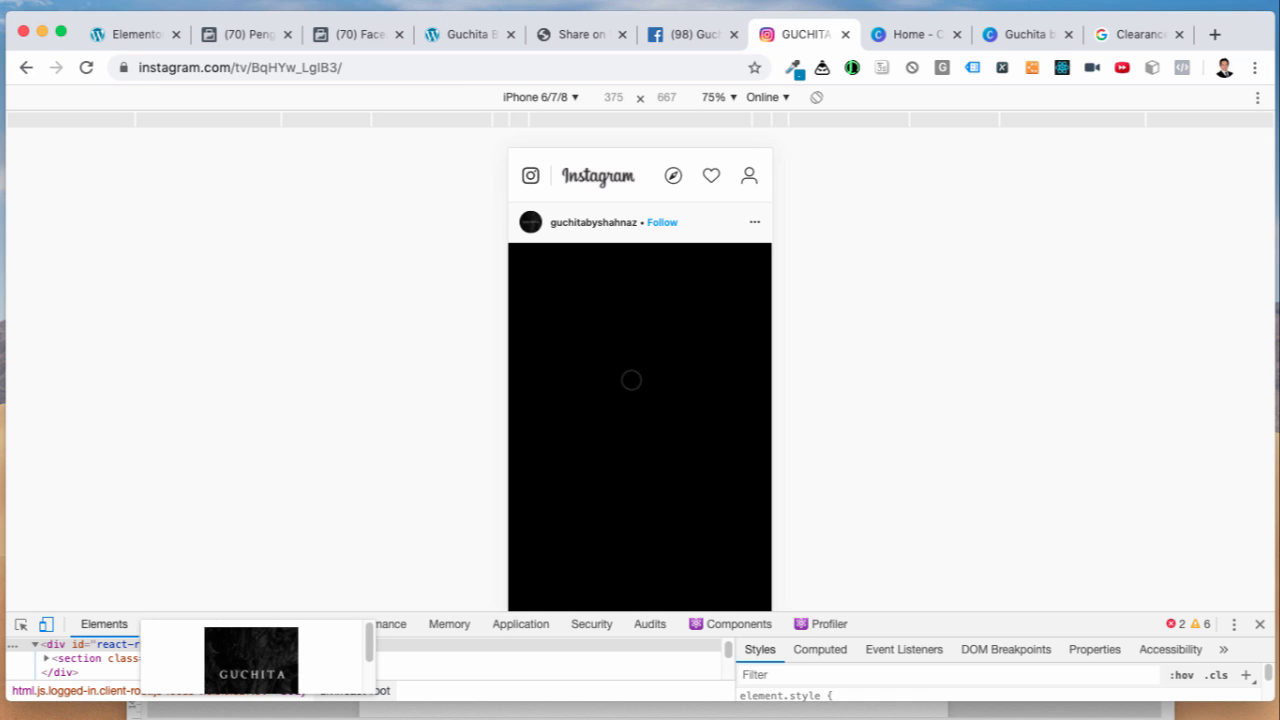
scroll(669, 452, down, 1)
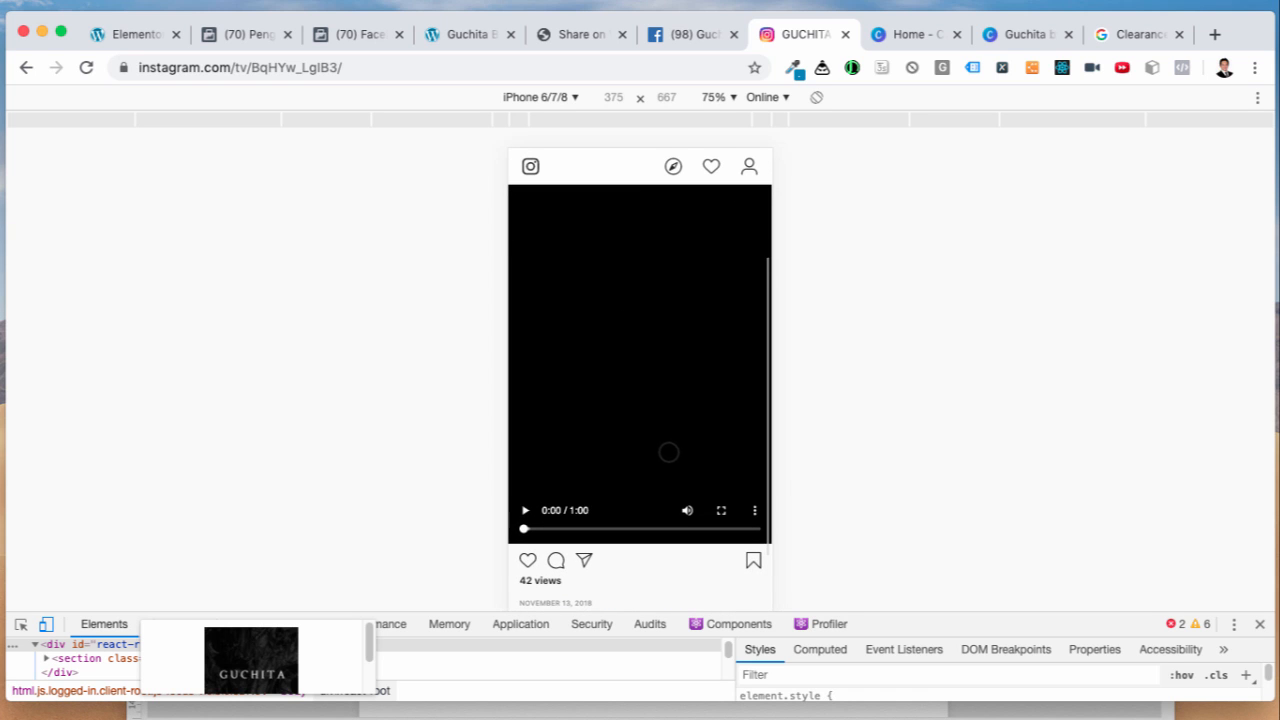
click(525, 510)
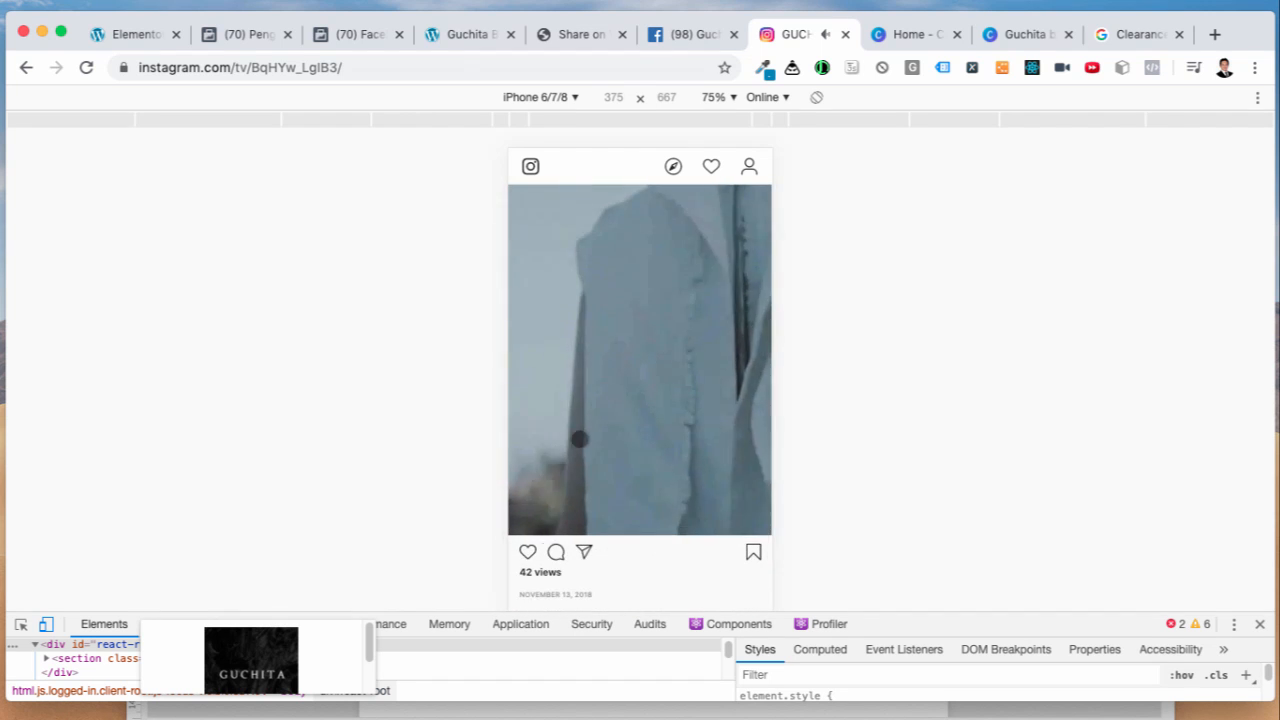
scroll(524, 513, down, 2)
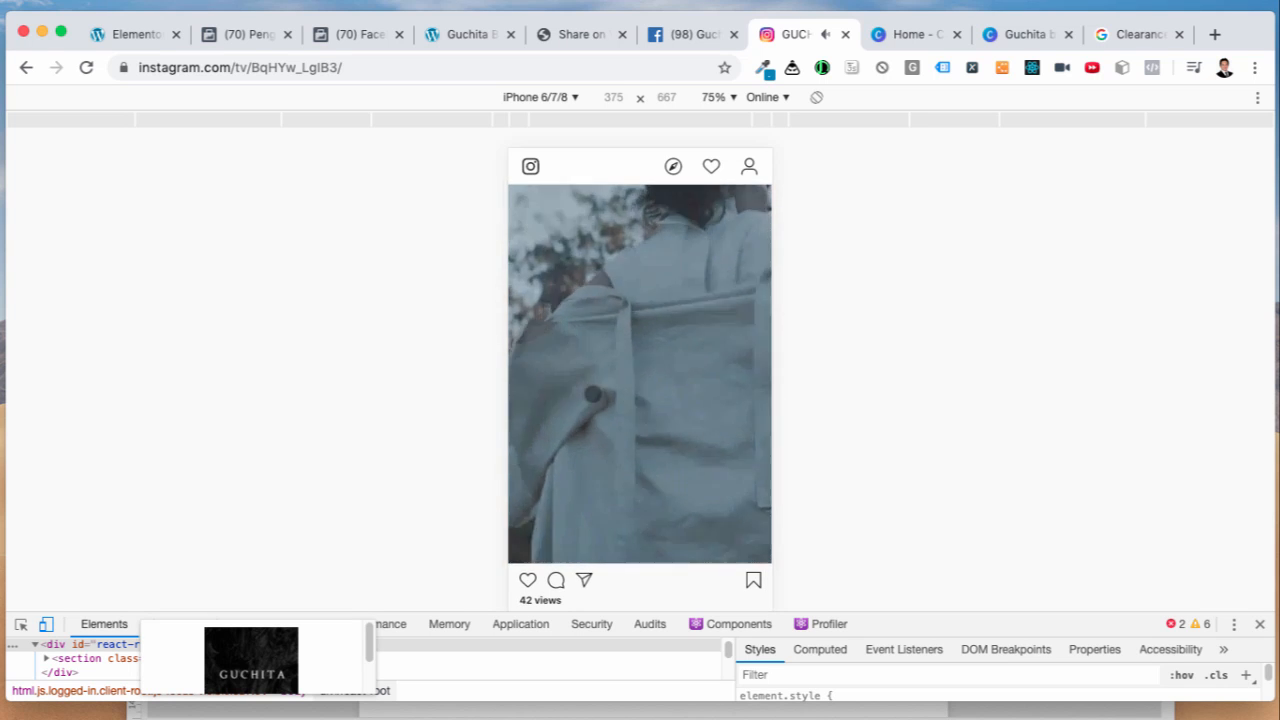
click(593, 396)
click(525, 530)
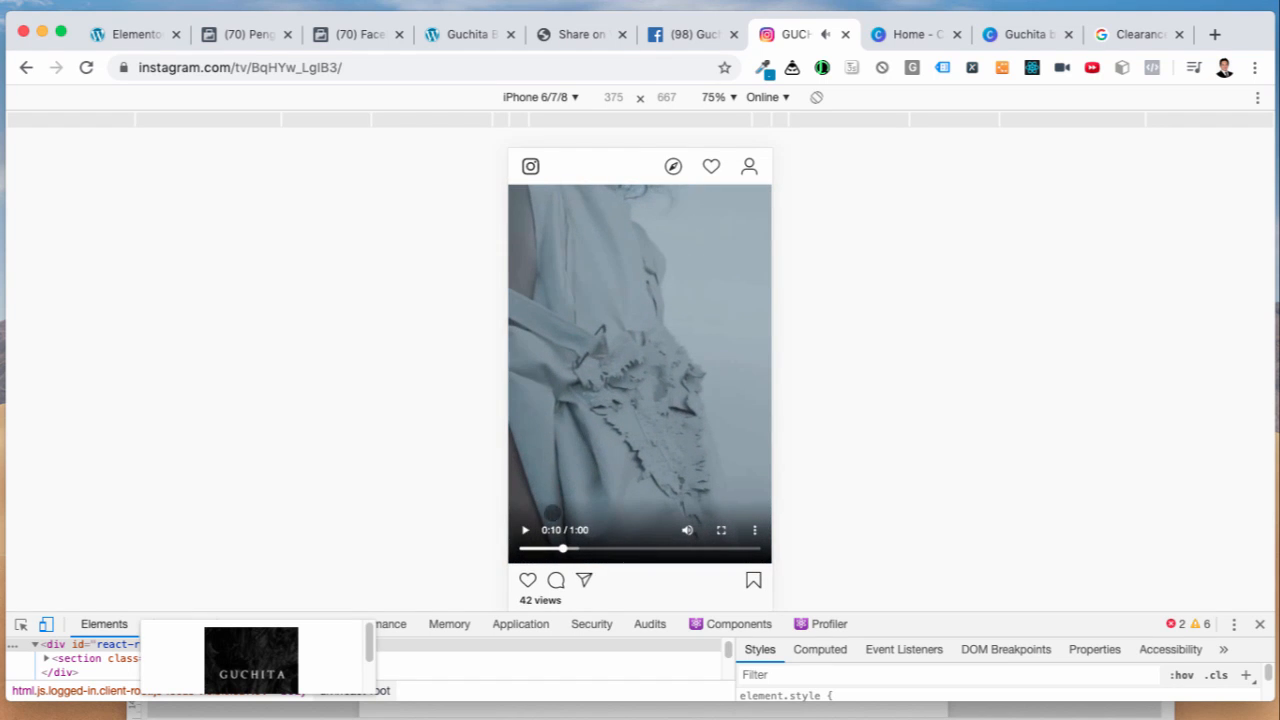
click(912, 38)
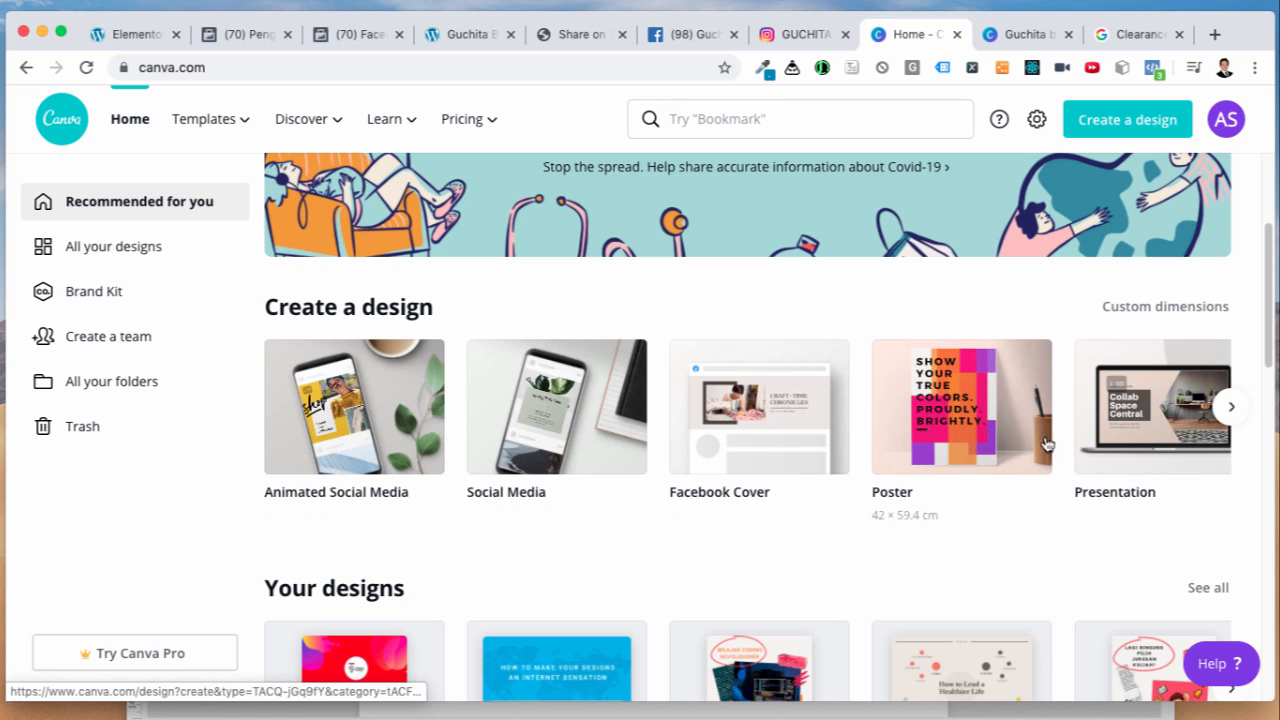
click(1233, 410)
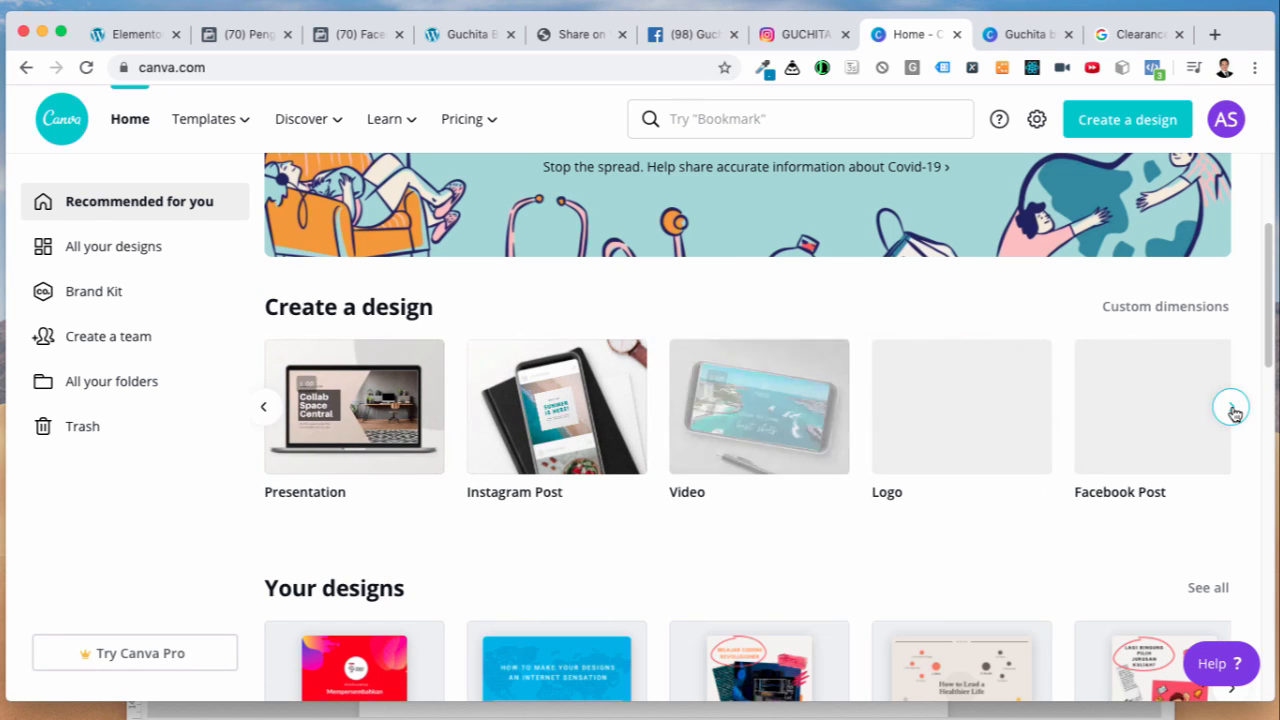
click(735, 418)
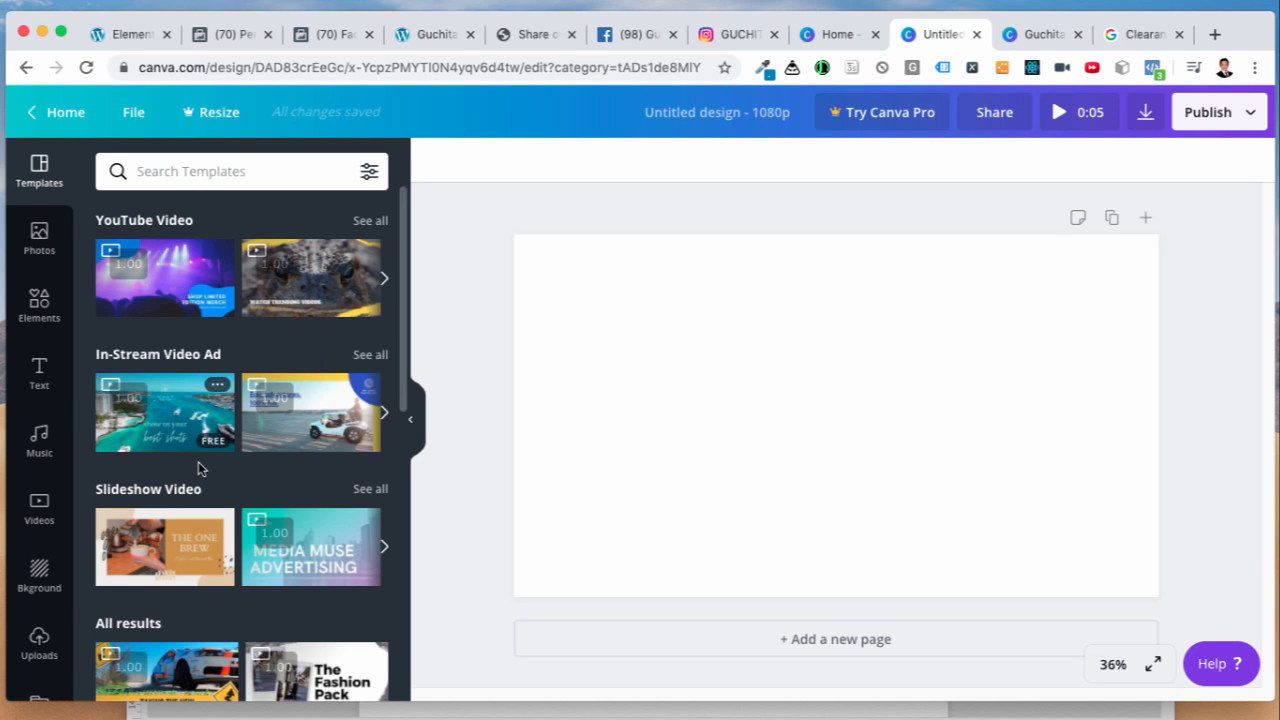
scroll(292, 490, down, 2)
scroll(292, 495, down, 5)
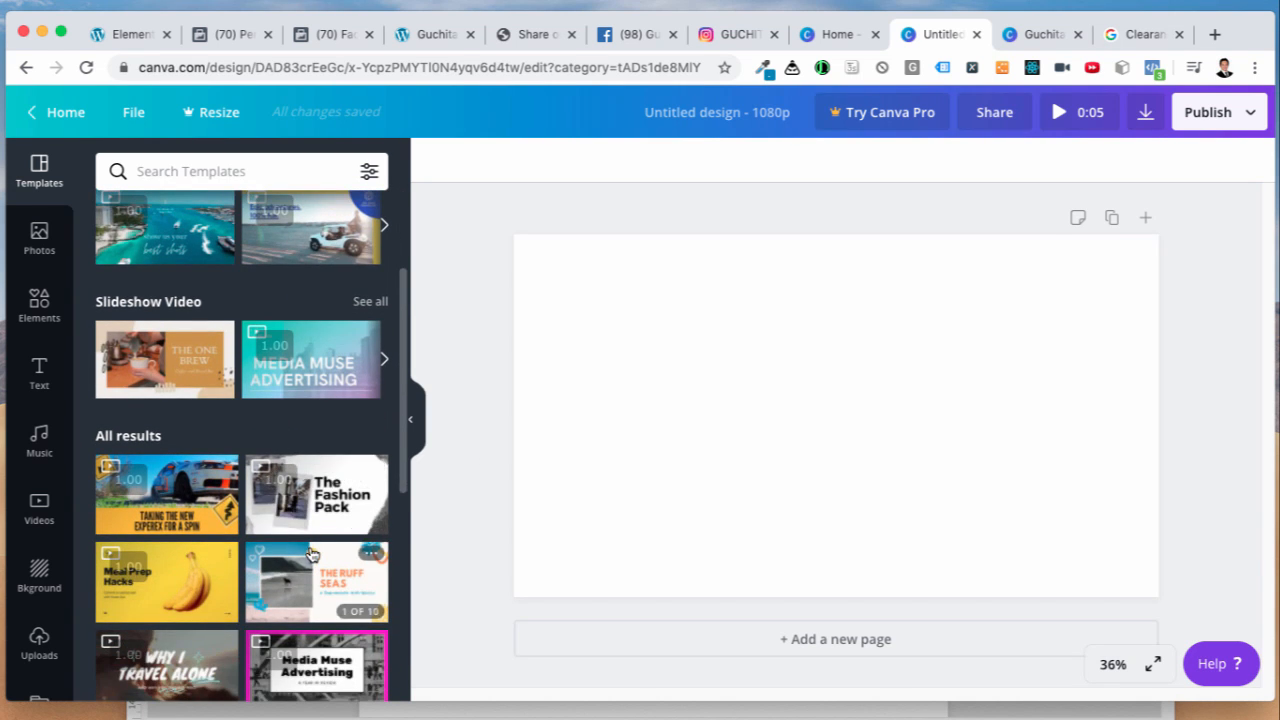
scroll(300, 530, down, 4)
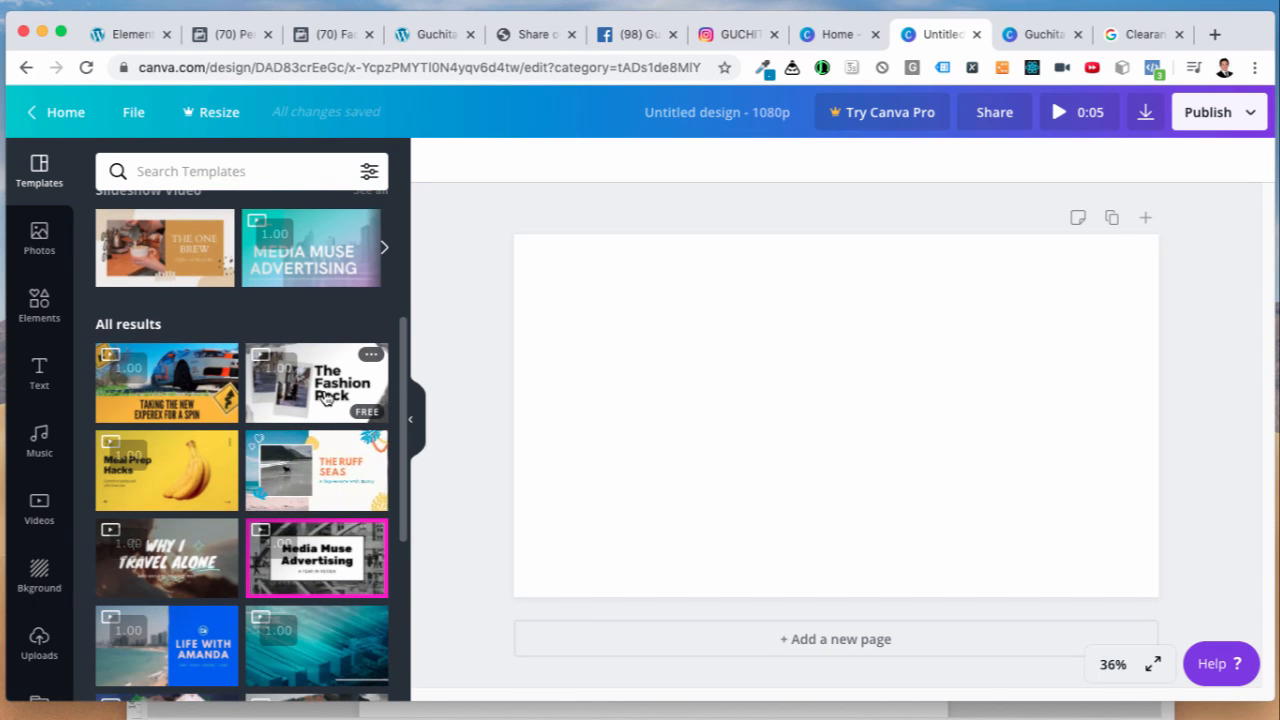
click(326, 398)
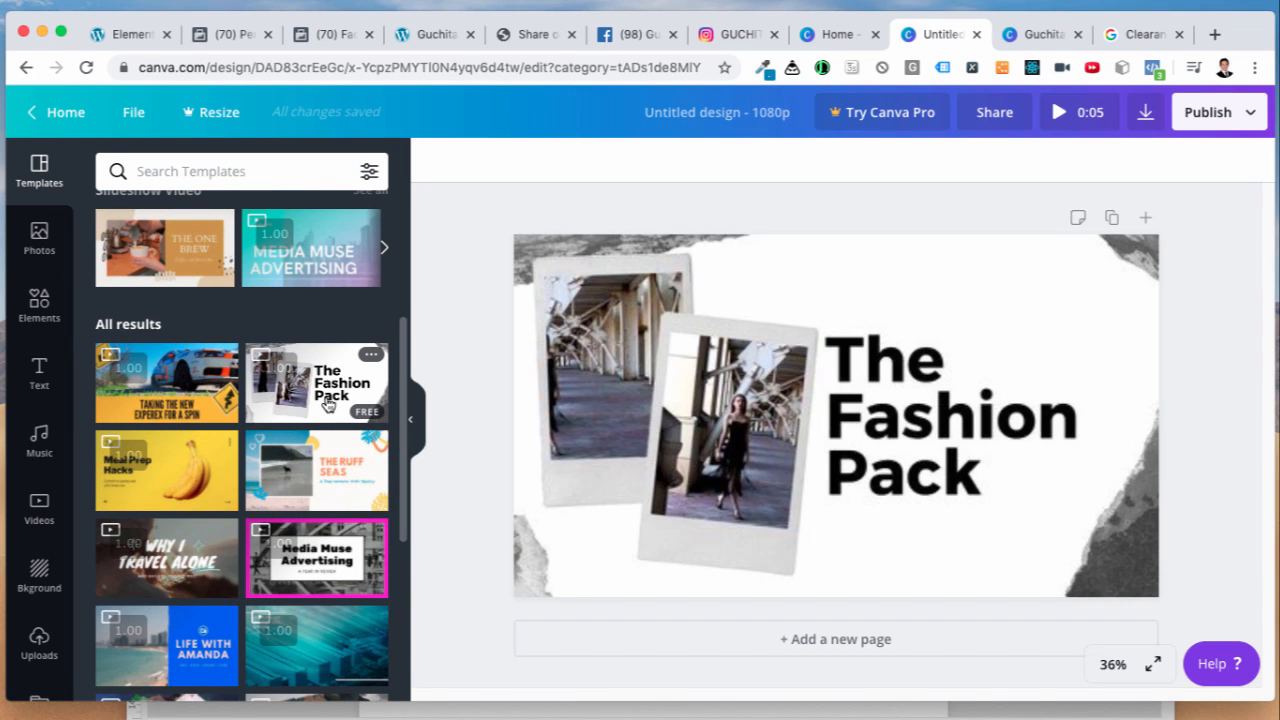
click(772, 445)
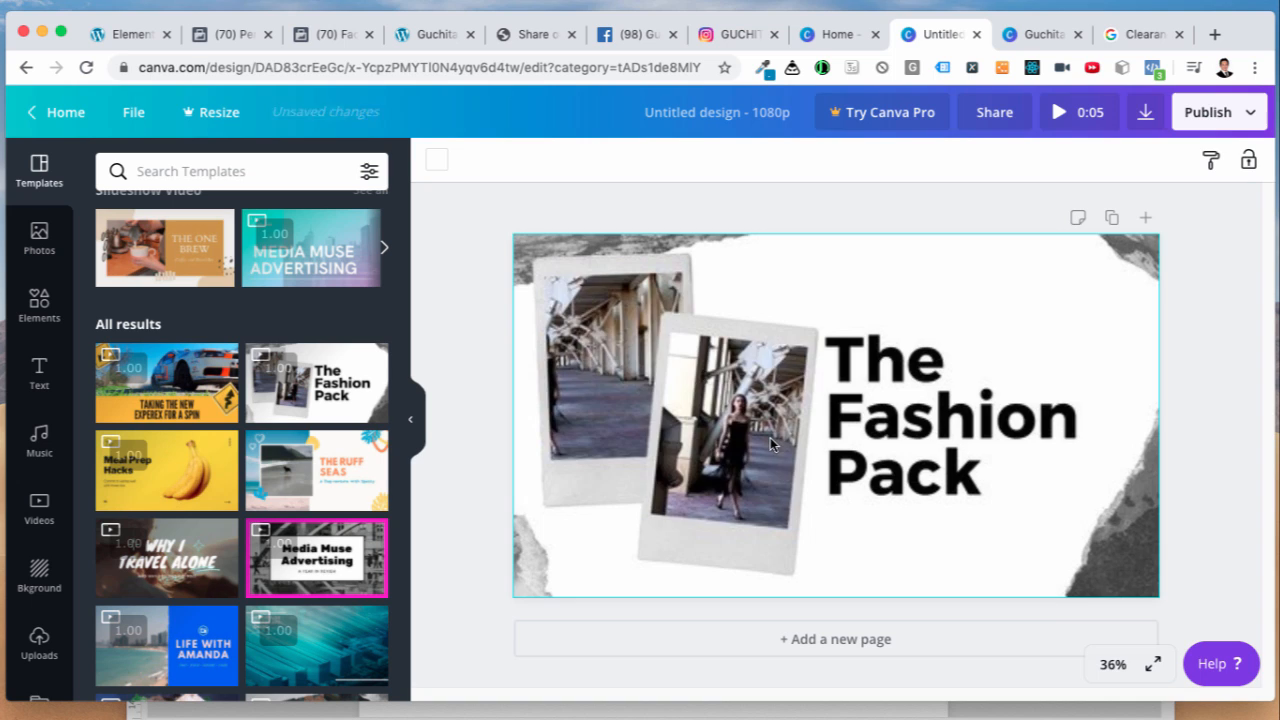
click(712, 462)
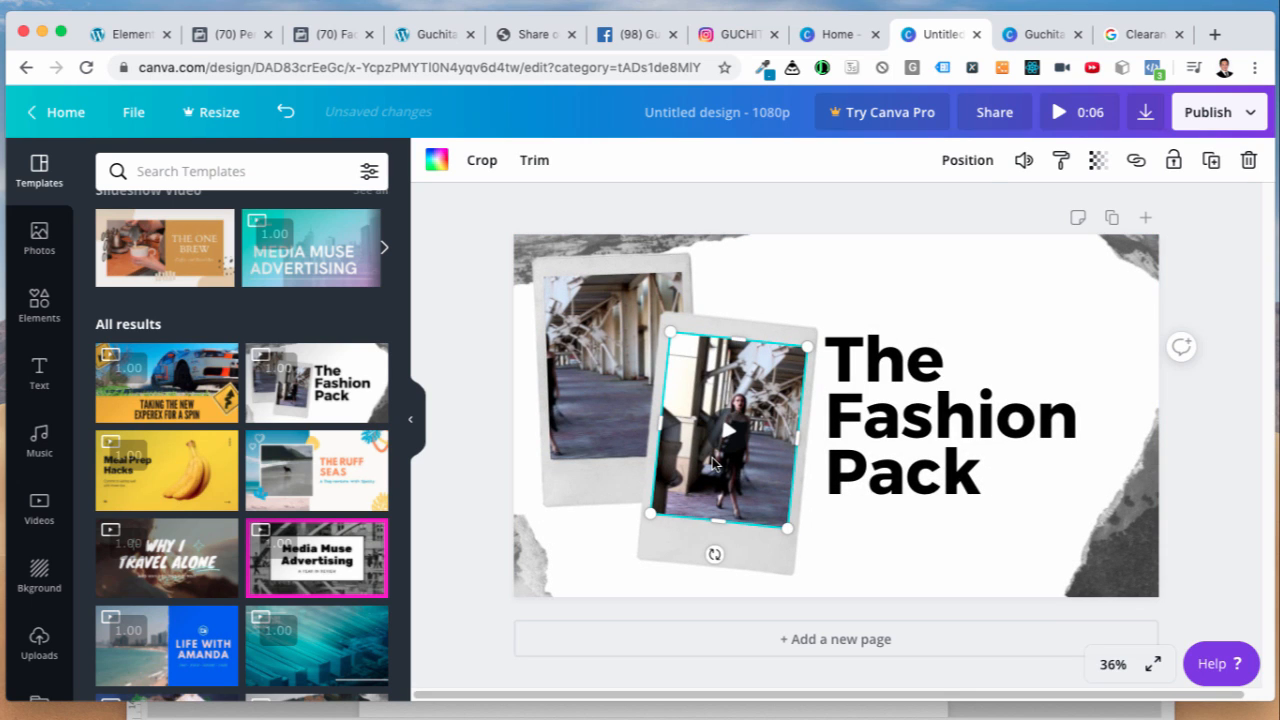
click(920, 404)
click(740, 428)
click(605, 395)
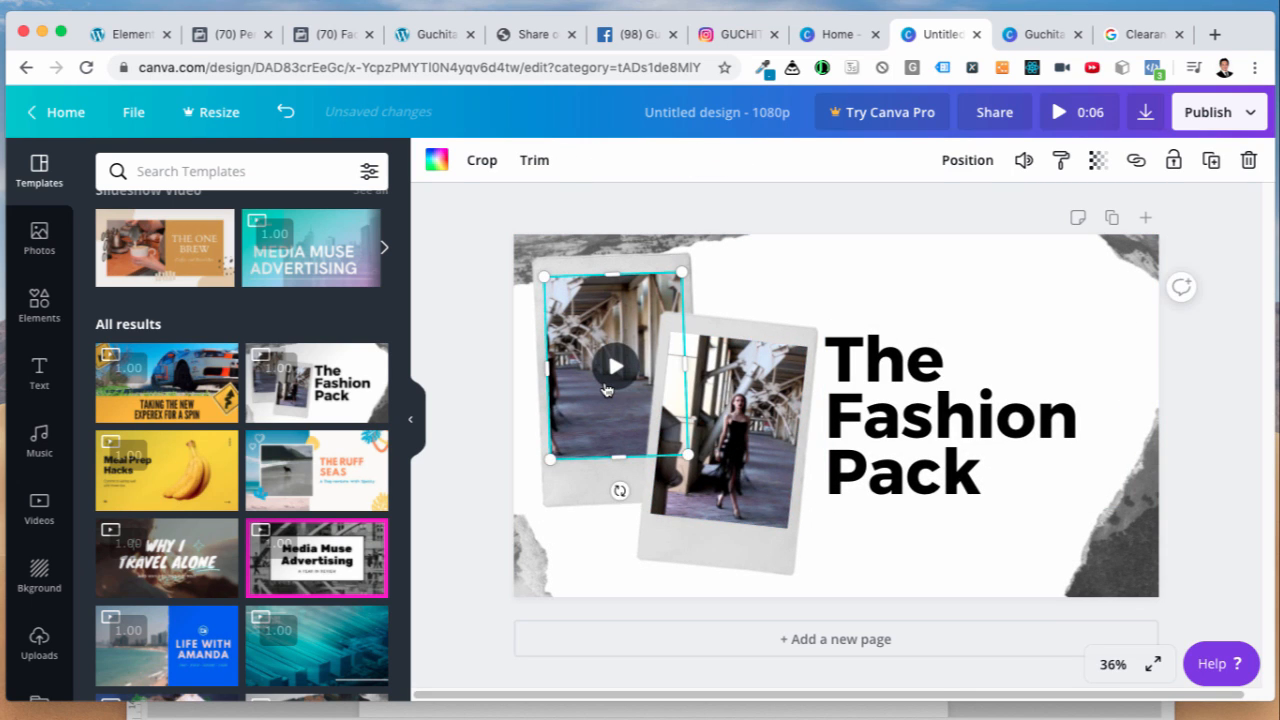
click(1183, 503)
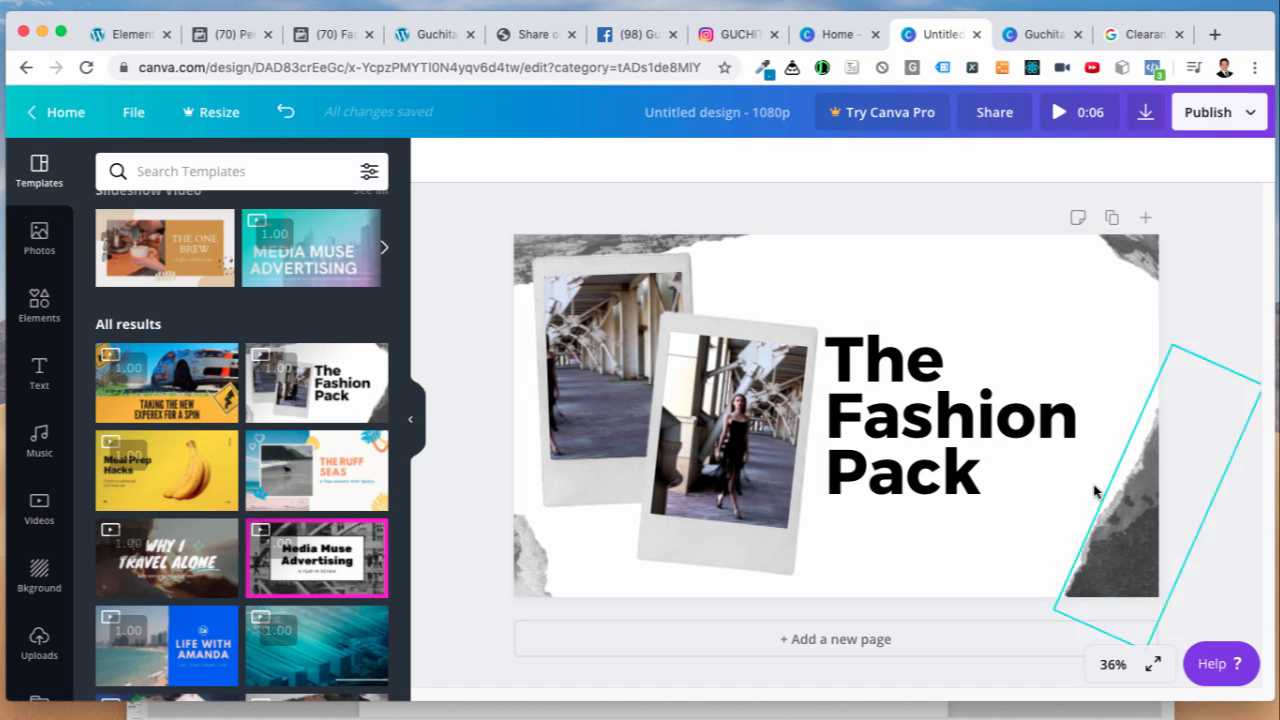
click(748, 470)
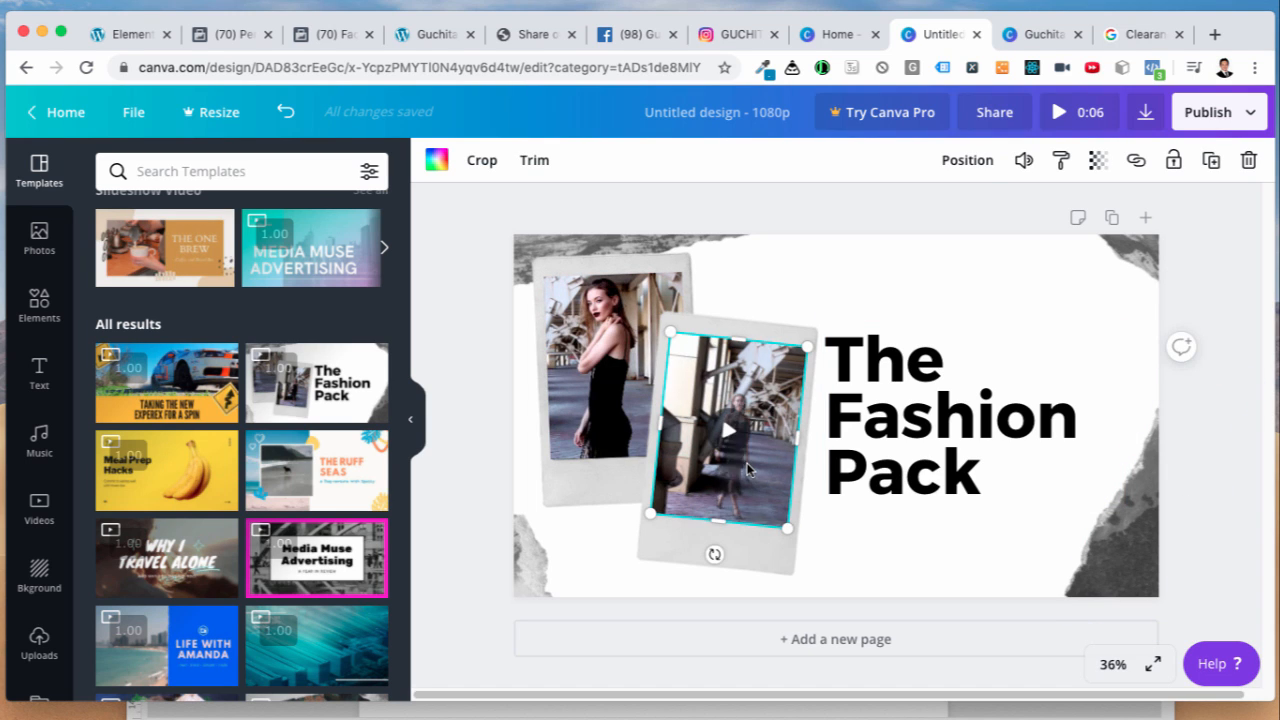
click(612, 402)
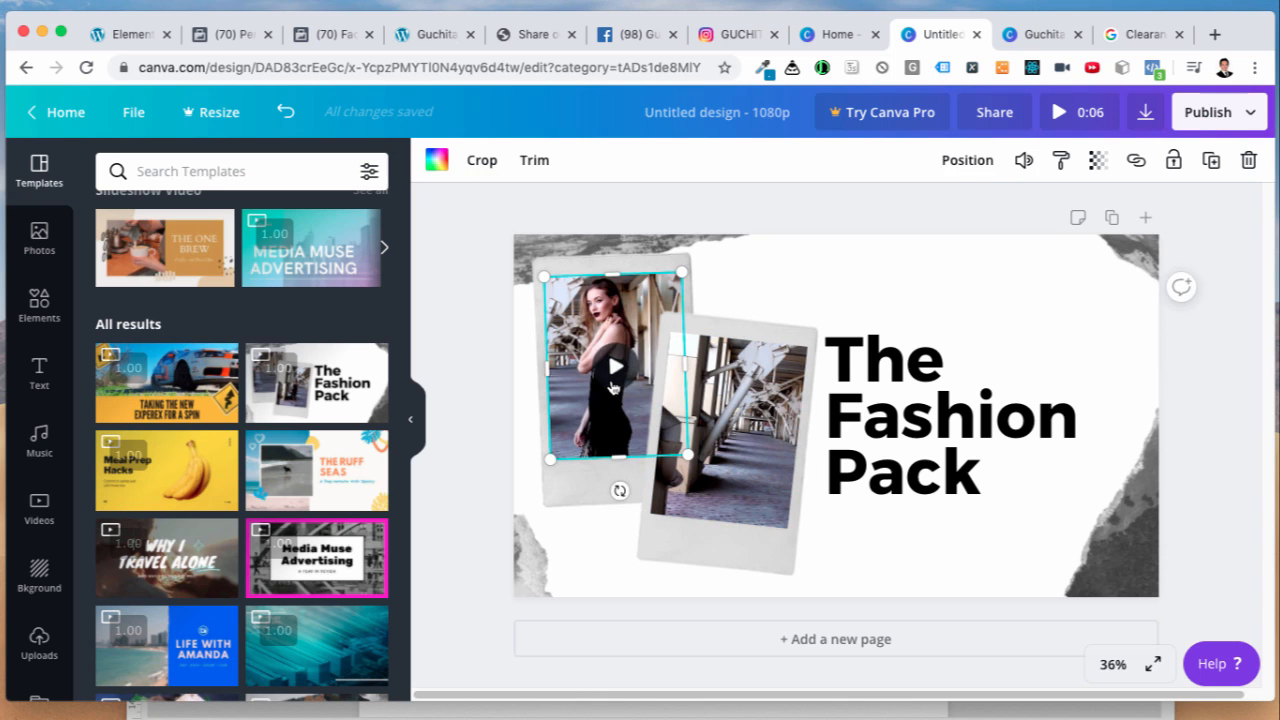
click(612, 387)
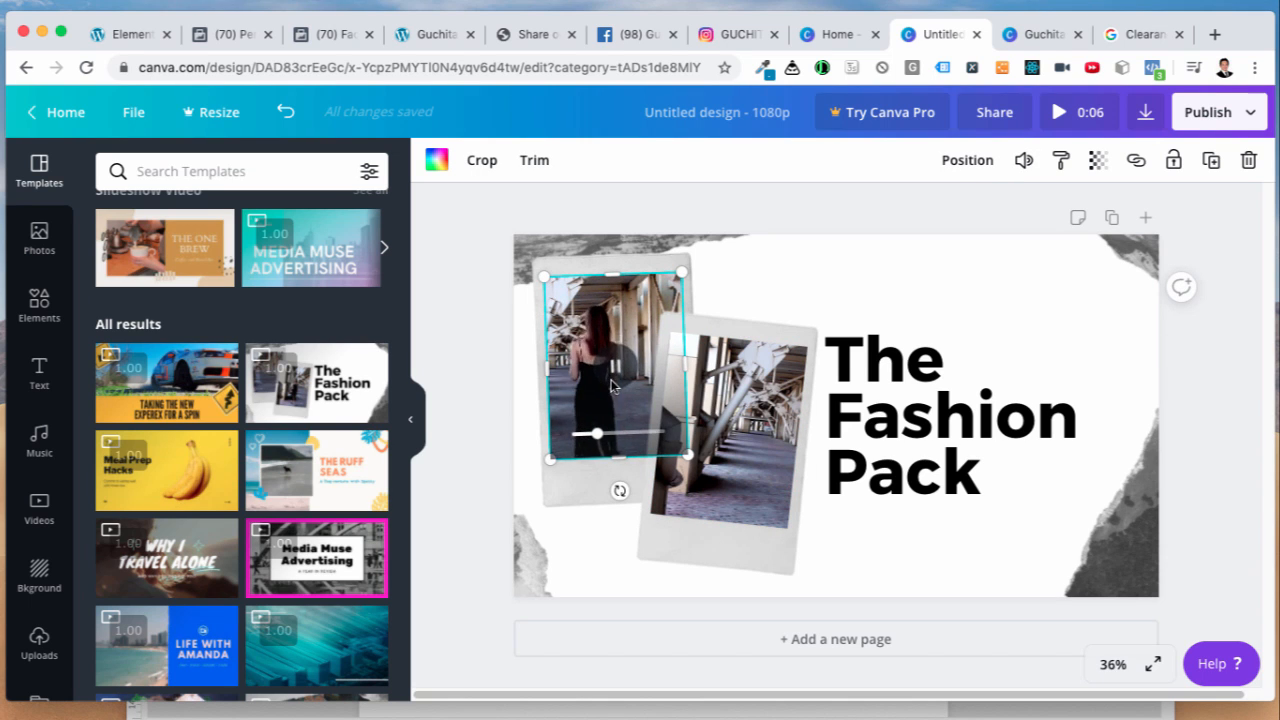
click(1189, 555)
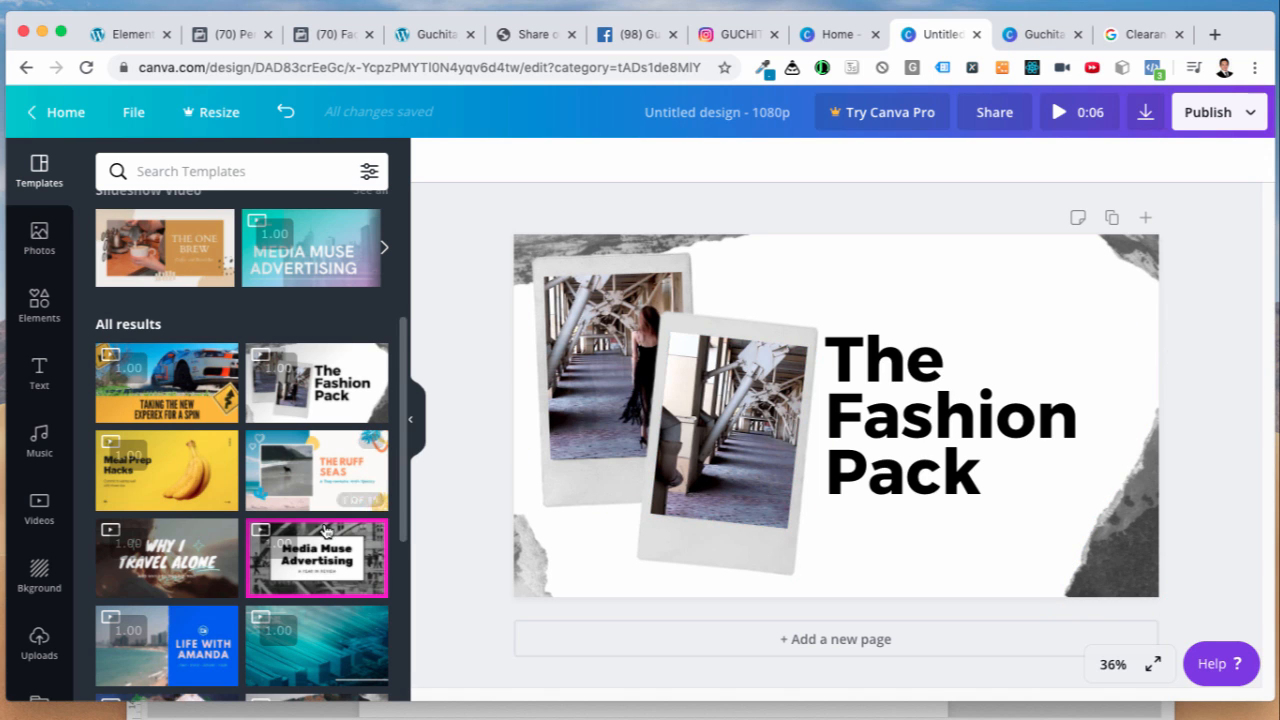
scroll(170, 585, down, 2)
scroll(170, 585, down, 10)
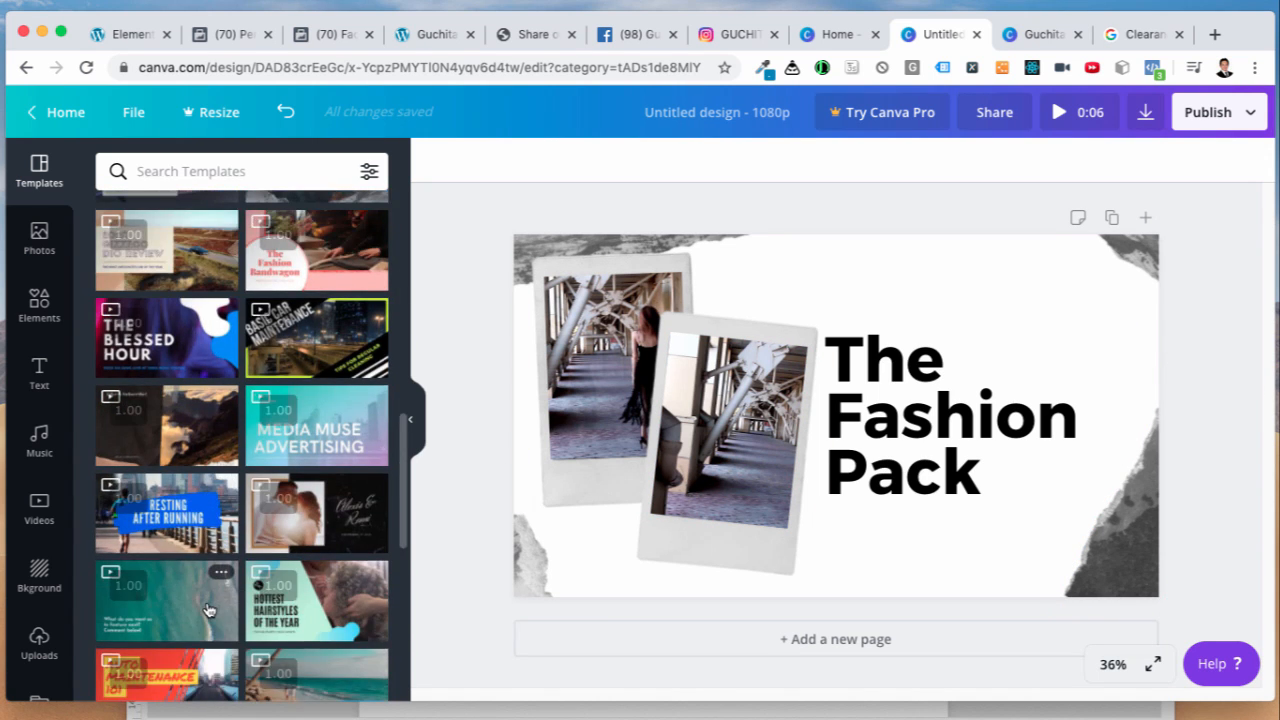
scroll(207, 609, down, 6)
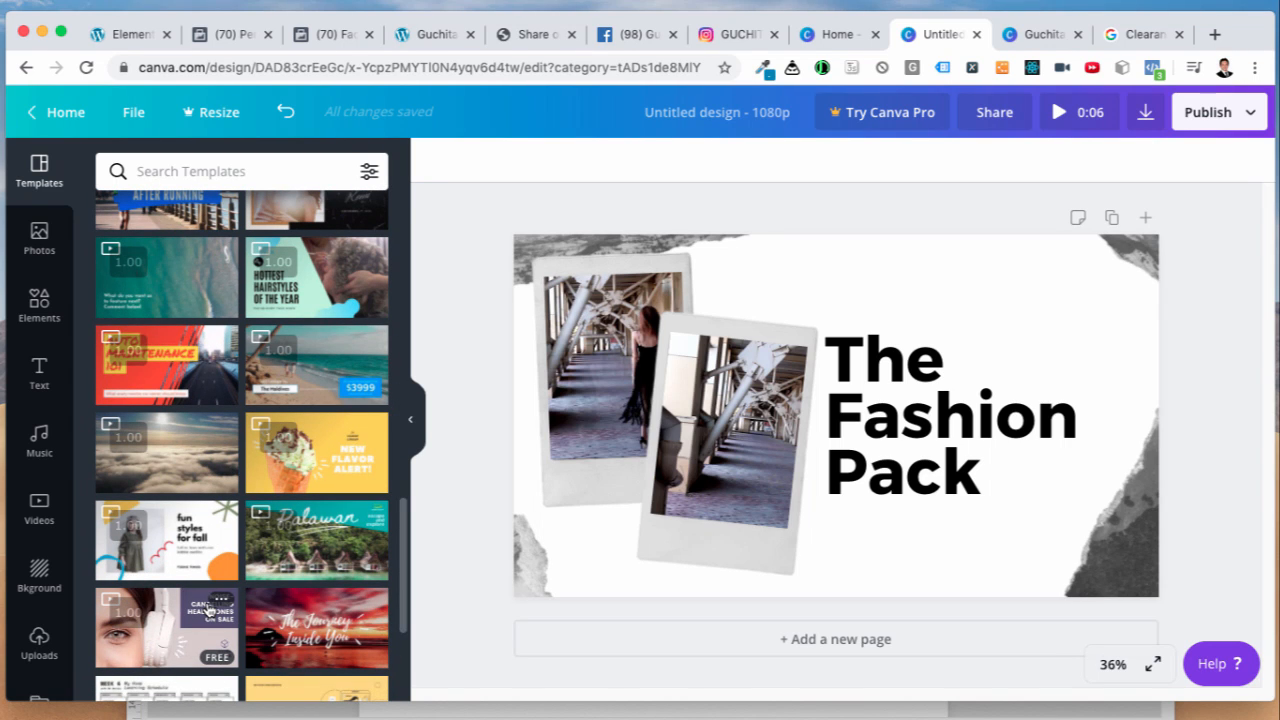
scroll(207, 610, down, 1)
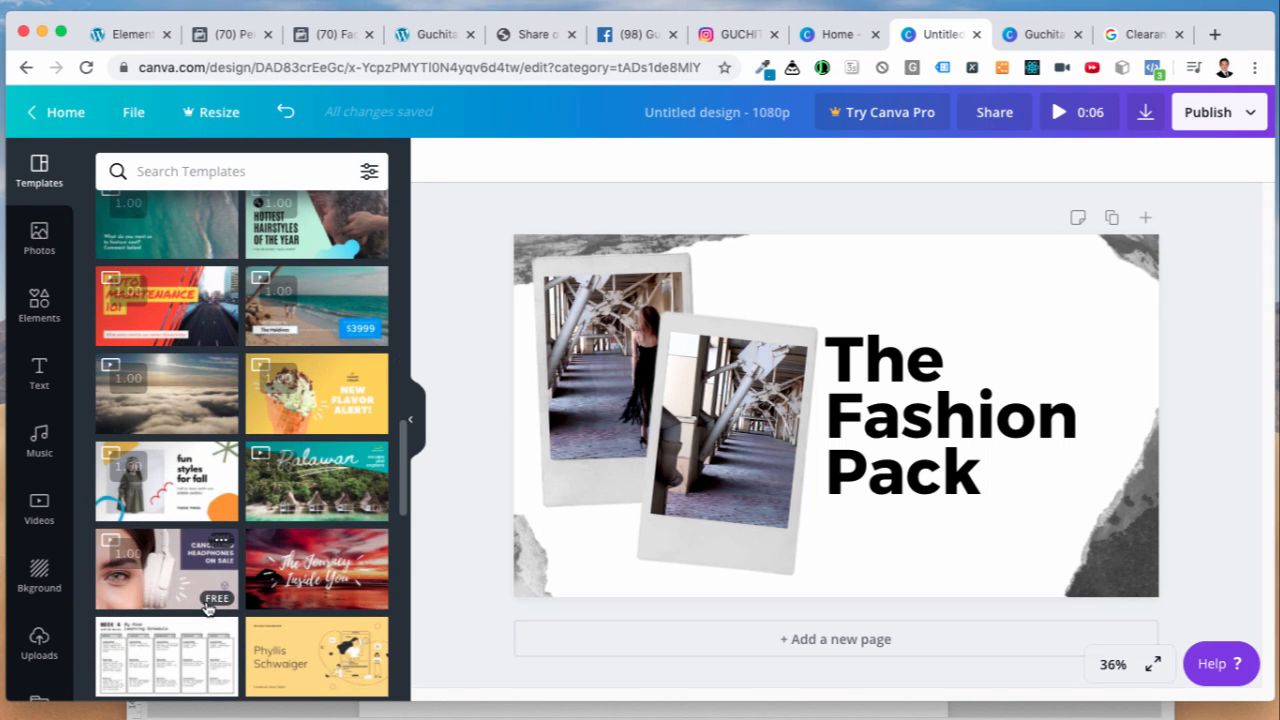
scroll(190, 603, down, 6)
scroll(181, 600, down, 3)
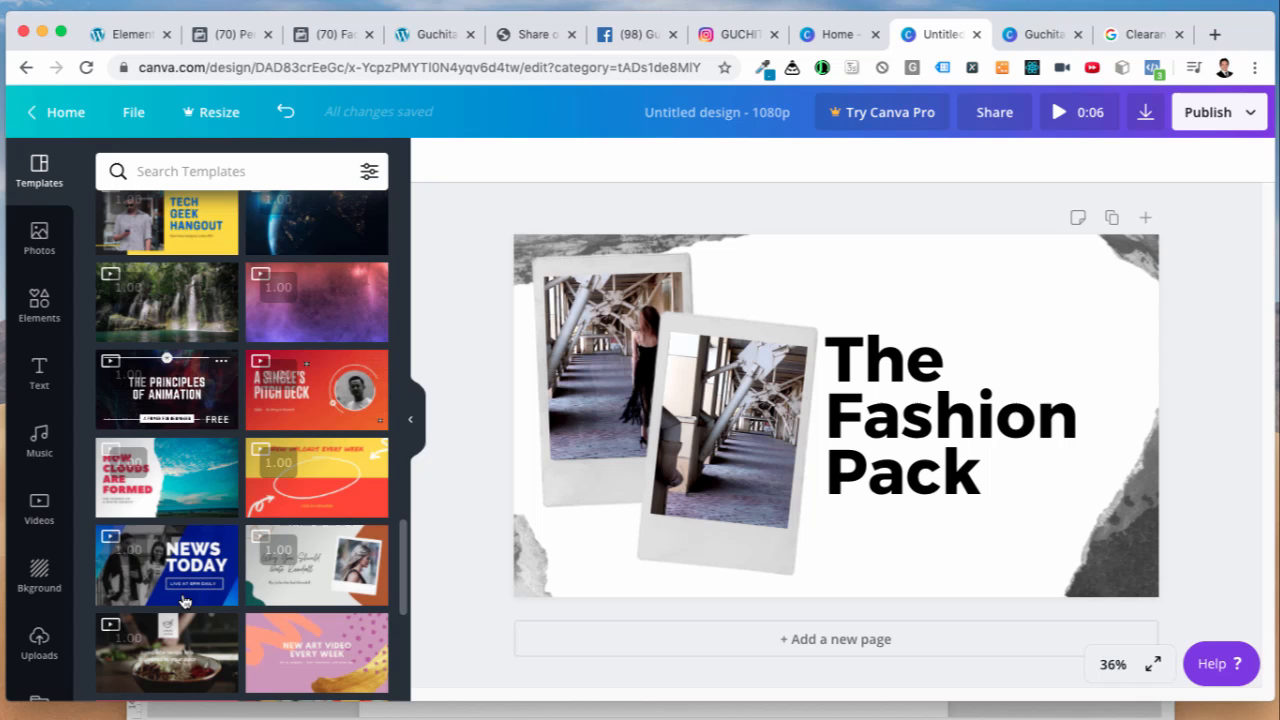
scroll(218, 608, up, 10)
scroll(218, 610, up, 5)
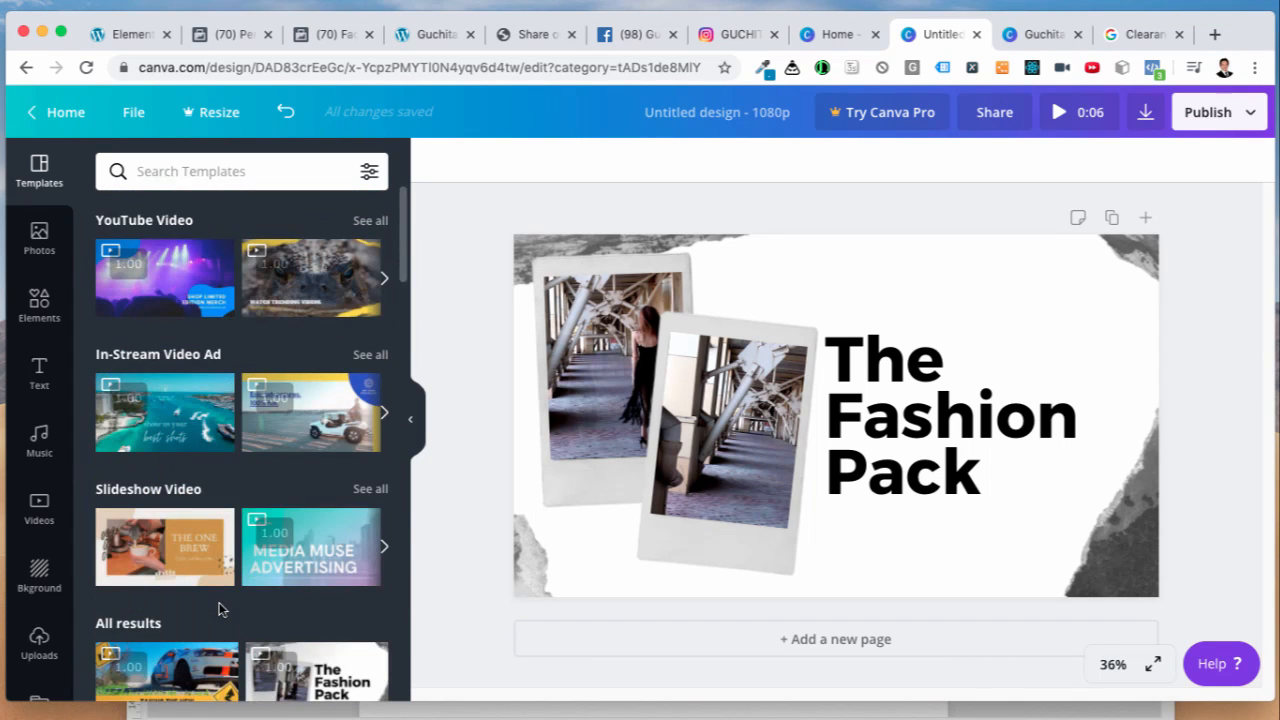
Step: Search templates for fashion, then apply and preview the black Follow us on Instagram template
click(240, 172)
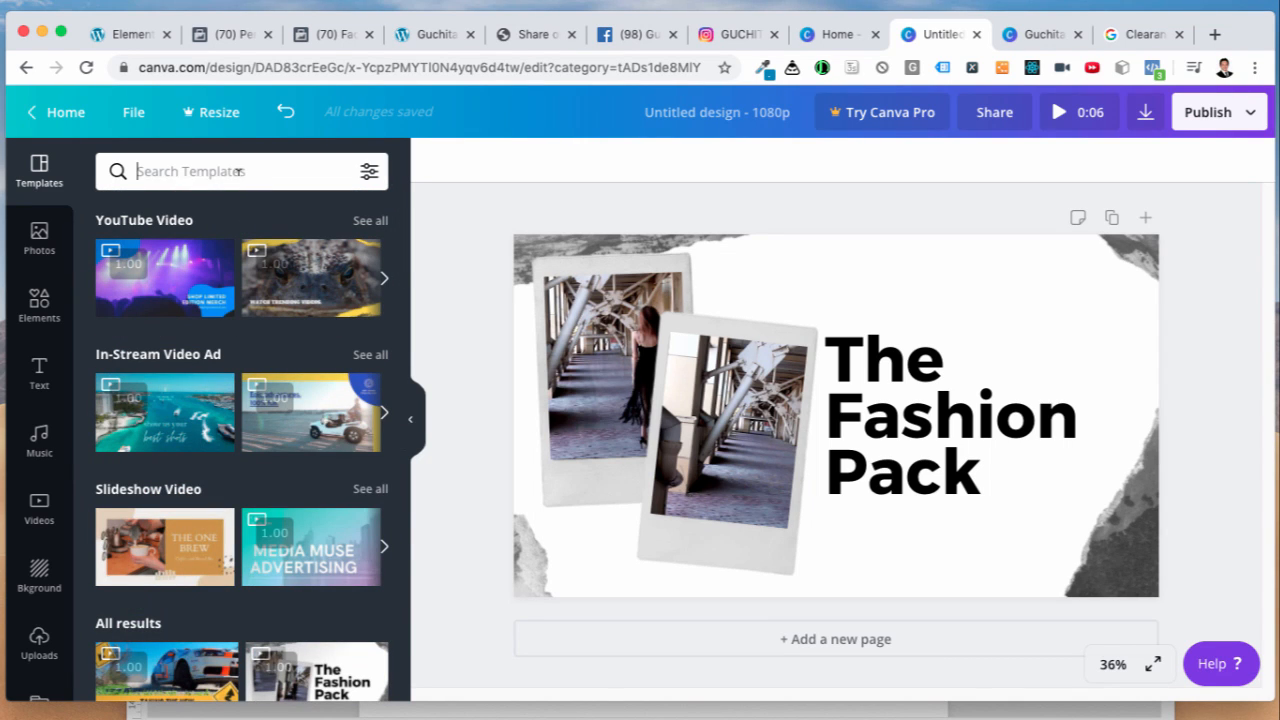
text(fashion)
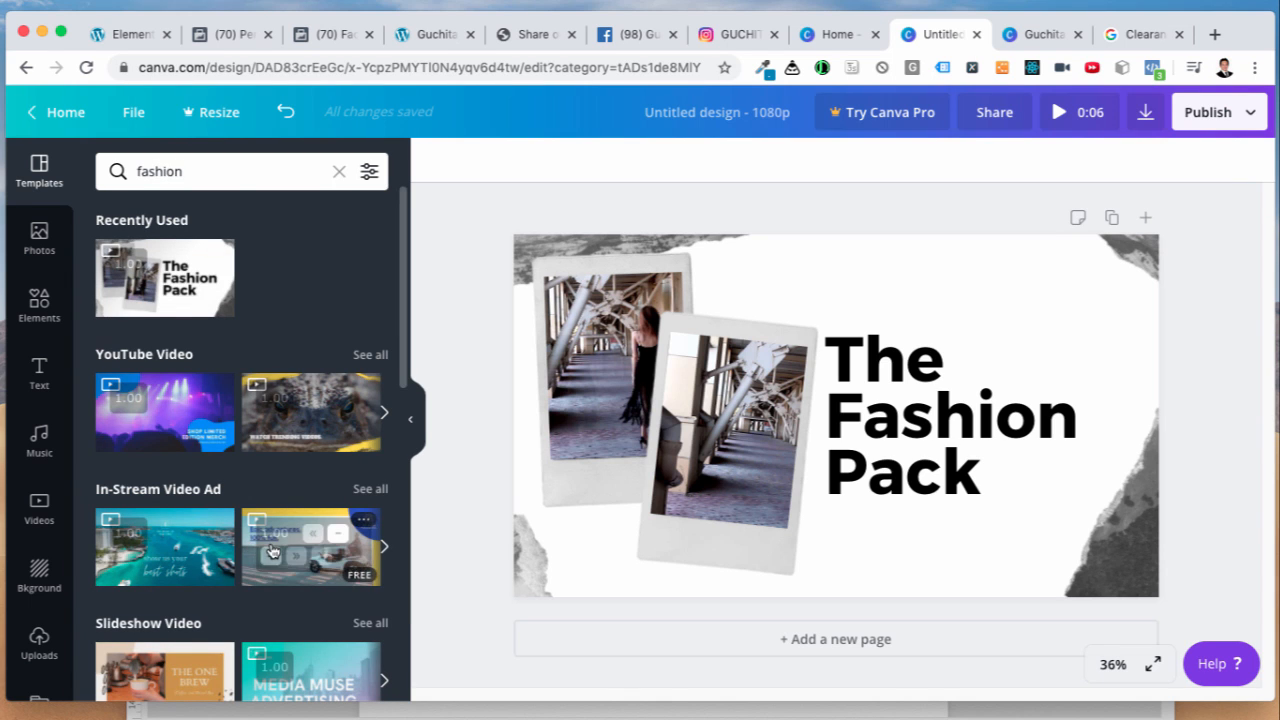
scroll(273, 545, down, 2)
scroll(273, 545, down, 5)
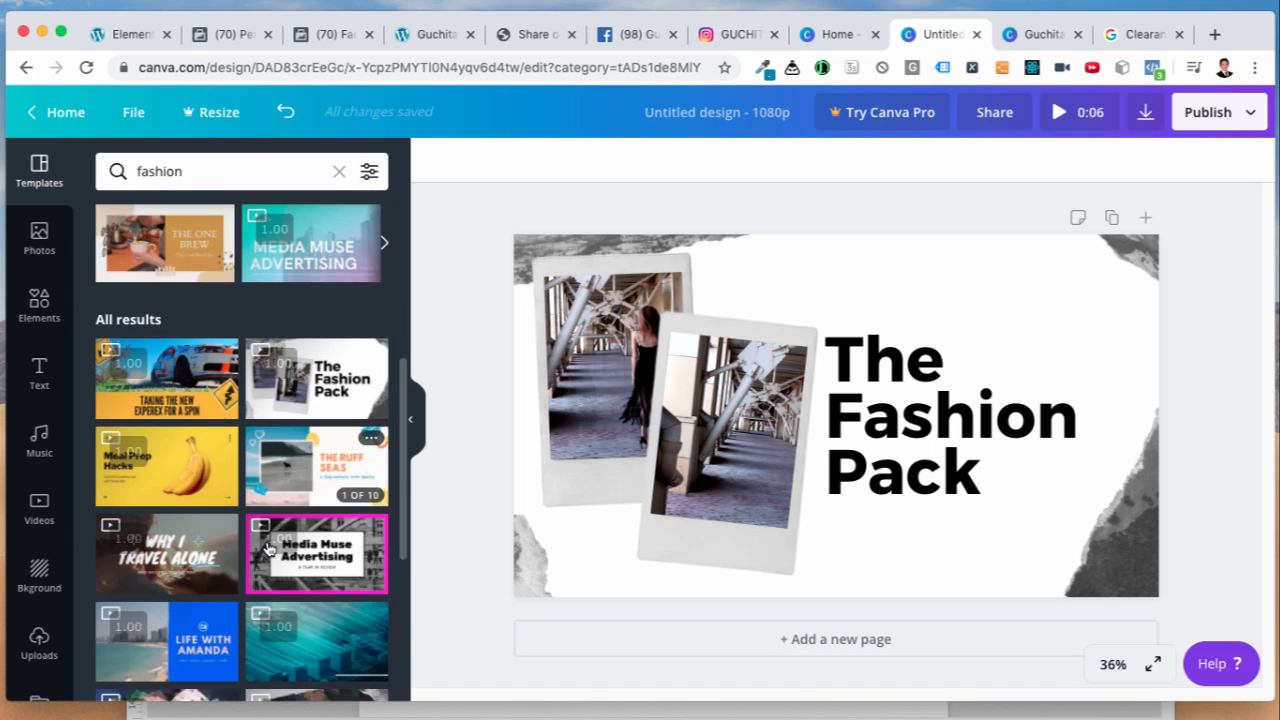
key(Return)
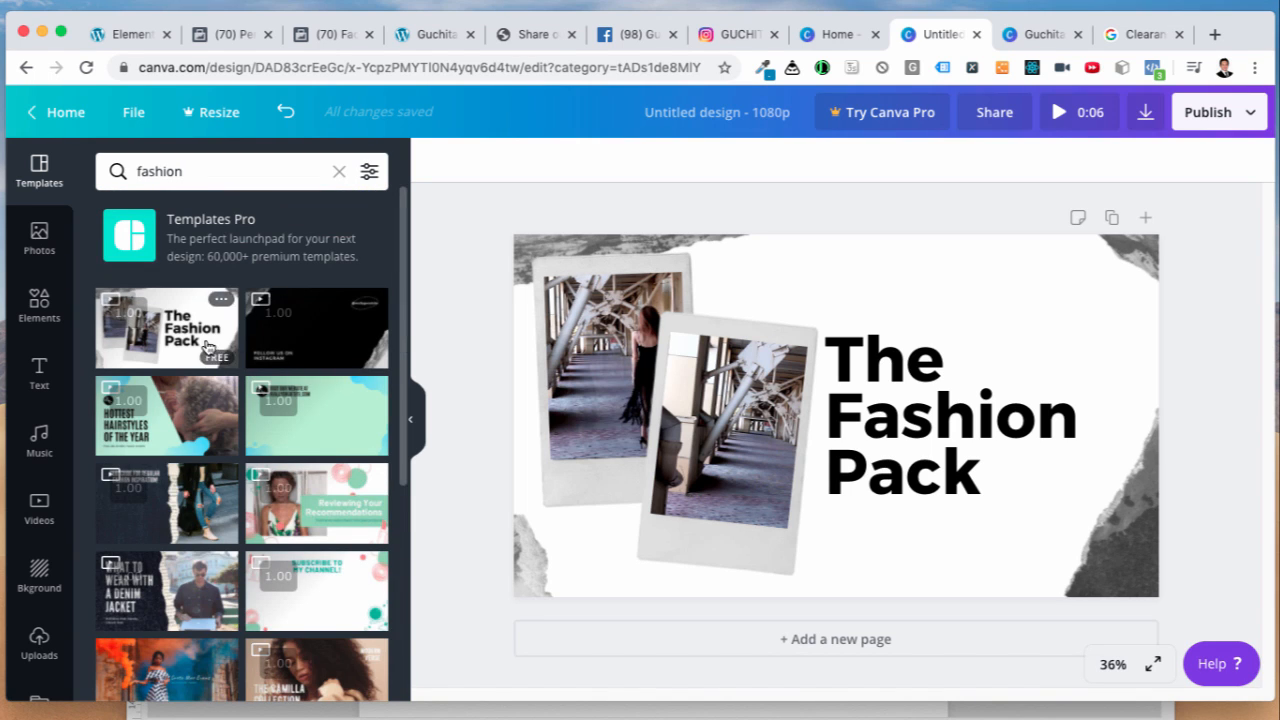
click(309, 346)
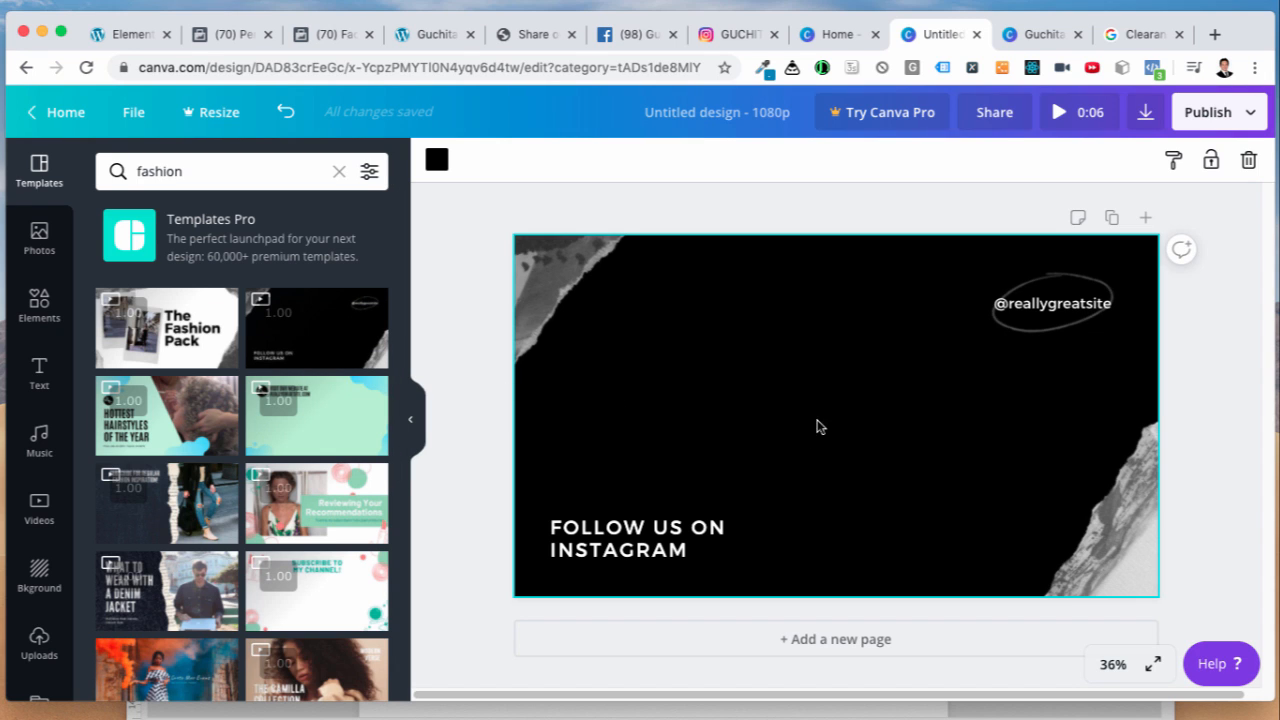
click(1057, 115)
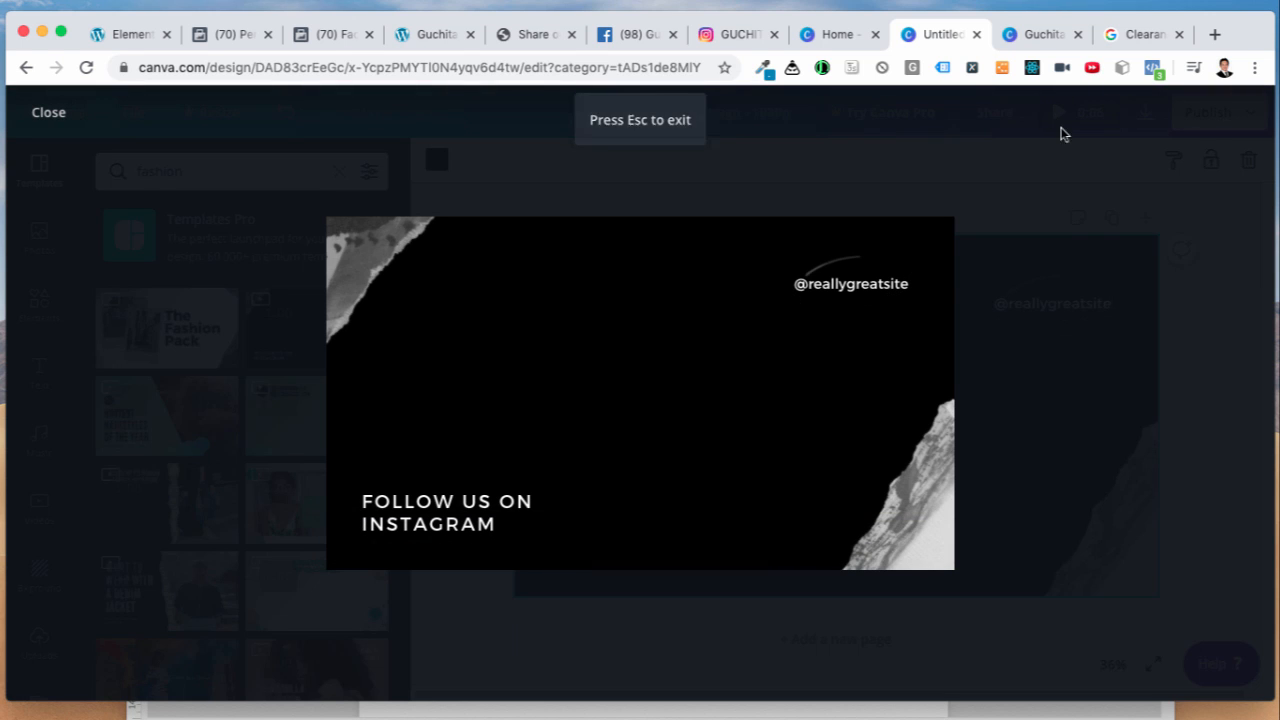
key(Escape)
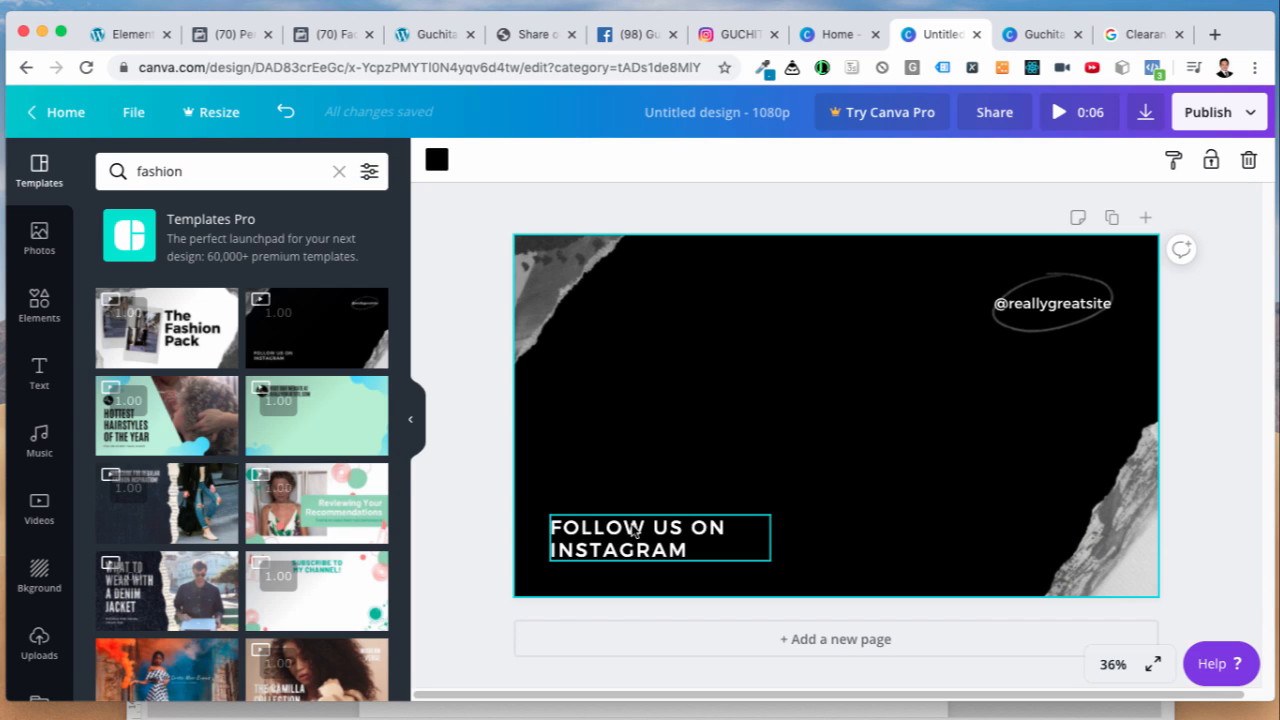
Step: Apply and preview the denim Subscribe for regular fashion inspiration template
click(195, 515)
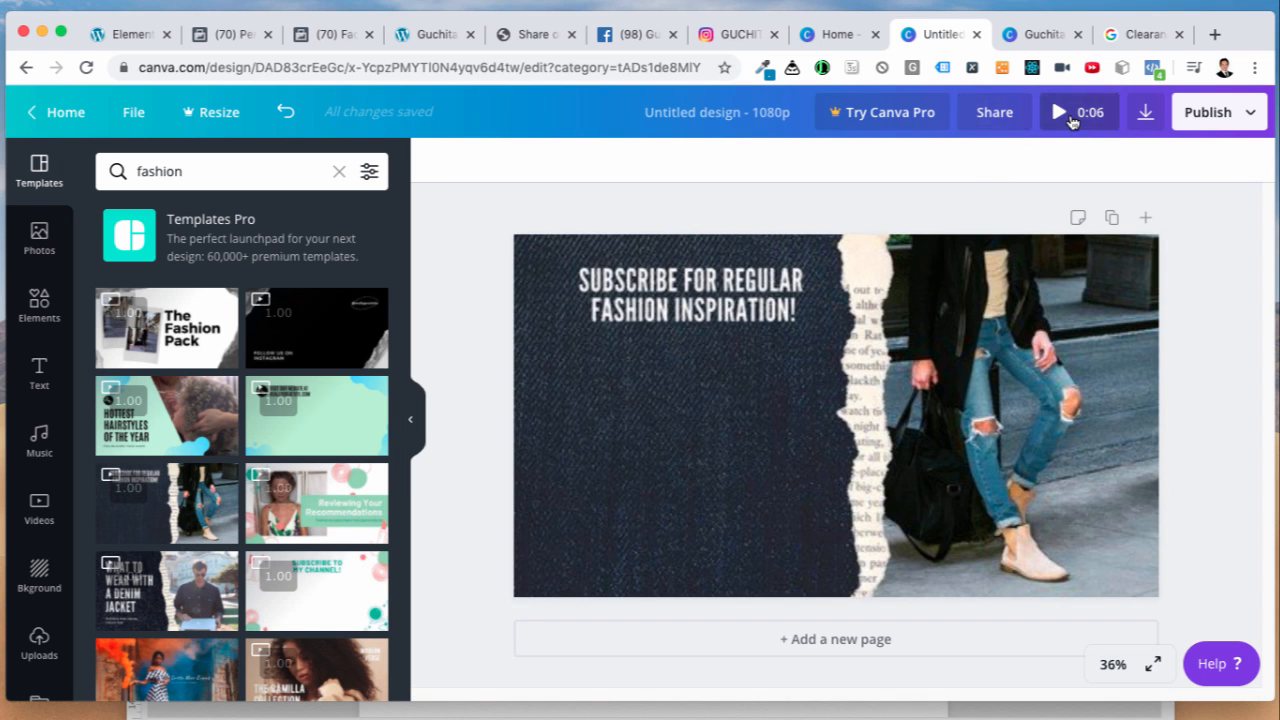
click(1068, 113)
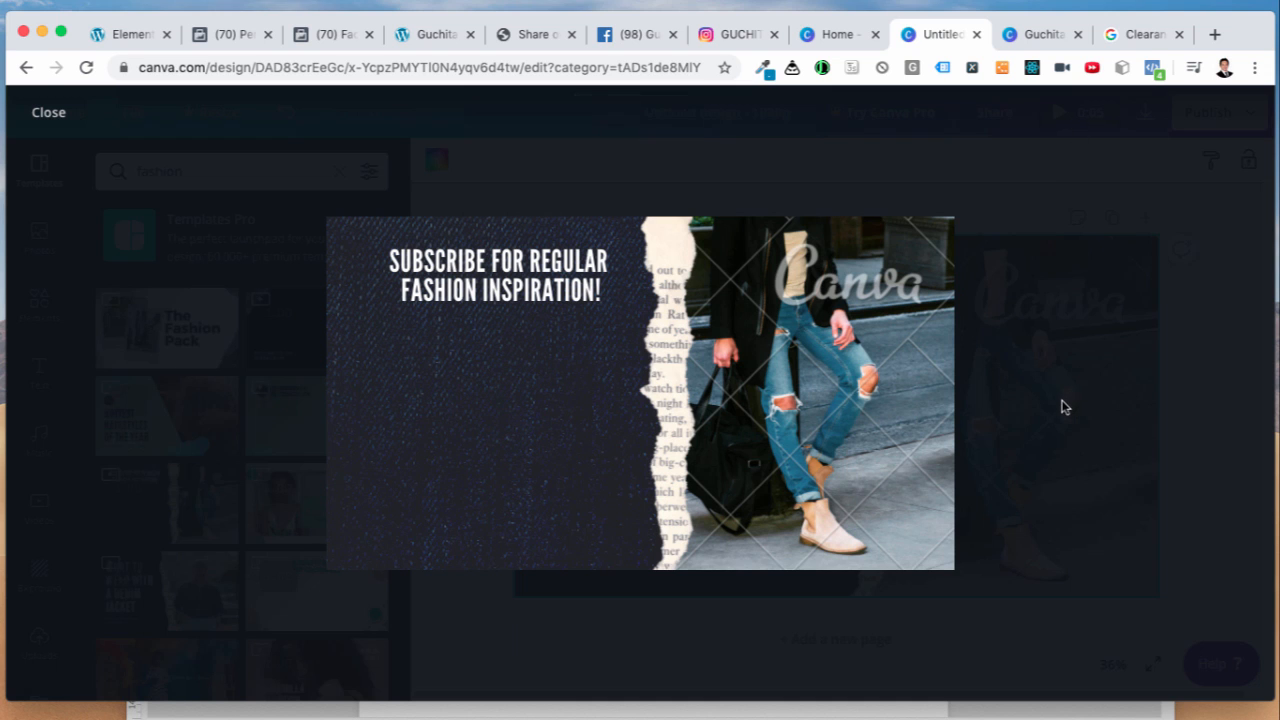
click(1063, 410)
scroll(198, 595, down, 5)
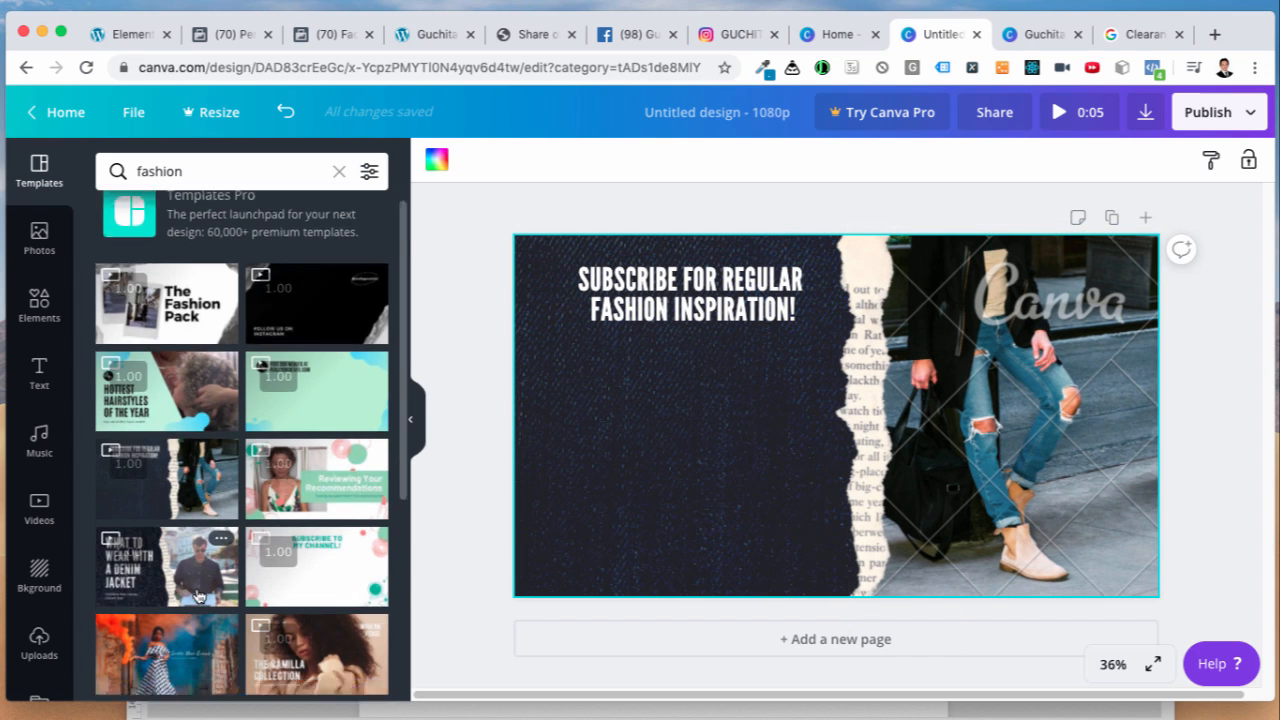
scroll(198, 595, down, 6)
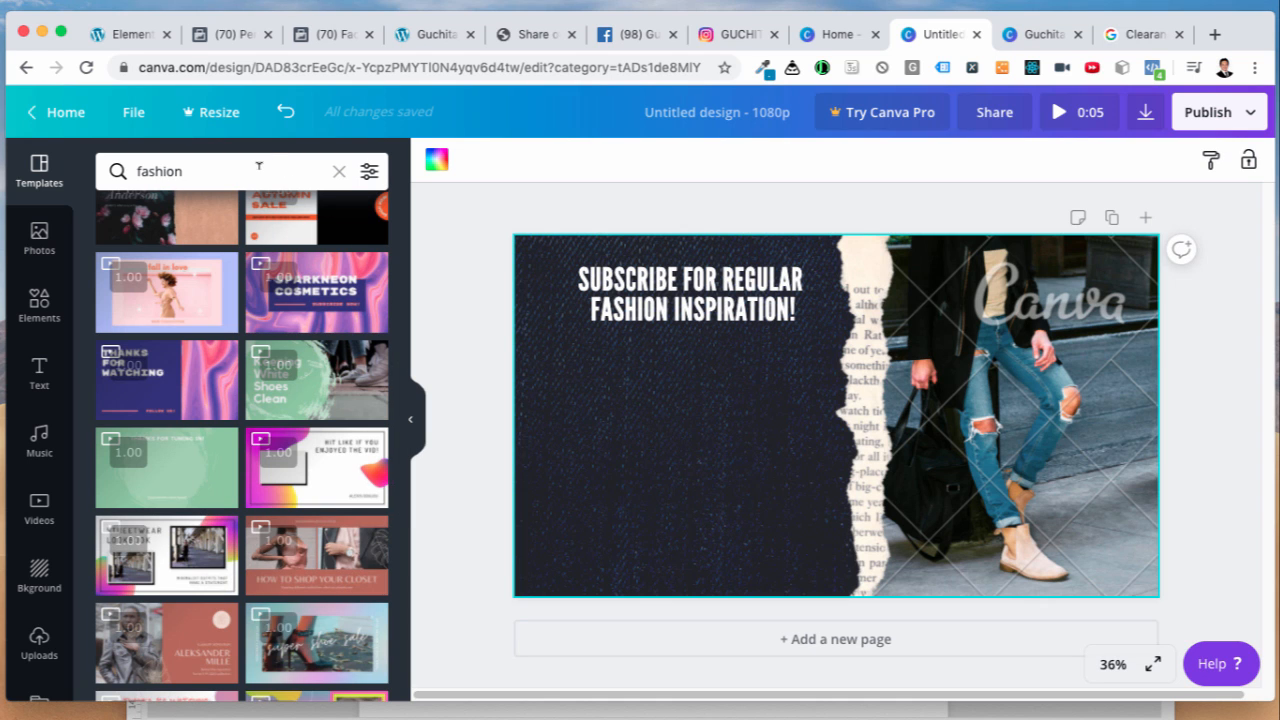
Step: Search templates for 'sale' and apply the super shoe sale template, selecting its shoe video
triple_click(260, 166)
text(sale)
key(Return)
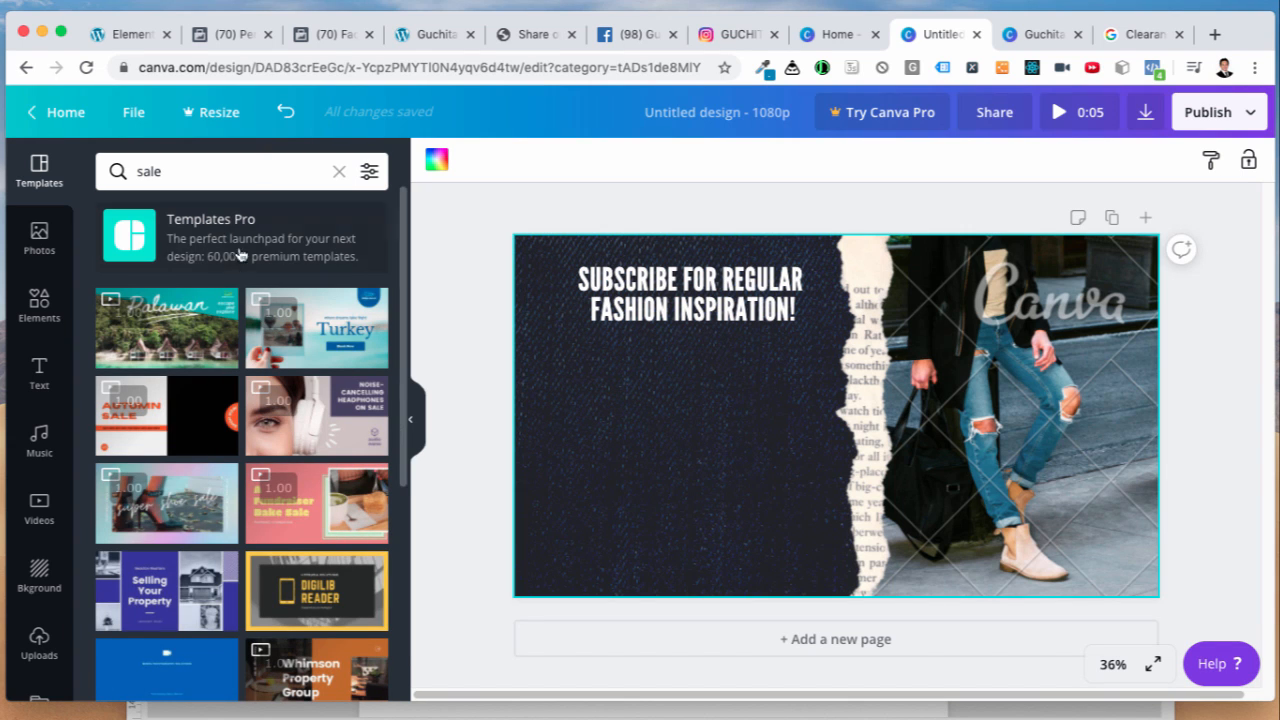
click(175, 522)
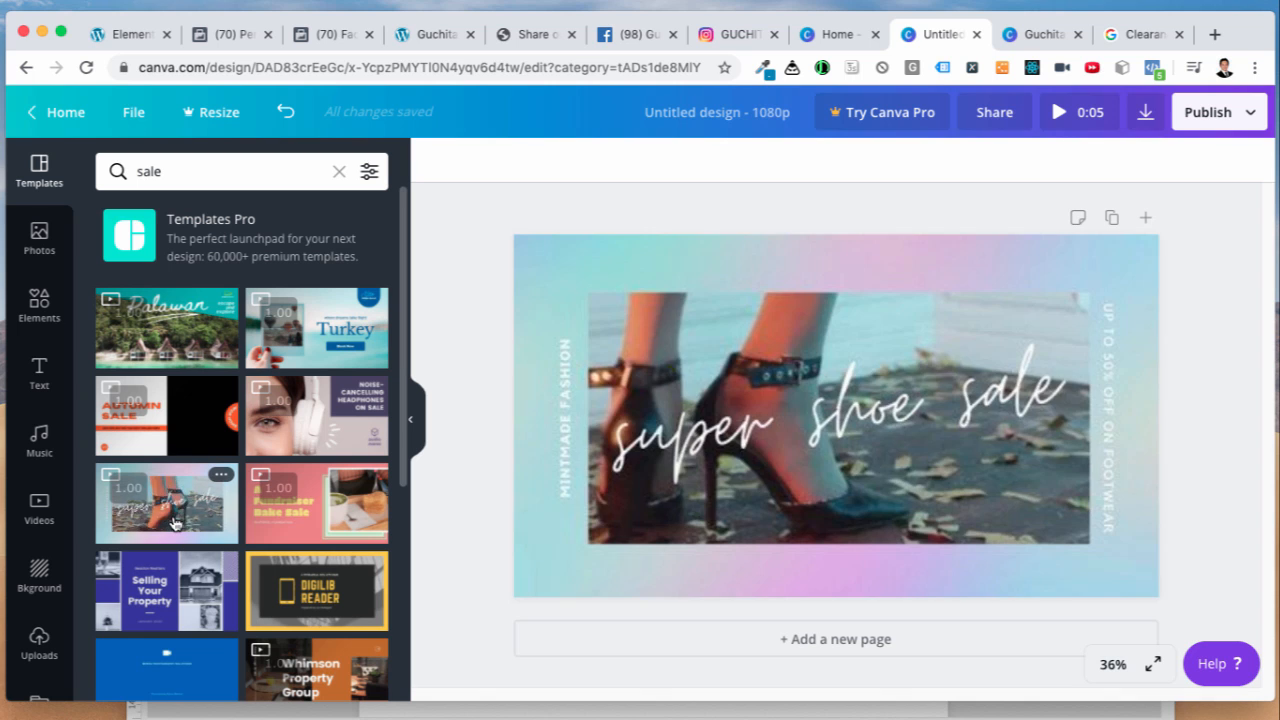
click(175, 522)
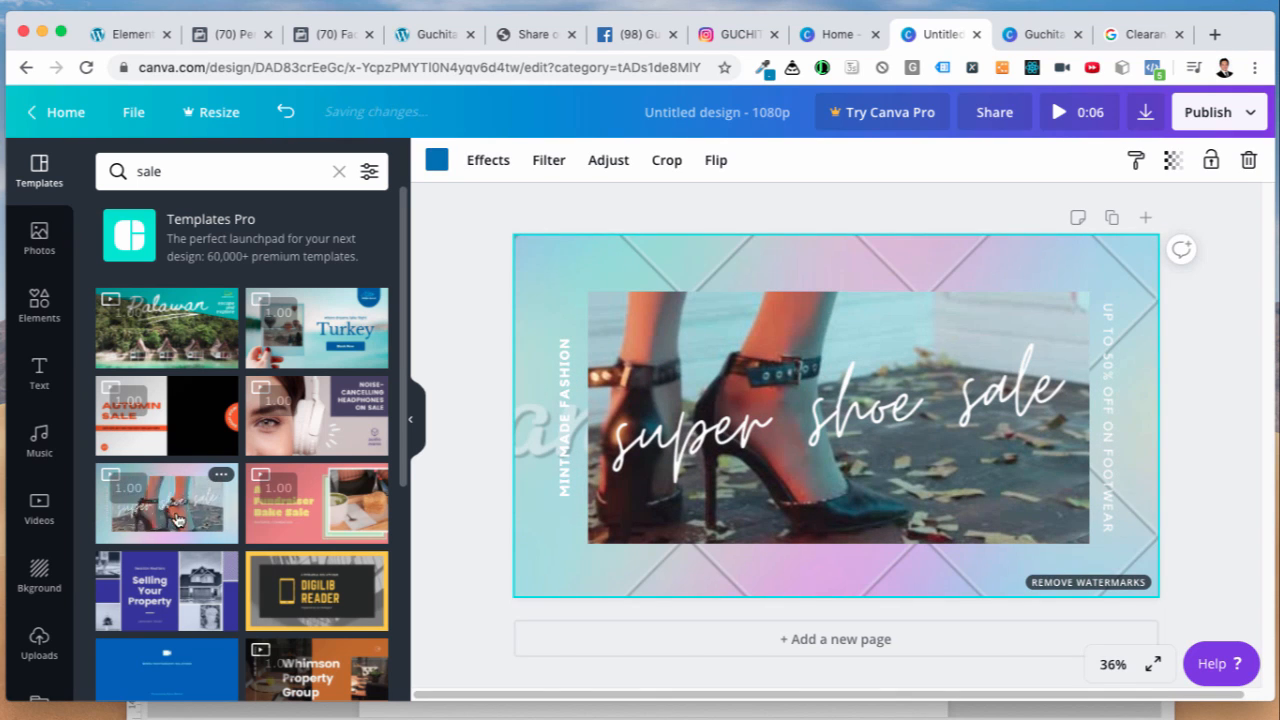
click(967, 529)
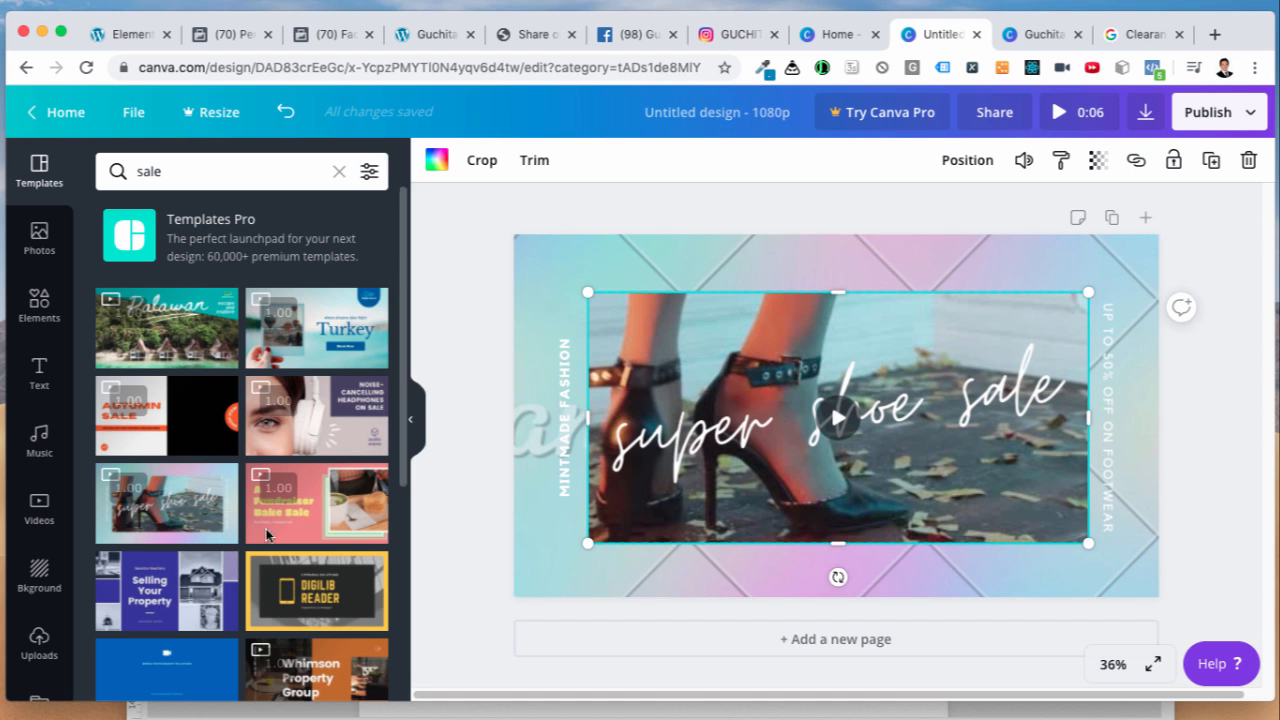
Step: Scroll through the design and browse the stock video library
scroll(178, 600, down, 5)
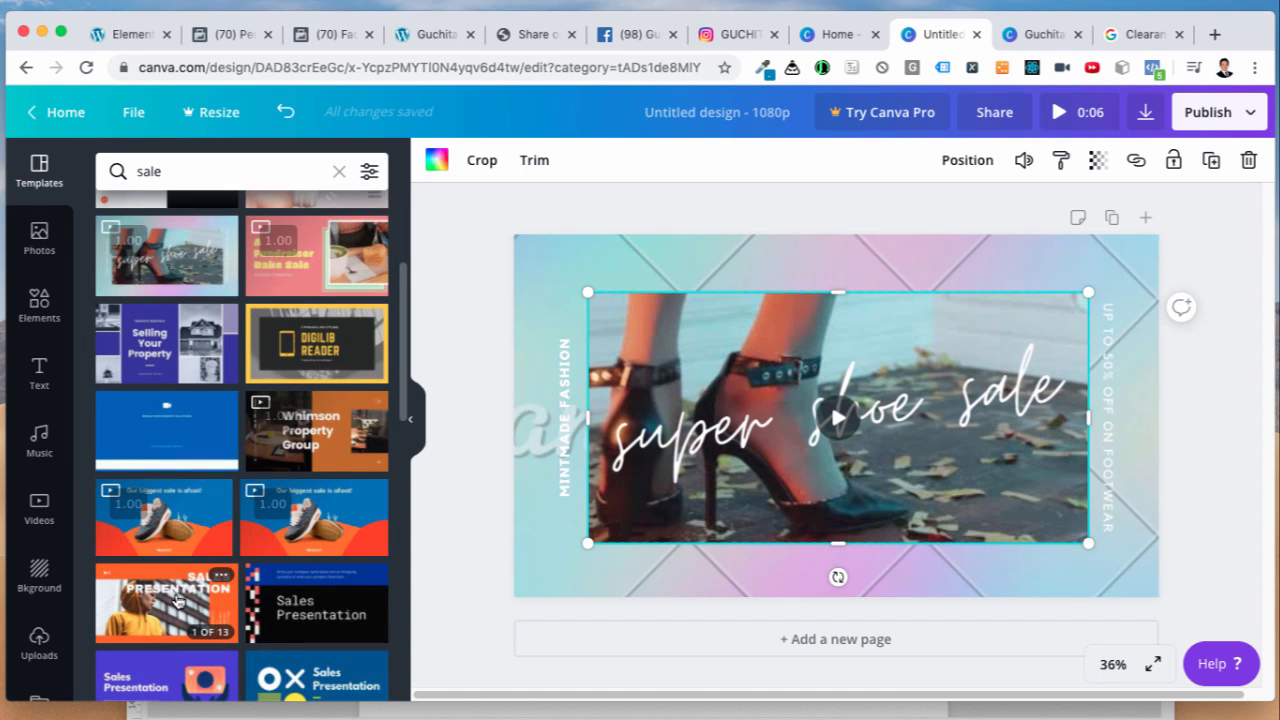
scroll(178, 600, down, 3)
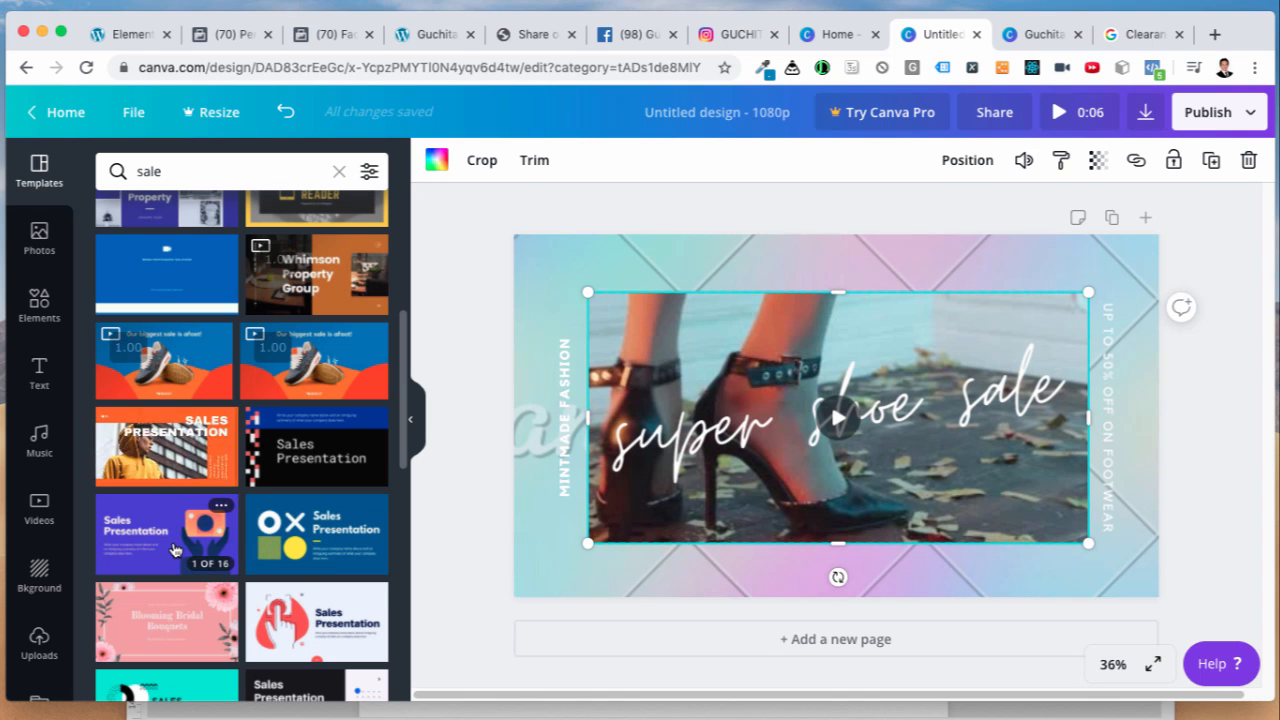
scroll(168, 555, down, 3)
scroll(168, 557, down, 3)
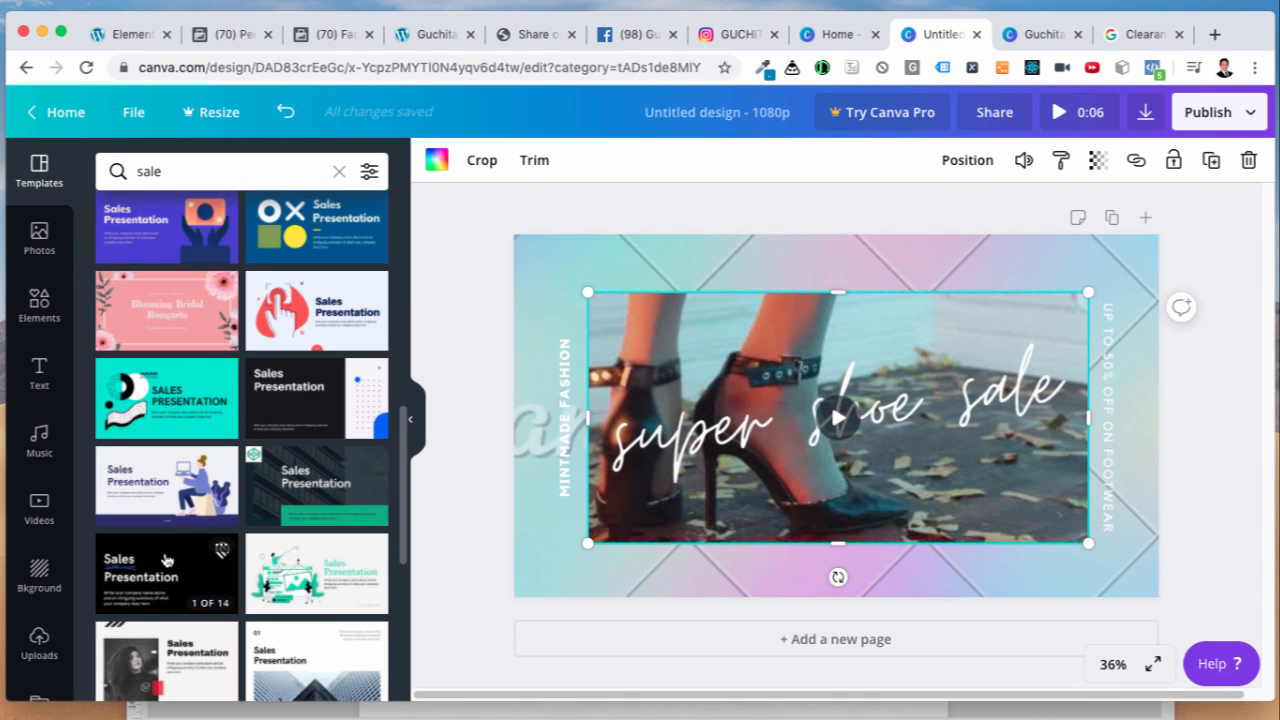
scroll(180, 558, down, 3)
scroll(186, 559, down, 5)
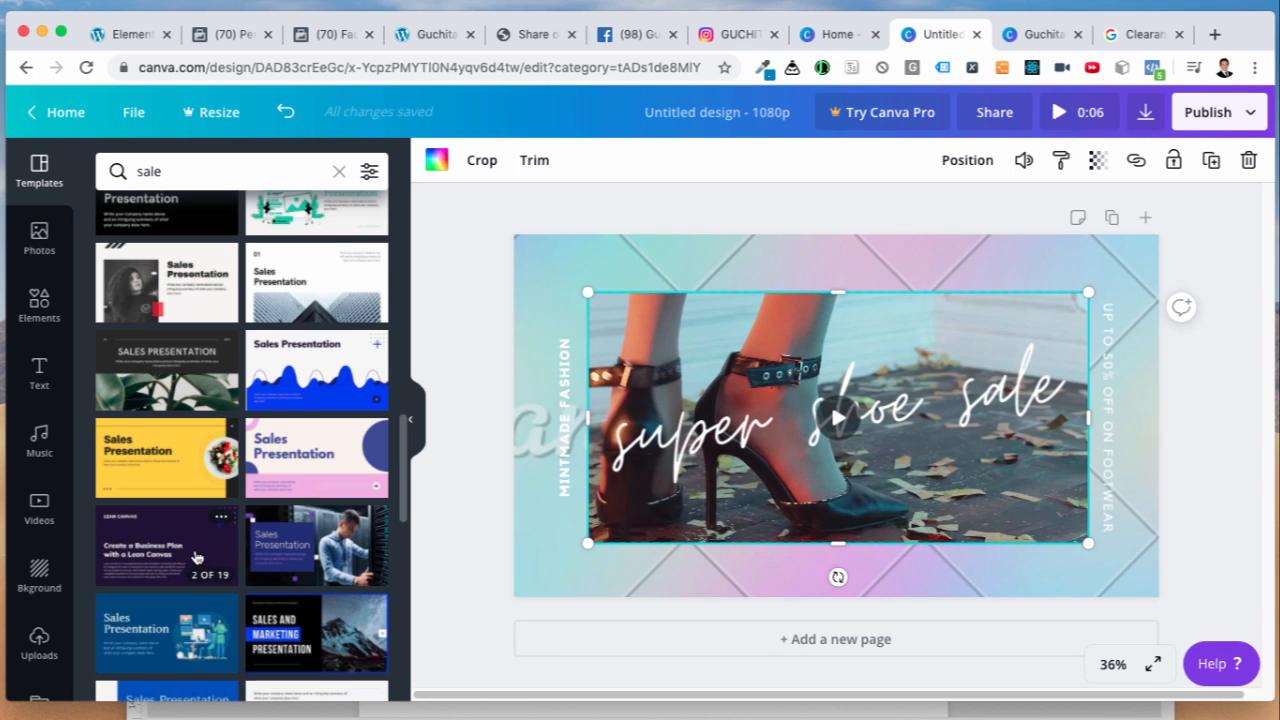
scroll(180, 572, down, 8)
scroll(172, 580, down, 5)
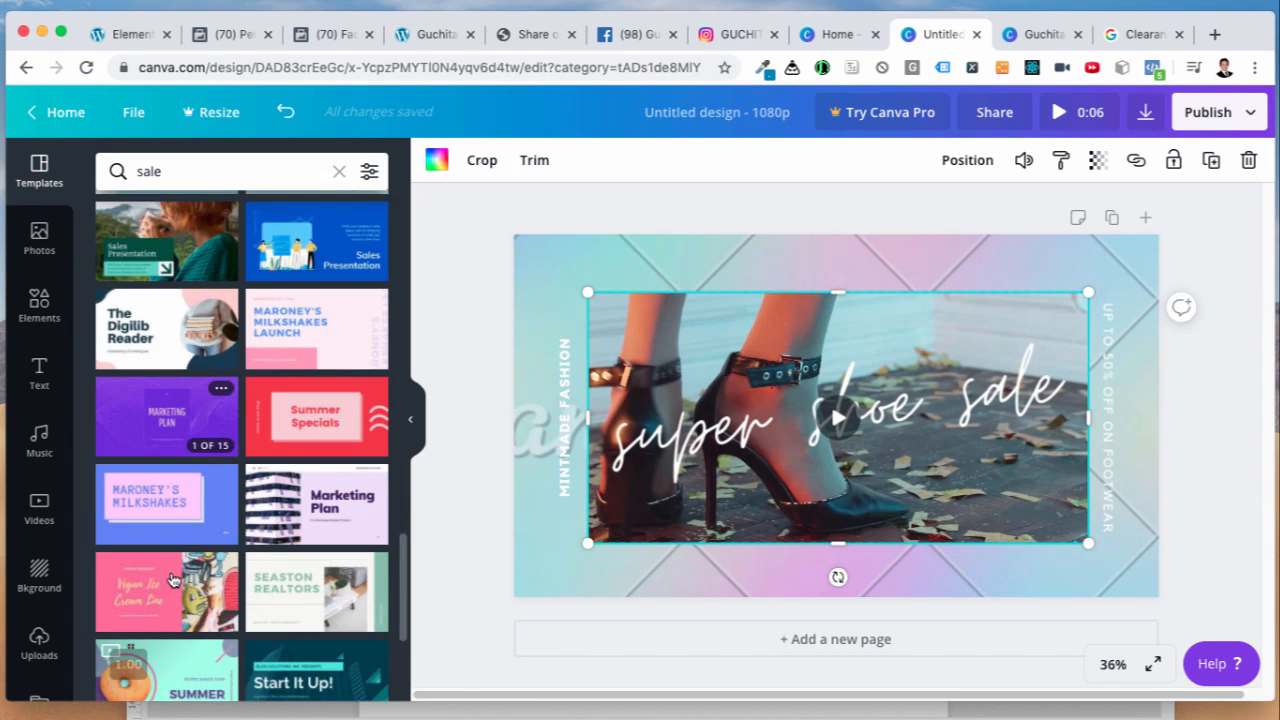
scroll(172, 580, up, 20)
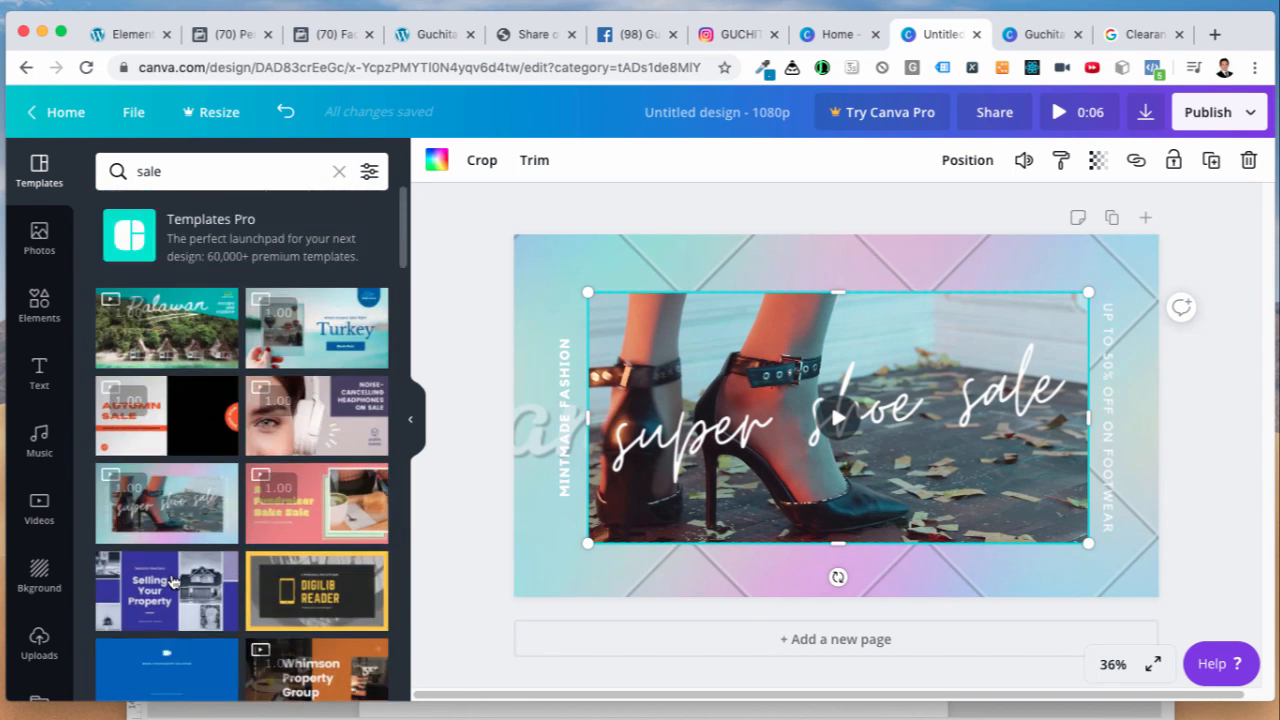
click(39, 510)
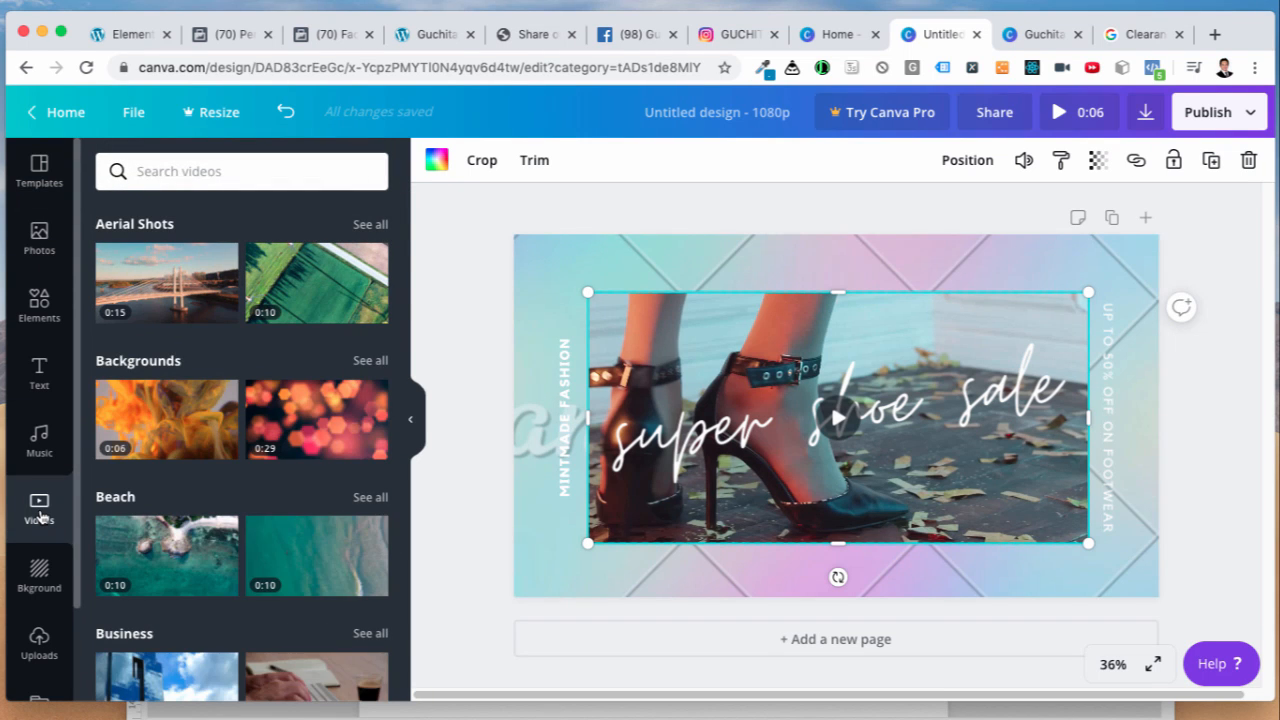
scroll(240, 500, down, 10)
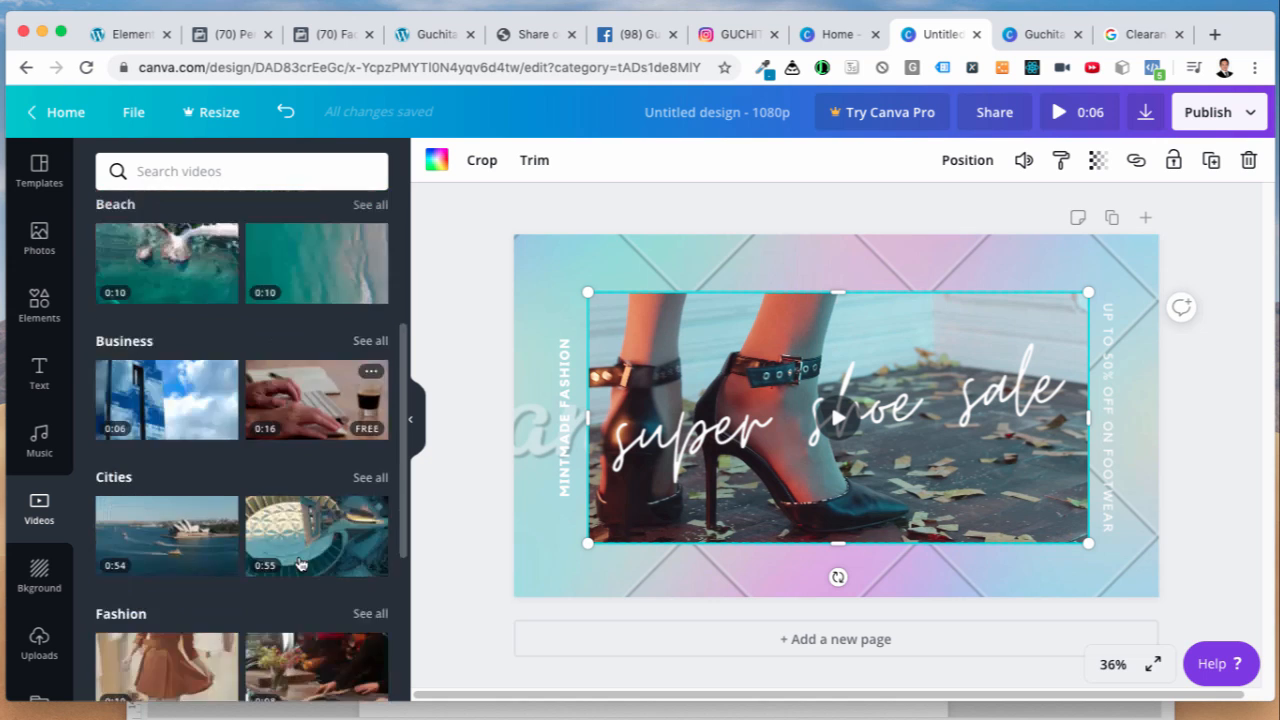
scroll(293, 567, down, 8)
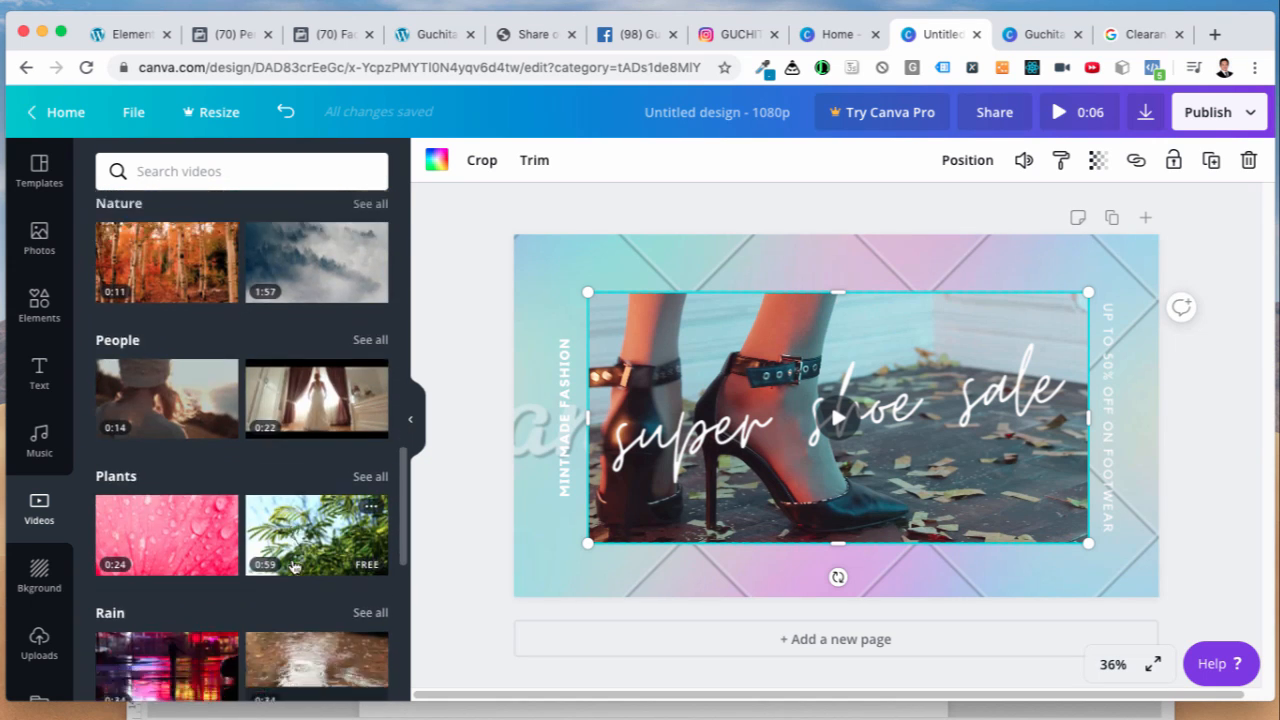
scroll(286, 531, up, 15)
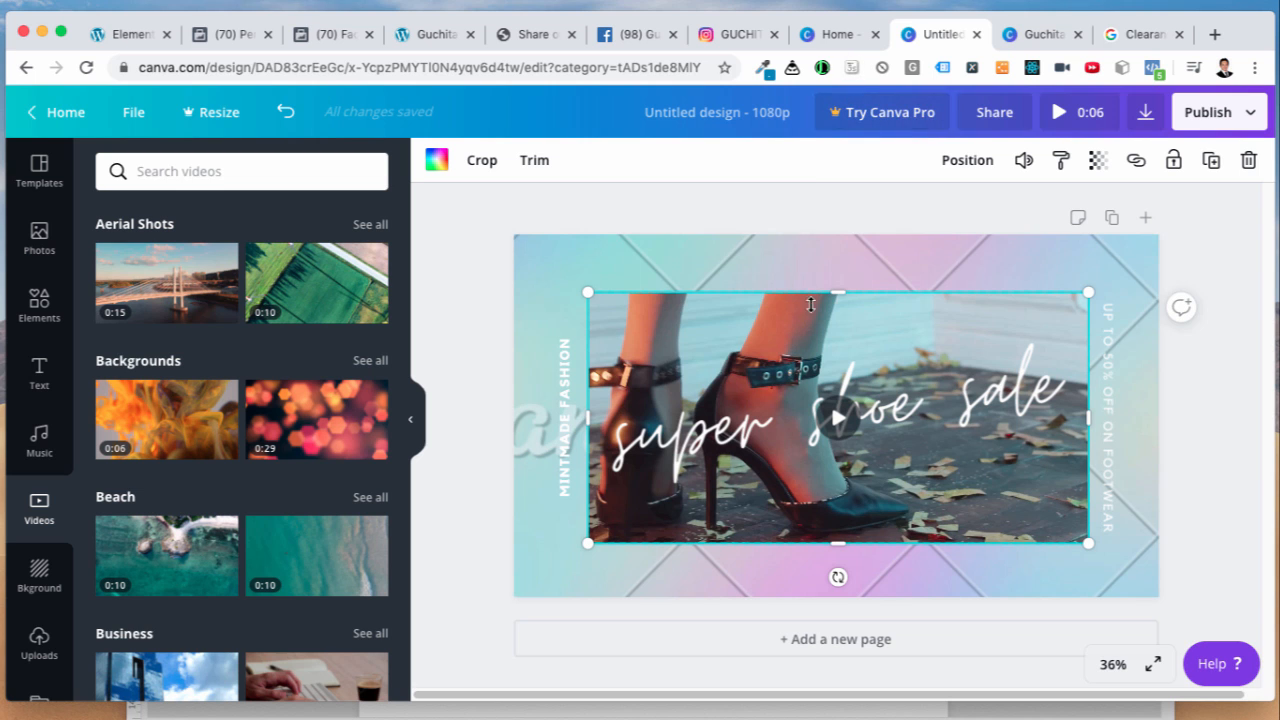
Step: Deselect the shoe video and return to the Ads Manager ad creation page
click(480, 551)
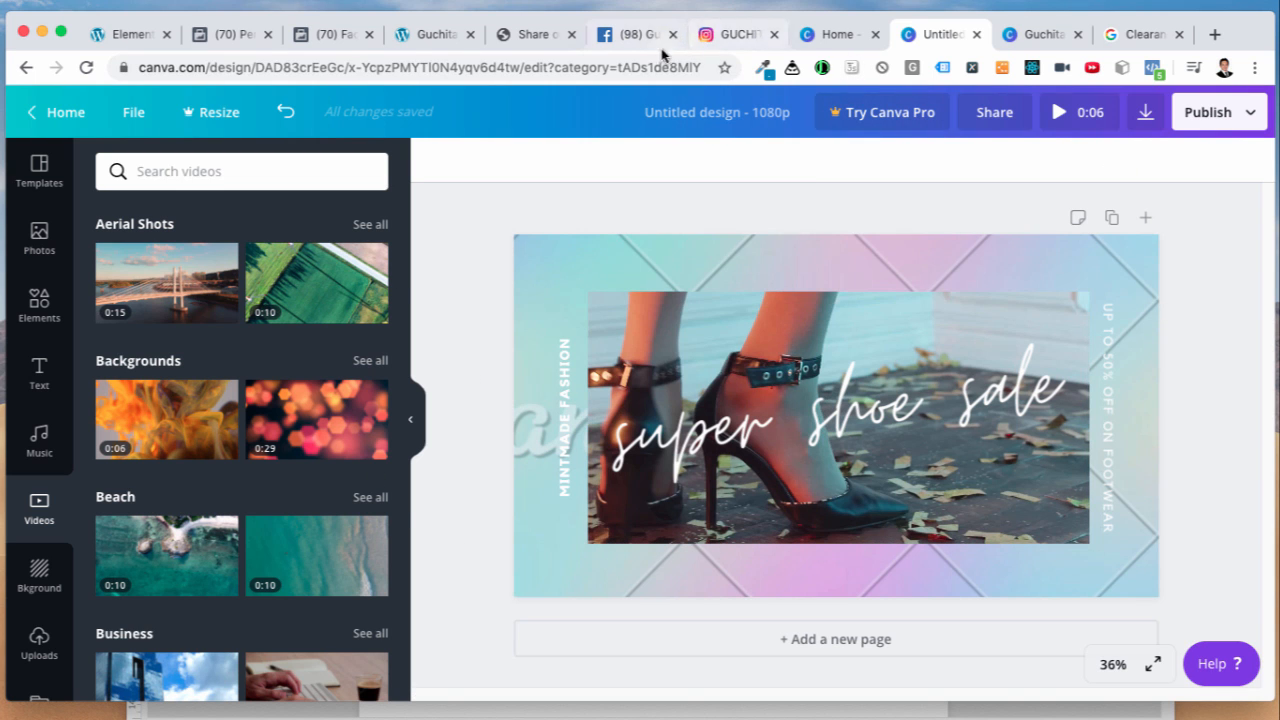
click(626, 40)
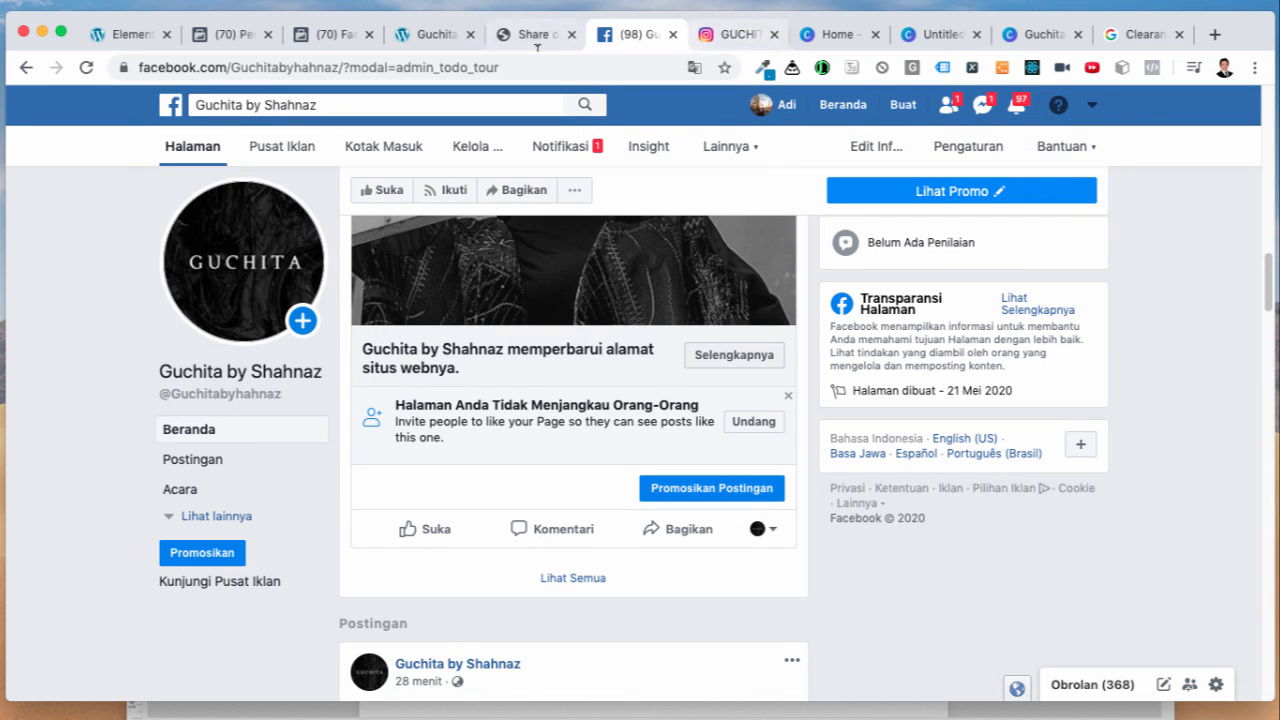
click(343, 38)
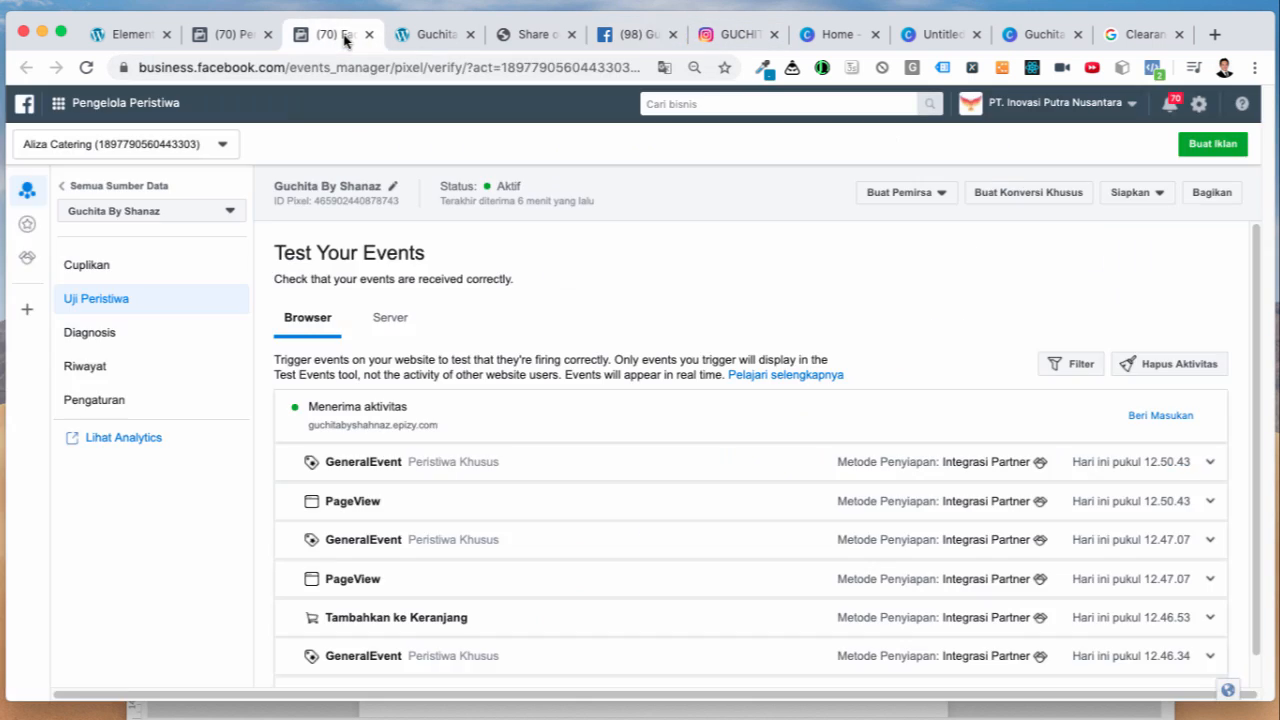
click(242, 36)
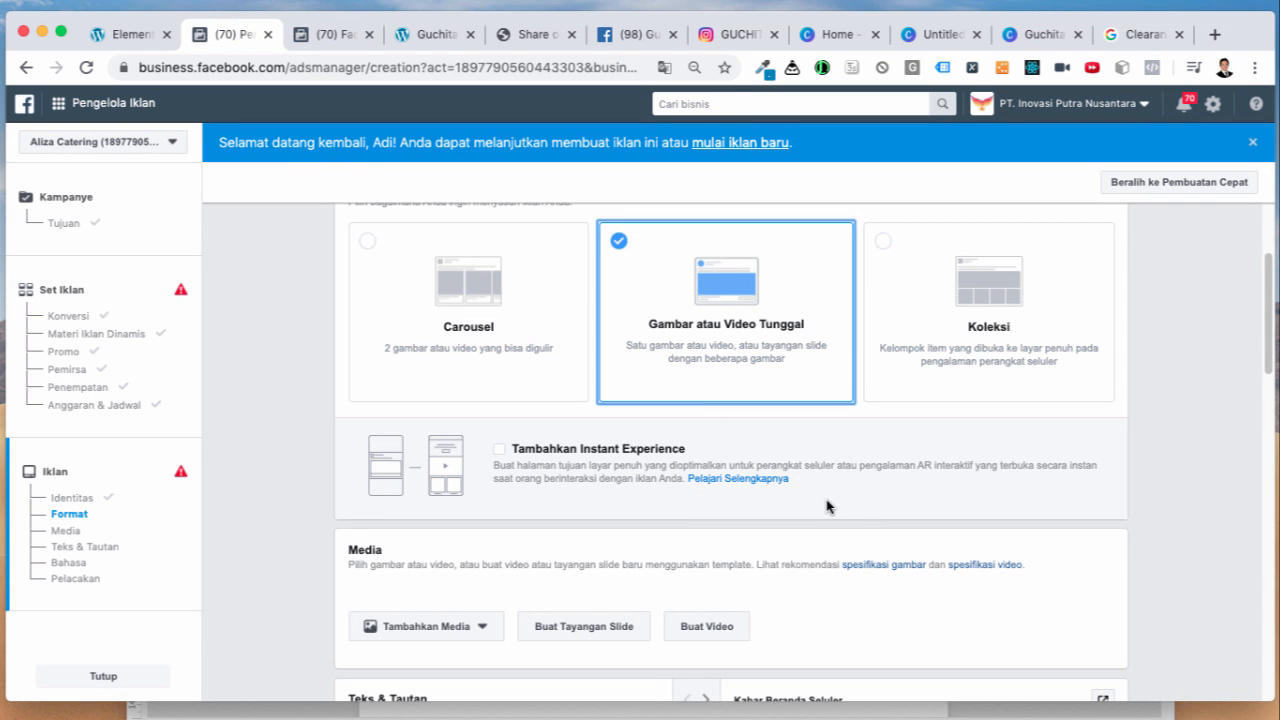
Step: Start a slideshow video for the ad from the square Promosikan Produk template (2-5 images, 6 seconds)
scroll(752, 530, down, 4)
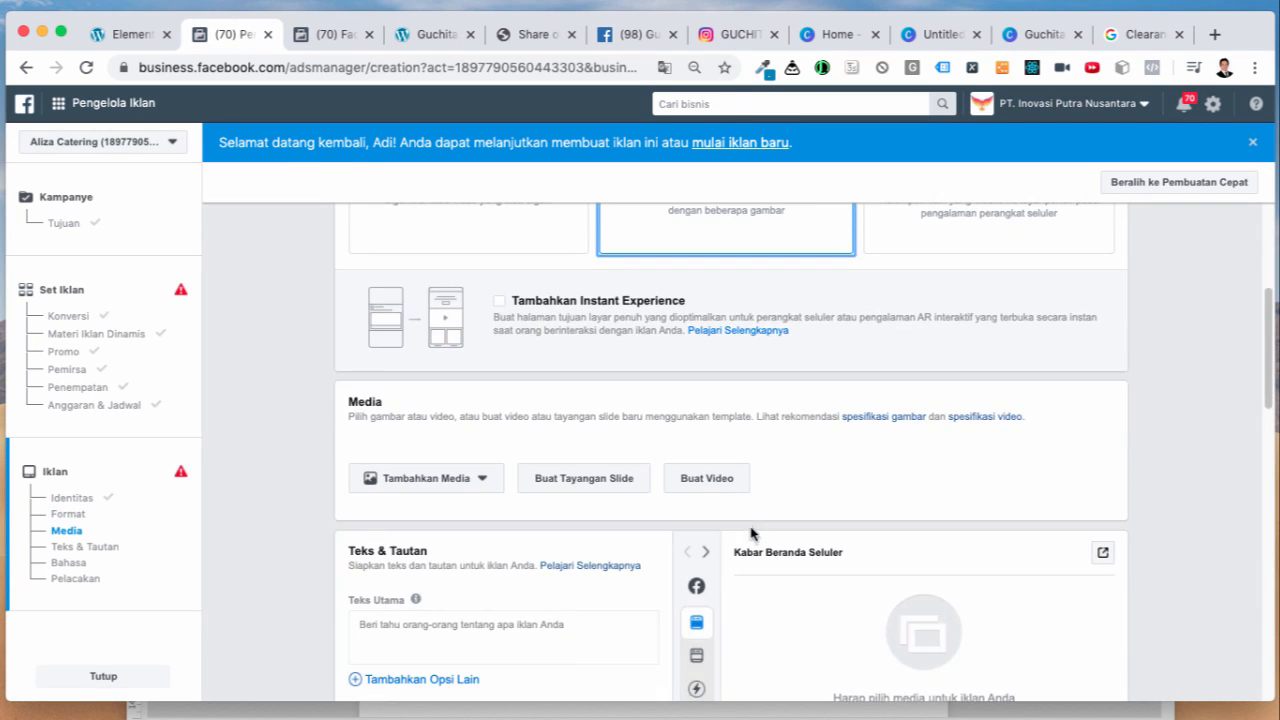
scroll(591, 486, up, 5)
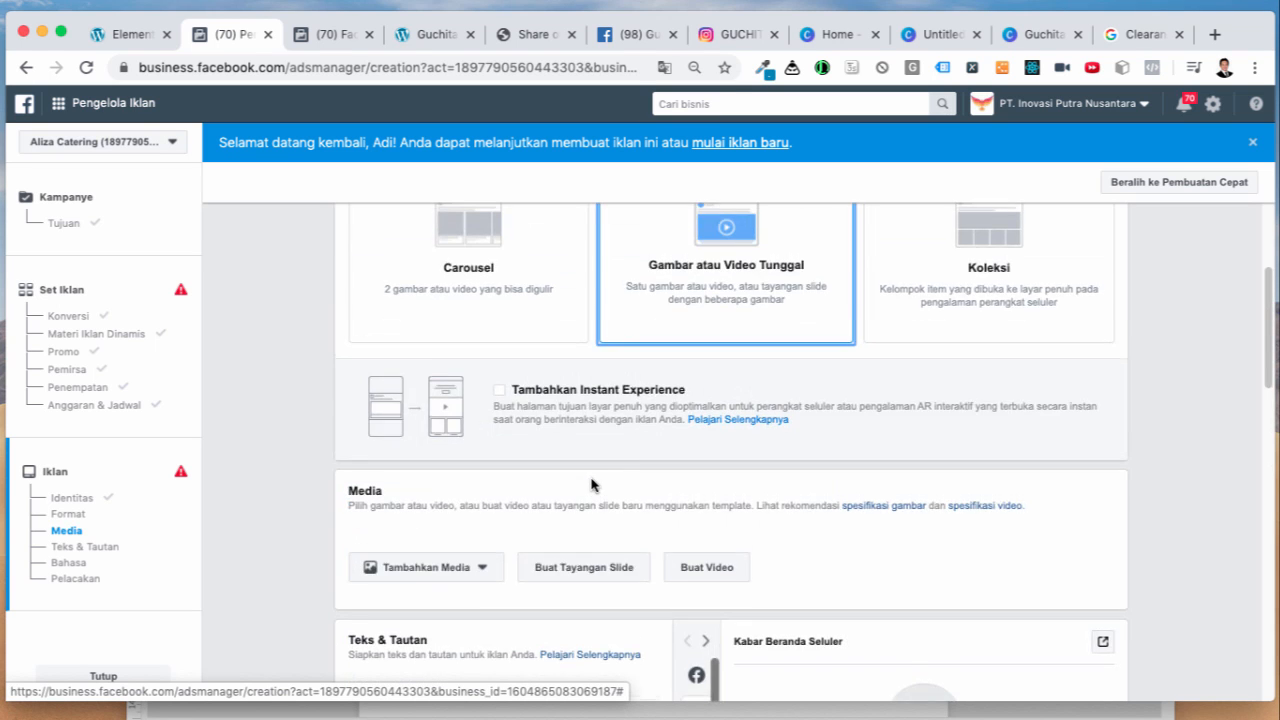
scroll(684, 470, up, 2)
scroll(681, 490, down, 3)
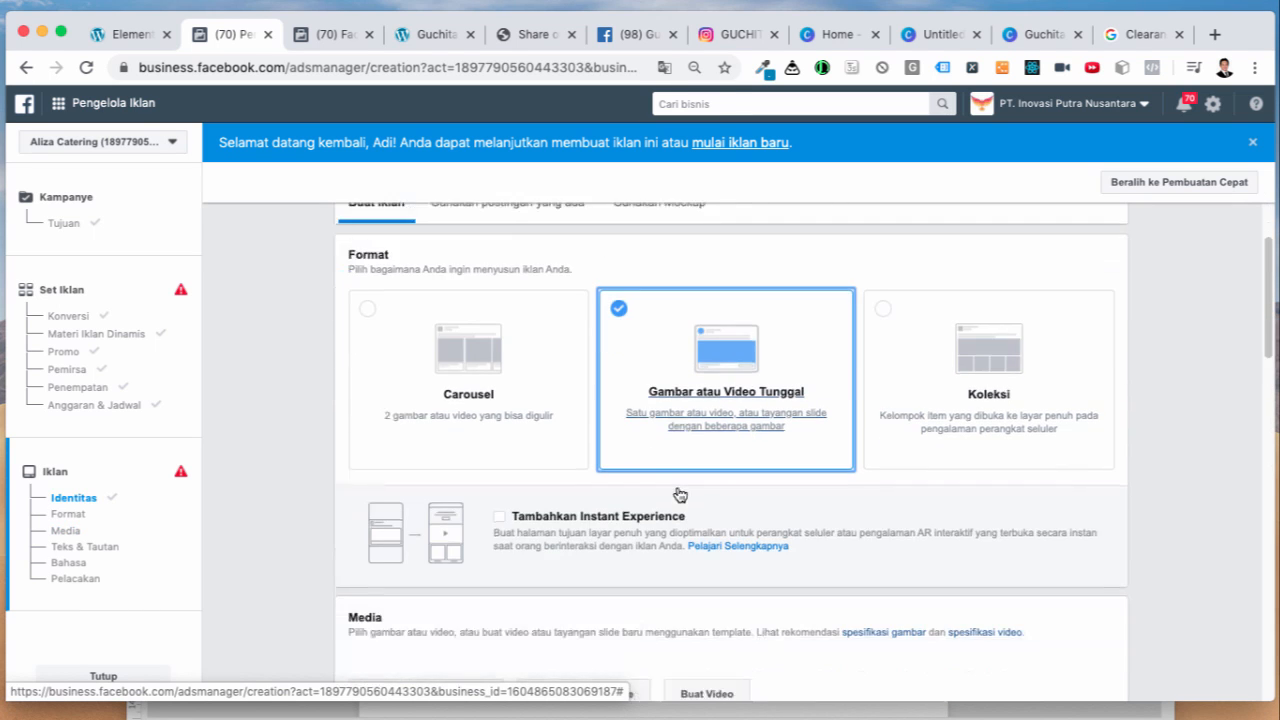
scroll(677, 492, down, 3)
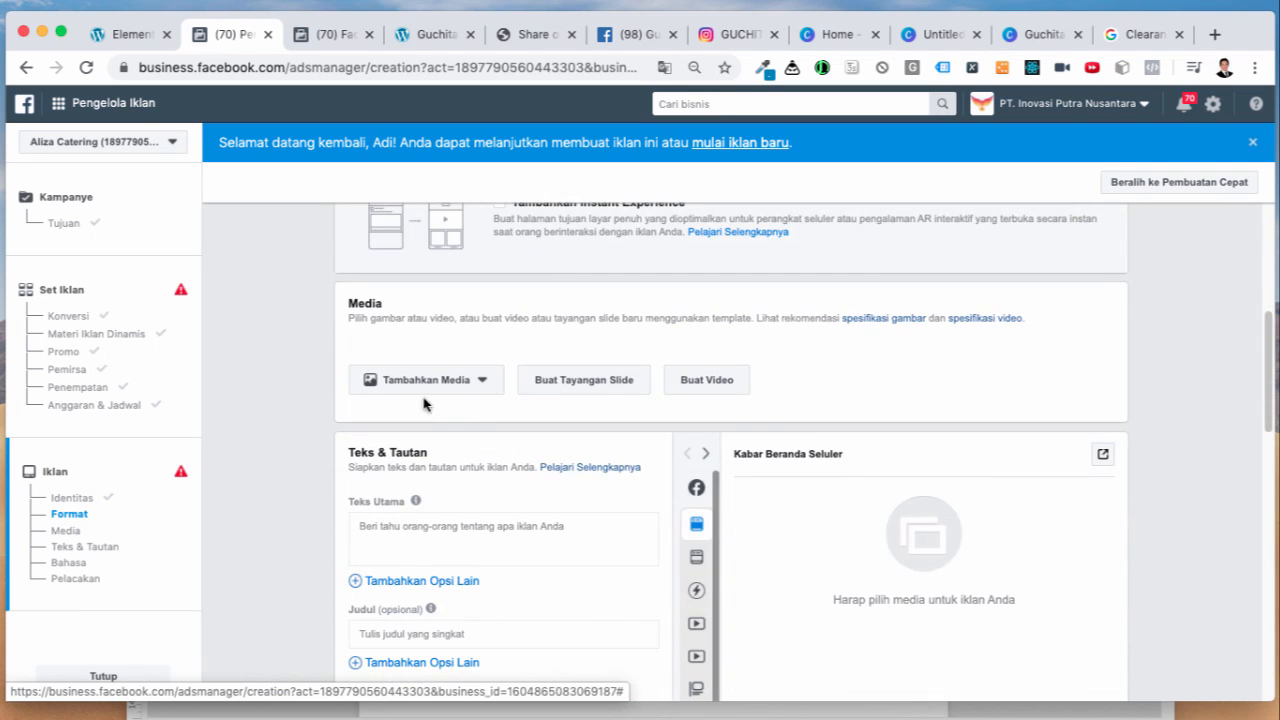
click(596, 381)
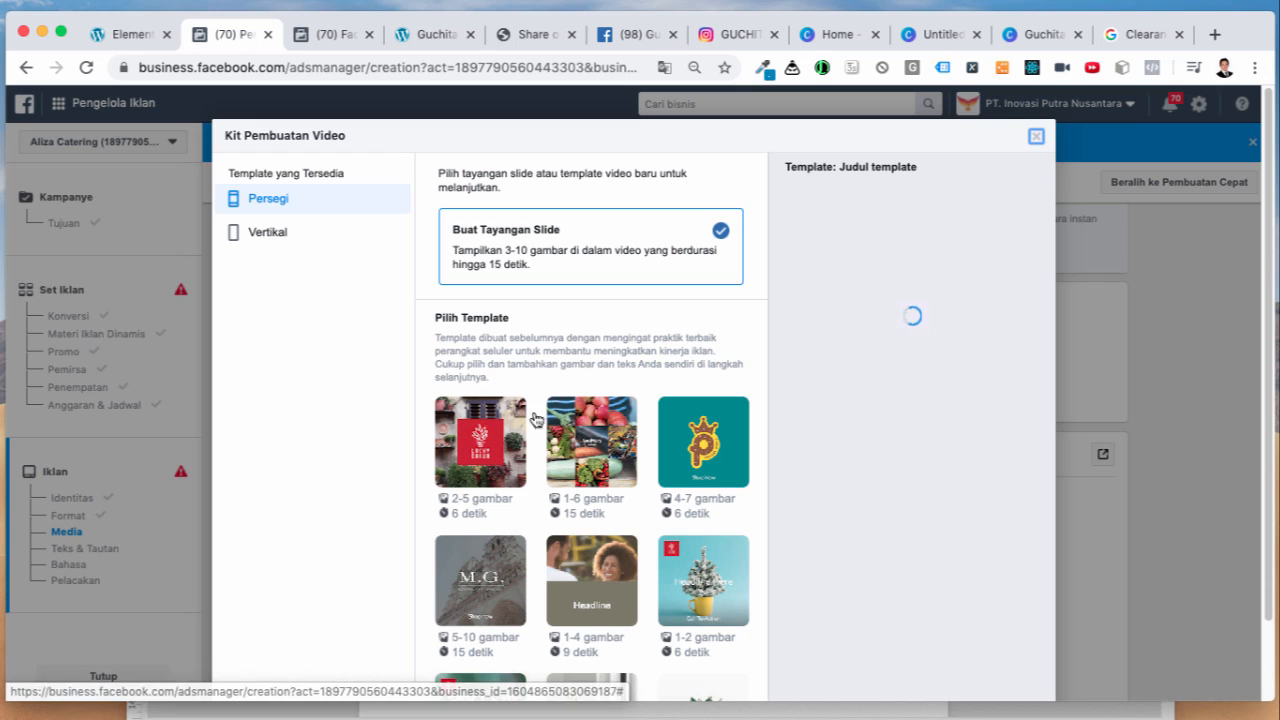
click(506, 481)
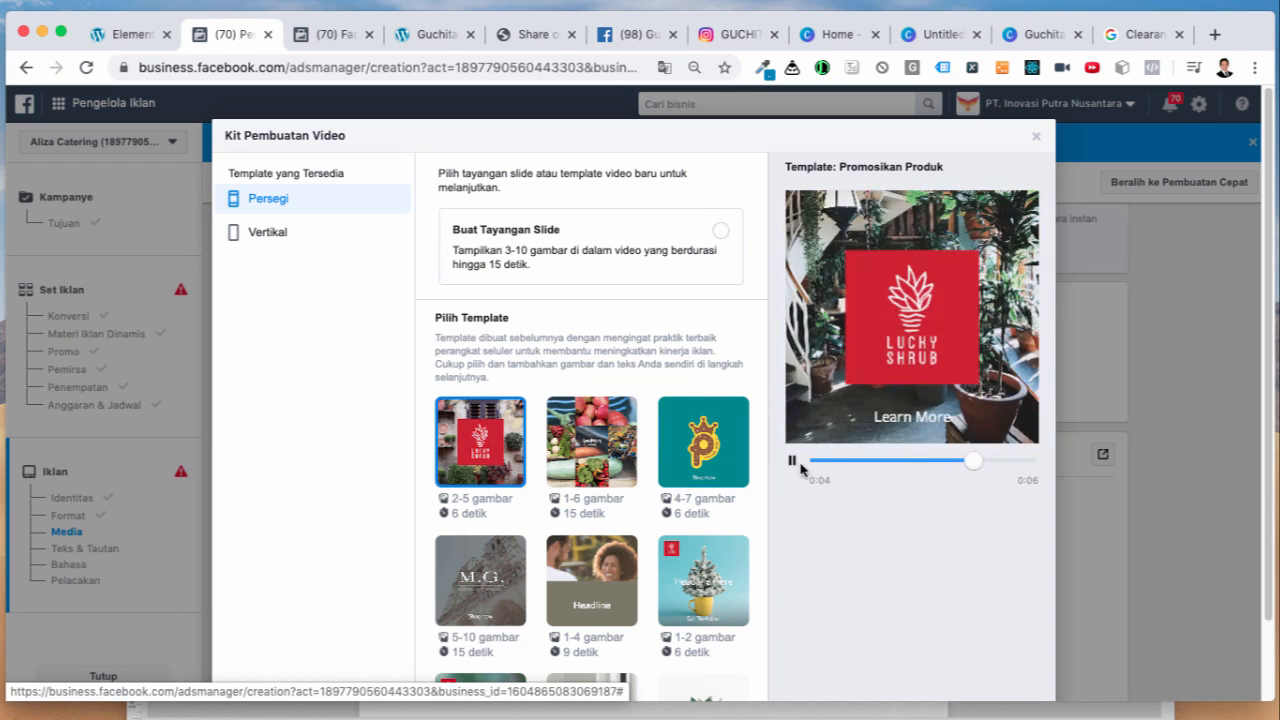
scroll(520, 500, down, 5)
scroll(810, 545, down, 2)
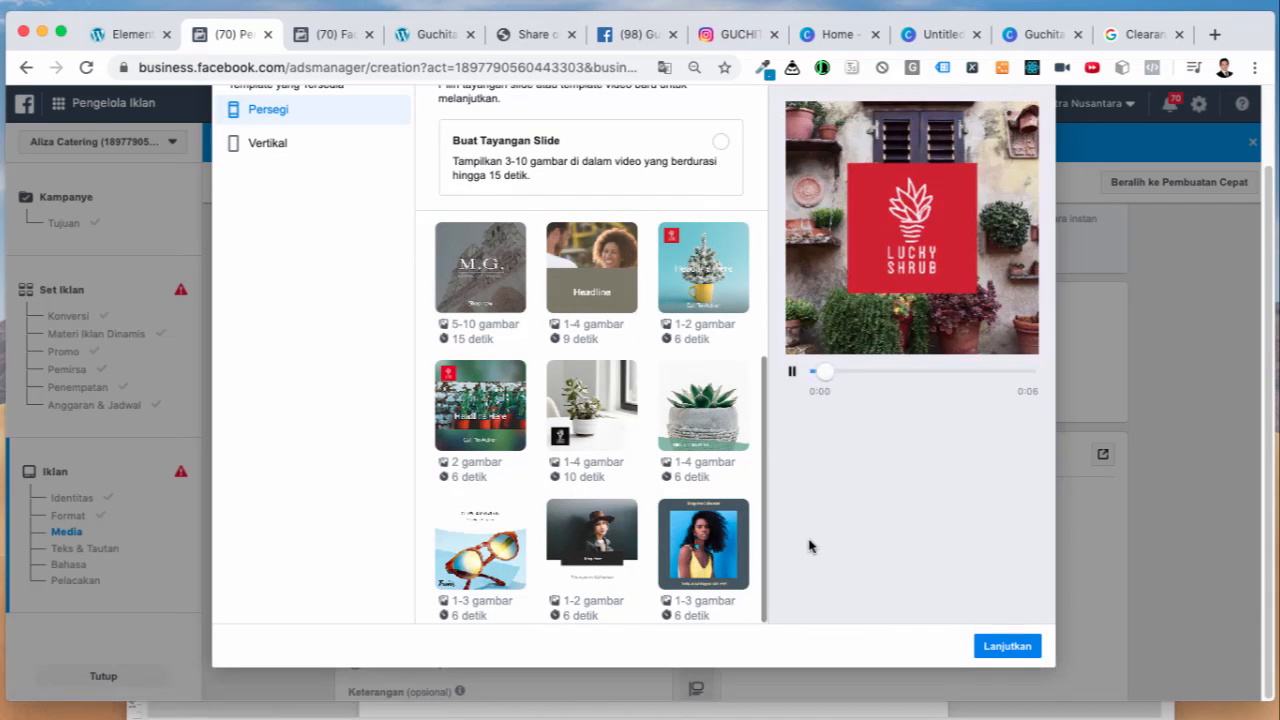
Step: Continue to scene editing, preview scenes 2 and 3, and open scene 1's background image picker
click(995, 648)
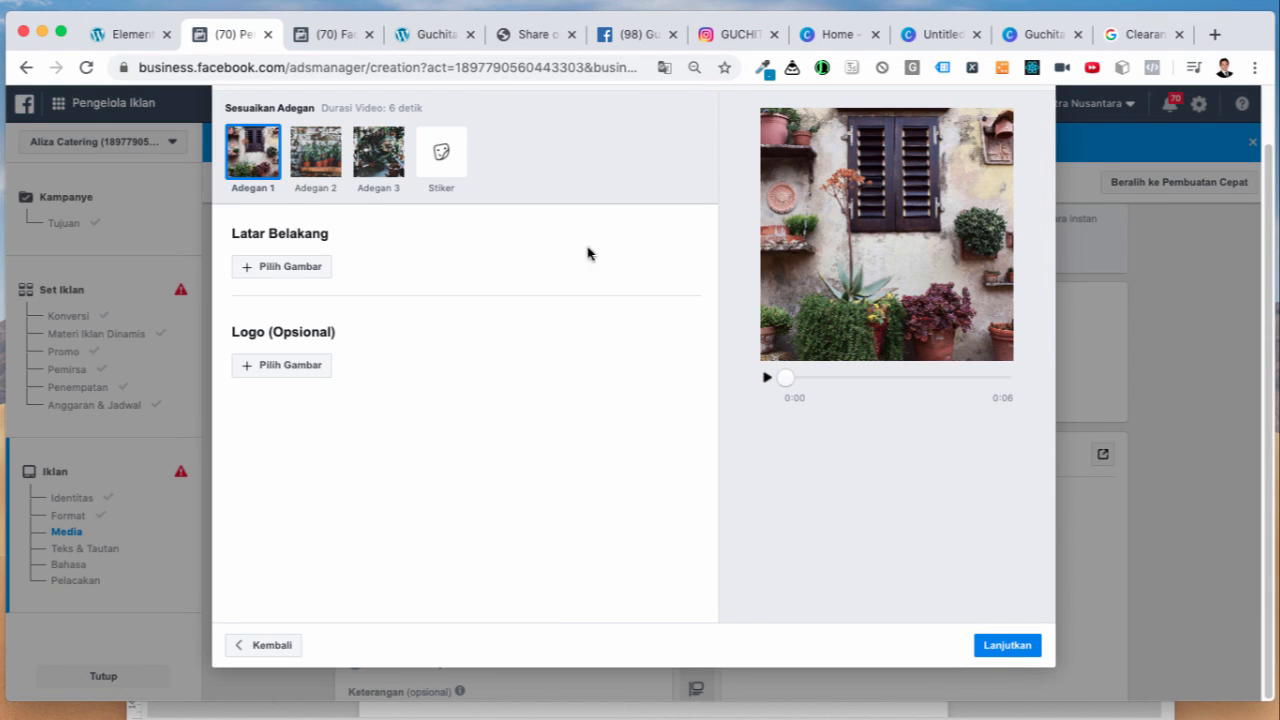
scroll(697, 203, up, 1)
click(316, 226)
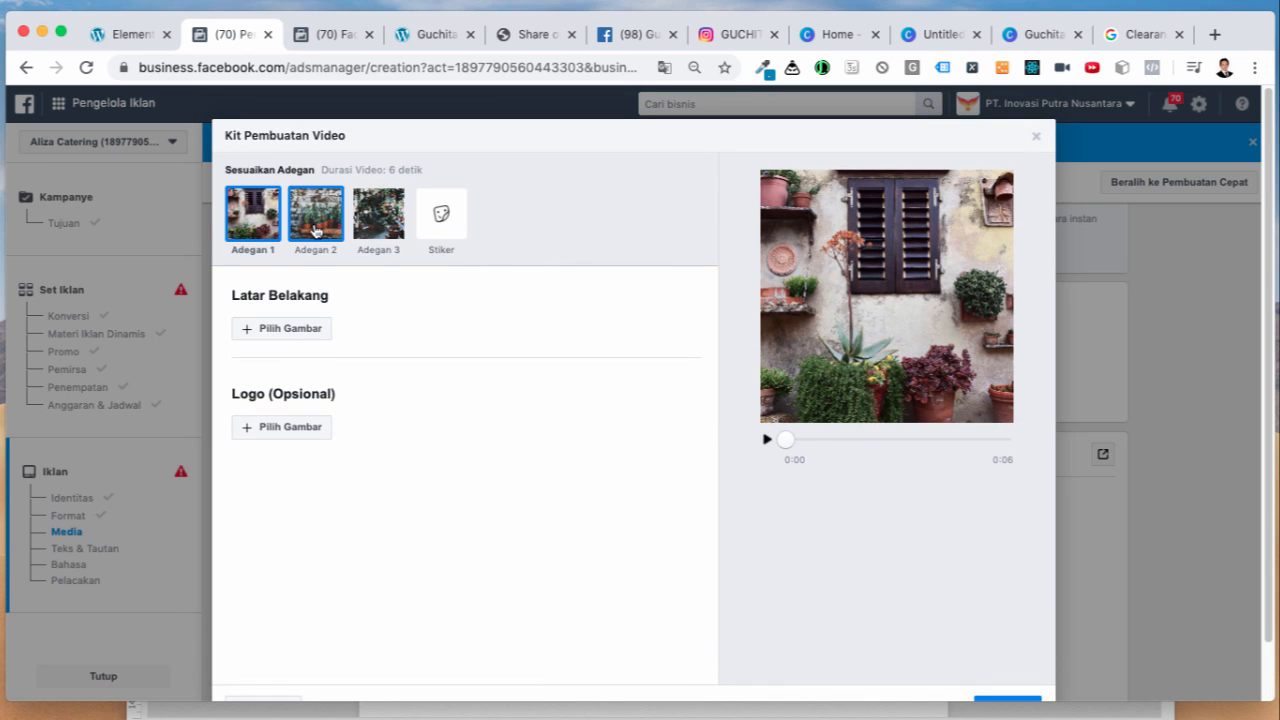
click(375, 222)
click(258, 234)
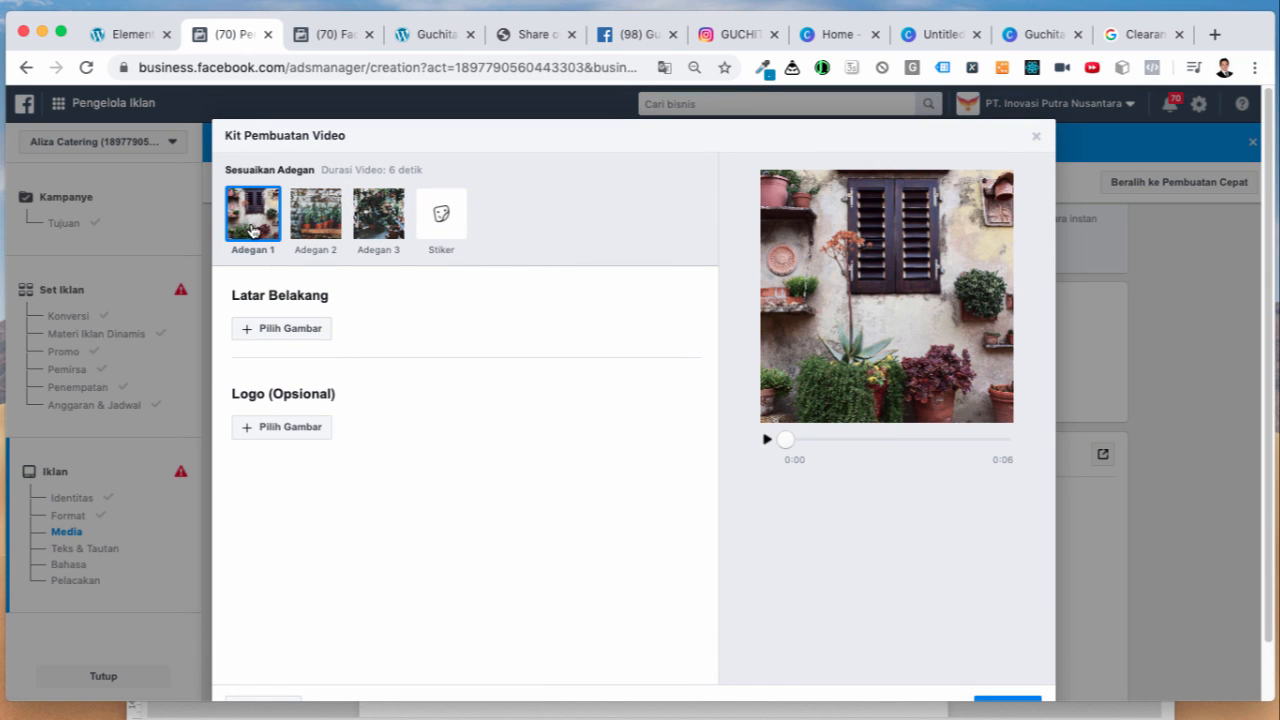
click(285, 326)
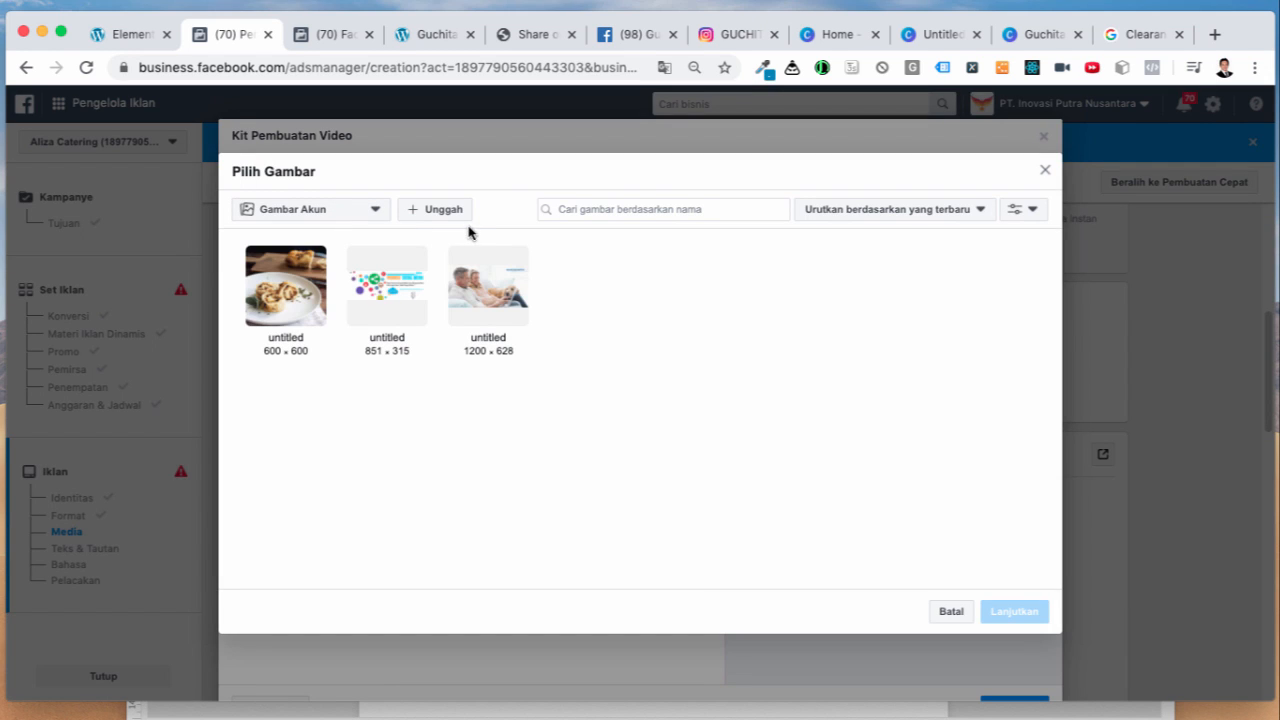
Step: Upload one guchita fashion photo, then twelve more, into the image library
click(447, 212)
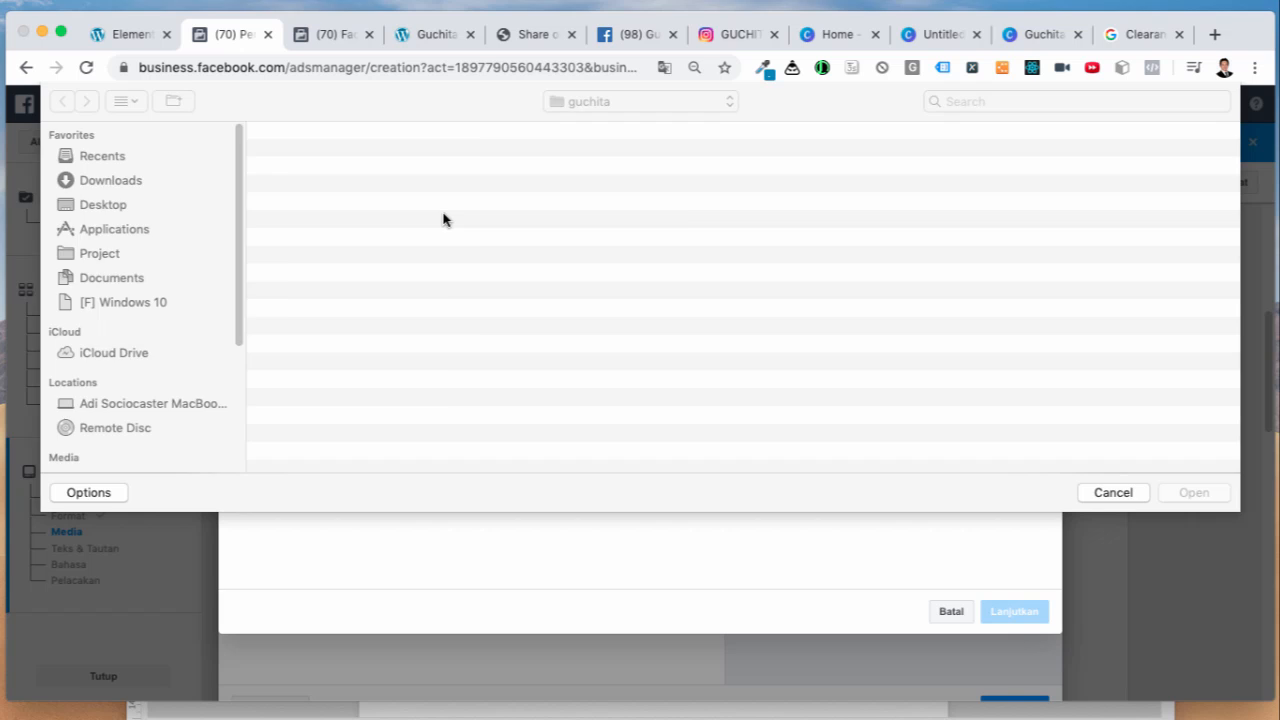
click(331, 190)
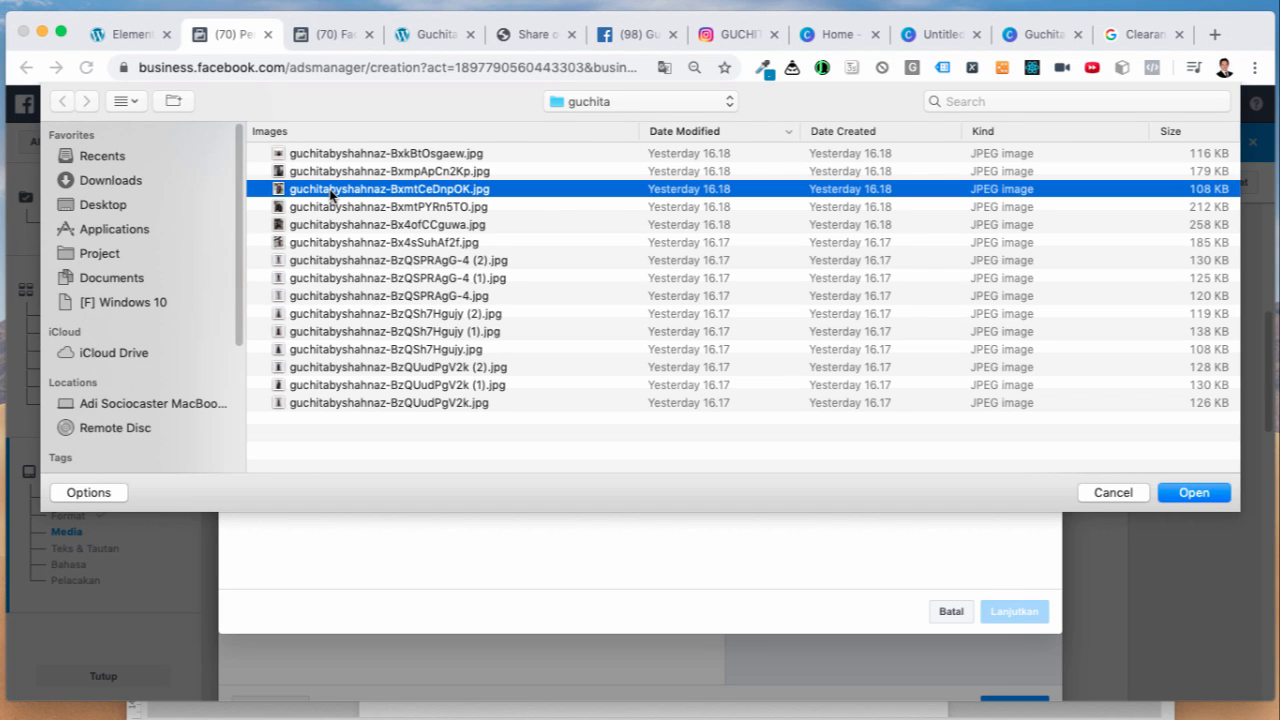
click(335, 207)
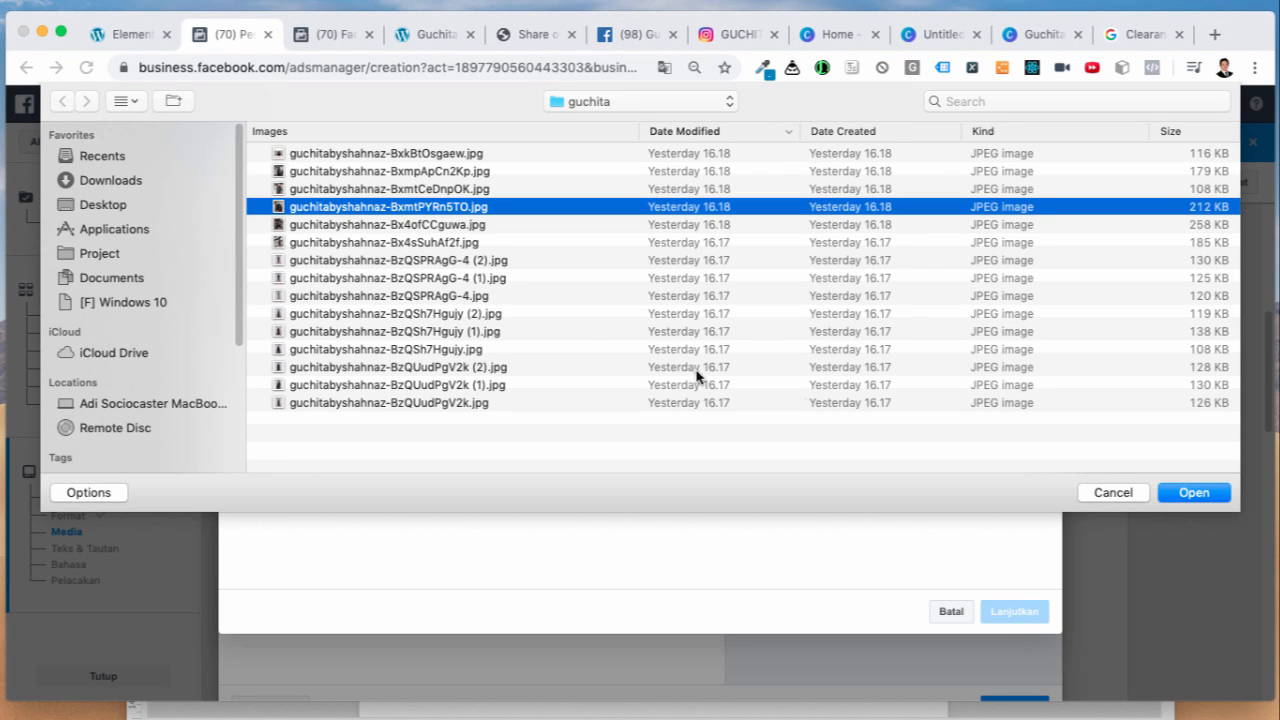
click(1194, 492)
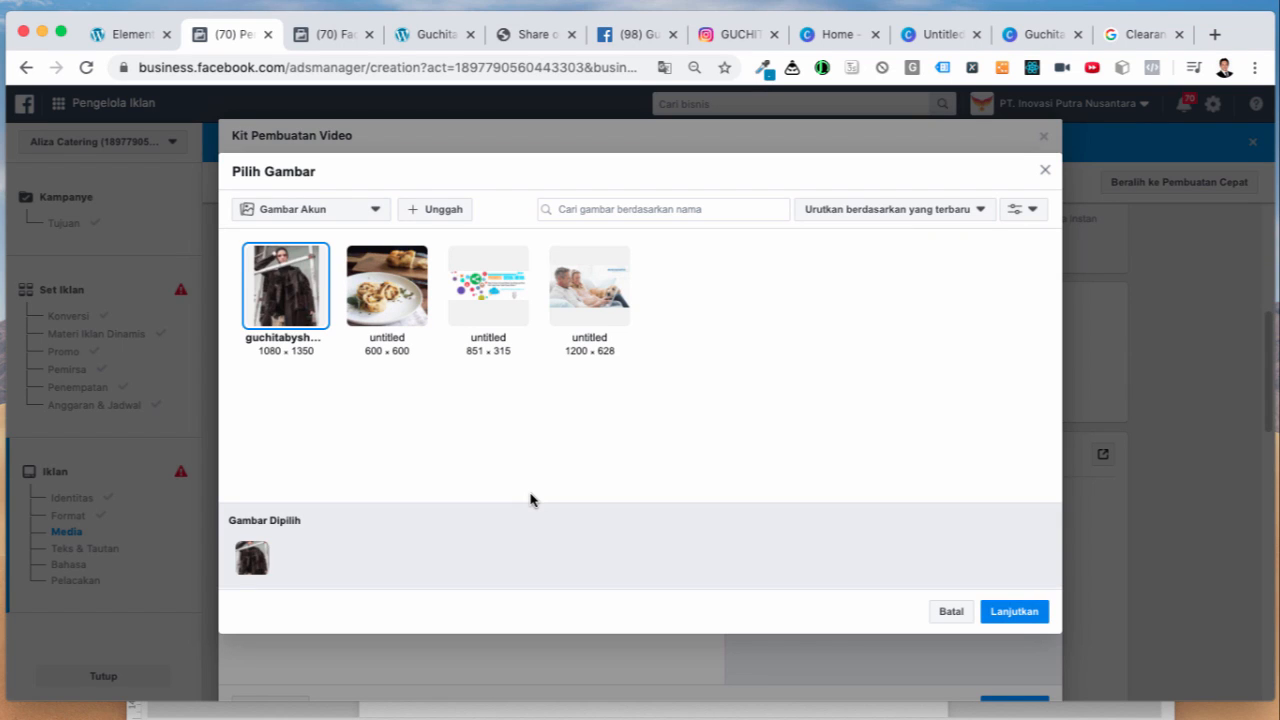
click(431, 213)
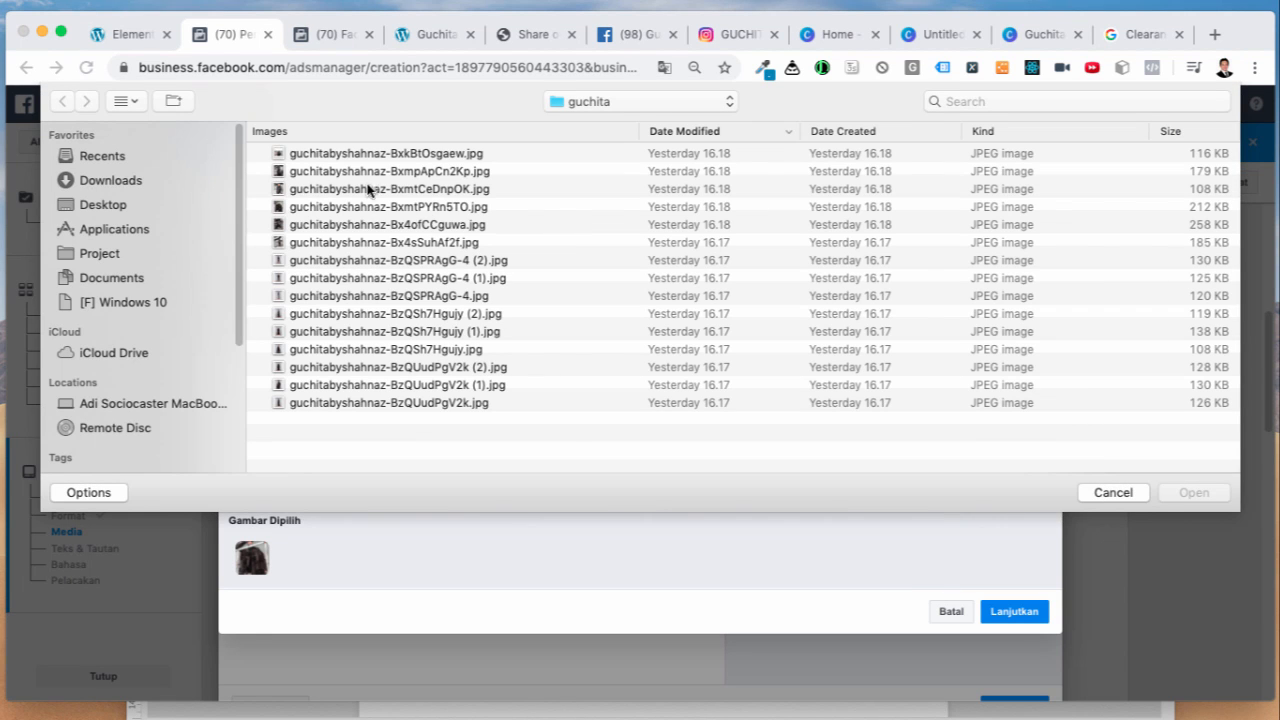
click(361, 157)
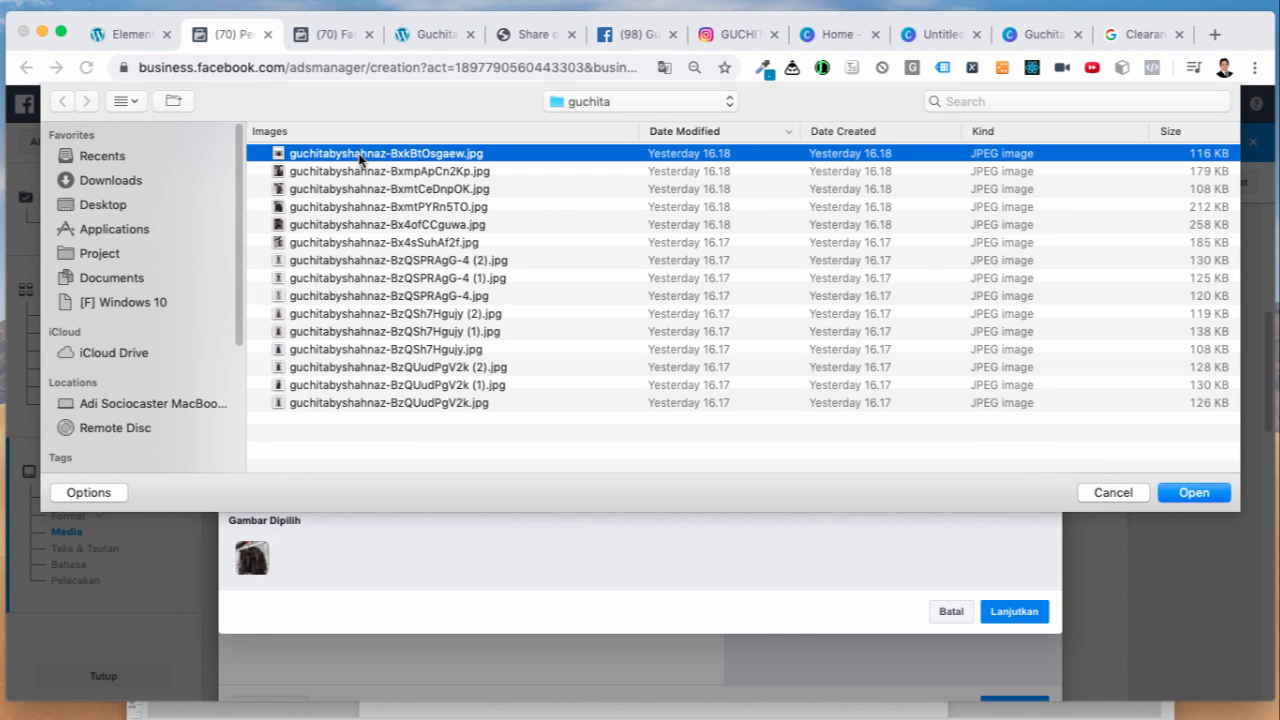
shift+click(448, 403)
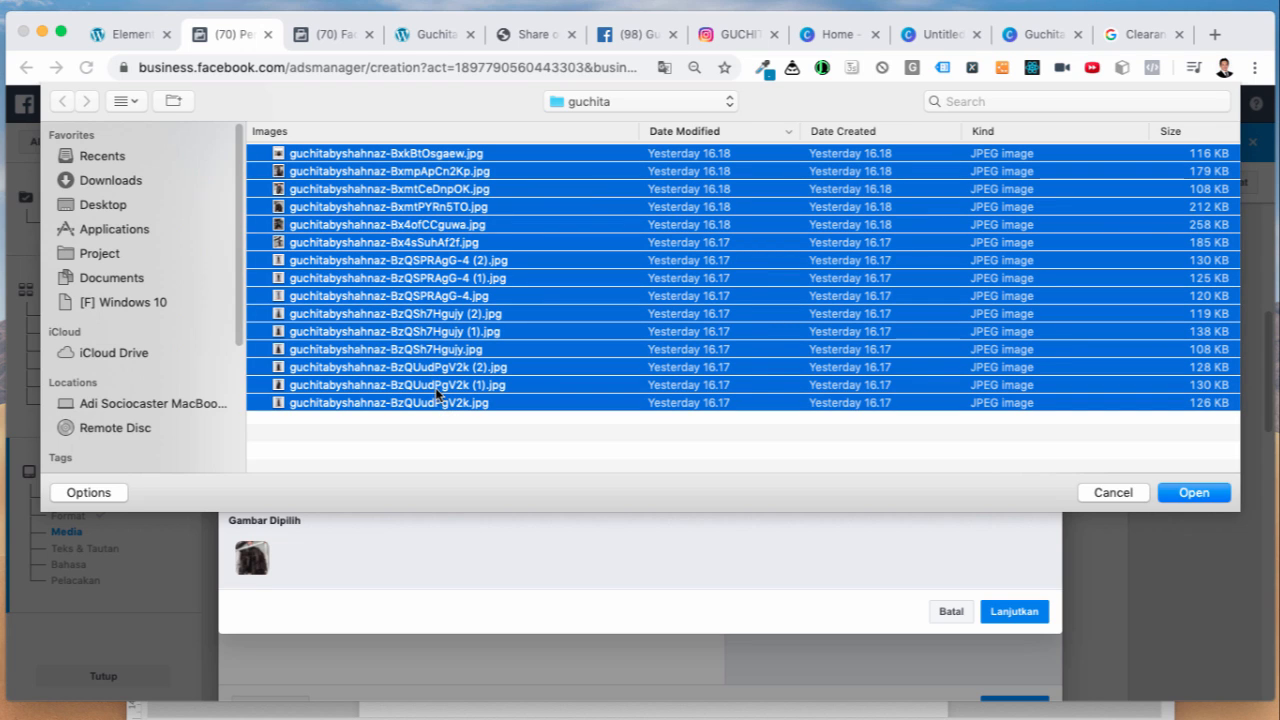
shift+click(434, 352)
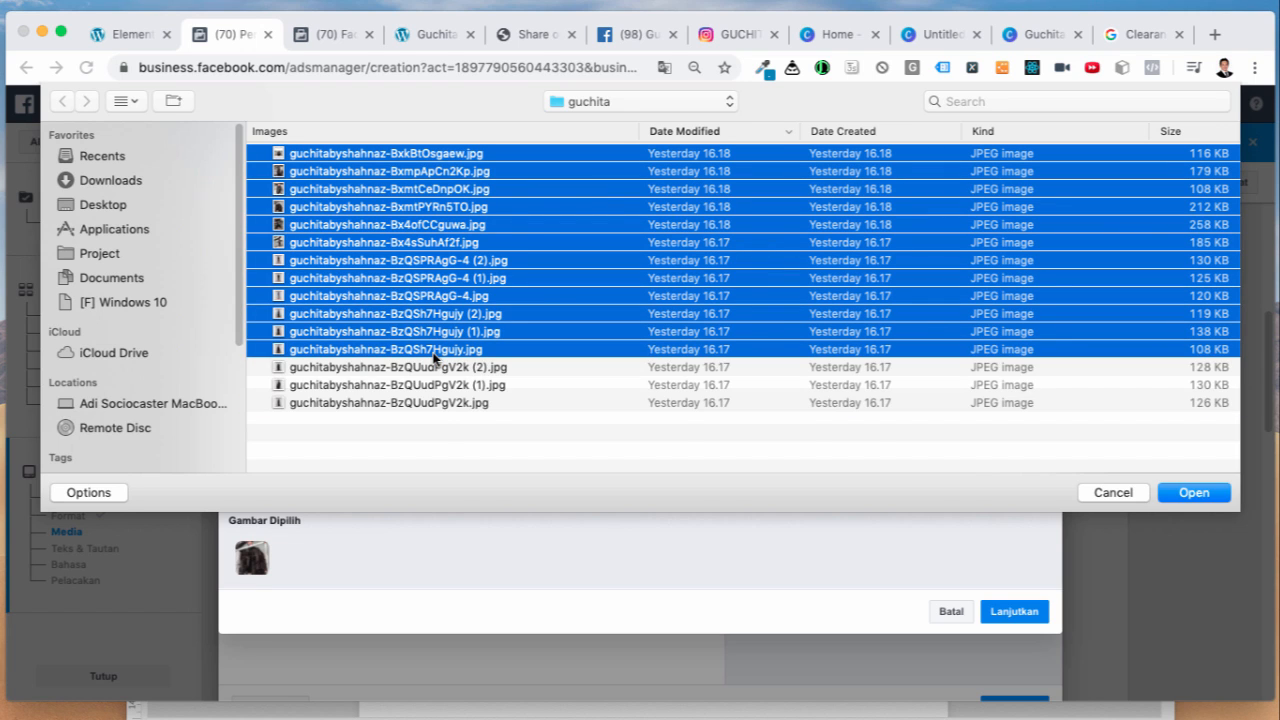
click(1190, 492)
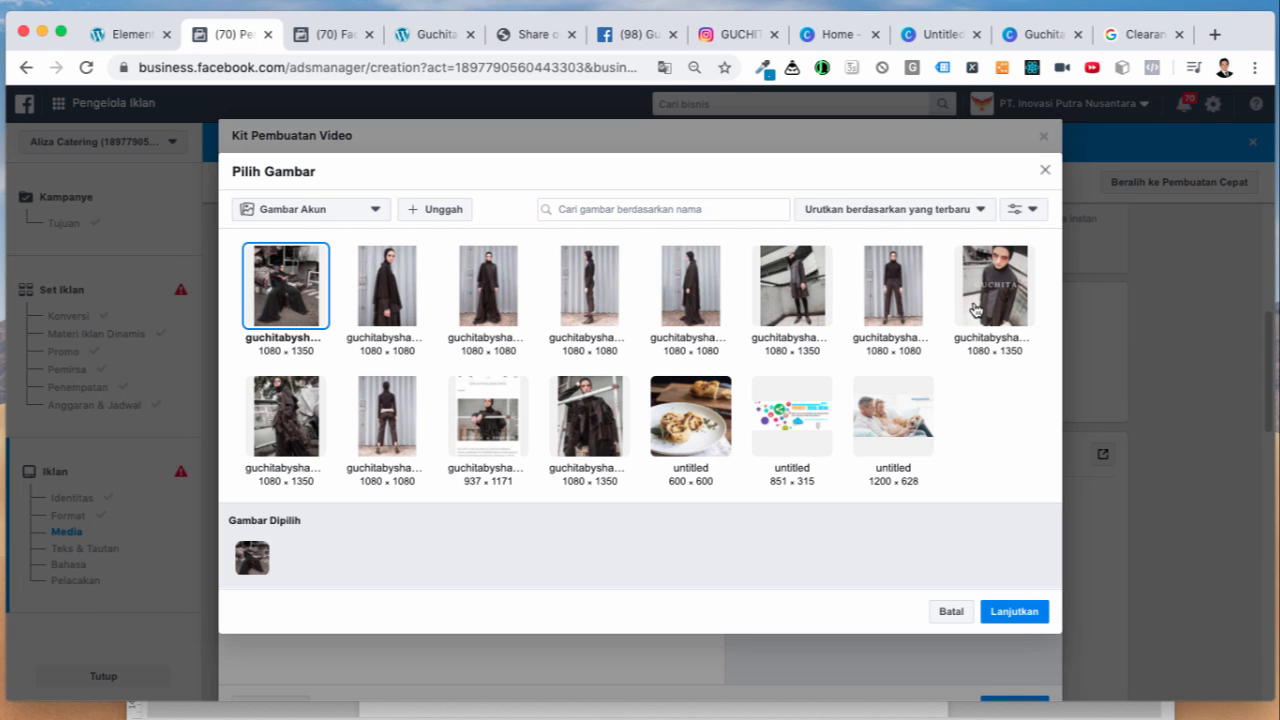
Step: Set the GUCHITA-titled photo as scene 1's background and a fashion photo for scene 2
click(977, 310)
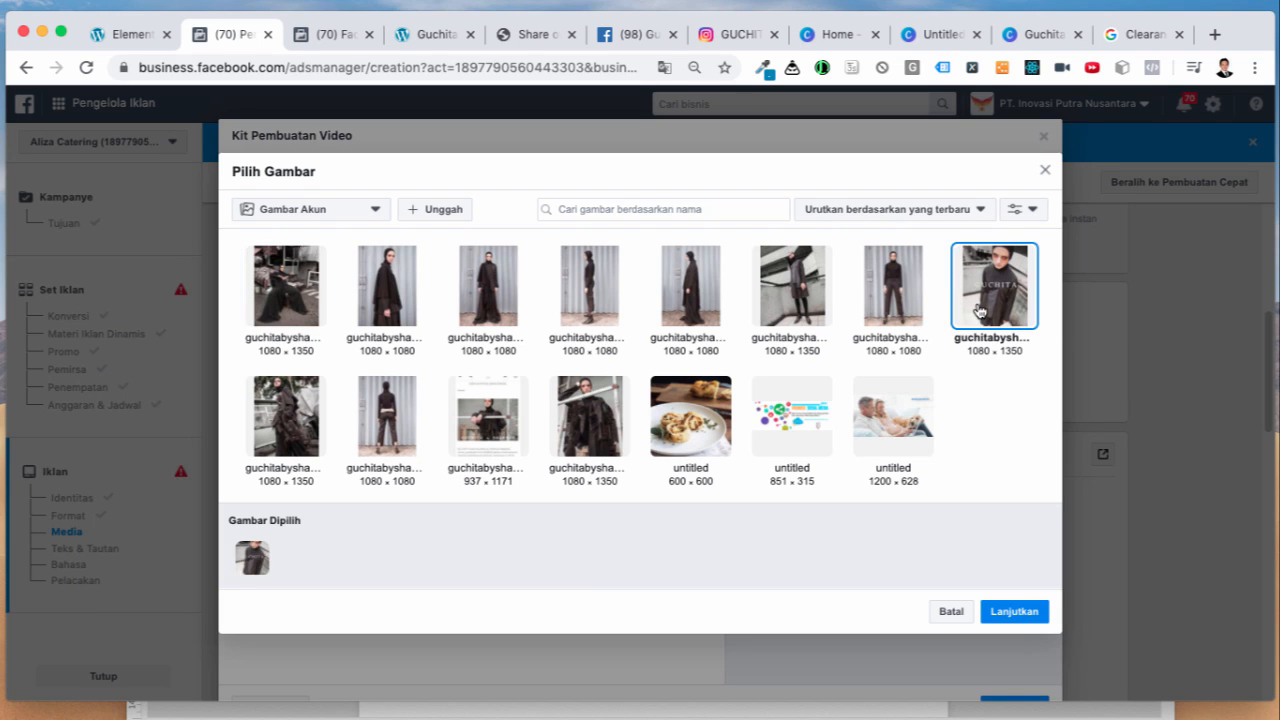
click(1006, 613)
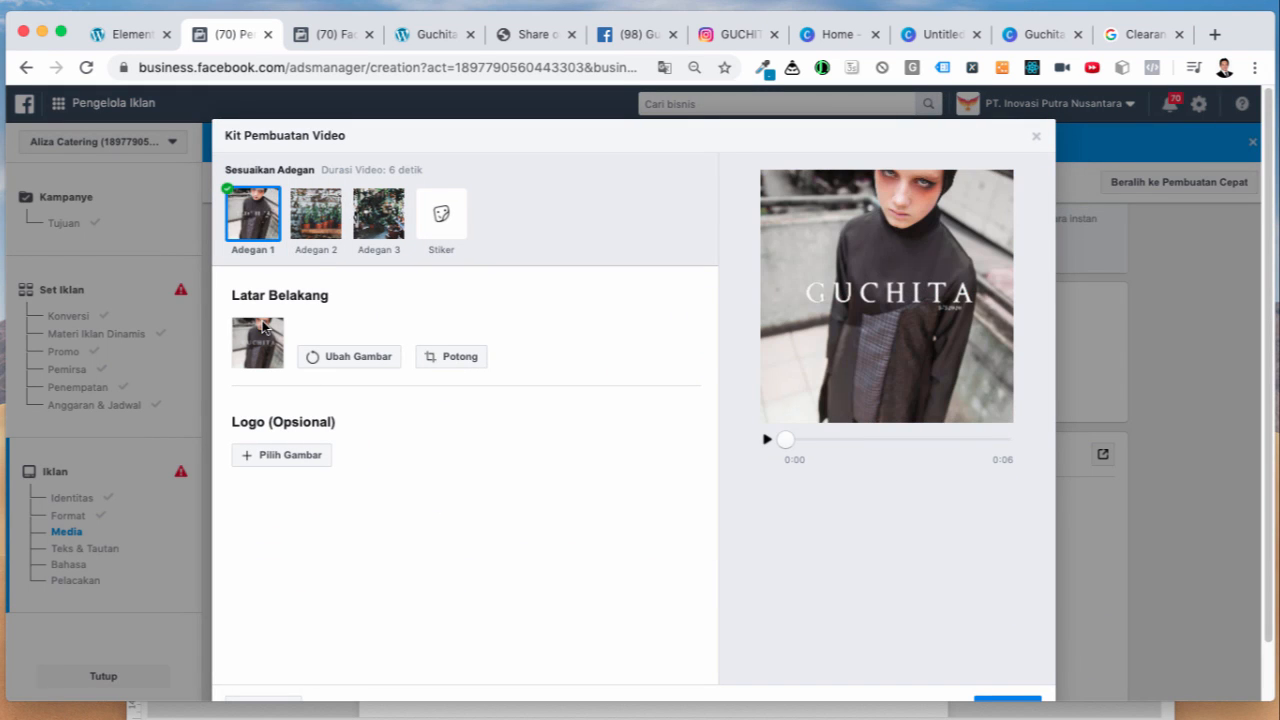
click(316, 236)
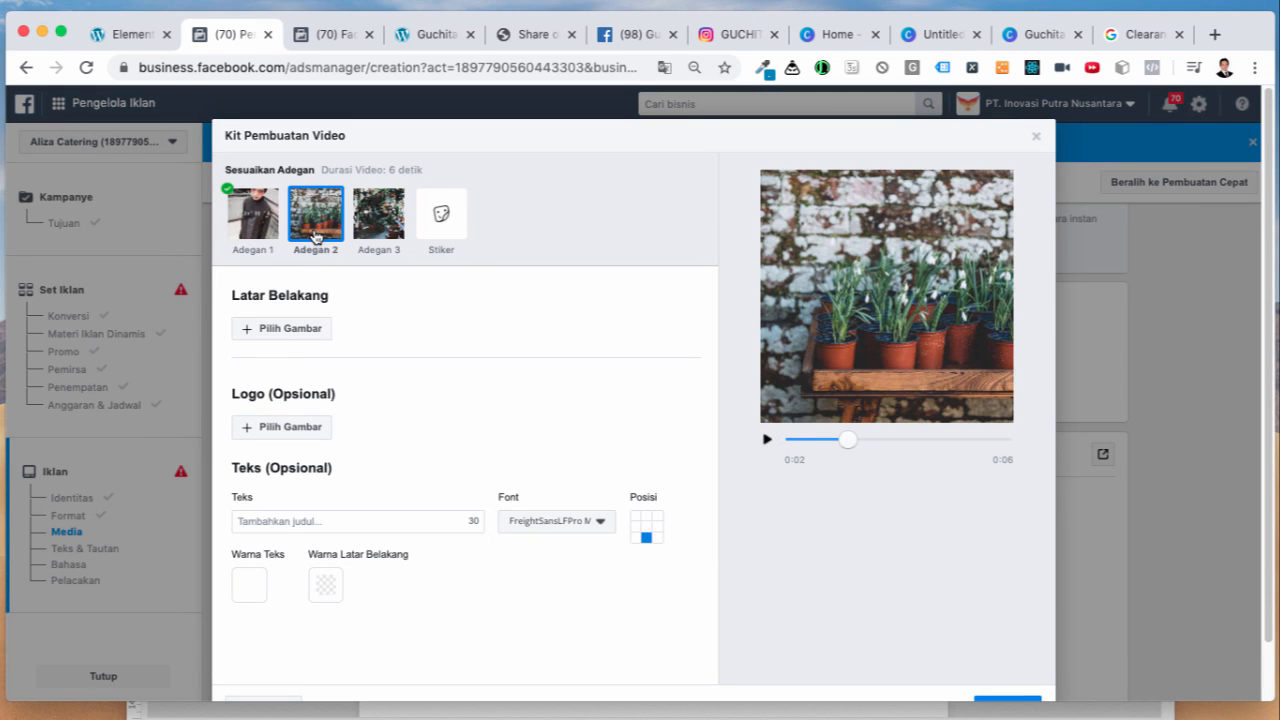
click(305, 331)
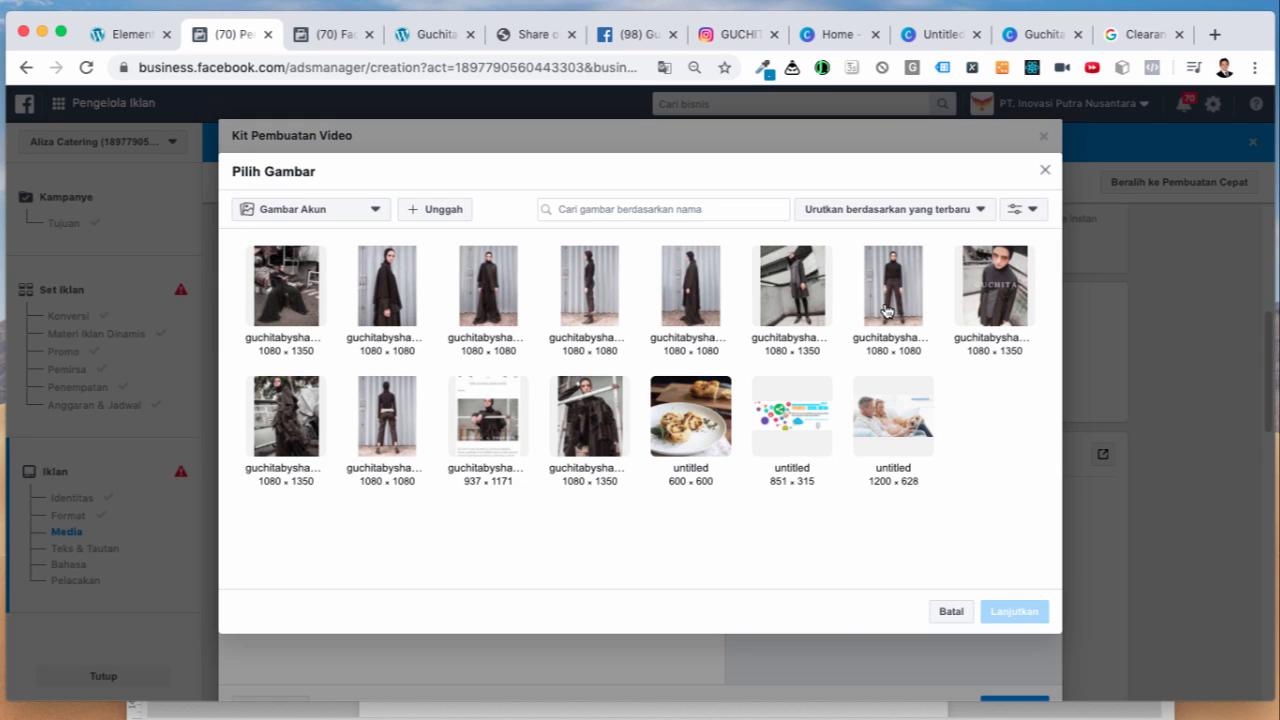
click(796, 300)
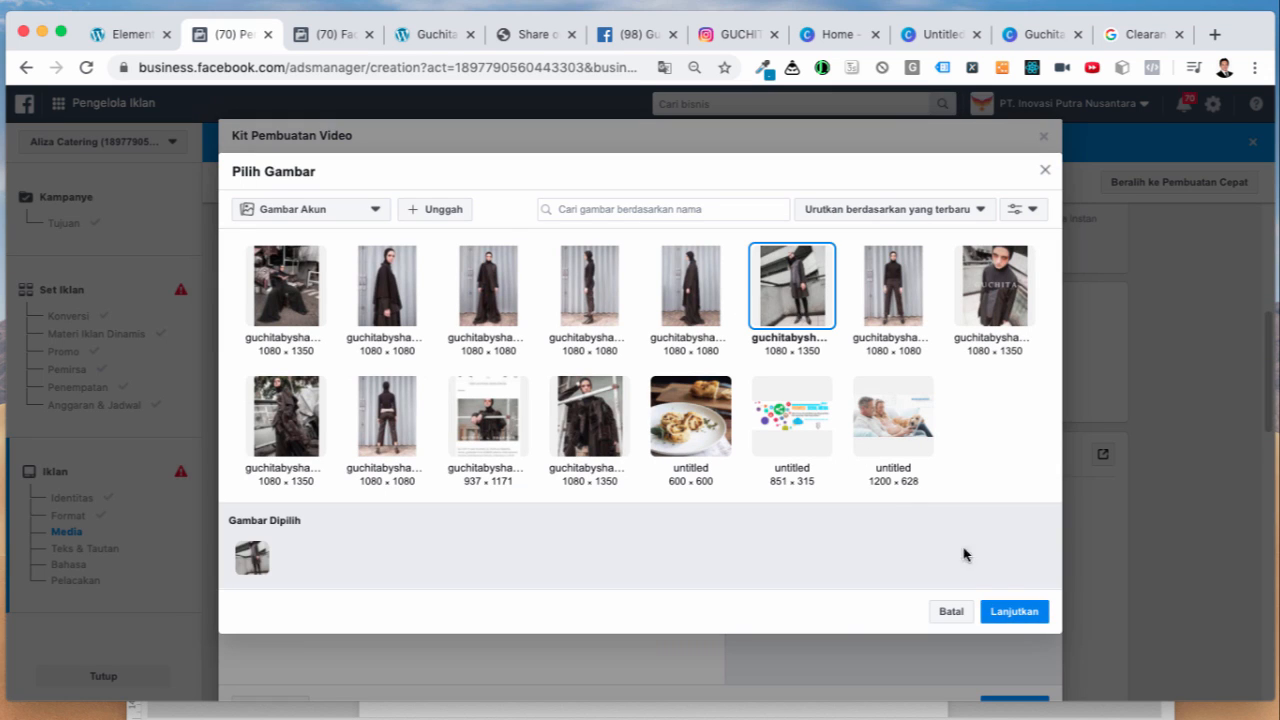
click(1005, 612)
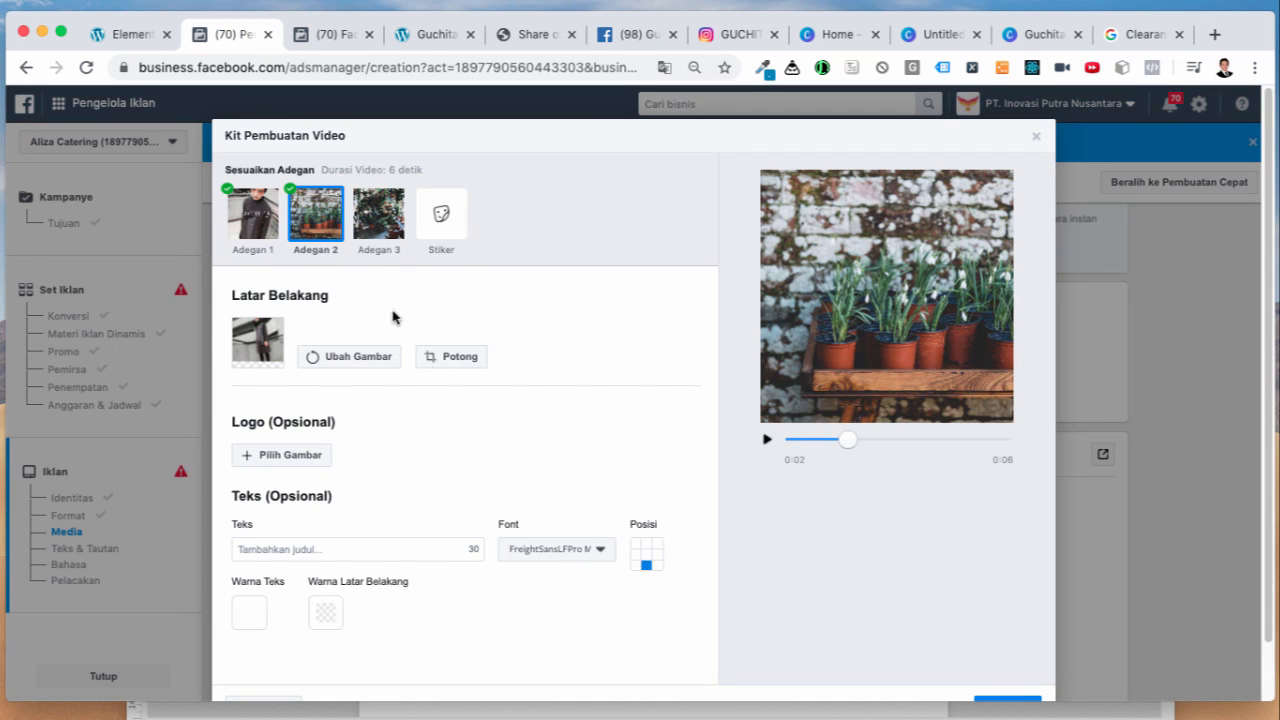
Step: Give scene 3 the back-view outfit photo as background, then review scenes 2 and 1
click(380, 234)
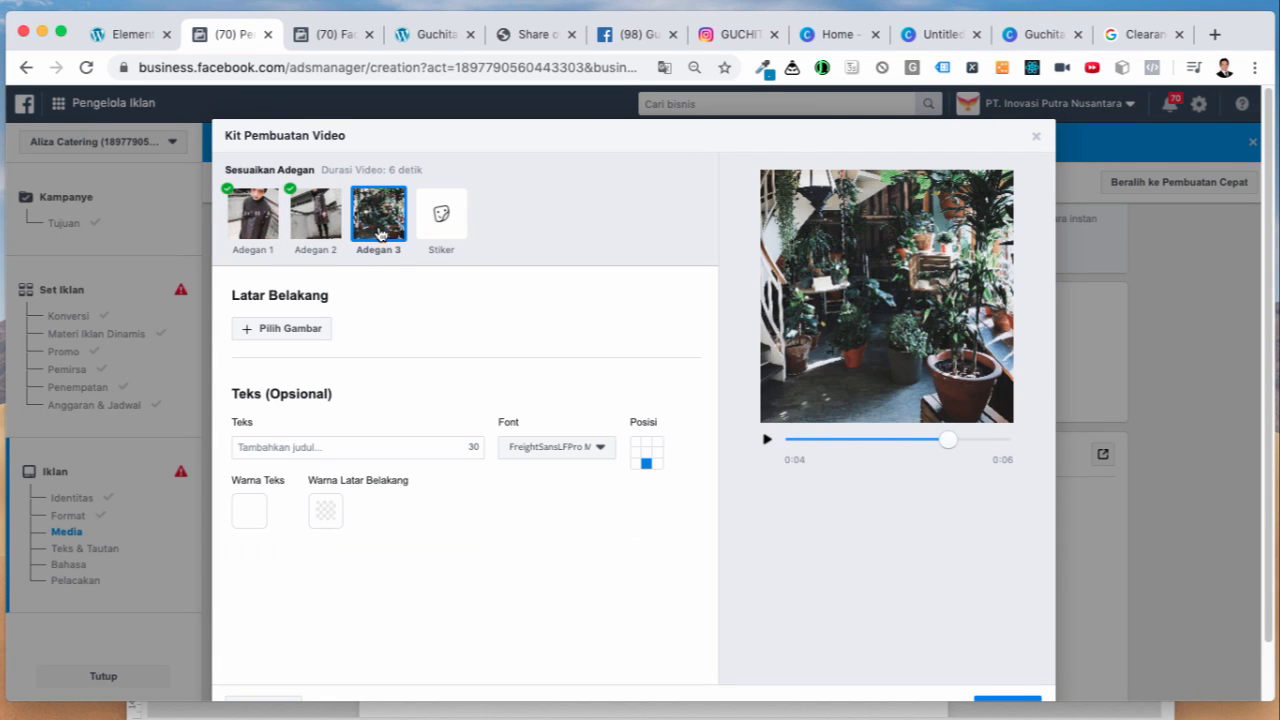
click(289, 333)
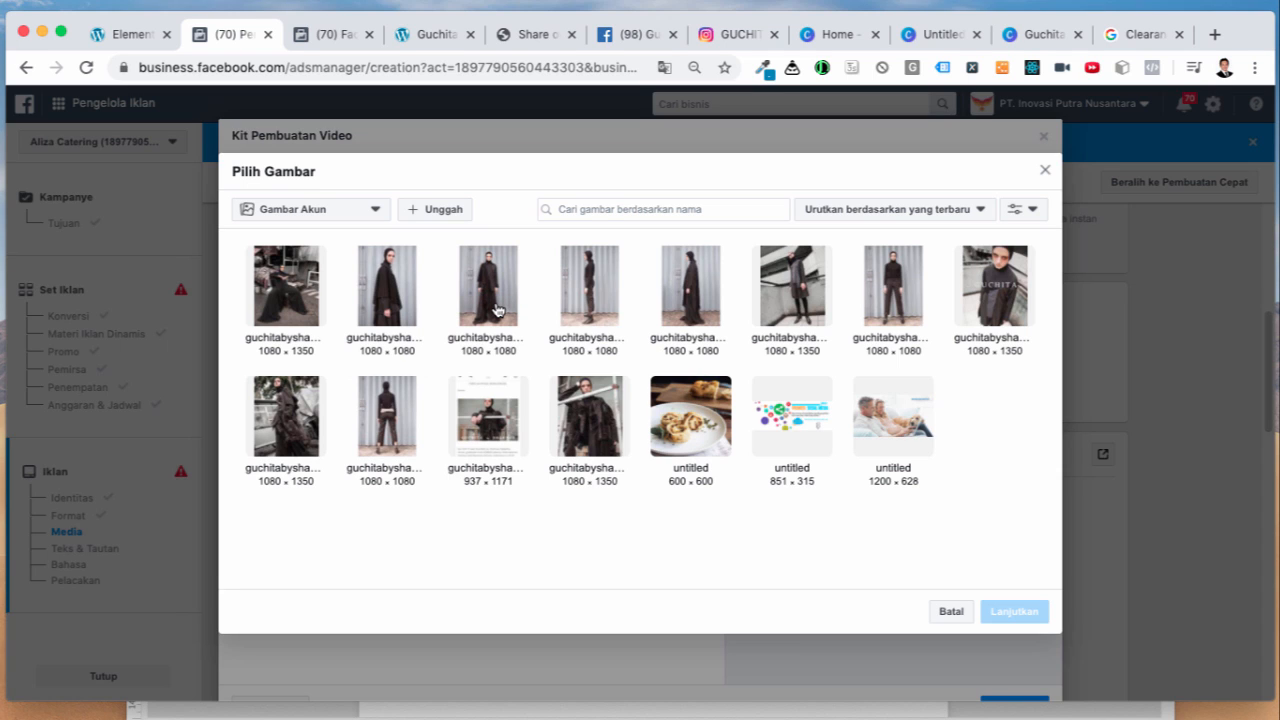
click(498, 310)
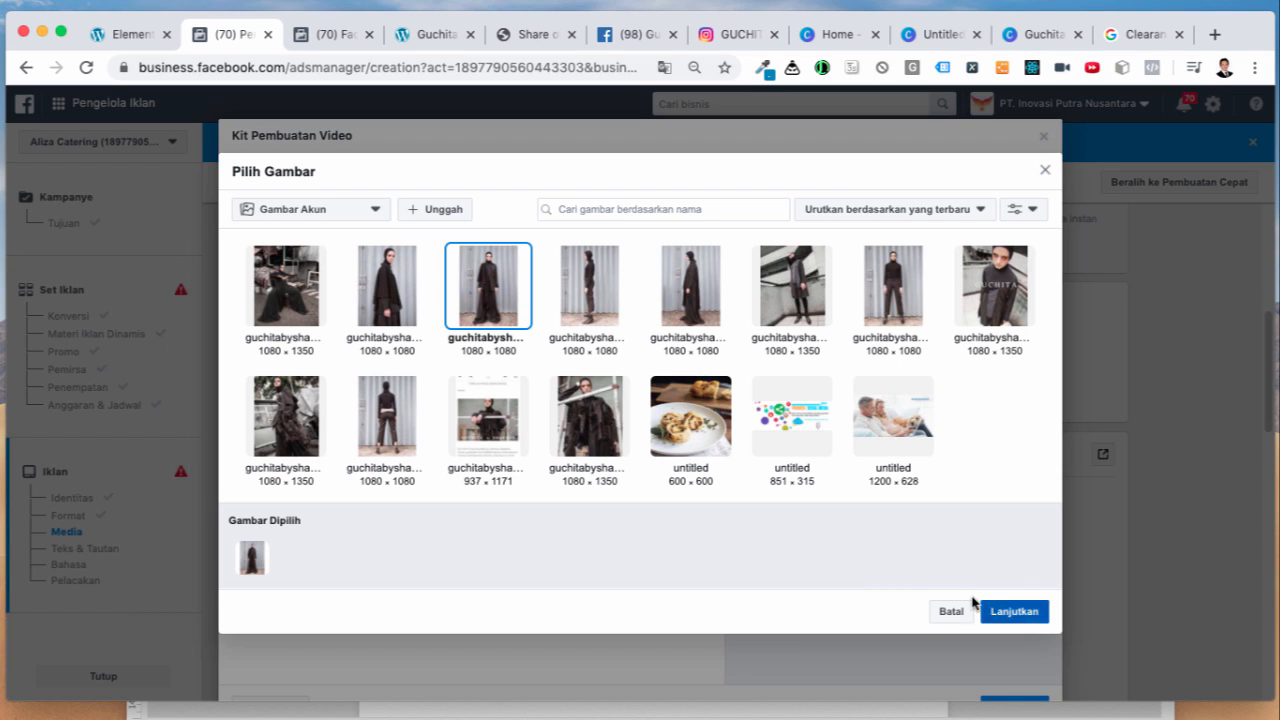
click(388, 432)
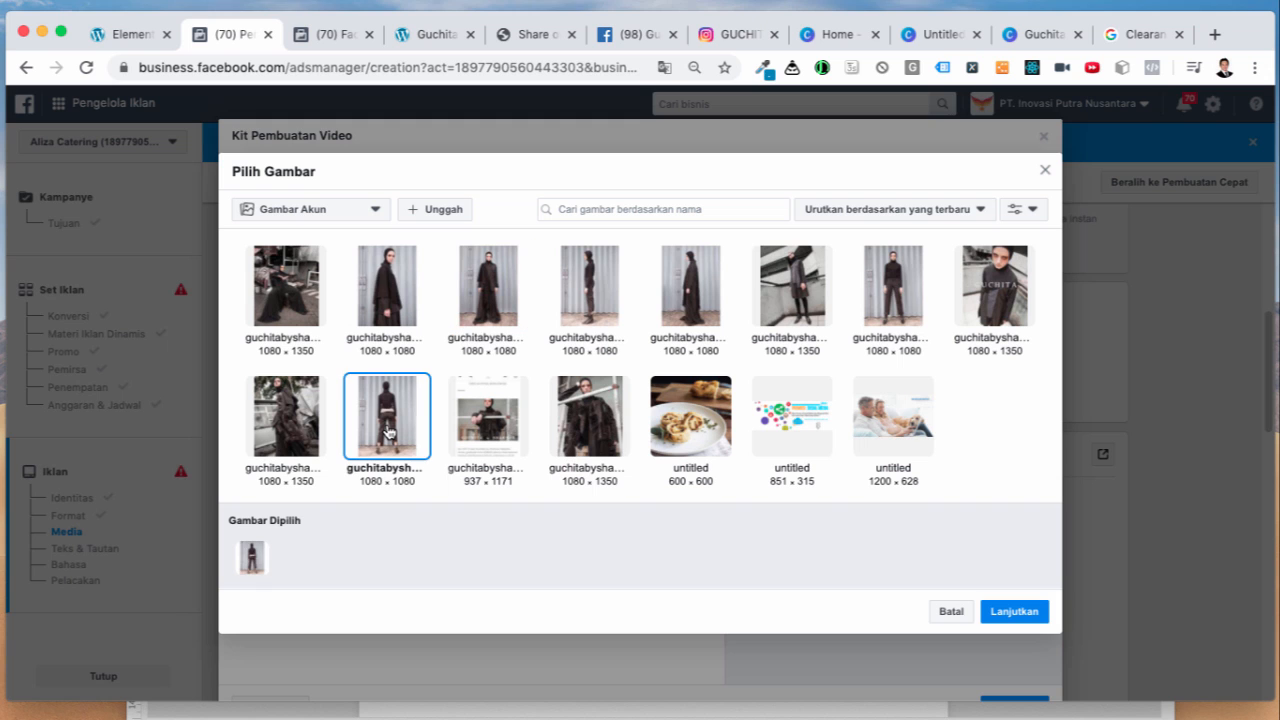
click(1015, 611)
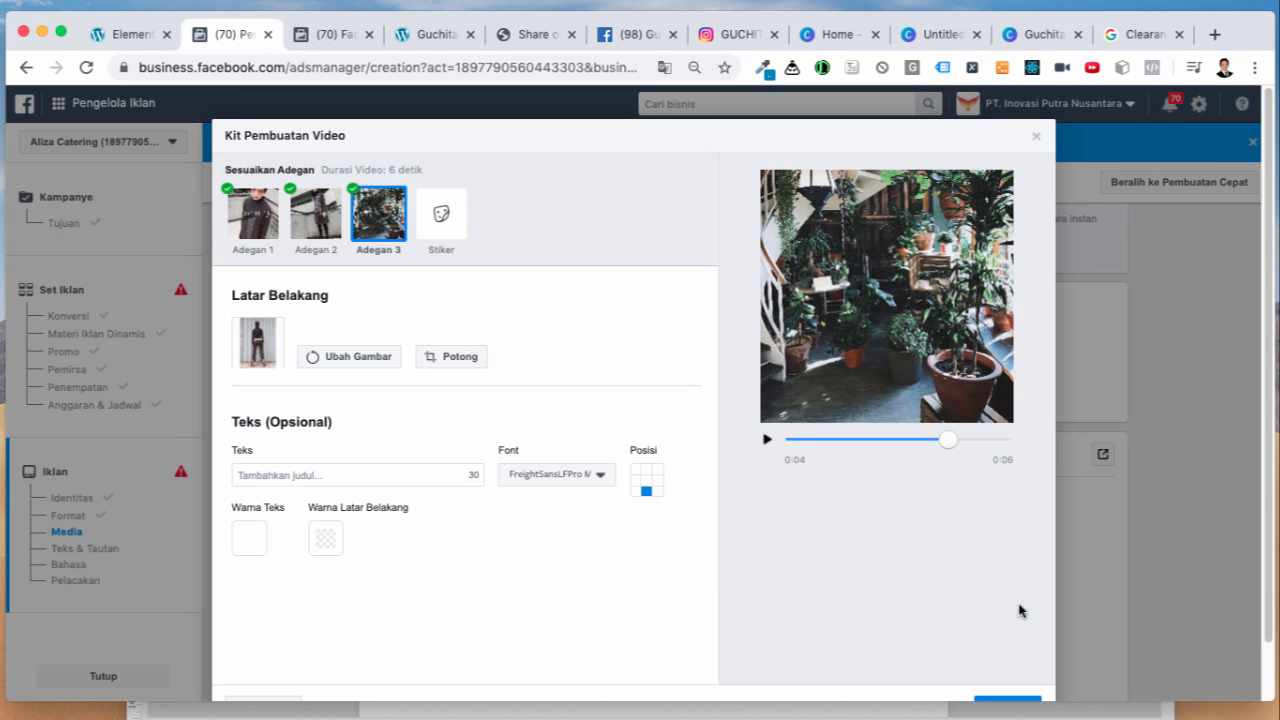
click(318, 228)
click(268, 237)
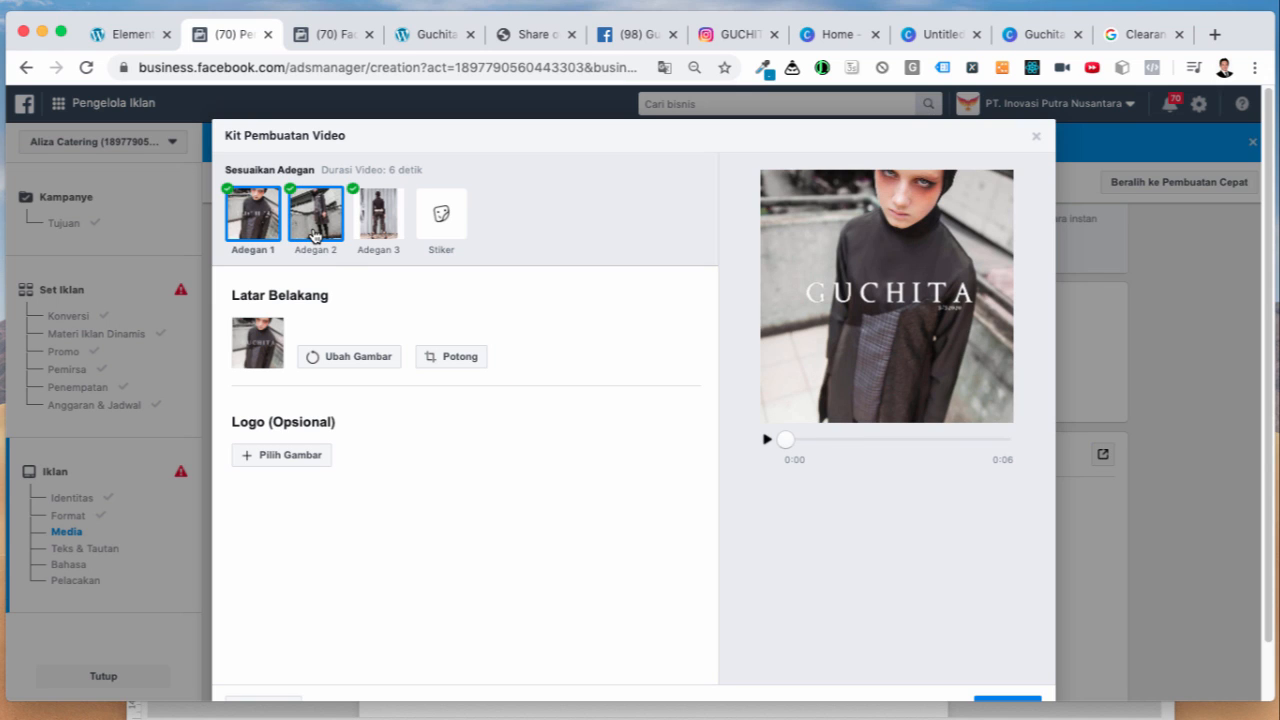
Step: Overlay the text 'SALE 60%' on scene 2
click(313, 235)
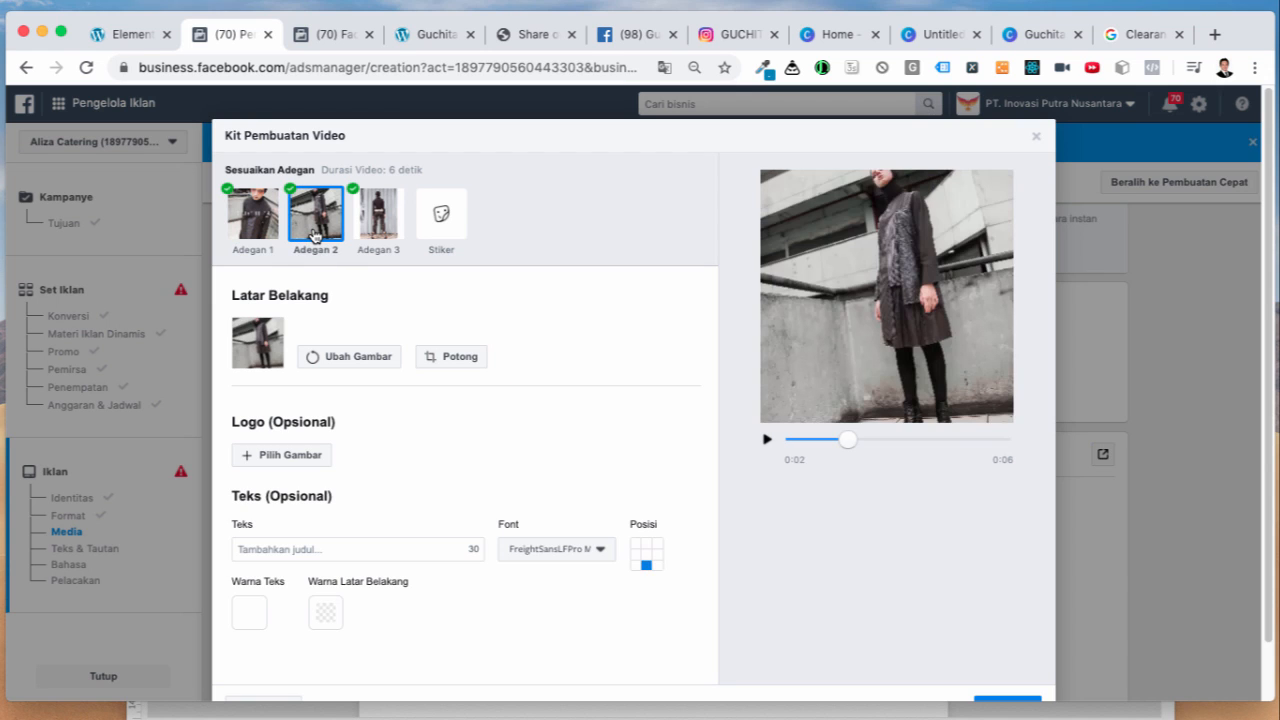
click(286, 550)
text(SA)
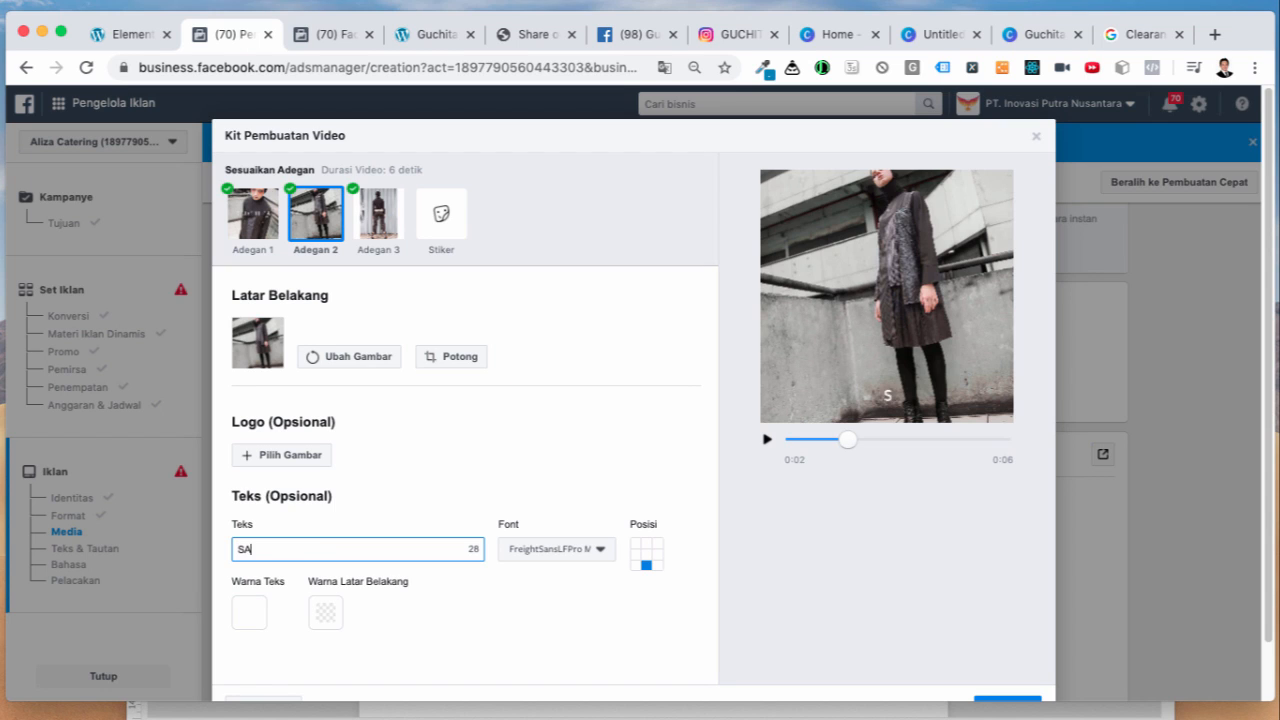
text(LE 60%)
click(528, 608)
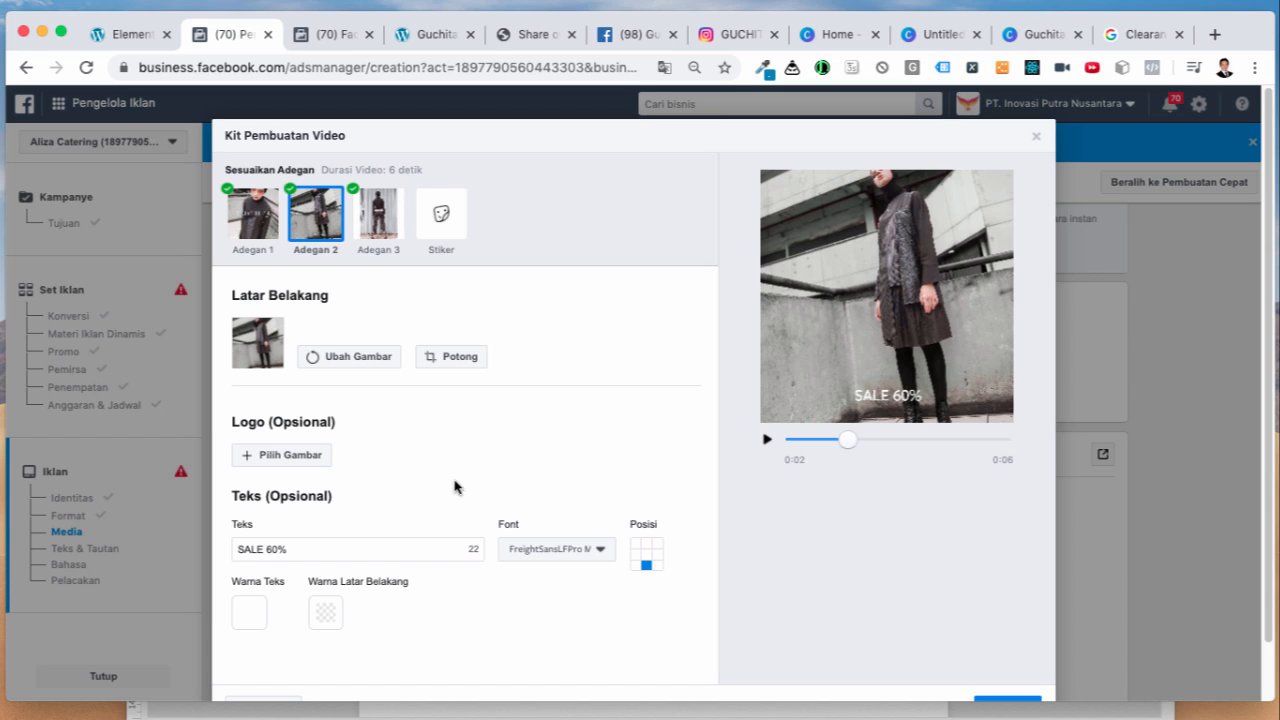
Step: Replace scene 3's 'Order Now' text with 'Limited Stock' and proceed to the versions review
click(376, 244)
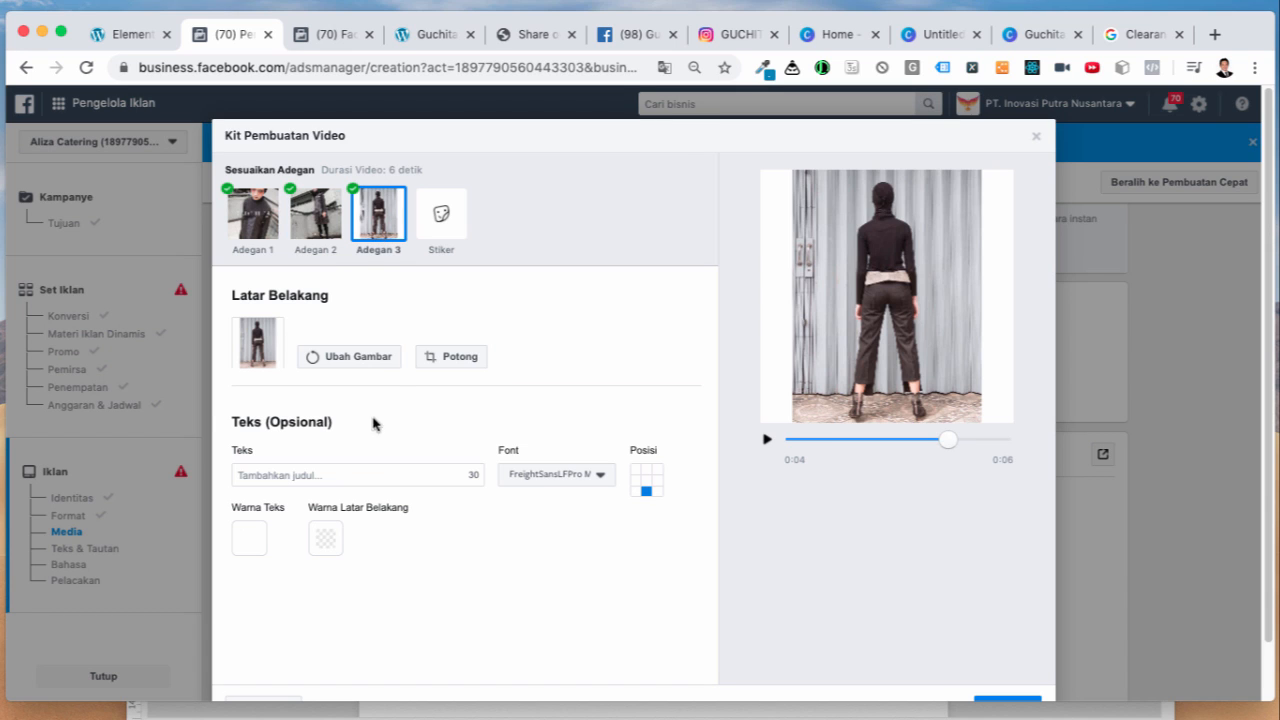
click(284, 472)
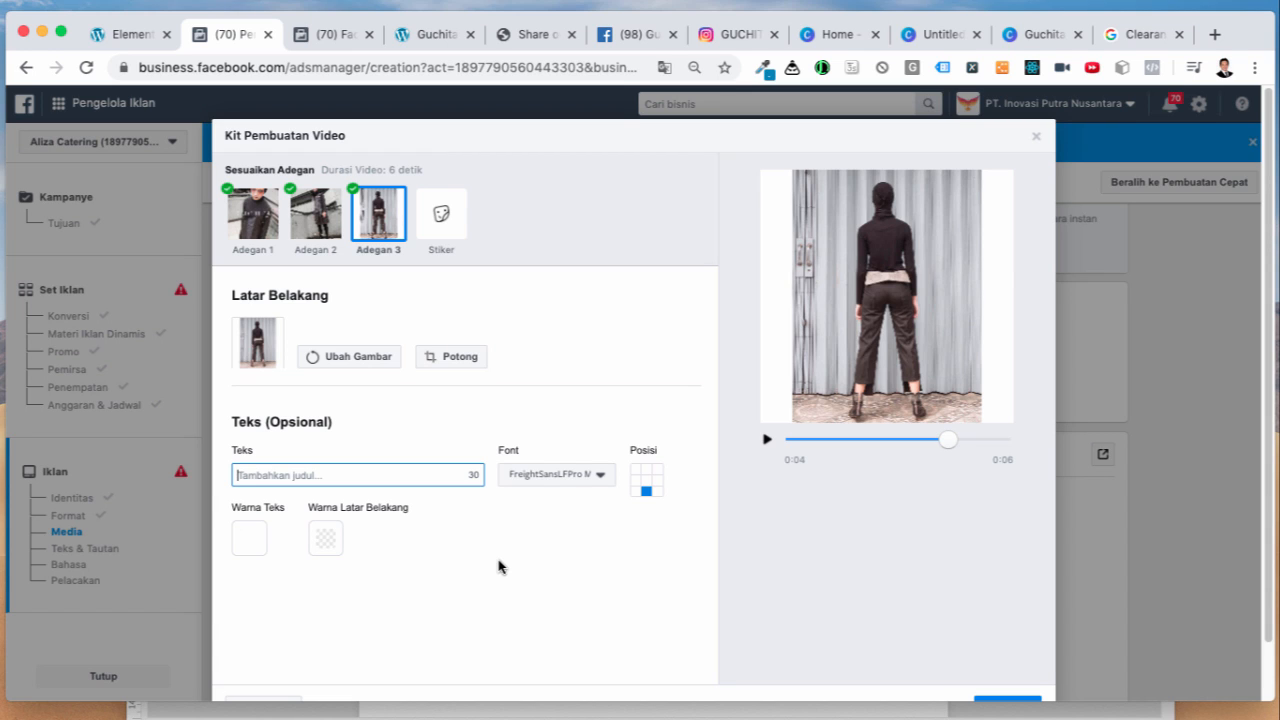
text(Order Now)
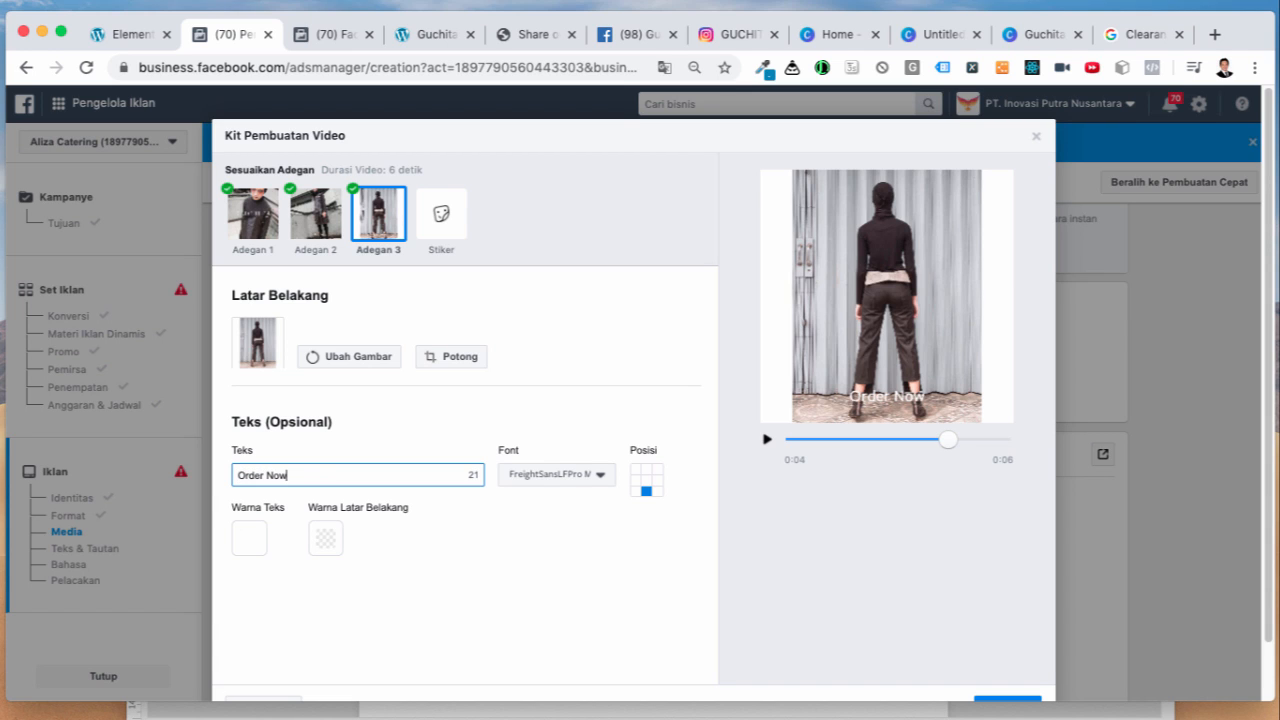
key(super+a)
text(Limited Stock)
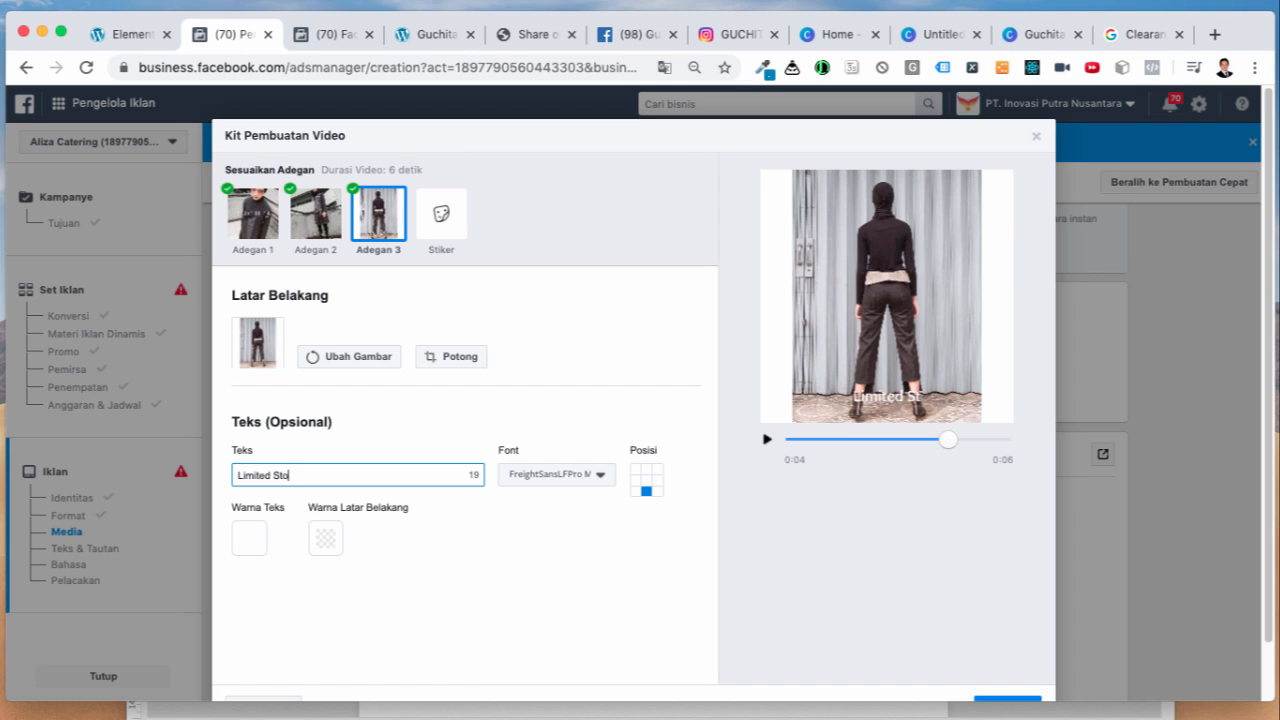
click(647, 633)
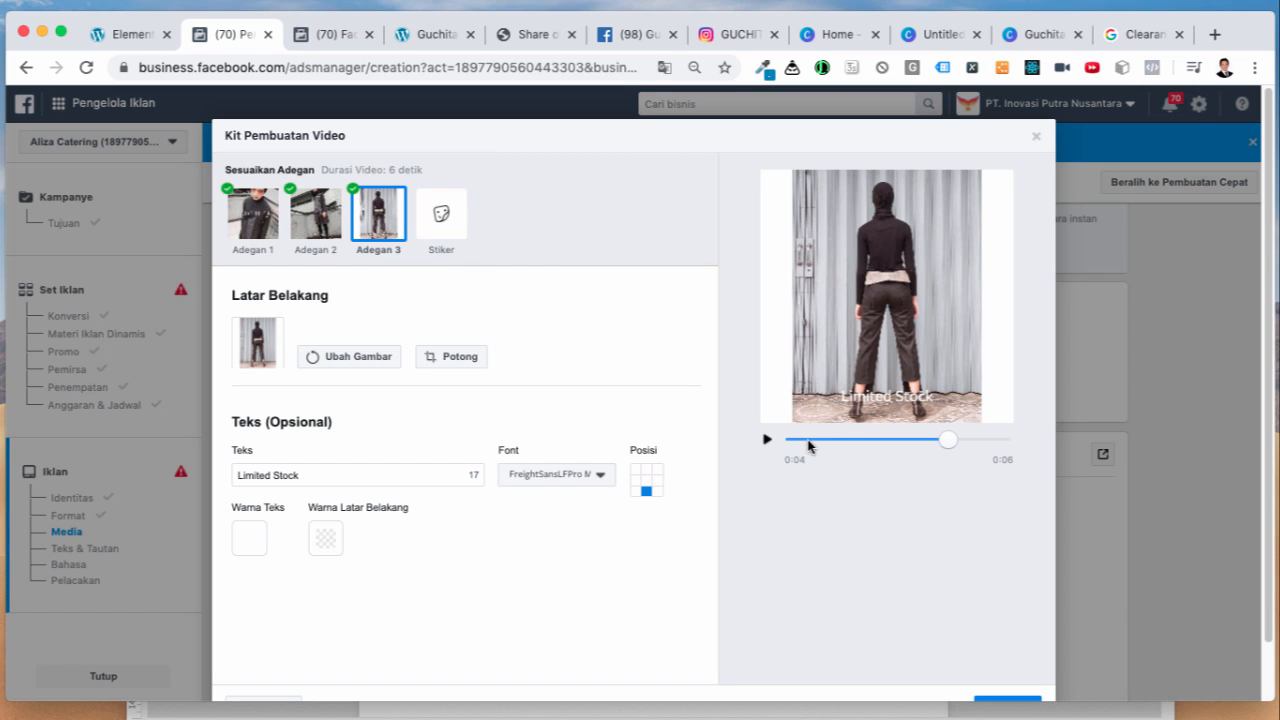
drag(949, 445, 782, 445)
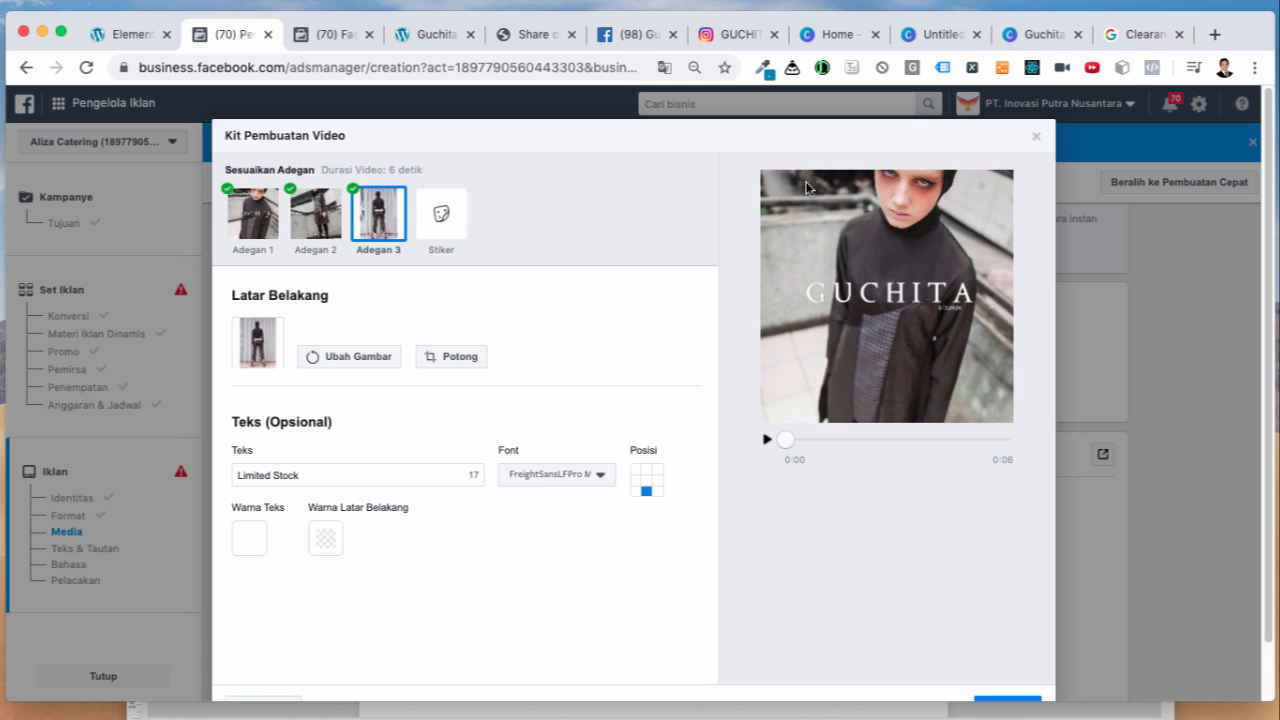
scroll(776, 556, down, 1)
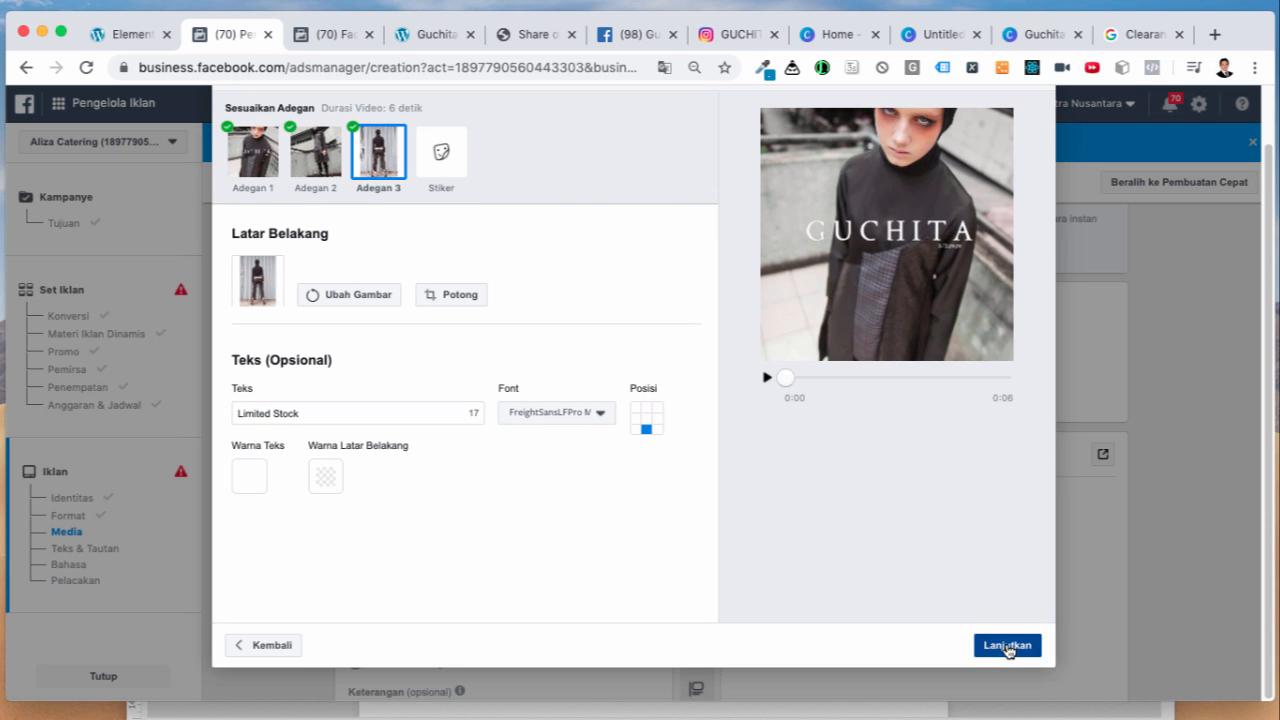
click(1006, 646)
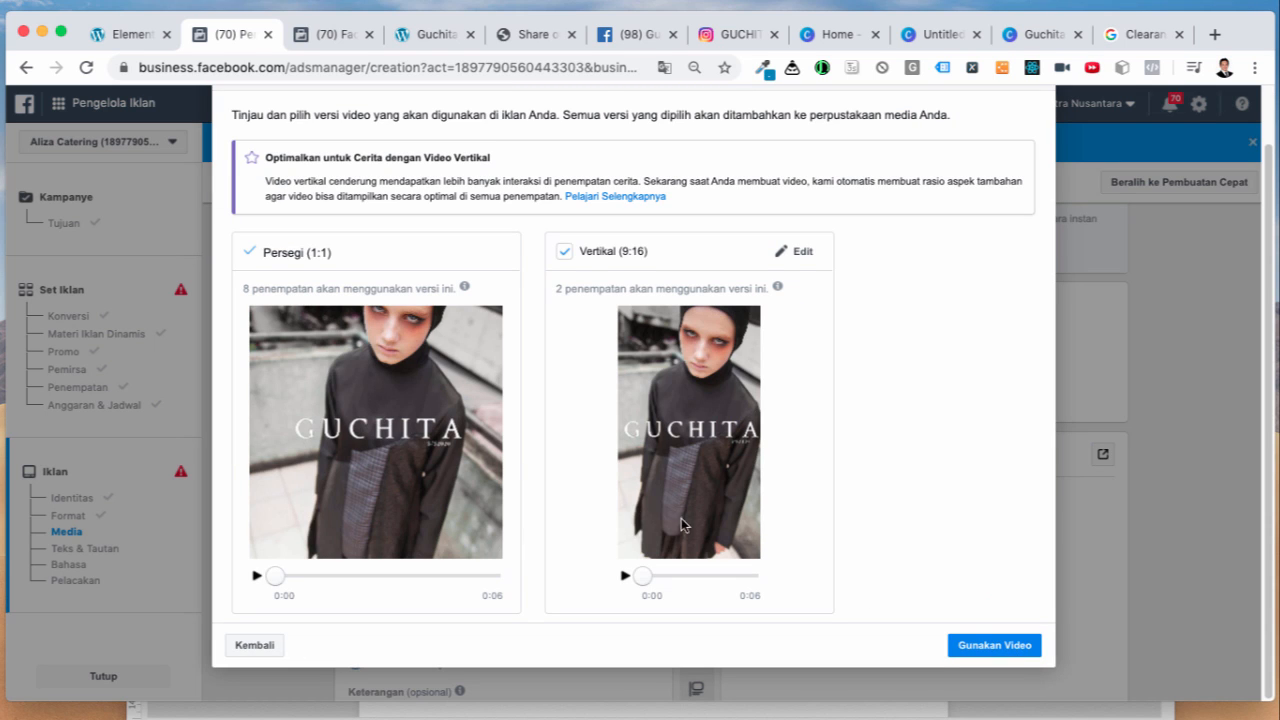
Step: Preview the vertical 9:16 version, use the slideshow video, and switch to the Guchita website
click(625, 577)
click(993, 645)
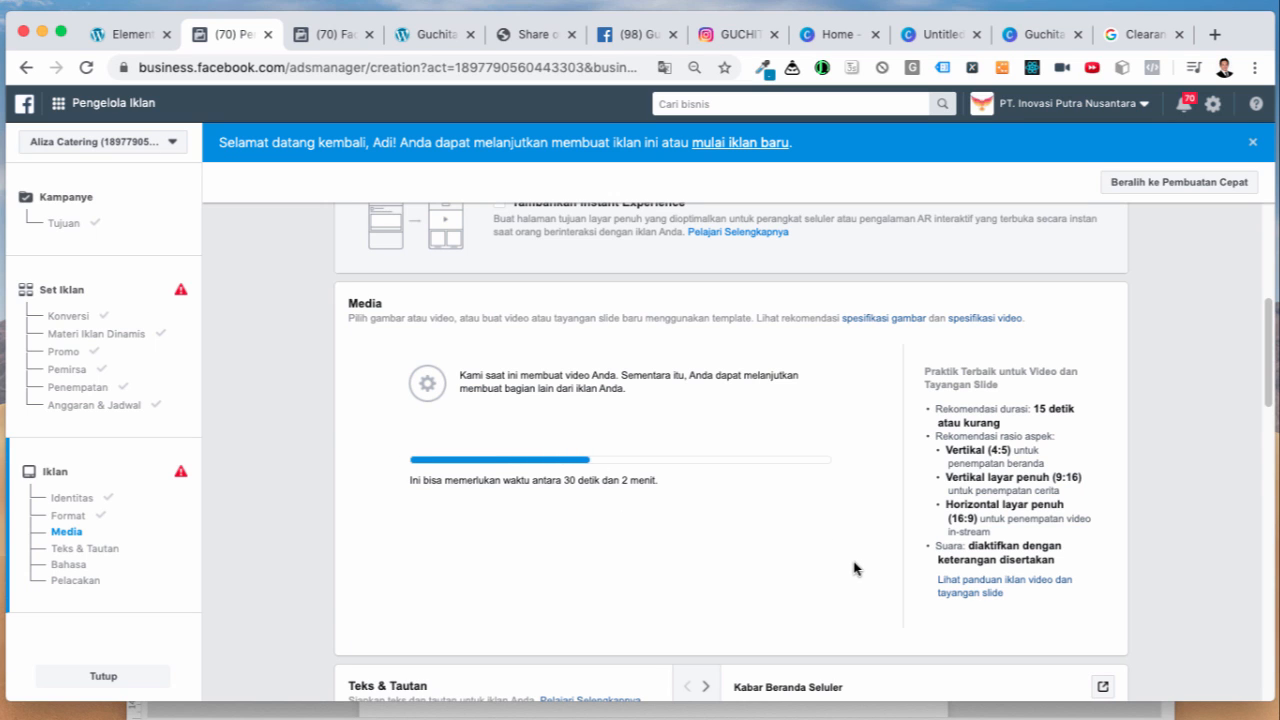
scroll(885, 585, down, 1)
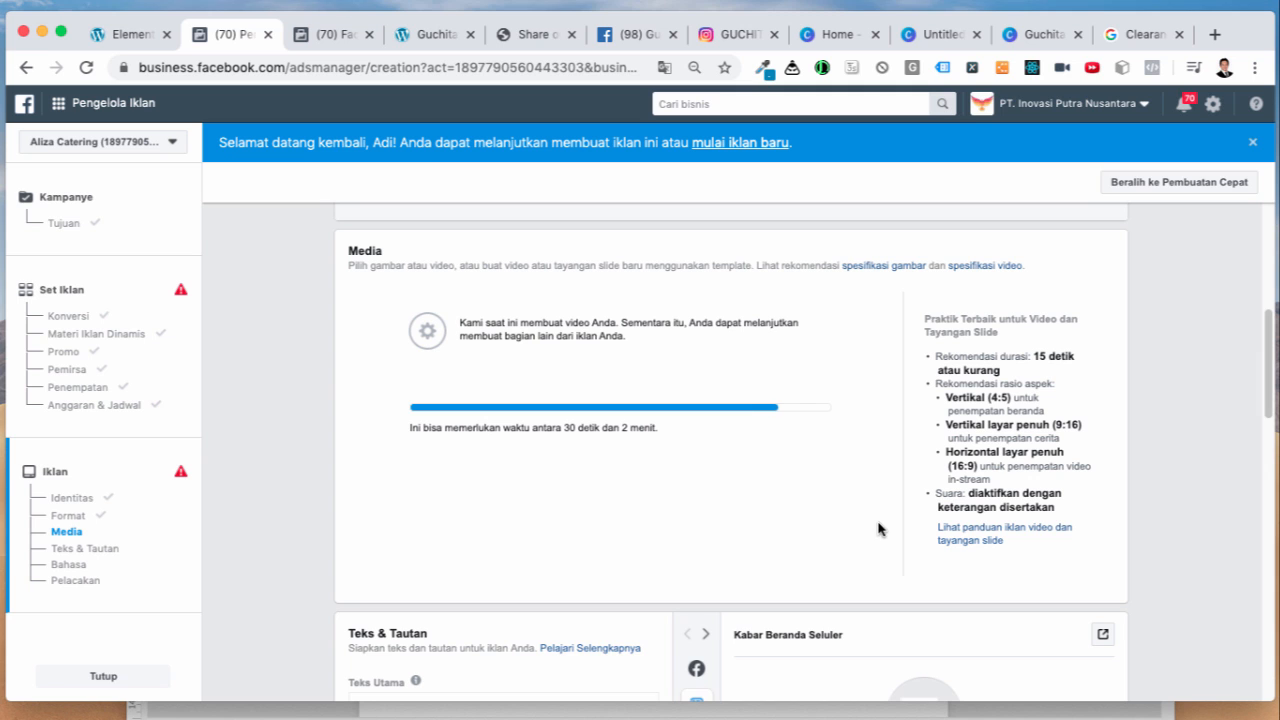
click(426, 38)
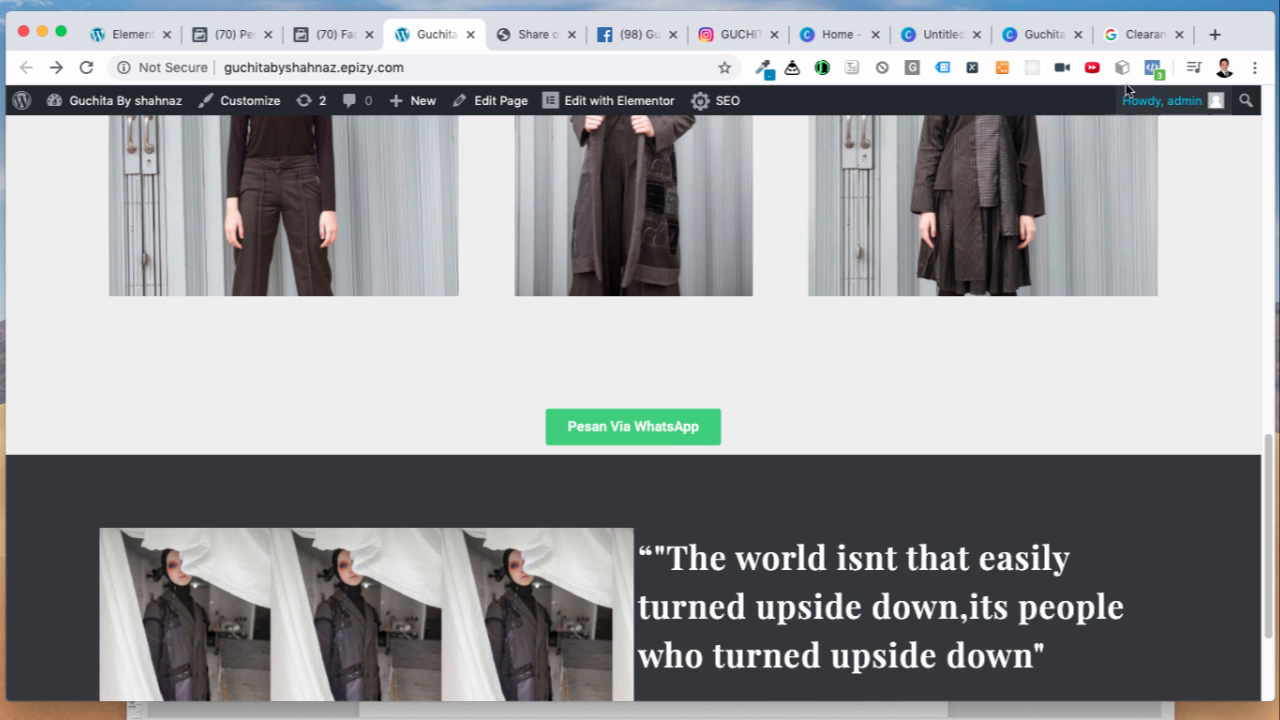
Step: Reload the Guchita website, then return to Ads Manager's media step
click(86, 68)
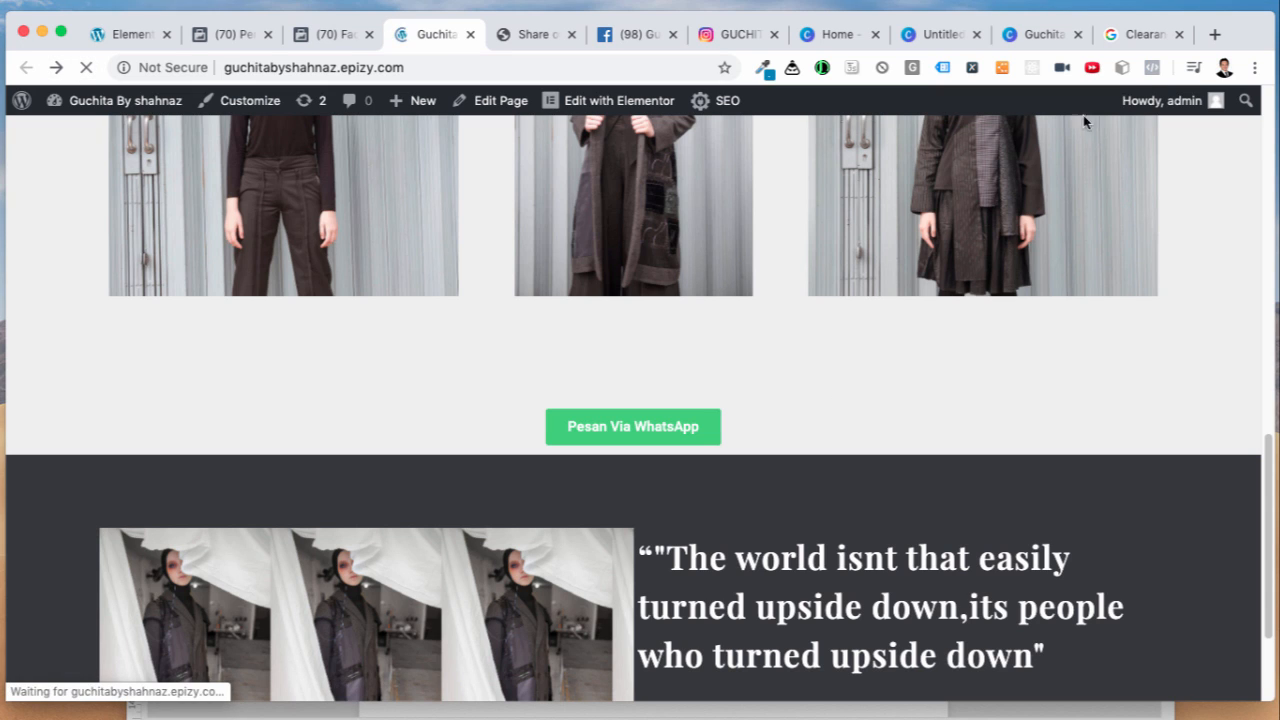
mouse_move(1149, 101)
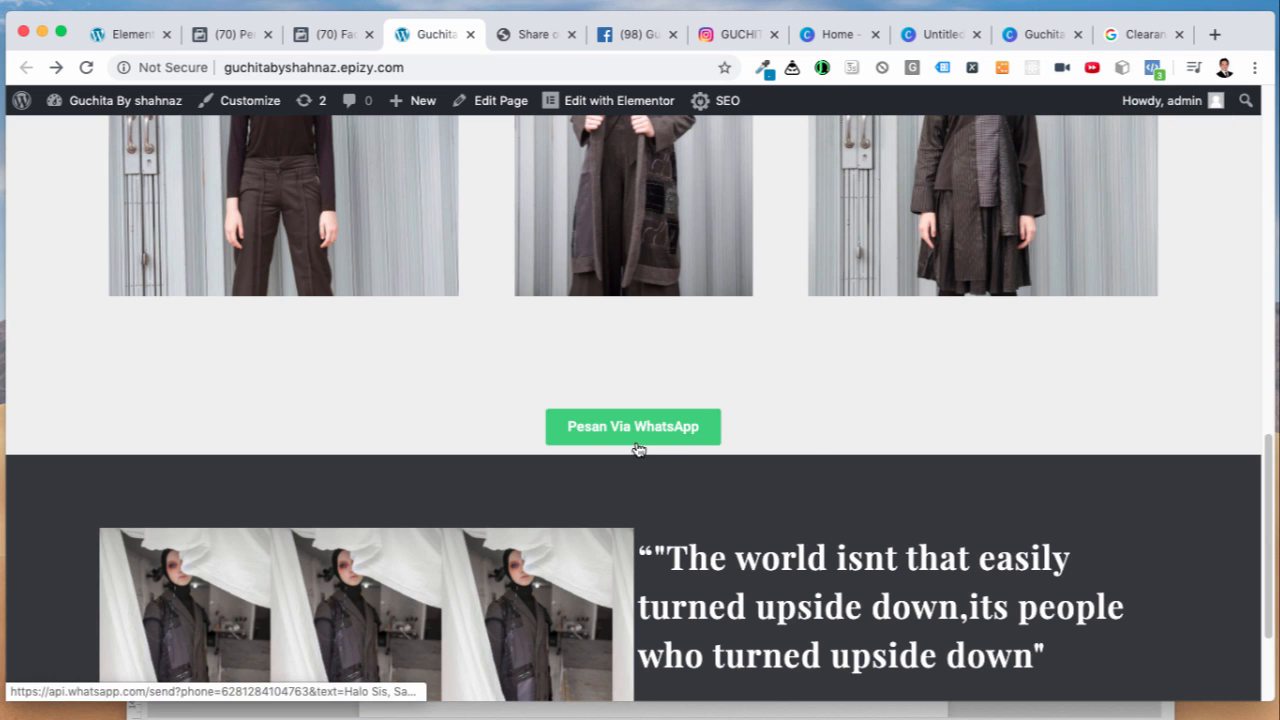
click(234, 40)
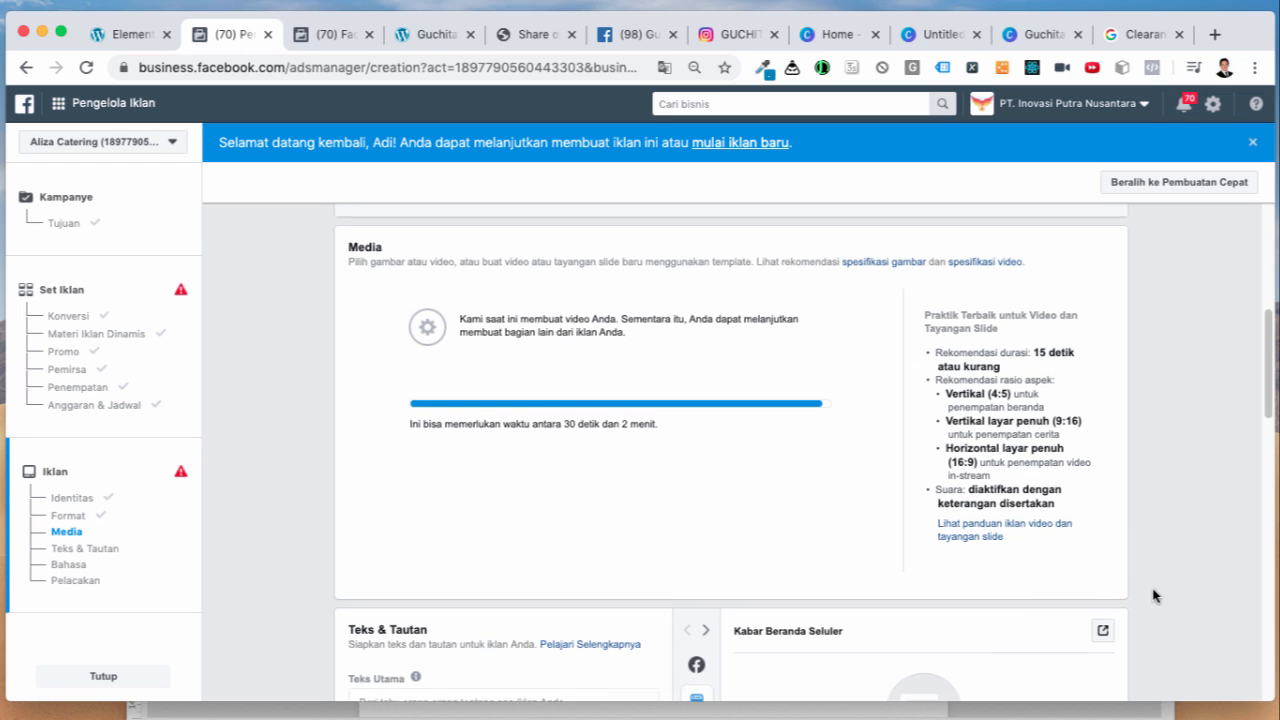
Step: Enter 'Clearance SALE 60%. Limited Stock.' as the ad's primary text
scroll(1158, 596, down, 3)
scroll(1143, 591, down, 2)
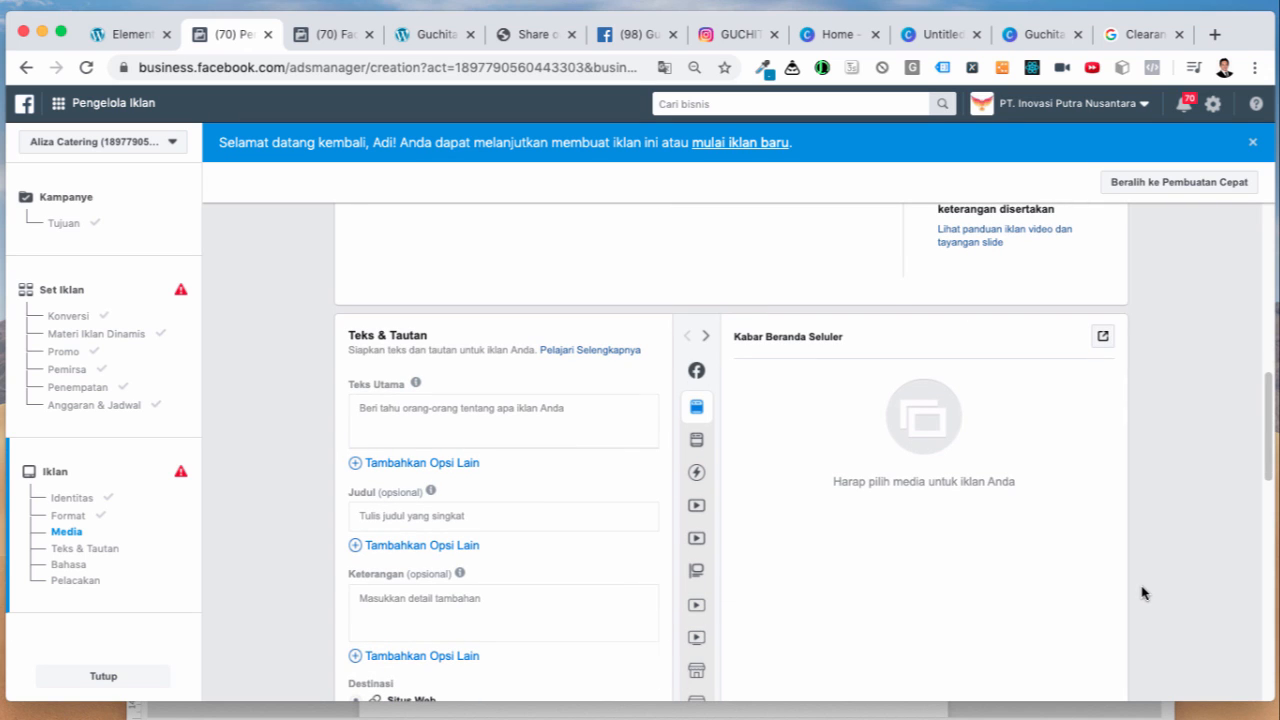
scroll(1143, 593, up, 3)
scroll(1143, 591, down, 3)
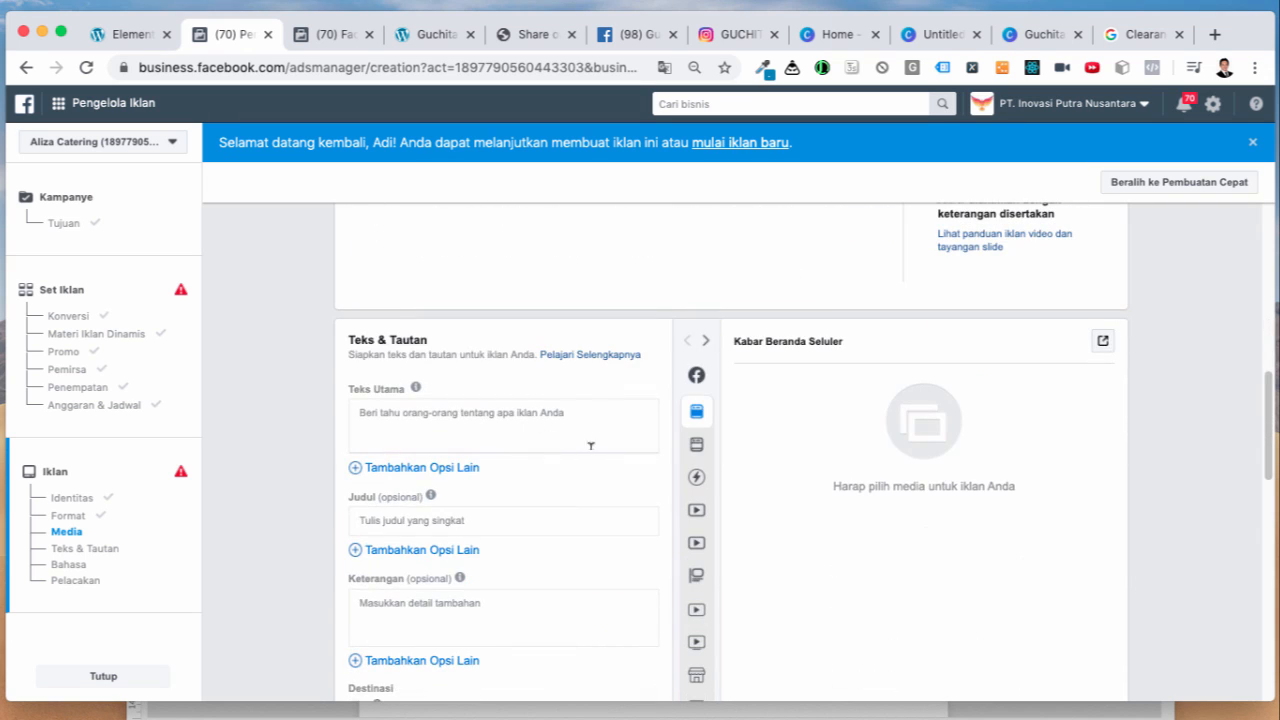
click(429, 410)
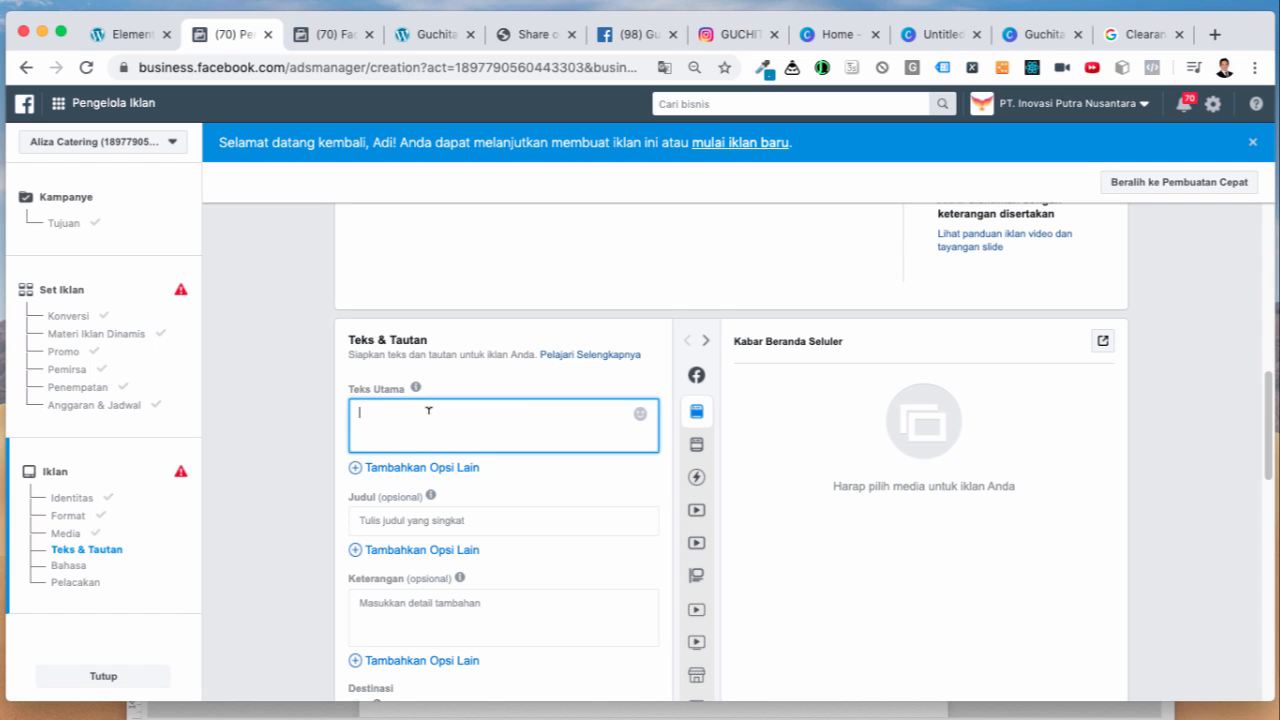
scroll(429, 415, down, 5)
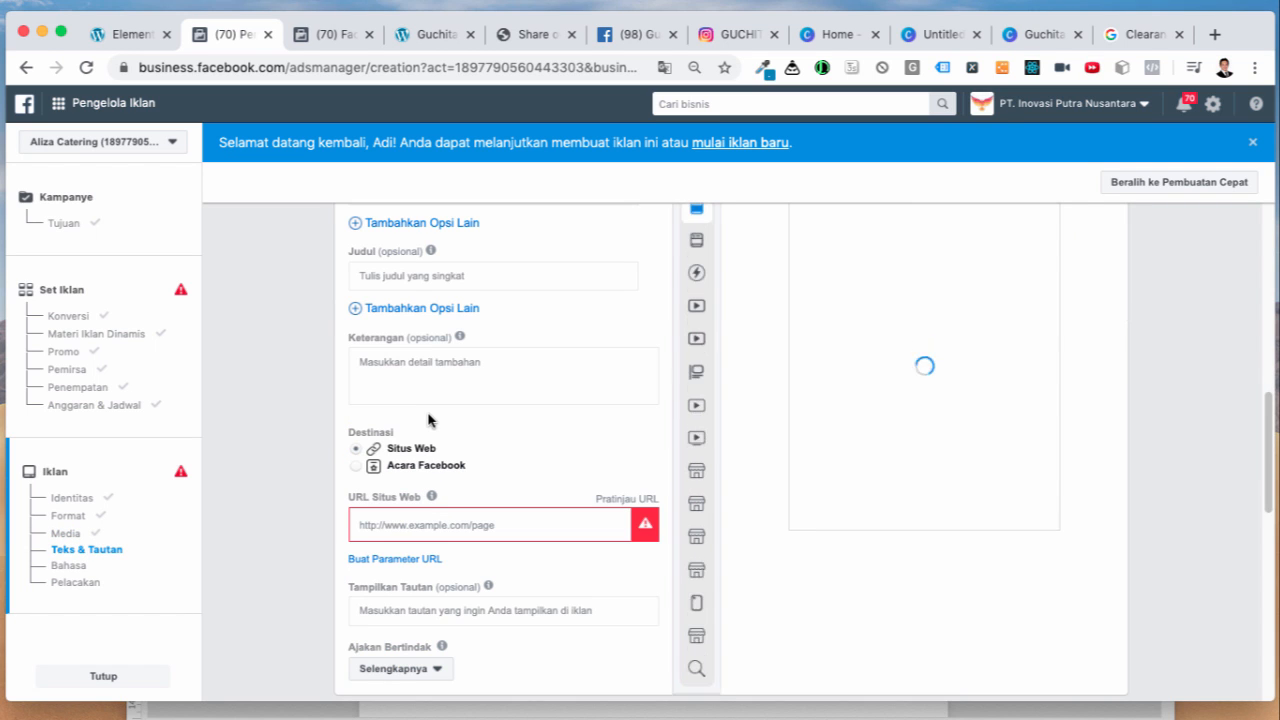
scroll(429, 419, up, 5)
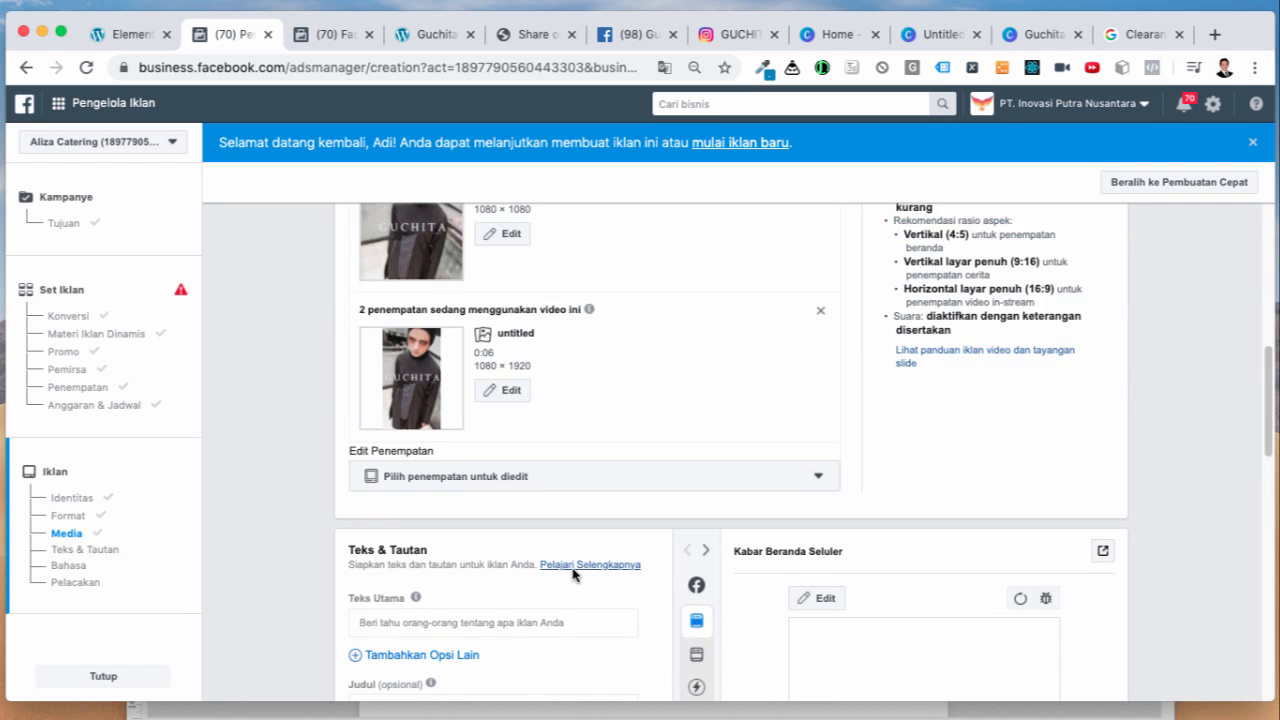
scroll(571, 574, down, 2)
click(409, 462)
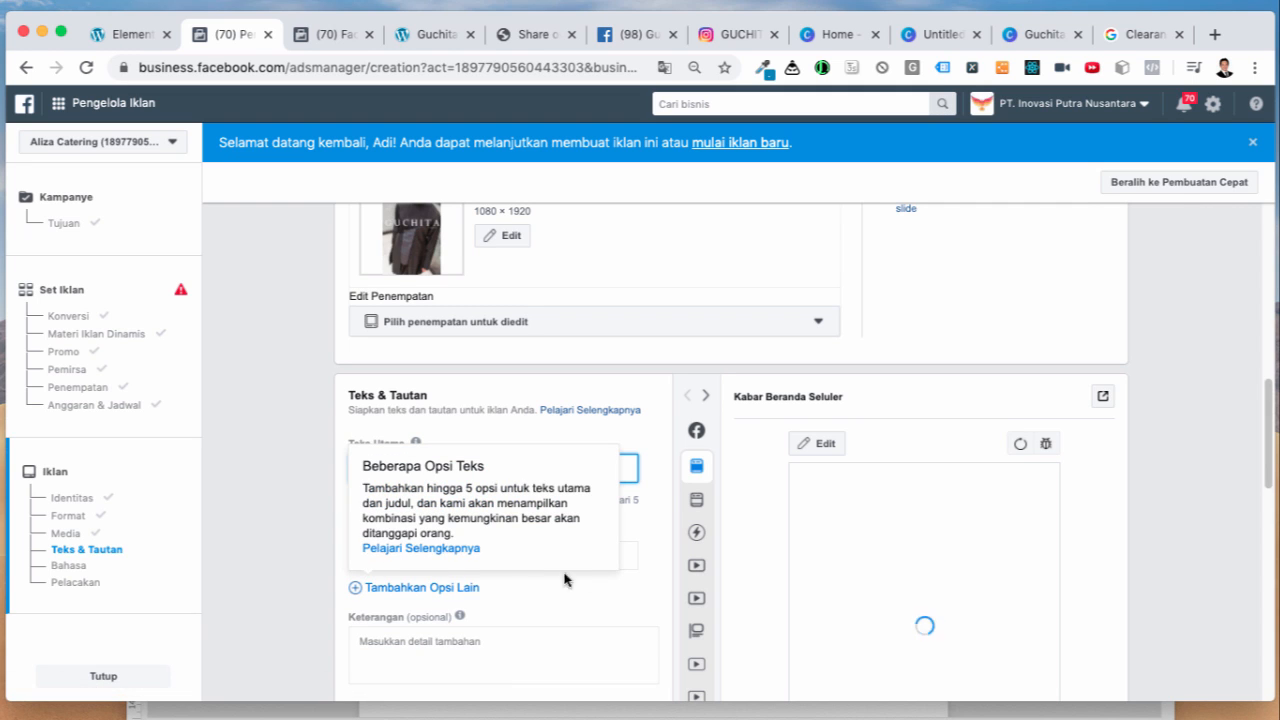
click(475, 465)
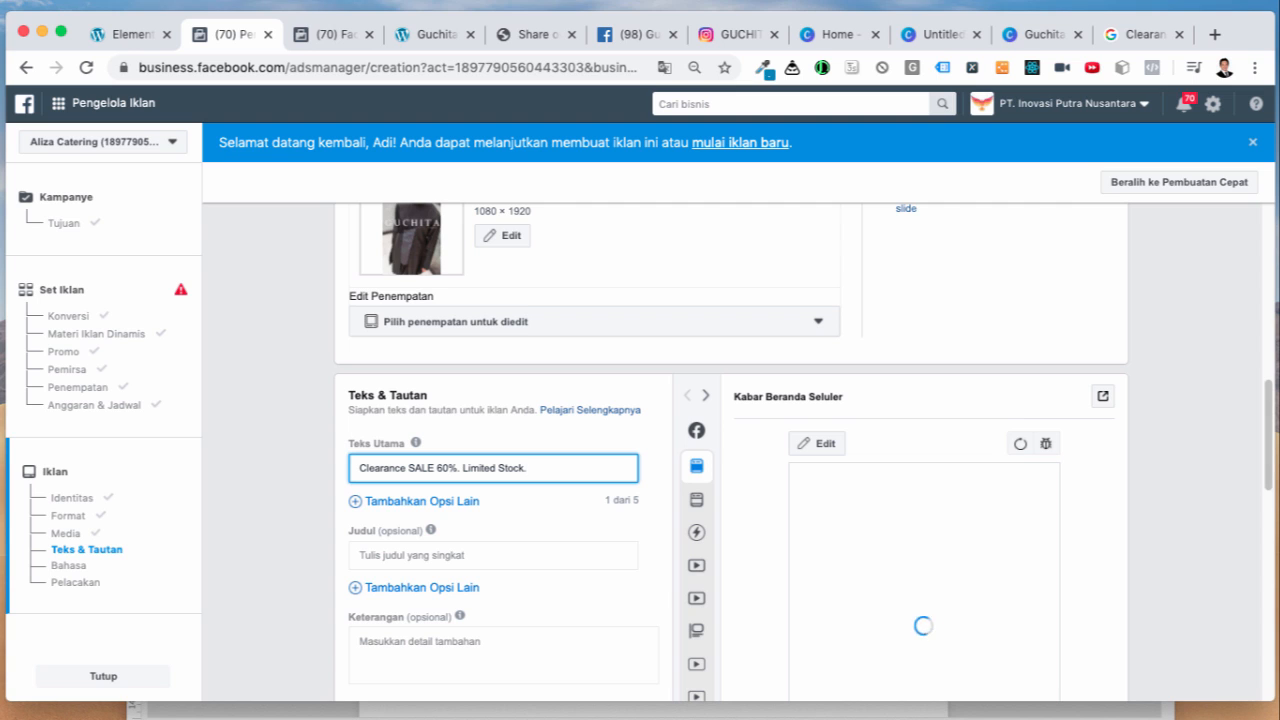
scroll(571, 535, down, 2)
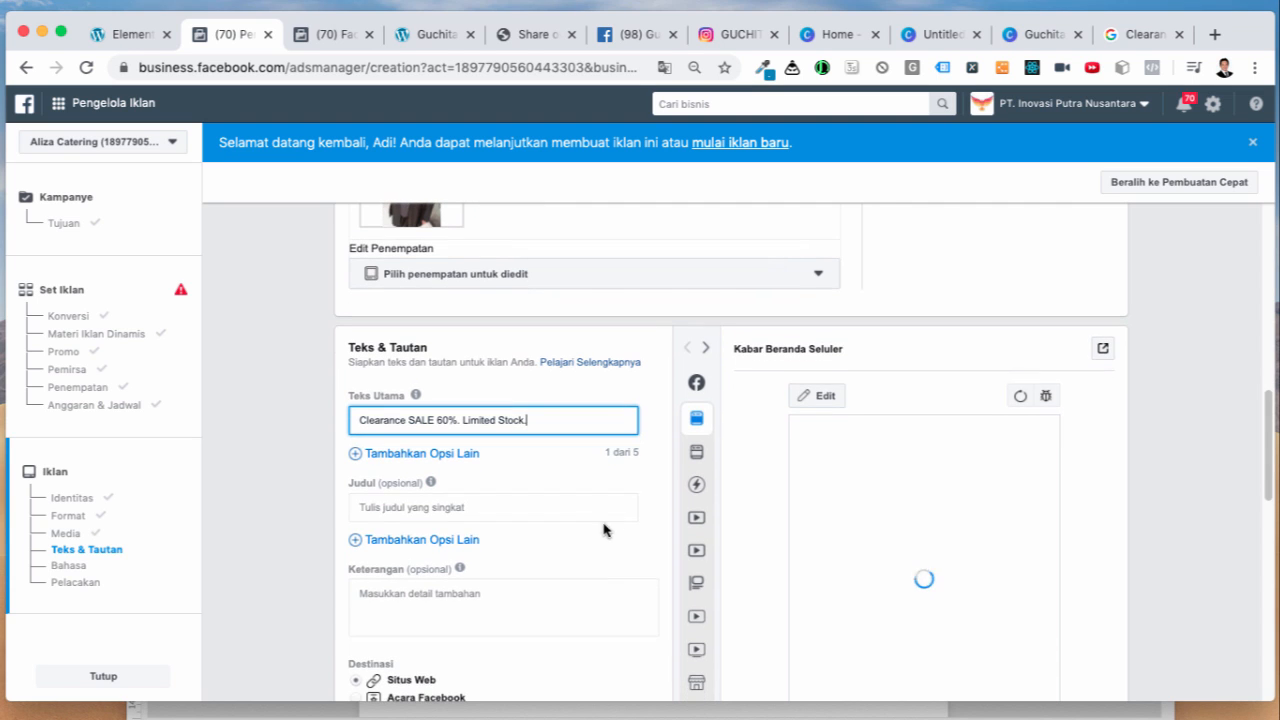
Step: Set headline 'Guchita' and description 'Fashion monochrome style Indonesia', correcting the 'sytle' typo
click(530, 504)
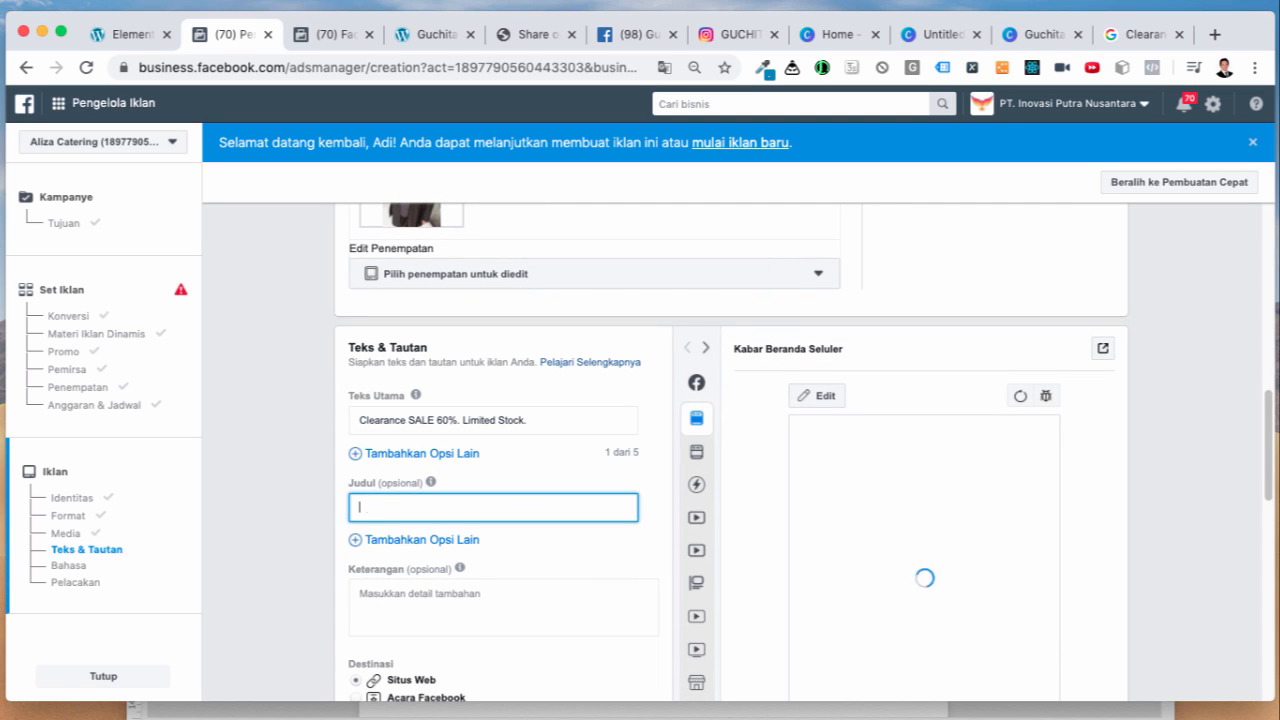
text(Guchita By Shanaz)
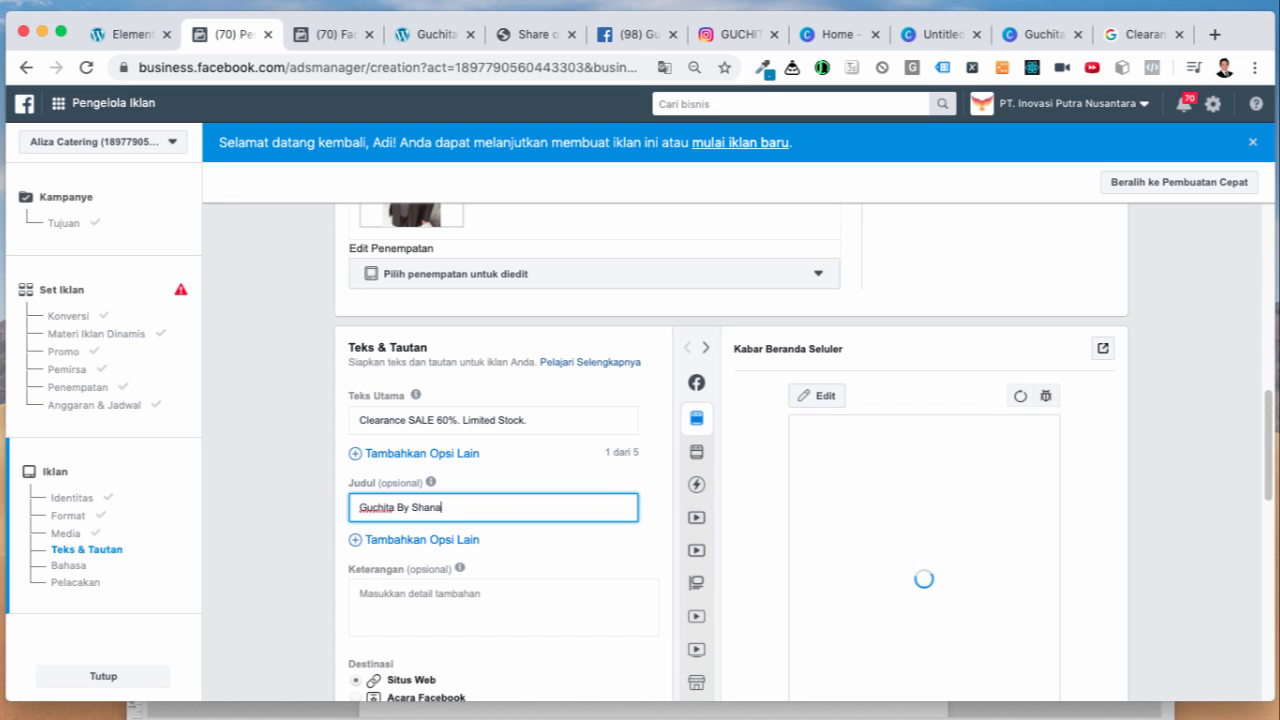
click(410, 594)
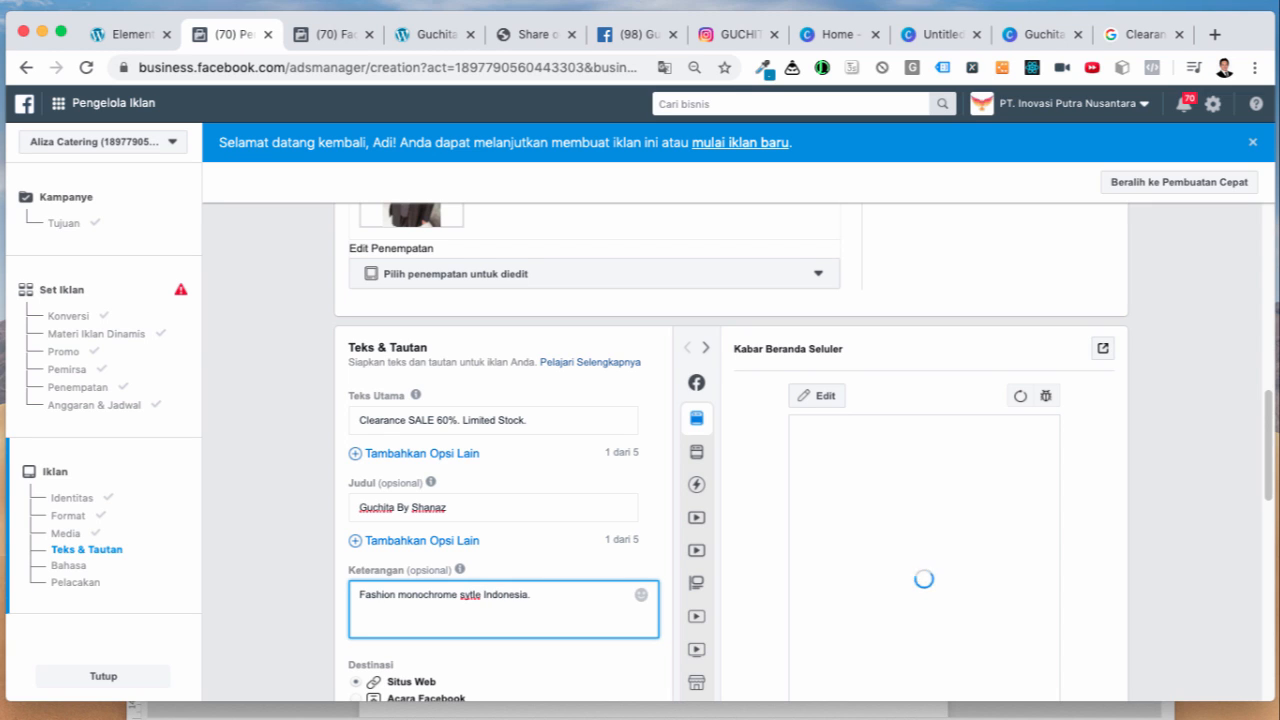
right_click(462, 594)
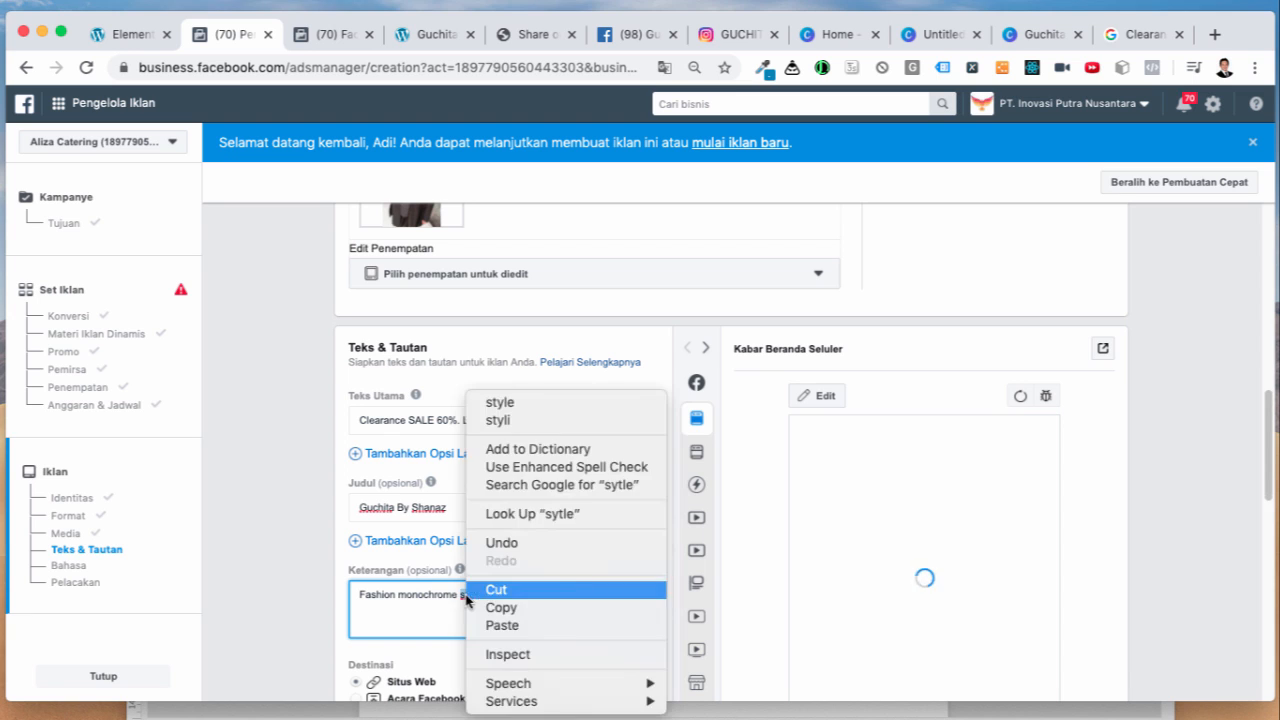
click(498, 405)
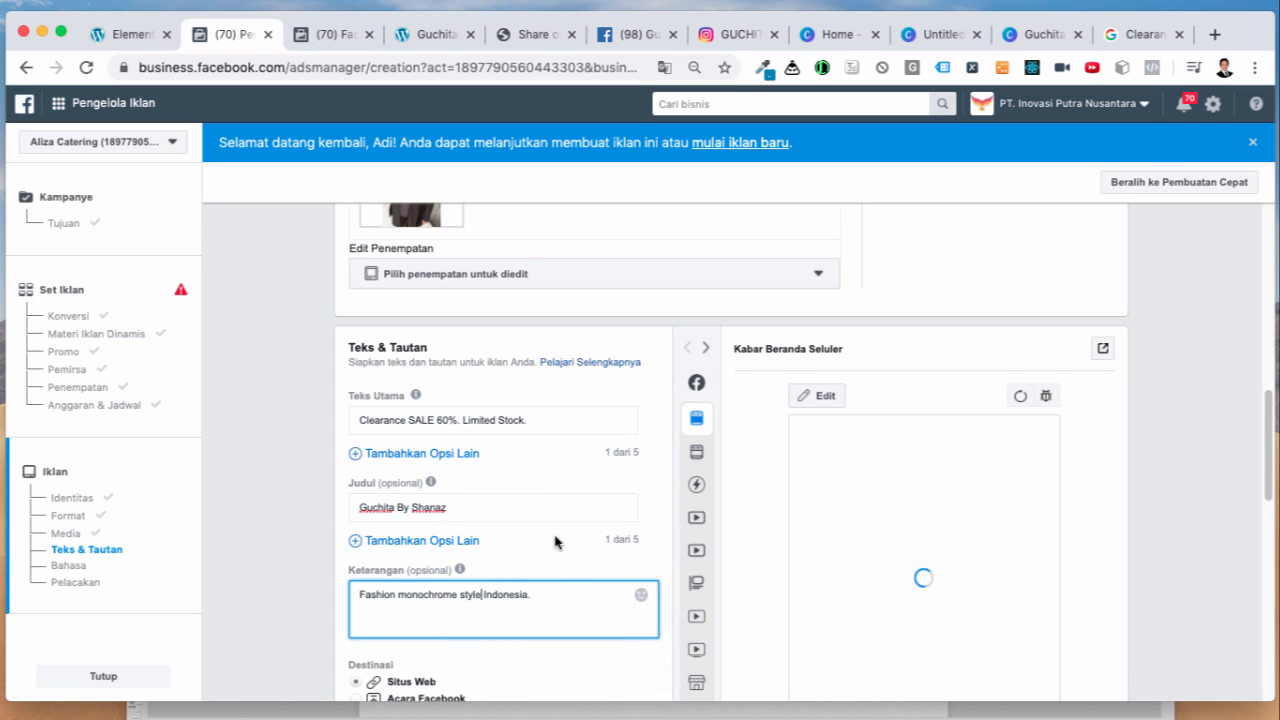
scroll(559, 595, down, 2)
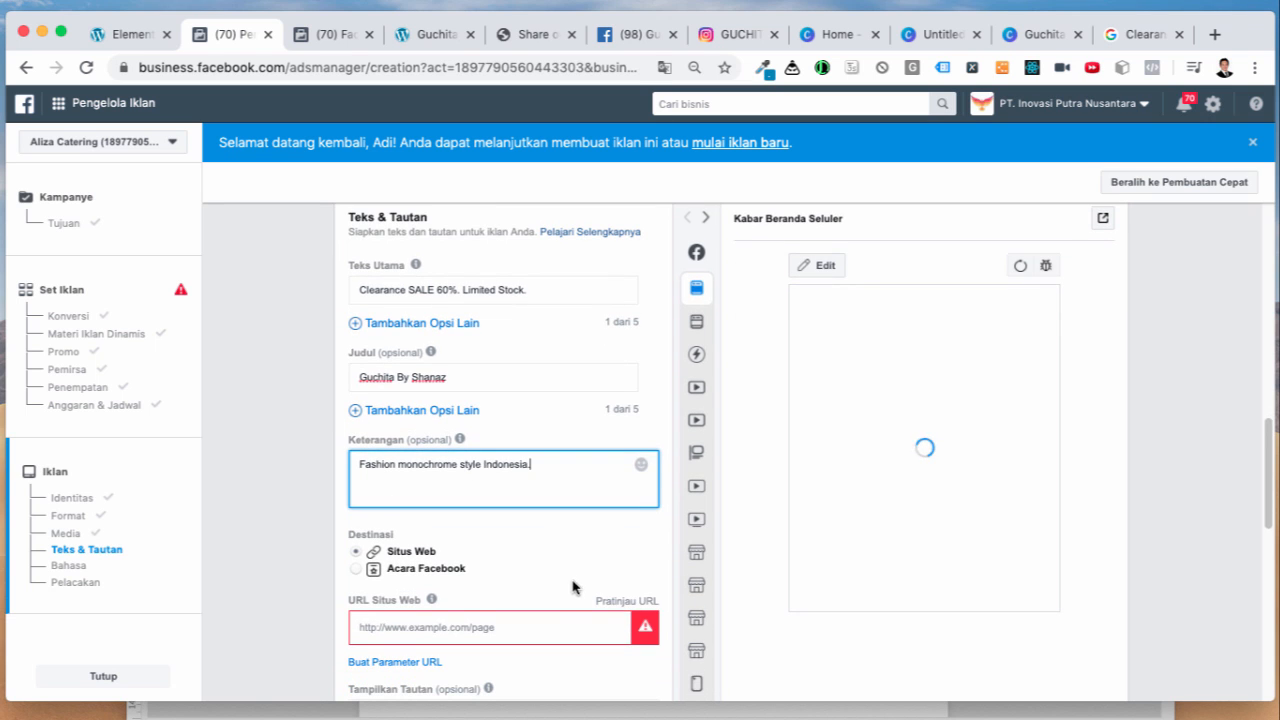
Step: Paste the brand WordPress site's domain into the Website URL field so the preview loads
click(440, 616)
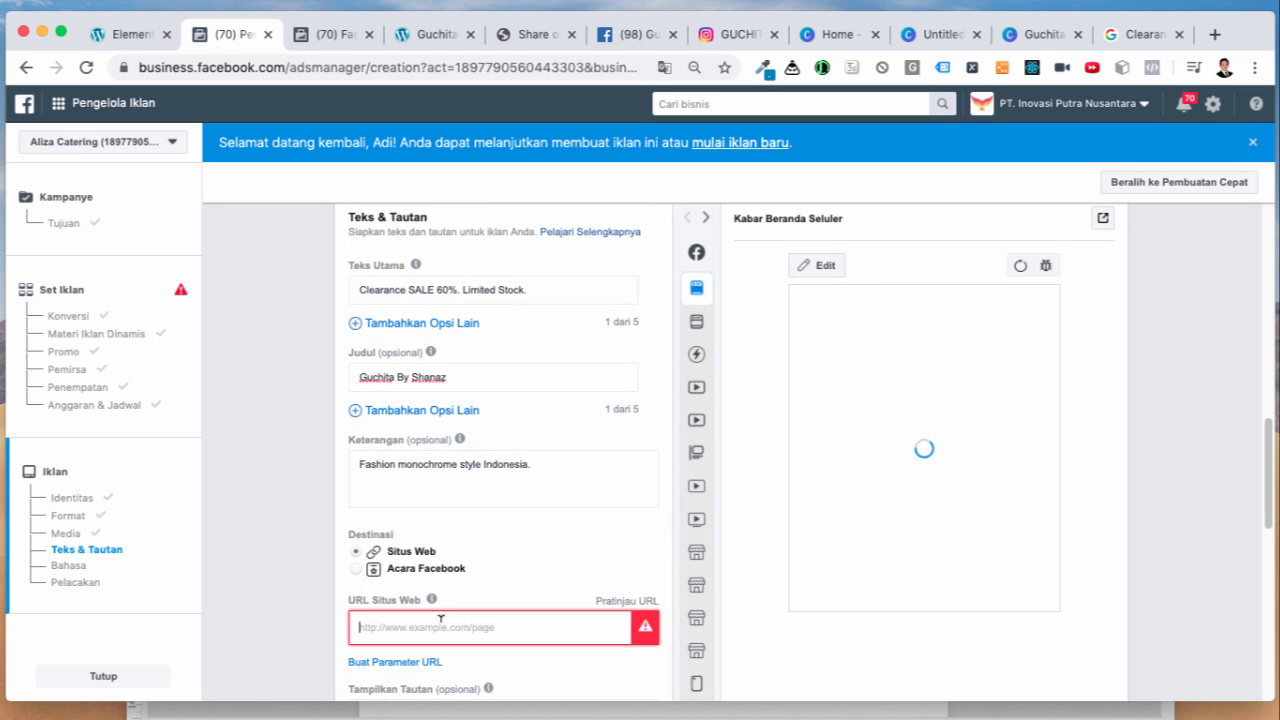
click(130, 34)
drag(403, 67, 222, 64)
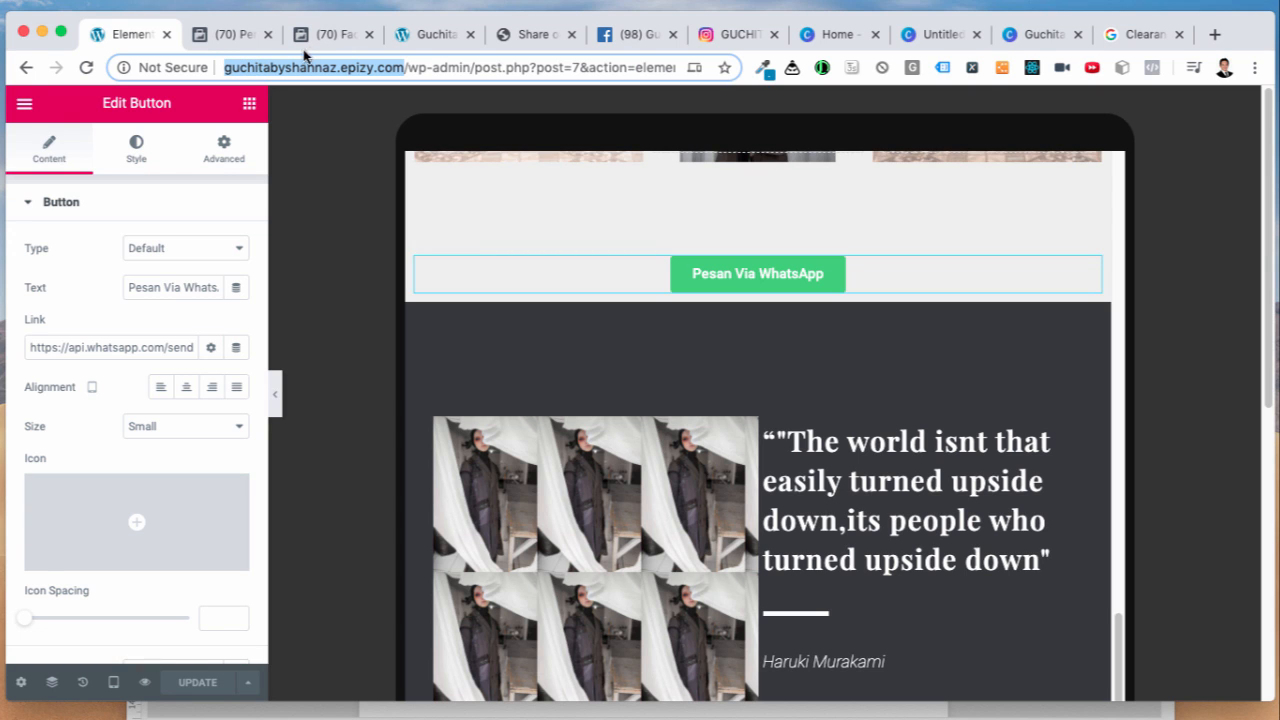
key(ctrl+c)
click(235, 34)
key(ctrl+v)
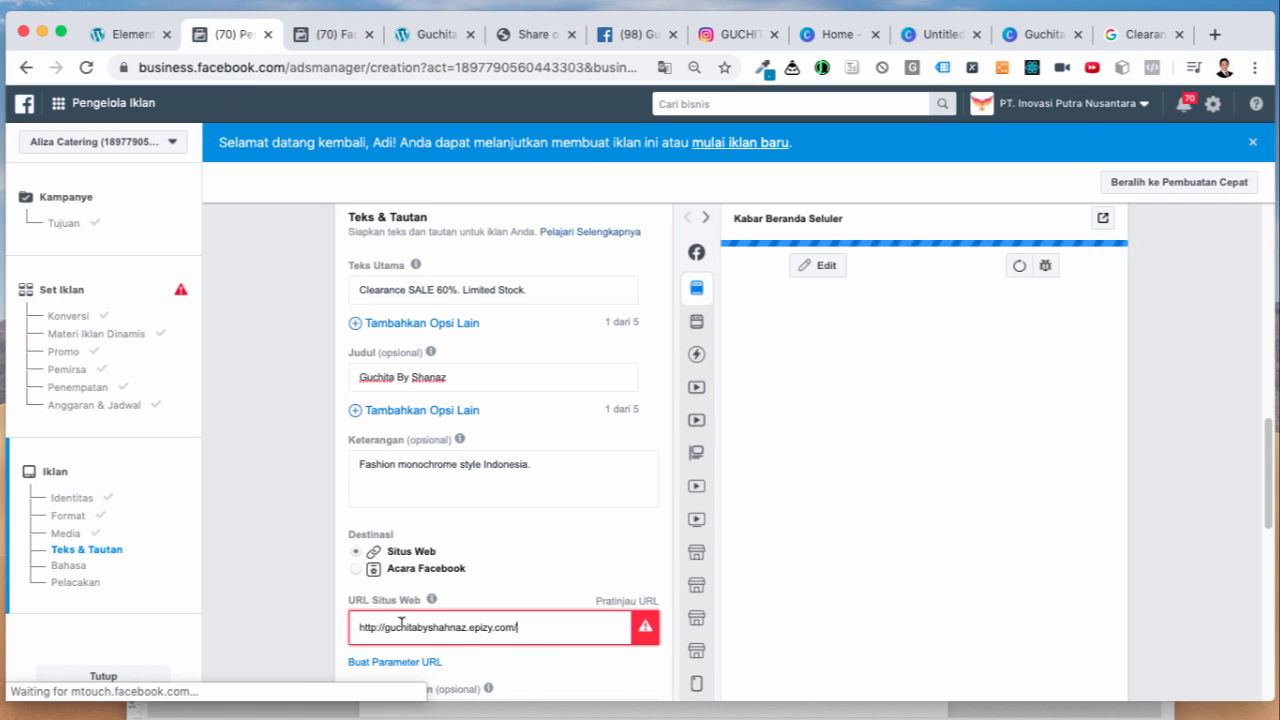
click(588, 667)
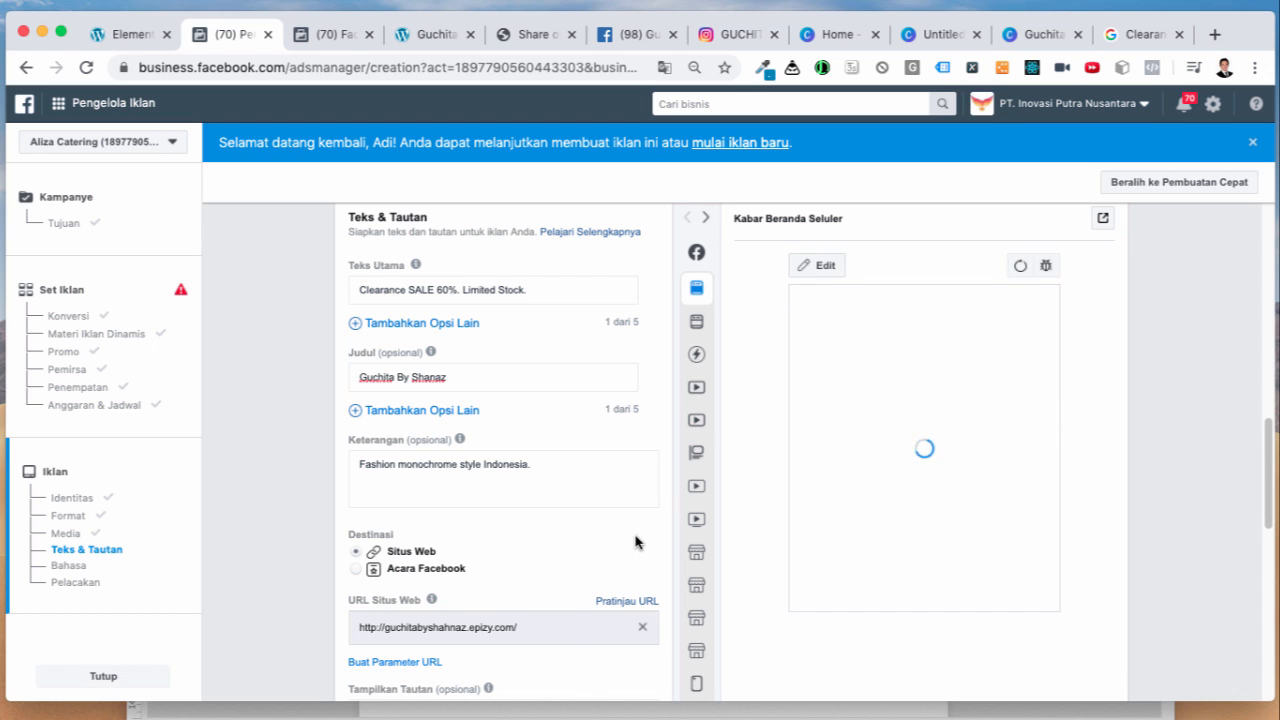
scroll(635, 542, up, 3)
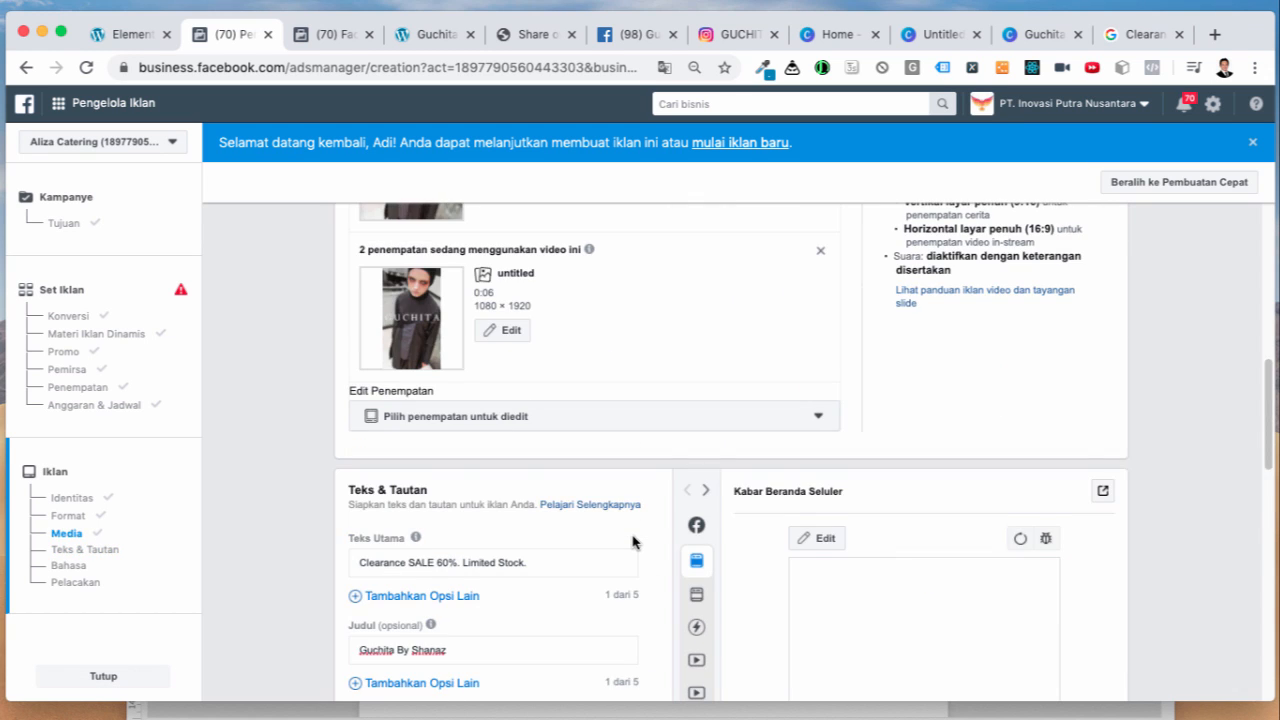
scroll(633, 540, down, 3)
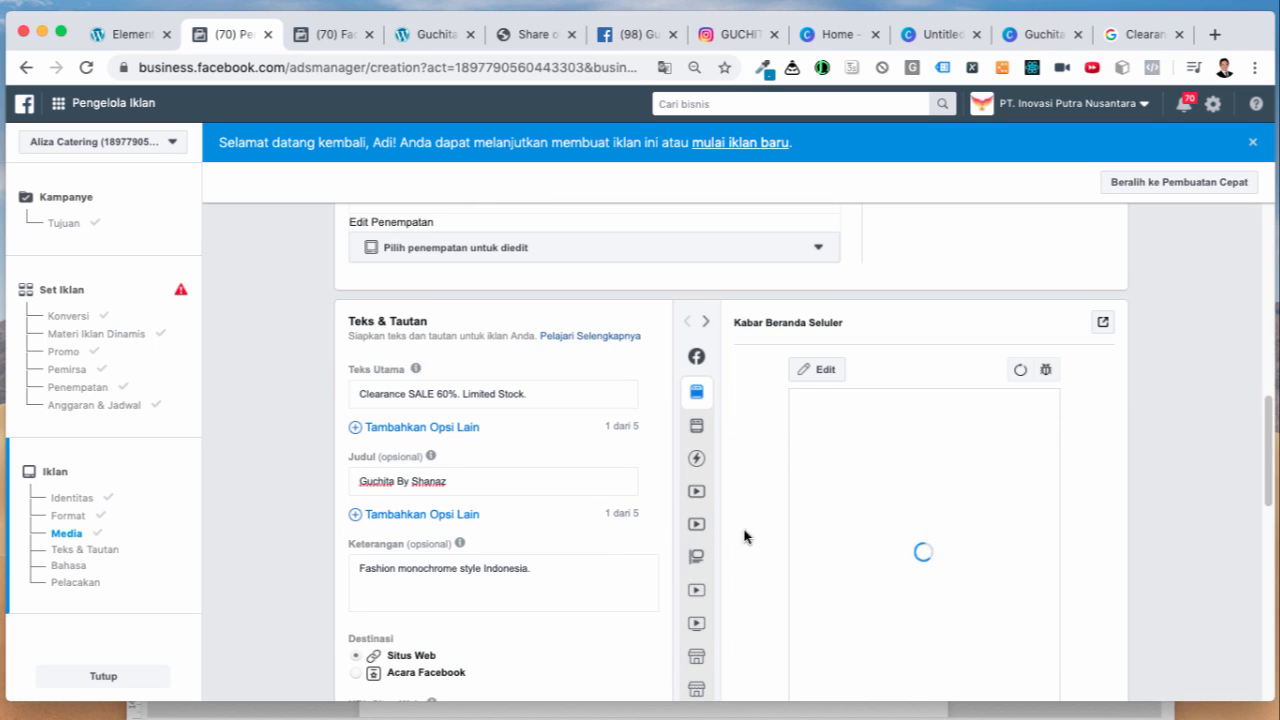
scroll(744, 537, down, 2)
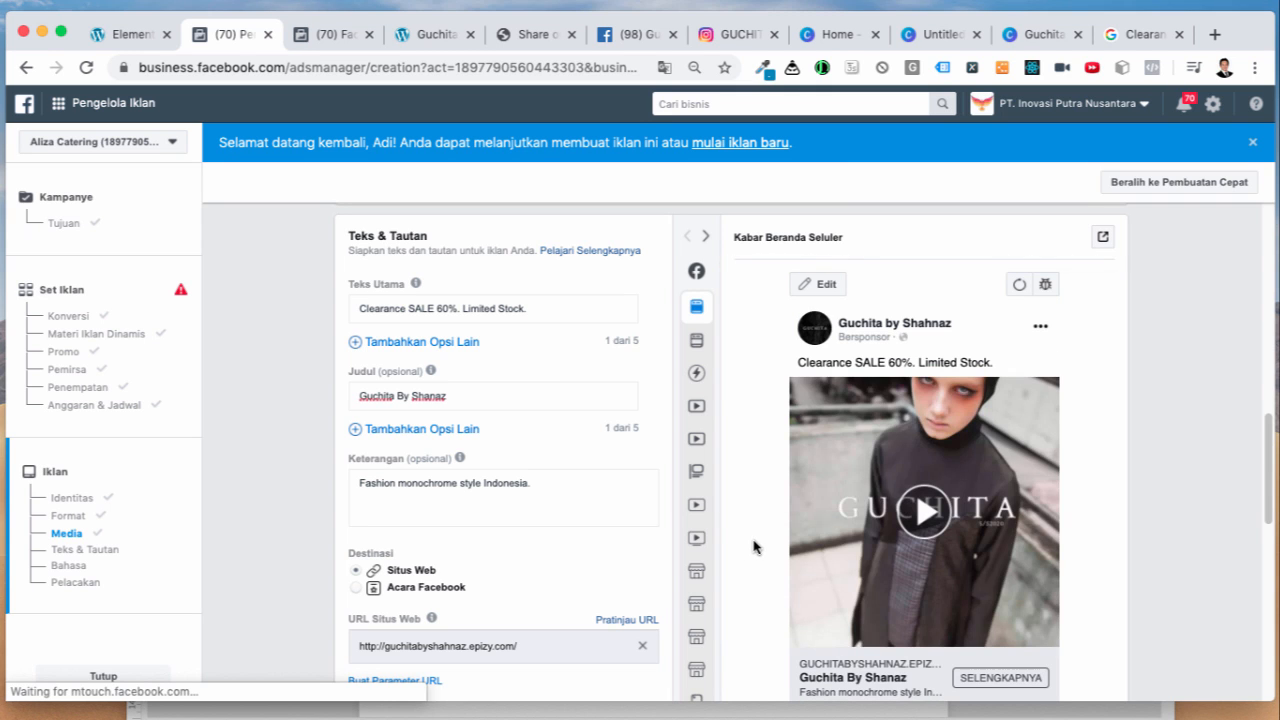
scroll(755, 547, down, 3)
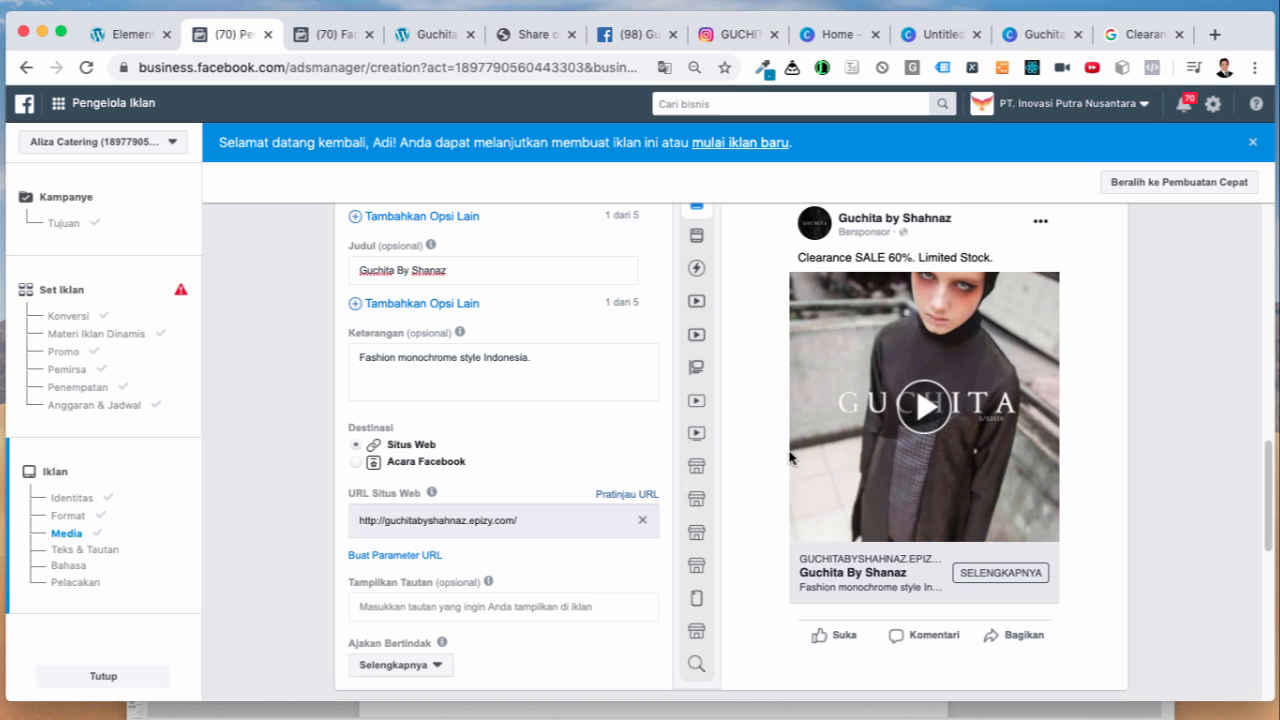
scroll(586, 468, down, 3)
scroll(586, 471, down, 5)
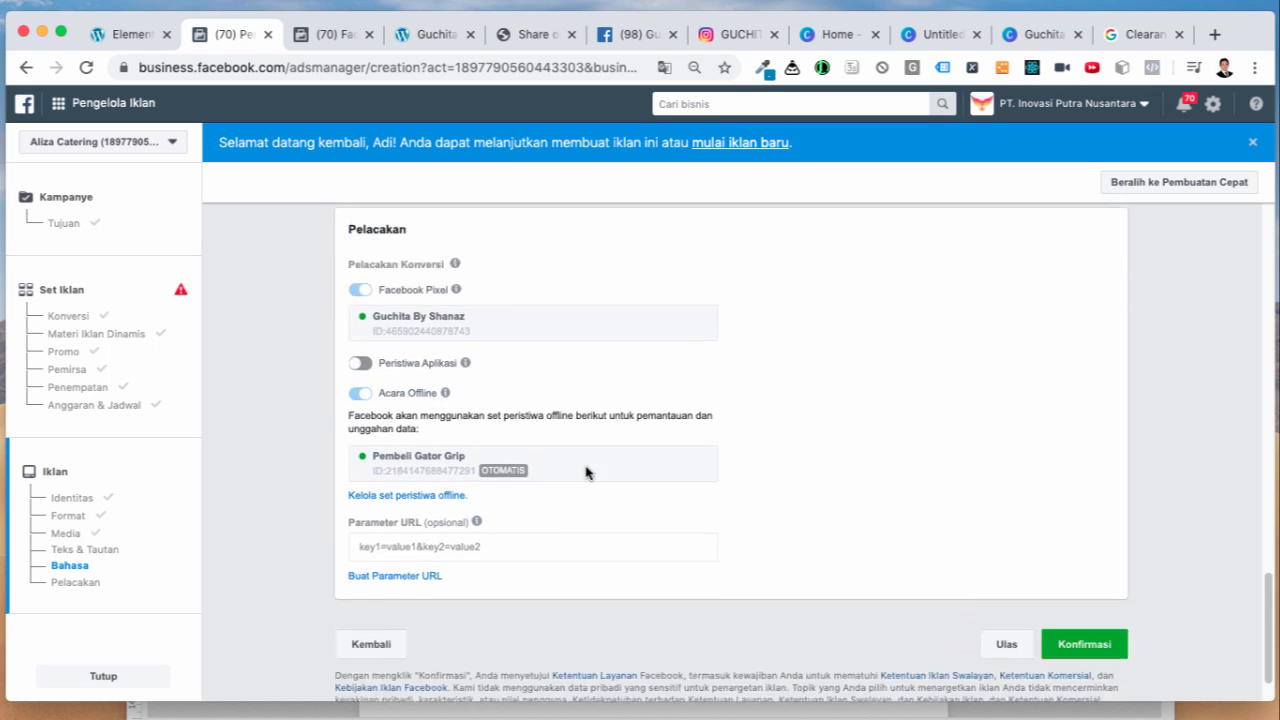
Step: Confirm and submit the finished AddToCart ad for review
scroll(665, 466, up, 3)
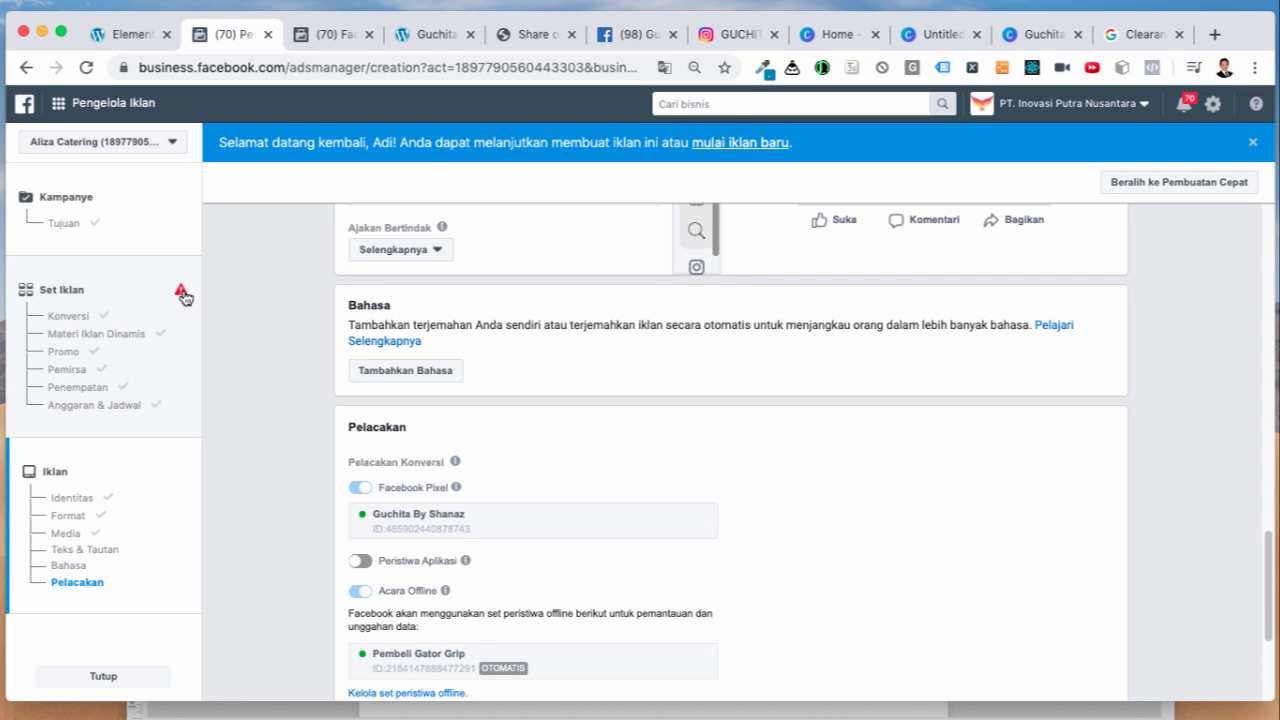
scroll(630, 515, down, 5)
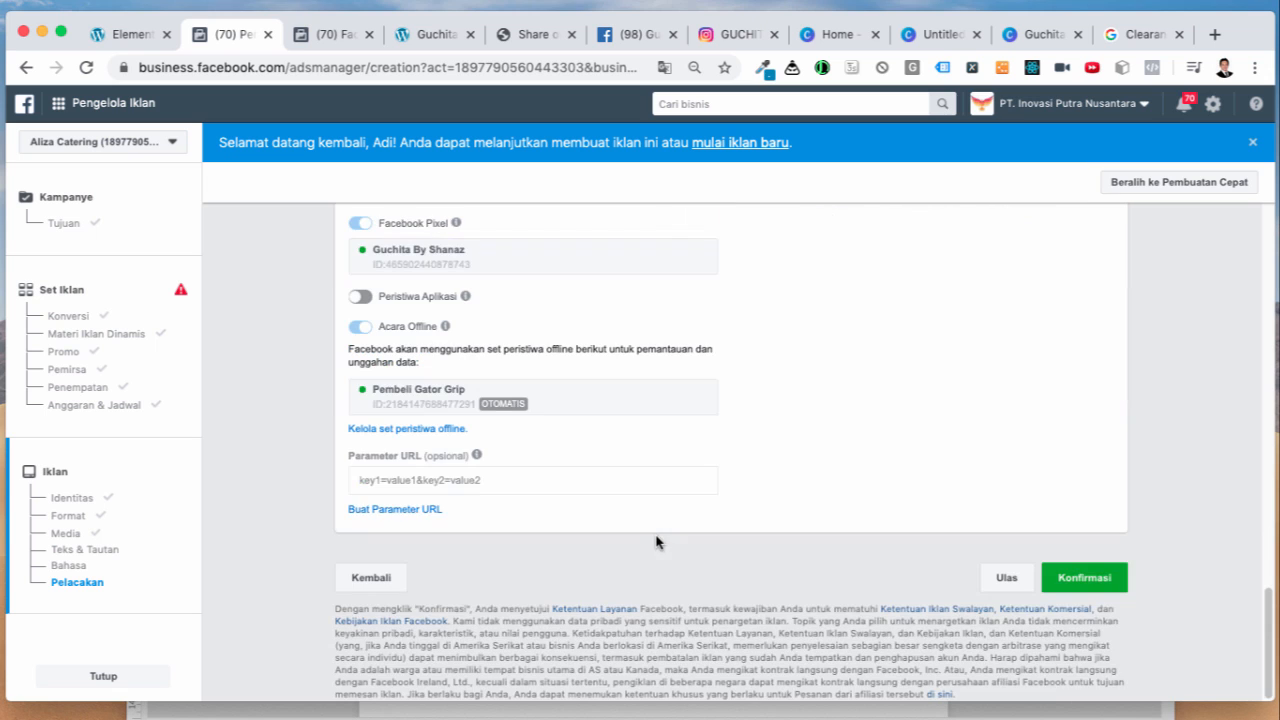
click(1072, 576)
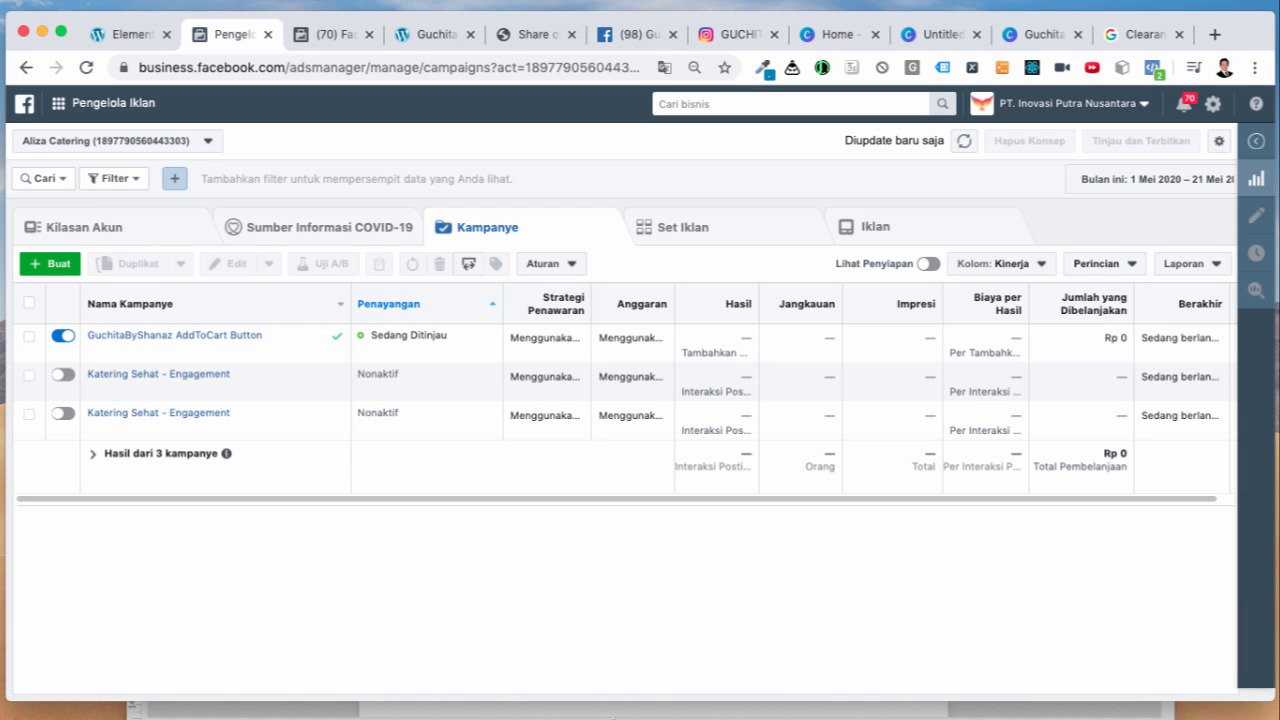
Step: Review the Word checklist headings: Menyiapkan website, Menyiapkan Fanspage and Menyiapkan iklan Facebook
mouse_move(591, 700)
click(924, 680)
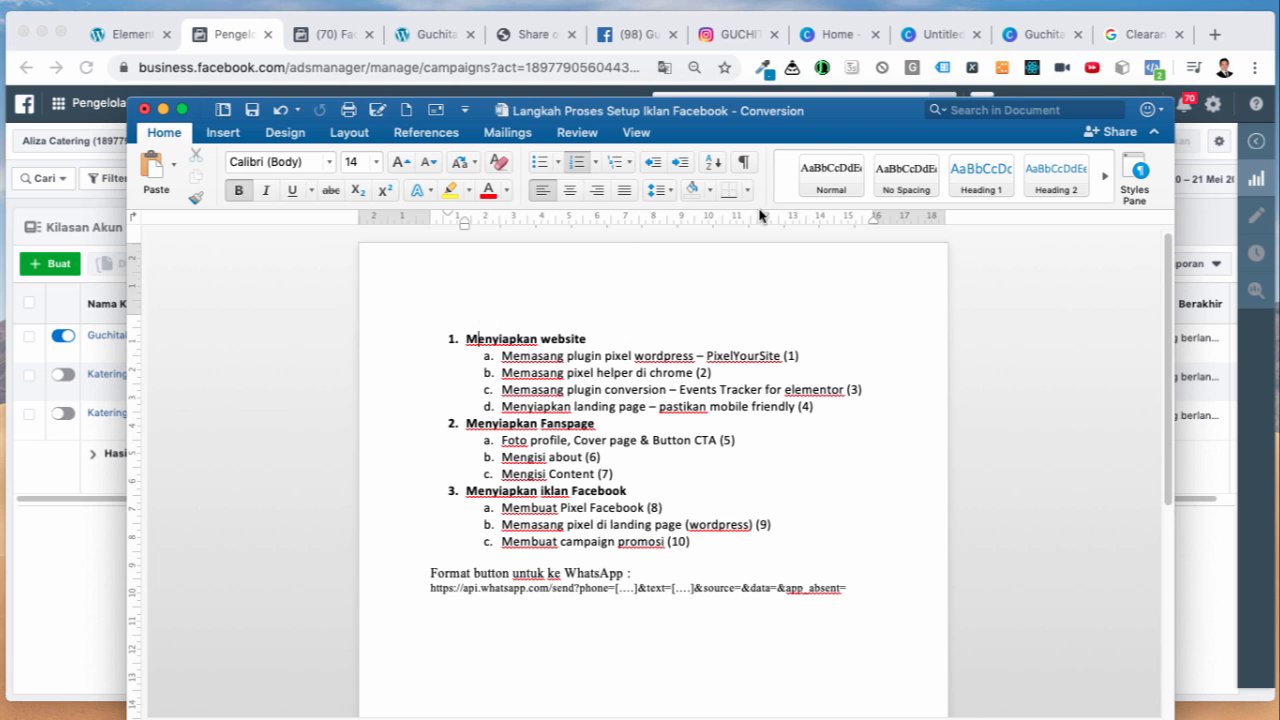
drag(810, 110, 800, 40)
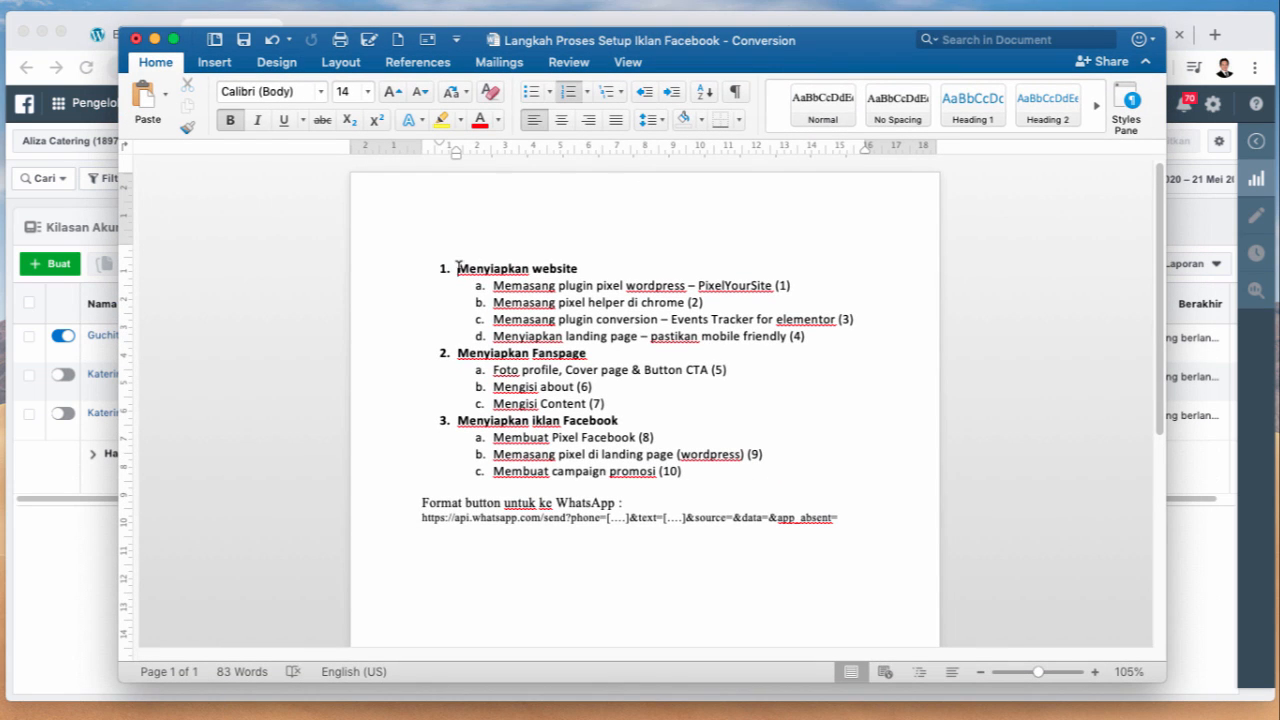
triple_click(460, 268)
triple_click(458, 352)
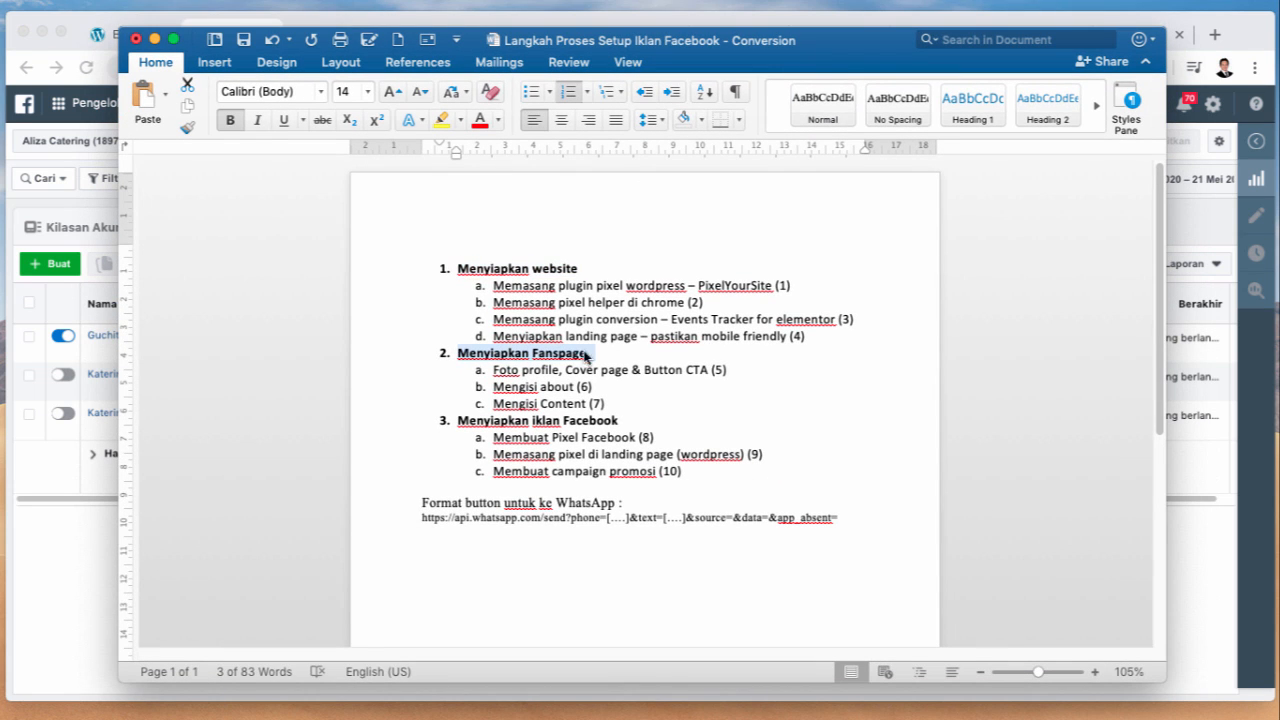
triple_click(476, 414)
click(664, 430)
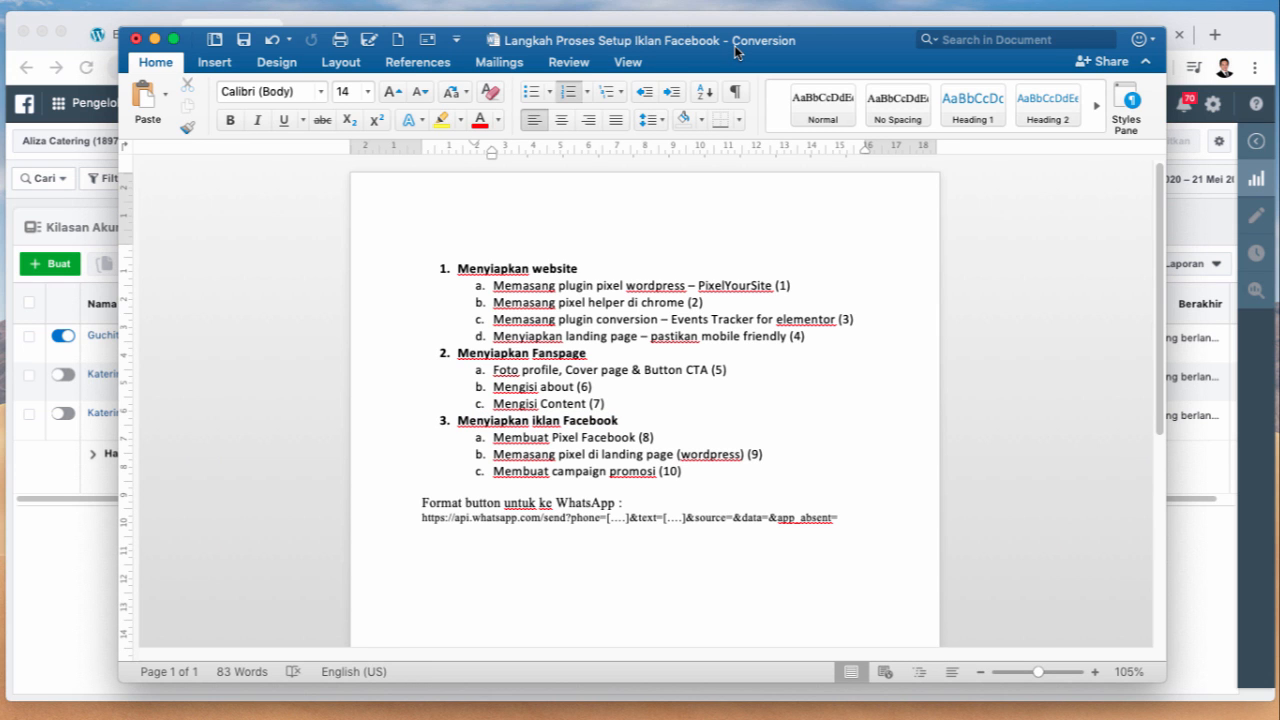
Step: Go back to the Elementor editor showing the Pesan Via WhatsApp button's link
drag(738, 52, 773, 56)
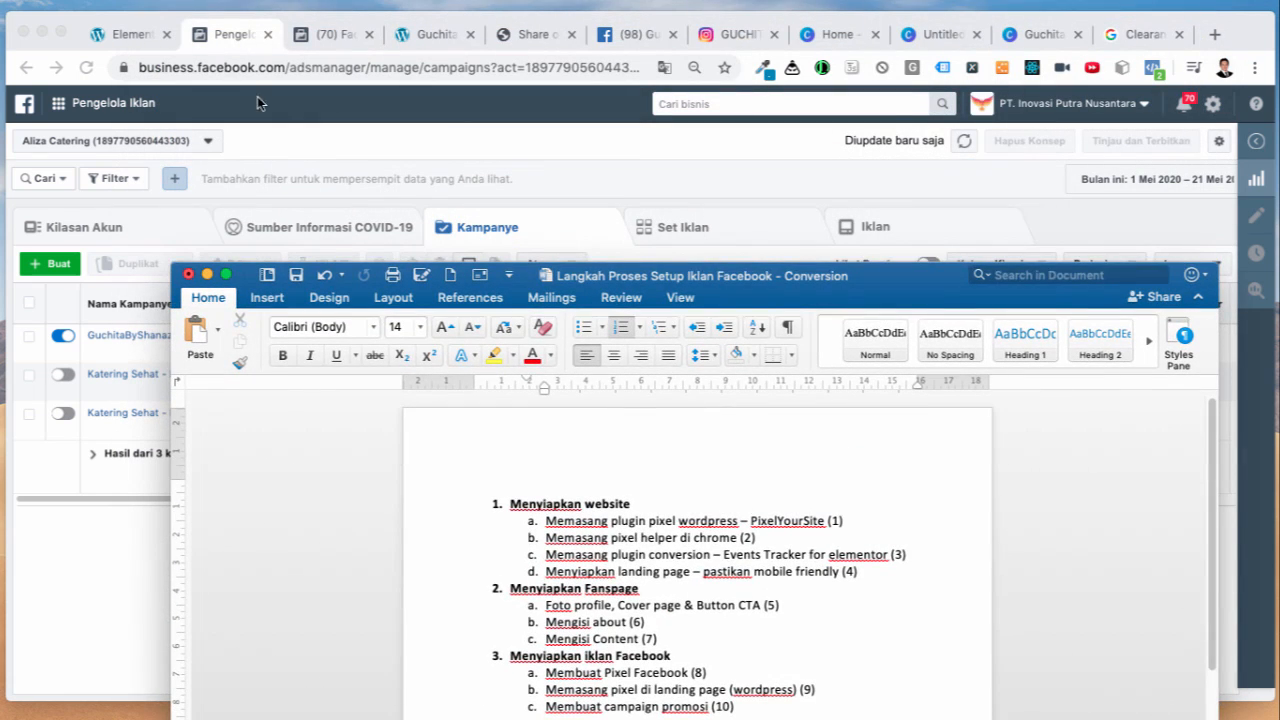
click(220, 52)
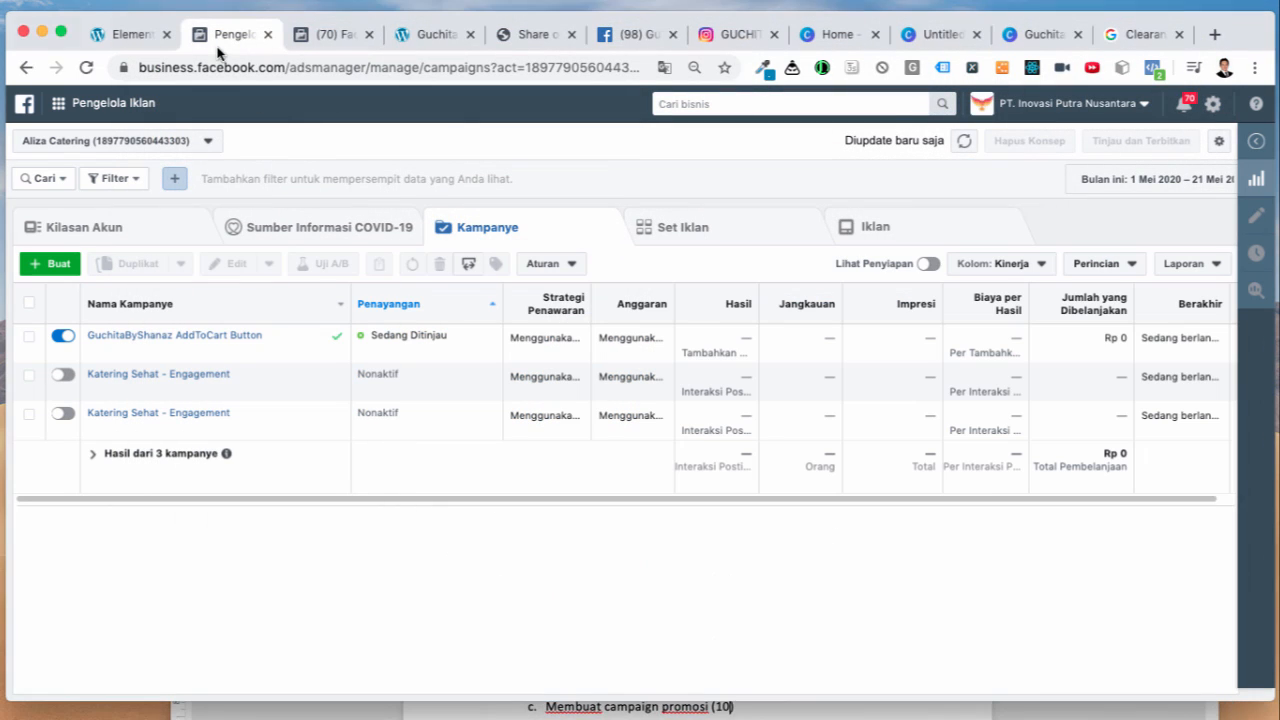
click(133, 38)
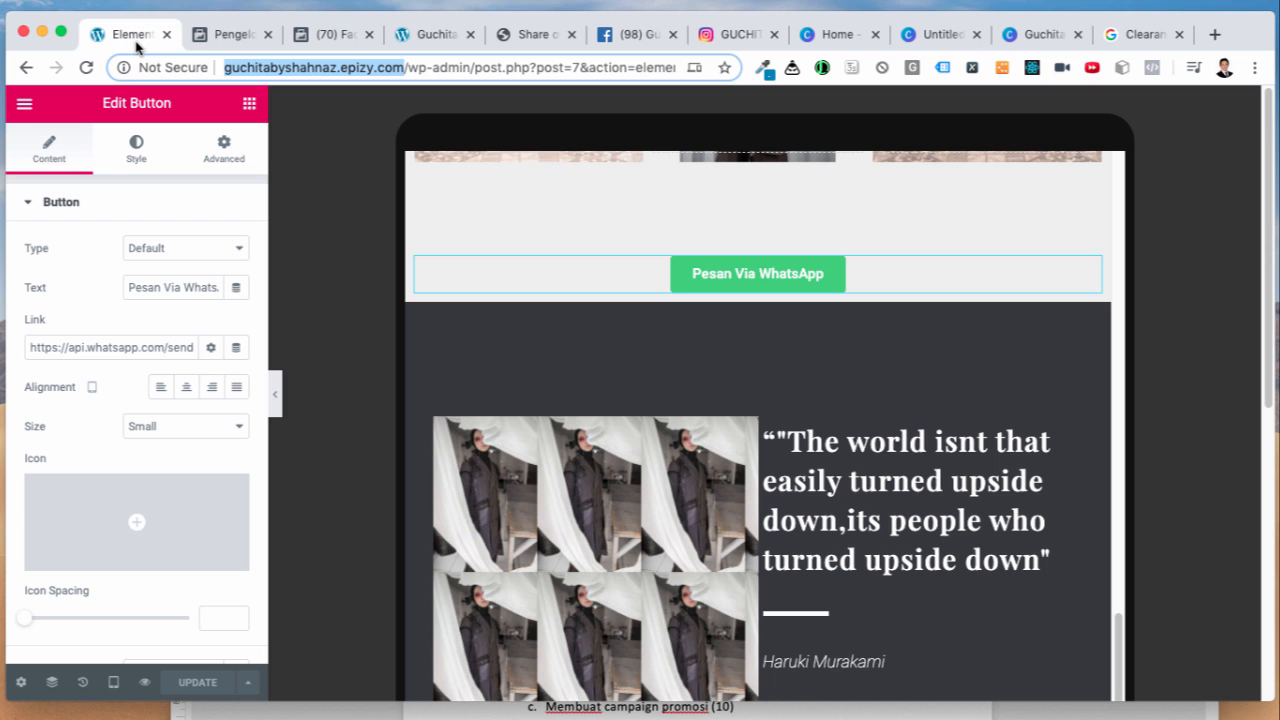